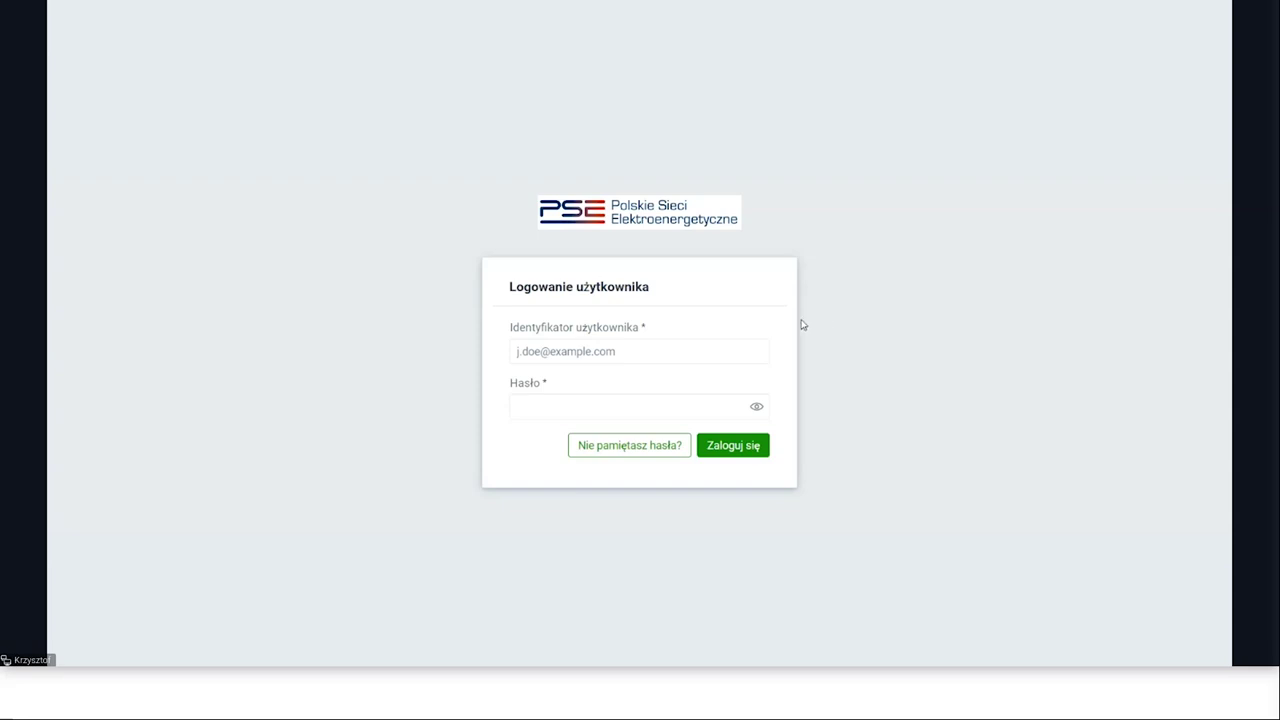
- Log in to CSIRE with the tester account's e-mail and password
left_click(690, 351)
key("ctrl+v")
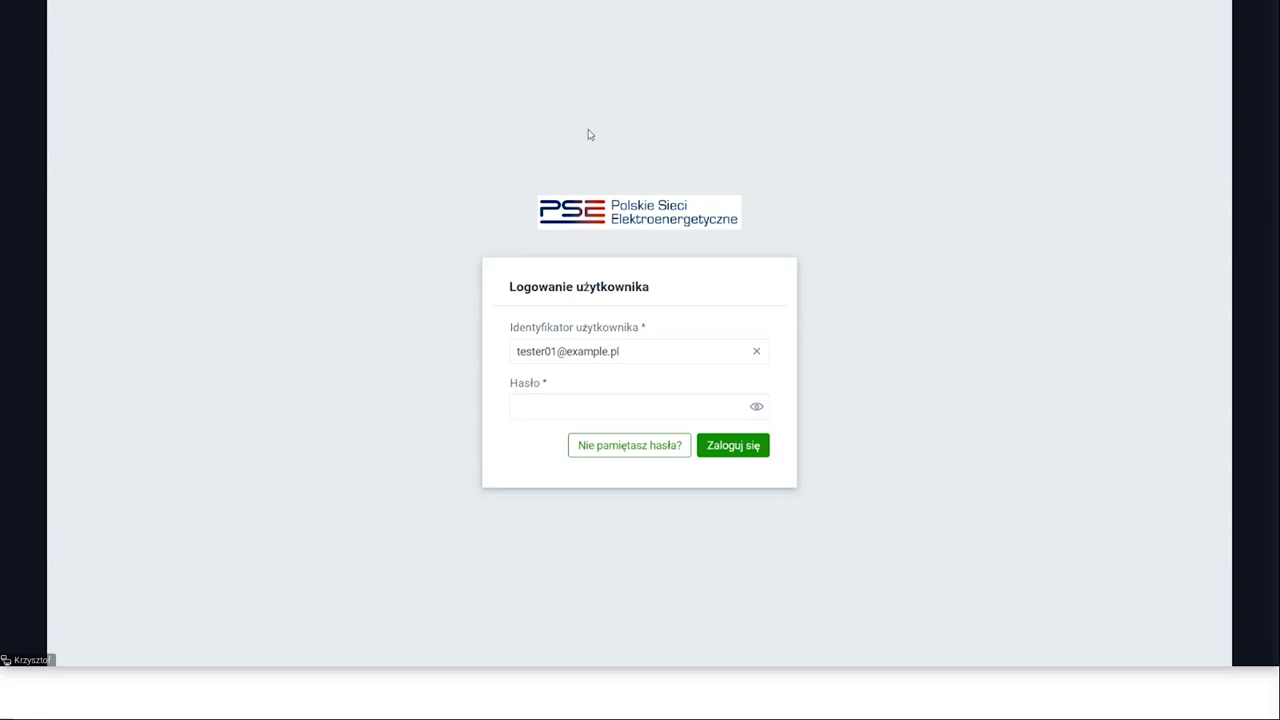
left_click(552, 407)
key("ctrl+v")
left_click(749, 447)
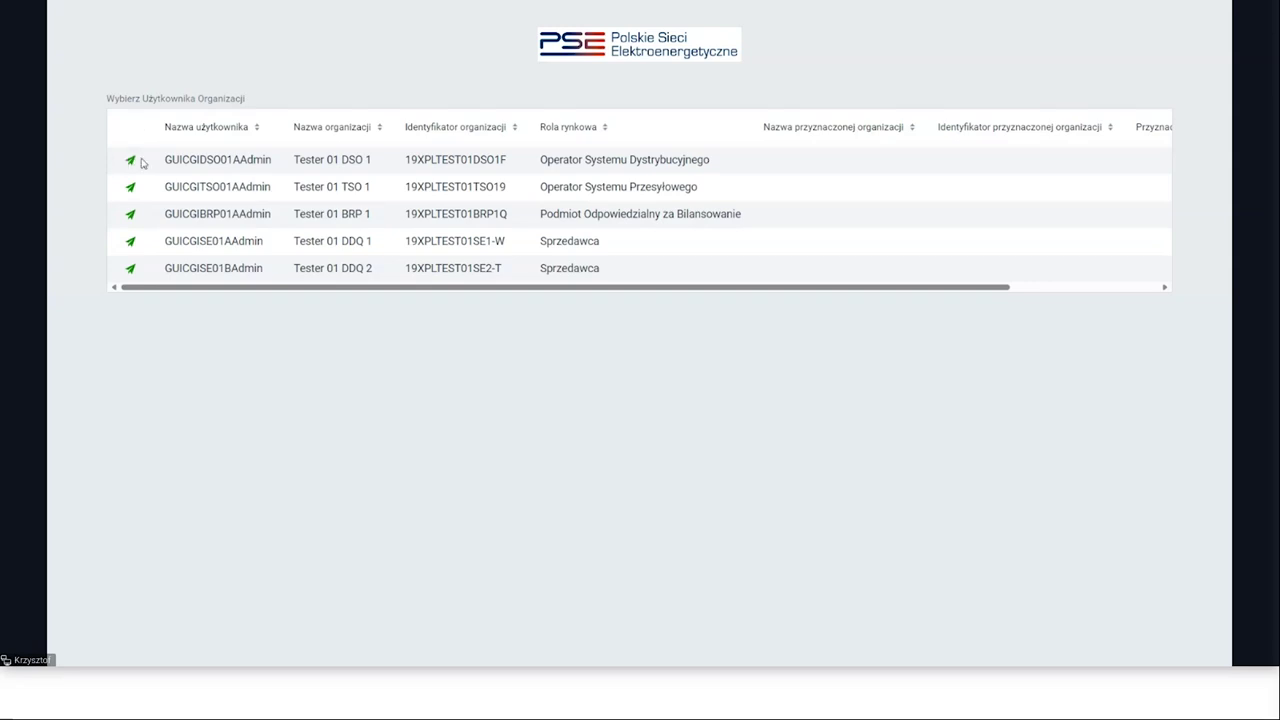
- Act as Tester 01 DSO 1, look over the Procesy menu, then bring up the account dropdown
left_click(131, 162)
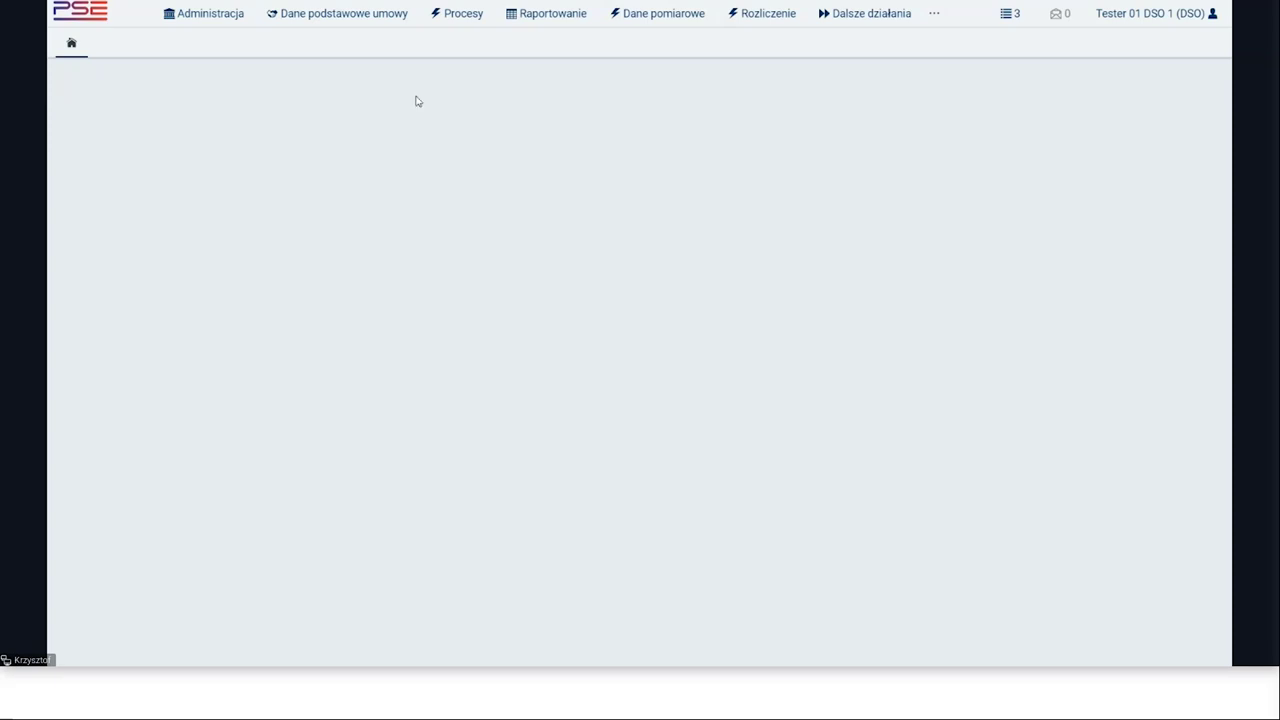
left_click(466, 14)
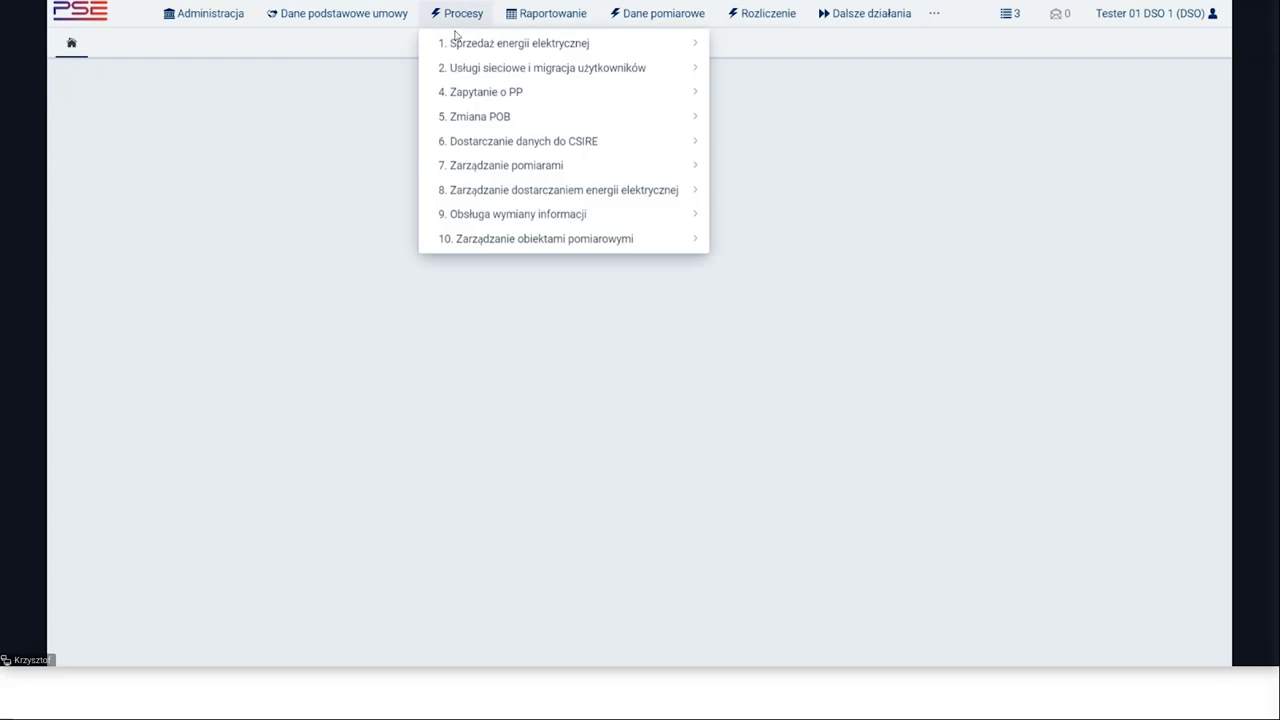
mouse_move(456, 46)
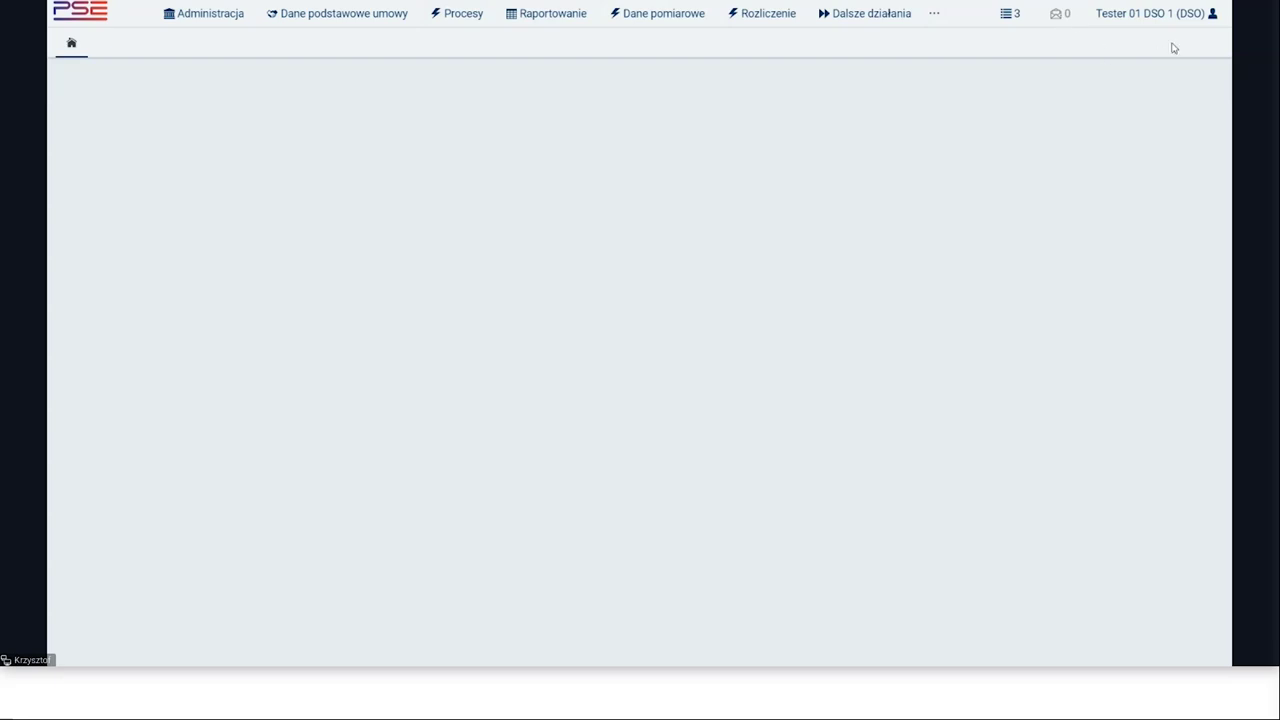
left_click(1211, 13)
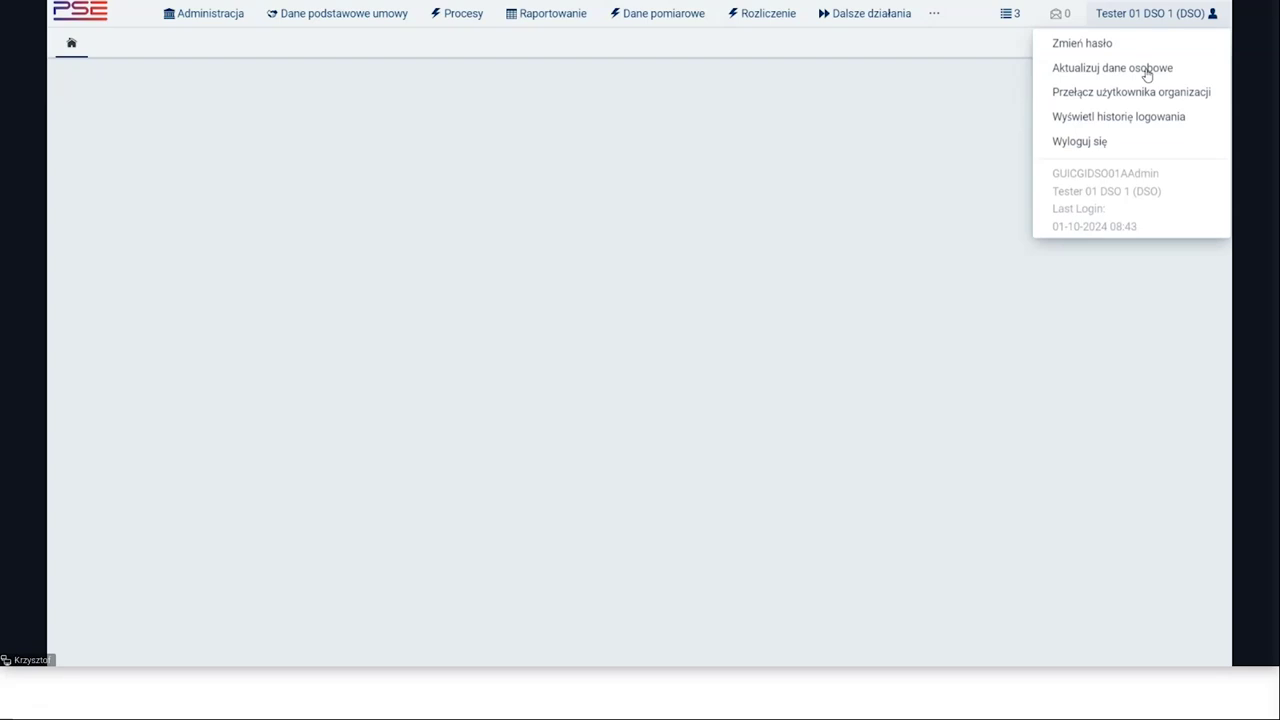
- Open Aktualizuj dane osobowe and scroll through the login, organisation and preference details
left_click(1147, 72)
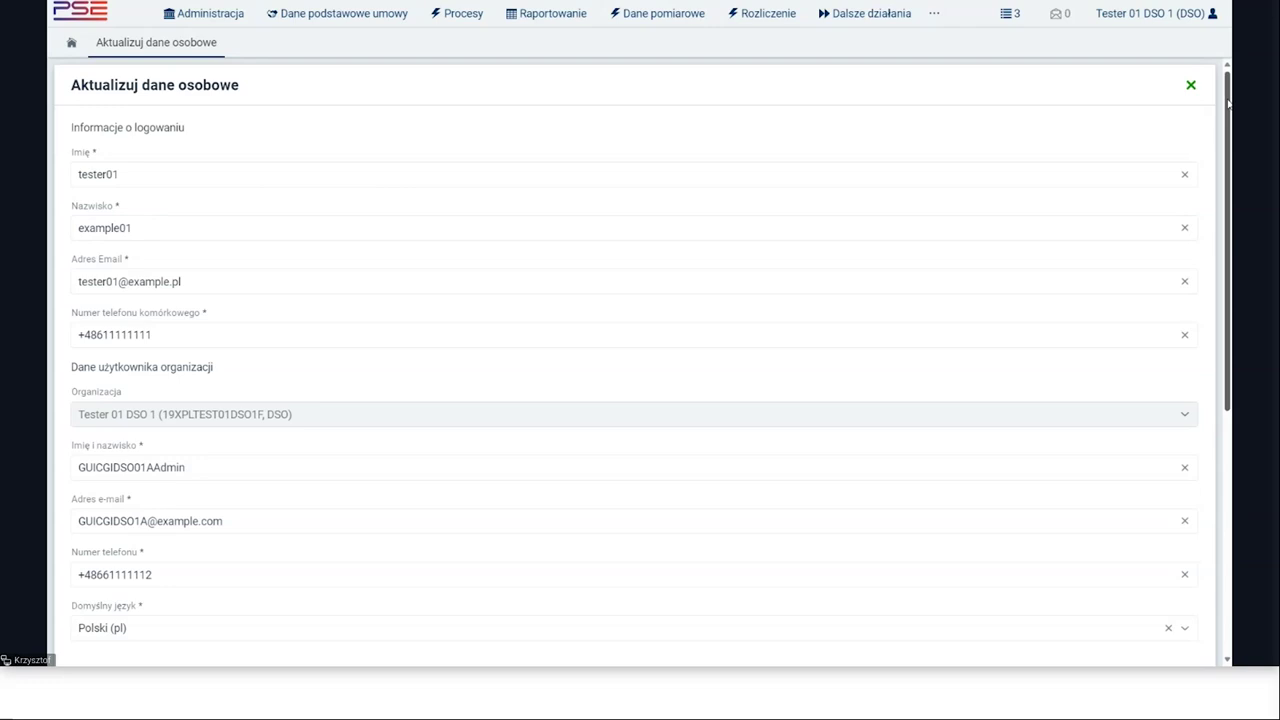
left_click_drag(1227, 103, 1203, 354)
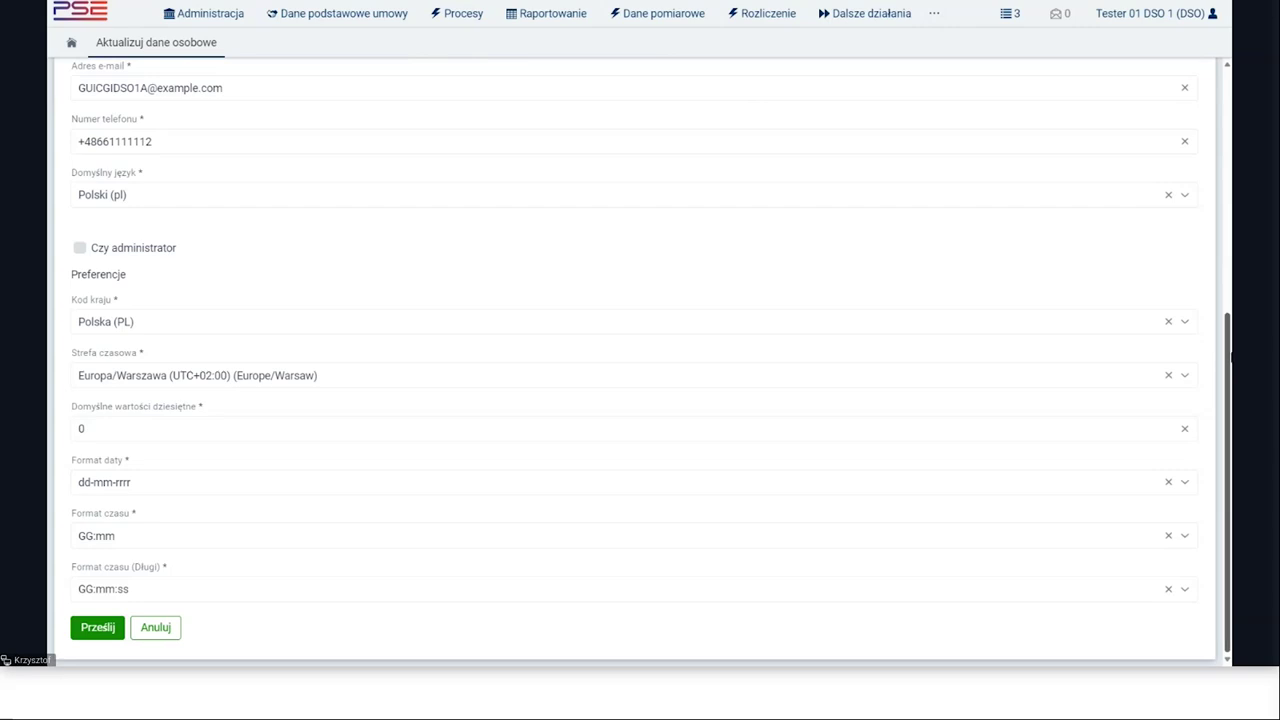
left_click_drag(1232, 357, 1226, 80)
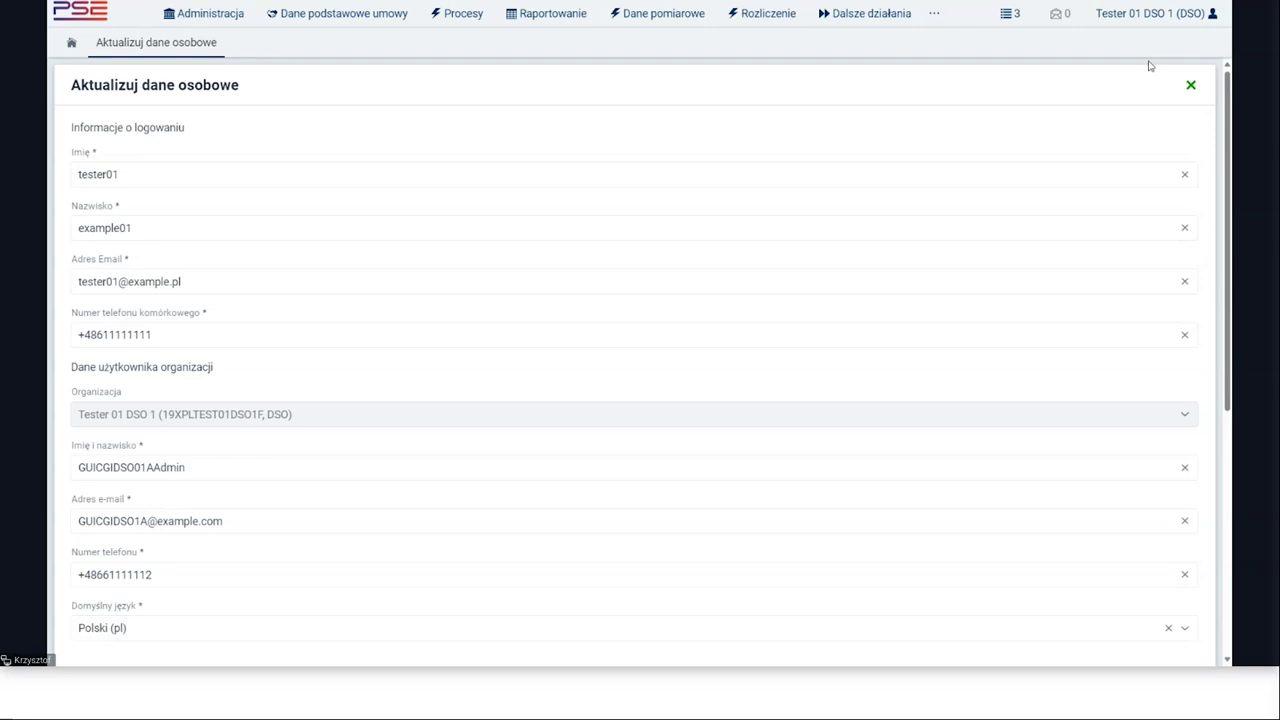
- Switch the organisation user to the Tester 01 DDQ 1 seller
left_click(1191, 19)
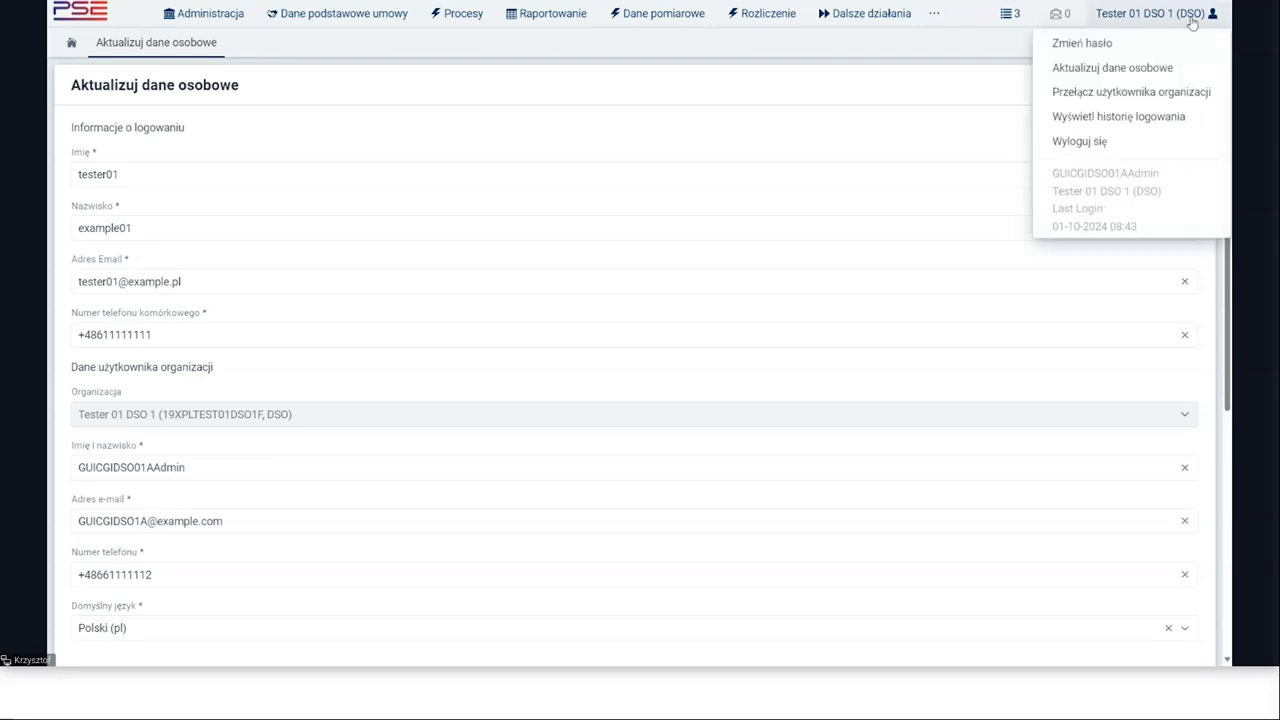
left_click(1126, 91)
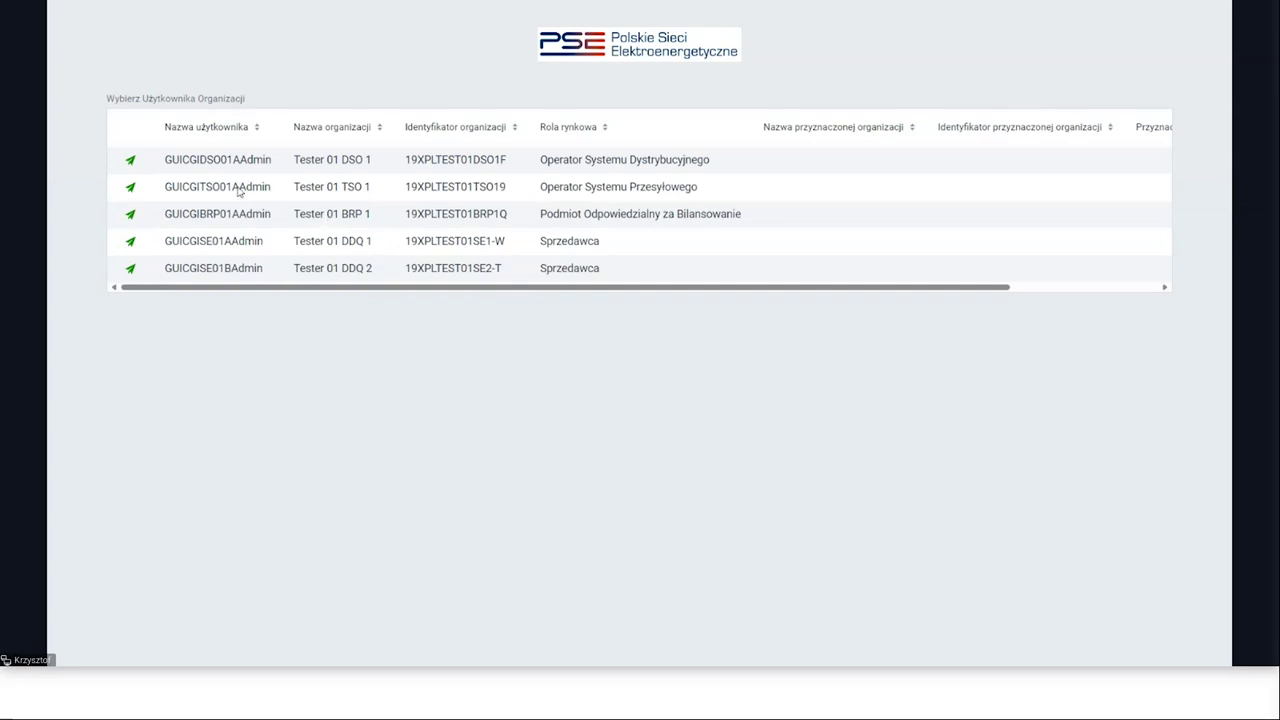
left_click(131, 244)
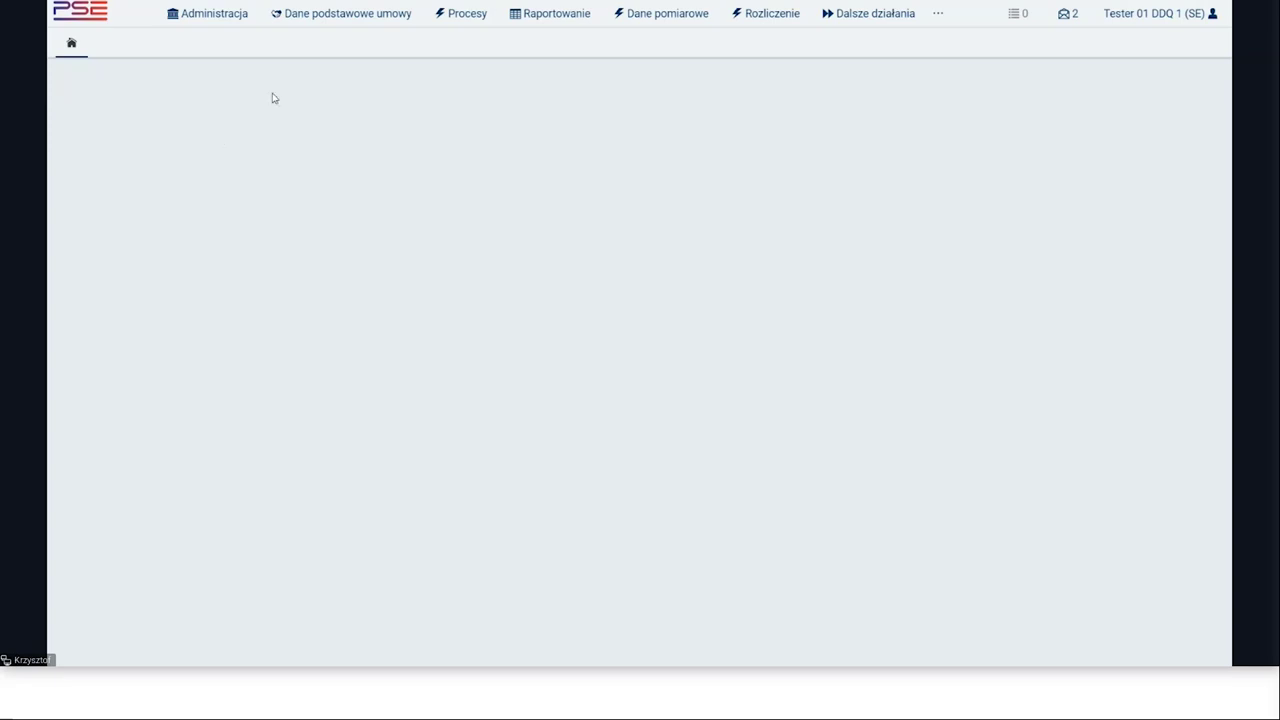
- Switch the organisation user back to Tester 01 DSO 1 via Przełącz użytkownika organizacji
left_click(383, 15)
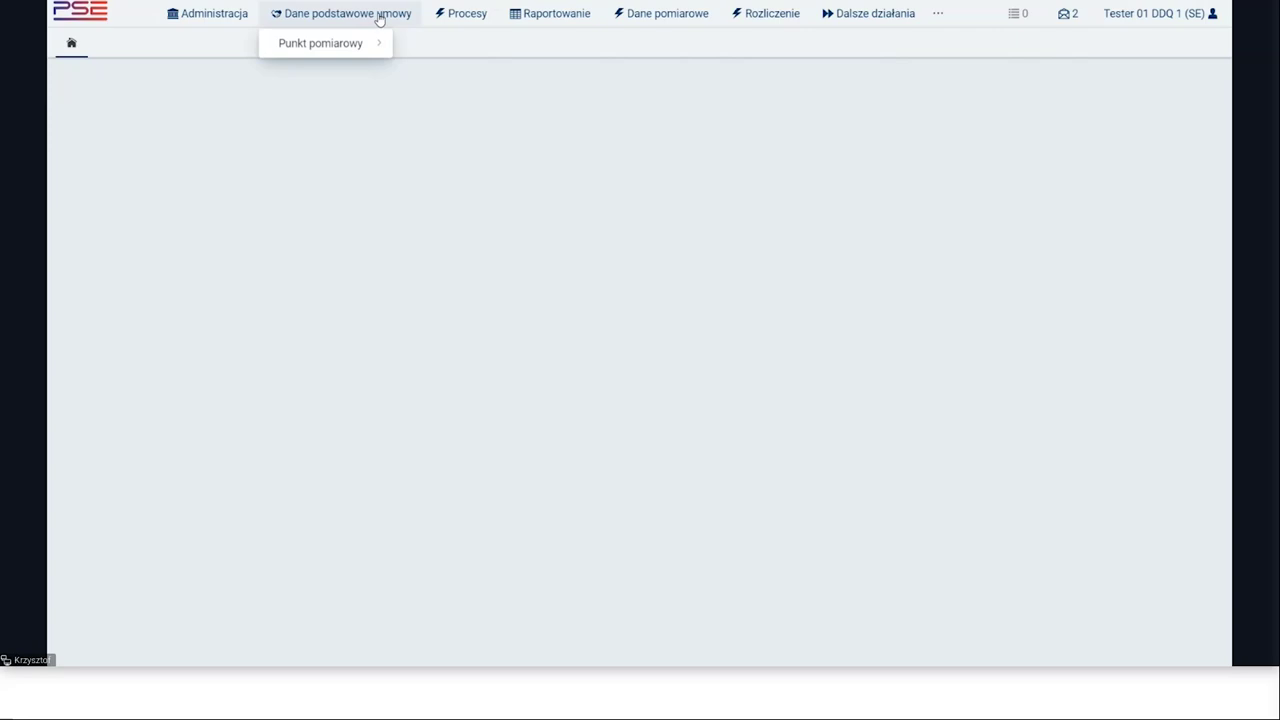
mouse_move(465, 20)
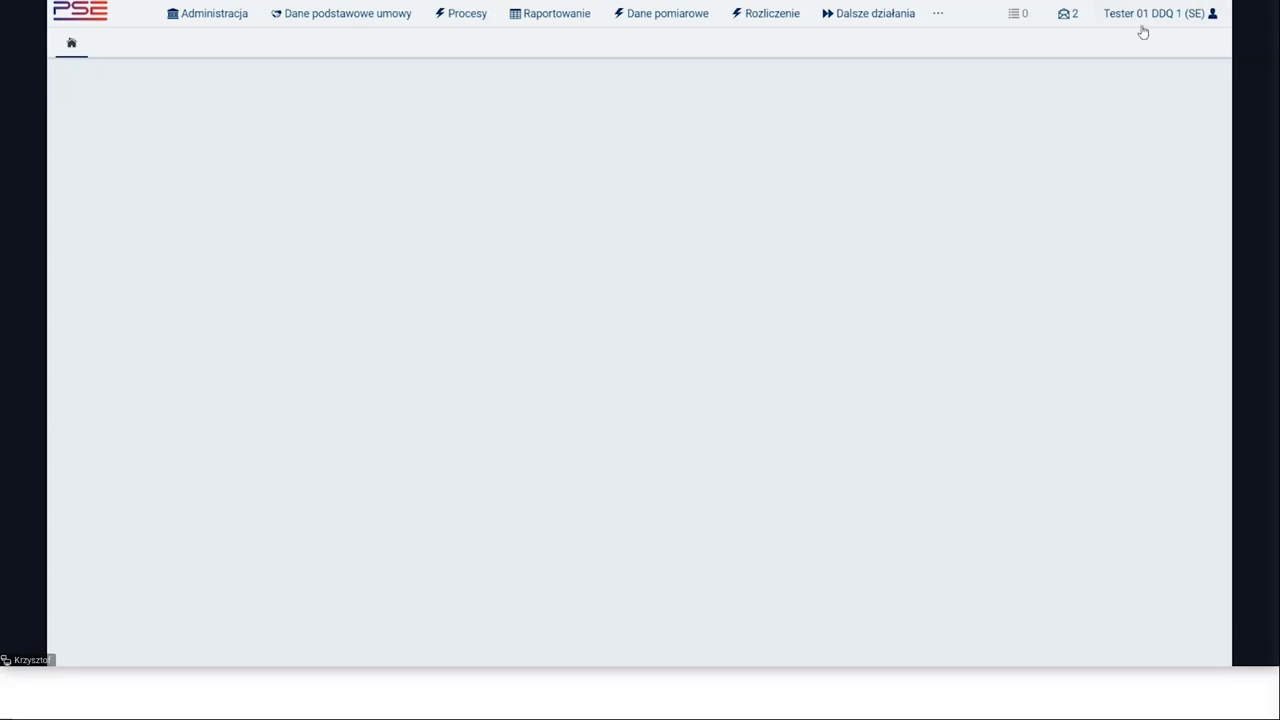
mouse_move(1150, 28)
left_click(1131, 92)
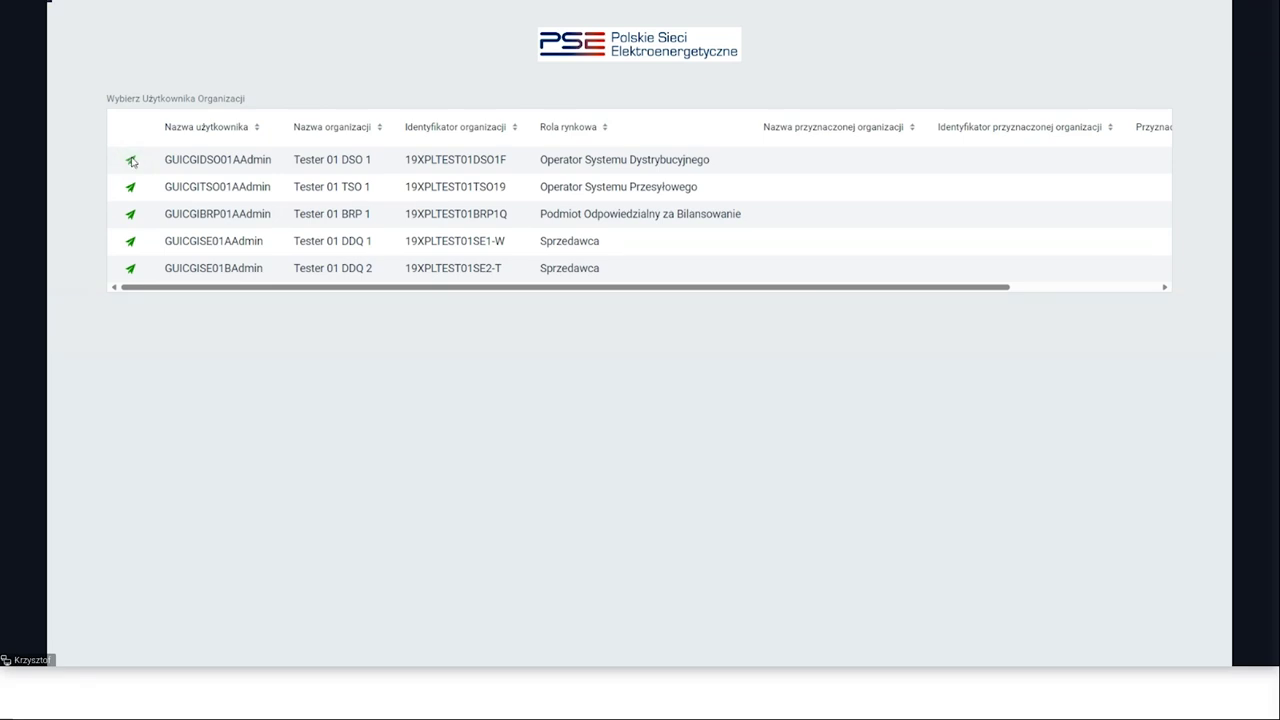
left_click(131, 160)
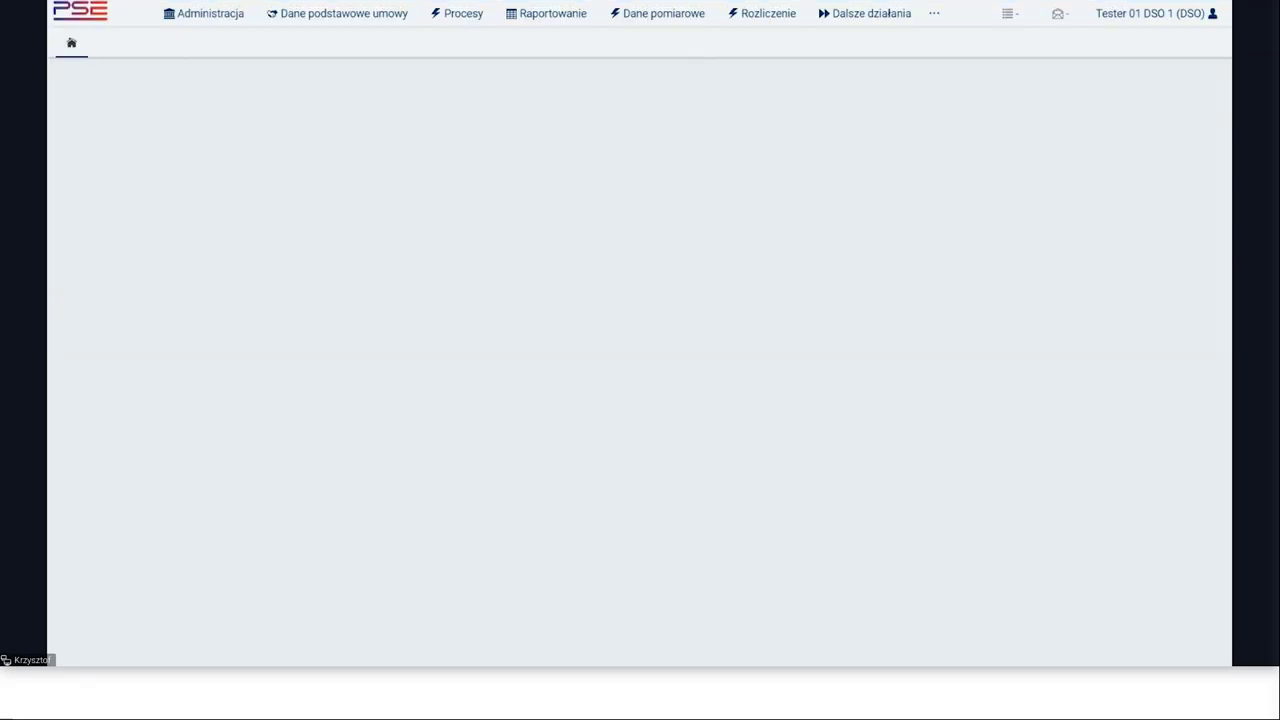
left_click(306, 20)
- Open Dane podstawowe umowy > Punkt pomiarowy, showing the search form dated 01-10-2024
mouse_move(312, 46)
left_click(454, 43)
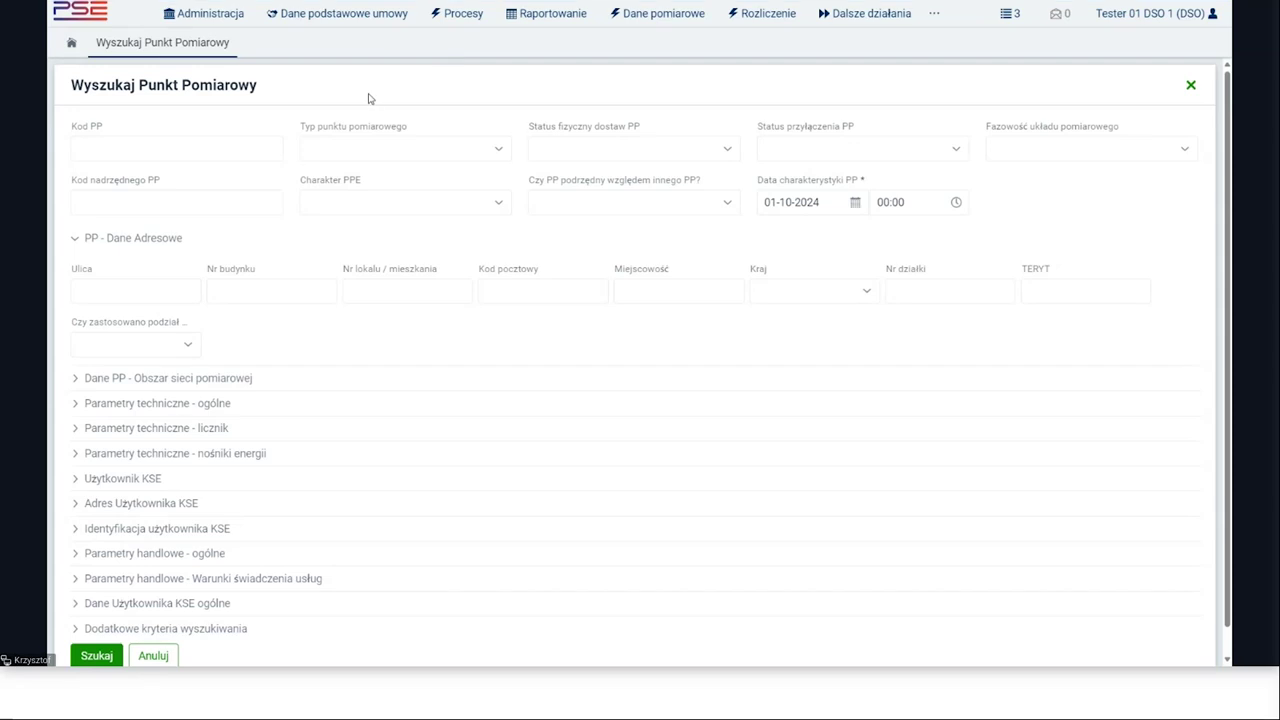
scroll(368, 98, "down", 1)
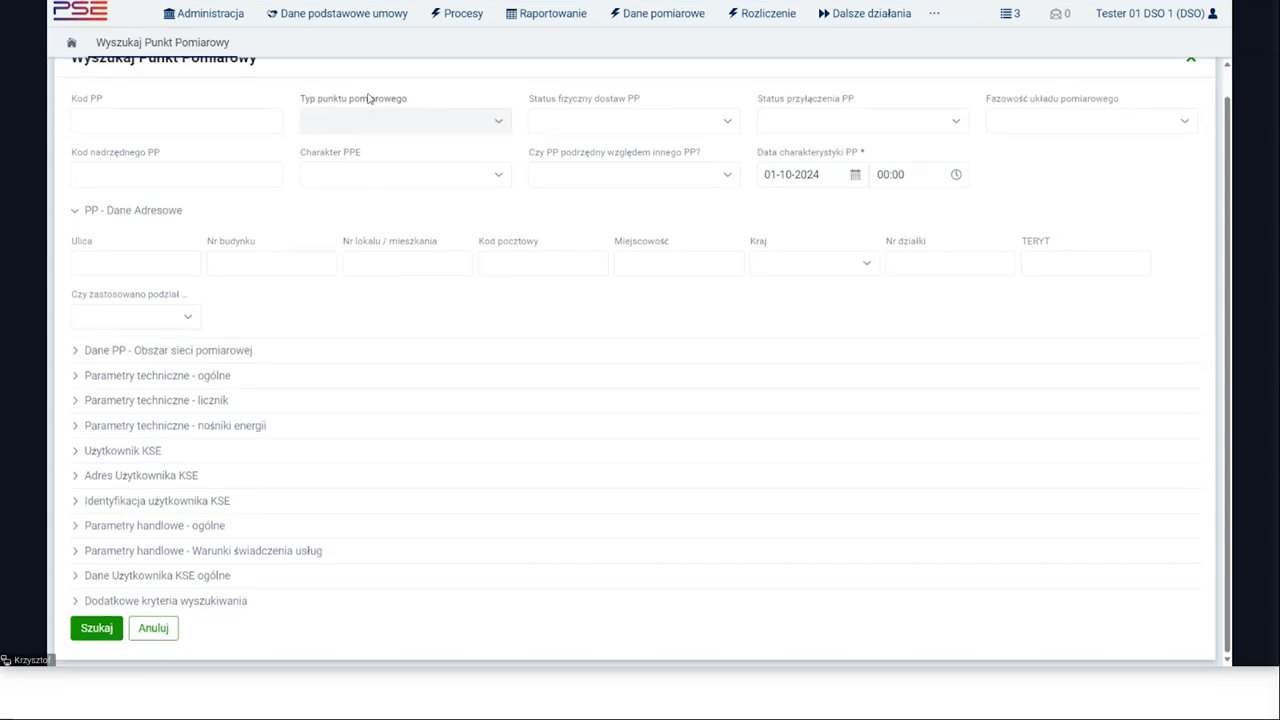
scroll(368, 98, "up", 1)
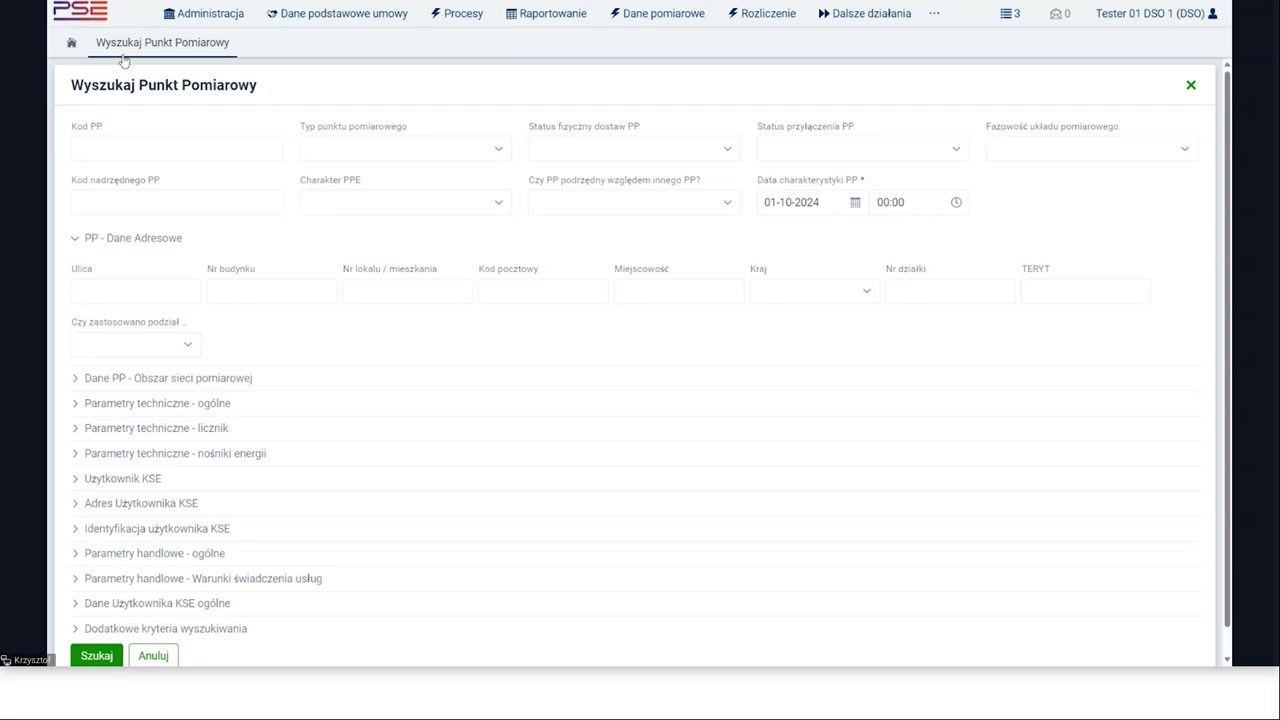
- Close the measuring point search and show Procesy's 1. Sprzedaż energii elektrycznej submenu
left_click(70, 41)
left_click(455, 16)
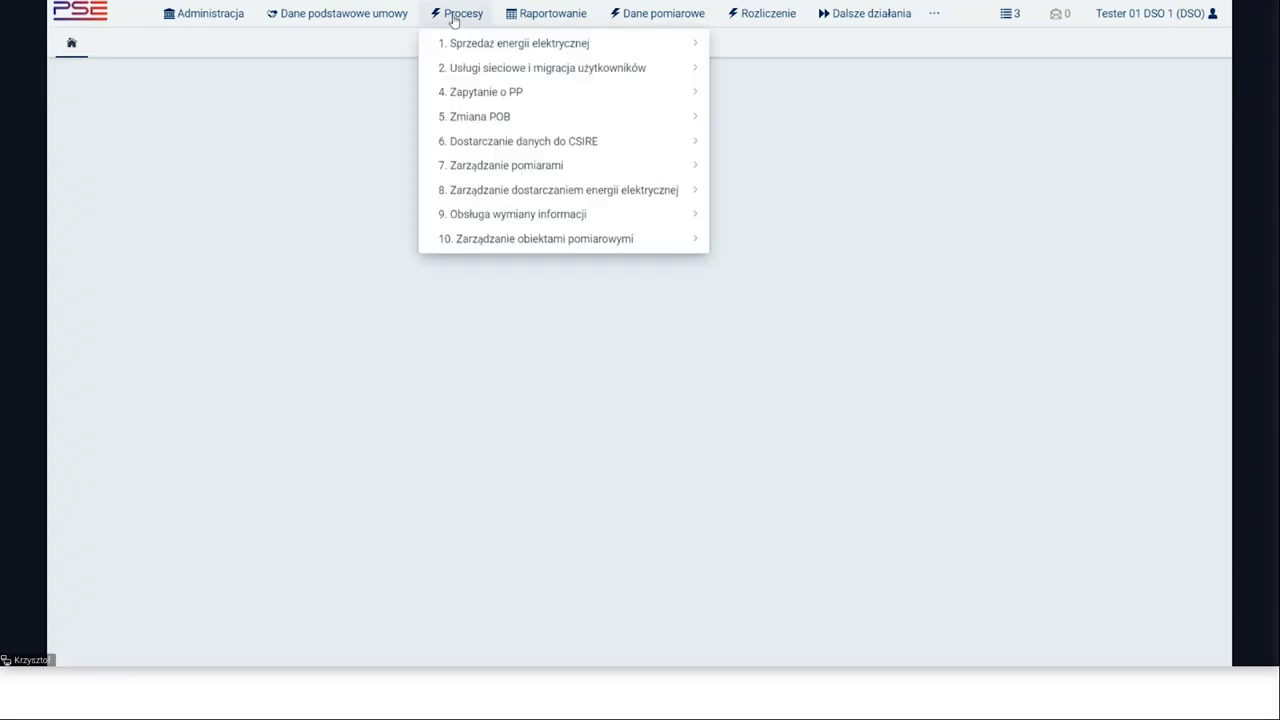
left_click(297, 18)
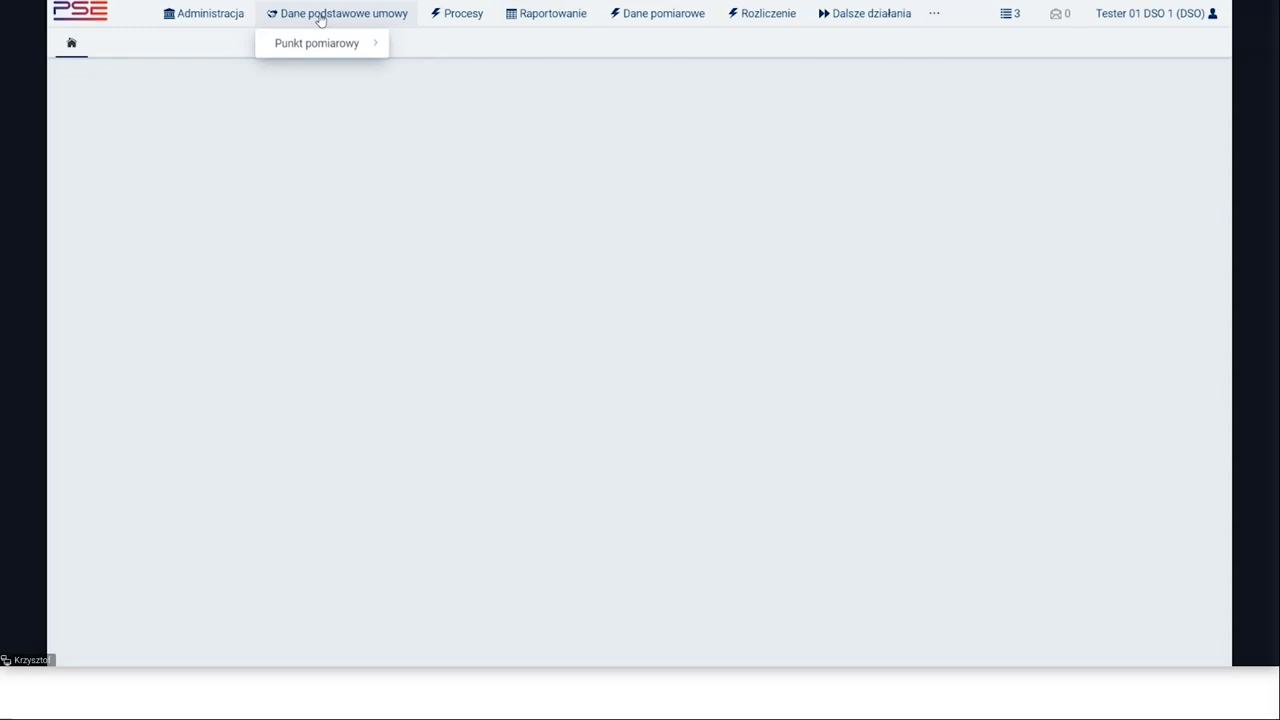
mouse_move(316, 44)
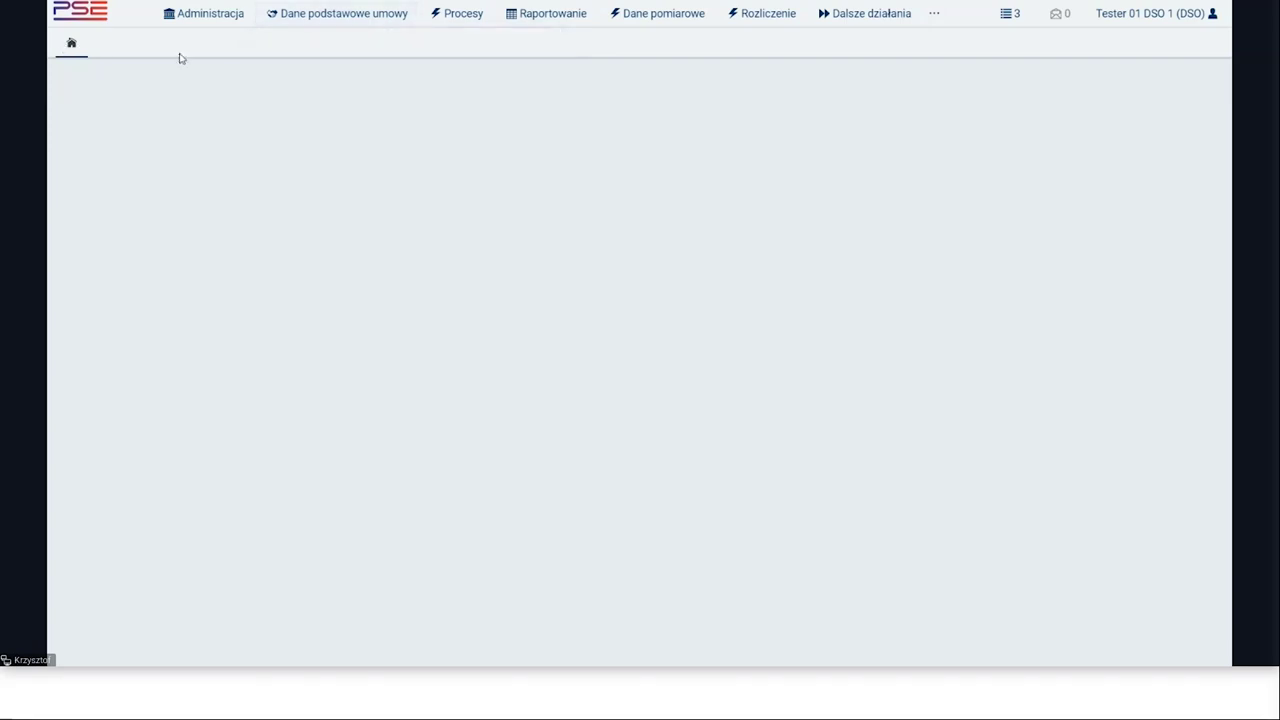
left_click(453, 27)
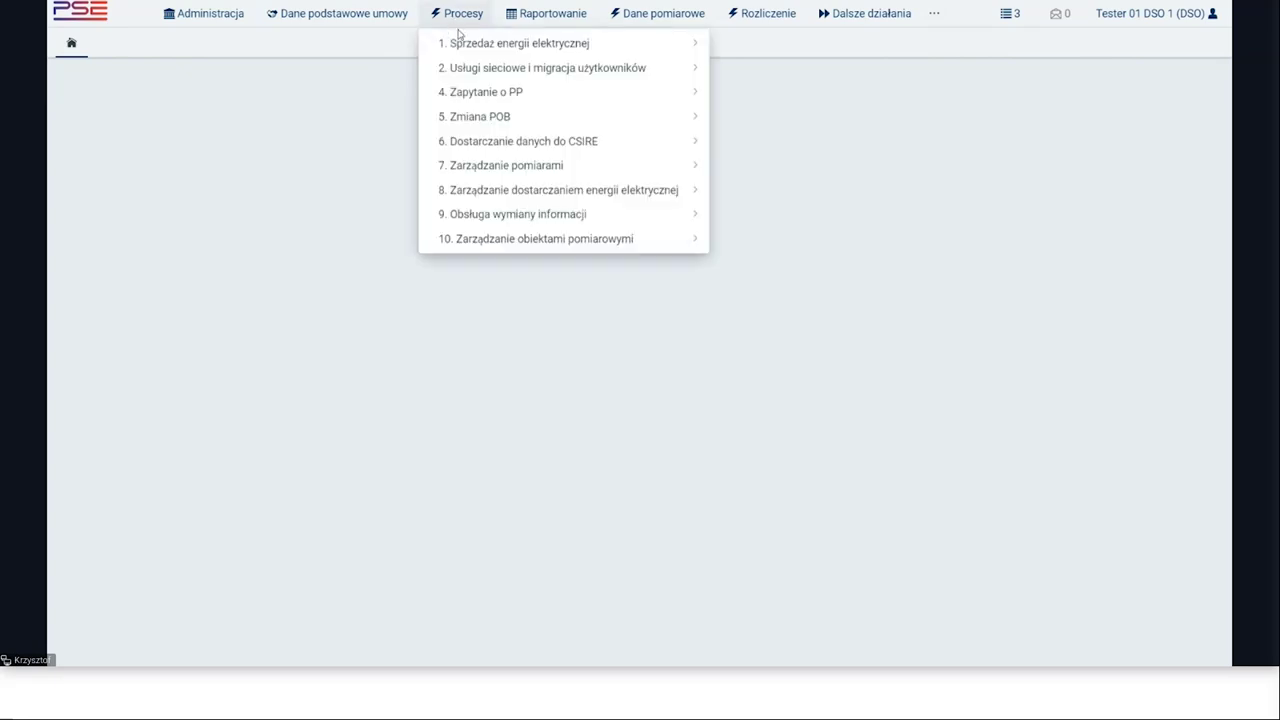
- Preview the 1.4 Zakończenie US form, dated 02-10-2024, then return home
mouse_move(594, 48)
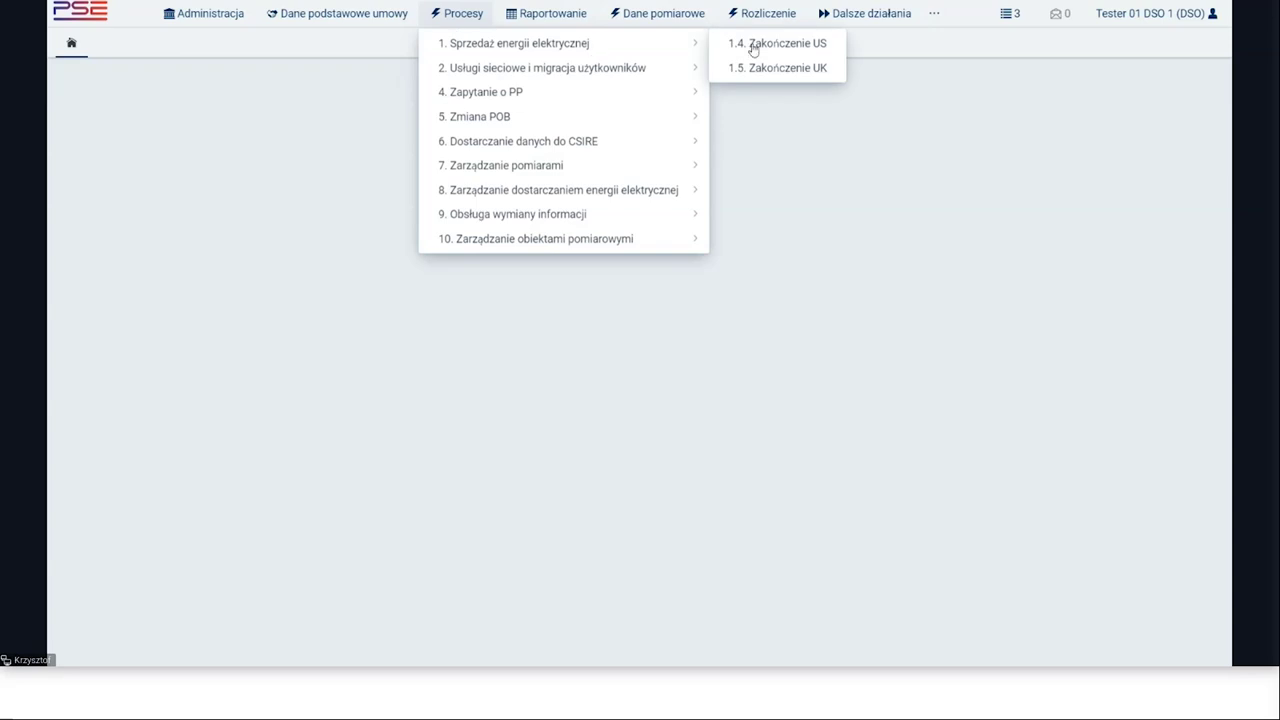
left_click(754, 45)
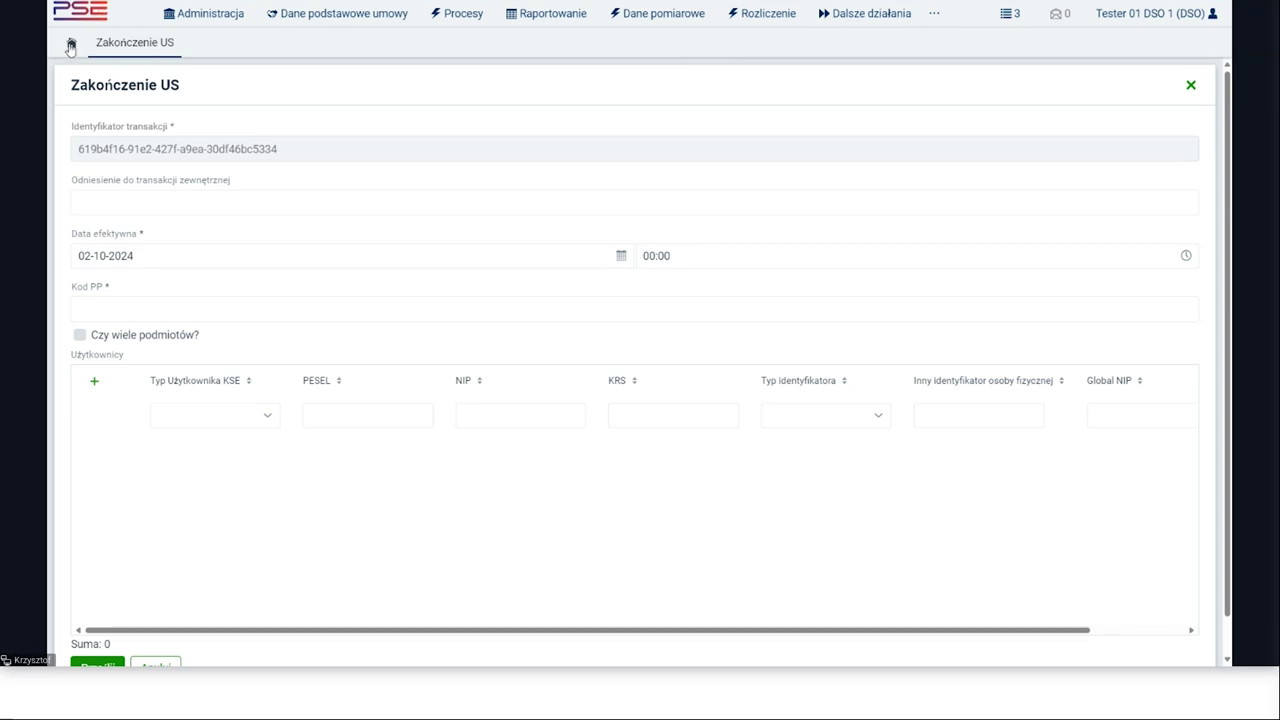
left_click(70, 46)
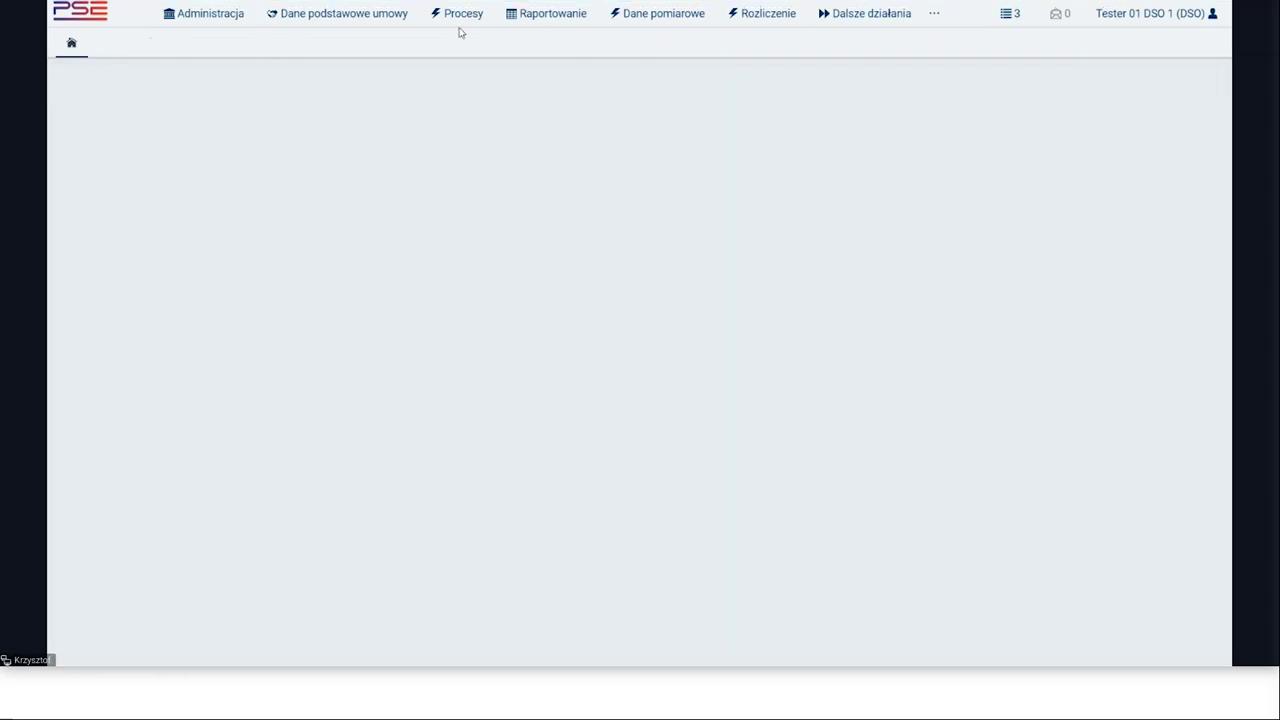
- Show the Procesy menu, then the Raportowanie dropdown of reporting sections
left_click(462, 27)
mouse_move(560, 20)
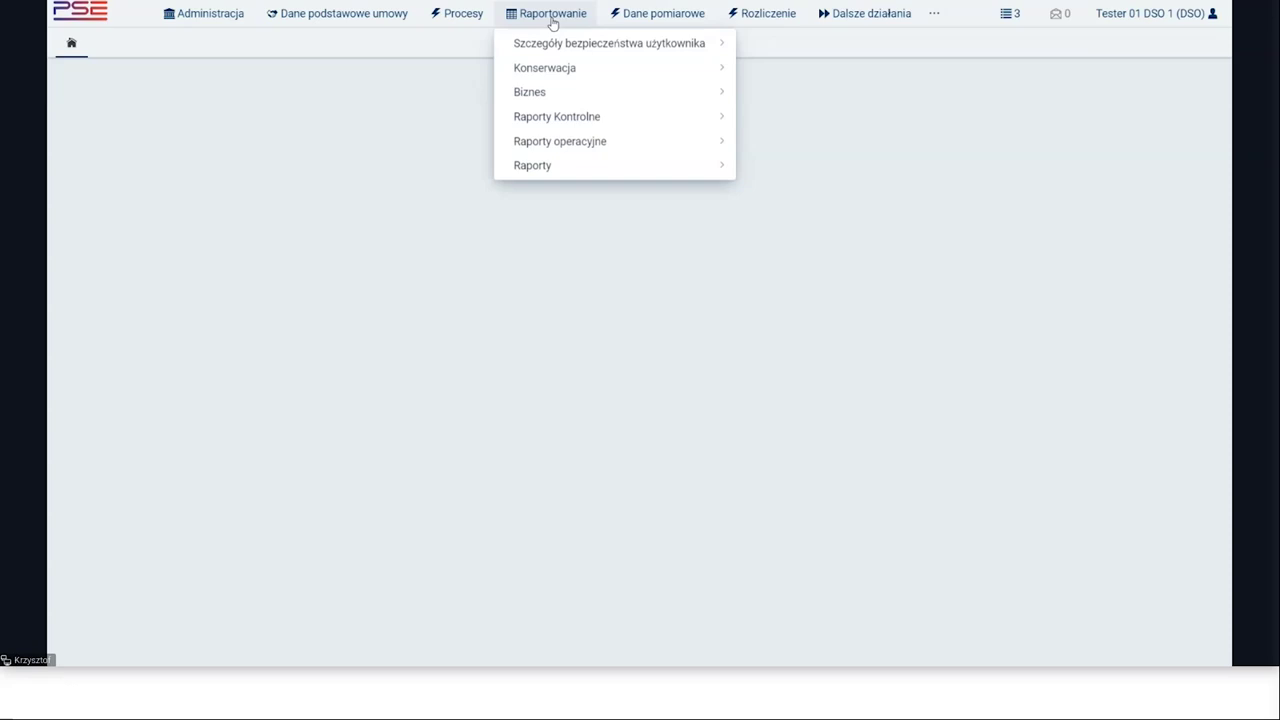
- Look over the Dane pomiarowe, Rozliczenie and Dalsze działania dropdowns
mouse_move(627, 20)
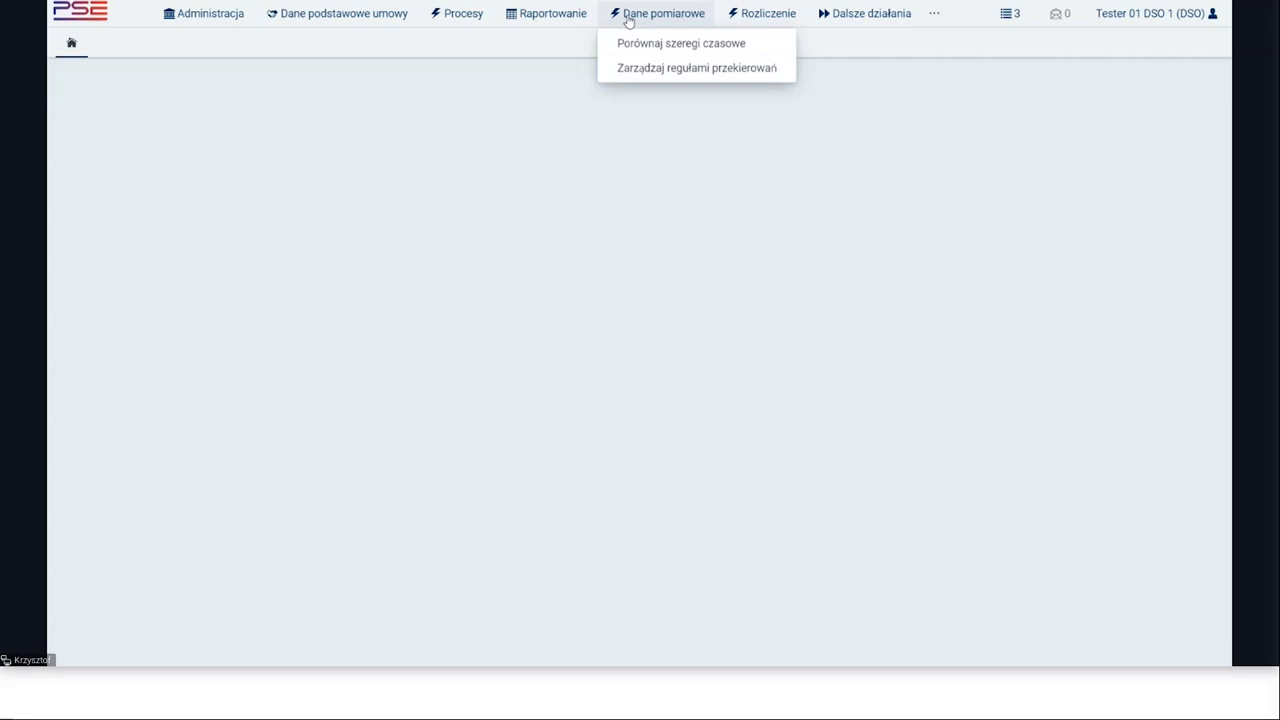
mouse_move(741, 21)
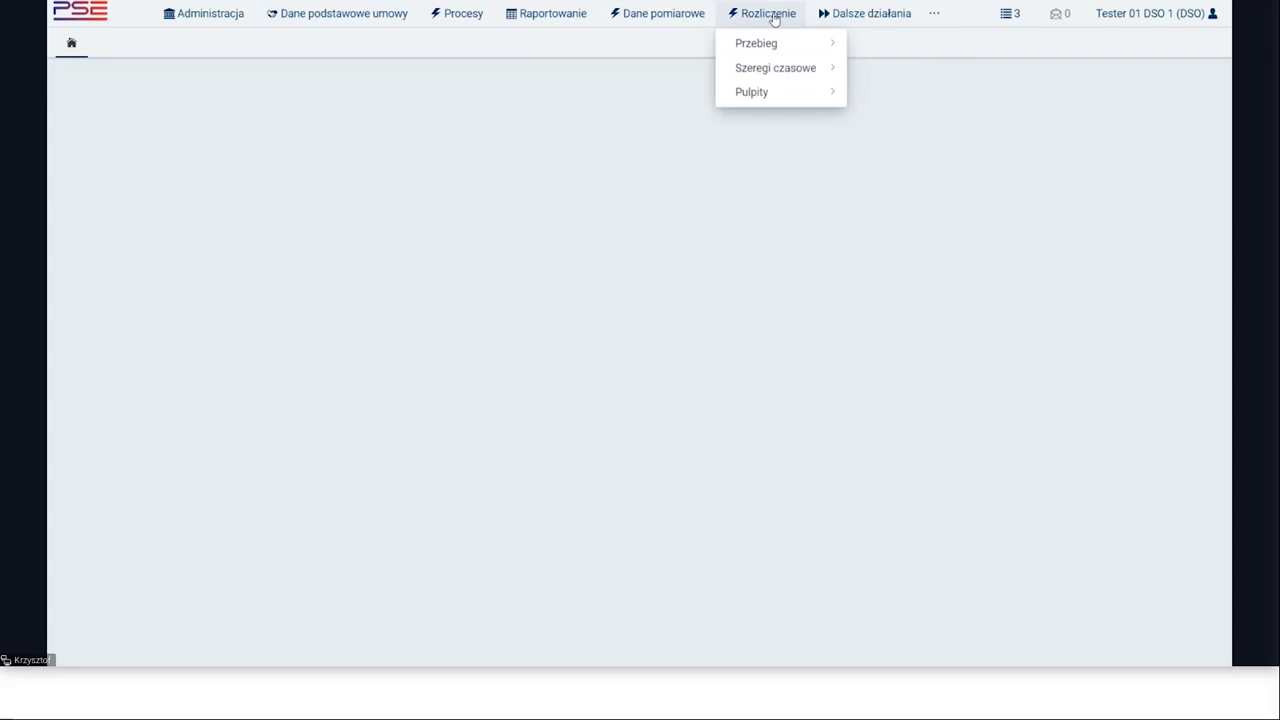
mouse_move(852, 14)
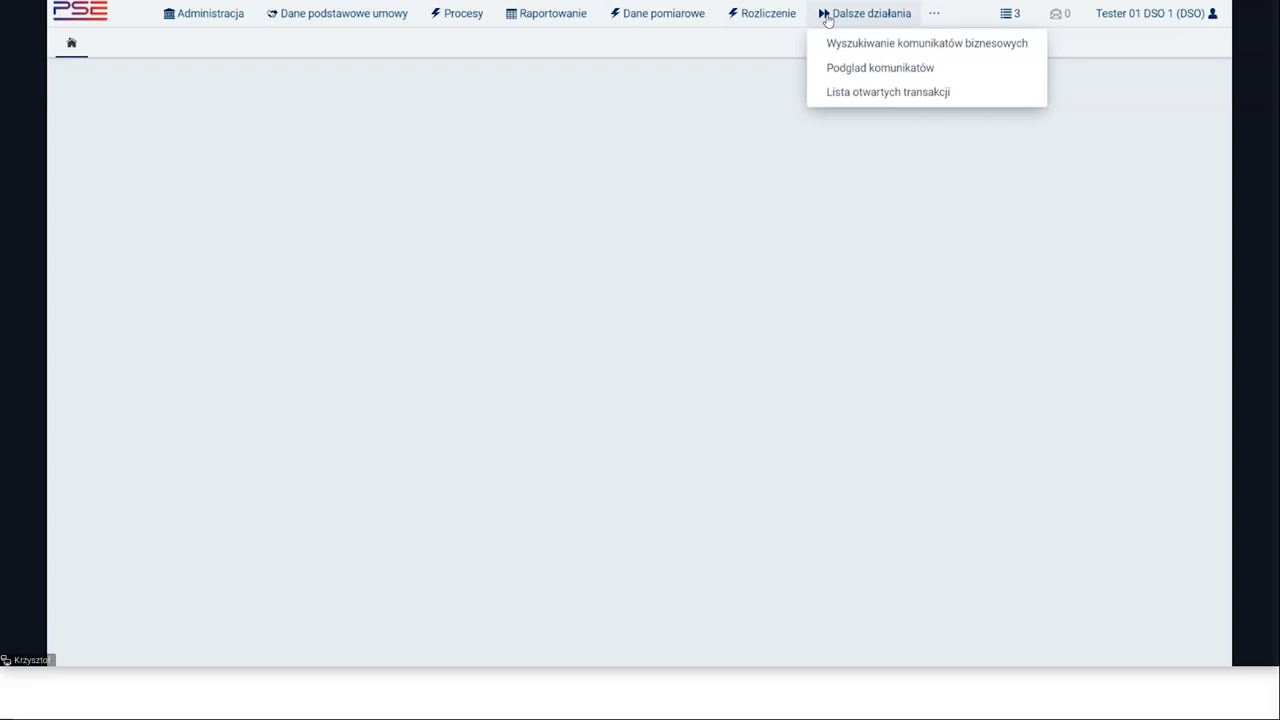
- Dismiss the action menu and show the Lista otwartych transakcji search form via the top-bar counter
left_click(757, 51)
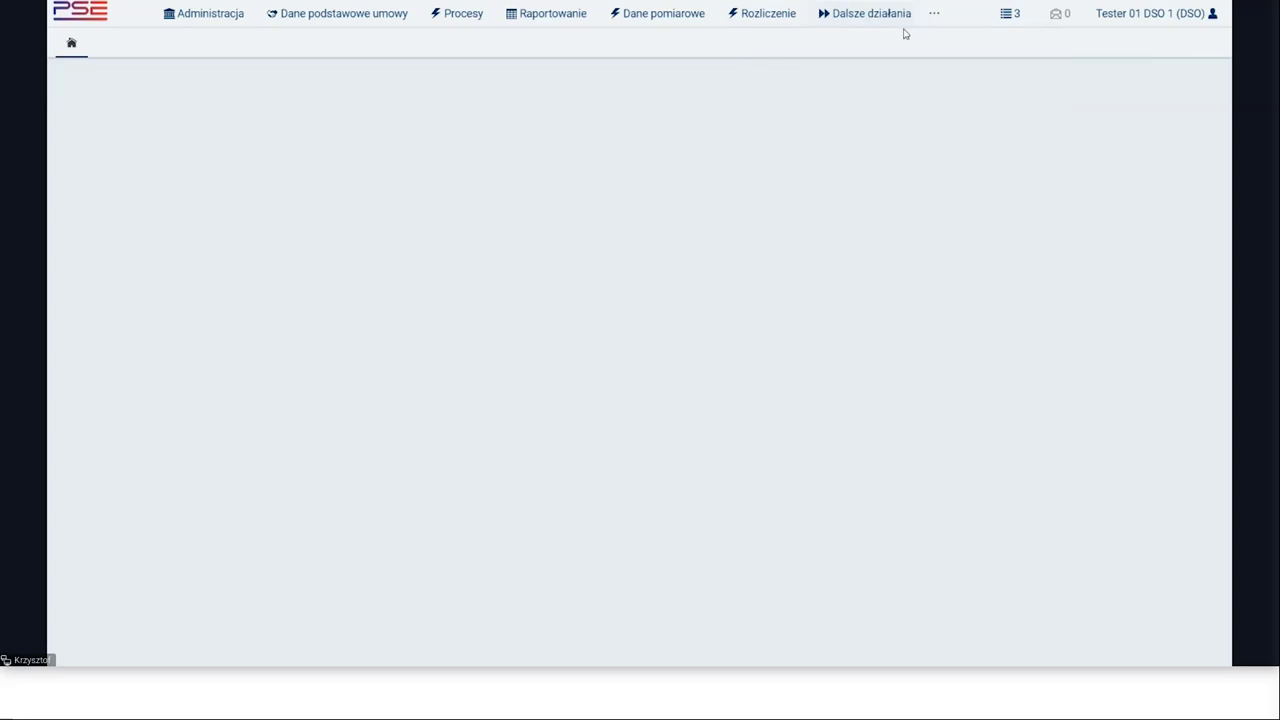
left_click(1011, 16)
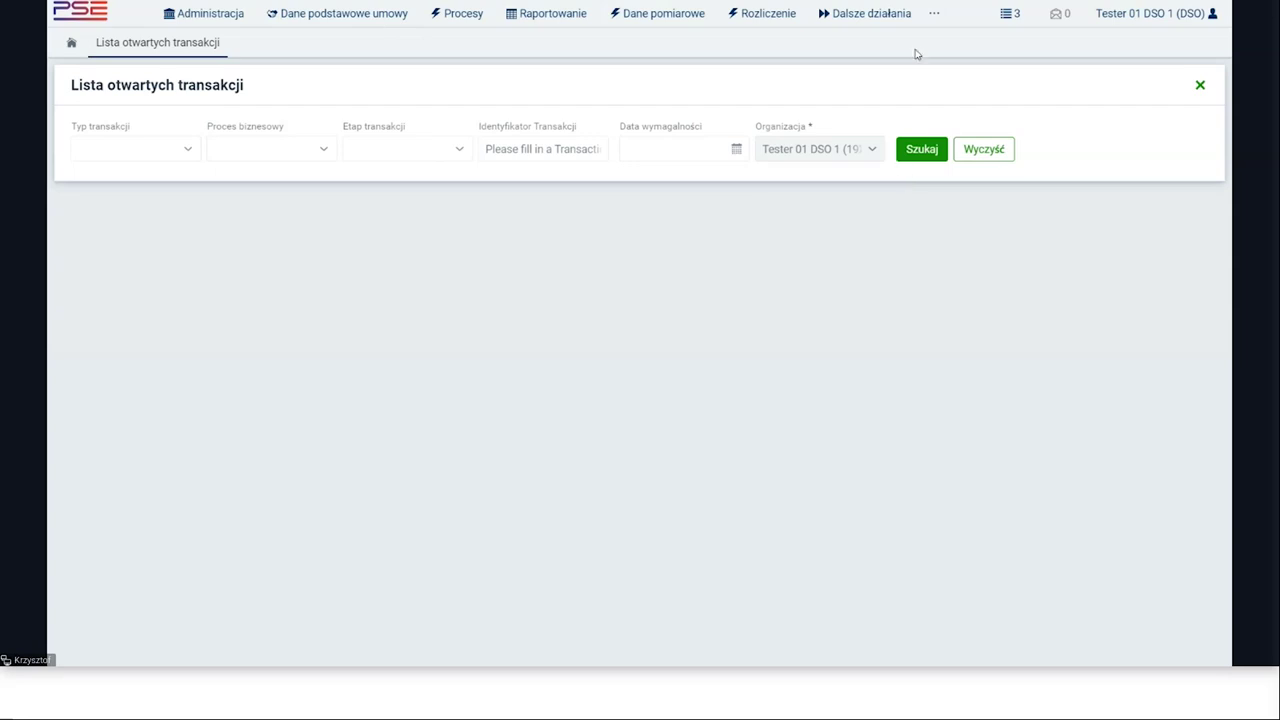
- Reveal the Zgłoszenia OIRE submenu from the top bar's '...' extra options
left_click(936, 15)
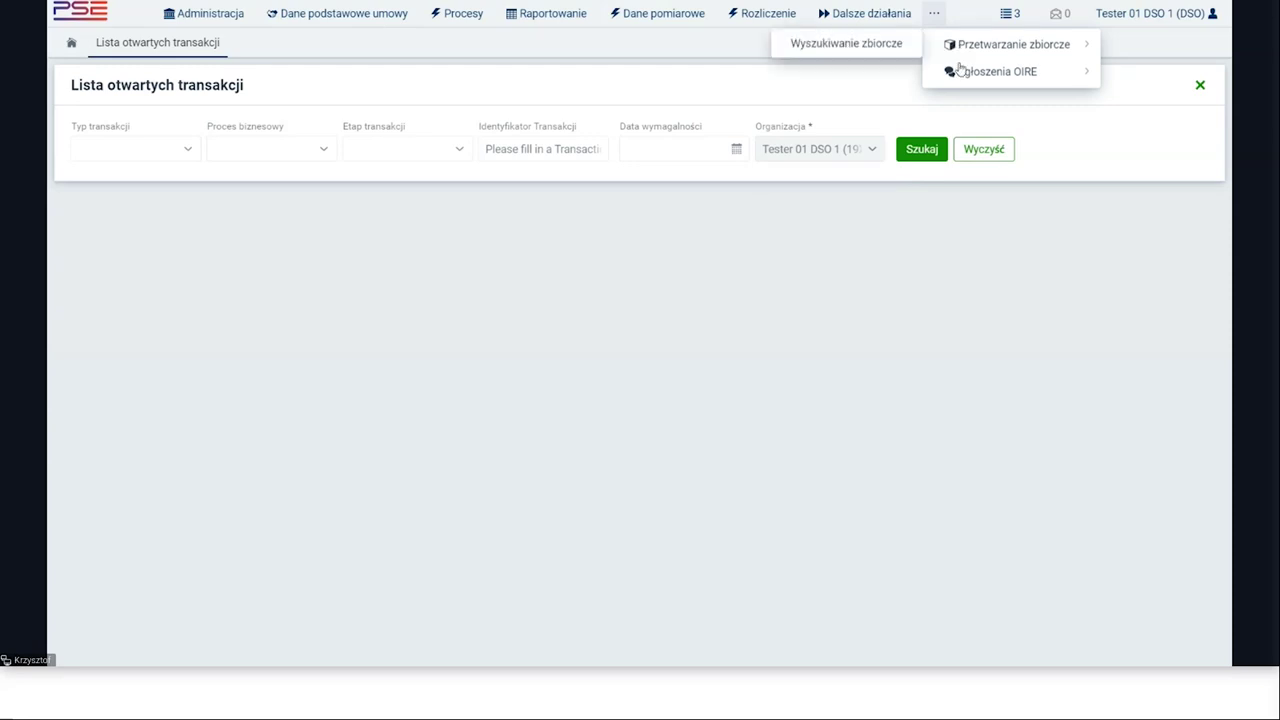
mouse_move(959, 75)
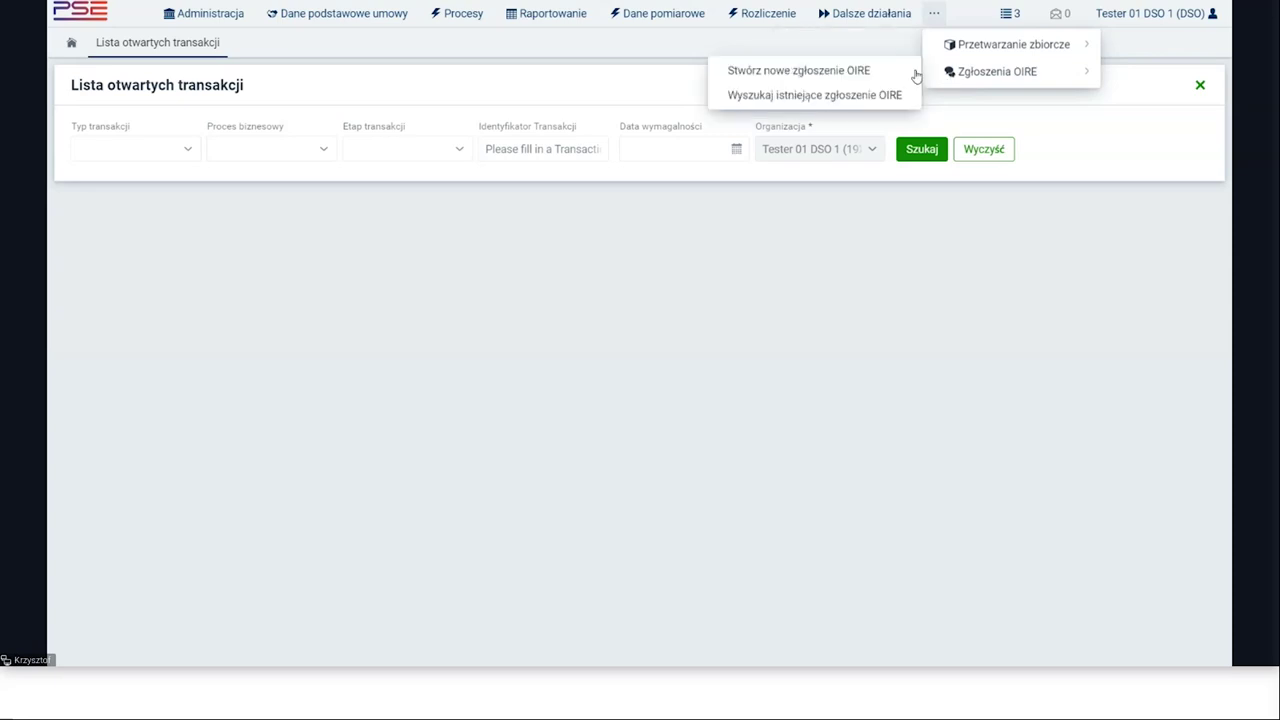
- Open the Stwórz nowe zgłoszenie OIRE form and drop down its Kategoria zgłoszenia choices
left_click(851, 72)
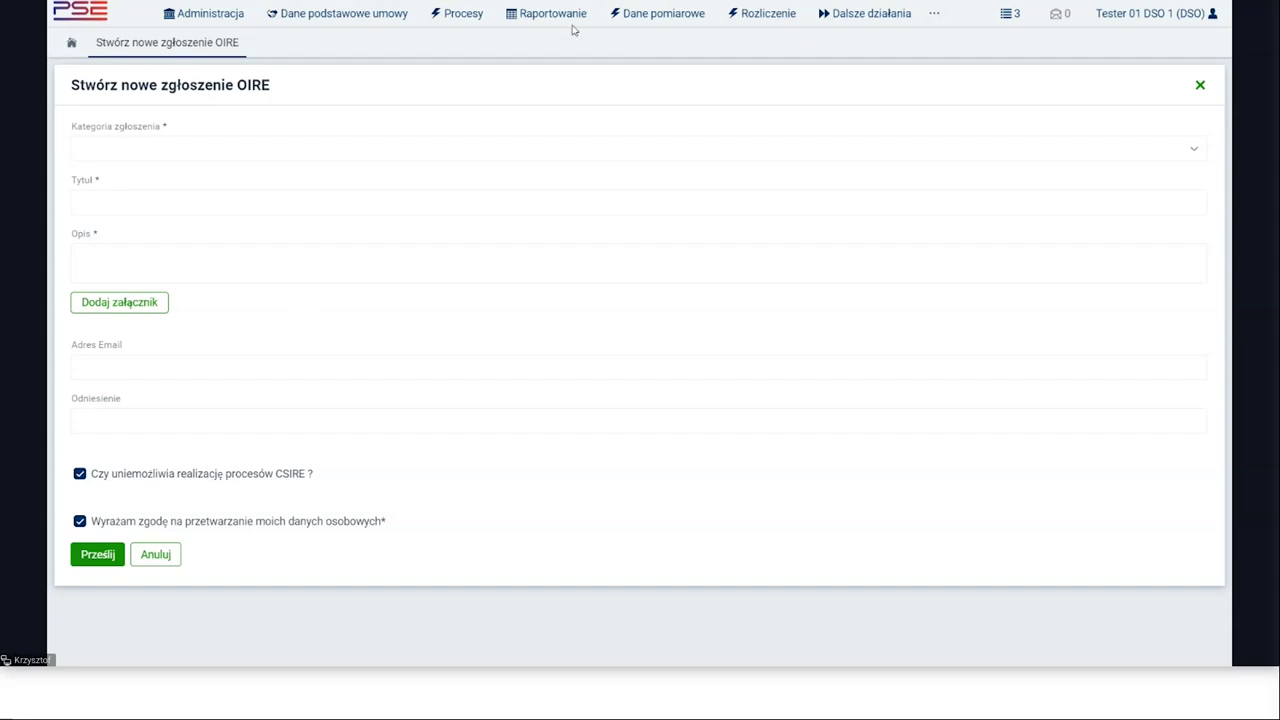
left_click(213, 144)
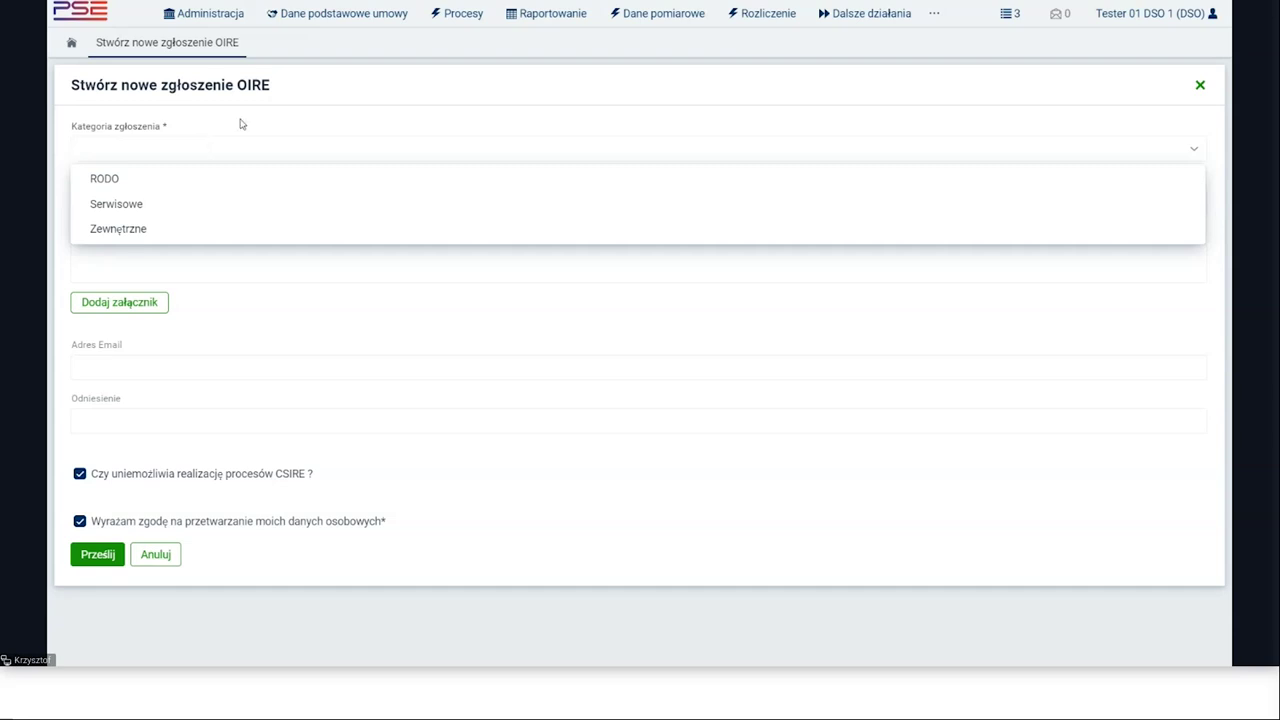
- Dismiss the category list and close the OIRE ticket form without submitting it
left_click(241, 125)
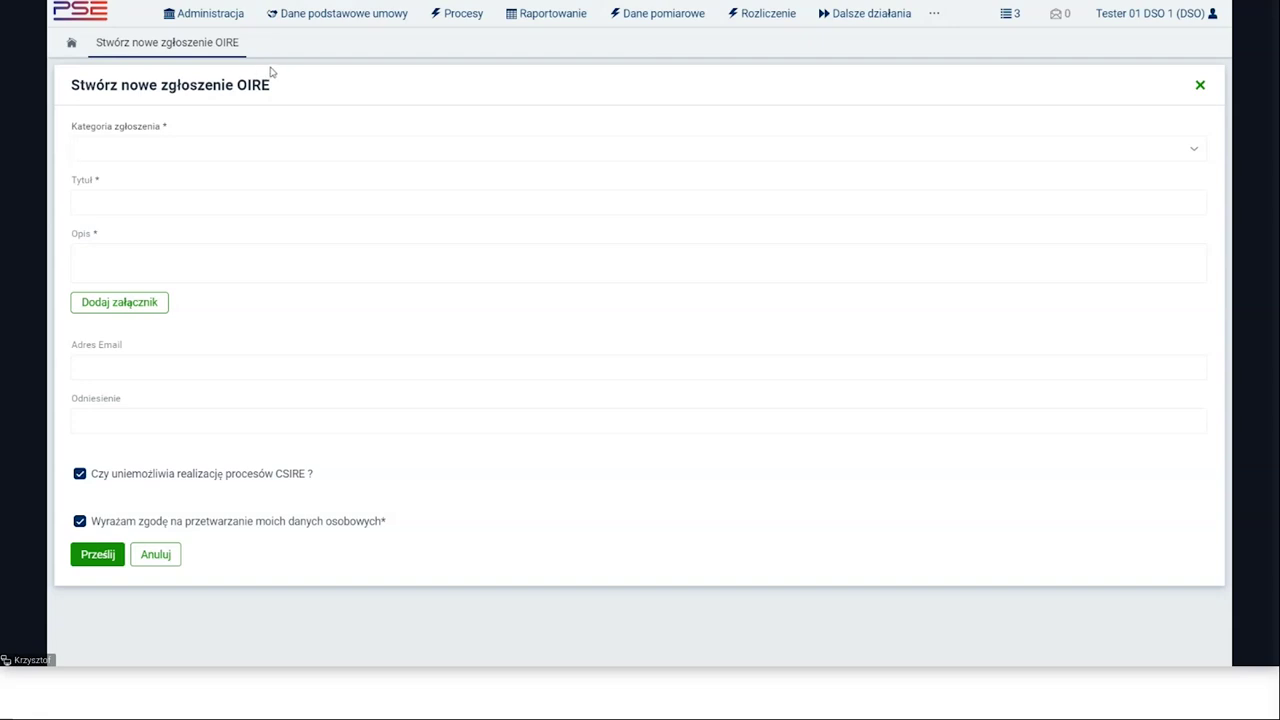
left_click(71, 44)
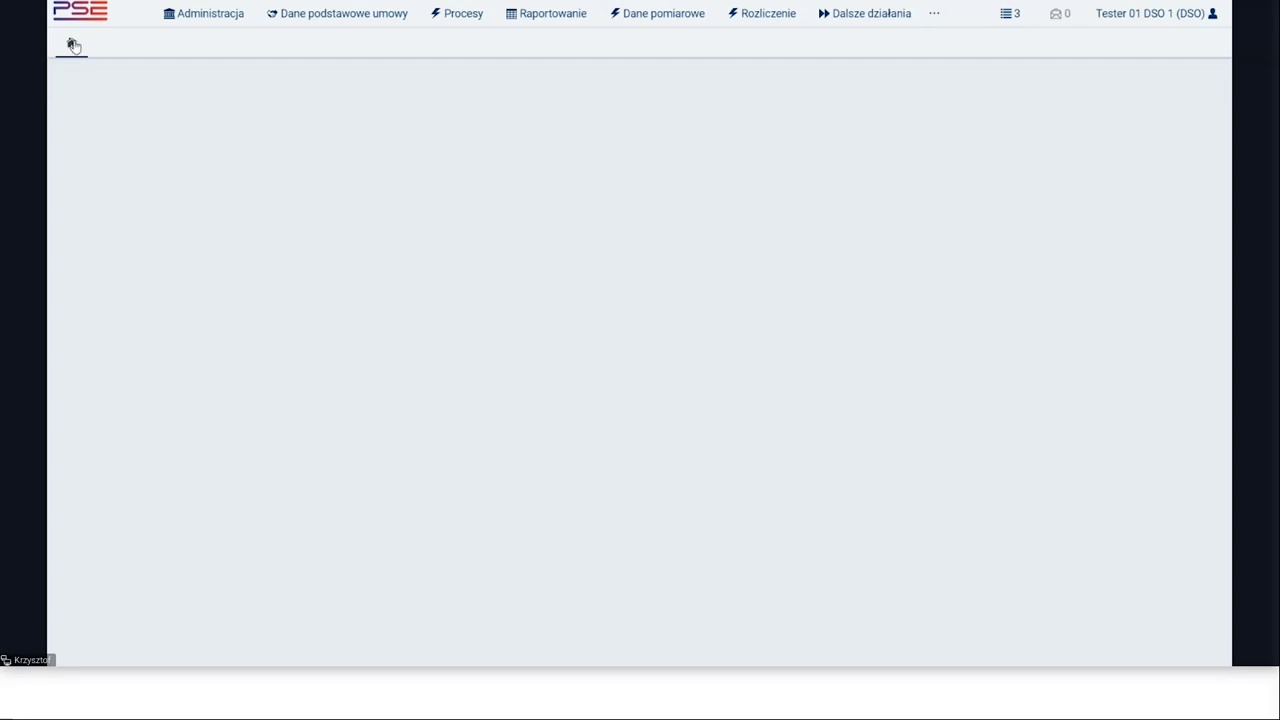
- Expand Administracja and reveal the Zarządzanie uczestnikami submenu
left_click(199, 22)
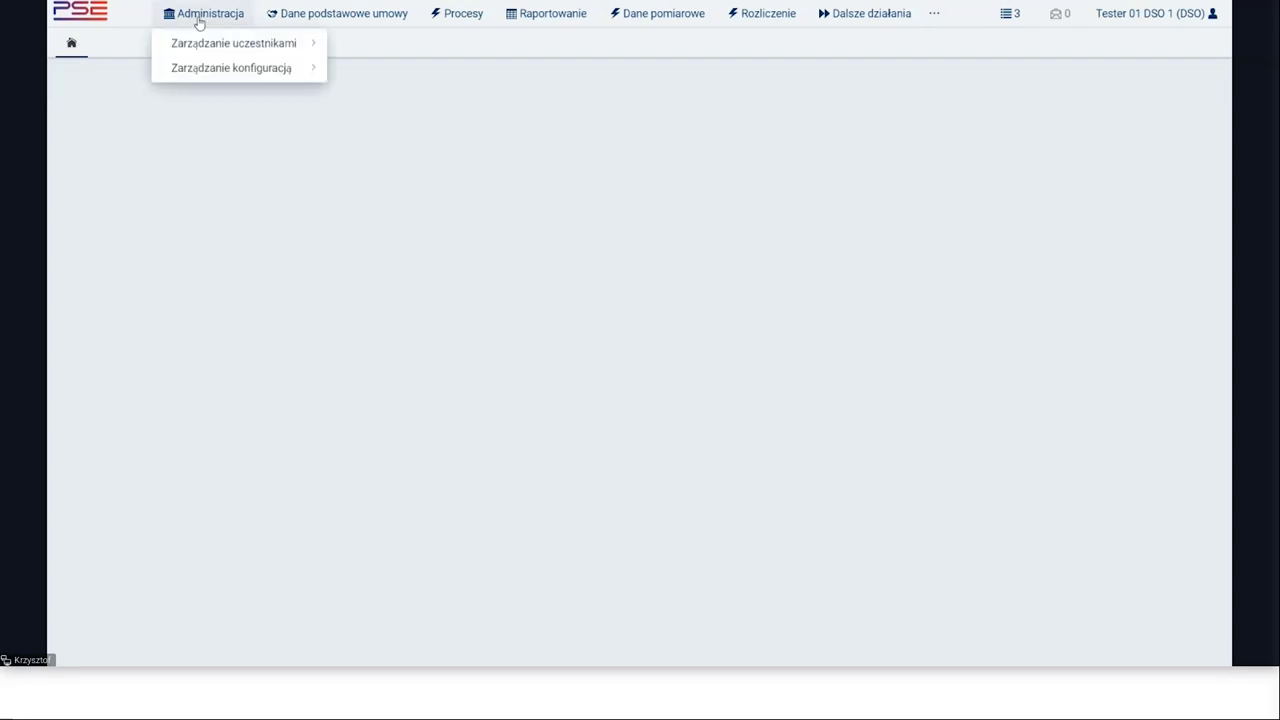
mouse_move(188, 43)
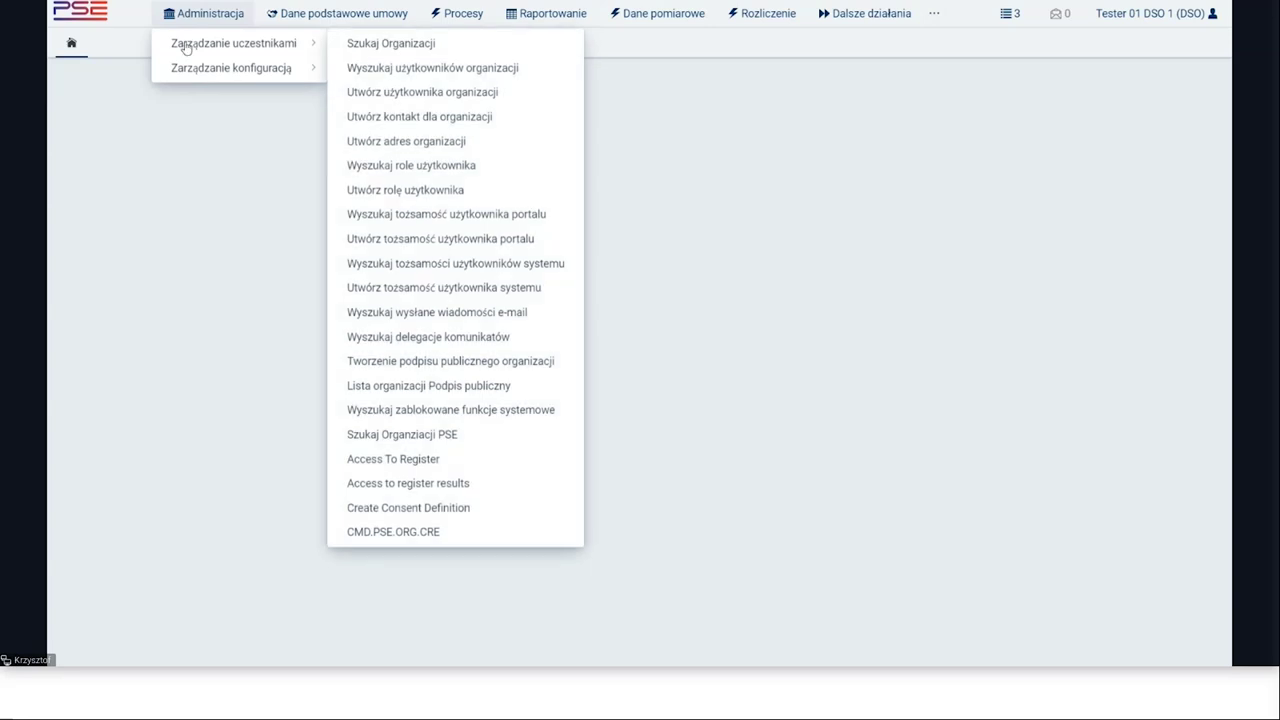
mouse_move(231, 67)
mouse_move(283, 45)
- Run an unfiltered Wyszukaj Organizacje search and review the organisation results table
left_click(407, 435)
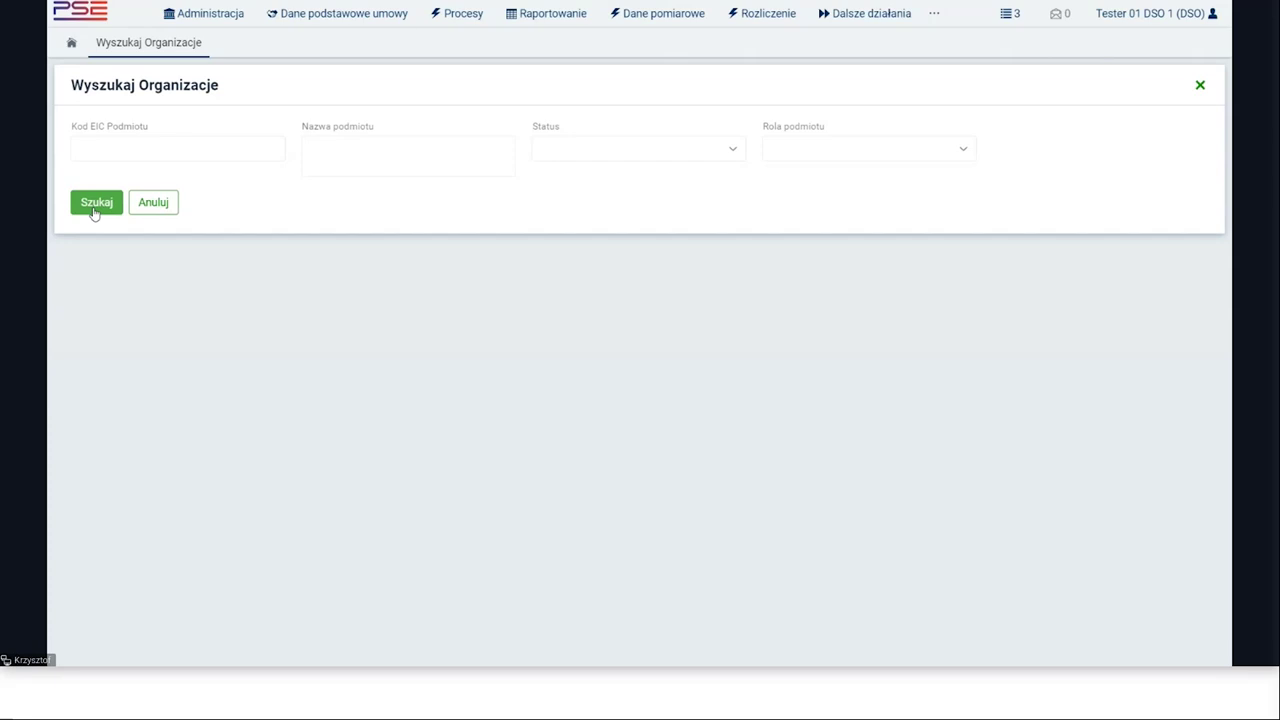
left_click(95, 203)
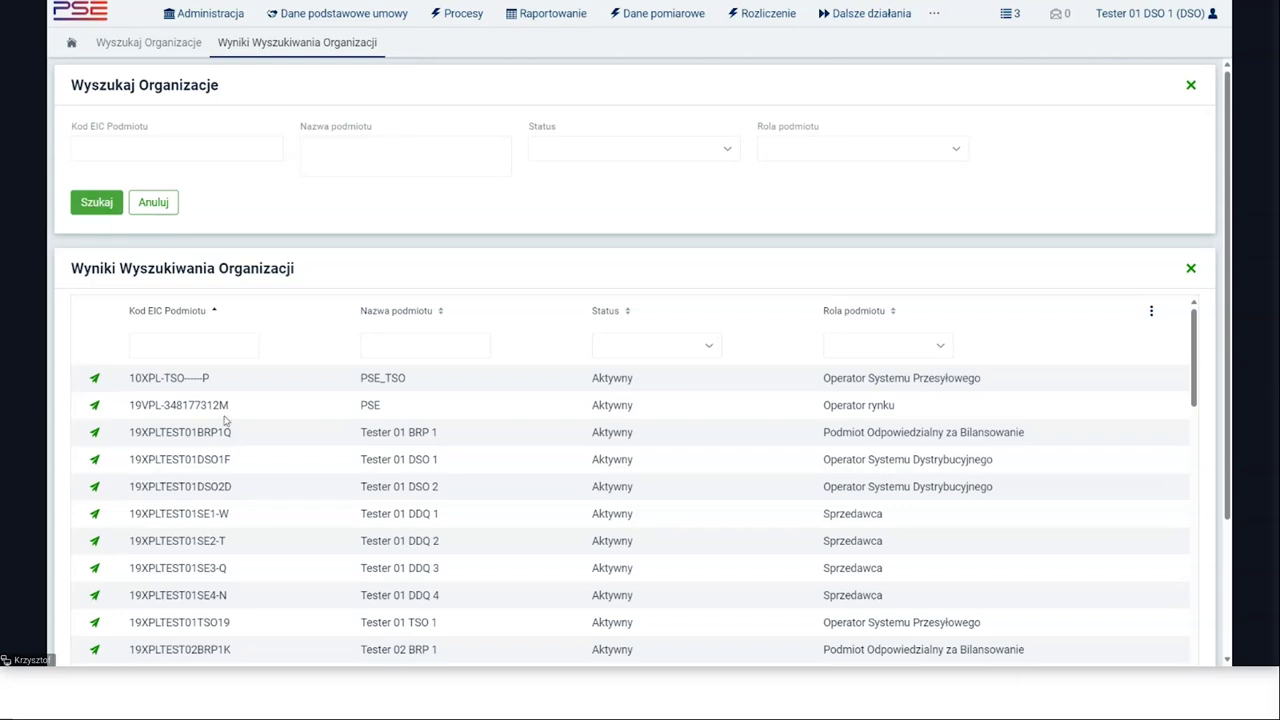
scroll(224, 418, "down", 1)
scroll(224, 418, "up", 1)
- Open the Wyświetl Organizacje details for Tester 01 BRP 1 (19XPLTEST01BRP1Q)
left_click(94, 431)
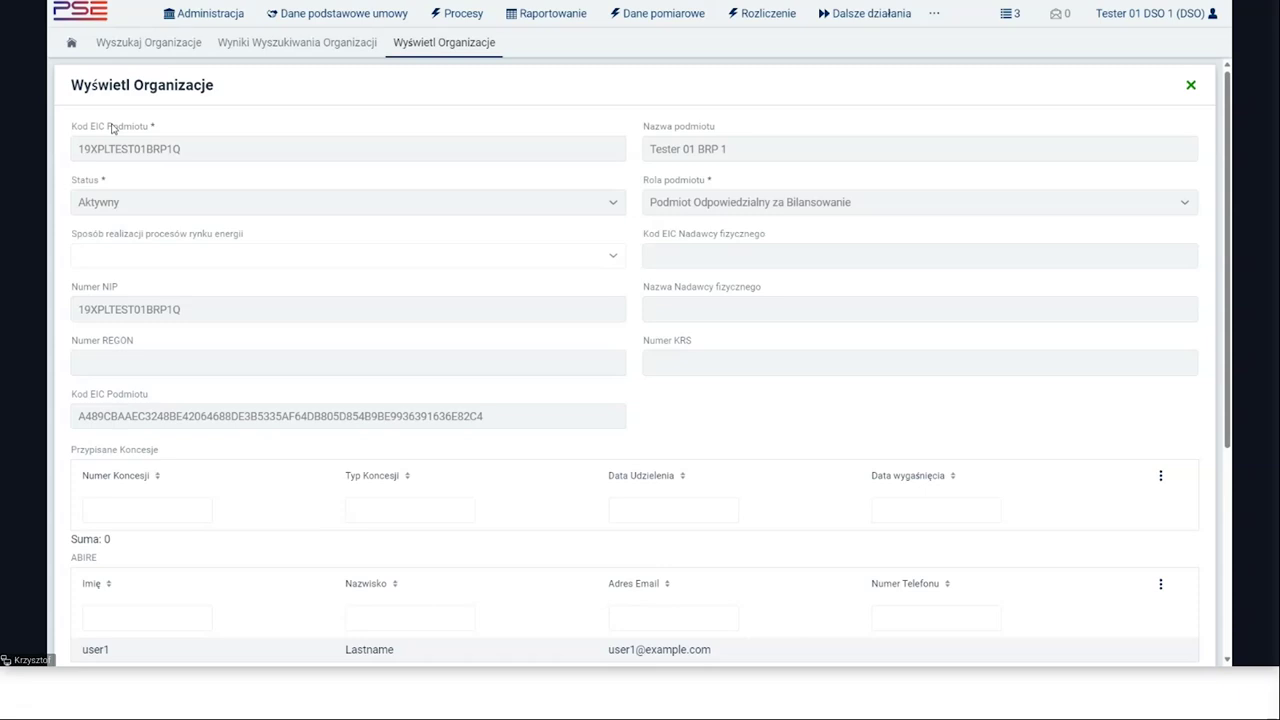
scroll(148, 219, "down", 1)
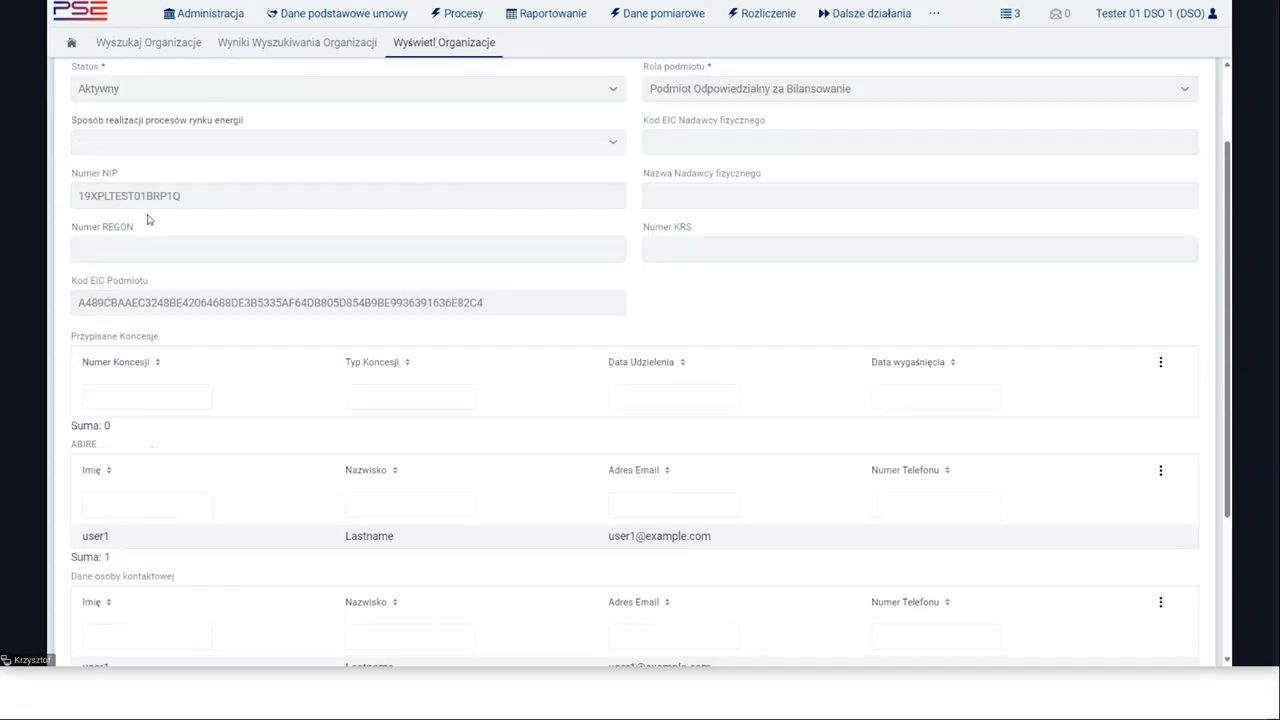
scroll(148, 219, "down", 1)
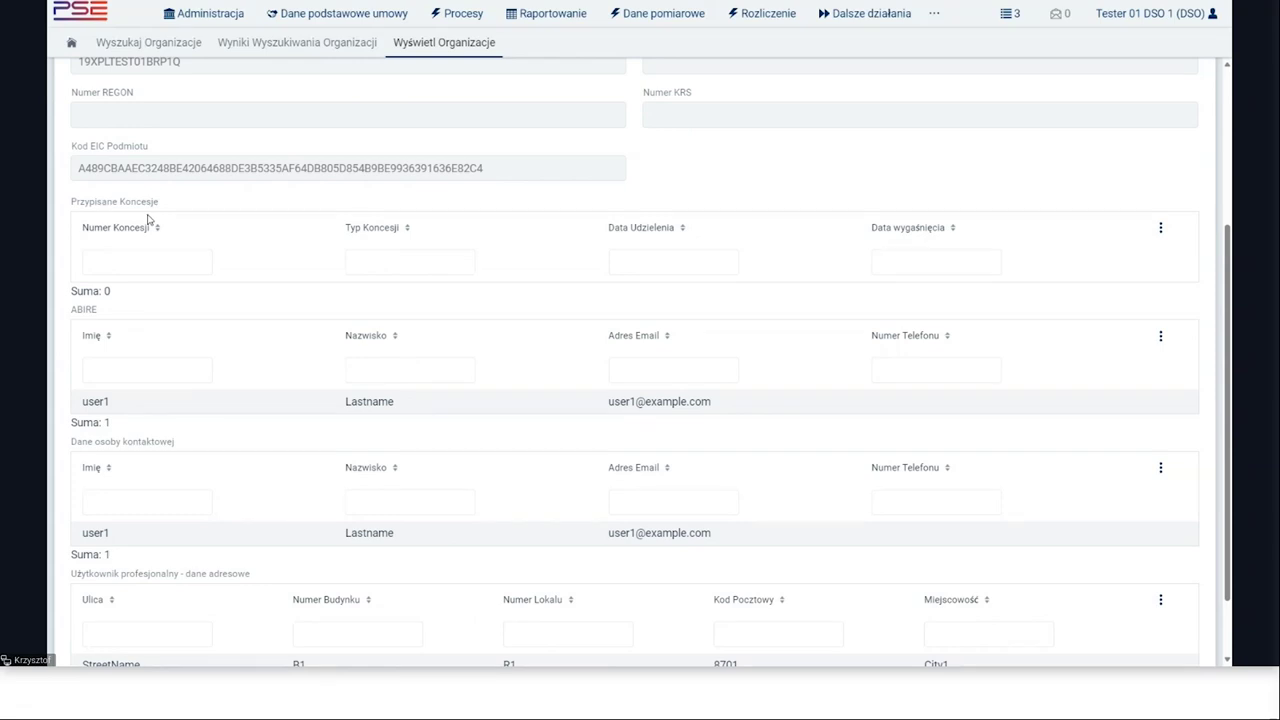
scroll(148, 219, "down", 1)
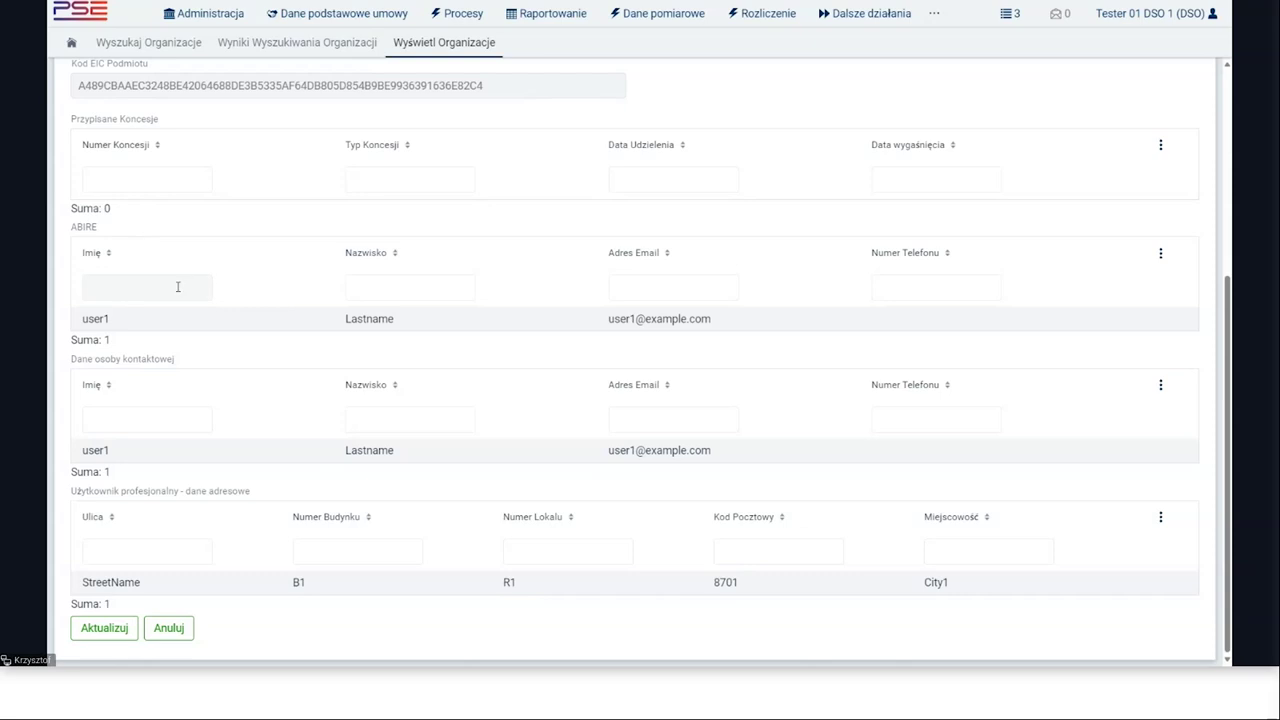
scroll(171, 286, "up", 1)
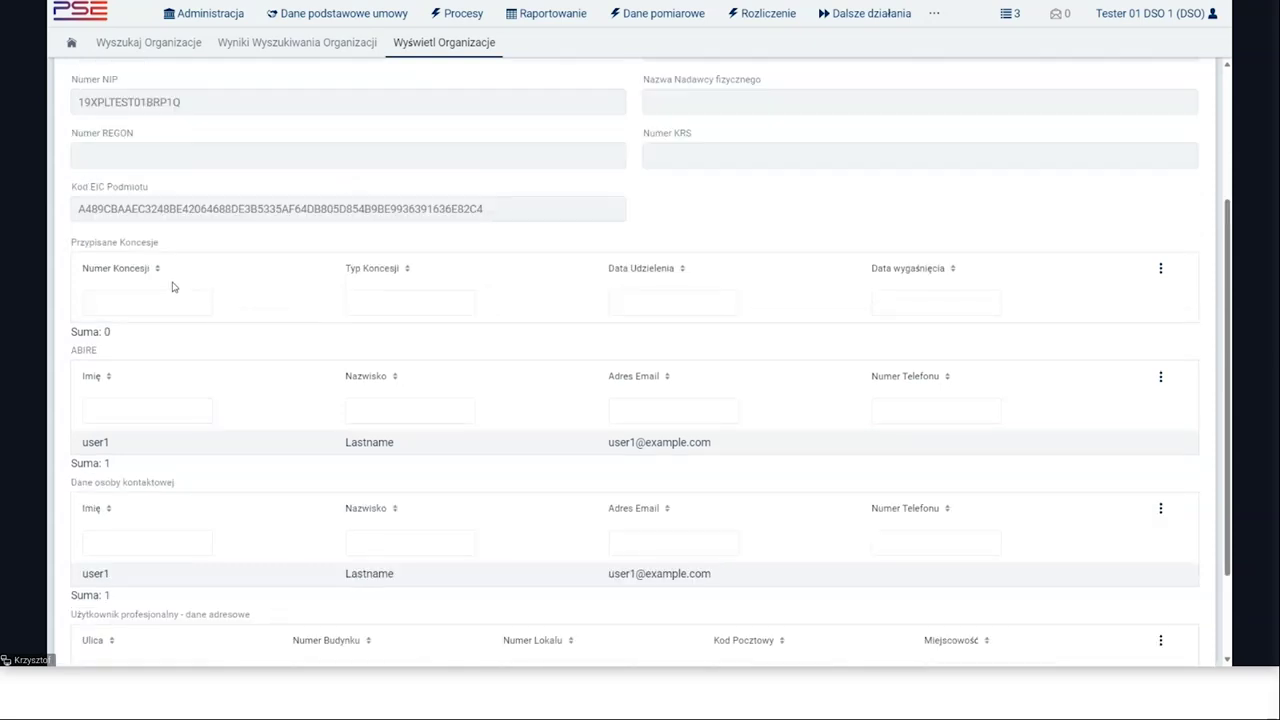
scroll(173, 287, "up", 2)
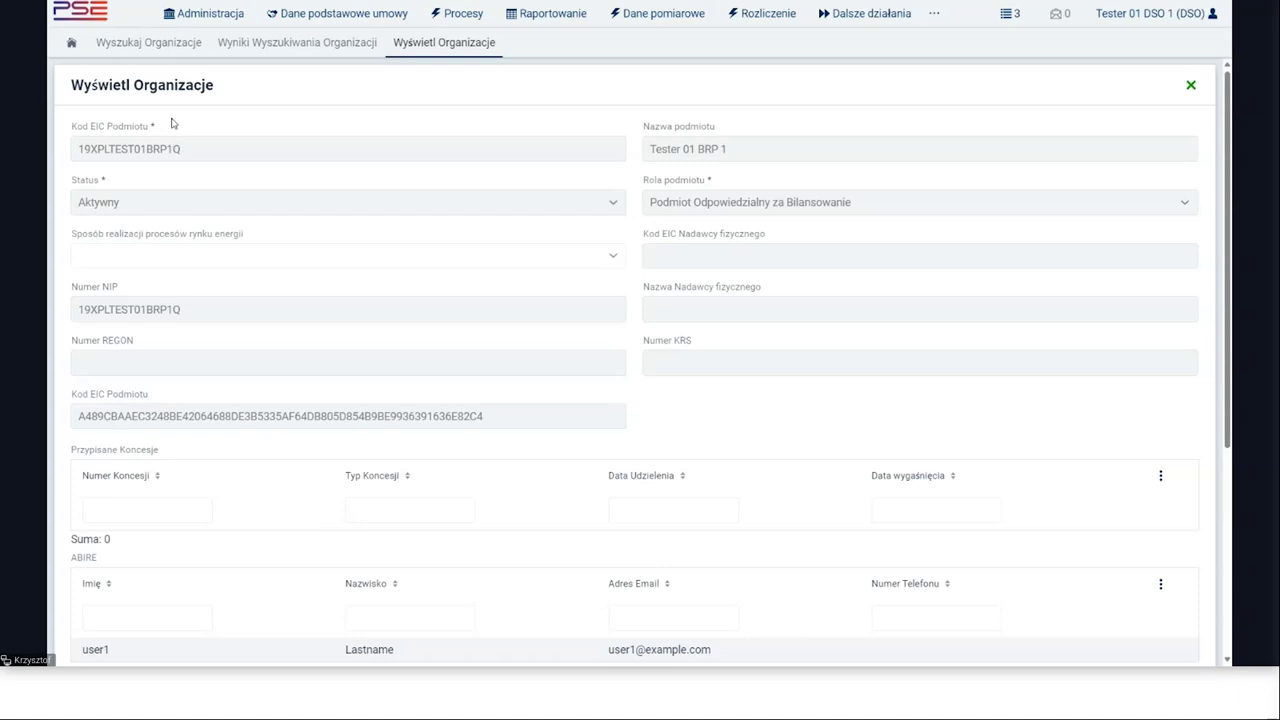
- Return to the CSIRE home page, then switch back to the portal from the presentation
left_click(68, 44)
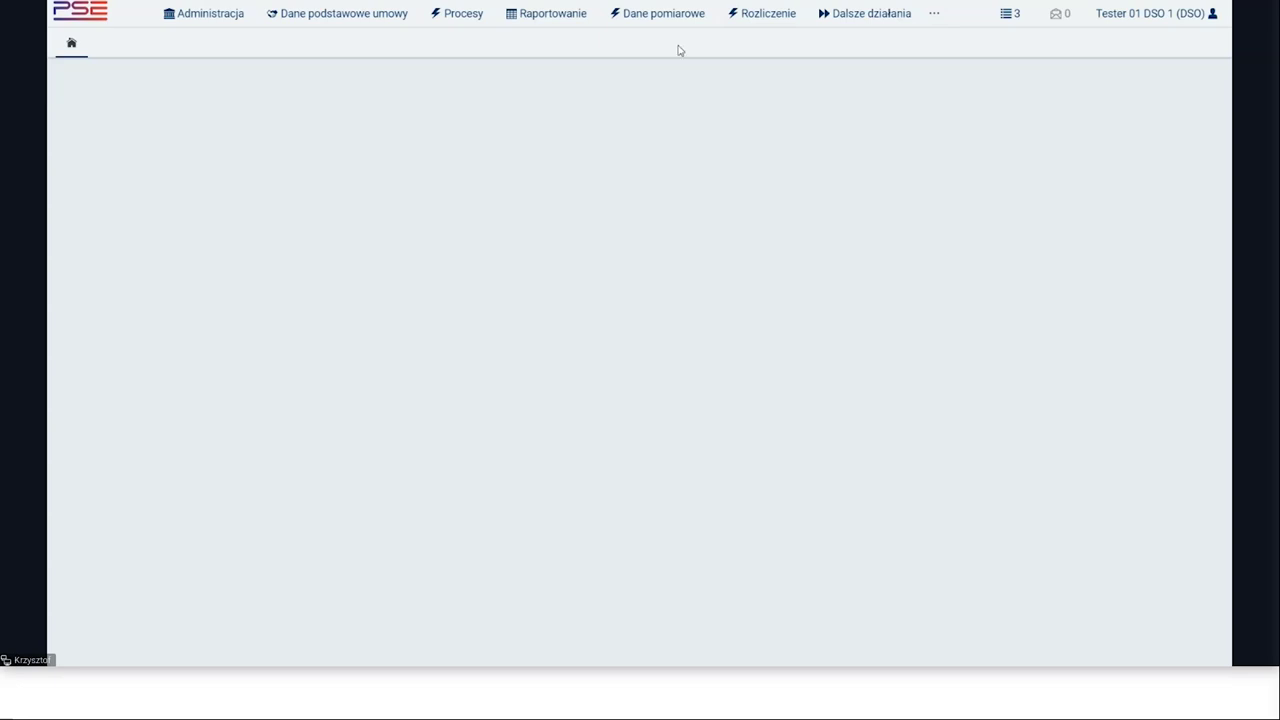
mouse_move(360, 3)
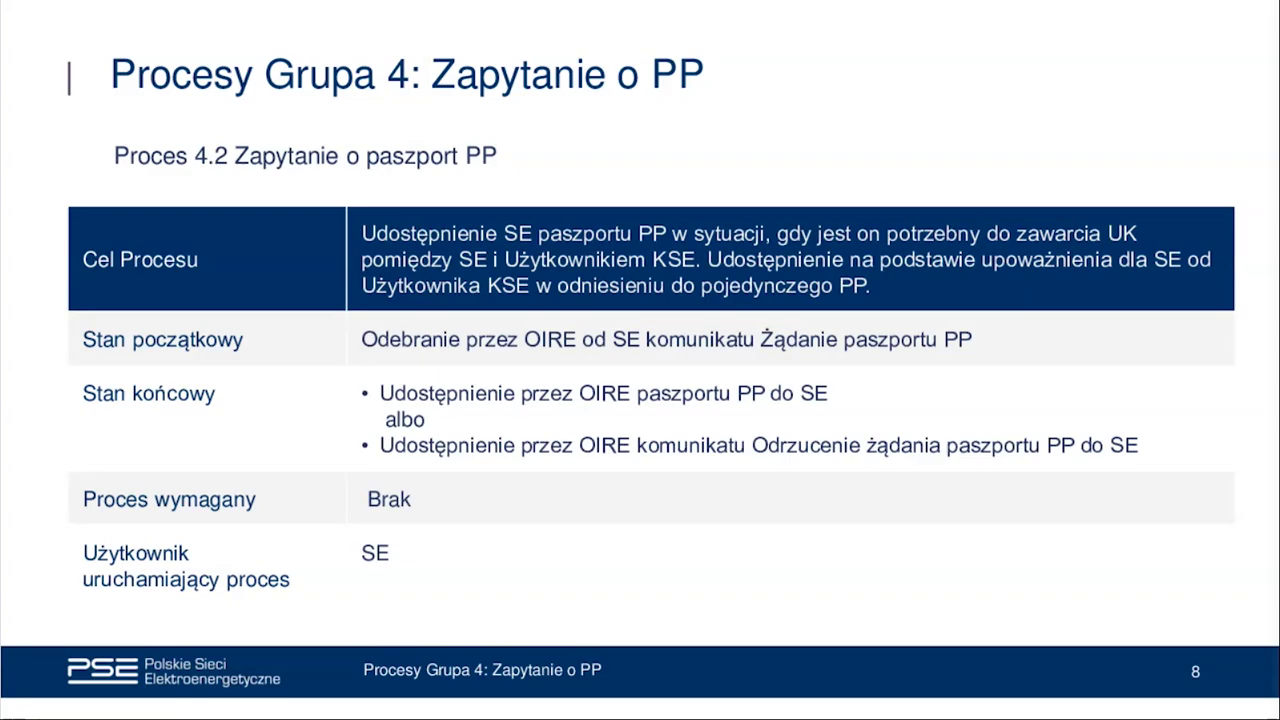
key("alt+Tab")
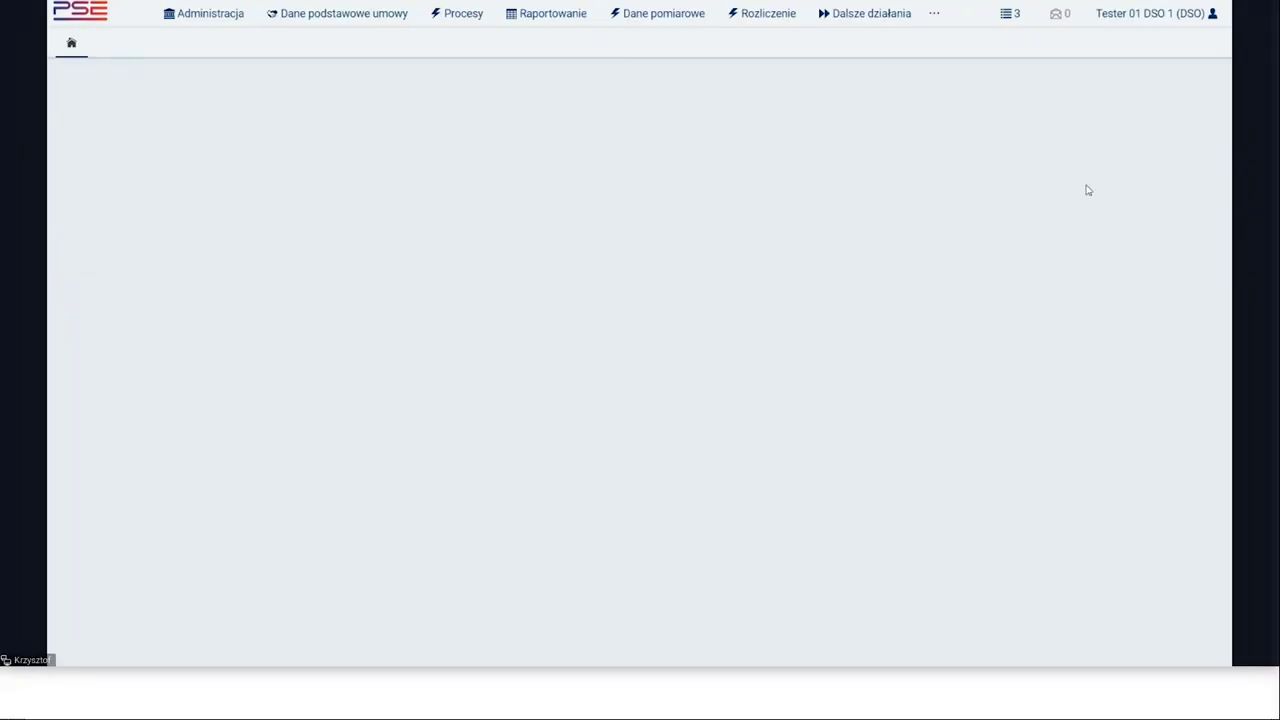
- Switch the organisation user to the Tester 01 DDQ 1 seller via Przełącz użytkownika organizacji
left_click(1151, 20)
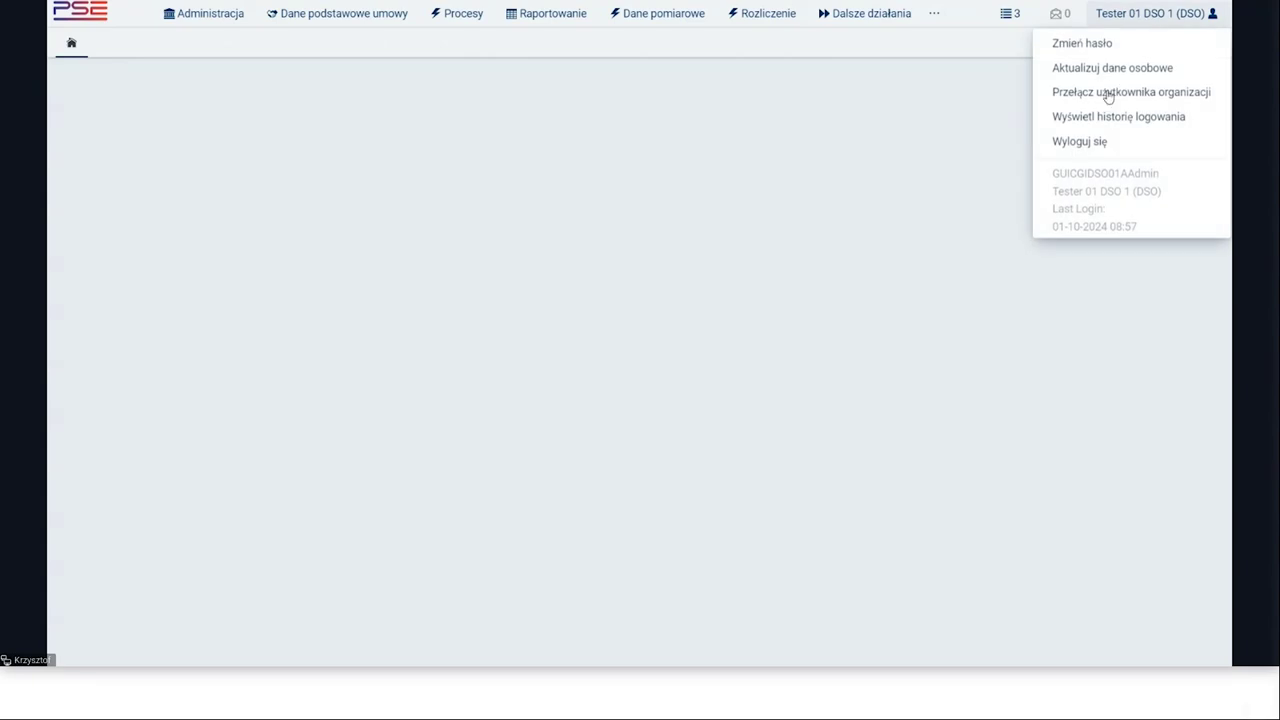
left_click(1108, 94)
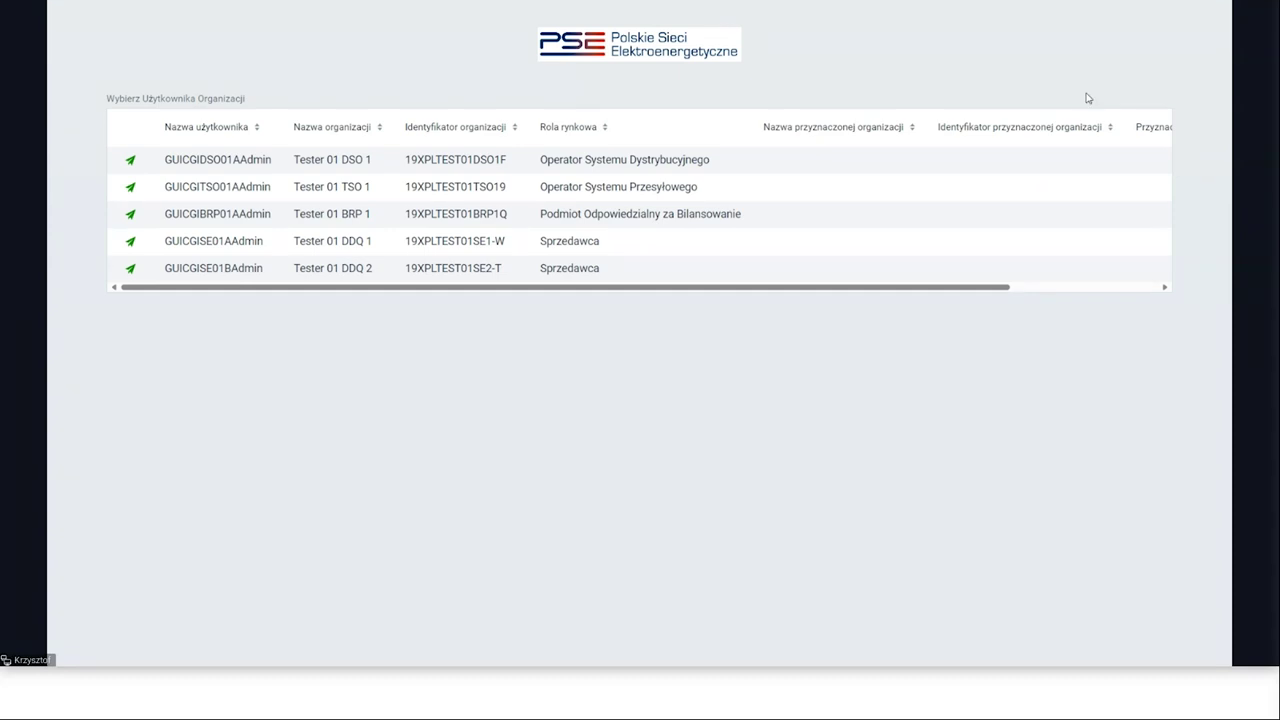
left_click(130, 242)
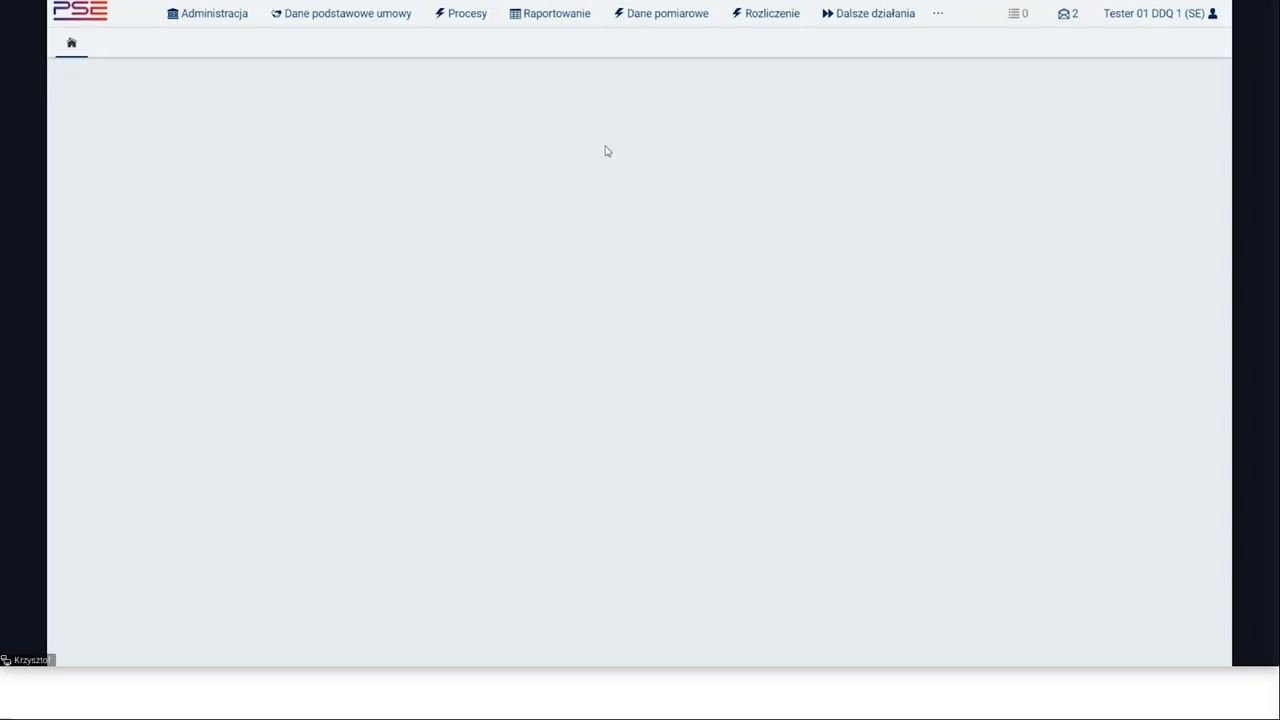
- Expand Procesy and point to 4. Zapytanie o PP to show the passport request item
left_click(465, 14)
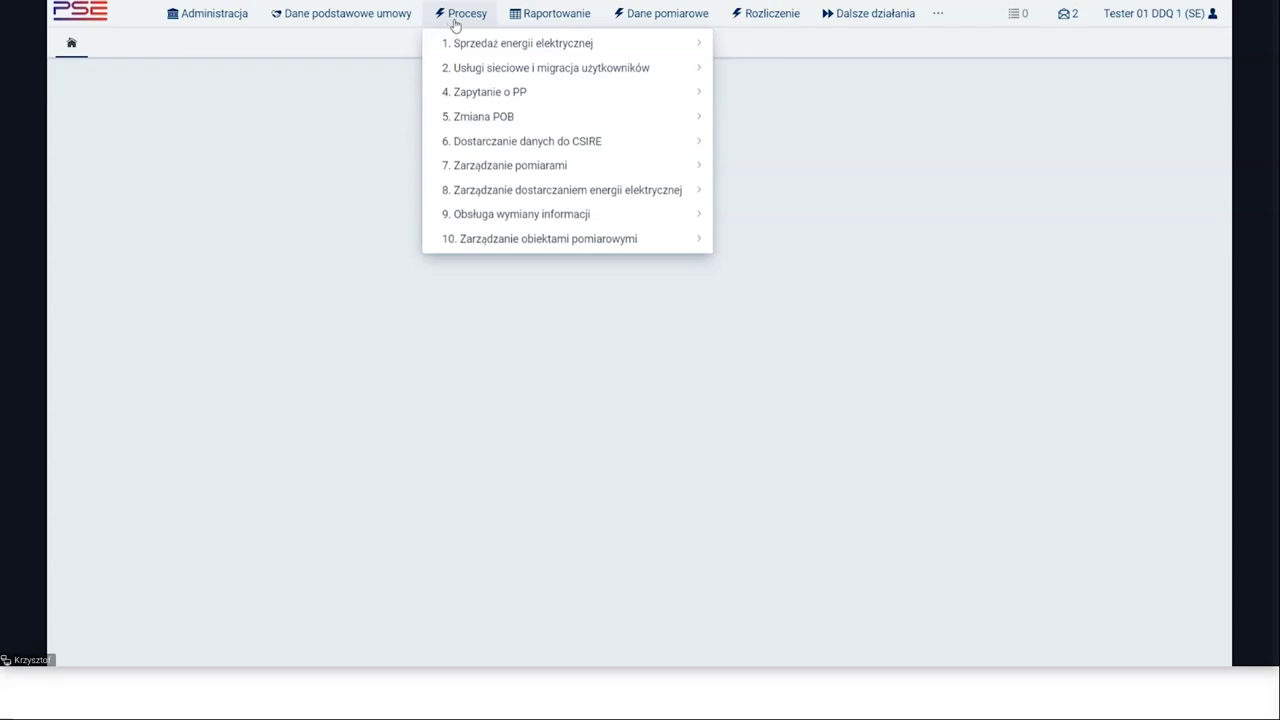
mouse_move(459, 57)
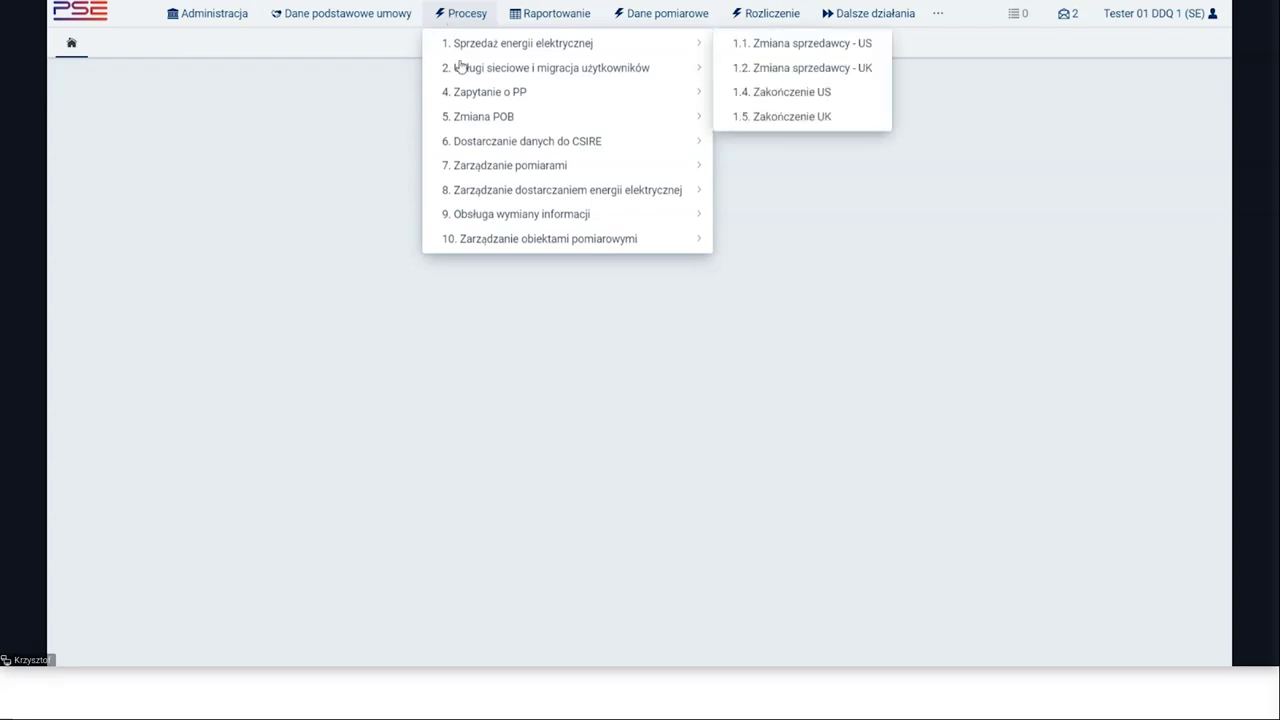
mouse_move(477, 94)
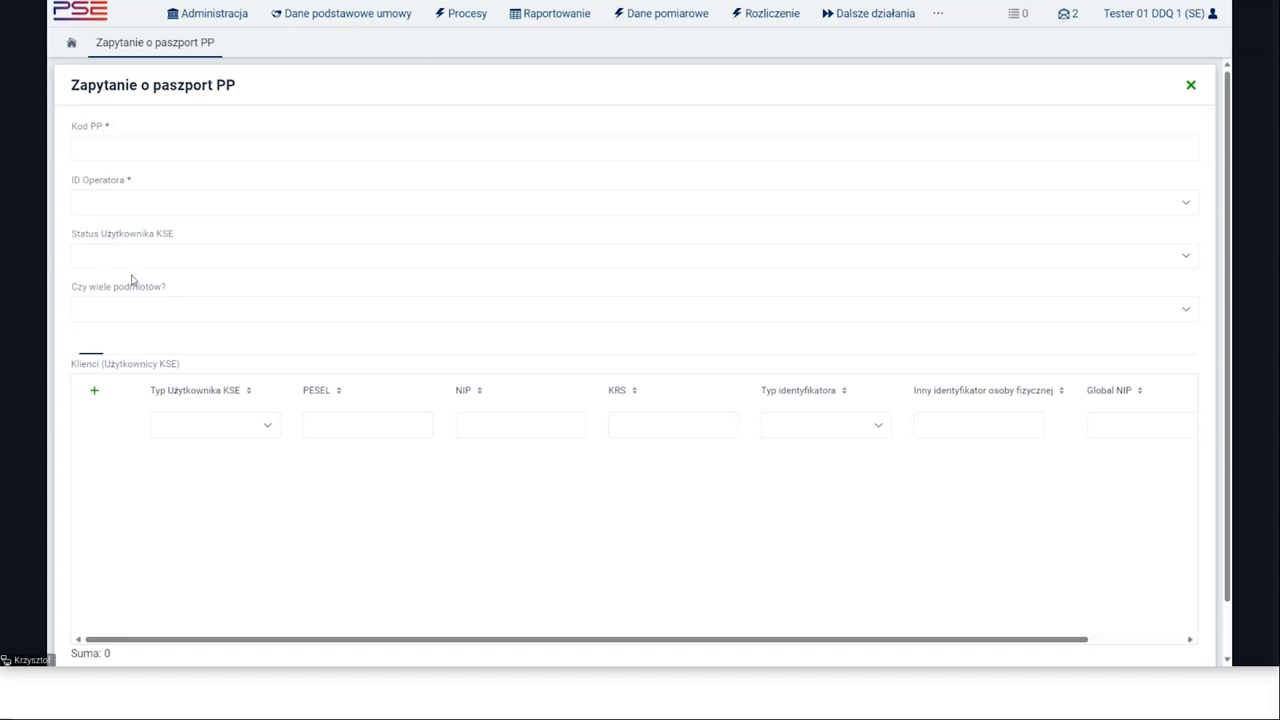
- Fill the PP passport request with the 18-digit PP code, operator Tester 01 DSO 1 and status 'Nowy Użytkownik KSE na PP', then submit
left_click(173, 152)
key("ctrl+v")
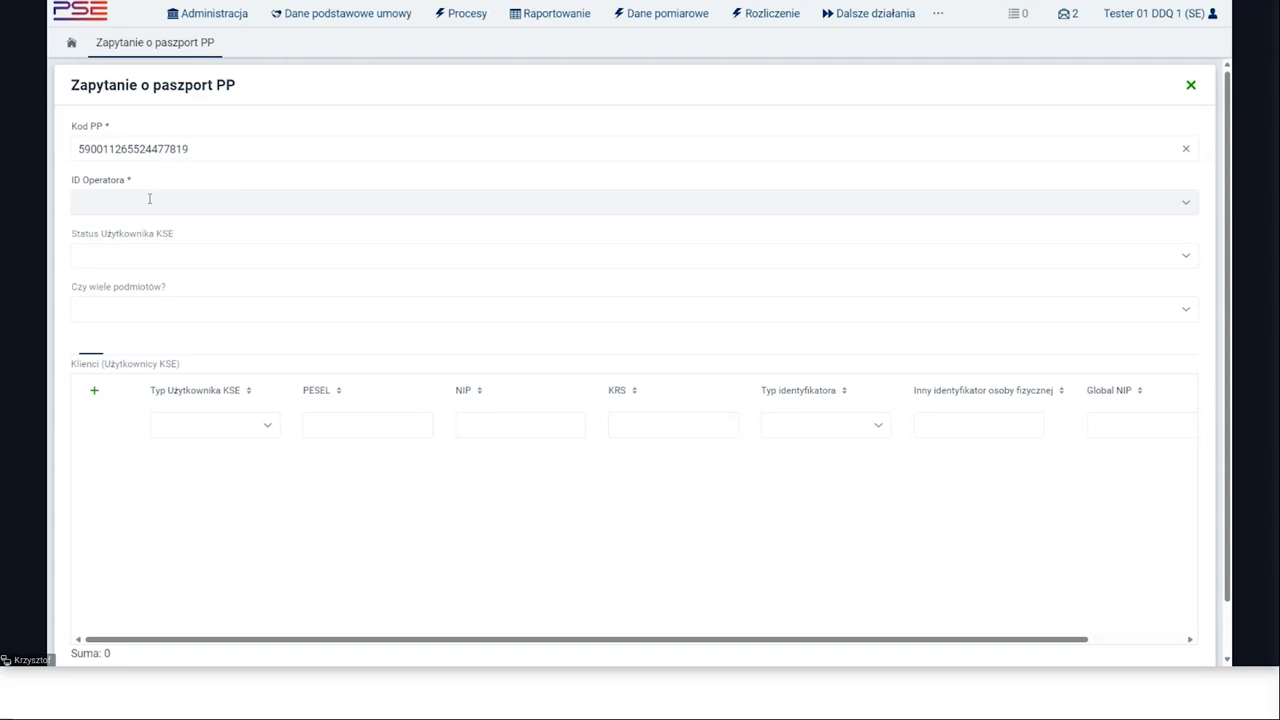
left_click(149, 198)
type("01 DSO 1 (19XPLTEST01DSO1F, DSO")
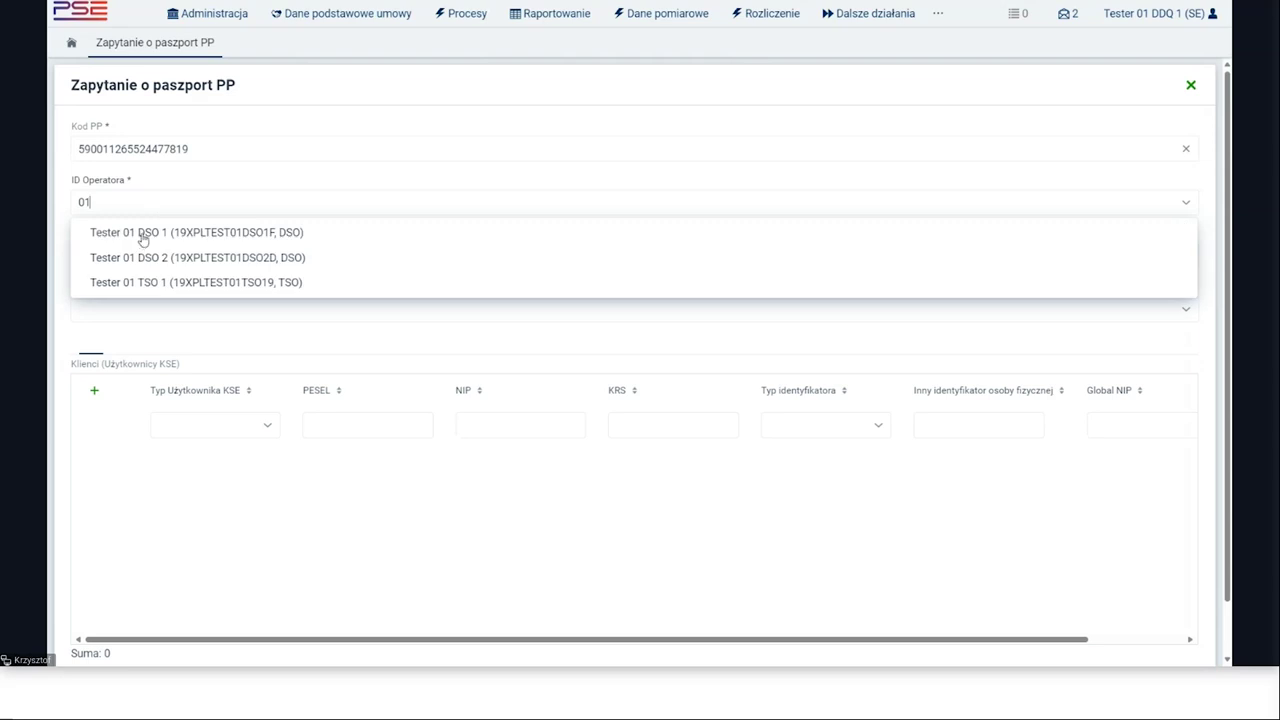
left_click(143, 235)
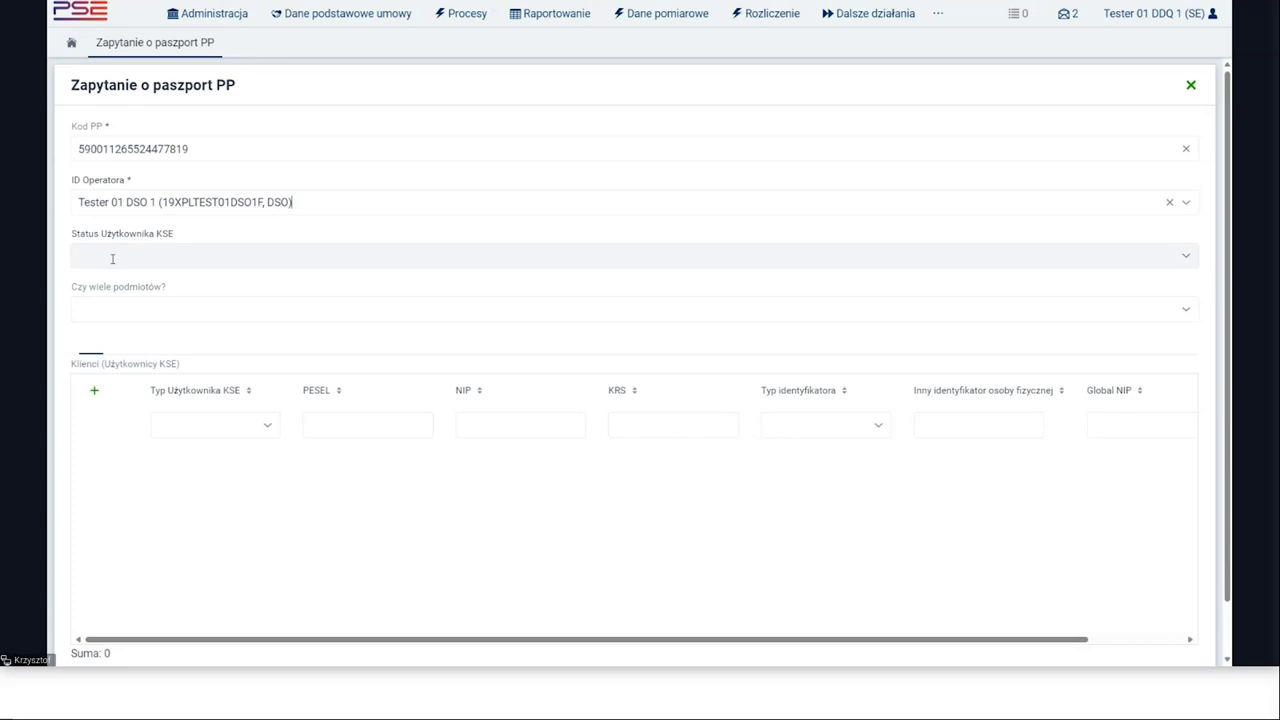
left_click(112, 259)
left_click(115, 312)
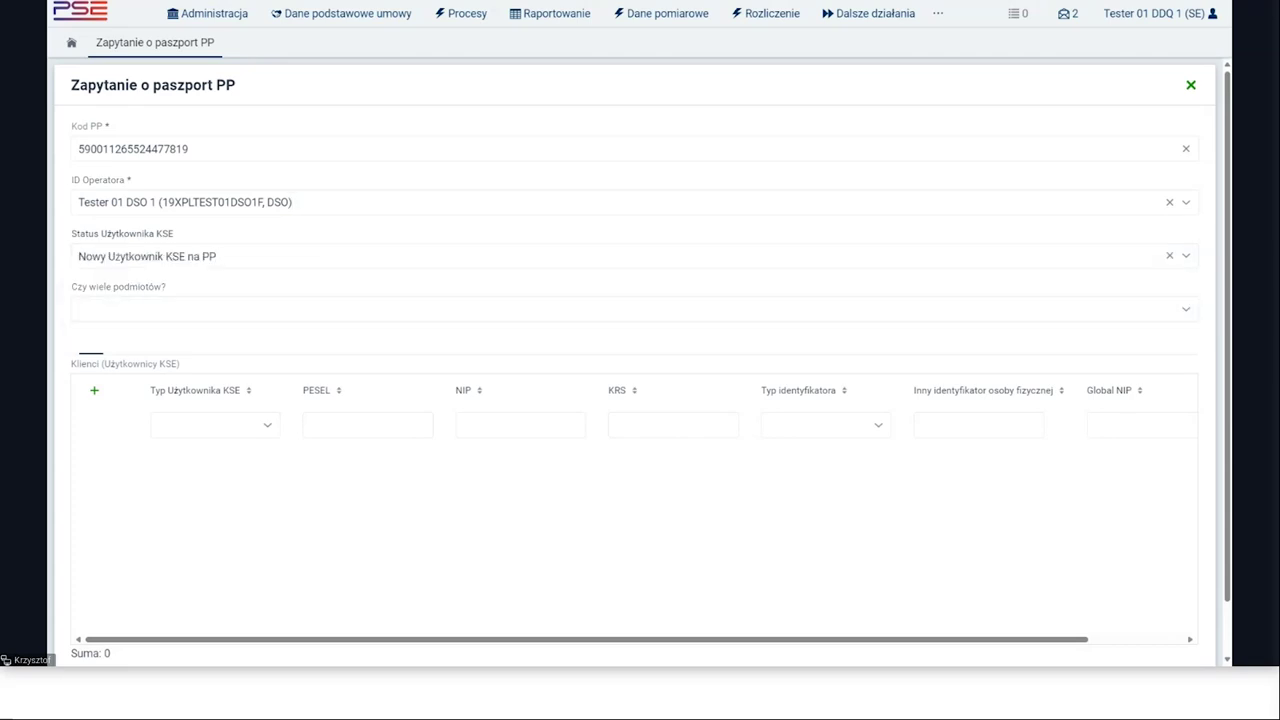
scroll(291, 422, "down", 1)
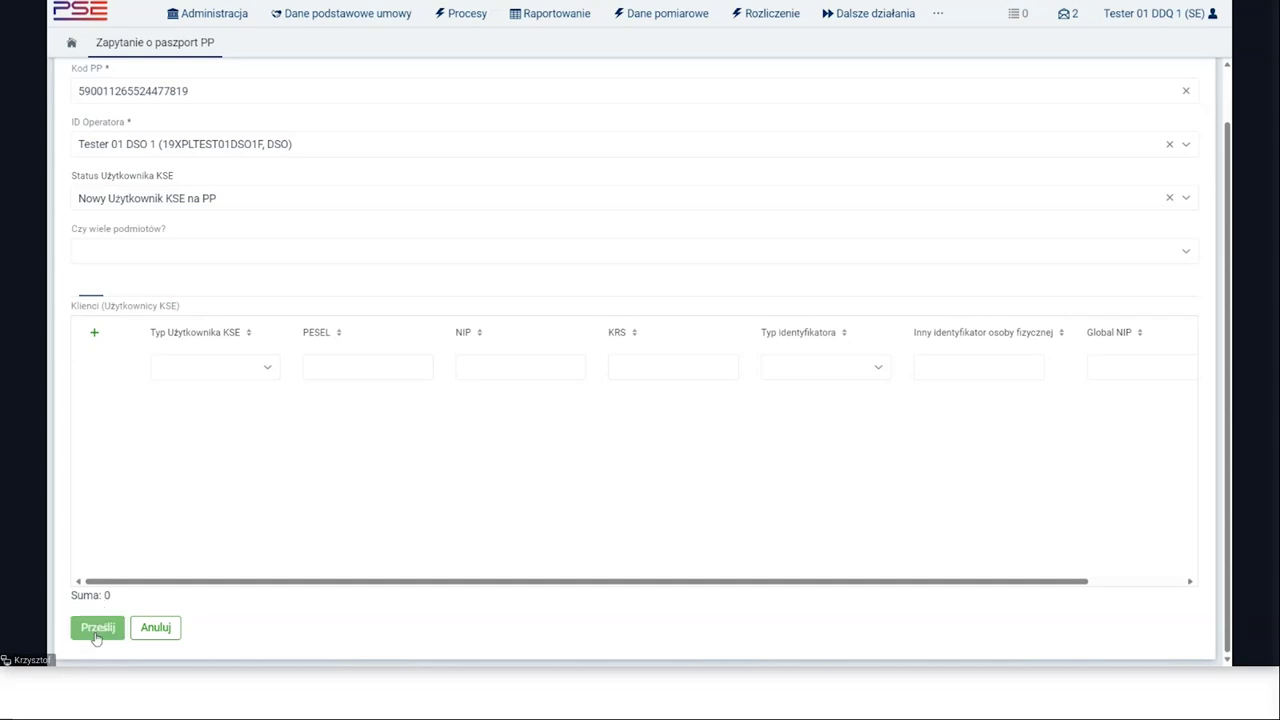
left_click(98, 633)
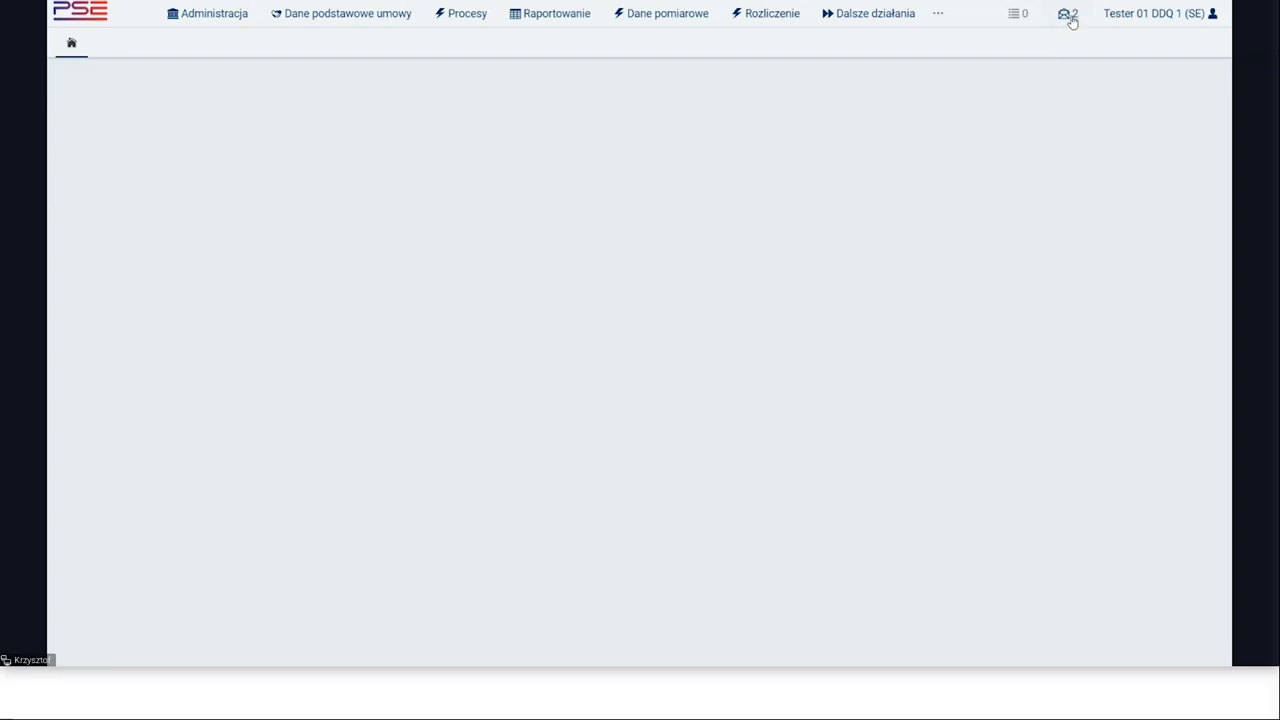
- Open the Komunikat Peek & Dequeue panel from the messages icon in the top bar
left_click(1070, 18)
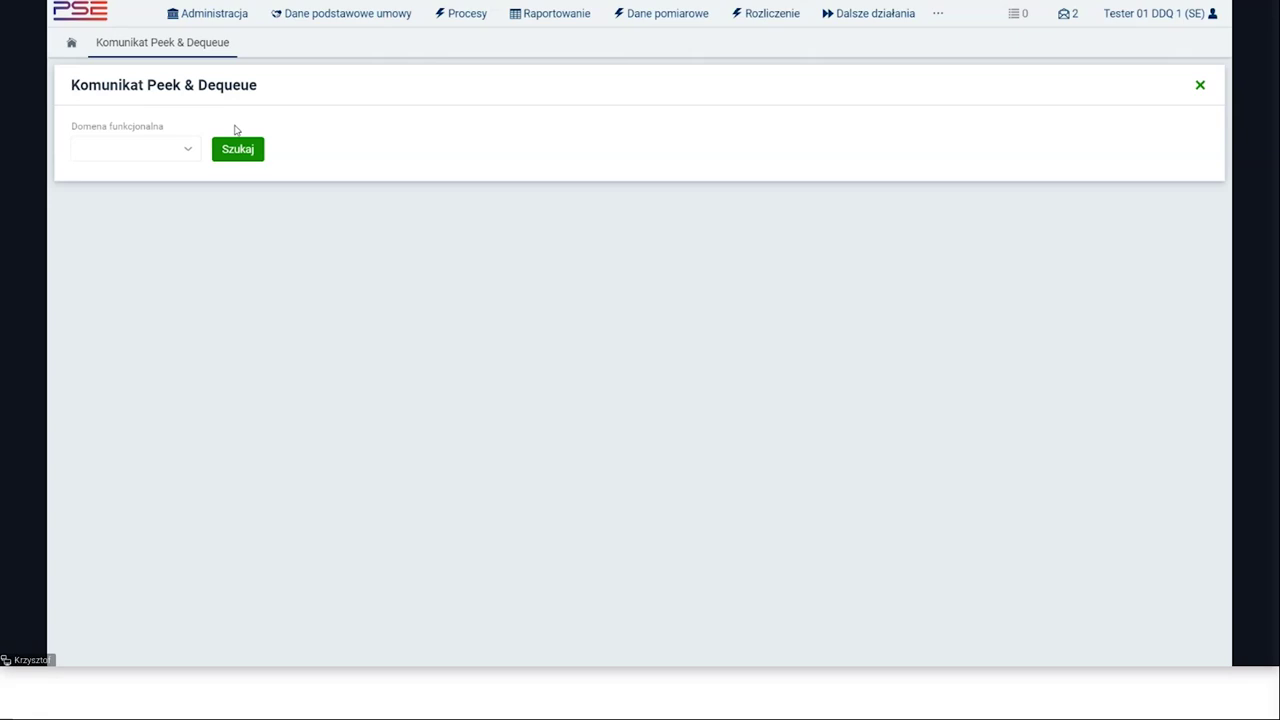
- Search with no domain to list three queued messages, then load the 4.2_2 MPREQUESTS message preview
left_click(237, 152)
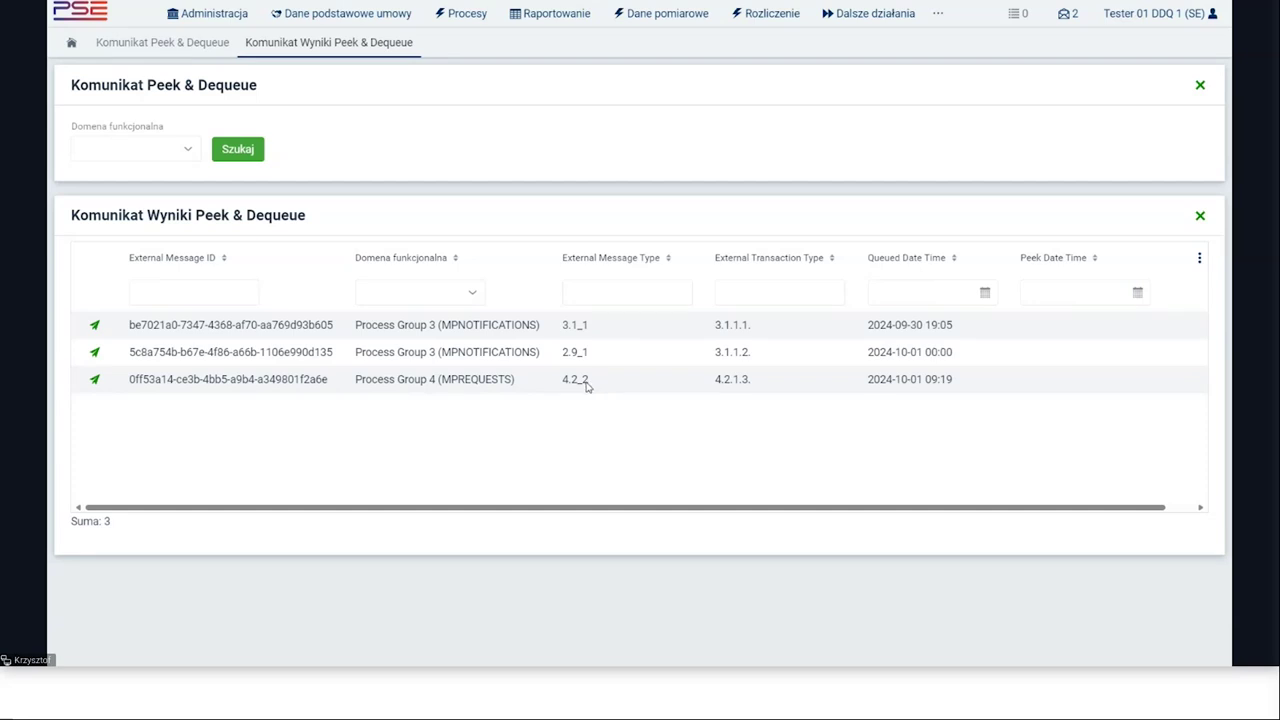
left_click(94, 381)
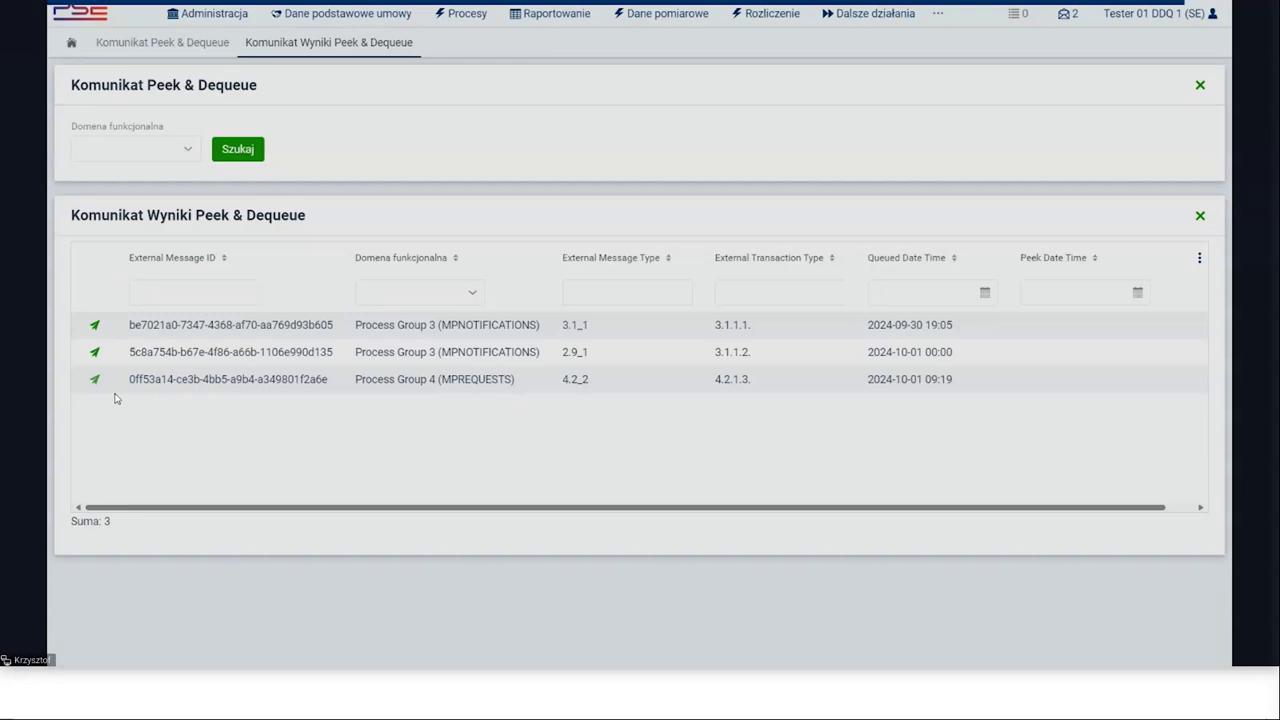
- Scroll through the 4.2_2 preview's Header, ProcessEnergyContext, MeteringPointData and TechnicalData sections
scroll(270, 402, "down", 3)
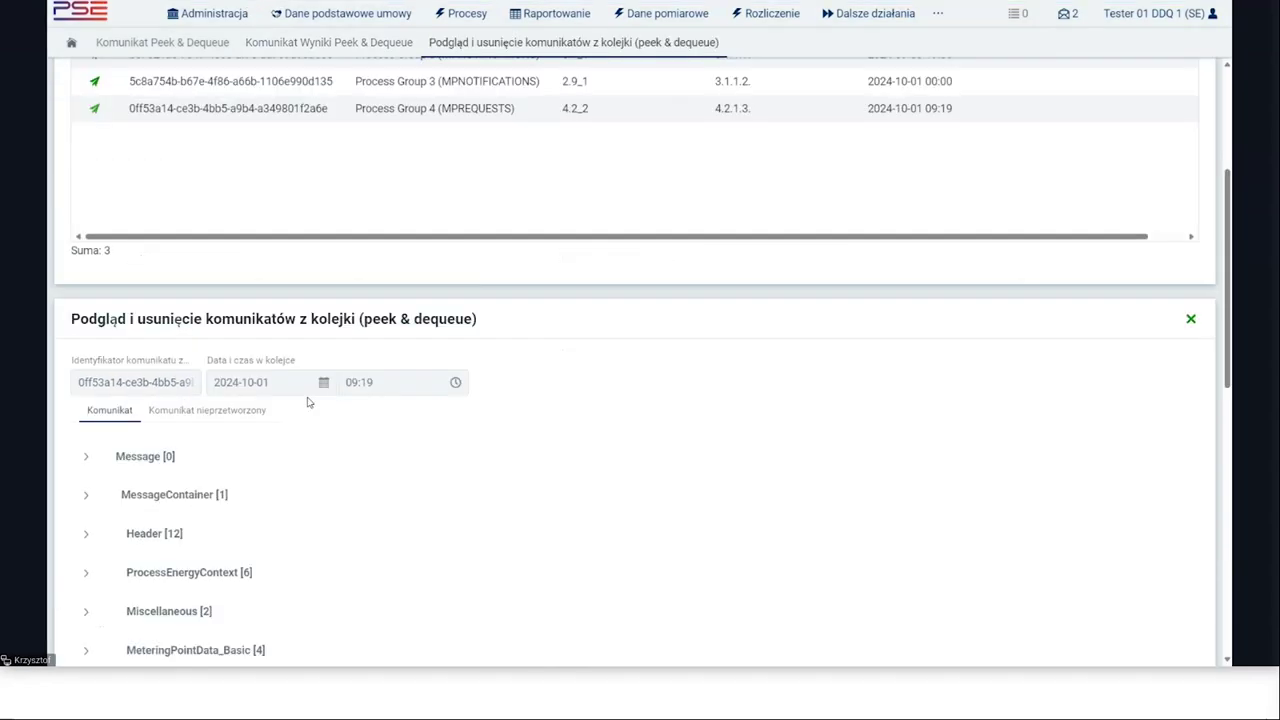
scroll(309, 402, "down", 3)
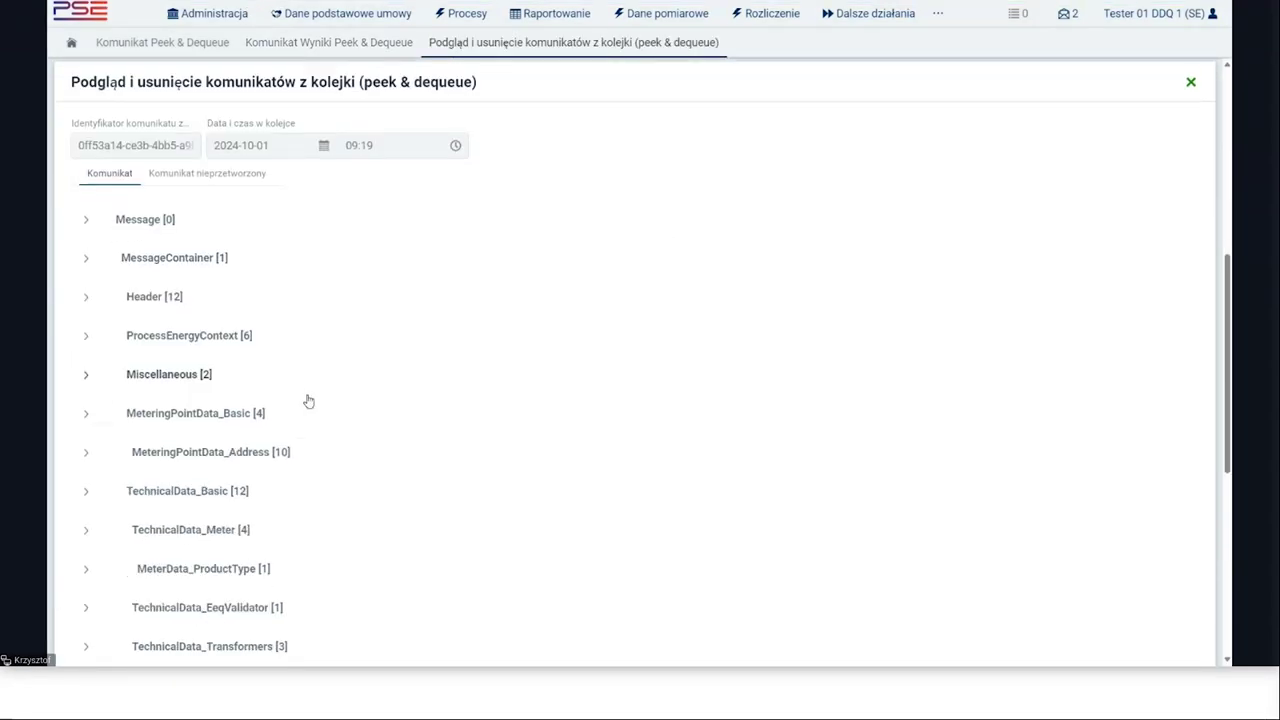
scroll(309, 401, "up", 1)
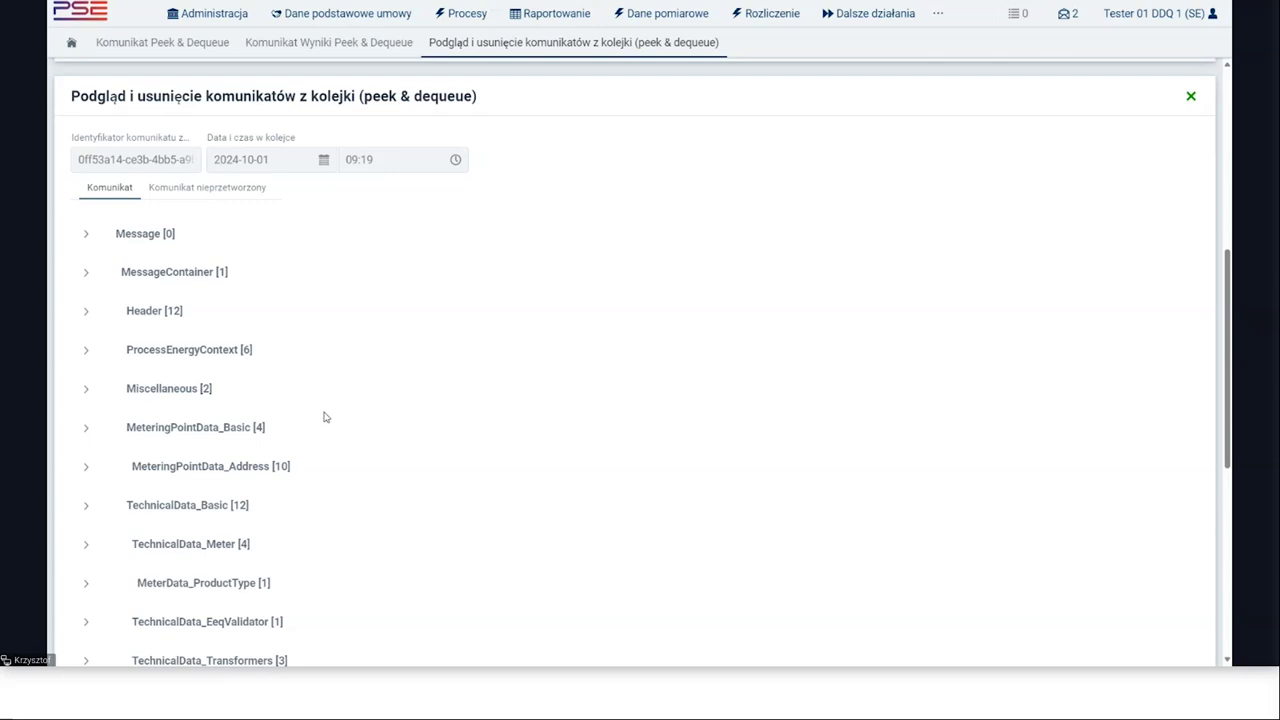
scroll(323, 419, "up", 1)
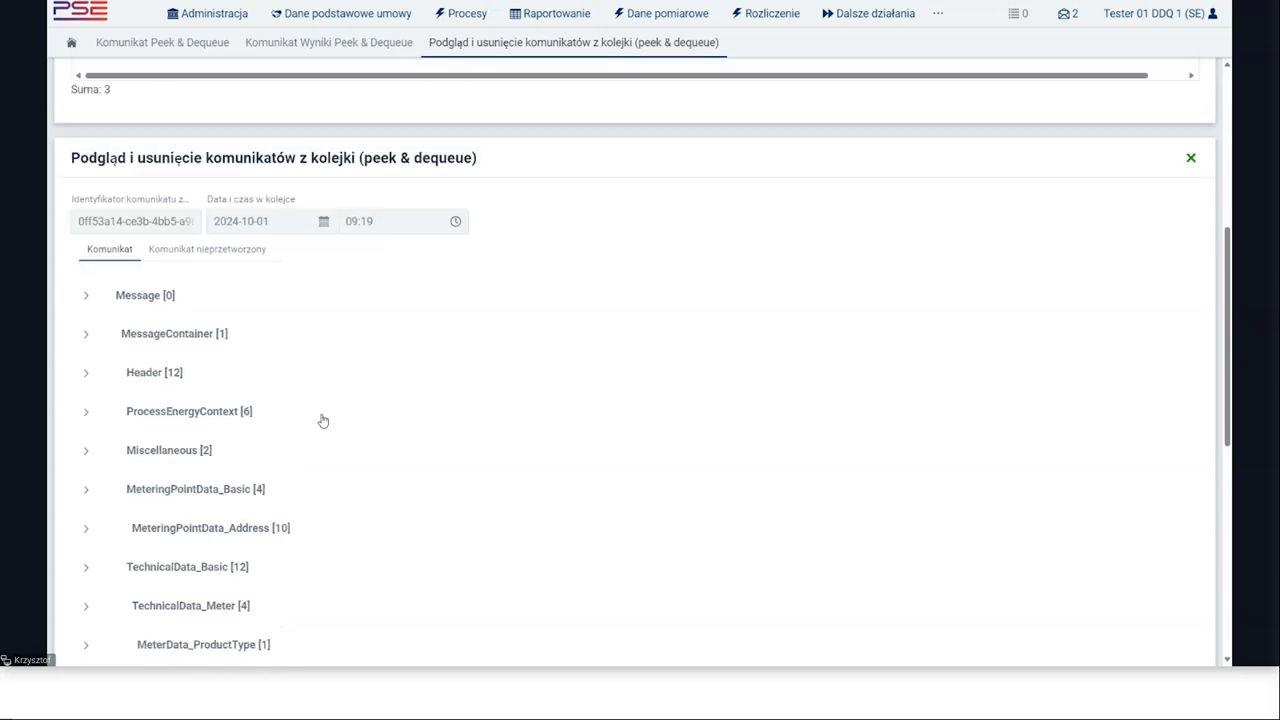
left_click(206, 251)
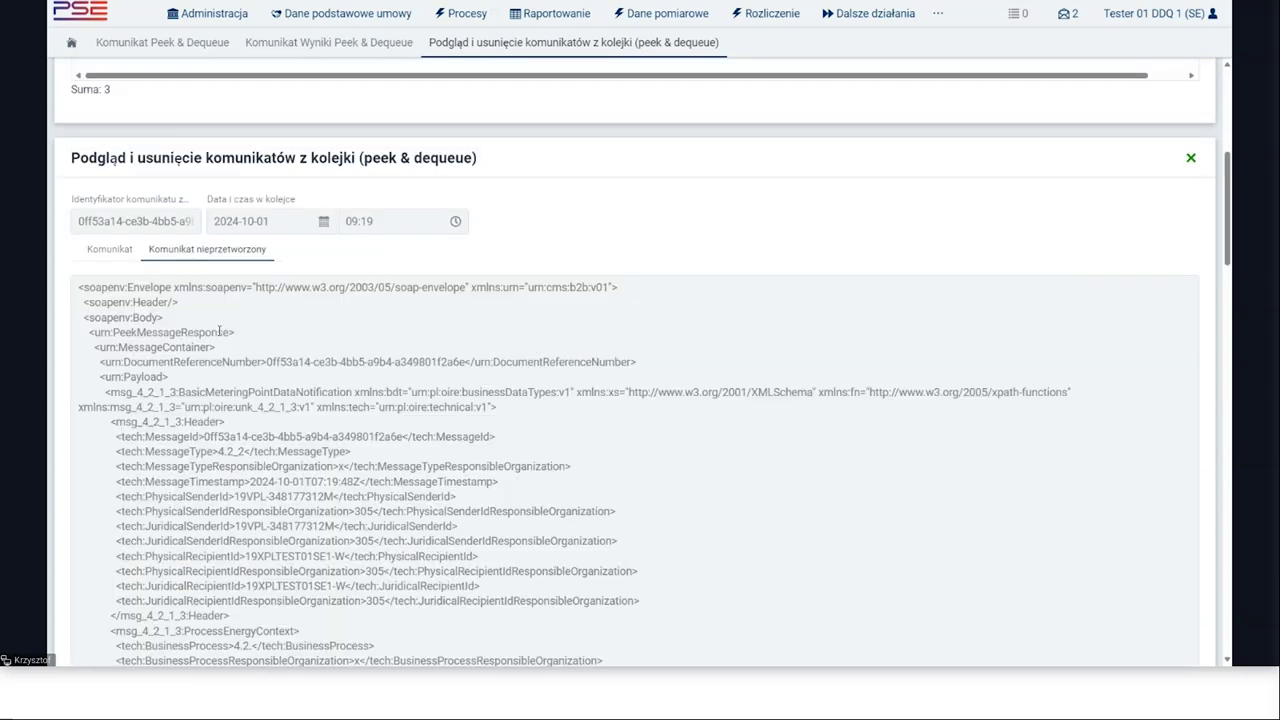
scroll(219, 331, "down", 1)
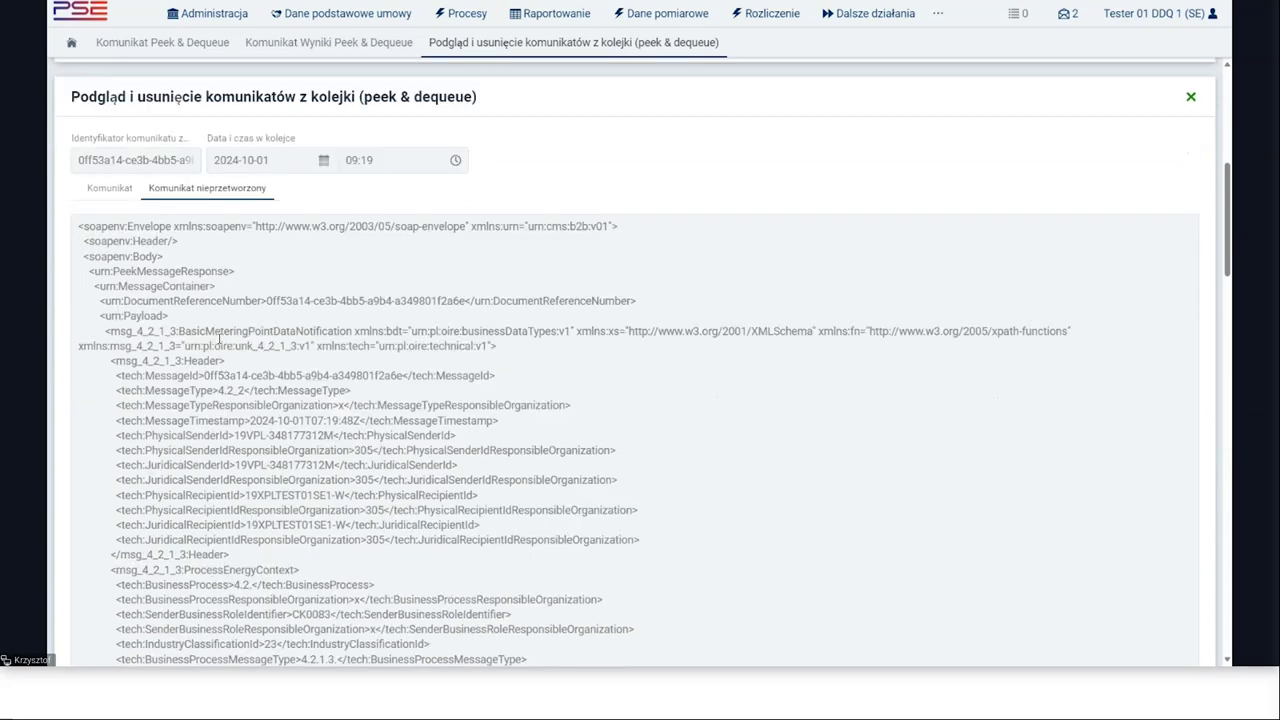
scroll(219, 338, "down", 1)
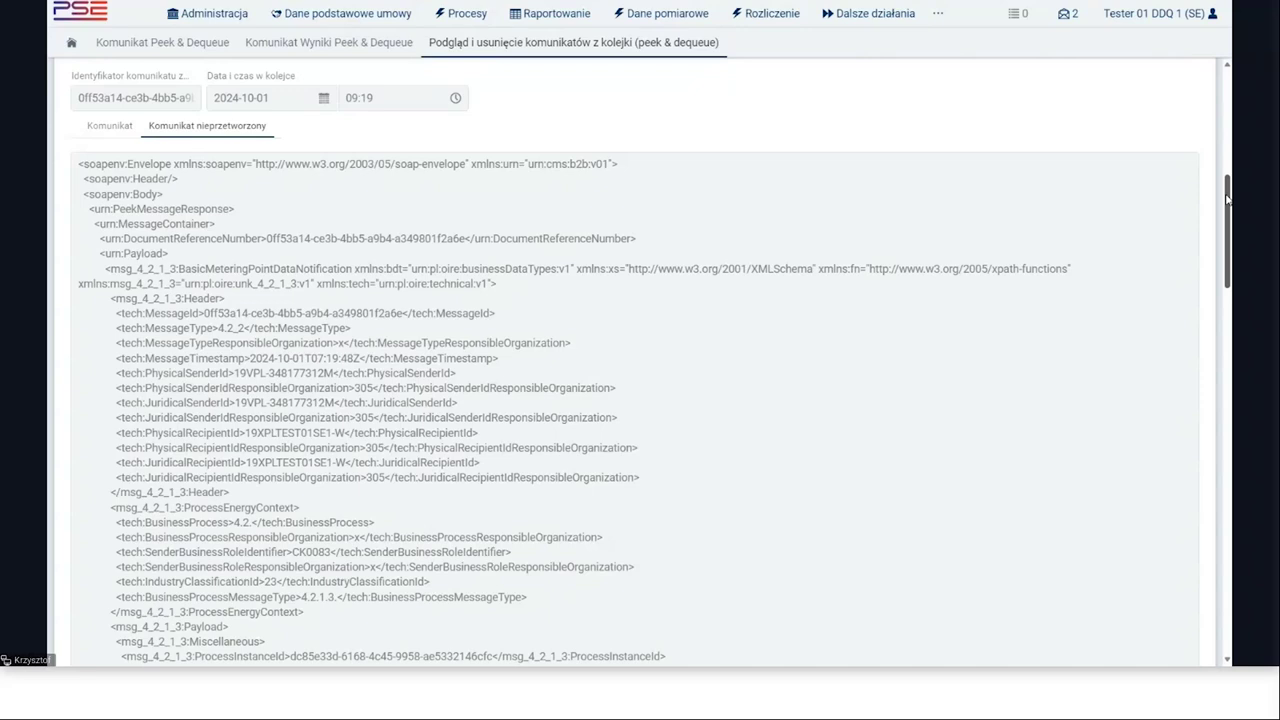
left_click_drag(1227, 200, 1215, 387)
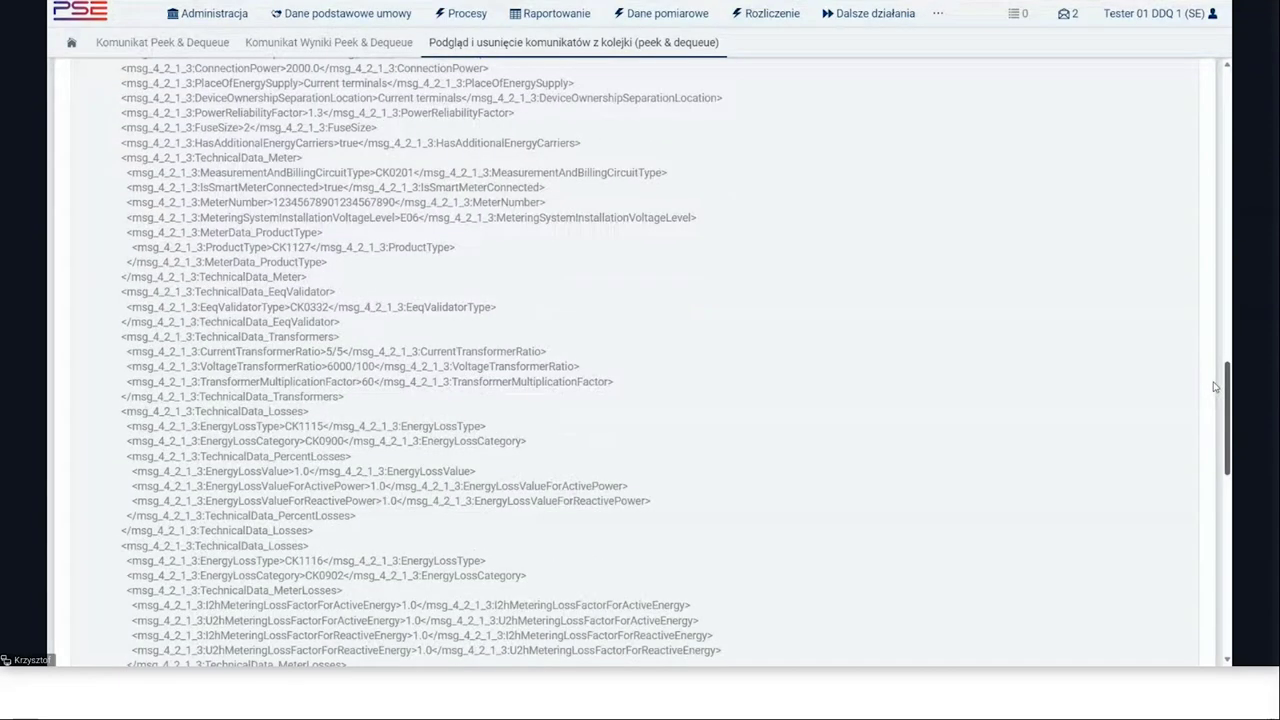
scroll(1215, 387, "up", 20)
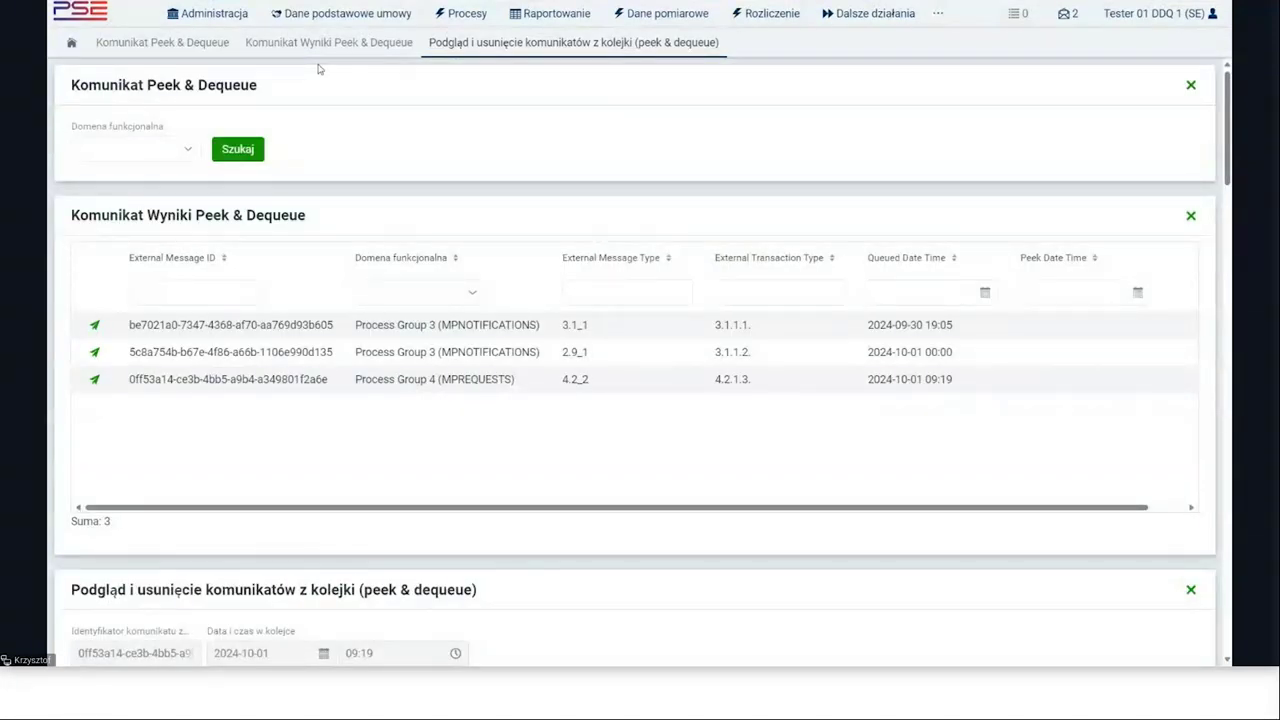
- Close all open tabs with the breadcrumb home icon to get back to the home page
left_click(71, 44)
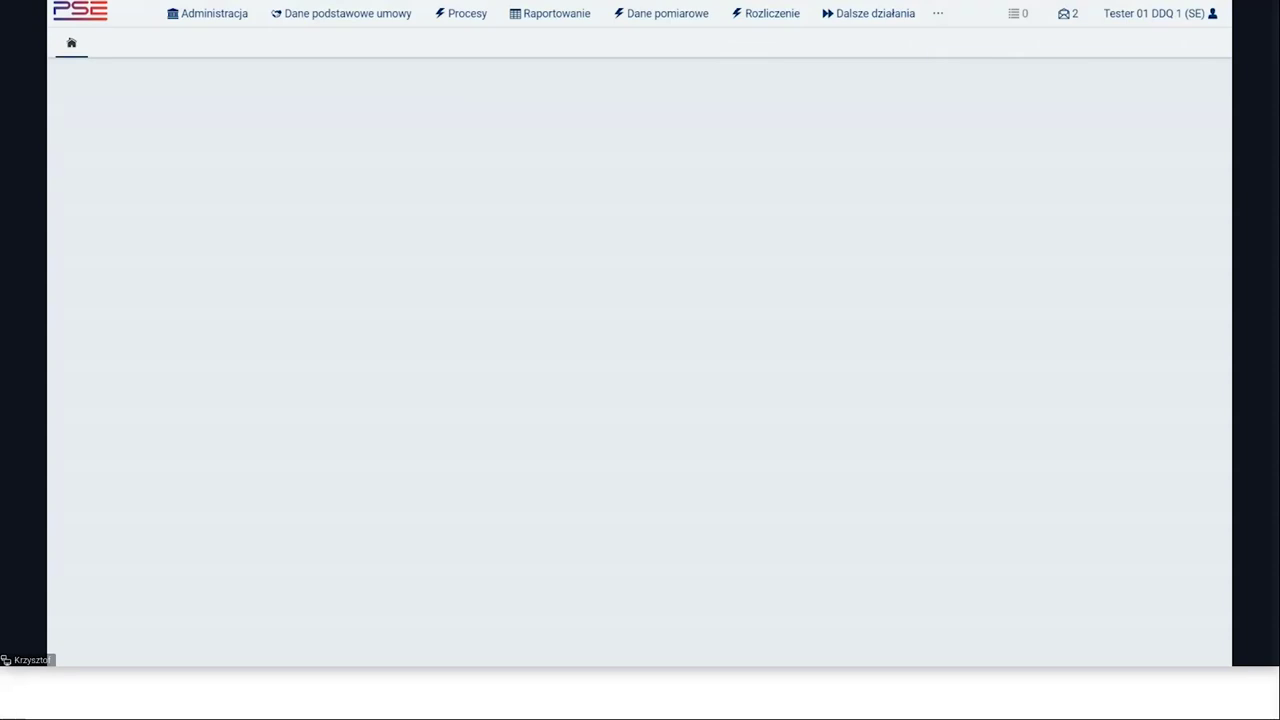
- Start a new form from Procesy > 4. Zapytanie o PP > 4.1. Zapytanie o status PP
left_click(466, 20)
mouse_move(469, 80)
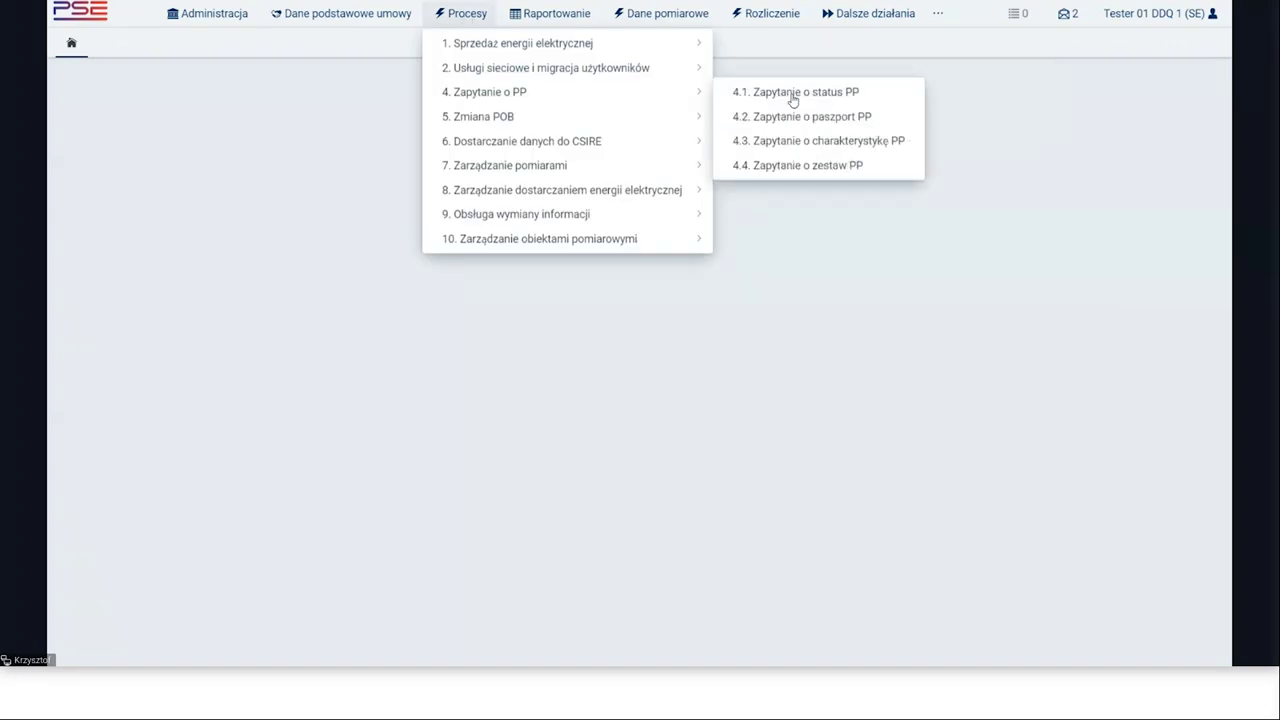
left_click(878, 97)
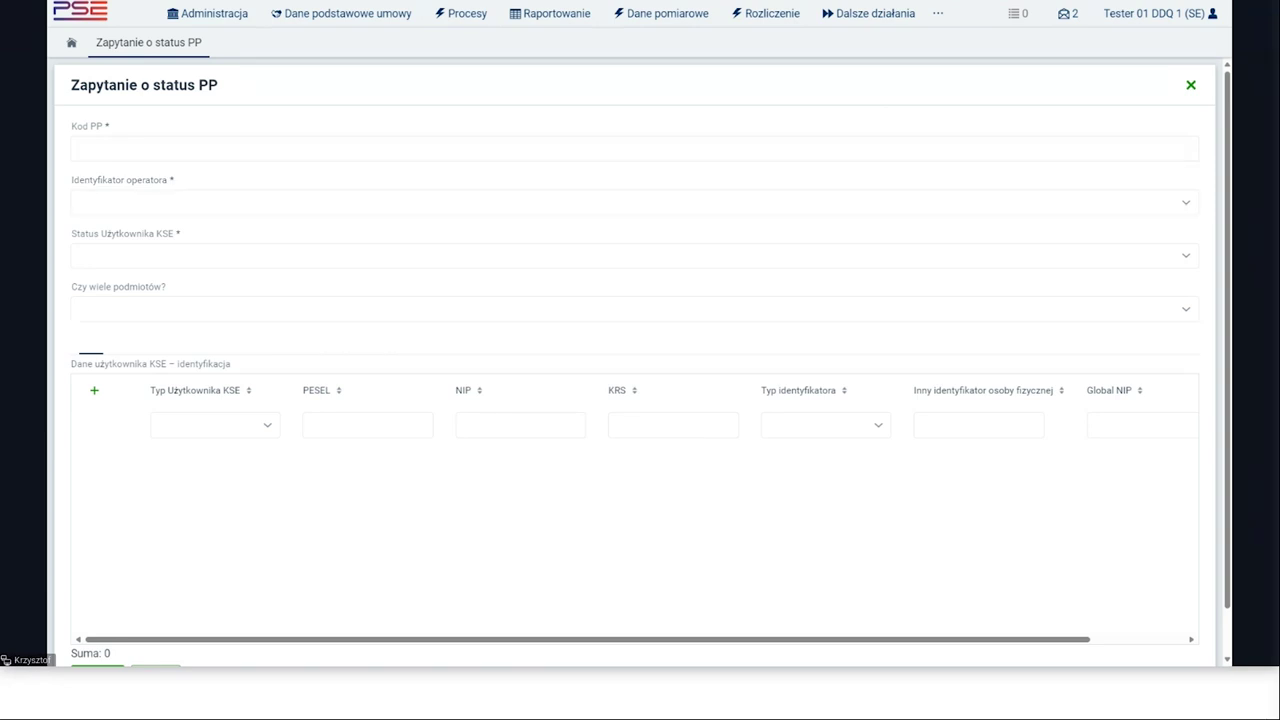
- Fill the status request with the PP code, operator 19XPLTEST01DSO1F and 'Nowy Użytkownik KSE na PP', then submit
left_click(154, 147)
key("ctrl+v")
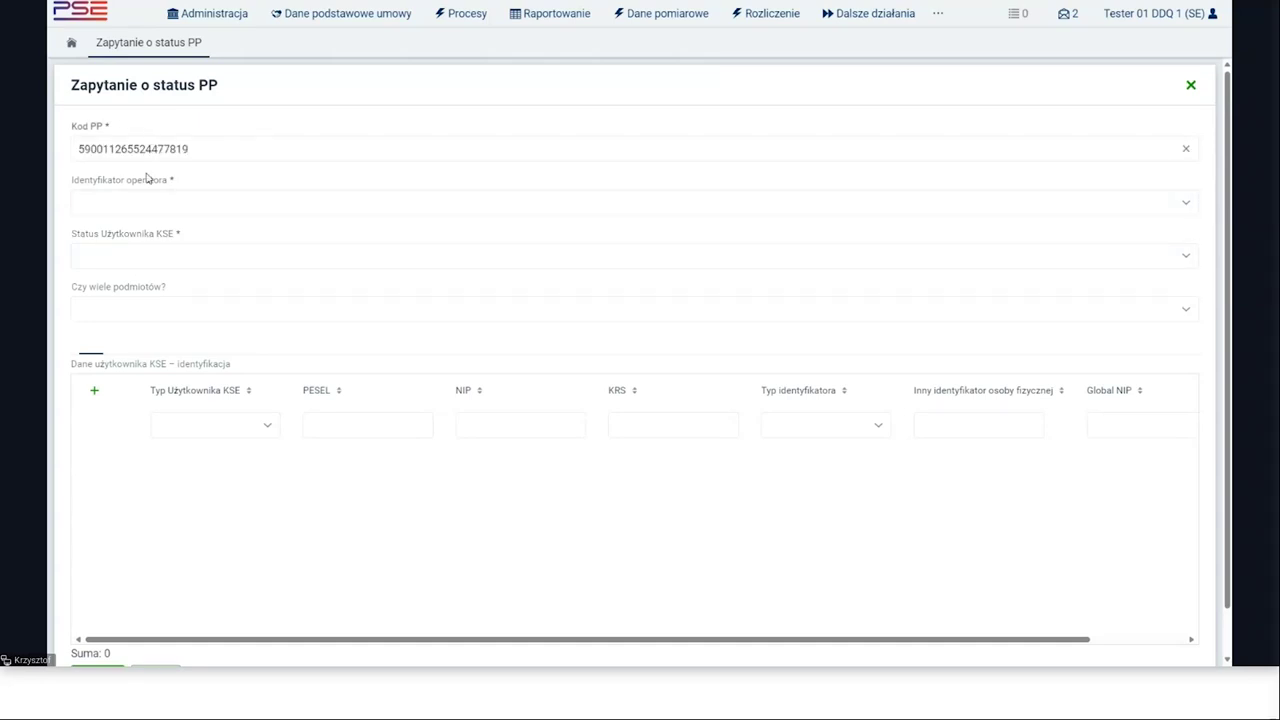
left_click(142, 202)
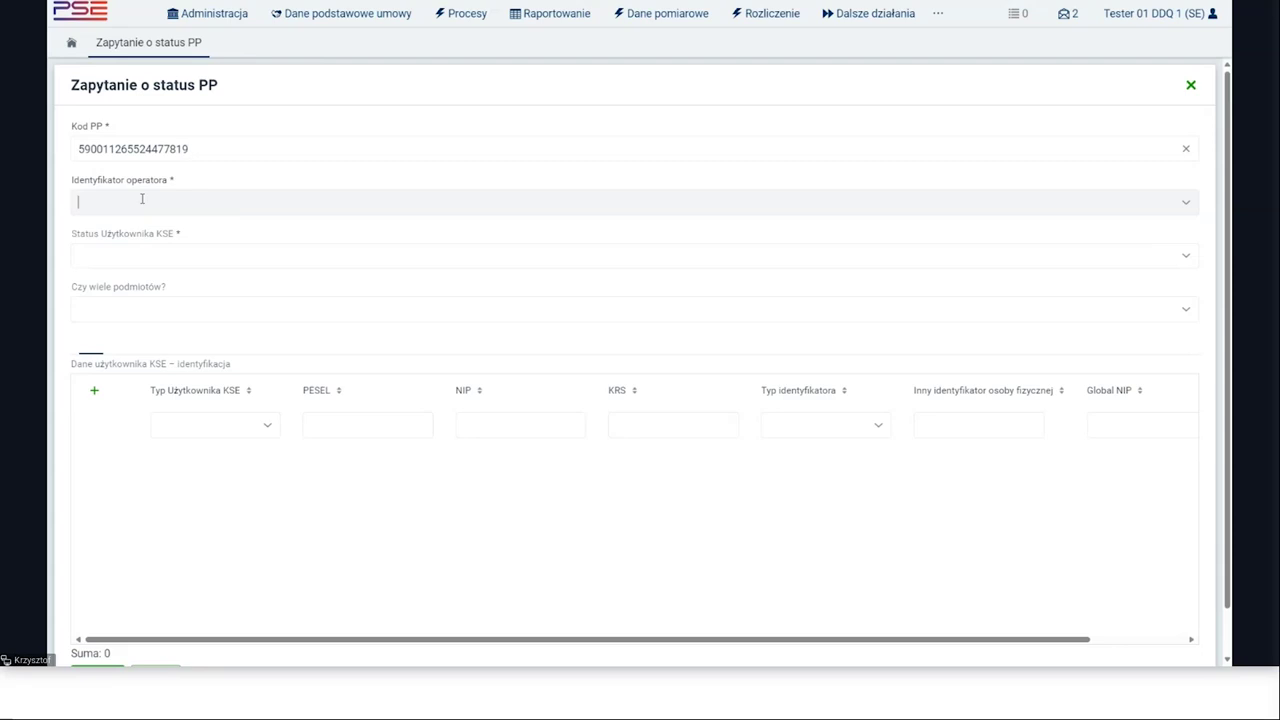
type("01")
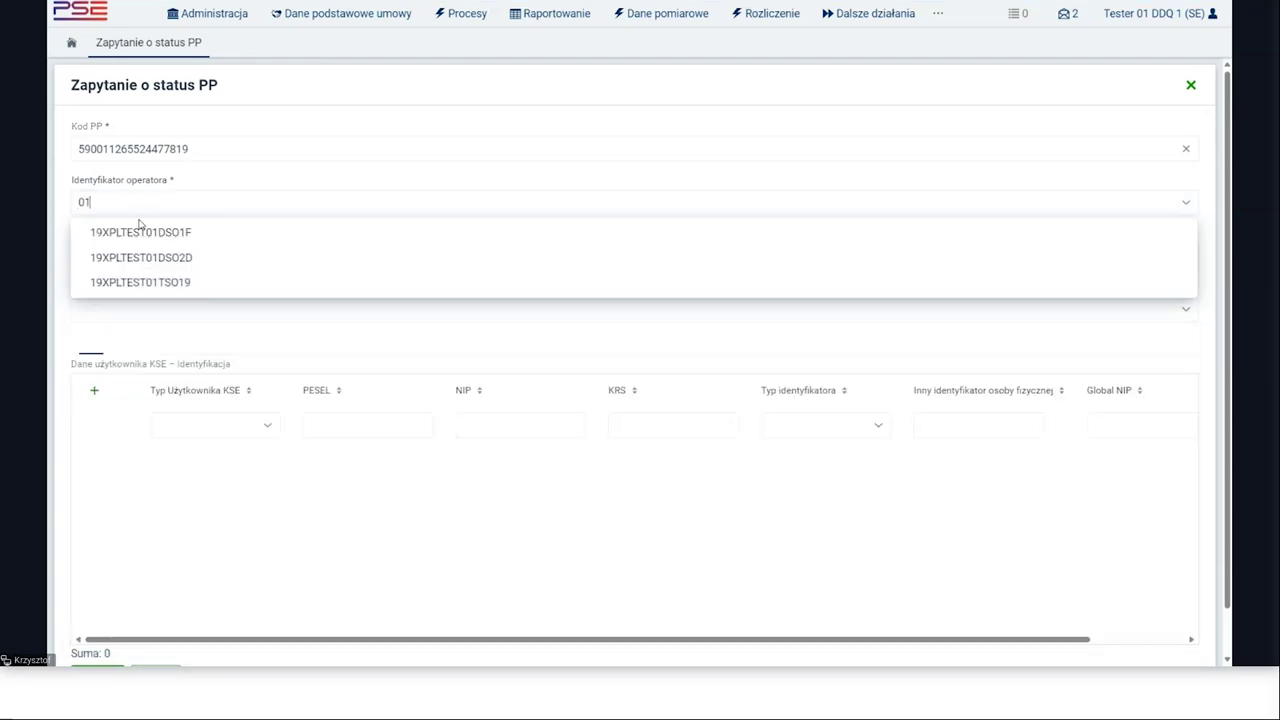
left_click(137, 229)
left_click(121, 249)
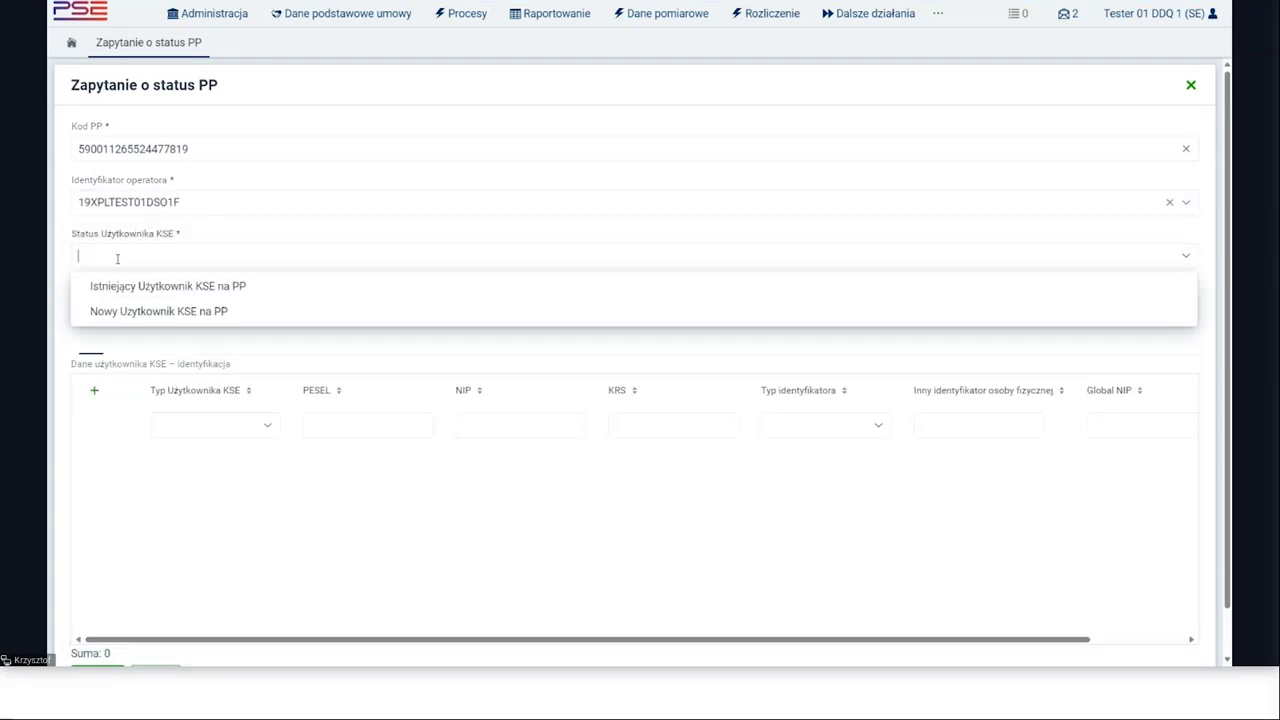
left_click(116, 315)
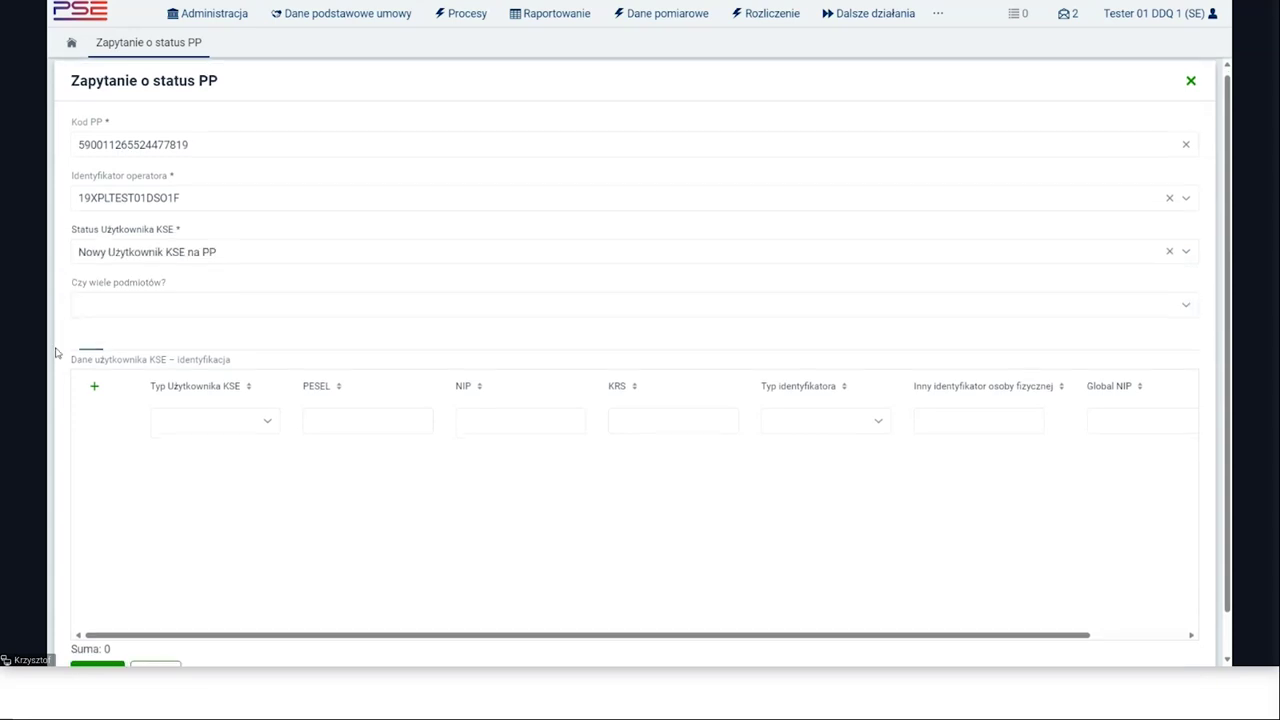
scroll(57, 352, "down", 1)
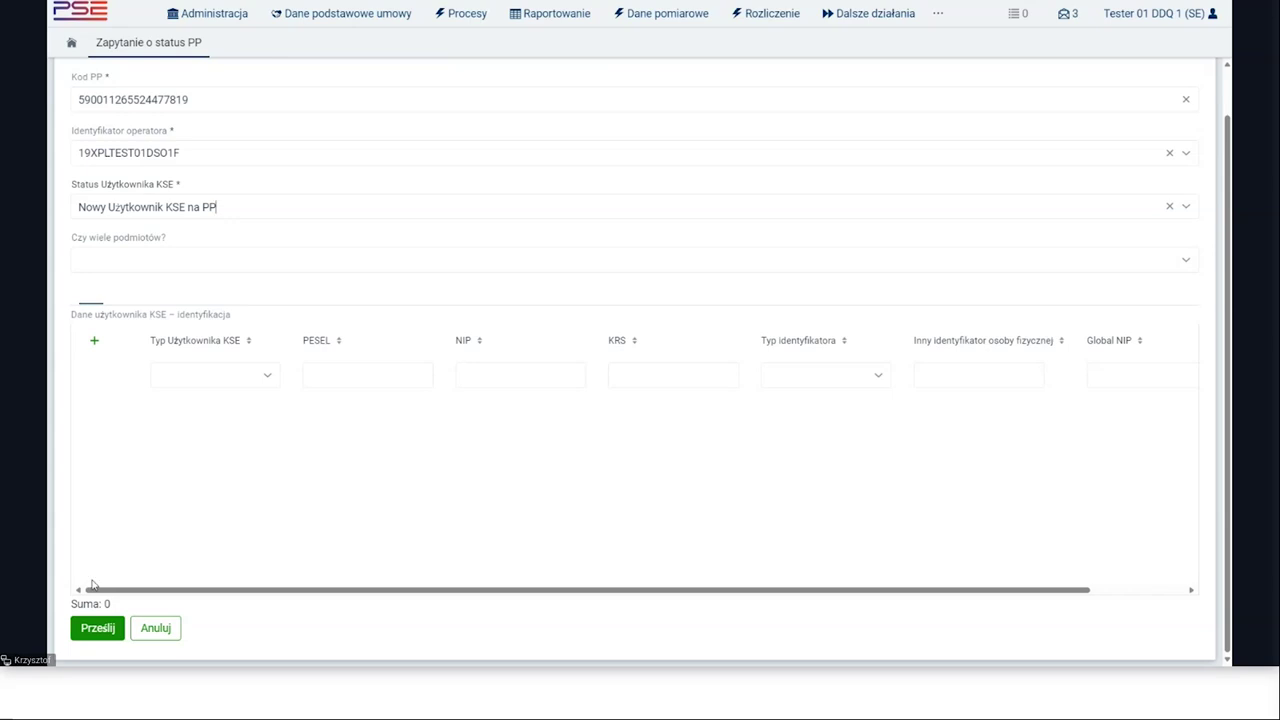
left_click(100, 627)
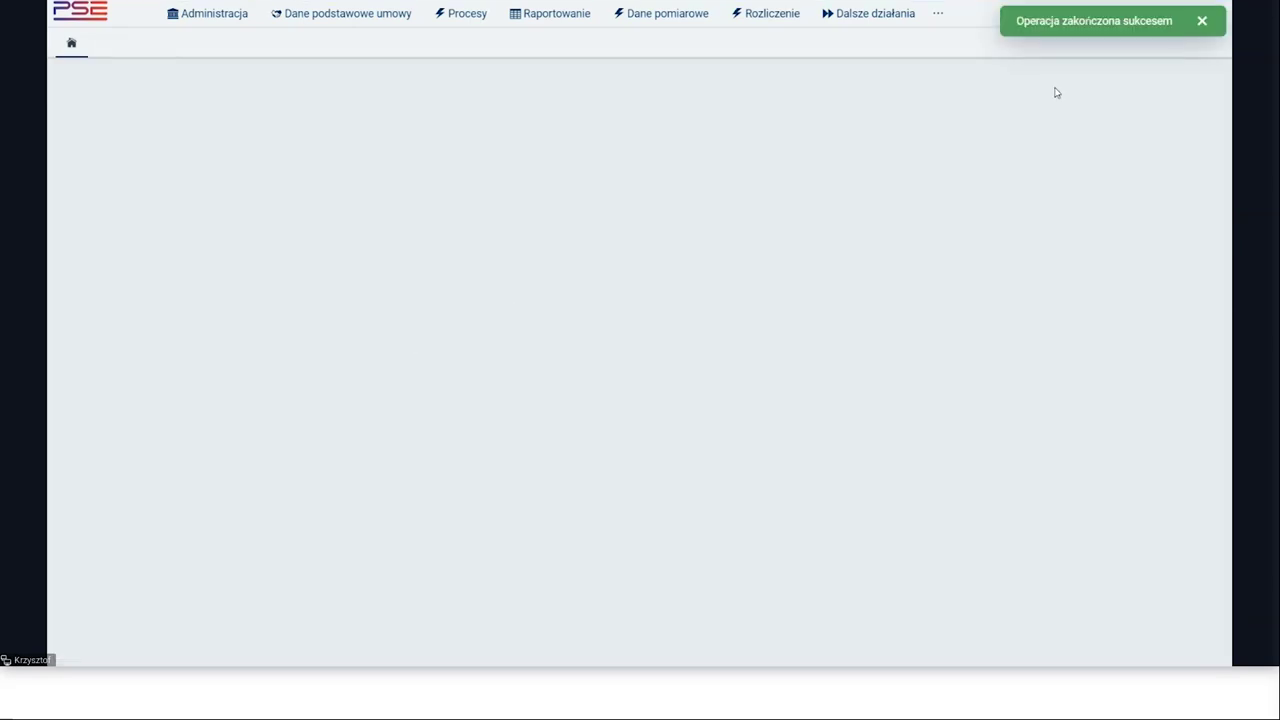
- Dismiss the success toast and search Peek & Dequeue, listing four messages including the new 4.1_2
left_click(1196, 26)
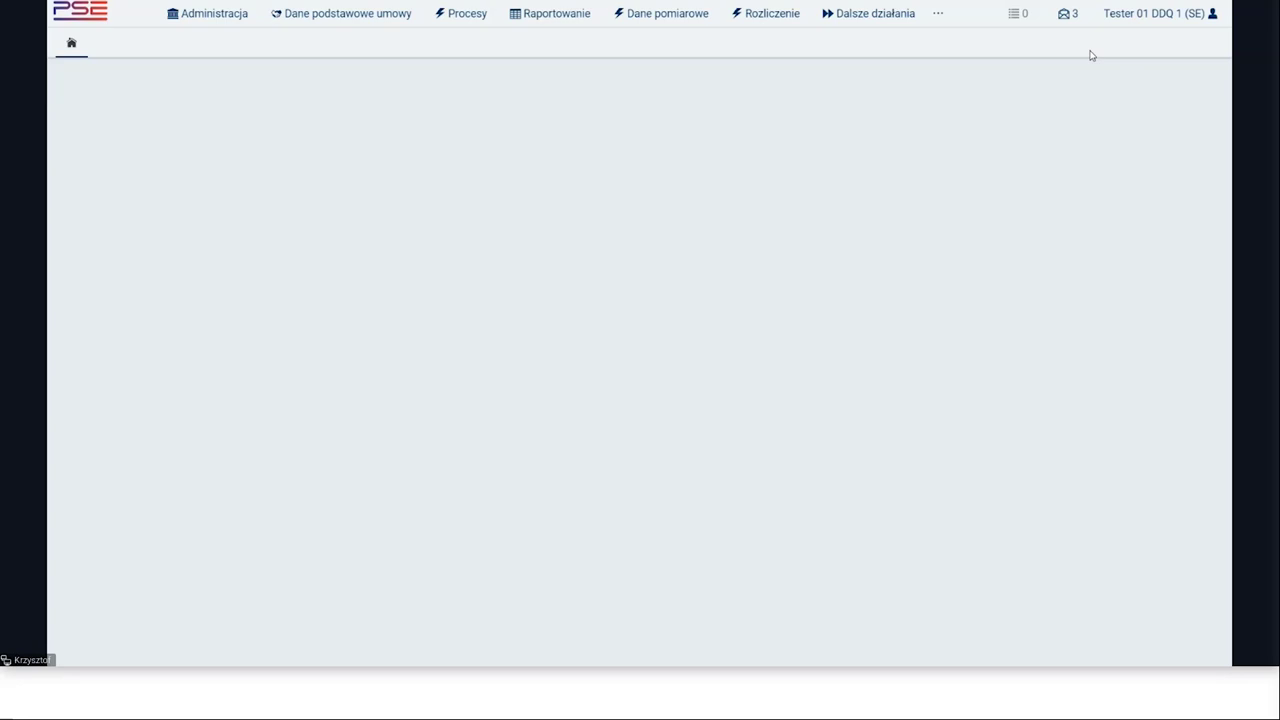
left_click(1066, 14)
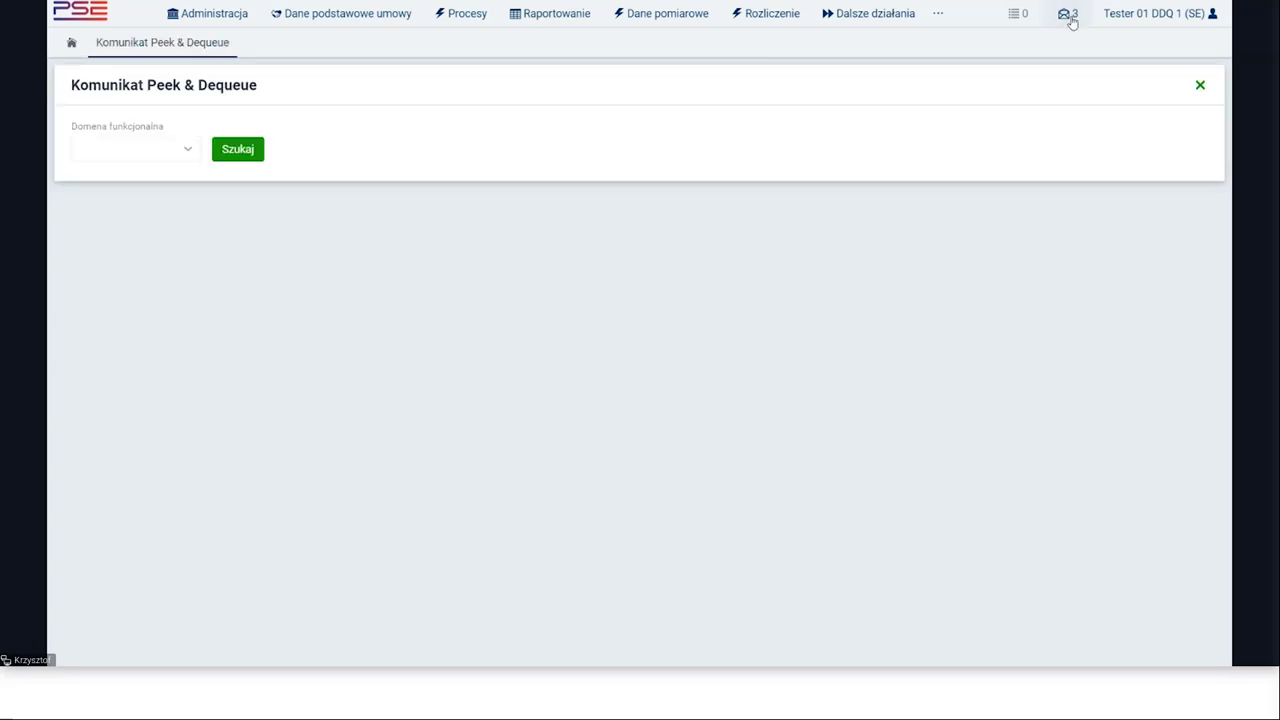
left_click(244, 149)
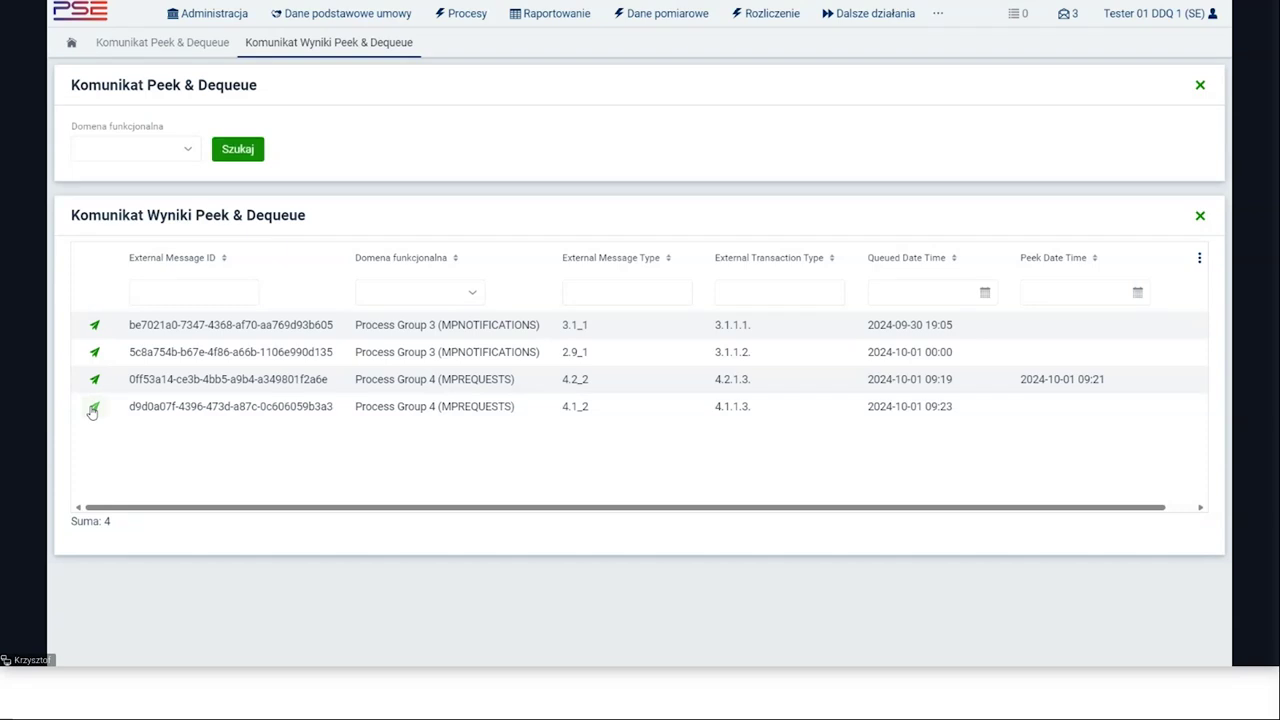
left_click(93, 409)
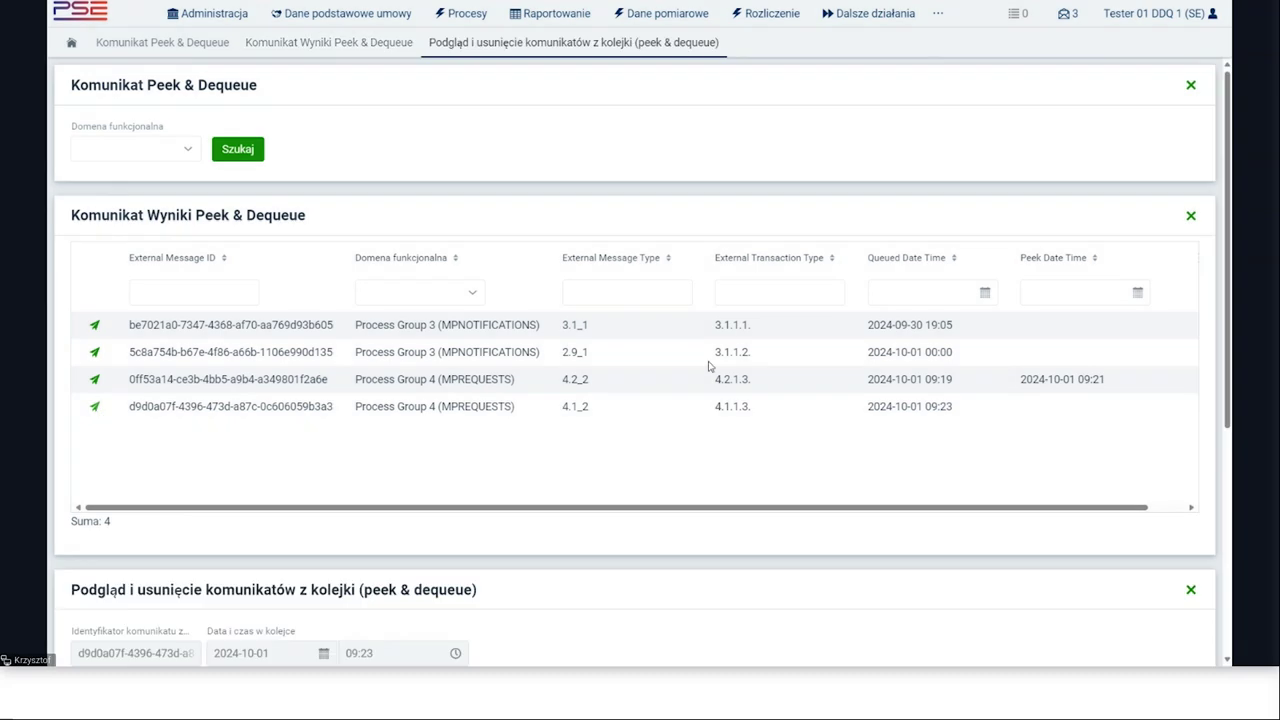
left_click_drag(1230, 152, 1216, 322)
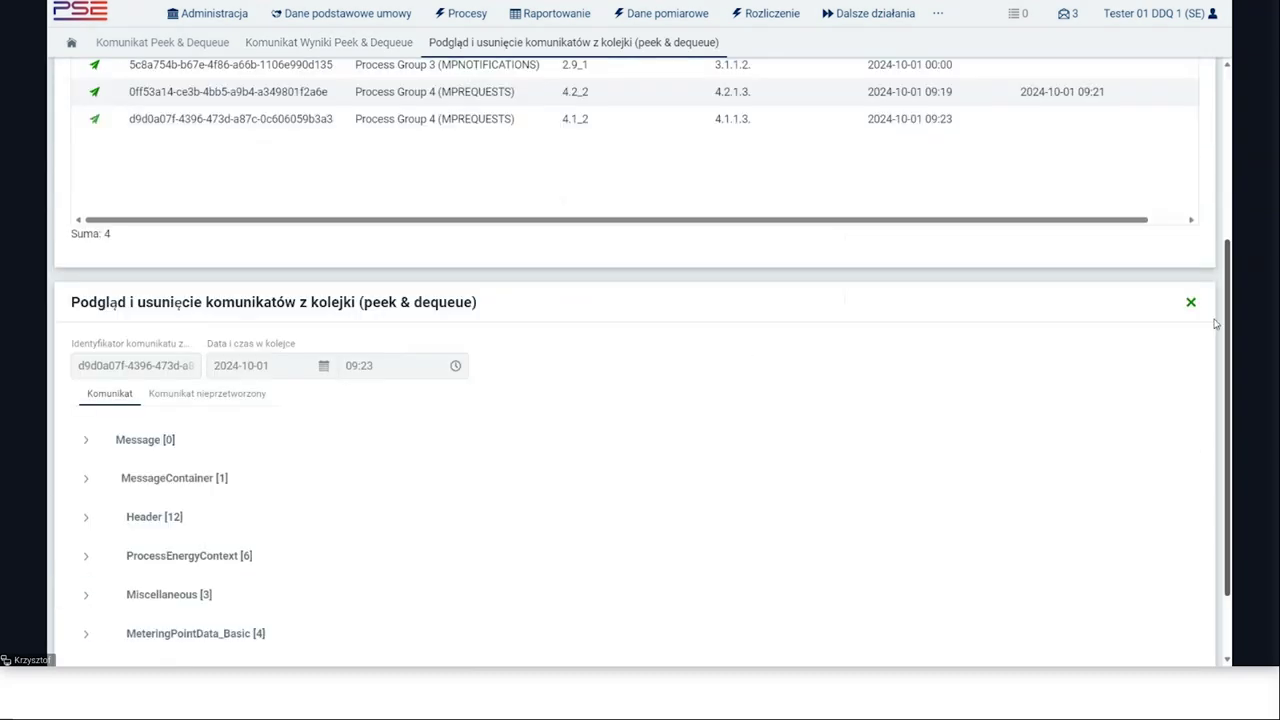
scroll(596, 427, "down", 1)
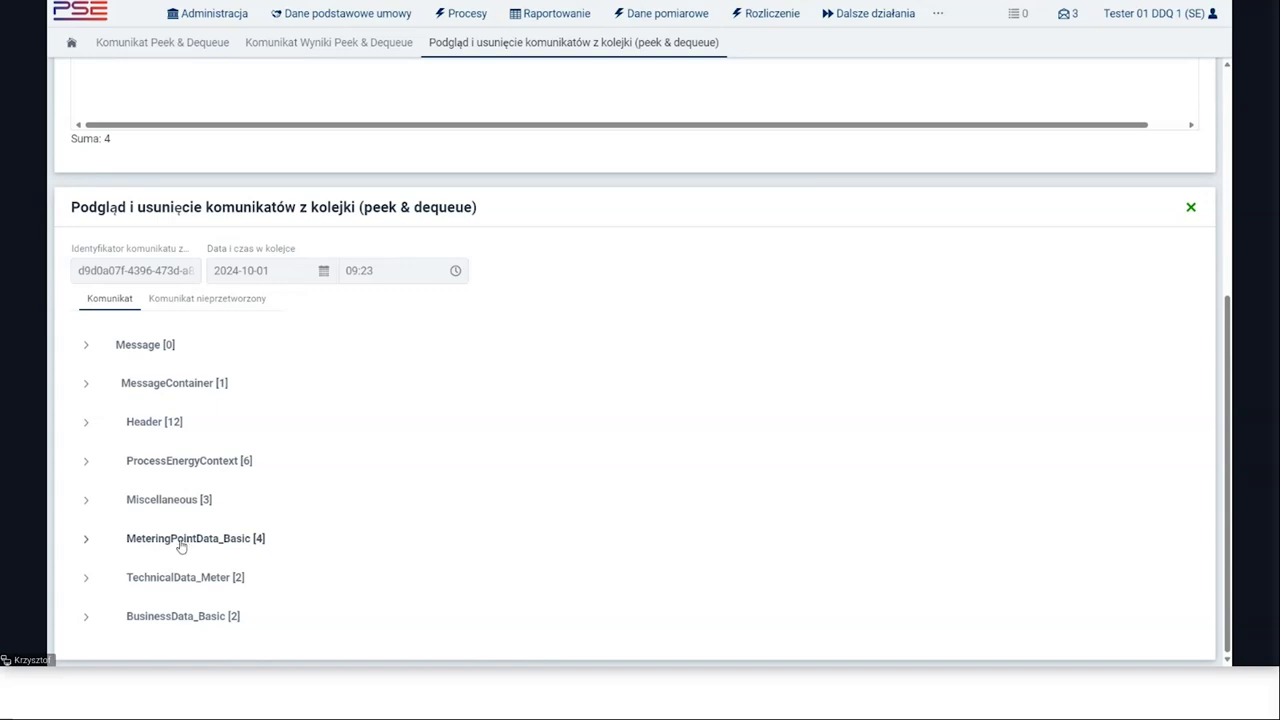
- Switch the 4.1_2 preview to Komunikat nieprzetworzony and scroll through the MeteringPointStatusNotification XML
left_click(221, 306)
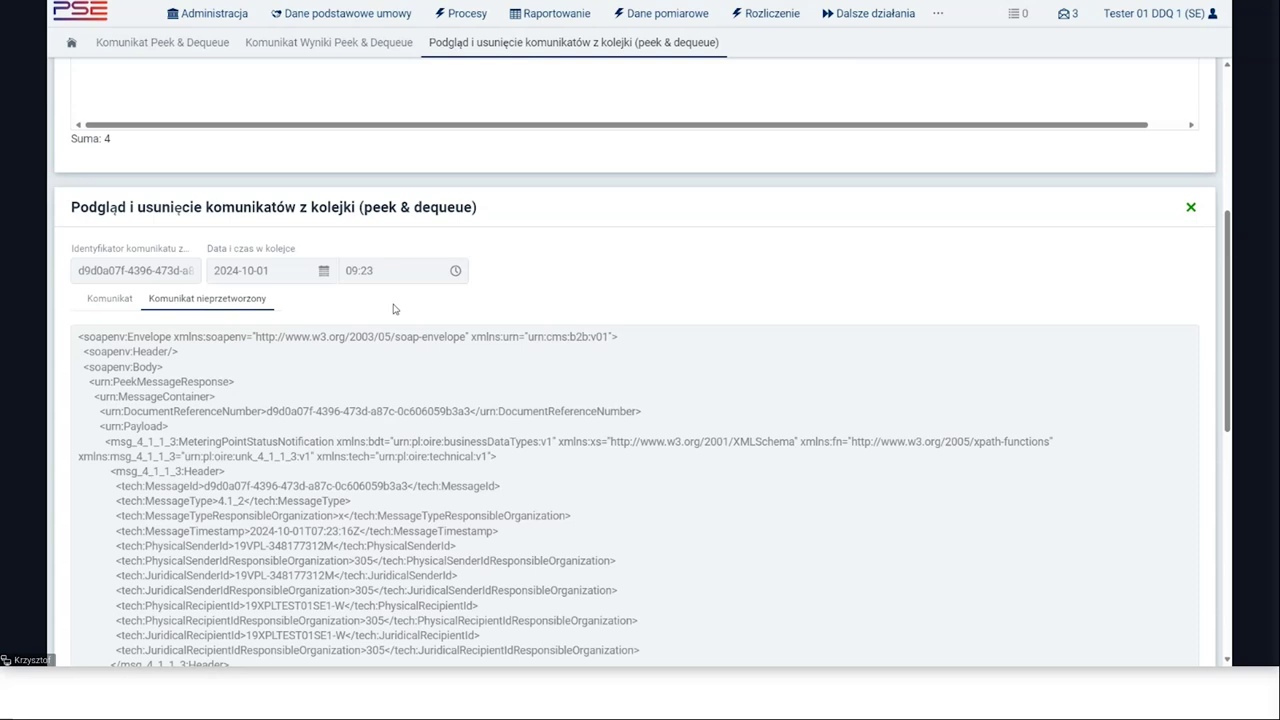
scroll(393, 309, "down", 1)
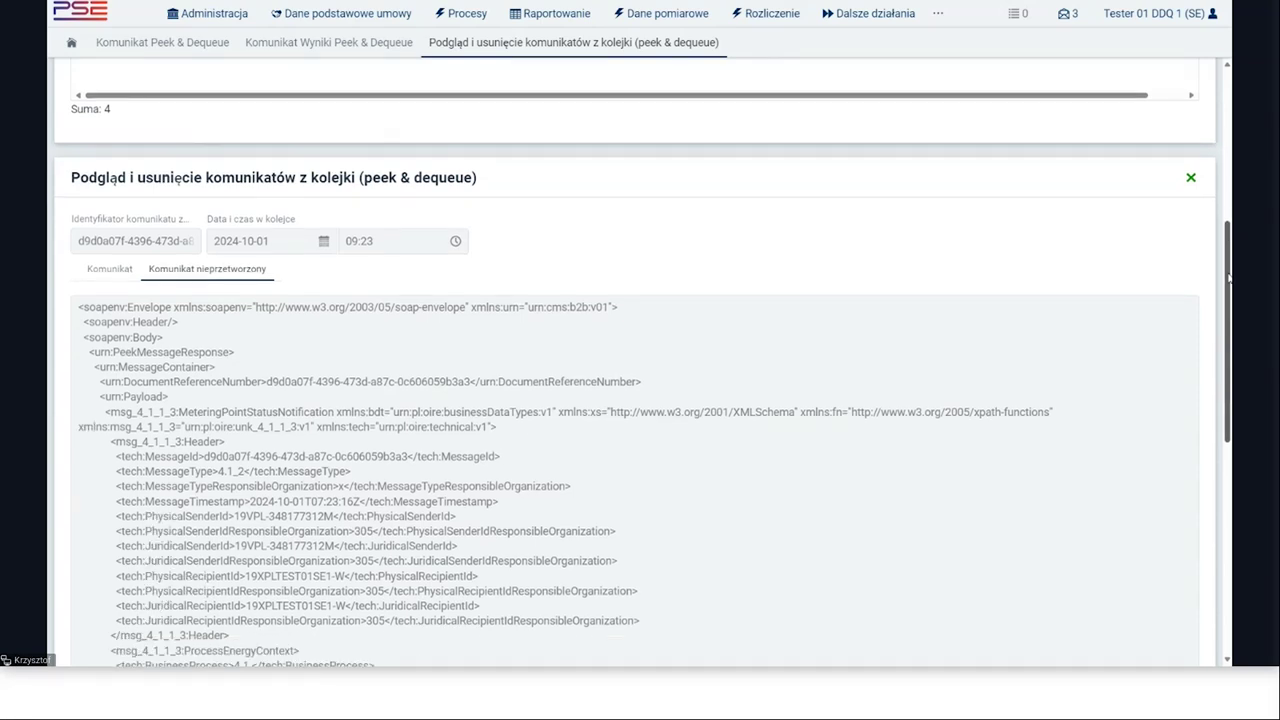
left_click_drag(1228, 278, 1226, 432)
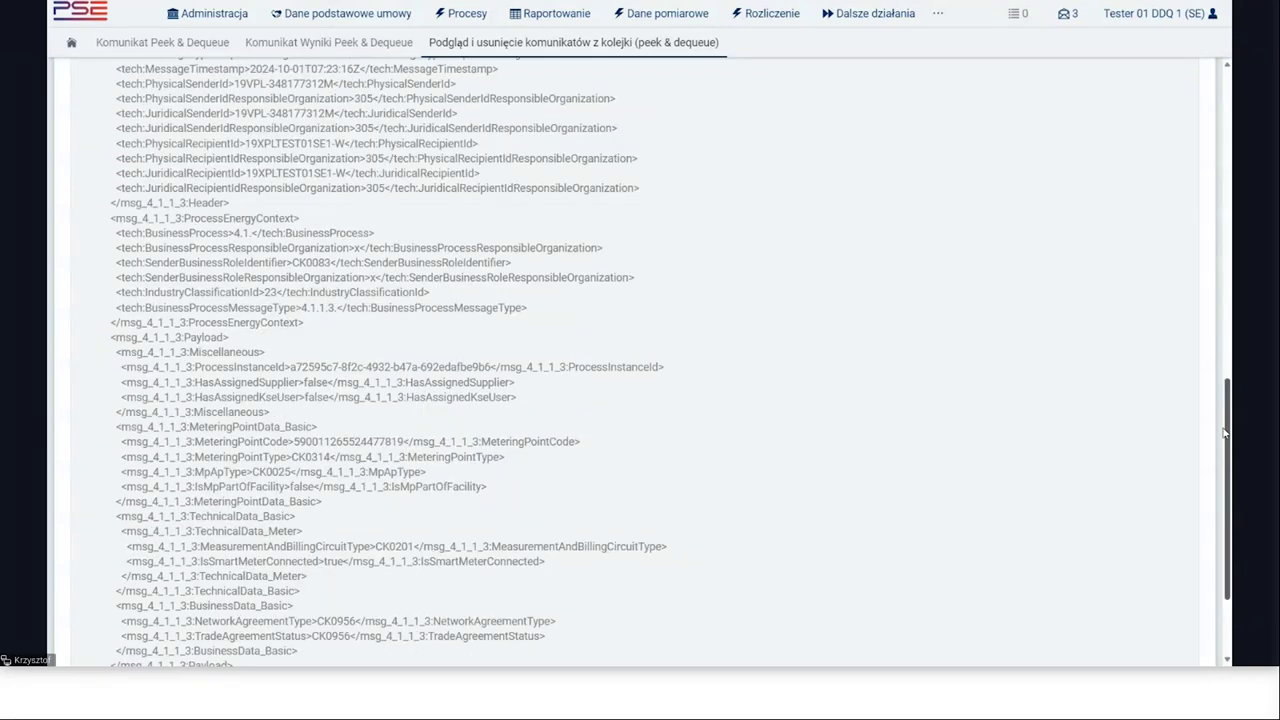
left_click_drag(1225, 432, 1221, 452)
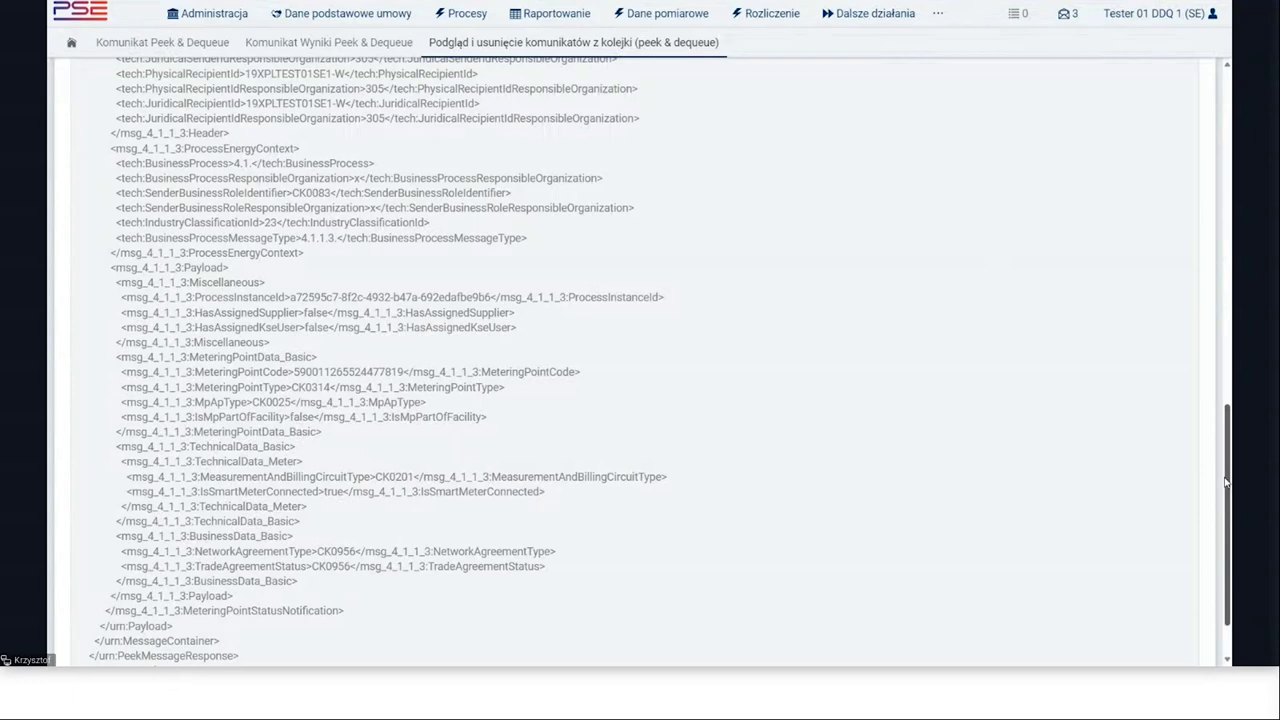
left_click_drag(1226, 483, 1232, 148)
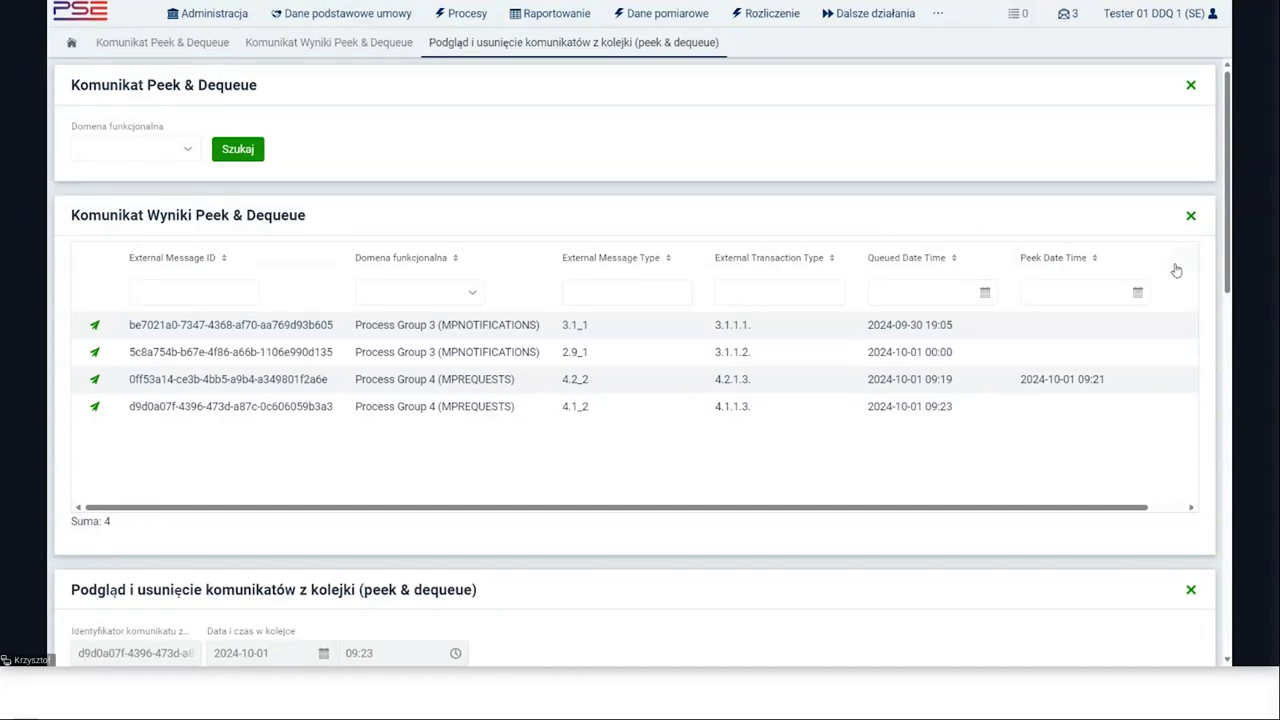
- Switch the 4.1_2 message preview back to the Komunikat tree showing Header, ProcessEnergyContext and Miscellaneous sections
left_click_drag(1228, 154, 1222, 338)
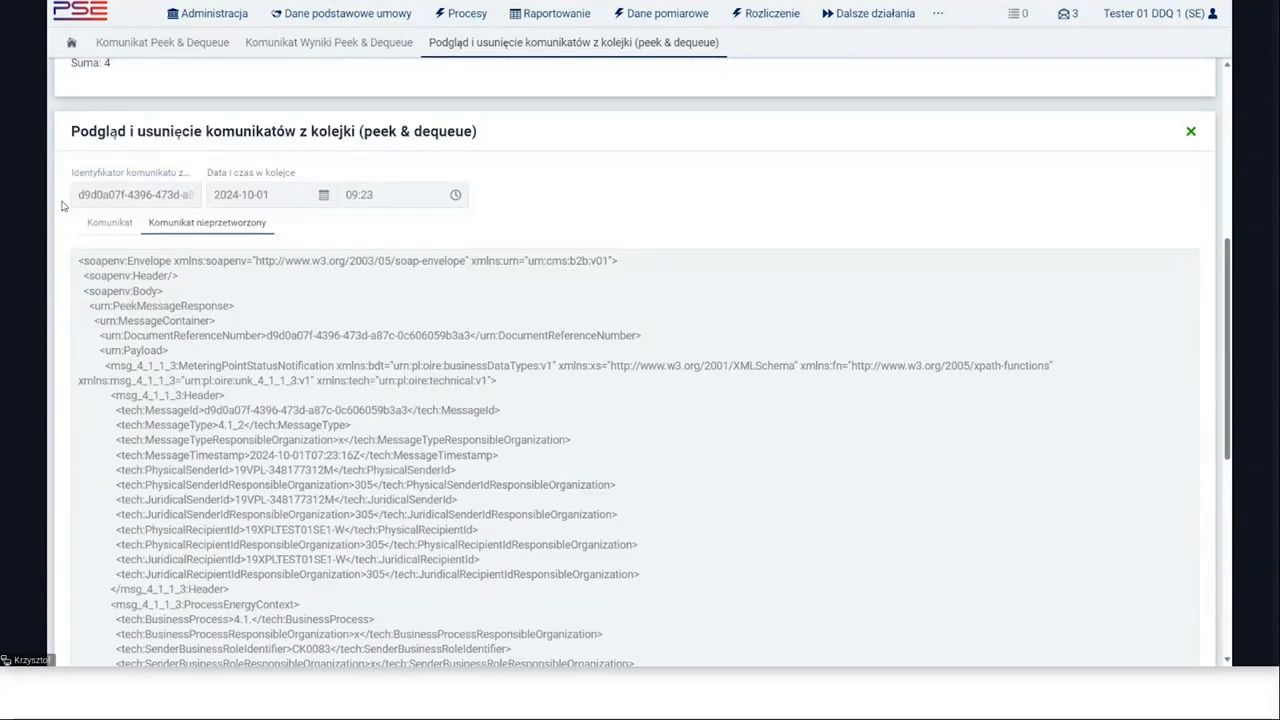
left_click(109, 222)
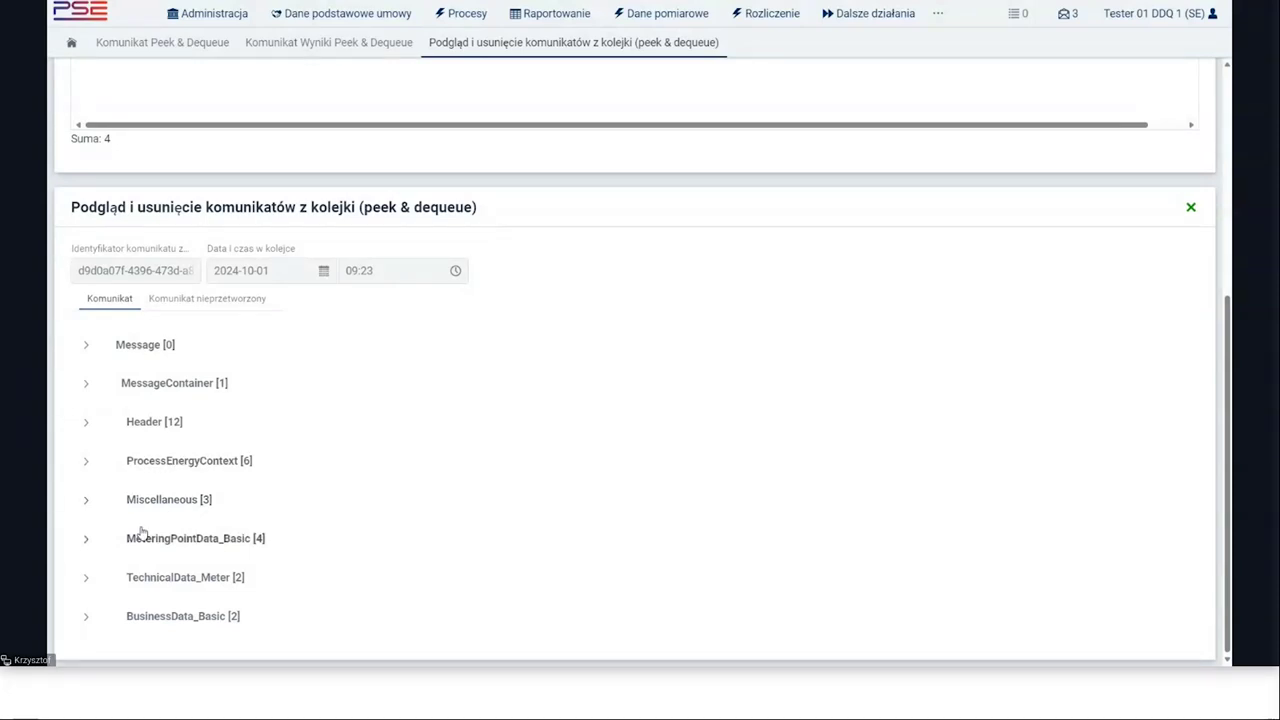
scroll(140, 535, "up", 1)
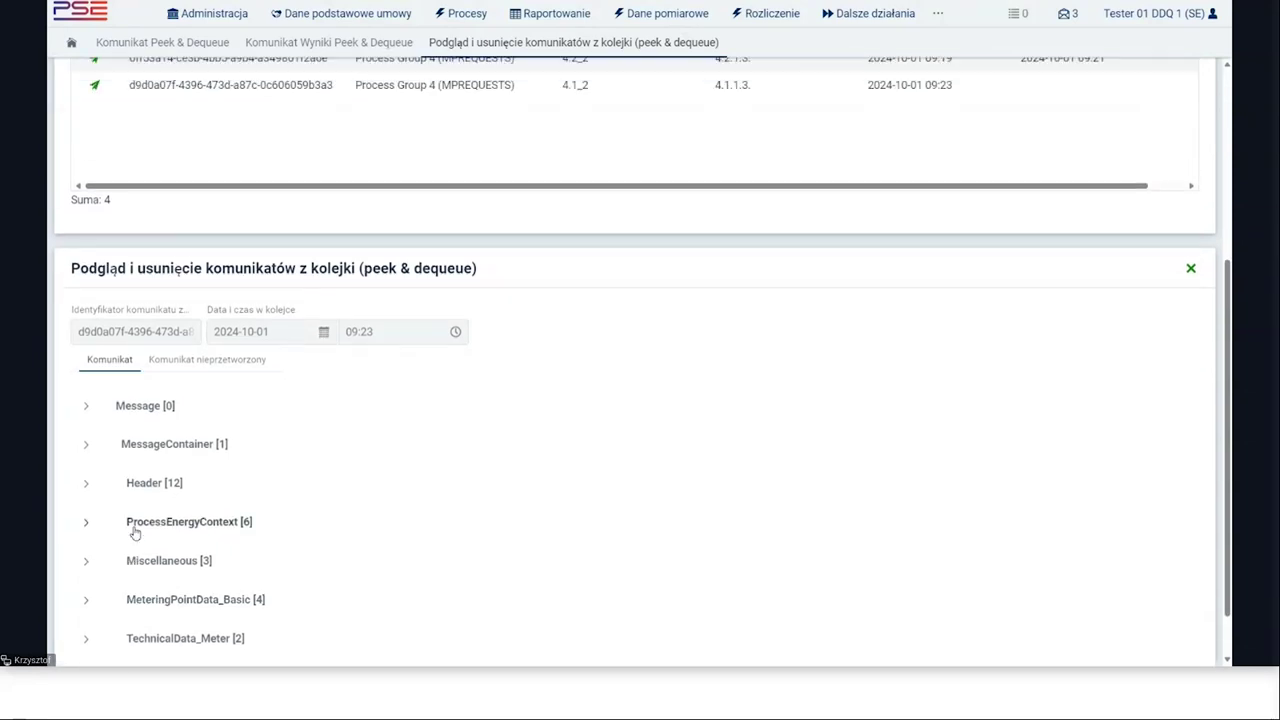
scroll(135, 533, "down", 1)
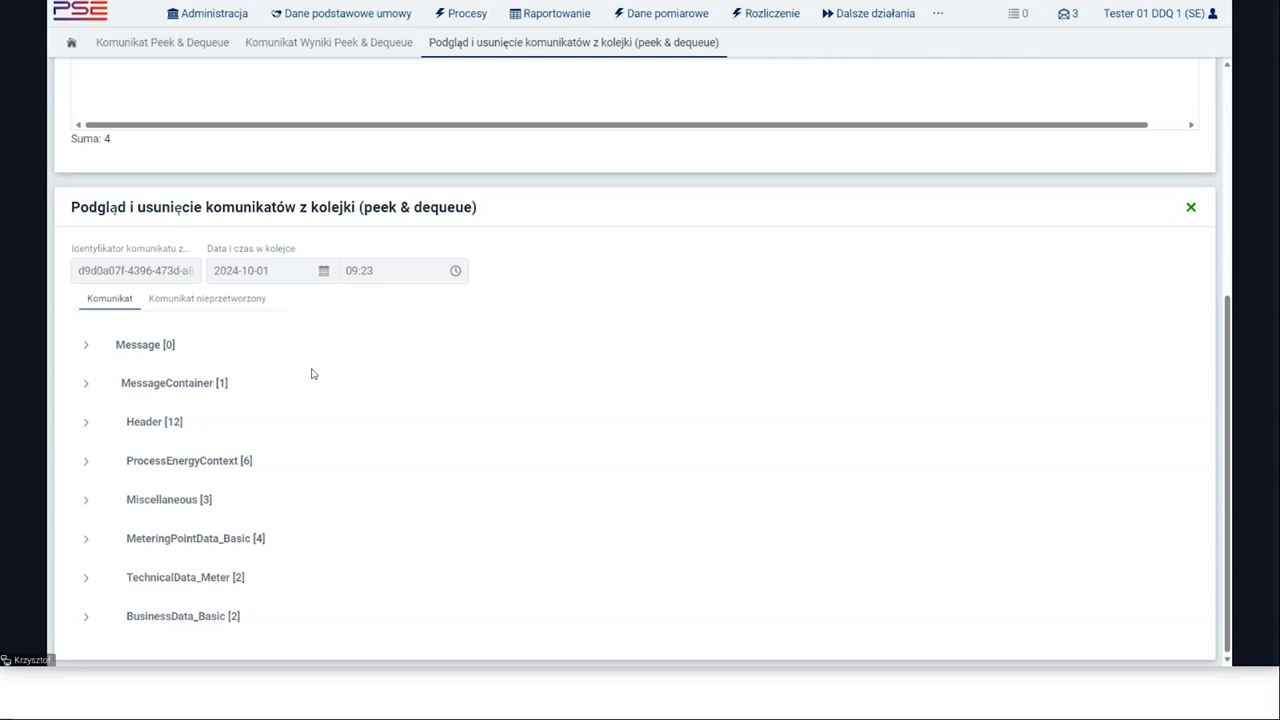
- From the Procesy menu, display the Zapytanie o PP submenu listing status, passport, characteristics and set enquiries
left_click(461, 22)
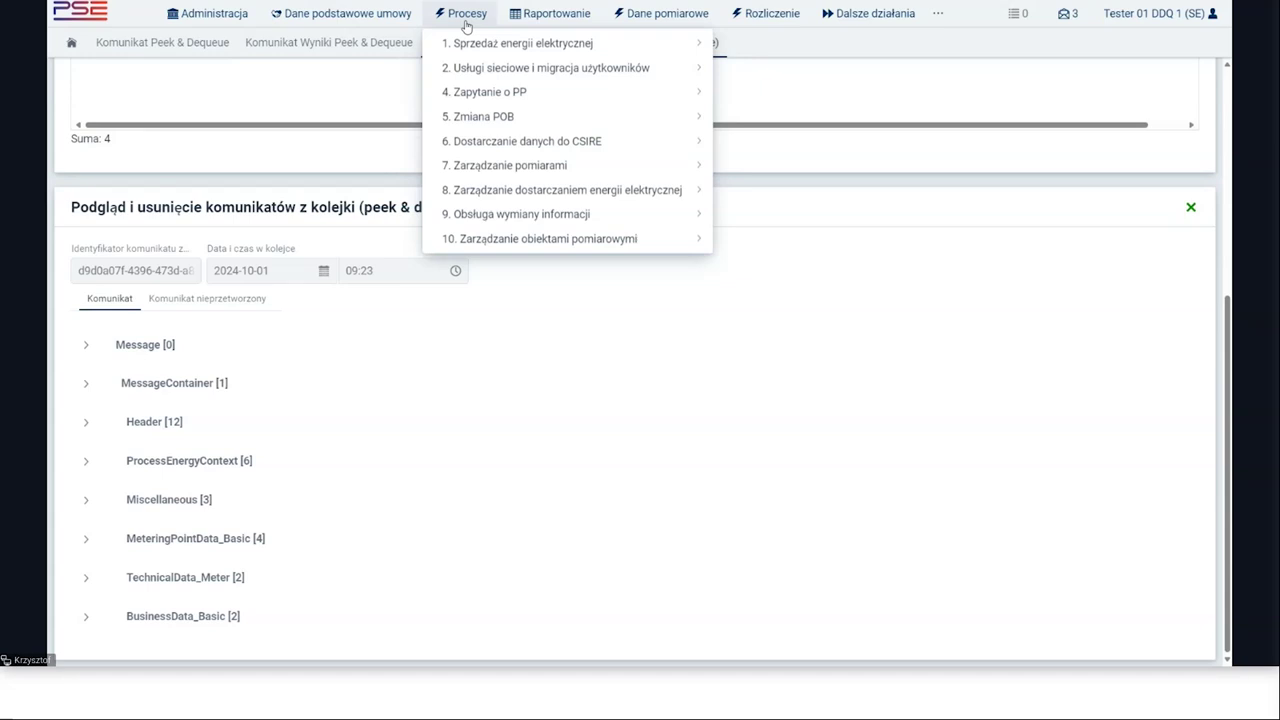
mouse_move(706, 50)
mouse_move(525, 146)
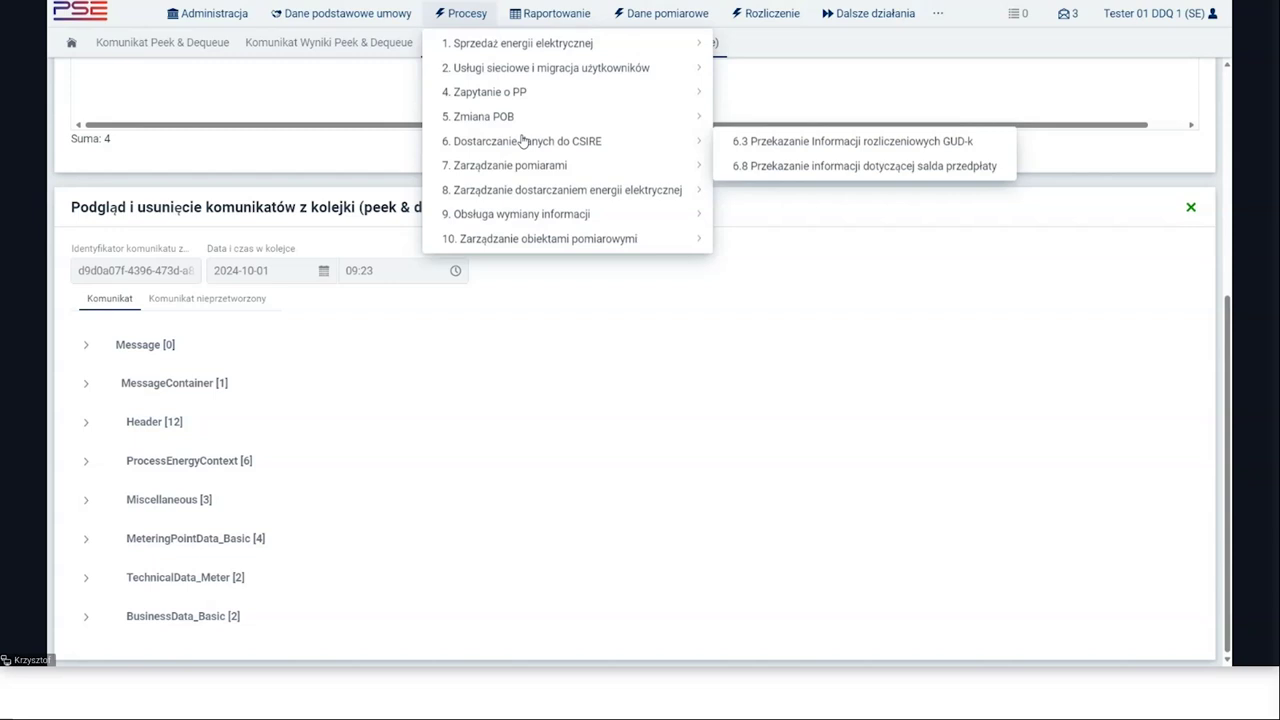
mouse_move(521, 98)
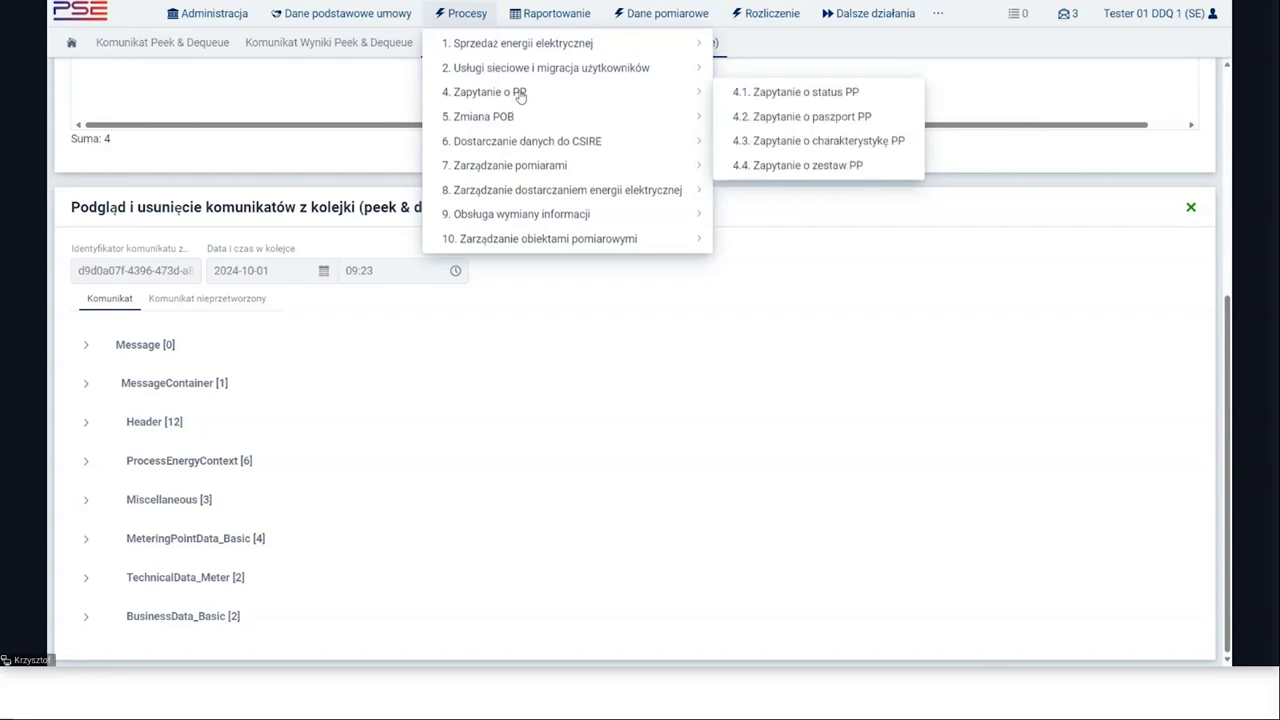
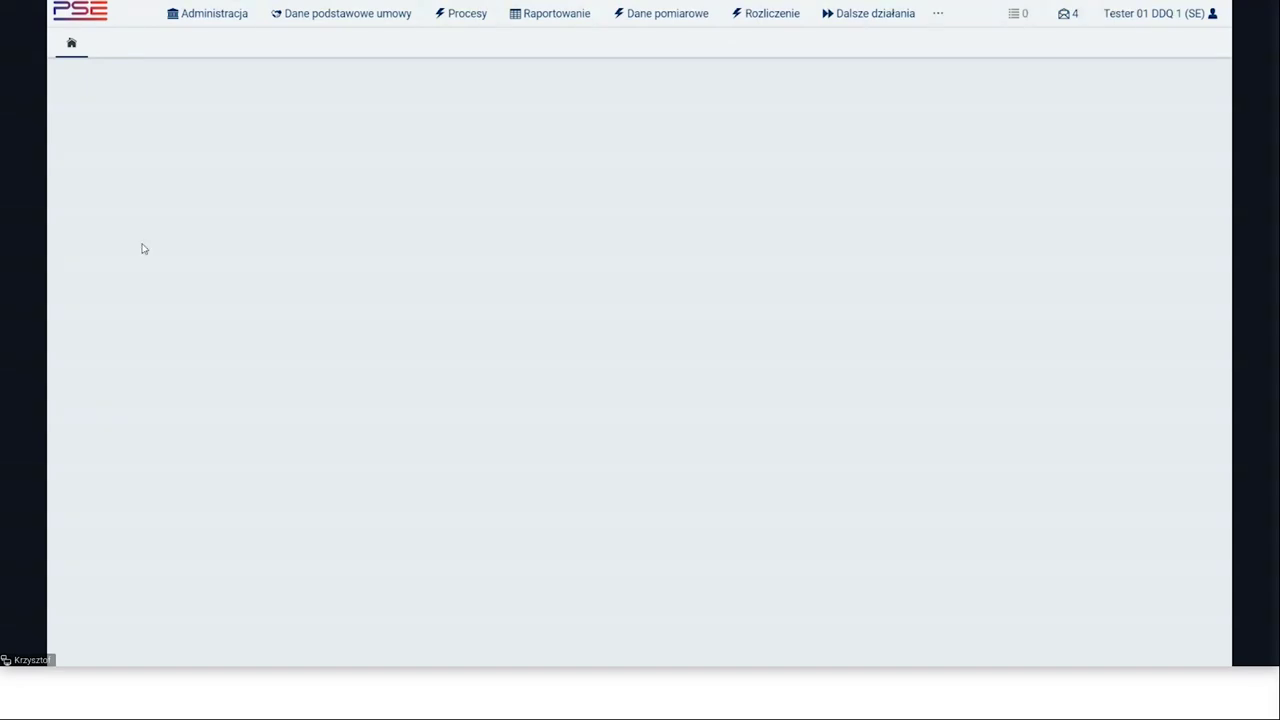
- Zoom the empty home page to 175% and switch the browser to full screen
key("ctrl+plus")
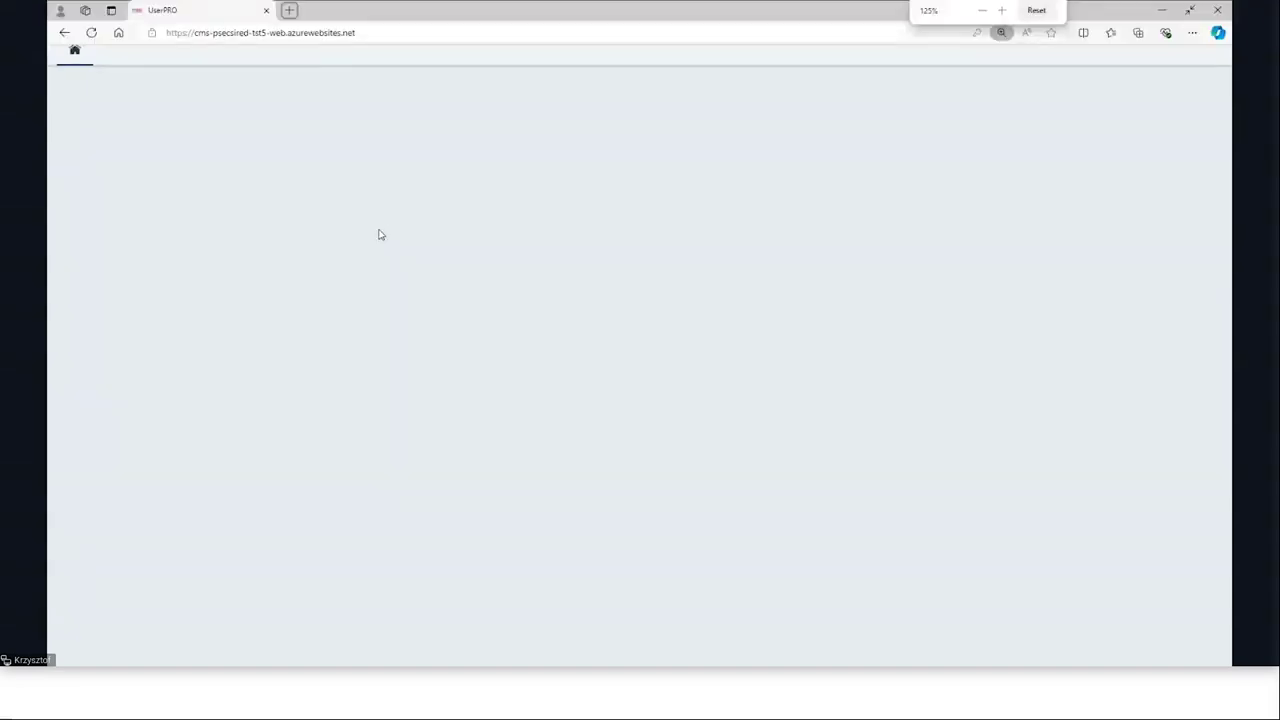
key("ctrl+plus")
key("ctrl+plus")
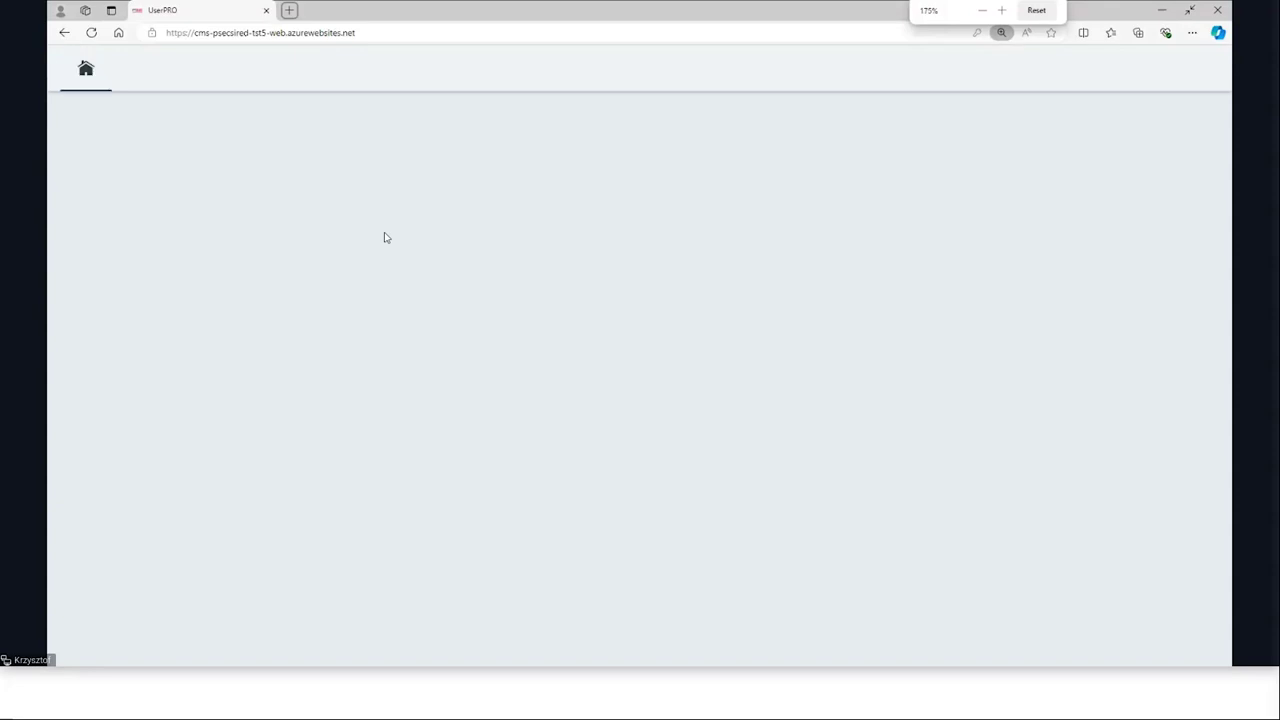
key("F11")
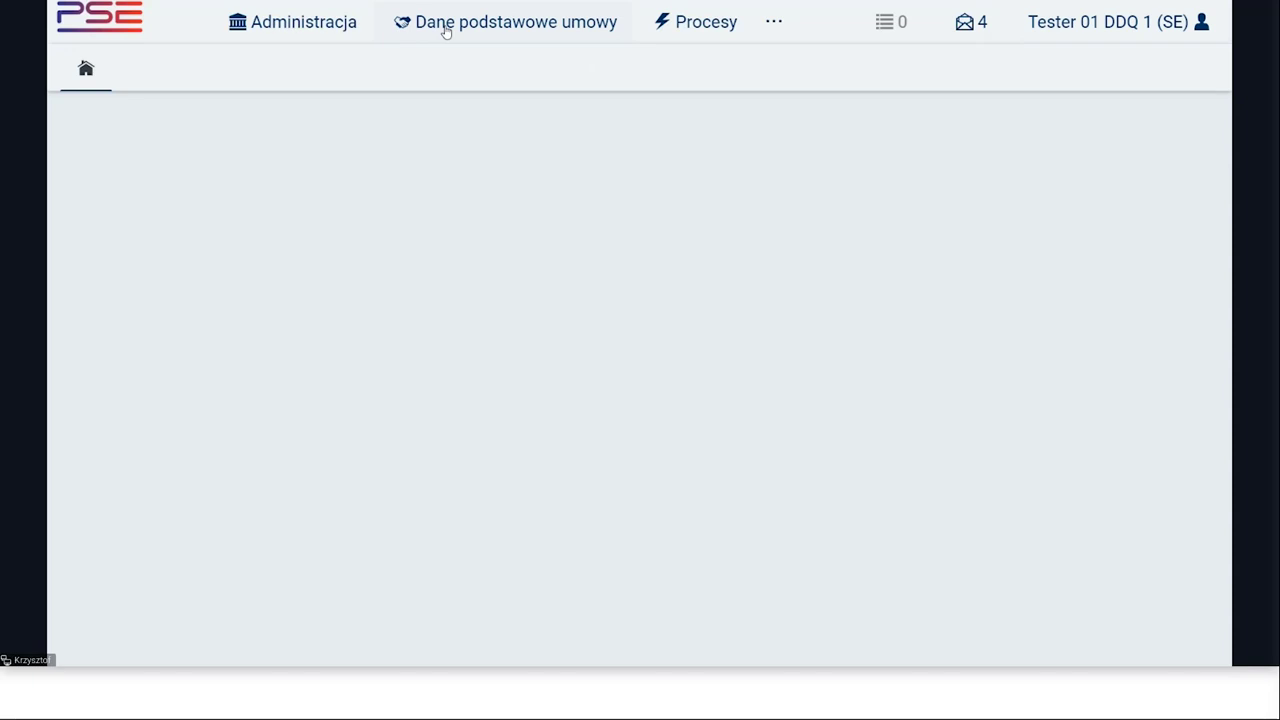
left_click(446, 31)
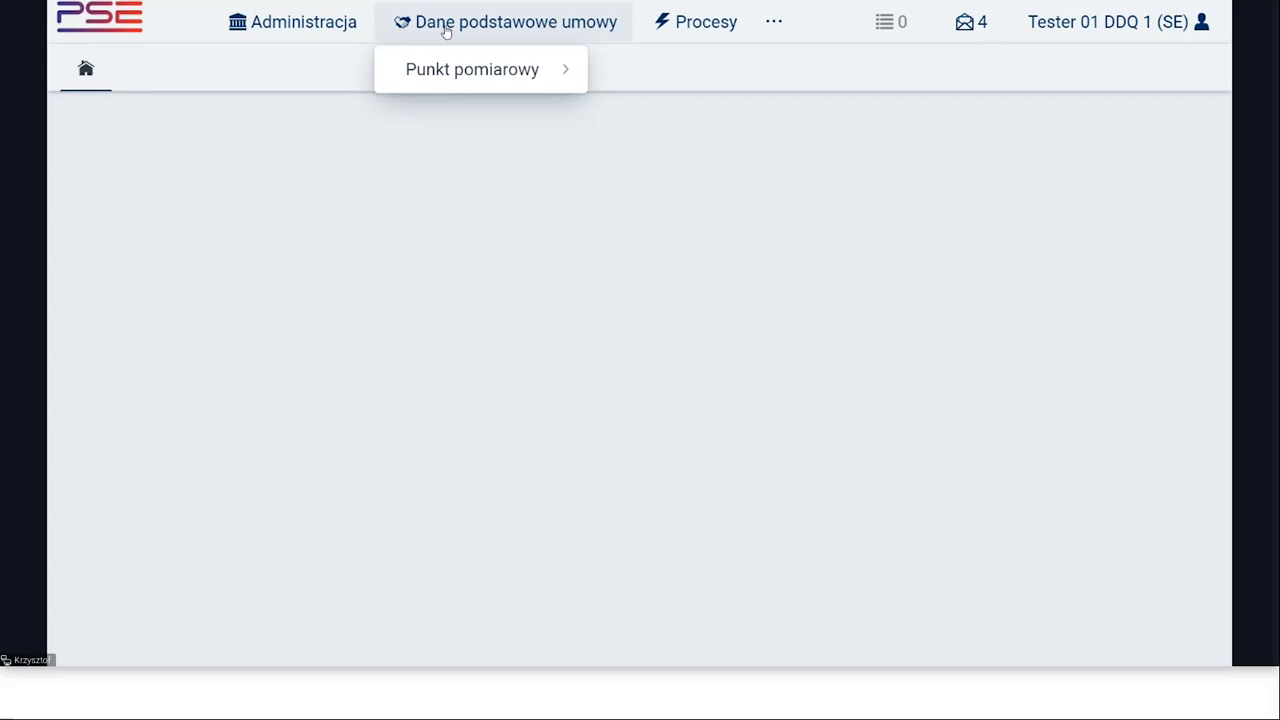
mouse_move(446, 70)
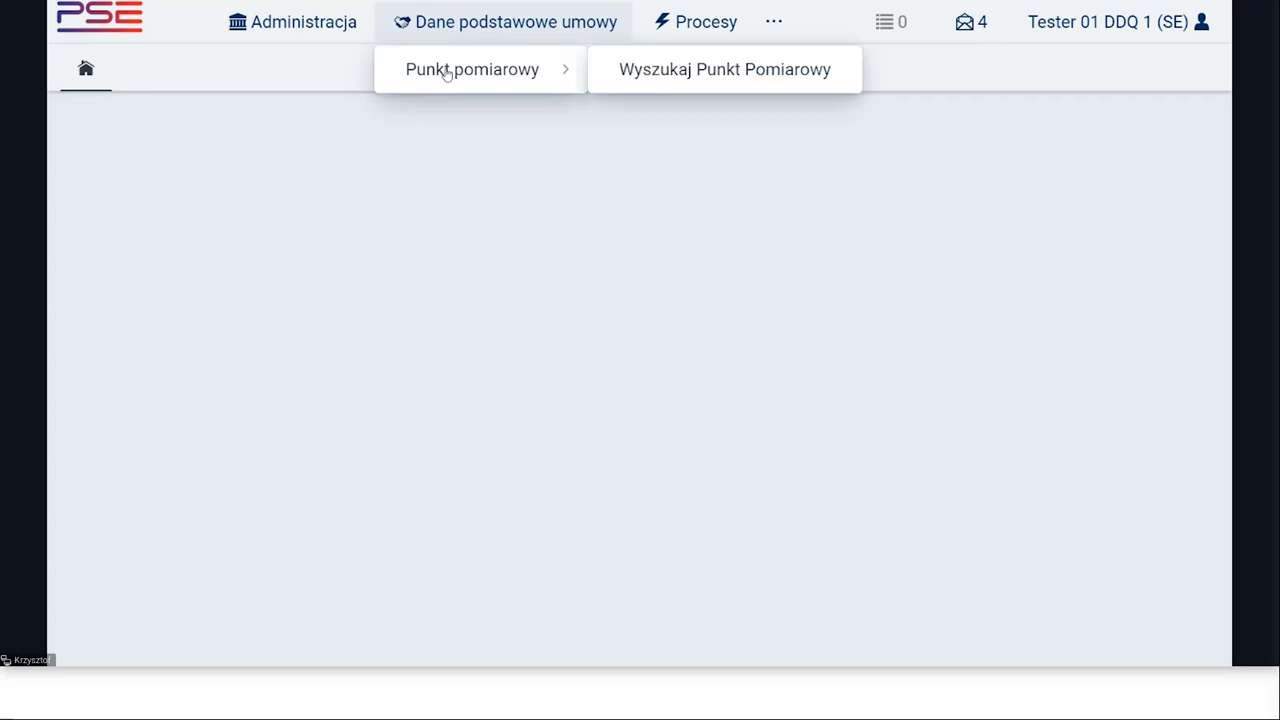
left_click(664, 74)
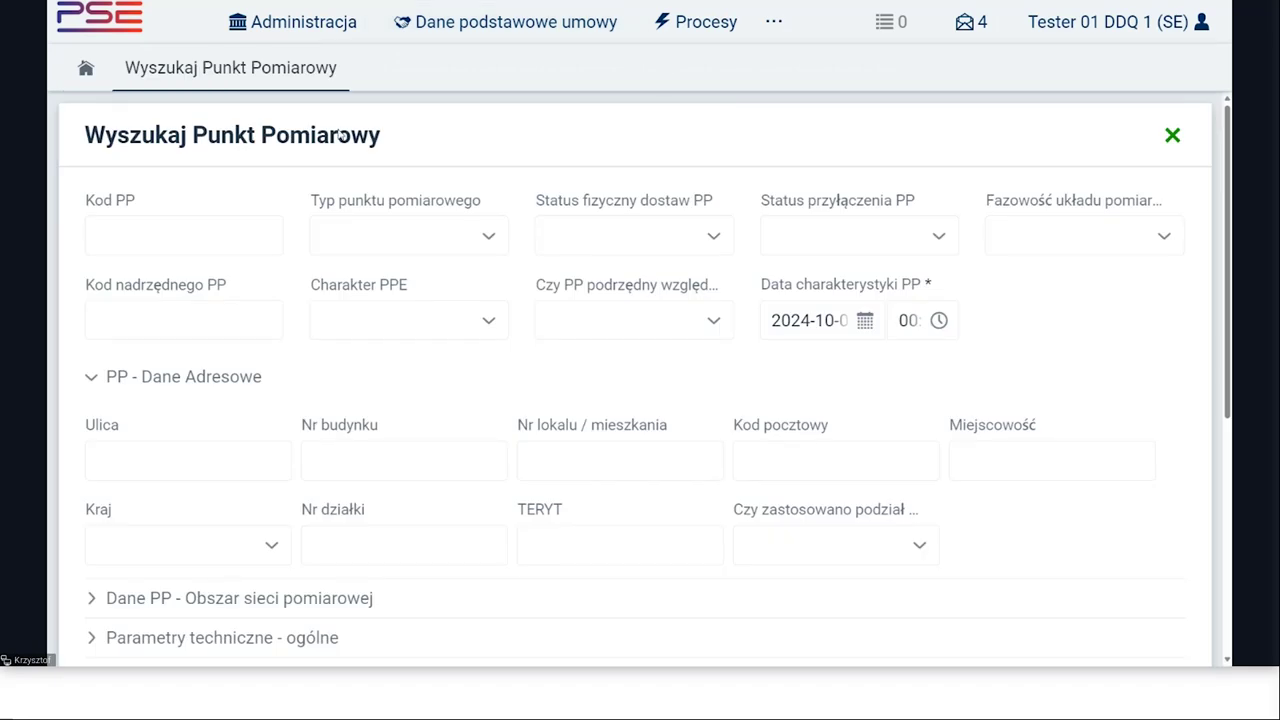
left_click(152, 235)
key("ctrl+v")
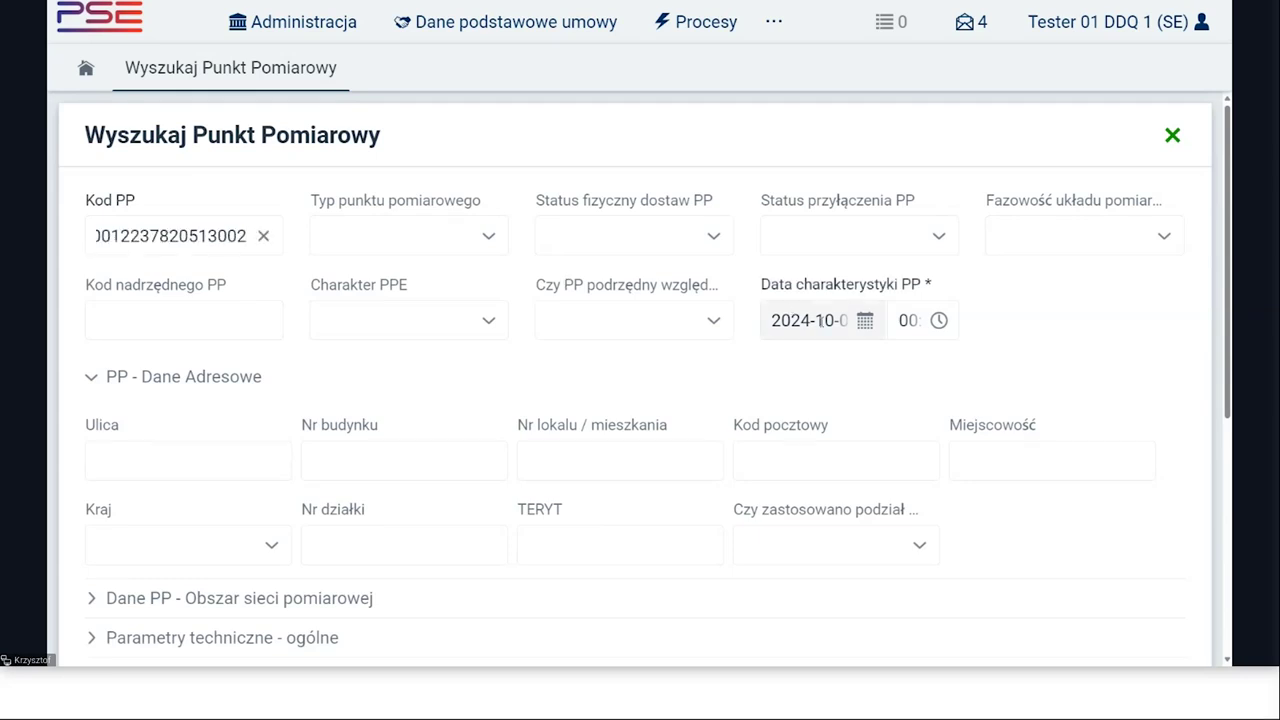
key("ctrl+minus")
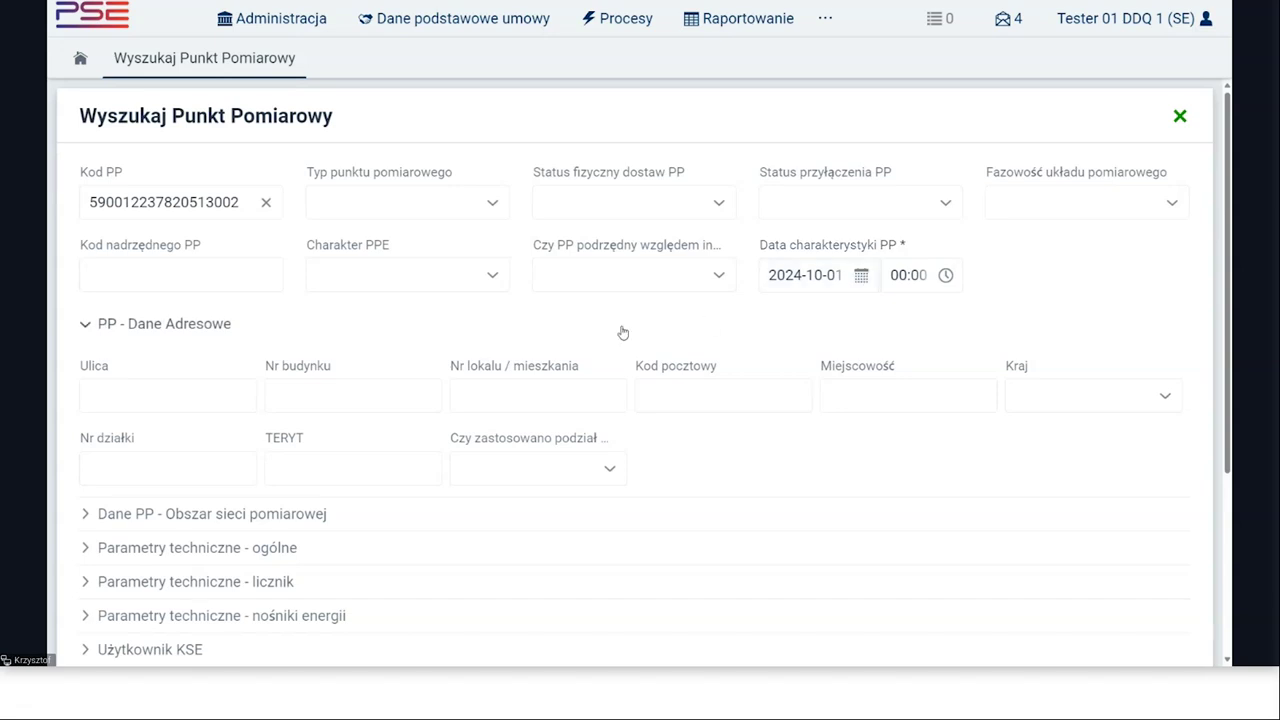
scroll(323, 386, "down", 1)
scroll(323, 386, "down", 5)
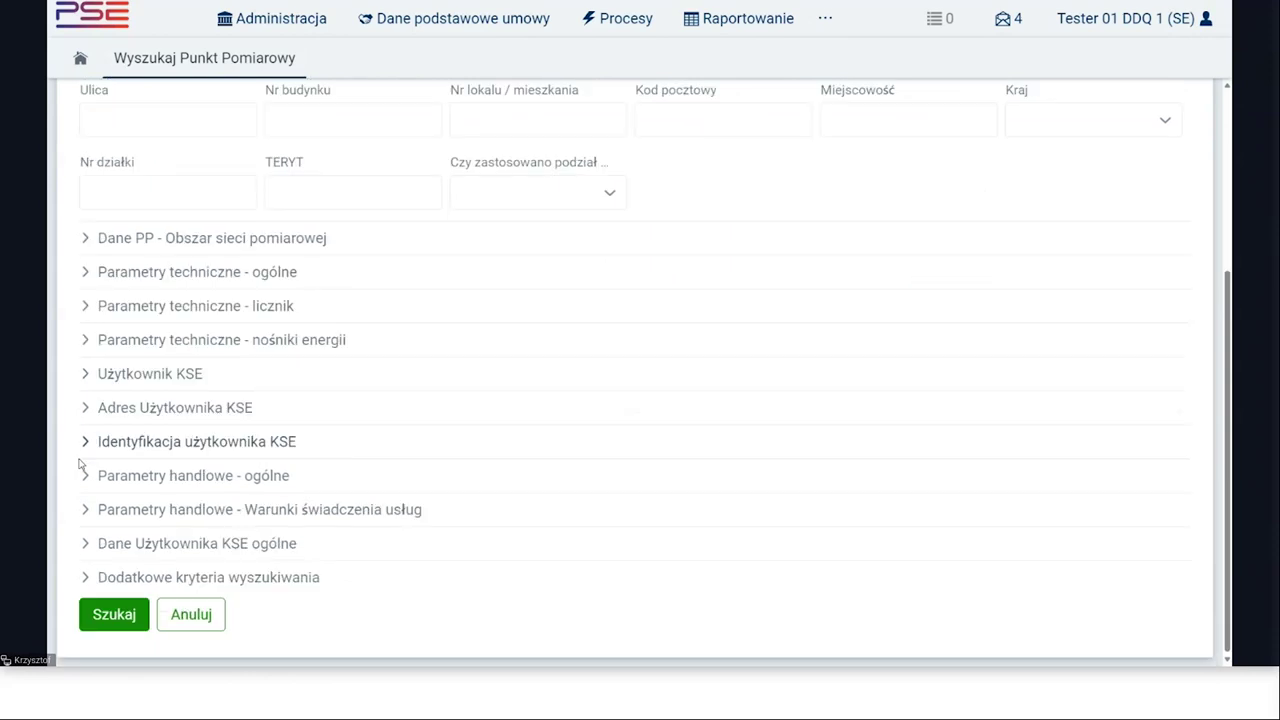
key("Return")
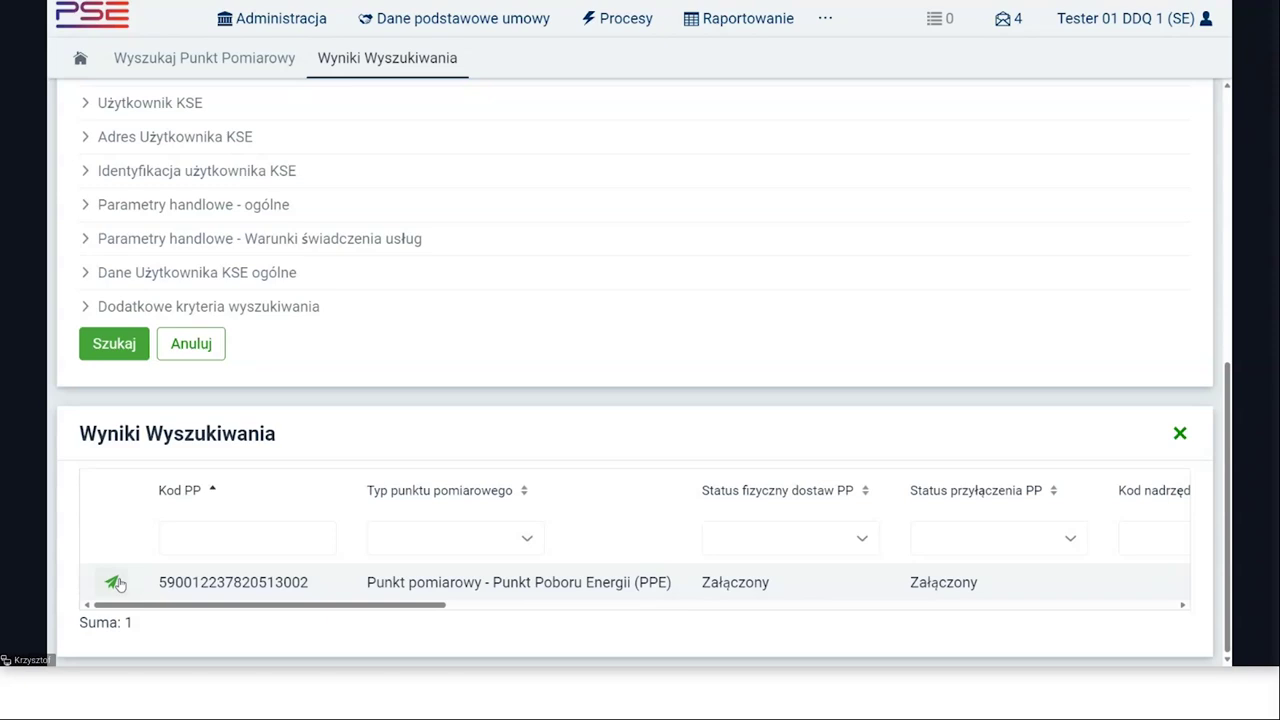
- Open the found PPE's Punkt Pomiarowy record and scroll down to its serving-entities section
left_click(115, 582)
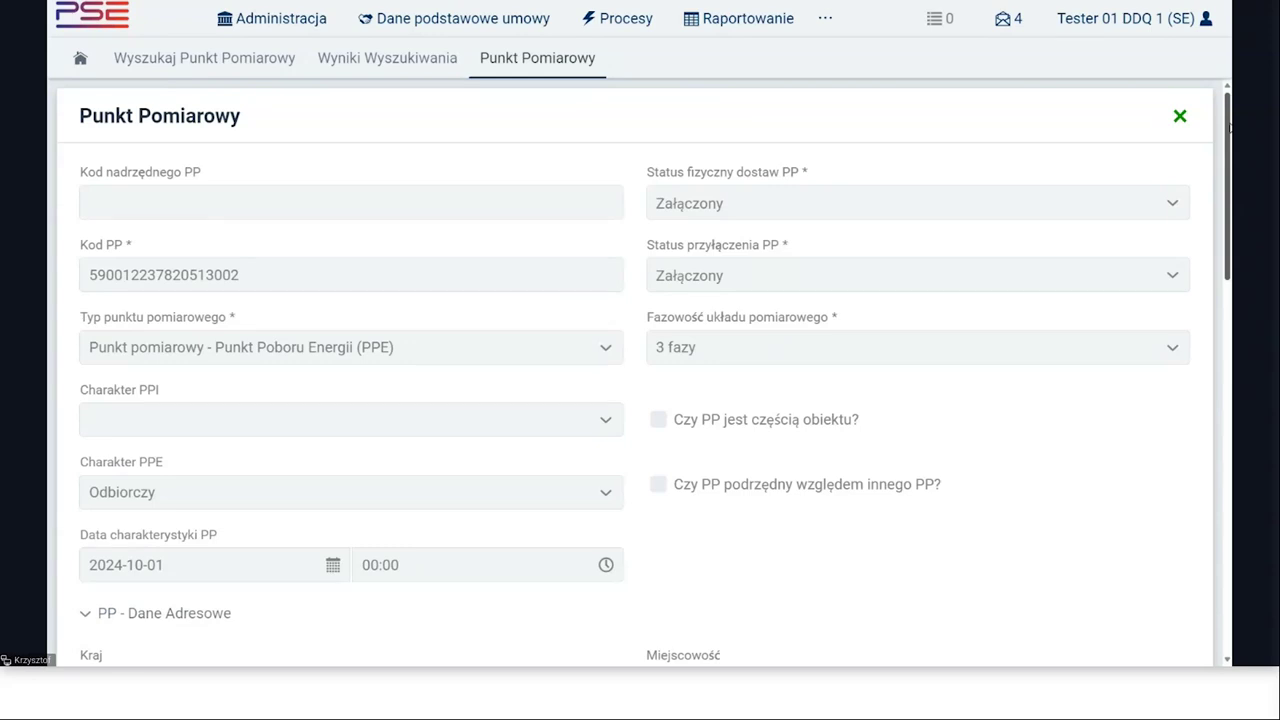
left_click_drag(1229, 127, 1192, 396)
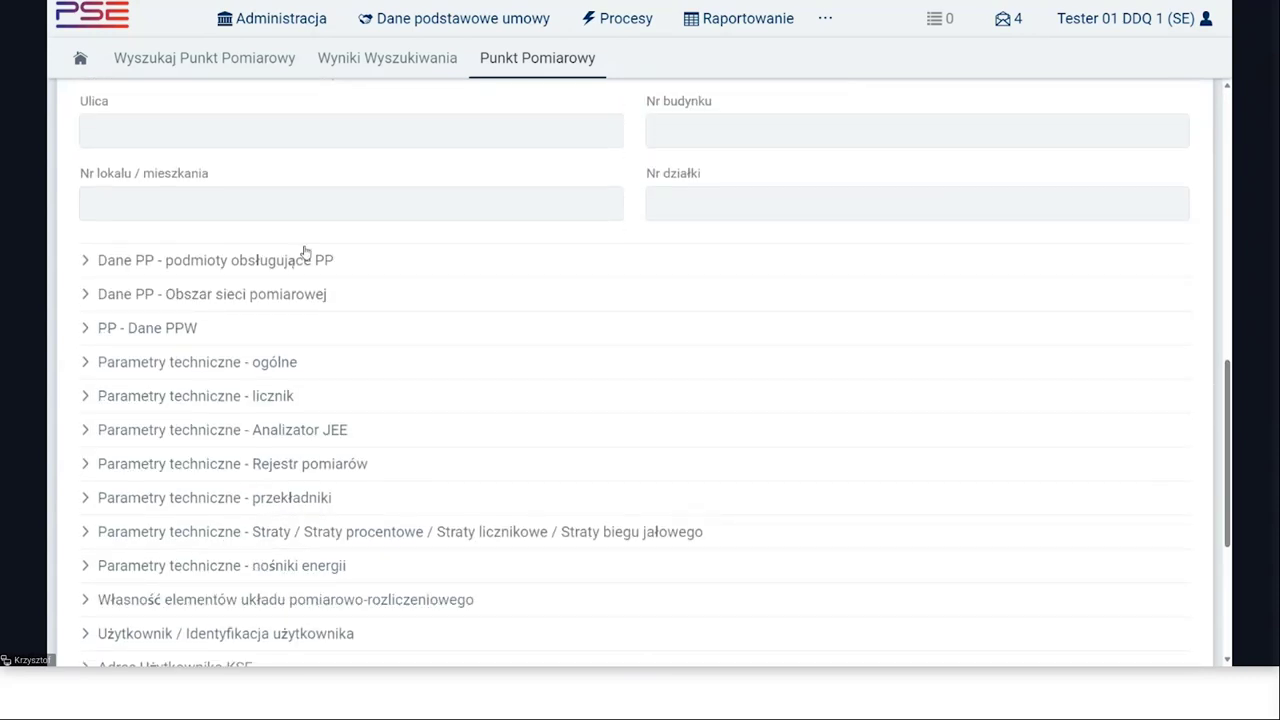
scroll(286, 263, "down", 3)
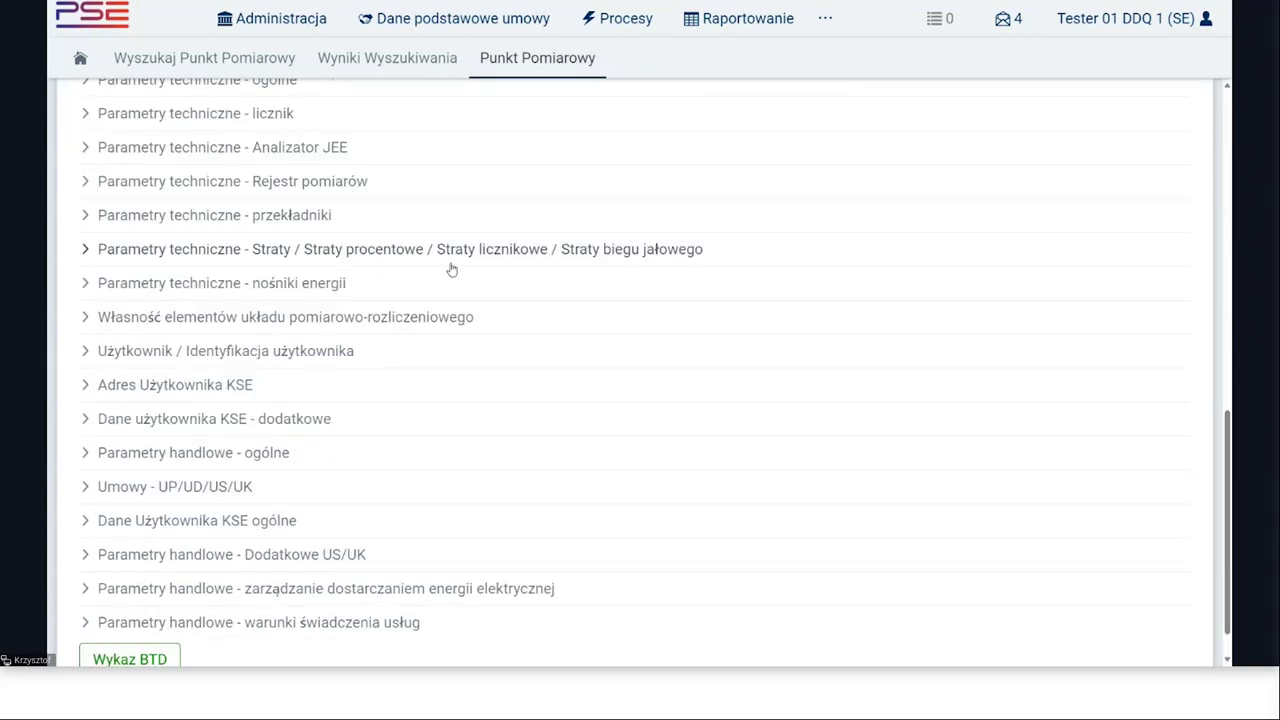
left_click_drag(1224, 449, 1219, 293)
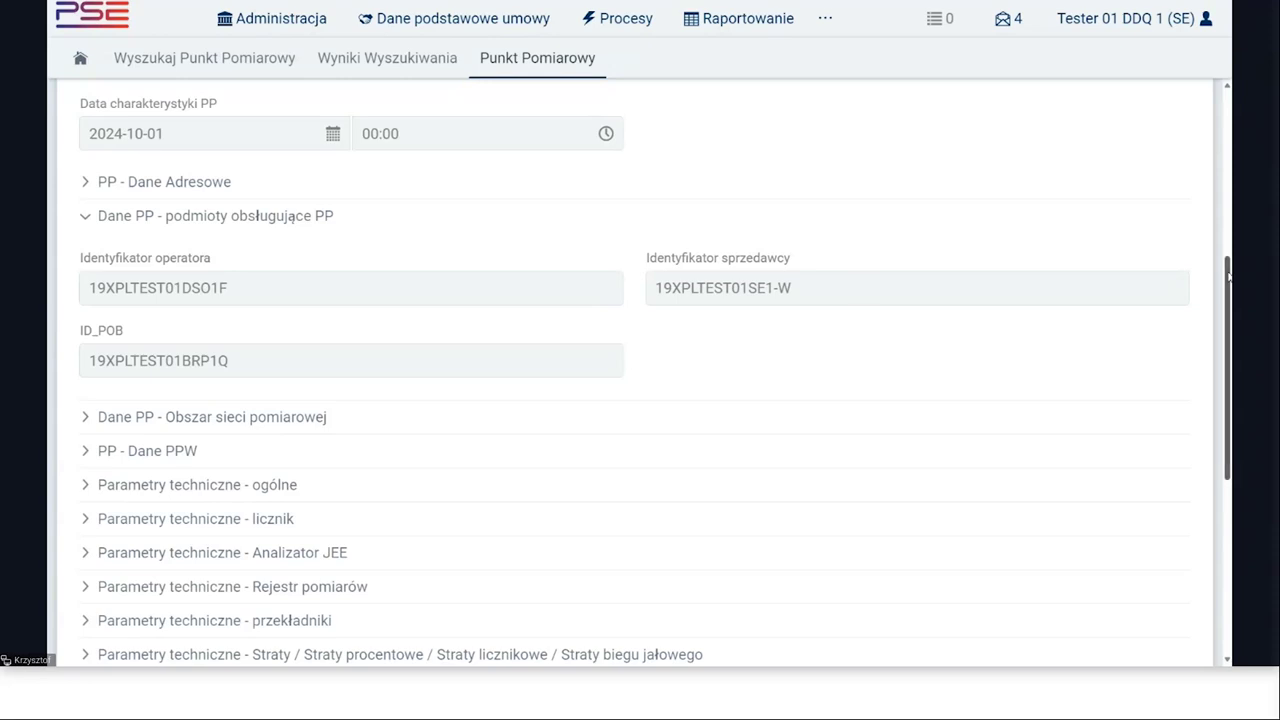
left_click_drag(1227, 275, 851, 508)
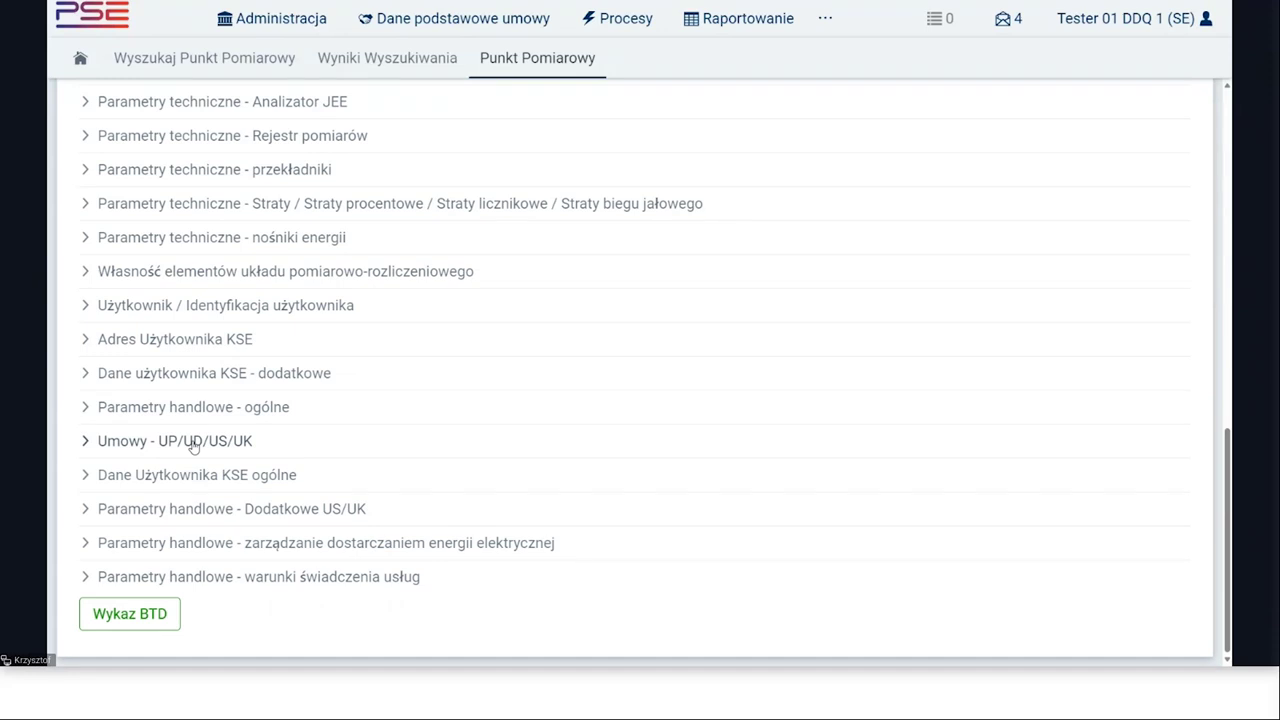
- Review the five contracts (US, BH, UC, UD, UO) under Umowy - UP/UD/US/UK, then return home
left_click(194, 446)
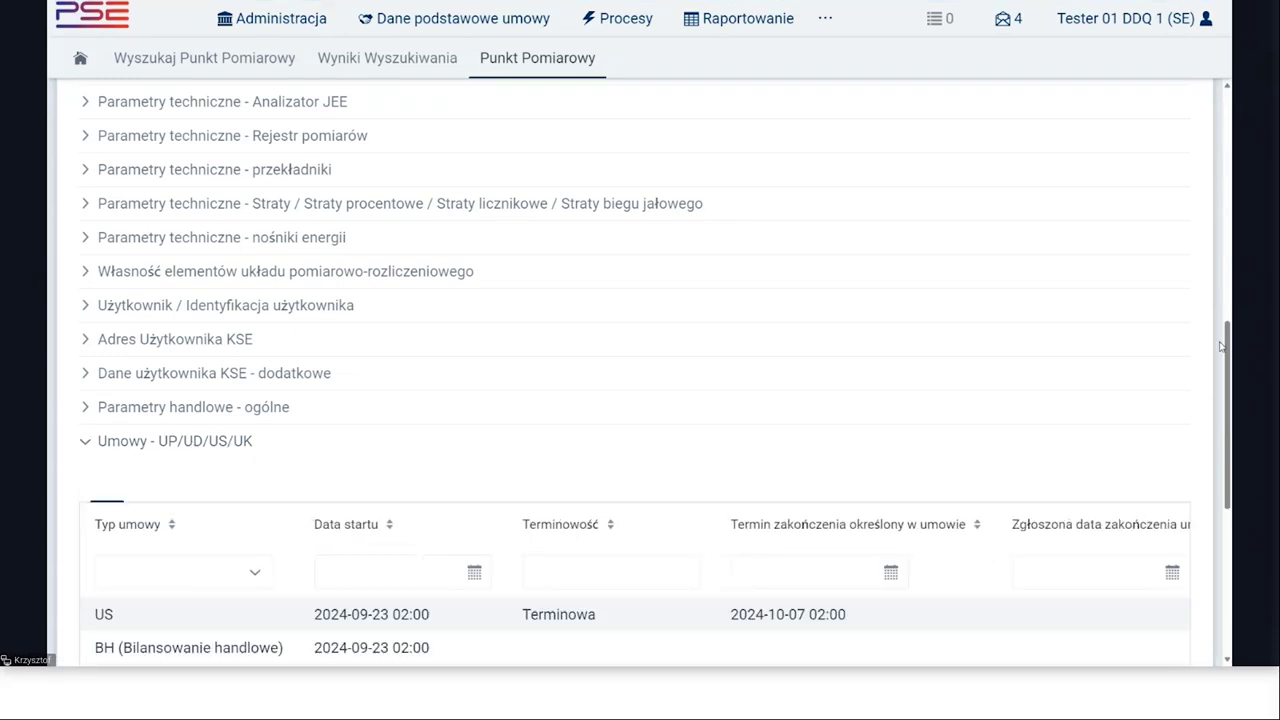
left_click_drag(1228, 338, 1222, 416)
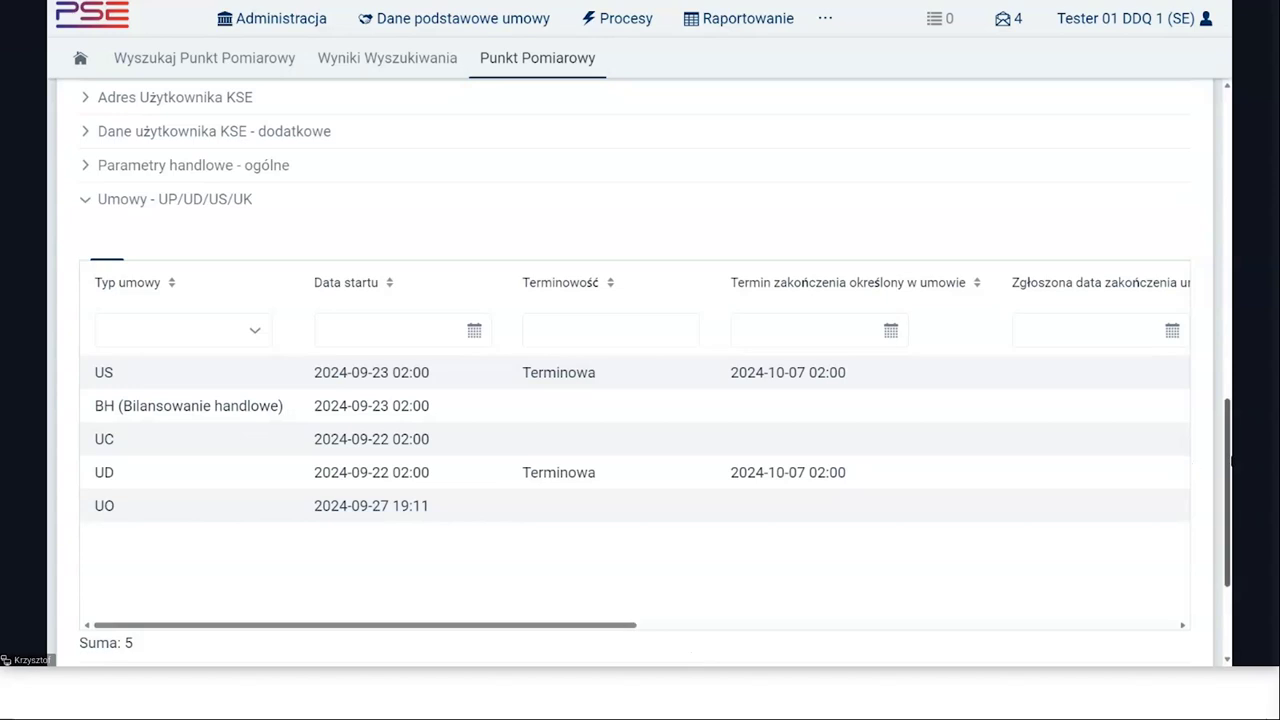
left_click_drag(1232, 460, 1229, 455)
left_click(81, 59)
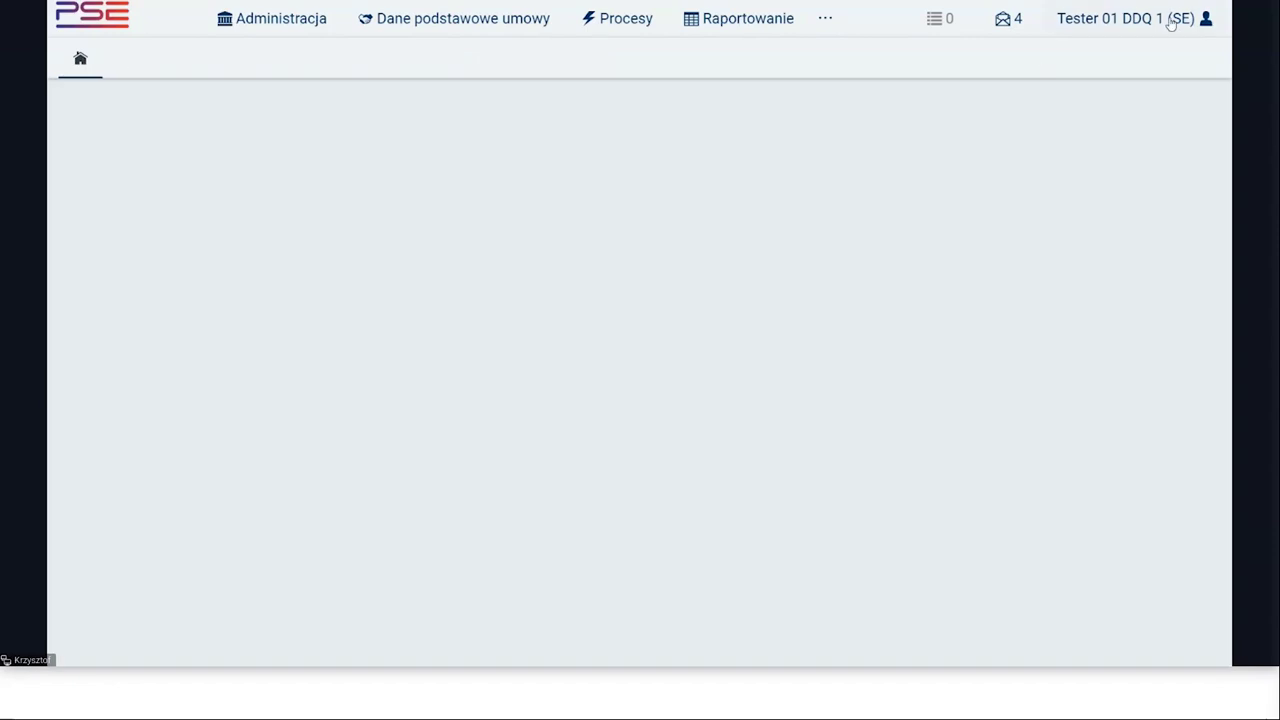
- Switch the organisation user to the seller Tester 01 DDQ 2
left_click(1172, 22)
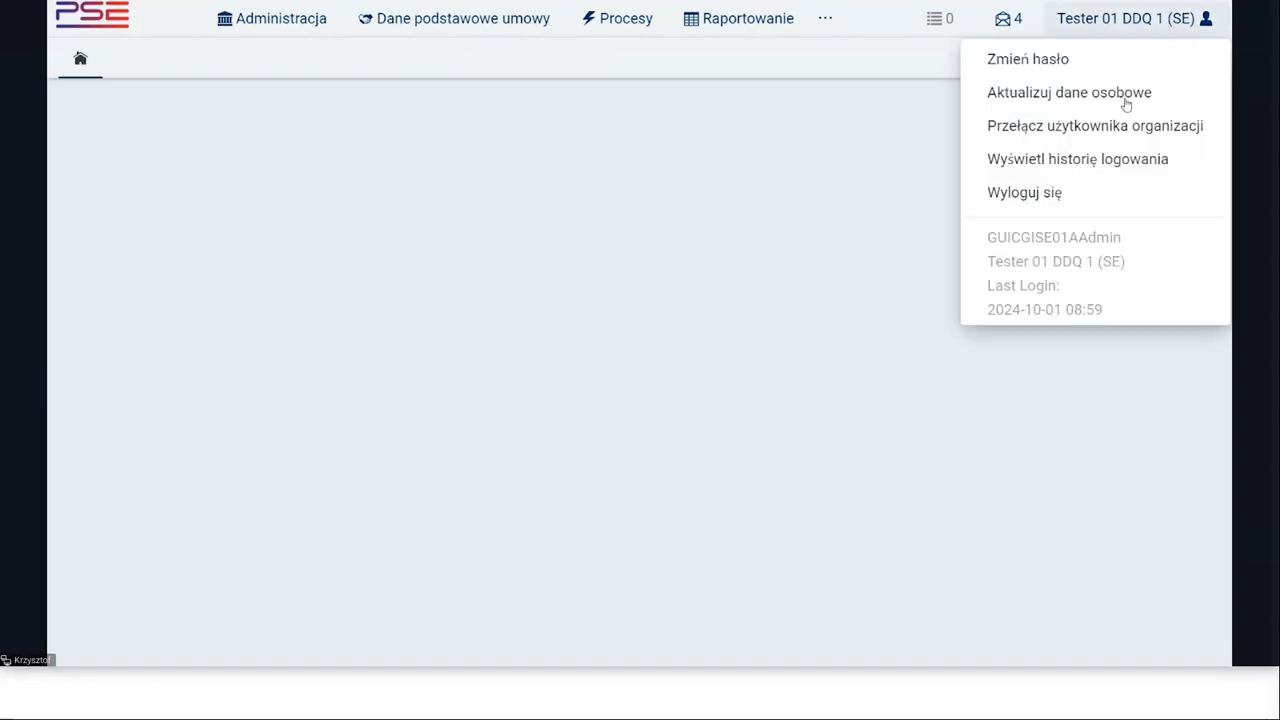
left_click(1076, 127)
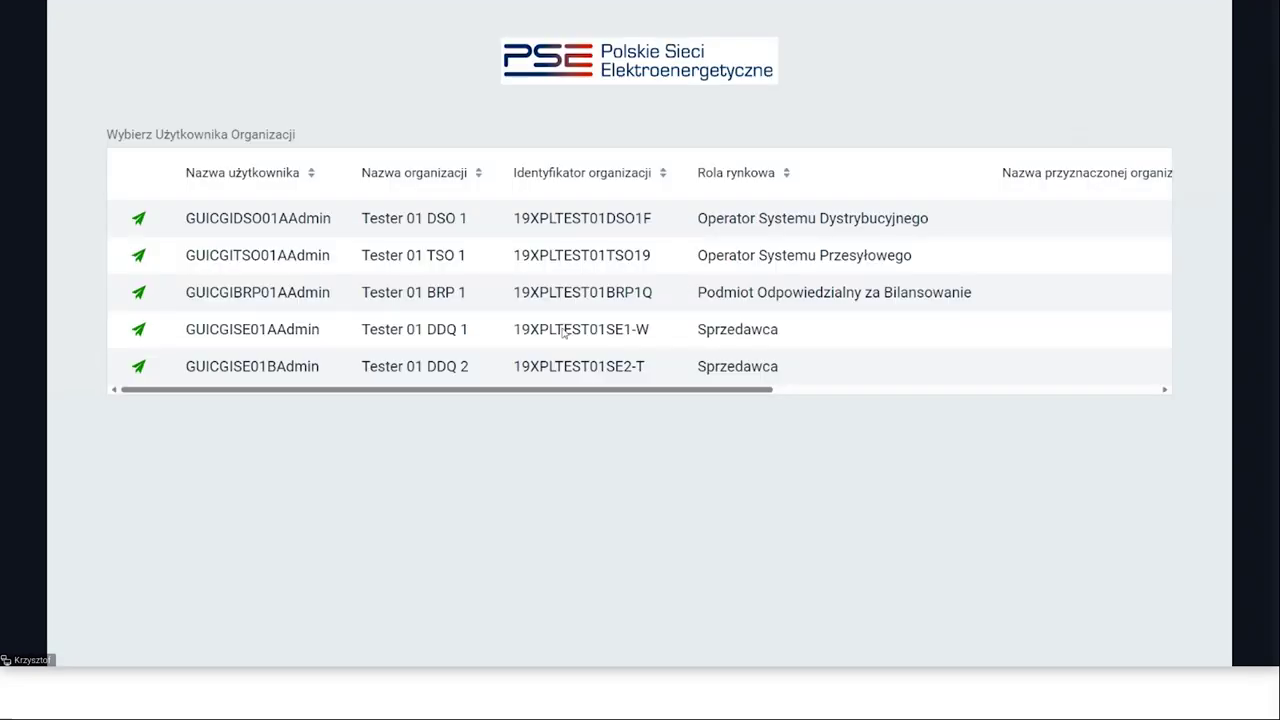
left_click(139, 369)
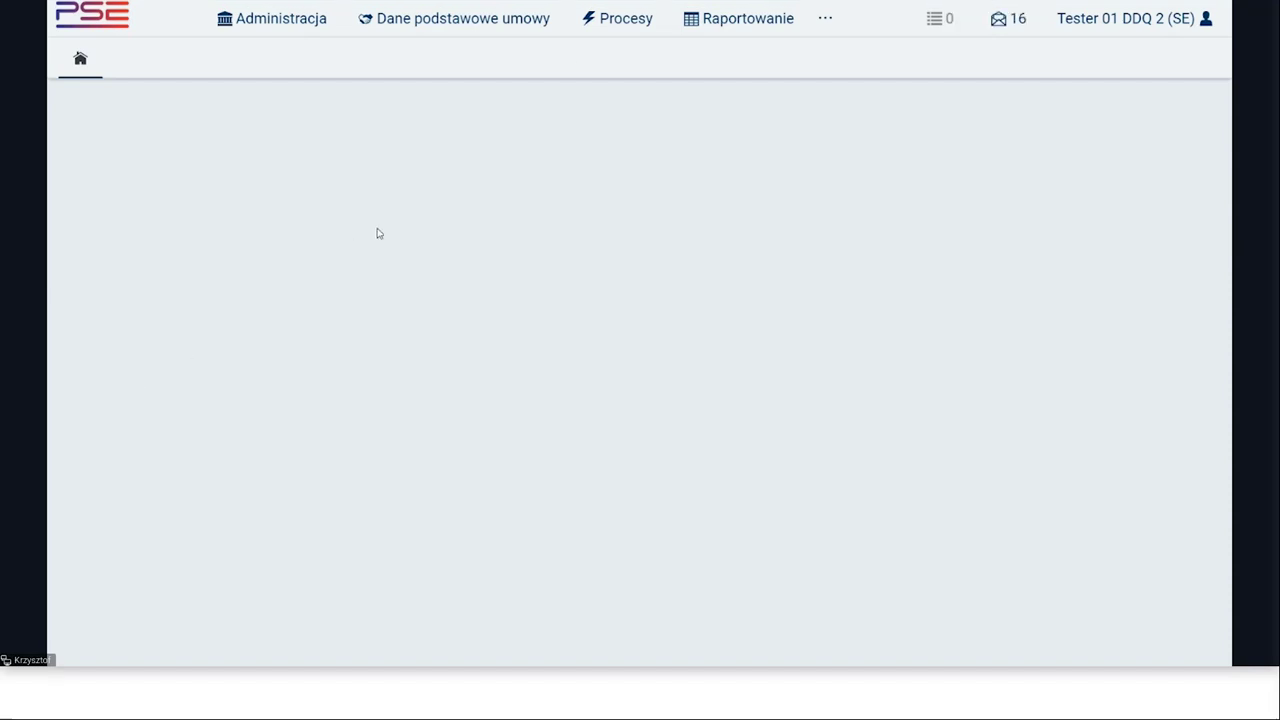
- Start a new 1.1. Zmiana sprzedawcy - US process from the Procesy menu
left_click(602, 32)
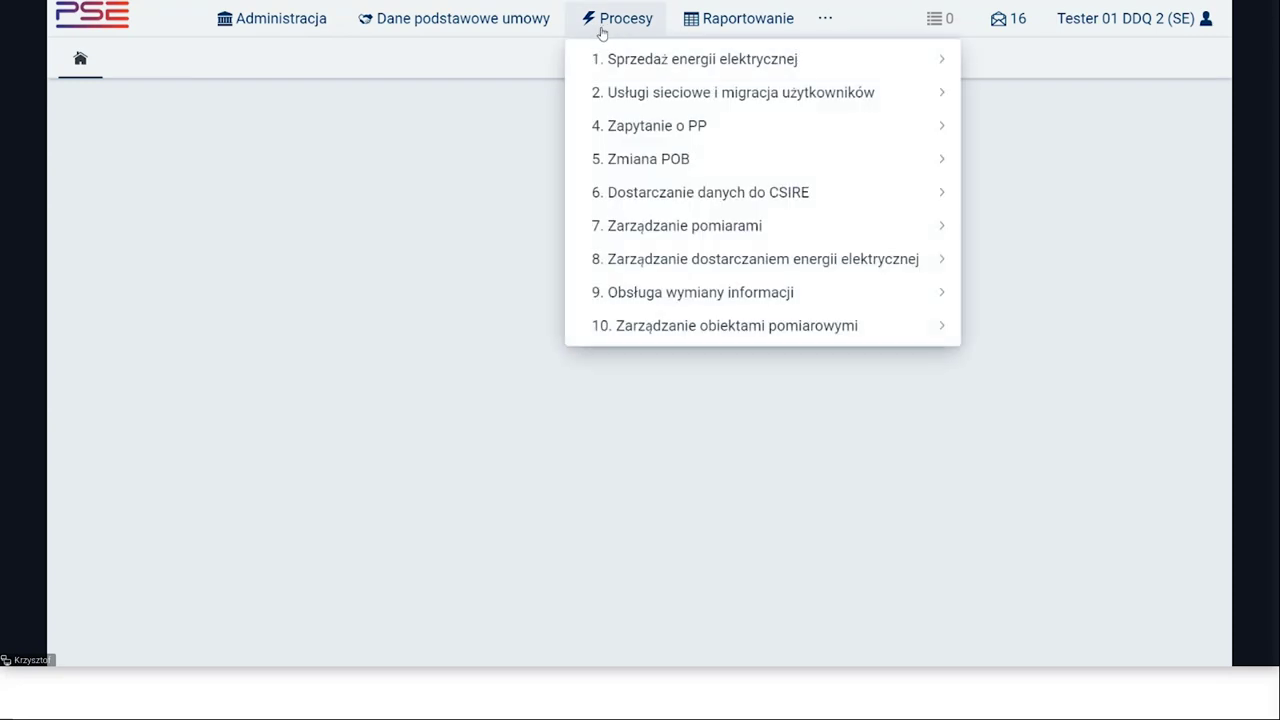
mouse_move(603, 60)
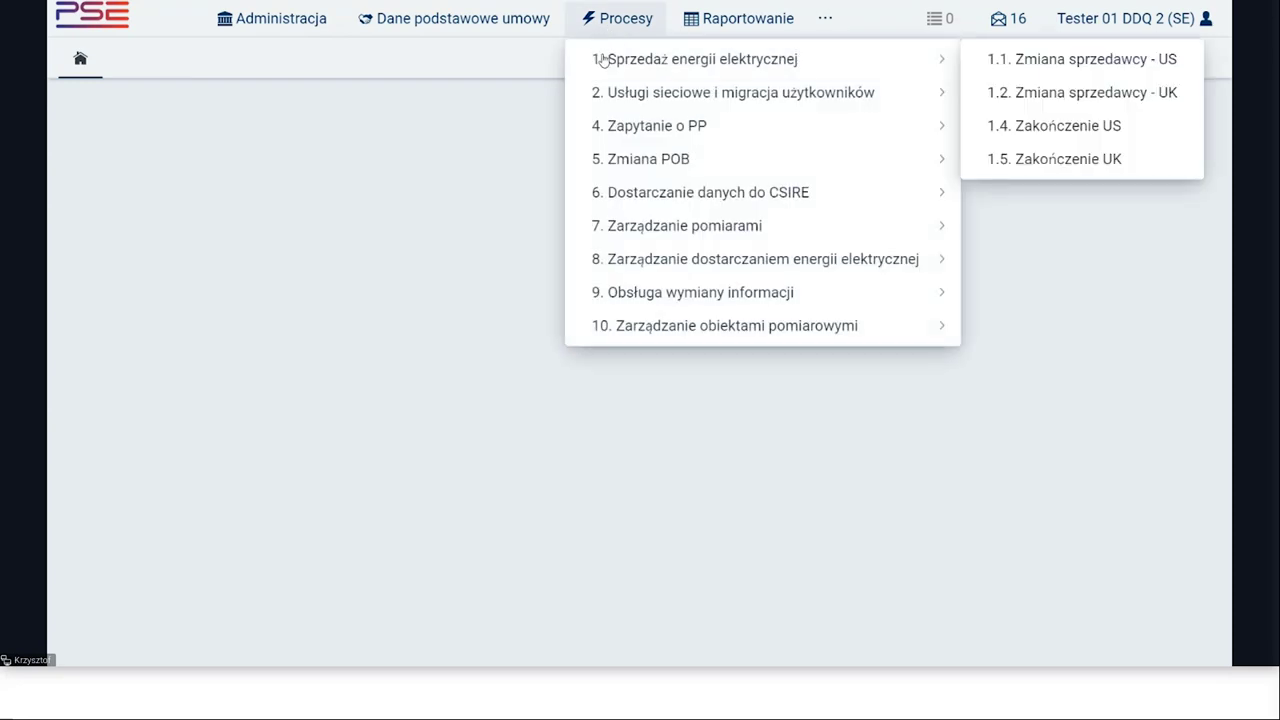
left_click(1022, 62)
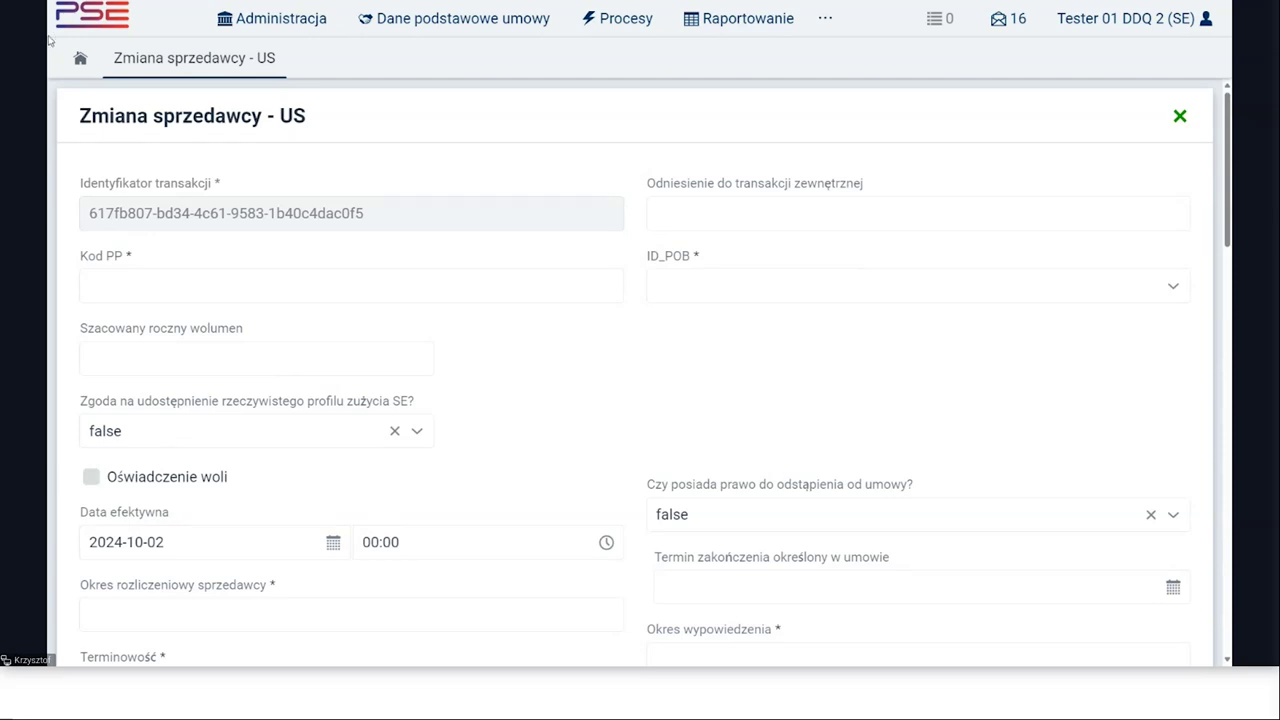
- Enter the measuring point code and choose POB 19XPLTEST01BRP1Q
left_click(176, 287)
key("ctrl+v")
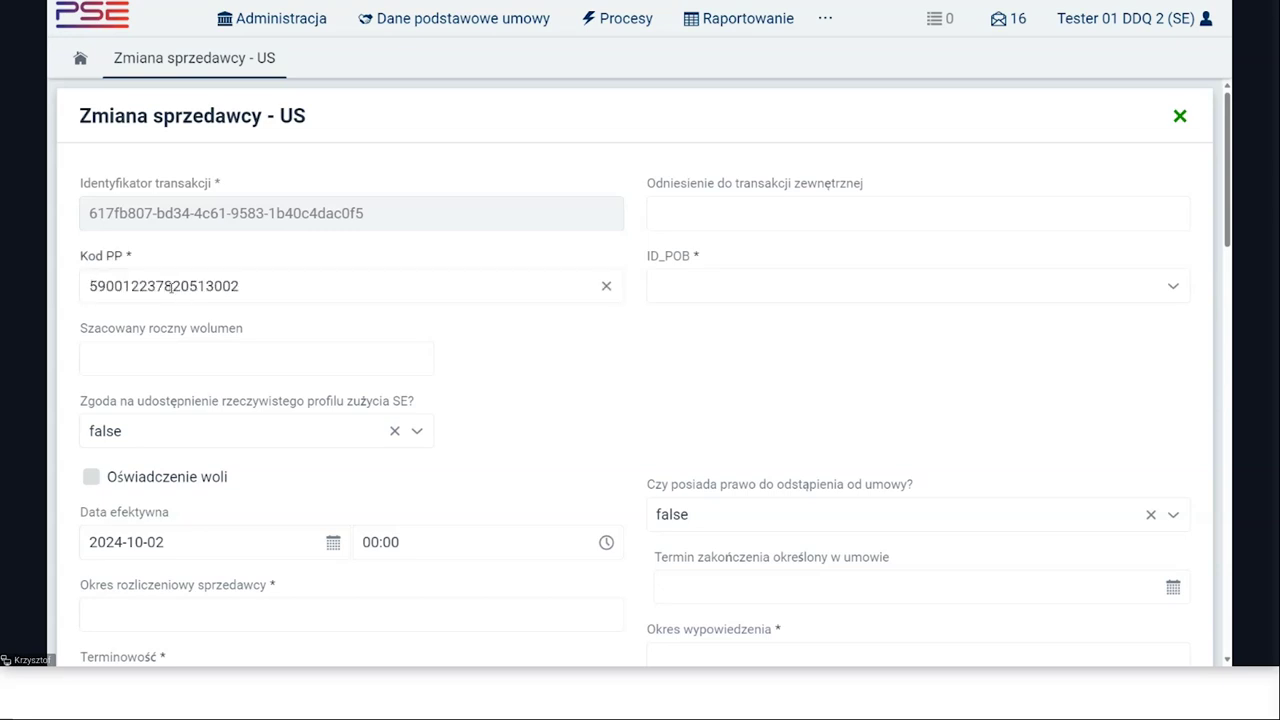
left_click(788, 282)
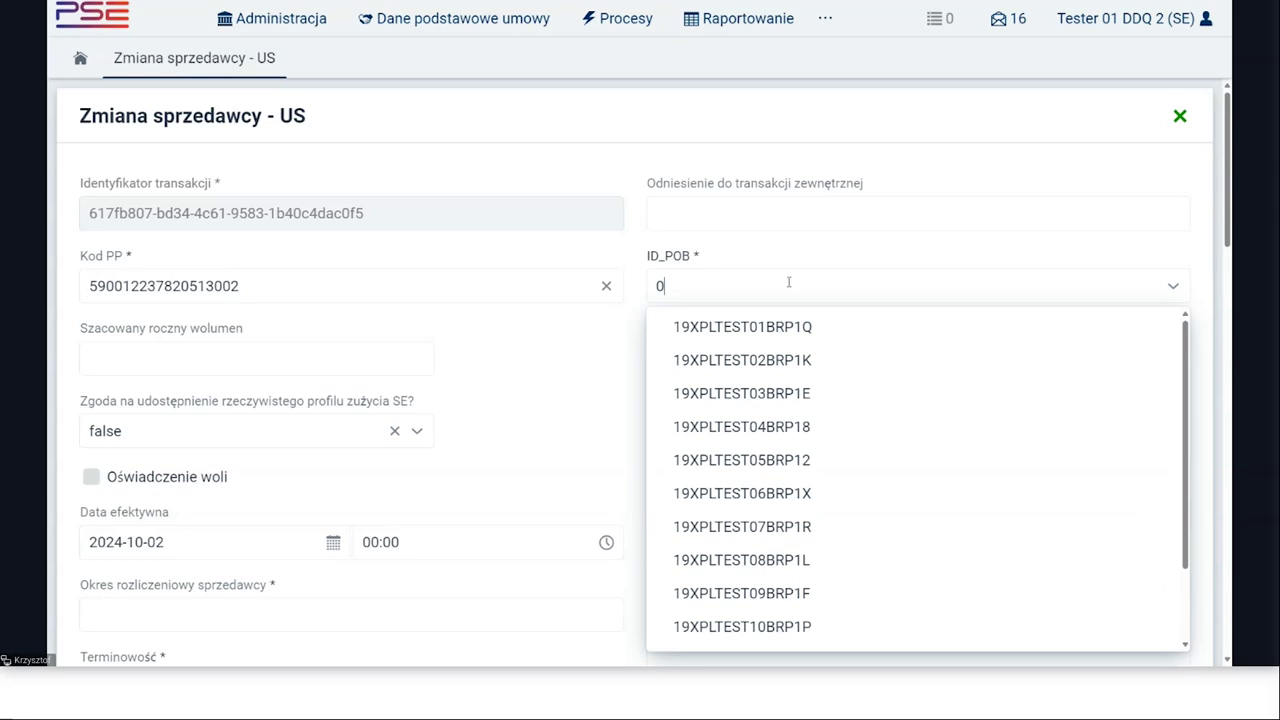
type("1")
left_click(771, 327)
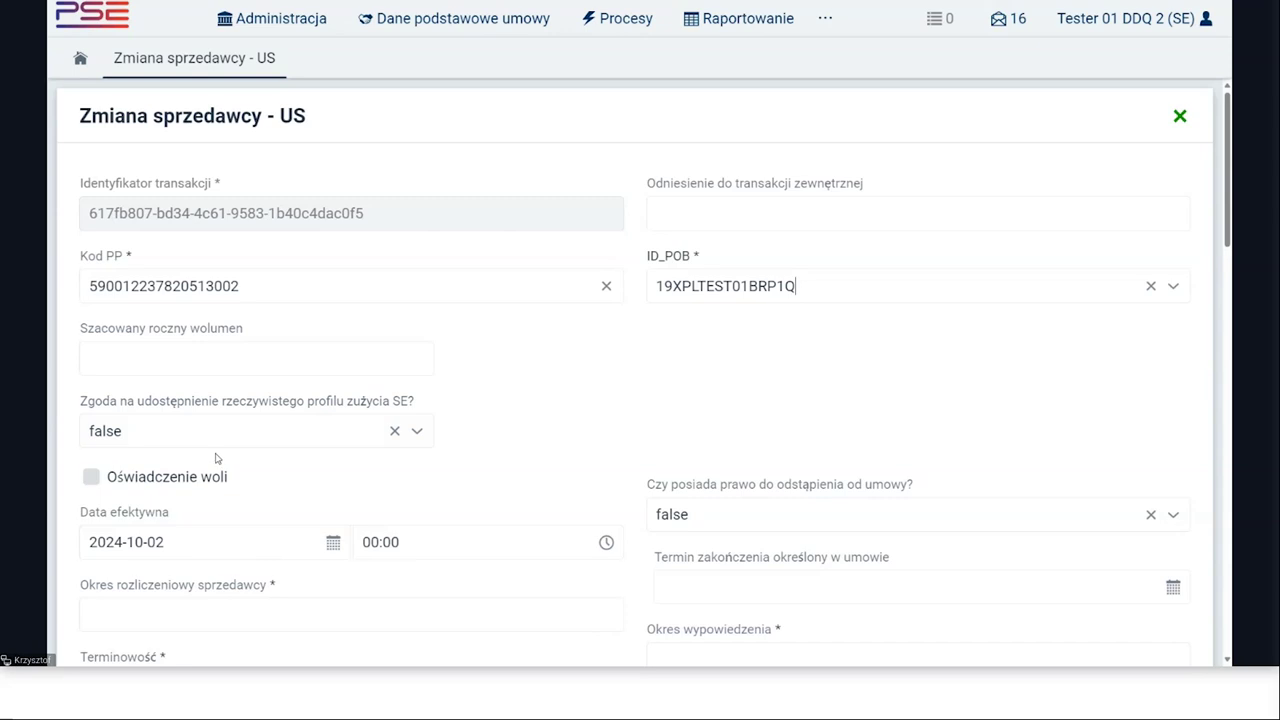
- Set weekly (Tygodniowy) settlement, Bezterminowa contract term and a 3 miesięczny notice period
scroll(218, 474, "down", 1)
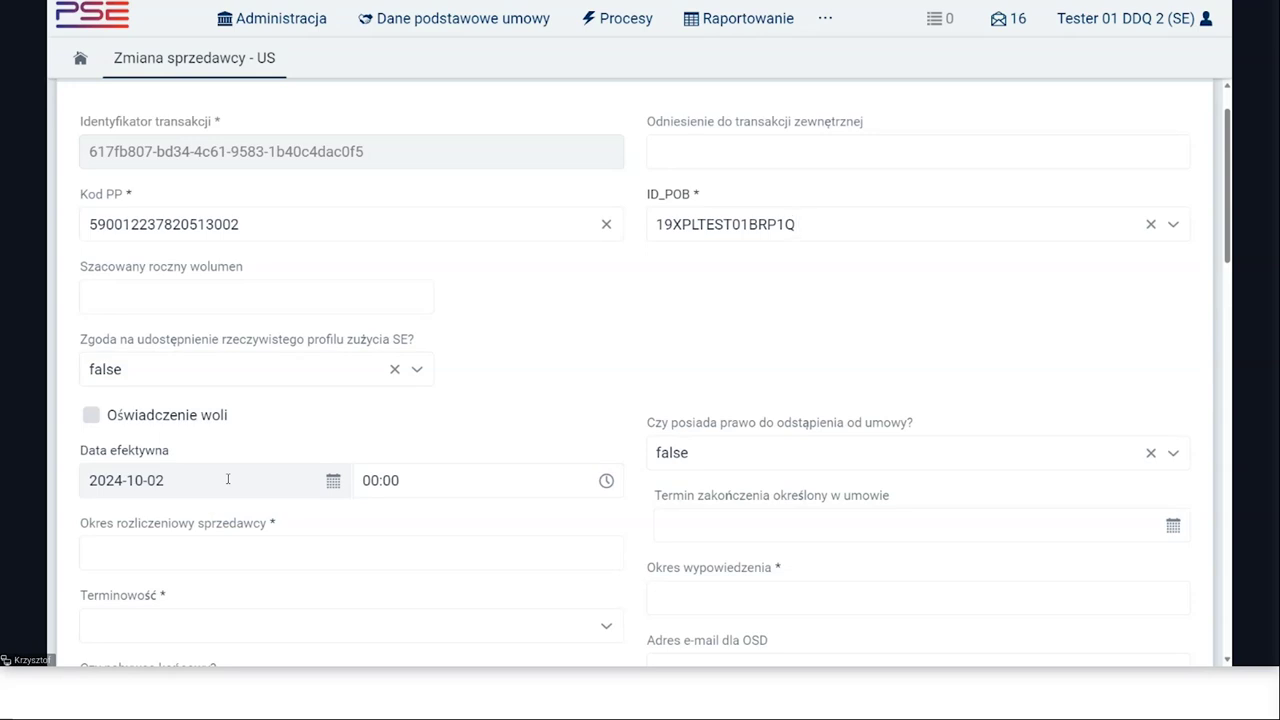
scroll(228, 480, "down", 1)
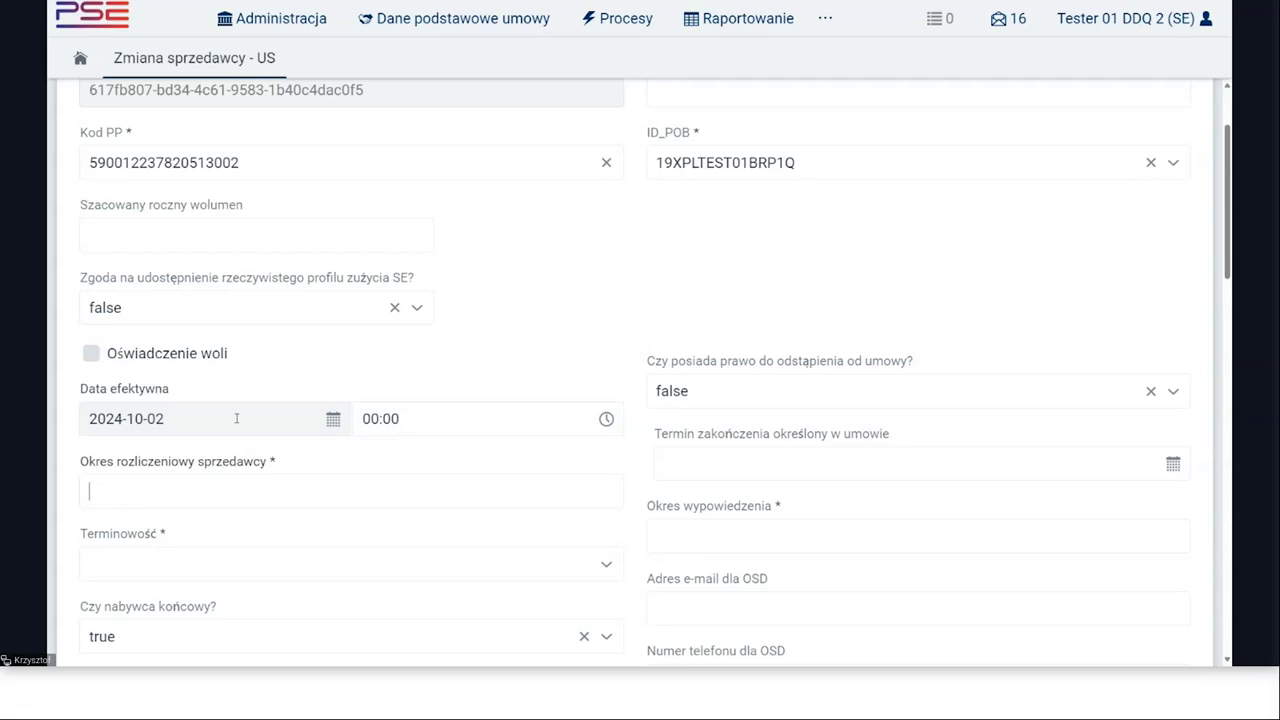
type("Tygodniowy")
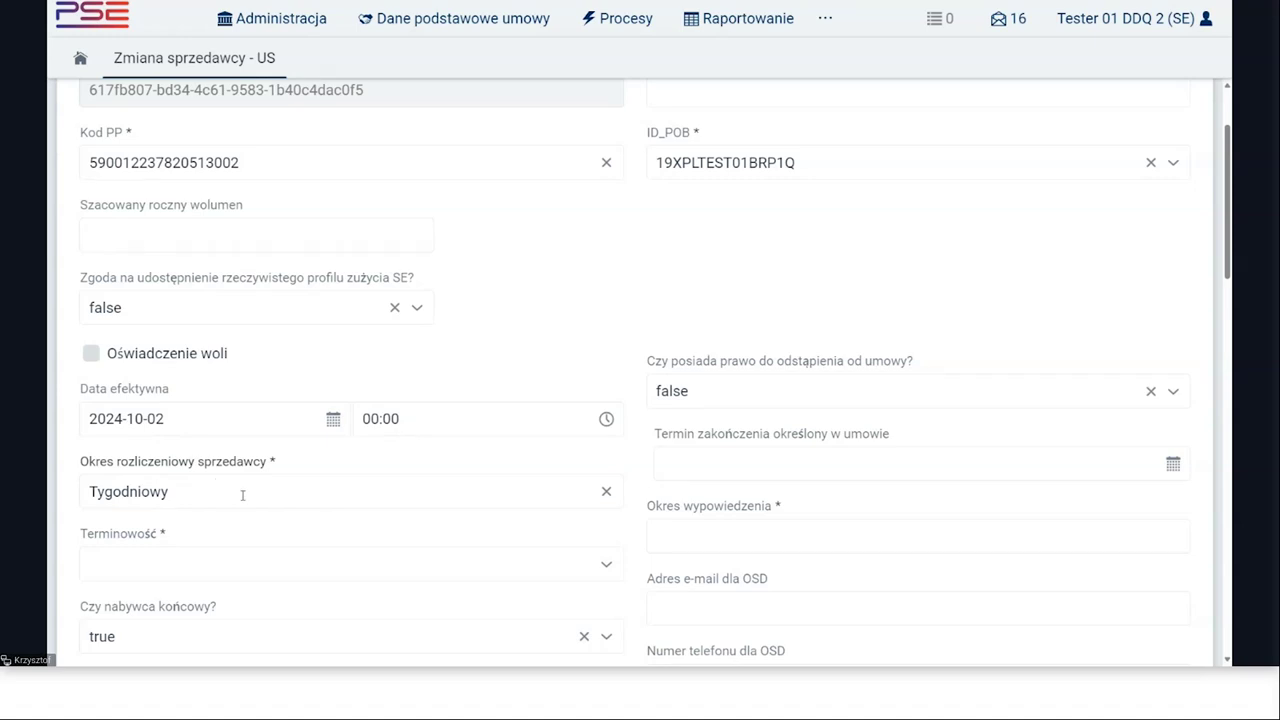
left_click(213, 561)
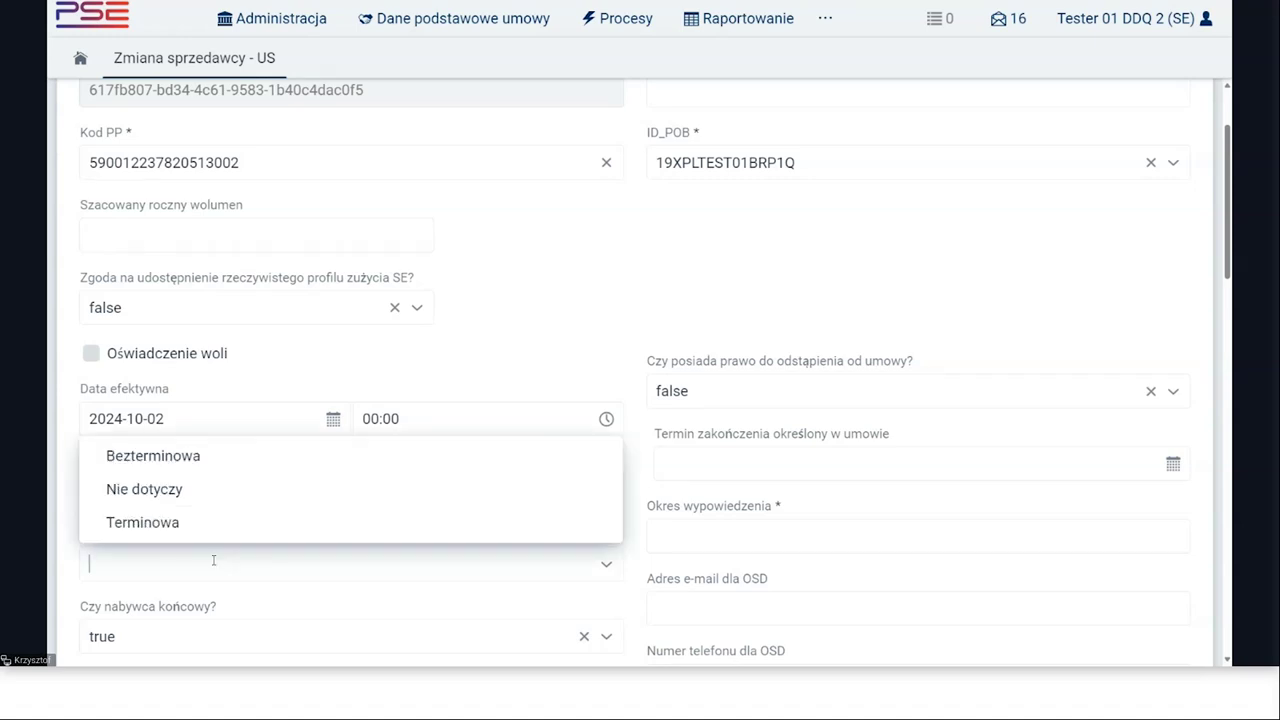
left_click(173, 456)
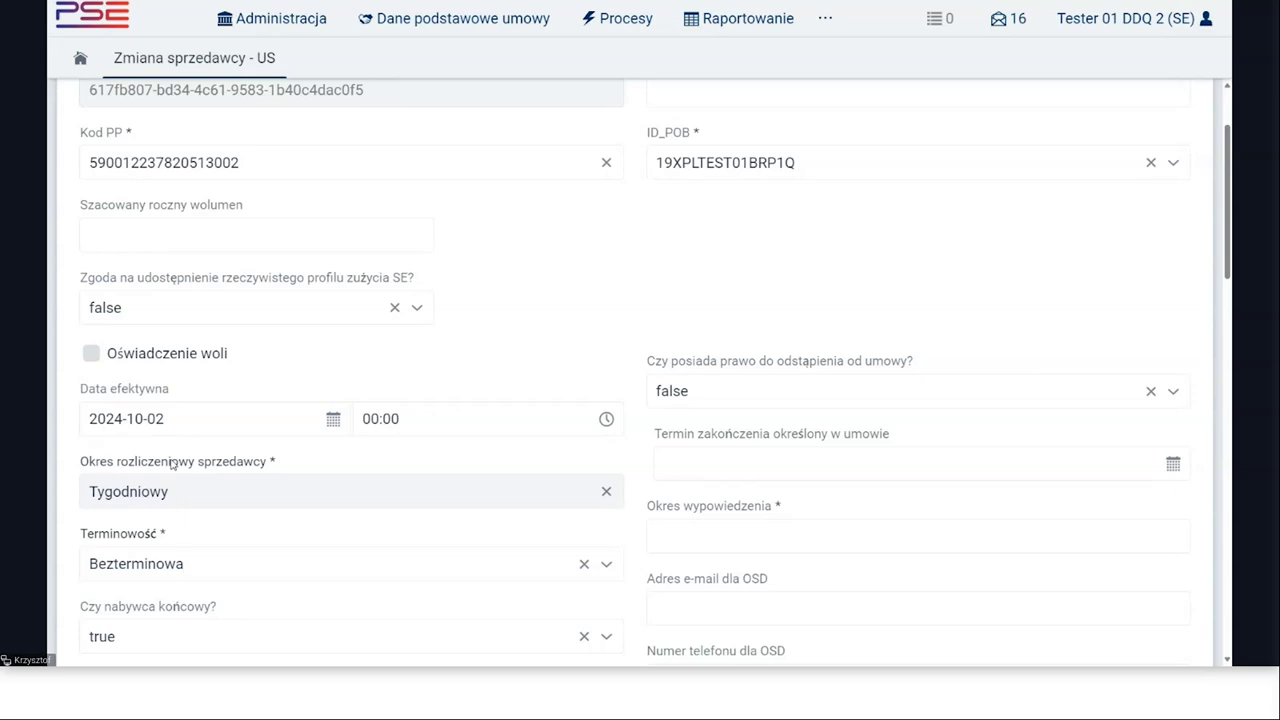
left_click(763, 532)
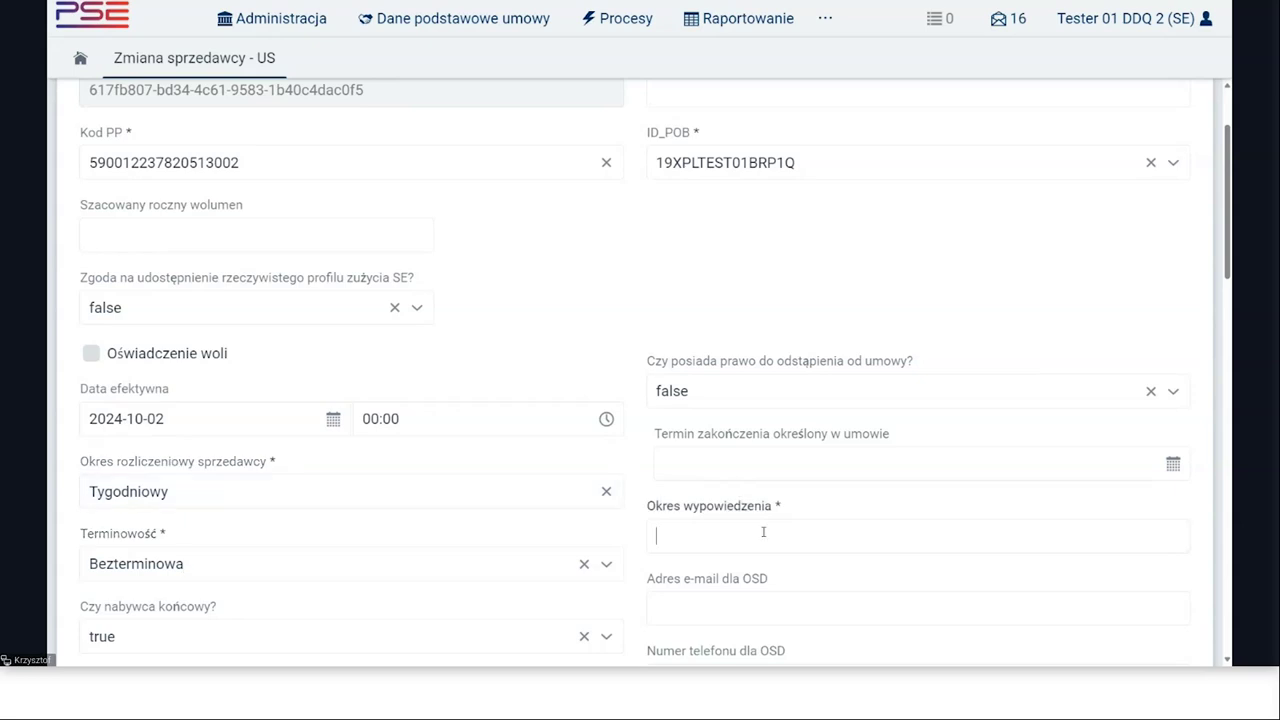
type("3 miesięczny")
left_click_drag(1224, 180, 1124, 328)
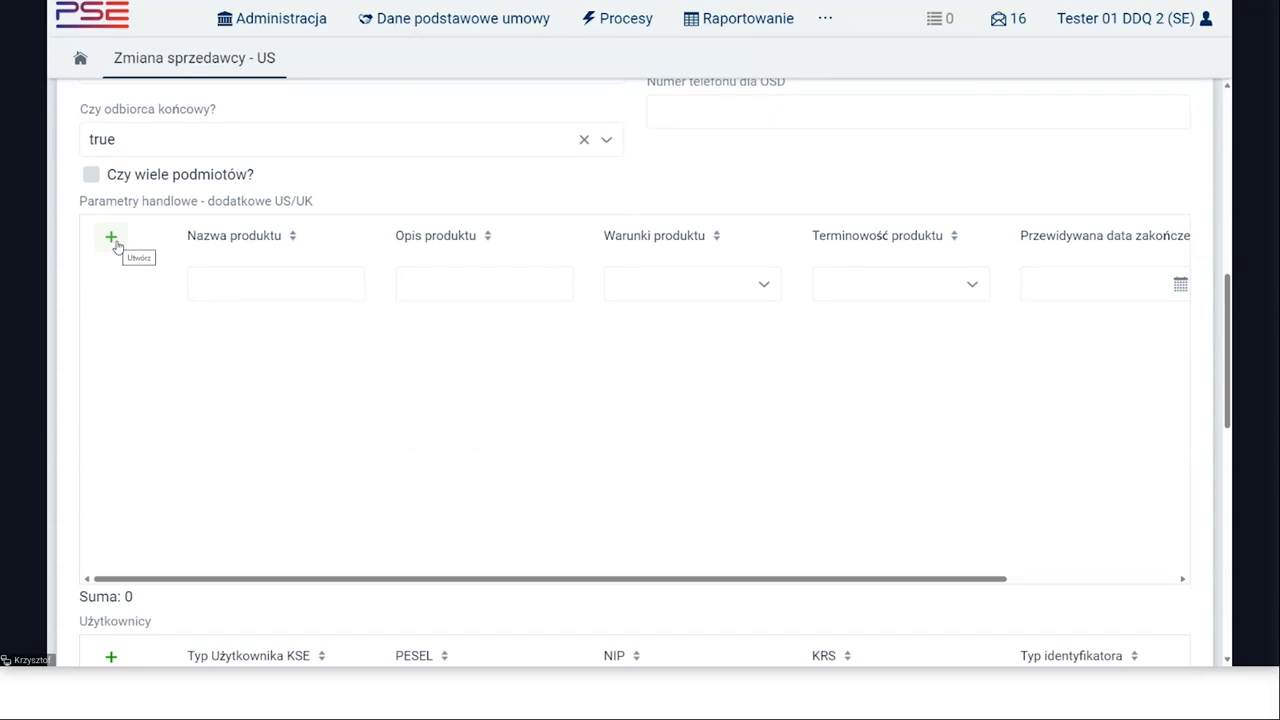
- Add trade product 'Darmowa energia' ('W weekendy energia za darmo') with Cena mieszana and Bezterminowa term
left_click(112, 238)
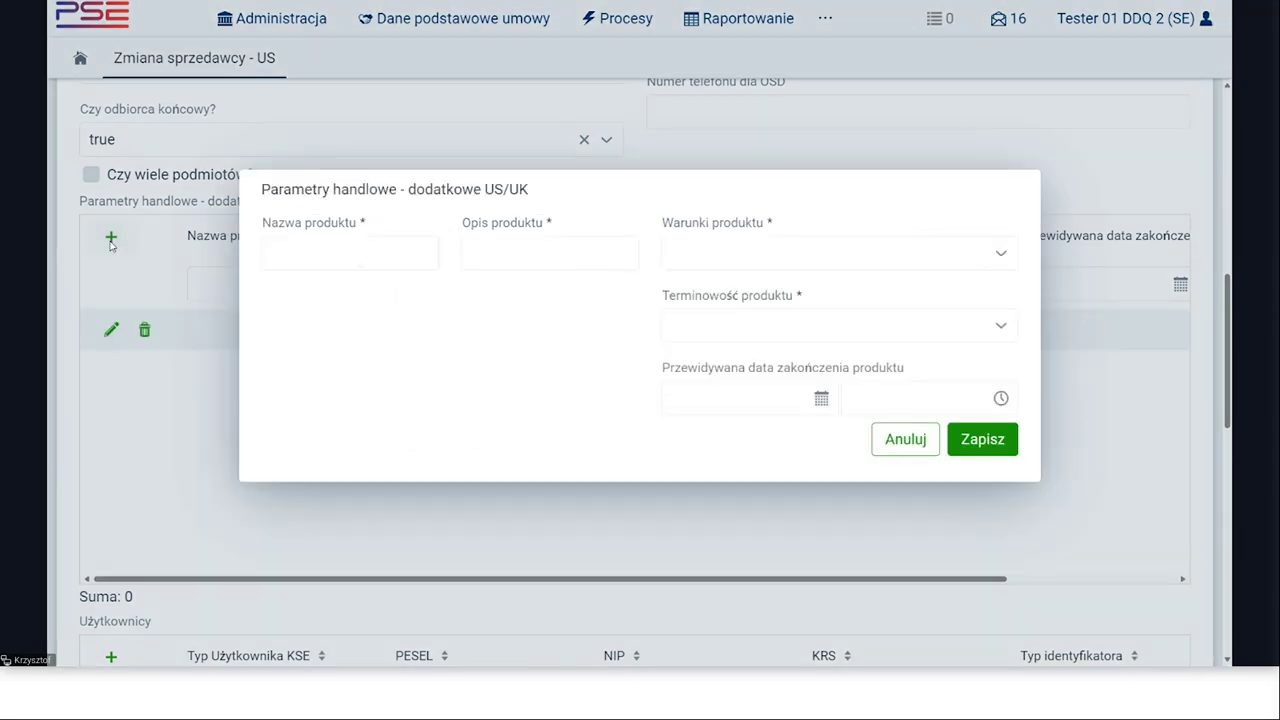
left_click(350, 252)
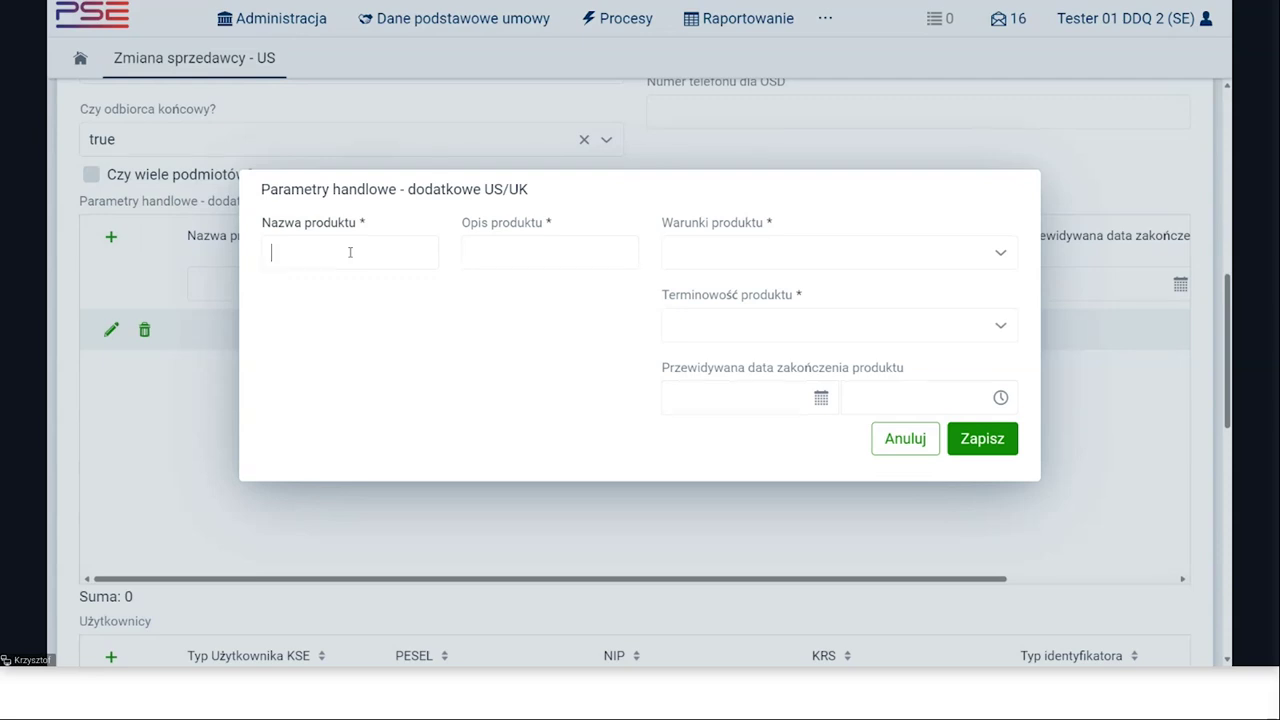
type("Darmowa energia")
left_click(549, 252)
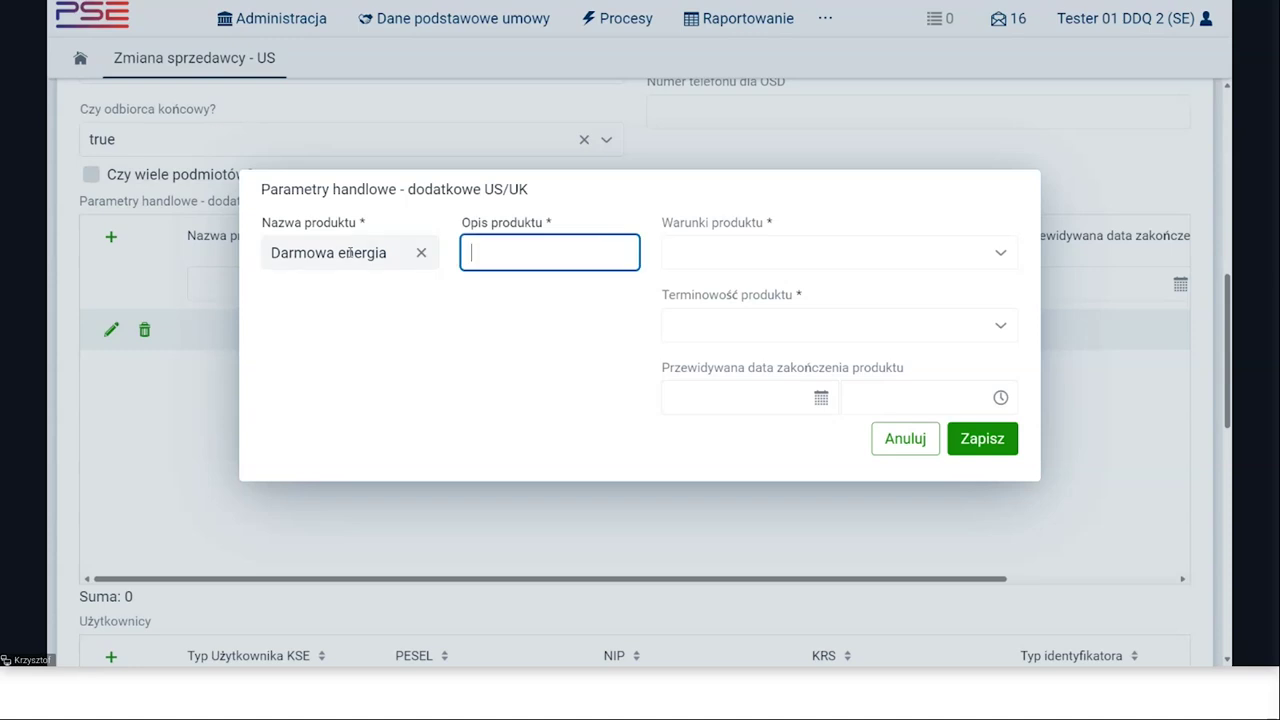
type("W weekendy ene")
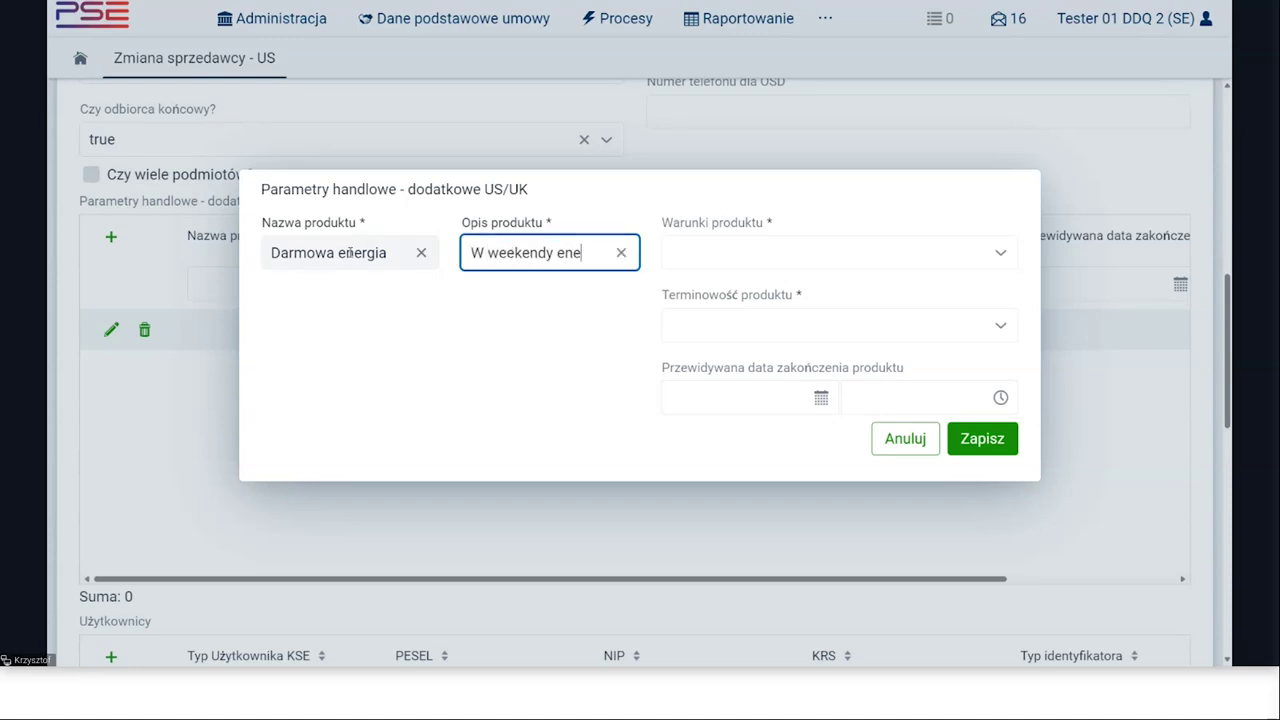
type("rgia za darmo")
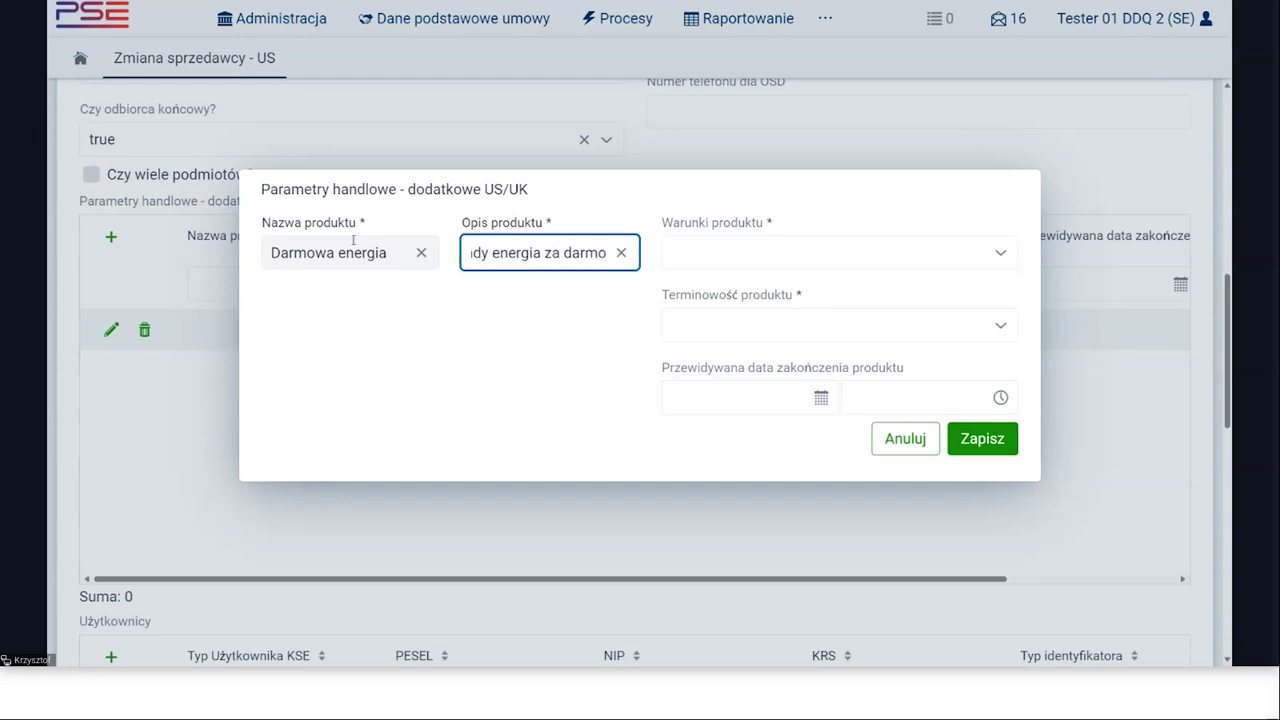
left_click(775, 244)
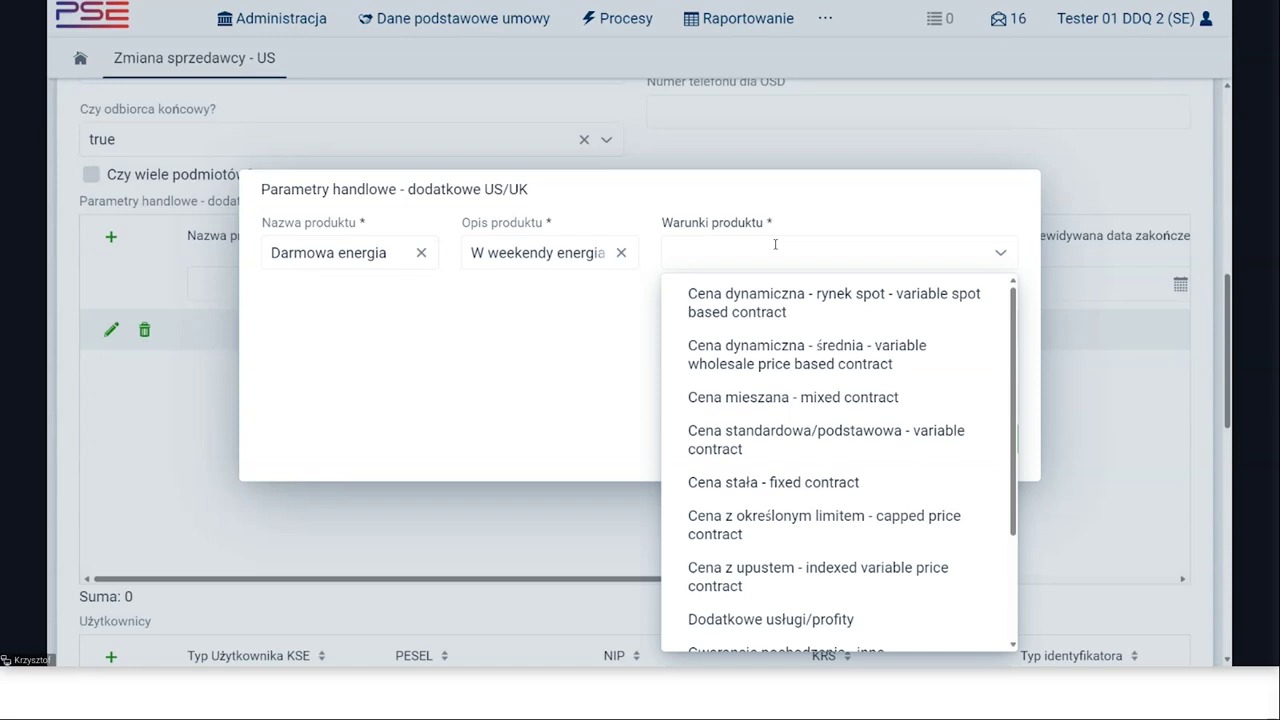
left_click(745, 397)
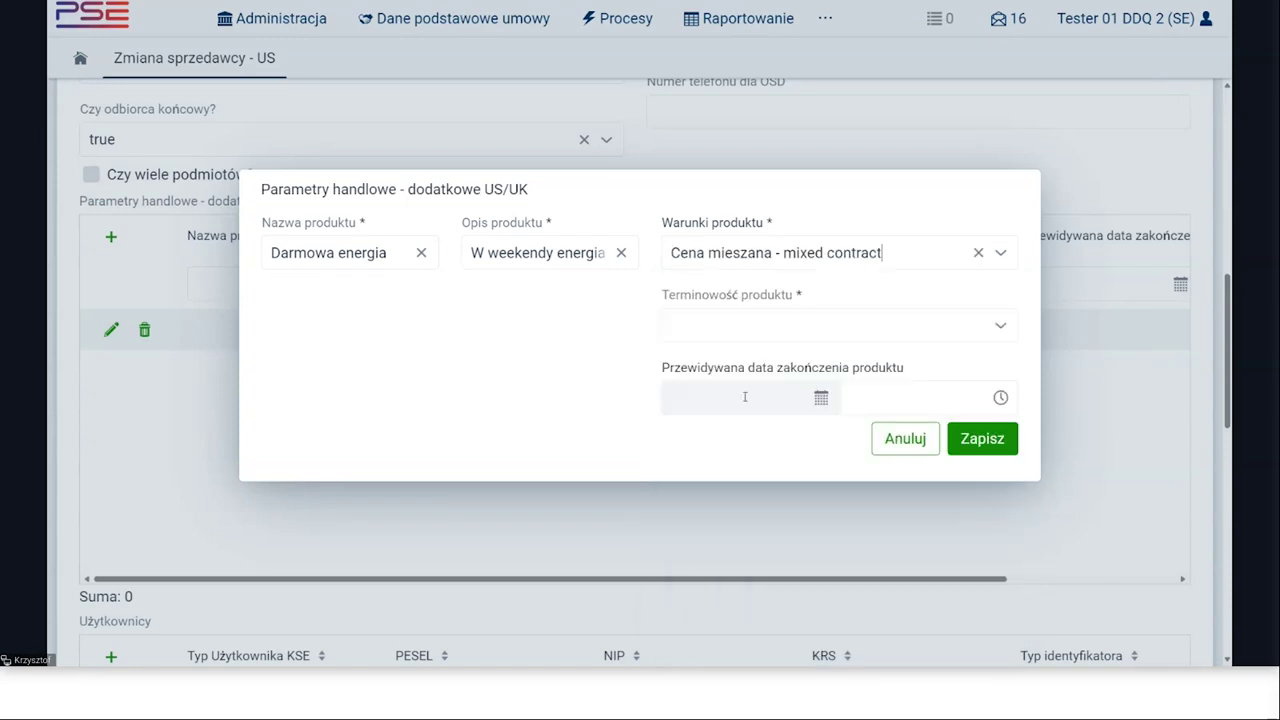
left_click(778, 317)
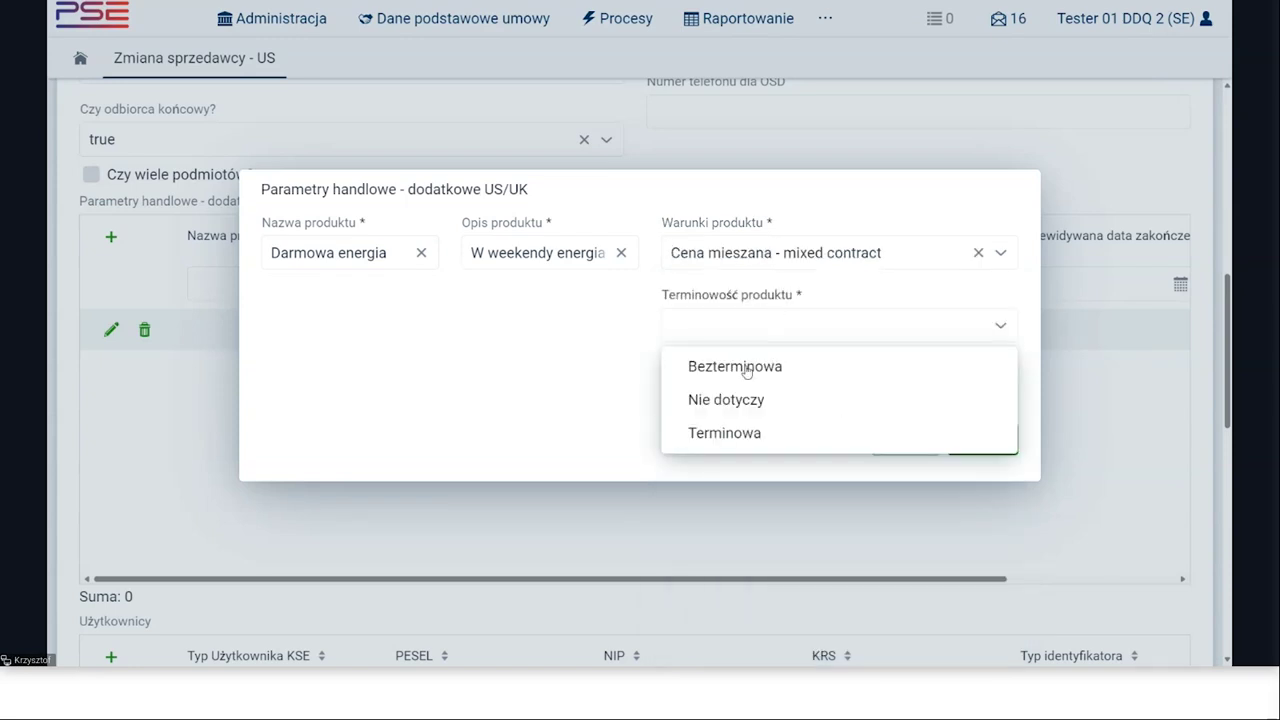
left_click(745, 368)
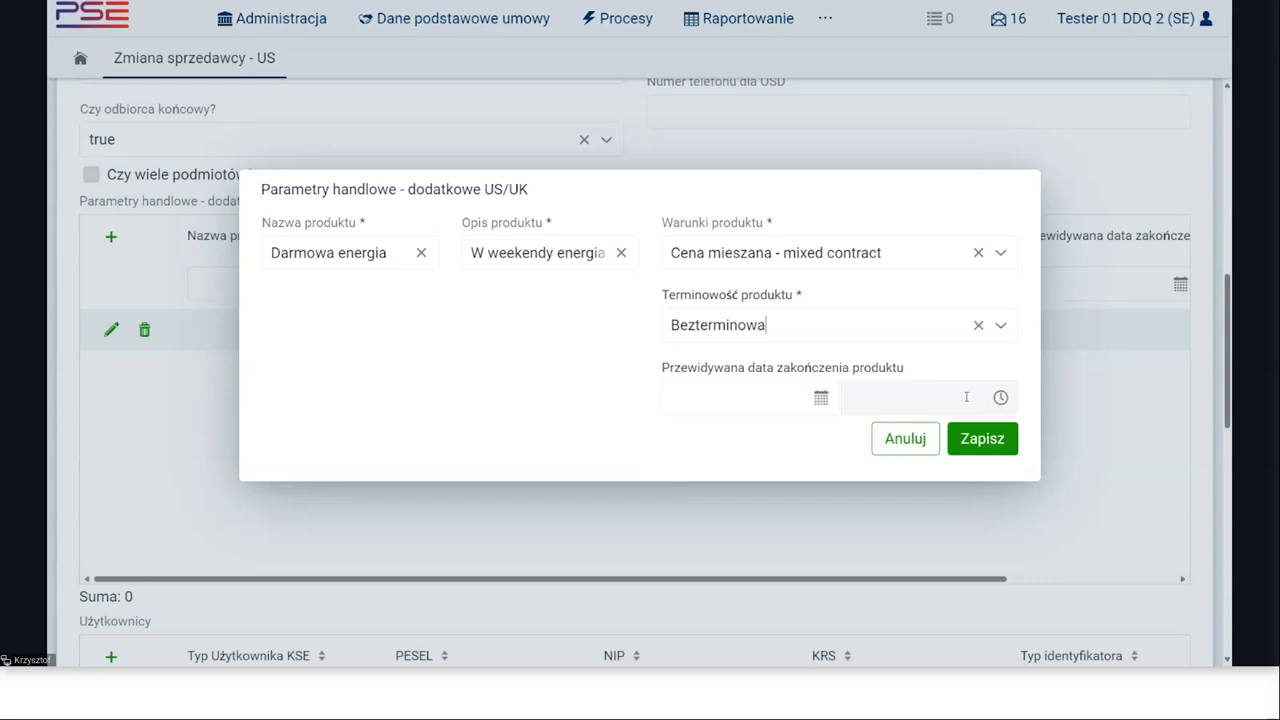
left_click(993, 450)
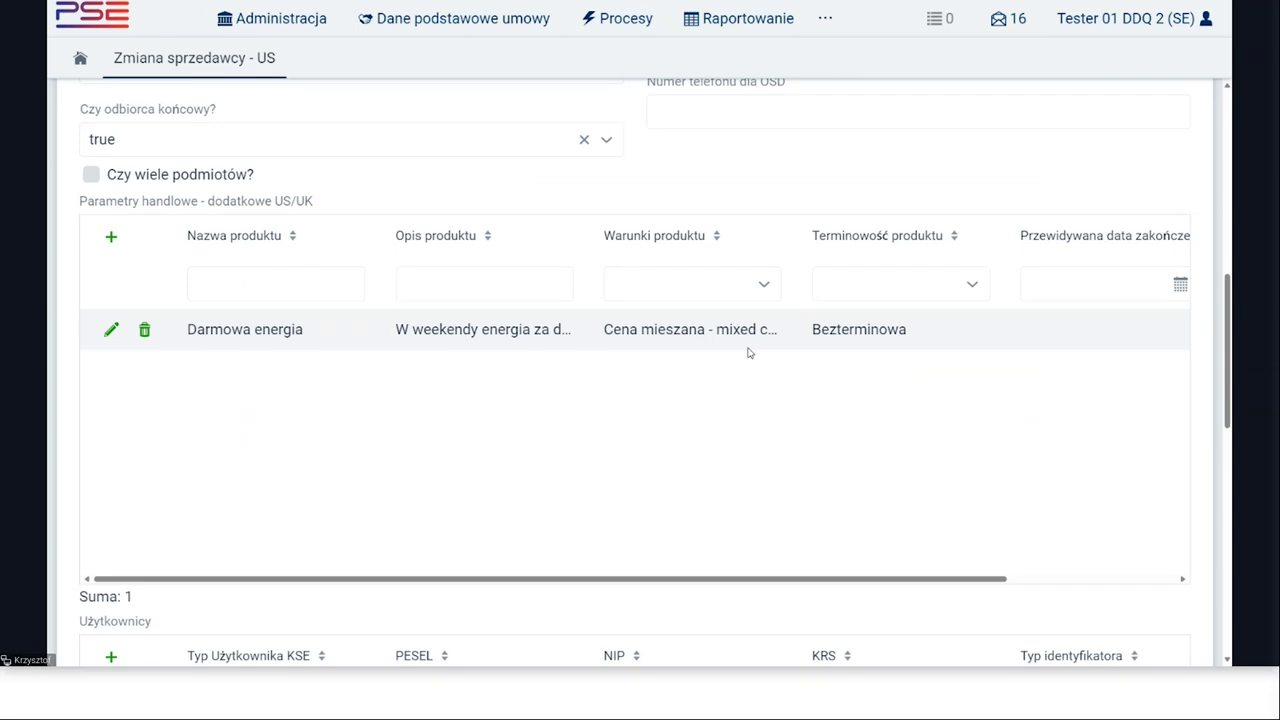
left_click_drag(1228, 300, 1228, 410)
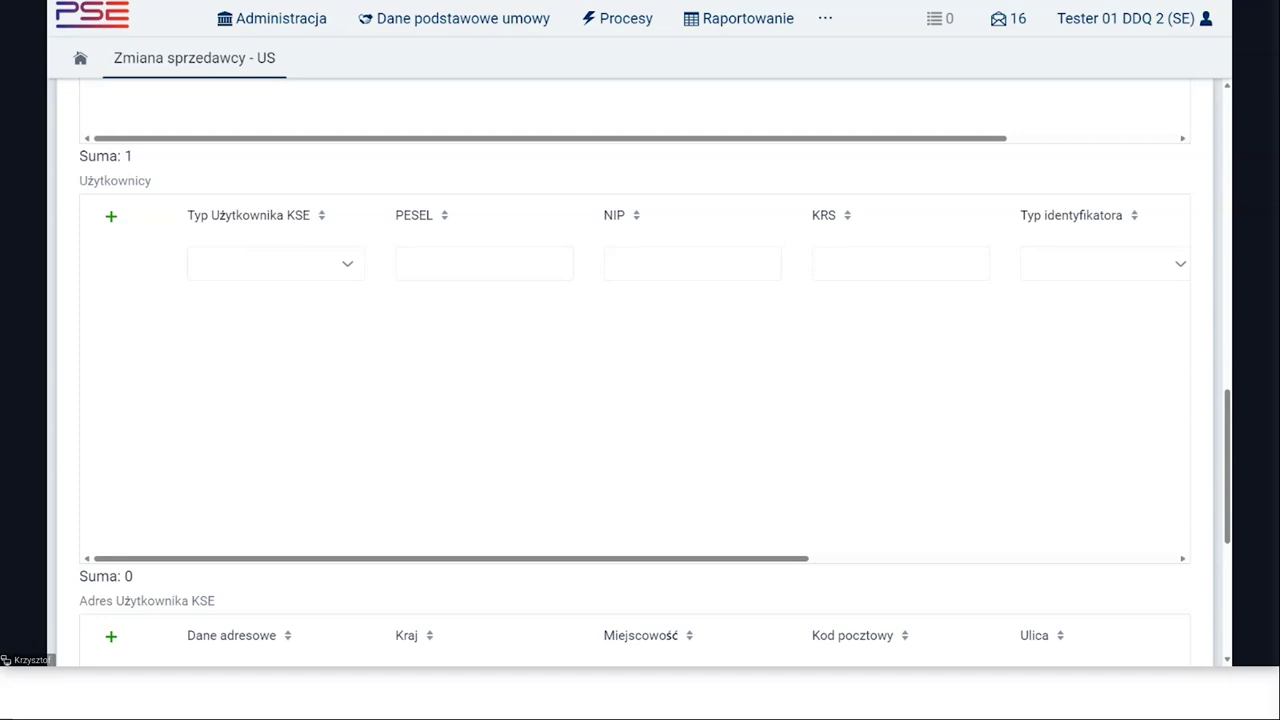
- Add a KSE user of type Osoba fizyczna nieprowadząca działalności gospodarczej, identified by the user's PESEL
left_click(113, 218)
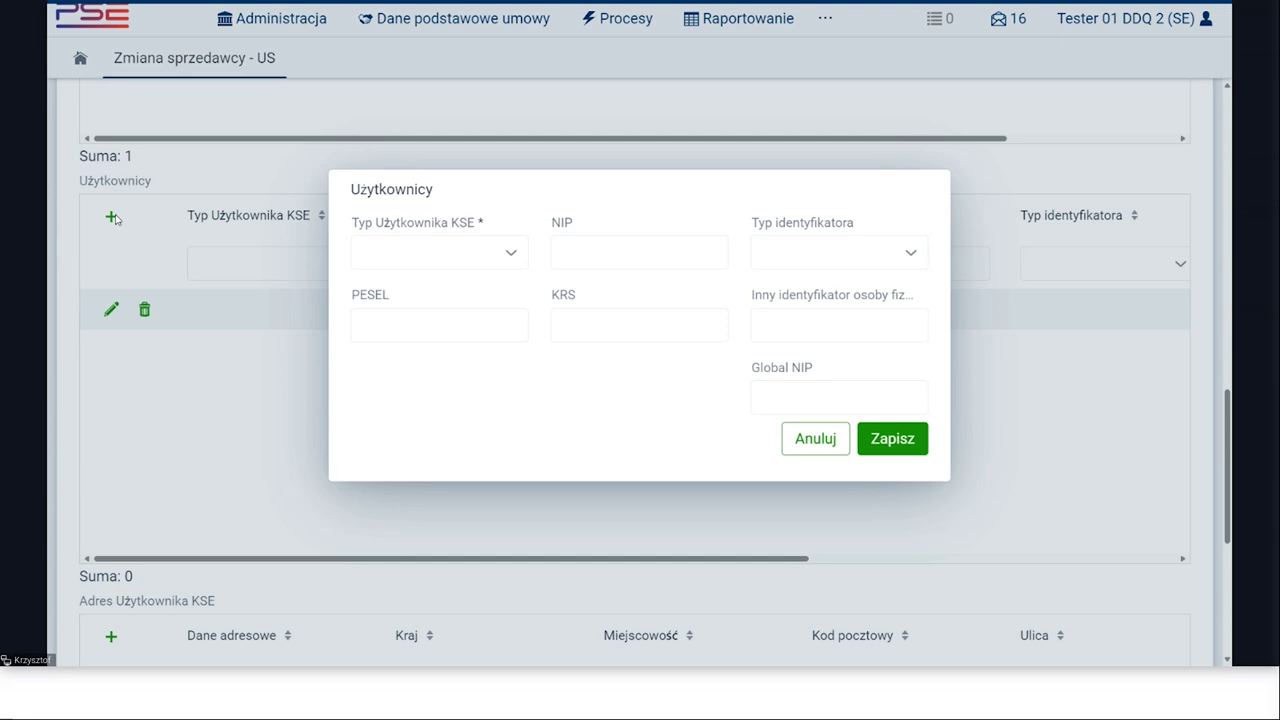
left_click(492, 250)
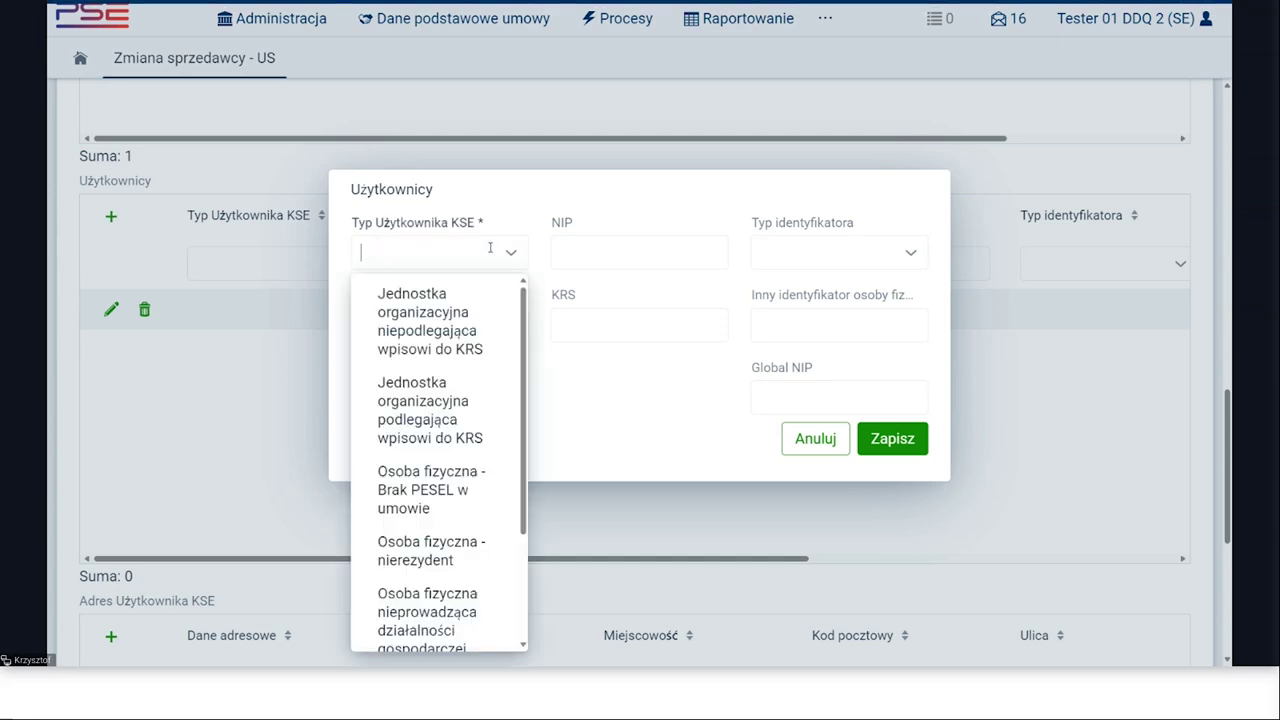
left_click_drag(523, 320, 518, 433)
left_click(410, 460)
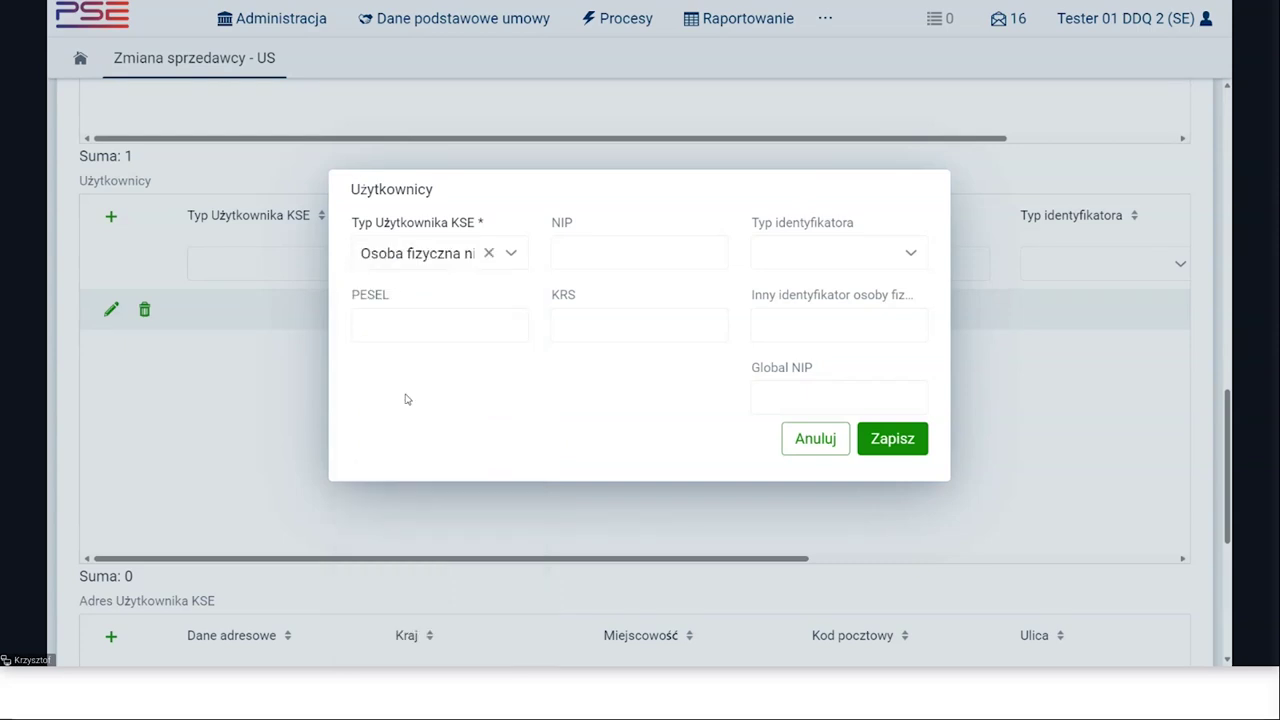
left_click(408, 327)
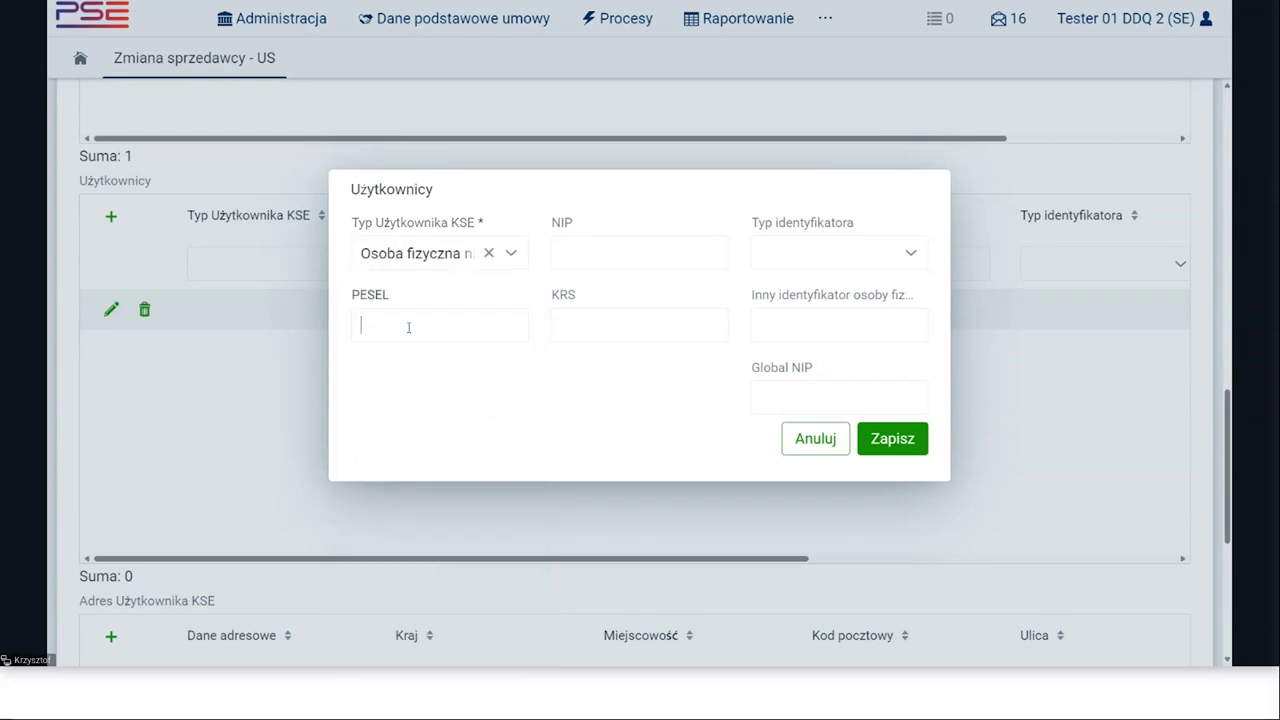
key("ctrl+v")
left_click(895, 441)
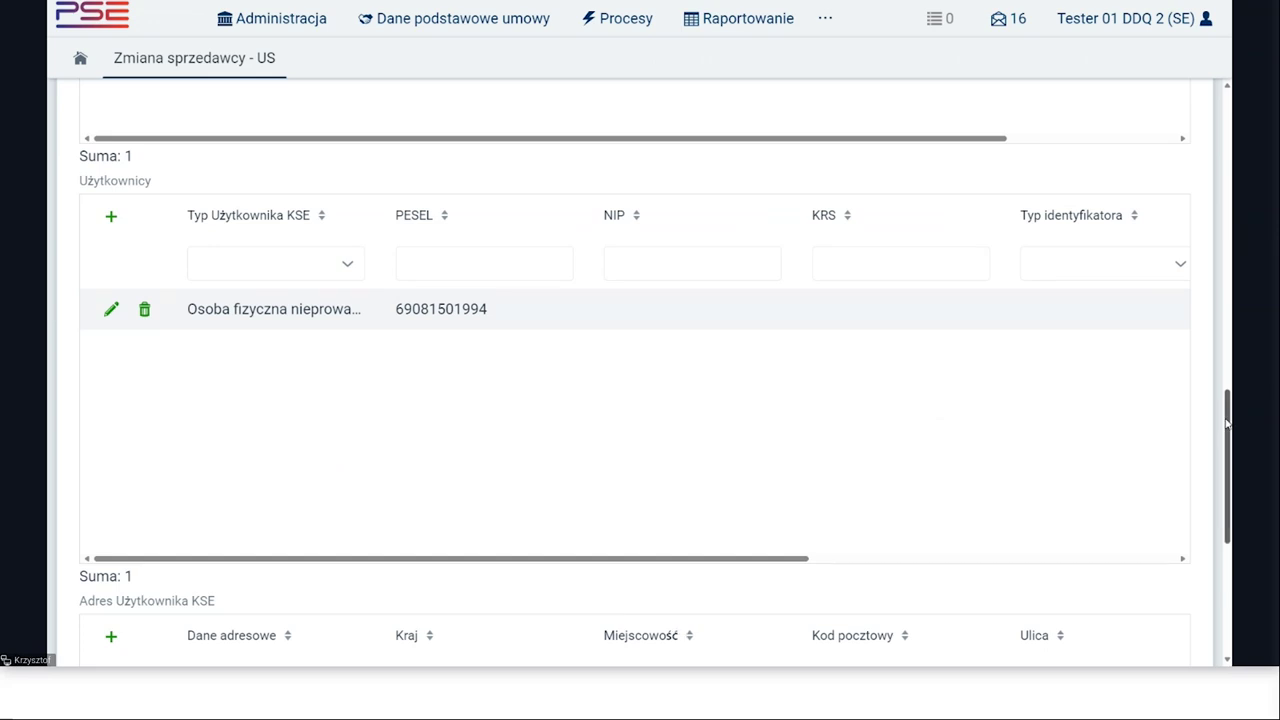
scroll(1227, 424, "down", 1)
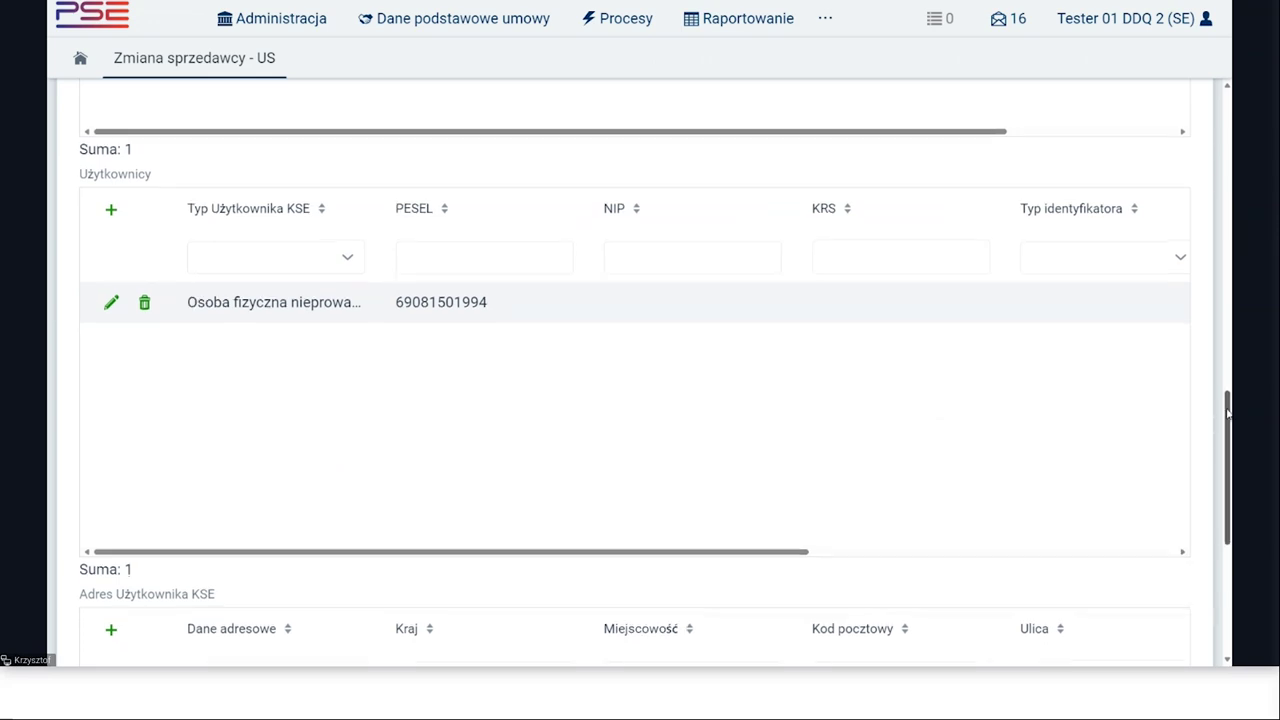
scroll(1227, 450, "down", 1)
left_click_drag(1227, 448, 1210, 555)
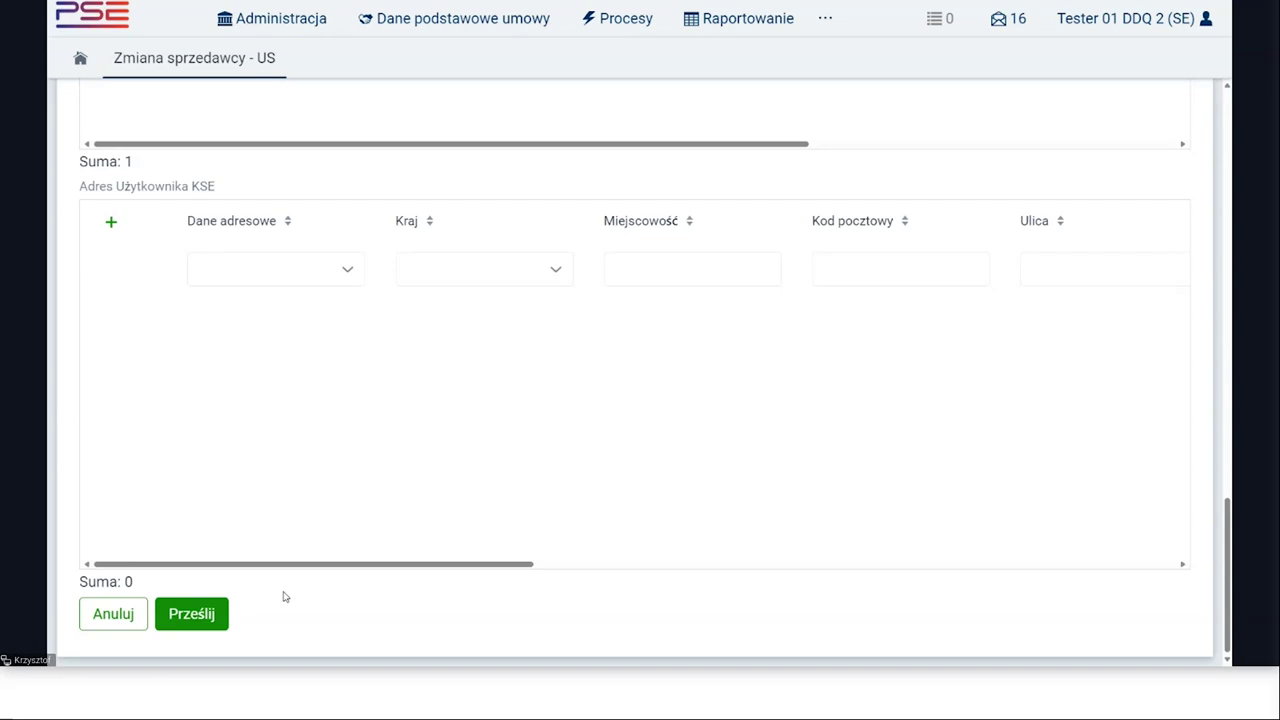
- Submit the seller-change request and expand the measuring point's serving-entities and contracts sections
left_click(205, 614)
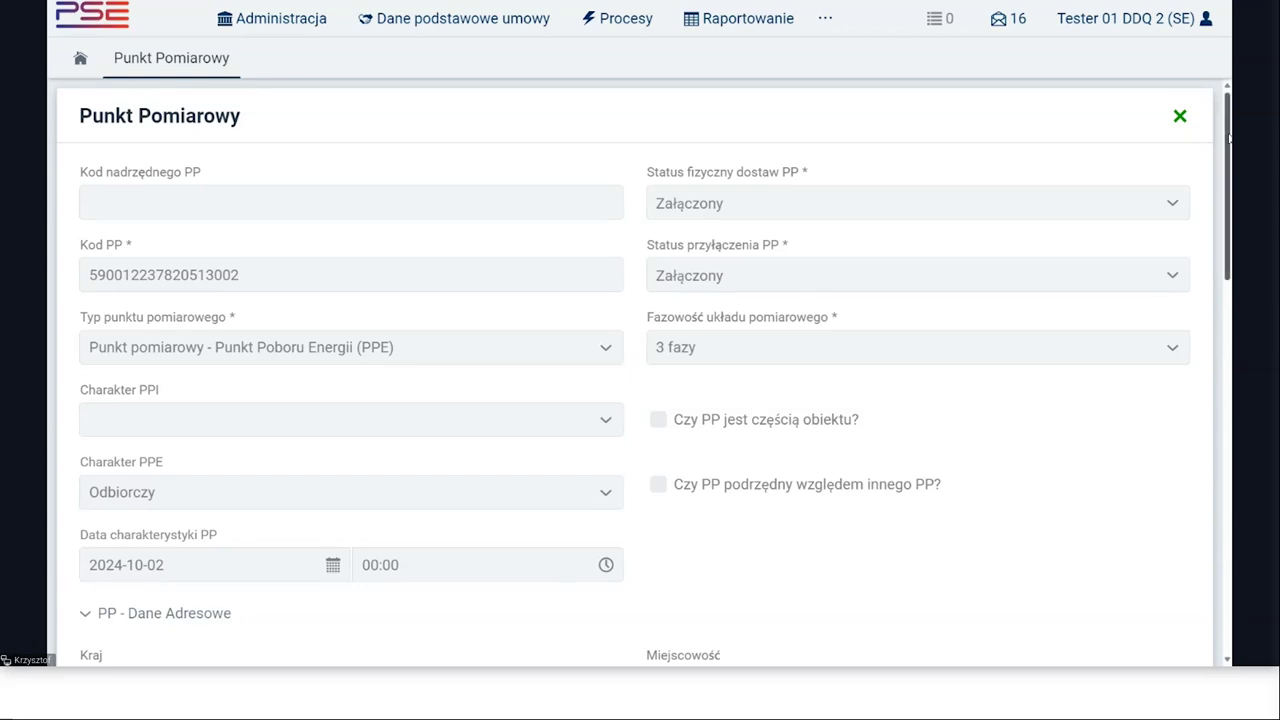
scroll(504, 466, "down", 1)
left_click(181, 522)
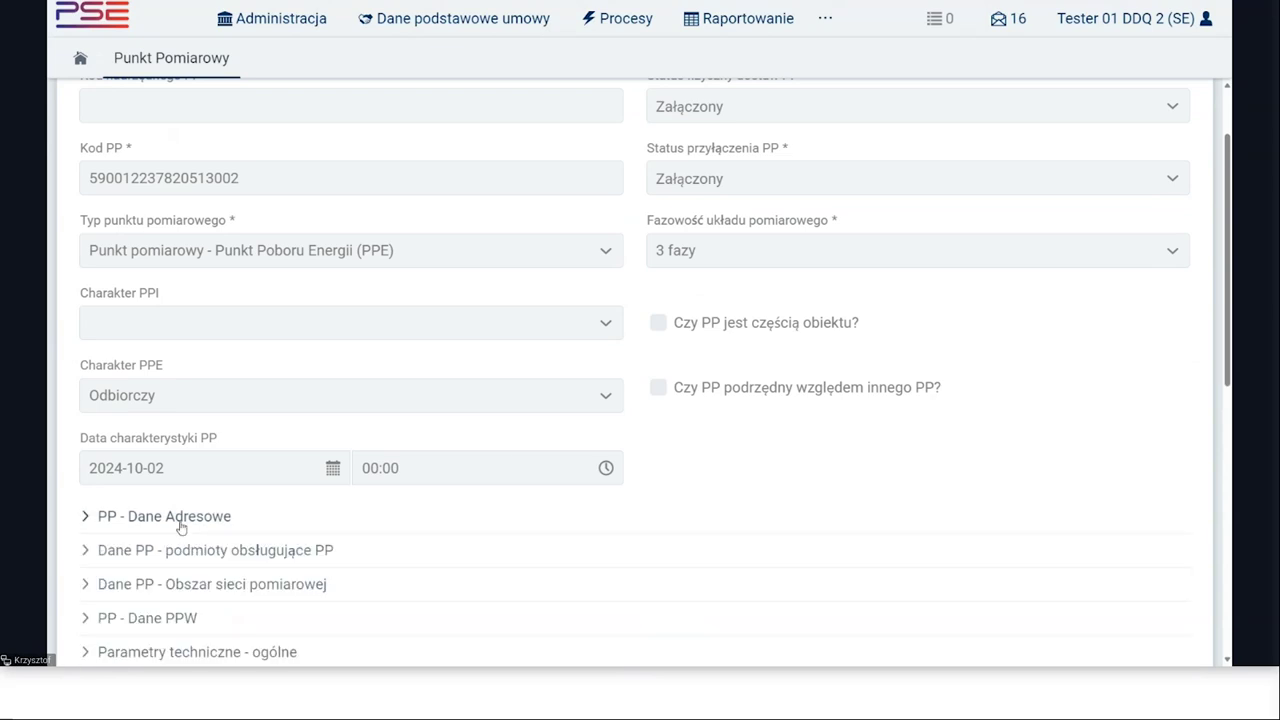
left_click(262, 550)
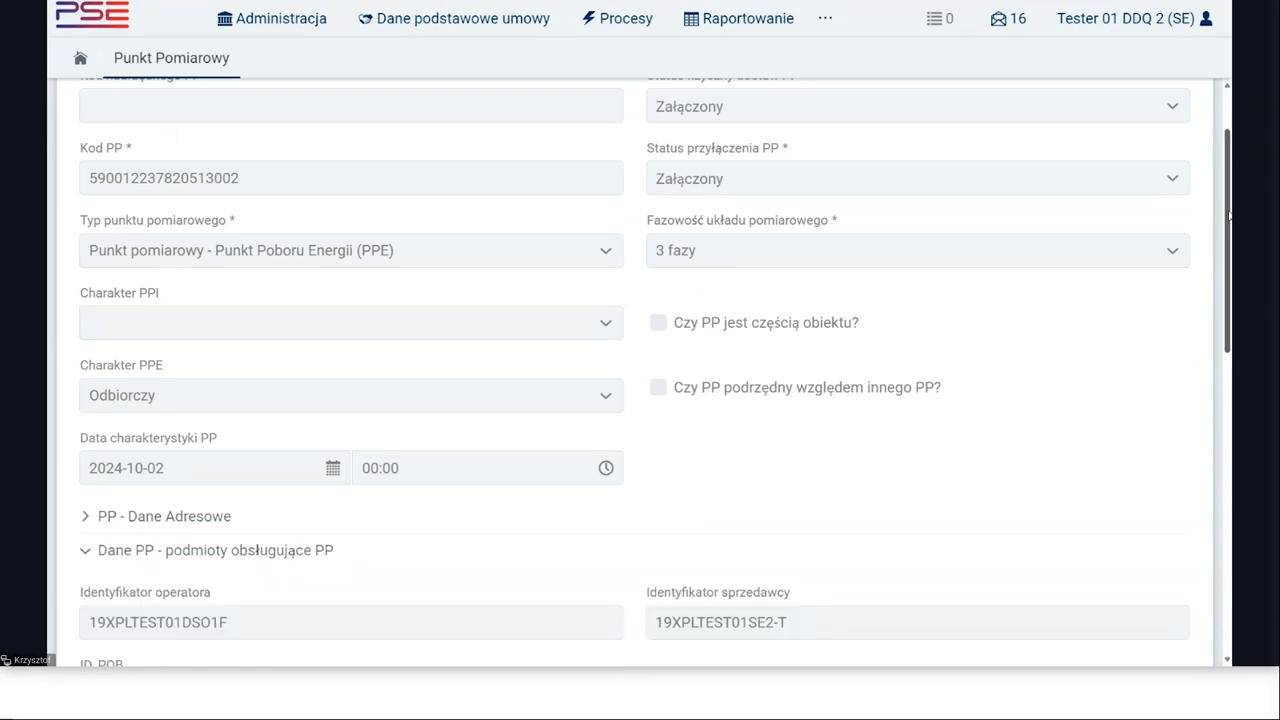
scroll(680, 508, "down", 3)
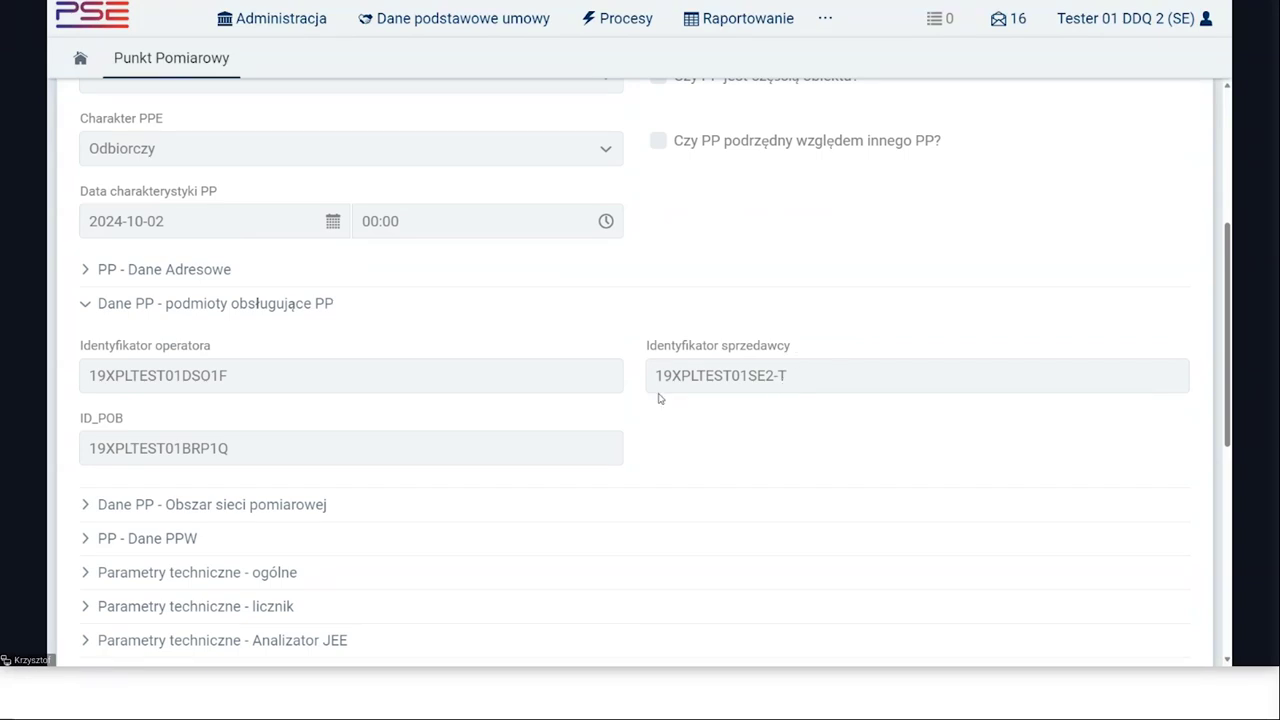
left_click_drag(1227, 244, 1218, 413)
- Expand the Umowy - UP/UD/US/UK section and scroll through its contracts table
left_click(211, 545)
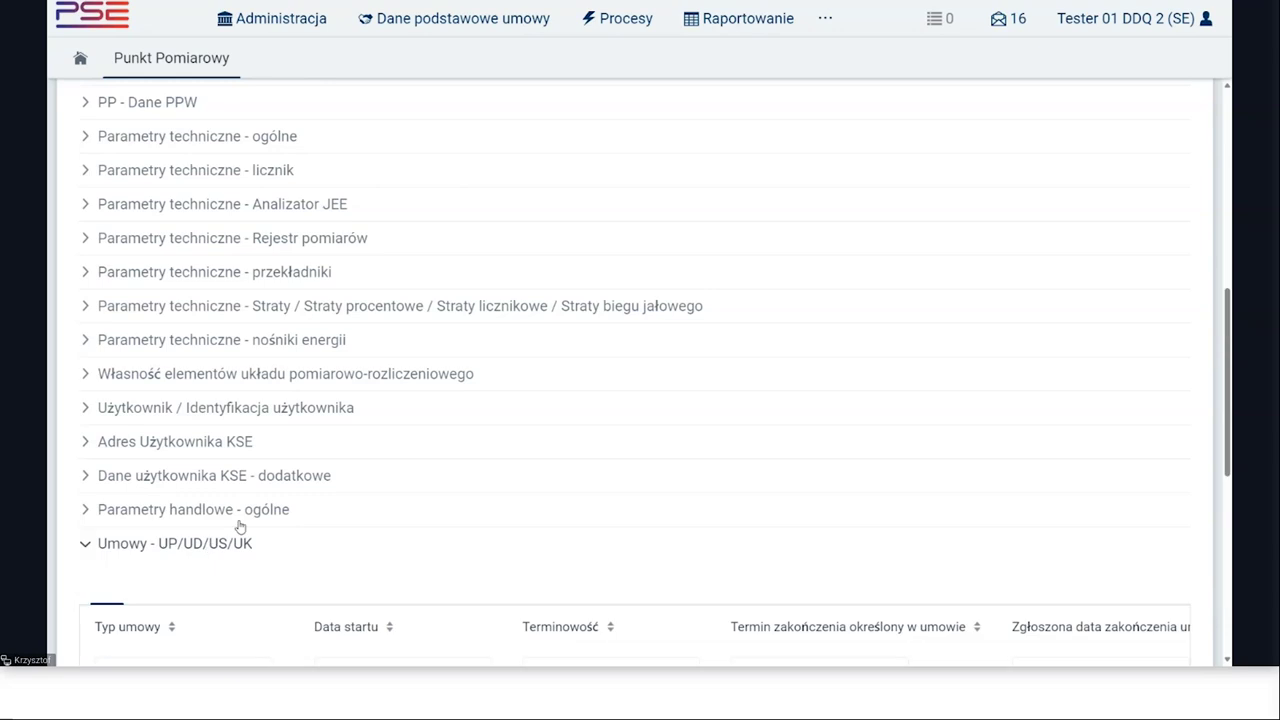
left_click_drag(1225, 330, 1225, 435)
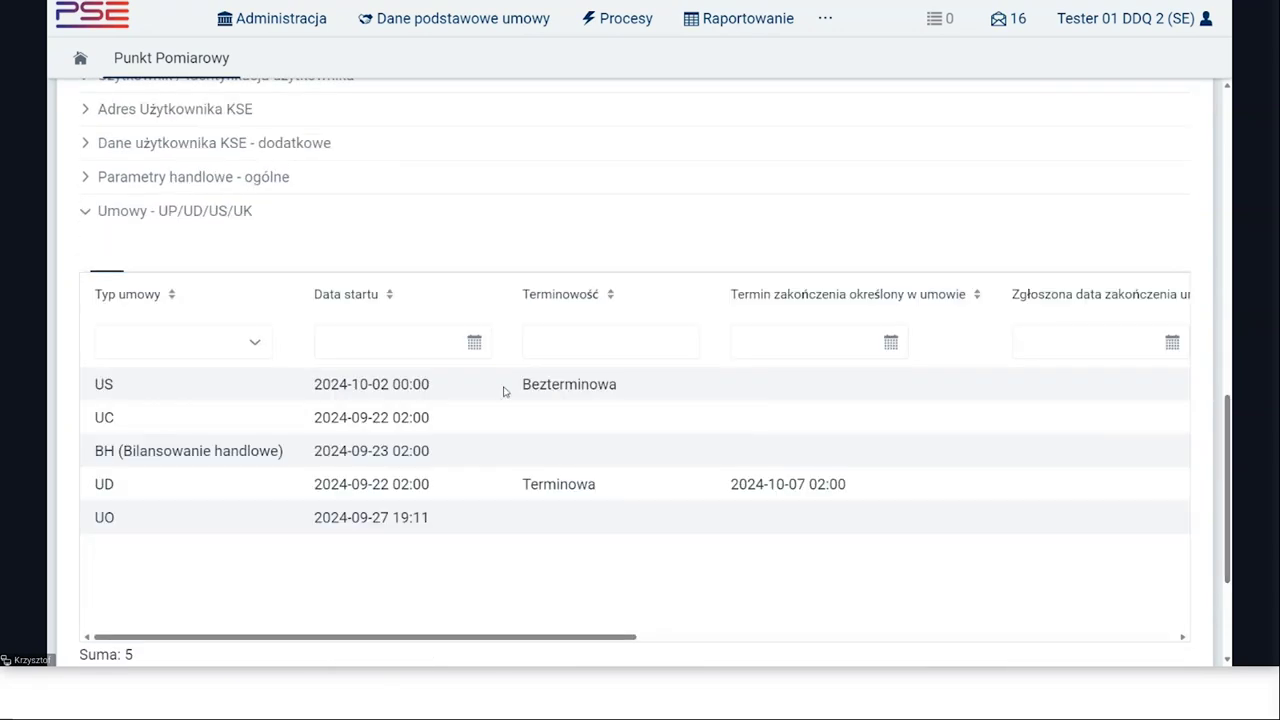
left_click_drag(525, 637, 968, 637)
left_click_drag(968, 640, 481, 630)
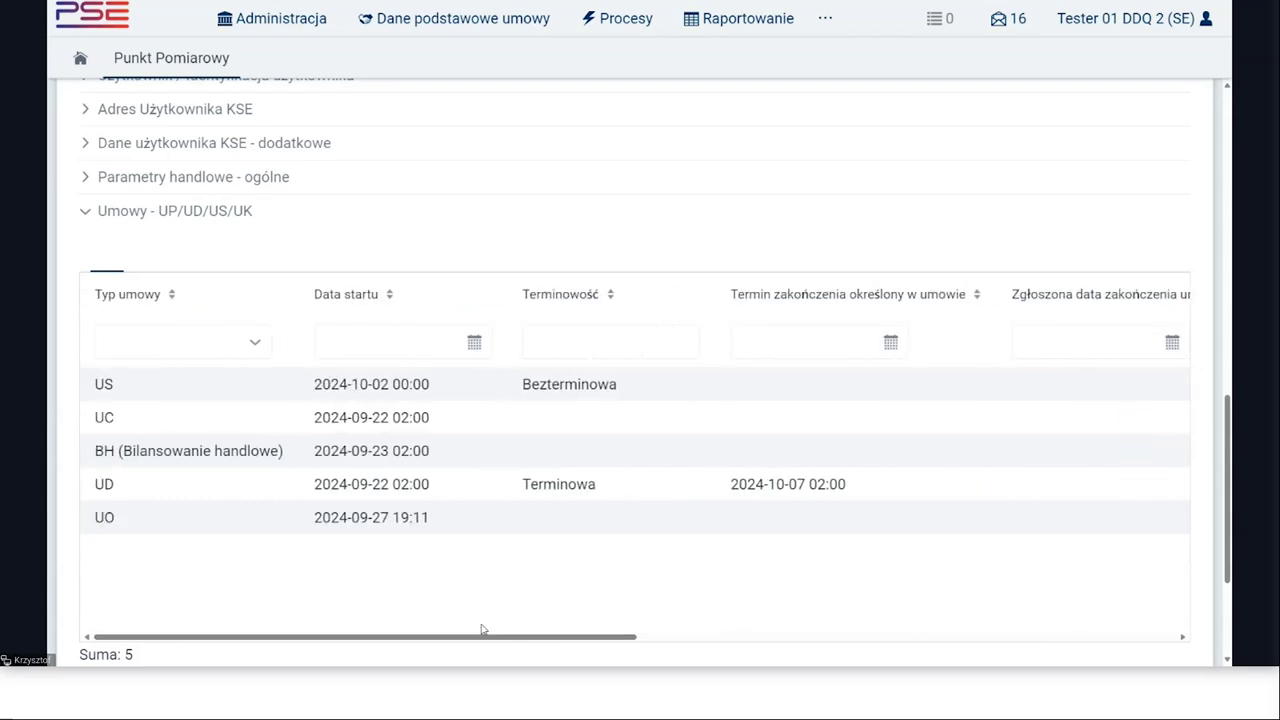
left_click_drag(1229, 474, 1227, 389)
- Expand and collapse the Identyfikacja użytkownika section, then return to the record's top
left_click(259, 330)
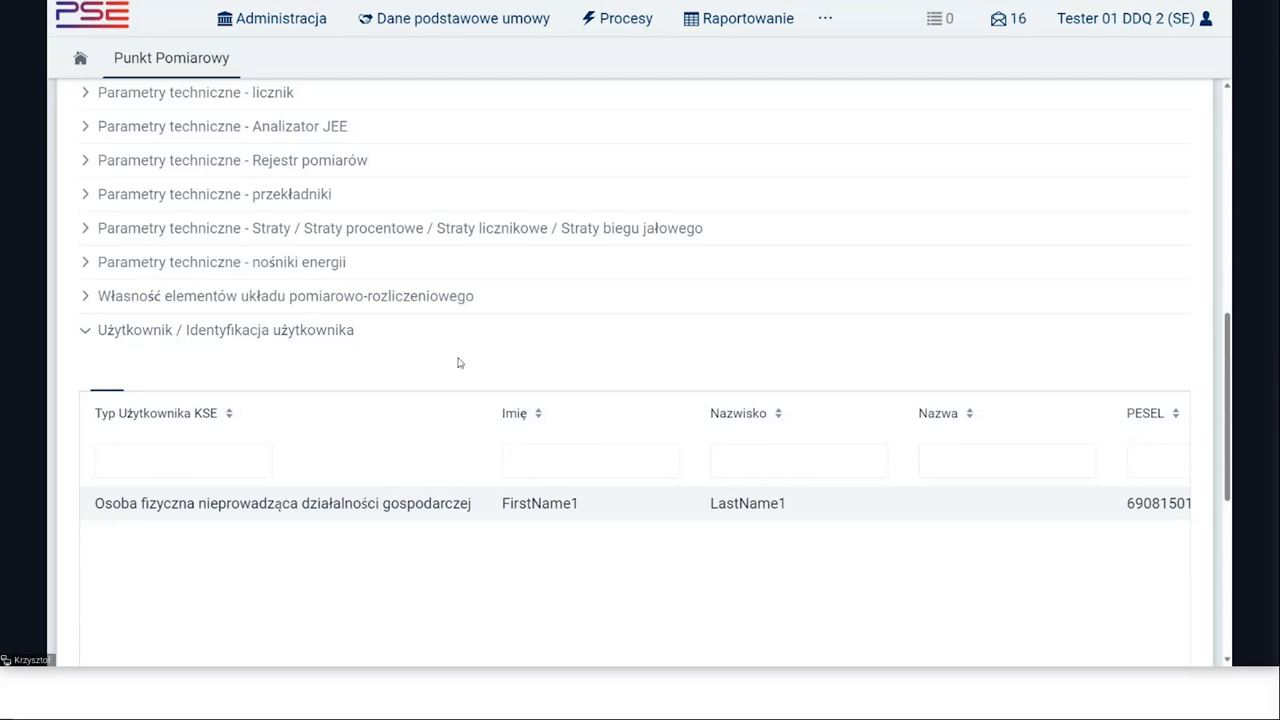
scroll(466, 592, "down", 1)
mouse_move(462, 634)
left_mouse_down()
mouse_move(641, 633)
mouse_move(470, 633)
left_mouse_up()
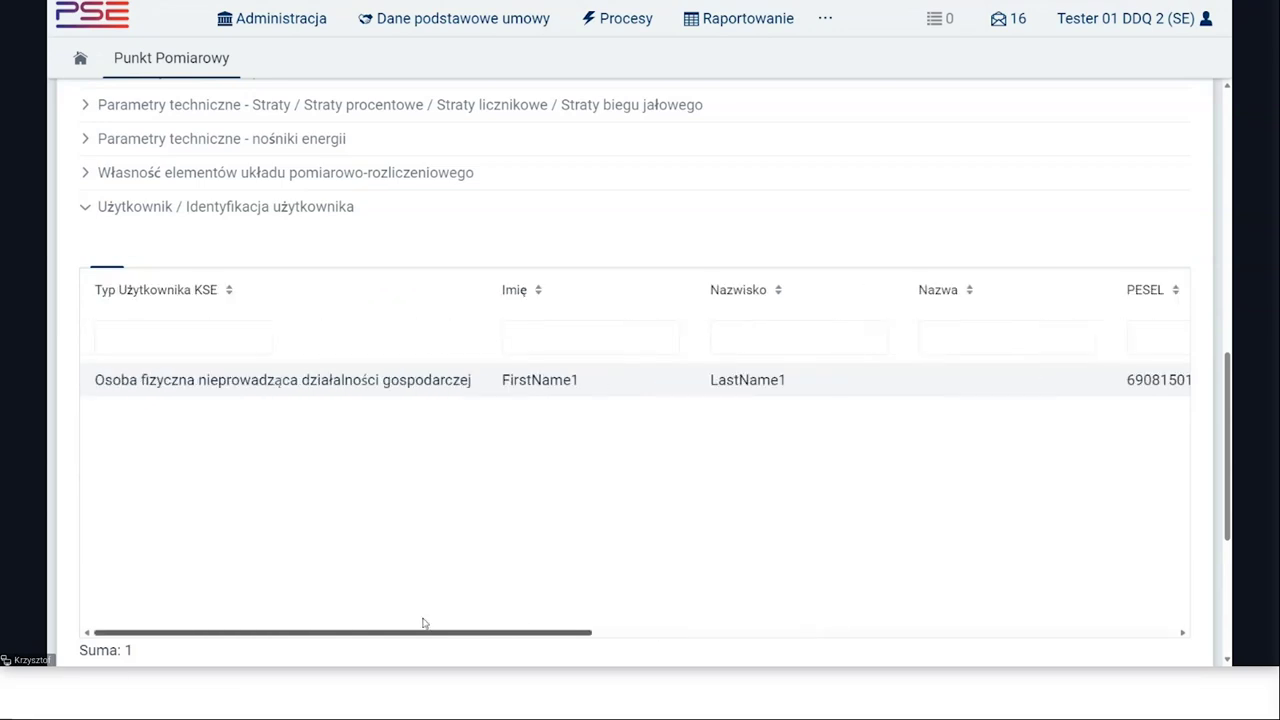
left_click(237, 214)
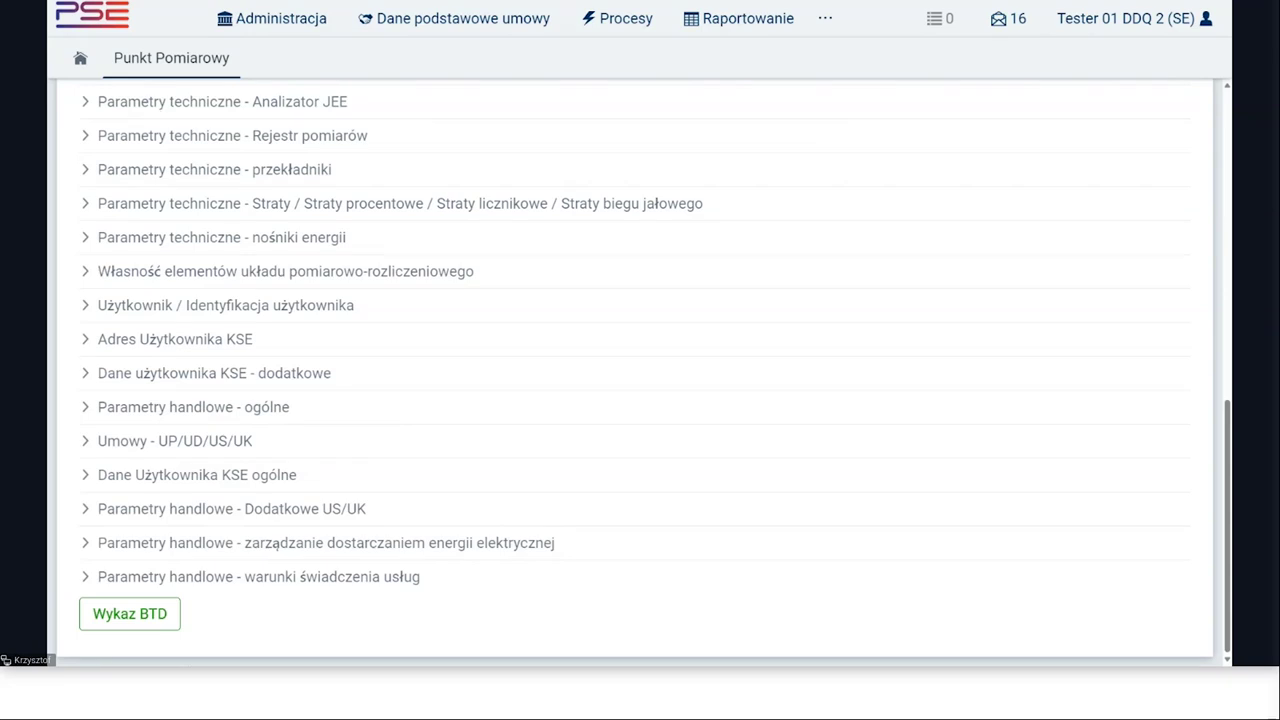
left_click_drag(1228, 428, 1228, 111)
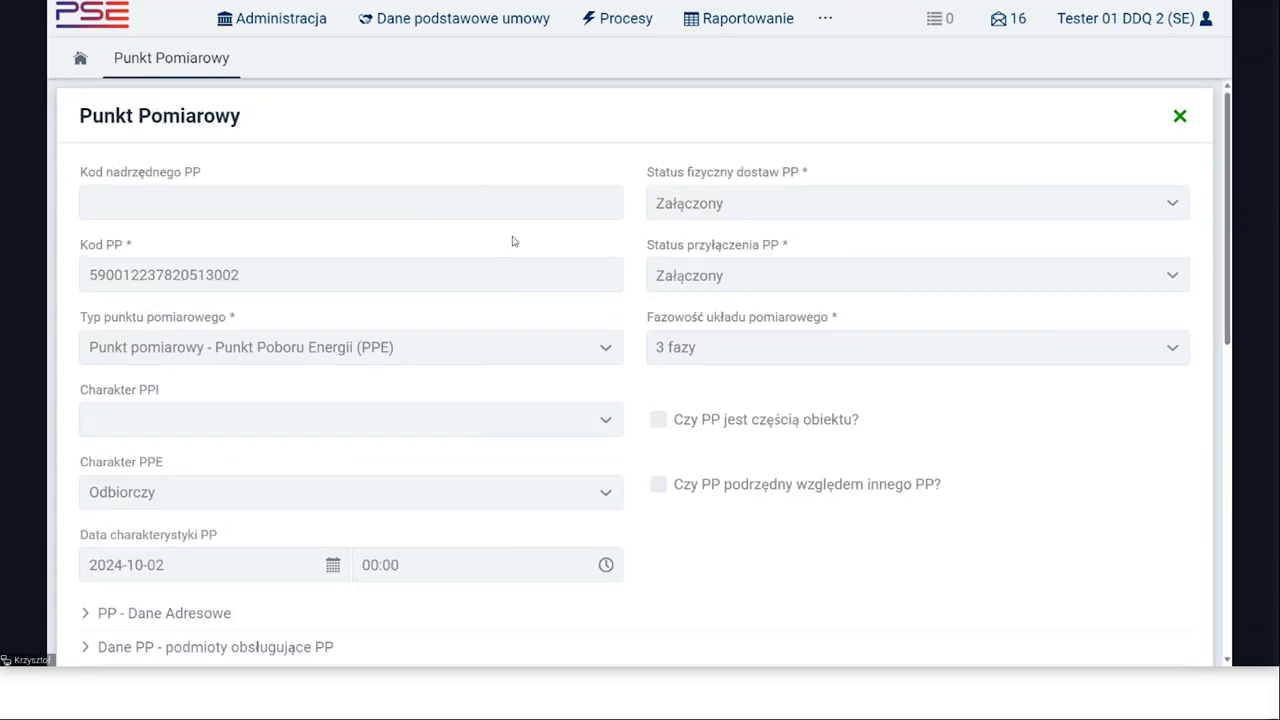
- Switch the organisation user to the seller Tester 01 DDQ 1
double_click(186, 276)
key("ctrl+c")
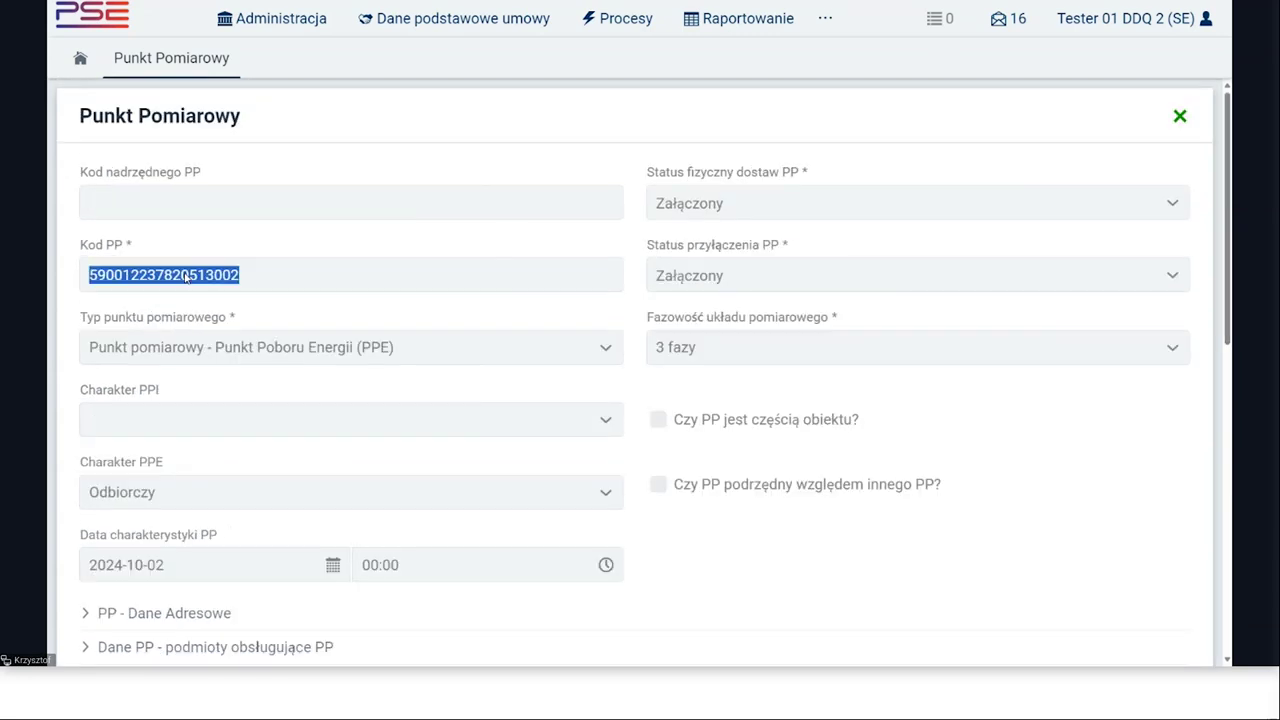
left_click(186, 276)
left_click(1126, 18)
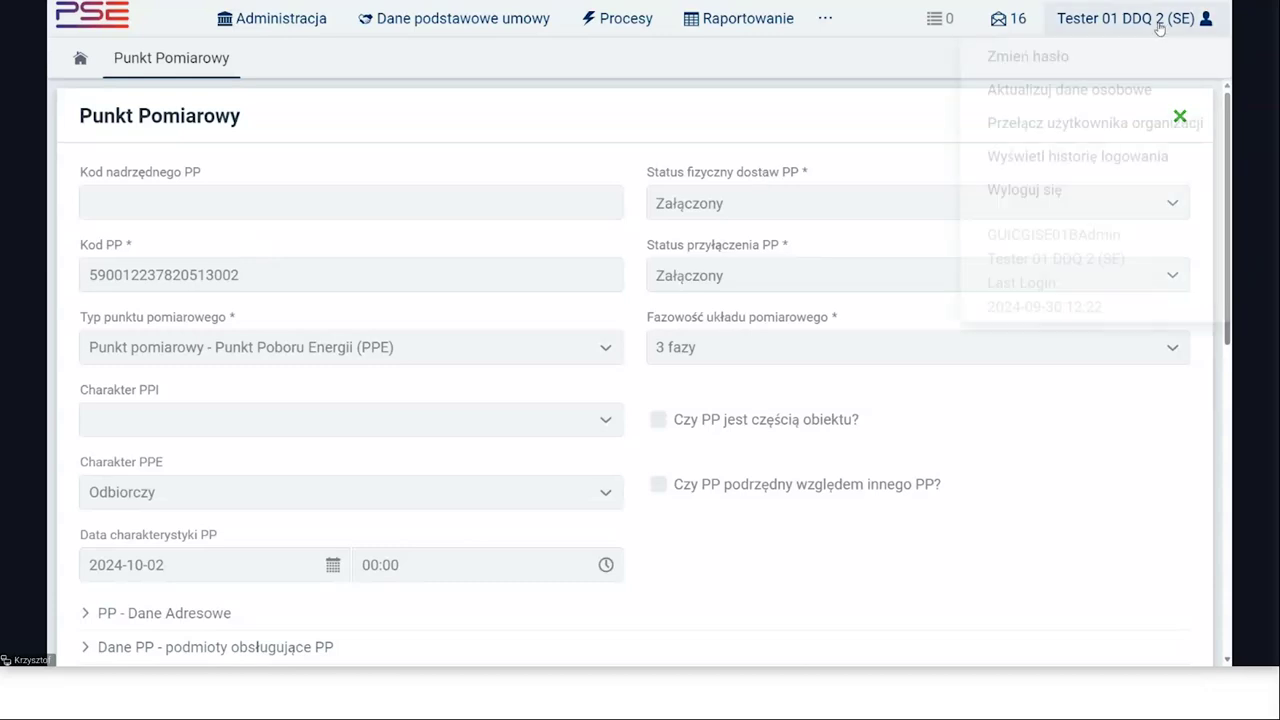
left_click(1106, 125)
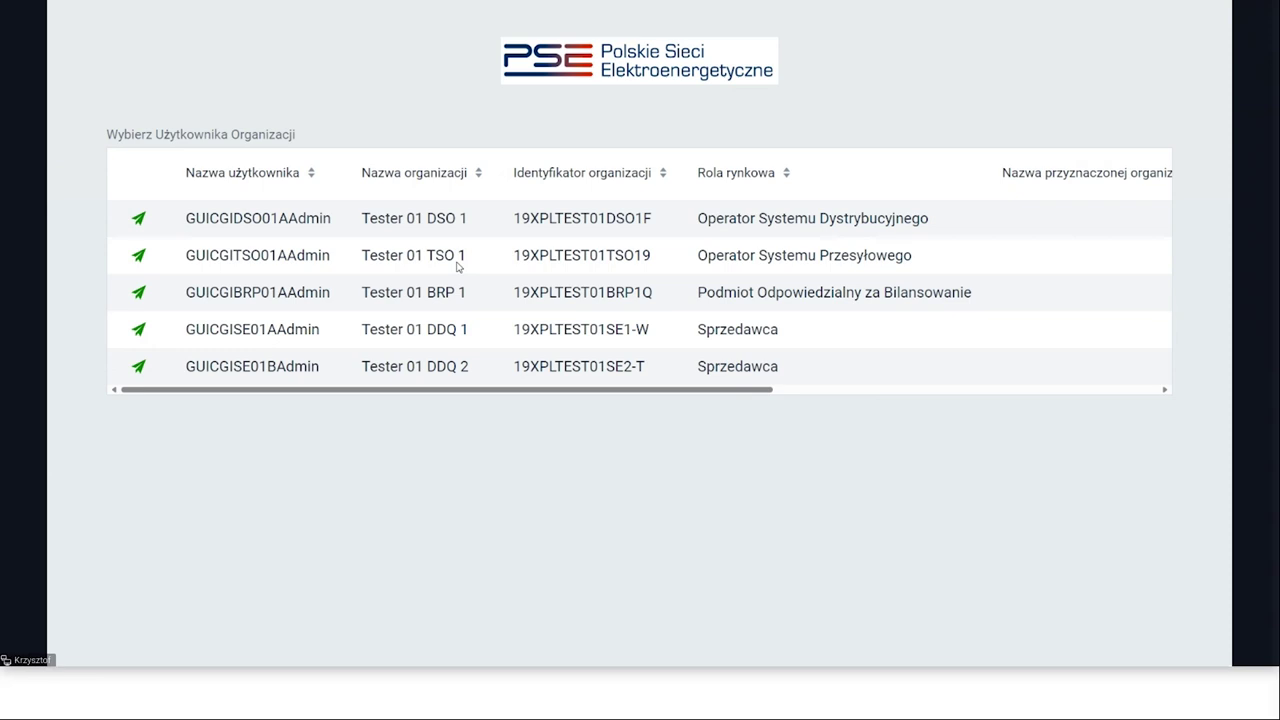
left_click(137, 335)
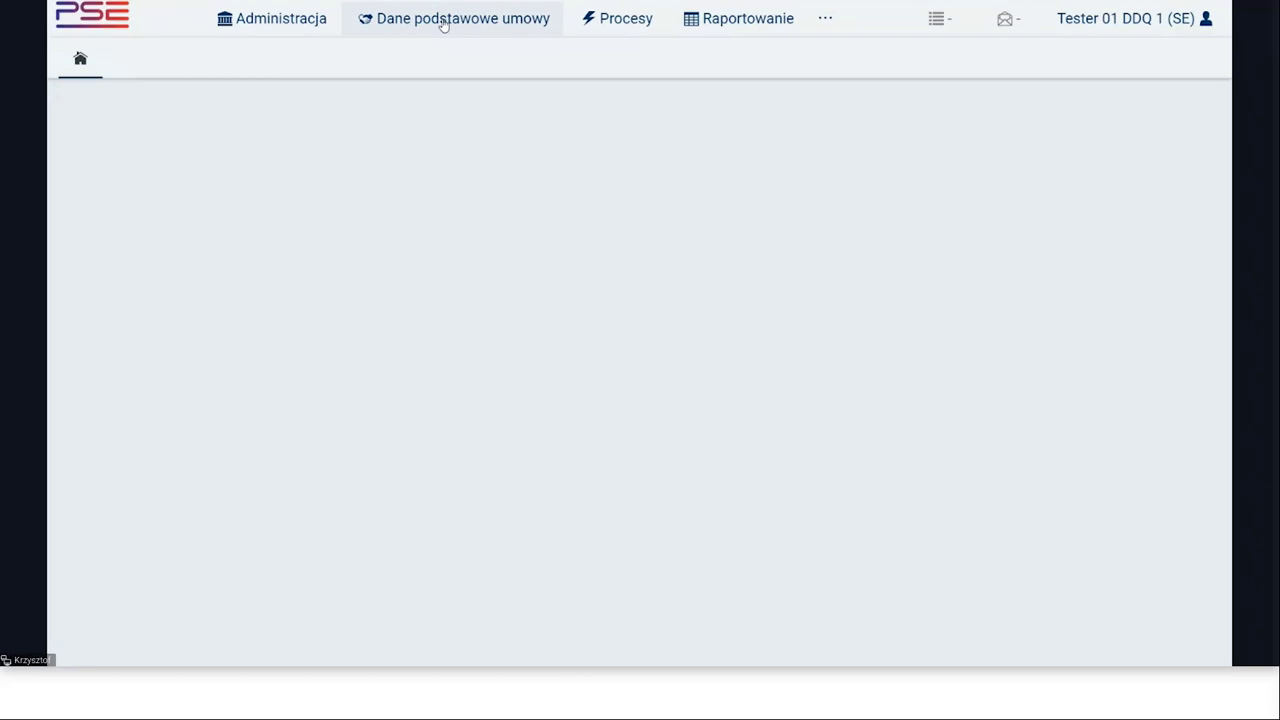
left_click(443, 24)
mouse_move(430, 60)
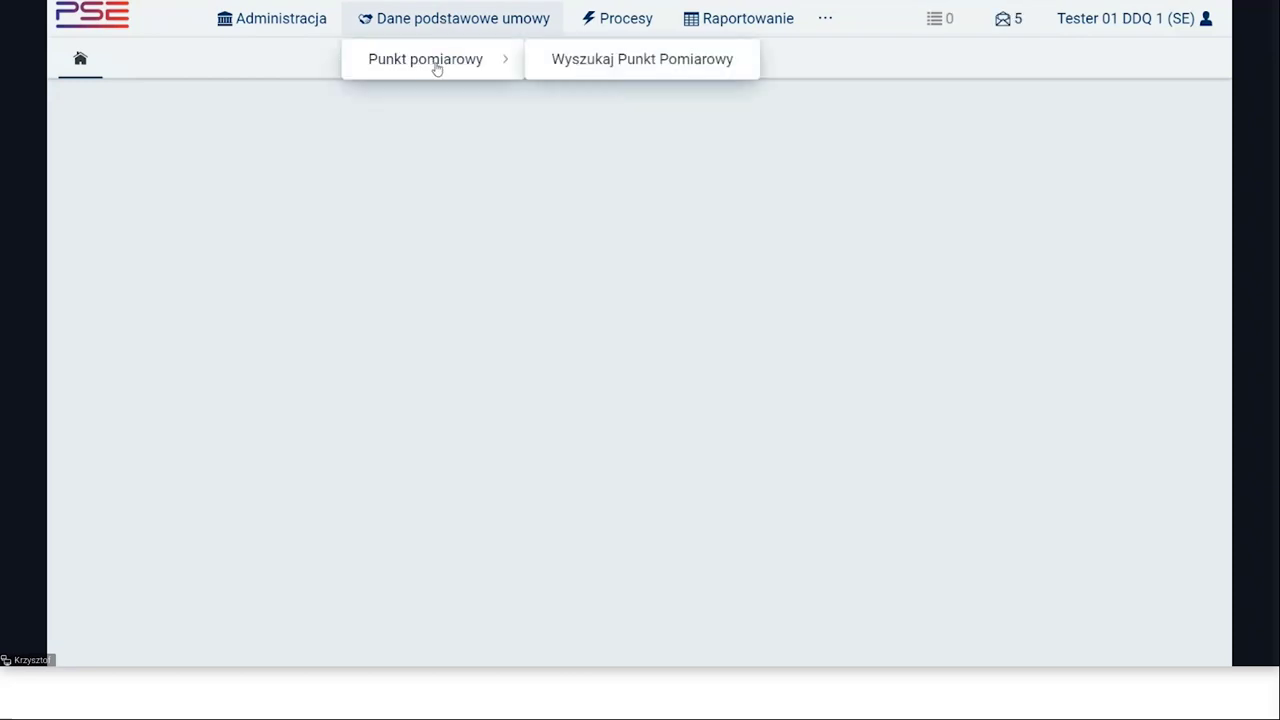
left_click(738, 64)
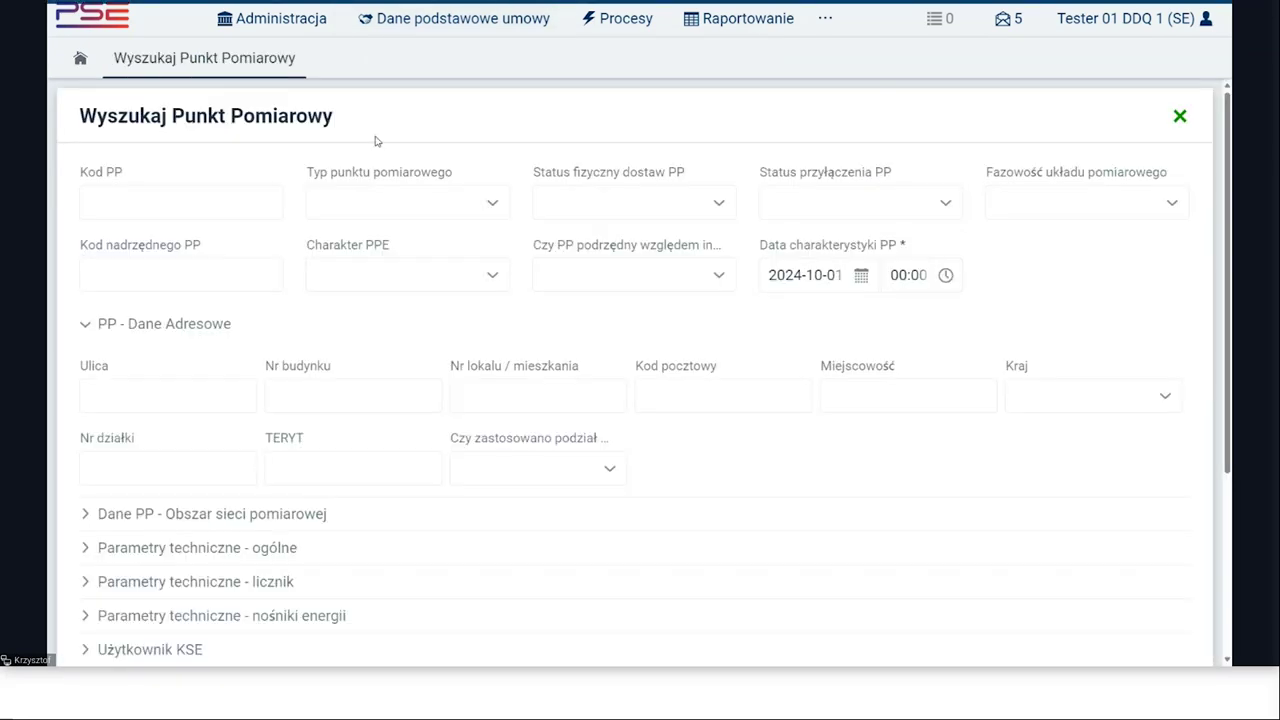
left_click(139, 202)
key("ctrl+v")
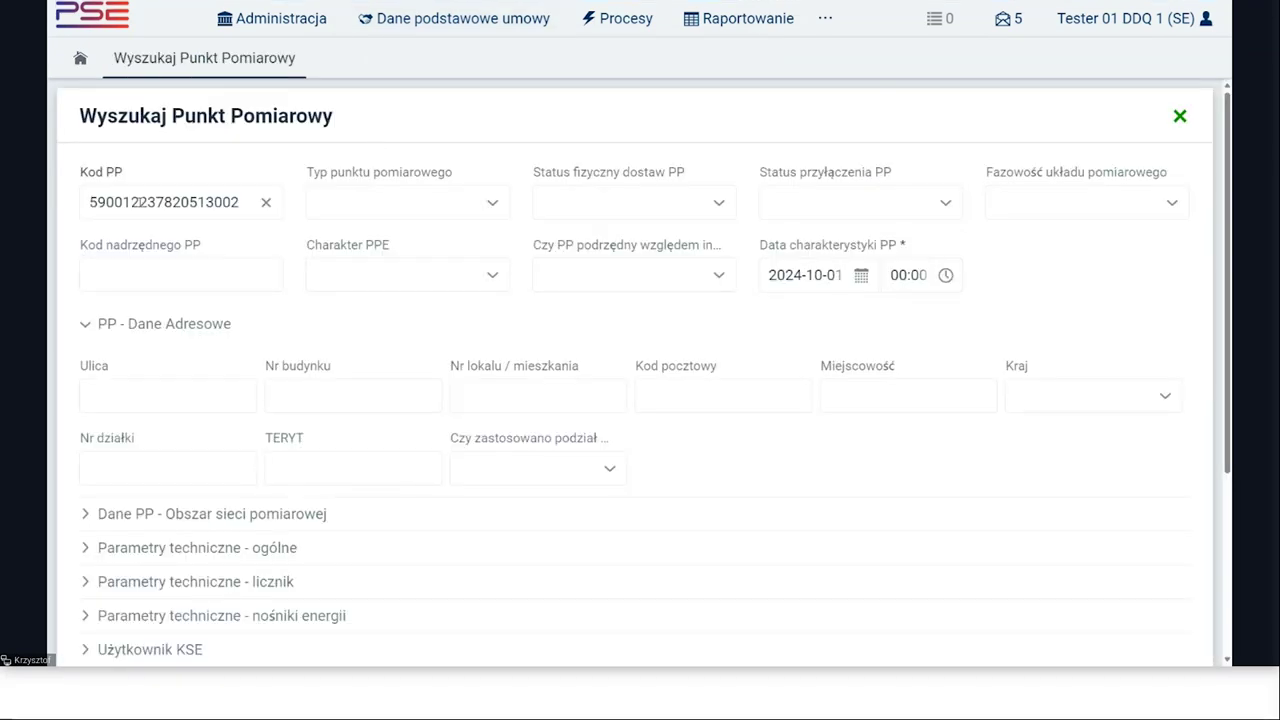
- Set characteristic date 2024-10-02 and run the search, which returns Suma: 0
left_click(861, 283)
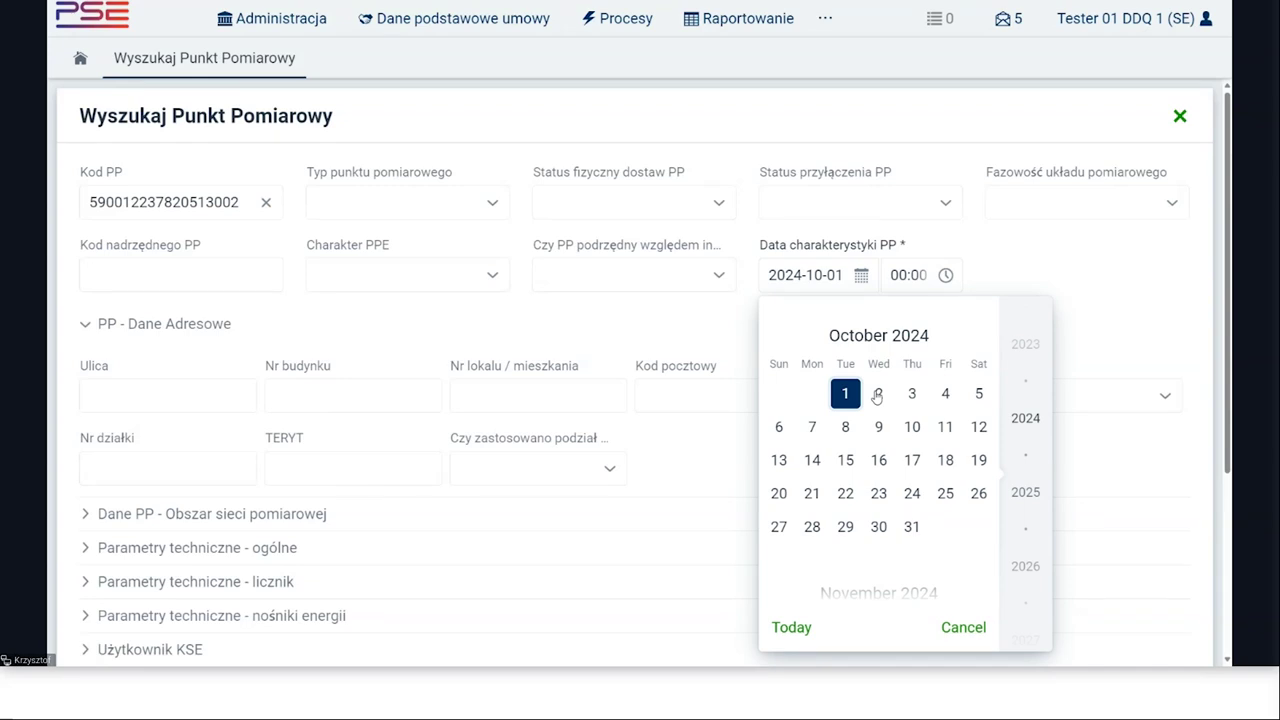
left_click(877, 395)
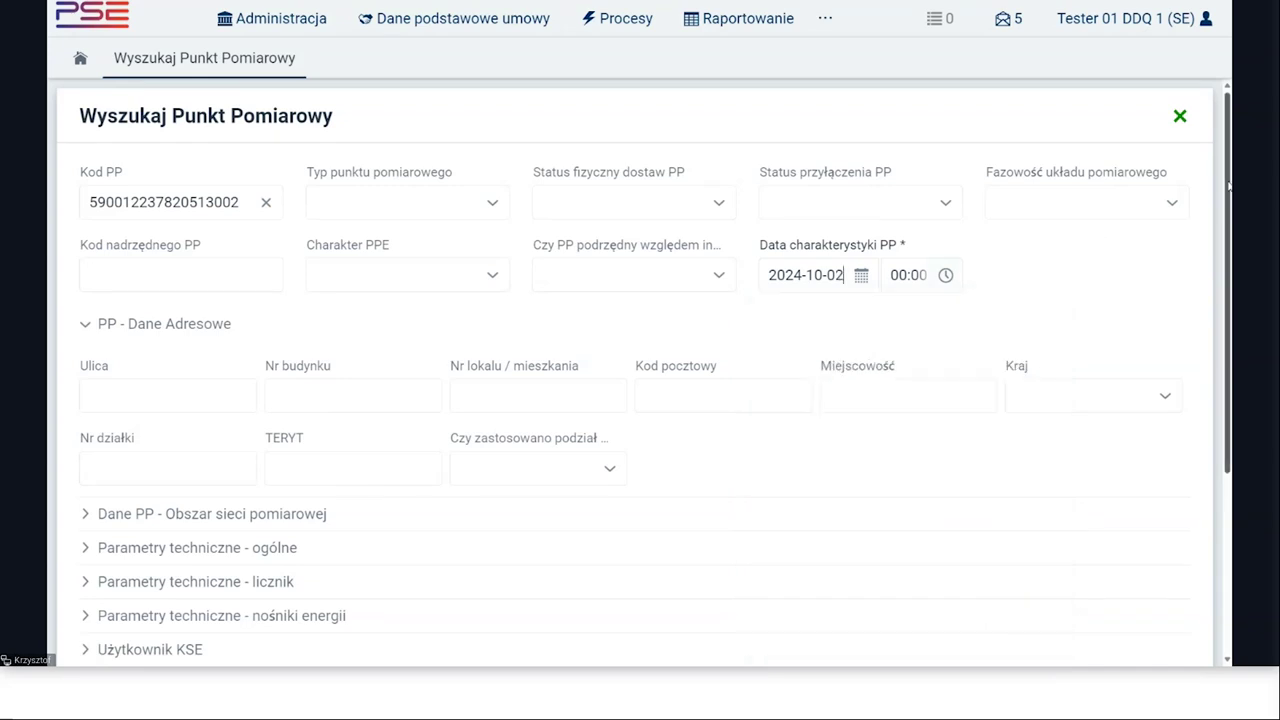
scroll(1228, 185, "down", 2)
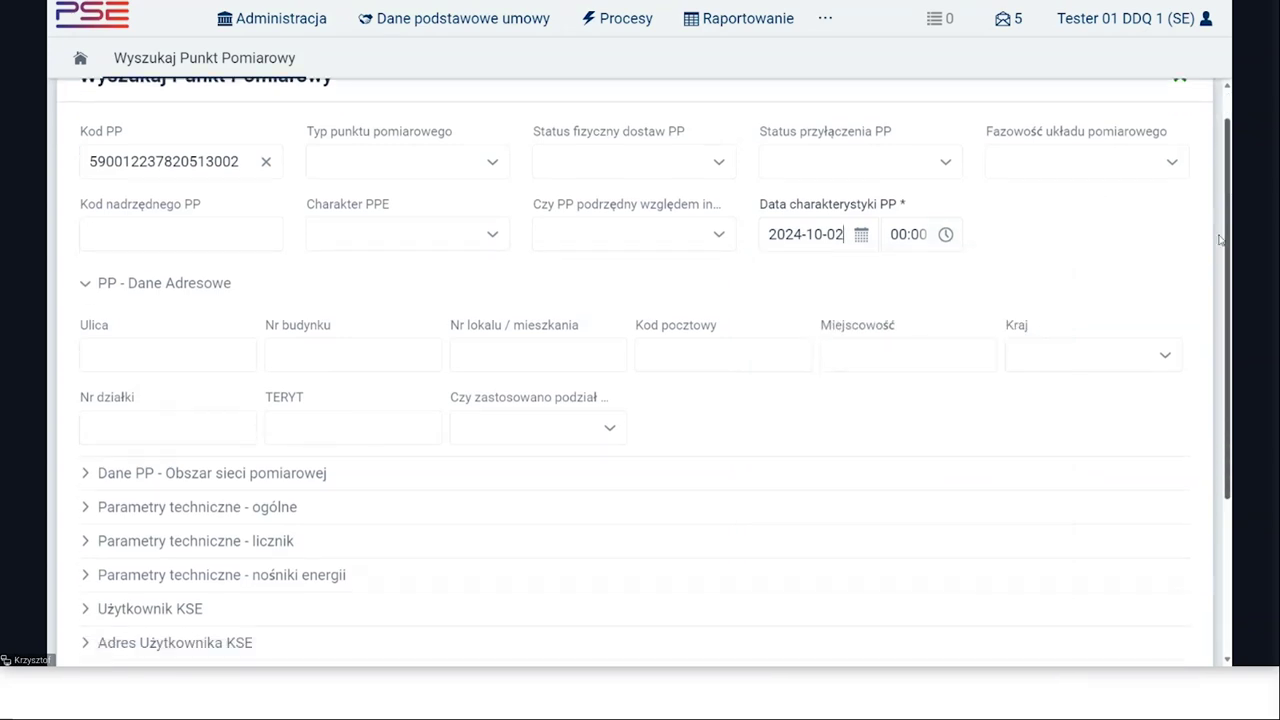
scroll(1220, 240, "down", 3)
left_click(128, 606)
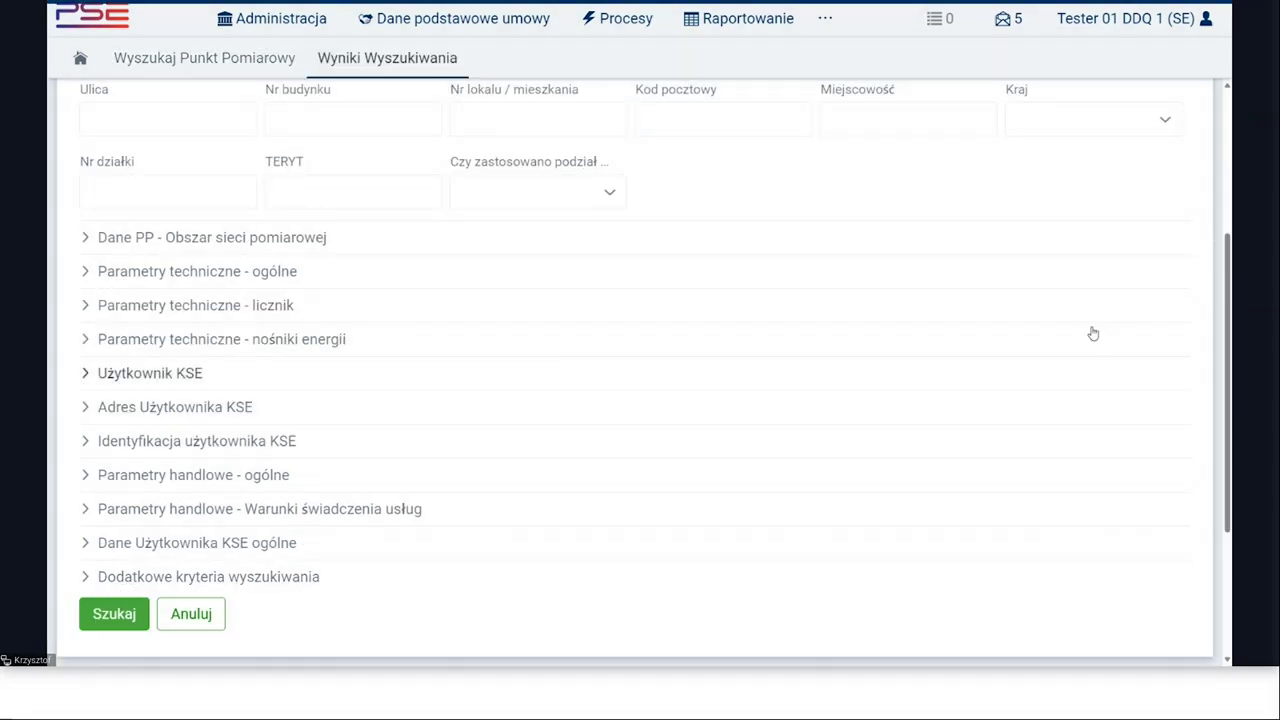
scroll(400, 450, "down", 3)
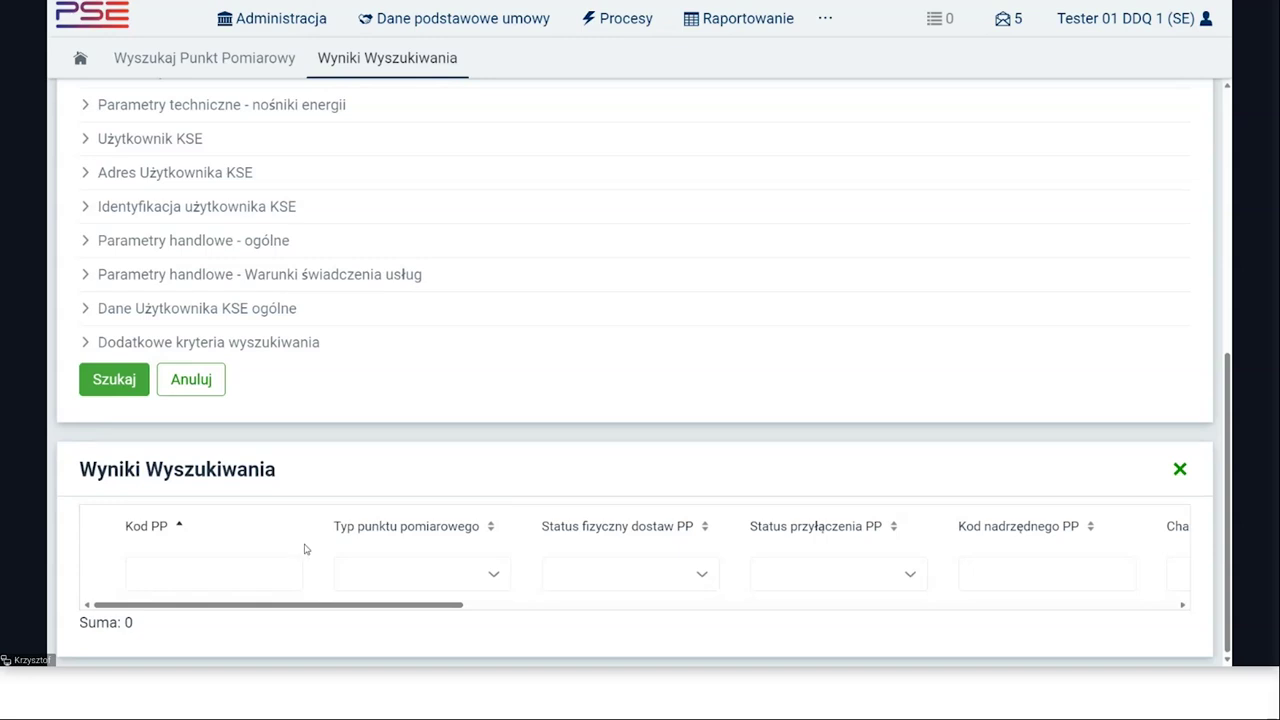
left_click_drag(1226, 395, 1226, 178)
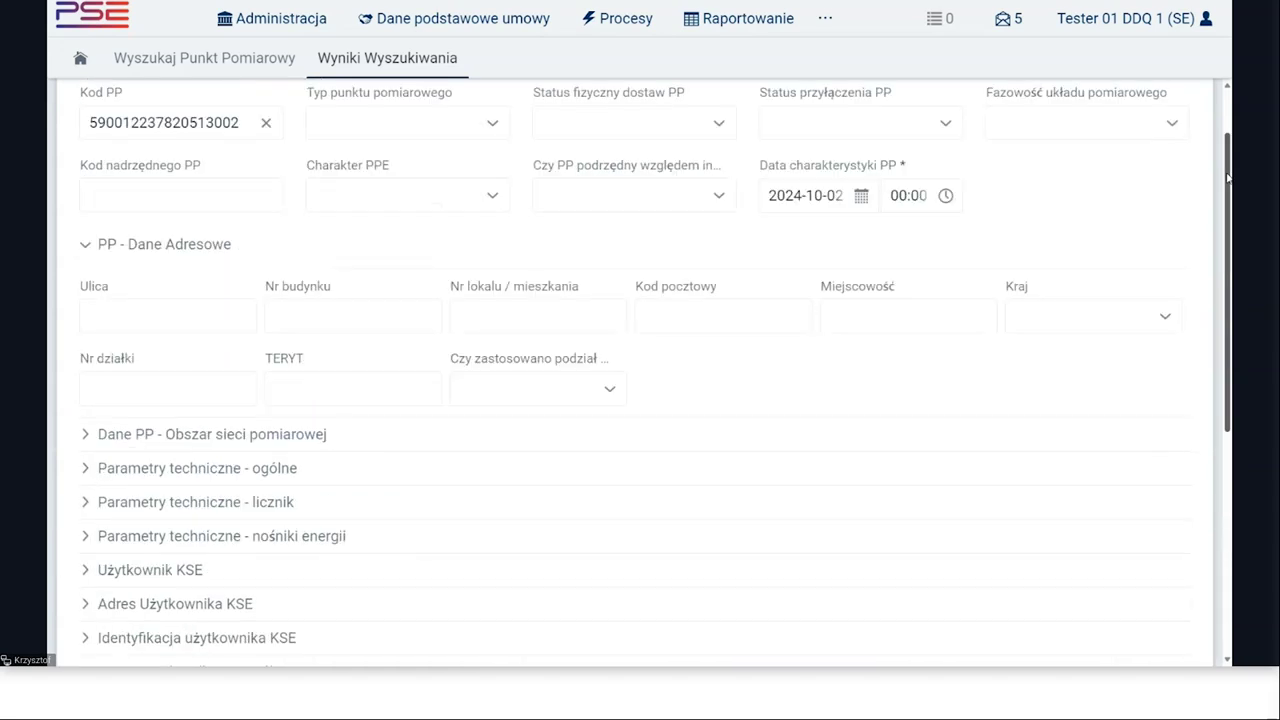
scroll(893, 229, "up", 1)
left_click(861, 243)
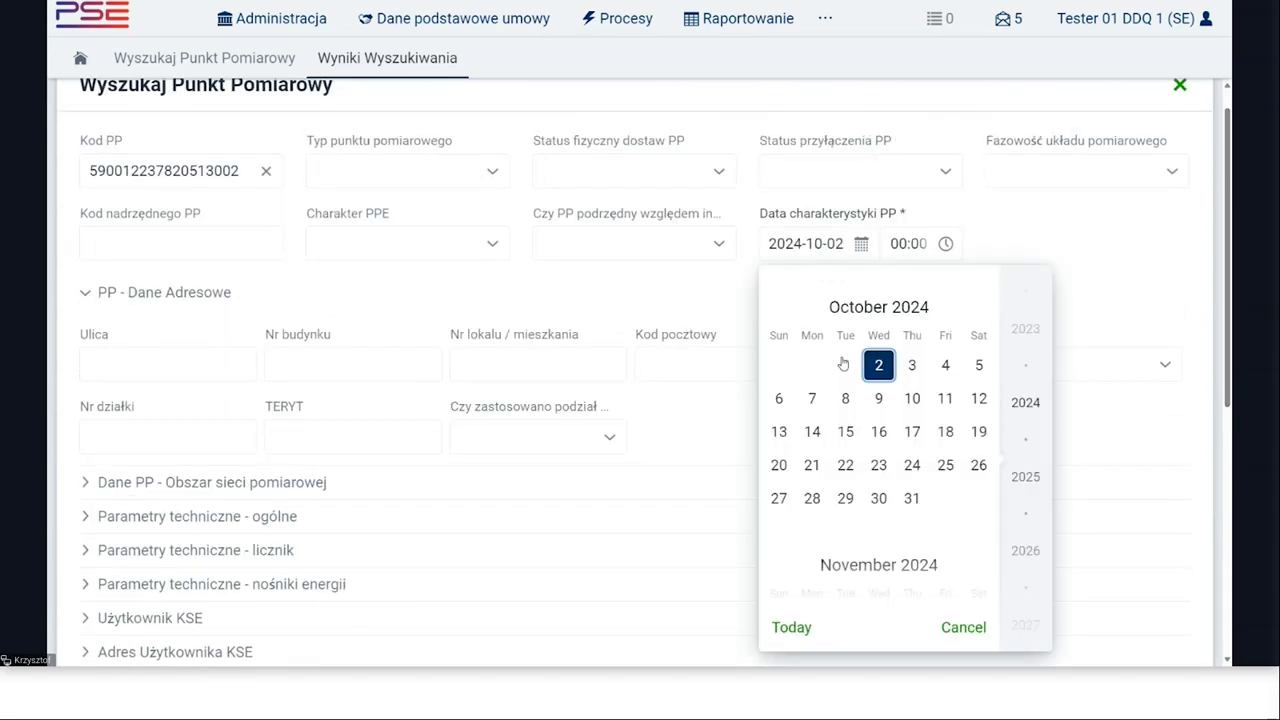
left_click(843, 364)
scroll(1226, 210, "down", 1)
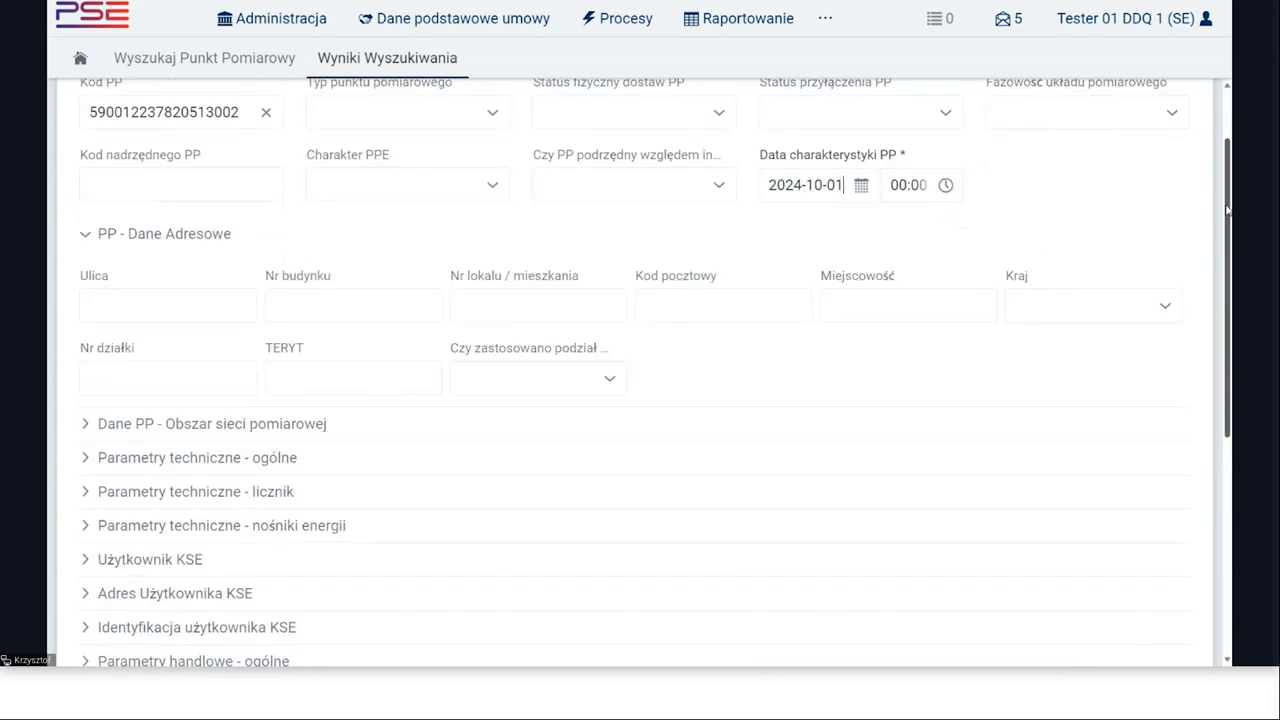
scroll(1226, 210, "down", 3)
left_click(118, 467)
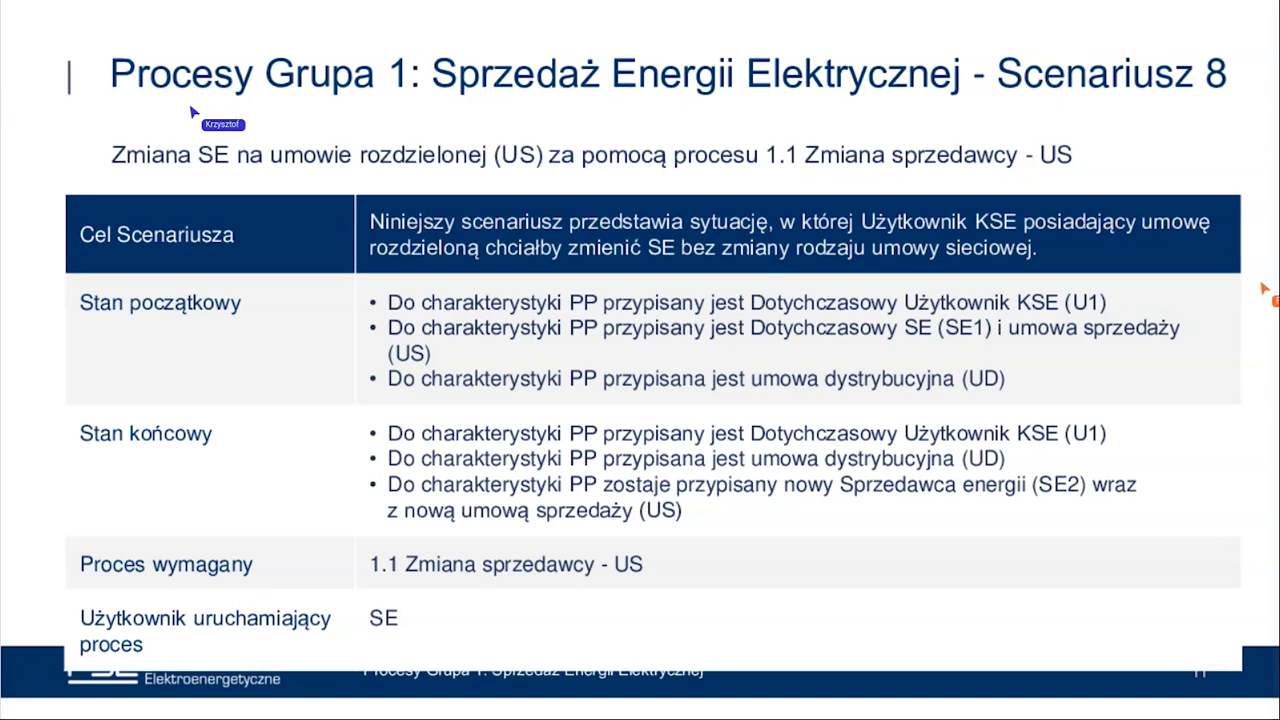
- Advance the presentation to the Scenariusz 9 slide and return to the PSE CSIRE window
key("Right")
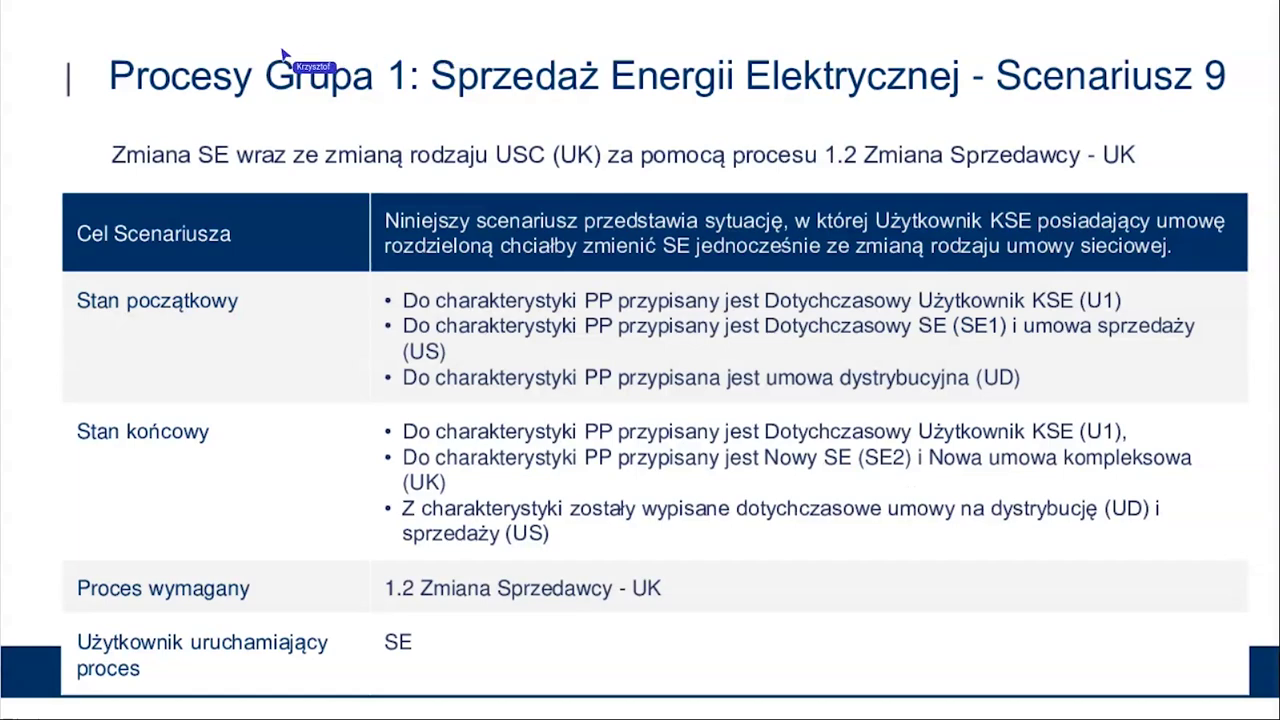
key("alt+Tab")
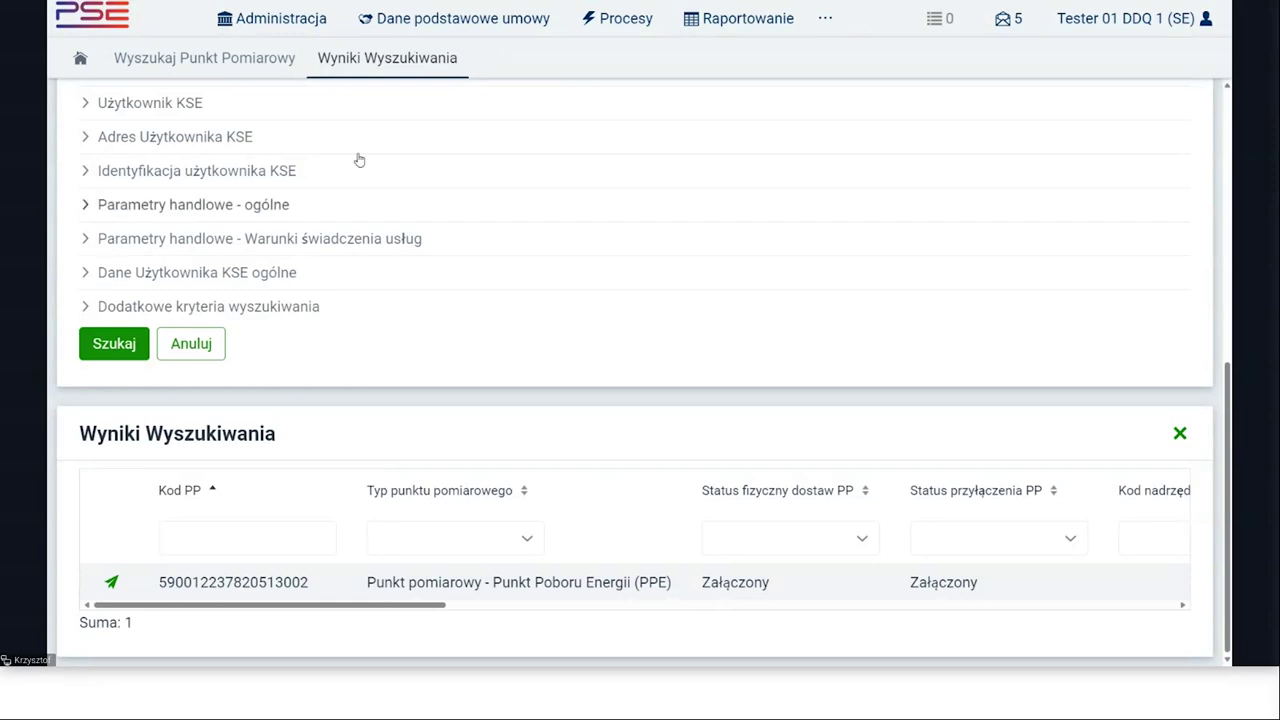
left_click(80, 60)
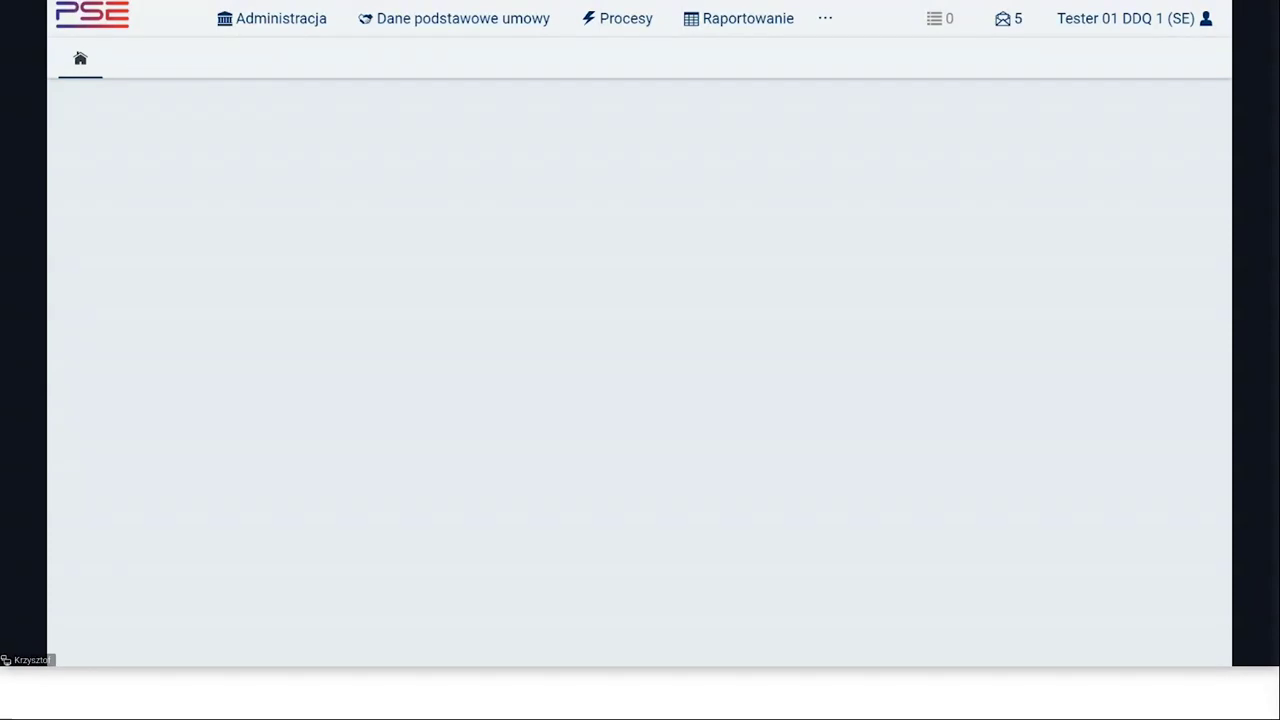
left_click(430, 22)
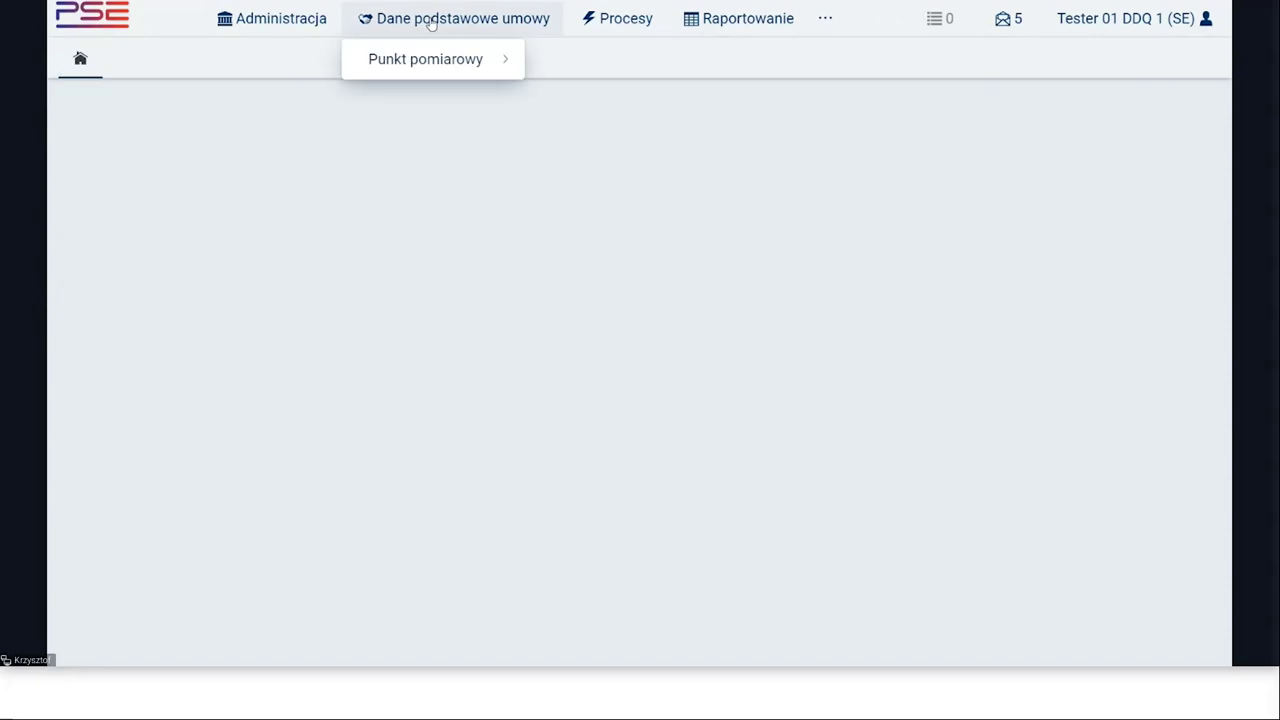
mouse_move(445, 60)
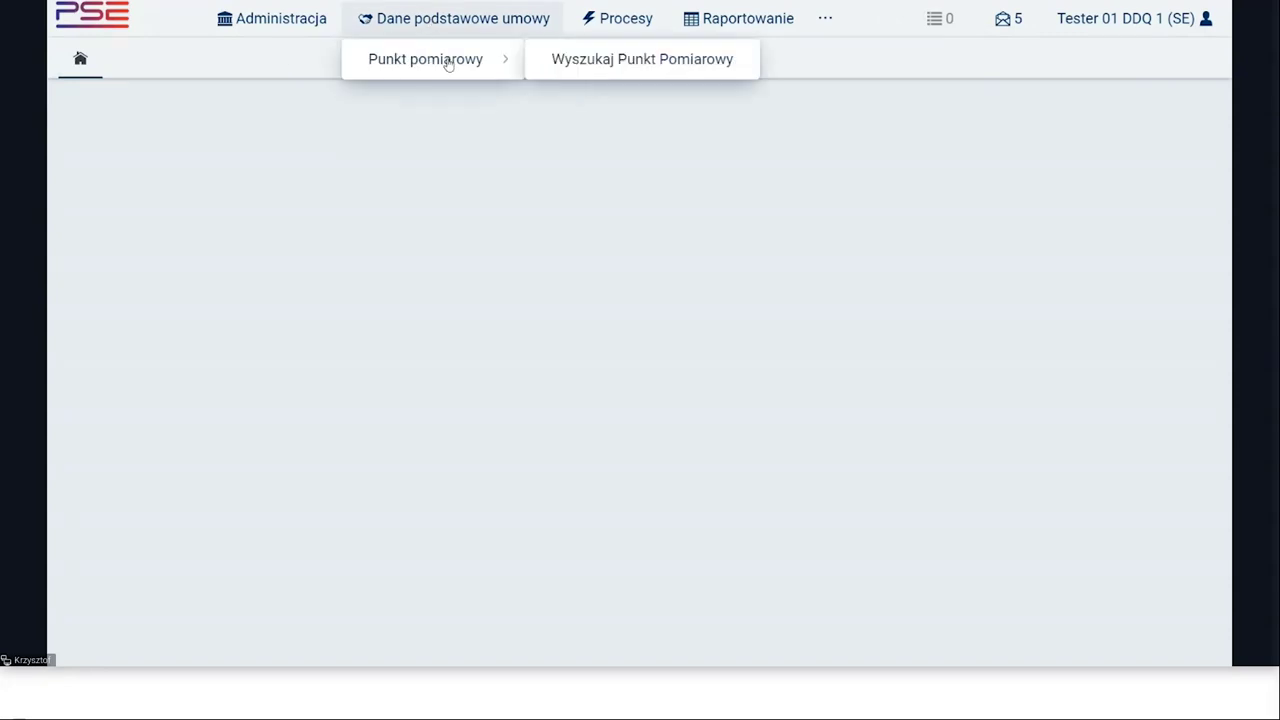
left_click(600, 58)
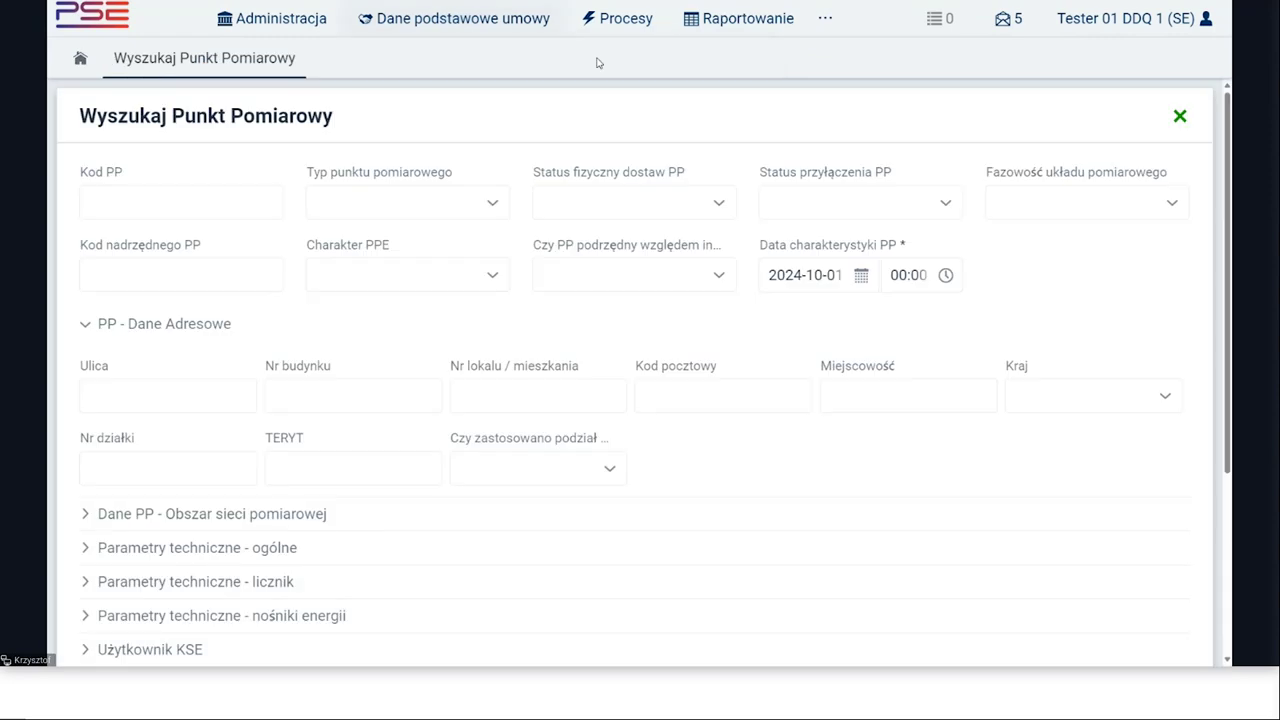
left_click(180, 200)
key("ctrl+v")
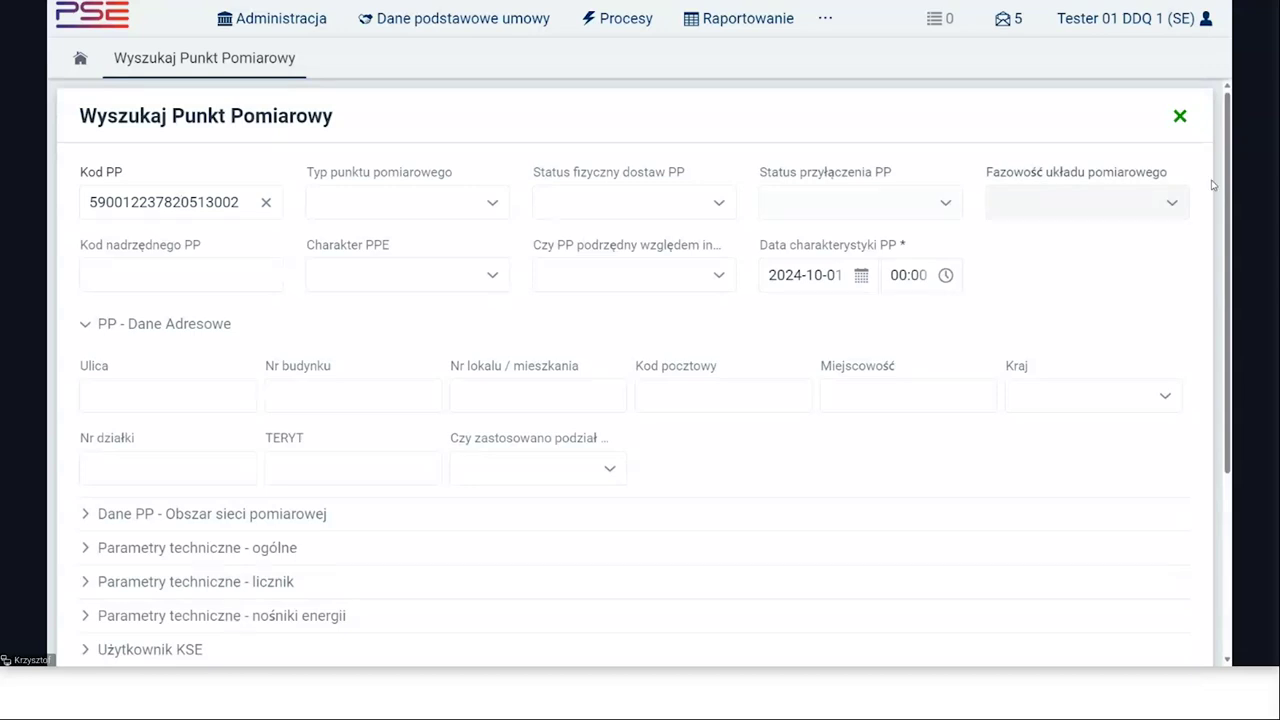
scroll(1216, 285, "down", 2)
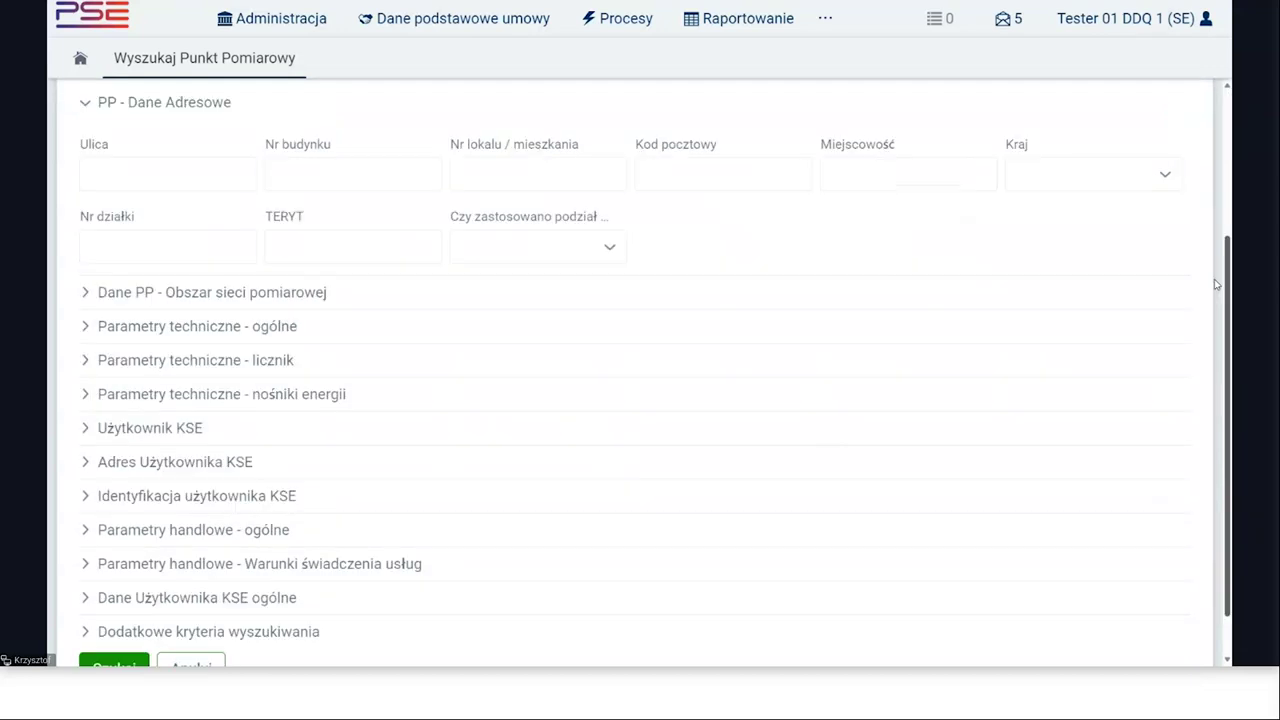
scroll(1216, 285, "up", 1)
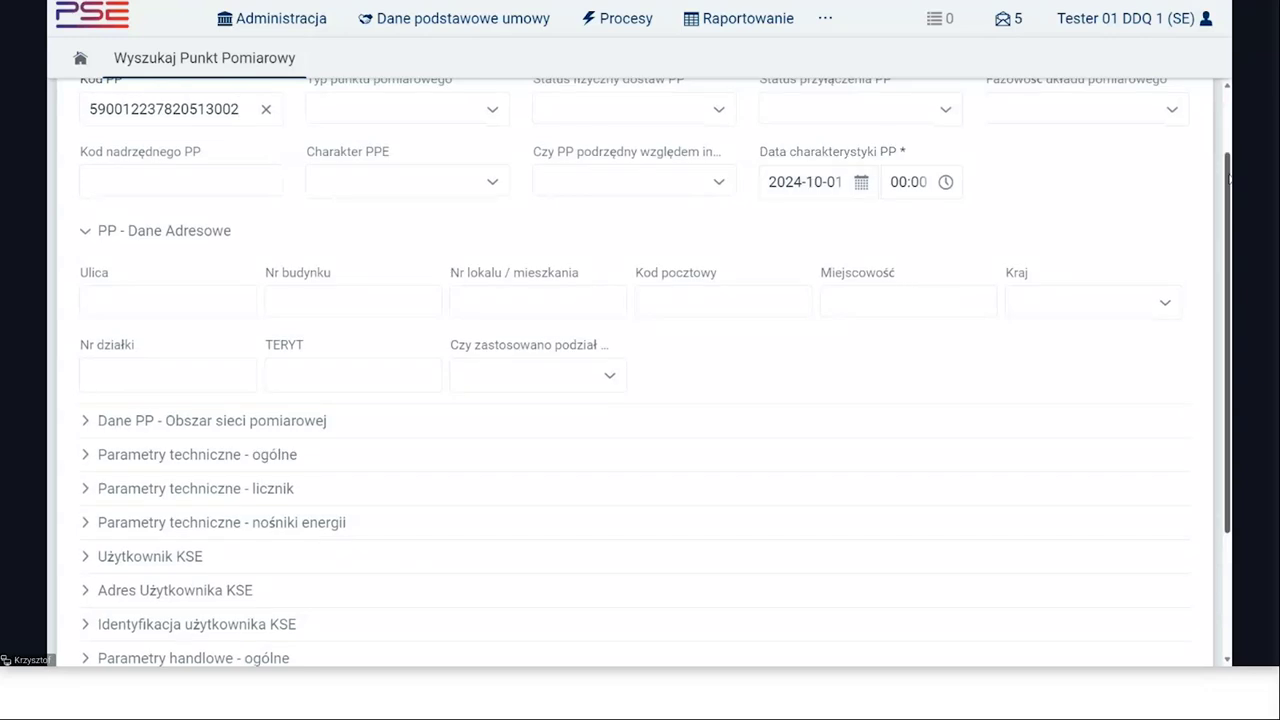
scroll(1220, 310, "down", 2)
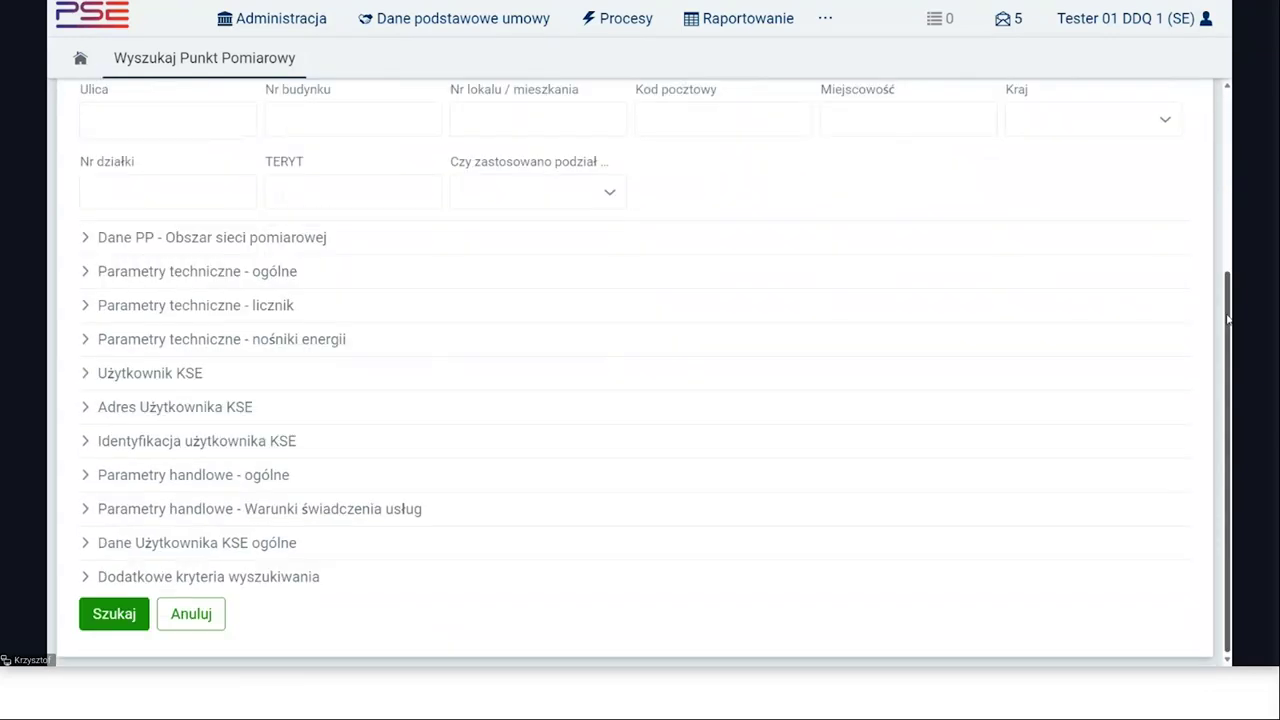
left_click(100, 614)
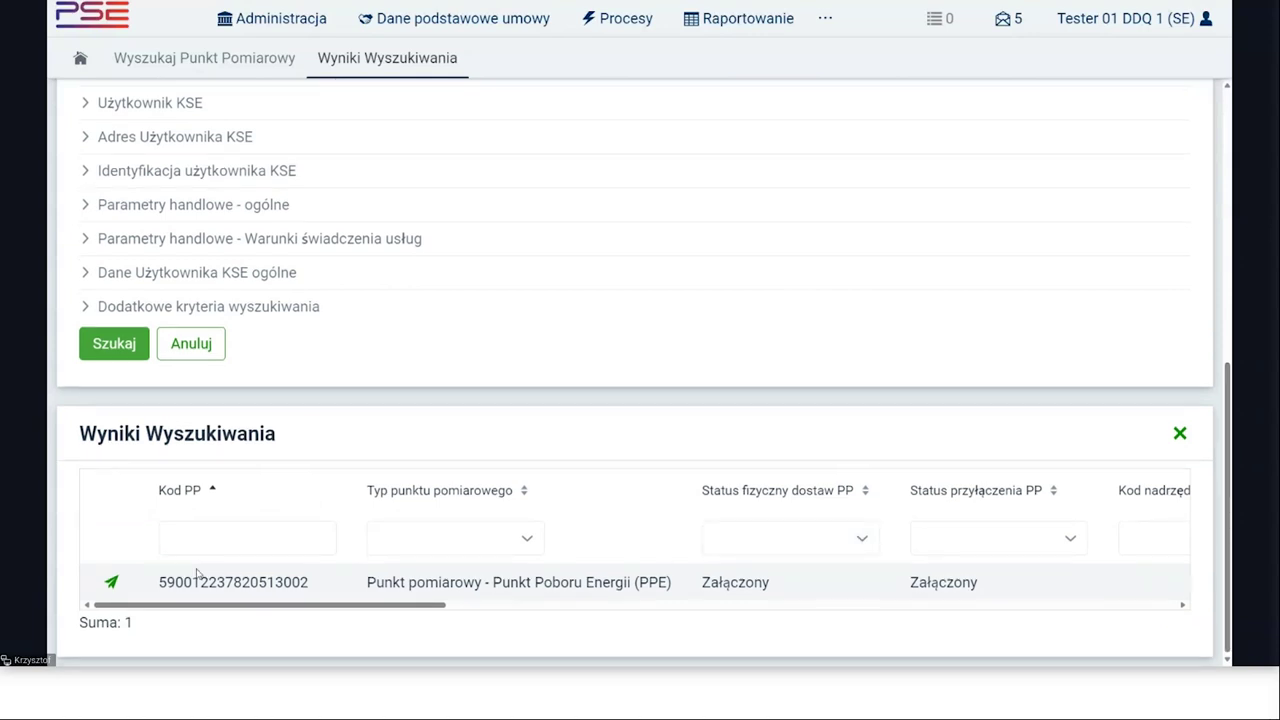
- Open the found point's record and expand its serving entities and UP/UD/US/UK contracts sections
left_click(110, 582)
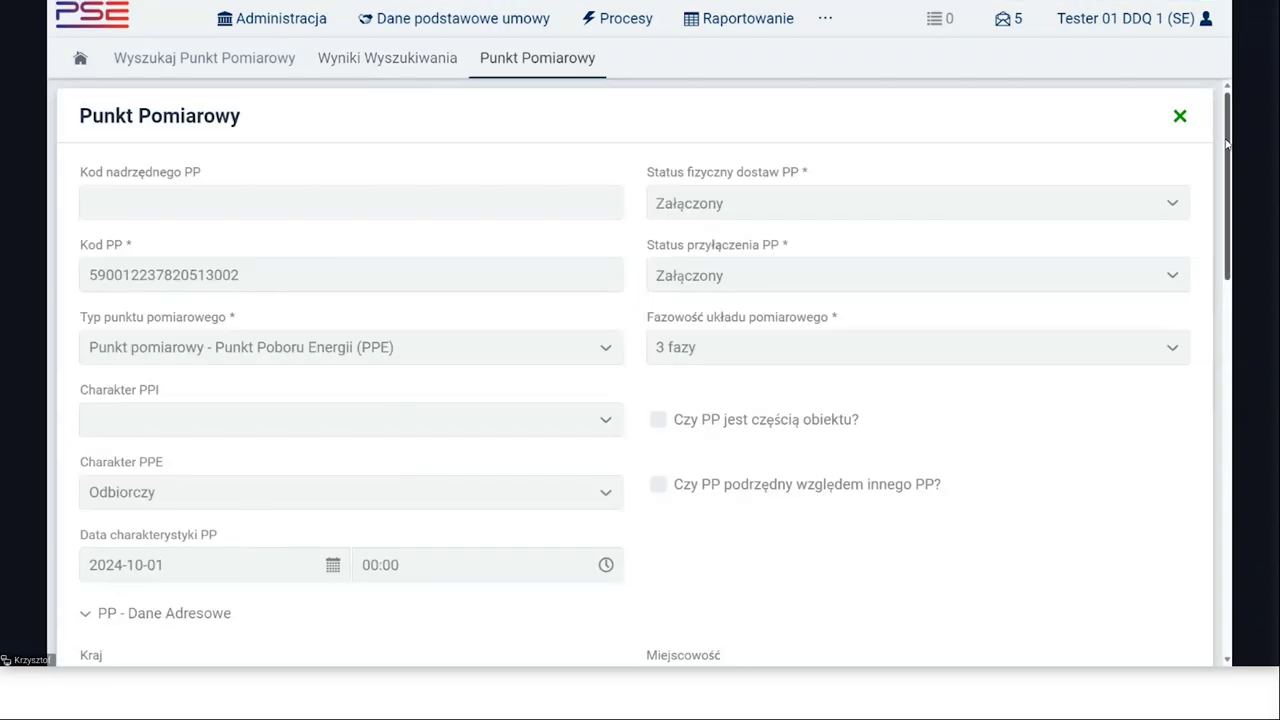
scroll(1227, 145, "down", 1)
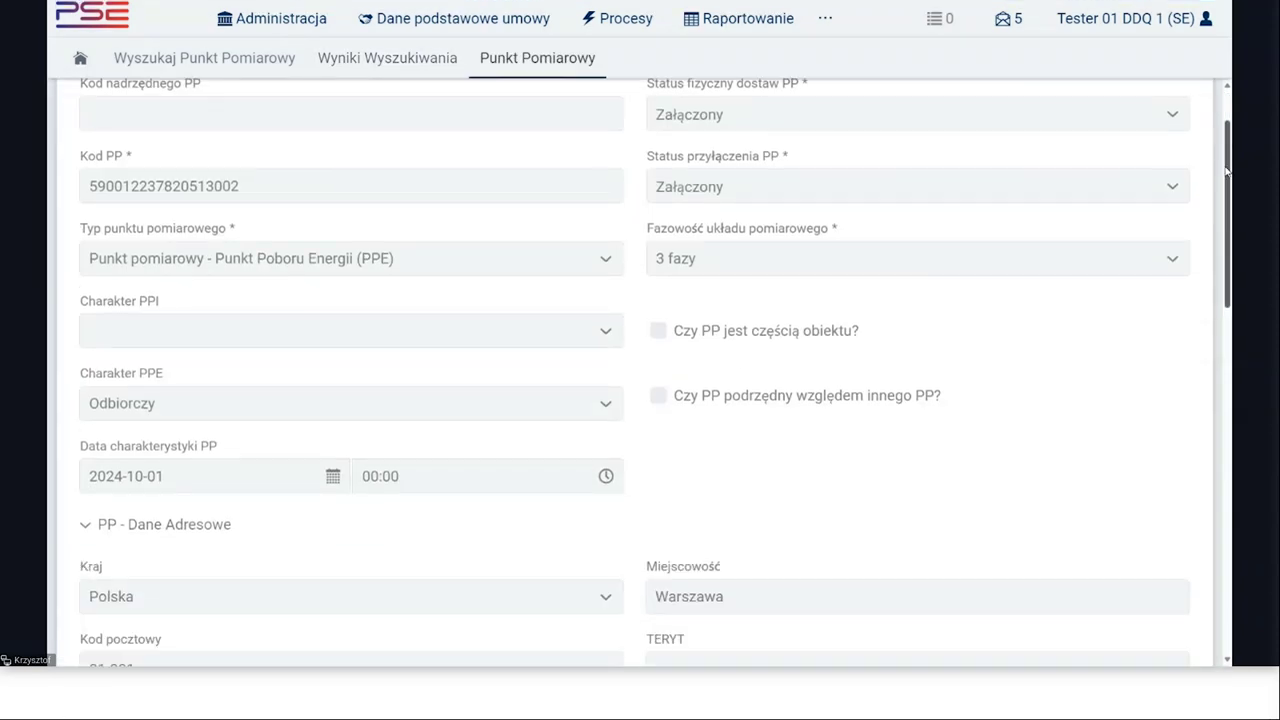
left_click(165, 524)
left_click(206, 559)
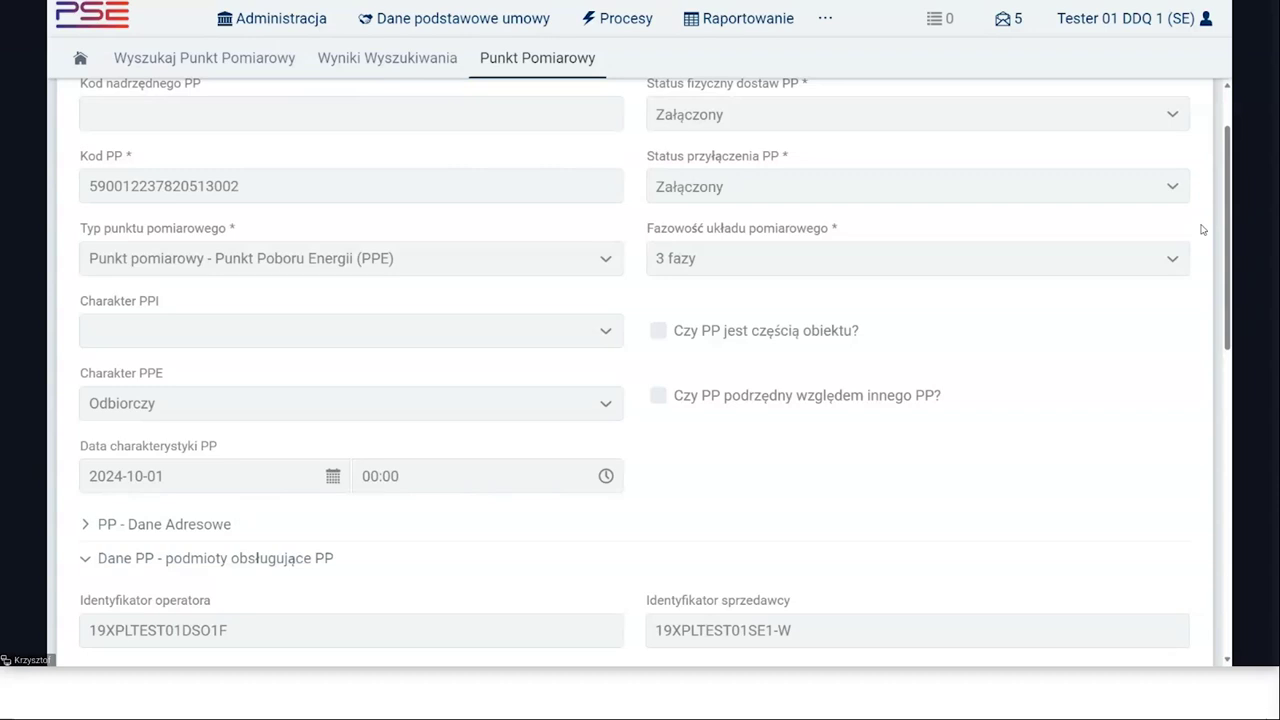
left_click_drag(1229, 178, 1164, 476)
left_click(175, 457)
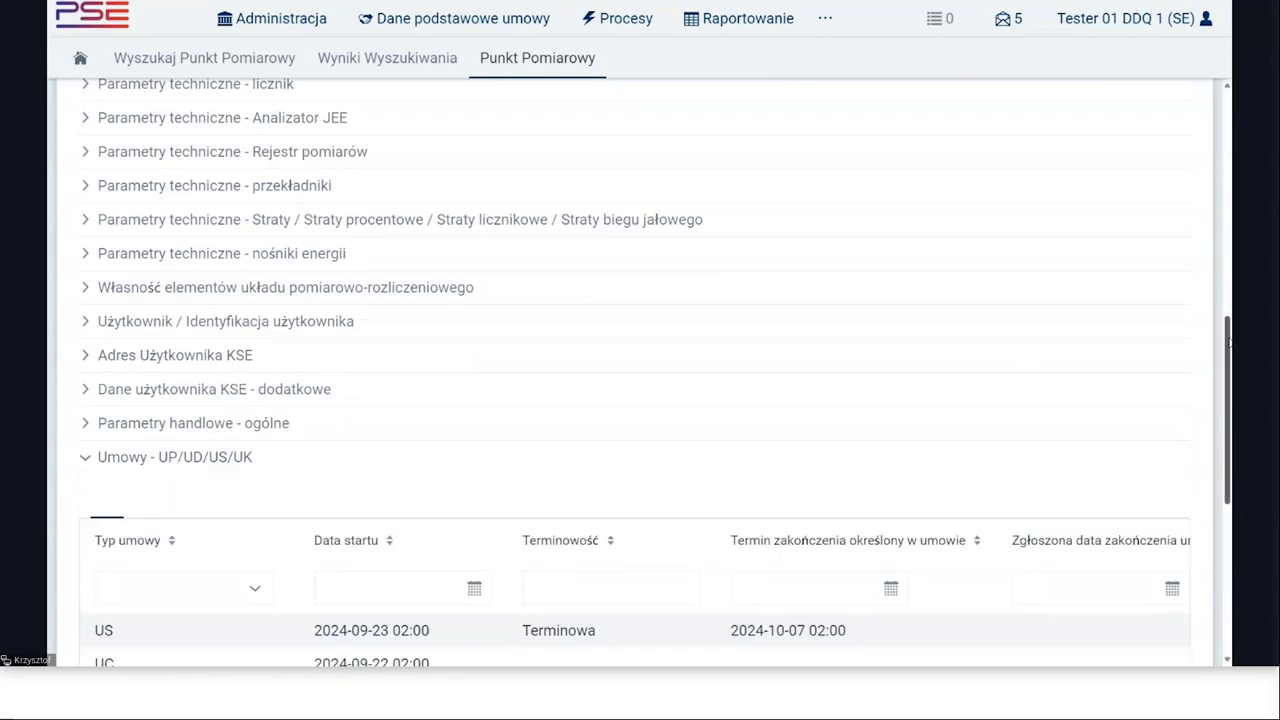
left_click_drag(1228, 342, 1228, 352)
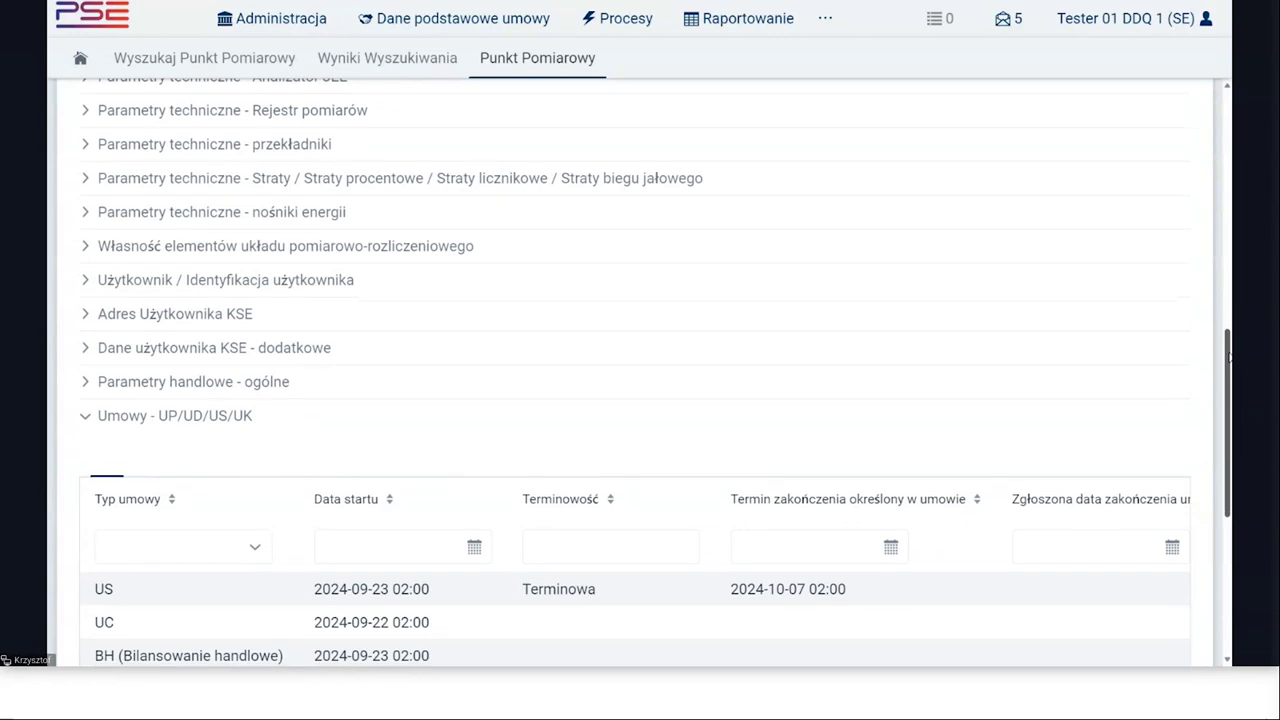
left_click_drag(1228, 358, 1228, 393)
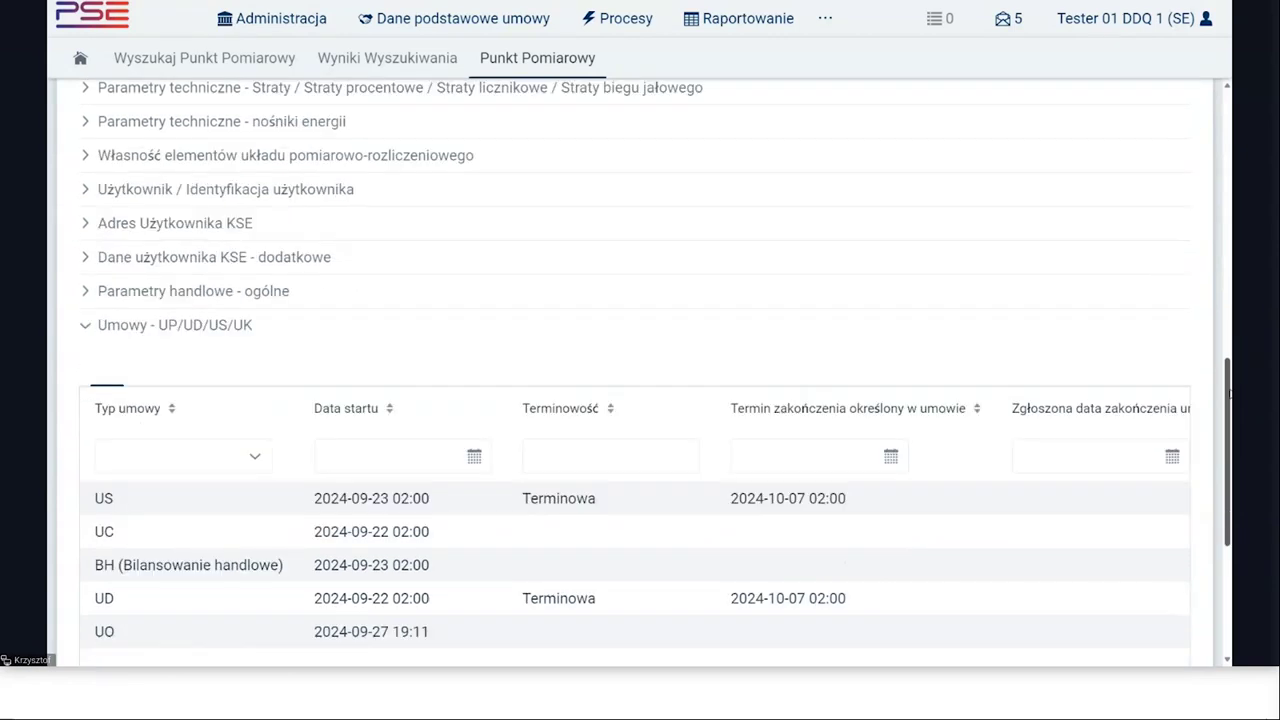
scroll(846, 566, "down", 1)
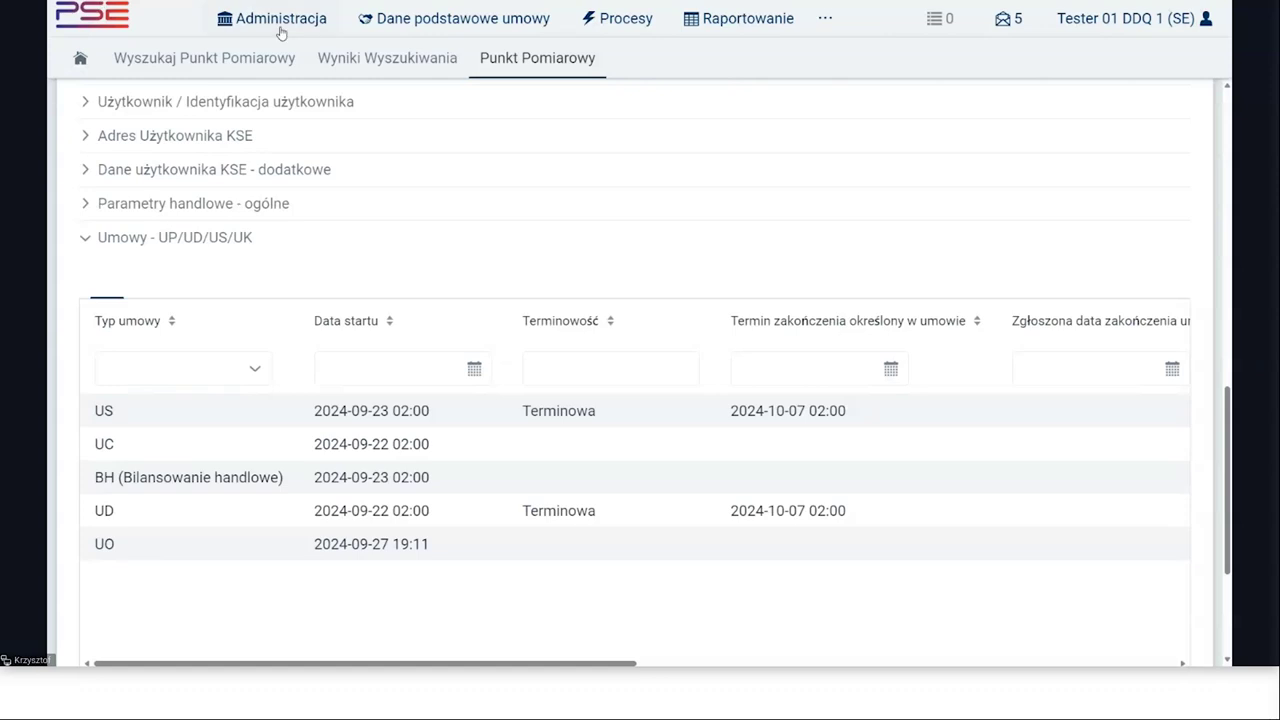
left_click(325, 60)
left_click(147, 204)
key("ctrl+a")
key("ctrl+v")
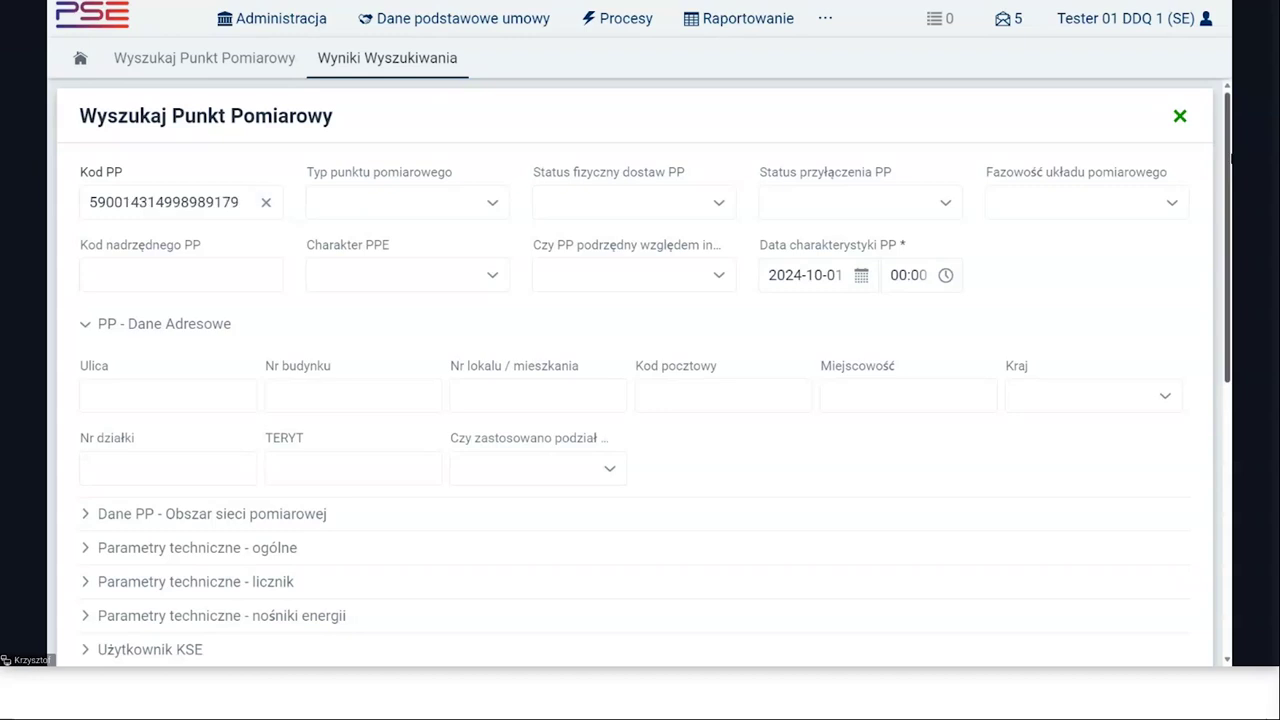
scroll(160, 458, "down", 4)
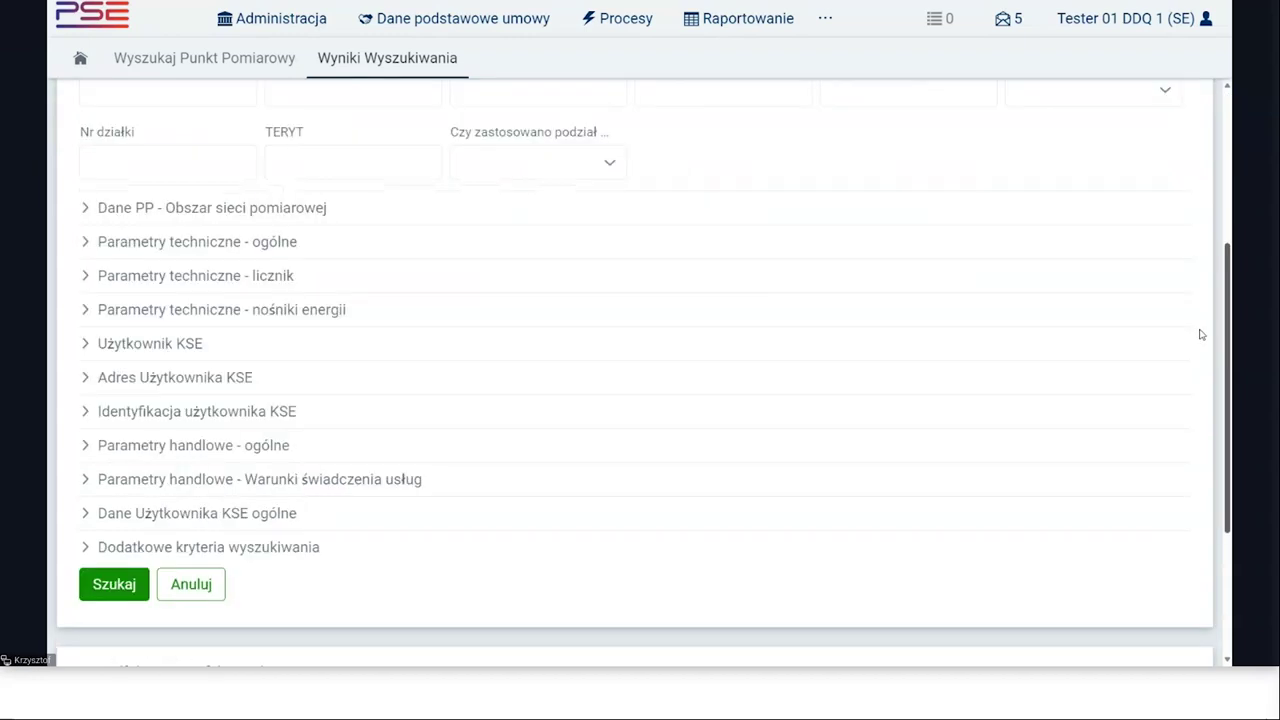
left_click(114, 474)
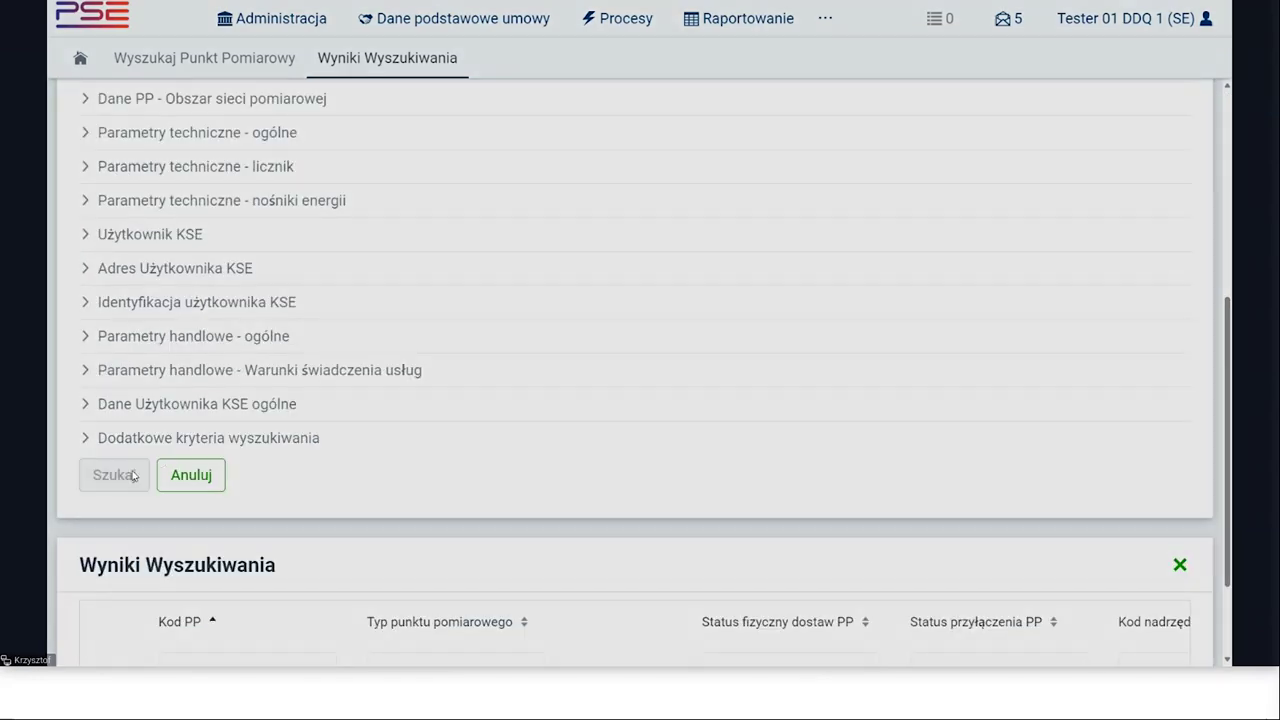
- Open the point's record, review its contracts (UK, BH, UC, UO), then return home
left_click_drag(1224, 364, 1222, 430)
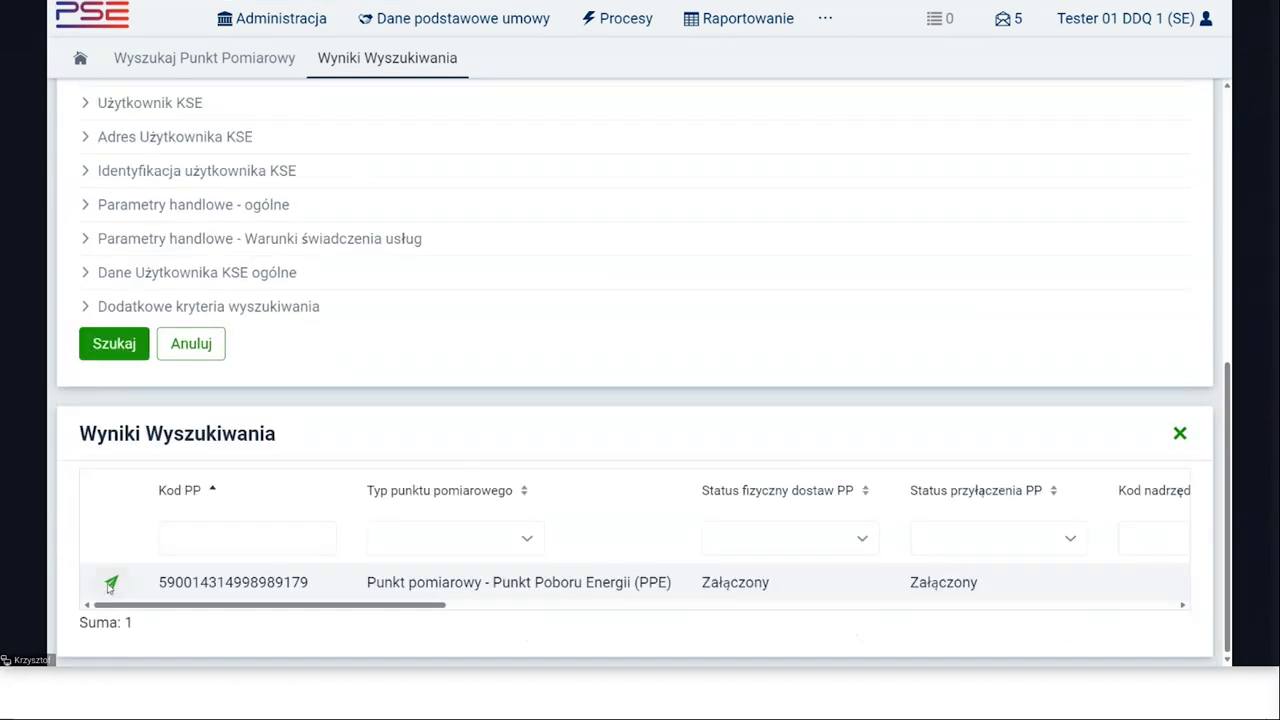
left_click(111, 583)
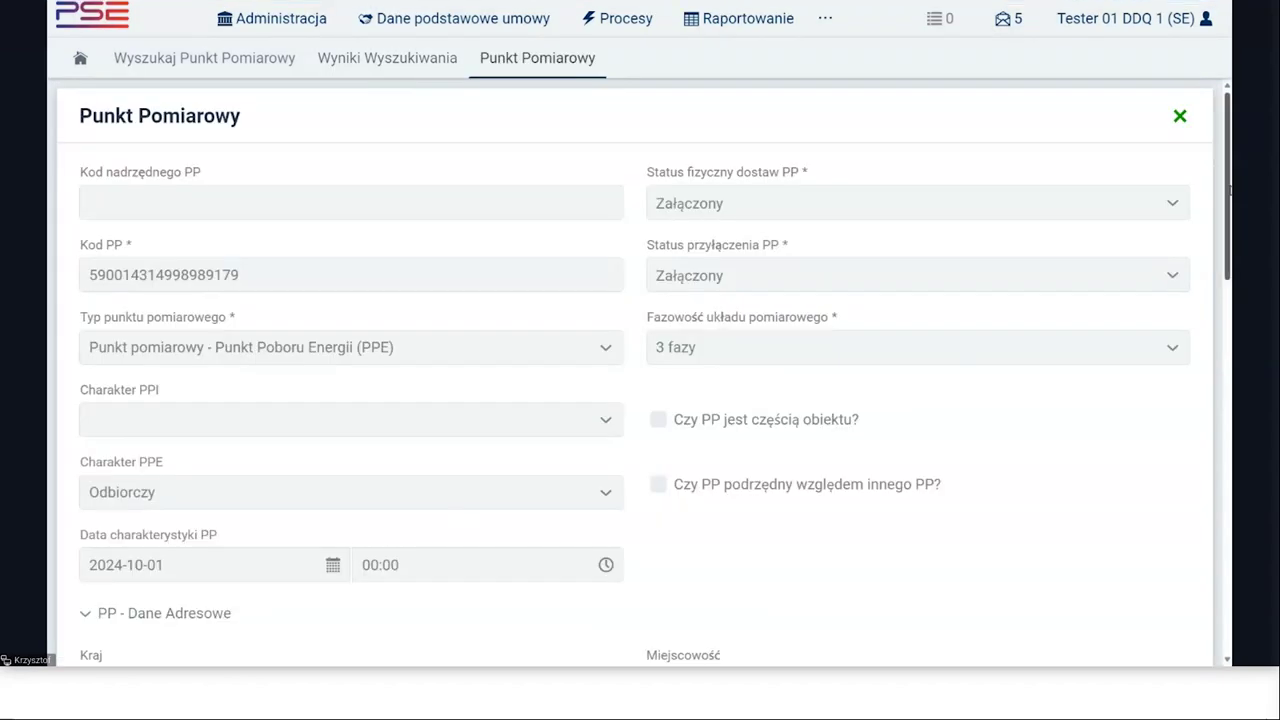
left_click_drag(1226, 205, 1228, 250)
scroll(591, 289, "down", 2)
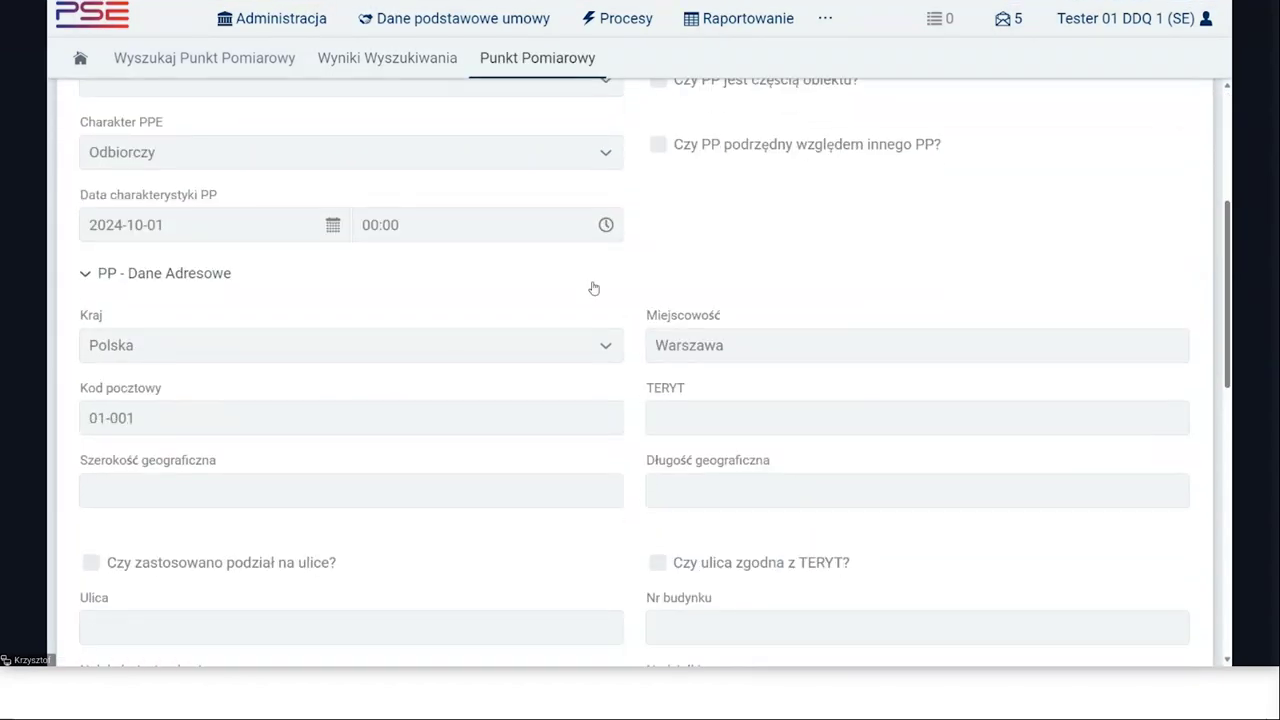
left_click(228, 281)
left_click(215, 309)
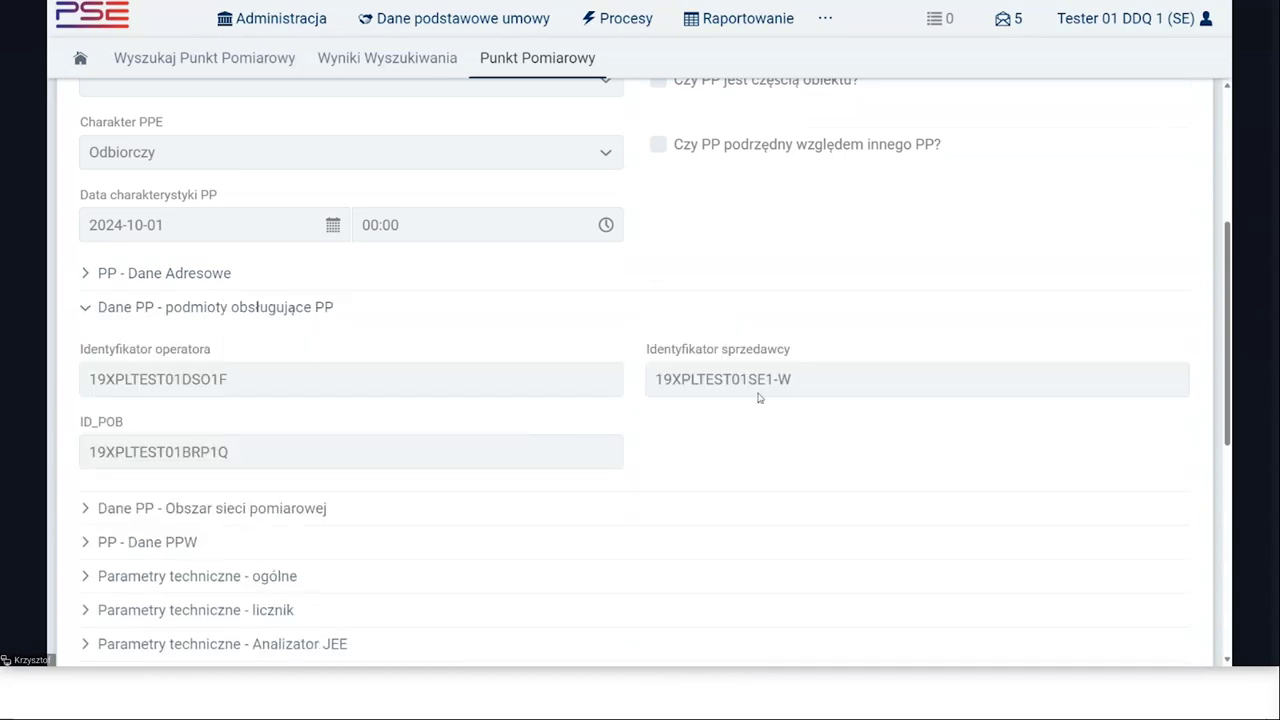
scroll(1230, 270, "down", 1)
left_click_drag(1228, 262, 1215, 434)
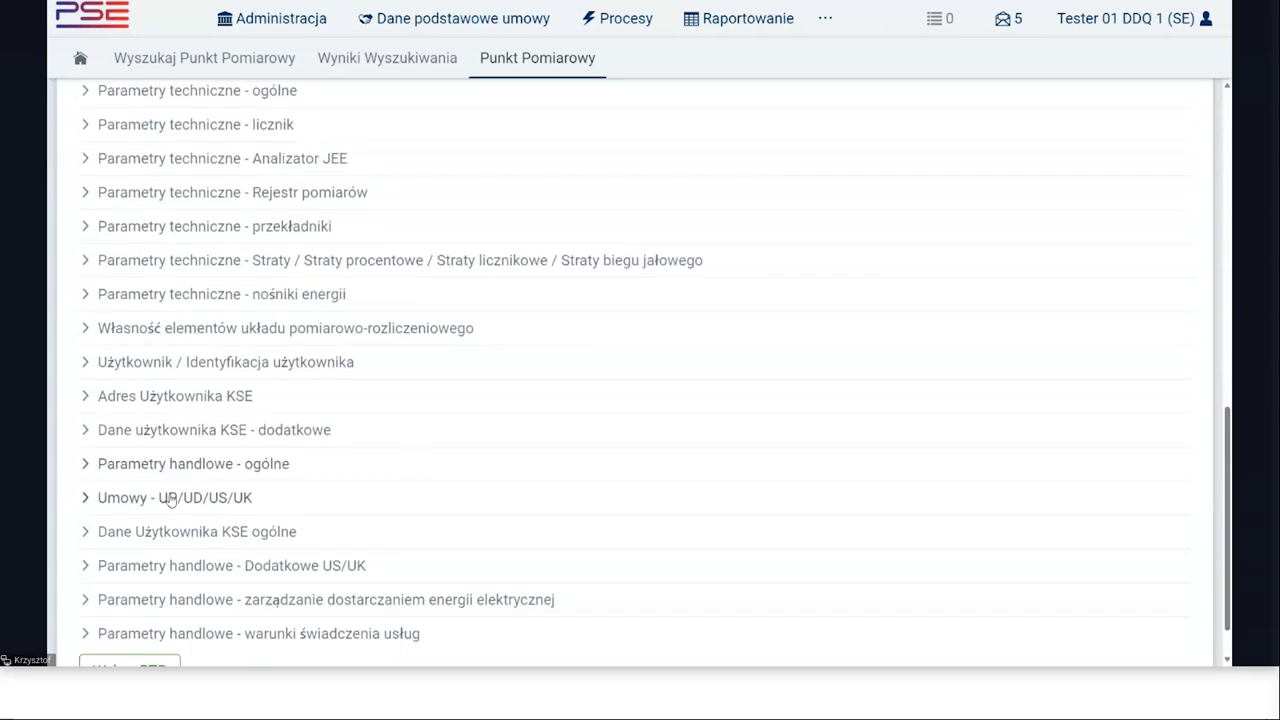
left_click(170, 498)
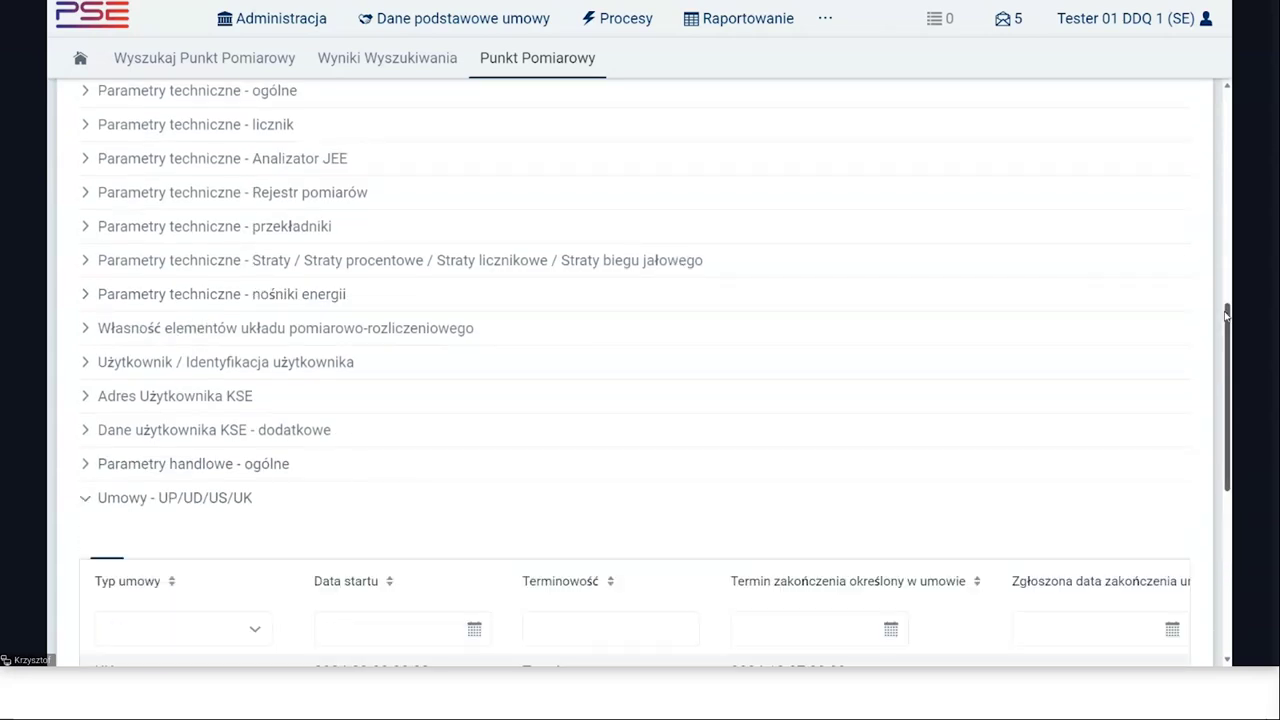
scroll(227, 391, "down", 3)
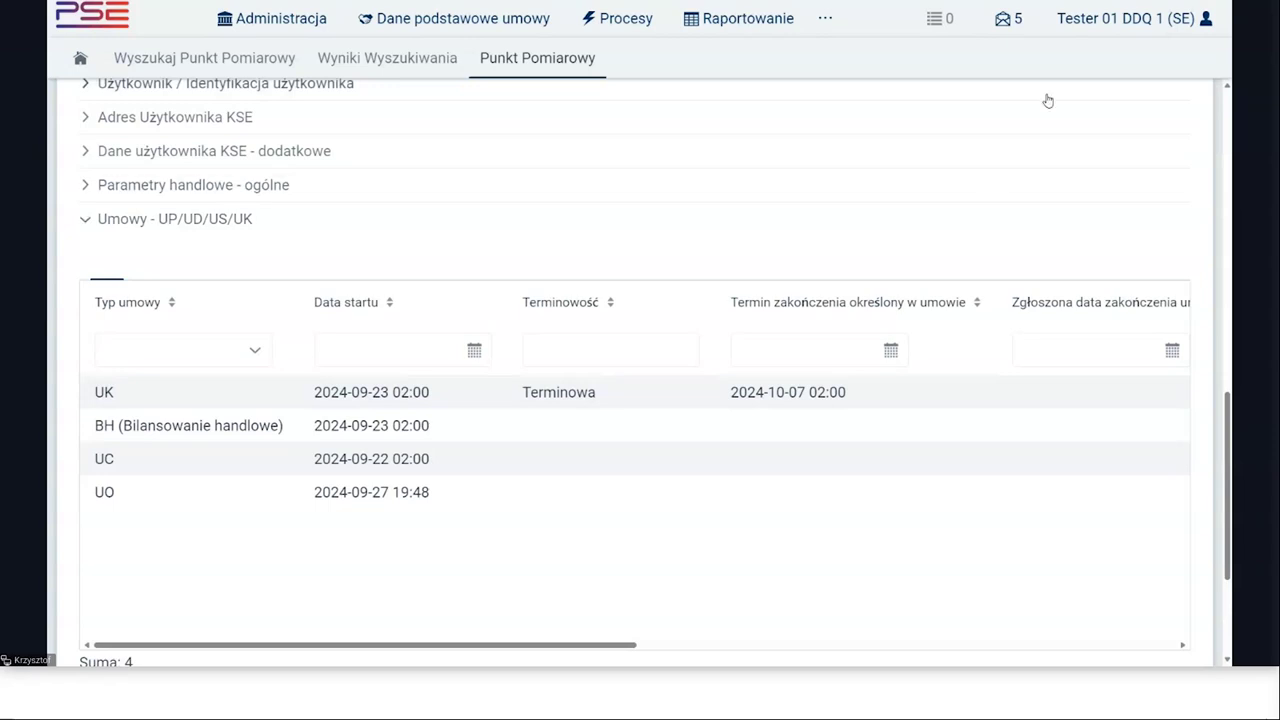
left_click(80, 60)
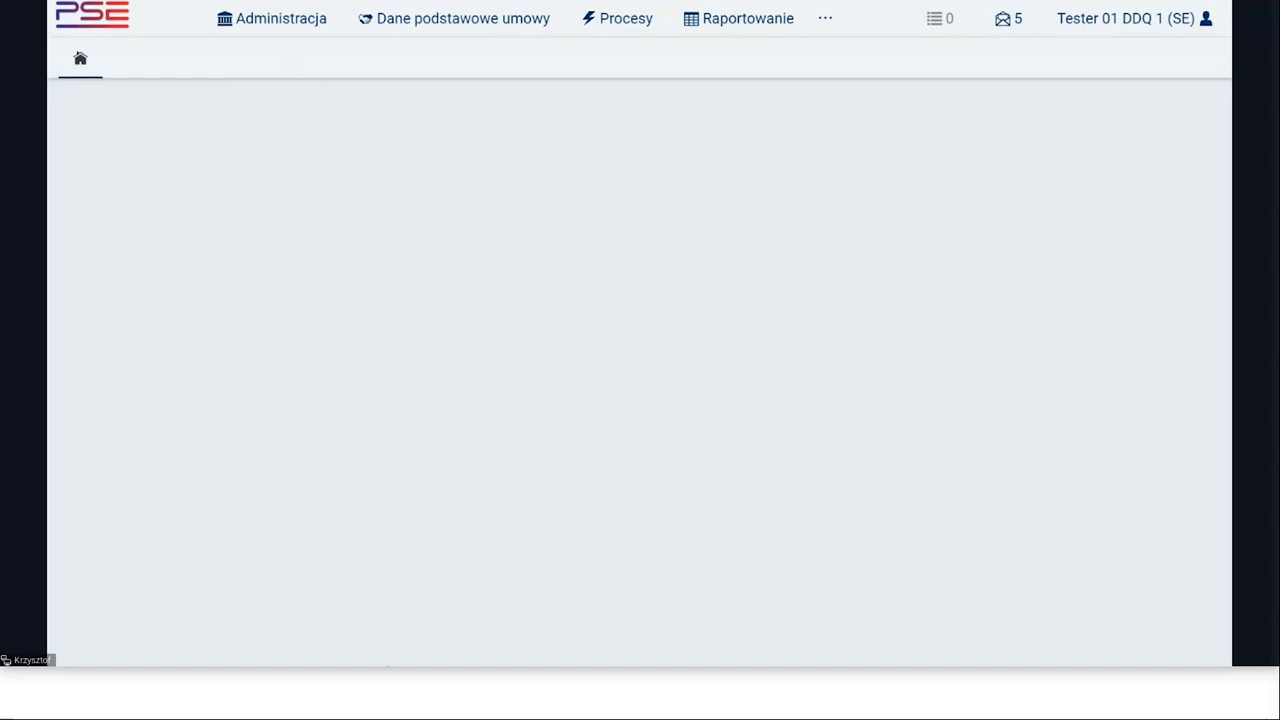
- Switch the organisation user to the second seller, Tester 01 DDQ 2
left_click(1160, 24)
left_click(1101, 130)
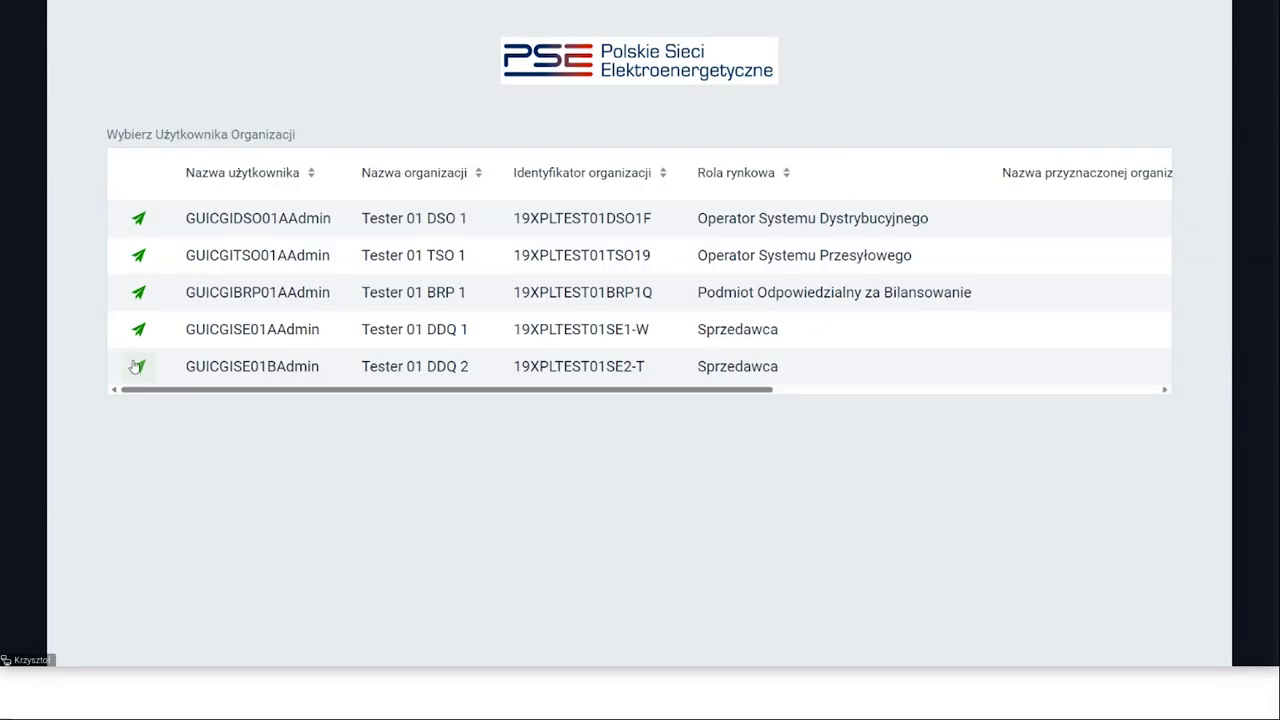
left_click(137, 366)
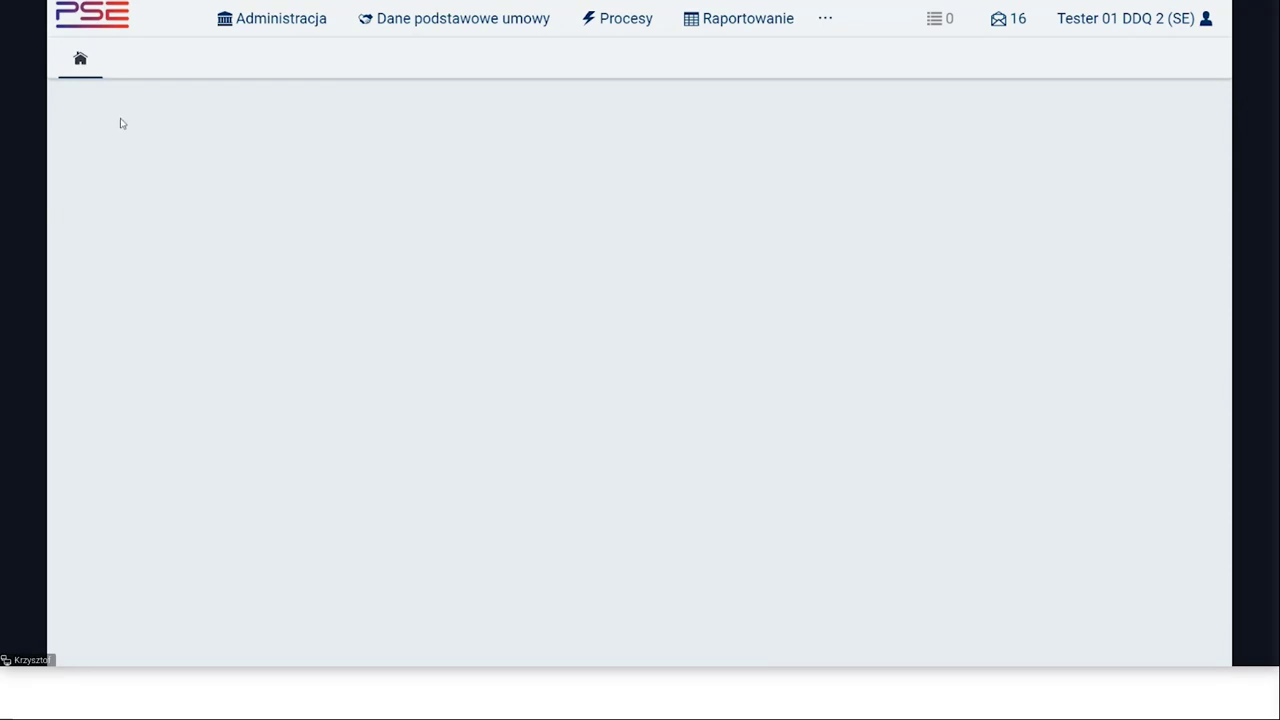
left_click(409, 20)
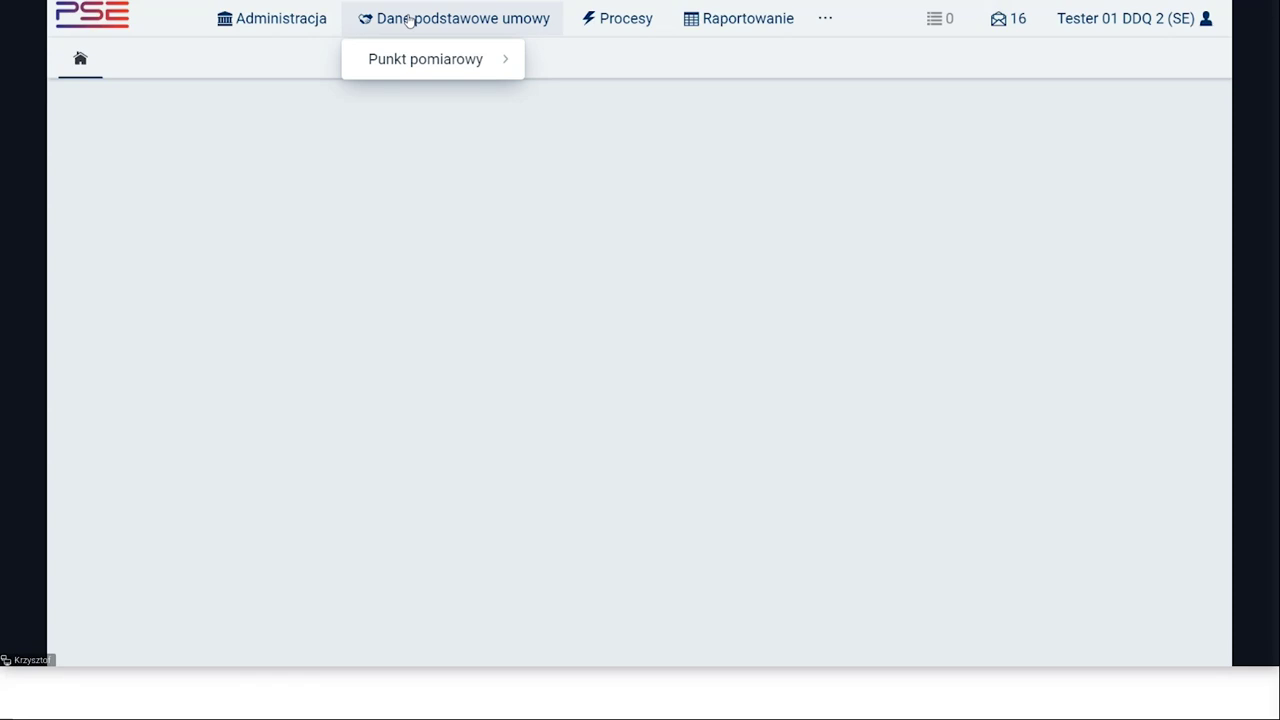
mouse_move(410, 60)
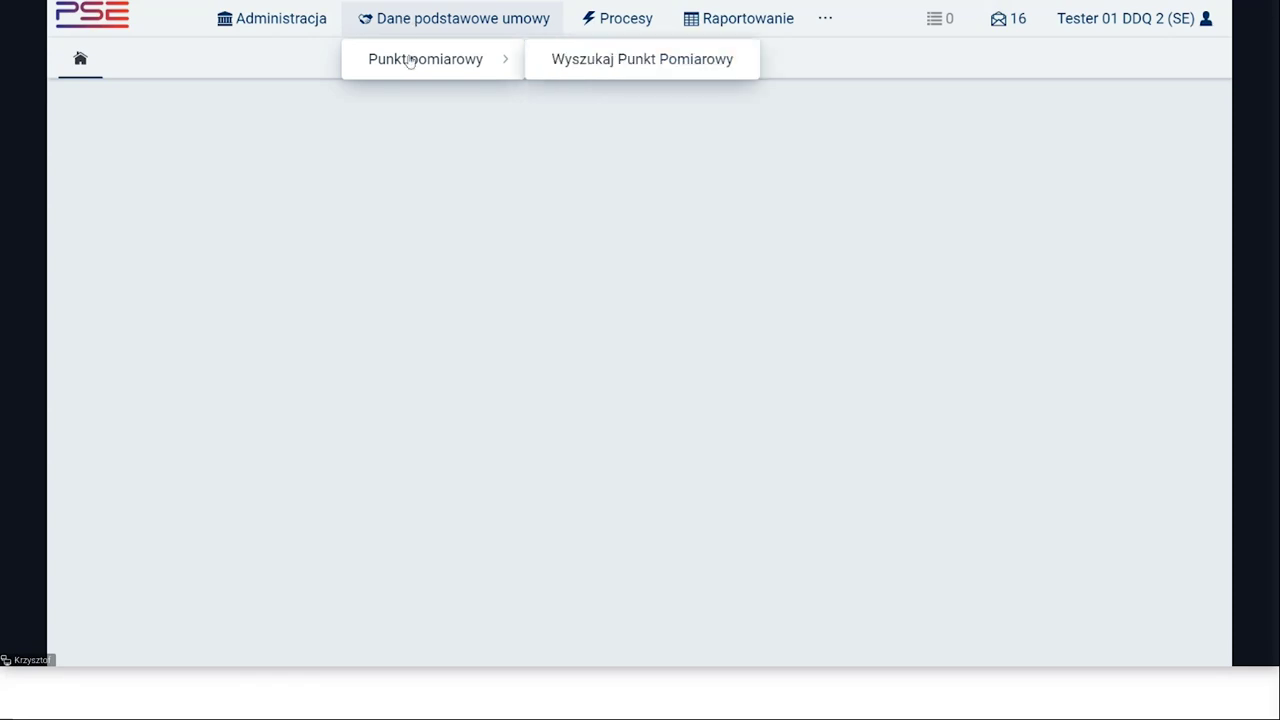
left_click(621, 59)
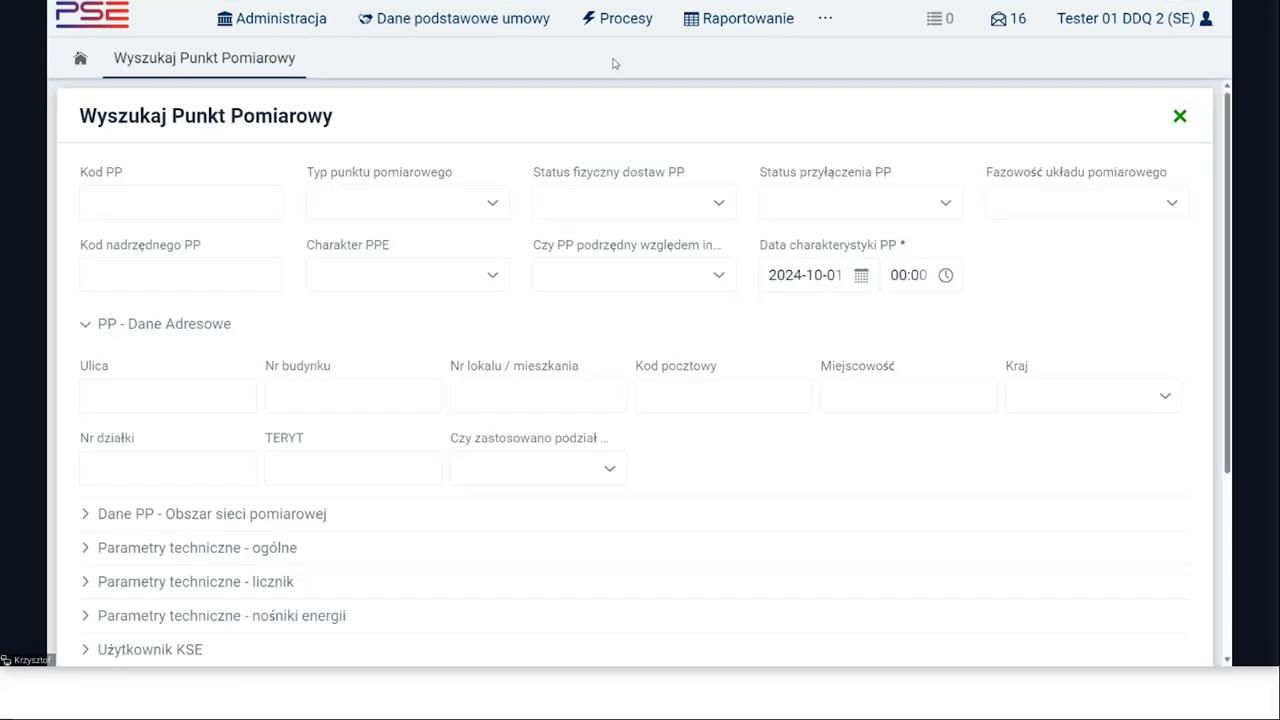
left_click(135, 202)
key("ctrl+v")
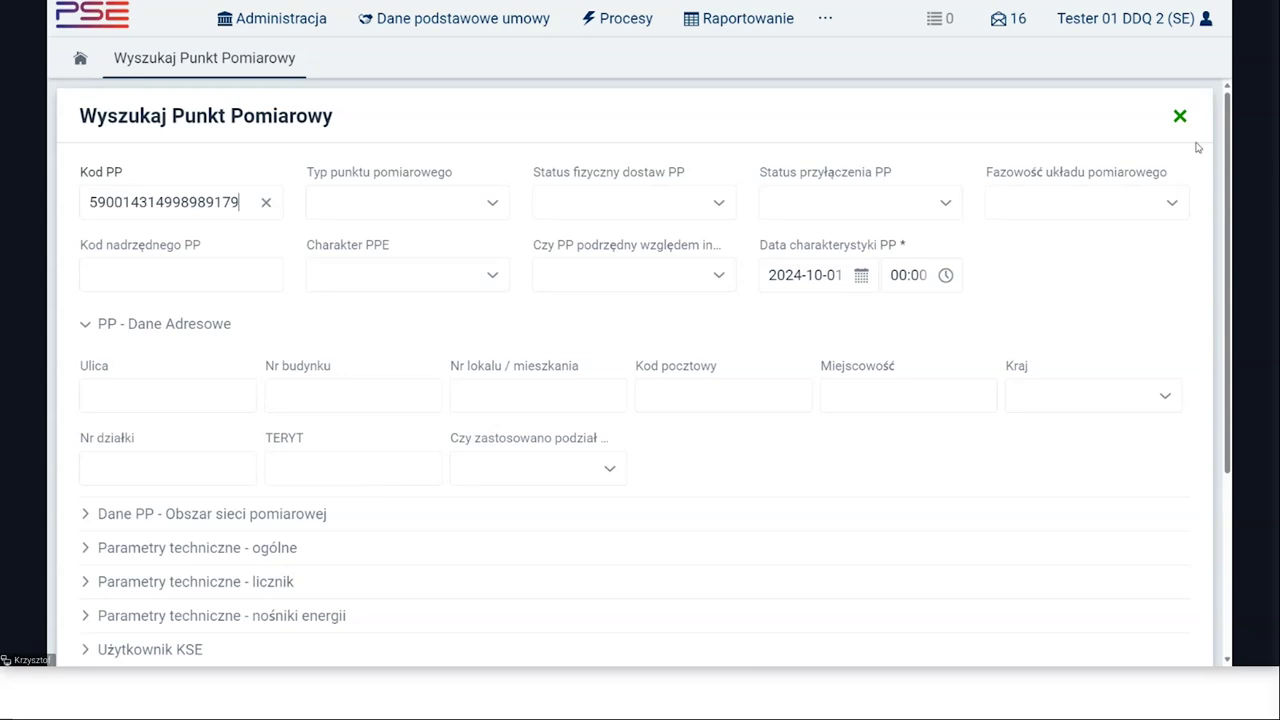
scroll(1222, 240, "down", 1)
scroll(1222, 240, "down", 2)
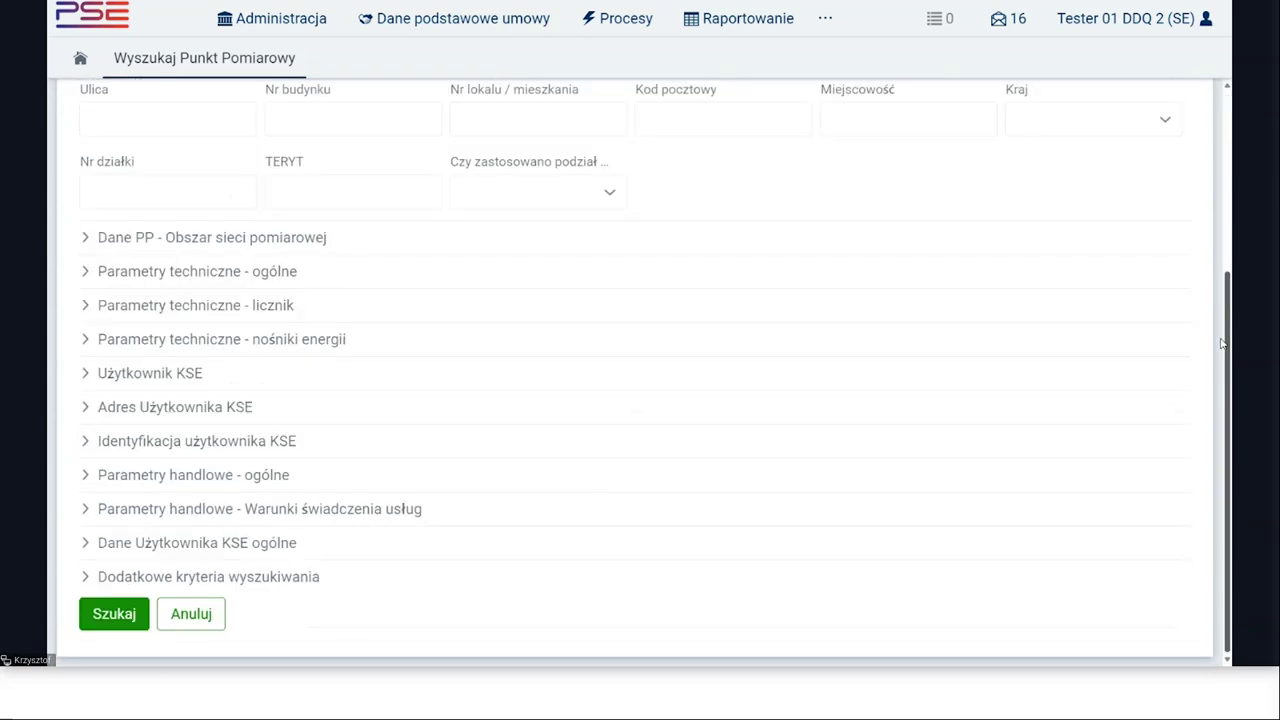
left_click(117, 617)
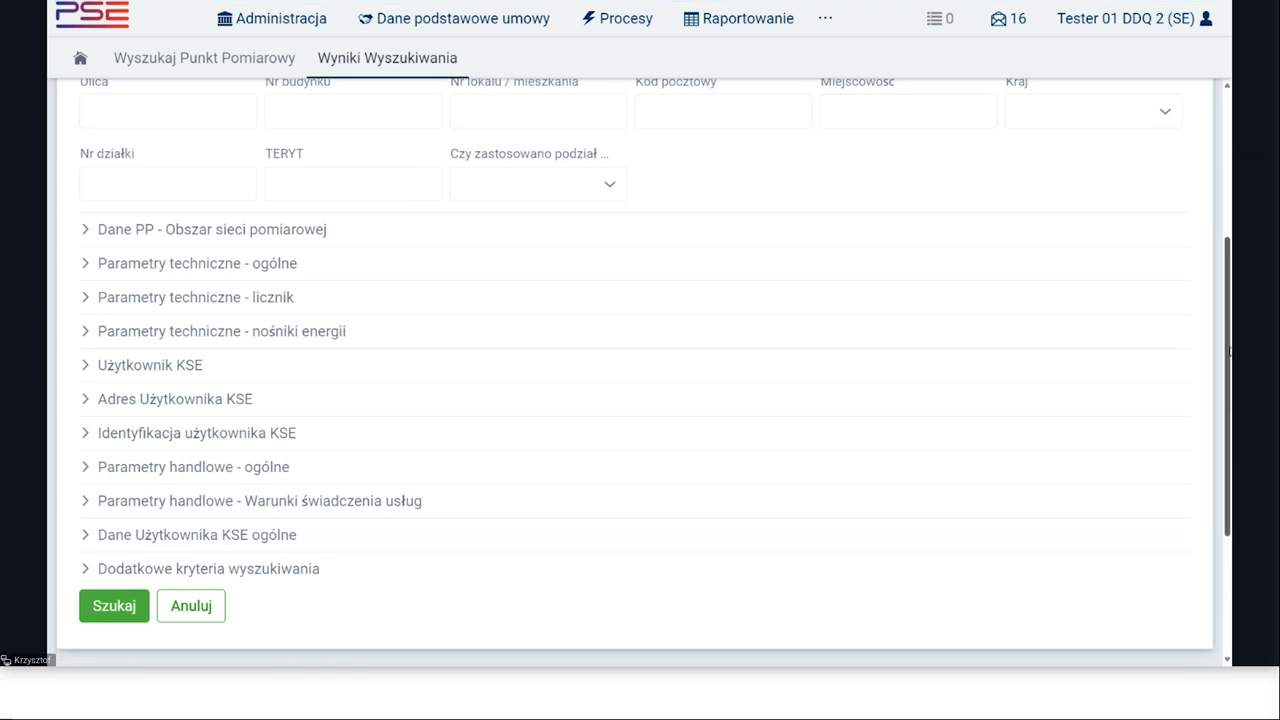
left_click_drag(1229, 350, 1227, 483)
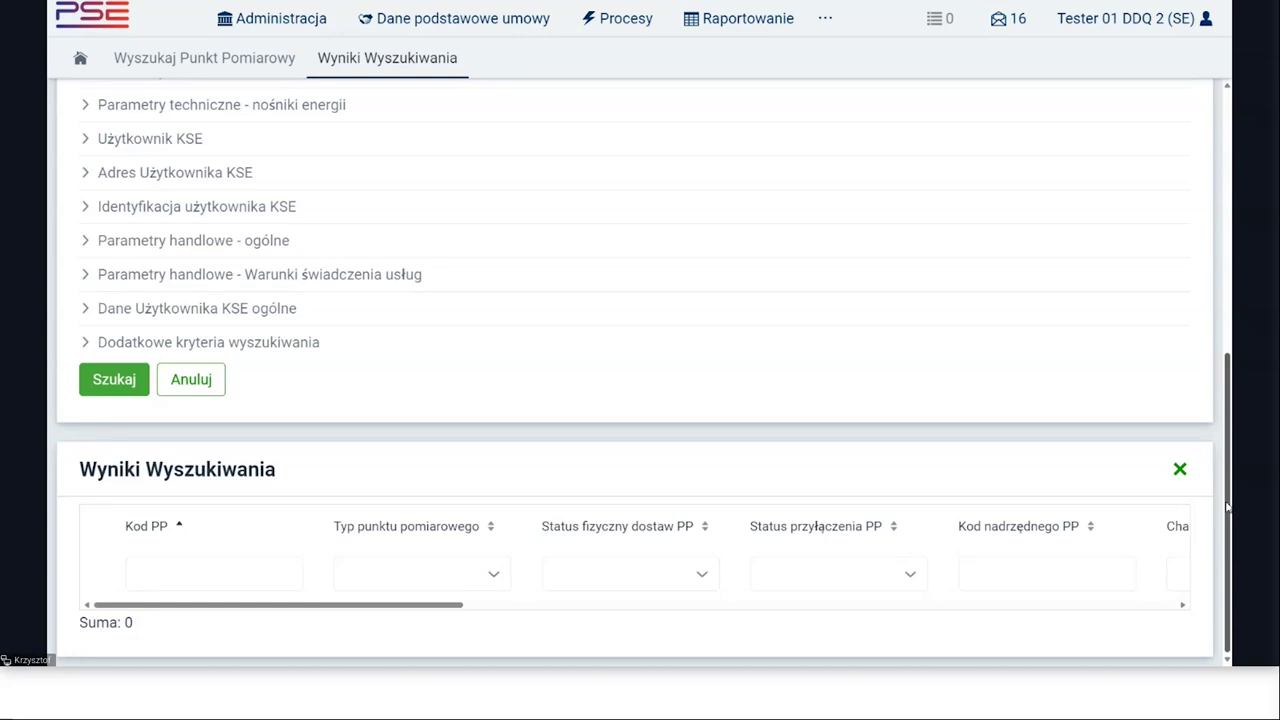
left_click_drag(1227, 410, 1229, 148)
- Rerun the search with characteristic date 2024-10-02, which returns no results
left_click(861, 270)
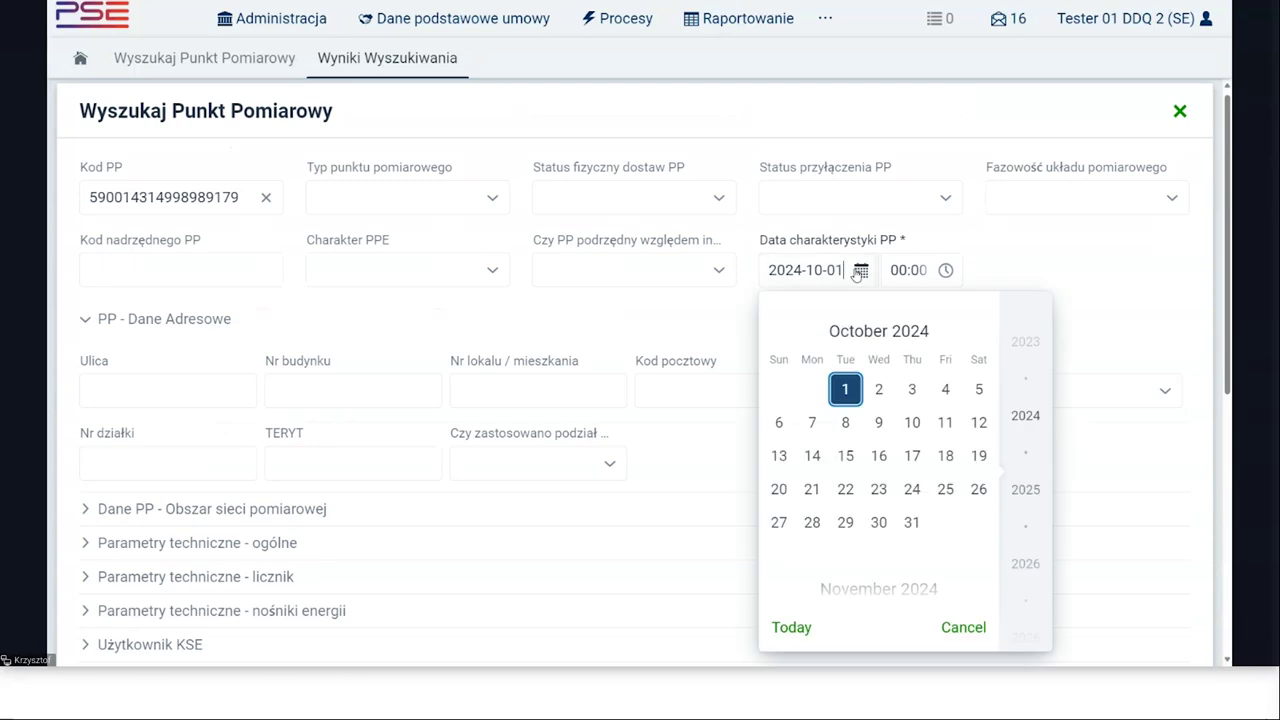
left_click(878, 388)
left_click_drag(1227, 199, 1227, 443)
left_click(102, 420)
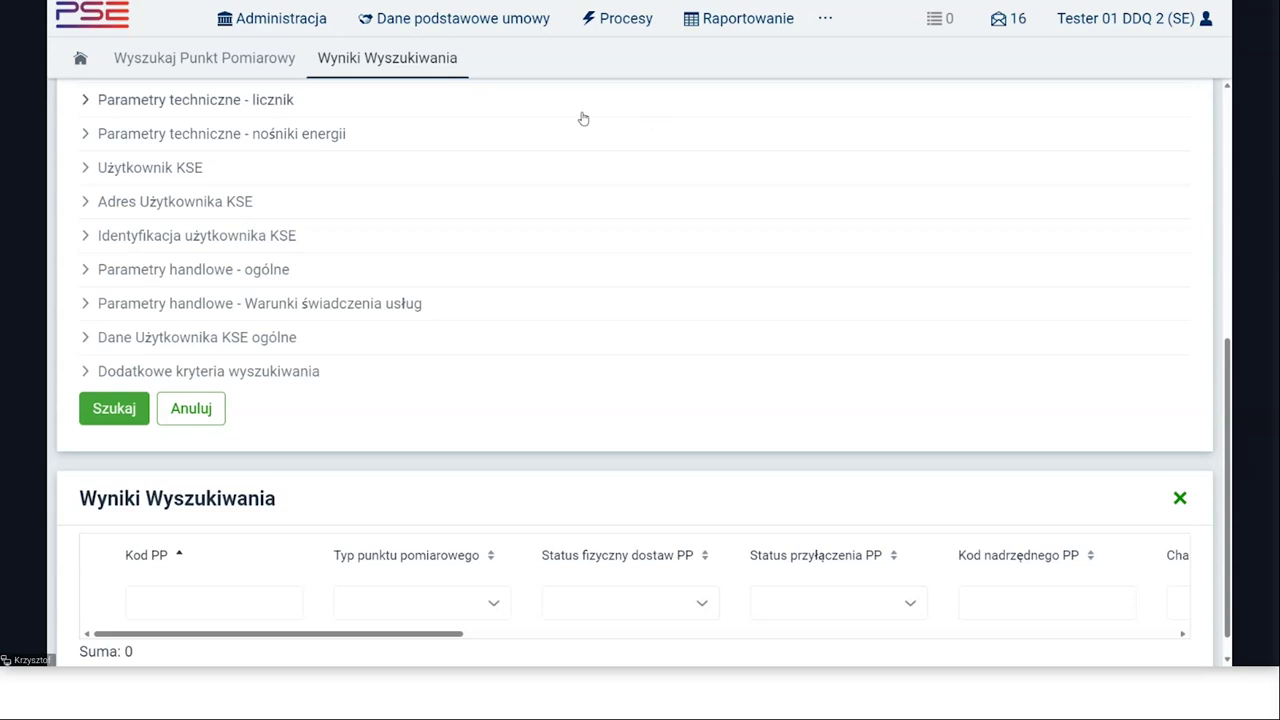
left_click(609, 22)
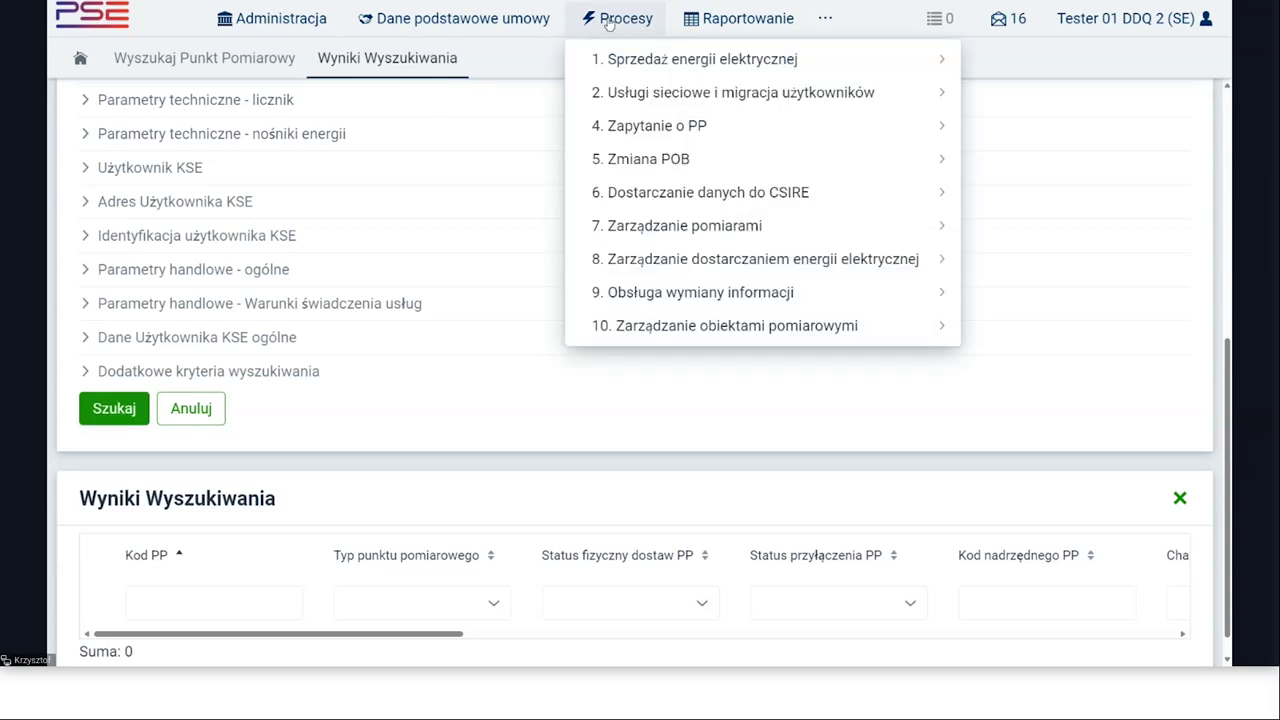
- Start a new 1.2. Zmiana sprzedawcy - UK process from the Procesy menu
mouse_move(645, 60)
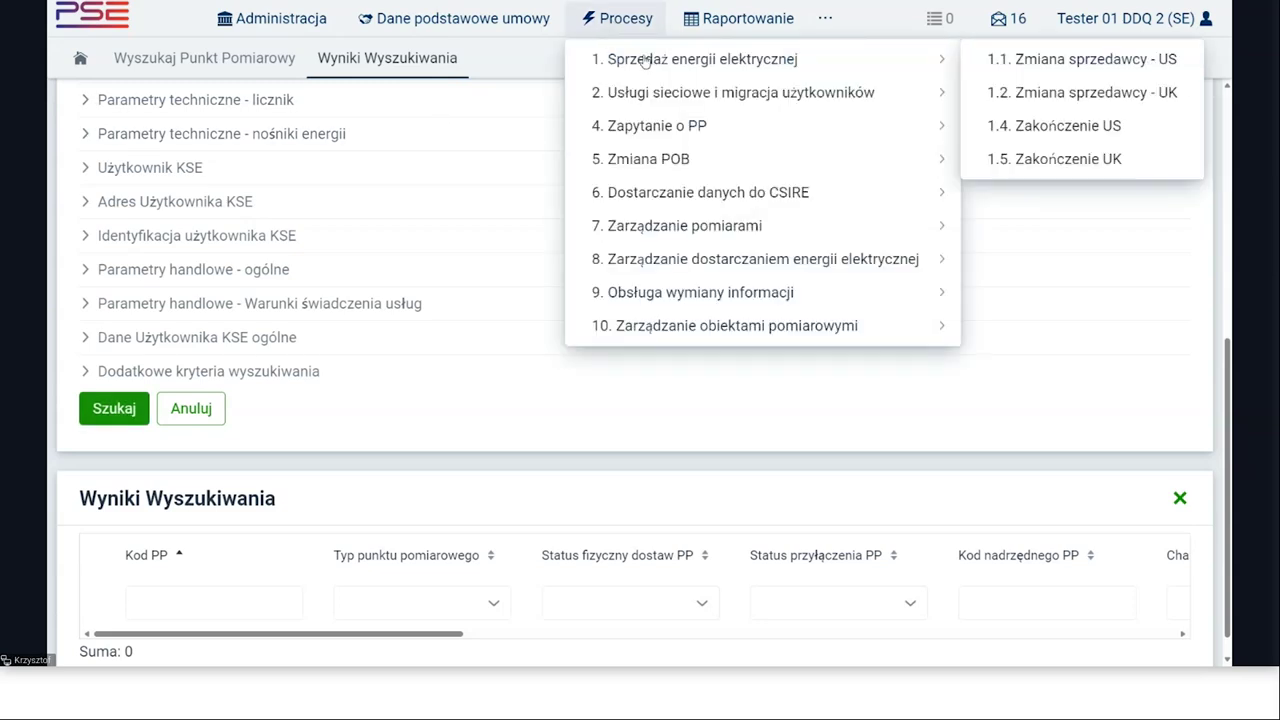
left_click(1030, 93)
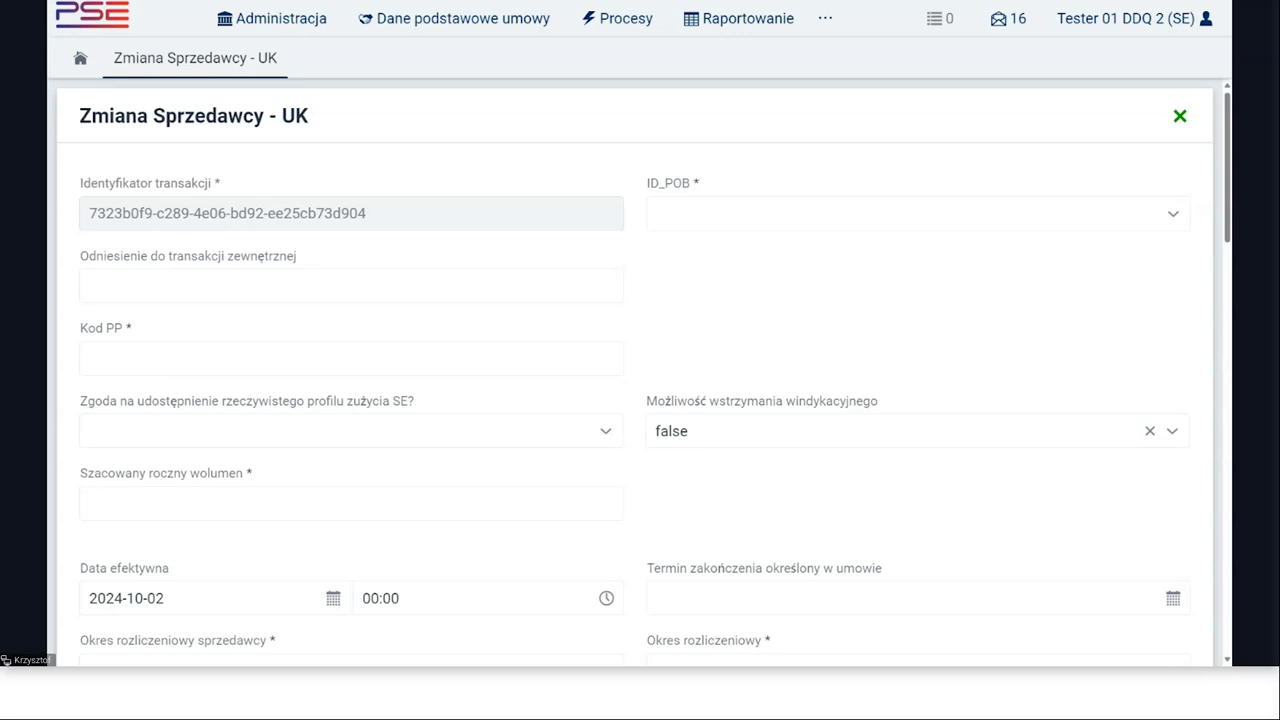
- Paste the point code, choose balancing party BRP 1, set profile consent false and volume 2000
left_click(195, 369)
key("ctrl+v")
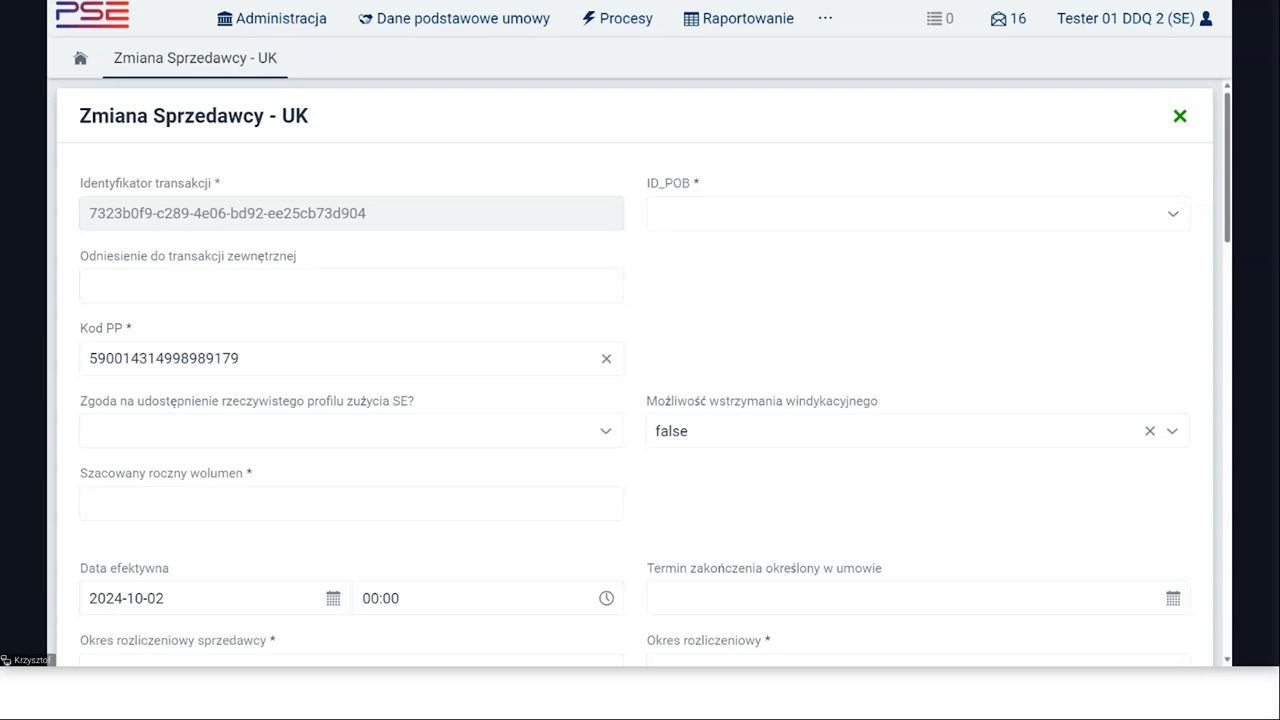
left_click(750, 212)
type("01")
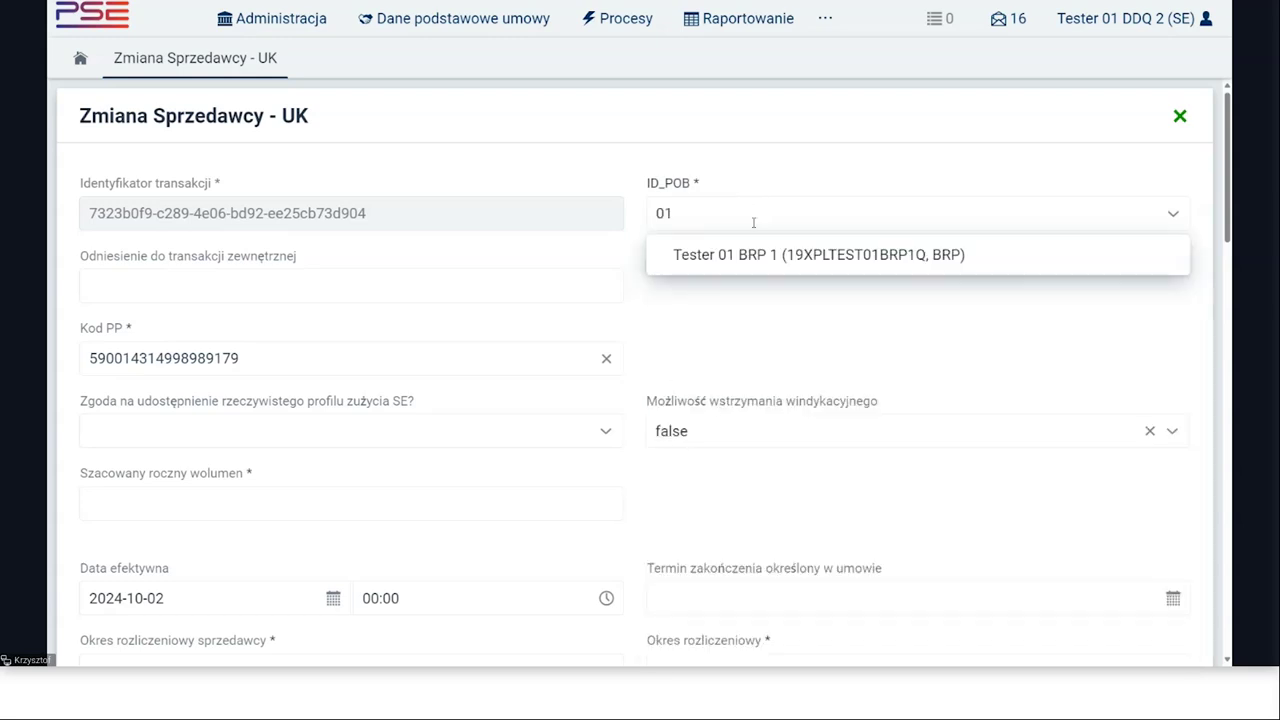
left_click(740, 255)
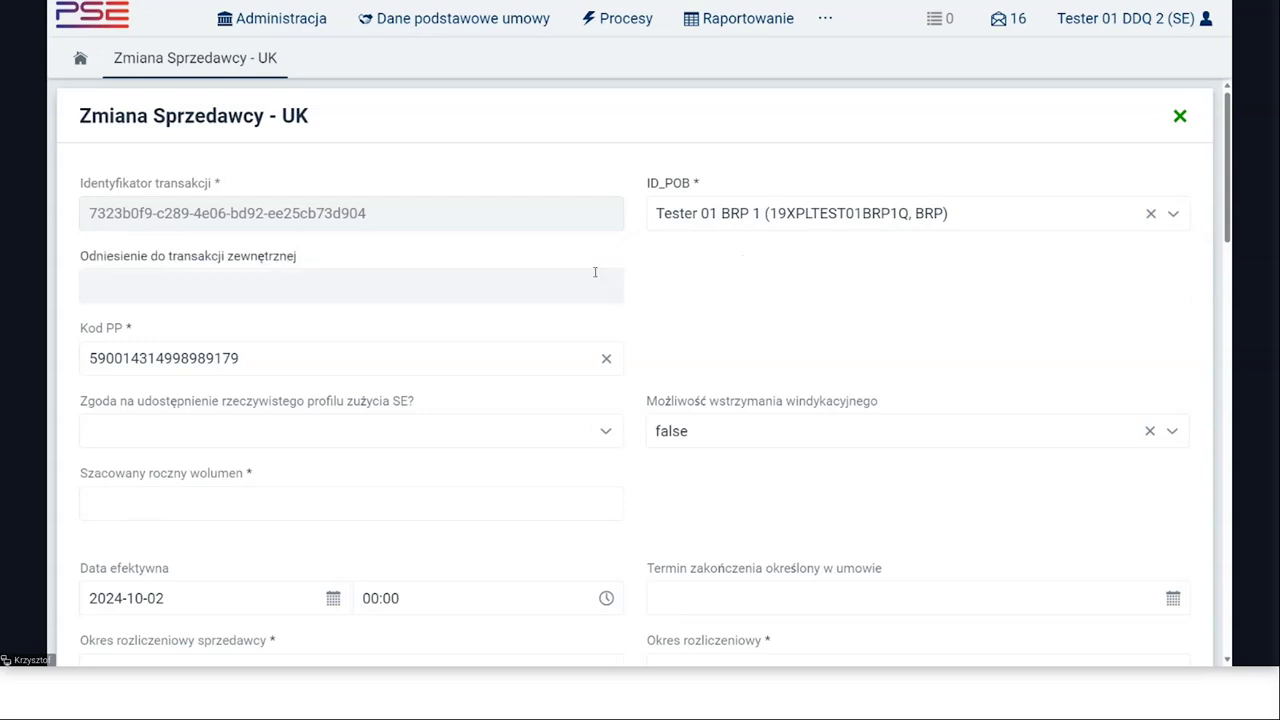
left_click(182, 416)
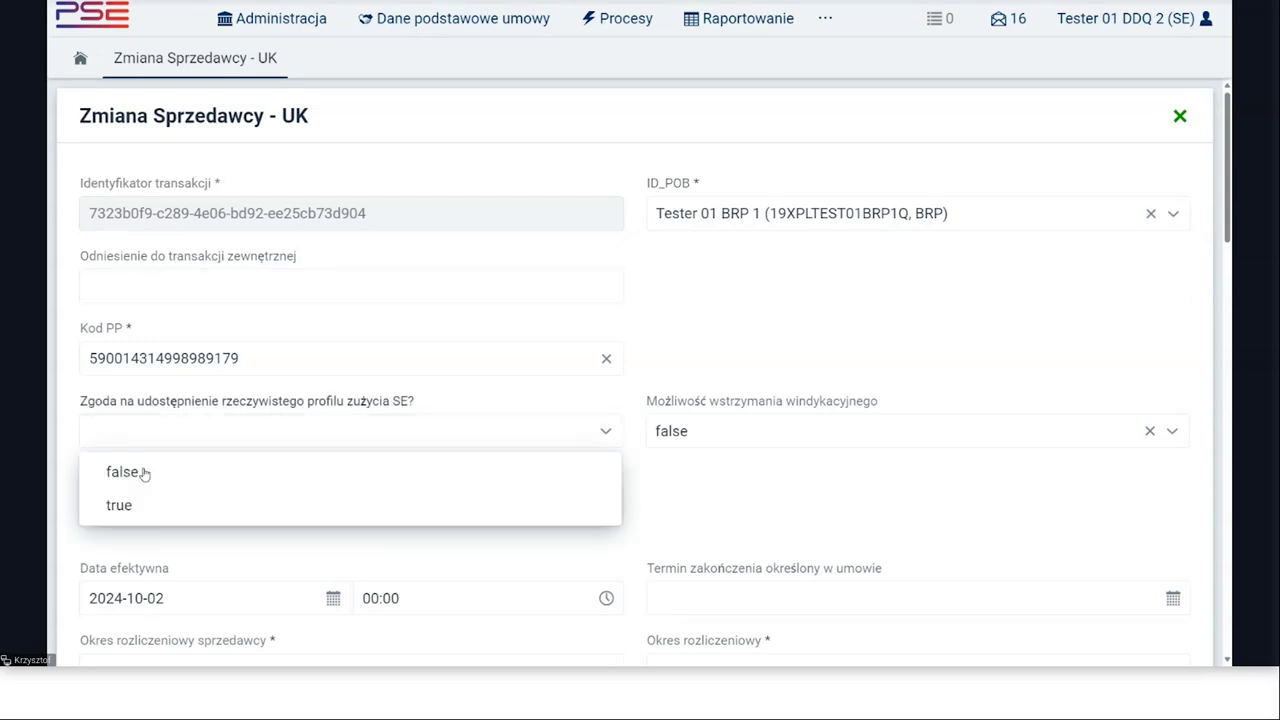
left_click(144, 474)
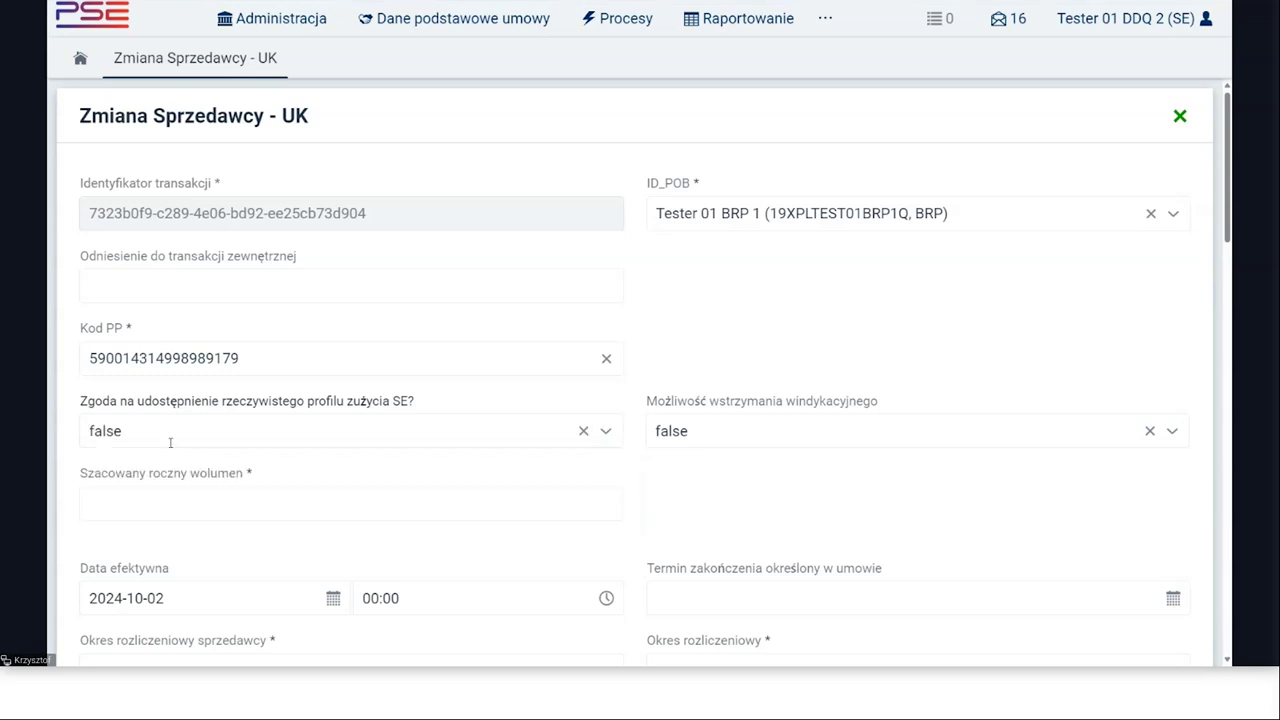
left_click(143, 500)
type("2000")
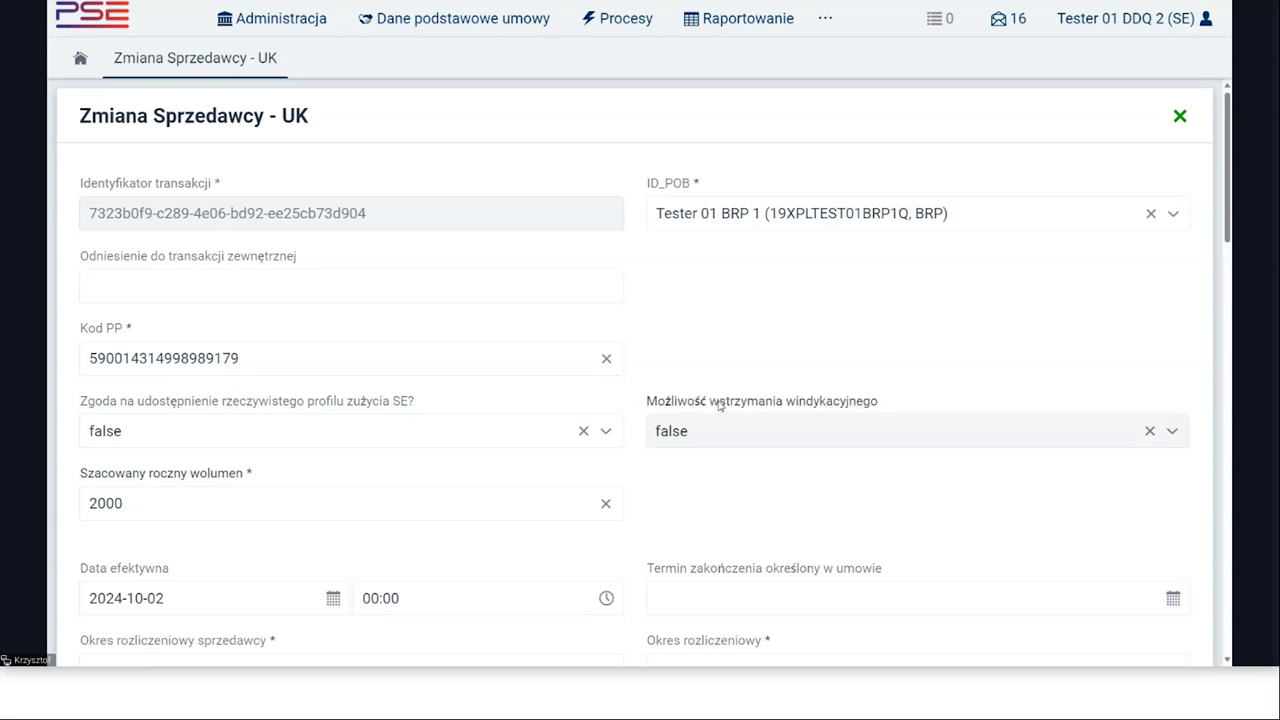
scroll(234, 520, "down", 1)
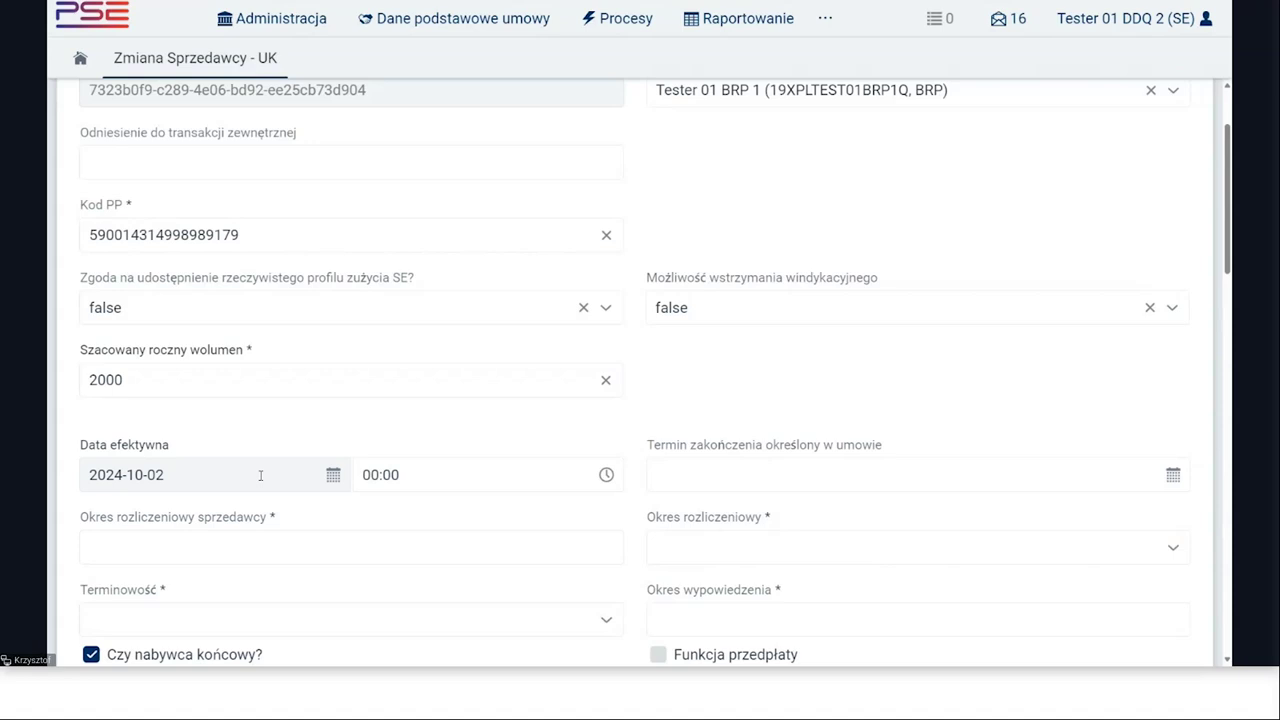
- Enter Tygodniowy seller billing, Bezterminowa term, 'Dwa razy w roku' billing and 3 miesięczny notice
left_click(196, 551)
type("Ty")
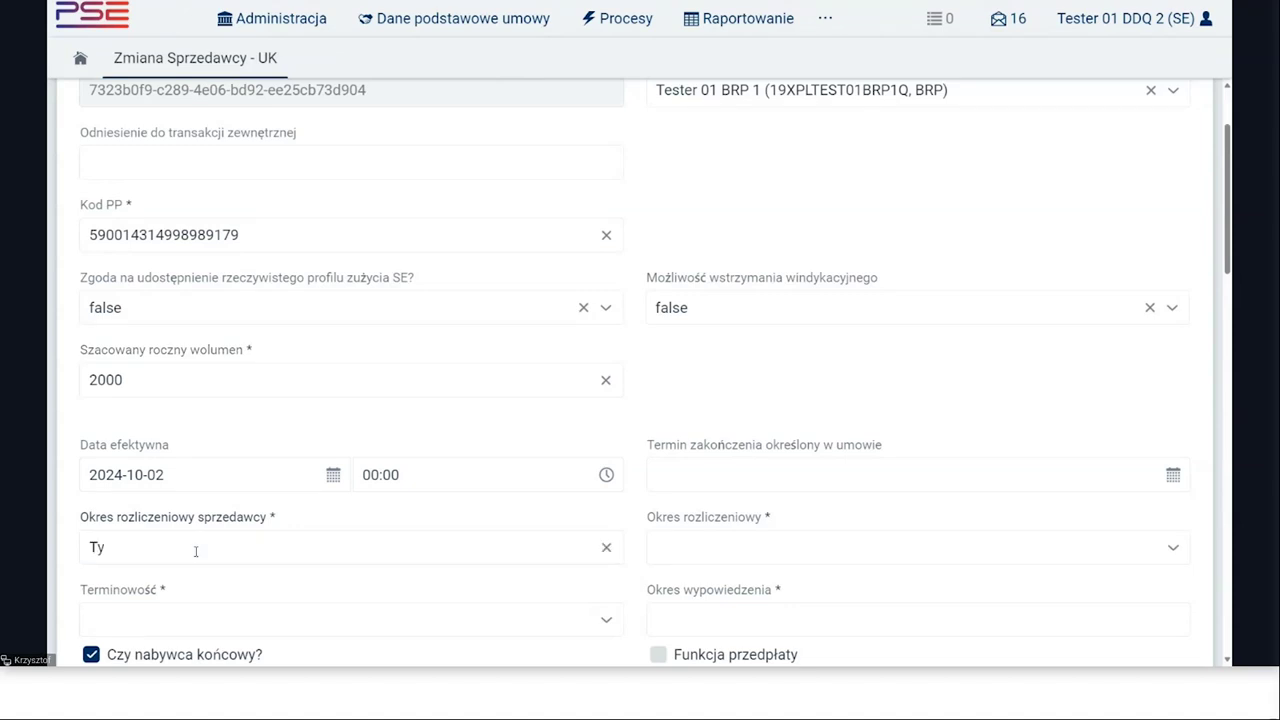
type("godniowy")
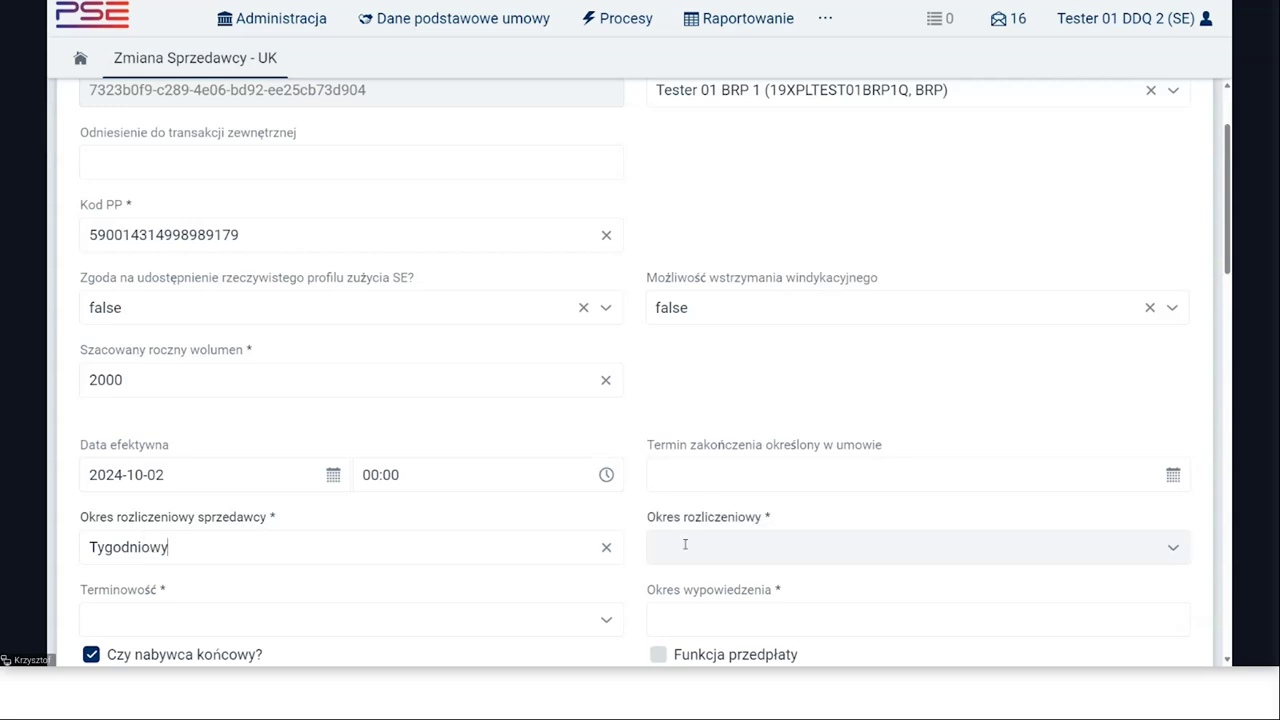
left_click(337, 612)
left_click(217, 511)
left_click(748, 538)
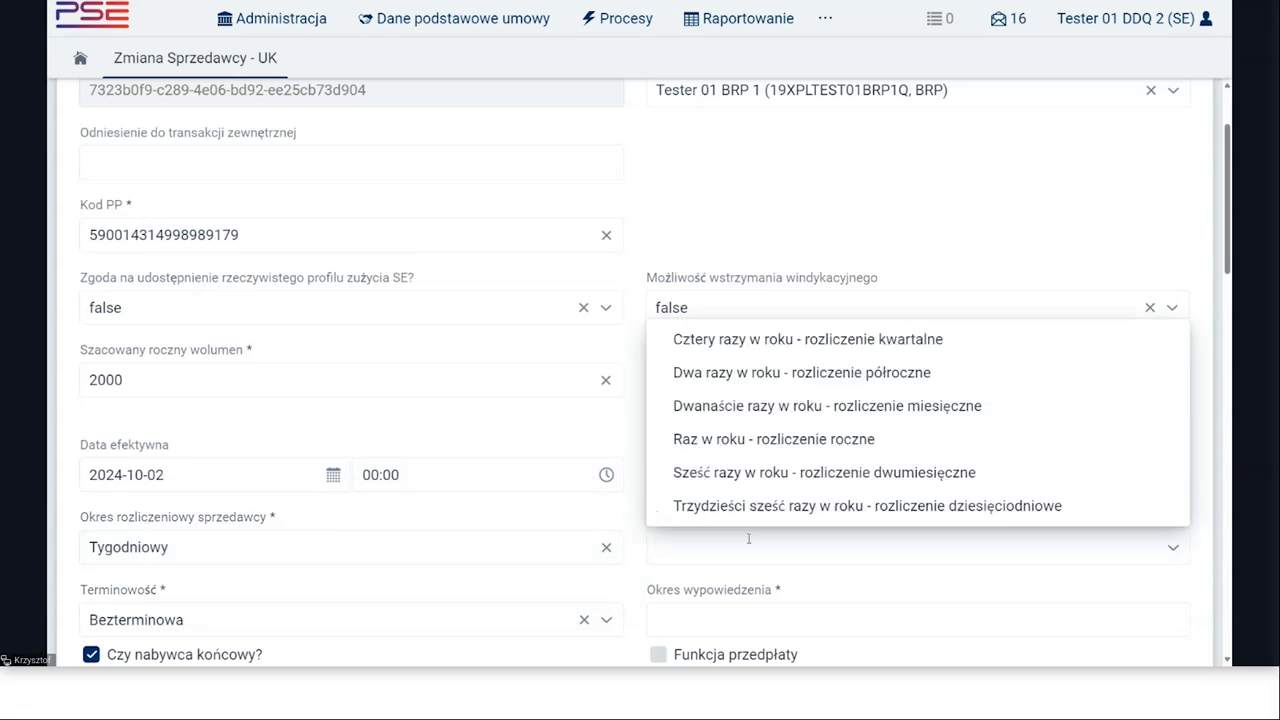
left_click(729, 375)
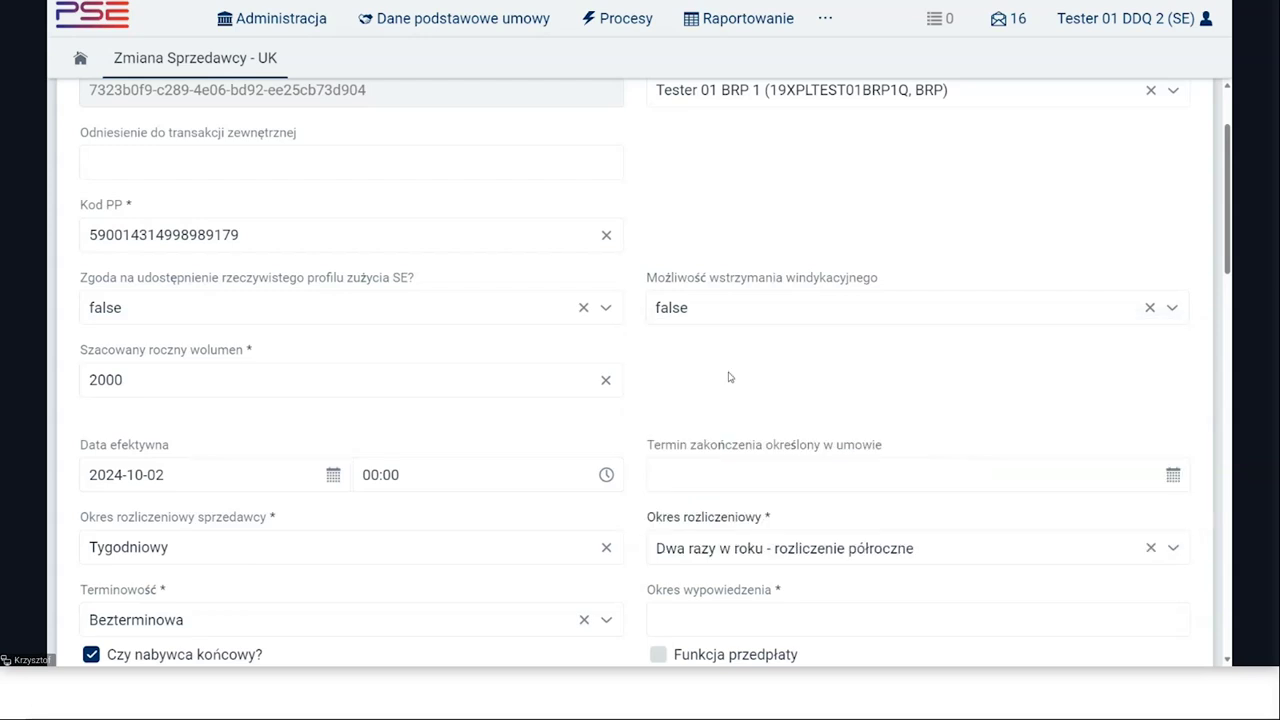
scroll(703, 433, "down", 2)
left_click(720, 425)
type("3 miesięcz")
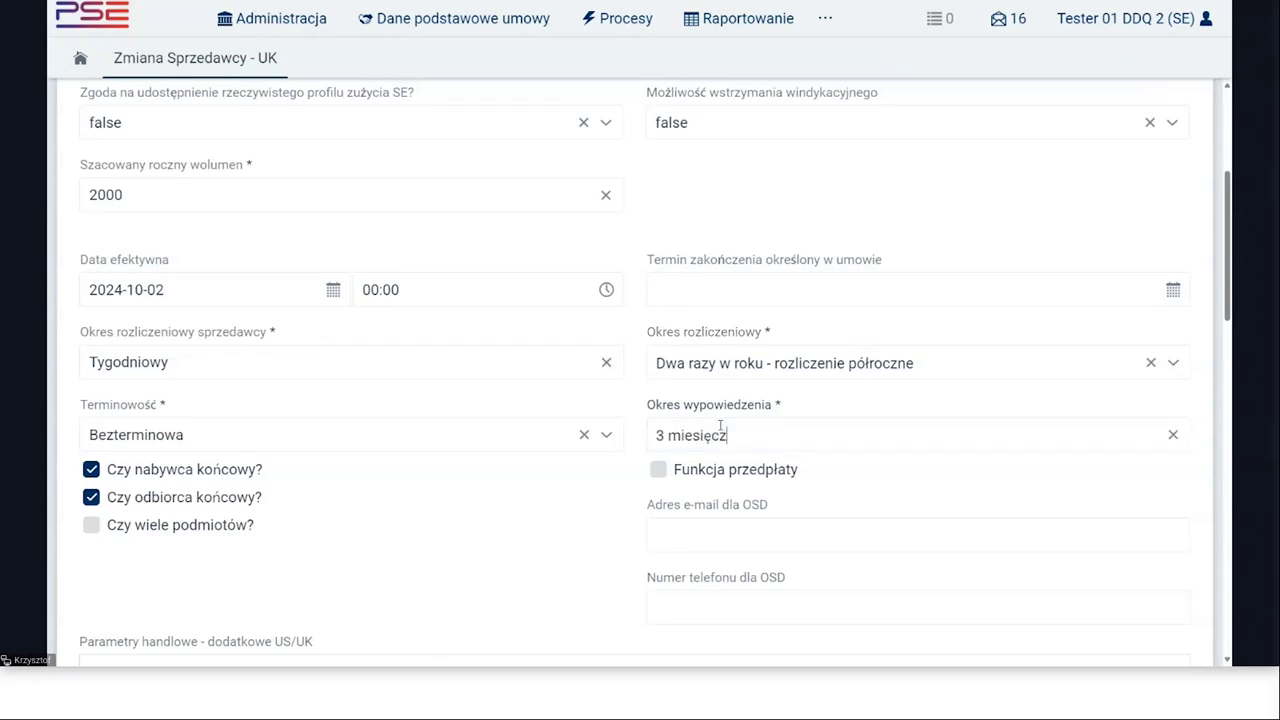
type("ny")
scroll(297, 443, "down", 1)
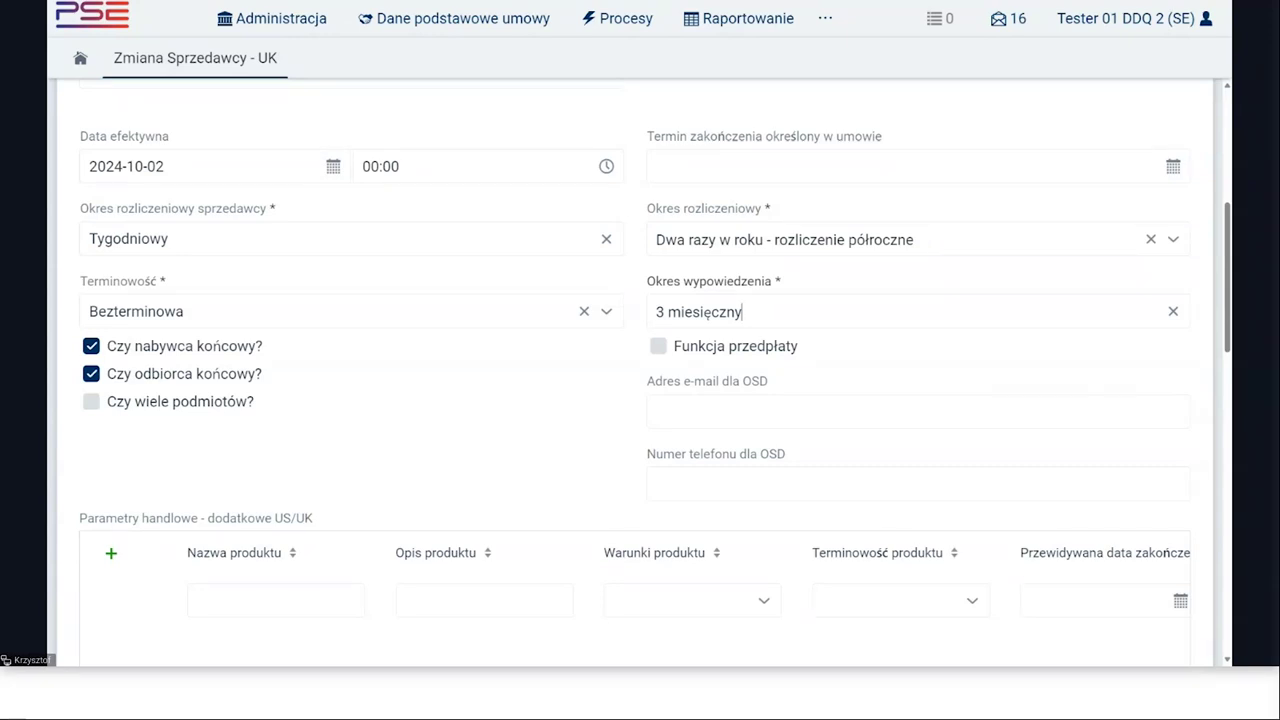
- Add product Zielona energia described 'Gwarancja pochodzenia', with Cena mieszana conditions and Bezterminowa term
left_click(113, 554)
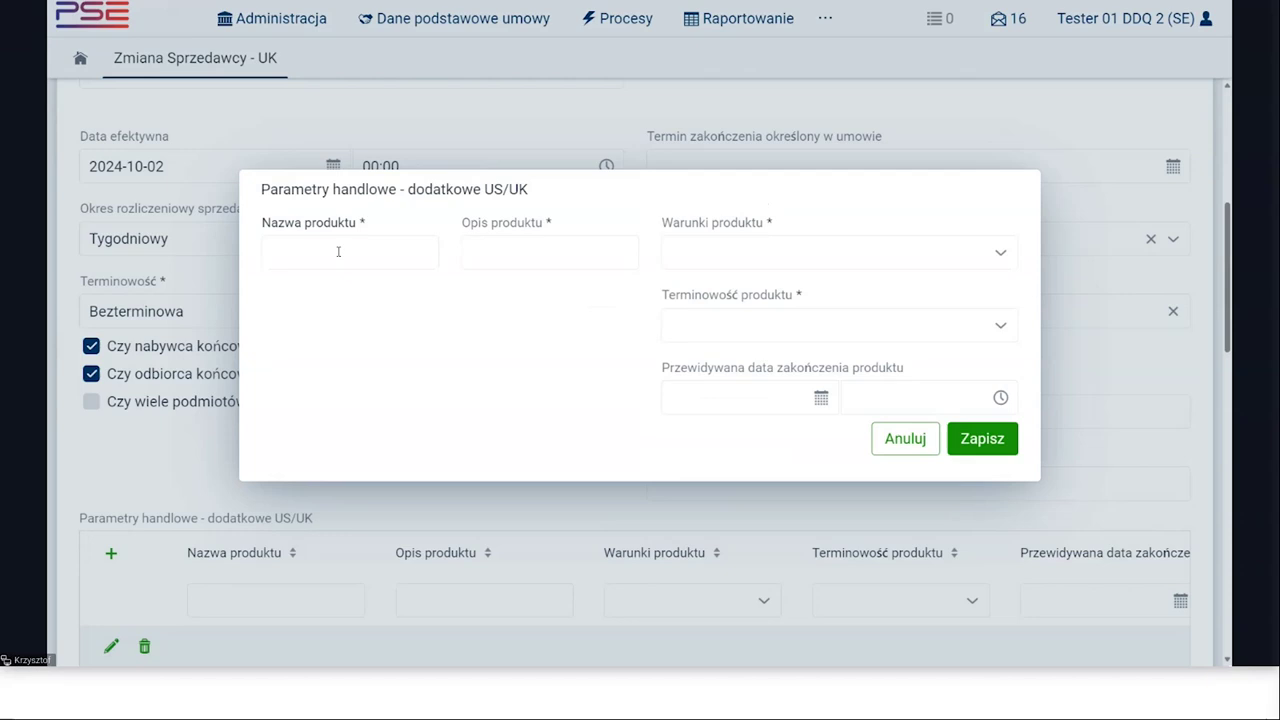
type("Zielona energia")
key("Tab")
type("Gw")
type("ar")
type("ancj")
type("a pochodzen")
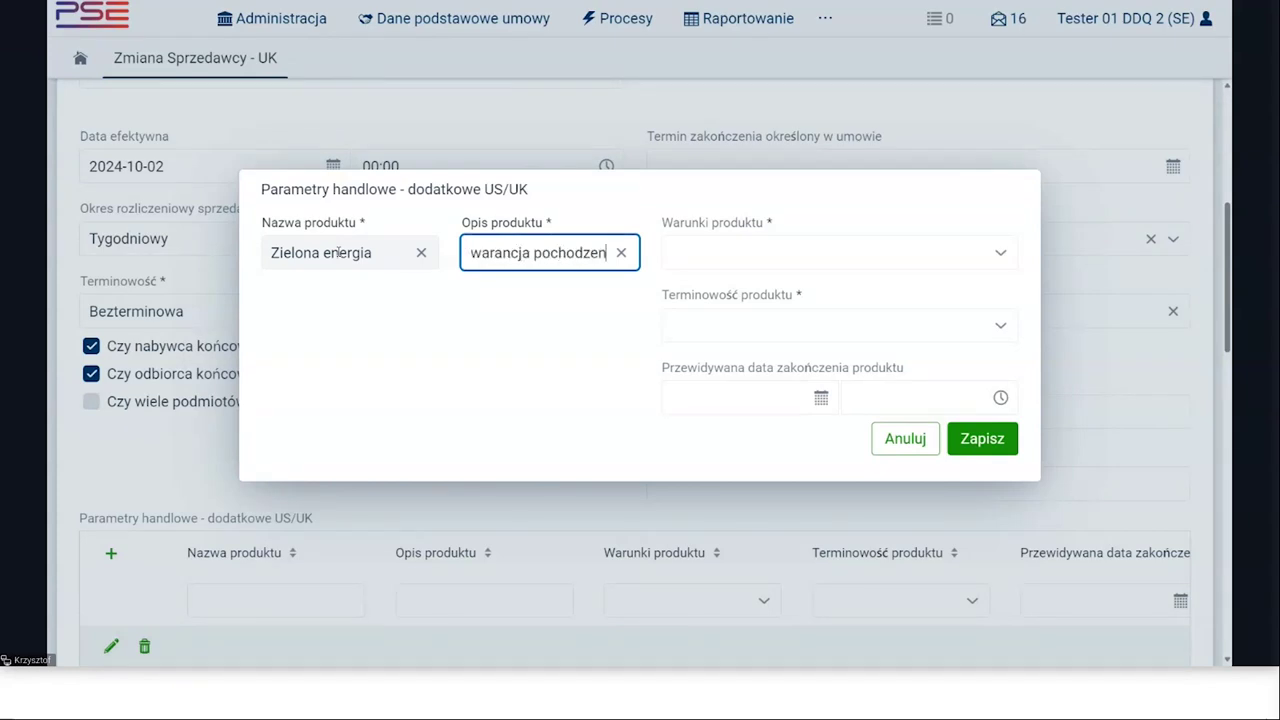
type("ia")
left_click(774, 240)
left_click(766, 392)
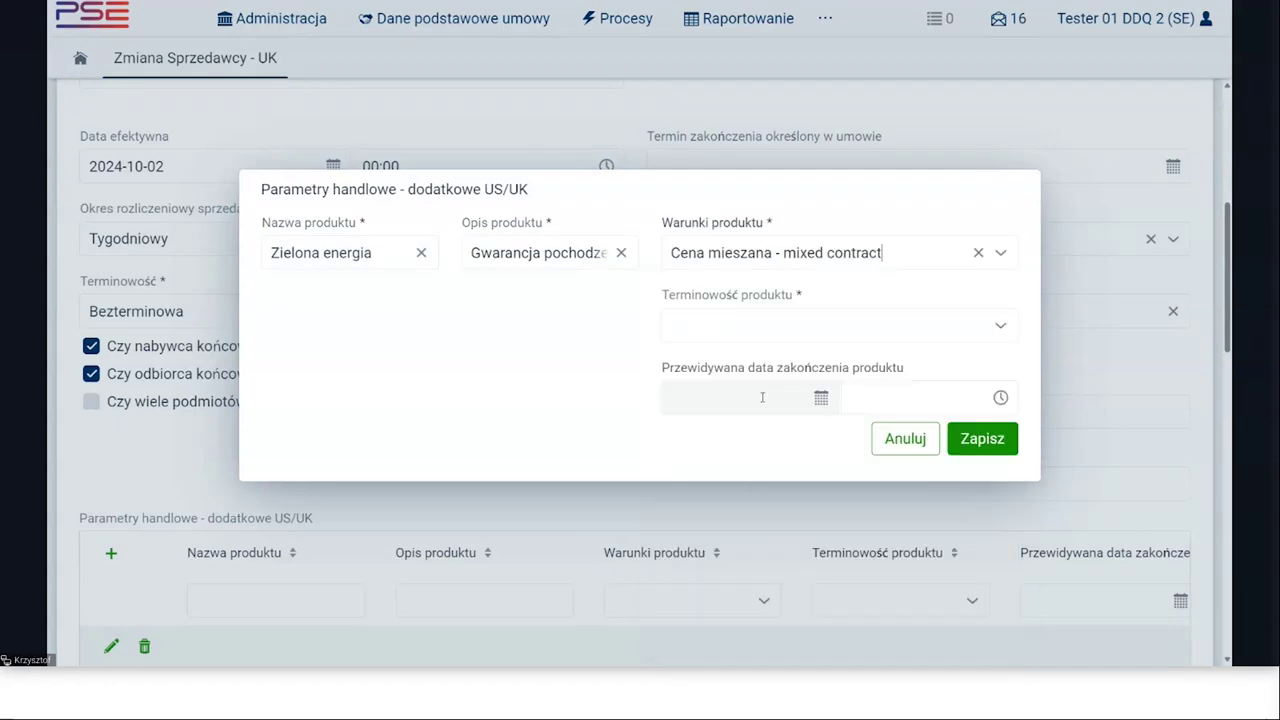
left_click(853, 321)
left_click(766, 369)
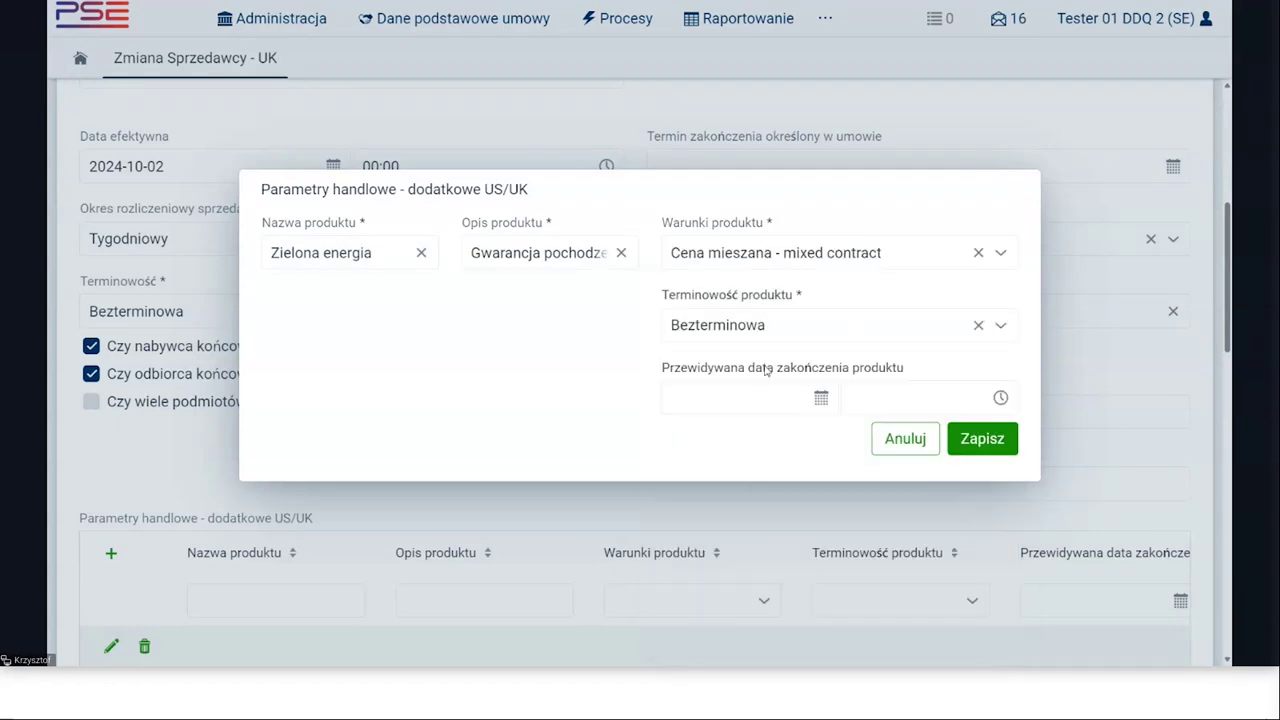
left_click(984, 439)
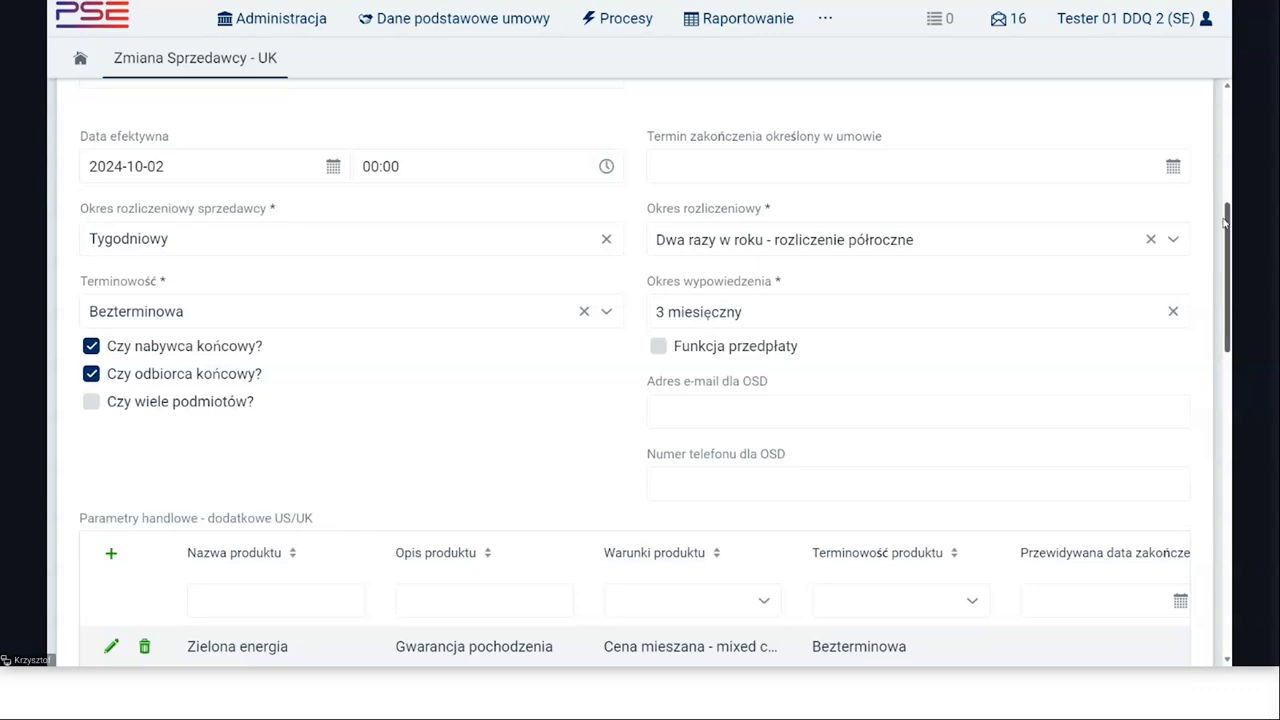
left_click_drag(1224, 222, 1216, 420)
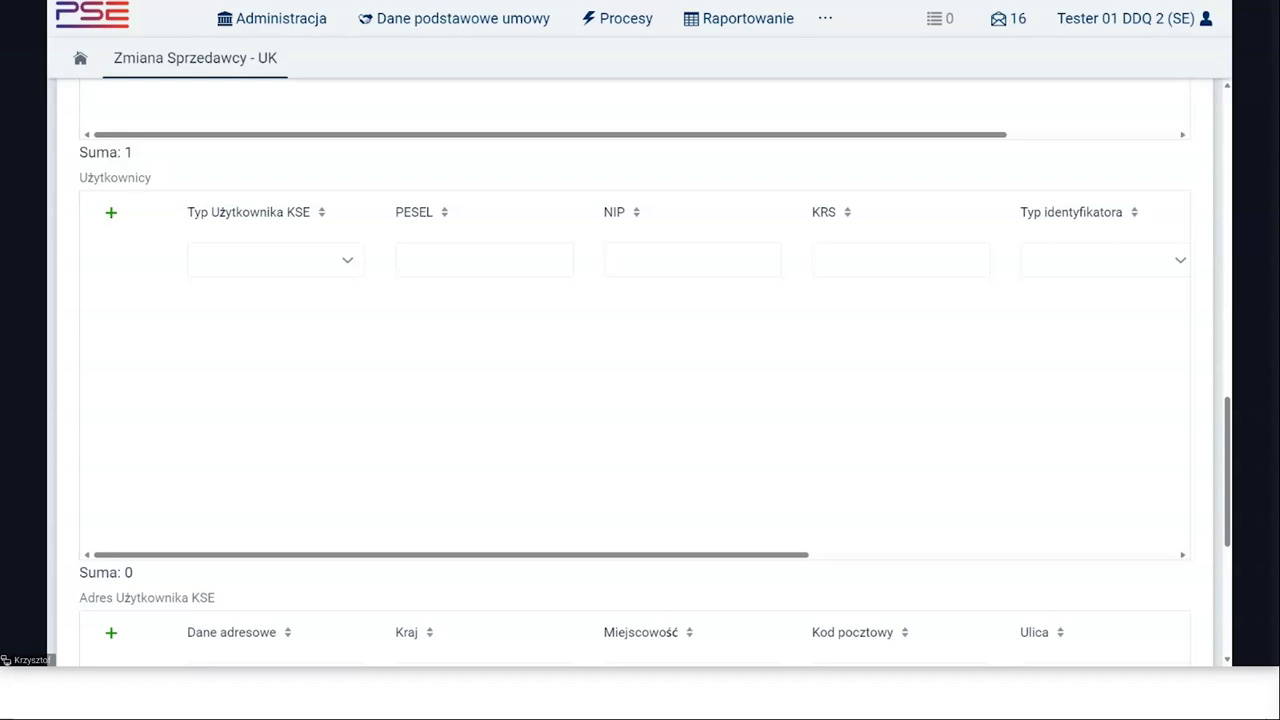
- Add an Osoba fizyczna nieprowadząca działalności gospodarczej user with their PESEL and submit the request
left_click(112, 214)
left_click(441, 247)
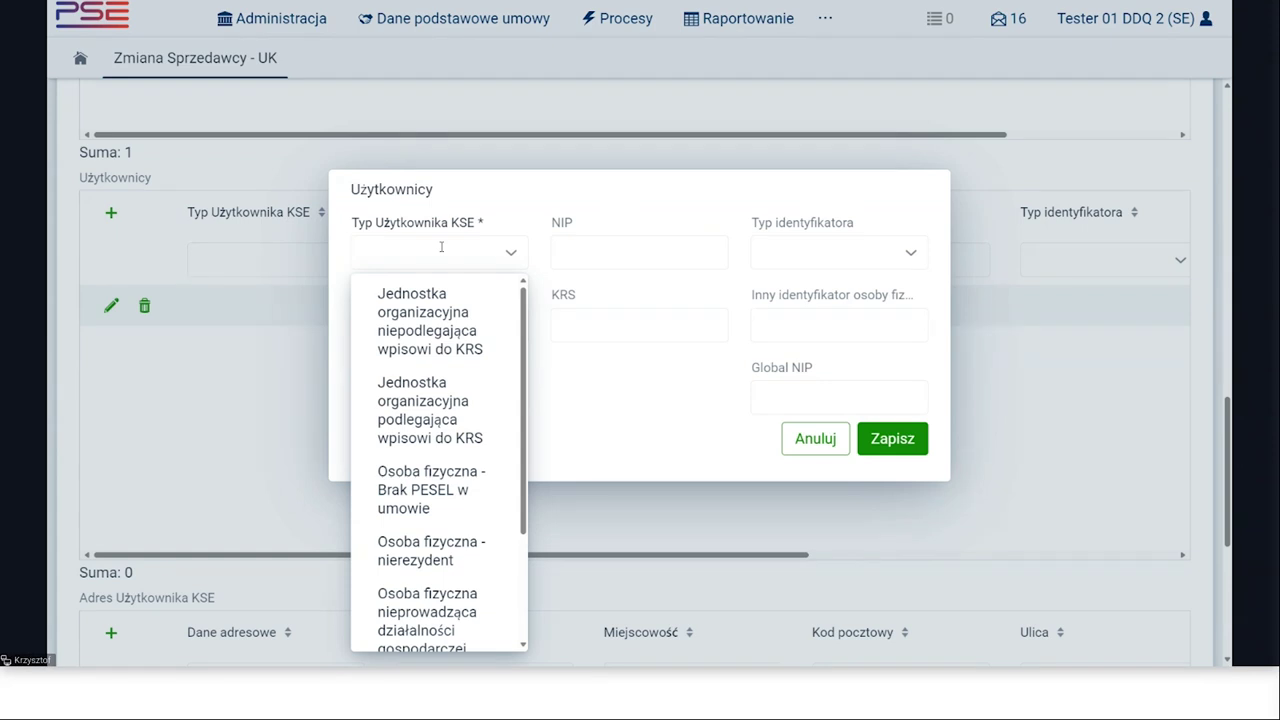
left_click_drag(522, 350, 522, 458)
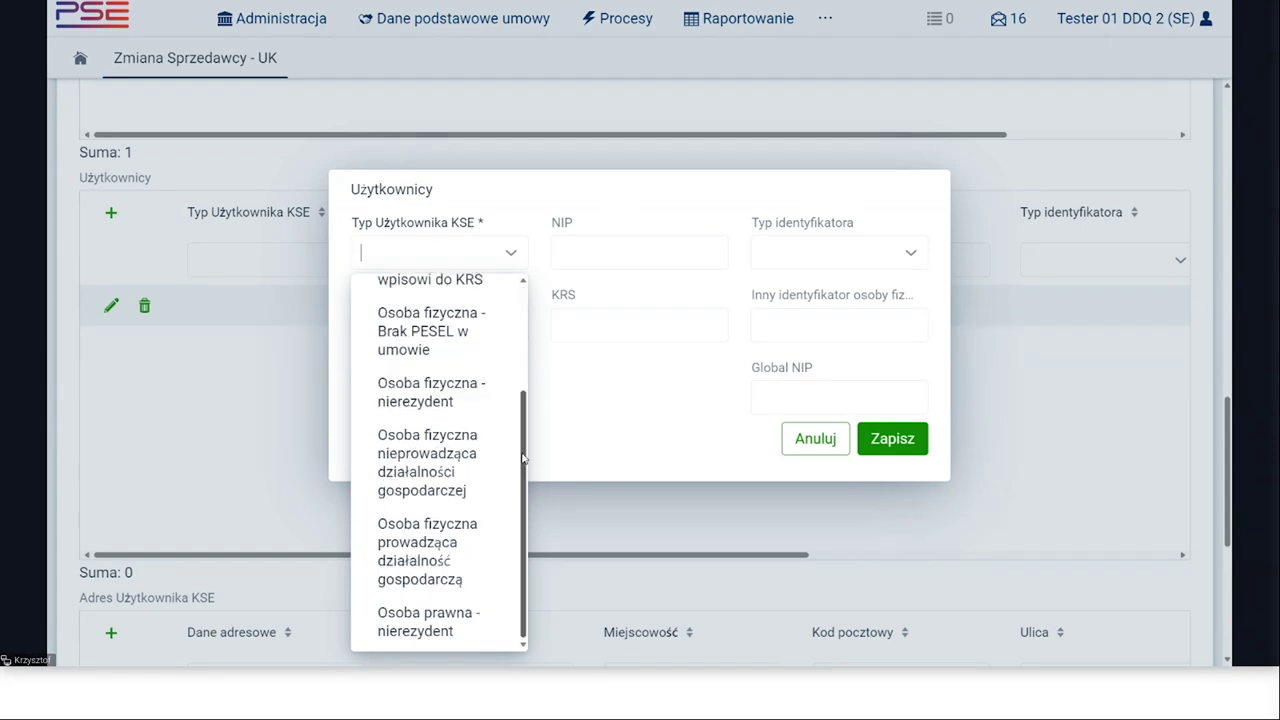
left_click(447, 456)
left_click(412, 323)
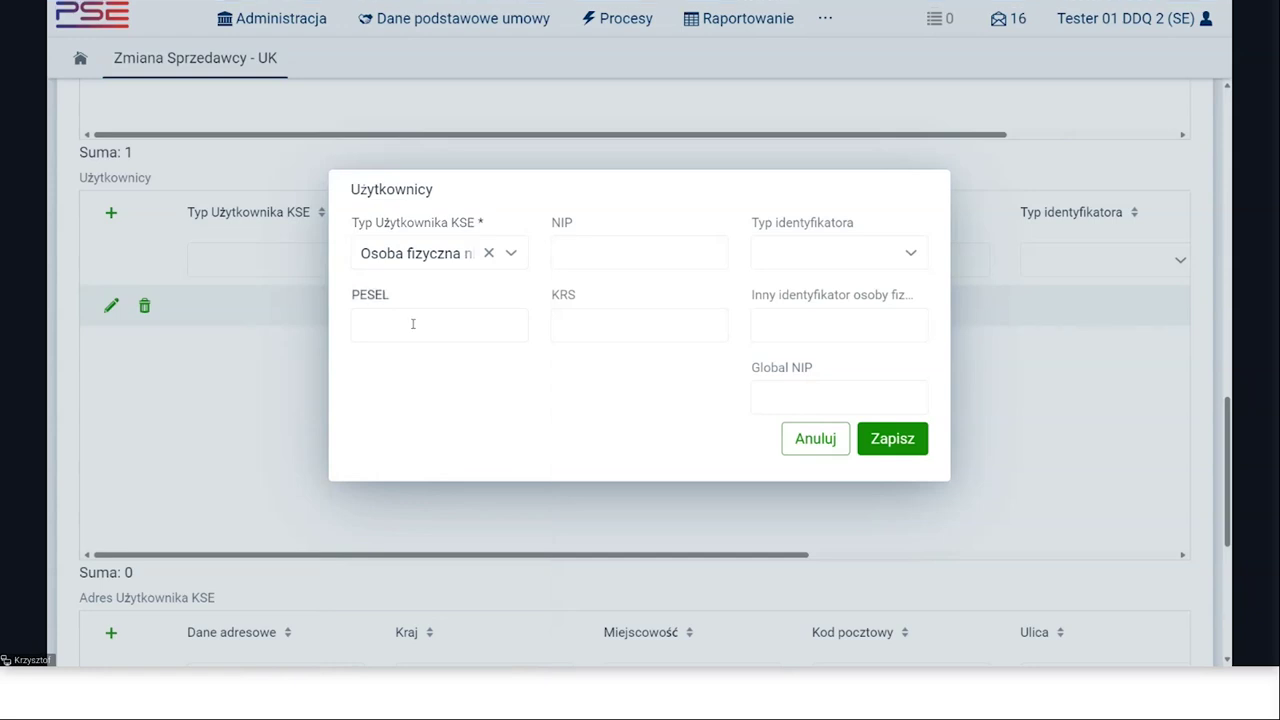
key("ctrl+v")
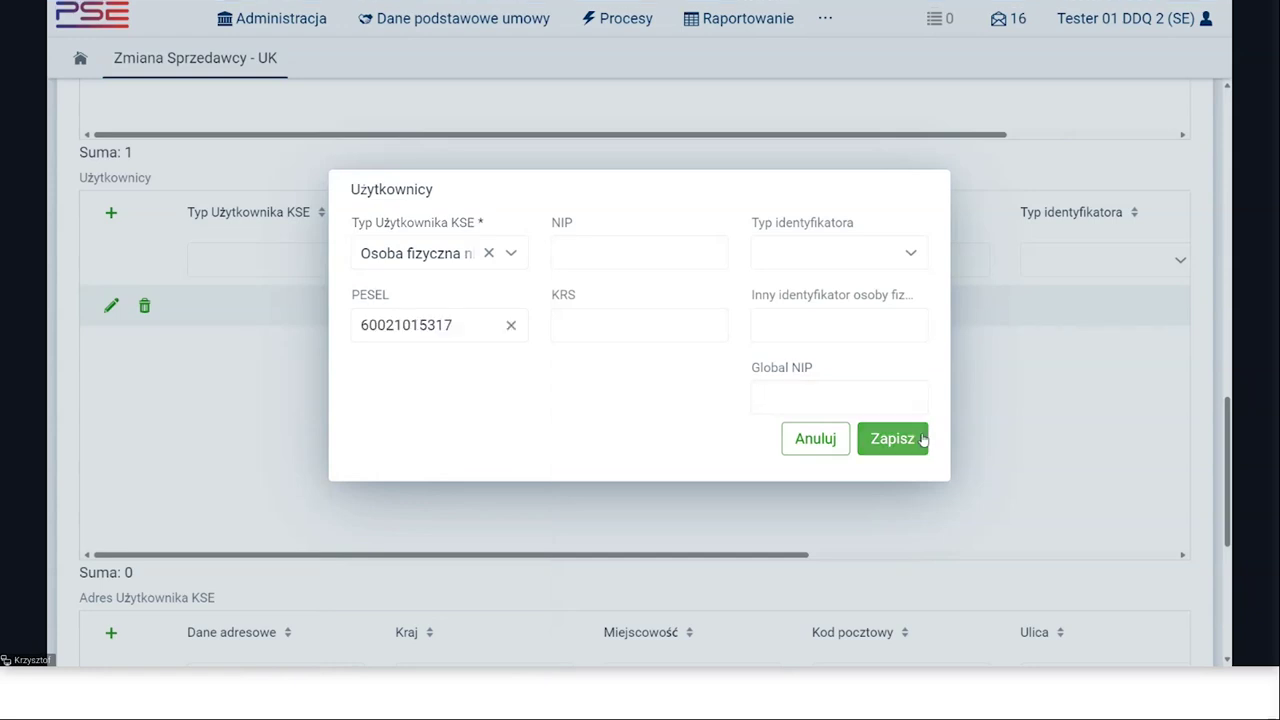
left_click(922, 440)
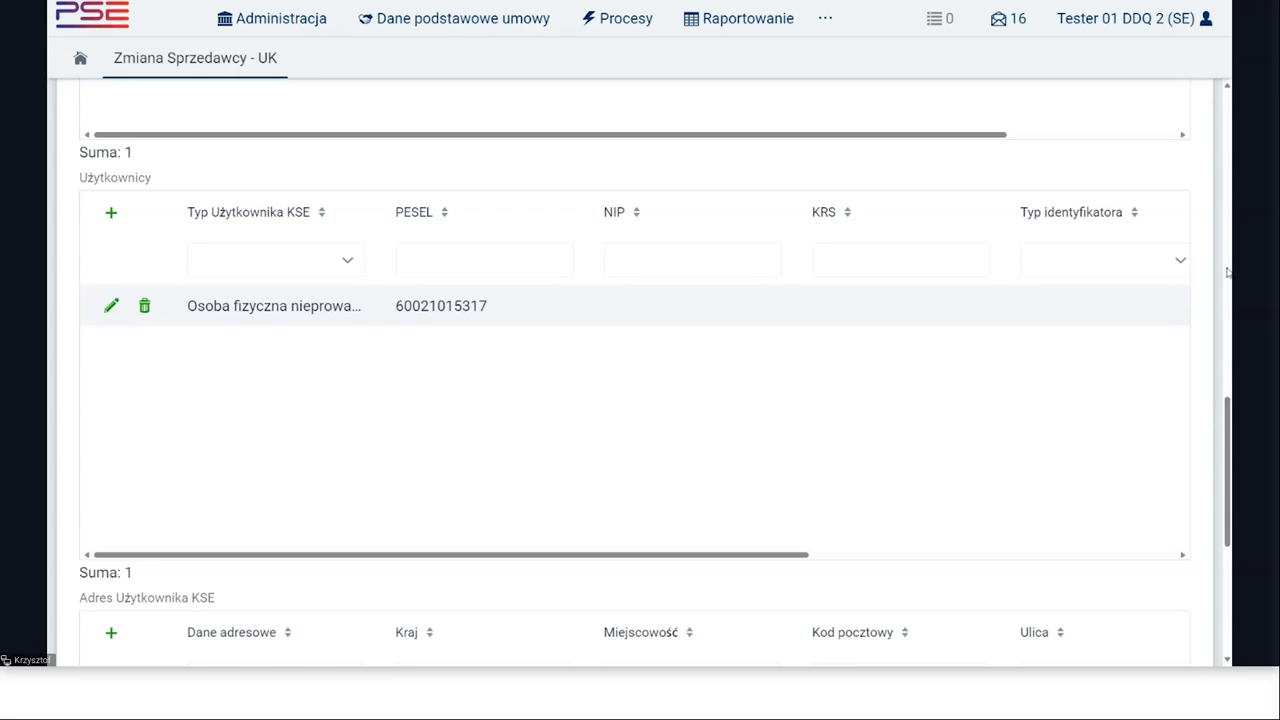
left_click_drag(1227, 423, 1227, 530)
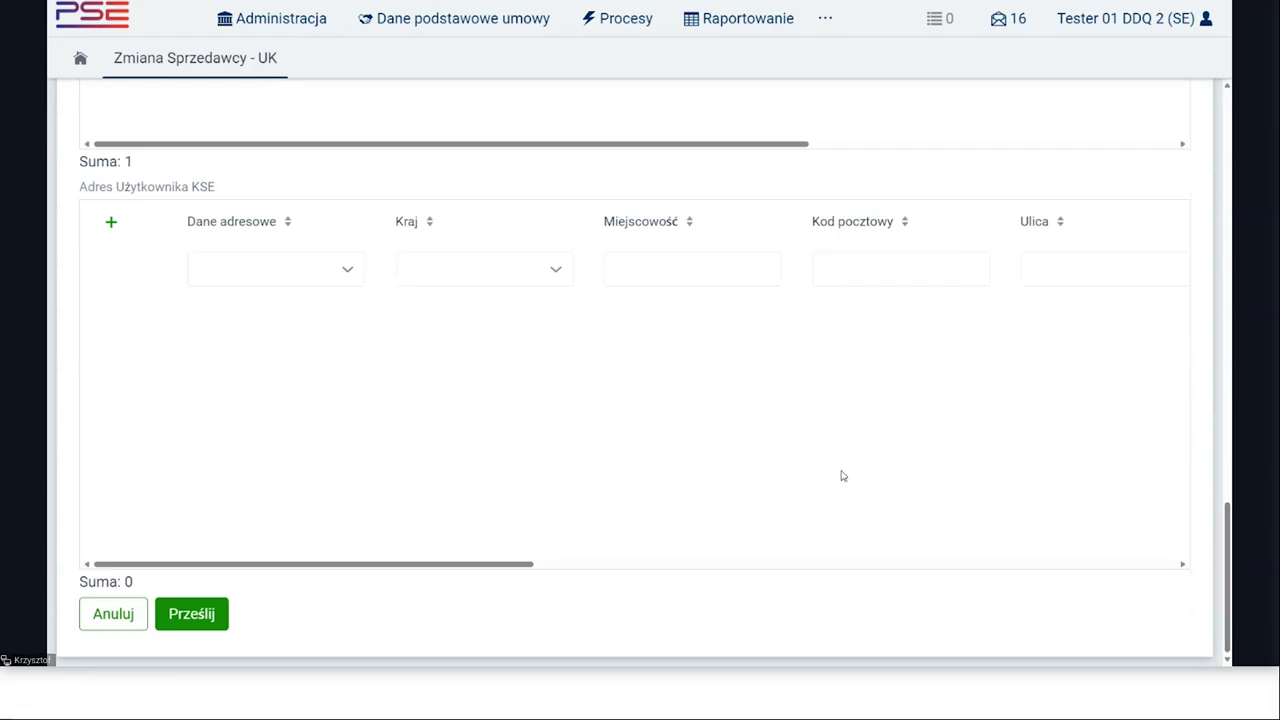
left_click(212, 622)
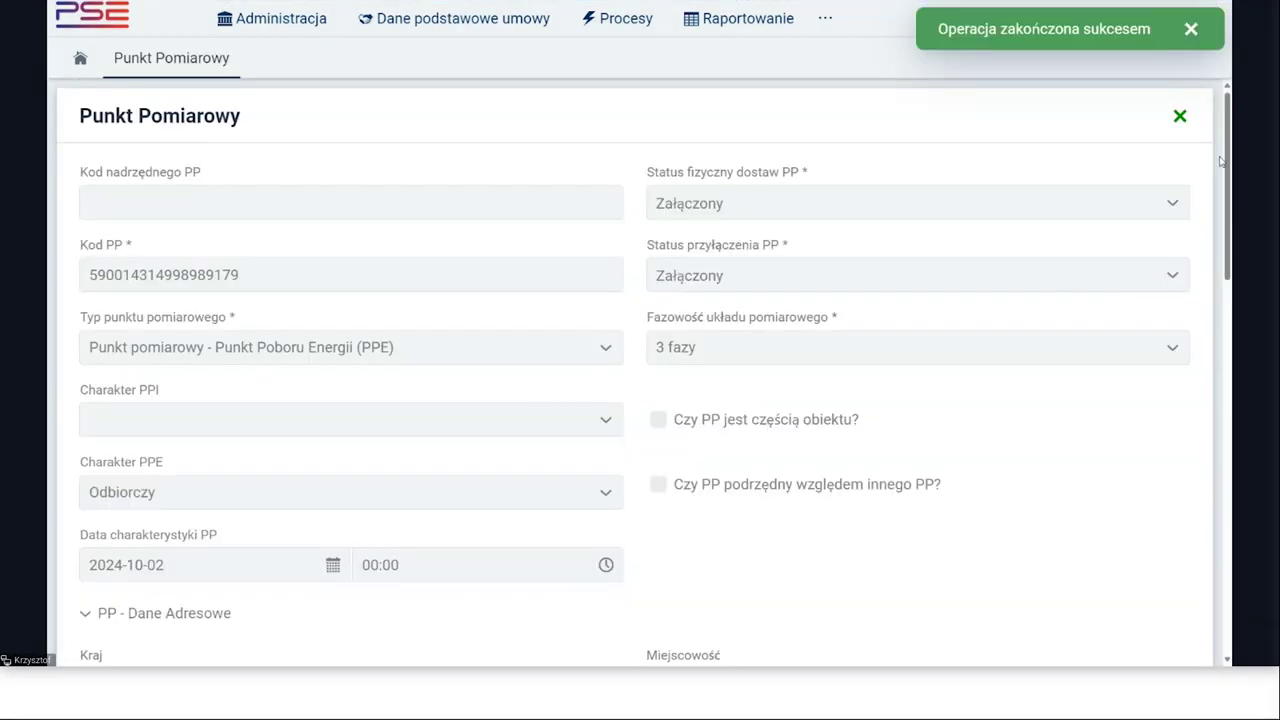
left_click_drag(1228, 150, 1228, 156)
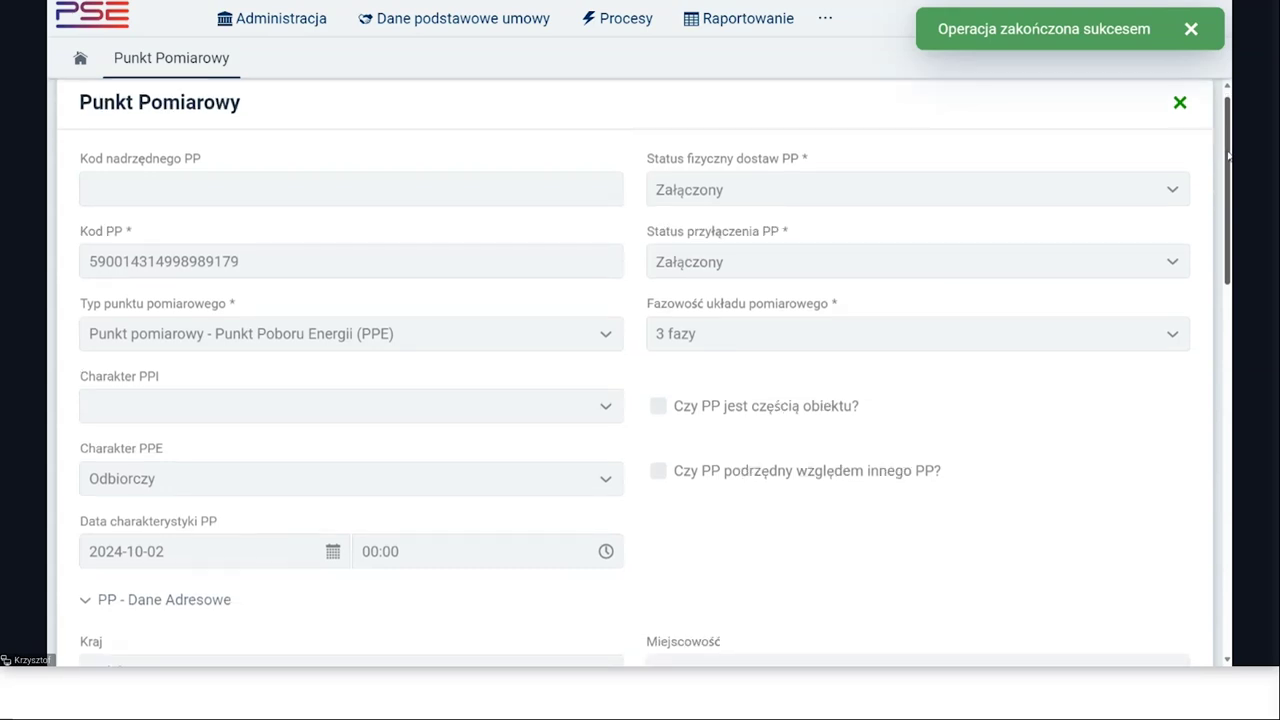
left_click(201, 610)
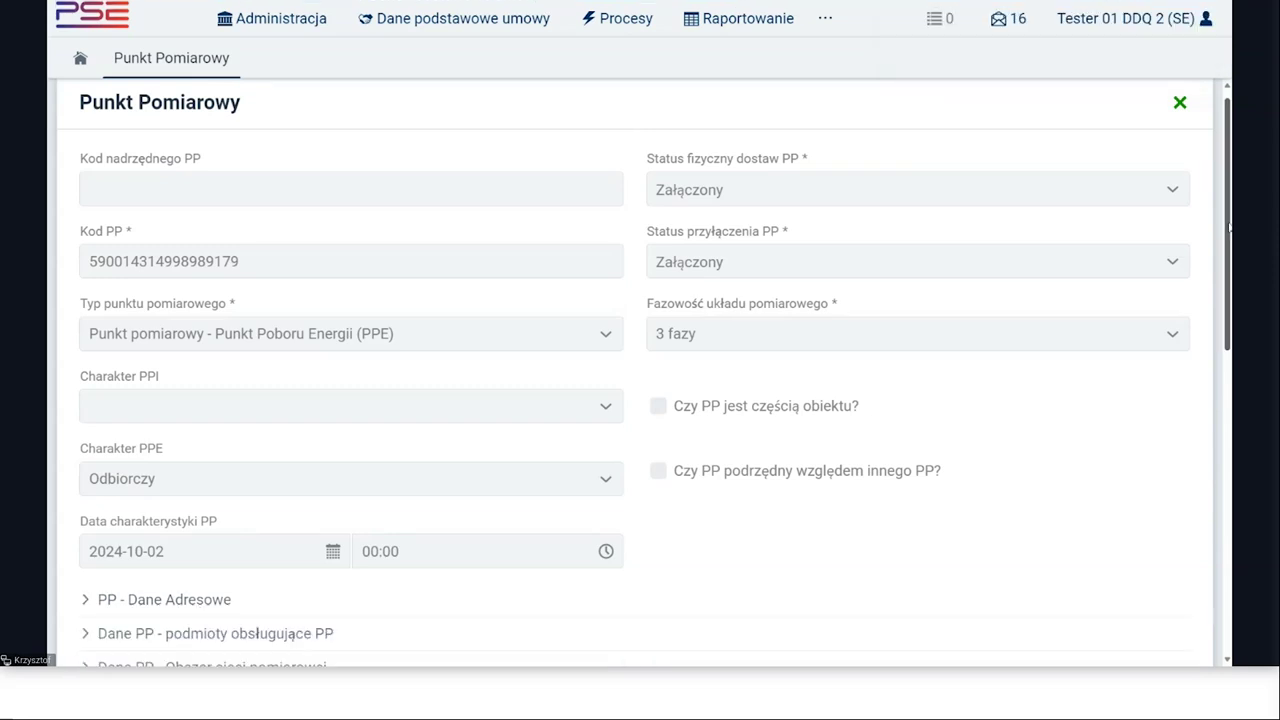
left_click_drag(1228, 228, 1226, 303)
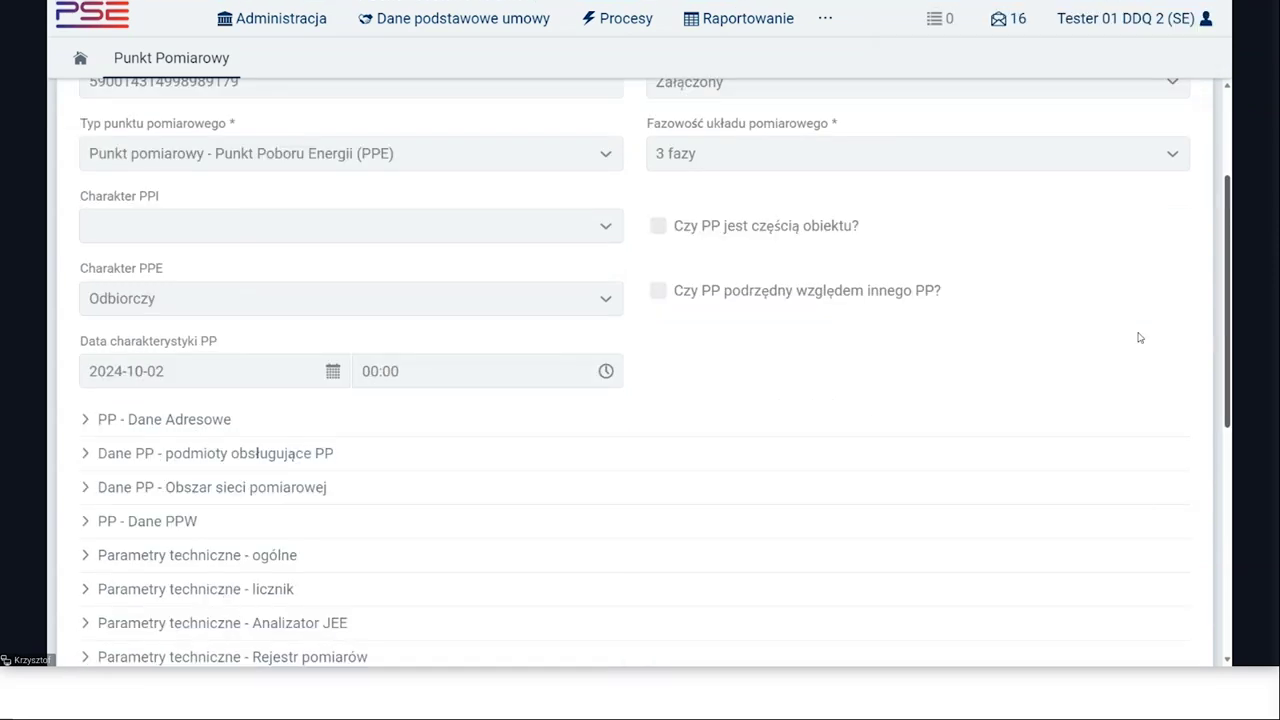
left_click(286, 456)
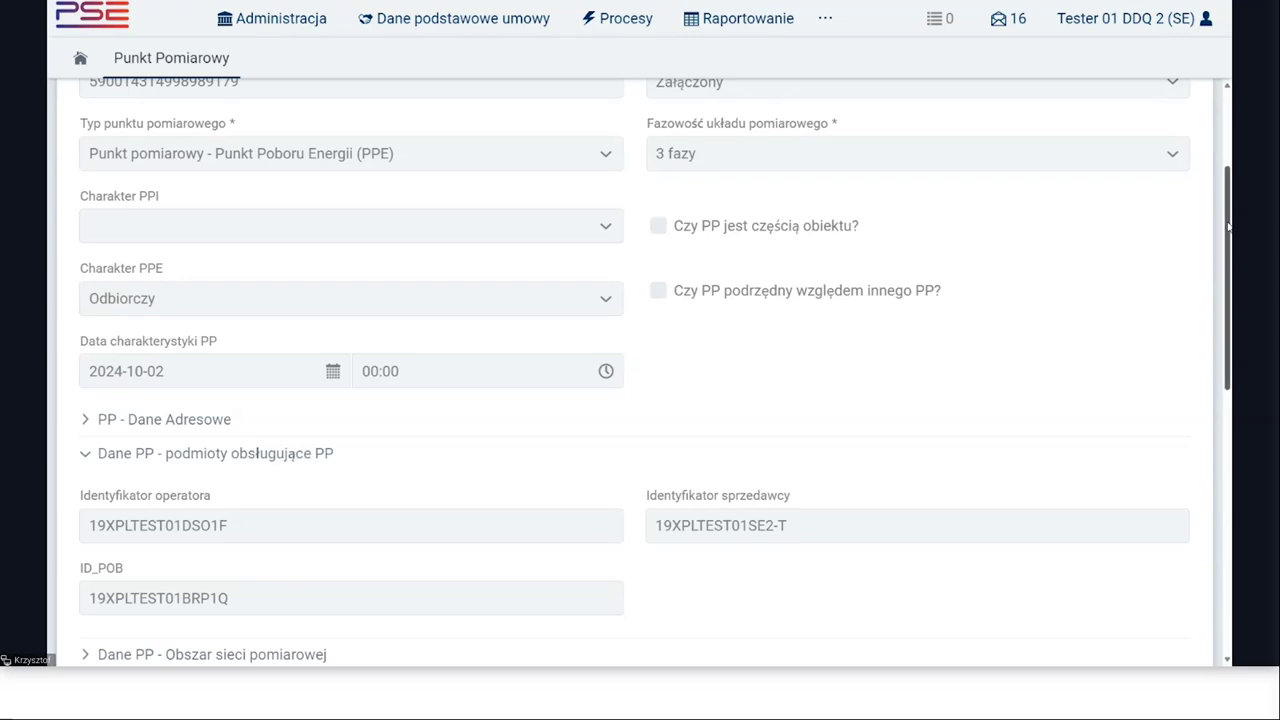
left_click_drag(1228, 228, 1220, 307)
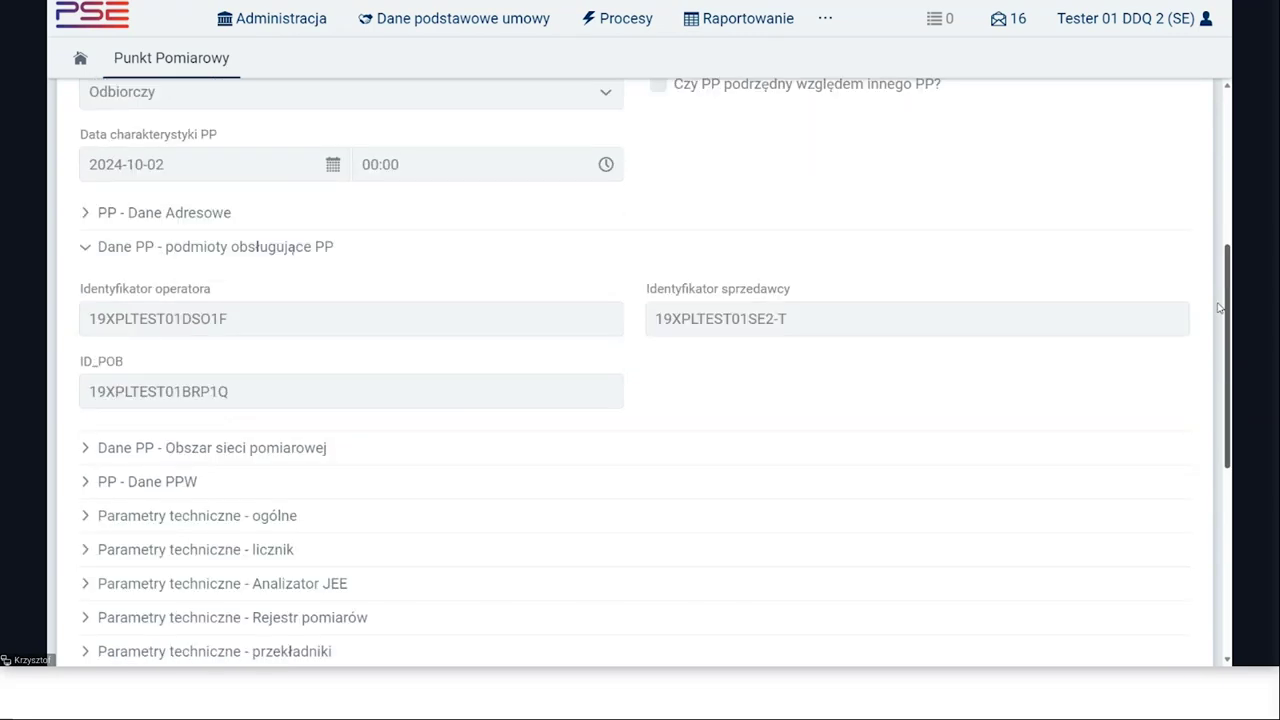
scroll(208, 441, "down", 5)
left_click(208, 441)
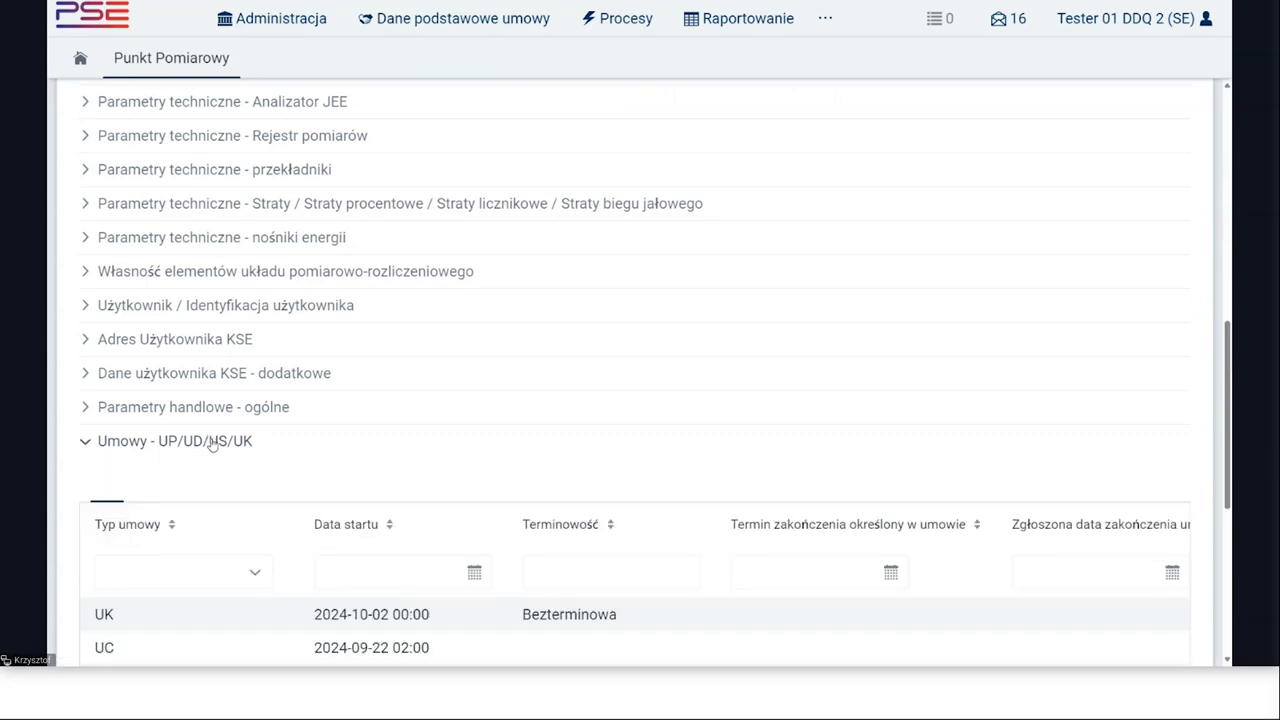
left_click_drag(1224, 338, 1224, 393)
scroll(450, 447, "down", 1)
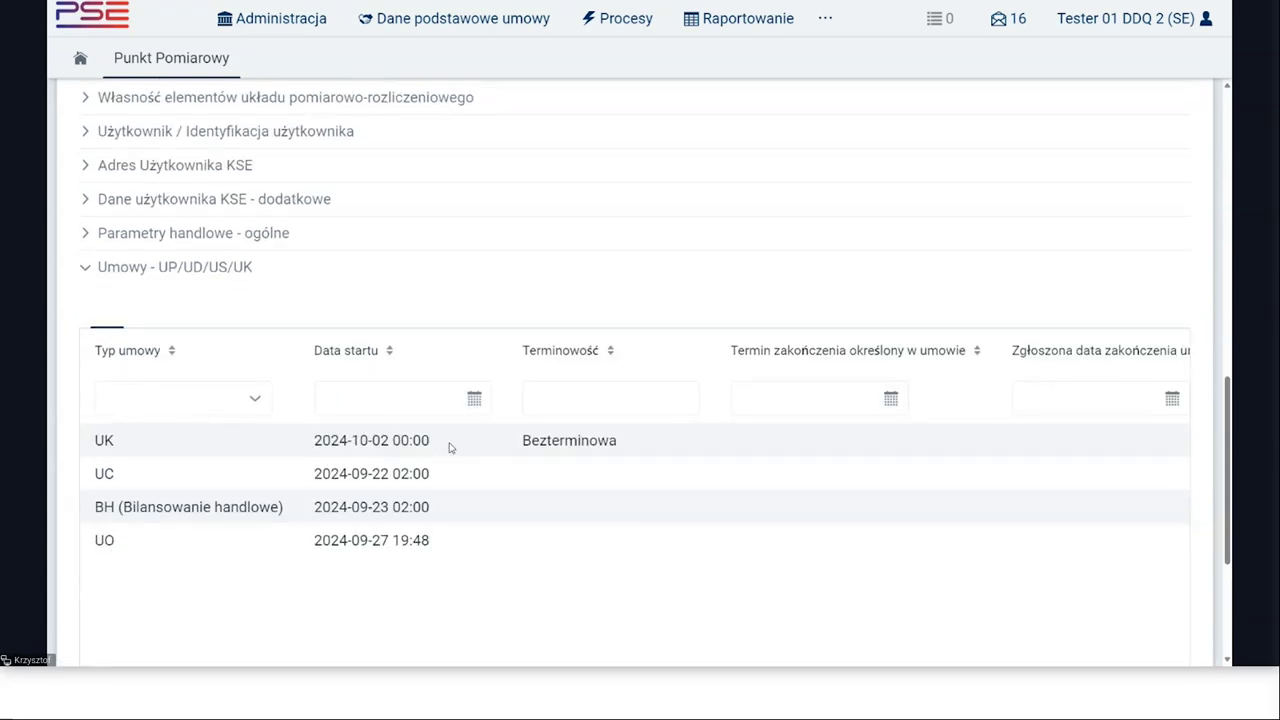
scroll(450, 447, "down", 1)
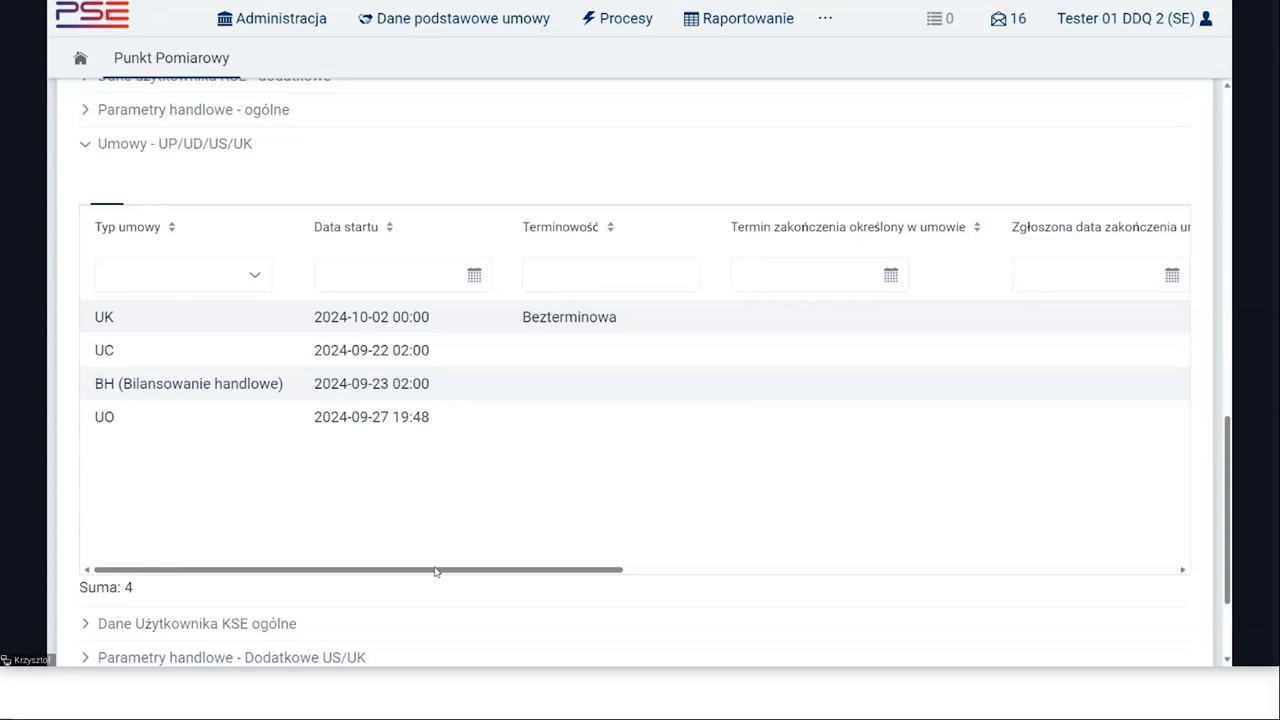
mouse_move(436, 572)
left_mouse_down()
mouse_move(884, 582)
mouse_move(422, 553)
left_mouse_up()
scroll(422, 553, "left", 1)
left_click_drag(1229, 488, 903, 384)
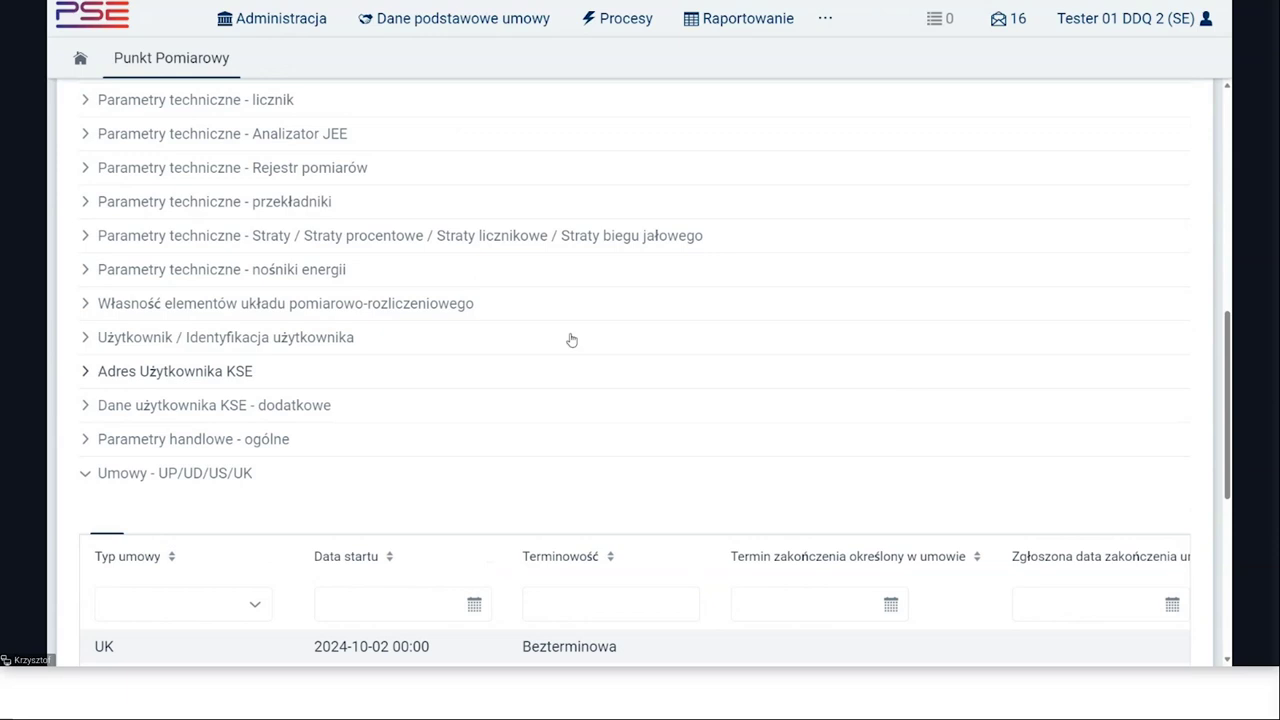
left_click(265, 337)
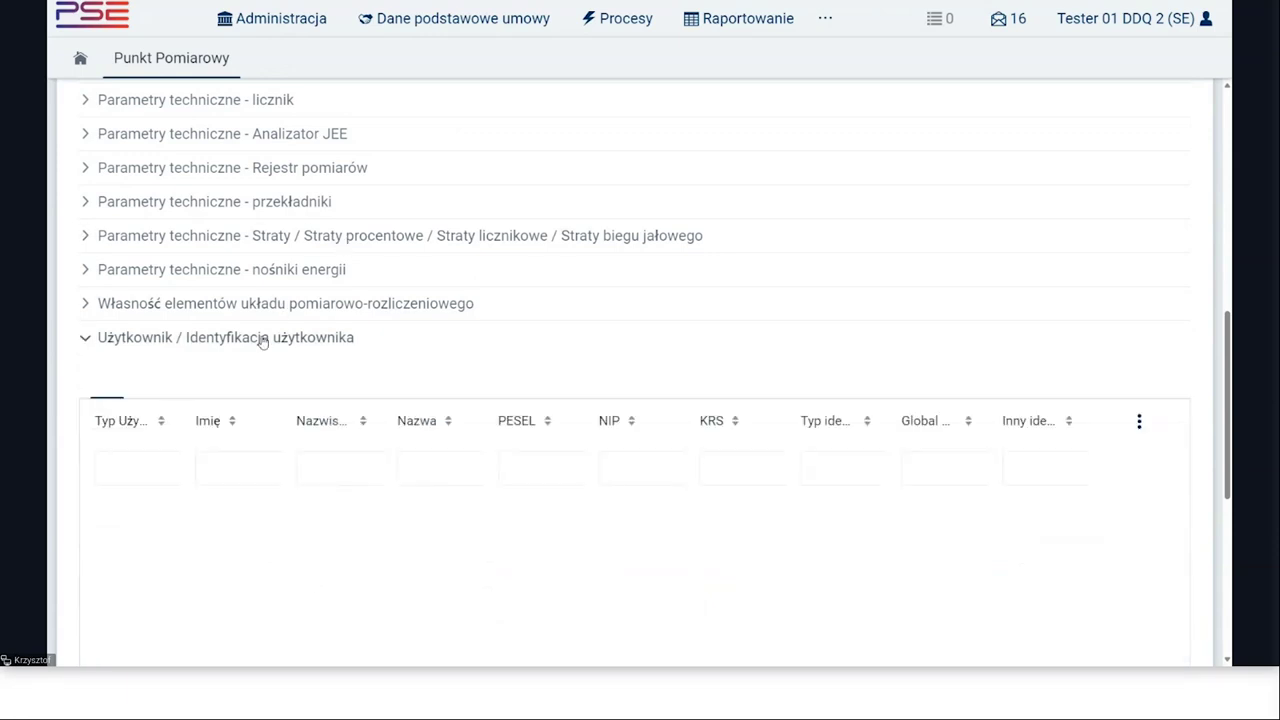
scroll(548, 520, "down", 1)
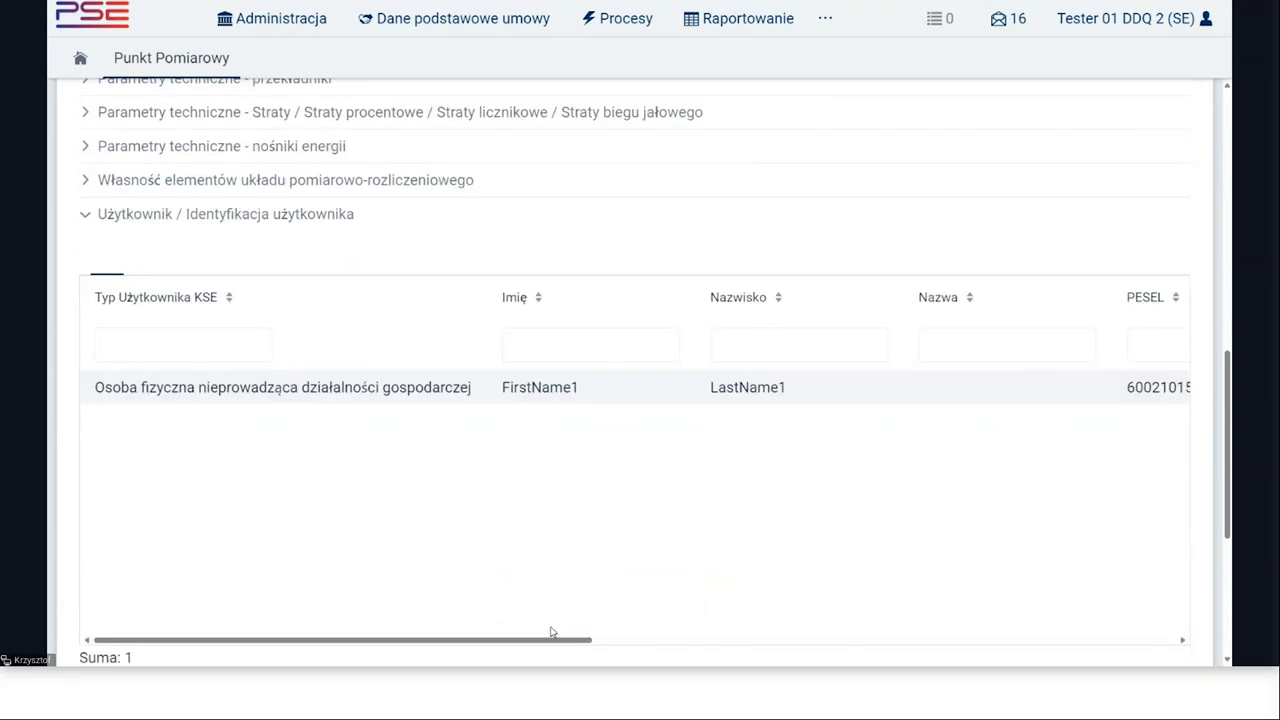
left_click_drag(525, 641, 491, 626)
left_click(274, 216)
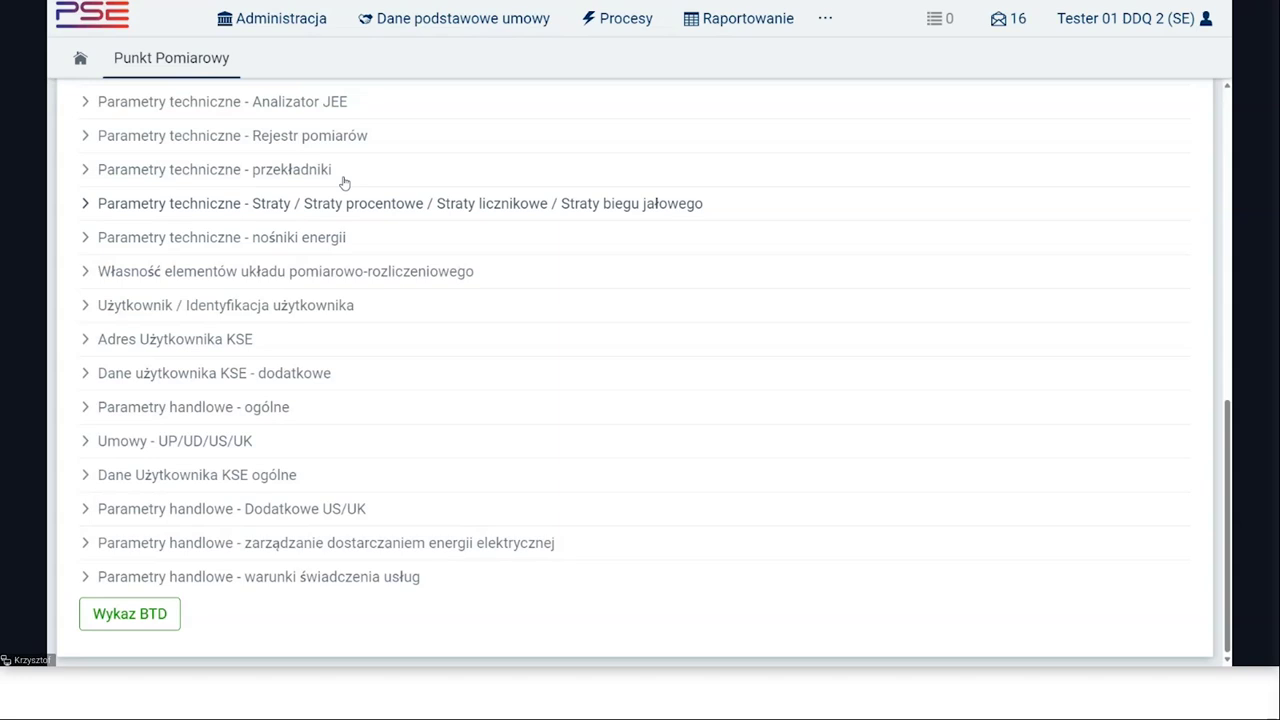
- Return PSE CSIRE to its home page and switch back to it from PowerPoint
left_click(80, 59)
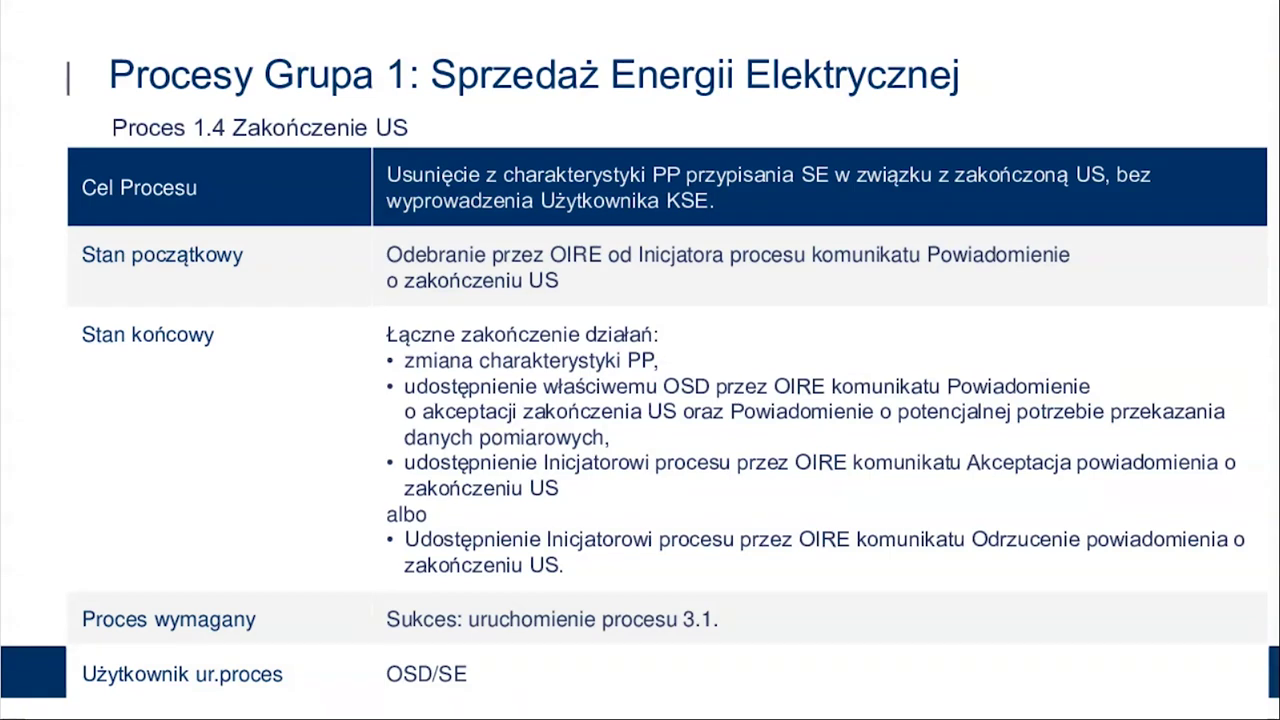
key("alt+Tab")
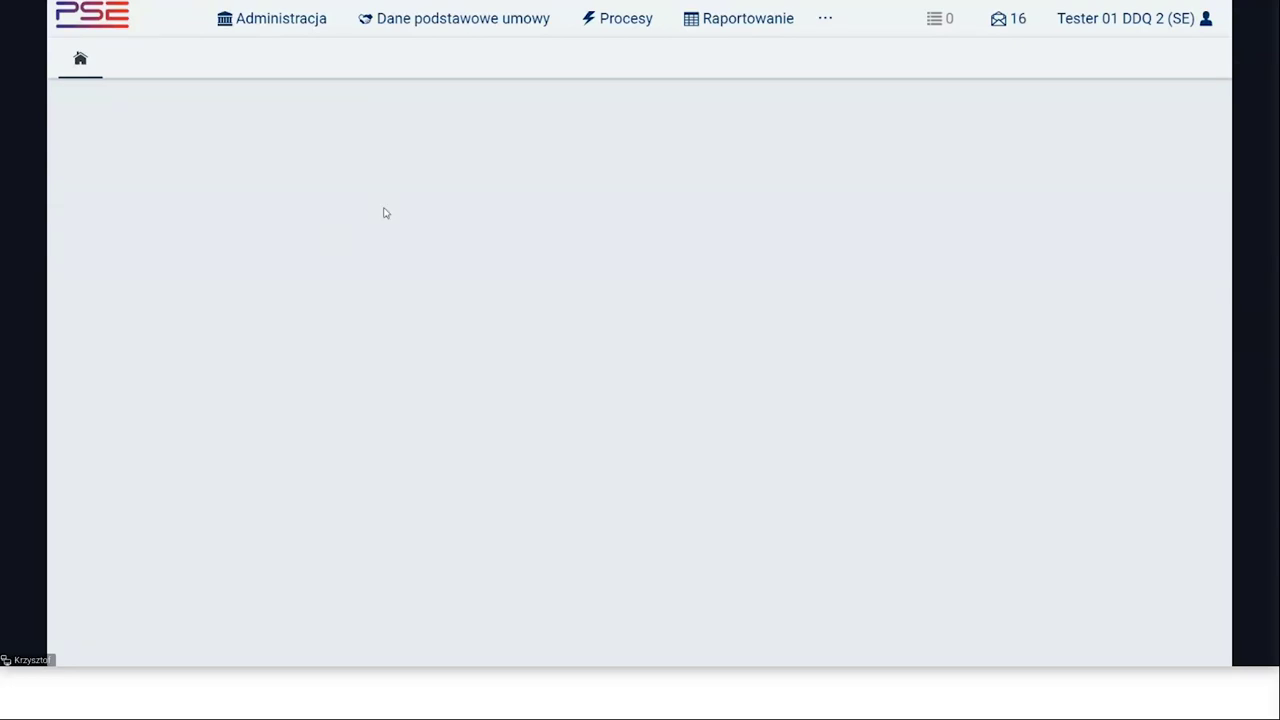
- Search Wyszukaj Punkt Pomiarowy for the pasted Kod PP at characteristic date 2024-10-02
left_click(500, 28)
mouse_move(512, 59)
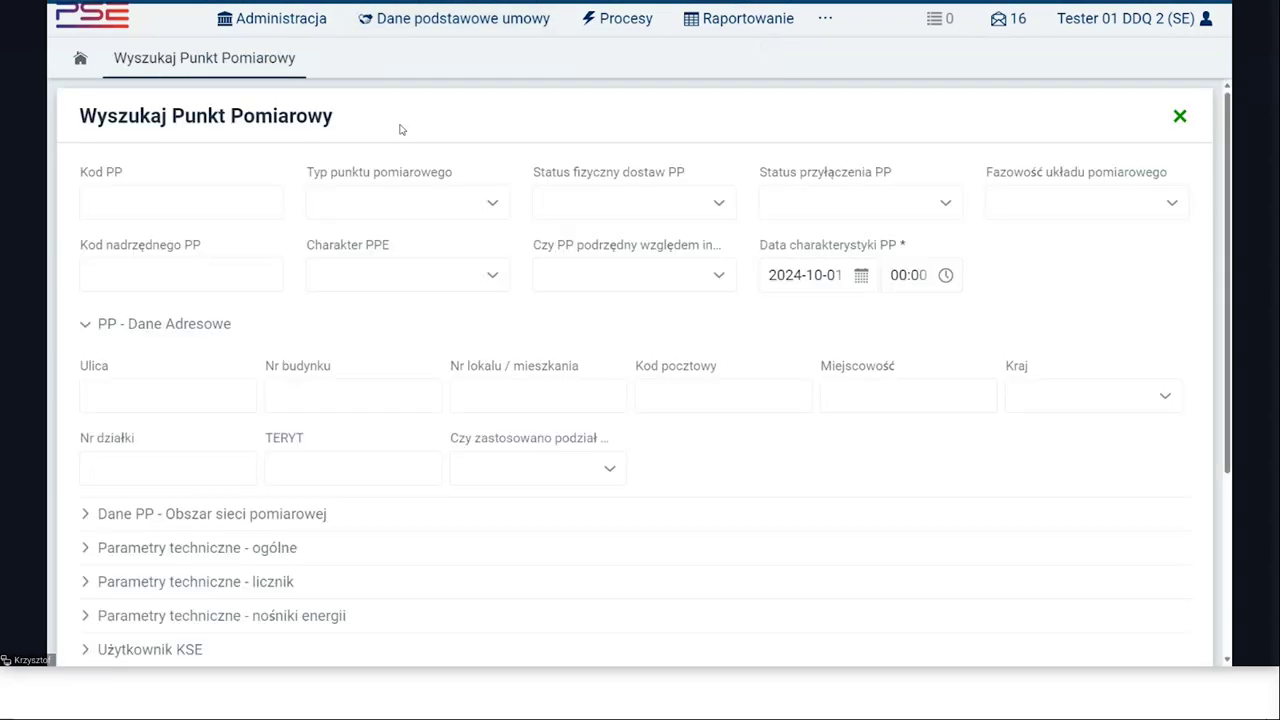
left_click(180, 202)
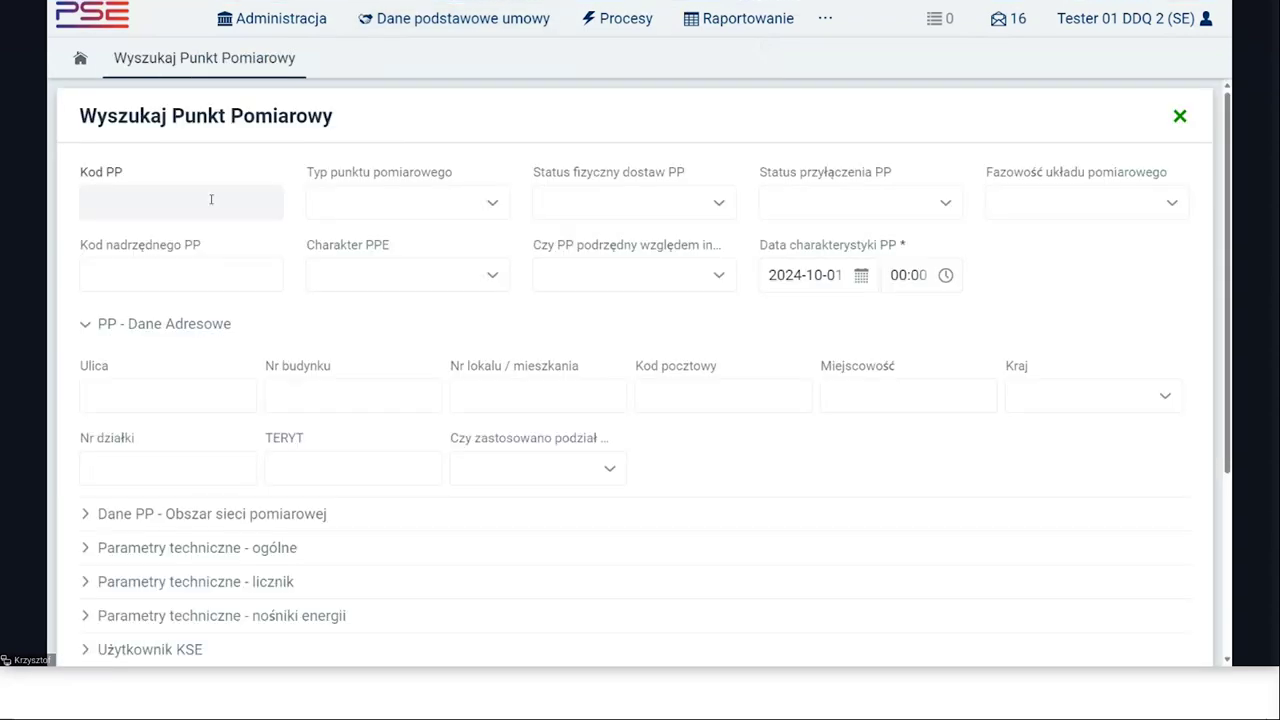
key("ctrl+v")
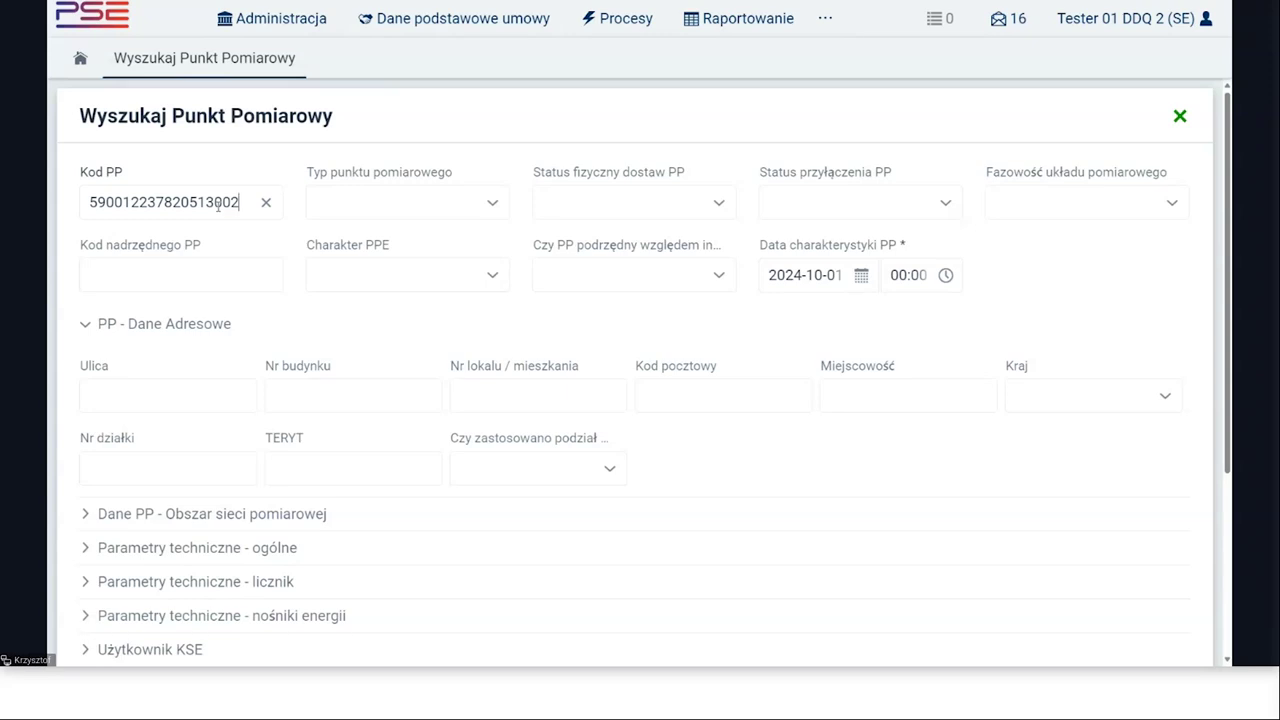
left_click(861, 275)
left_click(880, 393)
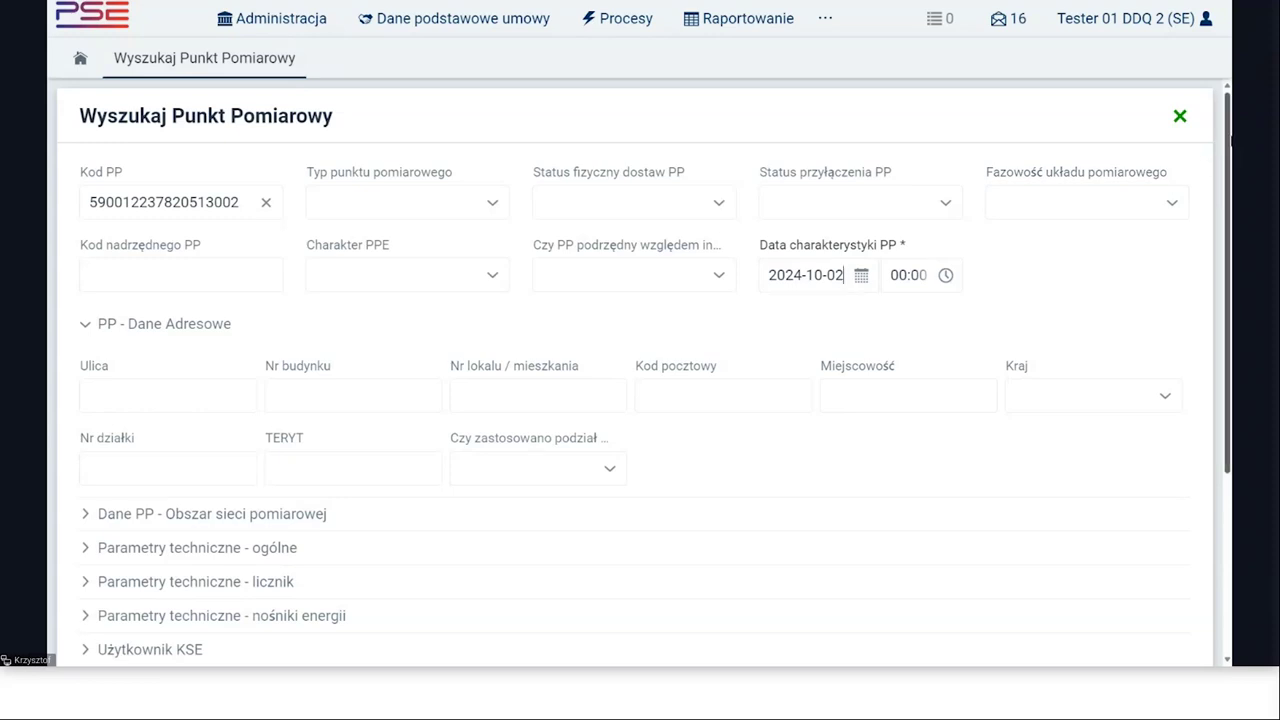
left_click_drag(1230, 140, 1186, 331)
left_click(113, 612)
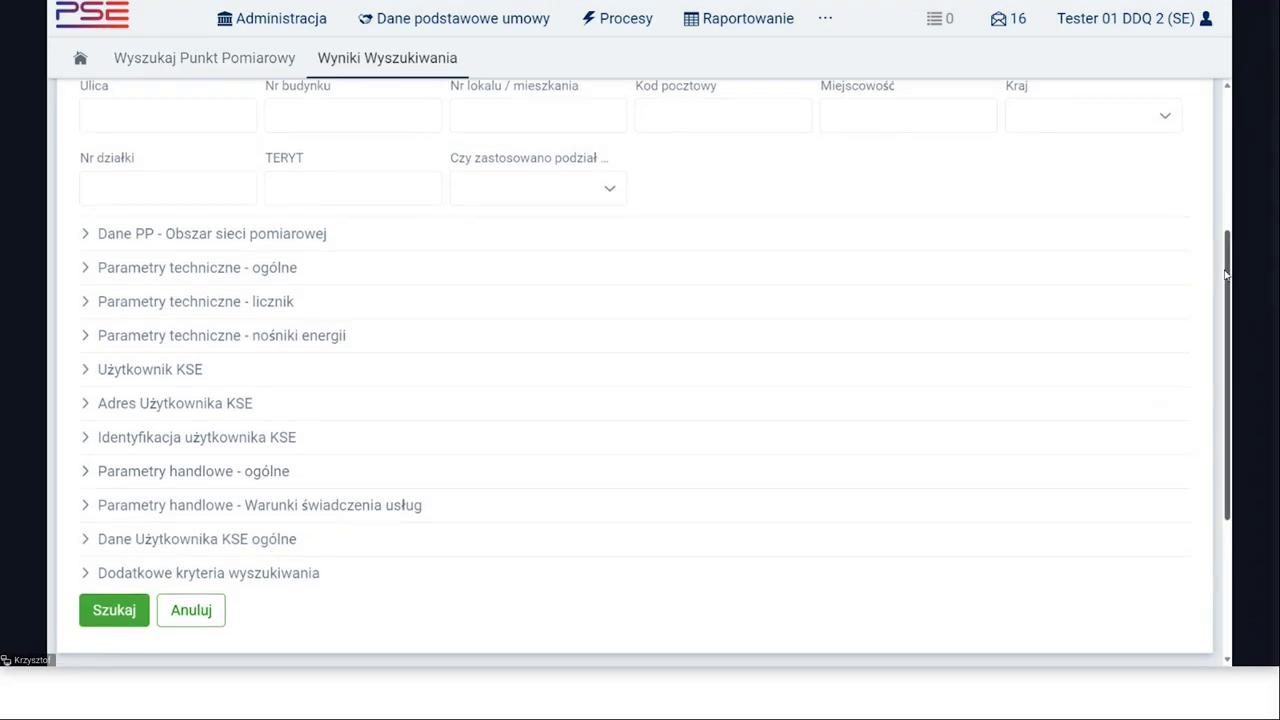
left_click_drag(1225, 273, 1225, 403)
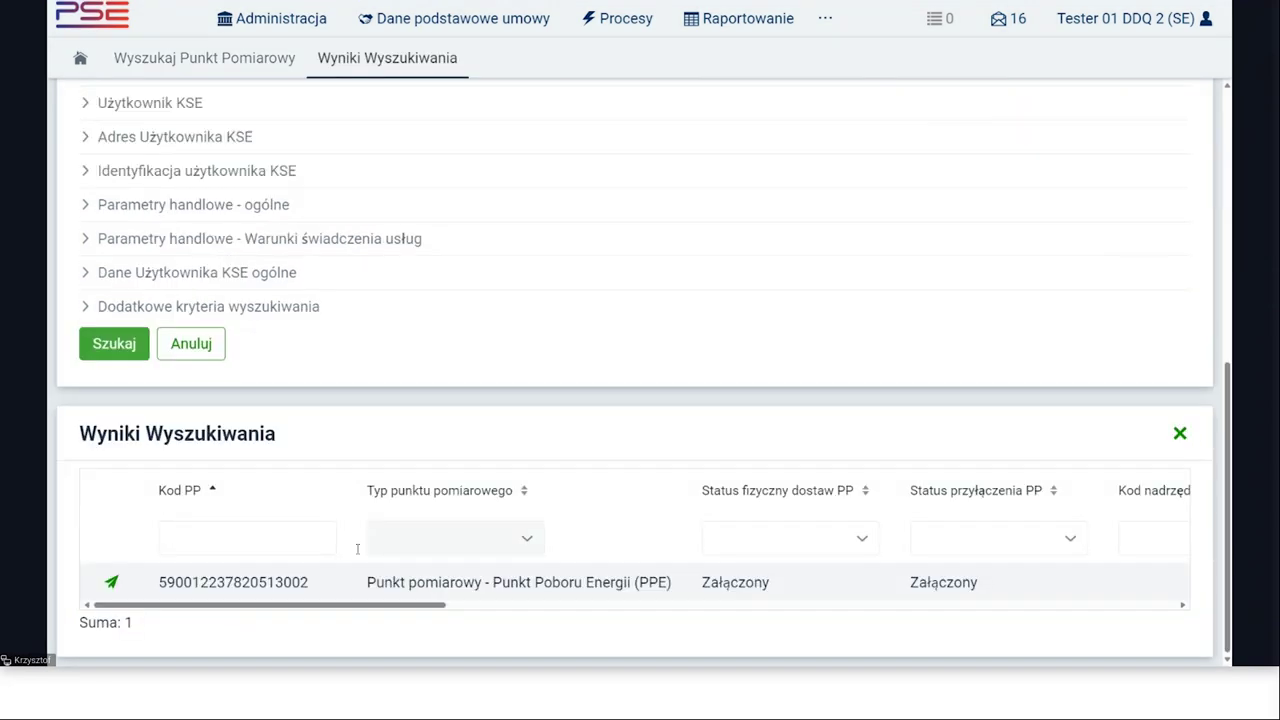
- Open the found point's record and expand its service-entities and Umowy - UP/UD/US/UK sections
left_click(113, 583)
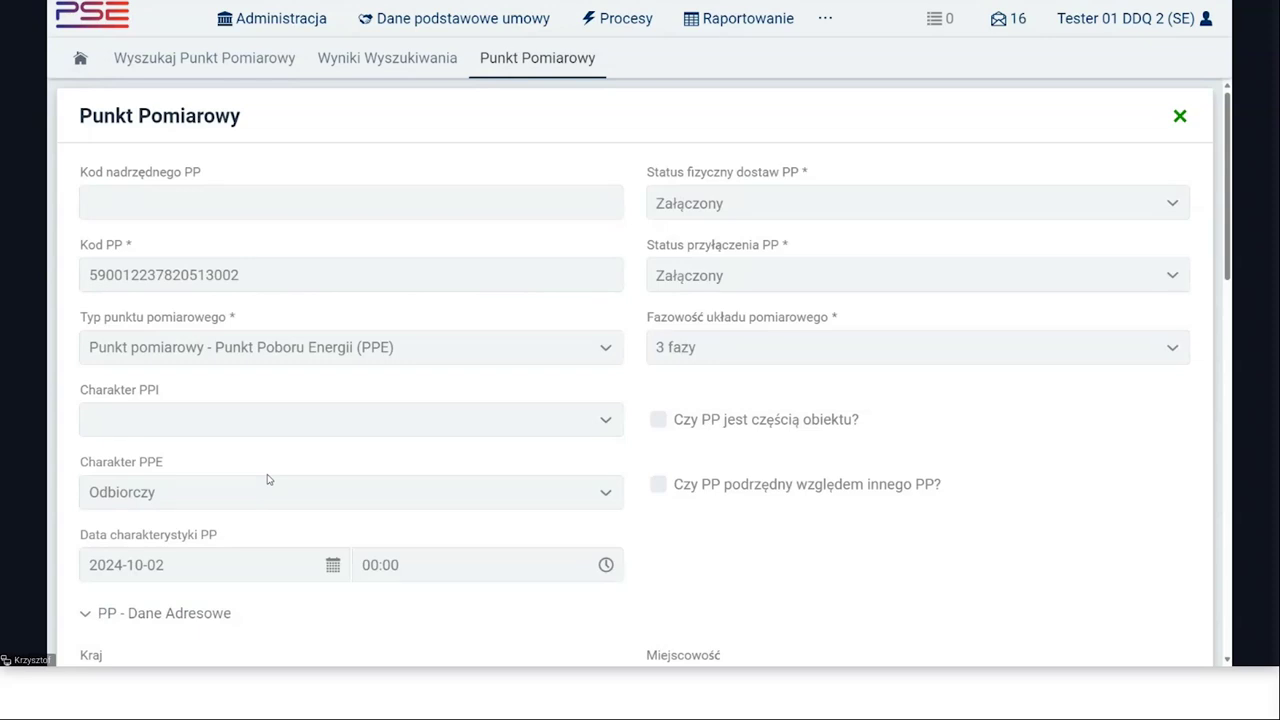
left_click_drag(1230, 148, 1229, 200)
left_click(130, 455)
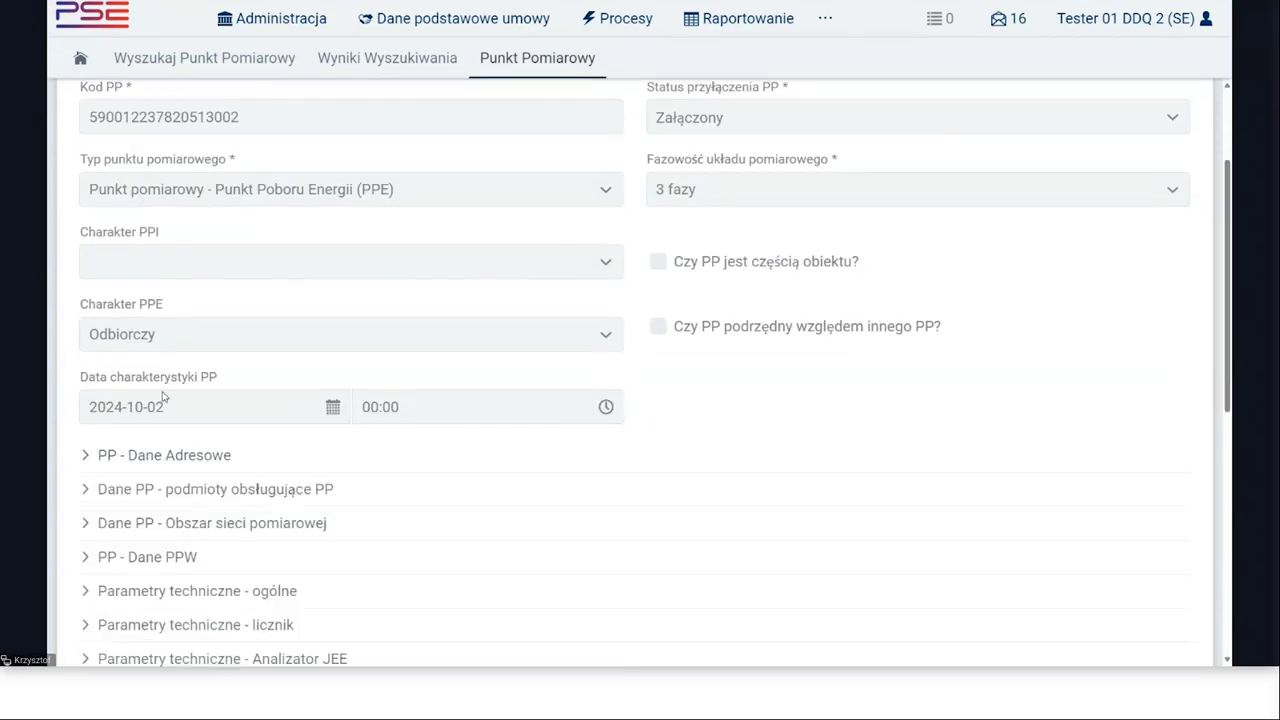
left_click(172, 490)
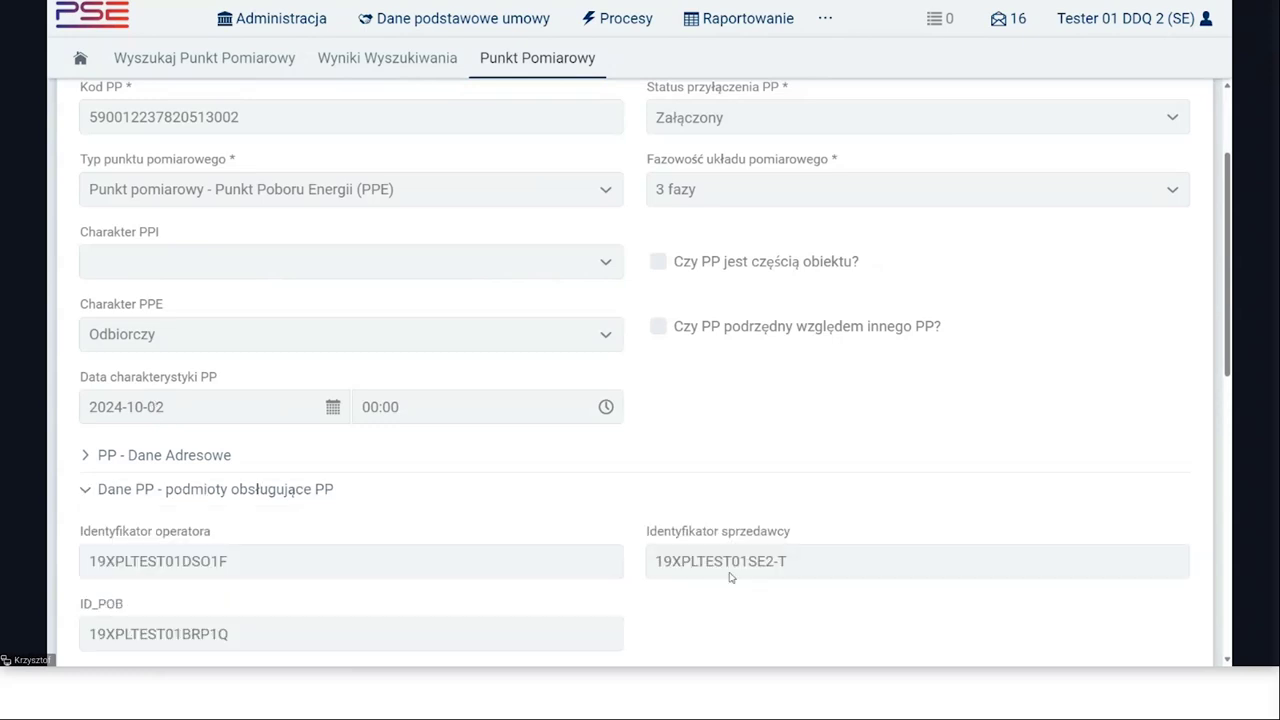
left_click_drag(1228, 228, 1216, 291)
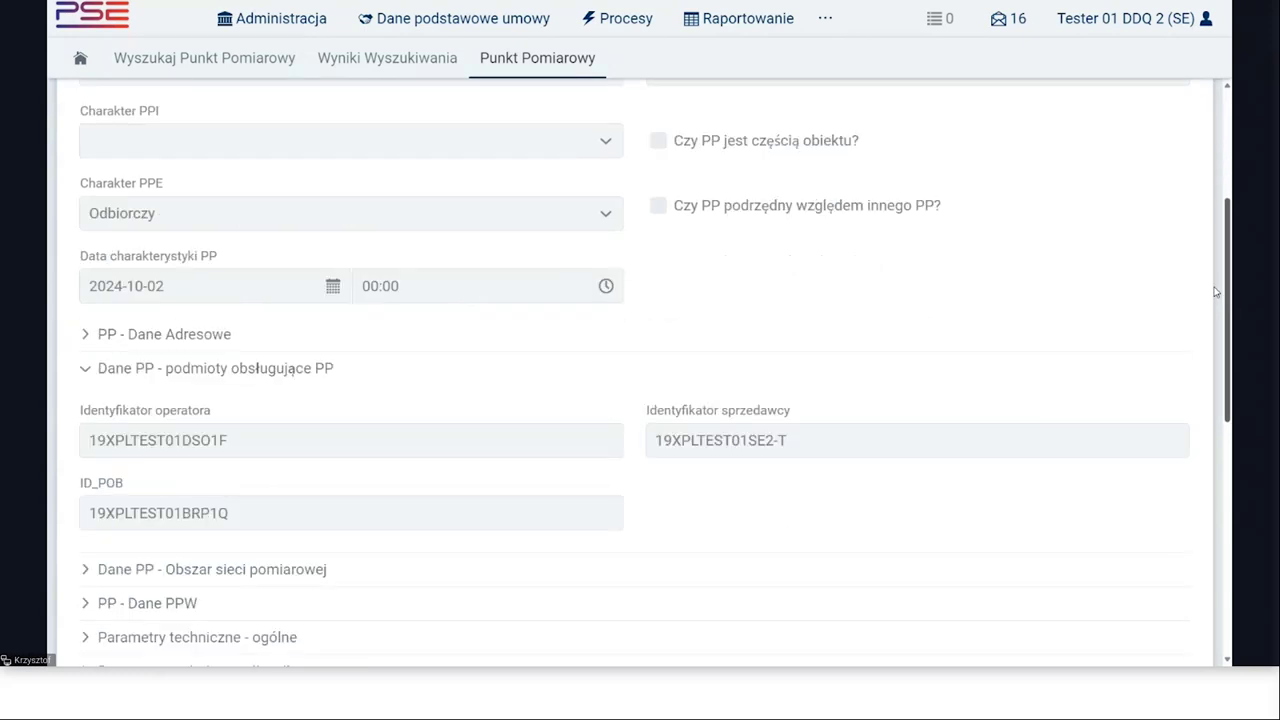
scroll(1216, 291, "down", 5)
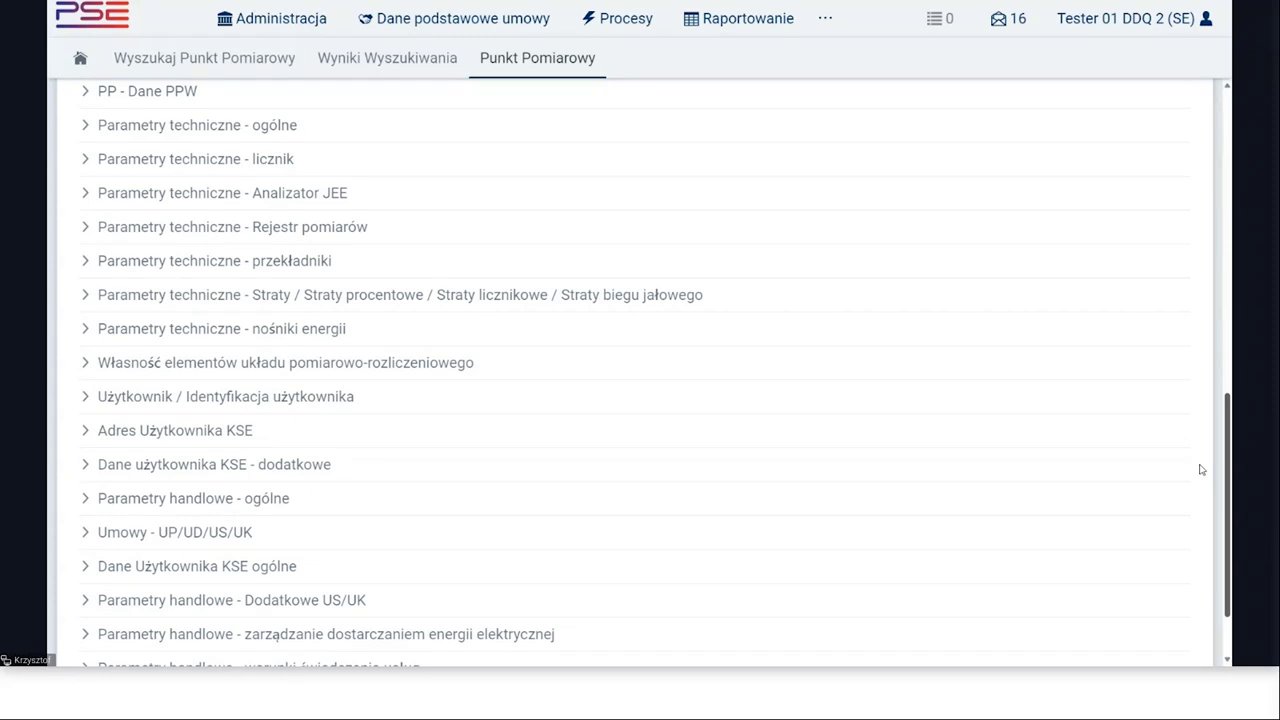
scroll(178, 467, "down", 1)
left_click(170, 468)
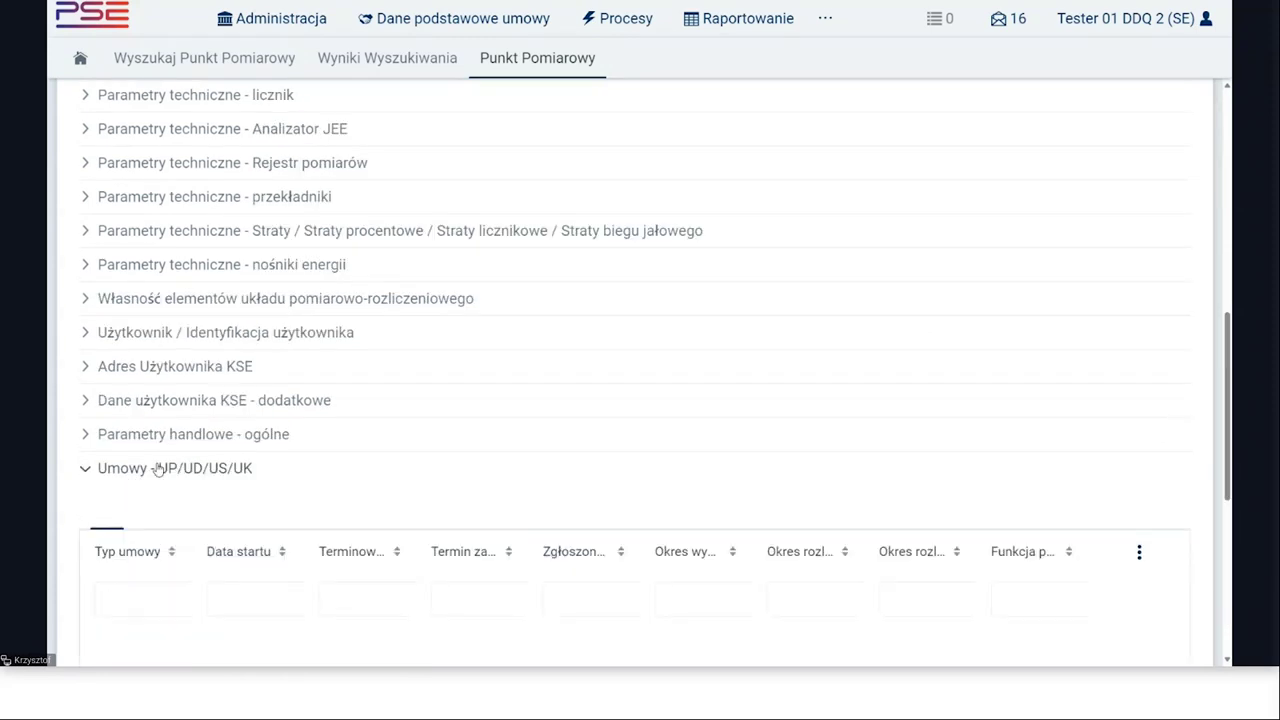
left_click_drag(1226, 352, 1226, 405)
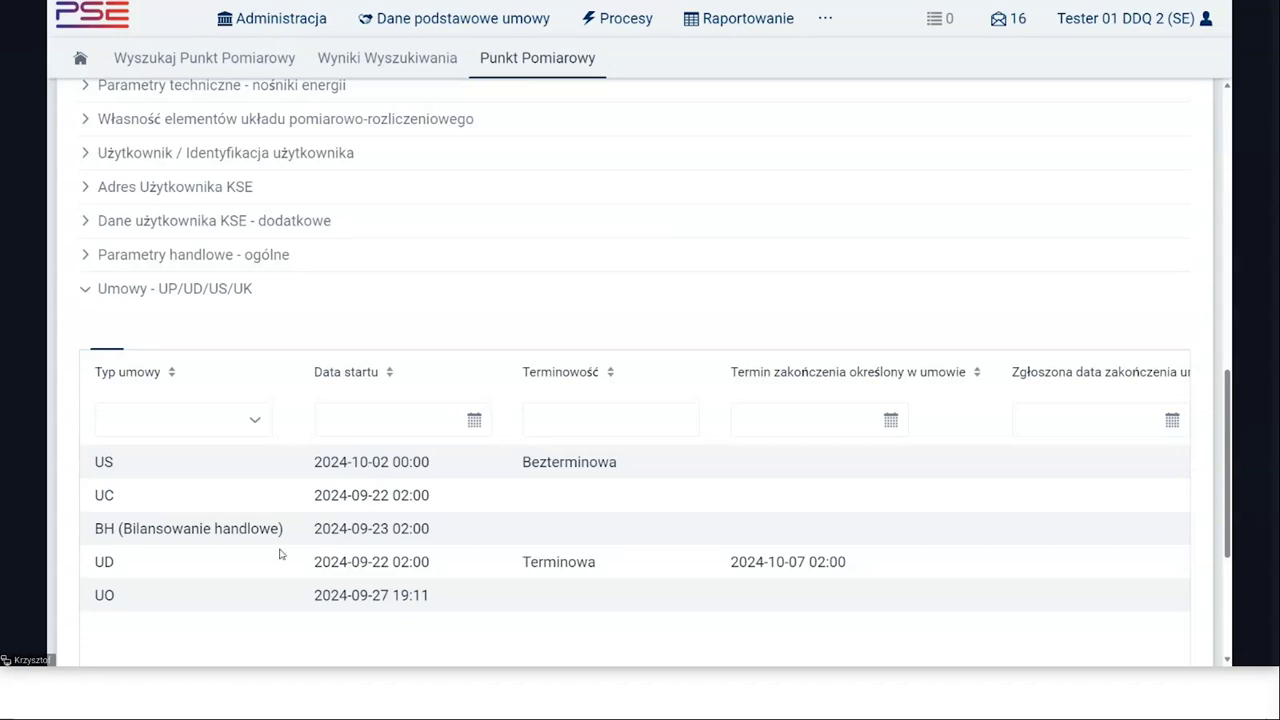
- Start a 1.4. Zakończenie US process with the pasted Kod PP and effective date 2024-10-04
left_click(80, 62)
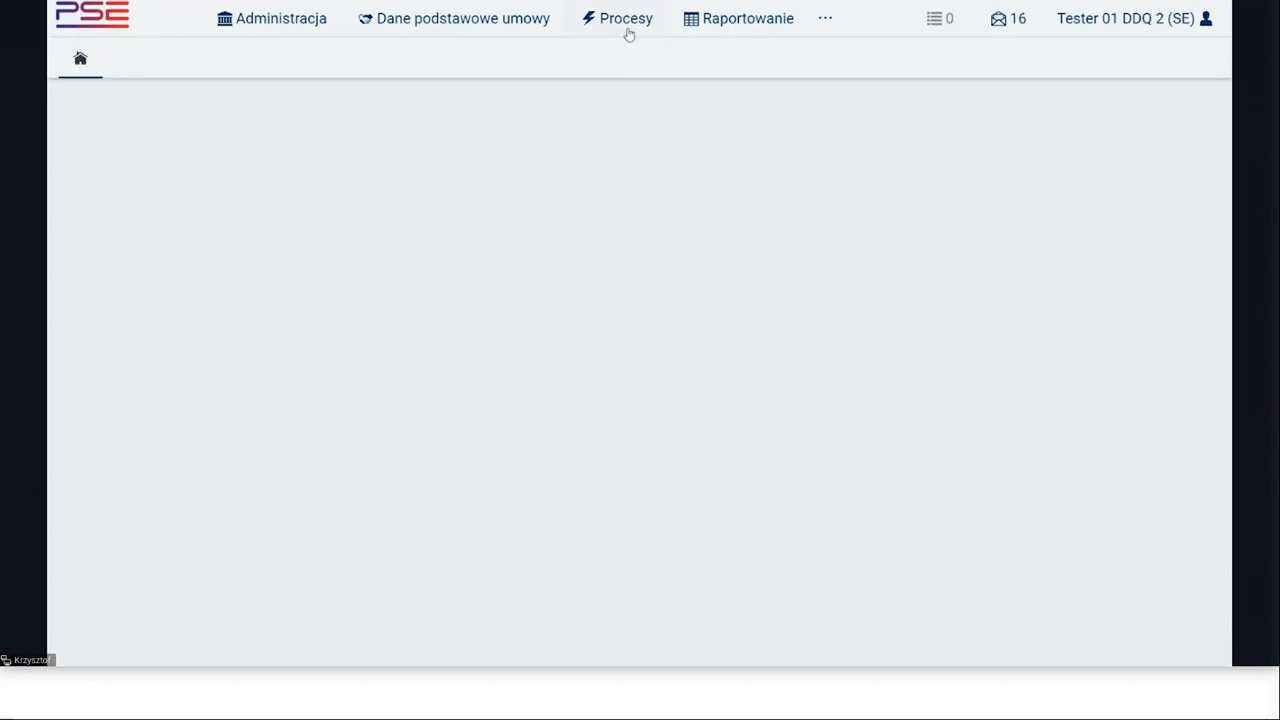
left_click(626, 20)
mouse_move(627, 62)
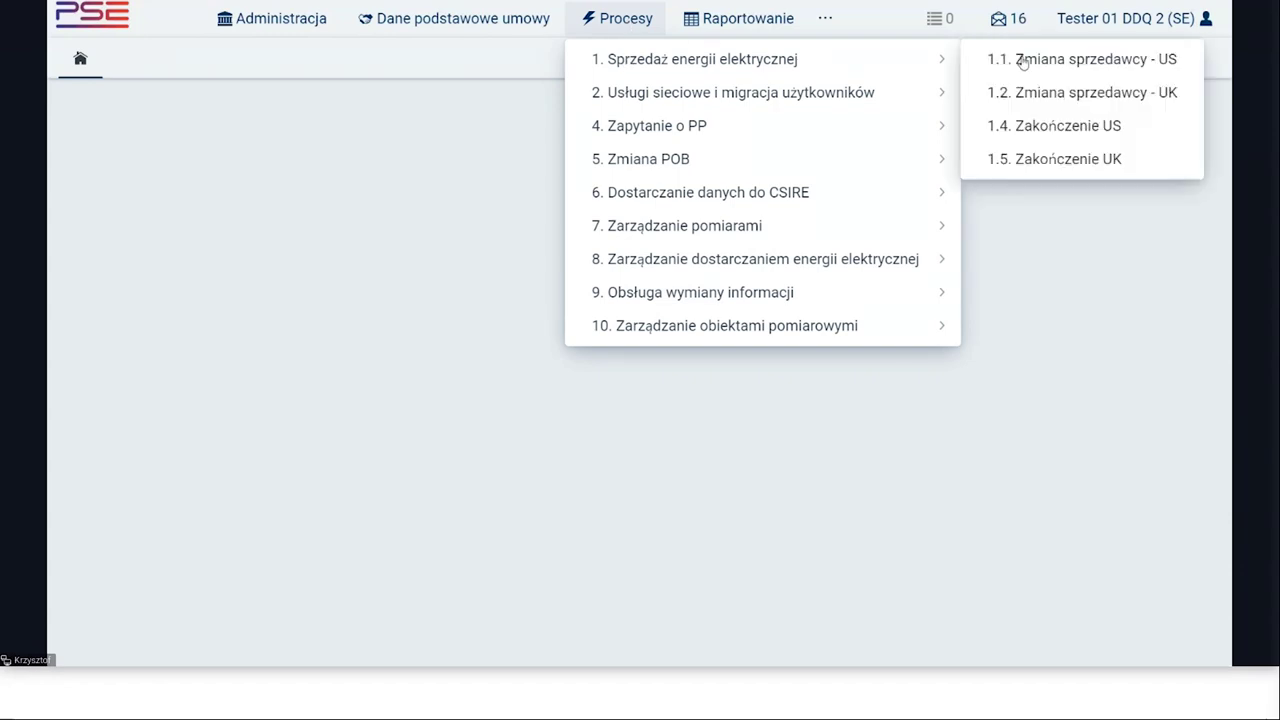
left_click(1040, 126)
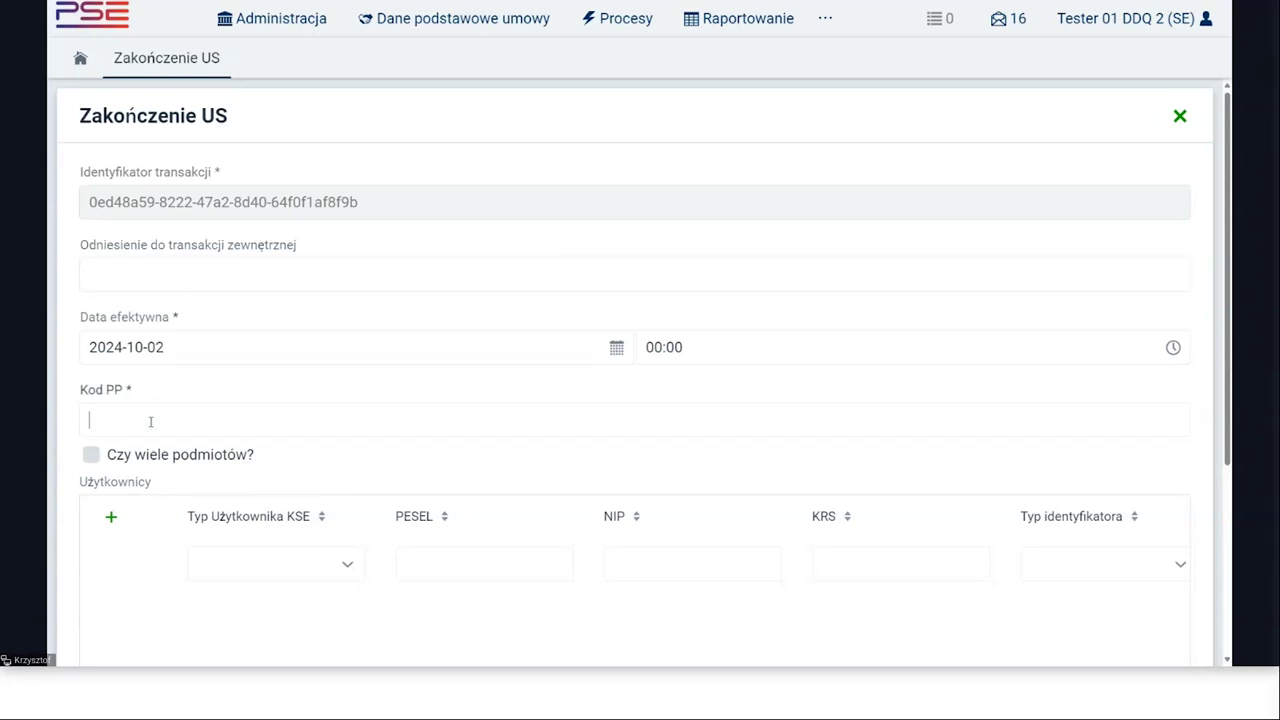
key("ctrl+v")
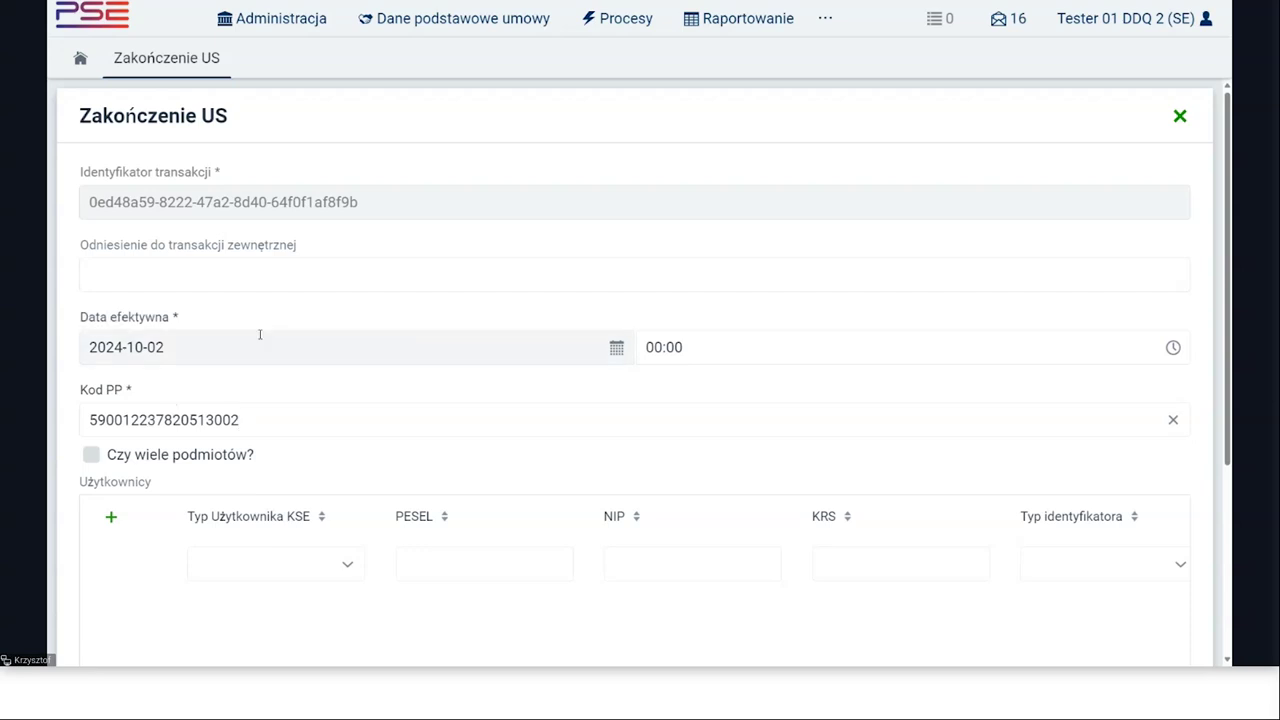
left_click(259, 338)
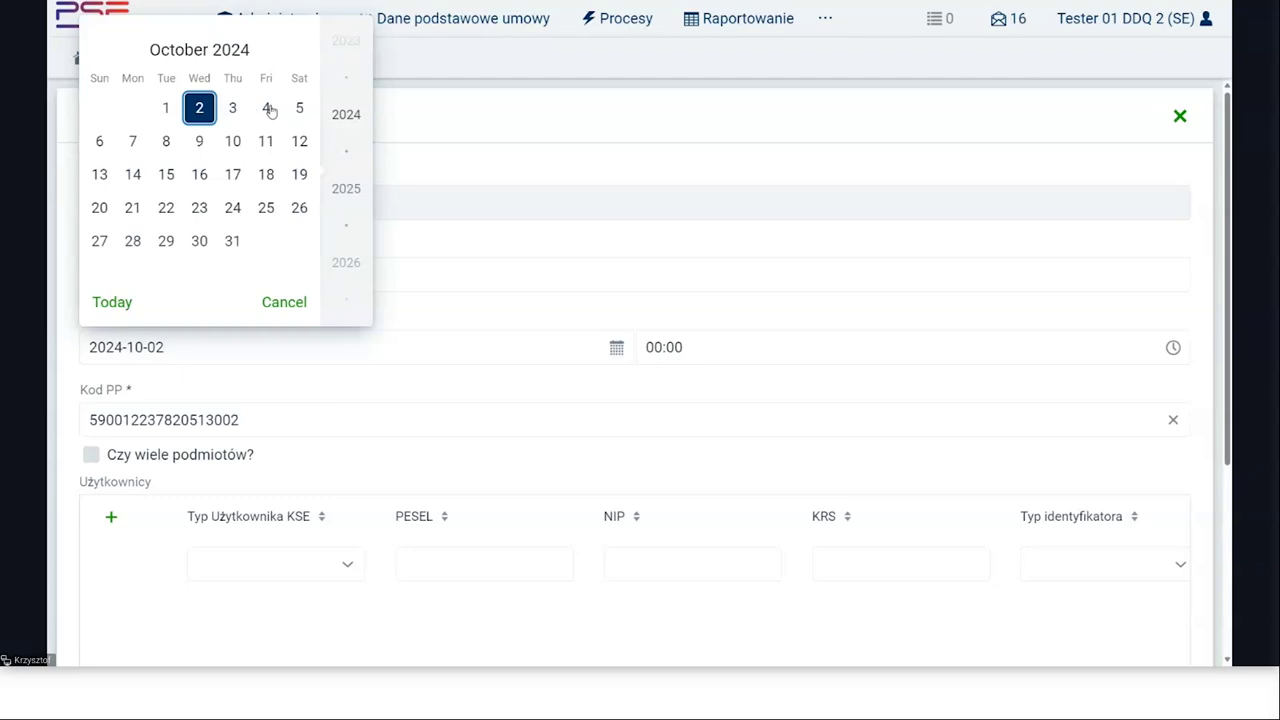
left_click(266, 108)
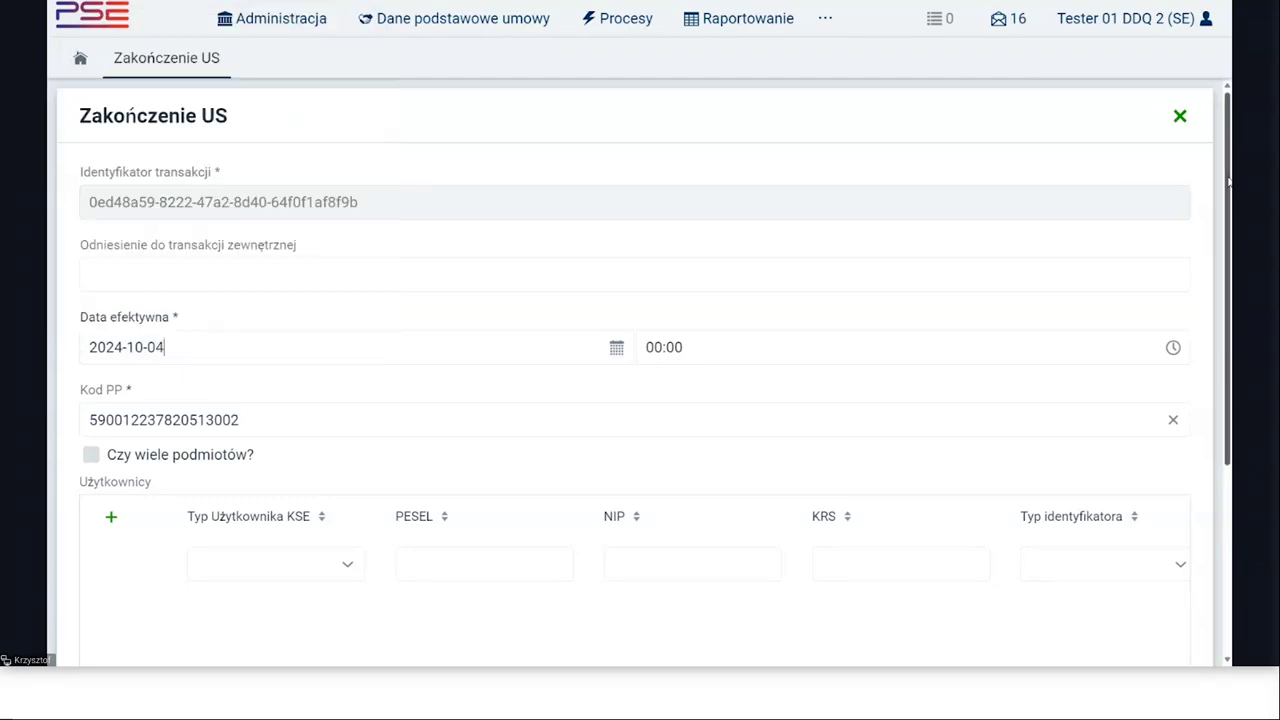
scroll(1228, 180, "down", 2)
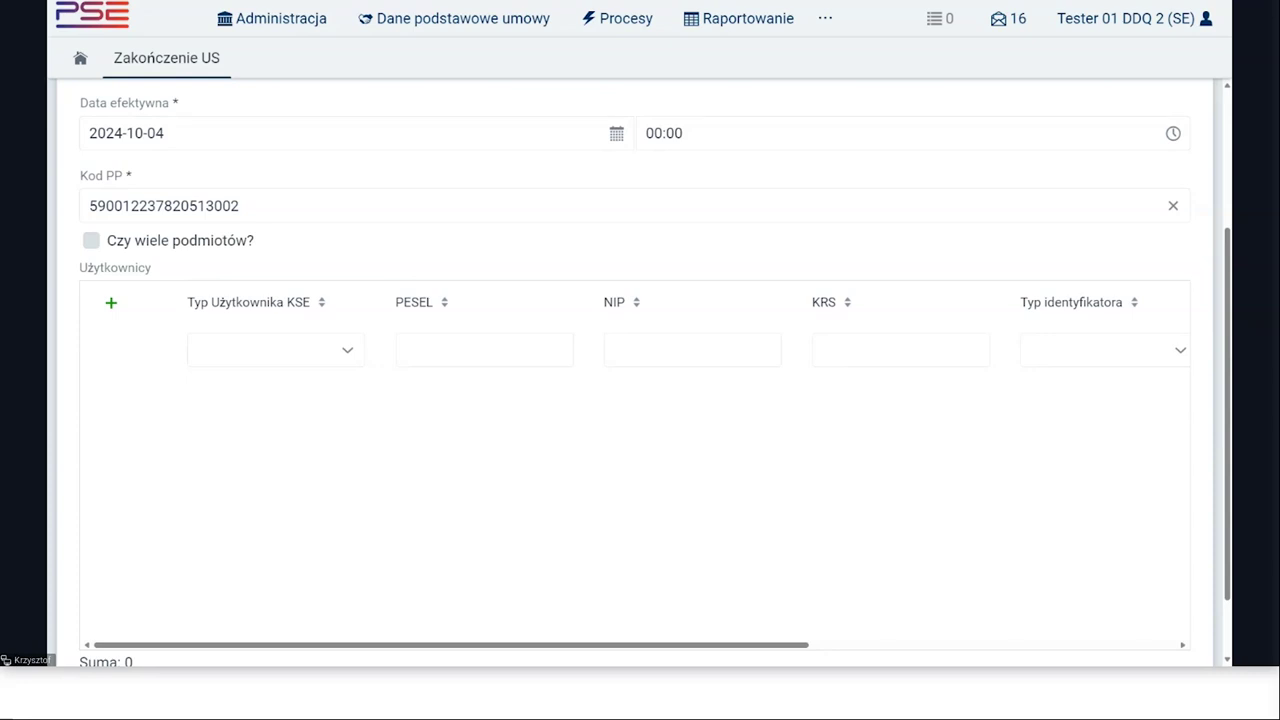
- Add an Osoba fizyczna nieprowadząca działalności gospodarczej user with their PESEL to Użytkownicy
left_click(111, 306)
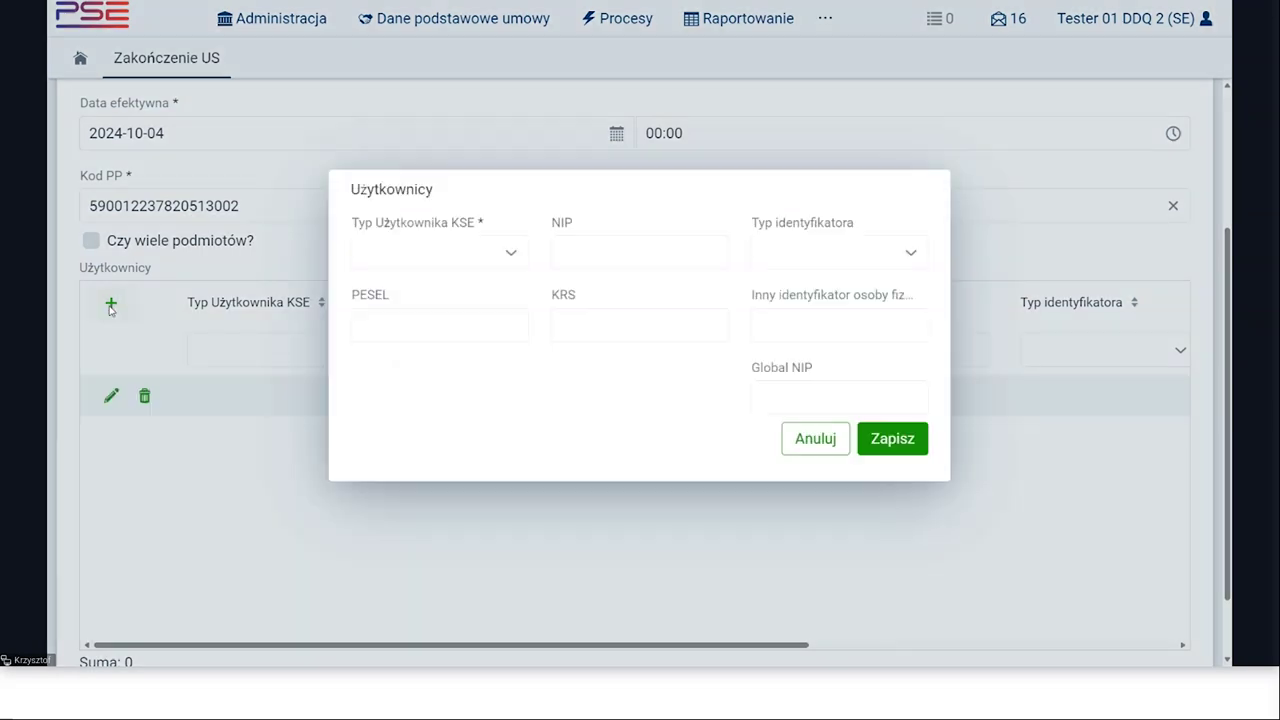
left_click(430, 267)
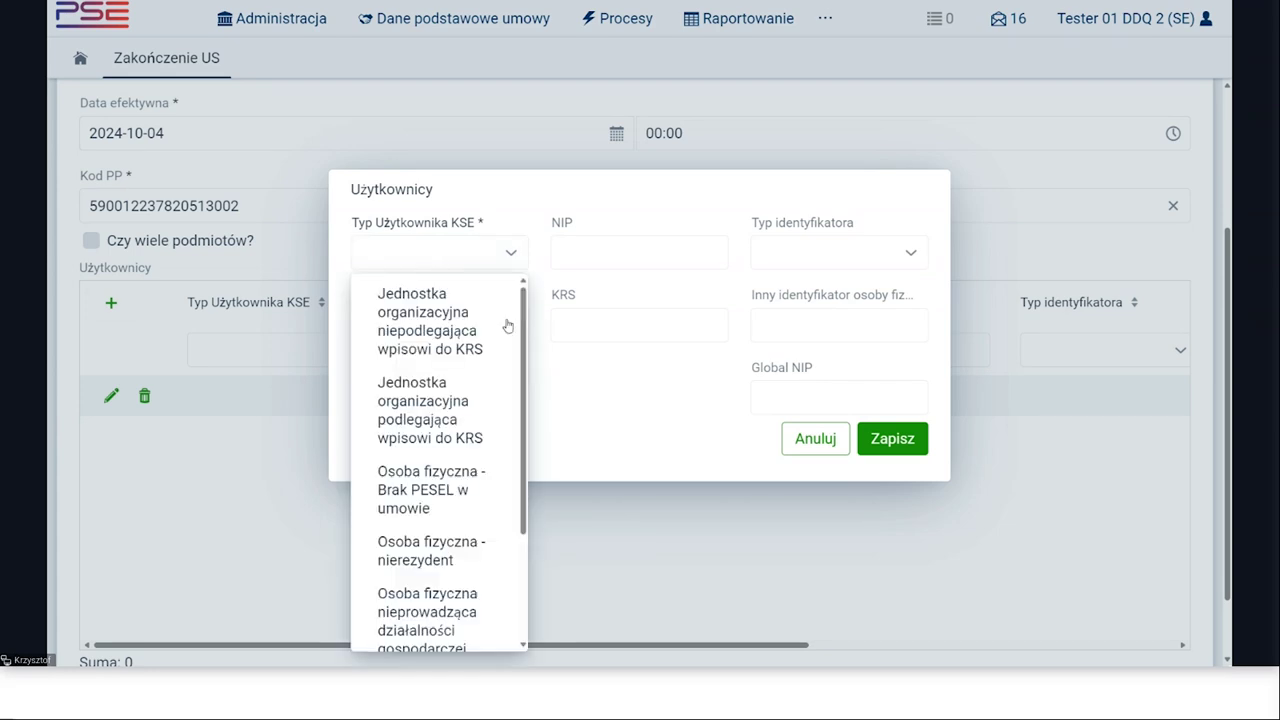
scroll(515, 430, "down", 3)
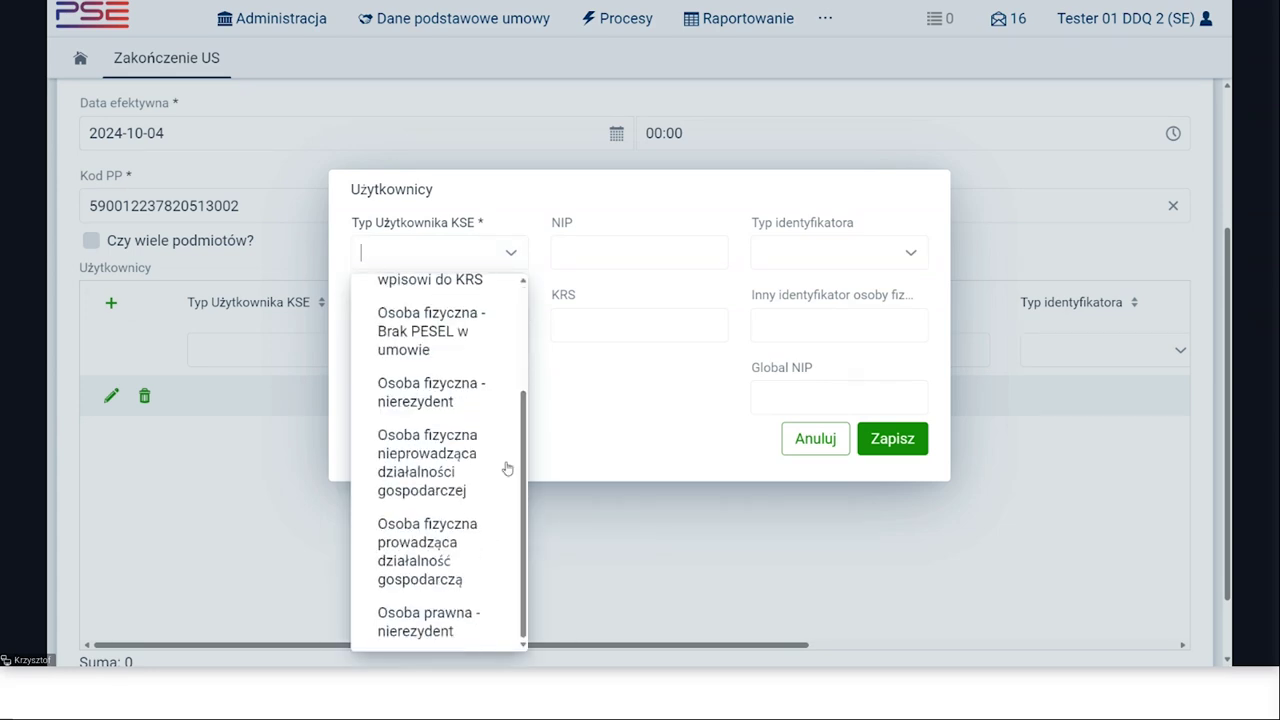
left_click(414, 462)
left_click(412, 326)
key("ctrl+v")
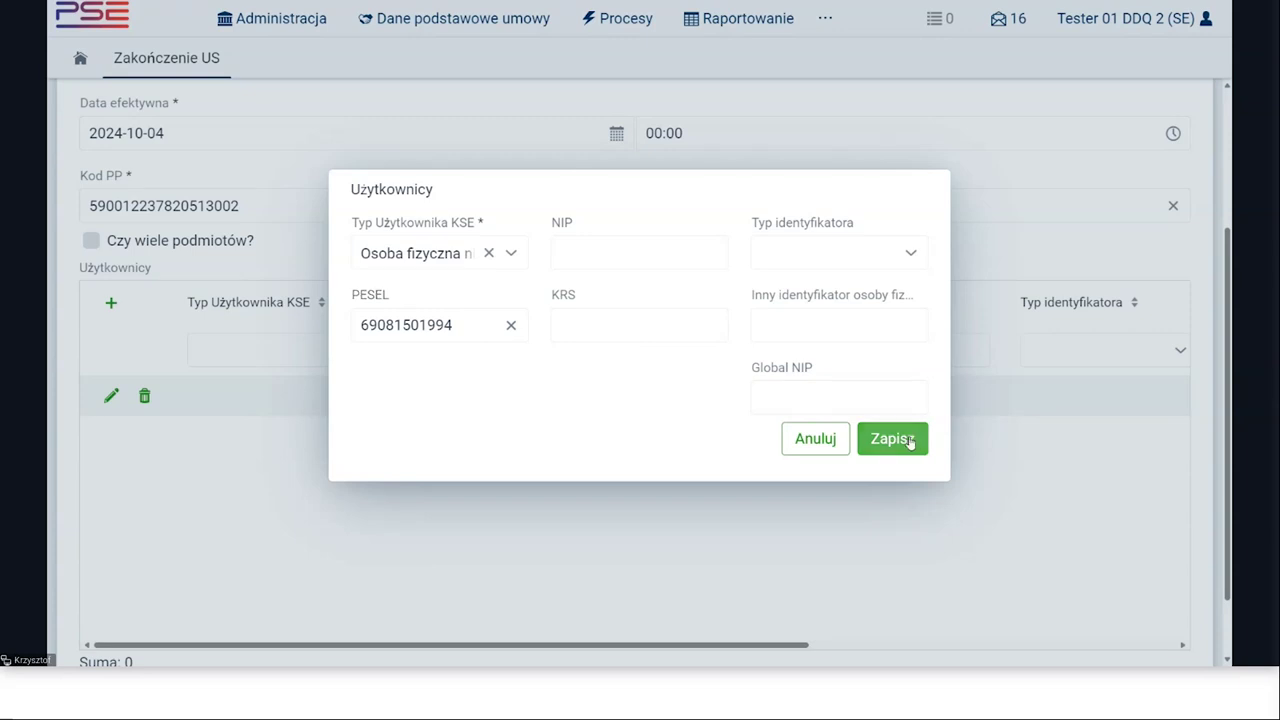
left_click(908, 440)
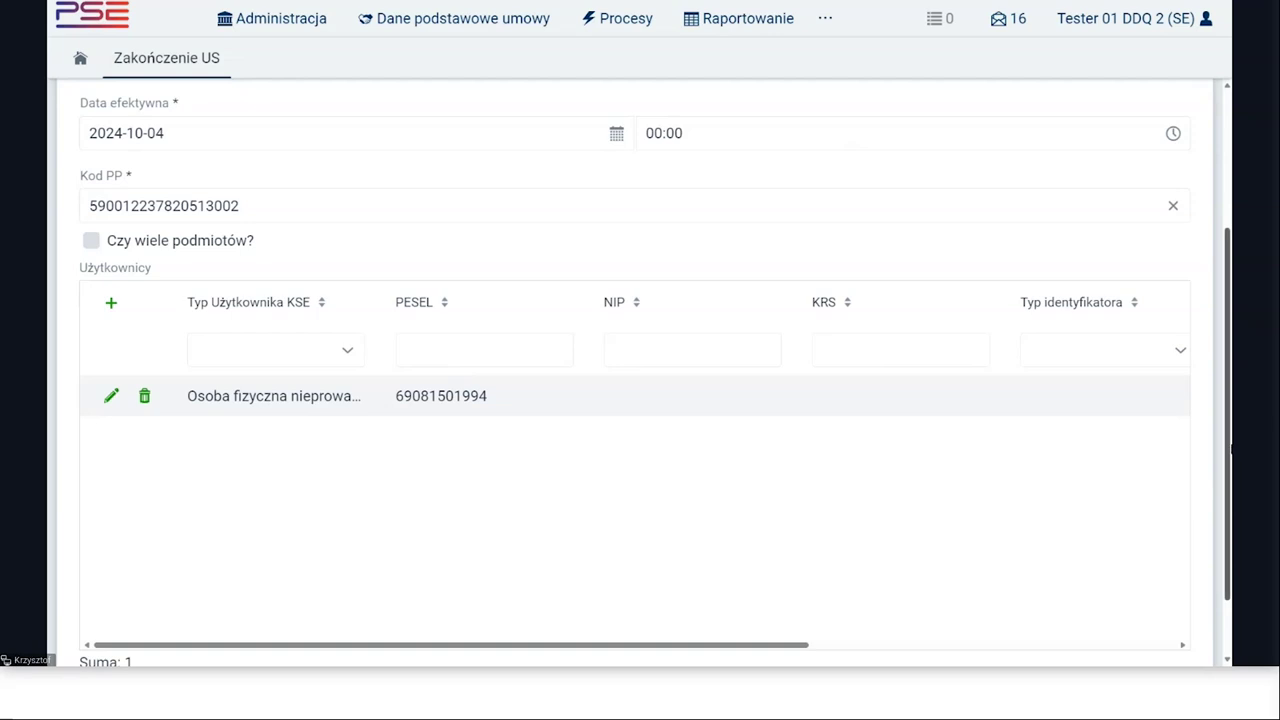
- Copy the measuring point code, keep the multiple-entities option cleared, and submit the notification
double_click(176, 205)
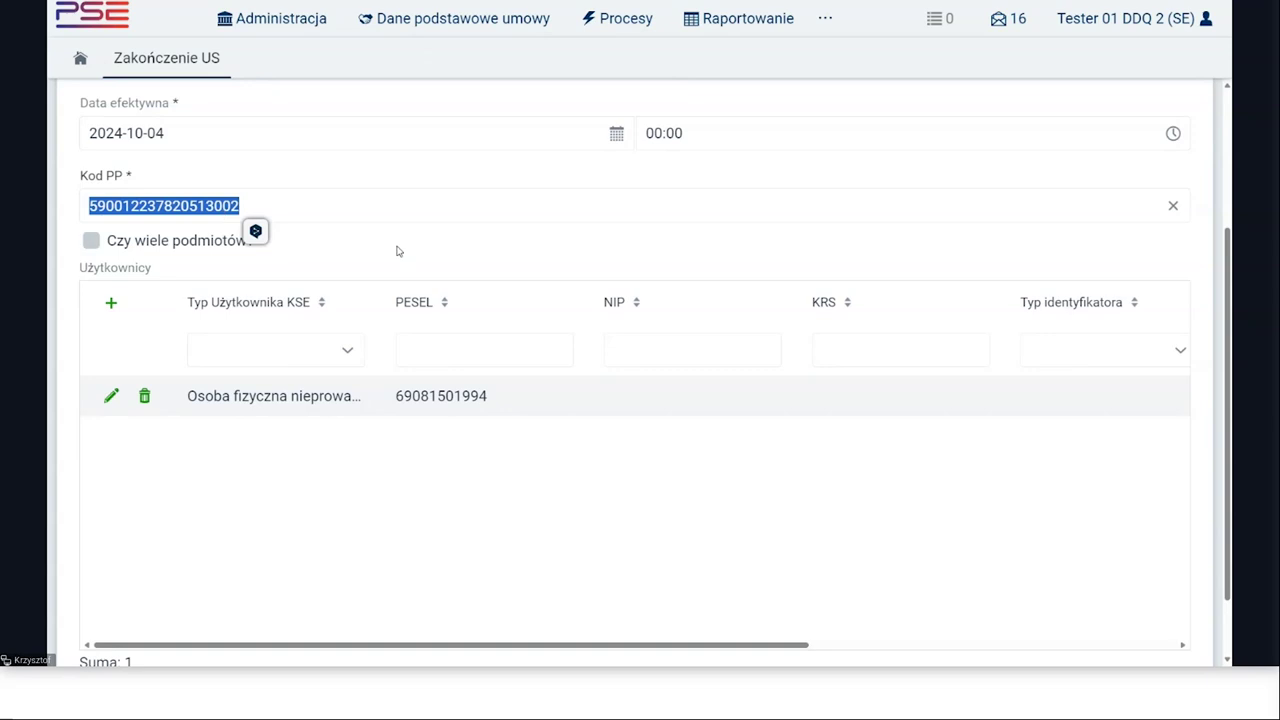
key("Tab")
key("space")
left_click(151, 241)
key("space")
key("space")
scroll(110, 400, "down", 2)
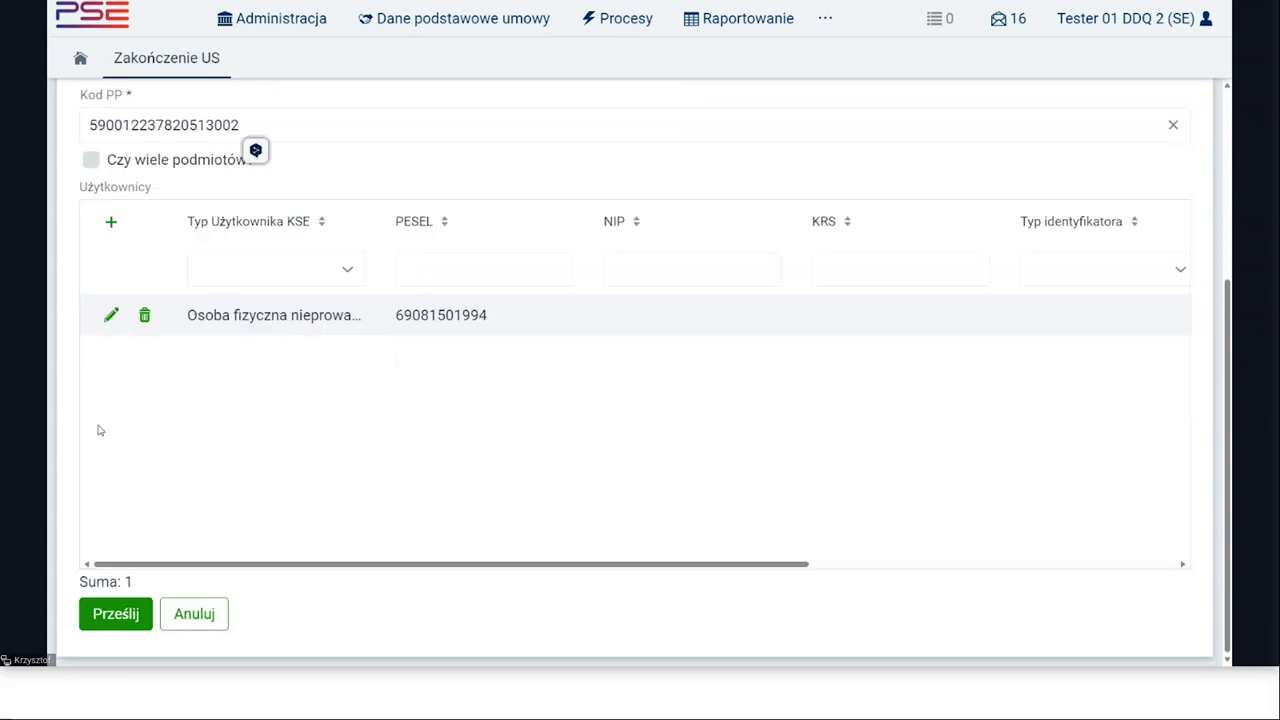
left_click(116, 612)
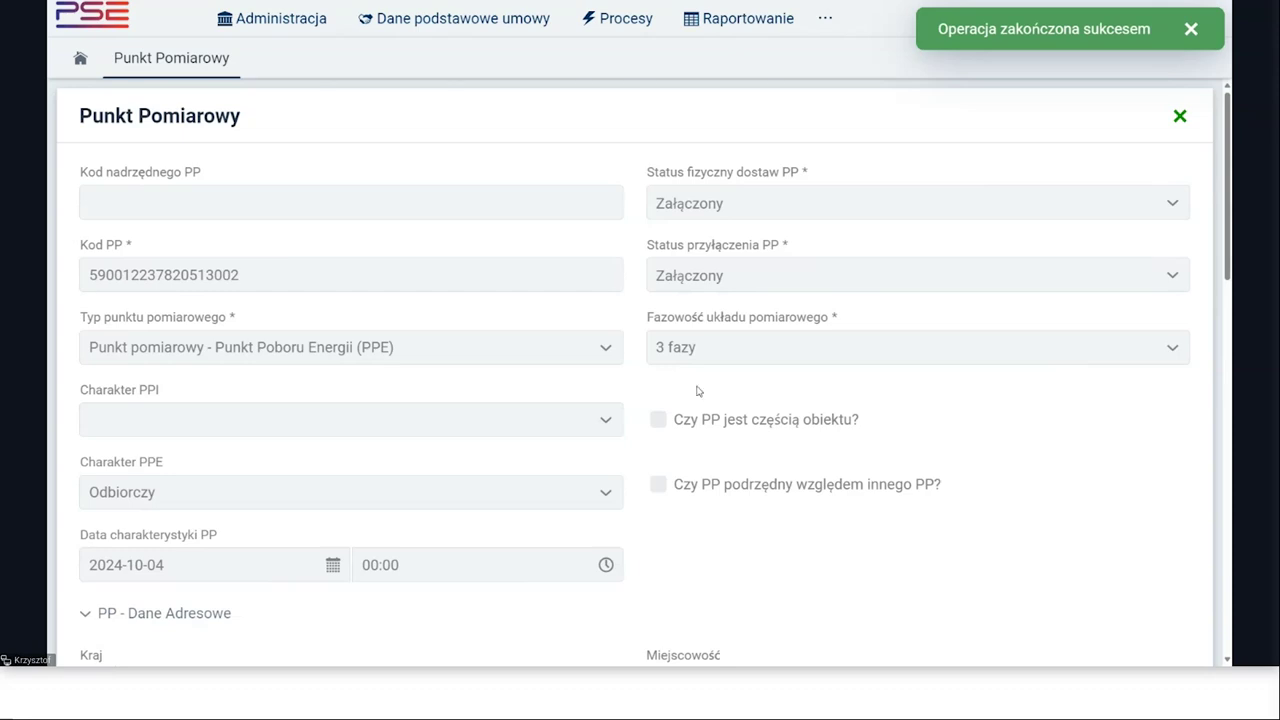
- Collapse the address section, review the UC, UD and UO contracts, then select the Kod PP value
left_click(169, 608)
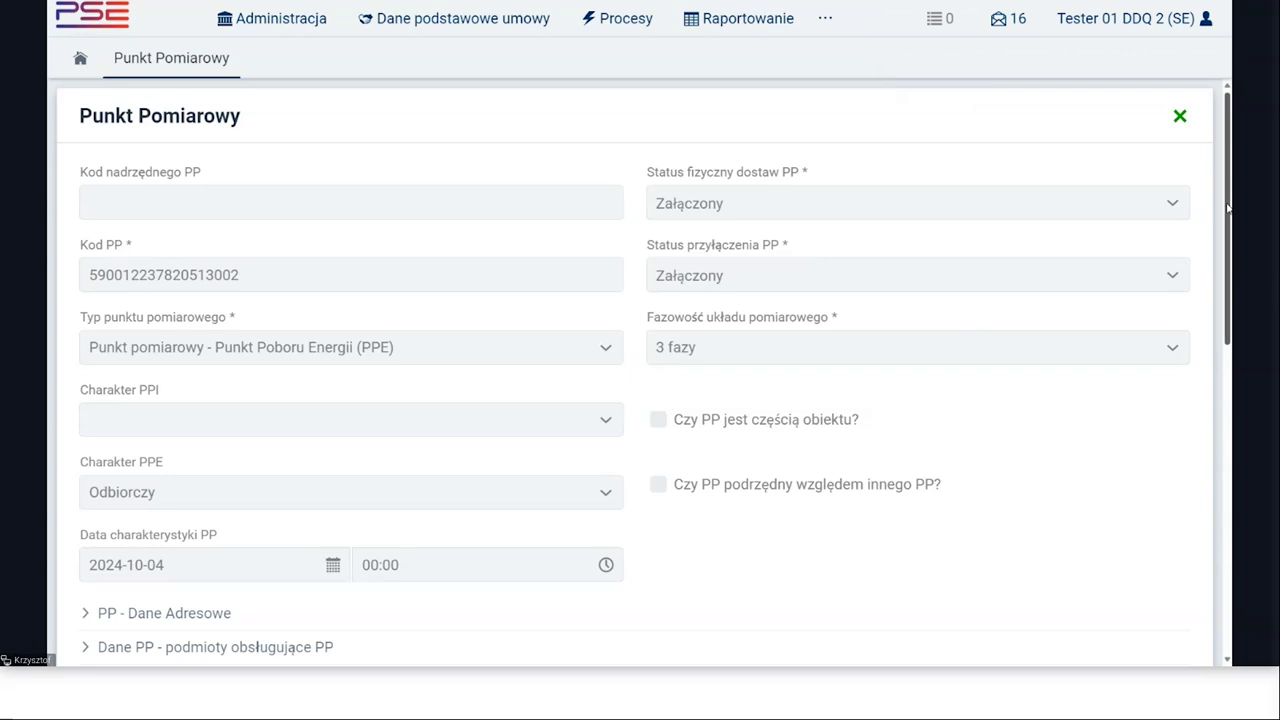
scroll(1222, 229, "down", 1)
scroll(1222, 229, "down", 4)
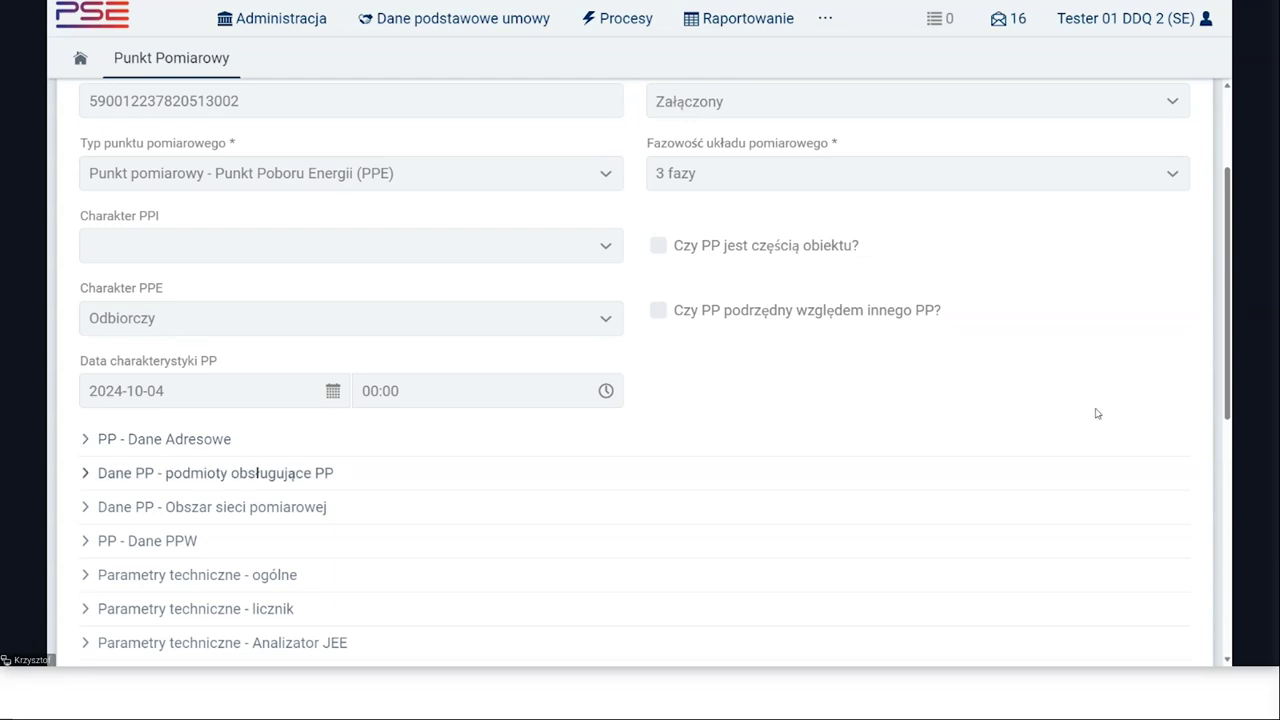
left_click_drag(1231, 330, 1214, 513)
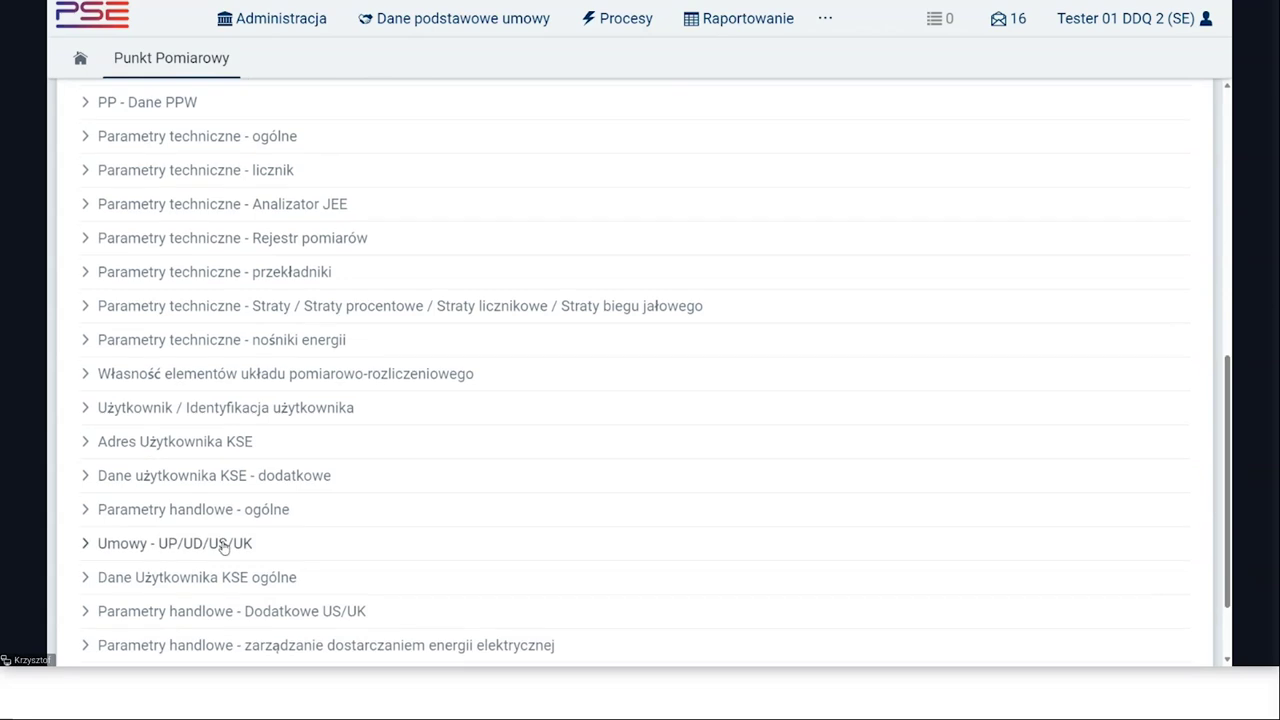
left_click(224, 546)
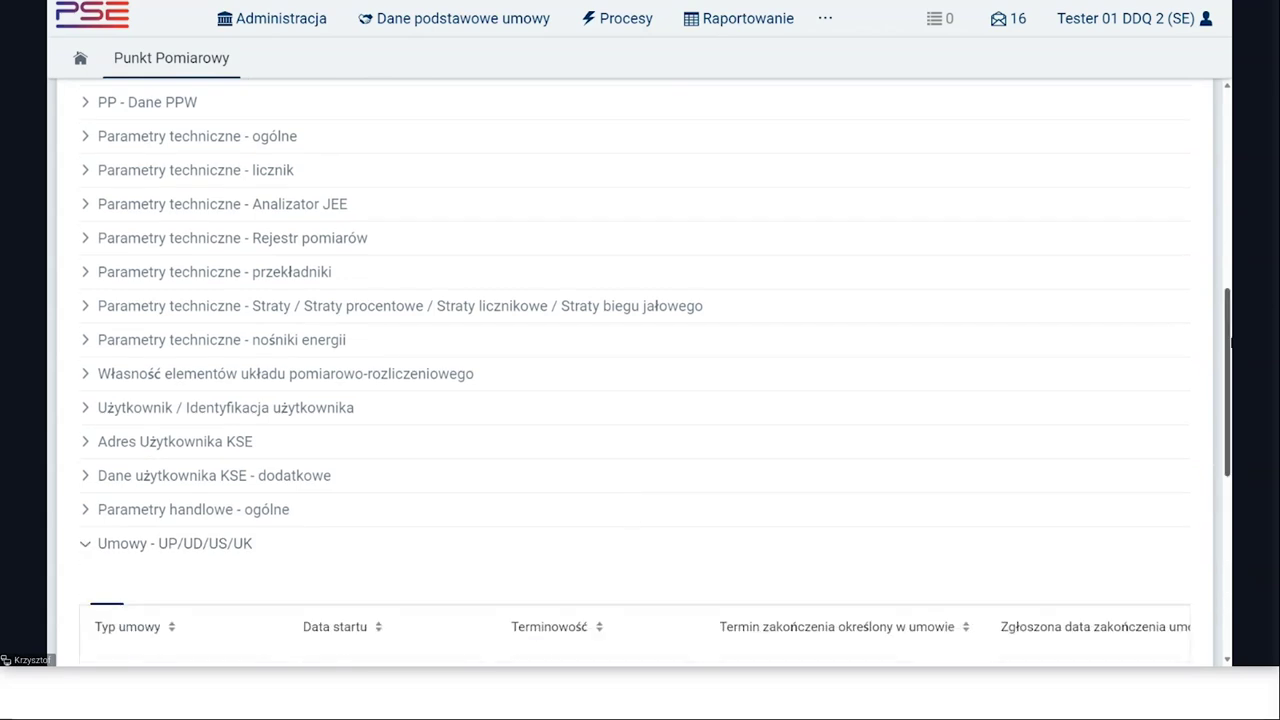
left_click_drag(1227, 332, 1227, 441)
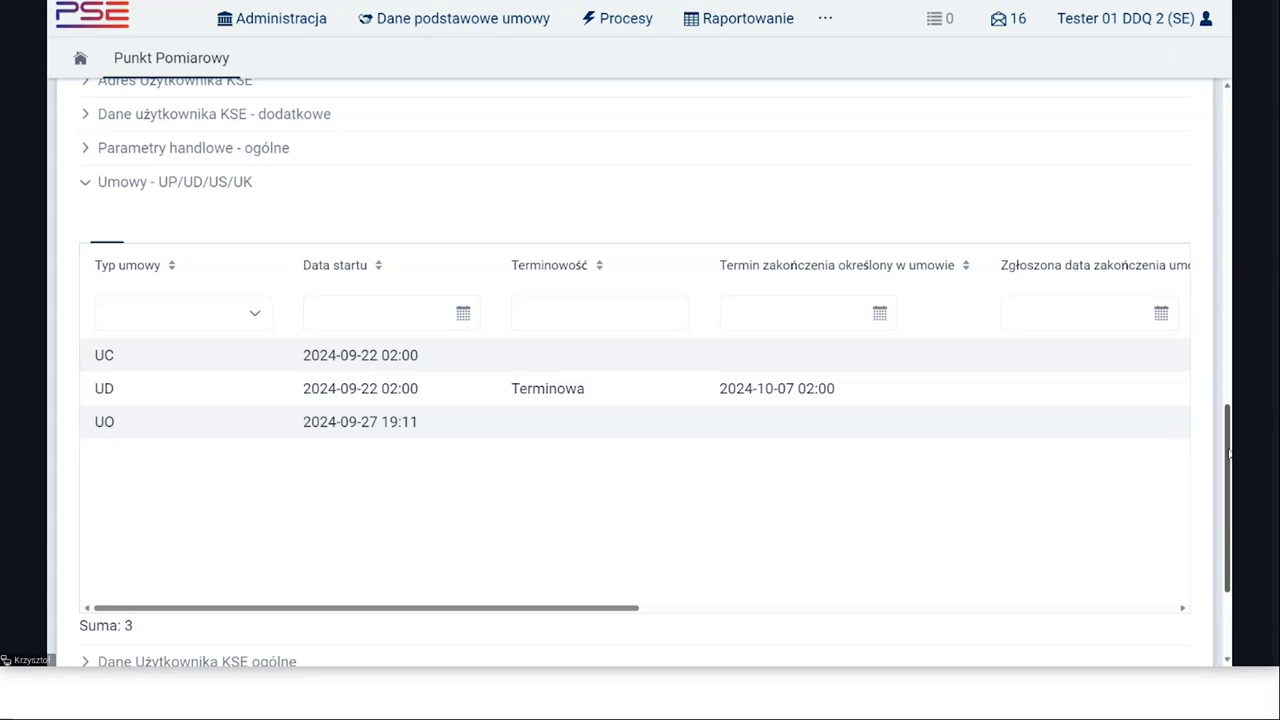
left_click_drag(1228, 455, 946, 159)
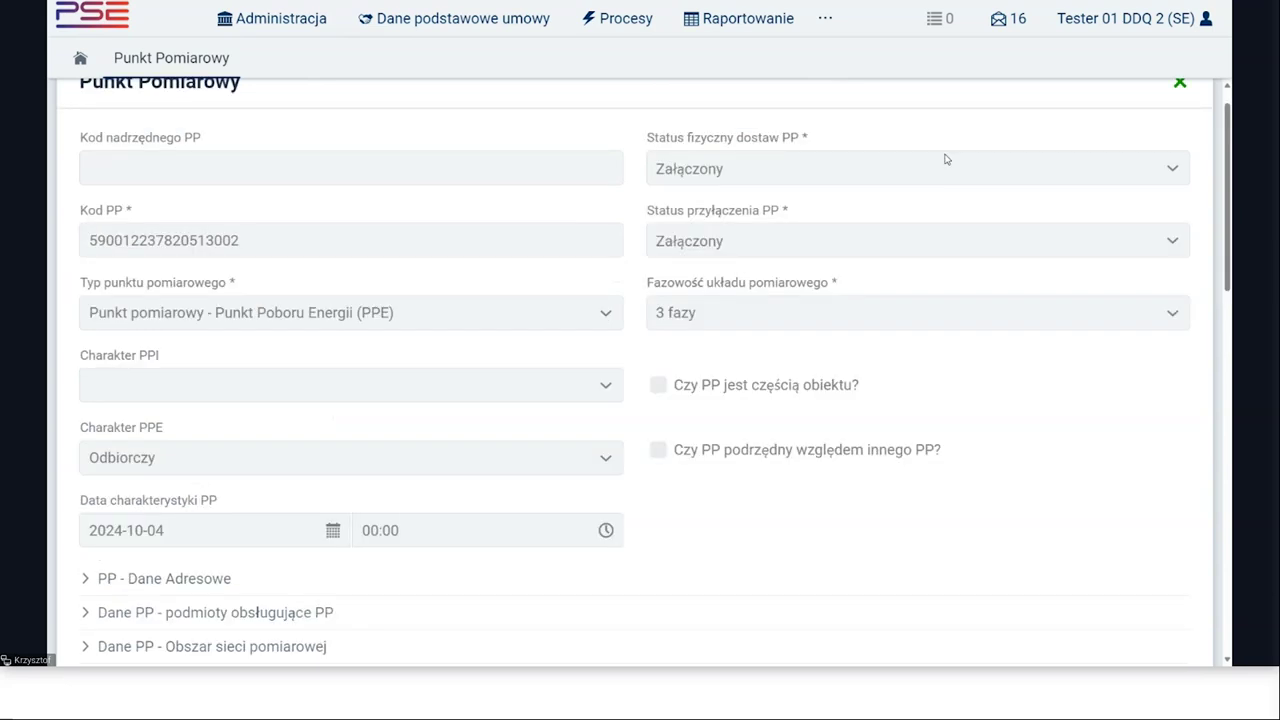
double_click(146, 242)
key("ctrl+c")
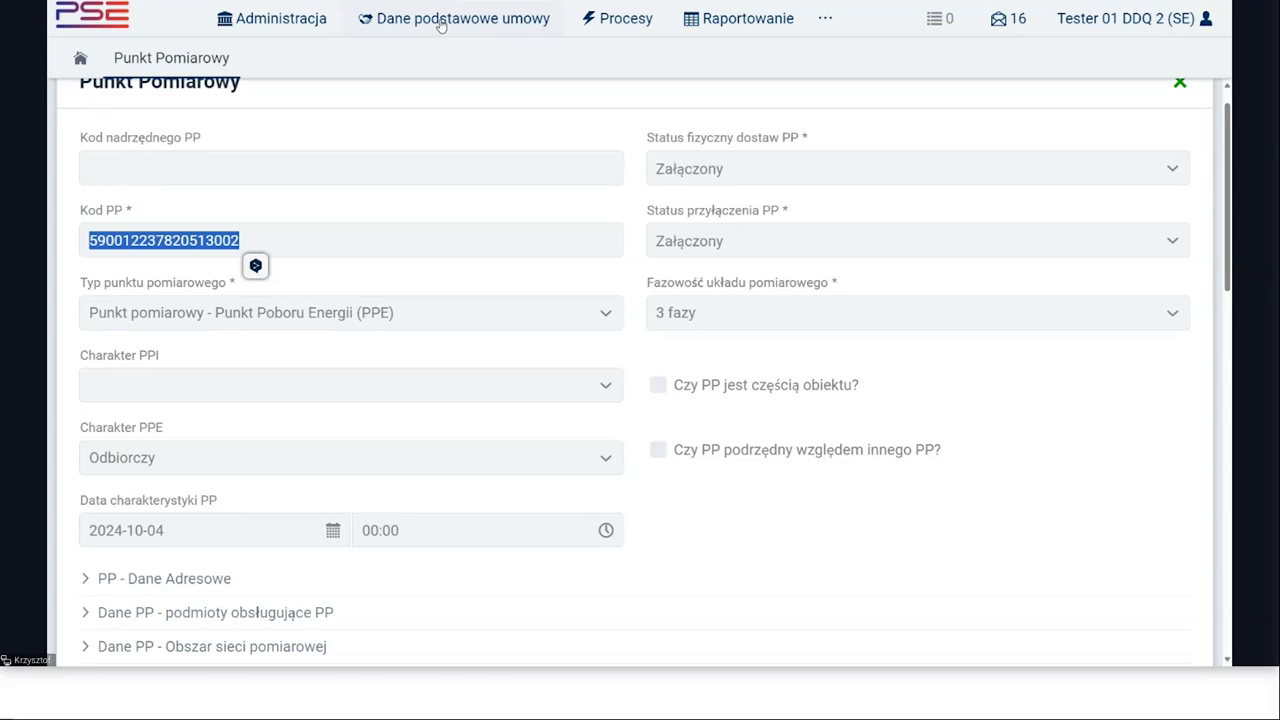
- Search Wyszukaj Punkt Pomiarowy for the pasted point code at characteristic date 2024-10-02
left_click(440, 25)
mouse_move(495, 59)
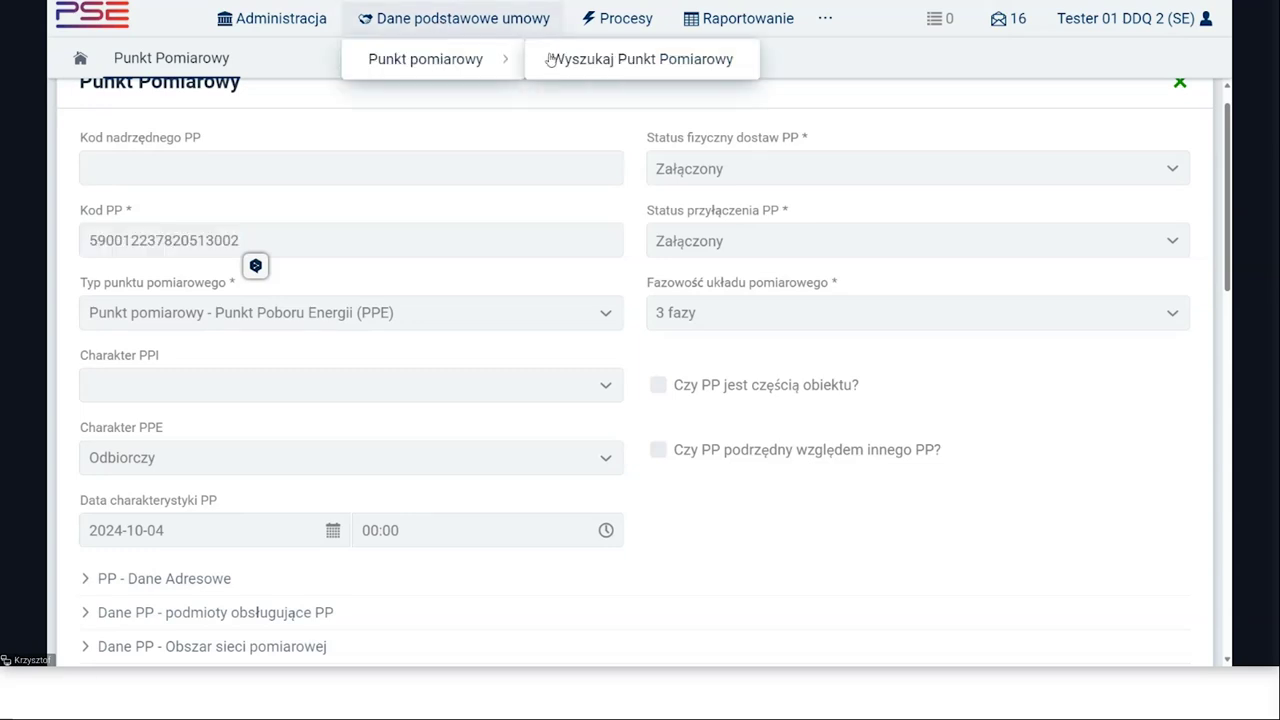
left_click(551, 60)
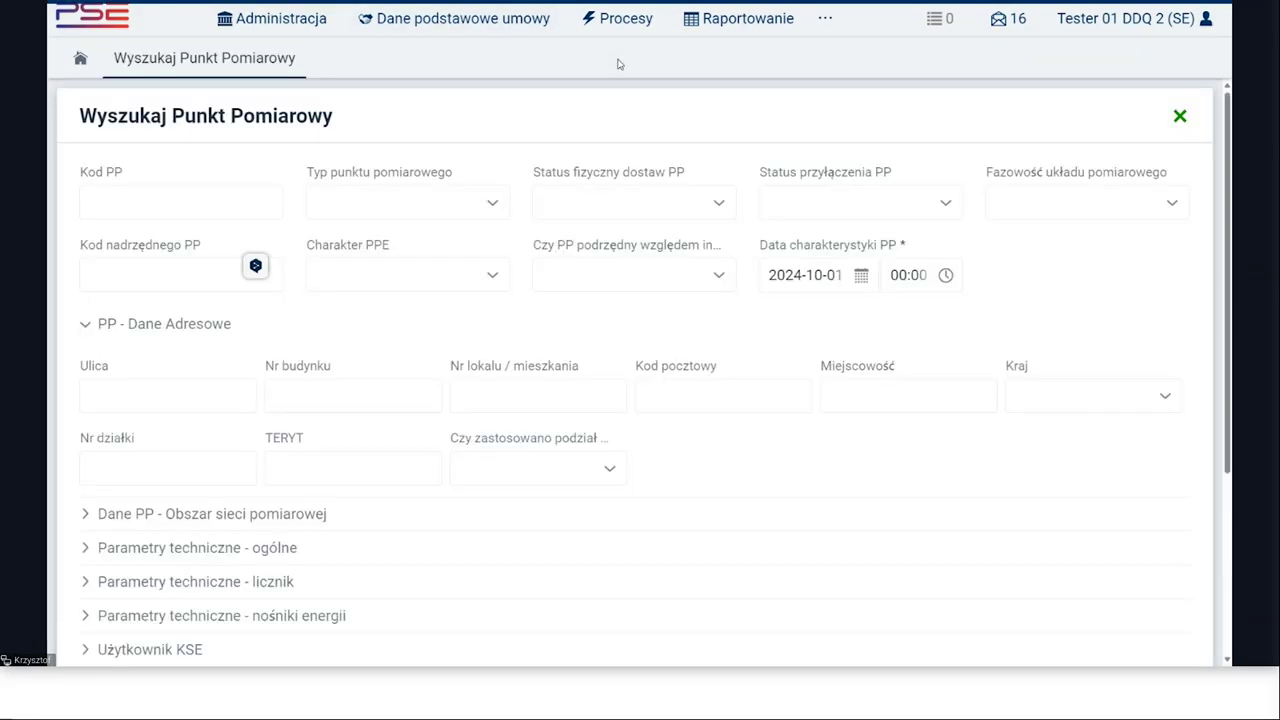
left_click(169, 203)
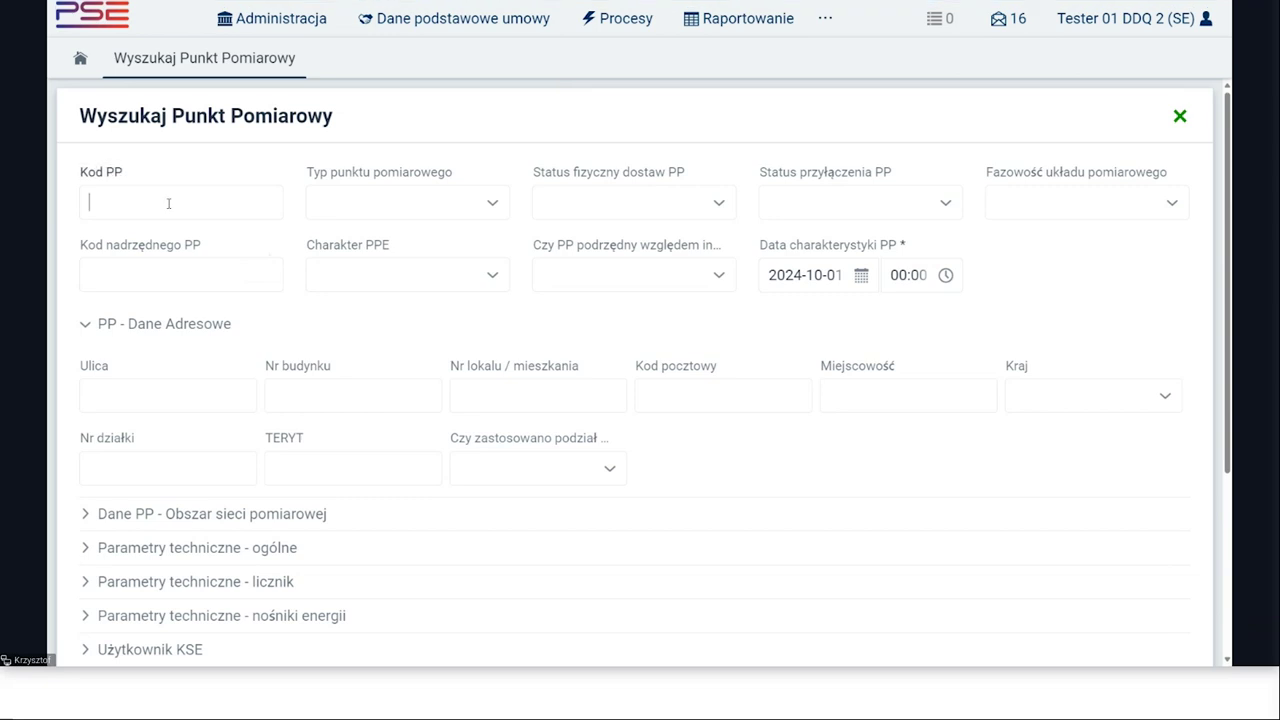
key("ctrl+v")
left_click(866, 282)
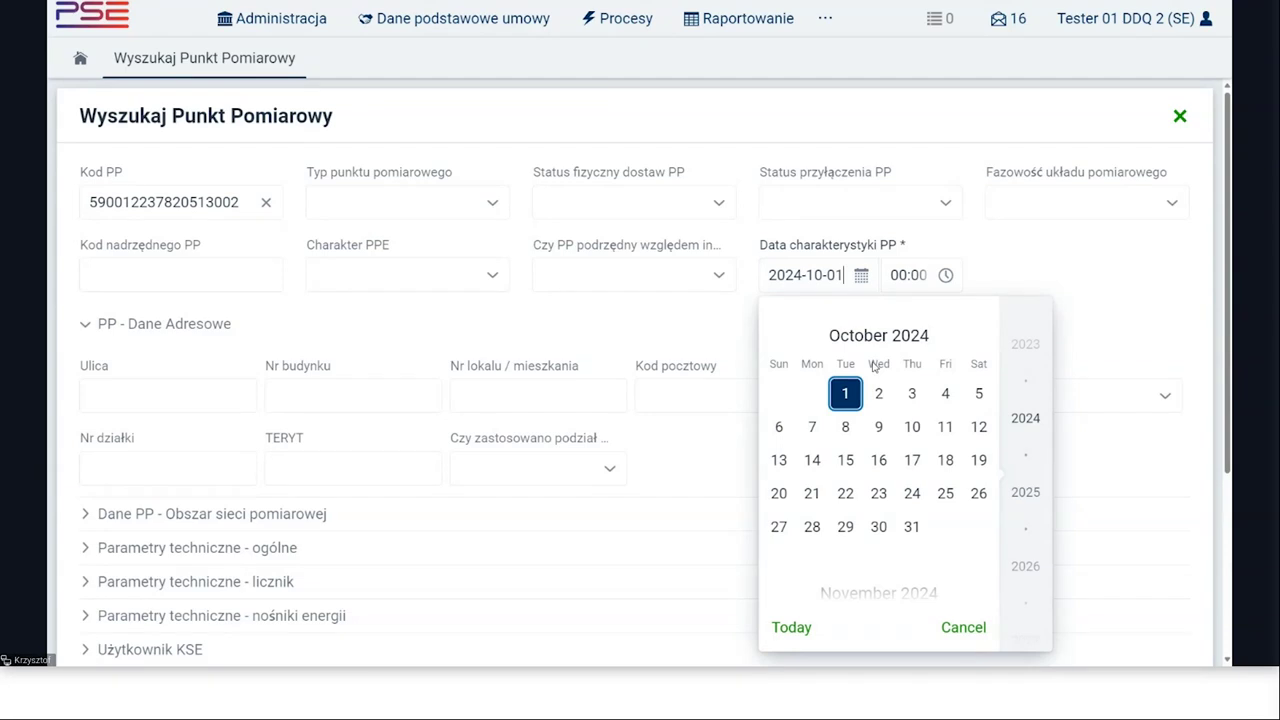
left_click(878, 393)
left_click_drag(1229, 200, 1229, 360)
key("Return")
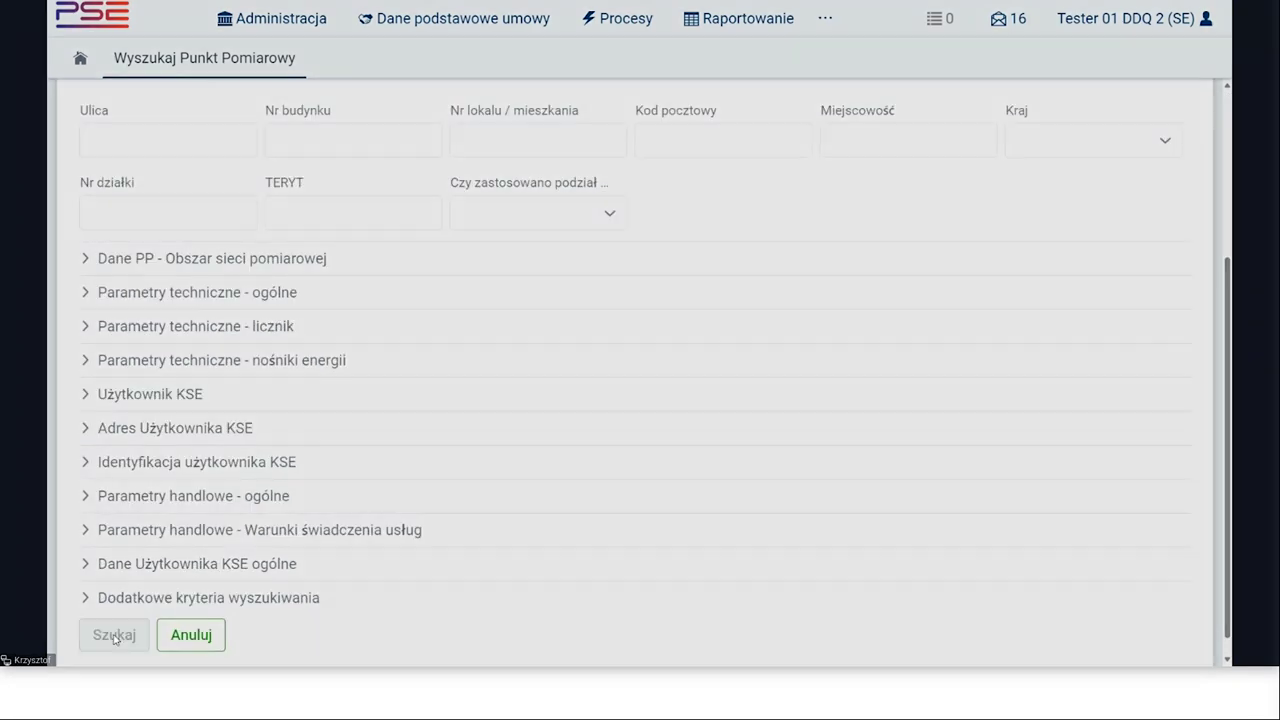
left_click_drag(1228, 250, 1228, 300)
scroll(866, 286, "up", 4)
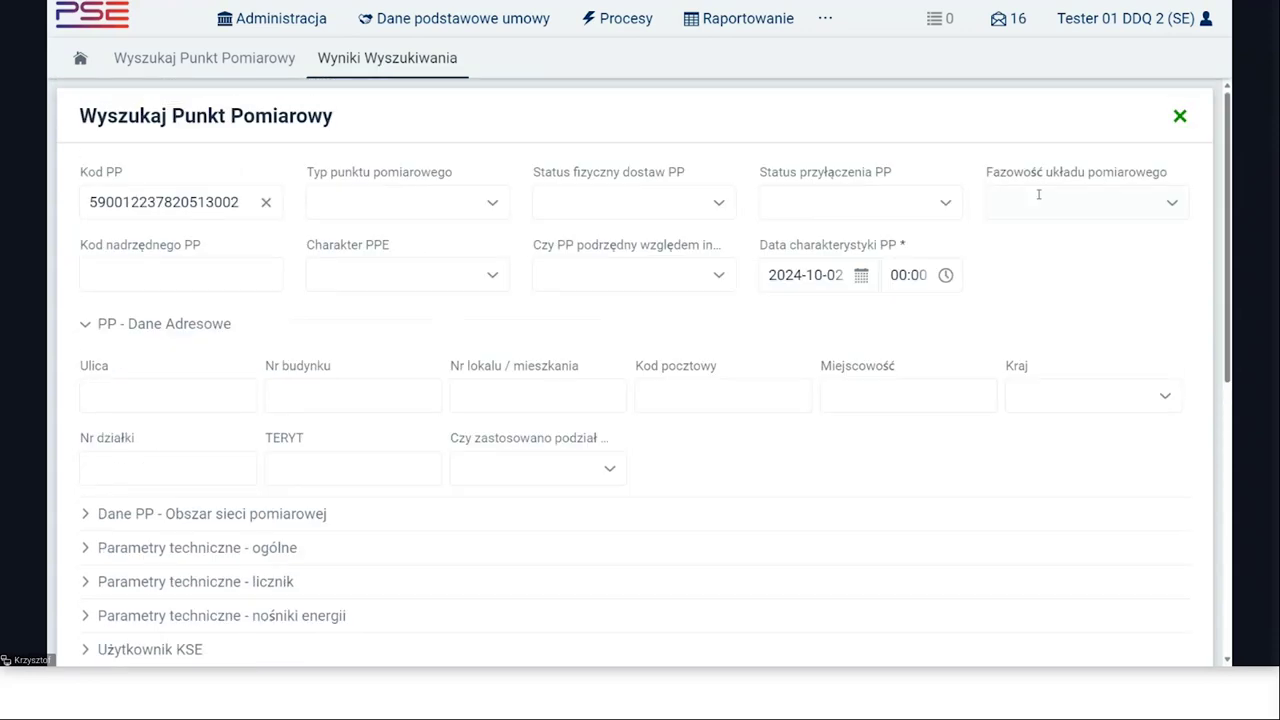
- Change the characteristic date to 2024-10-05 and rerun the search
left_click(866, 286)
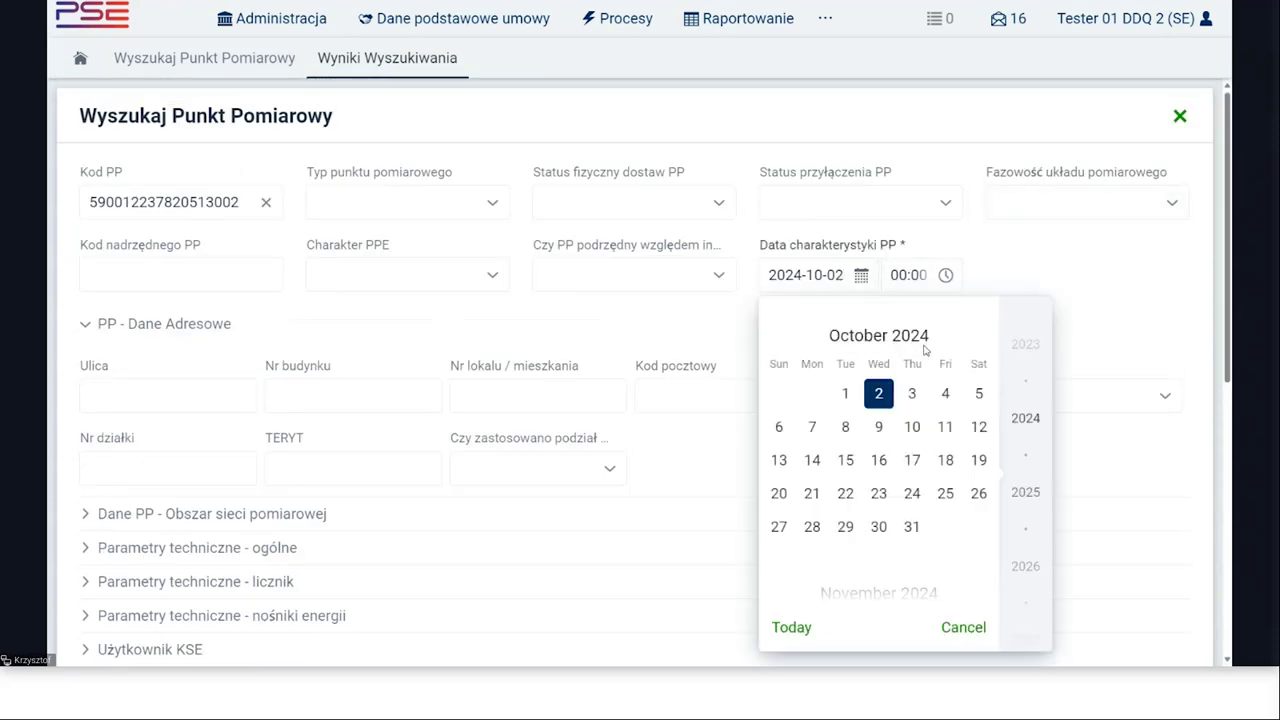
left_click(982, 398)
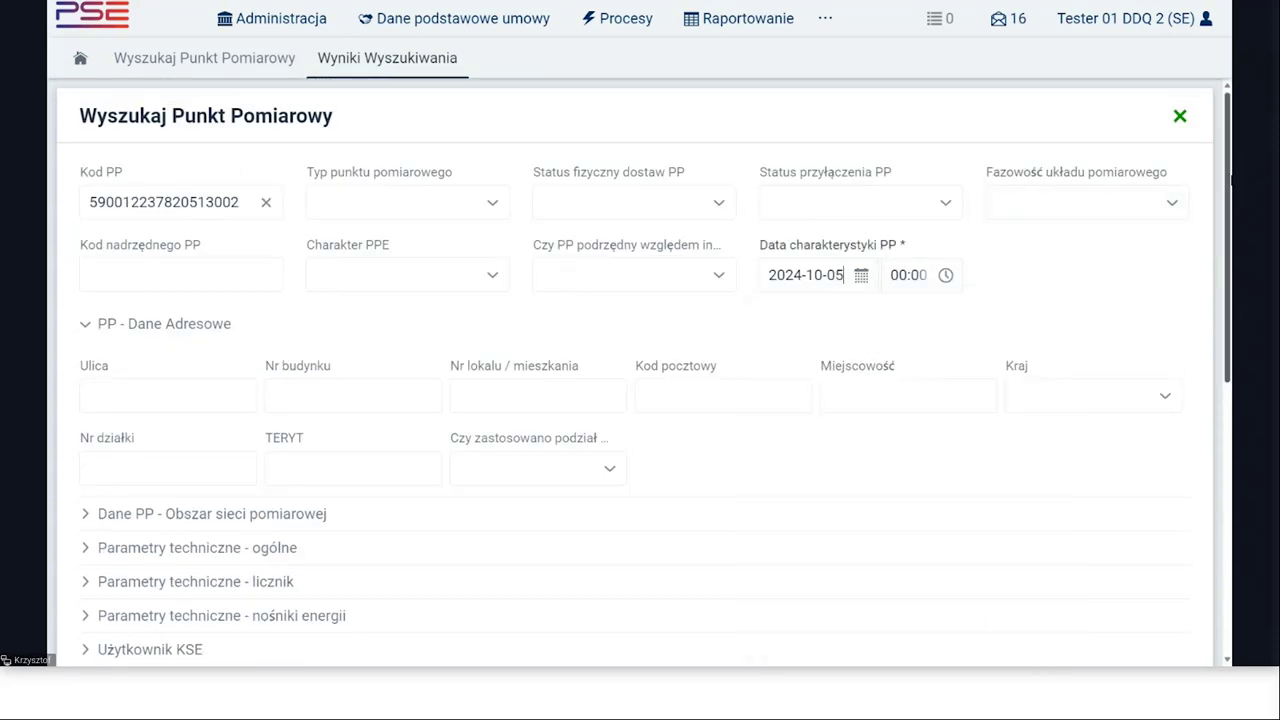
scroll(1066, 394, "down", 4)
left_click(115, 500)
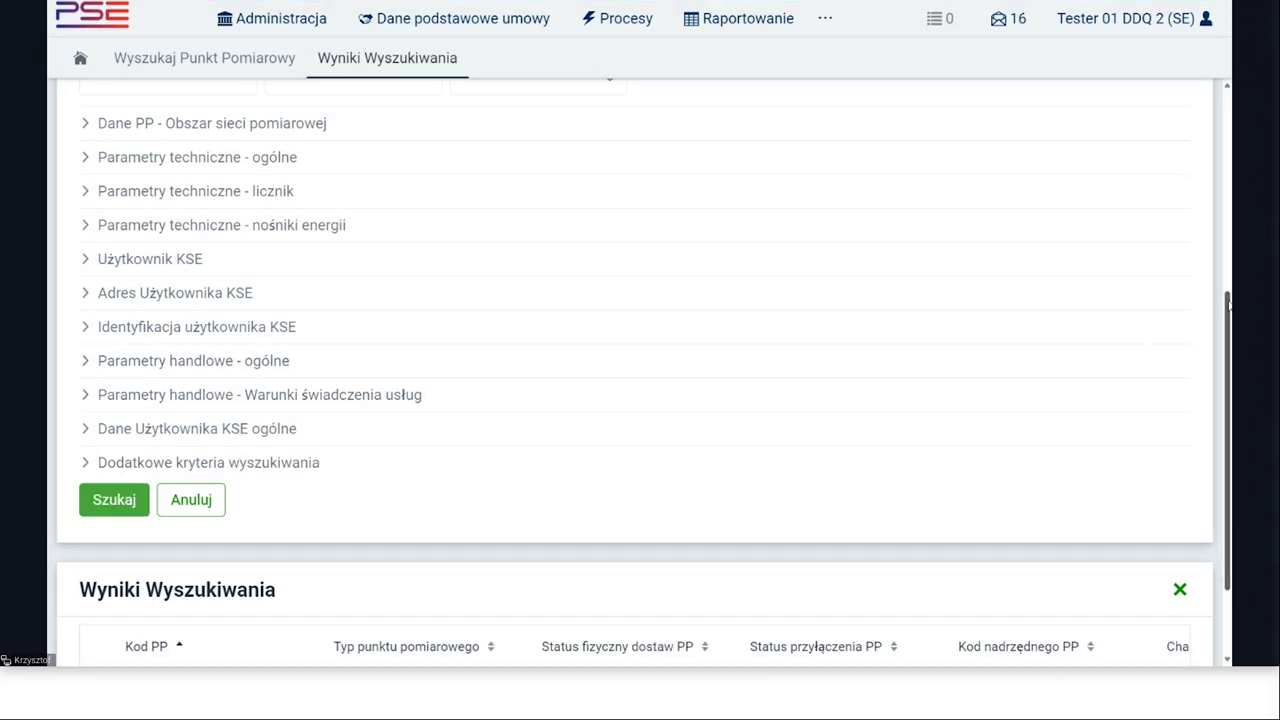
left_click_drag(1228, 305, 1228, 362)
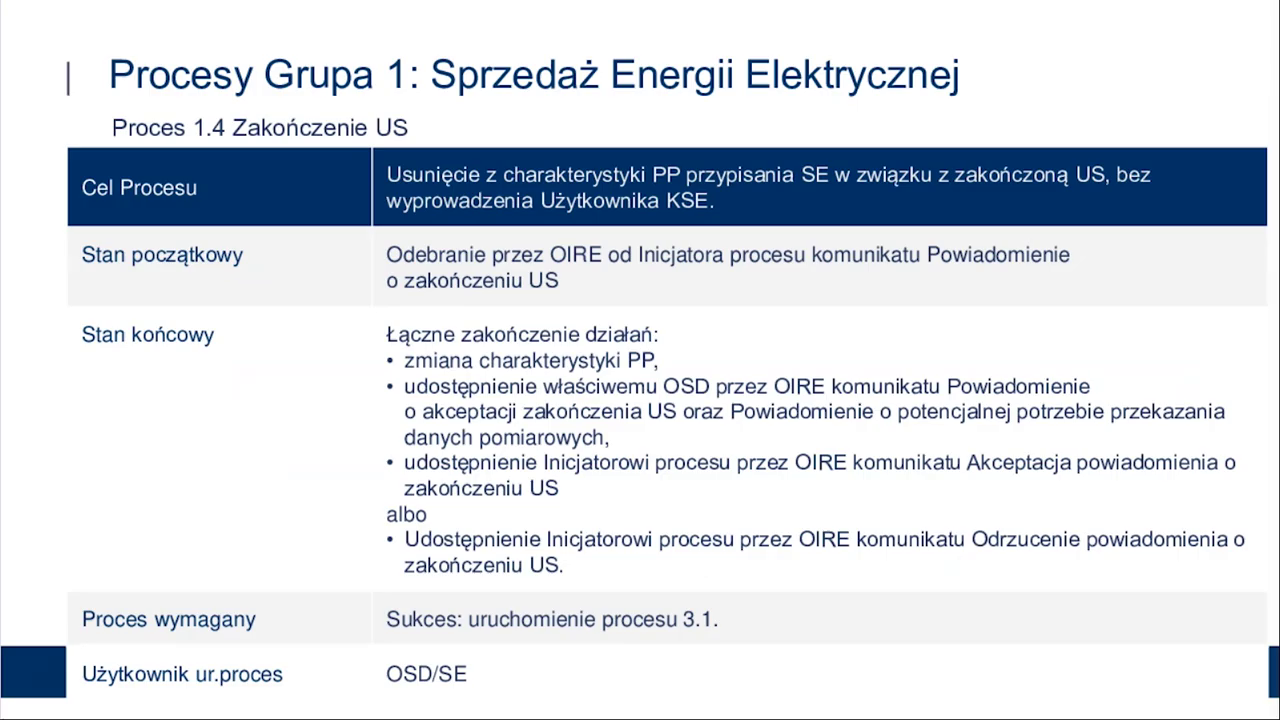
- Advance the presentation to the 'Proces 1.5 Zakończenie UK' slide
key("Right")
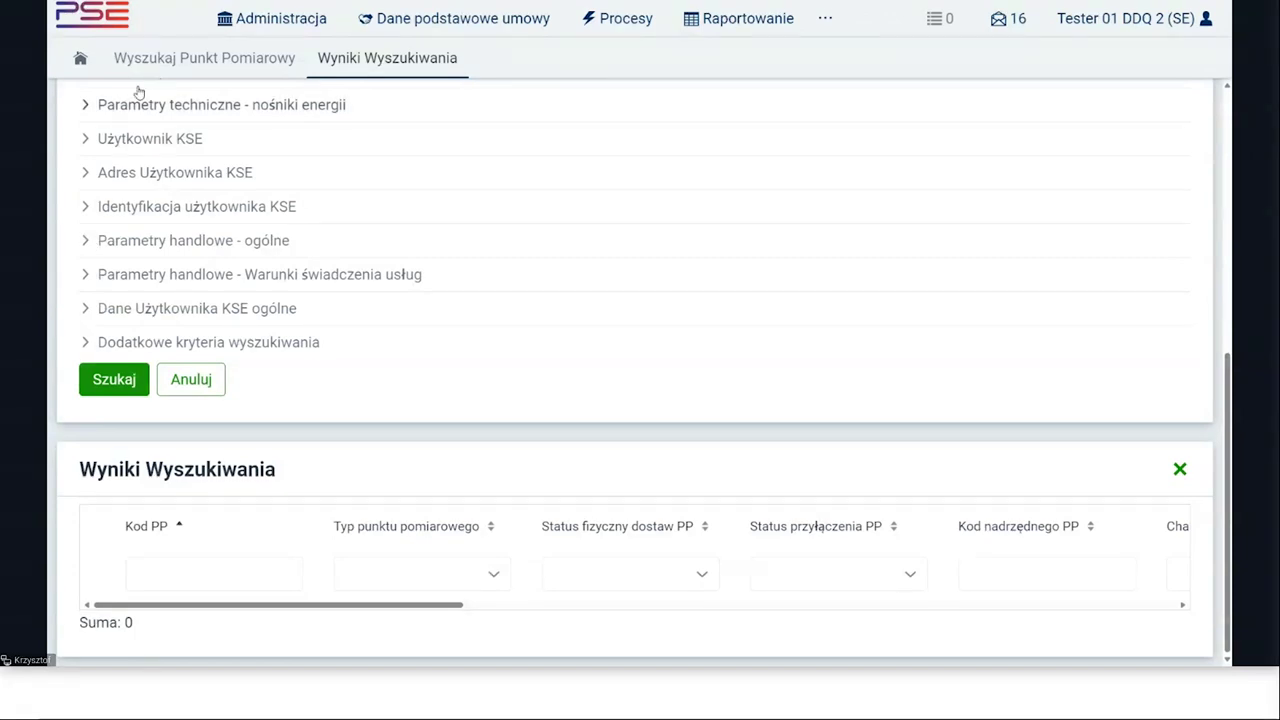
- Return home and open a fresh Wyszukaj Punkt Pomiarowy search form
left_click(103, 58)
left_click(420, 24)
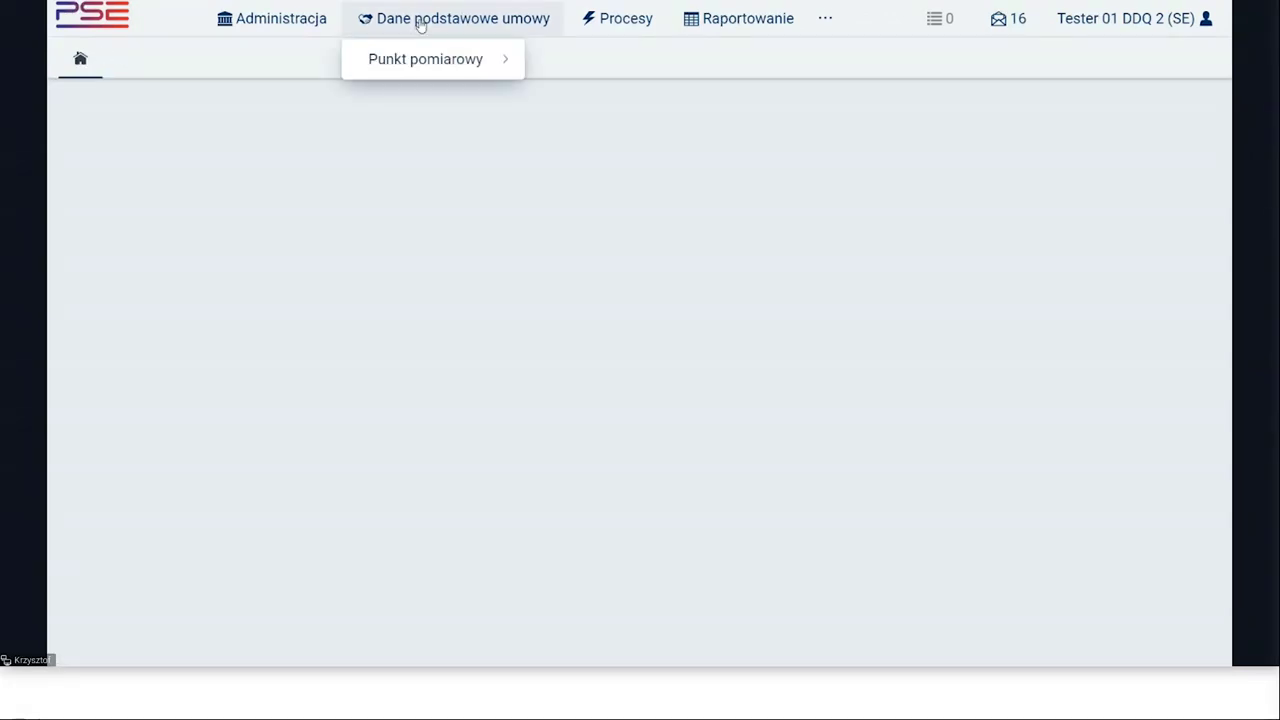
mouse_move(416, 63)
left_click(586, 60)
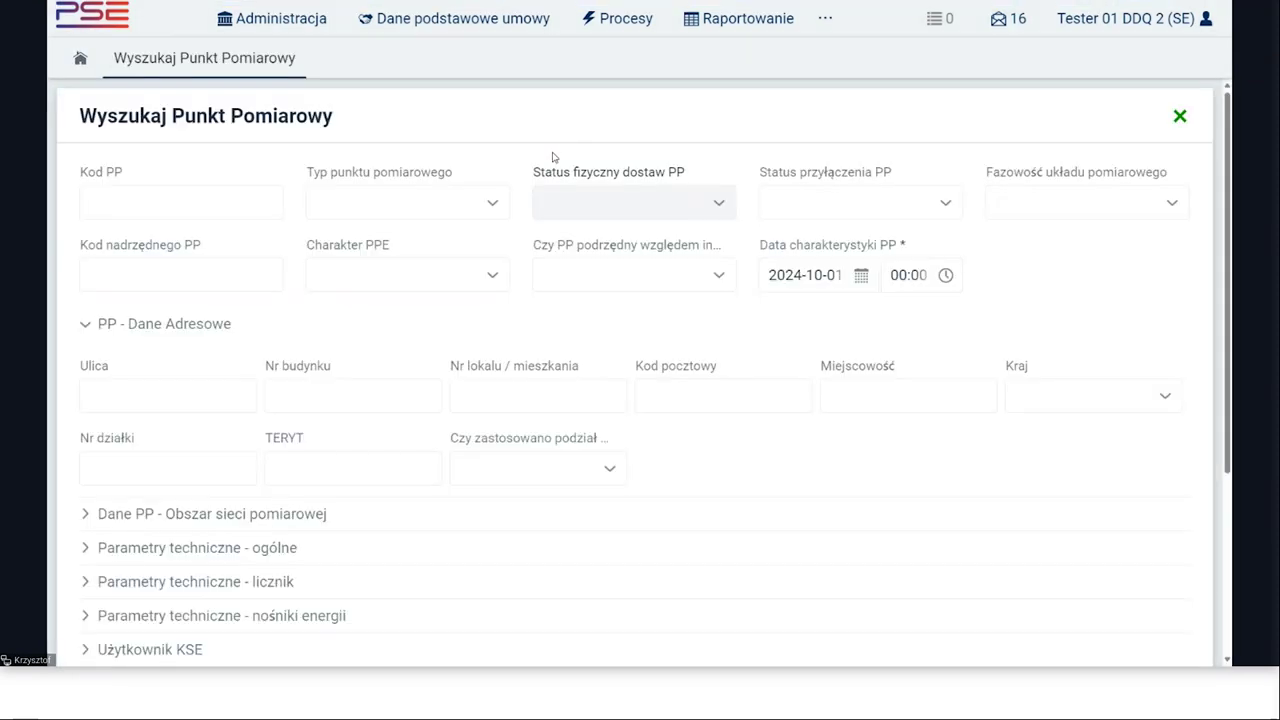
- Search for the pasted second point's Kod PP with characteristic date 2024-10-02
left_click(170, 197)
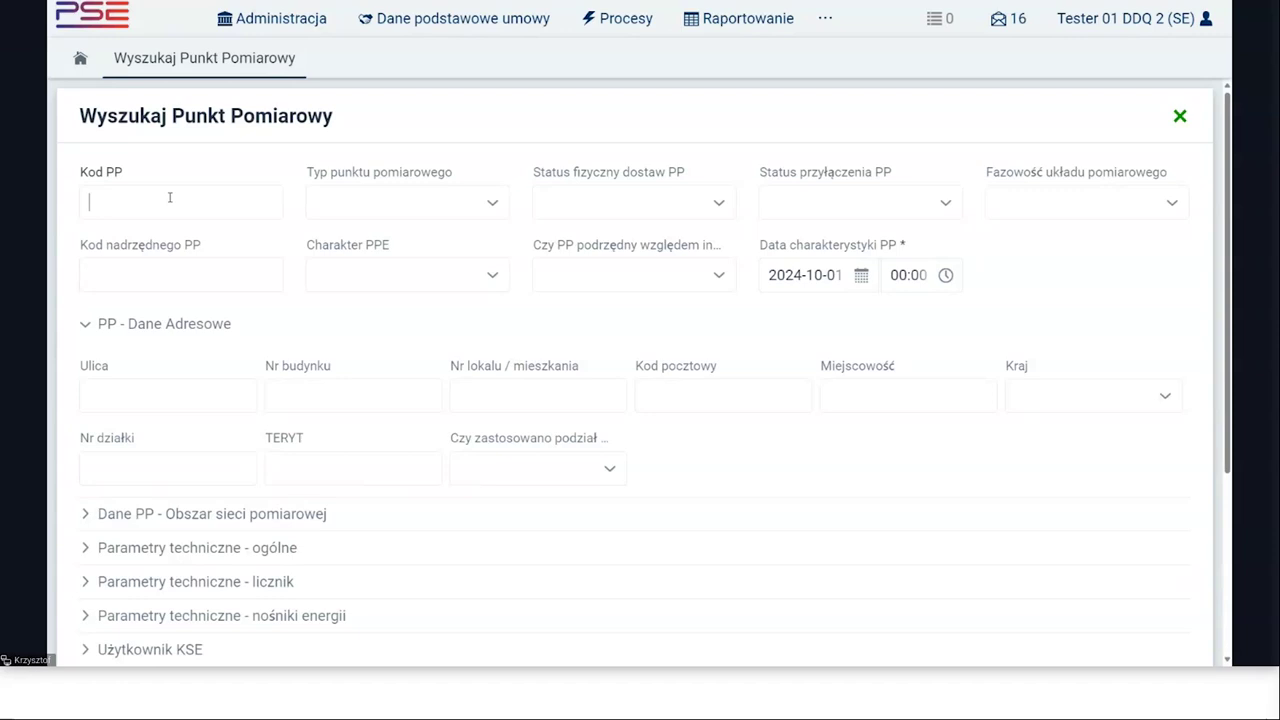
key("ctrl+v")
left_click(820, 275)
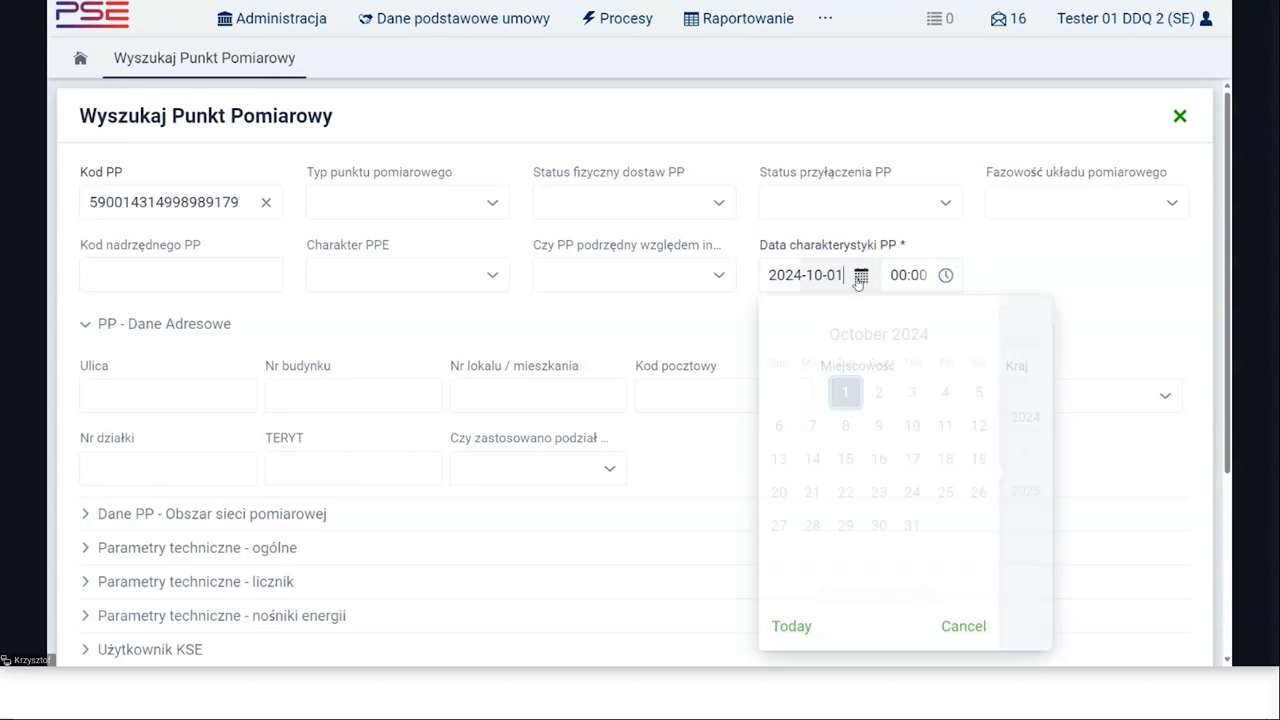
left_click(876, 393)
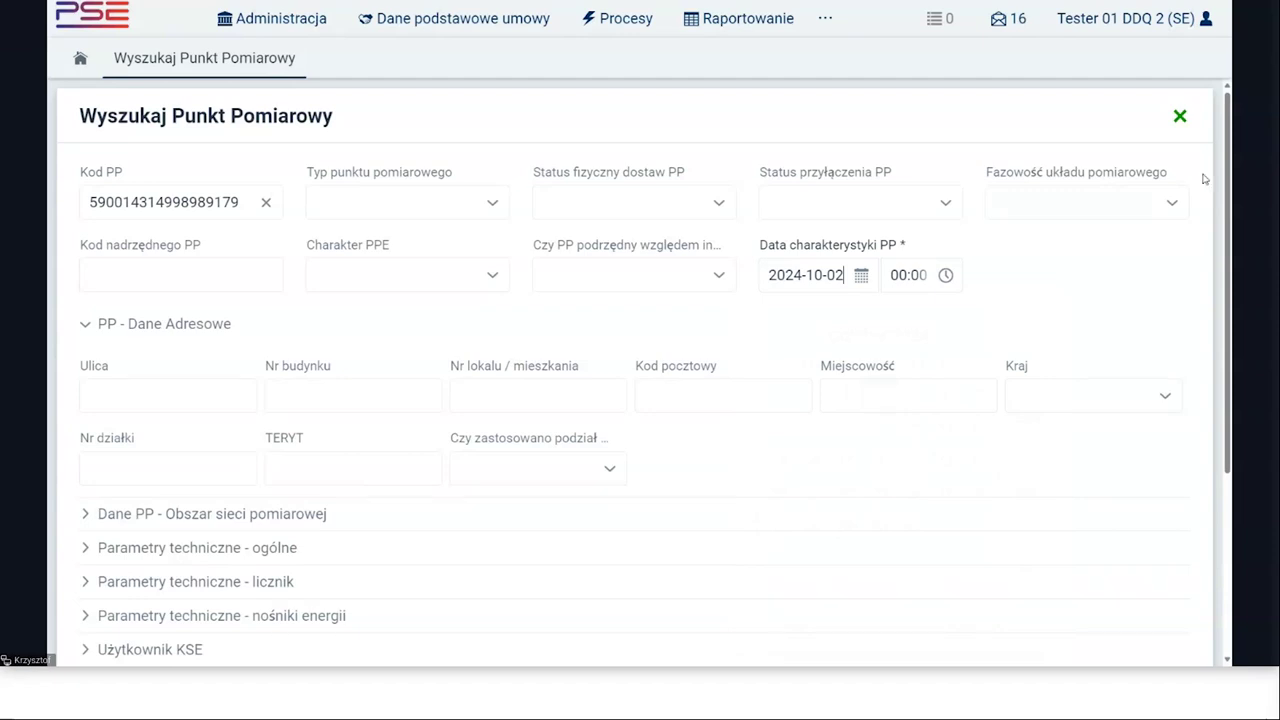
scroll(493, 518, "down", 3)
left_click(116, 613)
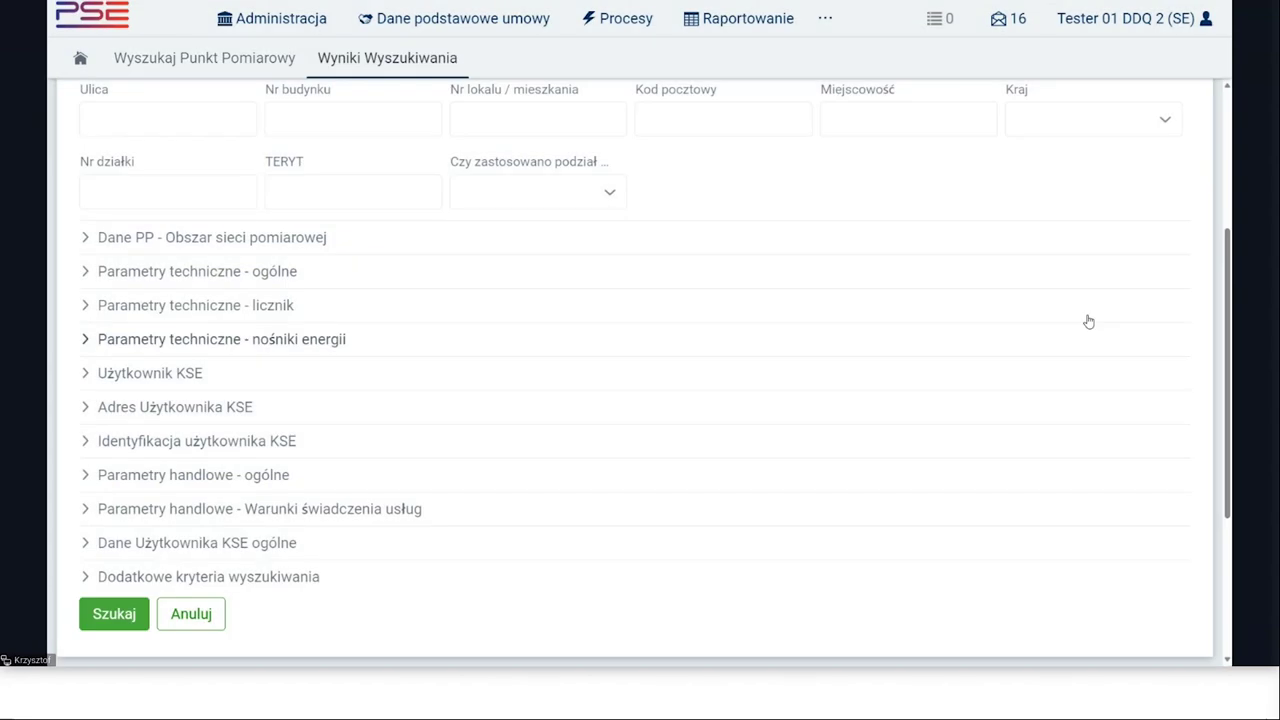
scroll(782, 513, "down", 3)
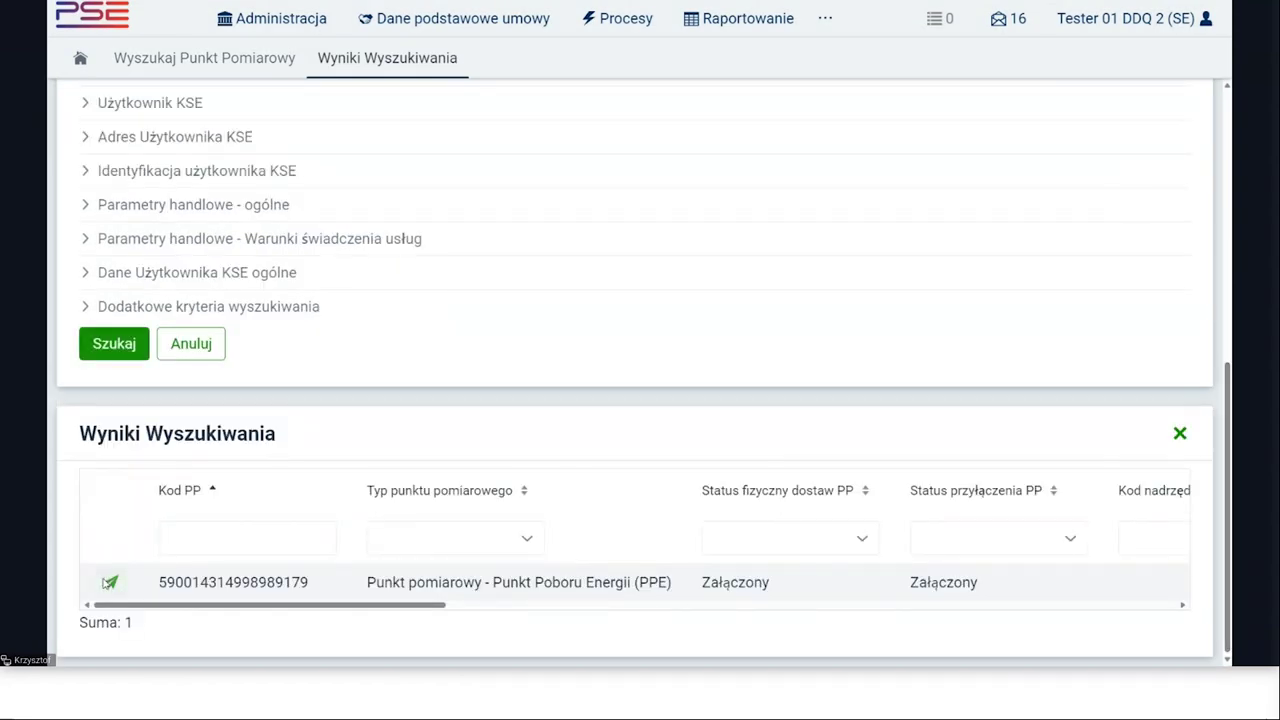
left_click(109, 582)
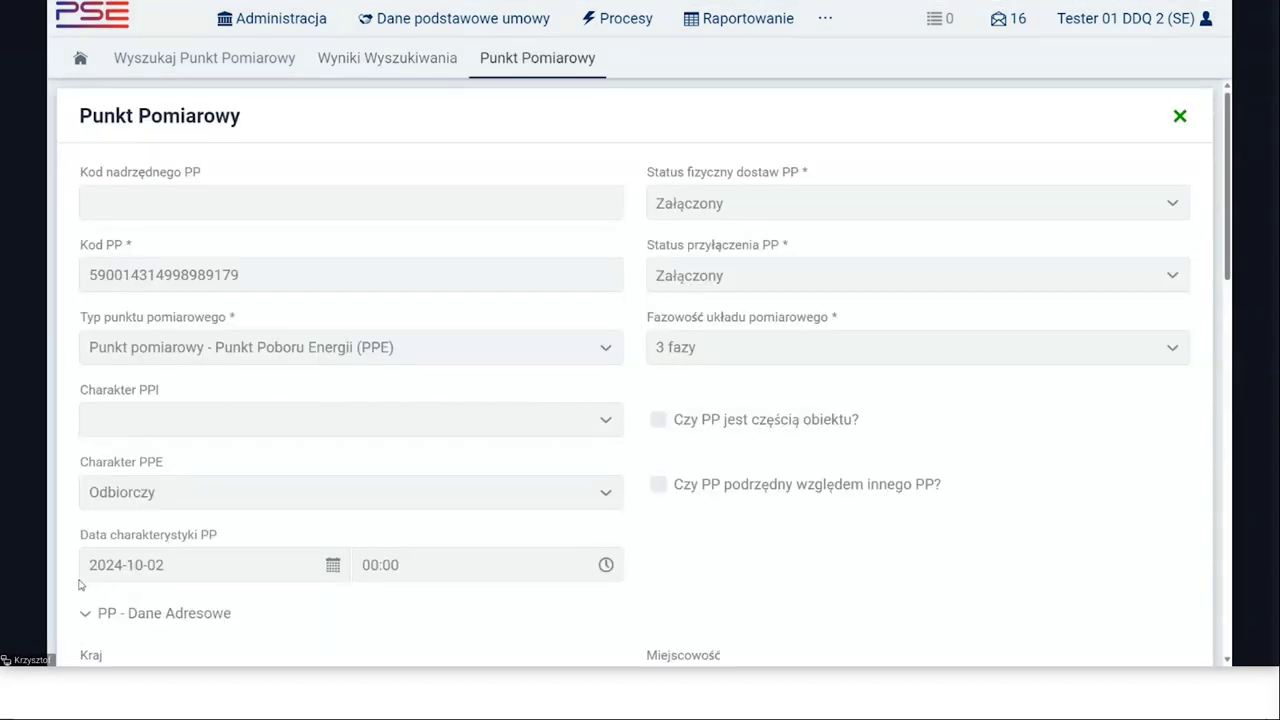
left_click(110, 613)
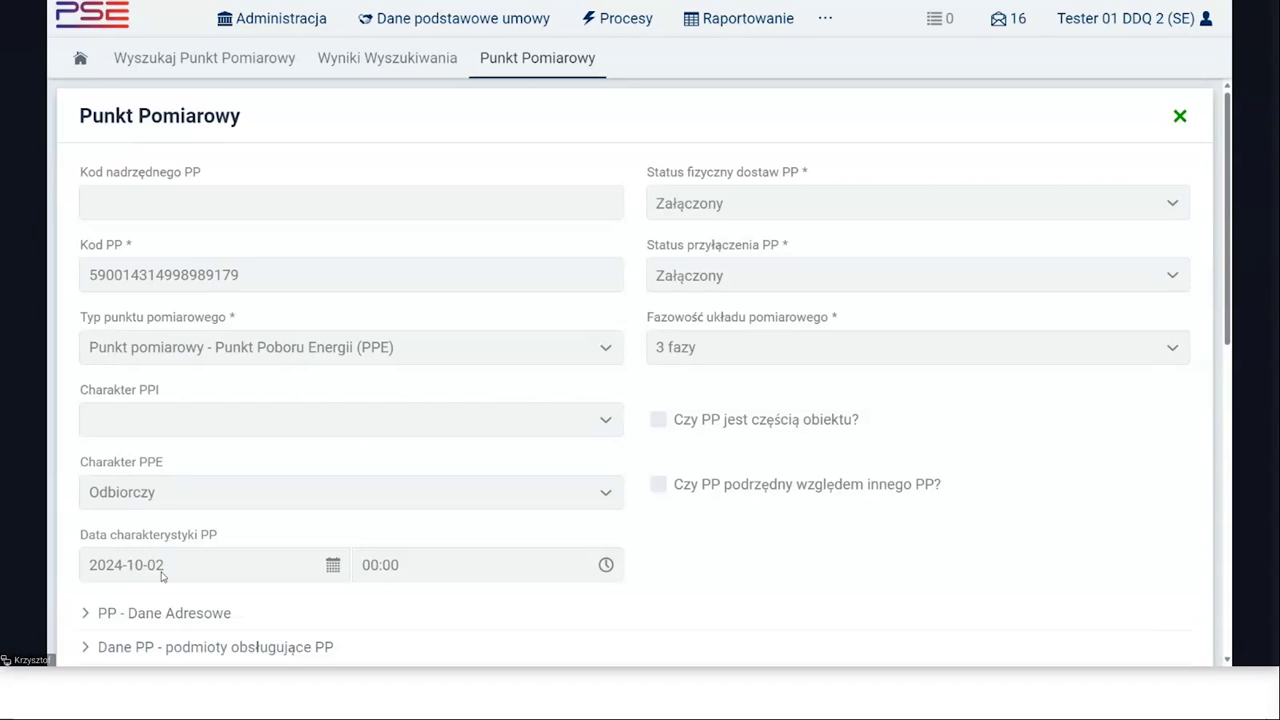
scroll(1228, 265, "down", 1)
left_click_drag(1228, 265, 1228, 402)
scroll(386, 503, "down", 3)
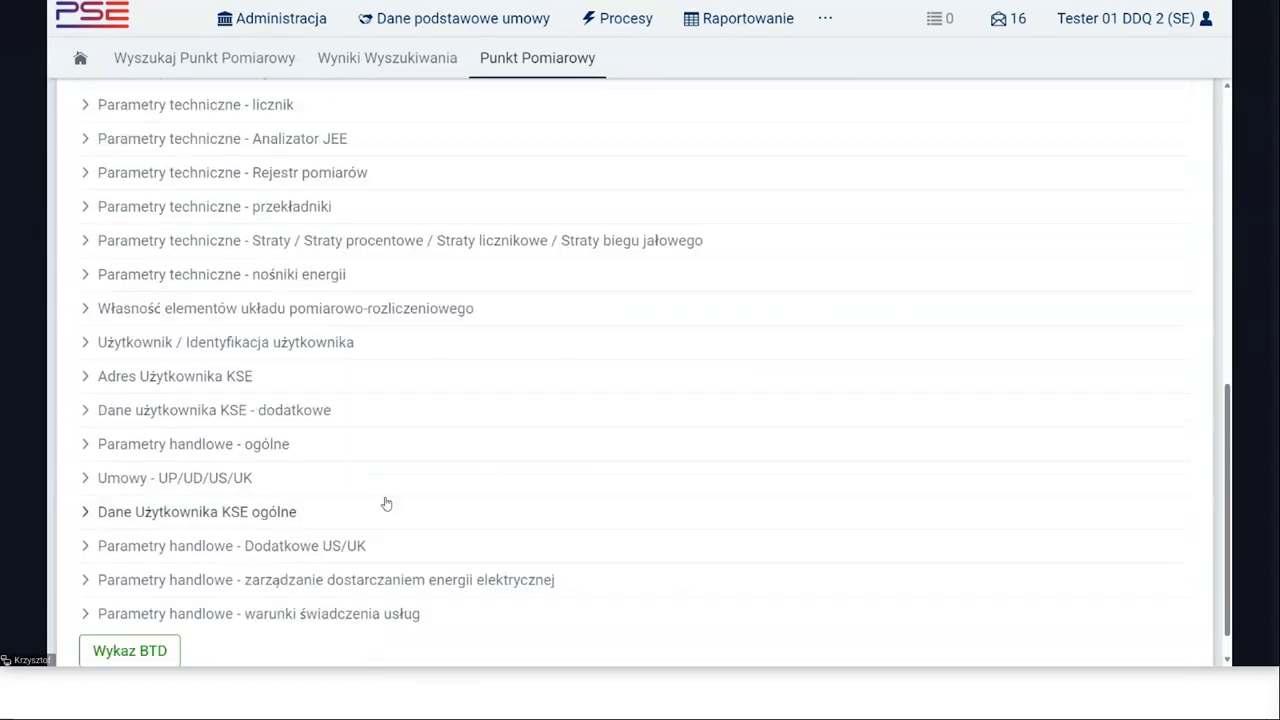
- Expand the contracts section showing UK, UC, BH and UO, then select the Kod PP
left_click(226, 478)
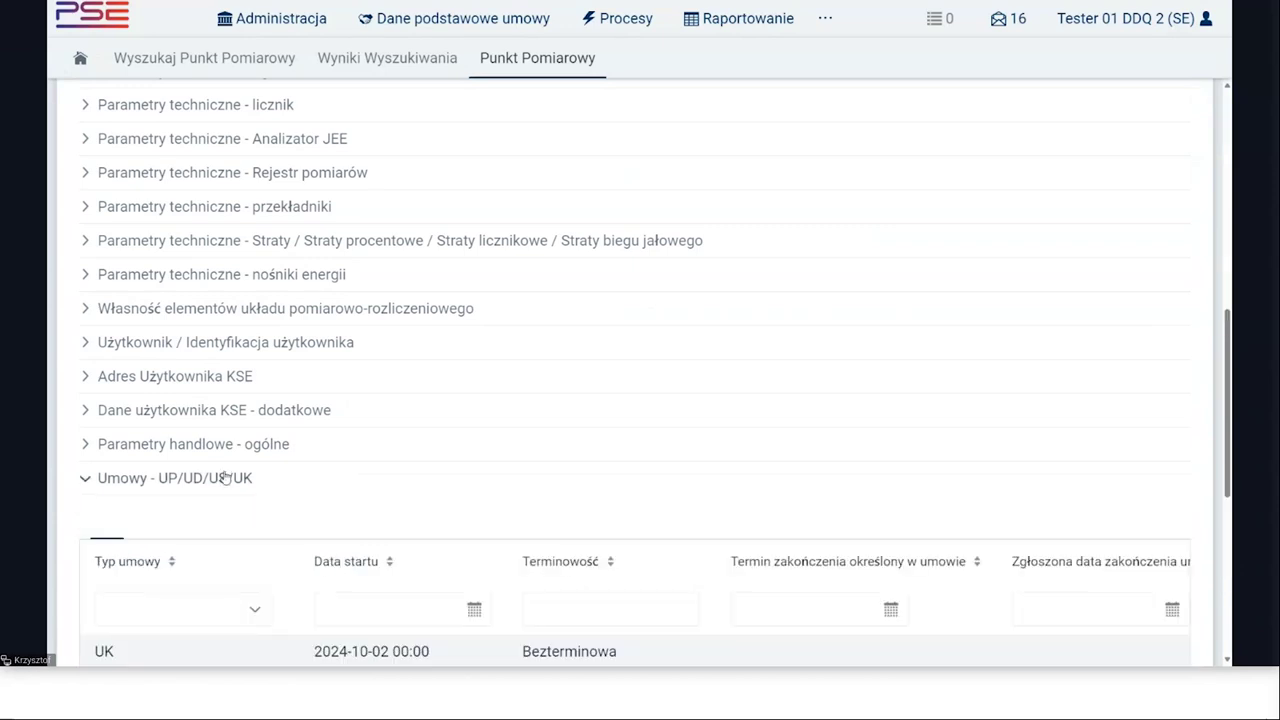
left_click_drag(1227, 318, 1229, 425)
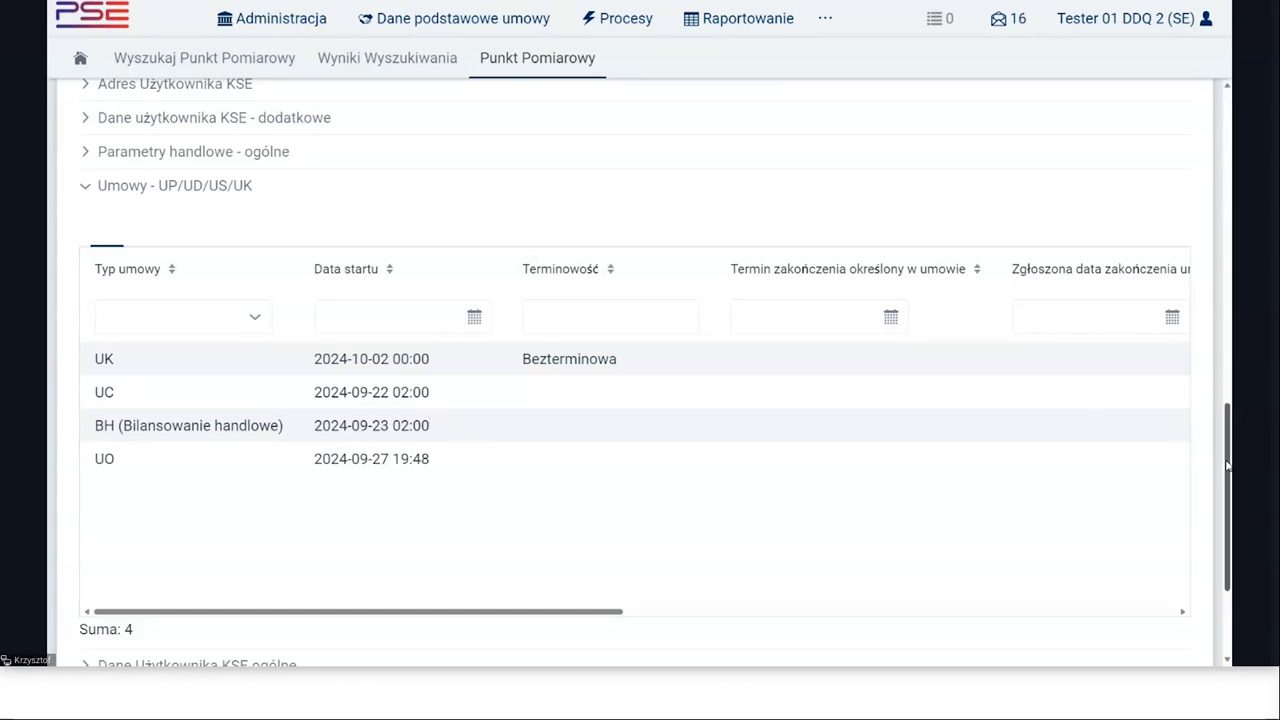
scroll(519, 214, "up", 10)
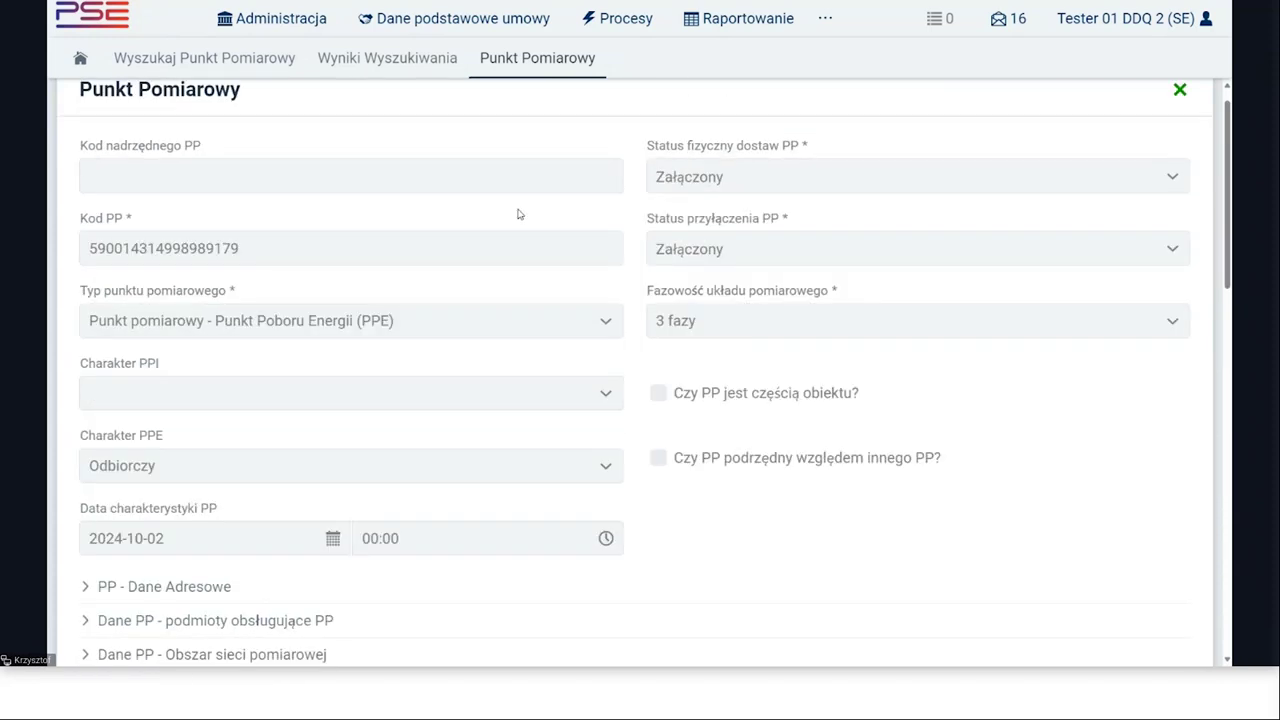
double_click(164, 249)
key("ctrl+c")
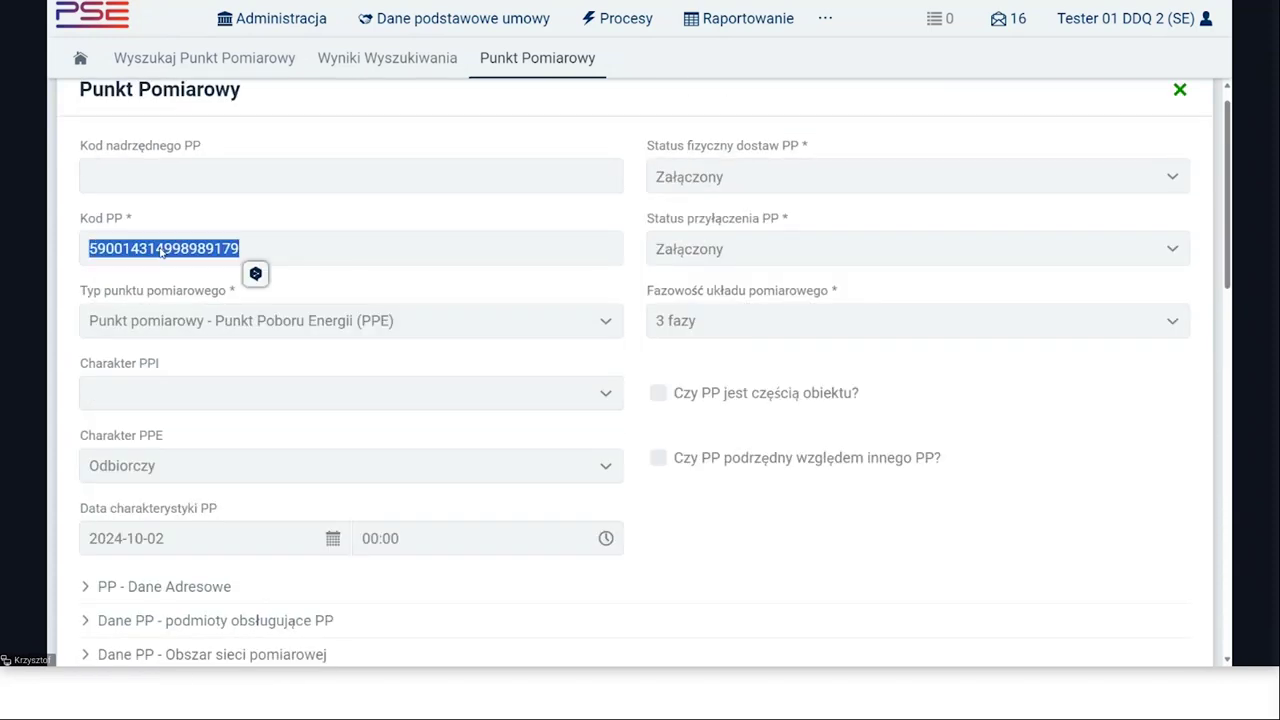
- Open the Procesy > 1. Sprzedaż energii elektrycznej > 1.5. Zakończenie UK form
left_click(80, 58)
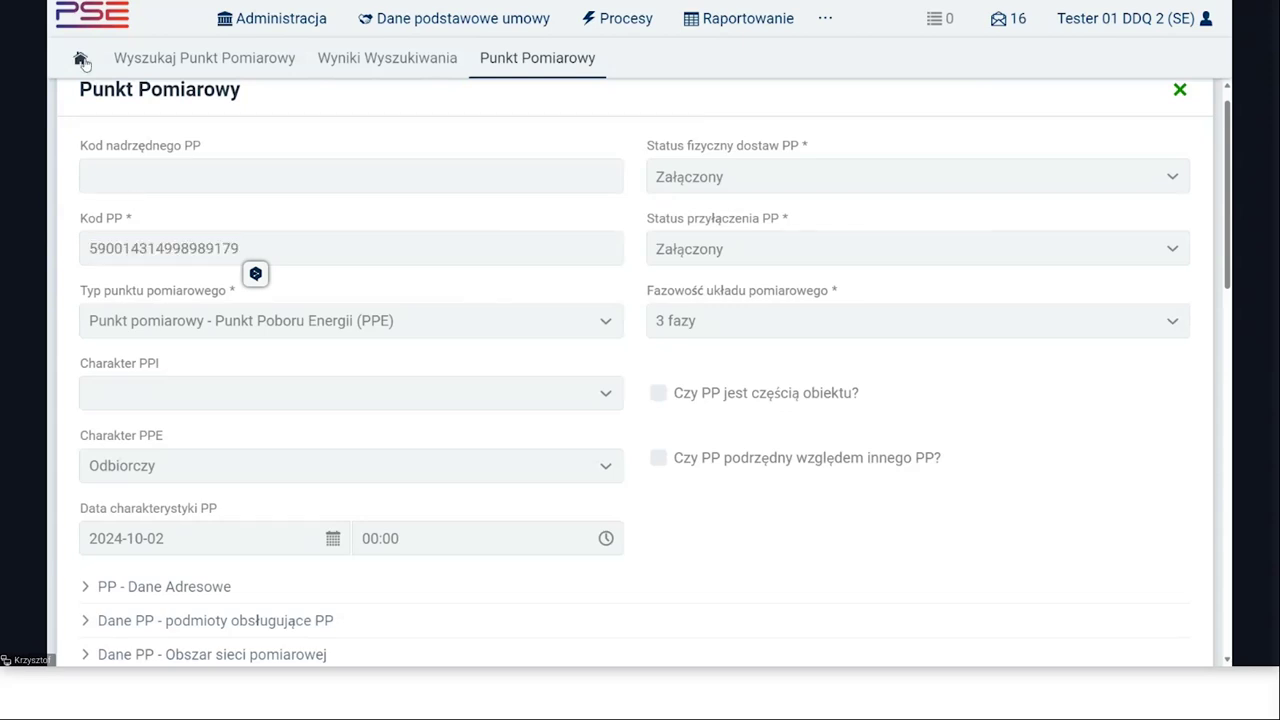
left_click(617, 24)
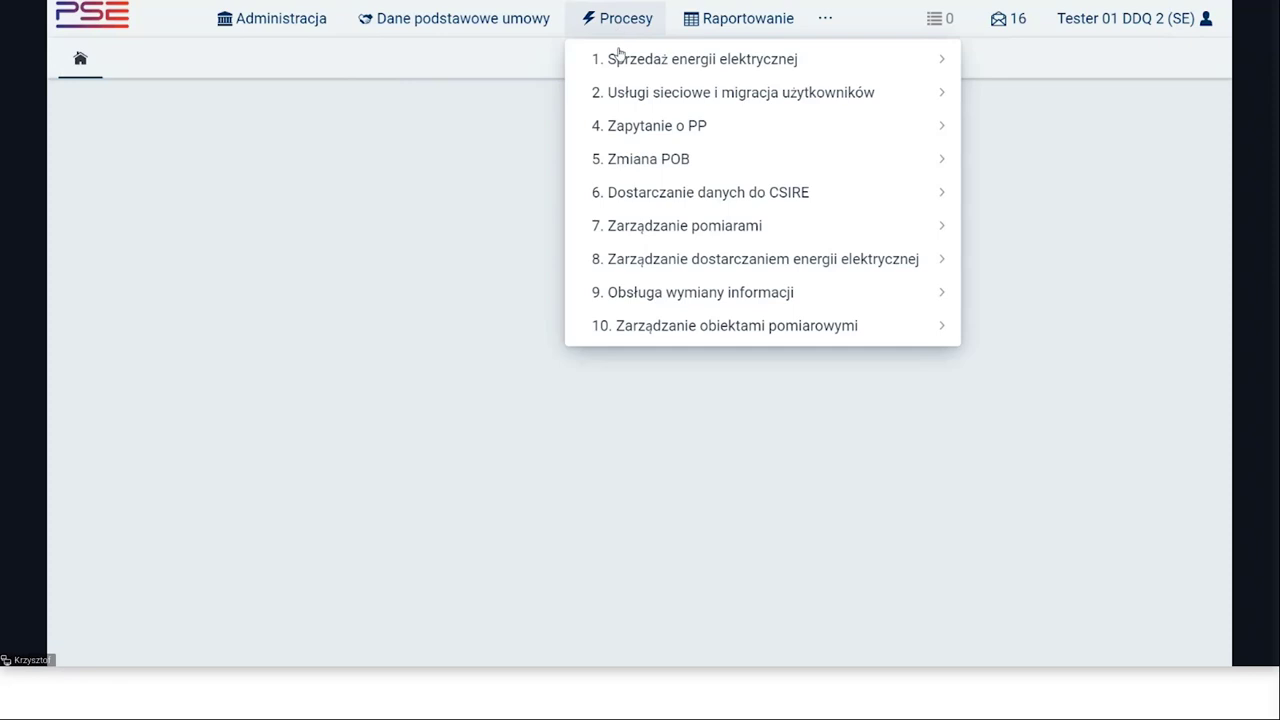
left_click(619, 56)
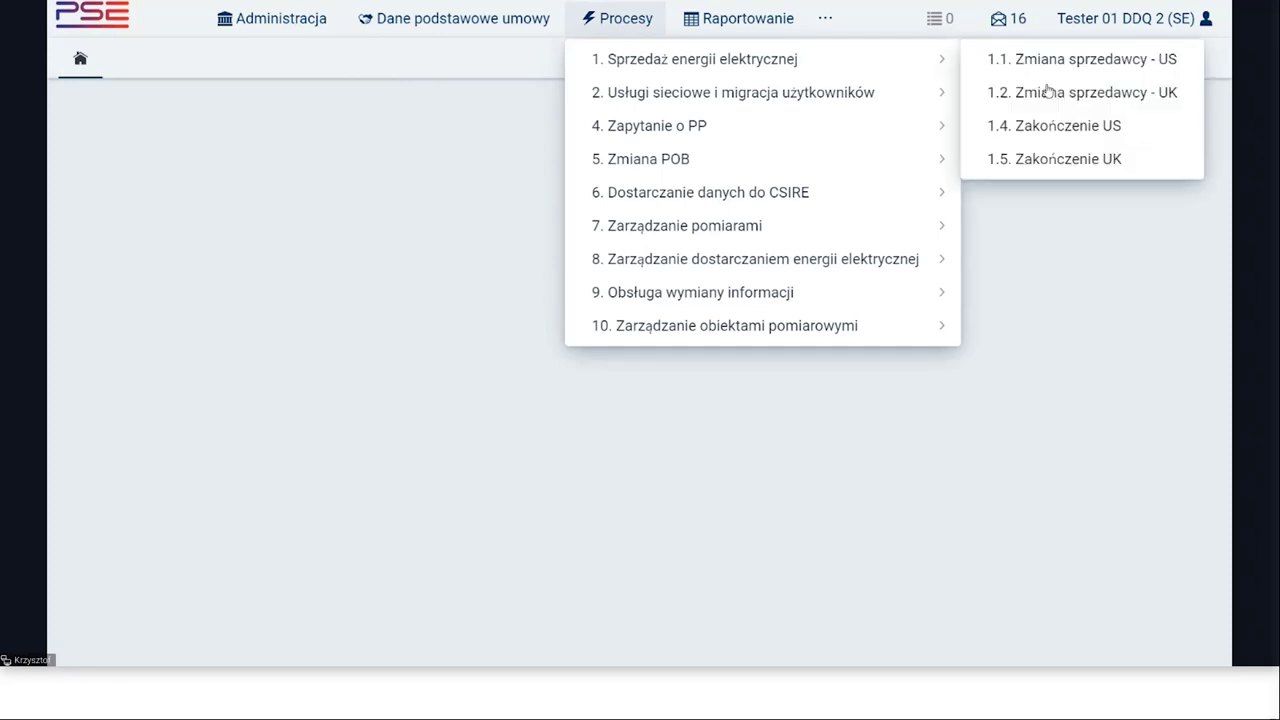
left_click(1044, 168)
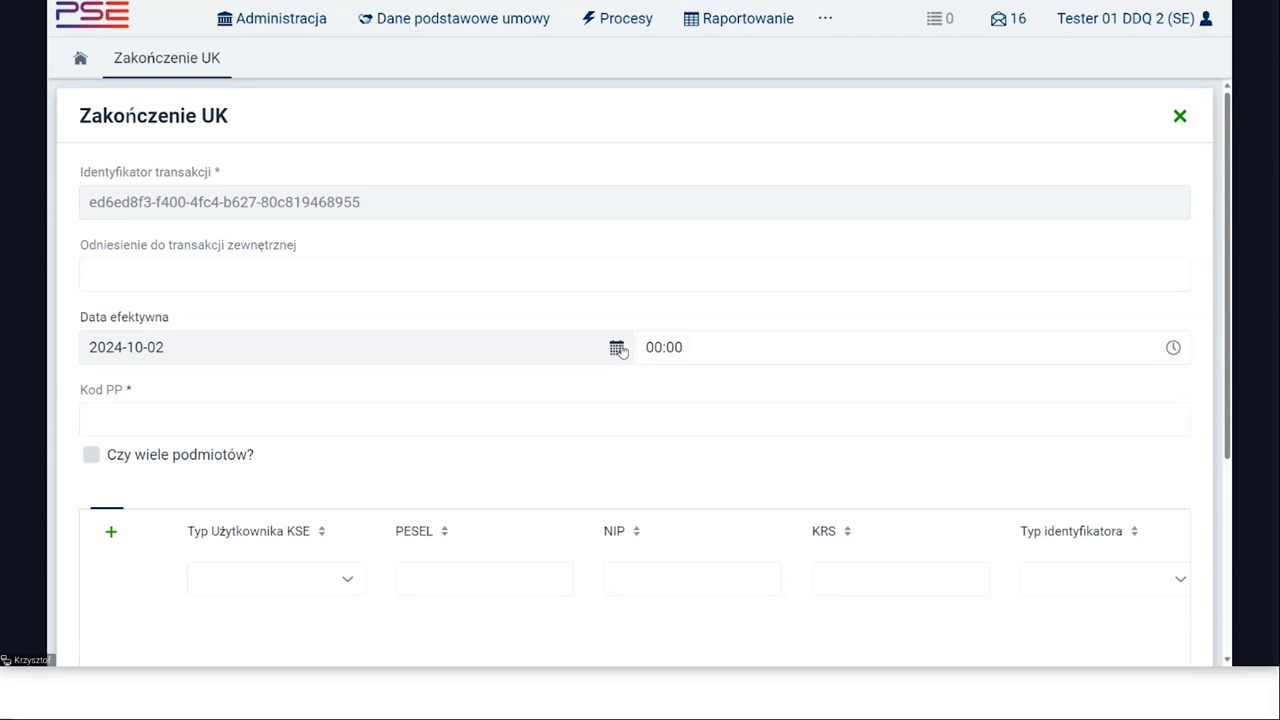
left_click(617, 347)
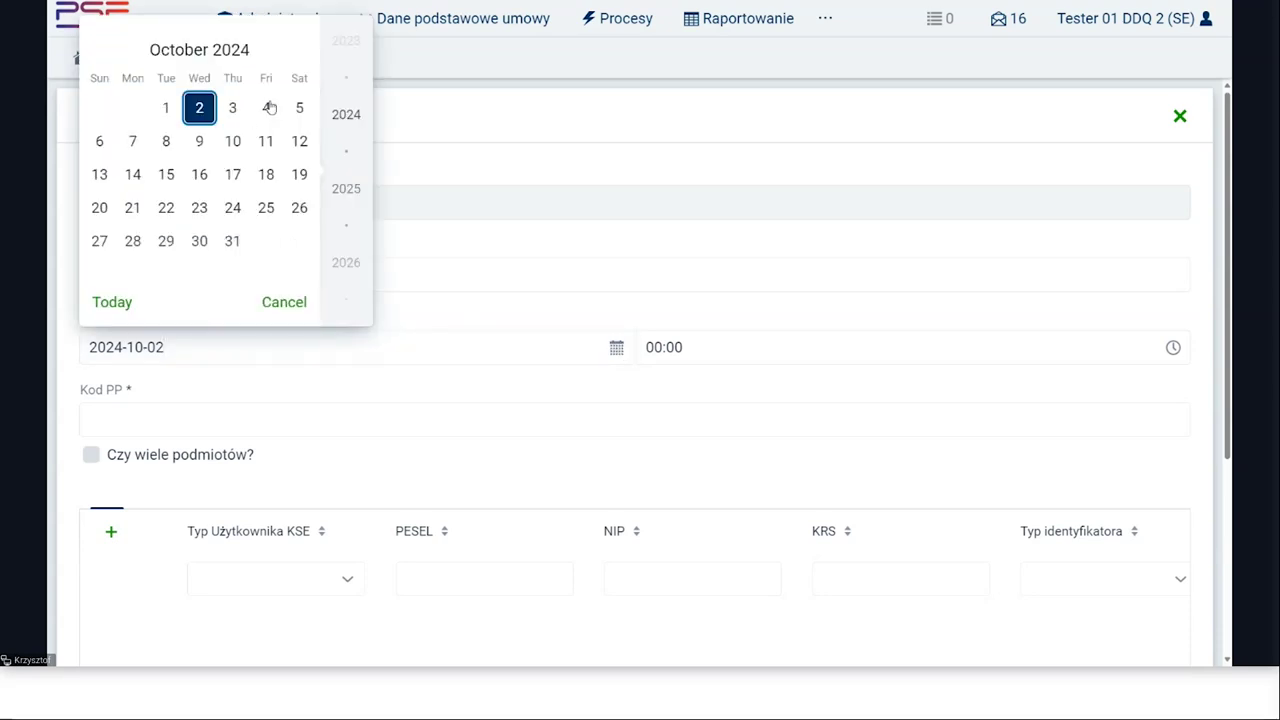
left_click(269, 107)
left_click(173, 421)
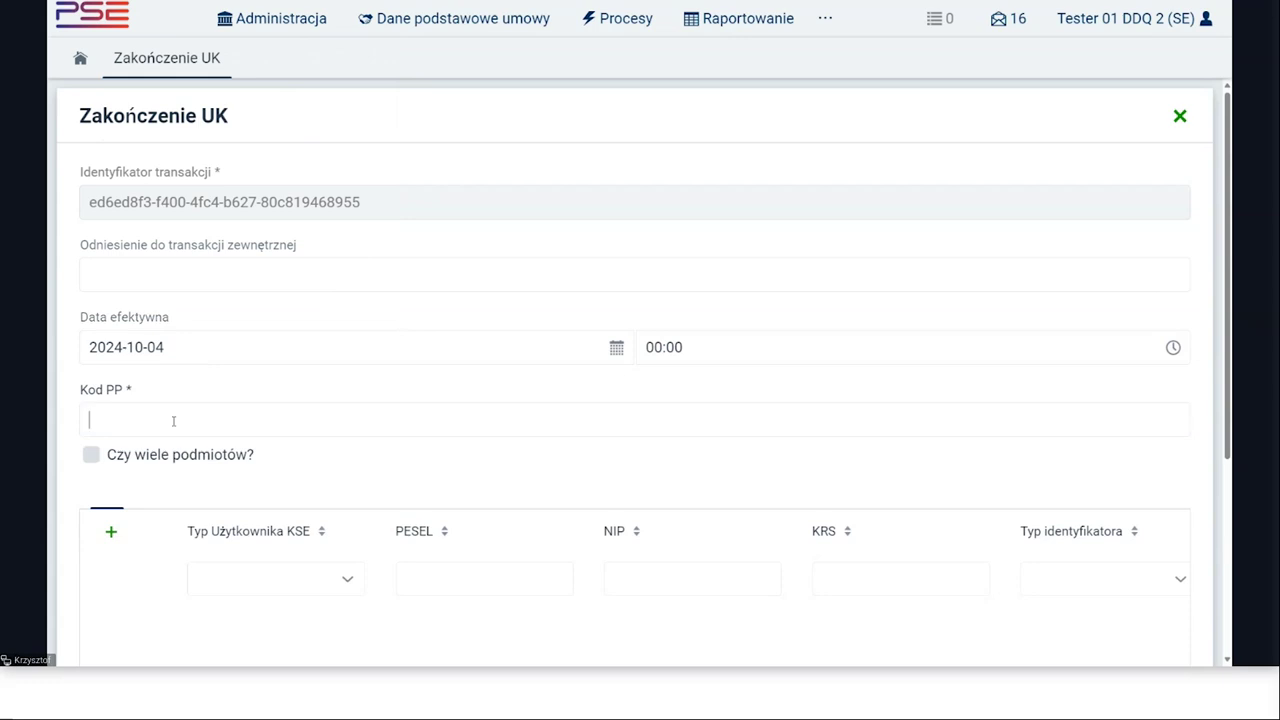
key("ctrl+v")
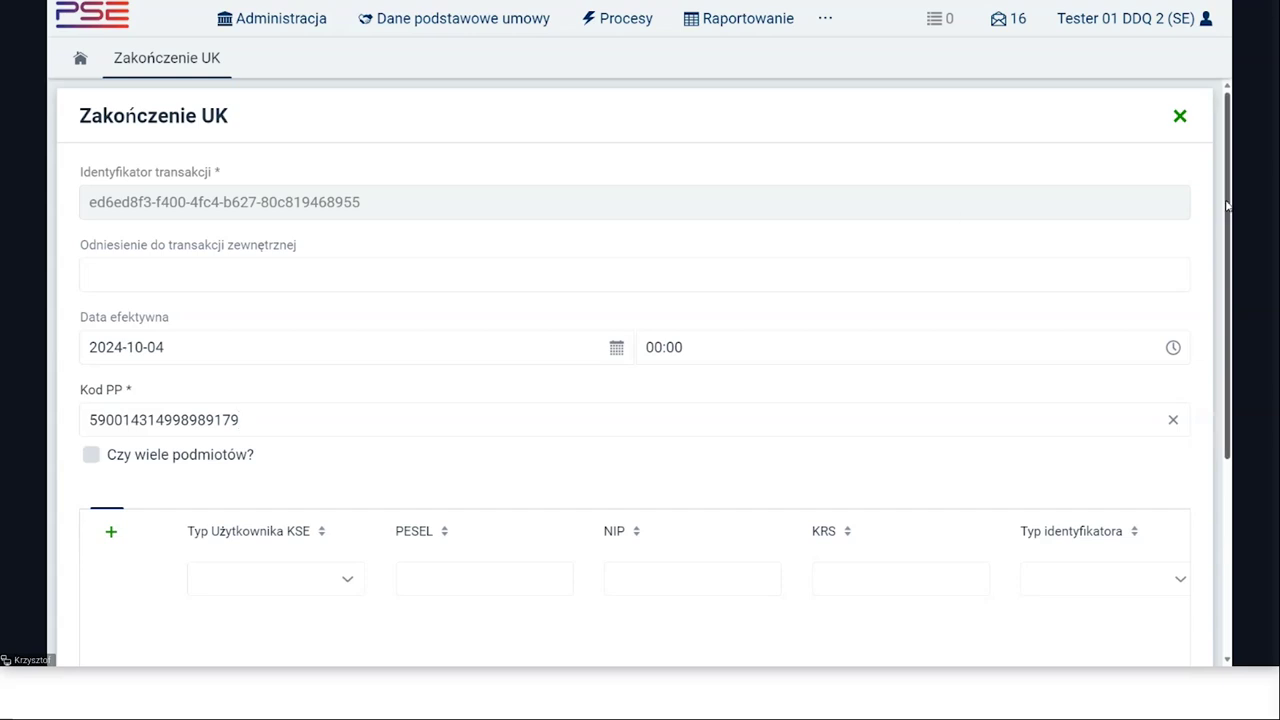
left_click_drag(1227, 209, 1226, 385)
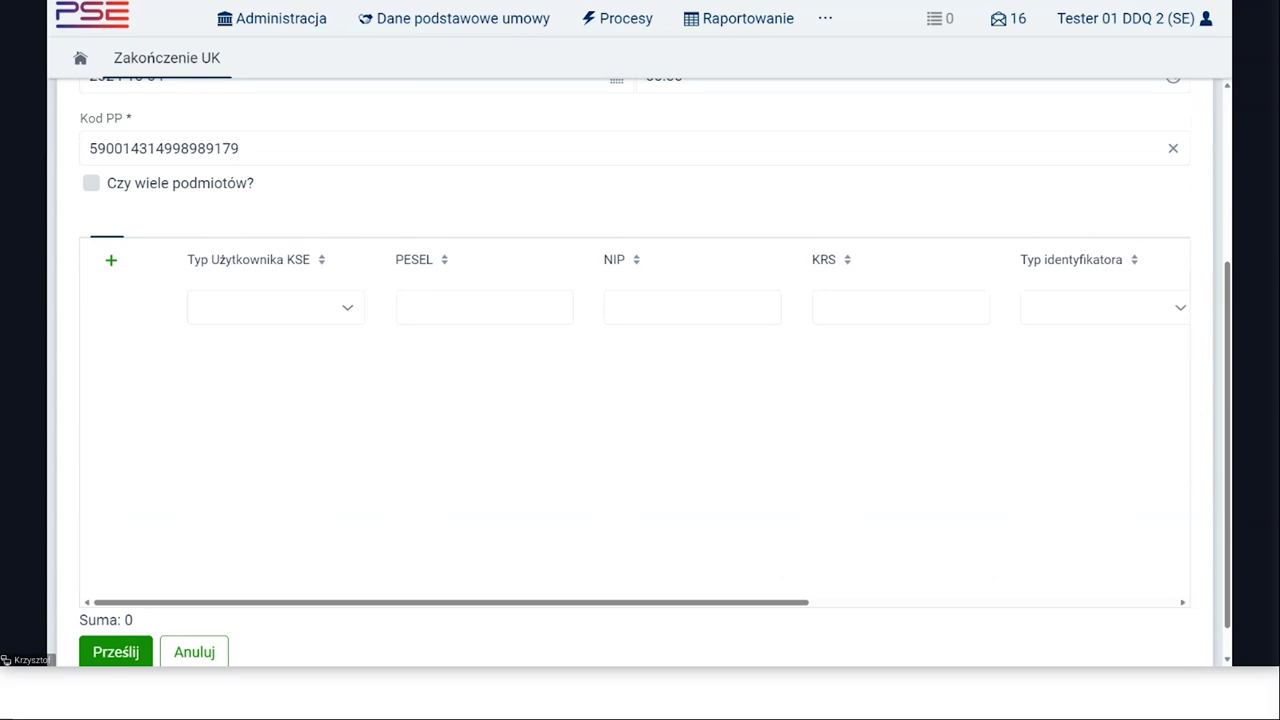
- Add an Osoba fizyczna nieprowadząca działalności gospodarczej user with their PESEL, save, and submit the termination
left_click(113, 261)
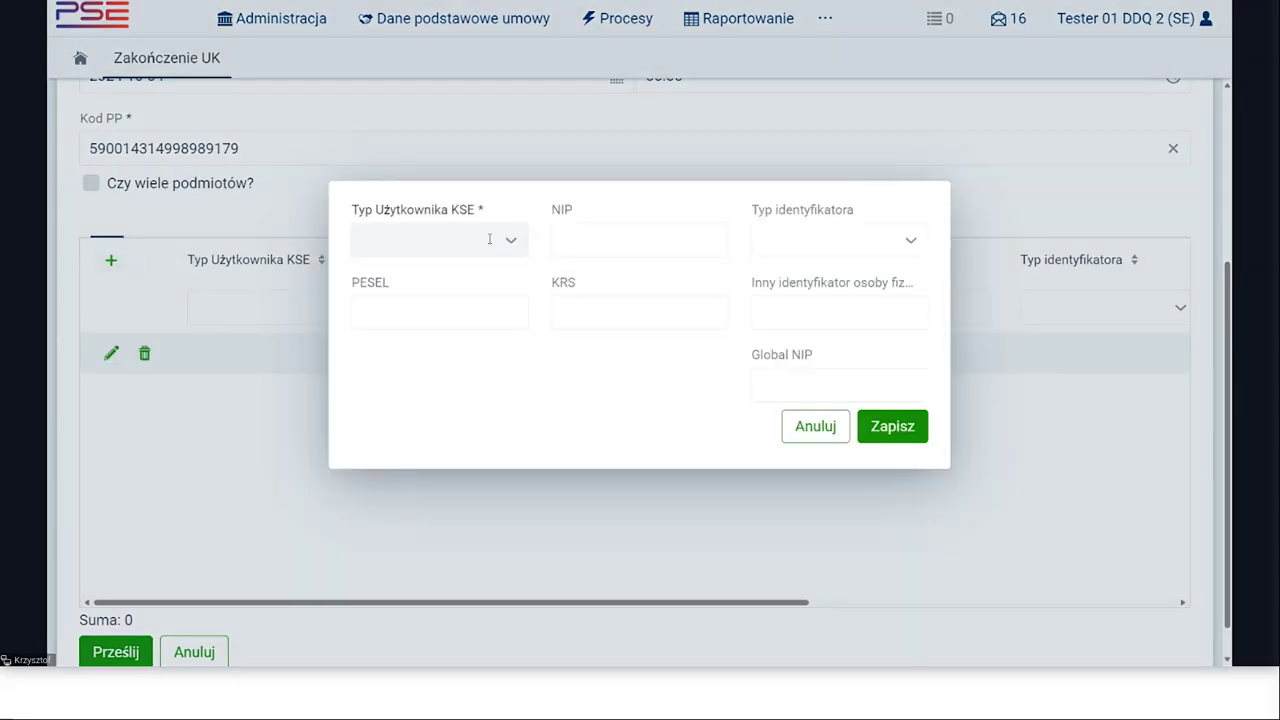
left_click(489, 239)
scroll(469, 497, "down", 3)
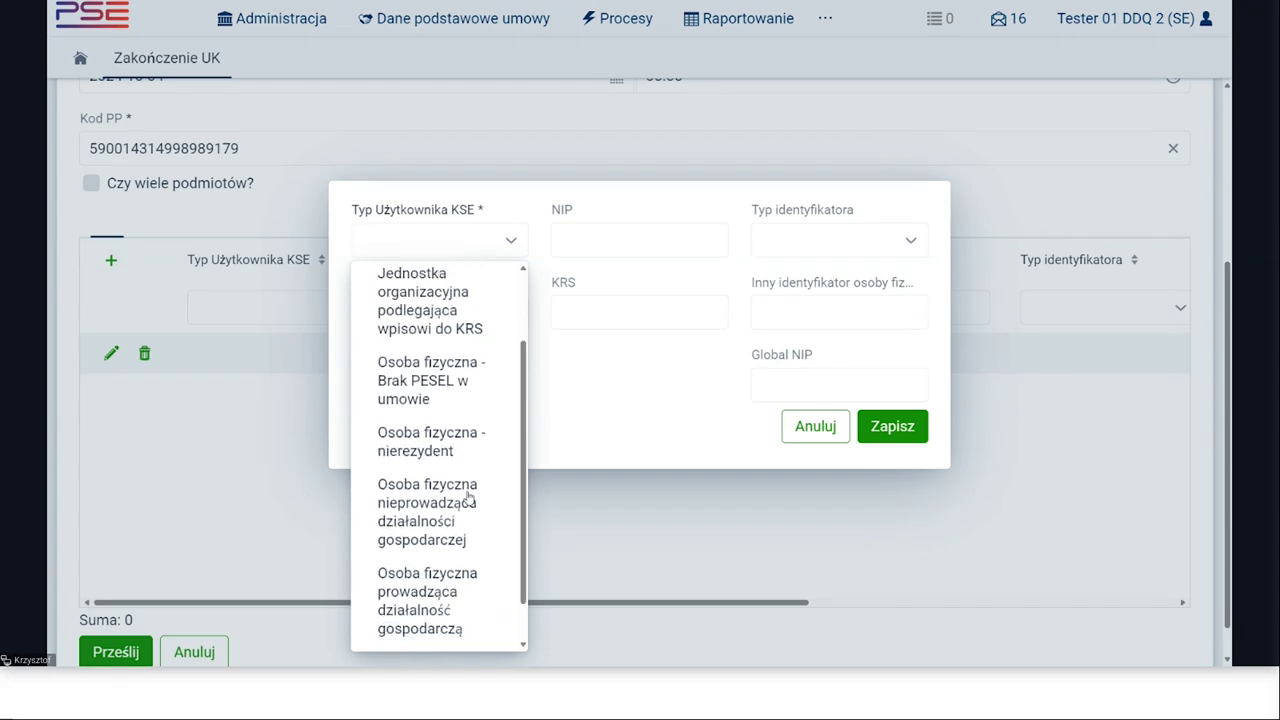
left_click(469, 497)
left_click(423, 306)
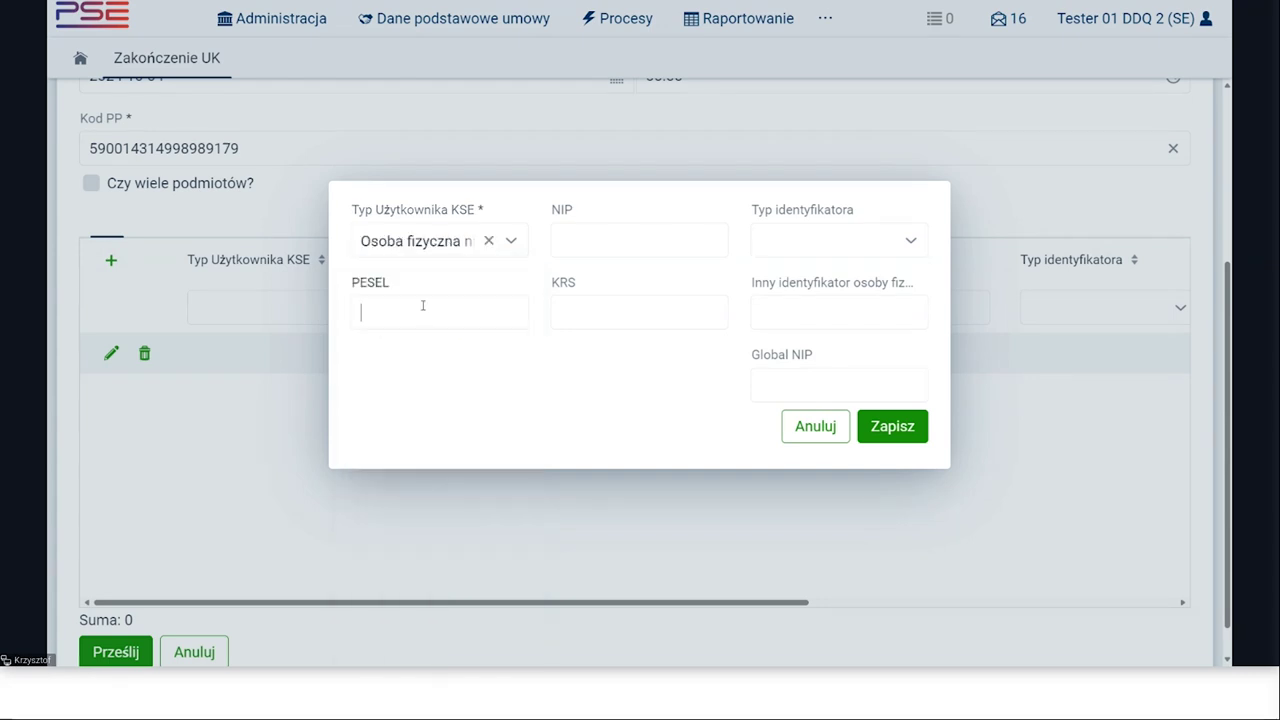
key("ctrl+v")
left_click(912, 436)
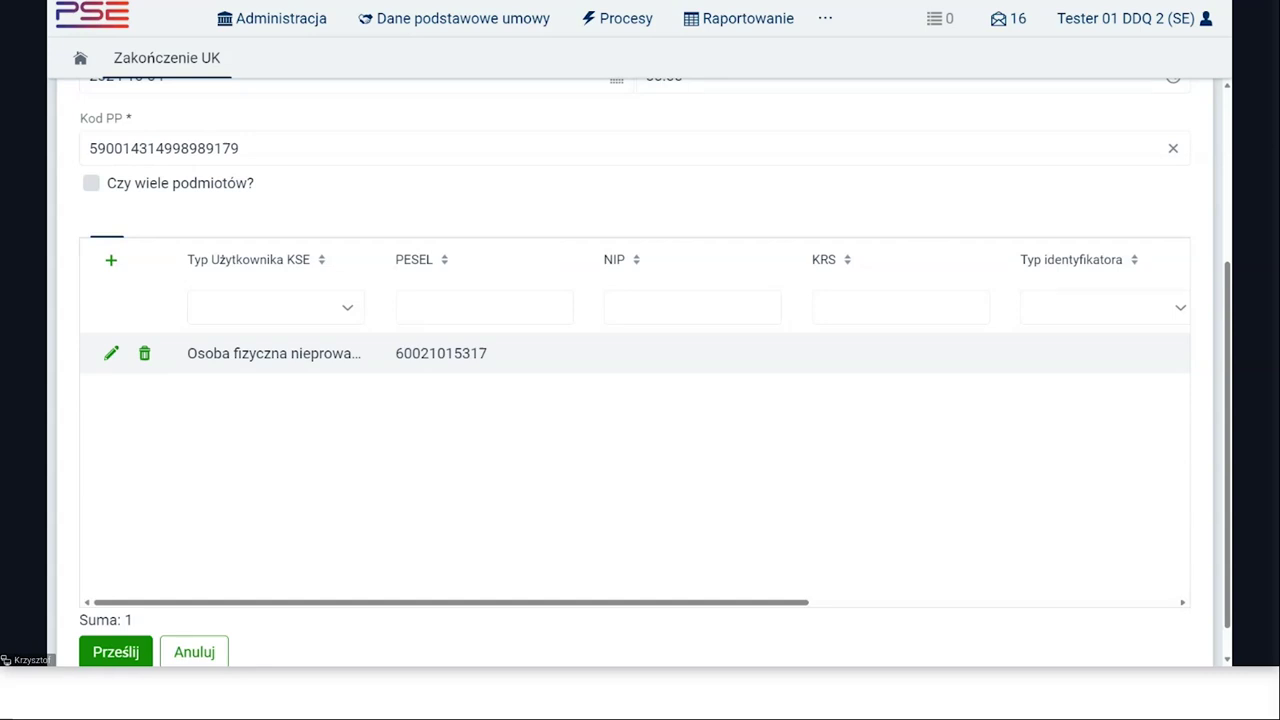
left_click(116, 652)
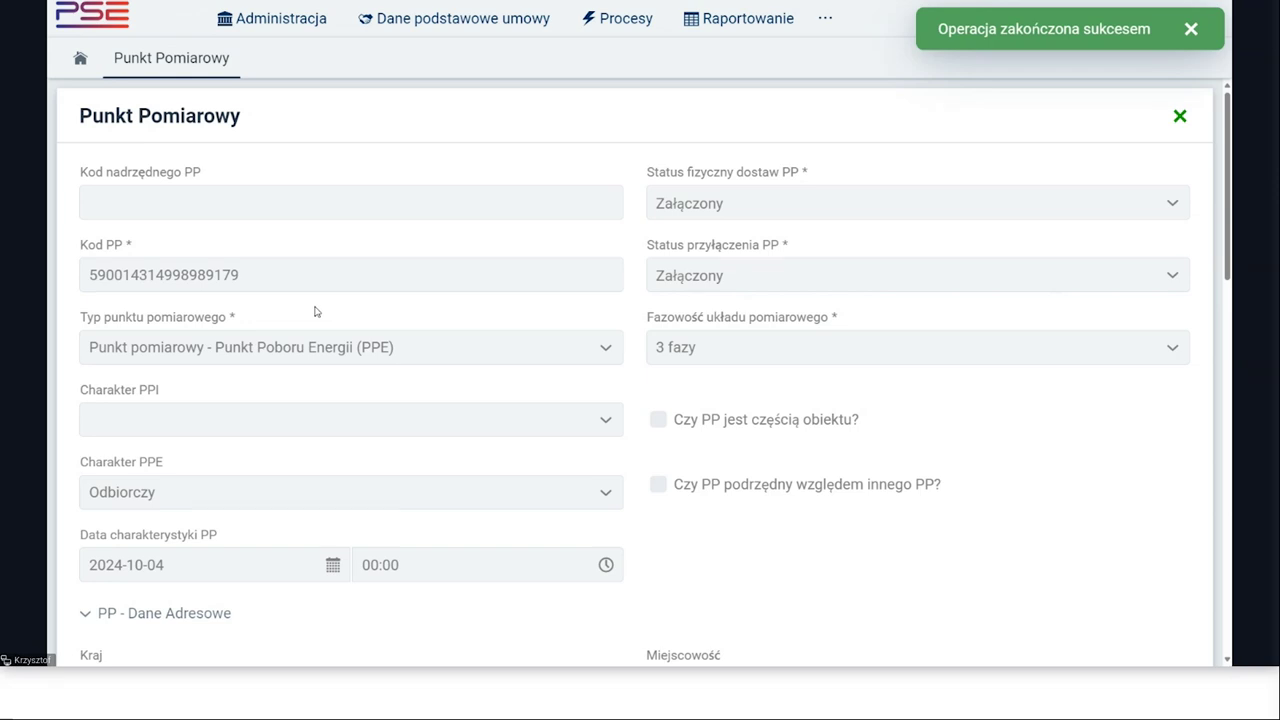
left_click(218, 603)
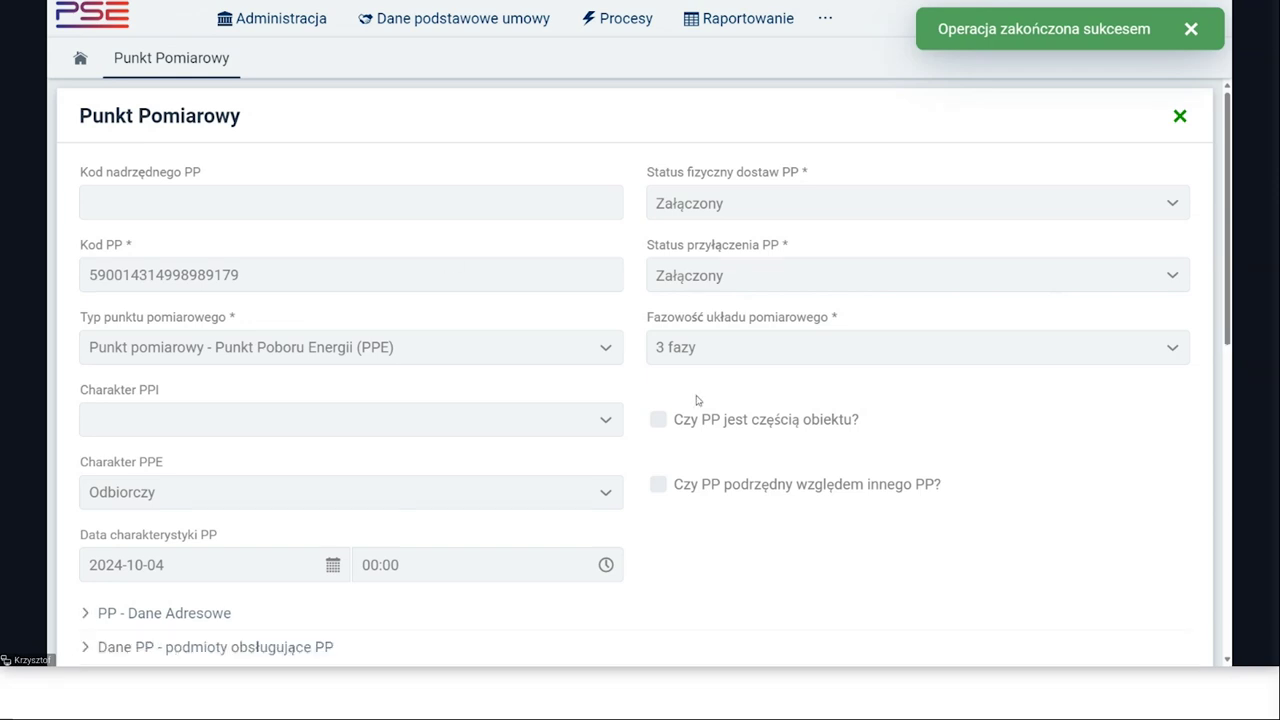
left_click_drag(1230, 147, 1230, 165)
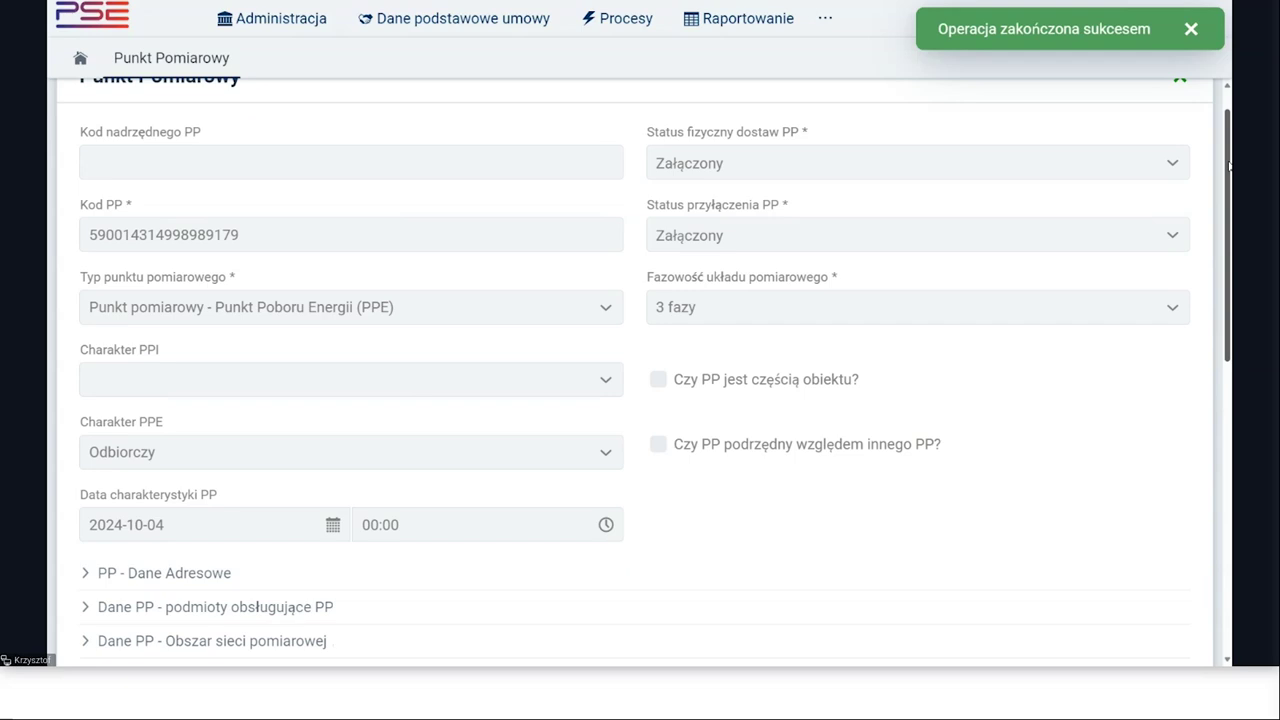
left_click_drag(1230, 165, 1227, 420)
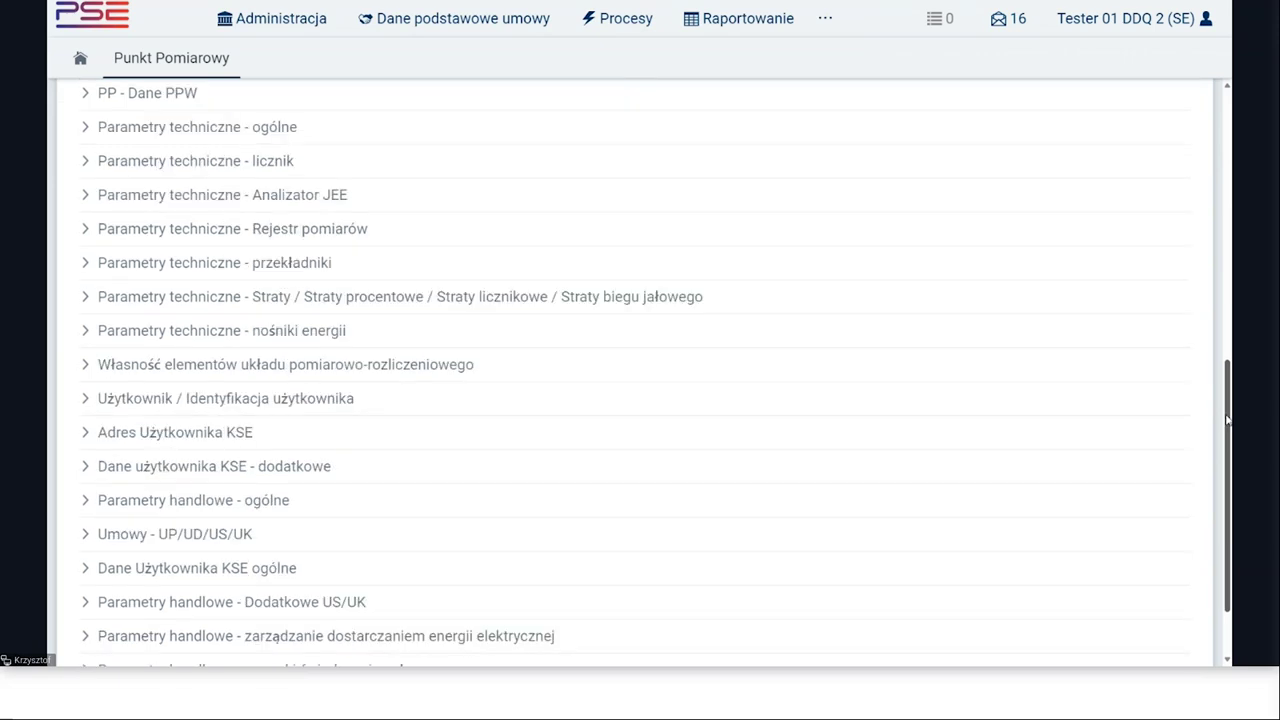
left_click_drag(1227, 420, 170, 467)
left_click(170, 465)
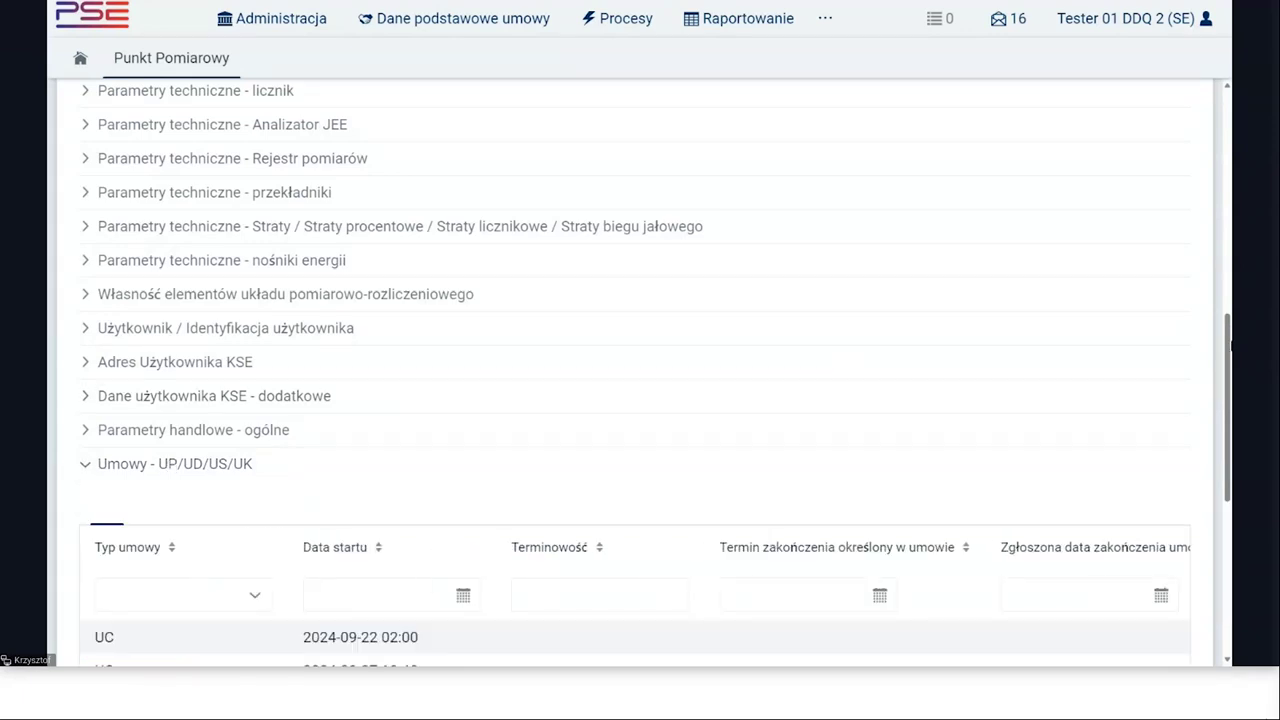
left_click_drag(1228, 345, 1229, 148)
double_click(180, 249)
key("ctrl+c")
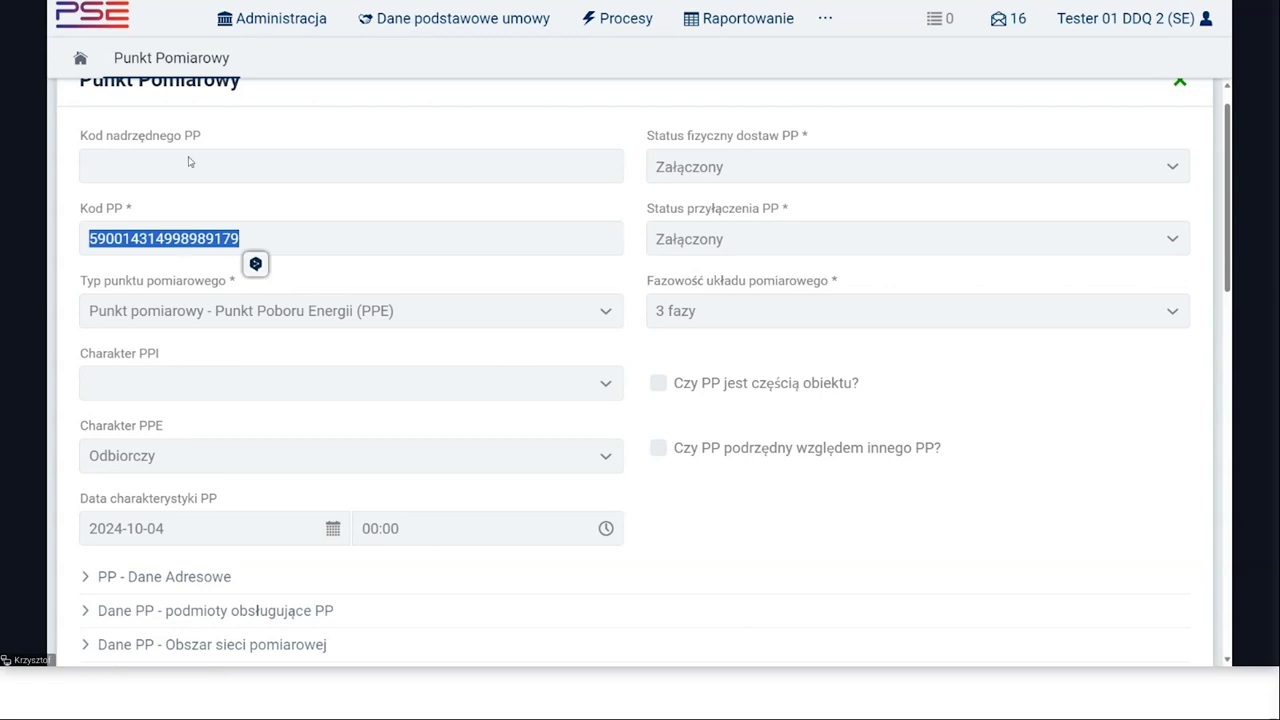
left_click(82, 62)
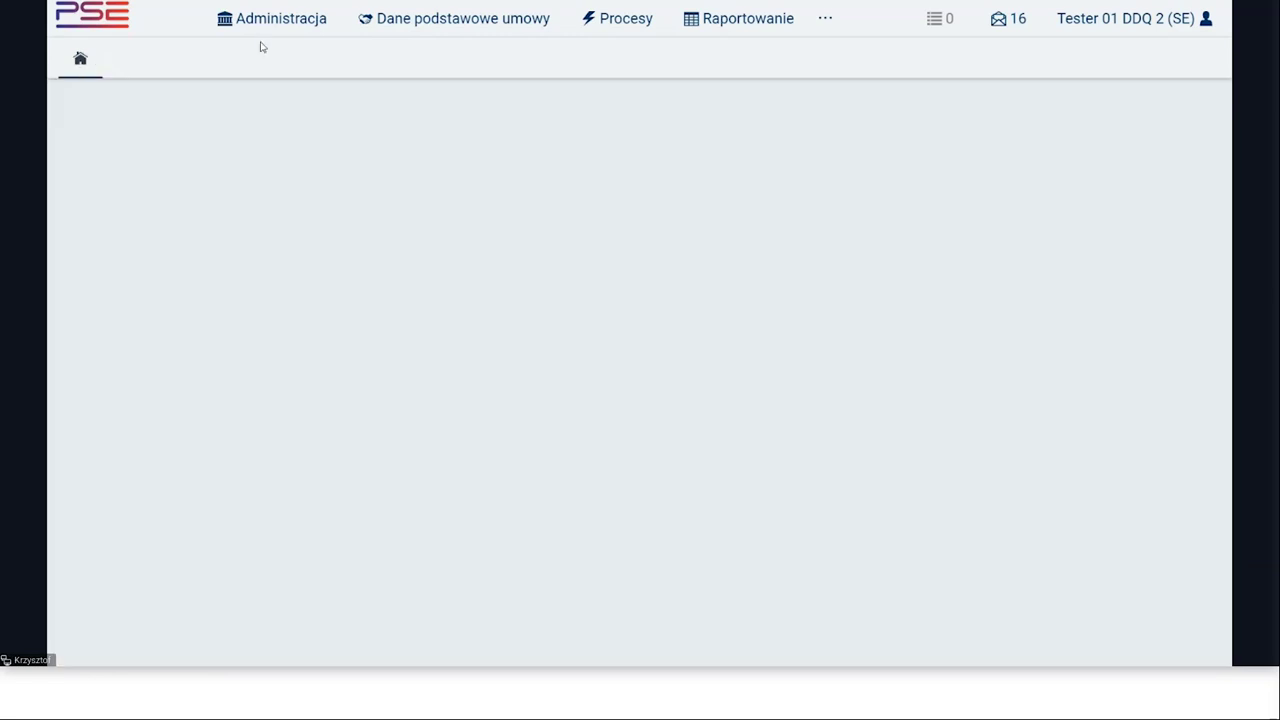
- Search Wyszukaj Punkt Pomiarowy for the pasted Kod PP with characteristic date 2024-10-02
left_click(417, 32)
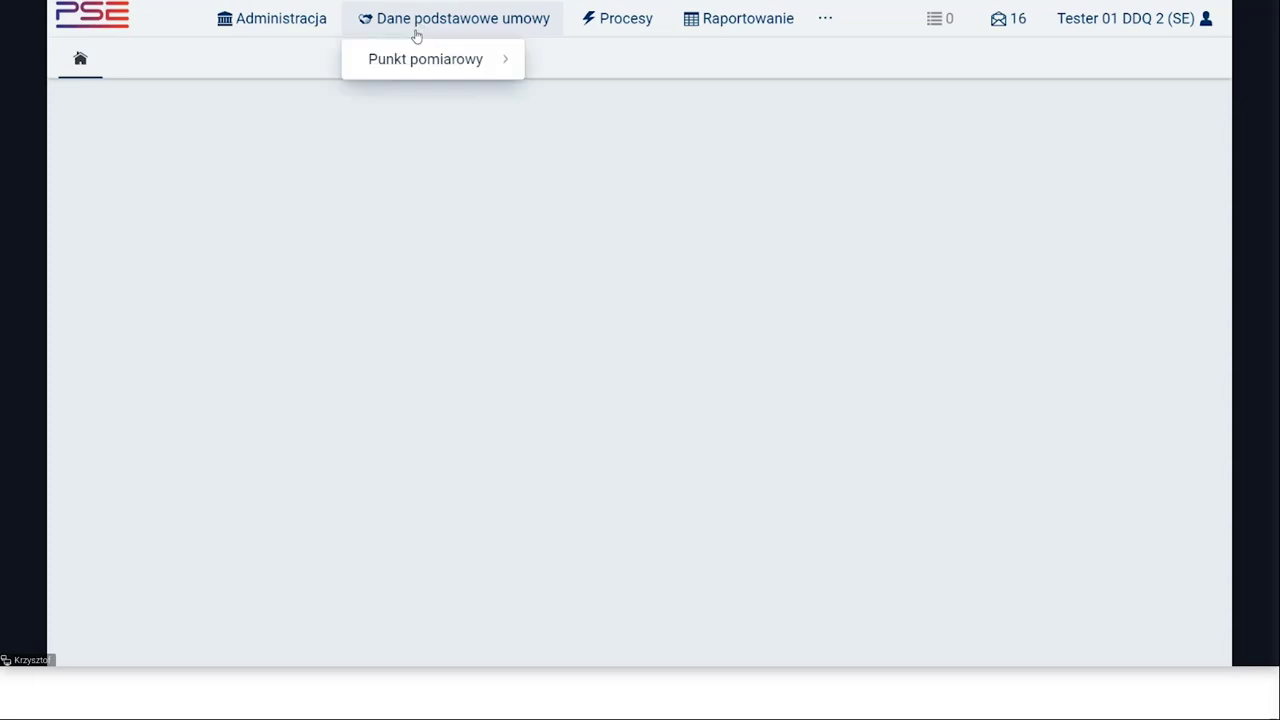
mouse_move(487, 62)
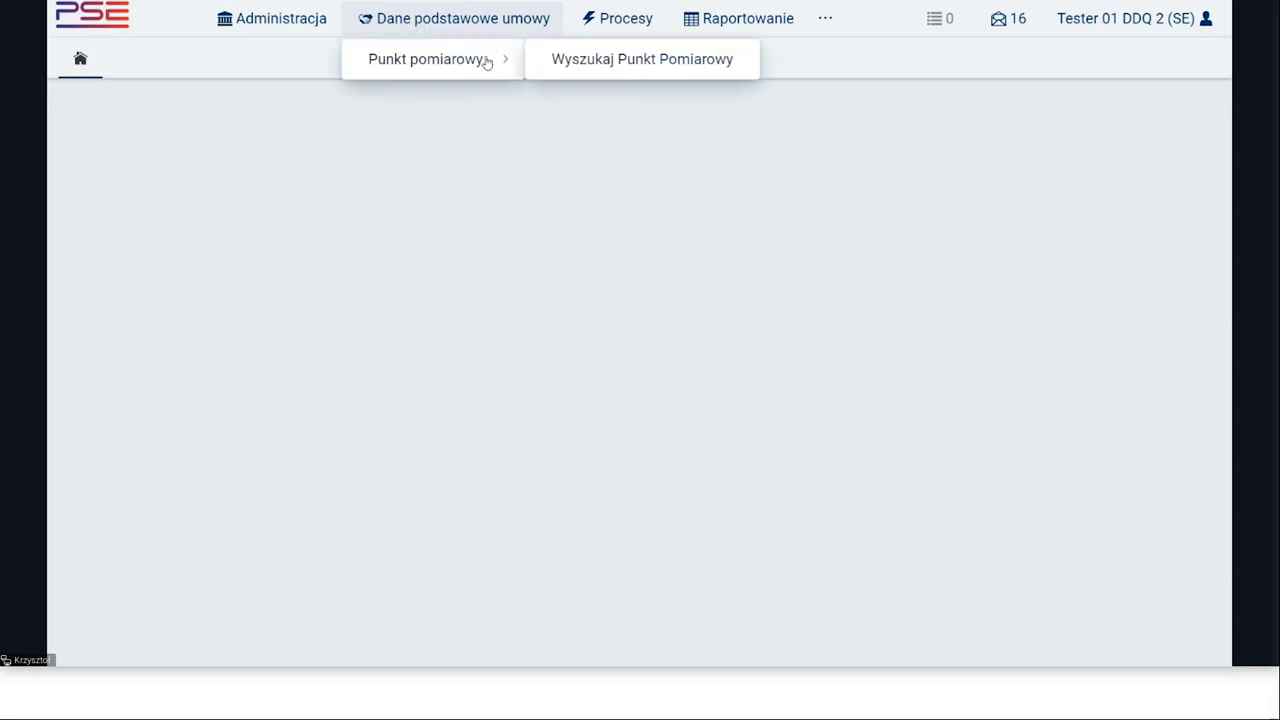
left_click(720, 70)
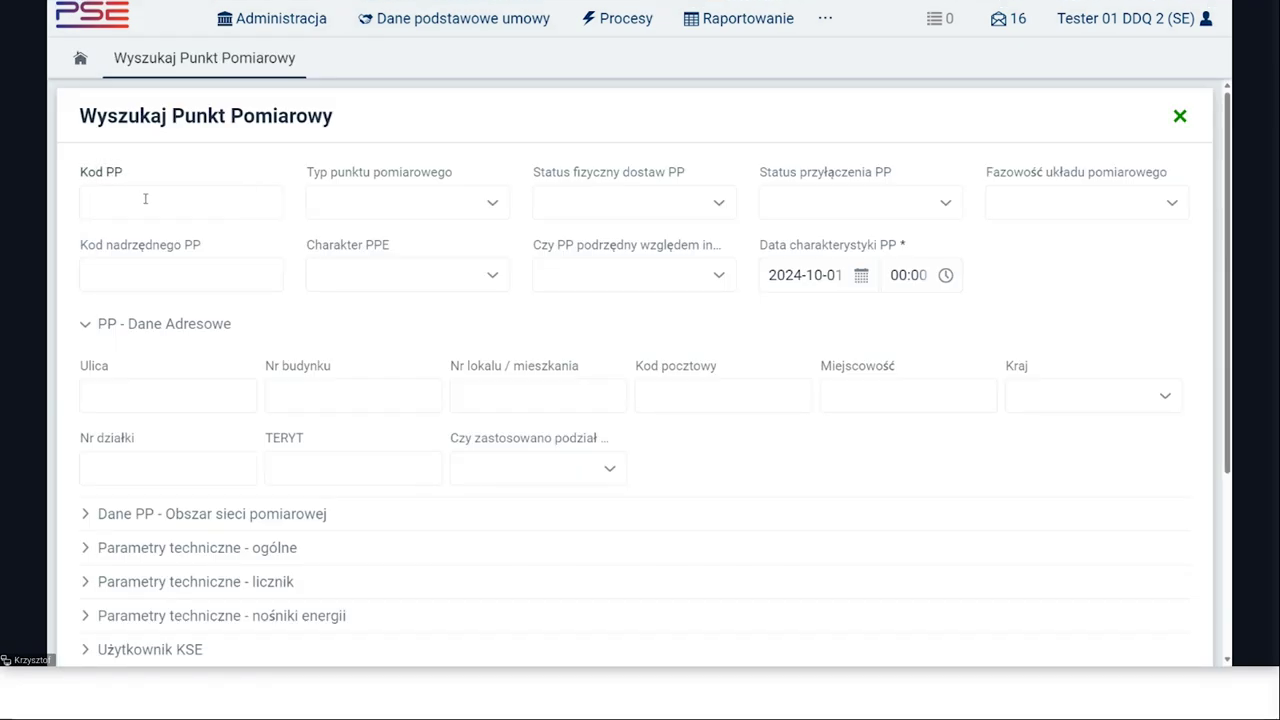
left_click(145, 199)
key("ctrl+v")
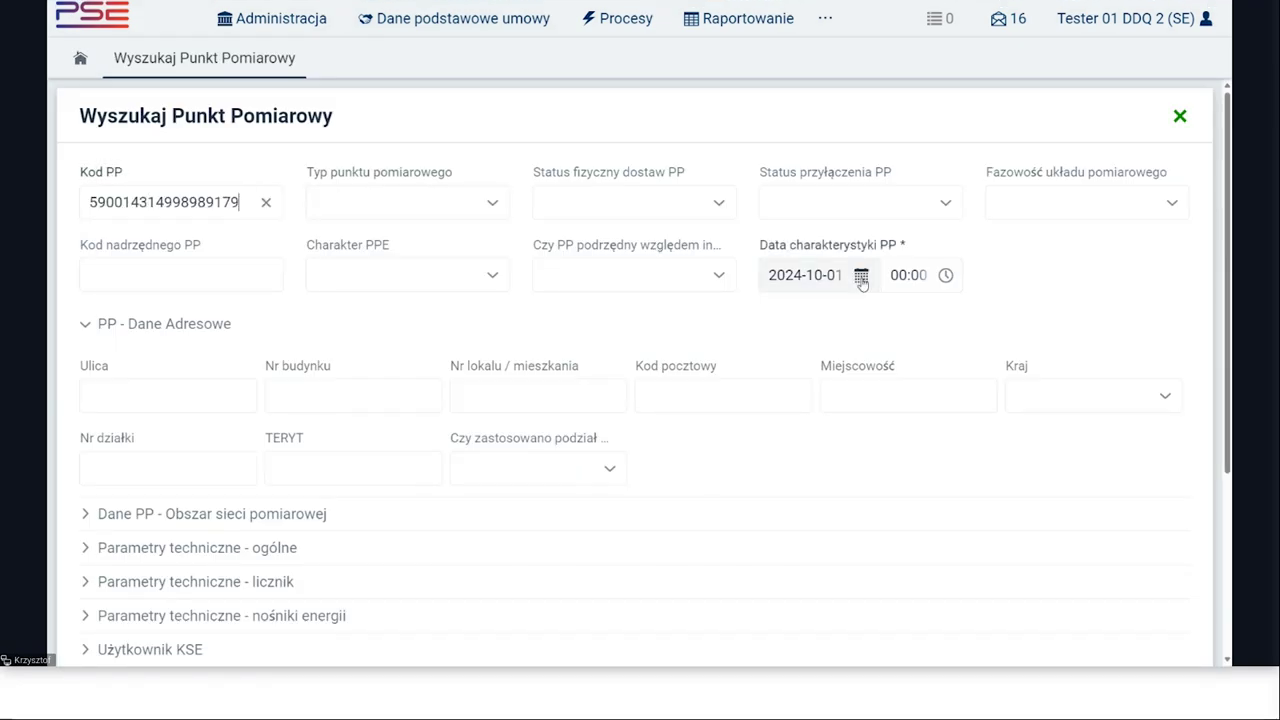
left_click(861, 276)
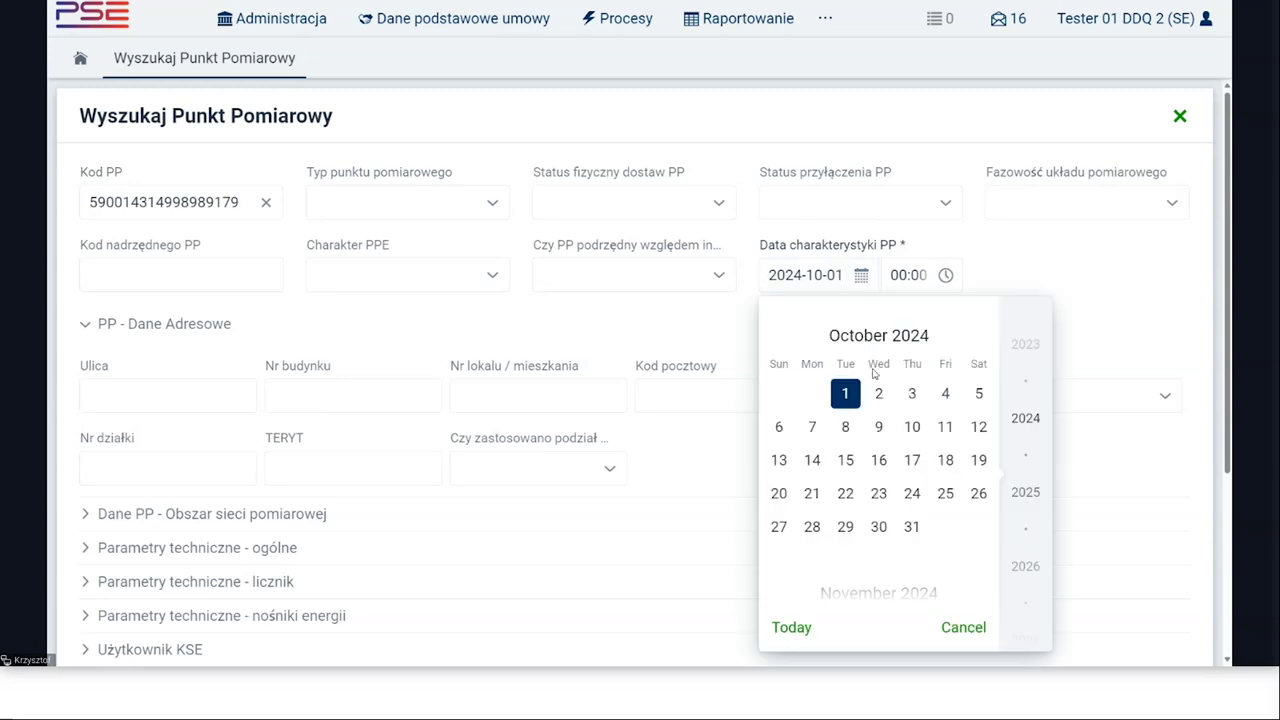
left_click(878, 393)
left_click_drag(1223, 148, 560, 471)
left_click(115, 614)
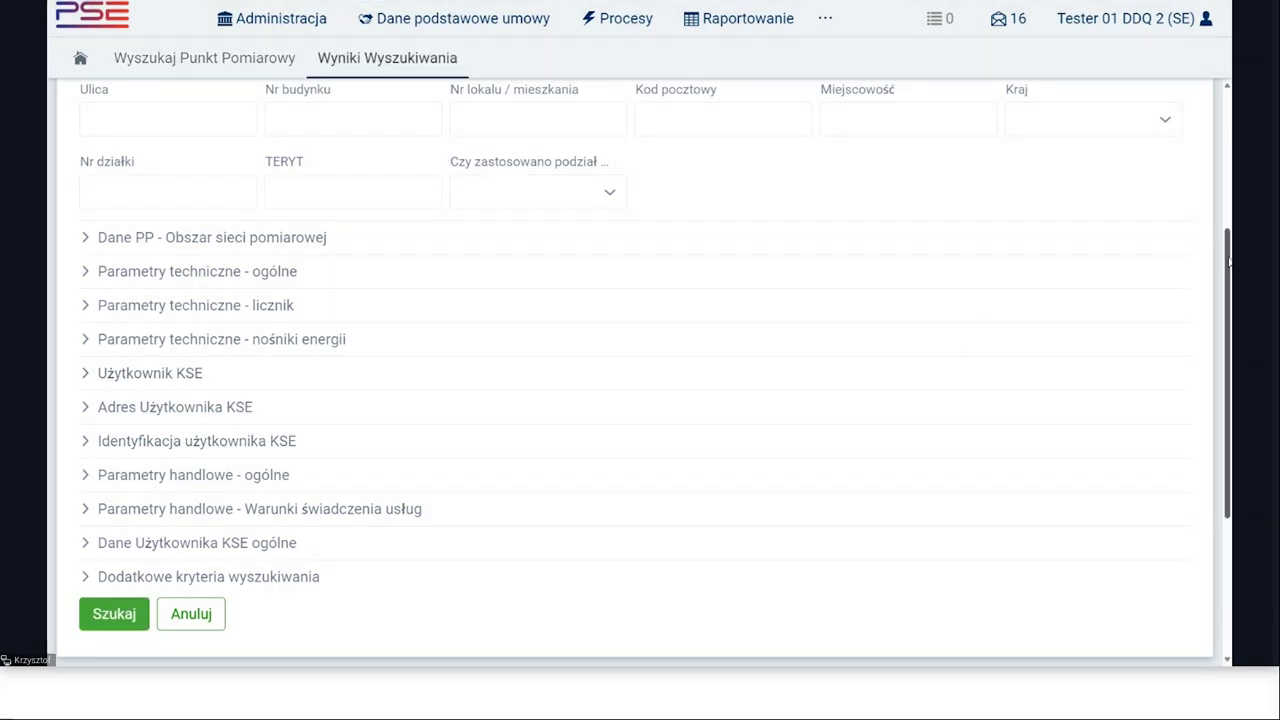
- Change the characteristic date to 2024-10-05 and rerun the search
left_click_drag(1228, 260, 1202, 146)
scroll(870, 278, "up", 1)
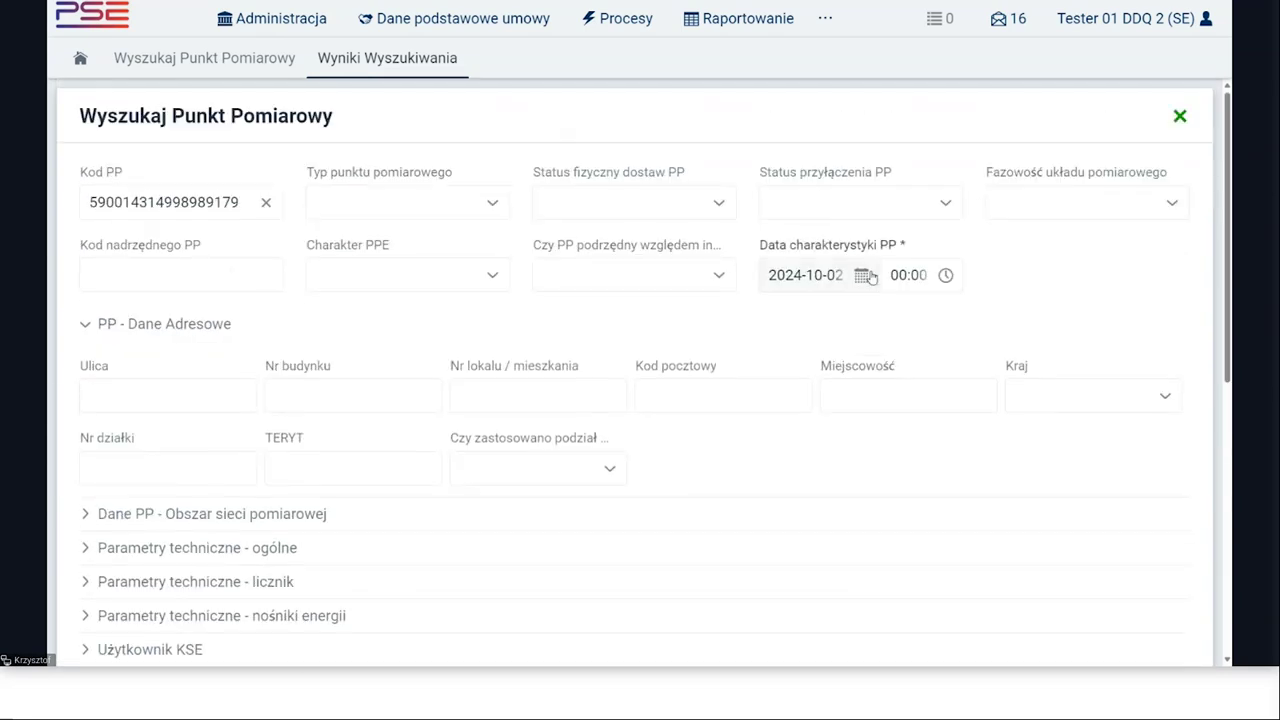
left_click(866, 276)
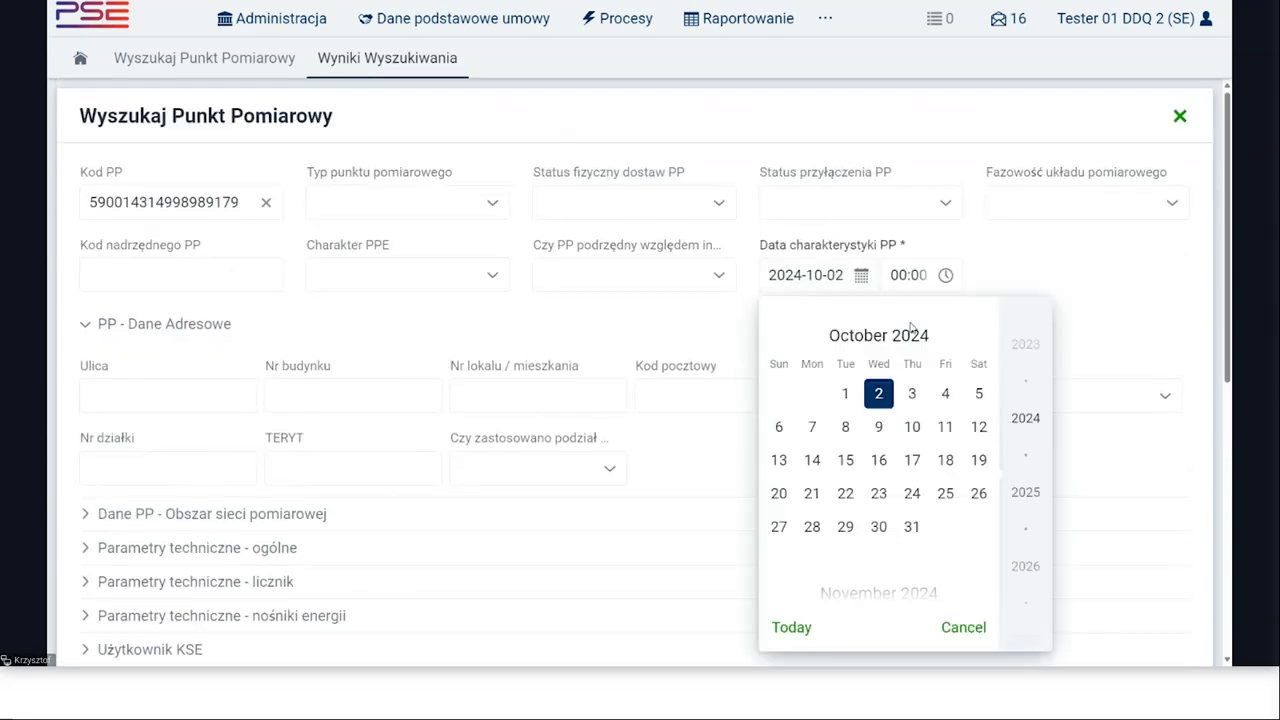
left_click(946, 395)
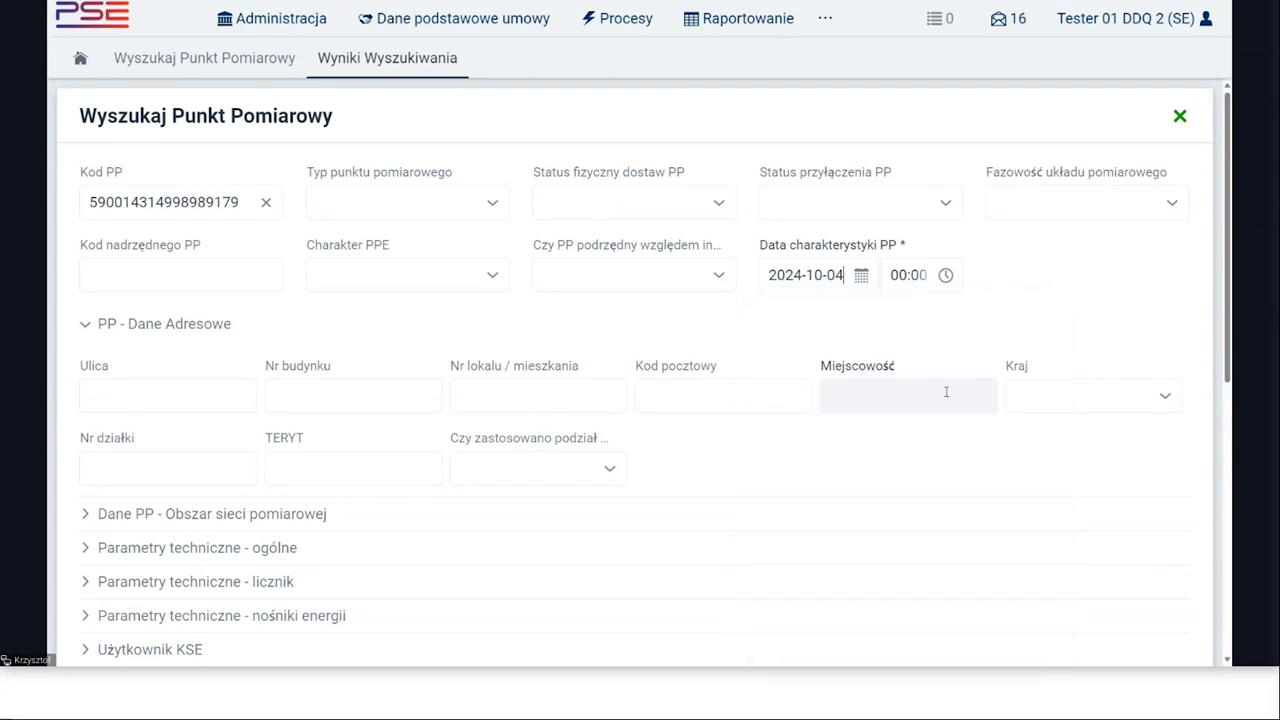
left_click(861, 277)
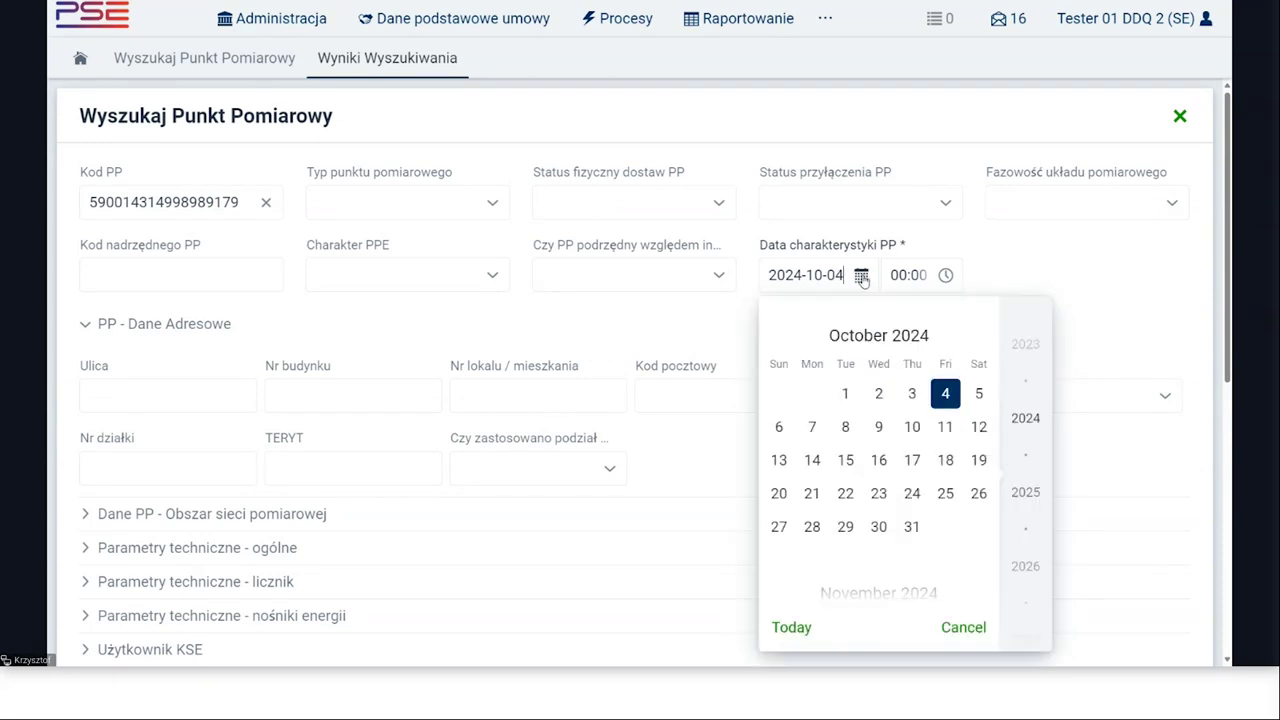
left_click(979, 393)
scroll(1229, 210, "down", 1)
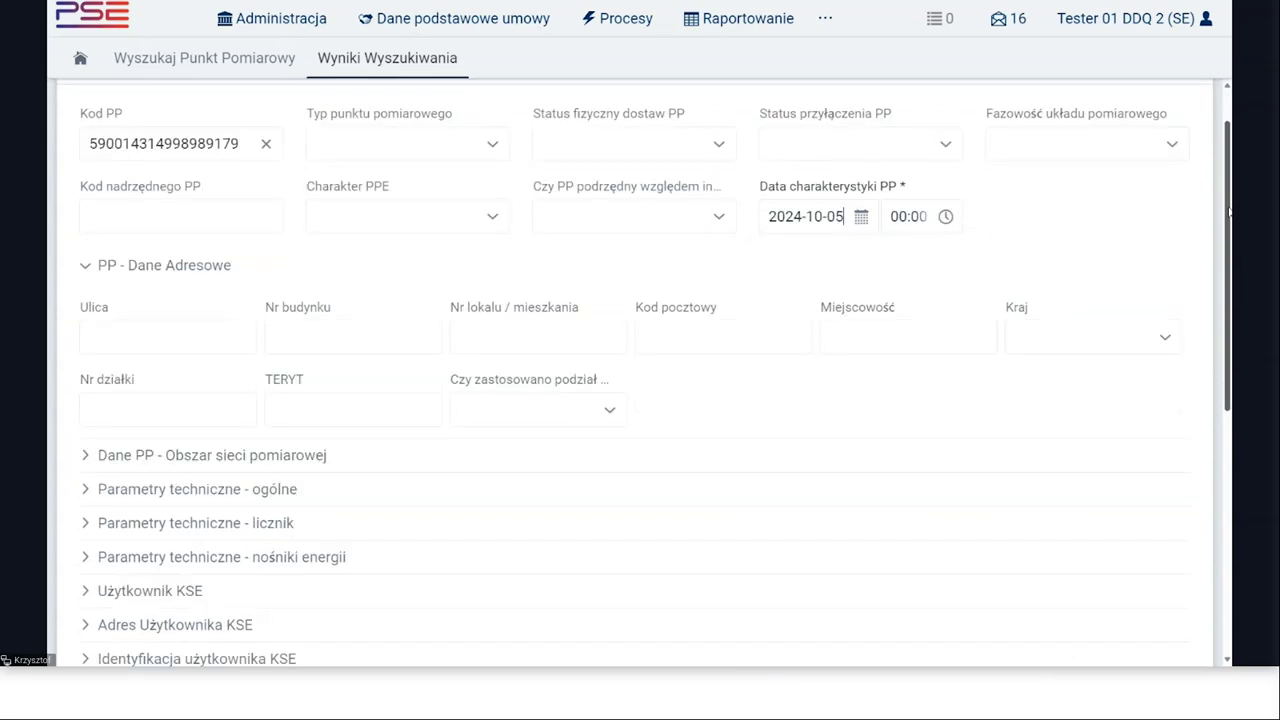
left_click_drag(1229, 210, 1229, 392)
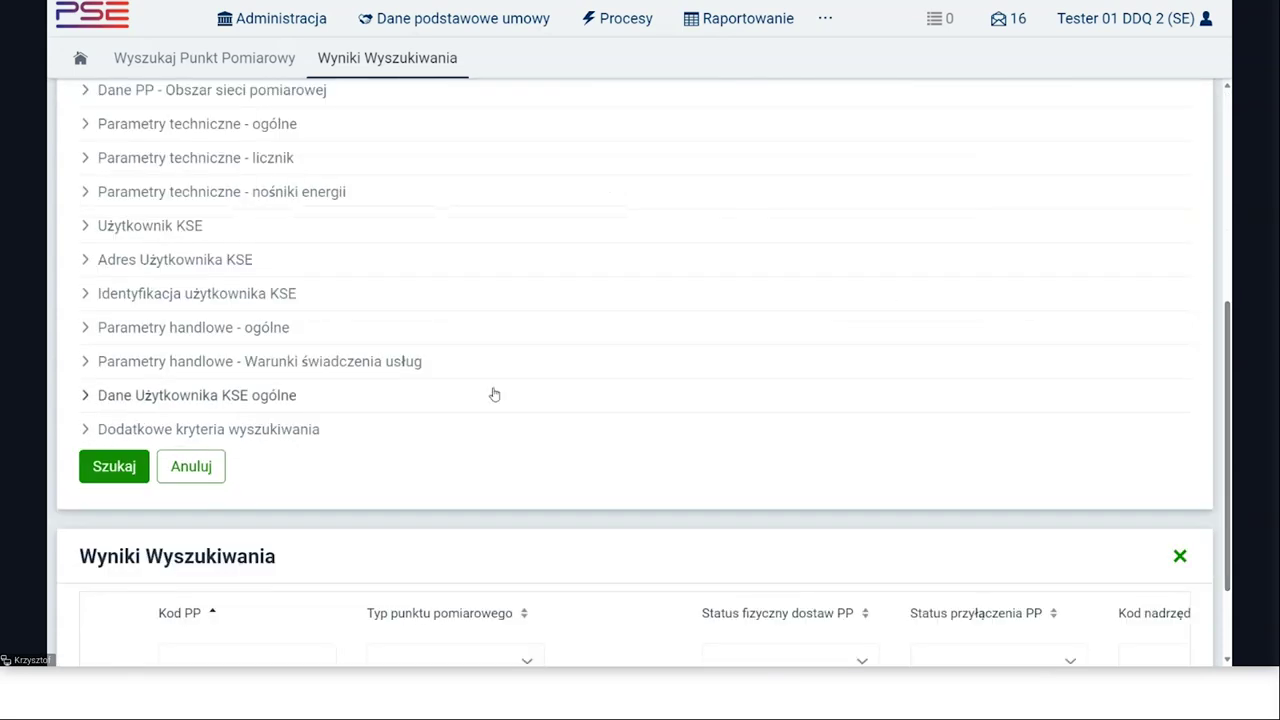
left_click(118, 464)
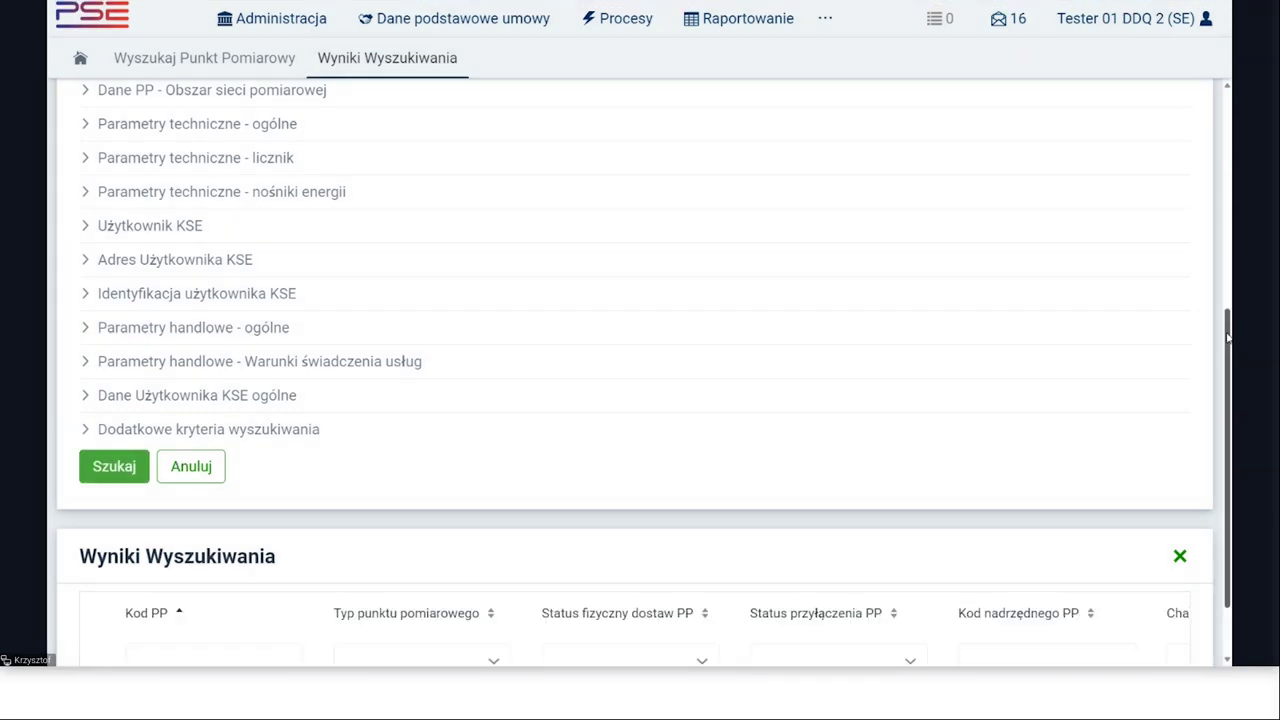
left_click_drag(1228, 338, 1228, 380)
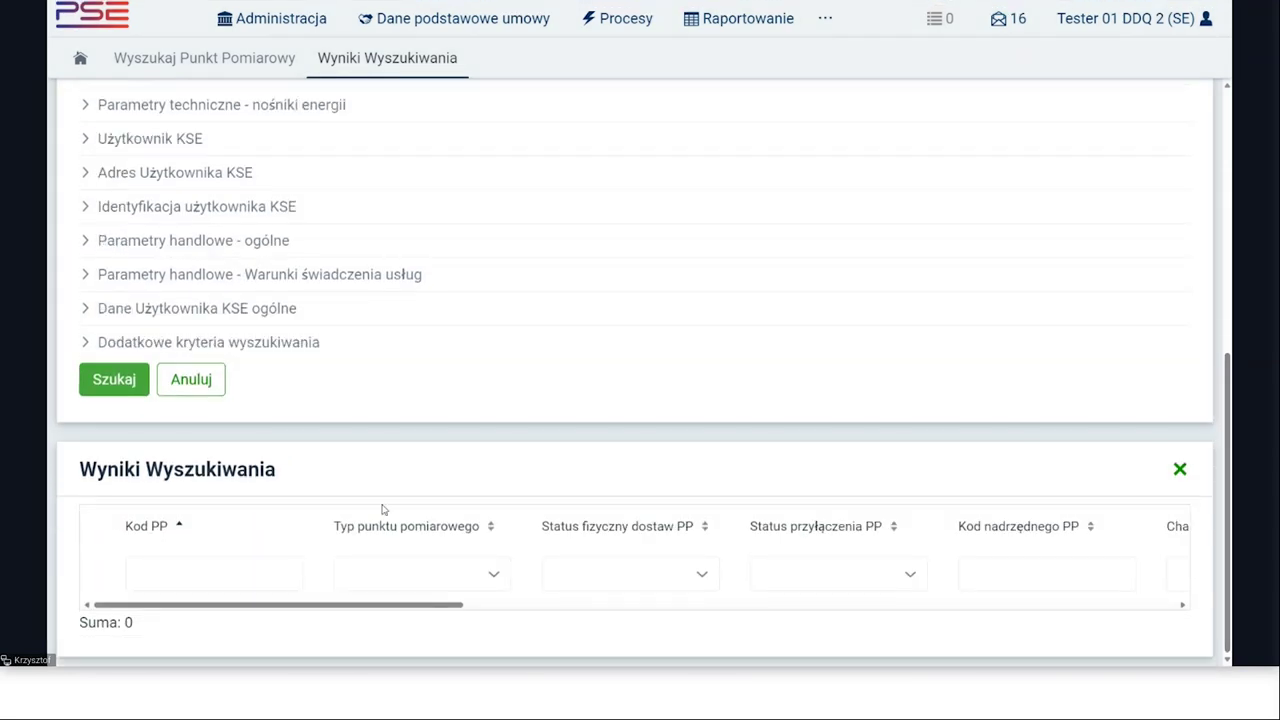
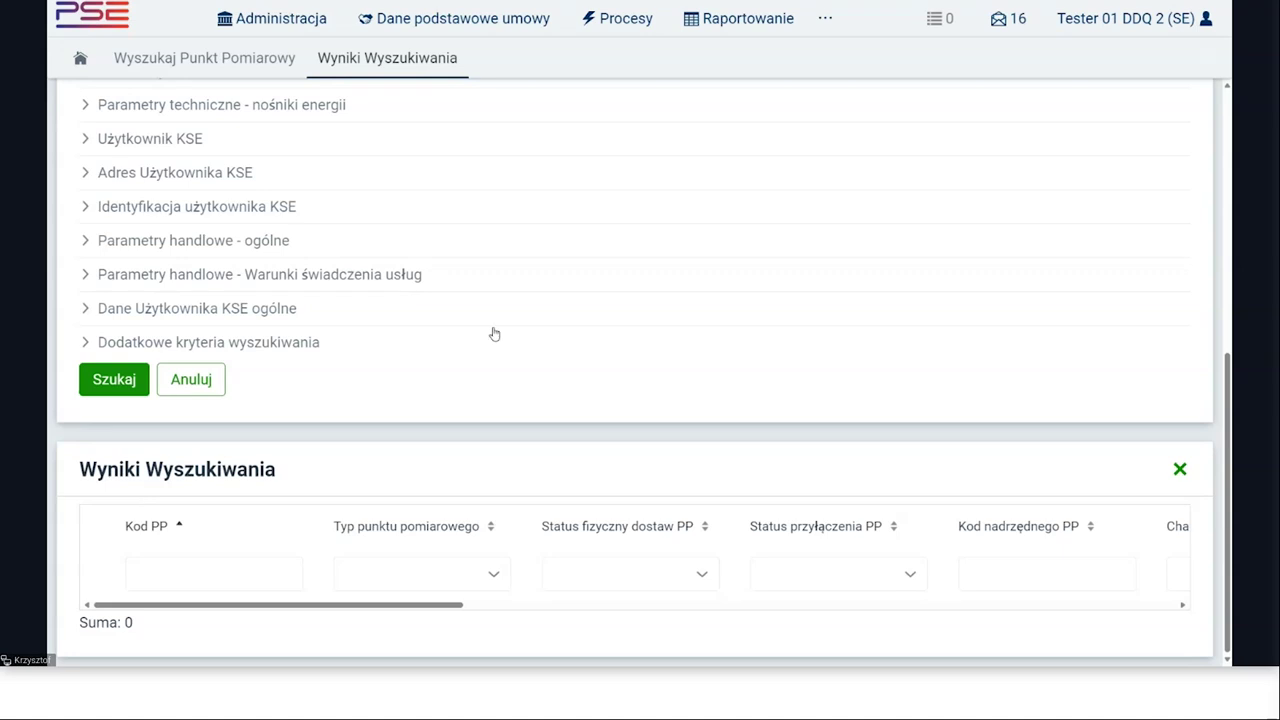
- Open the Komunikat Peek & Dequeue page and search for queued messages
left_click(998, 20)
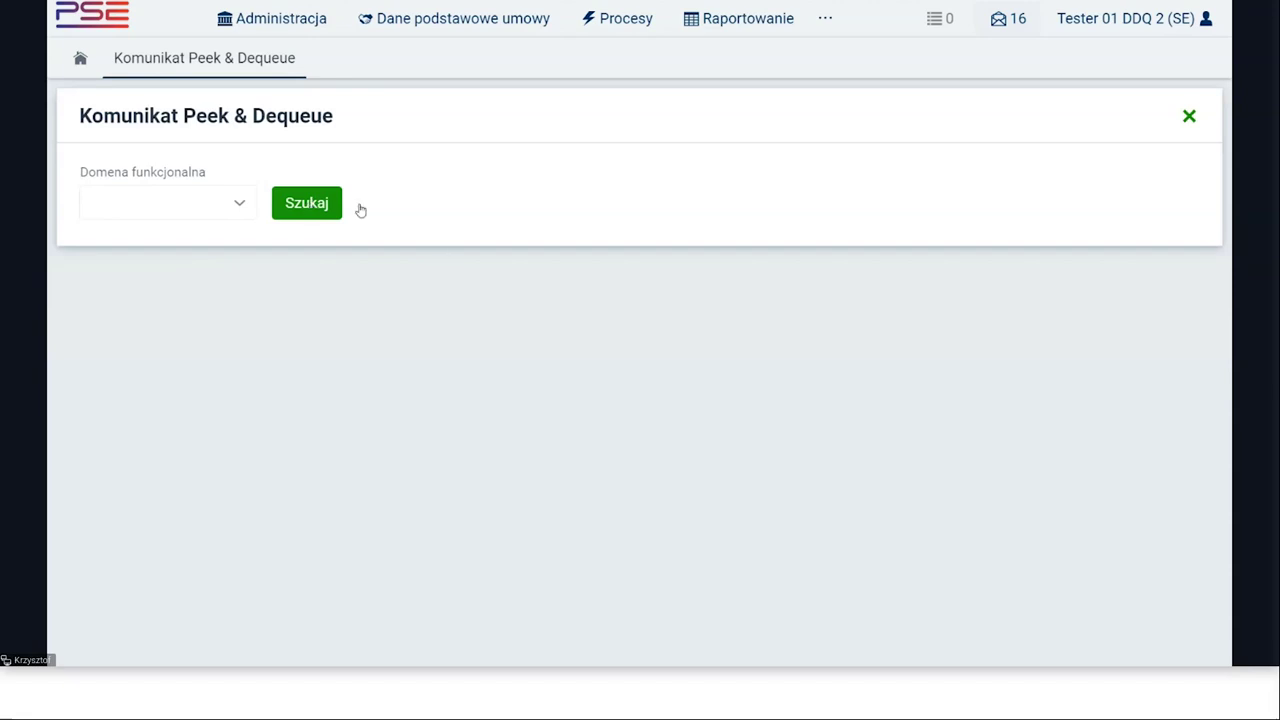
left_click(313, 213)
left_click(309, 208)
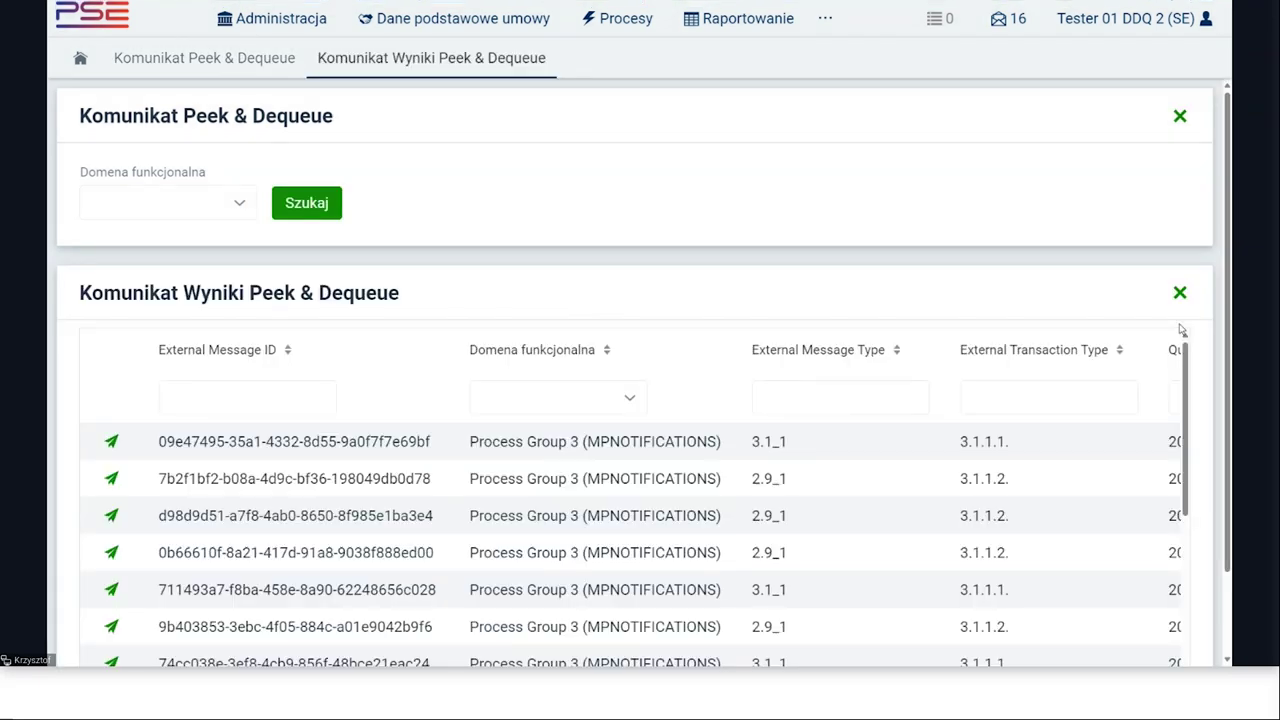
- Review the 16 queued MPNOTIFICATIONS results, adjusting browser zoom and scrolling the table
left_click_drag(1185, 383, 1186, 413)
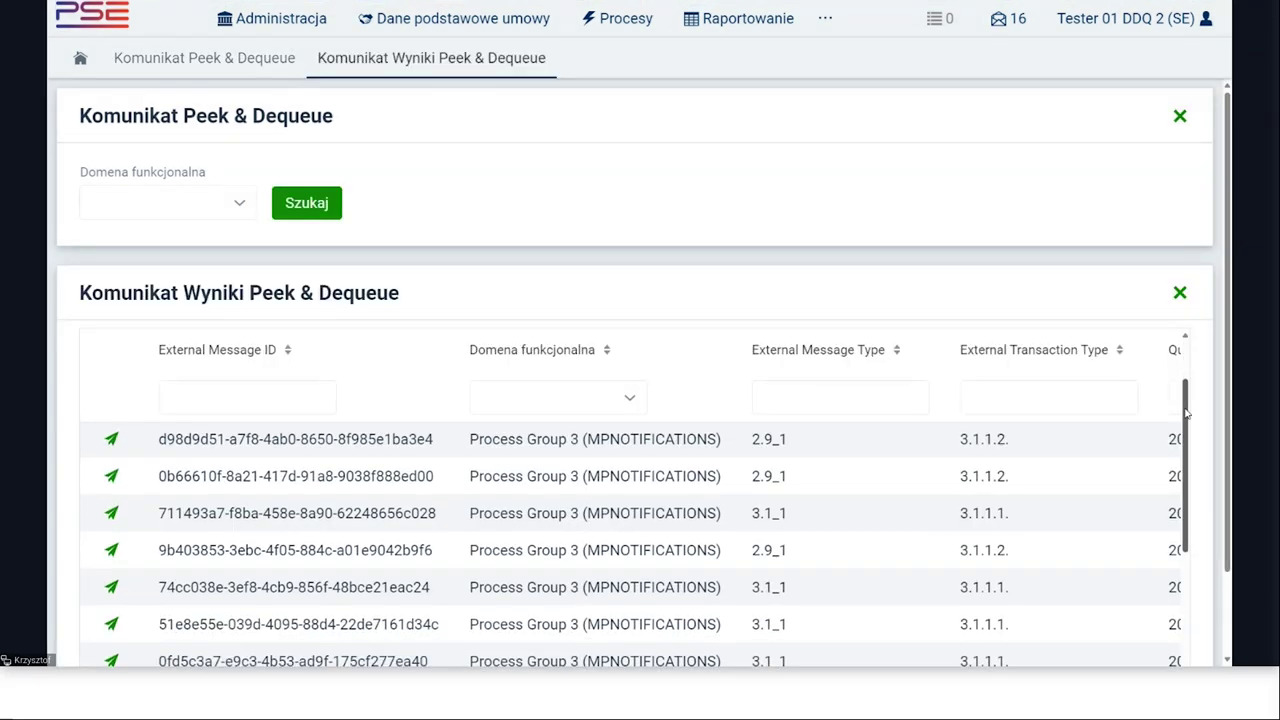
key("ctrl+plus")
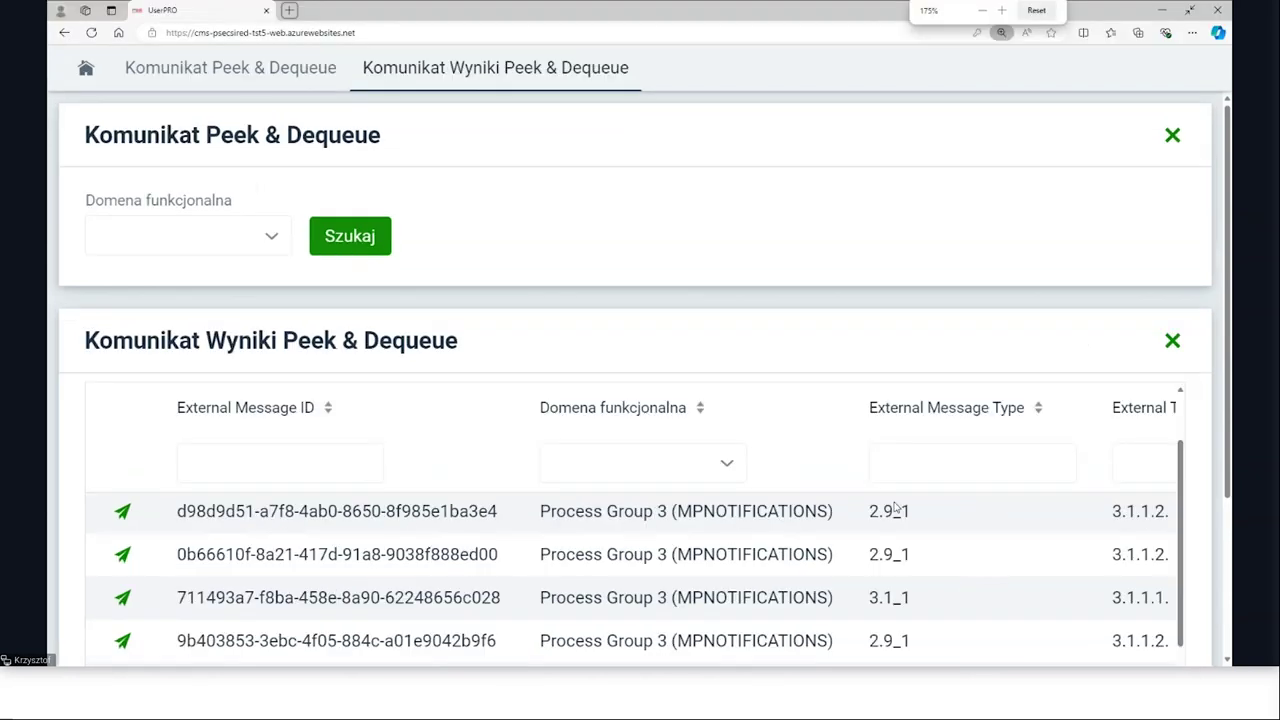
key("ctrl+minus")
key("ctrl+minus")
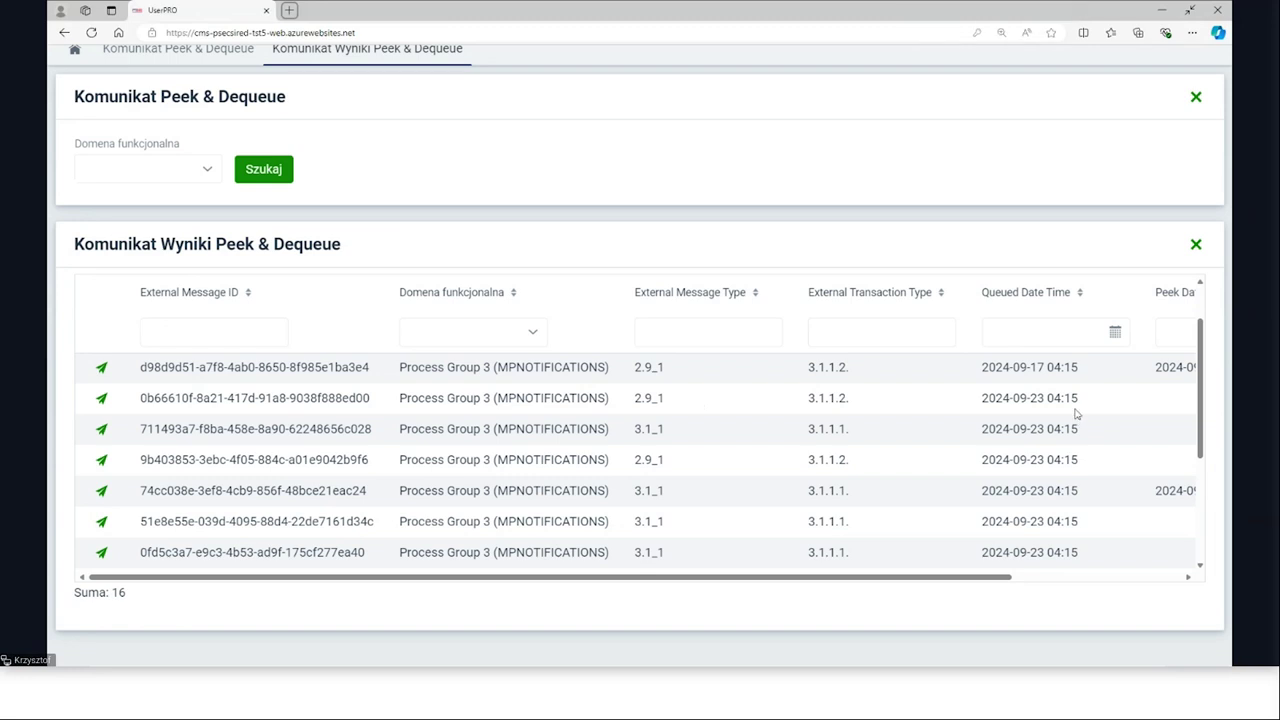
left_click_drag(1200, 381, 1199, 502)
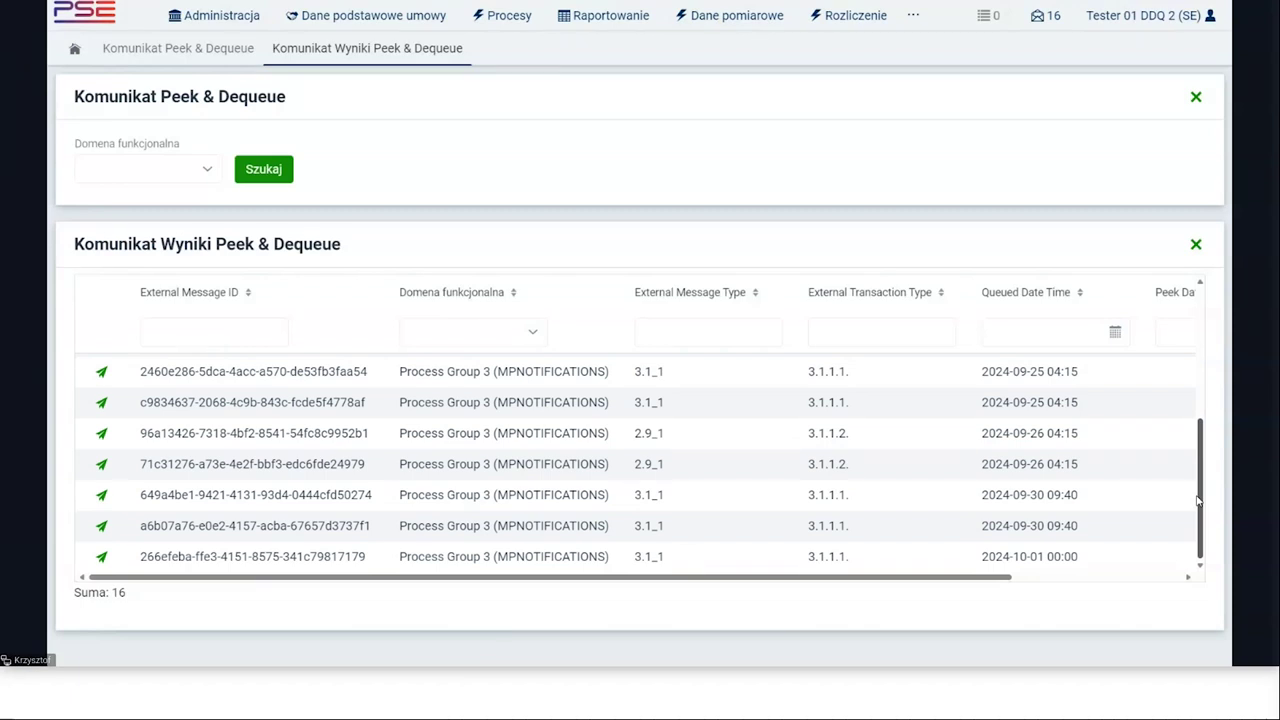
left_click_drag(1195, 483, 1198, 317)
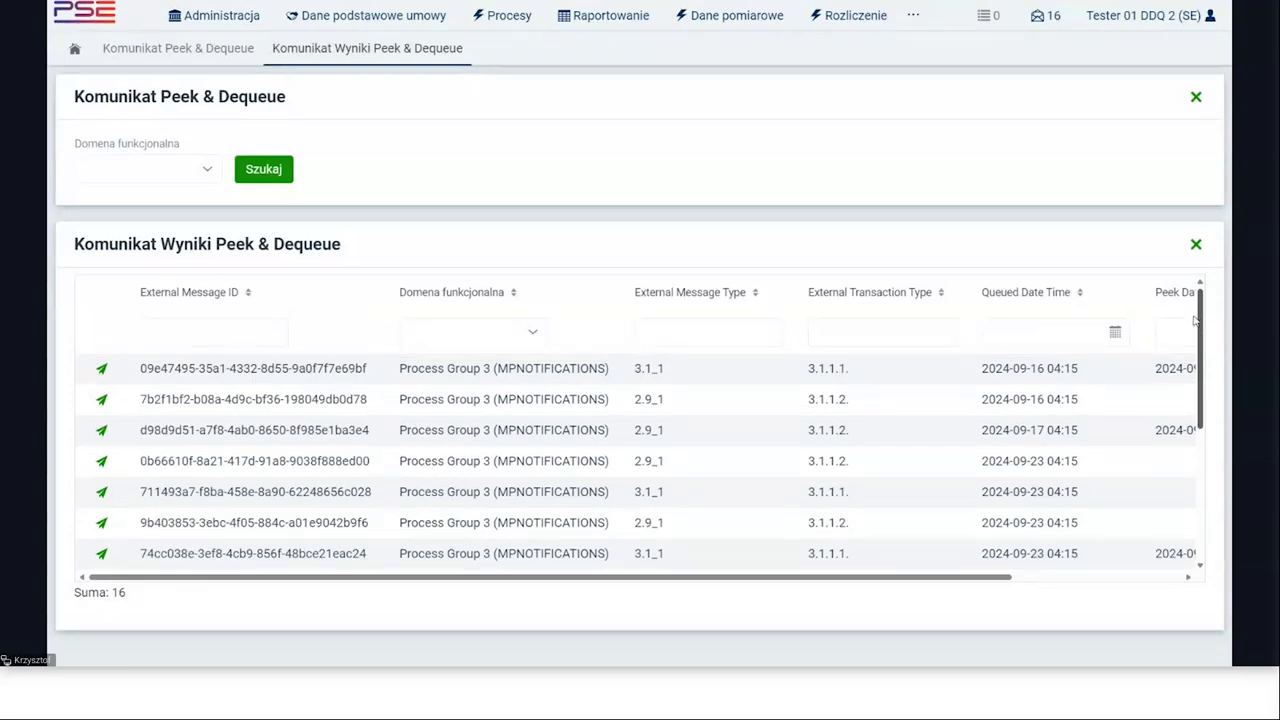
scroll(1192, 330, "down", 1)
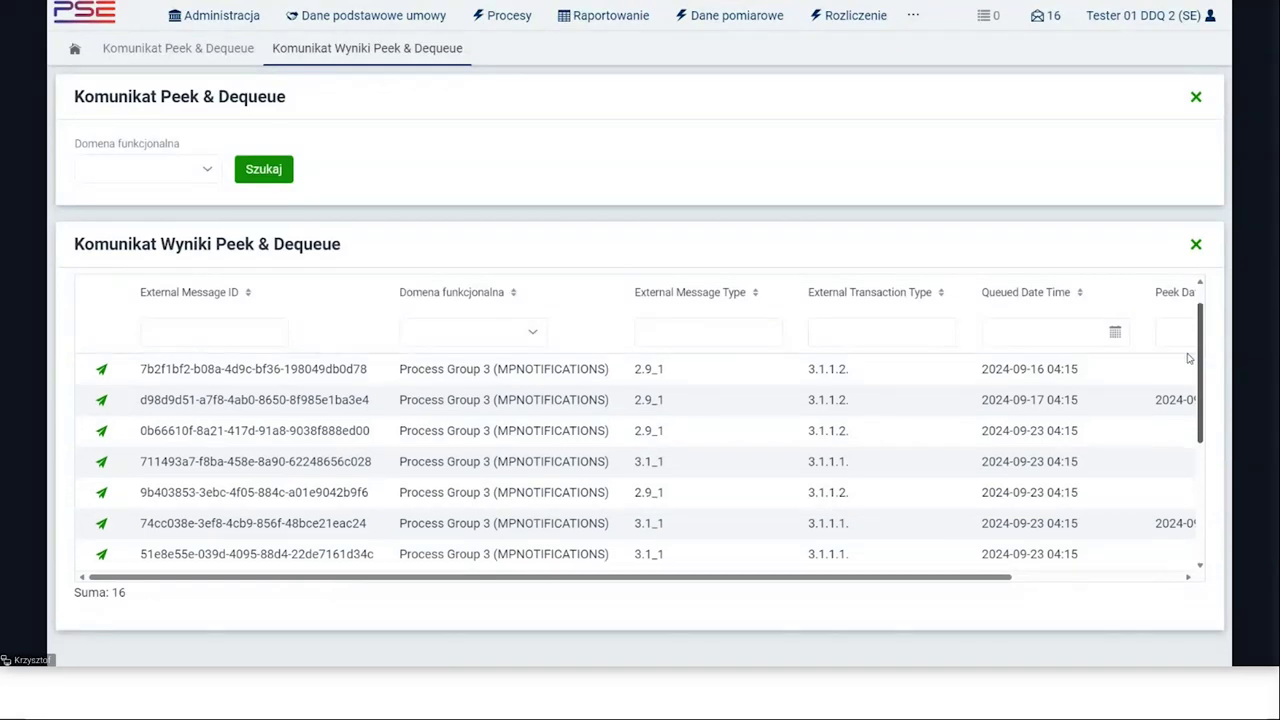
scroll(1189, 350, "up", 1)
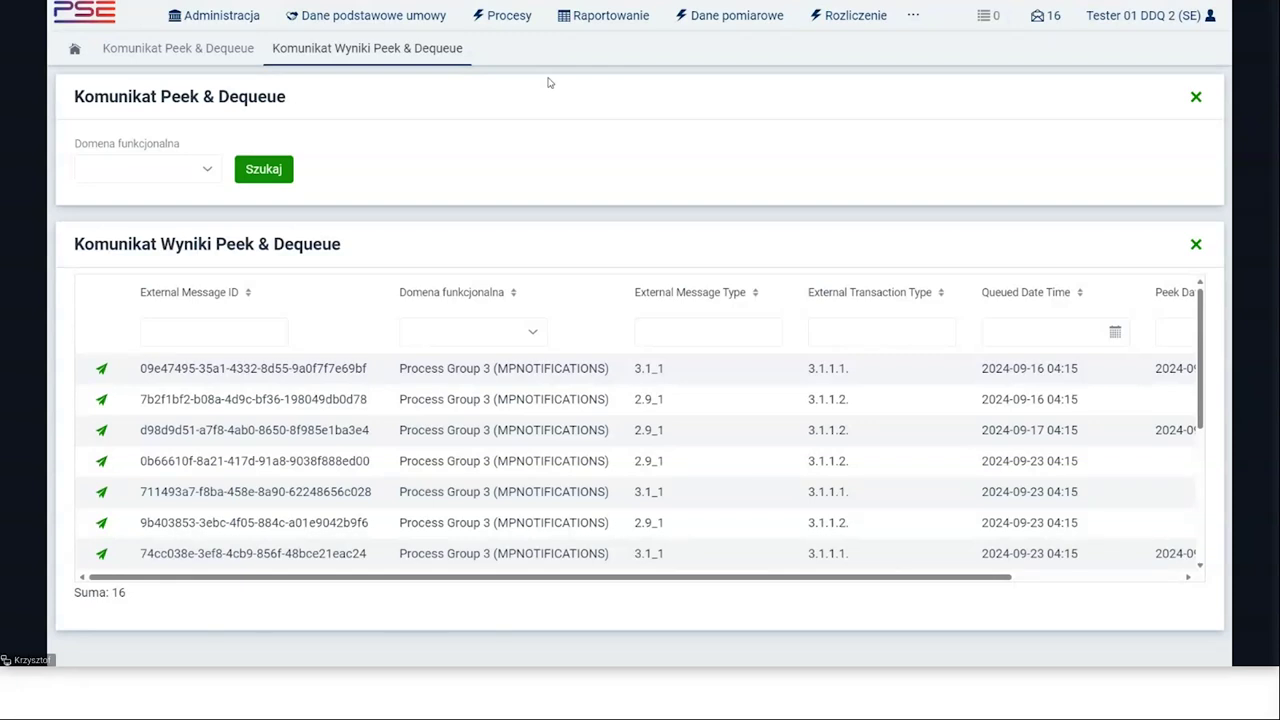
- Show the Procesy menu's 1. Sprzedaż energii elektrycznej submenu
left_click(500, 18)
mouse_move(512, 55)
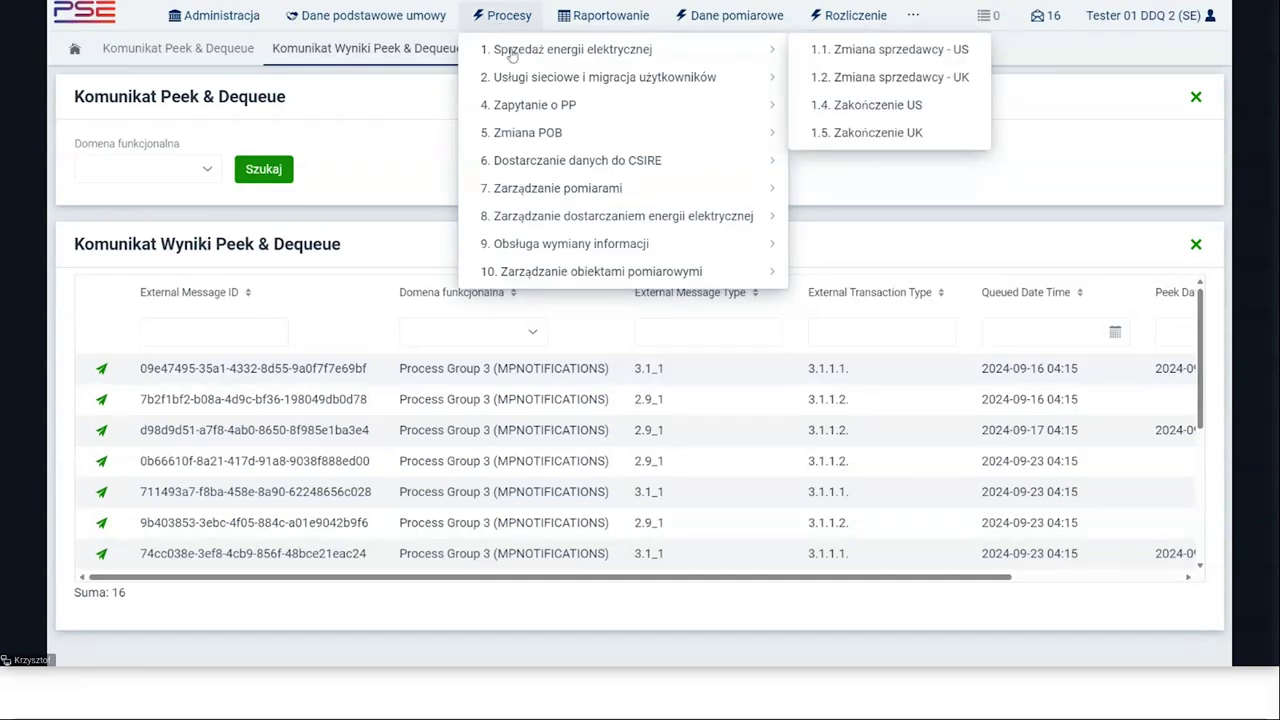
- Open the 1.5. Zakończenie UK process form
left_click(874, 137)
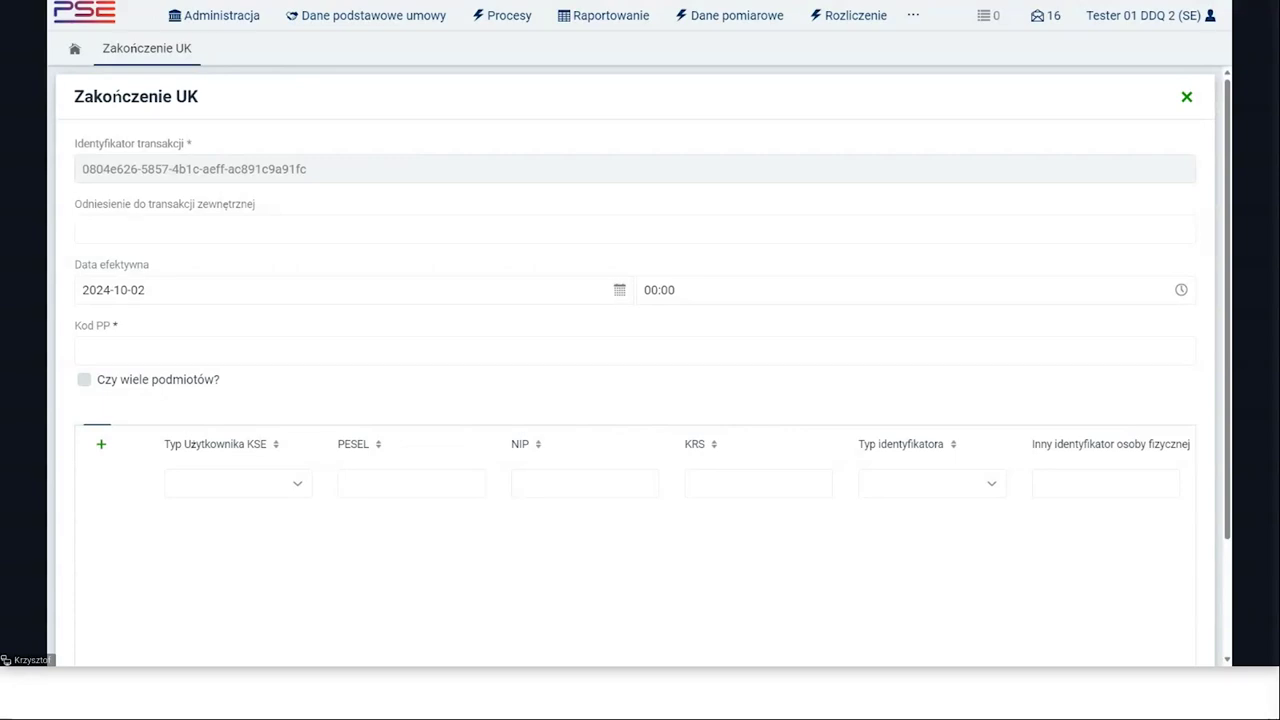
left_click(126, 350)
key("ctrl+v")
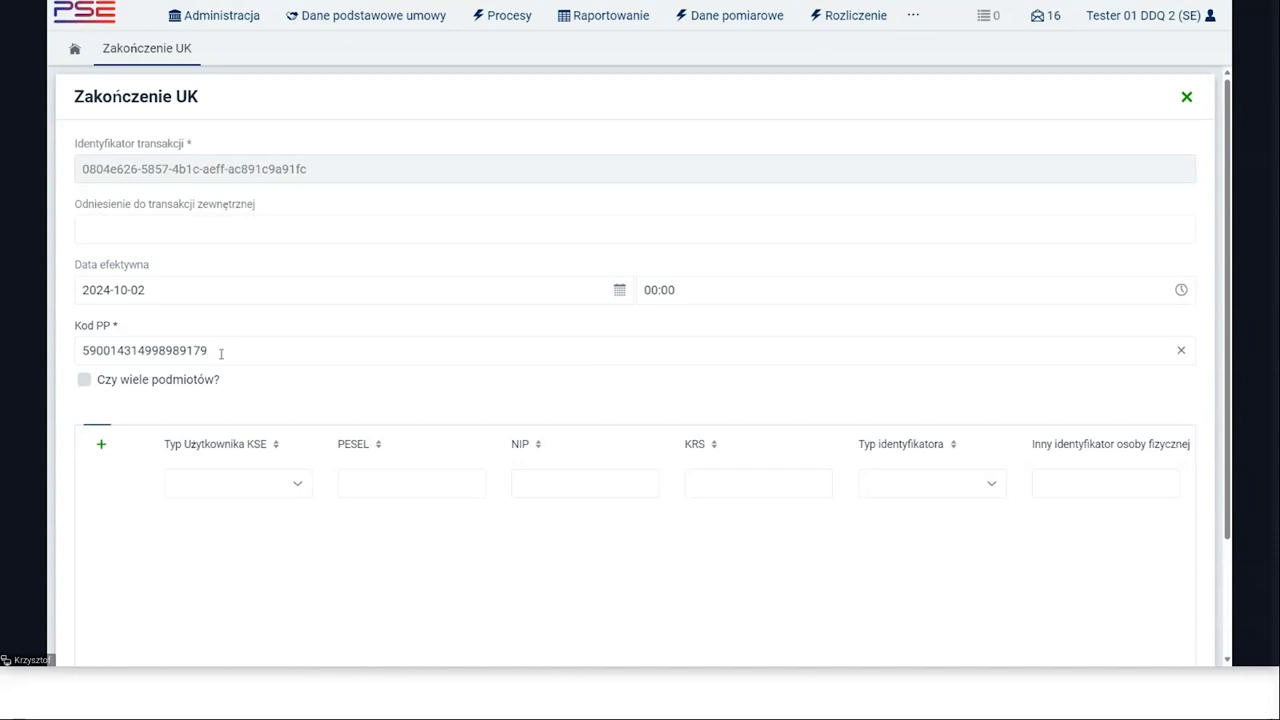
key("BackSpace")
key("BackSpace")
type("XX")
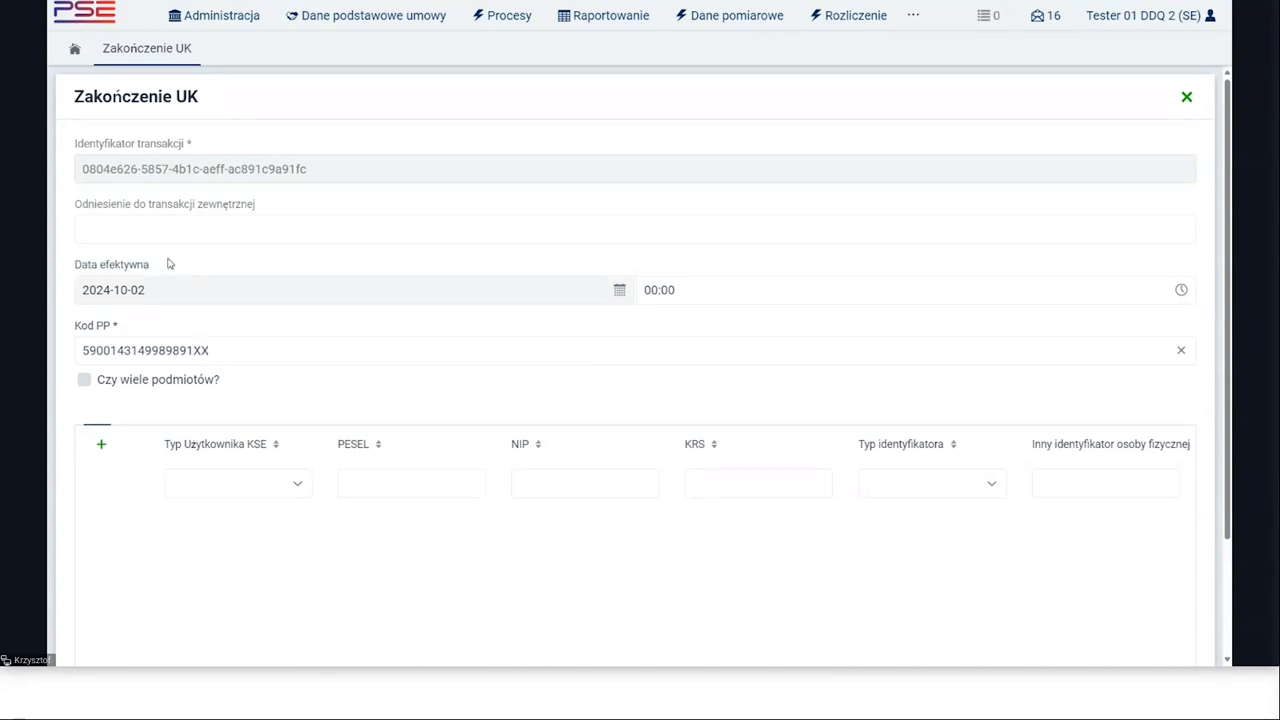
scroll(300, 340, "down", 1)
scroll(323, 354, "up", 1)
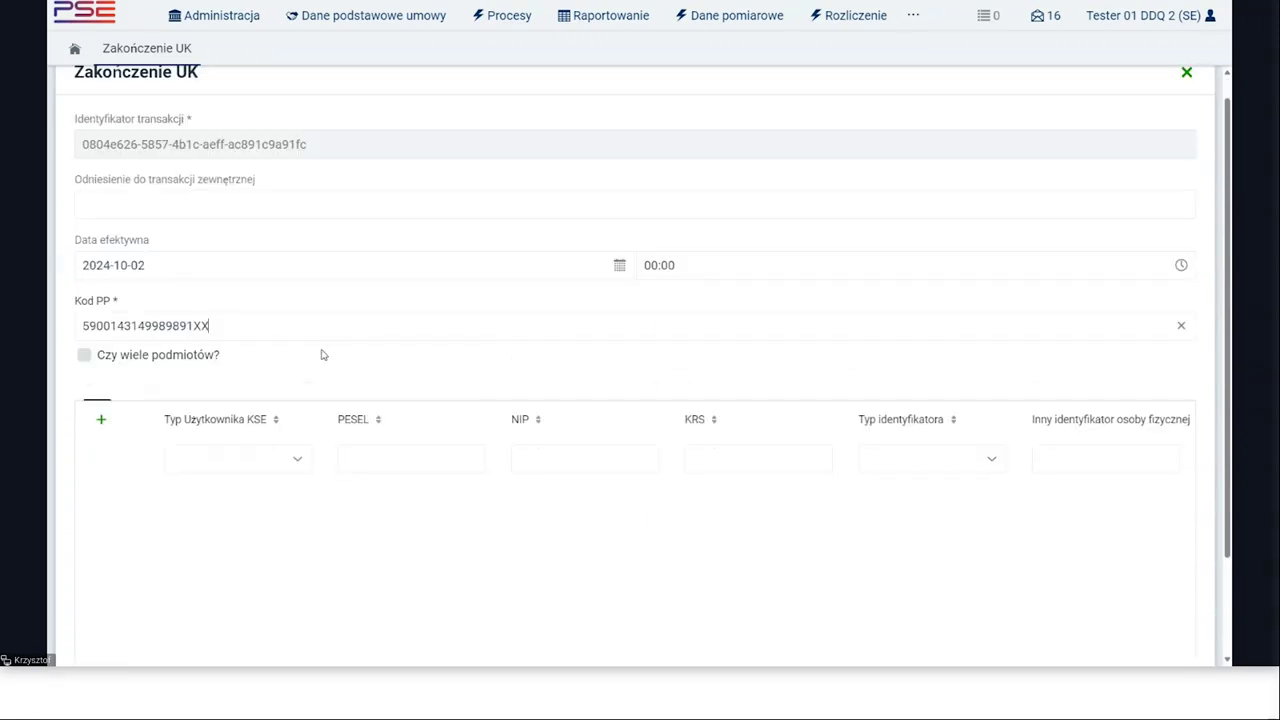
scroll(330, 355, "down", 2)
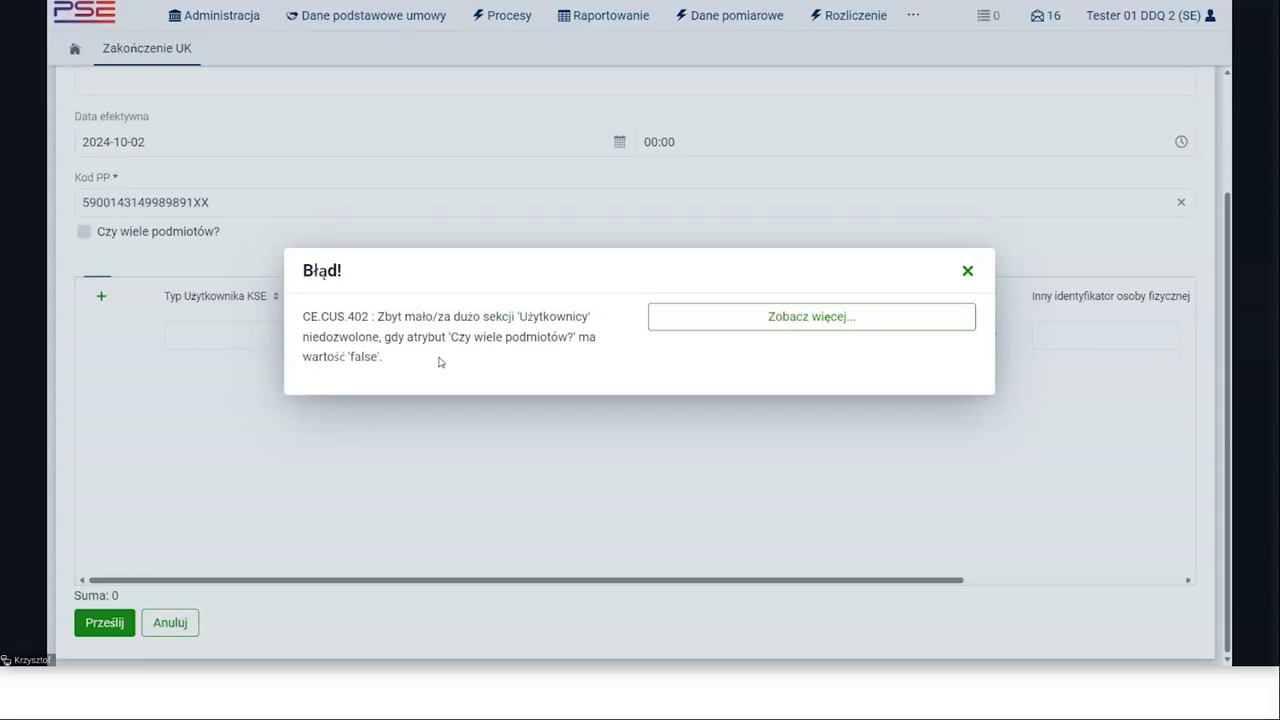
- Expand the full error list, dismiss the Błąd! dialog, and close the Zakończenie UK form
left_click(749, 321)
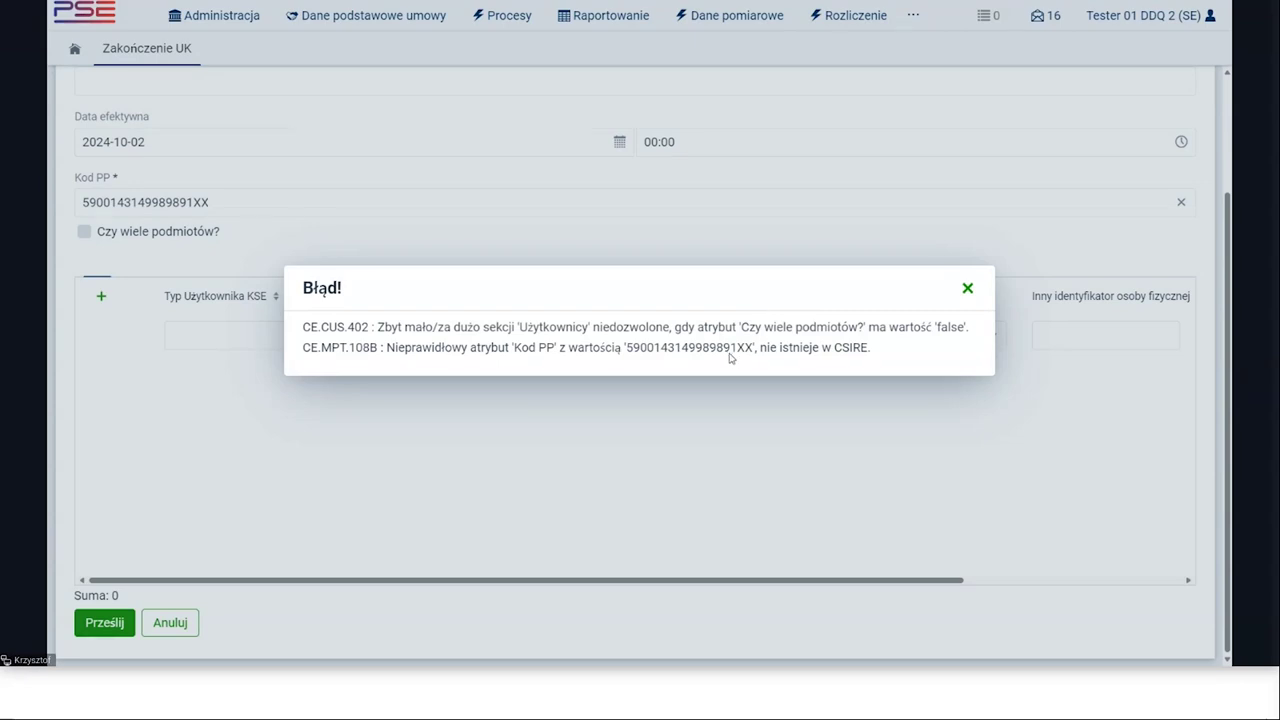
left_click(968, 289)
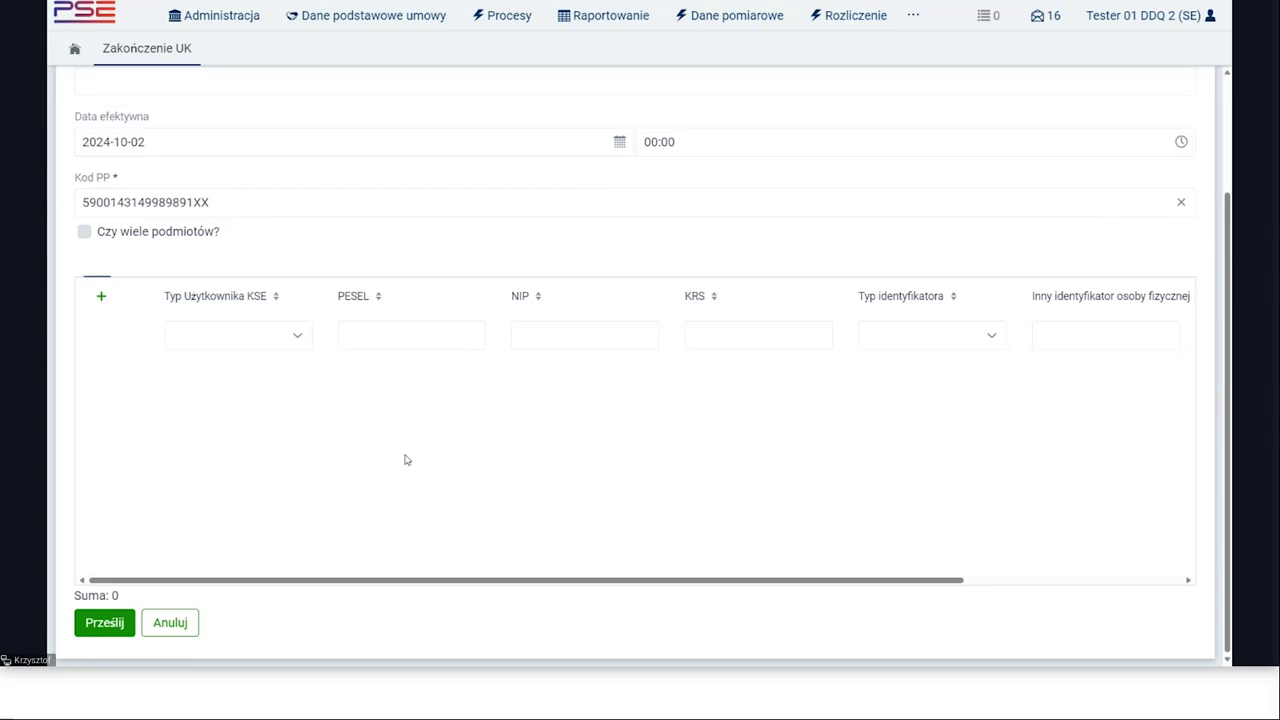
left_click(74, 52)
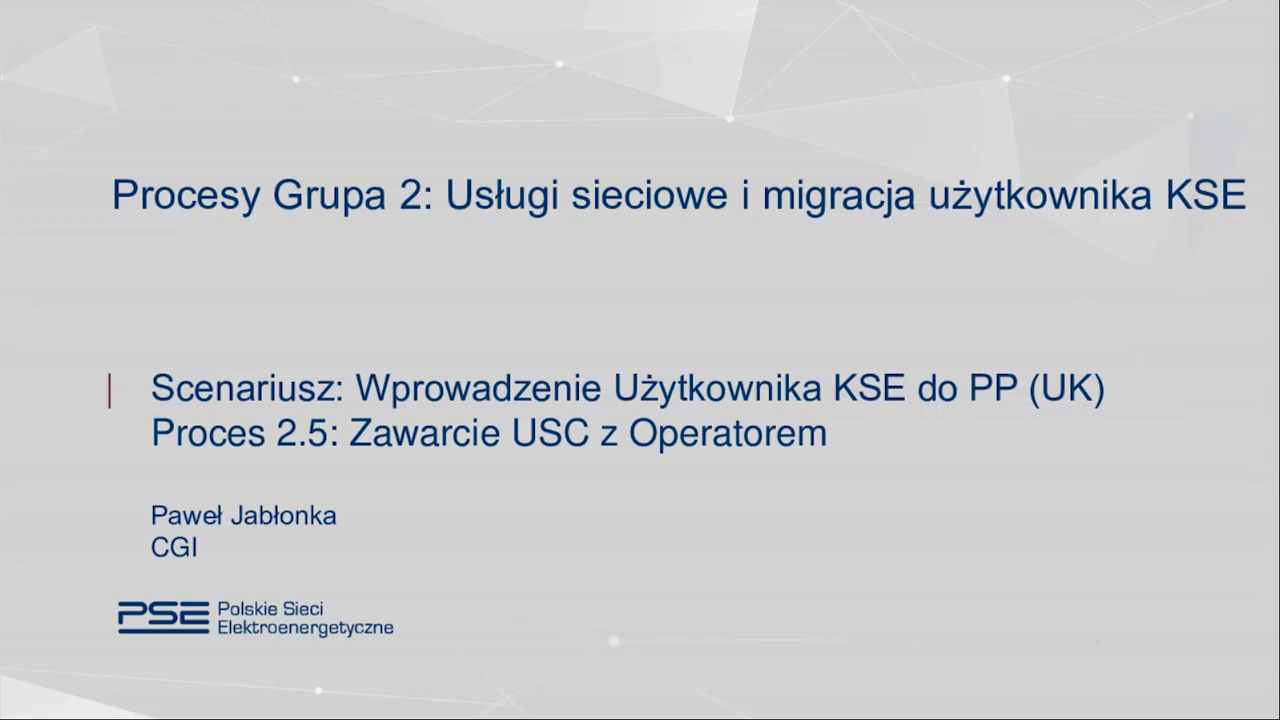
- Advance the presentation to the Group 2 Scenariusz 5 overview slide
key("Right")
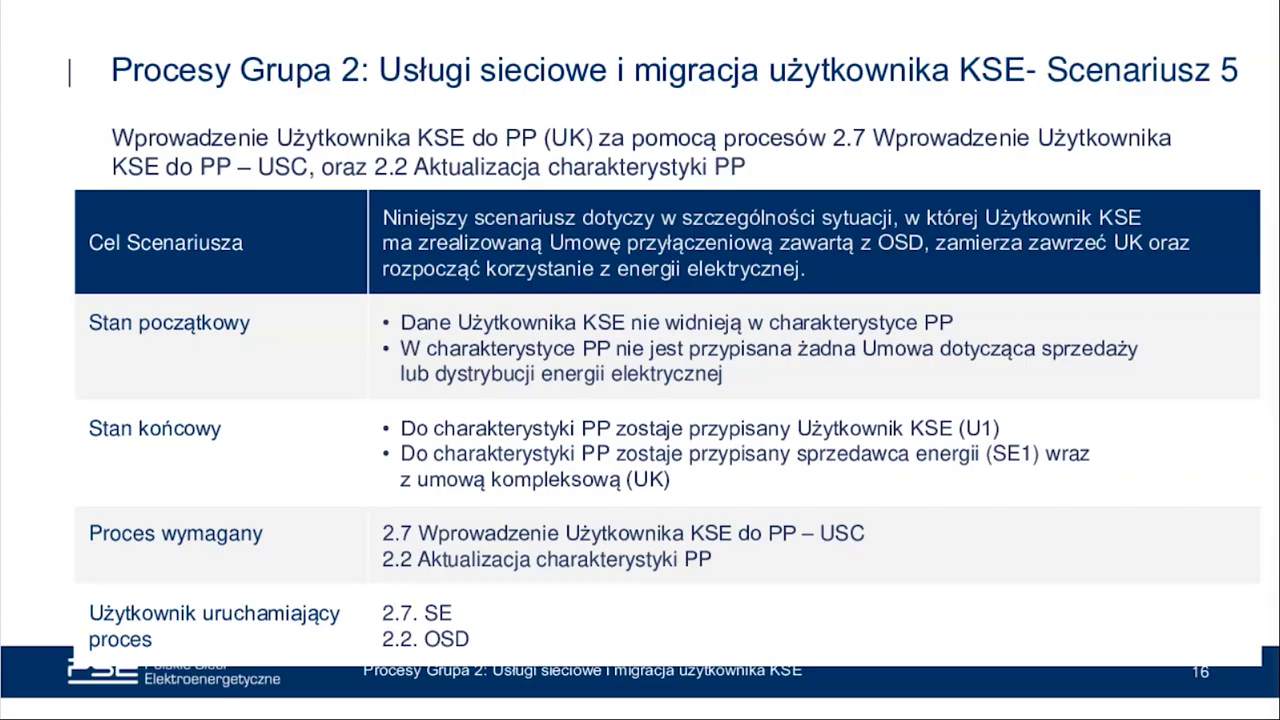
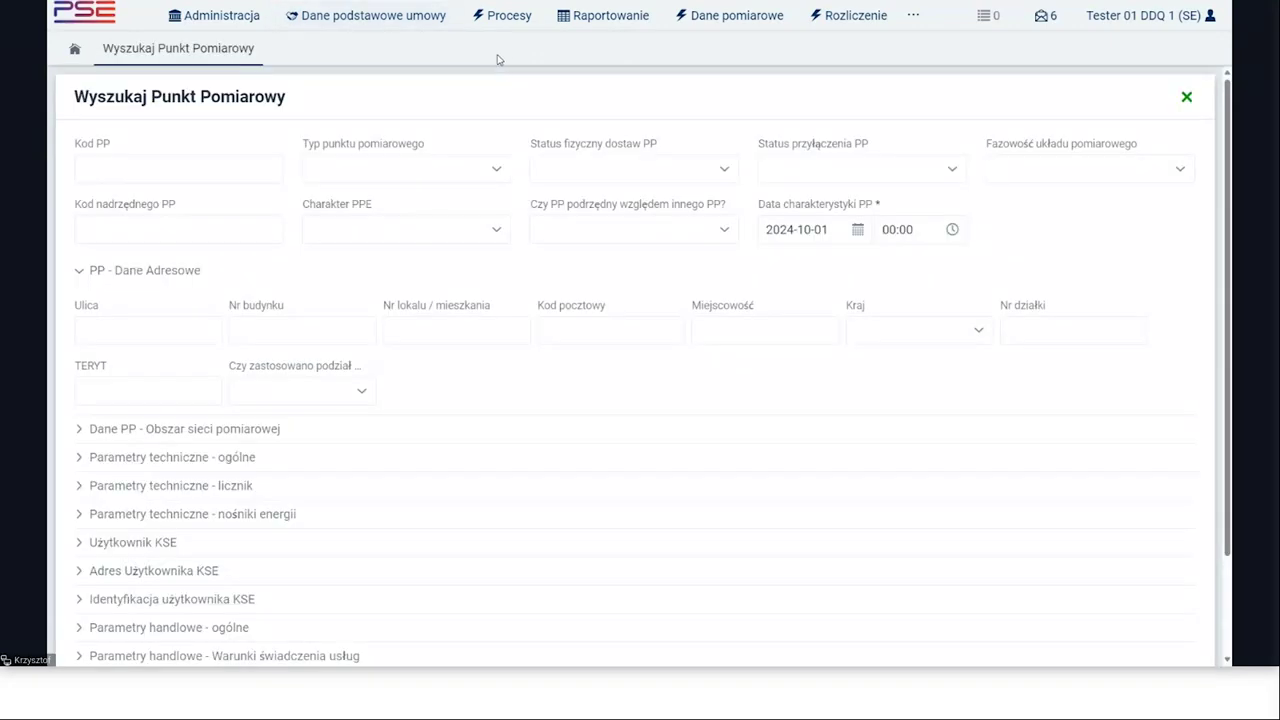
left_click(171, 166)
key("ctrl+v")
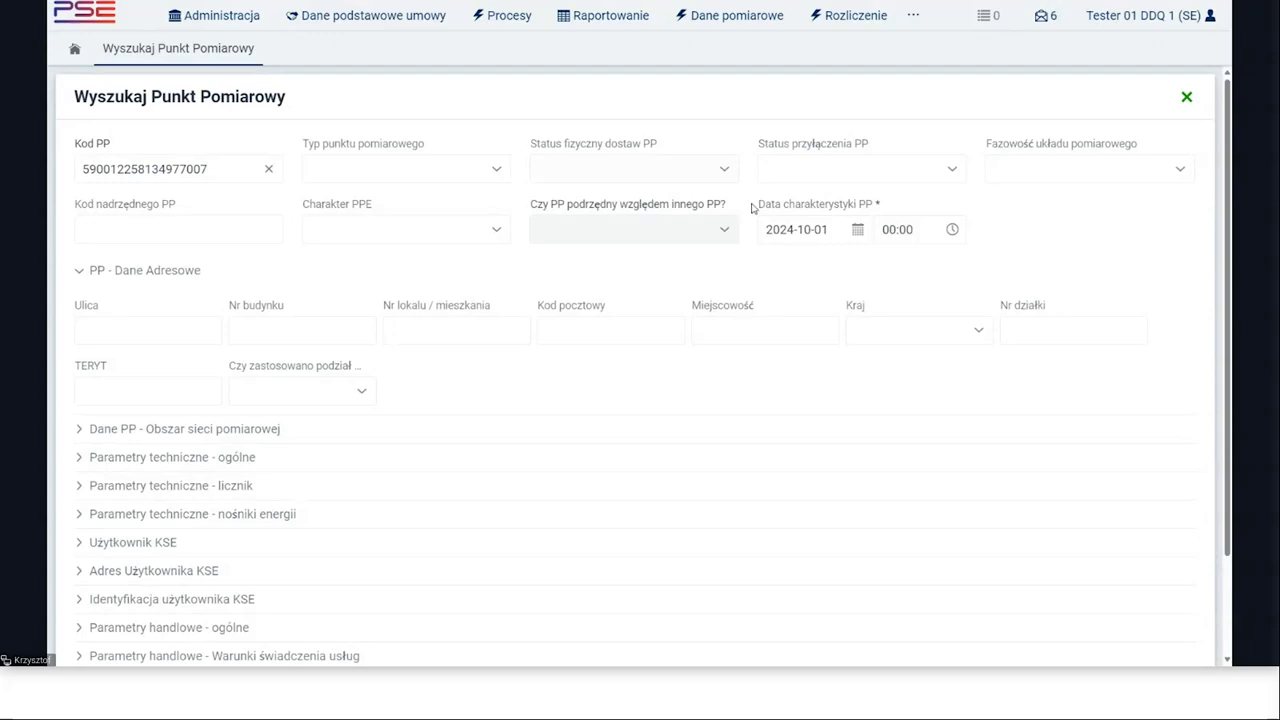
scroll(844, 167, "down", 1)
scroll(844, 167, "down", 1)
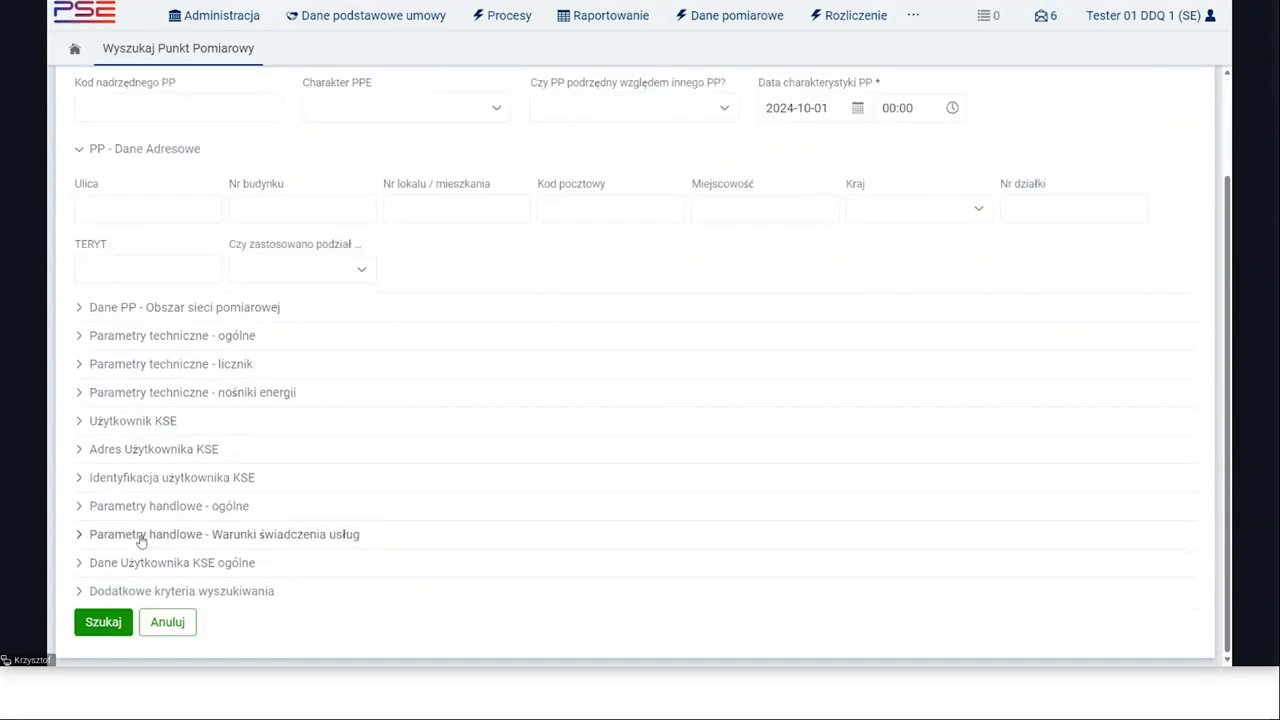
left_click(105, 624)
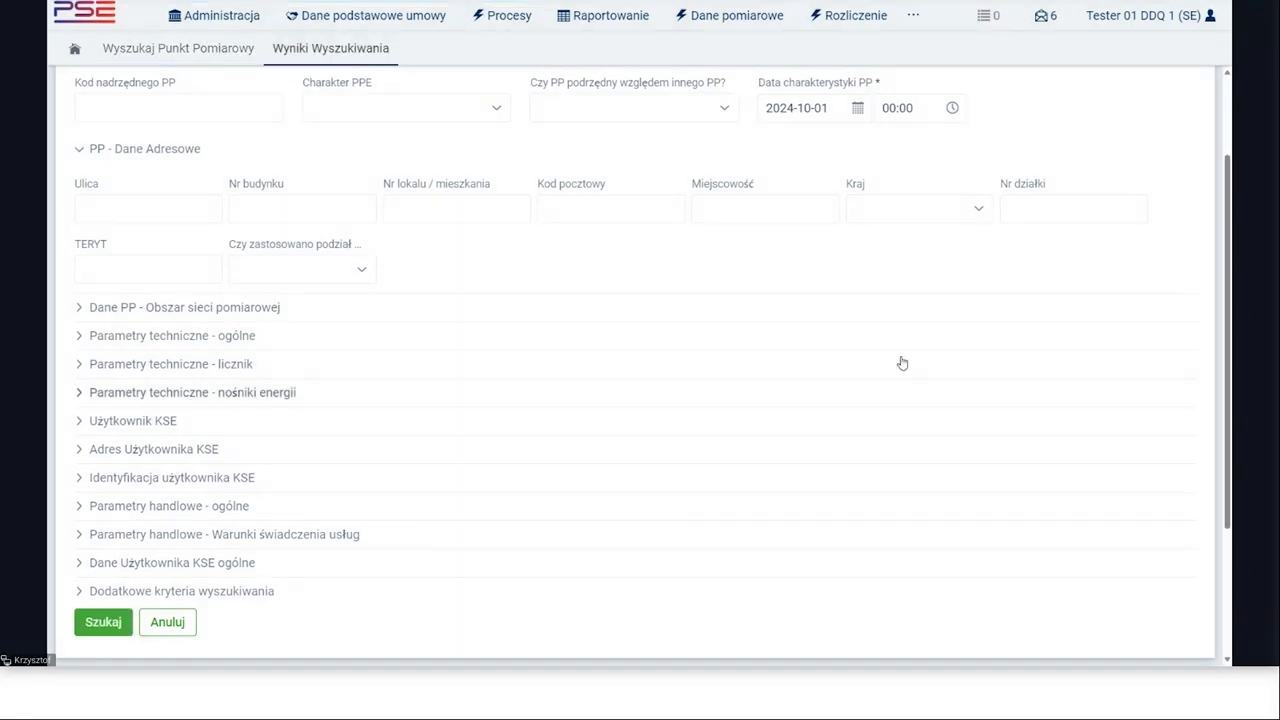
left_click_drag(1224, 293, 1224, 418)
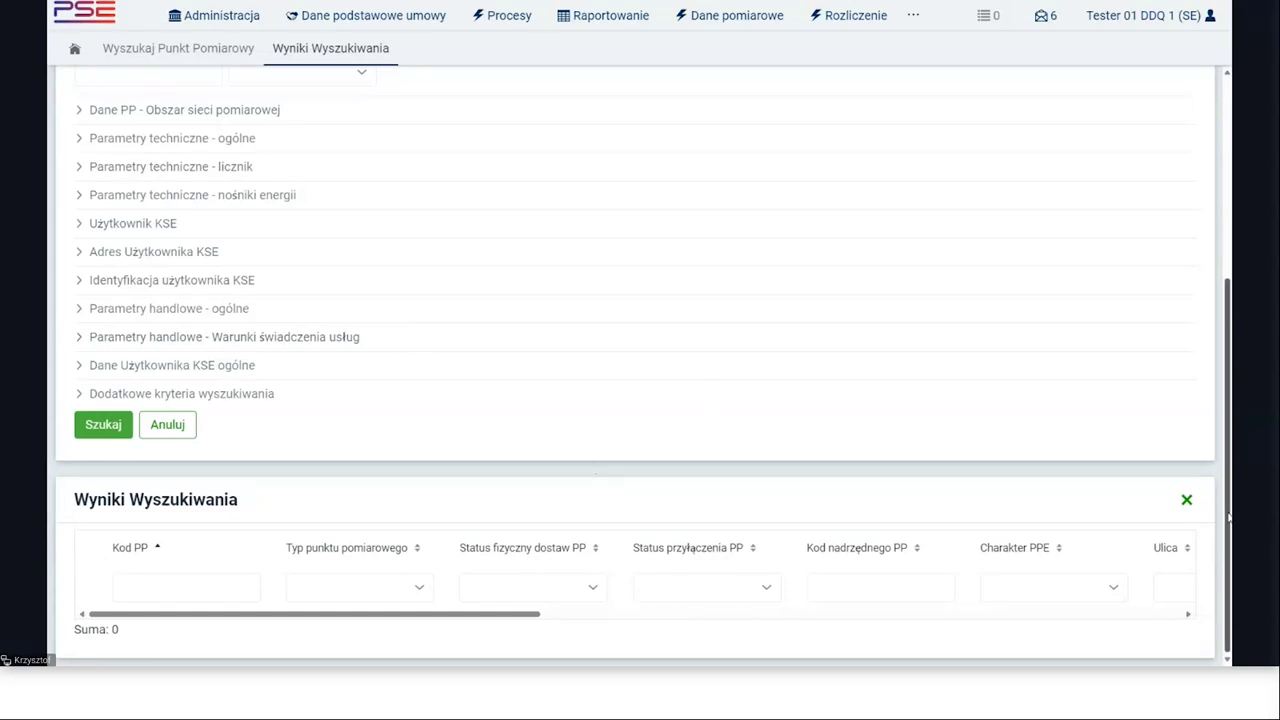
left_click_drag(1225, 470, 1222, 270)
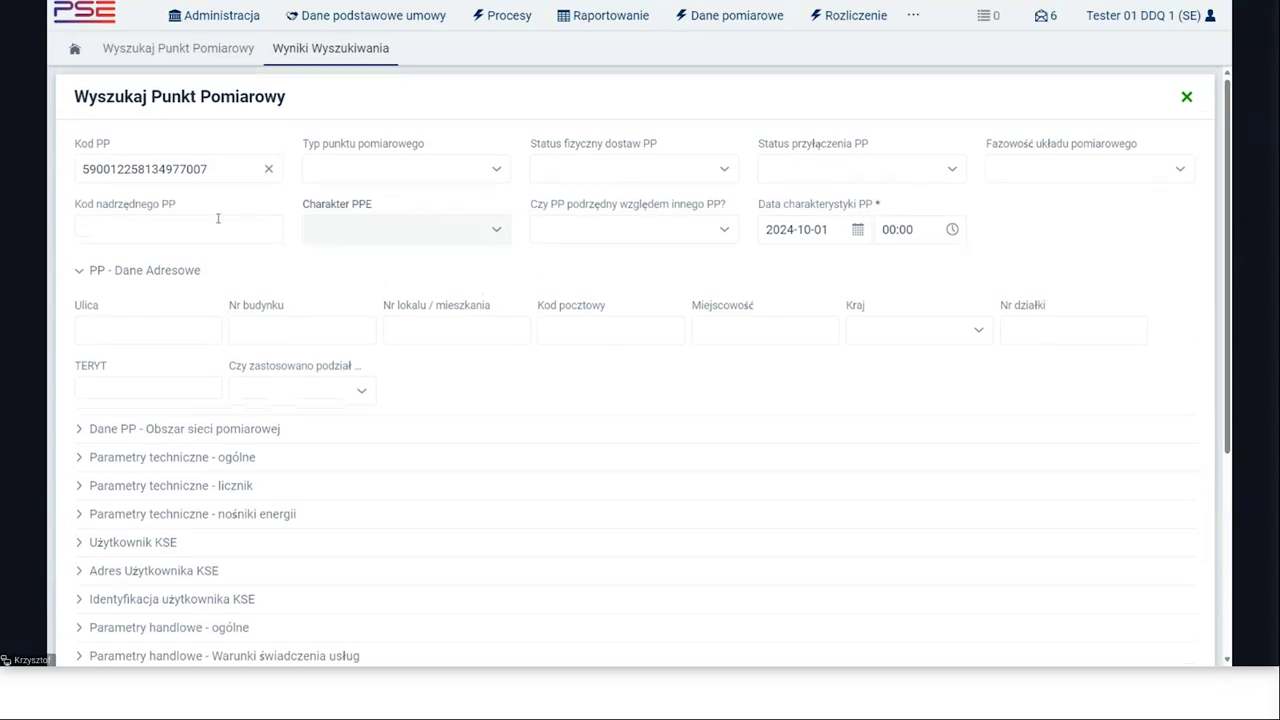
double_click(122, 168)
- Switch the organisation user to the DSO
left_click(1014, 91)
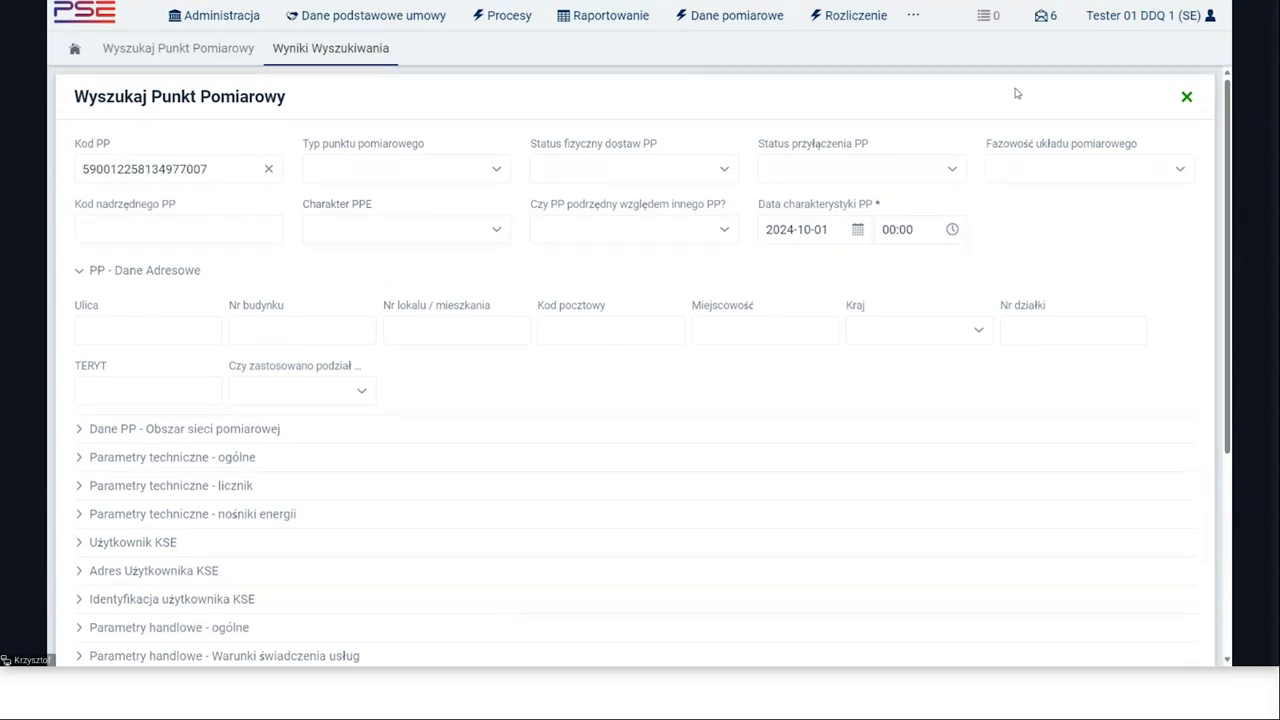
left_click(1145, 16)
left_click(1118, 112)
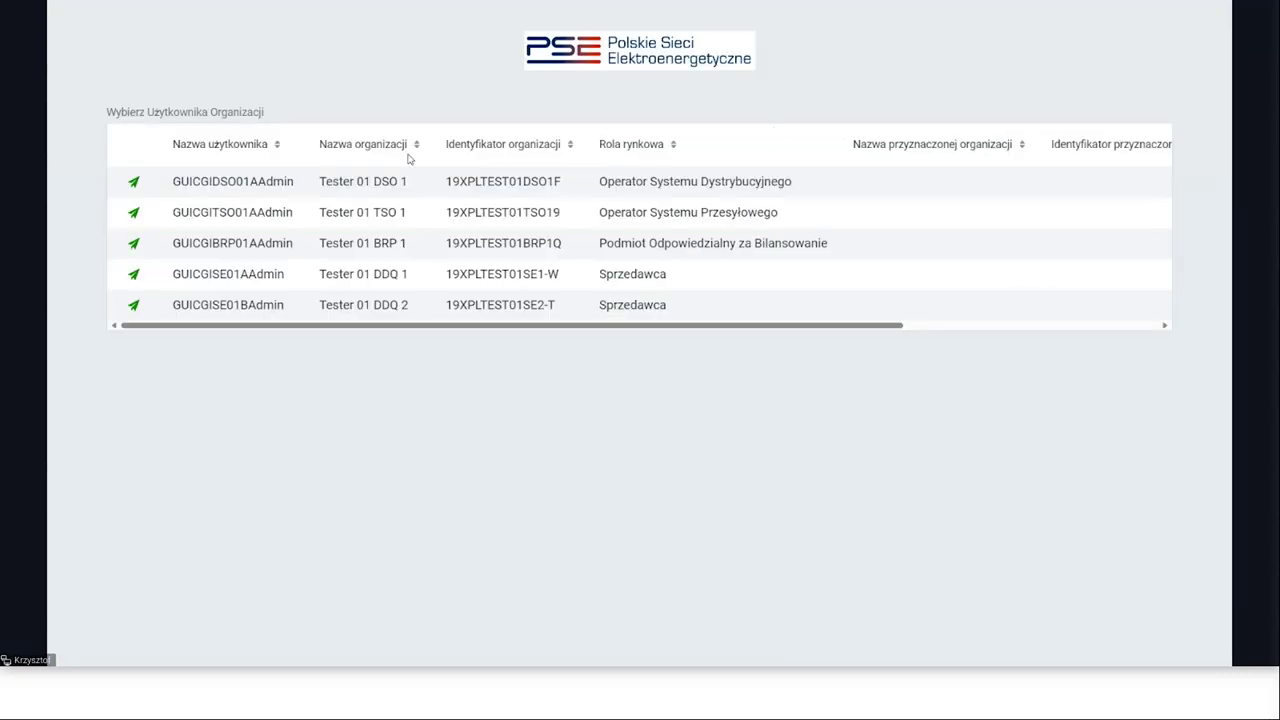
left_click(133, 182)
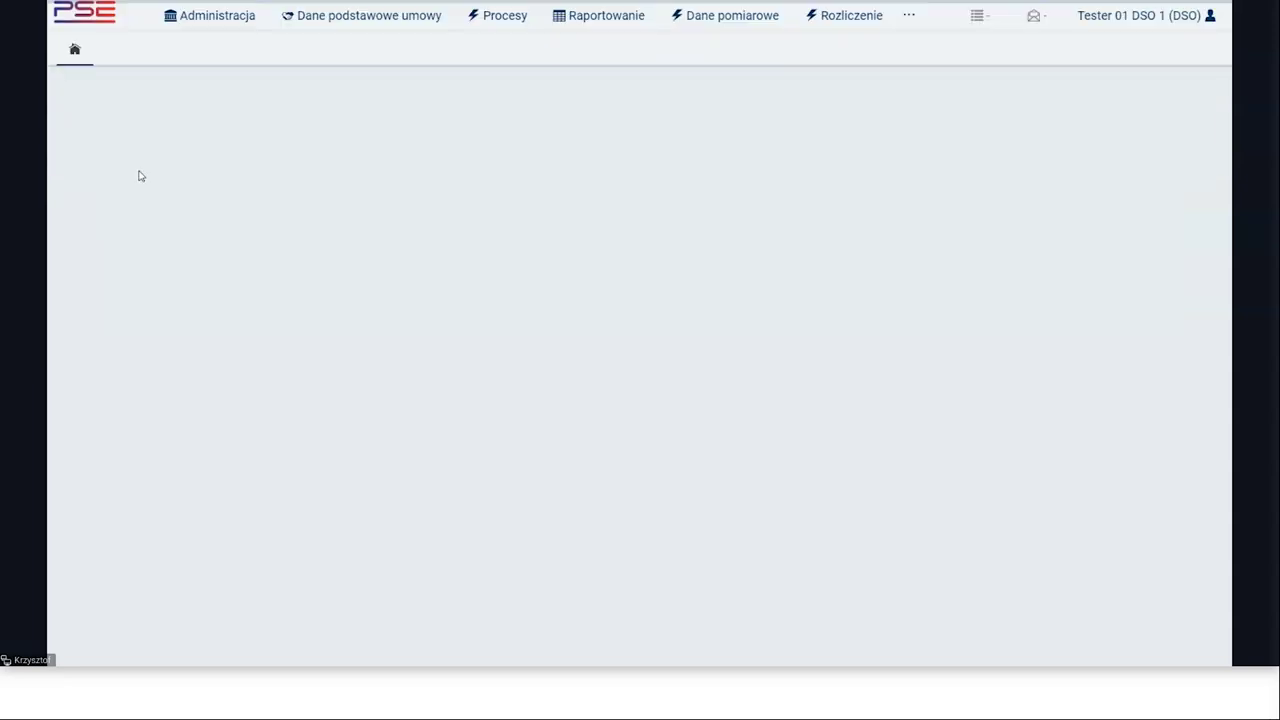
left_click(347, 20)
mouse_move(385, 50)
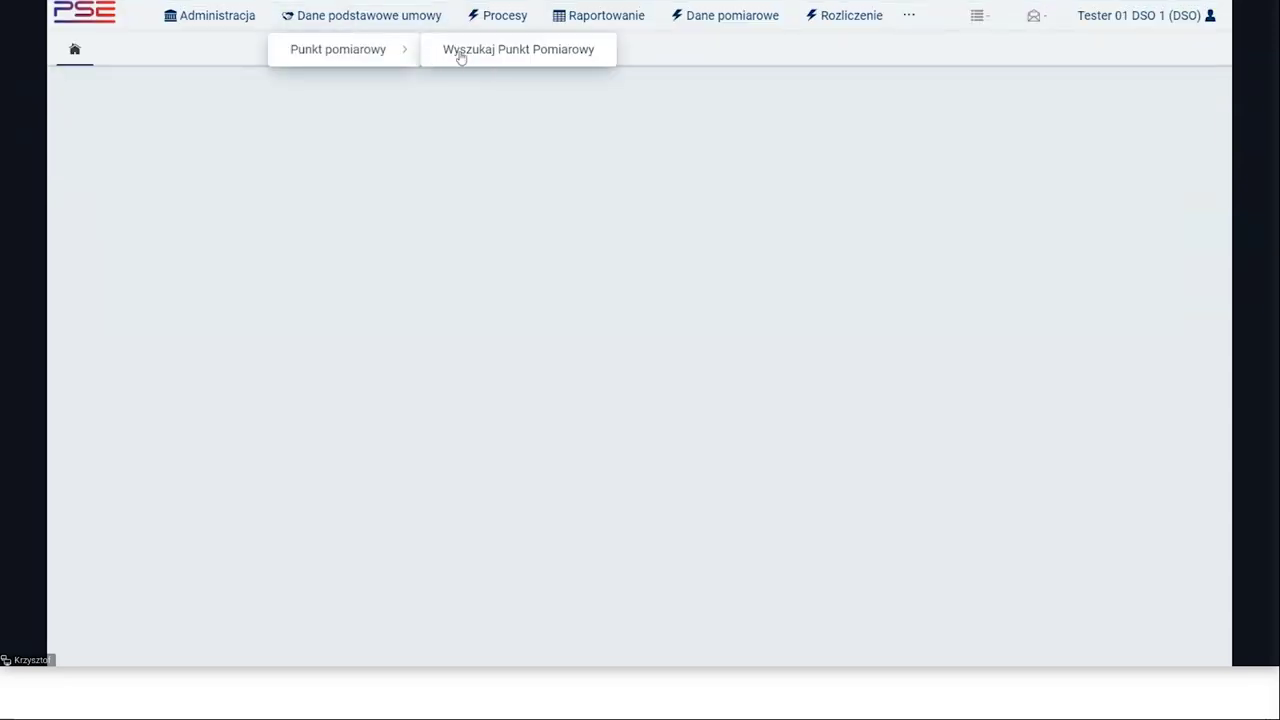
left_click(461, 55)
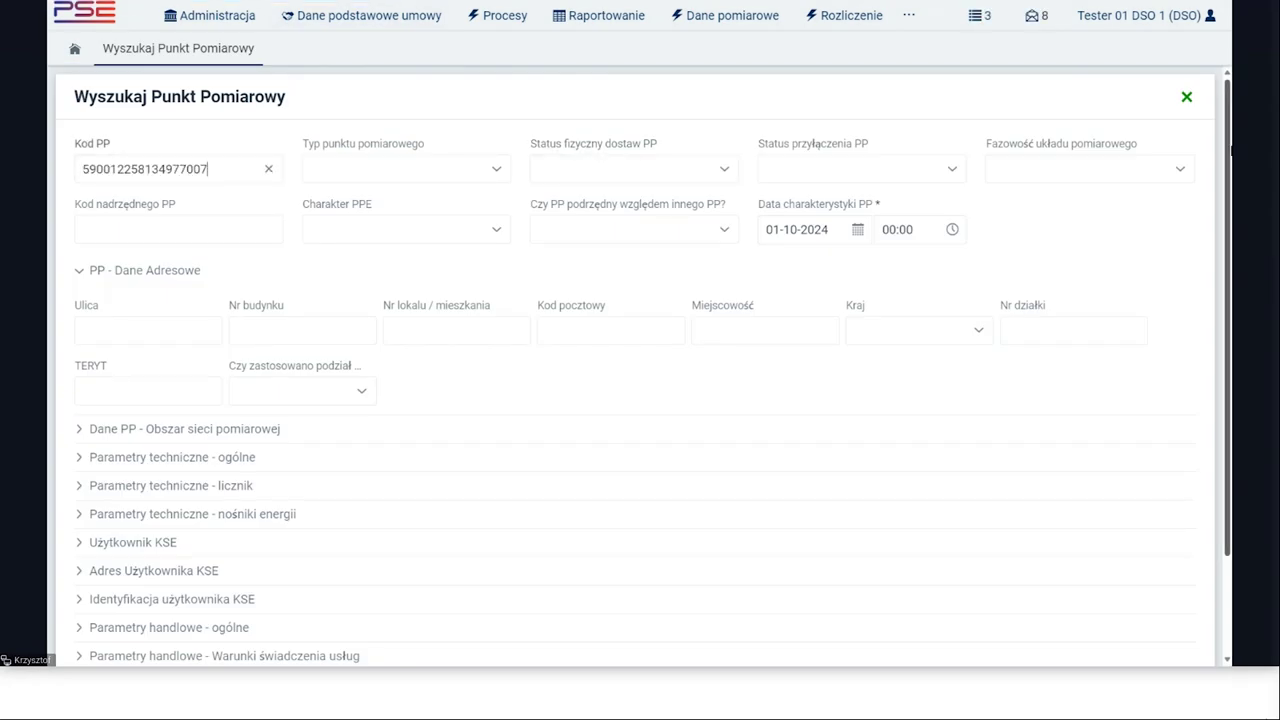
scroll(1232, 150, "down", 2)
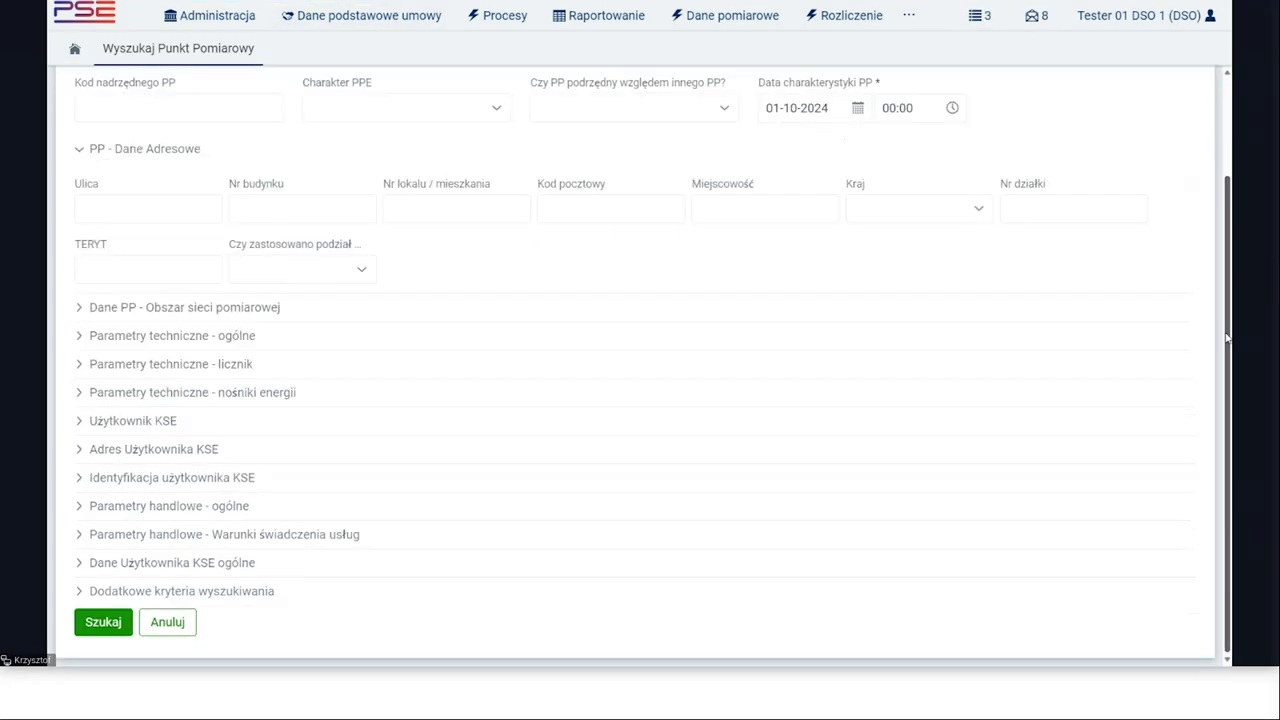
left_click(101, 621)
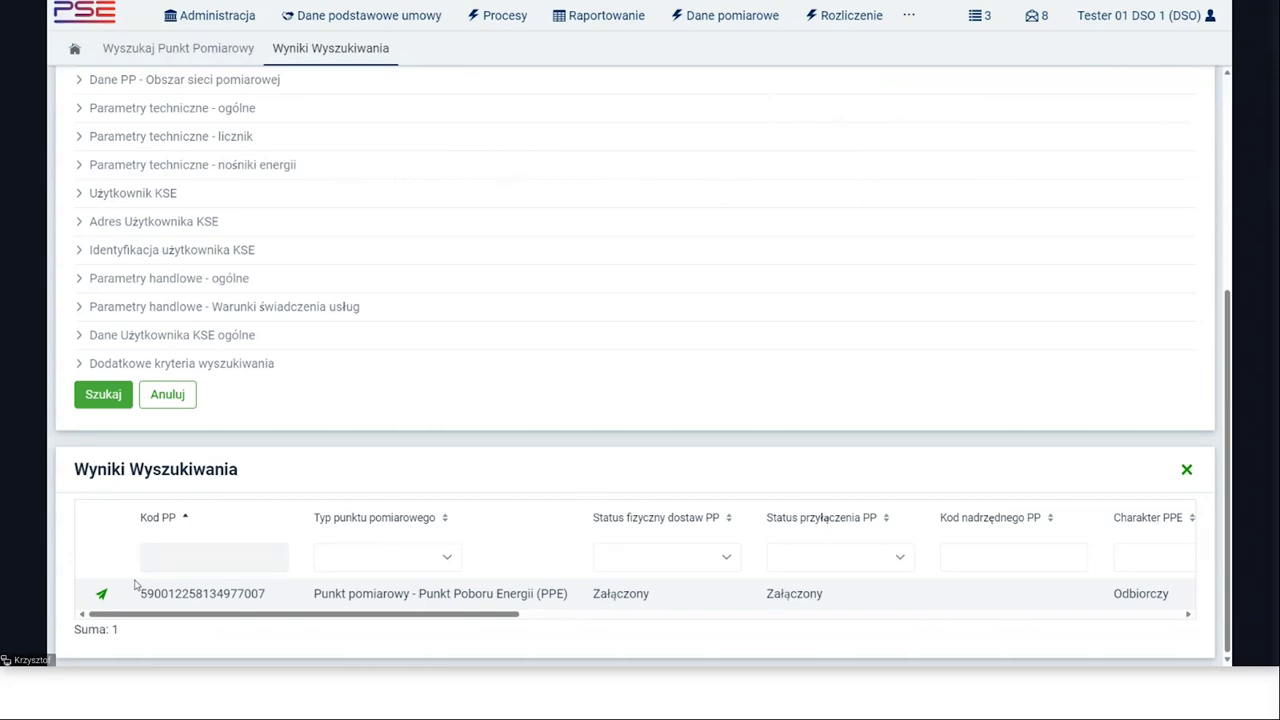
left_click(100, 596)
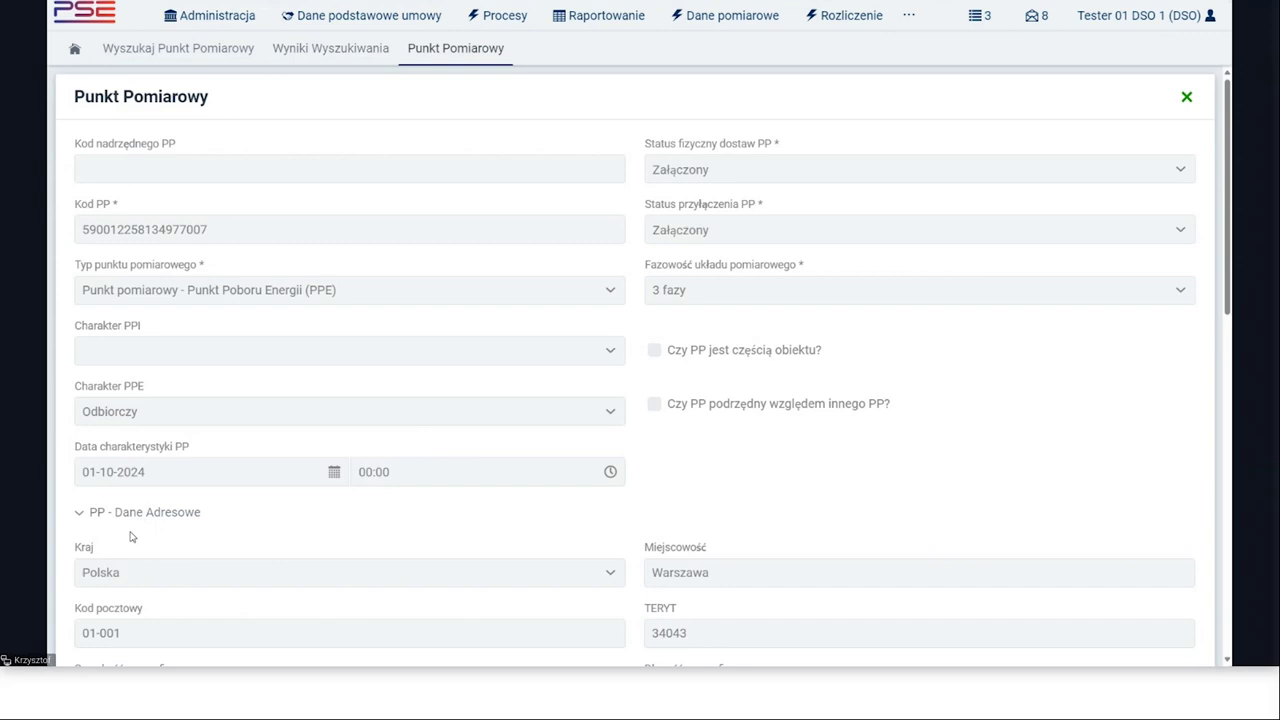
- Collapse the PP address data and review the Umowy (contracts) section
scroll(1031, 300, "down", 1)
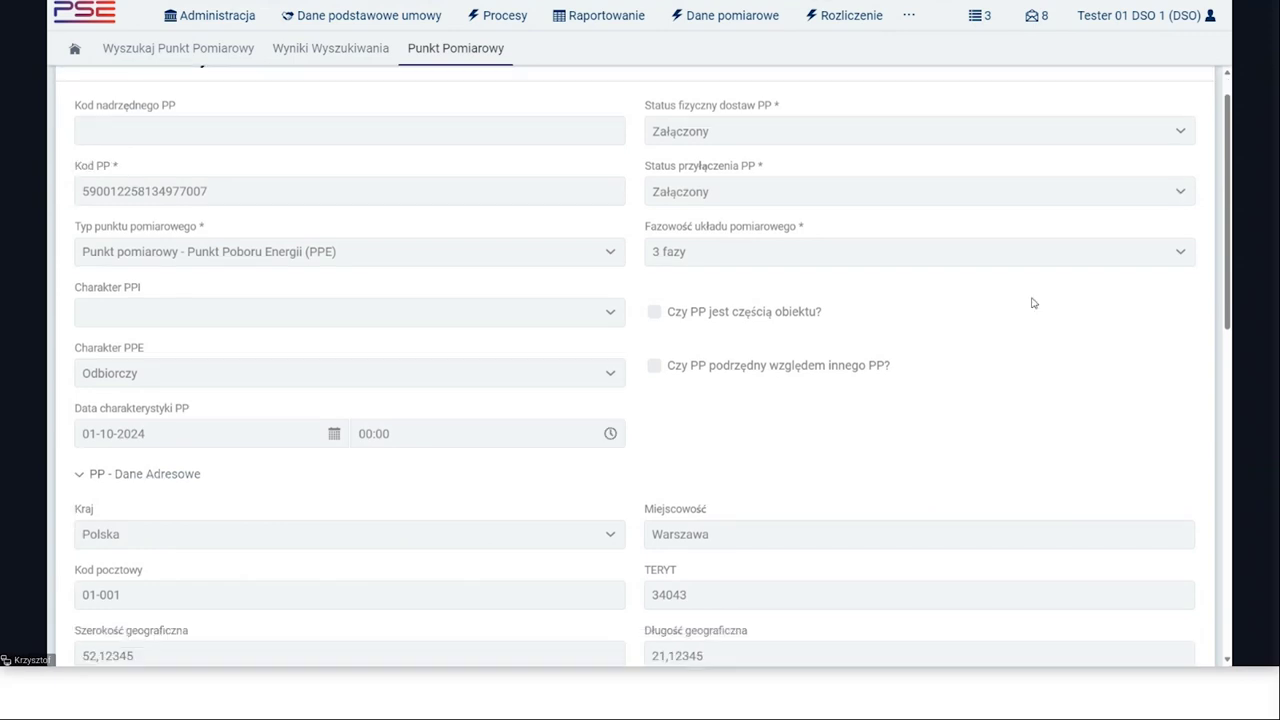
left_click(145, 473)
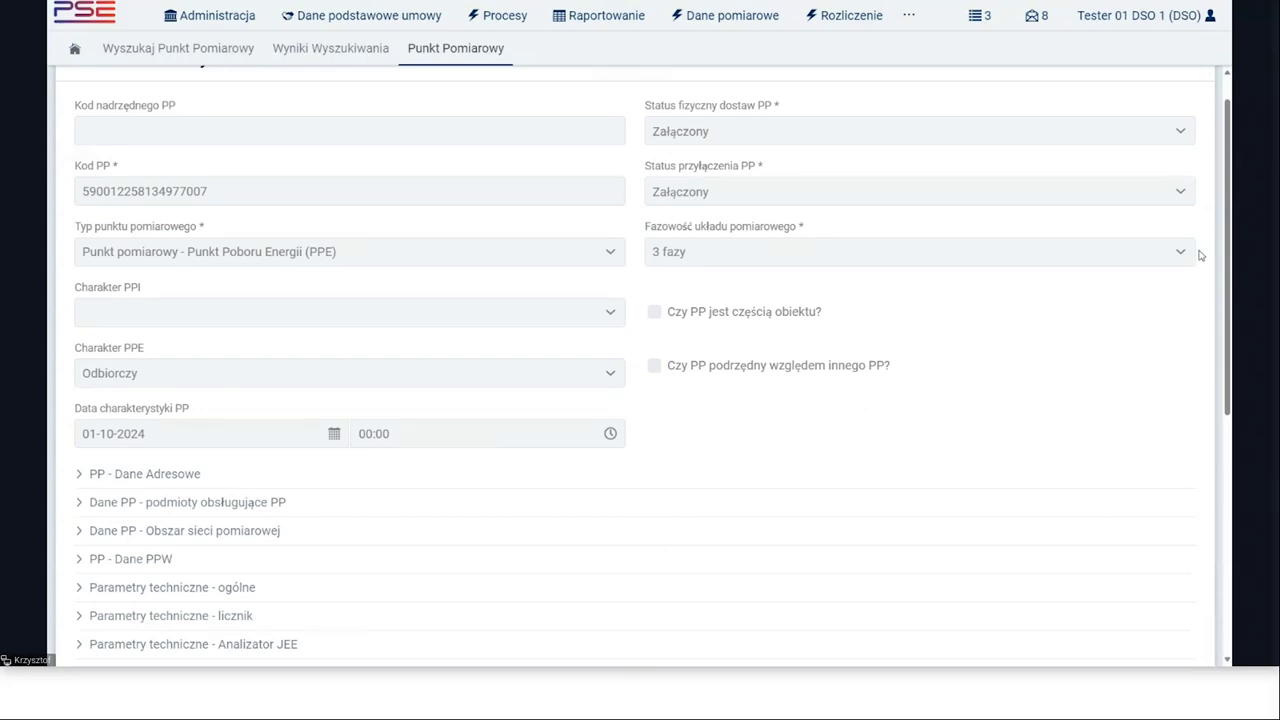
scroll(1219, 394, "down", 3)
scroll(1219, 394, "down", 1)
left_click(137, 526)
left_click_drag(1228, 268, 1211, 363)
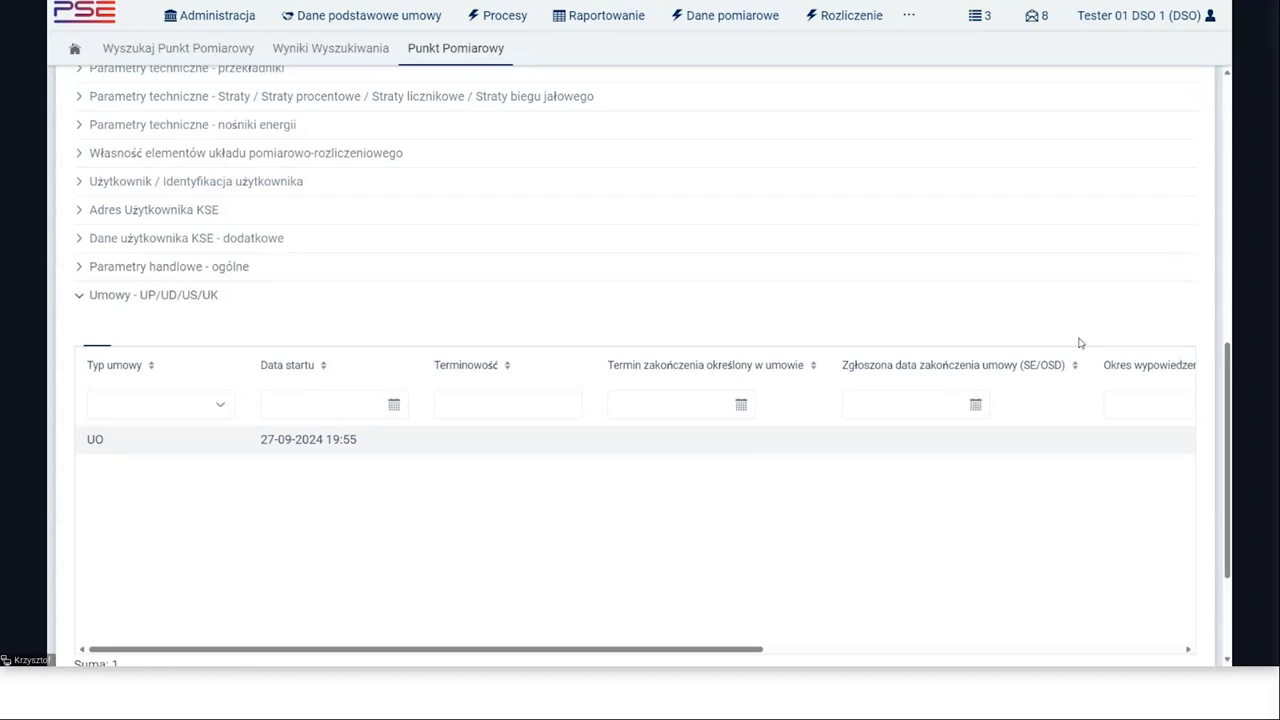
- Check the KSE user identification and user address sections, both showing Suma: 0
scroll(1218, 398, "up", 2)
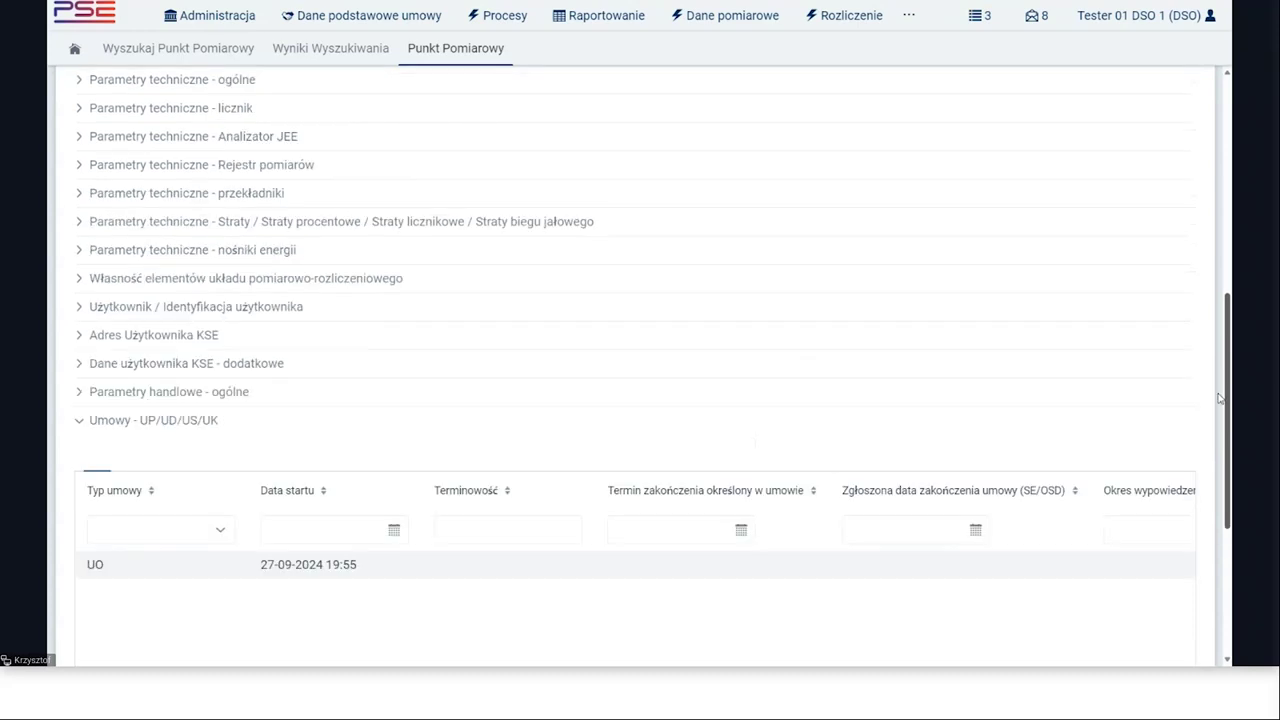
scroll(1218, 398, "up", 3)
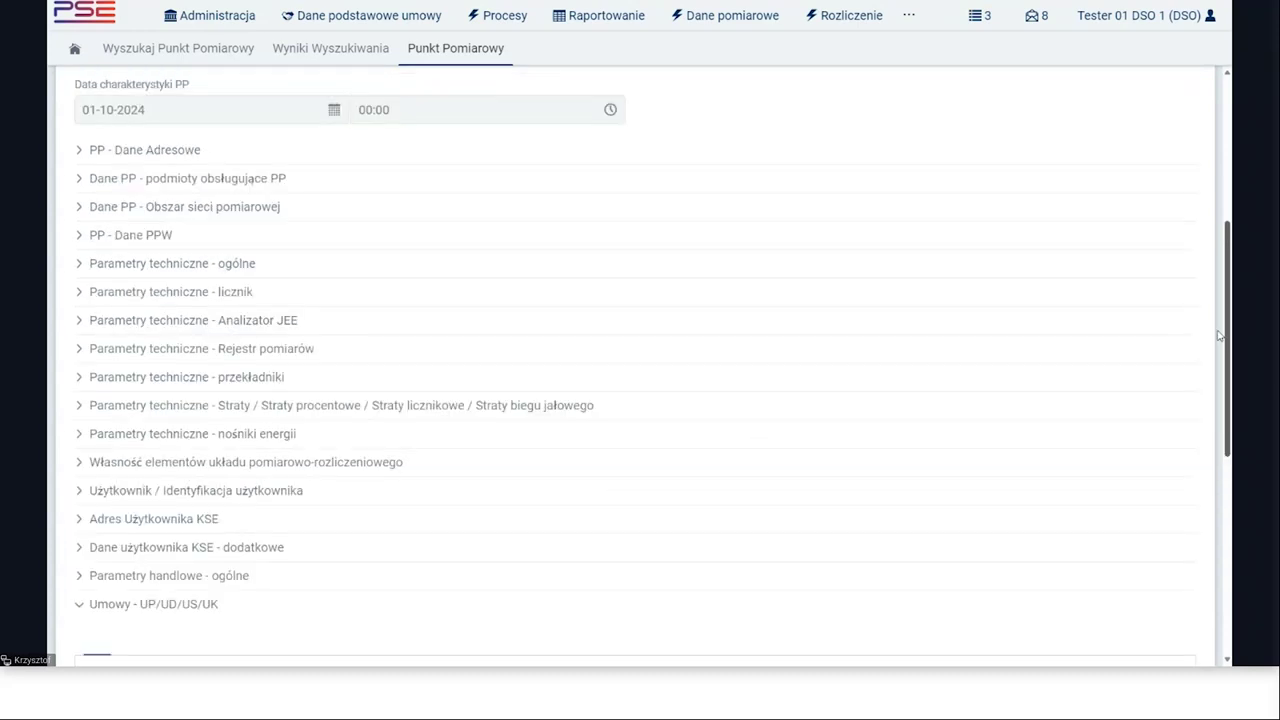
left_click(224, 492)
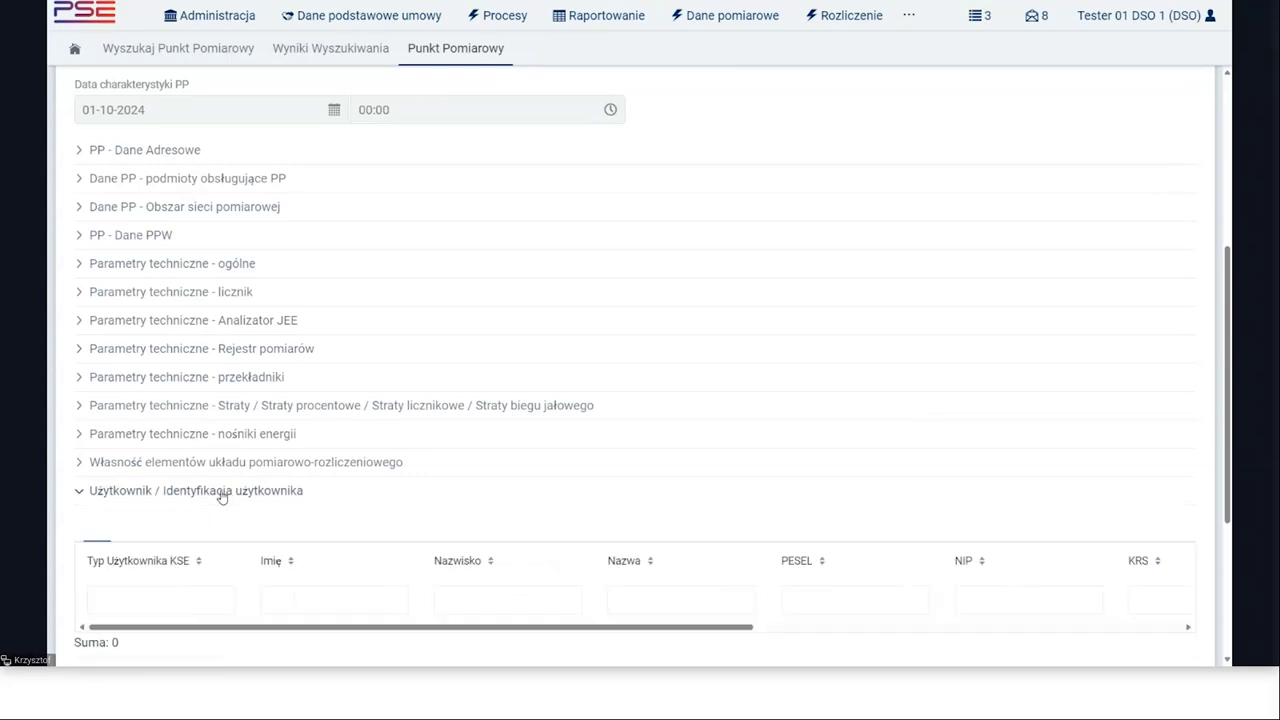
scroll(1224, 380, "down", 3)
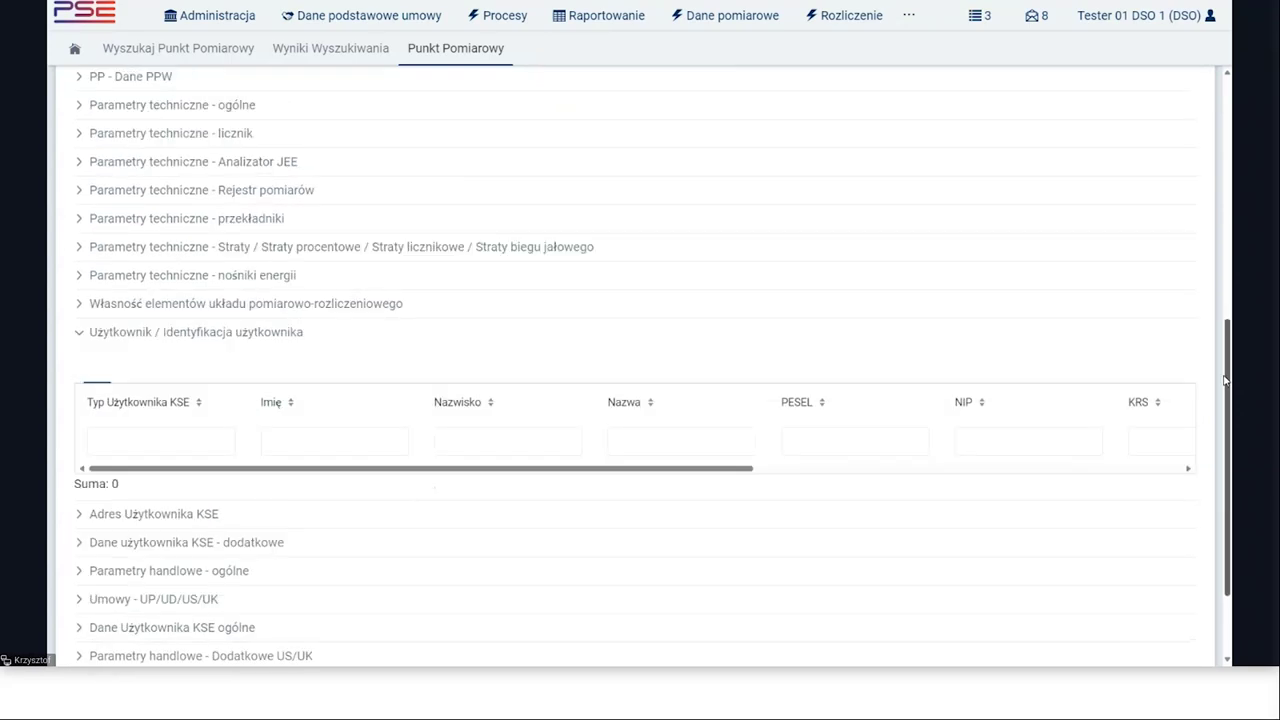
left_click(180, 514)
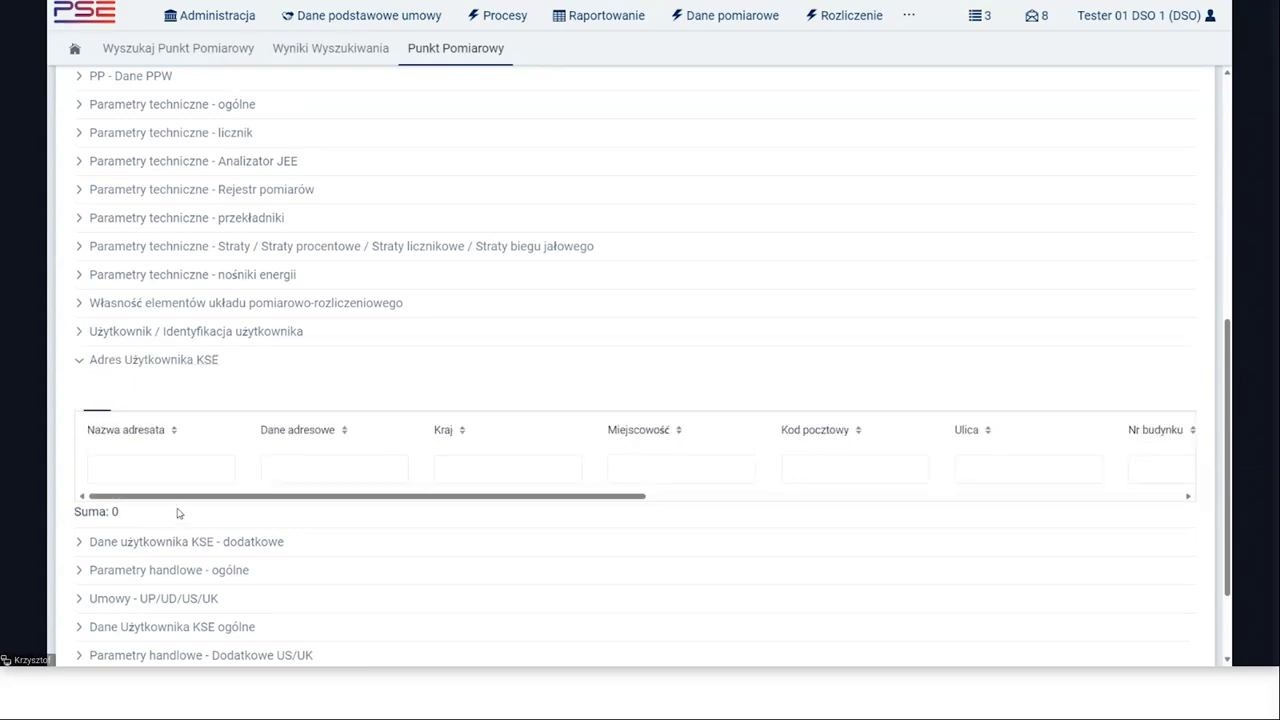
left_click(147, 362)
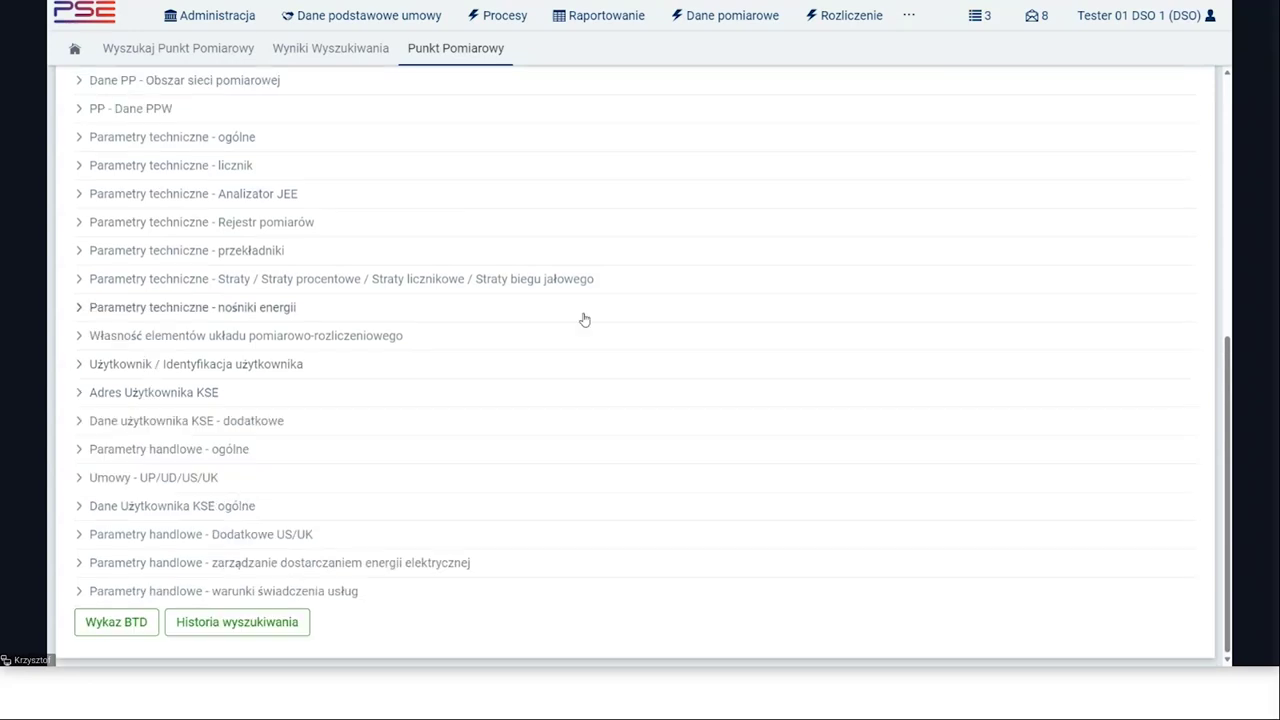
left_click_drag(1228, 359, 1228, 94)
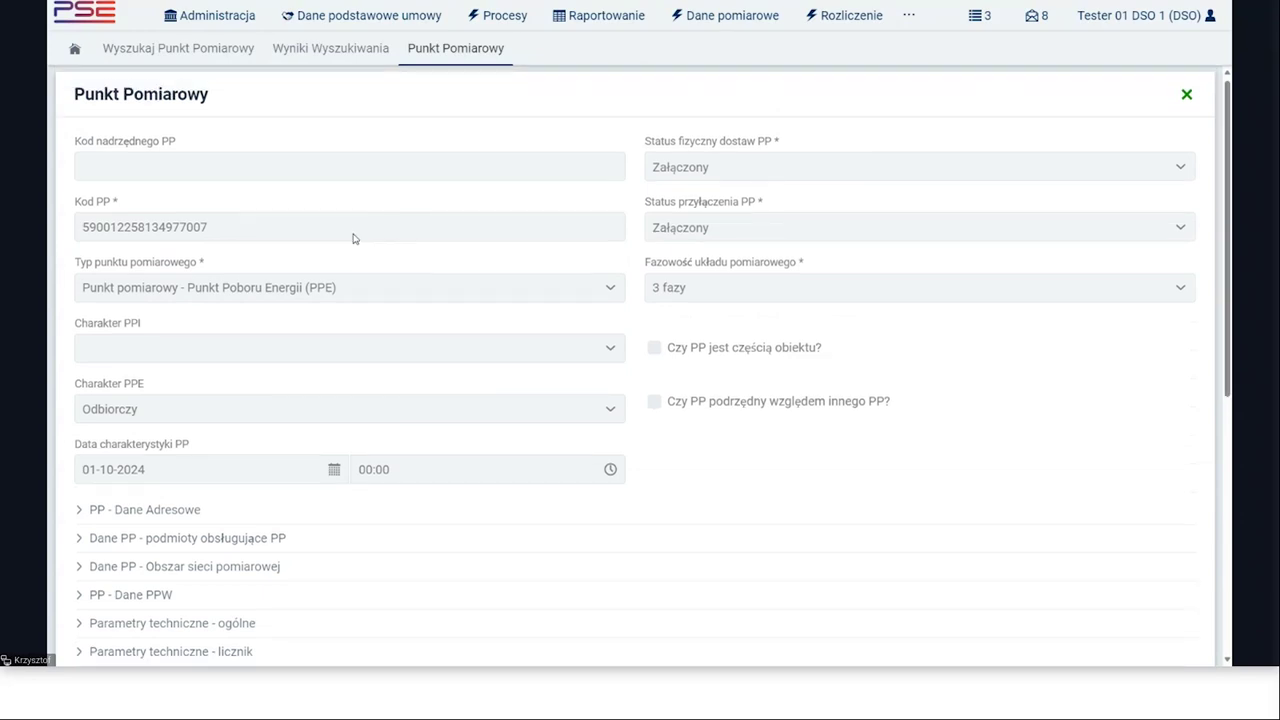
- Switch back to the Sprzedawca (DDQ 1) seller organisation user
left_click(1120, 20)
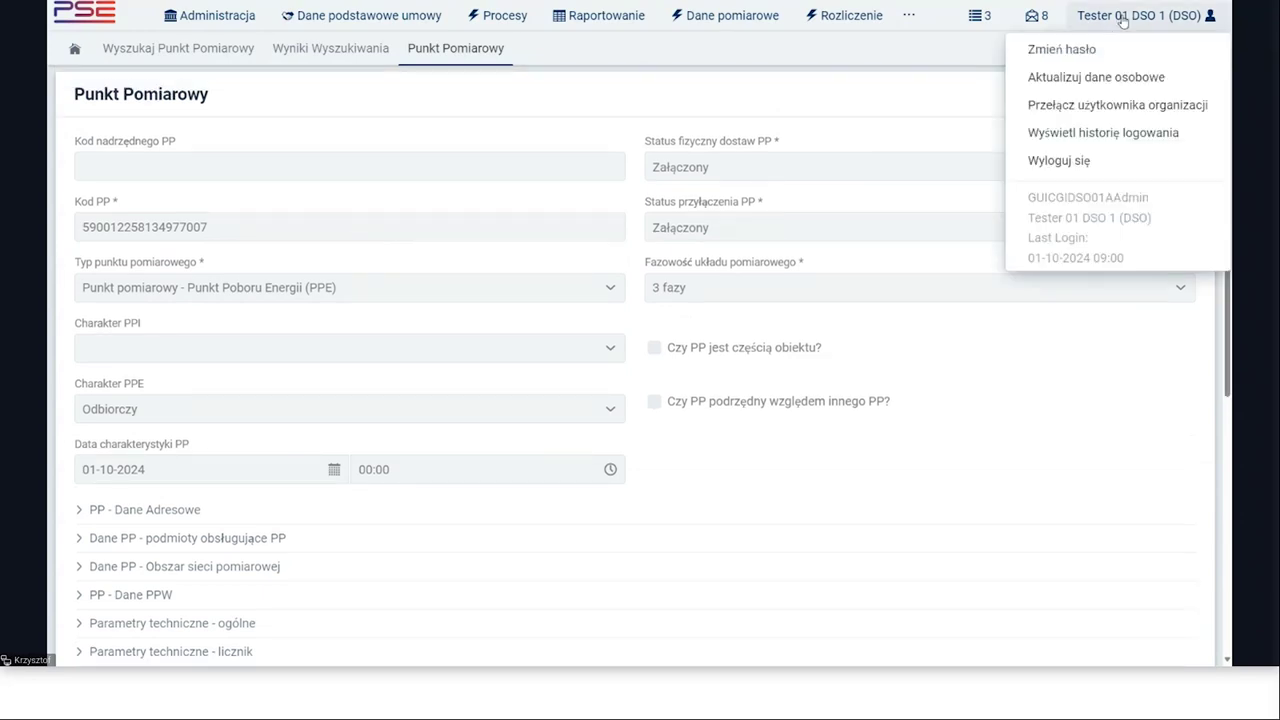
left_click(1093, 106)
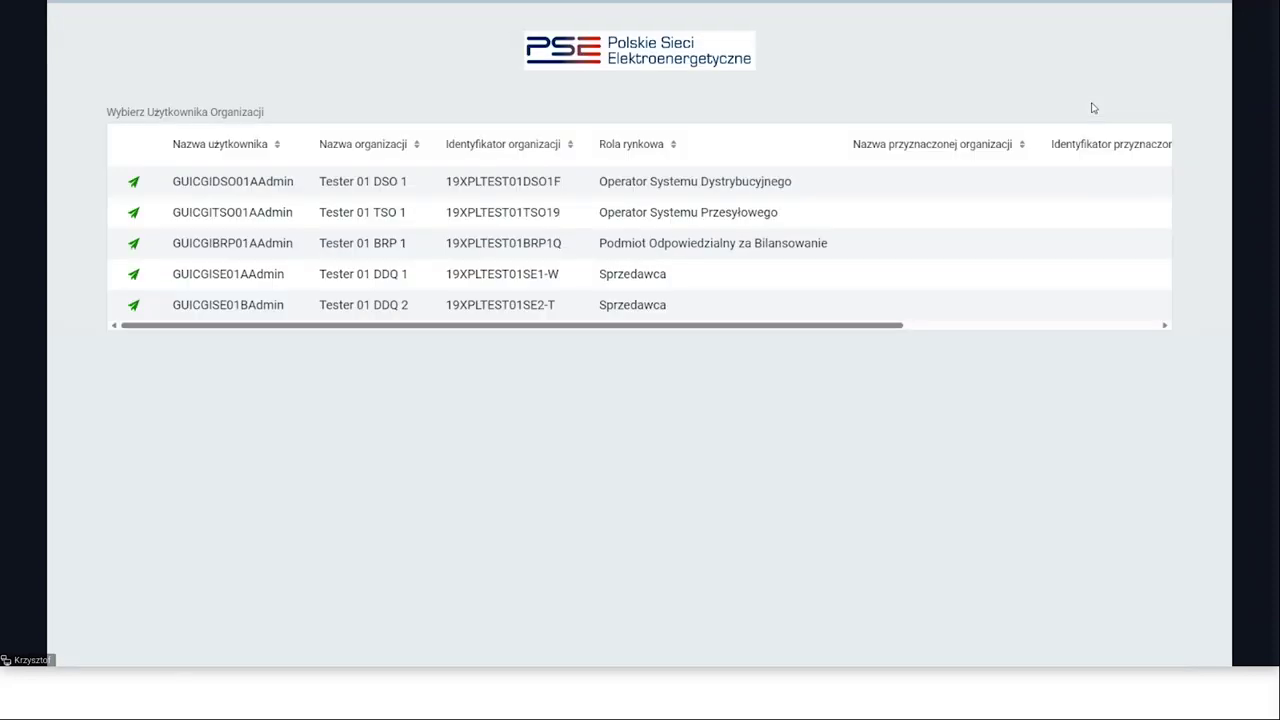
left_click(134, 276)
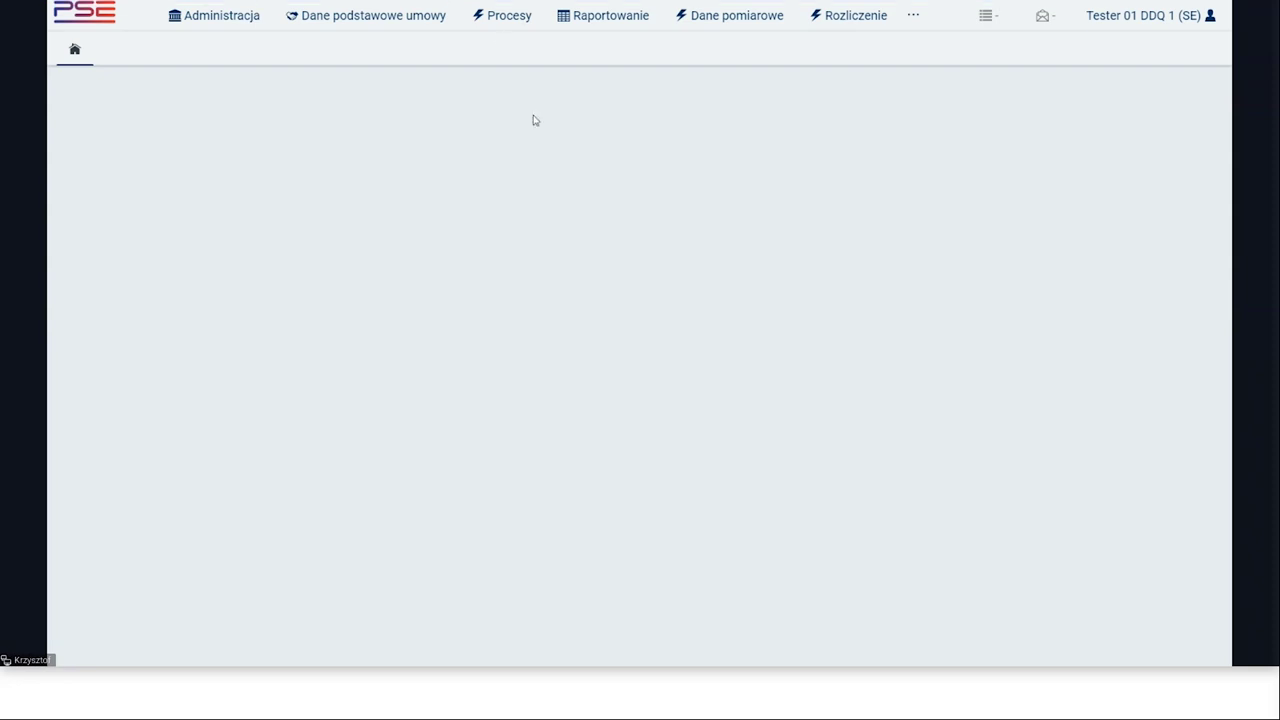
- Start process 2.7 Wprowadzenie Użytkownika KSE do PP - USC from Procesy
left_click(498, 18)
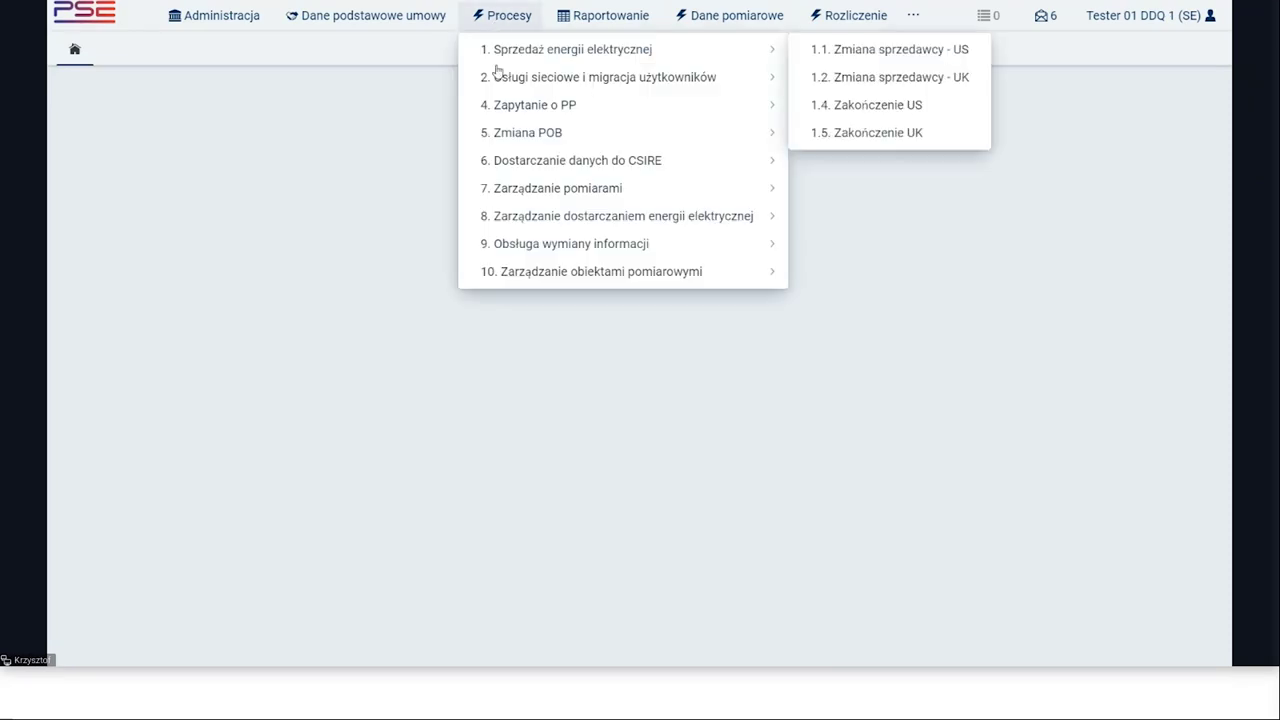
mouse_move(497, 87)
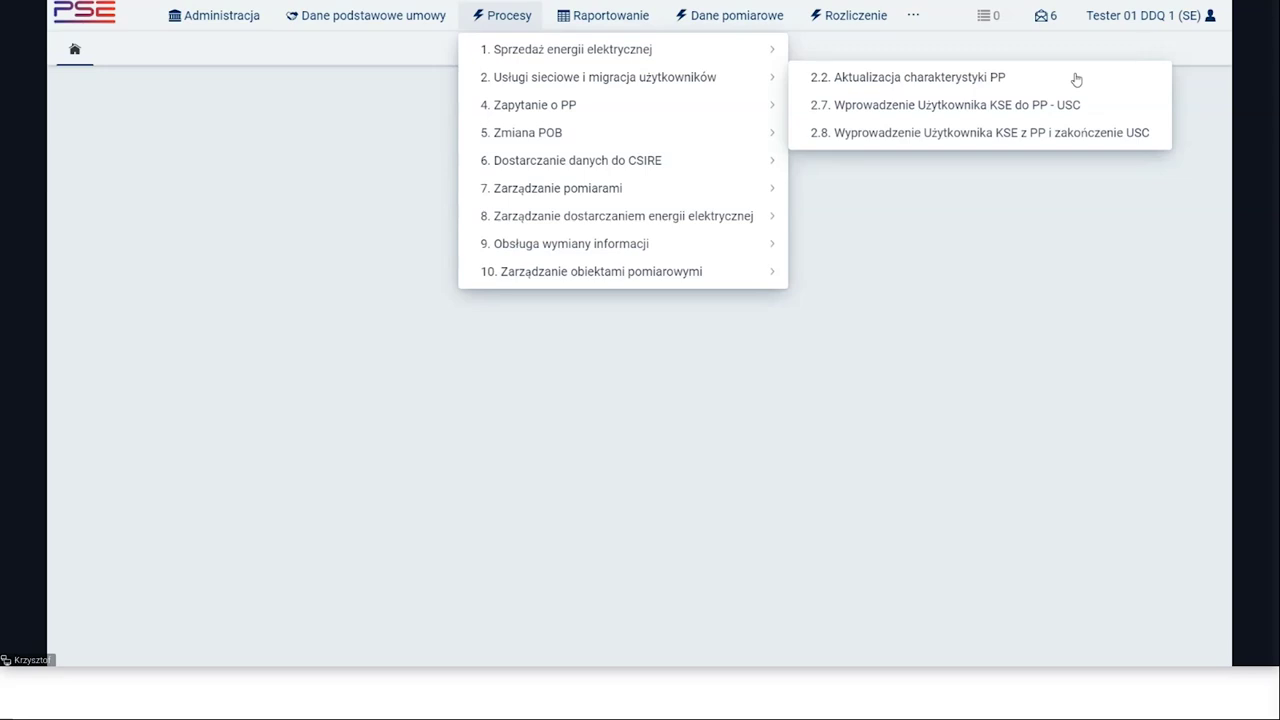
left_click(986, 106)
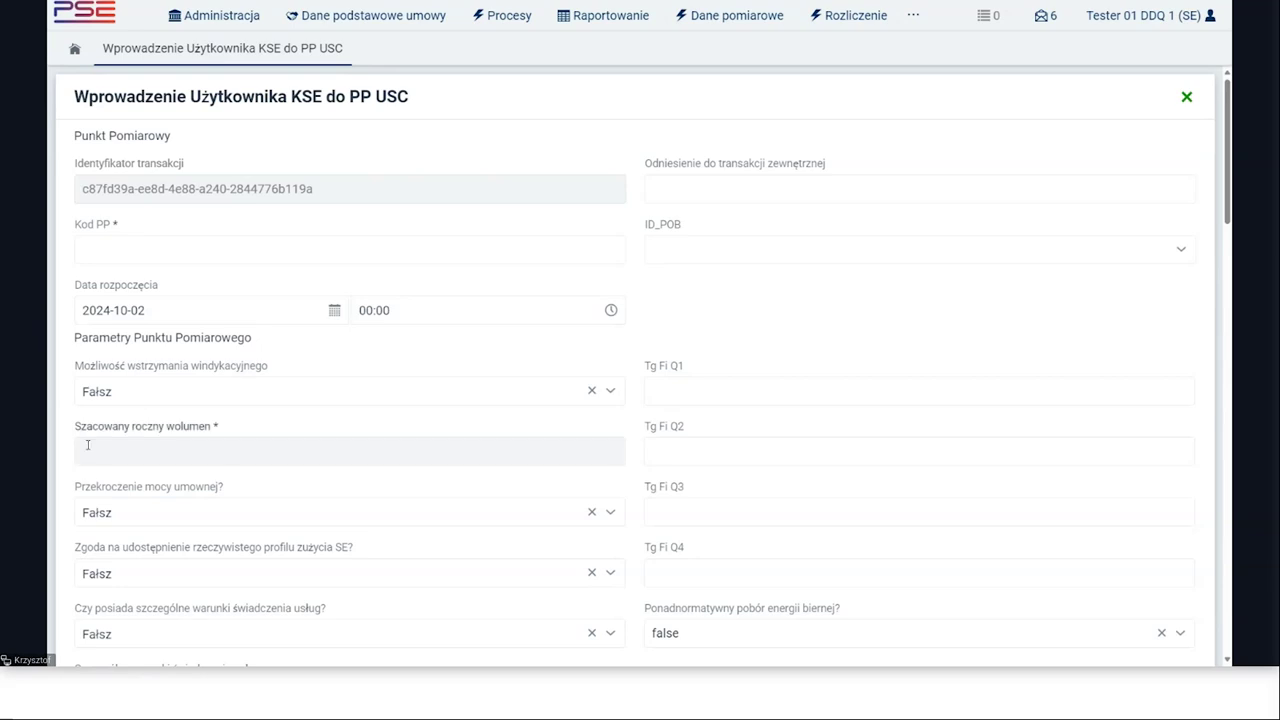
left_click(300, 242)
key("ctrl+v")
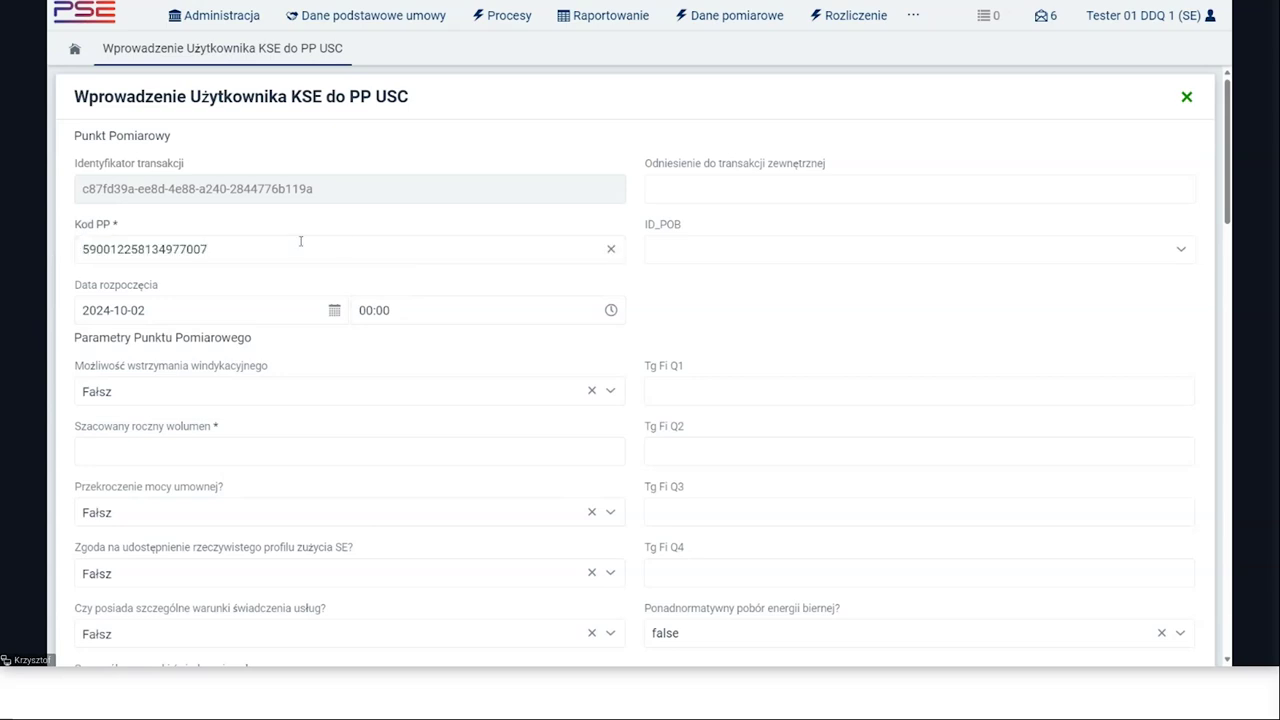
left_click(728, 244)
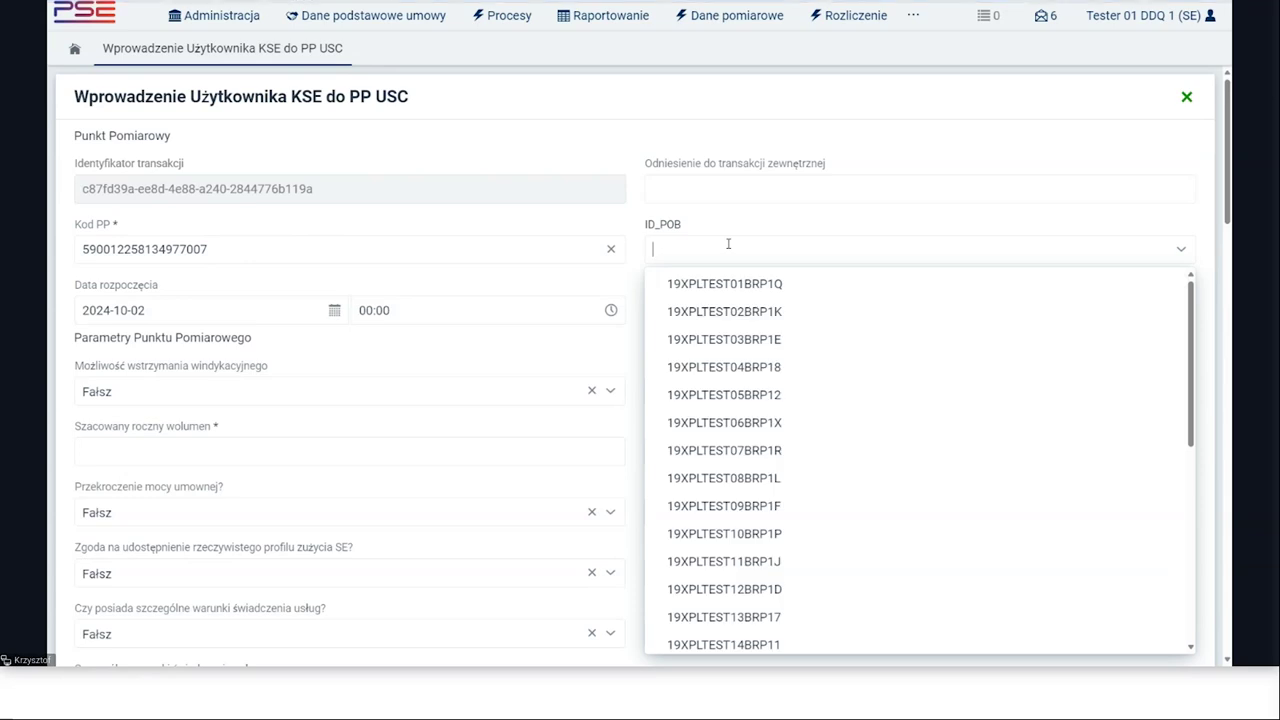
left_click(722, 285)
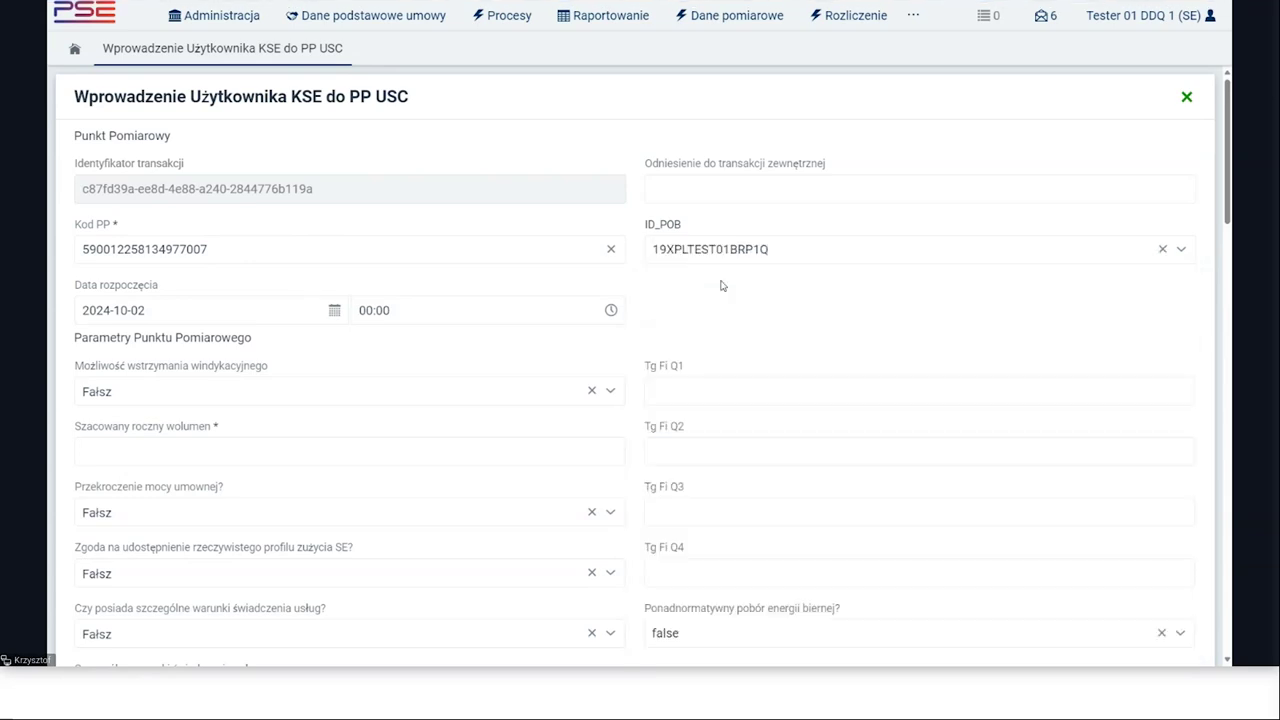
left_click(333, 312)
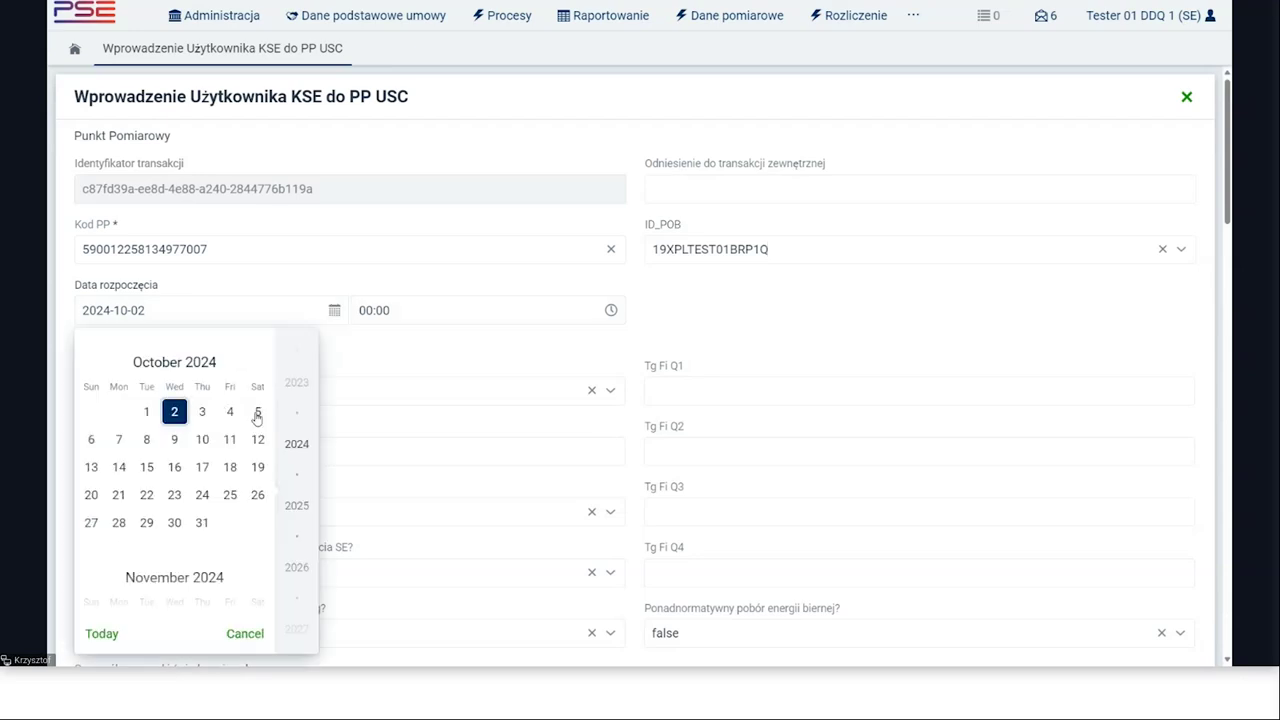
left_click(257, 414)
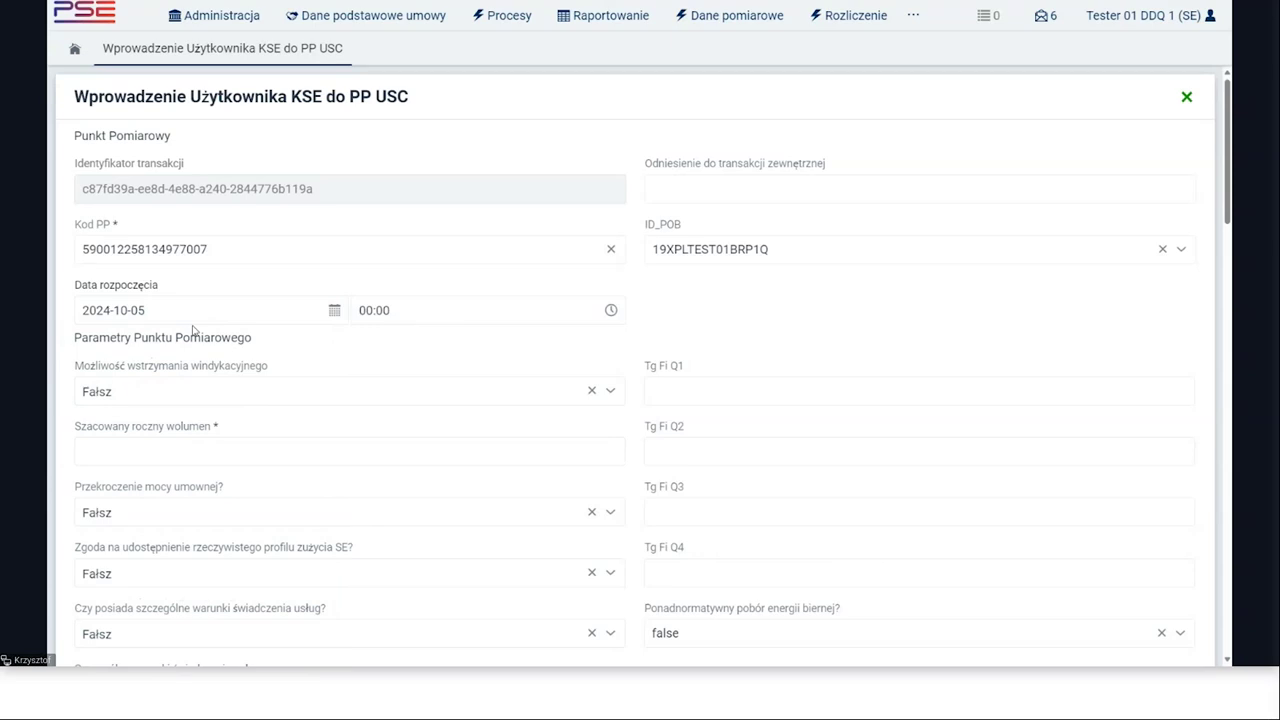
left_click(105, 448)
type("2")
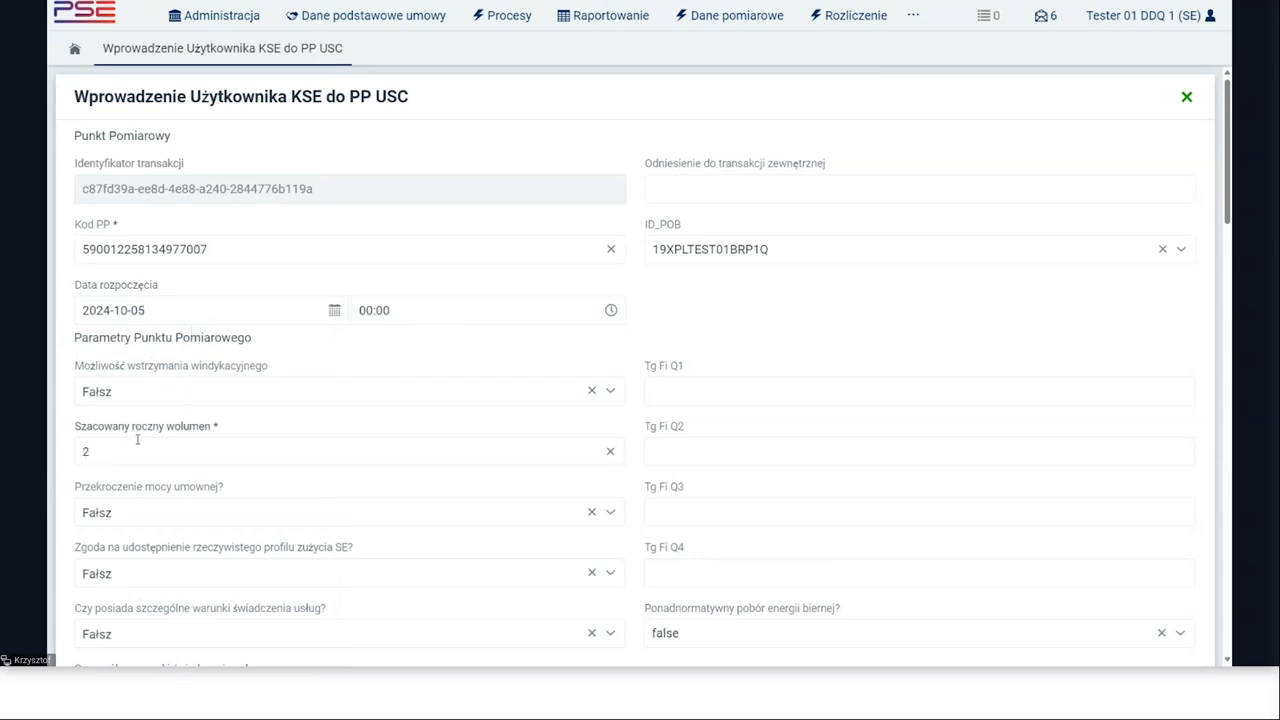
type("000")
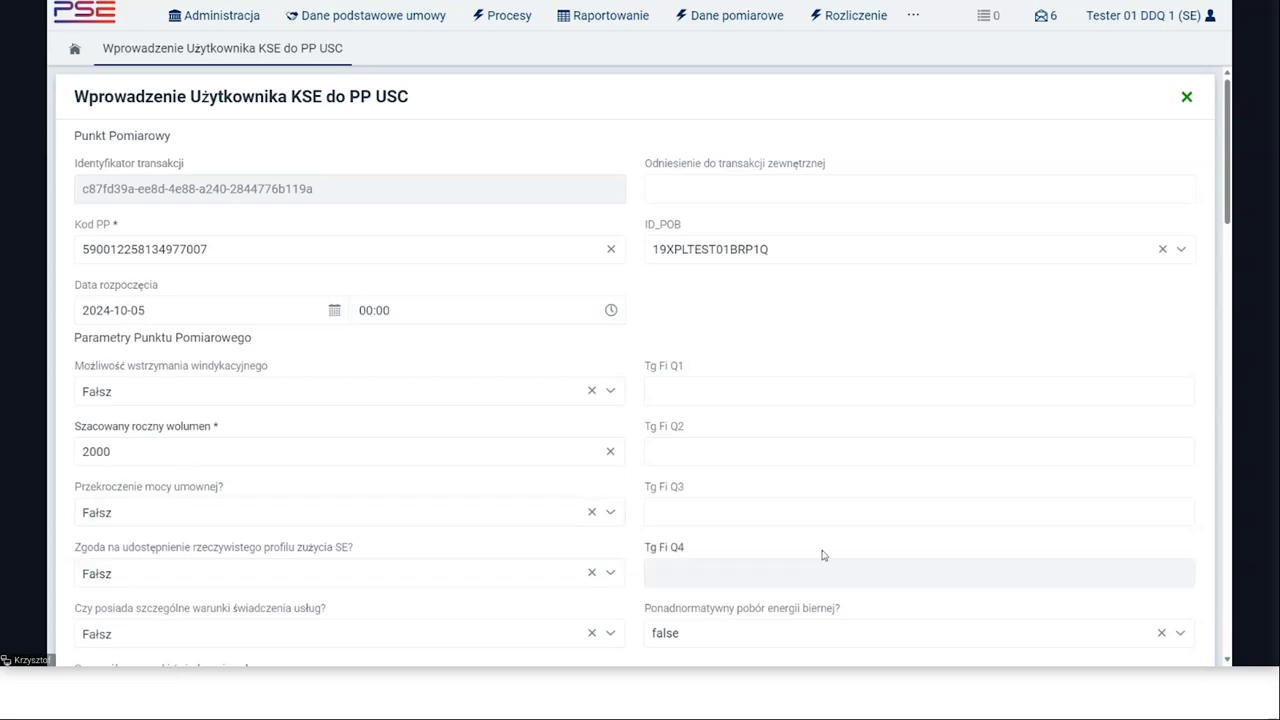
left_click(1161, 636)
left_click_drag(1228, 177, 1228, 194)
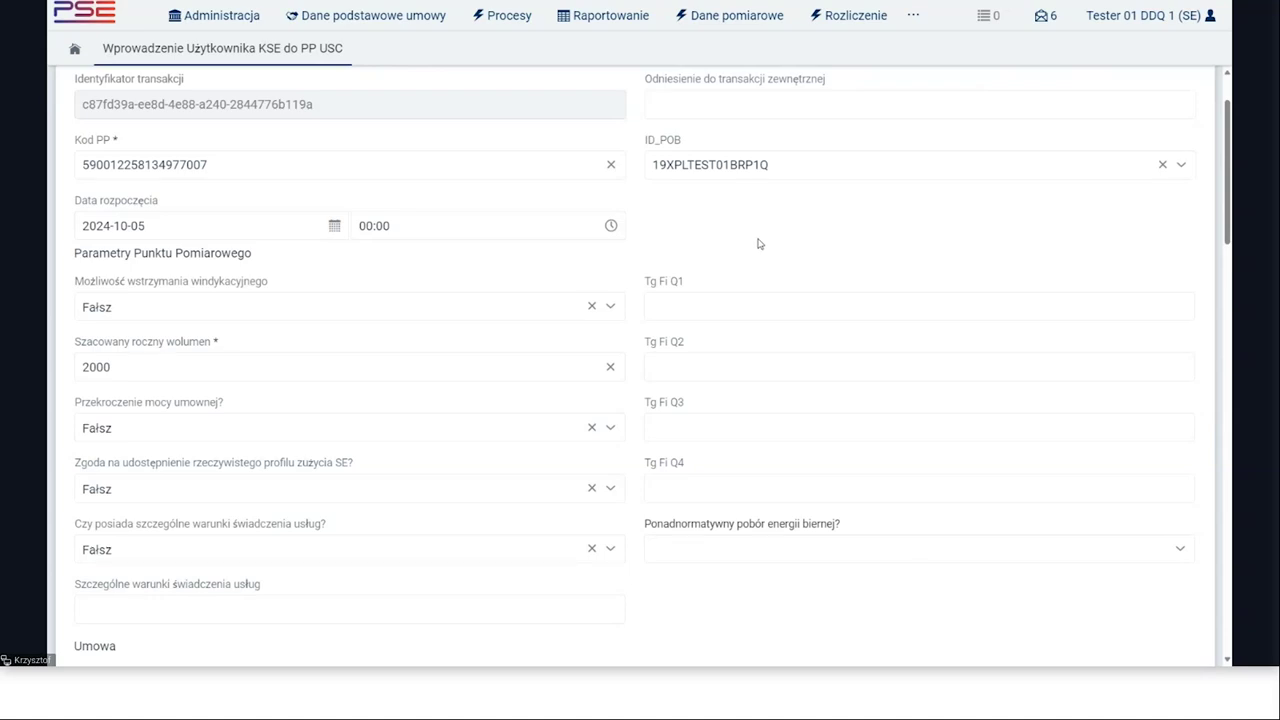
left_click_drag(1228, 145, 1222, 240)
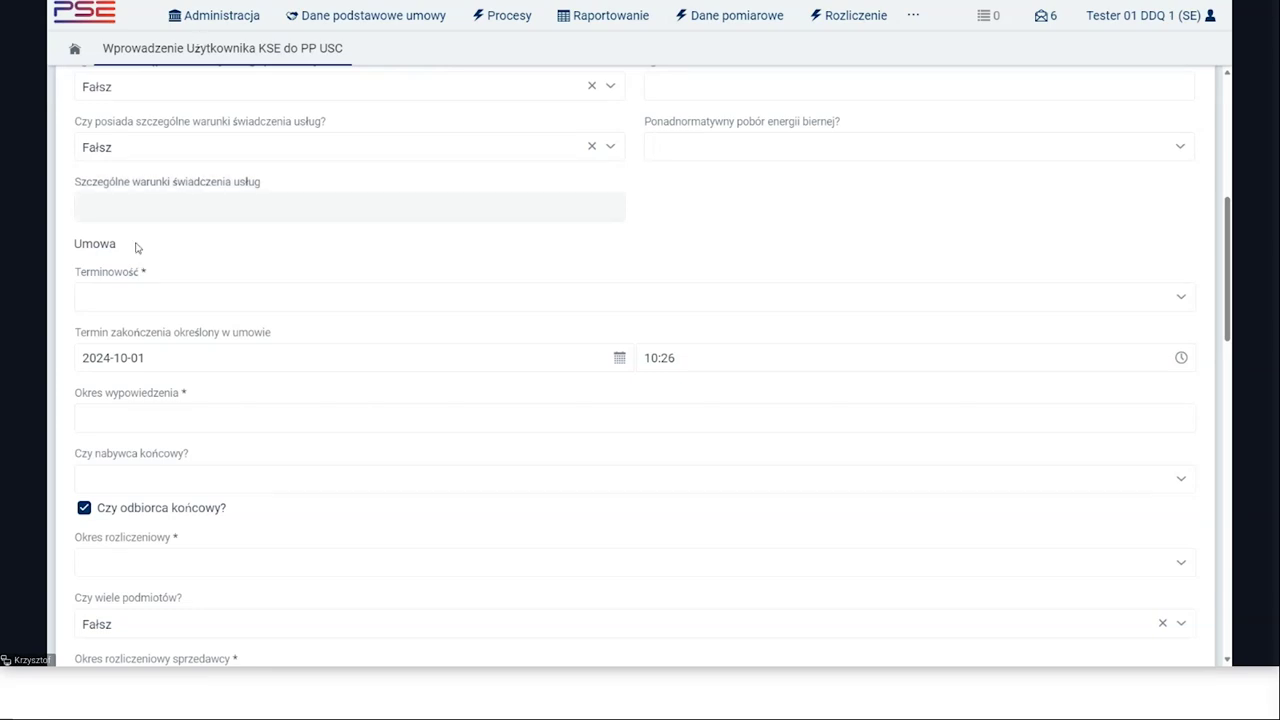
- Make the contract Bezterminowa with empty end date and time, and a 3 miesięczny notice period
left_click(90, 296)
left_click(123, 337)
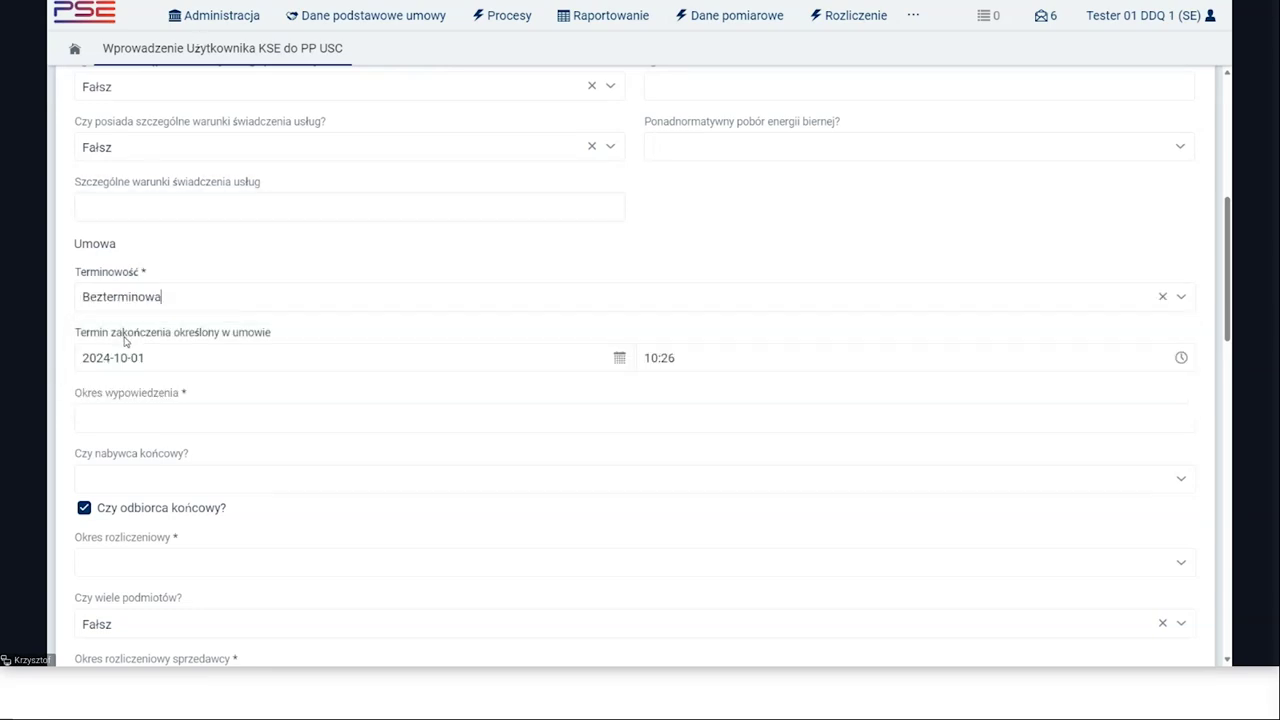
left_click(173, 361)
key("ctrl+a")
key("BackSpace")
left_click(711, 351)
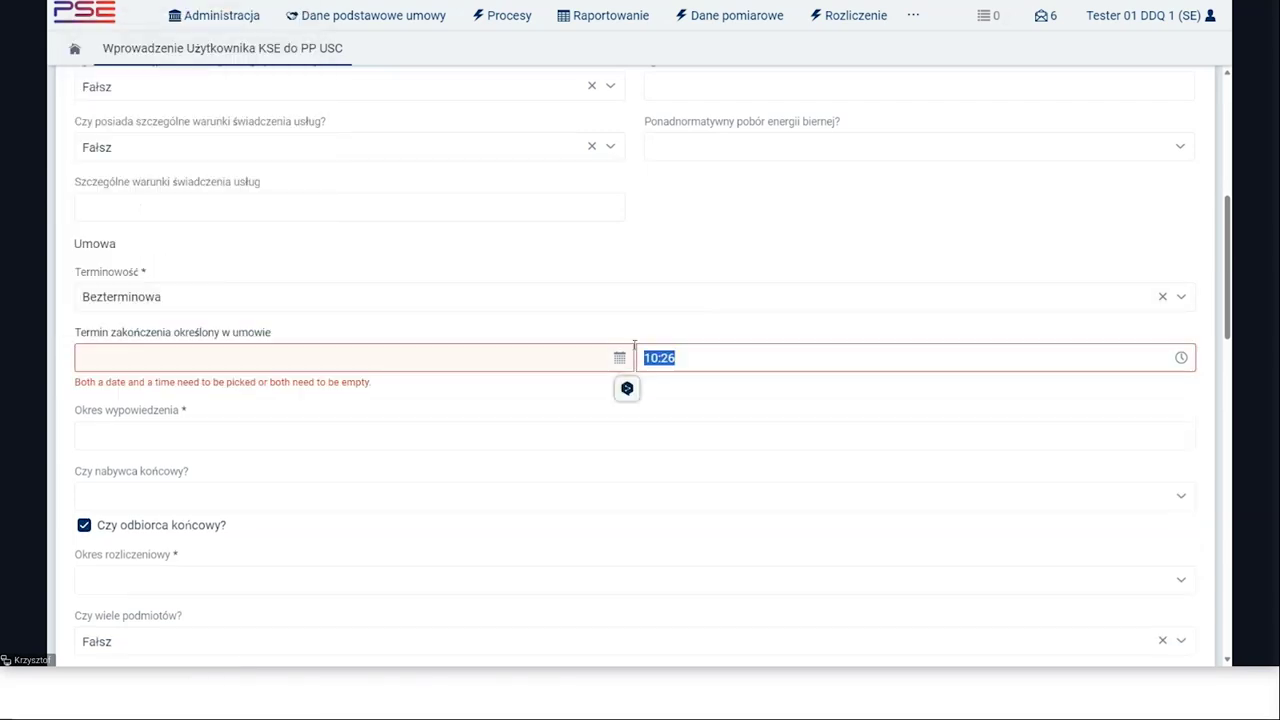
key("BackSpace")
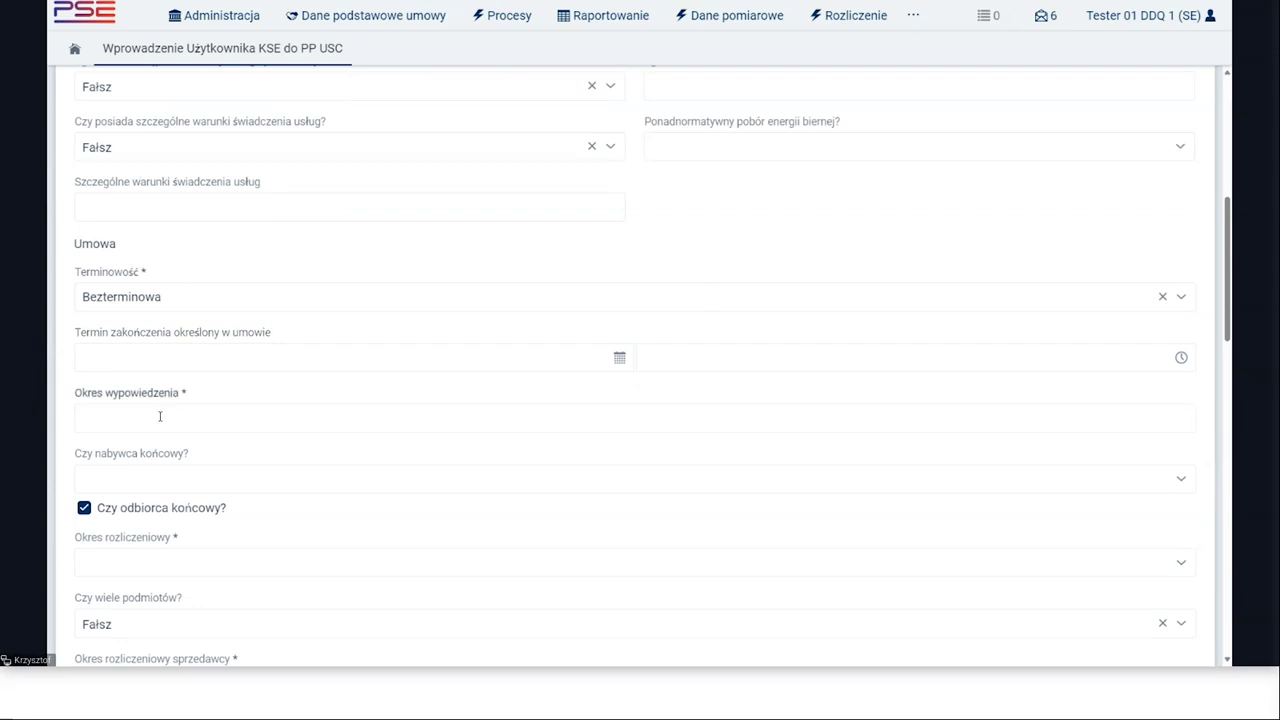
type("3 miesięczny")
- Set final buyer to Fałsz, settlement Dwa razy w roku, seller settlement period Tygodniowy
left_click(89, 478)
left_click(108, 511)
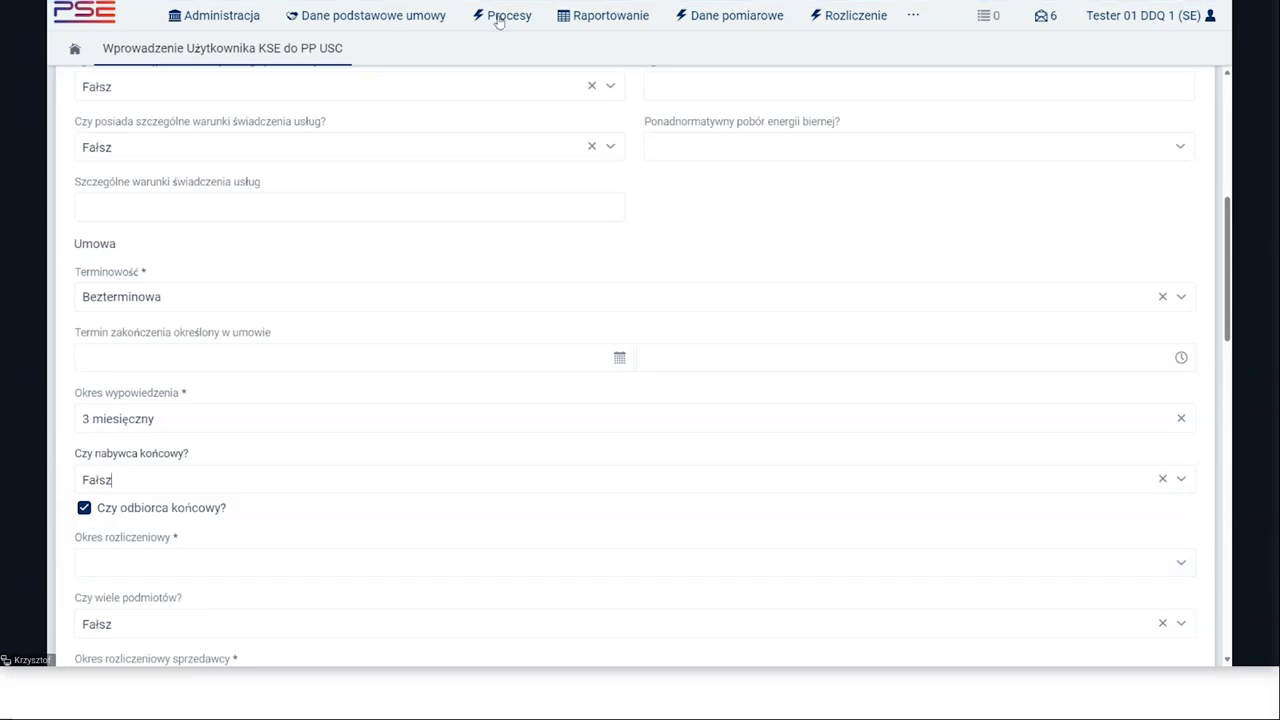
left_click(101, 578)
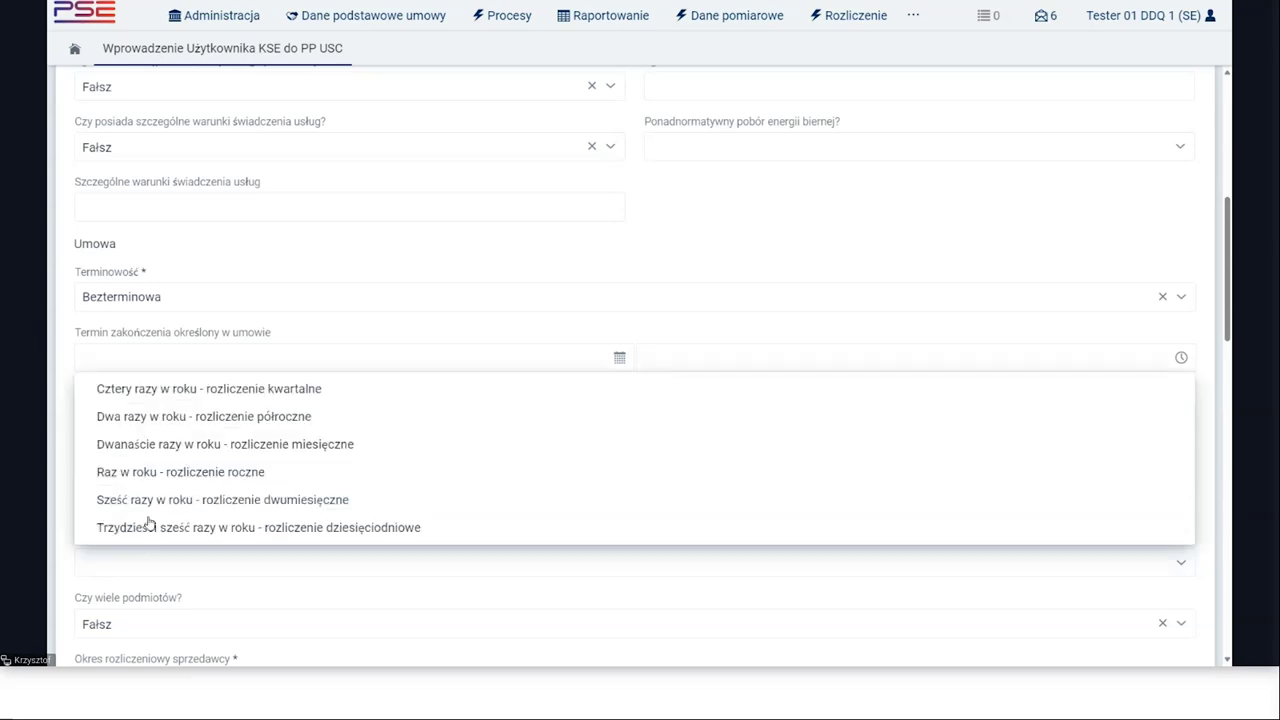
left_click(166, 416)
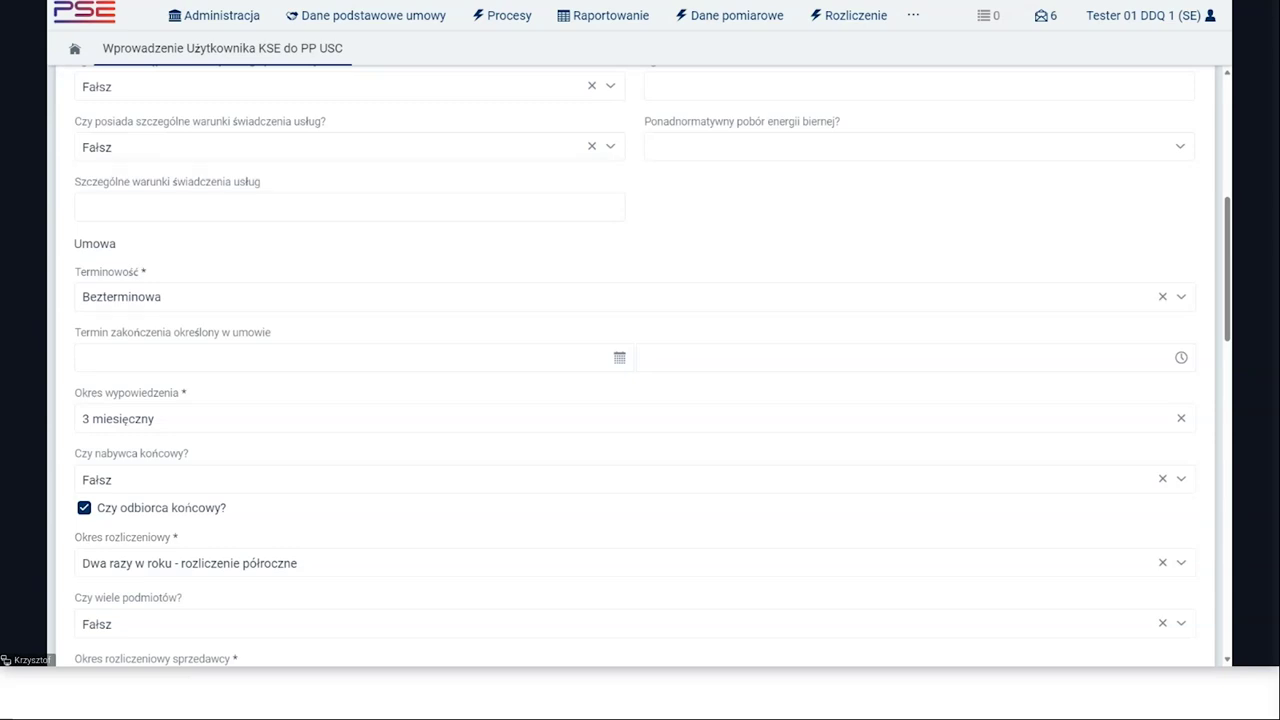
scroll(313, 342, "down", 3)
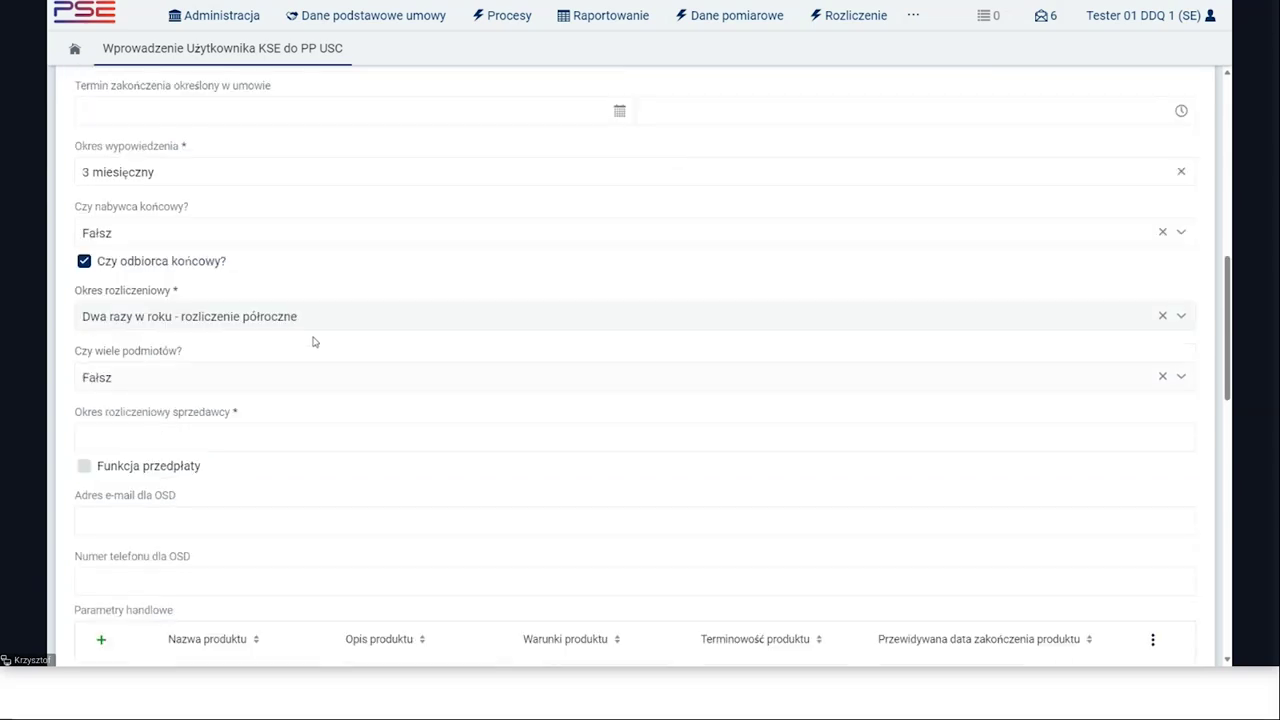
left_click(184, 437)
type("Tyg")
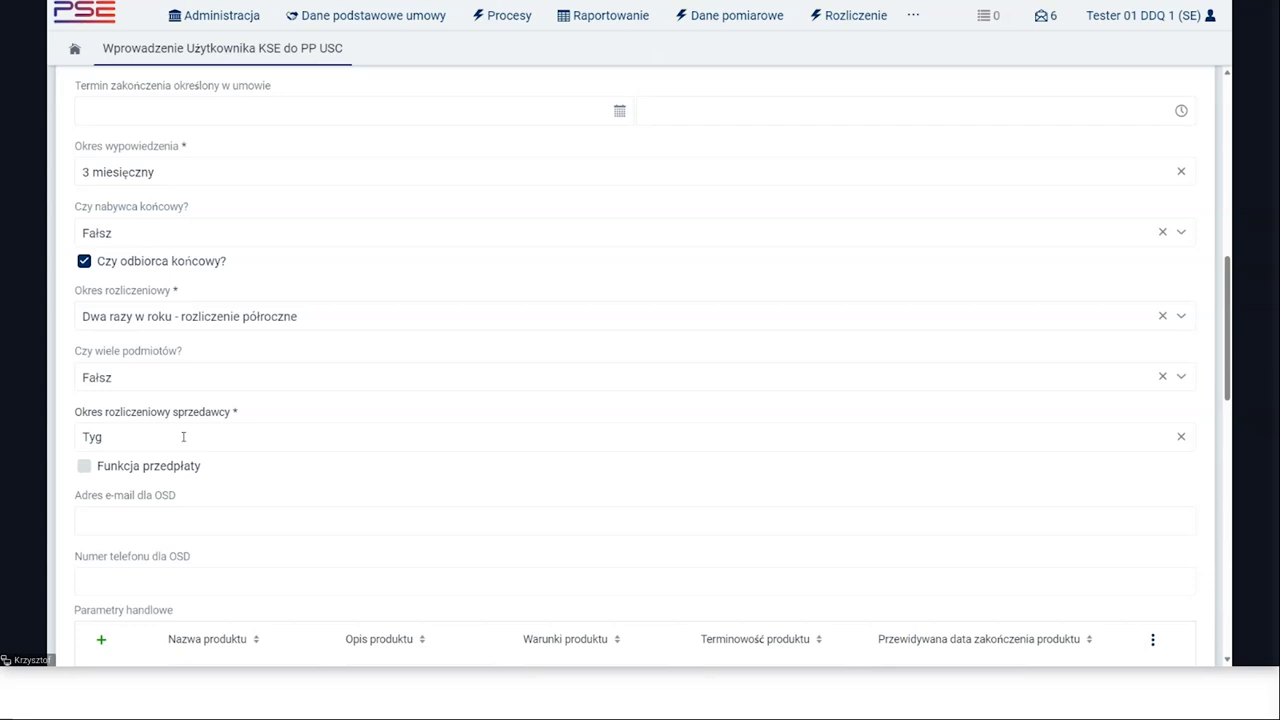
type("odniowy")
left_click_drag(1228, 356, 1228, 447)
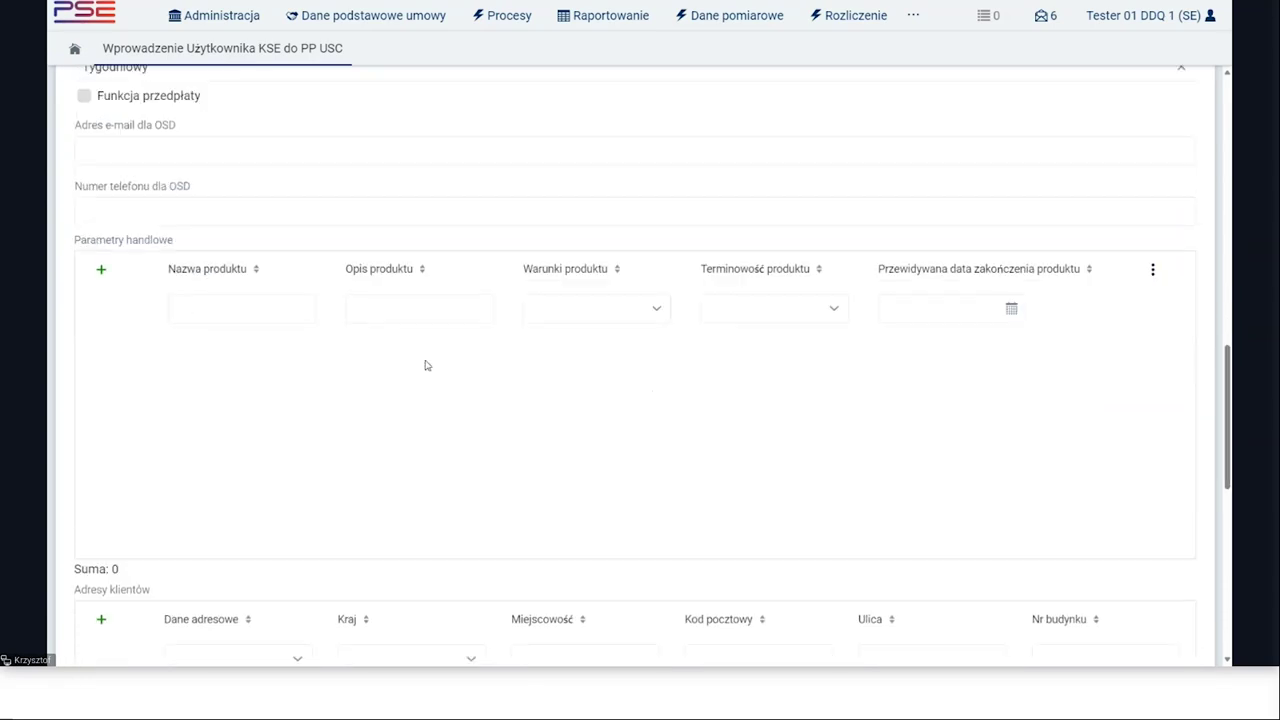
- Save product Zielona energia, described 'Gwarancja pochodzenia', with Cena mieszana terms and Bezterminowa duration
left_click(101, 271)
type("Zielona ")
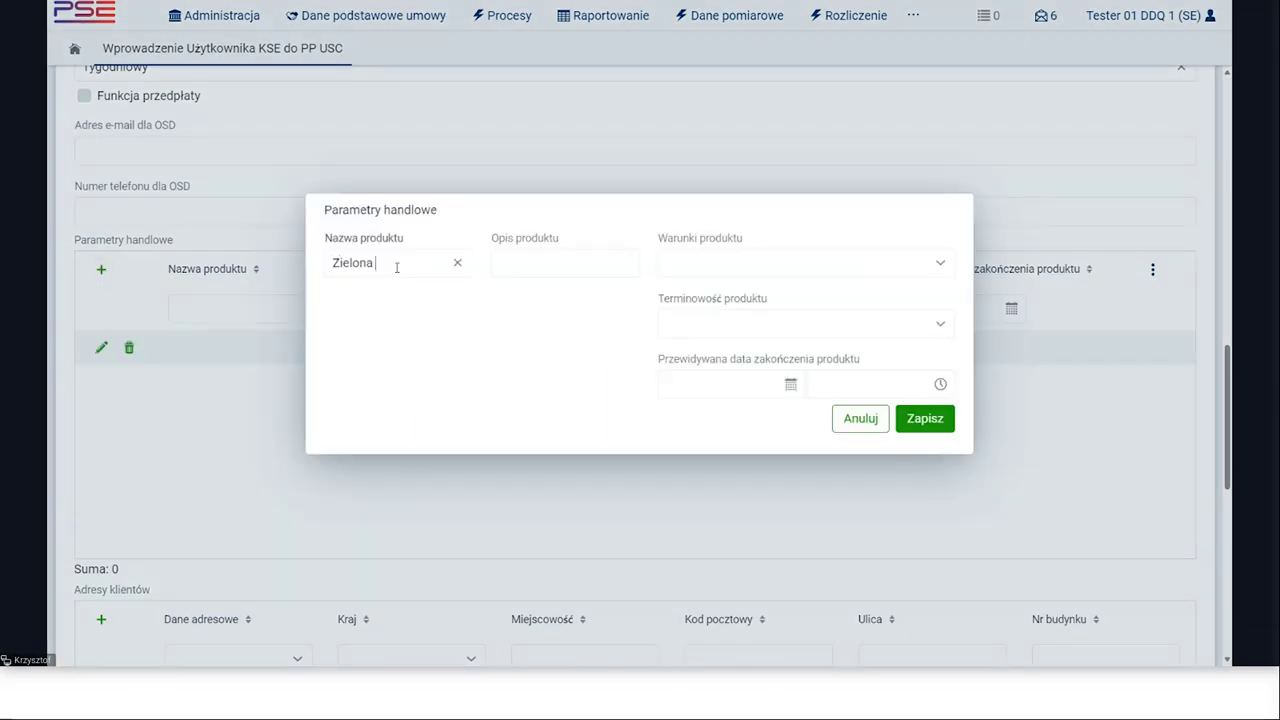
type("energia")
key("Tab")
type("Gwaramc")
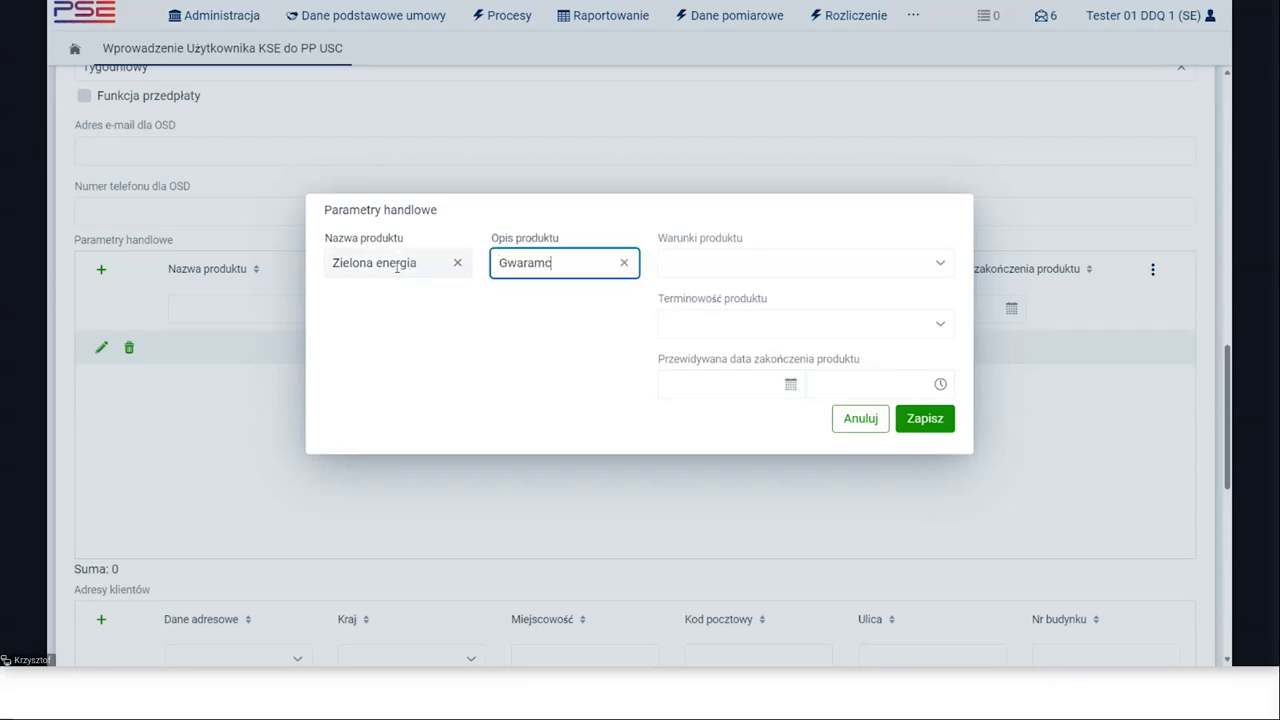
key("BackSpace")
key("BackSpace")
type("ncja pochodze")
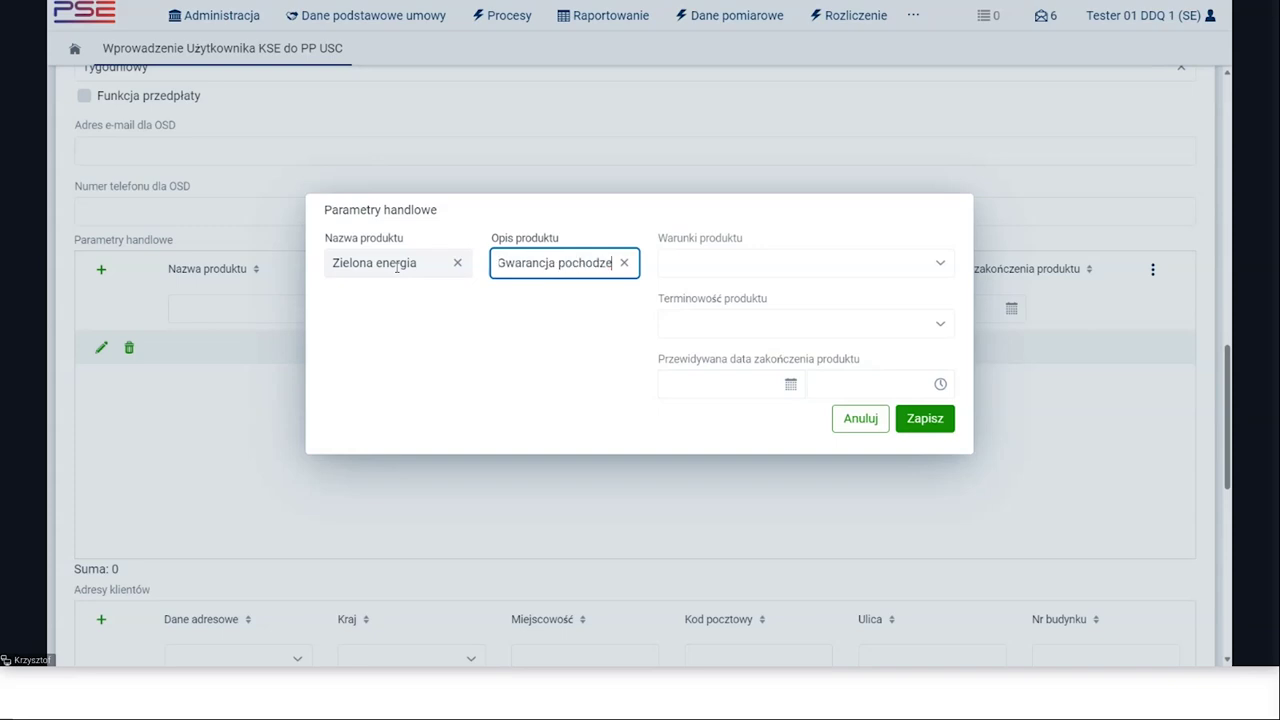
type("nia")
left_click(761, 266)
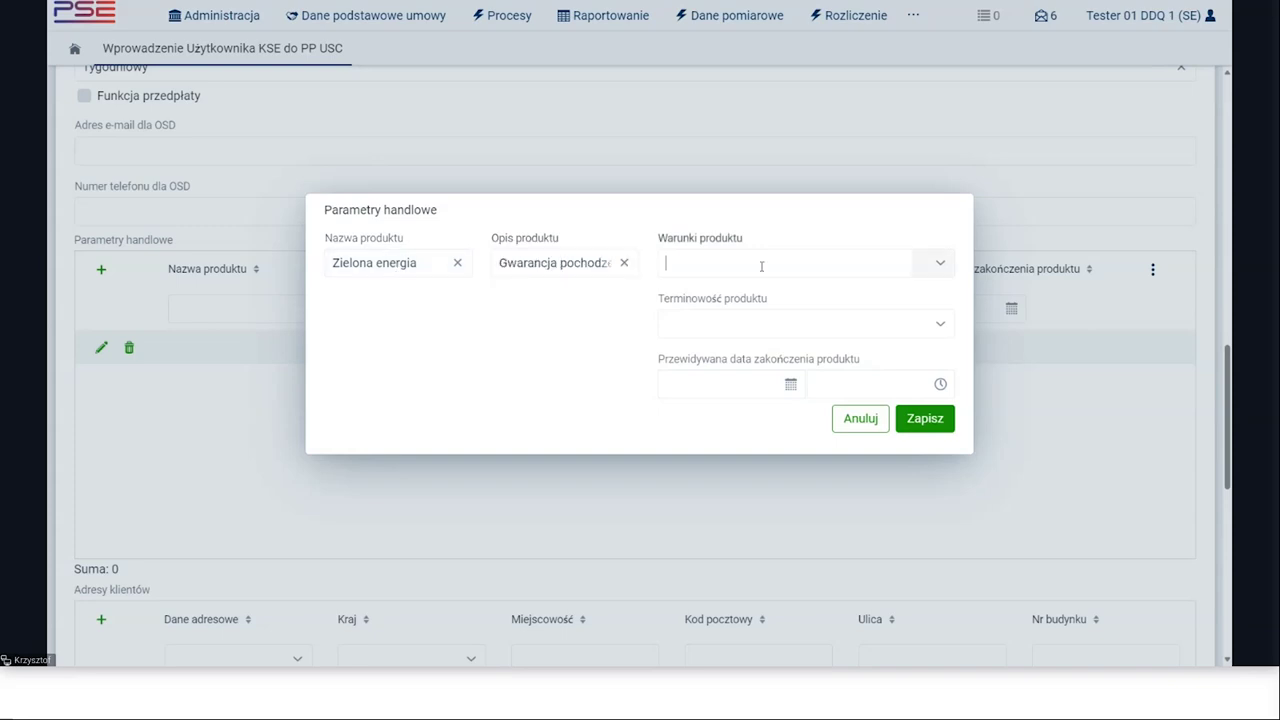
left_click(763, 323)
left_click(763, 323)
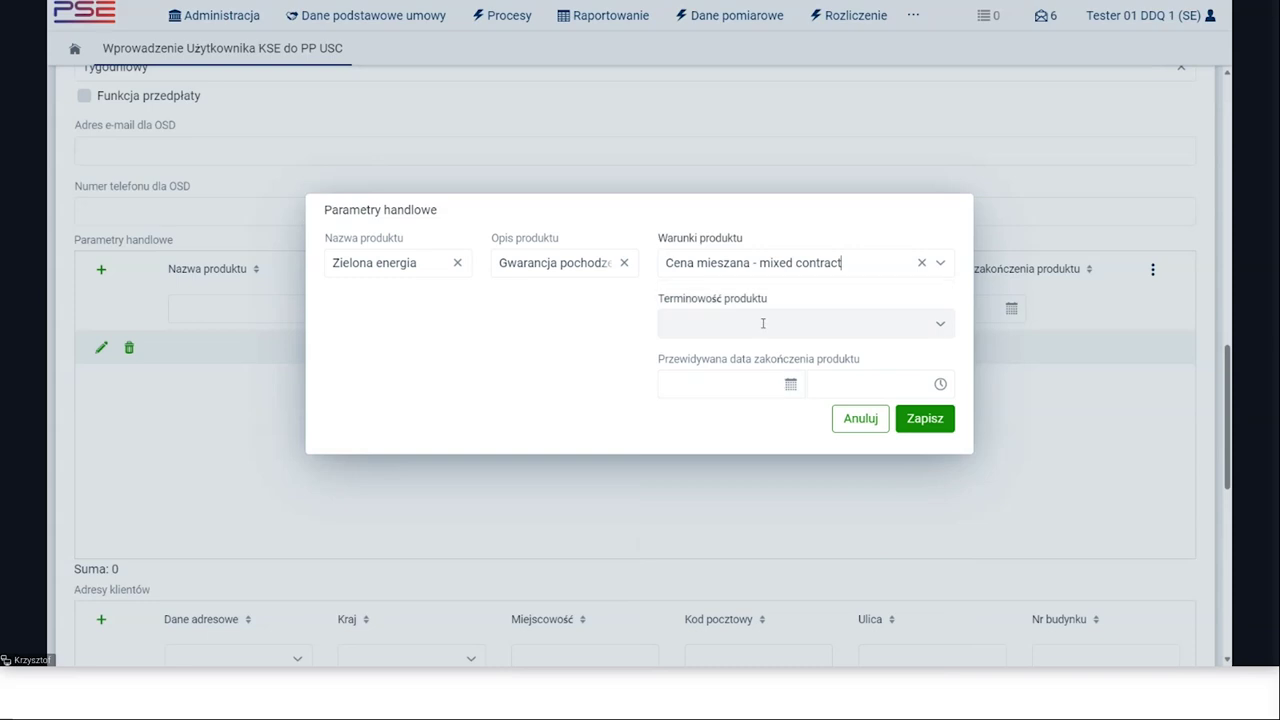
left_click(746, 360)
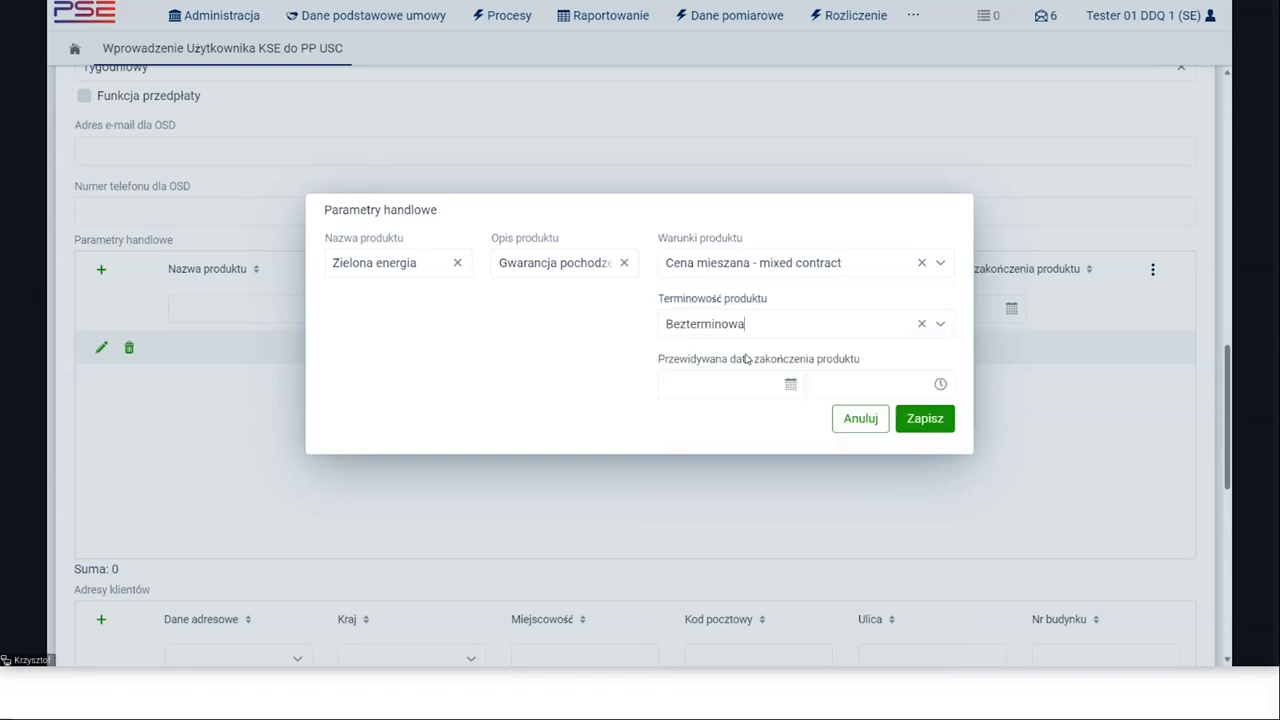
left_click(925, 420)
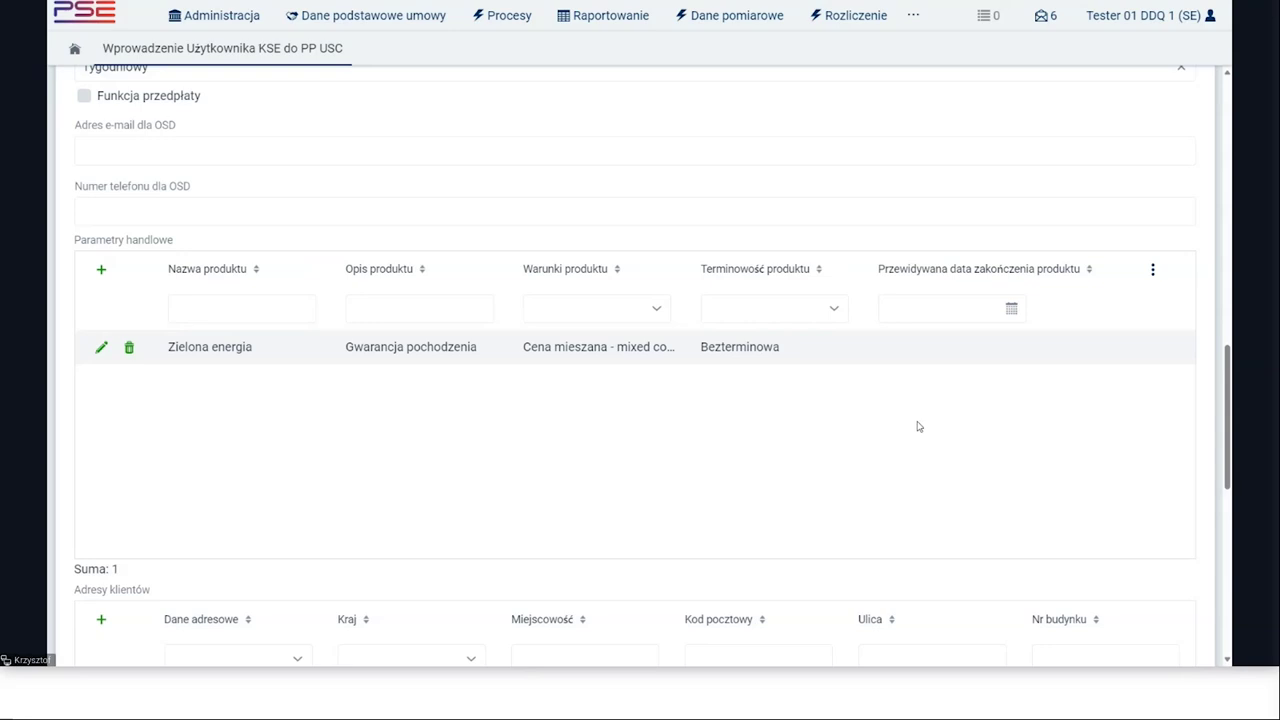
left_click_drag(1228, 393, 1229, 483)
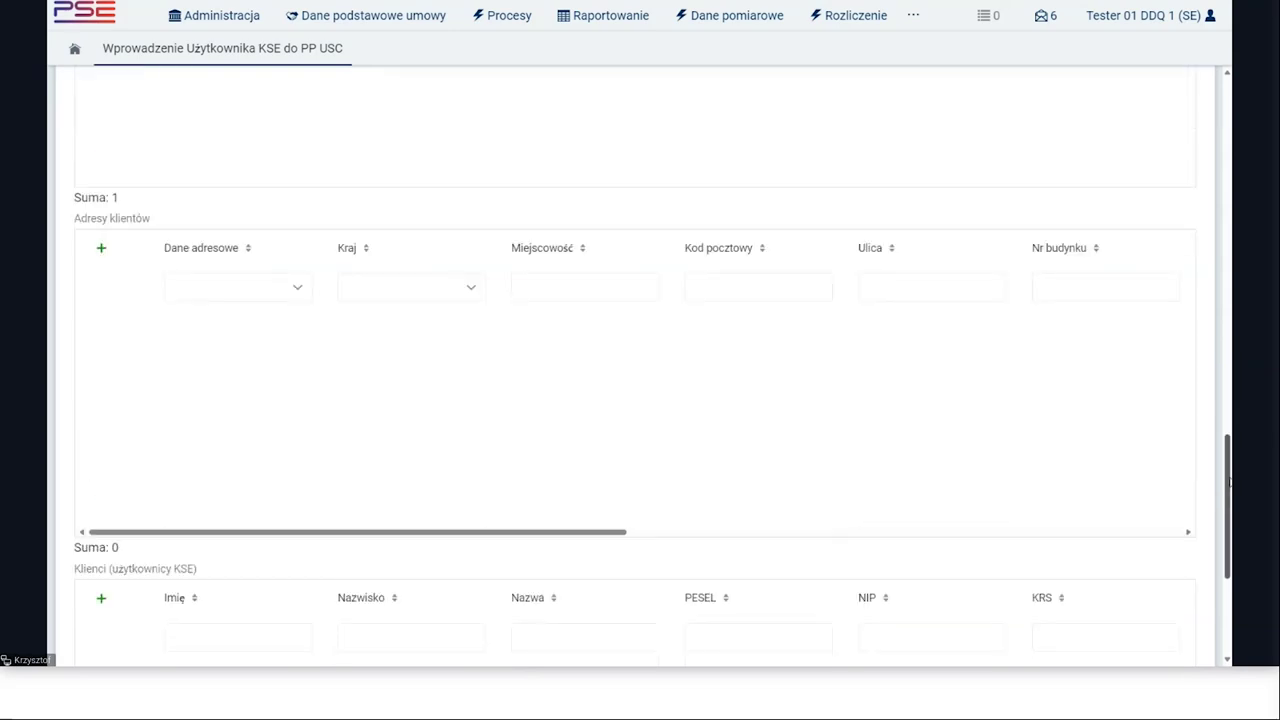
- Add a new KSE user client and fill in the first name, surname and PESEL
scroll(95, 546, "down", 1)
left_click(97, 545)
left_click(450, 237)
type("Jan")
key("Tab")
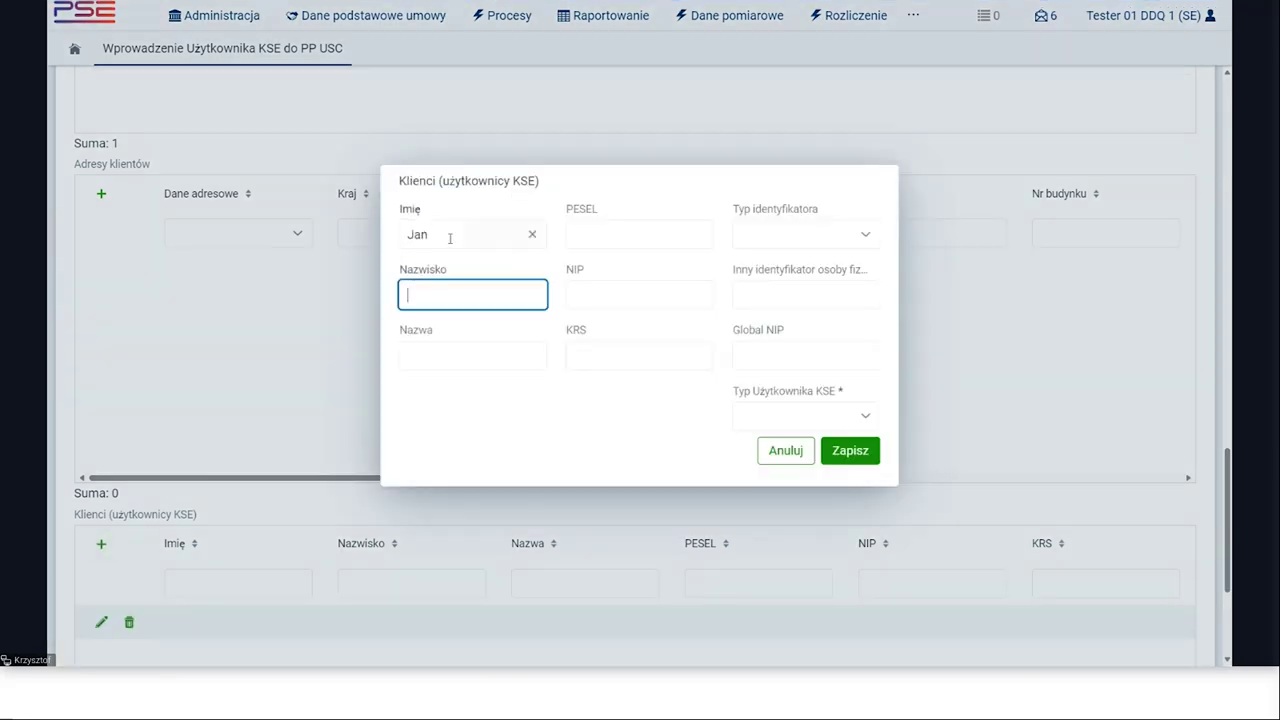
type("Kowalski")
key("Tab")
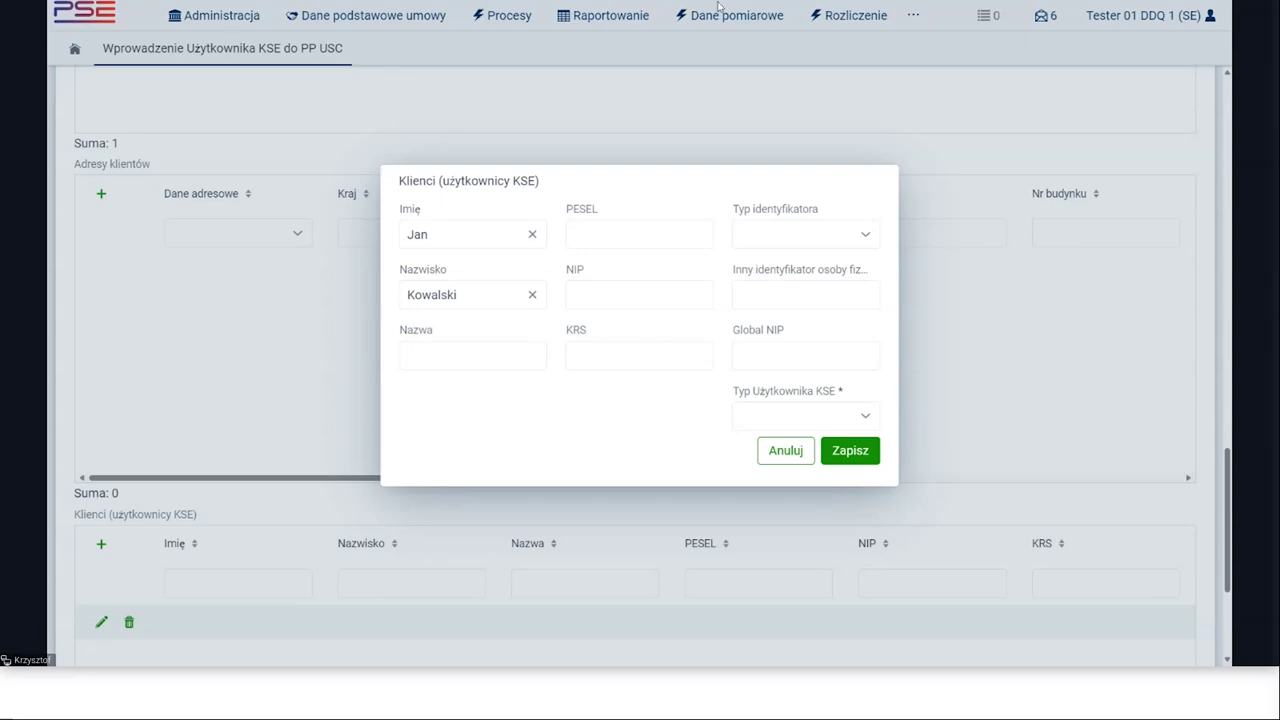
left_click(614, 229)
key("ctrl+v")
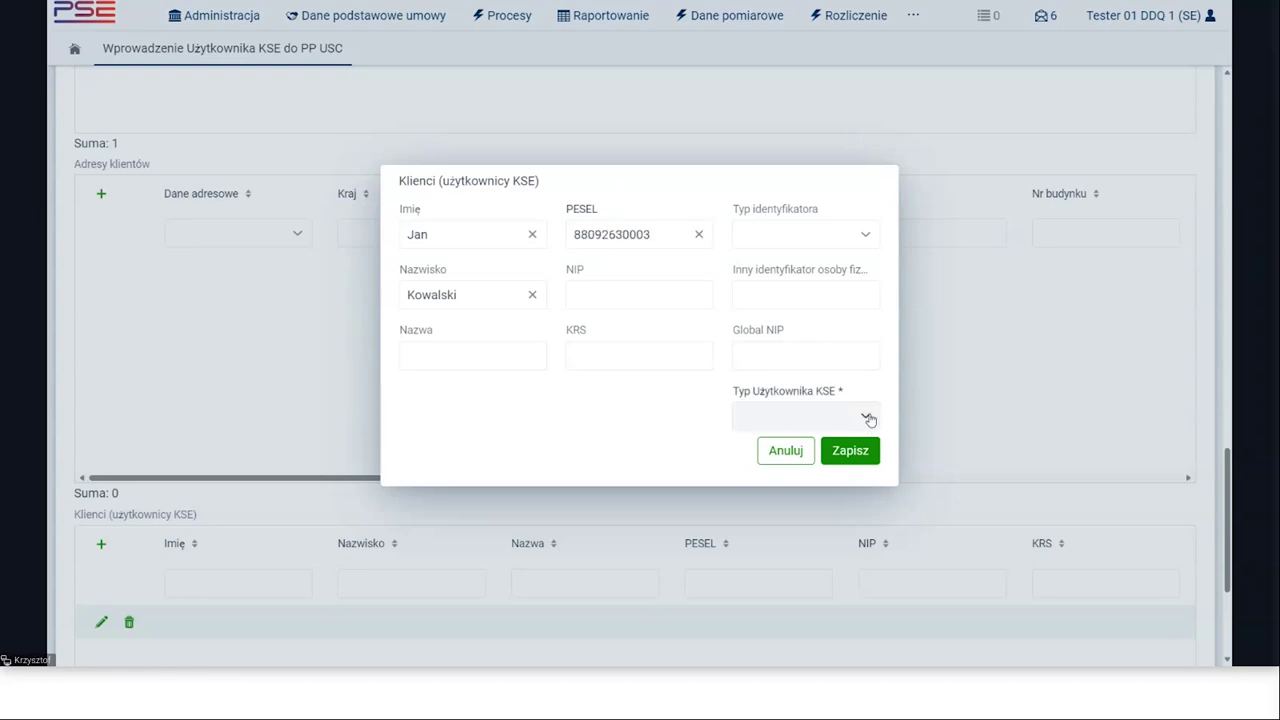
- Set the client's KSE user type to Osoba fizyczna and save the row
left_click(866, 416)
left_click_drag(874, 479, 870, 551)
scroll(814, 509, "down", 1)
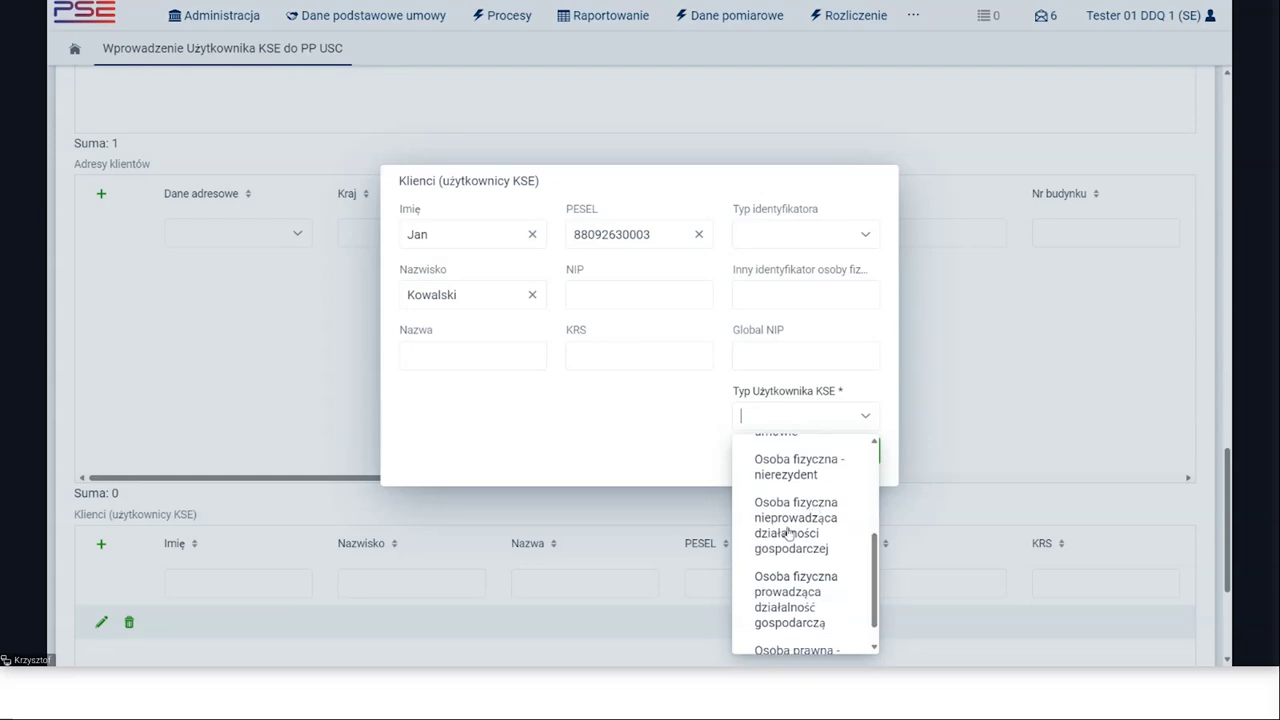
left_click(788, 533)
left_click(849, 451)
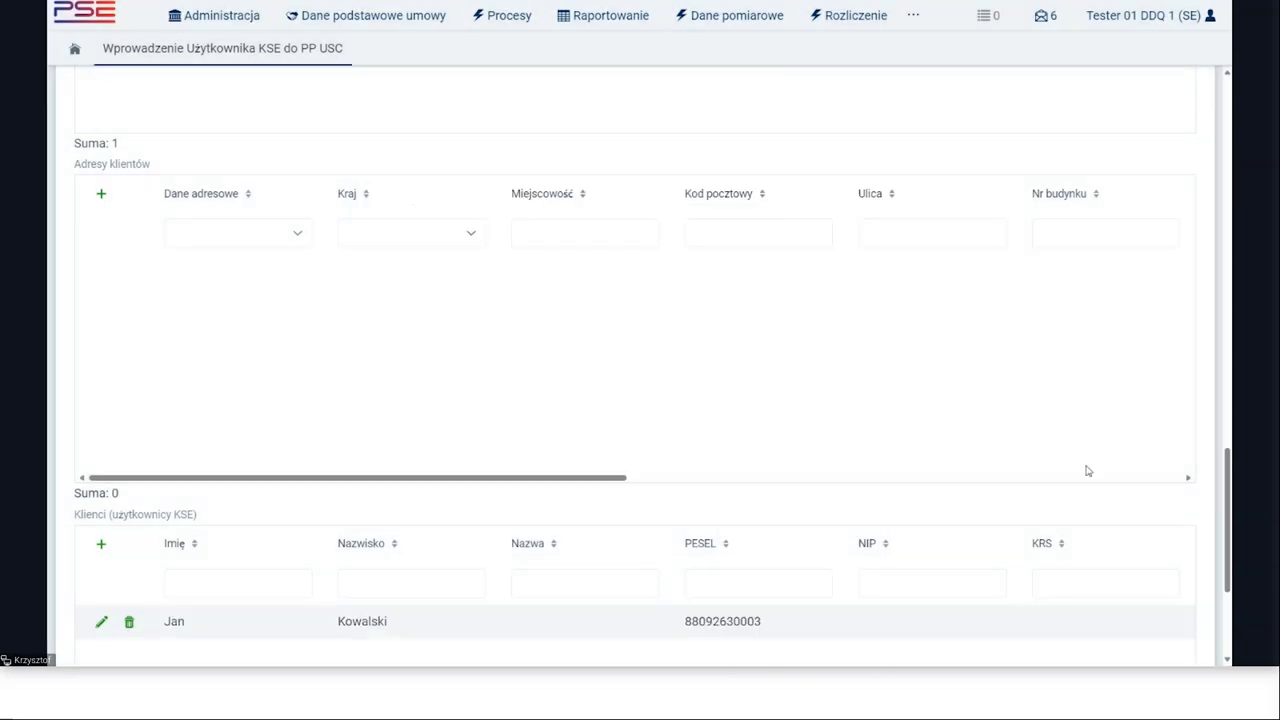
- Start a Korespondencyjny client address in Polska and enter the town and postal code
scroll(1227, 462, "up", 1)
scroll(141, 302, "up", 1)
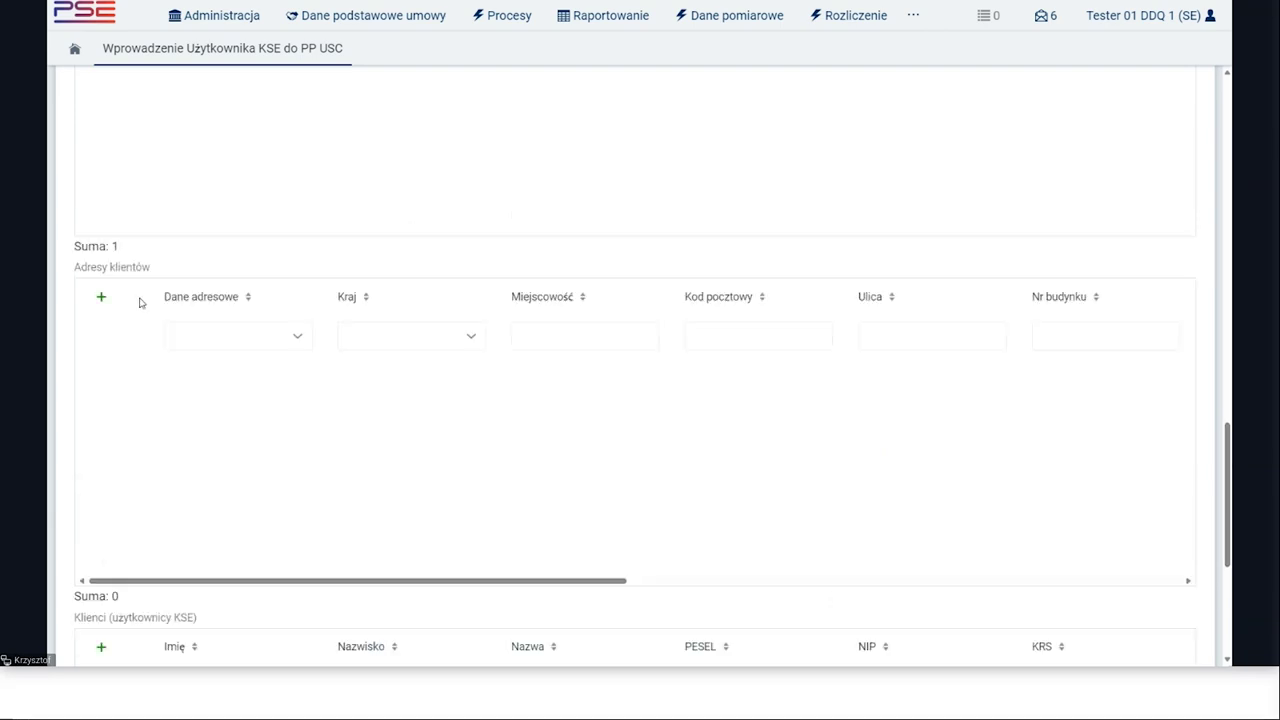
left_click(101, 297)
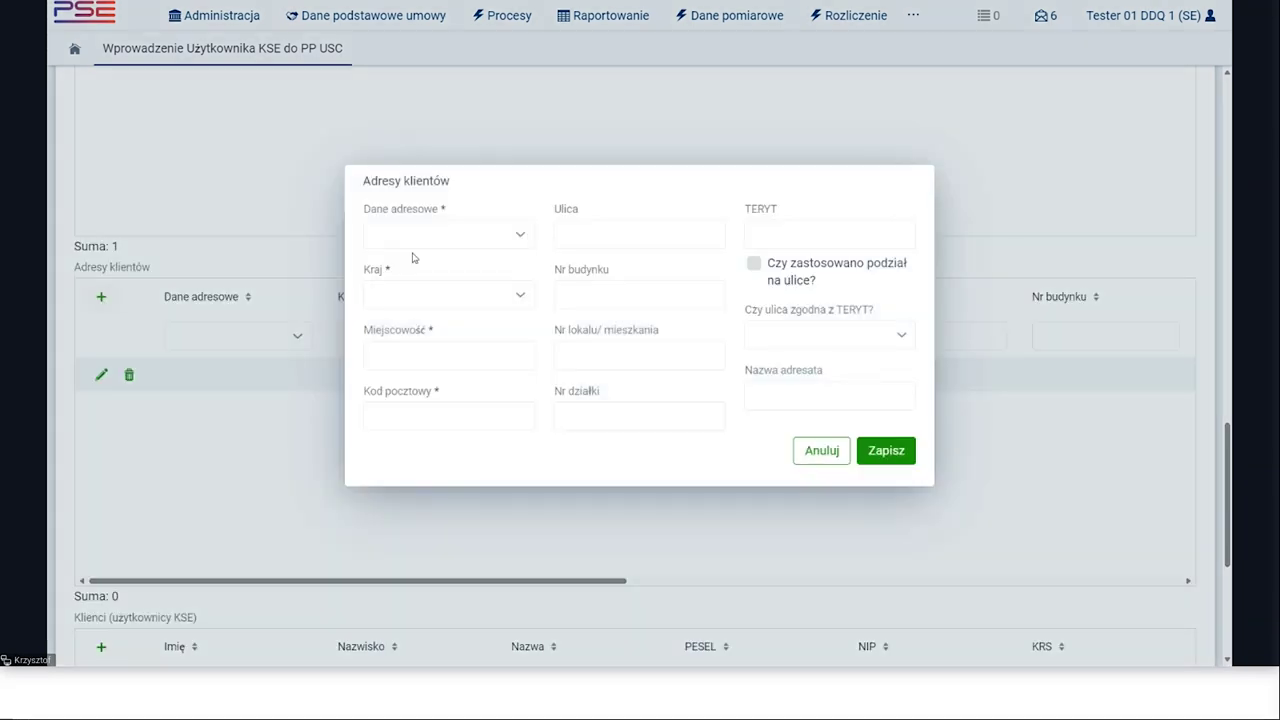
left_click(521, 237)
left_click(486, 270)
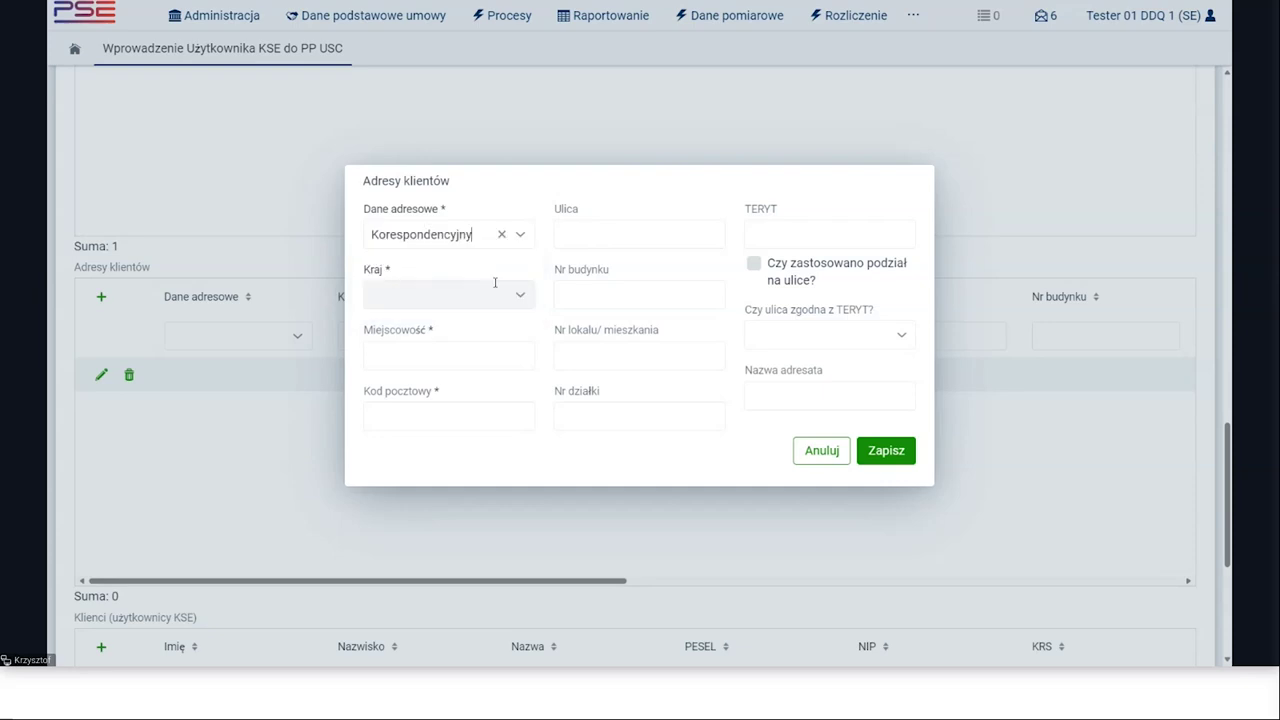
left_click(523, 297)
type("po")
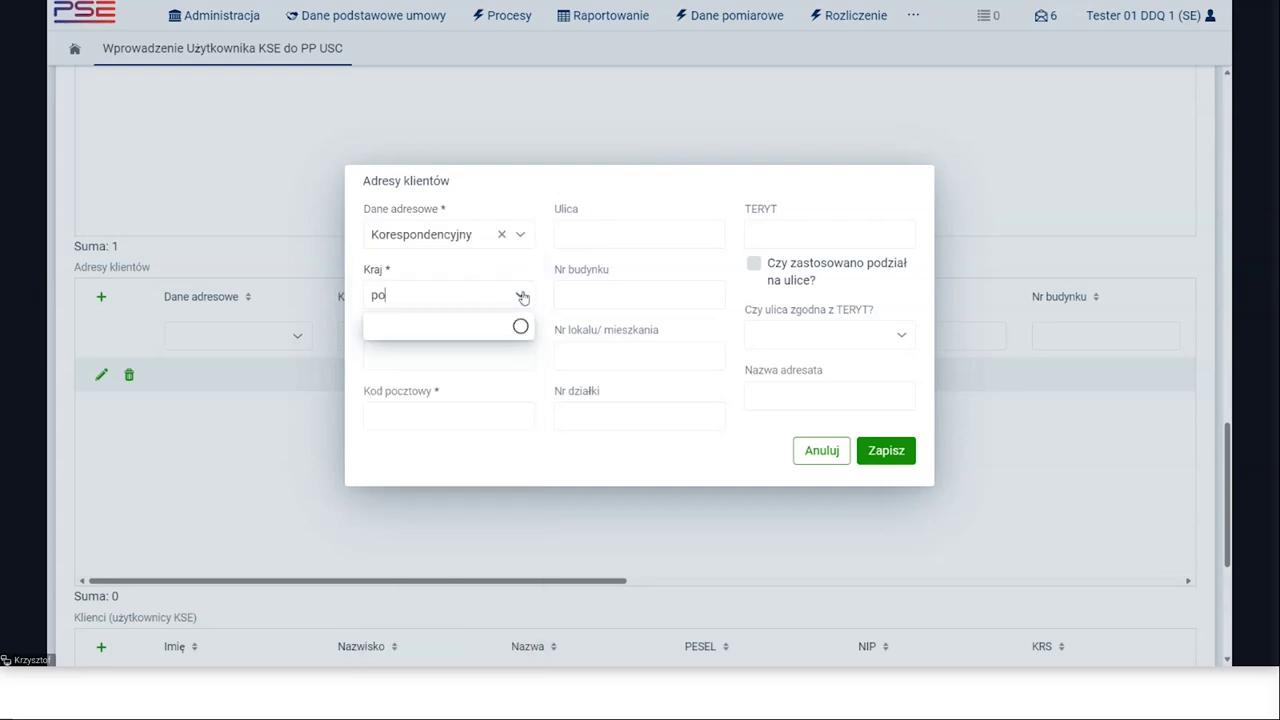
type("l")
left_click(410, 356)
left_click(418, 351)
type("Warszawa")
left_click(412, 417)
type("00-001")
- Enter the street and building/flat numbers, plot number 75 and TERYT code 12400
left_click(621, 229)
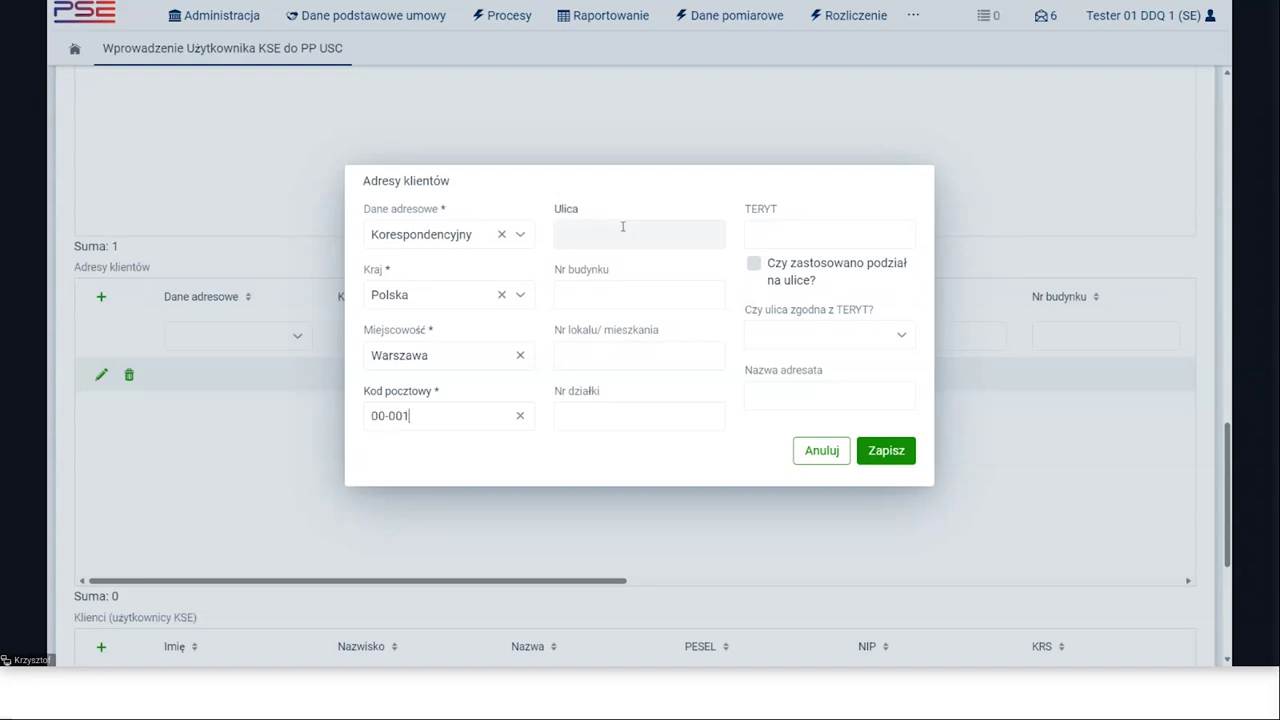
type("Marsza")
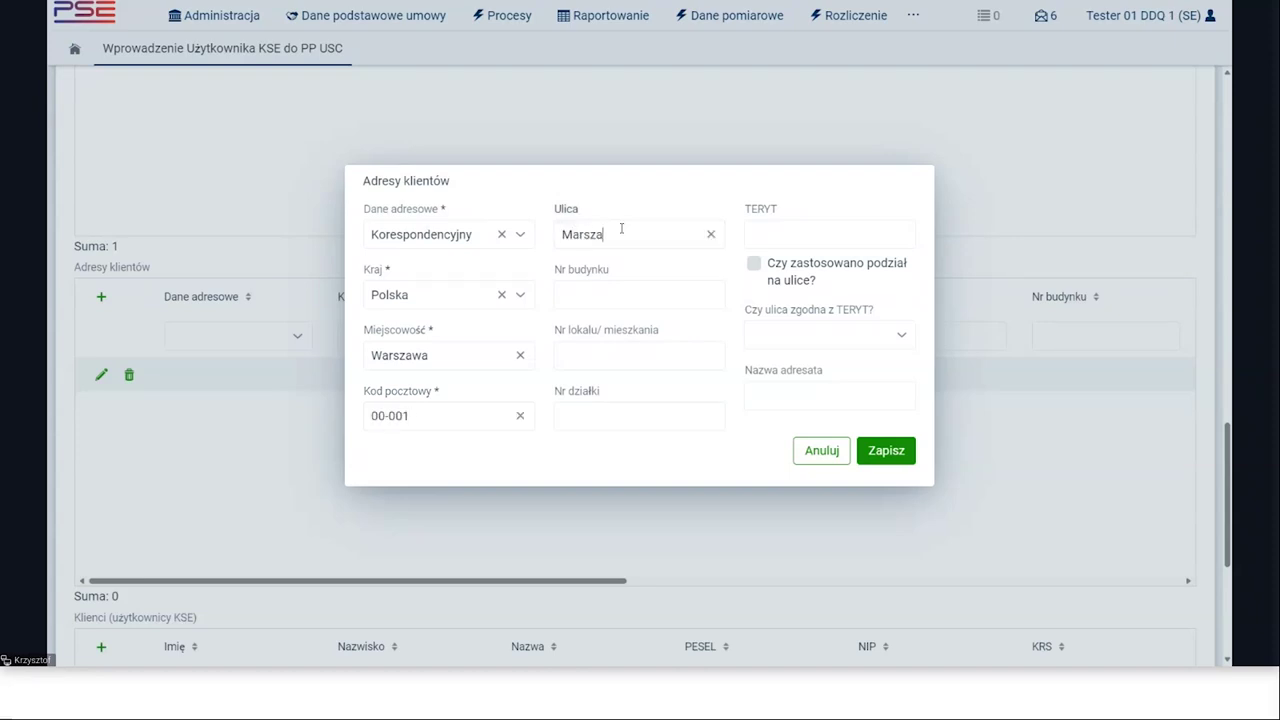
type("łkowska")
left_click(590, 303)
type("1")
key("Tab")
type("2")
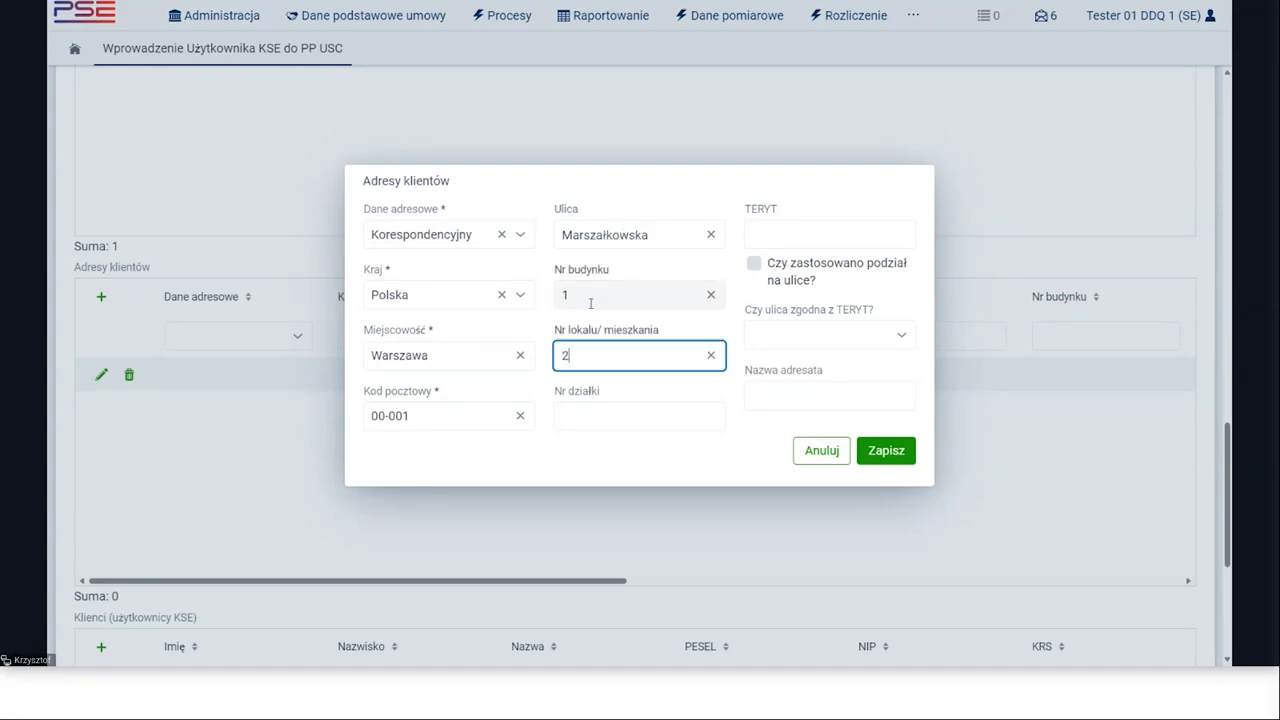
key("Tab")
type("75")
key("Tab")
type("1")
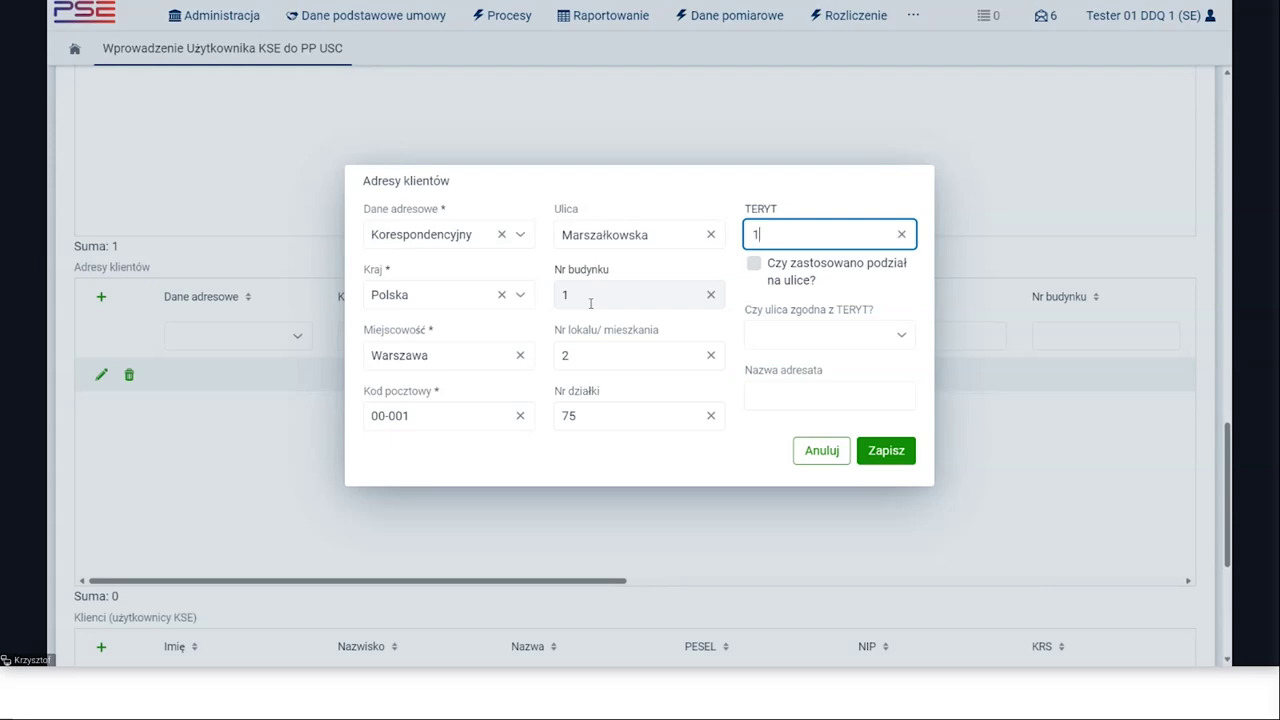
type("2400")
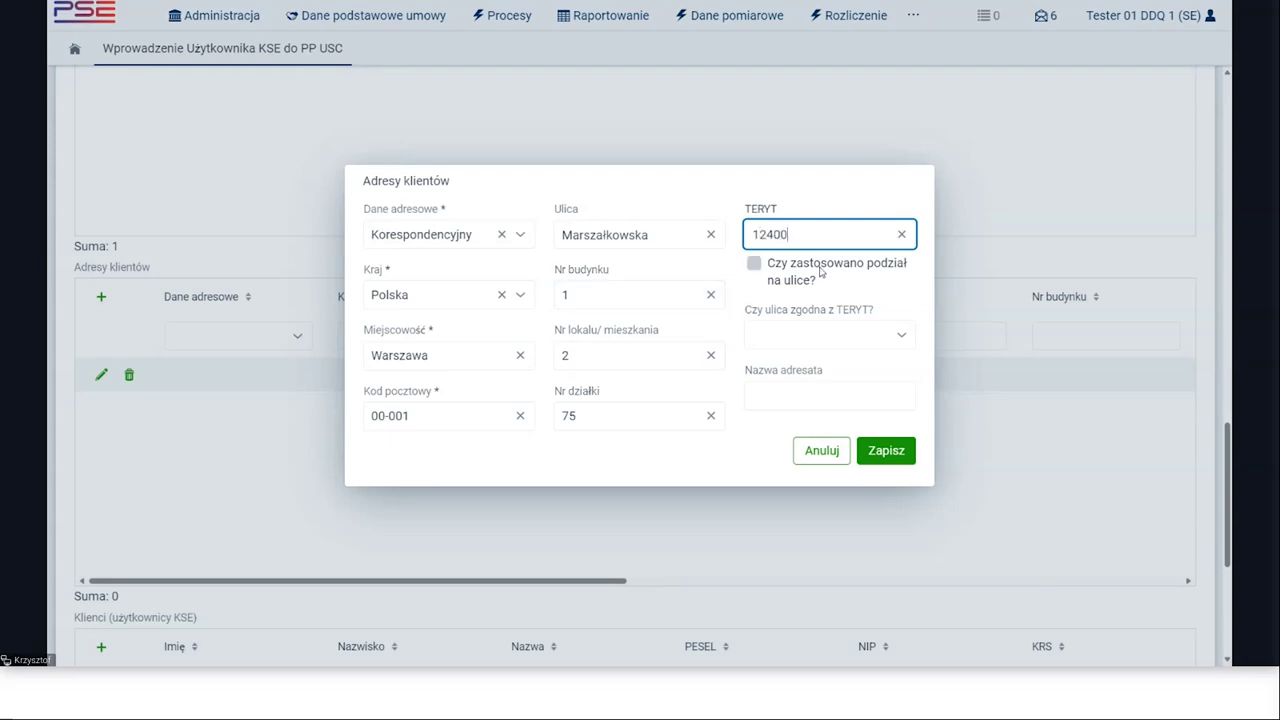
- Tick street division, set street-matches-TERYT to Prawda, enter the addressee name, and save
left_click(820, 272)
left_click(831, 334)
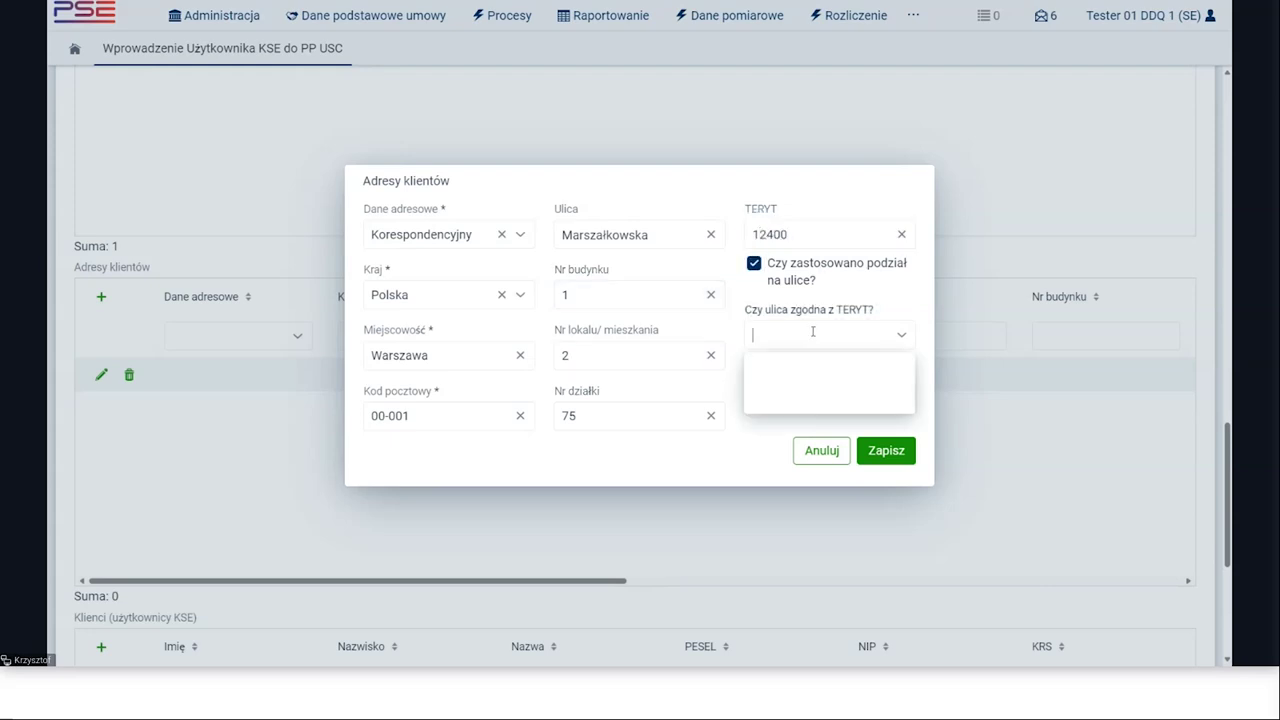
left_click(803, 391)
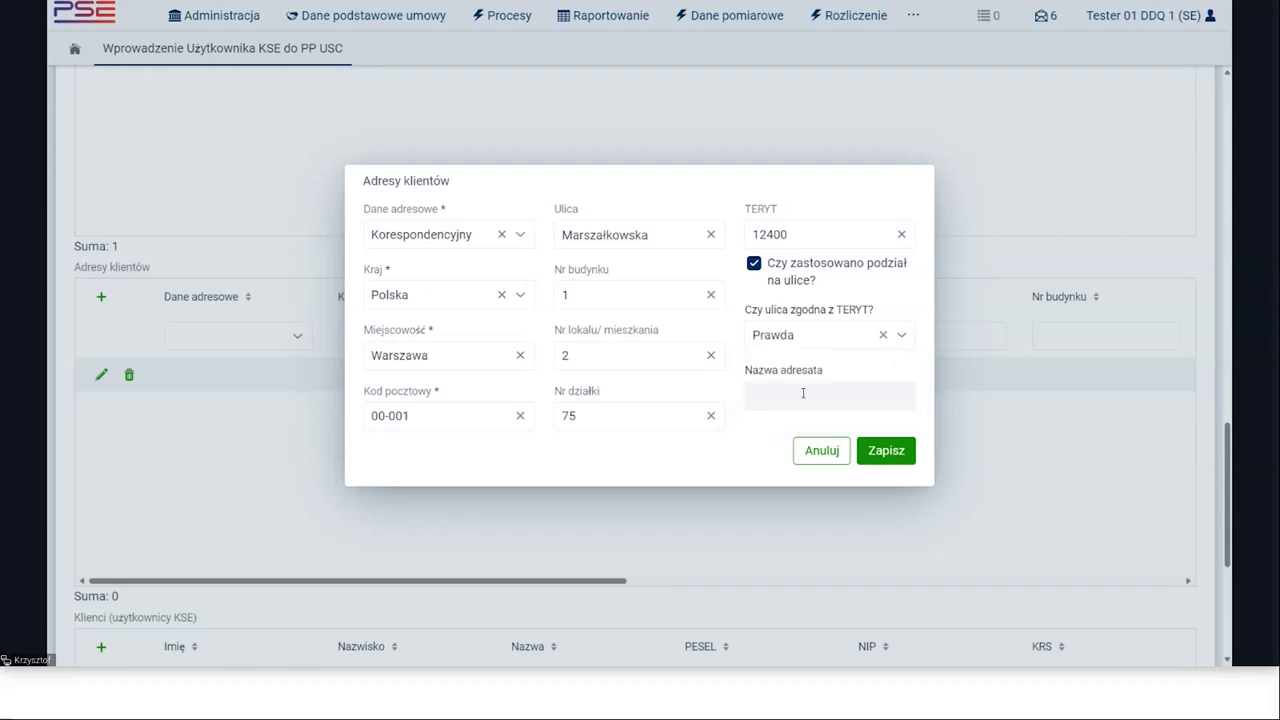
left_click(803, 393)
type("Jan")
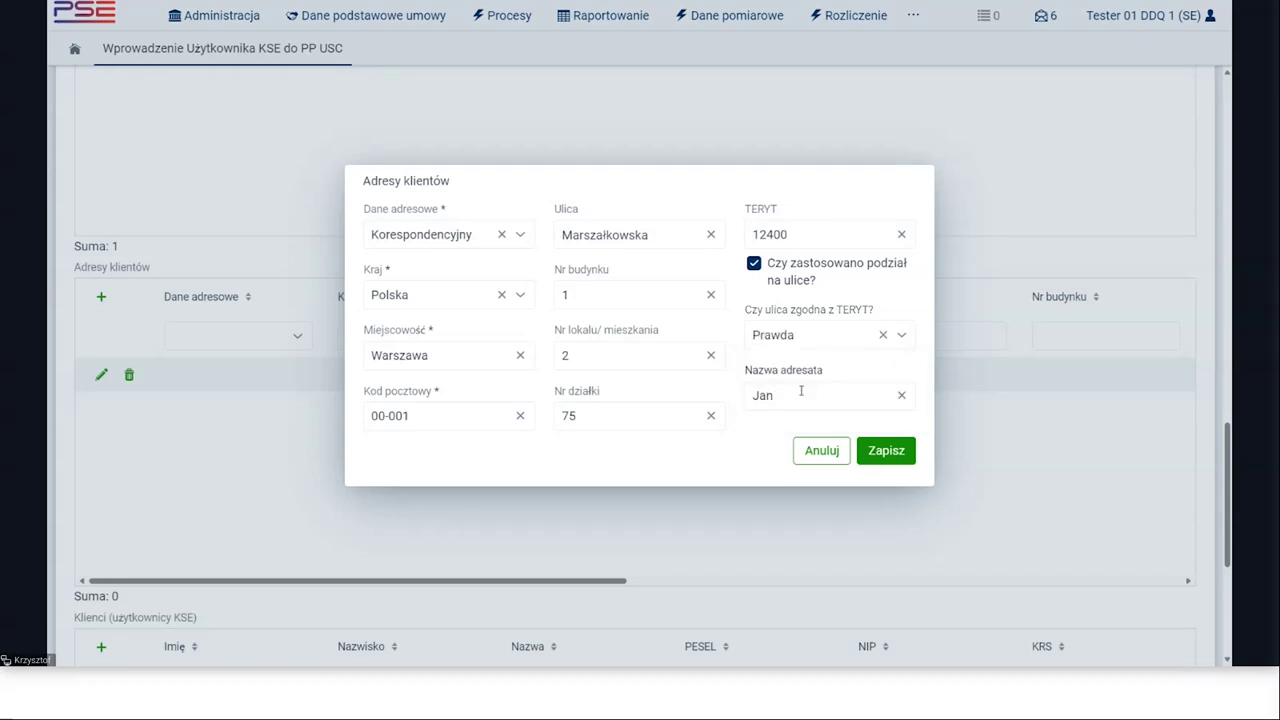
type(" Kowal")
type("ski")
left_click(886, 450)
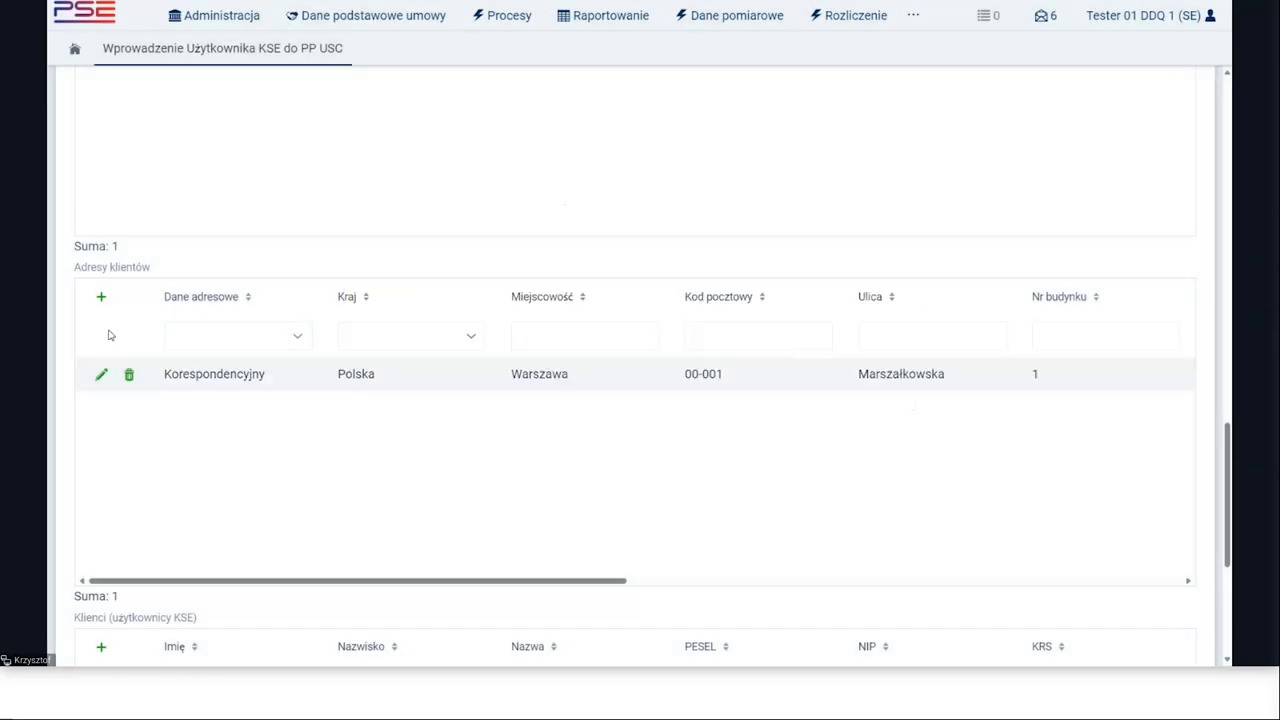
- Add a second client address of type Zamieszkania in Polska, Warszawa, postal code 00-001
left_click(101, 296)
left_click(477, 173)
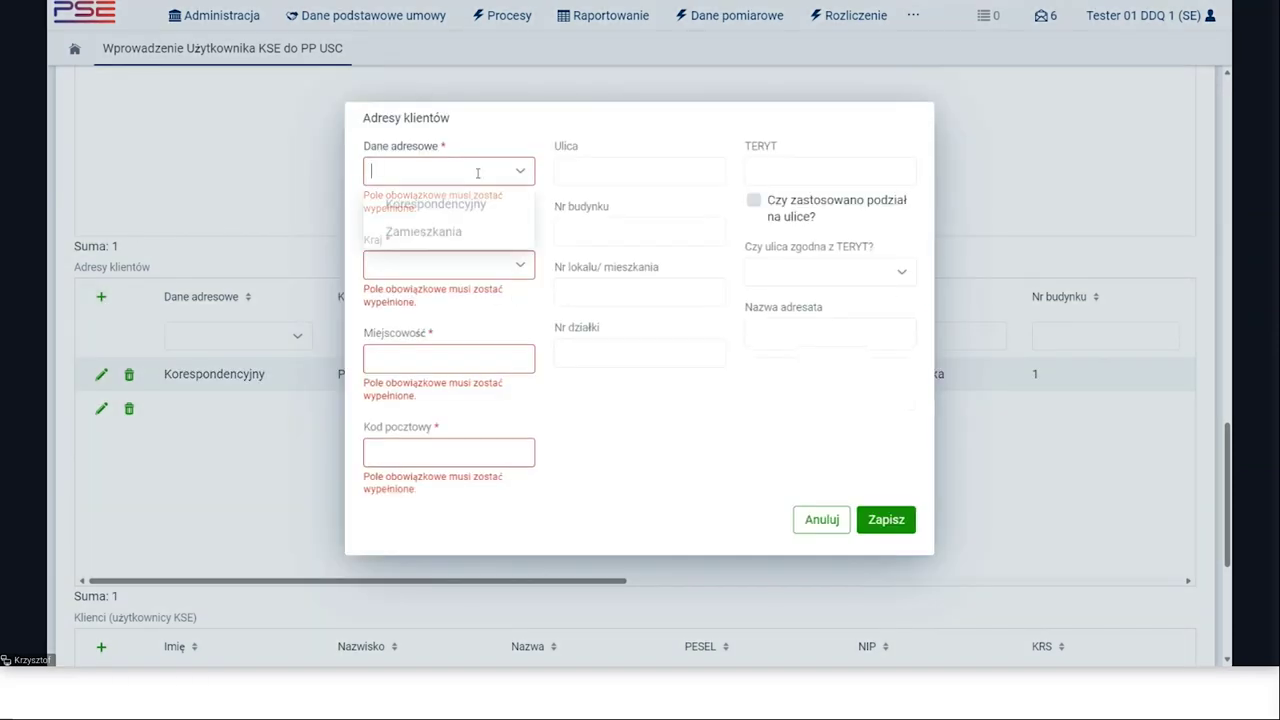
left_click(451, 234)
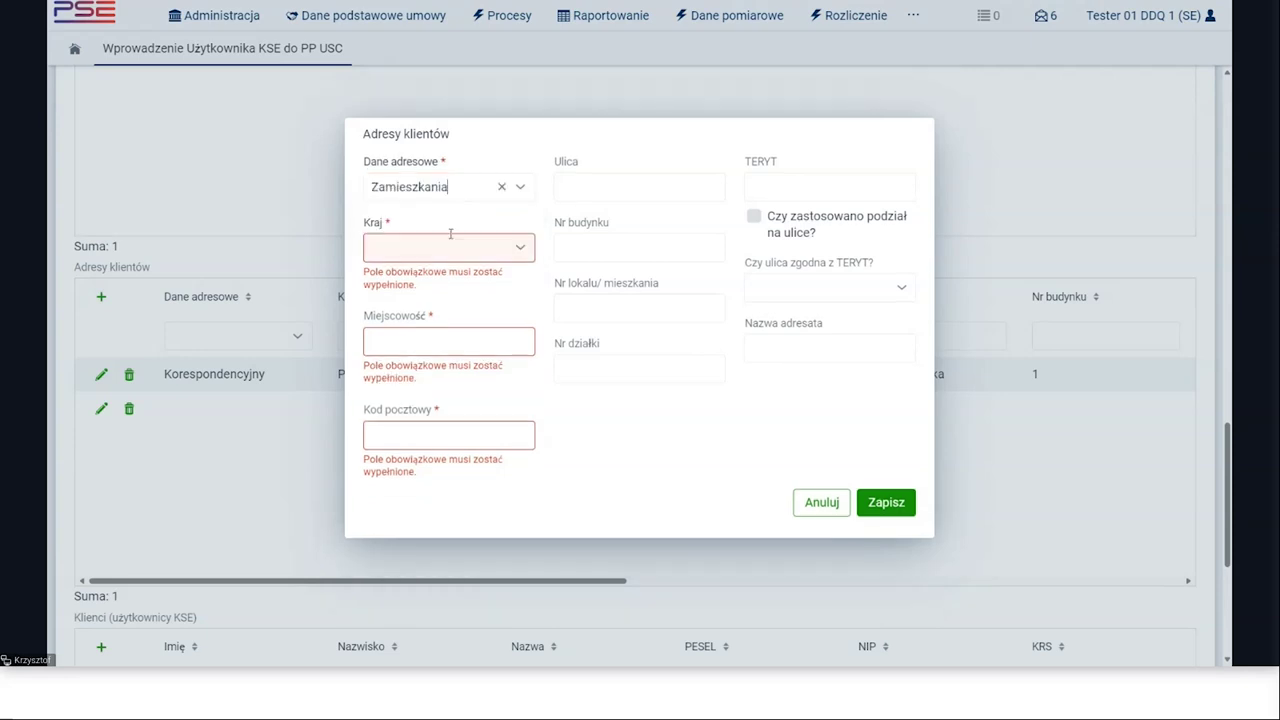
left_click(473, 244)
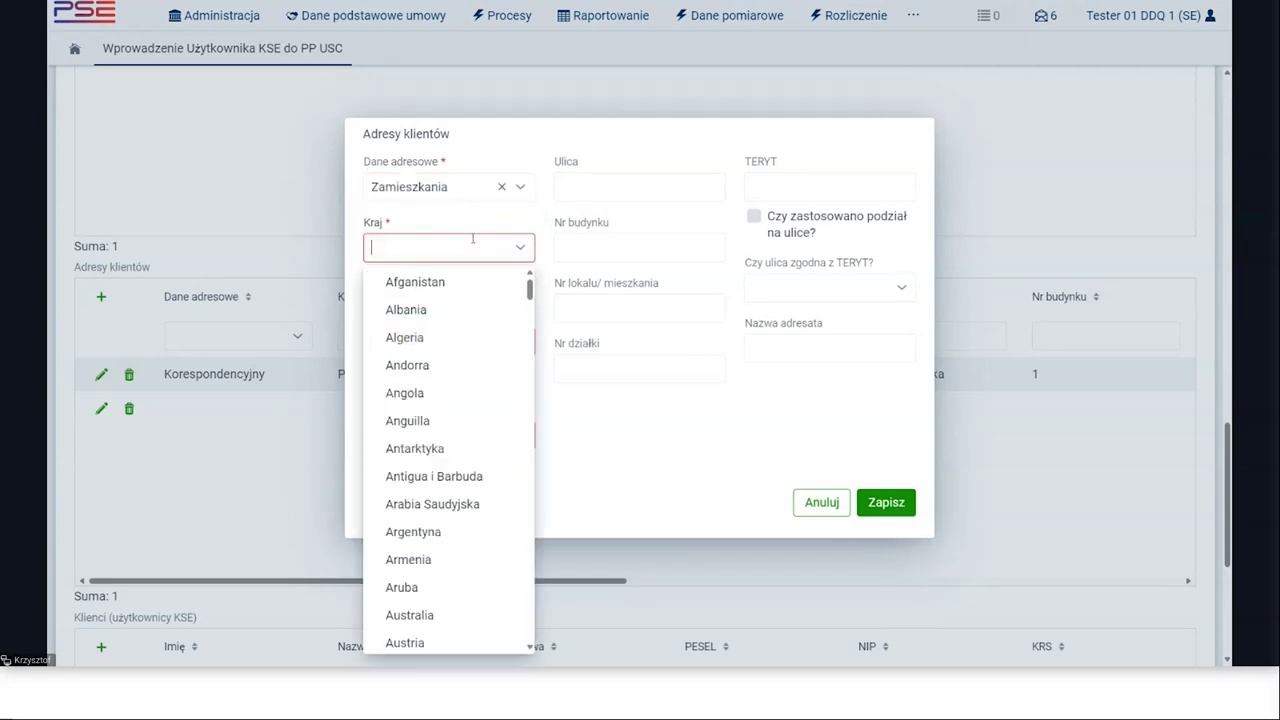
type("pols")
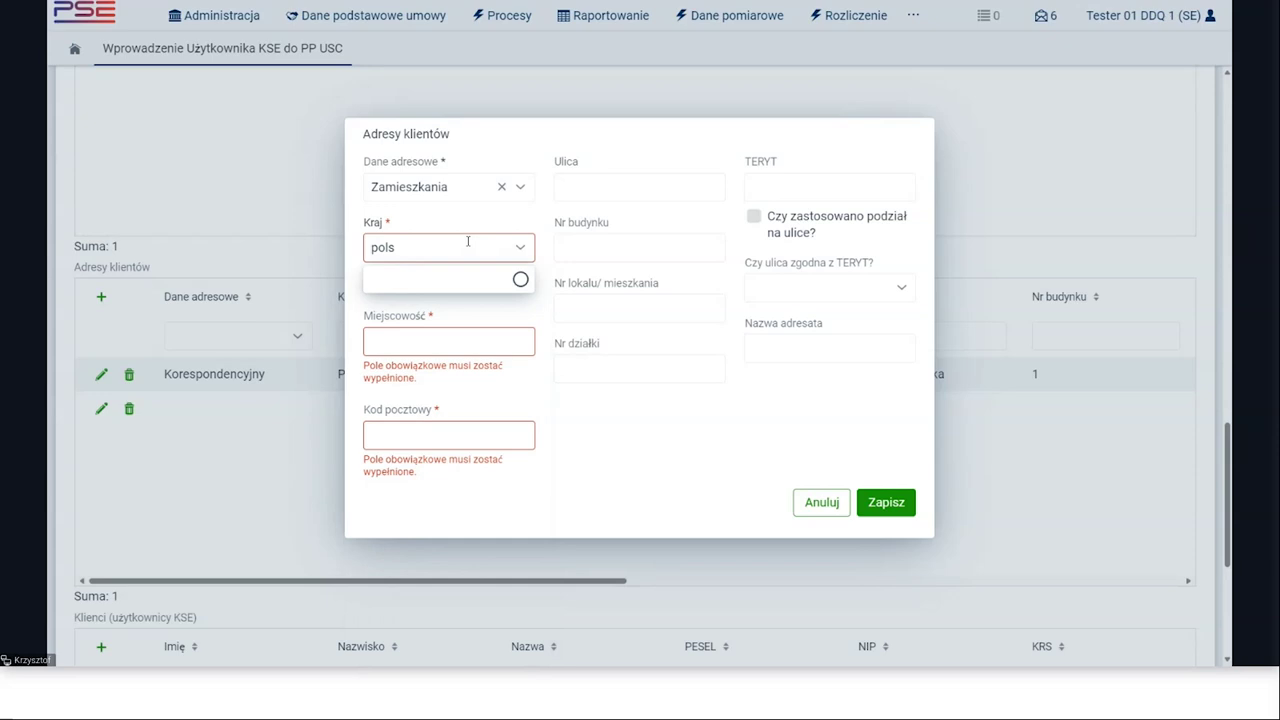
left_click(430, 280)
left_click(421, 313)
type("Warszawa")
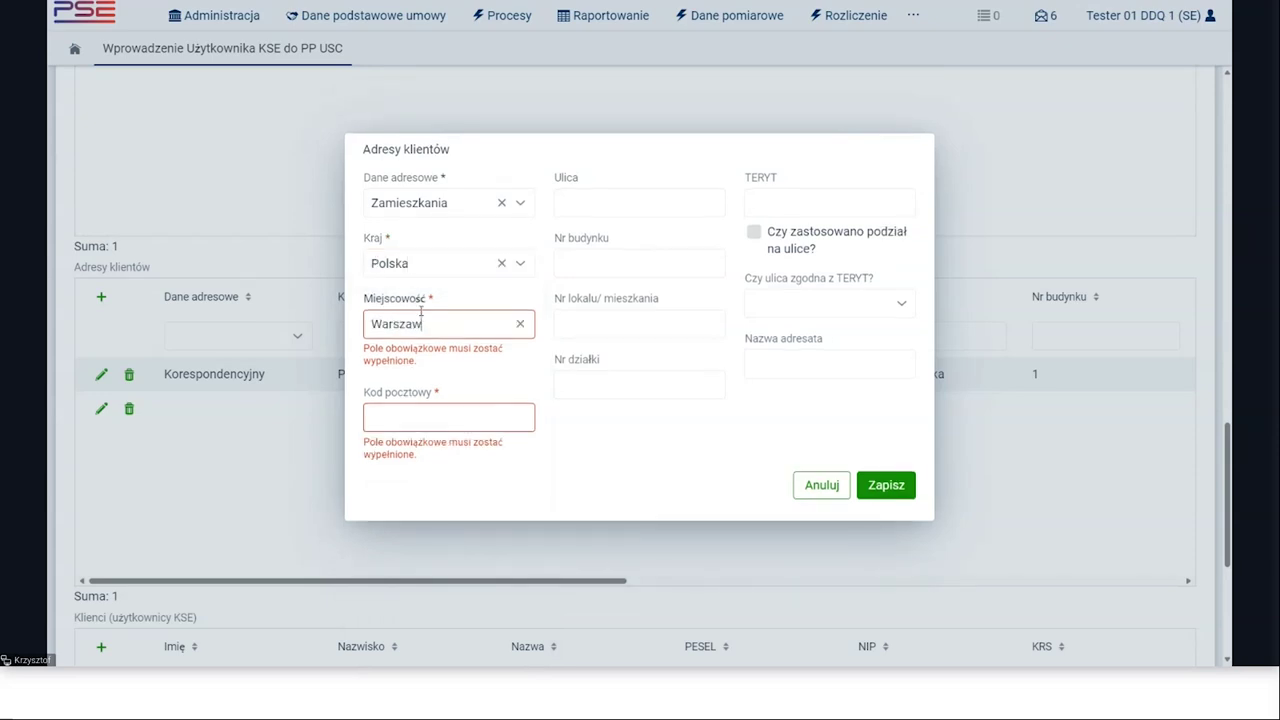
left_click(416, 417)
type("00-001")
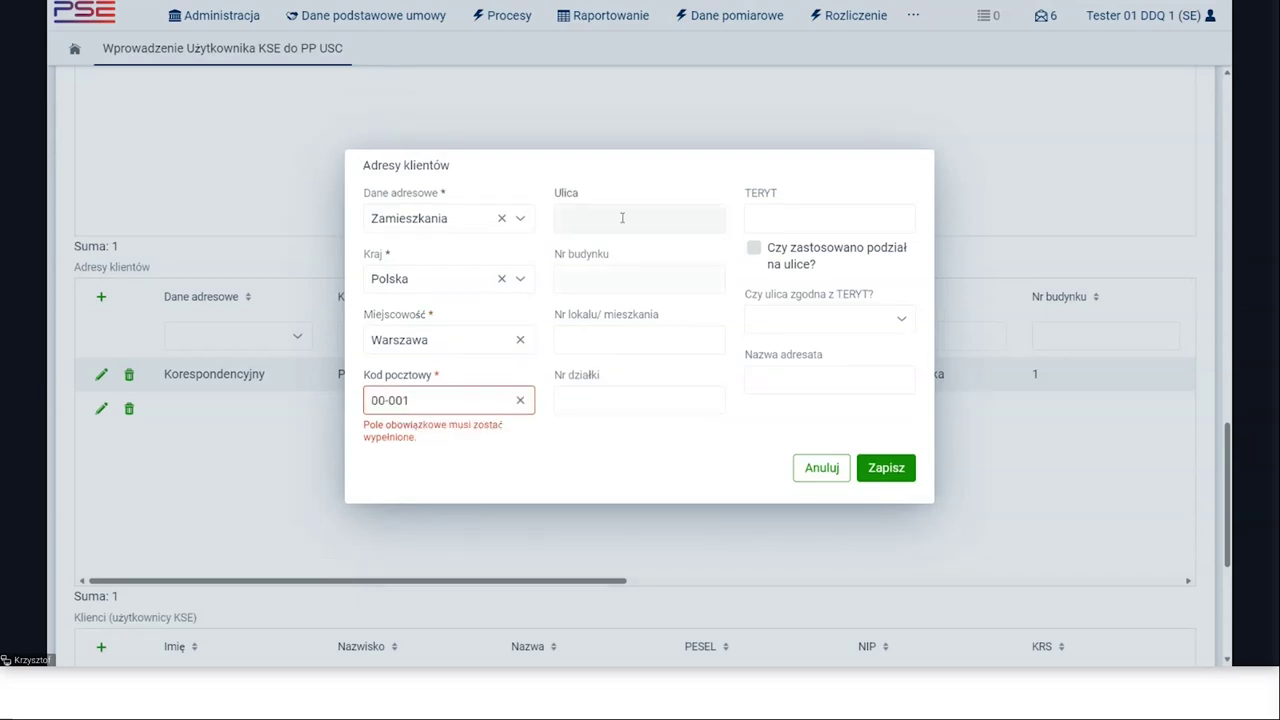
left_click(622, 218)
type("Marszałkowska")
left_click(583, 291)
type("1")
key("Tab")
type("2")
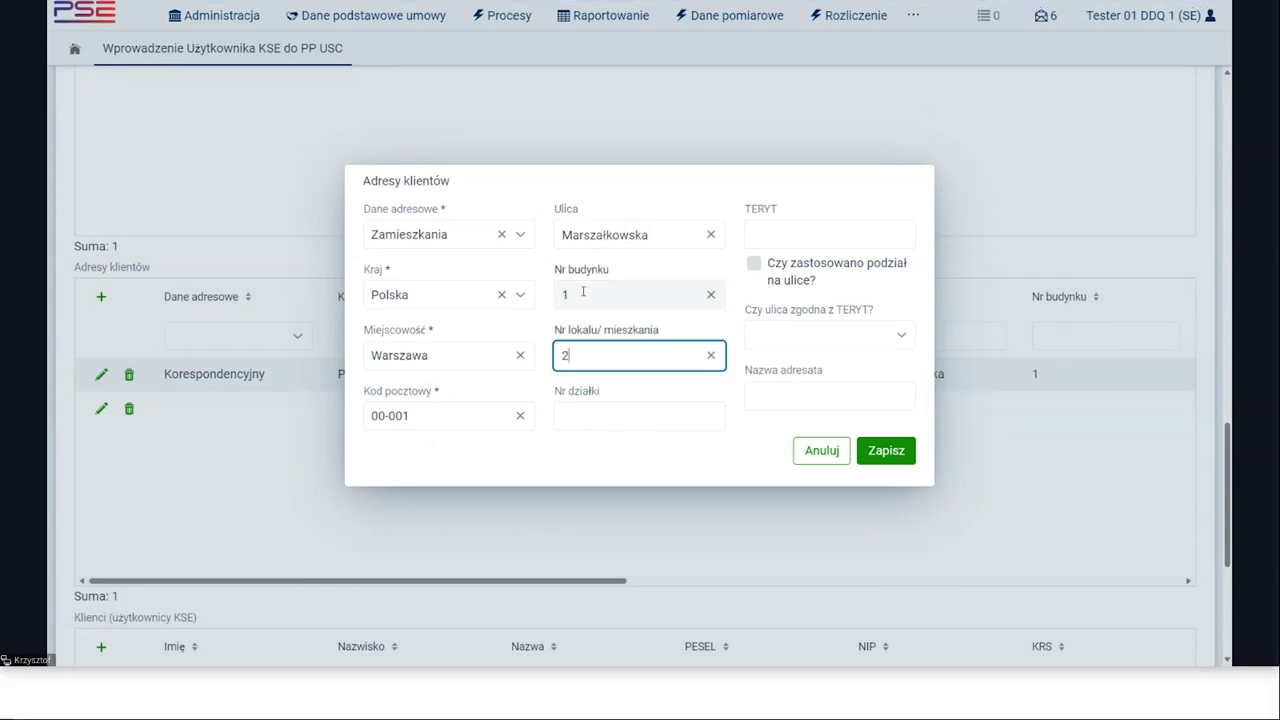
key("Tab")
type("75")
key("Tab")
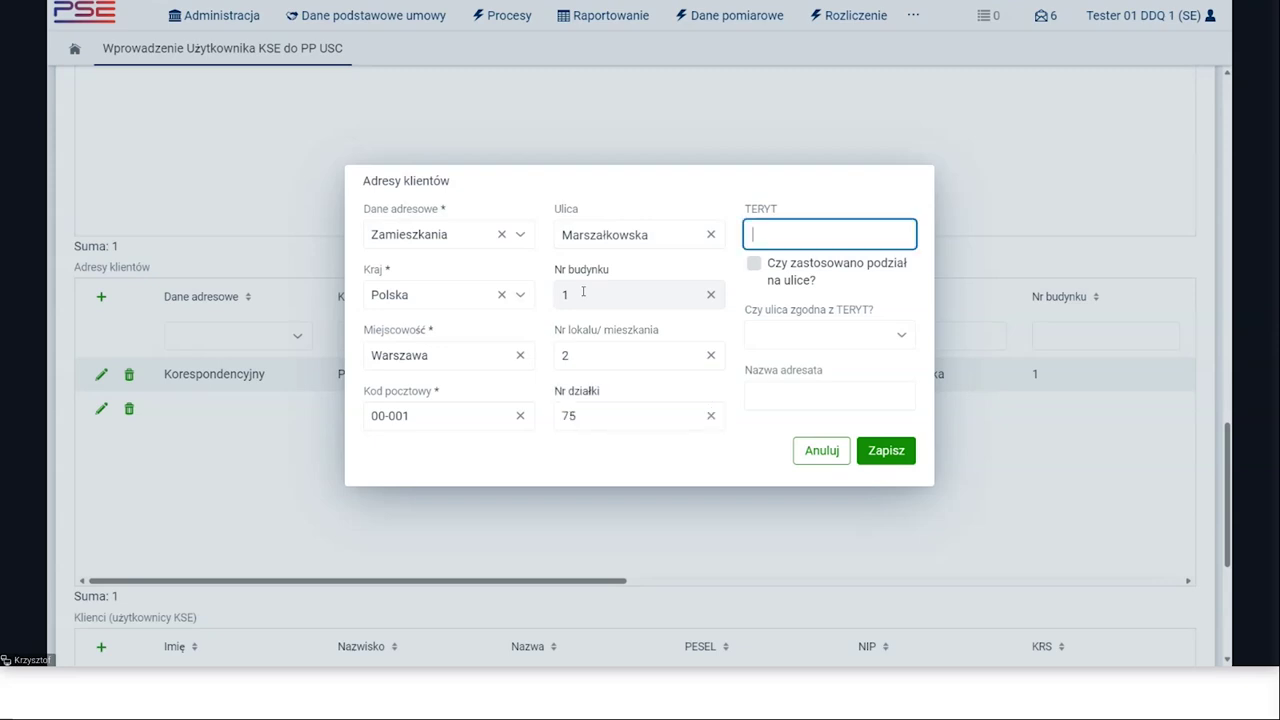
type("12400")
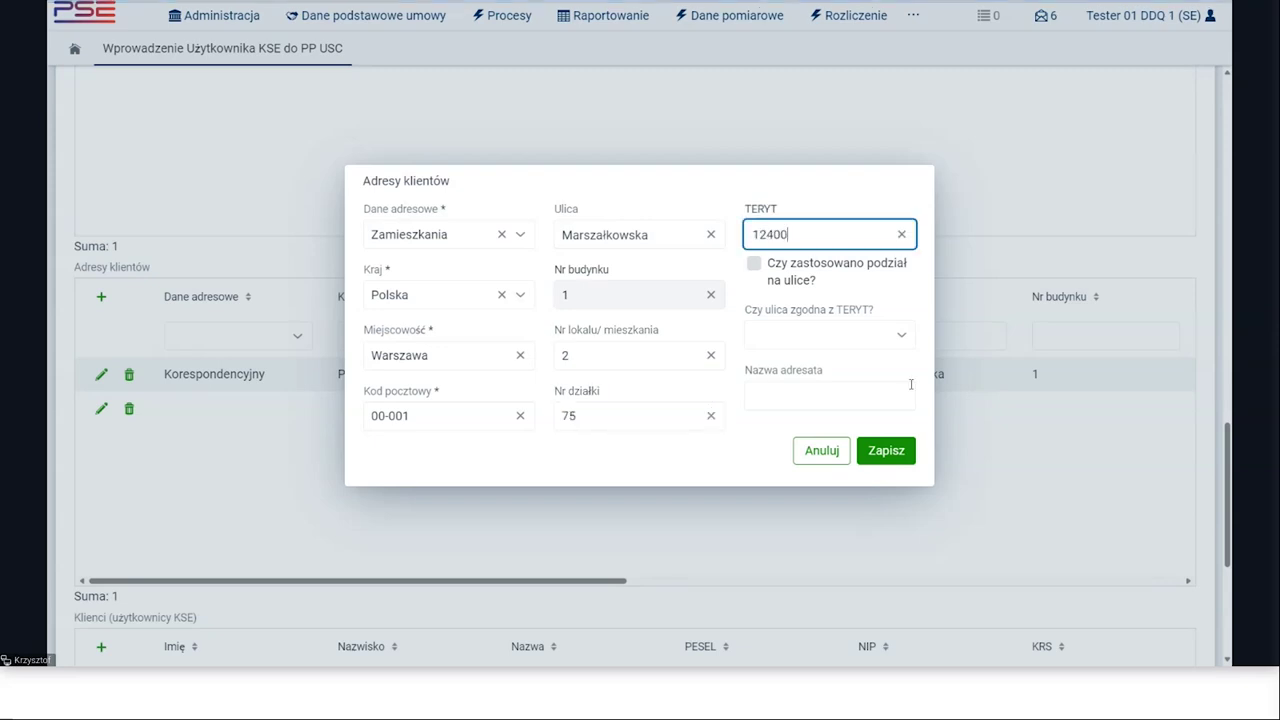
left_click(754, 263)
left_click(806, 334)
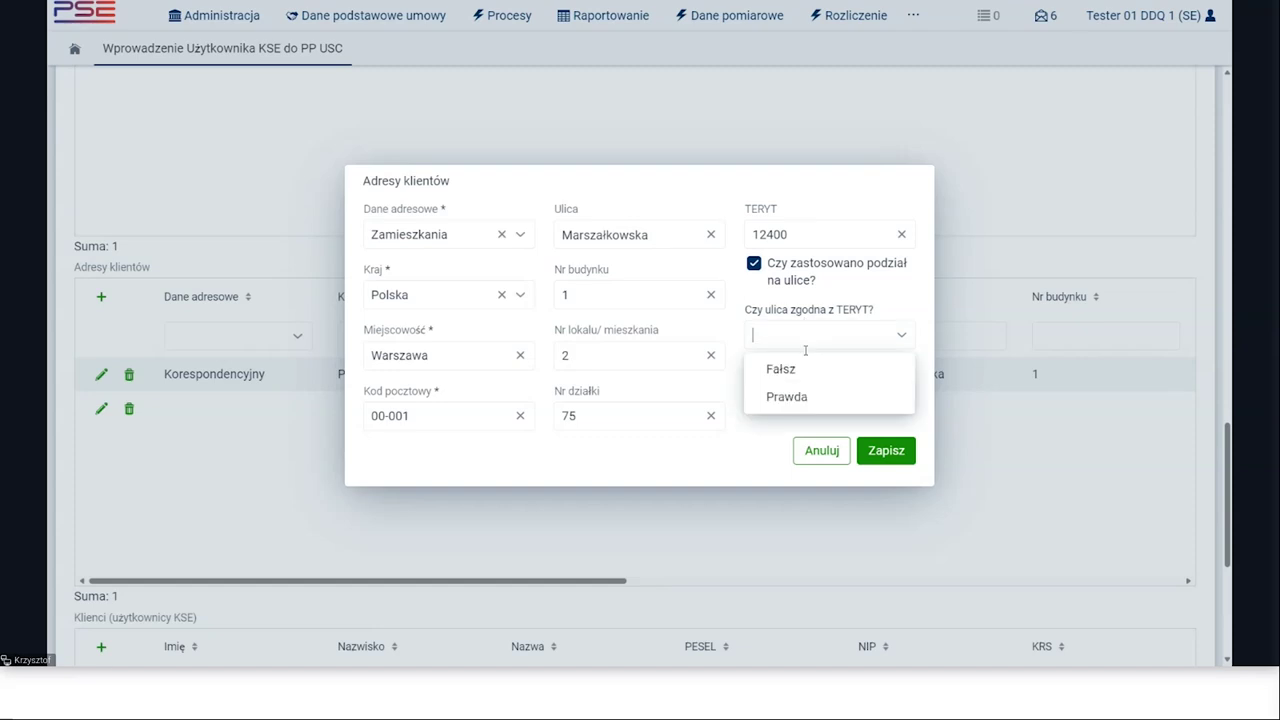
left_click(780, 394)
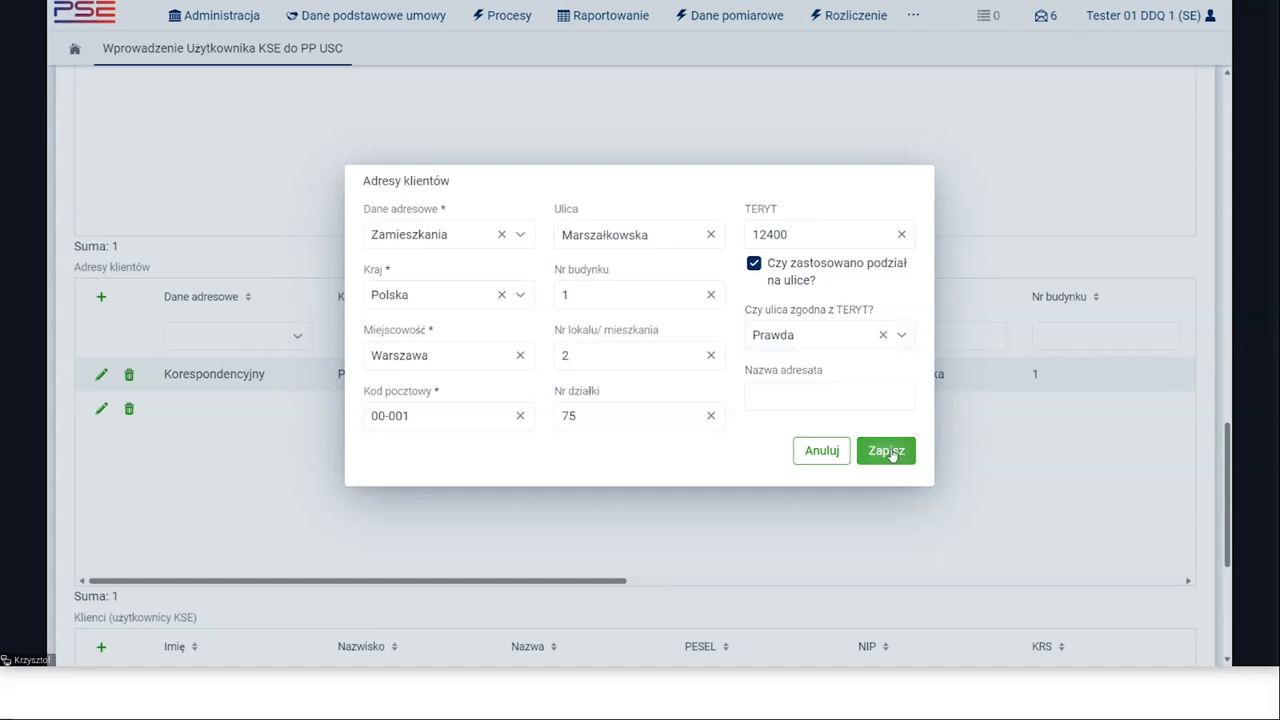
left_click(886, 451)
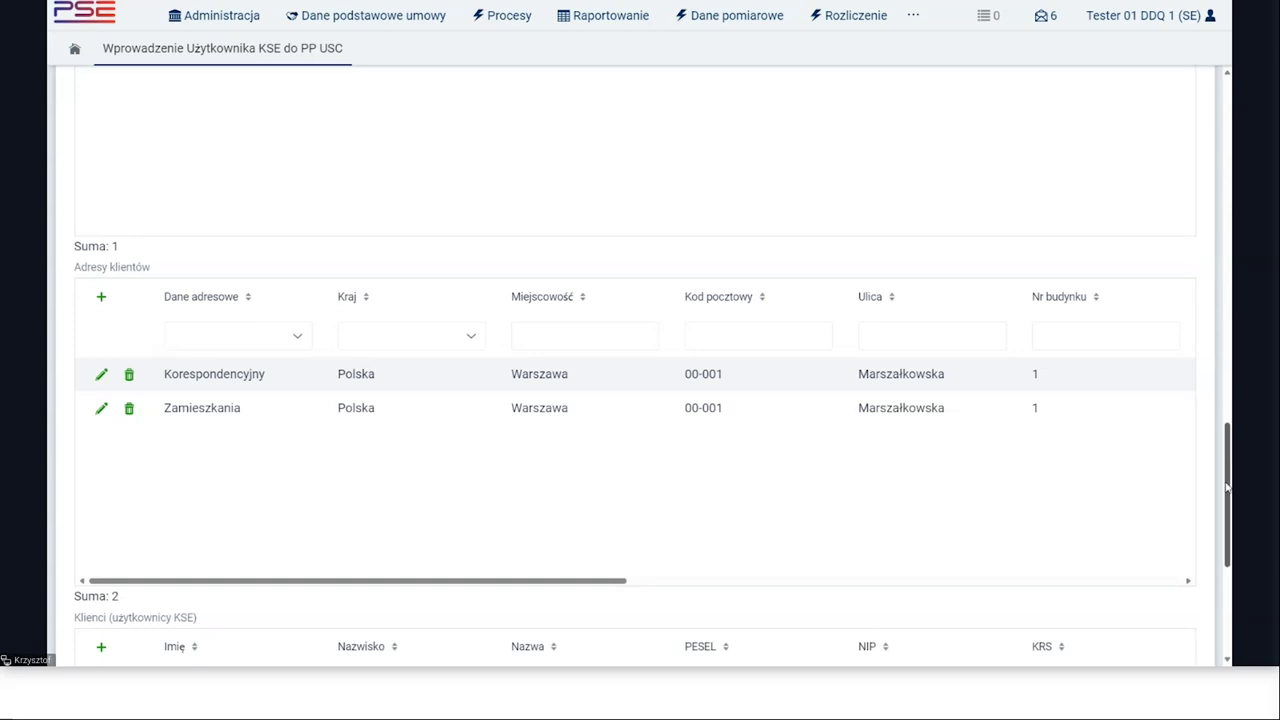
left_click_drag(1227, 487, 1232, 148)
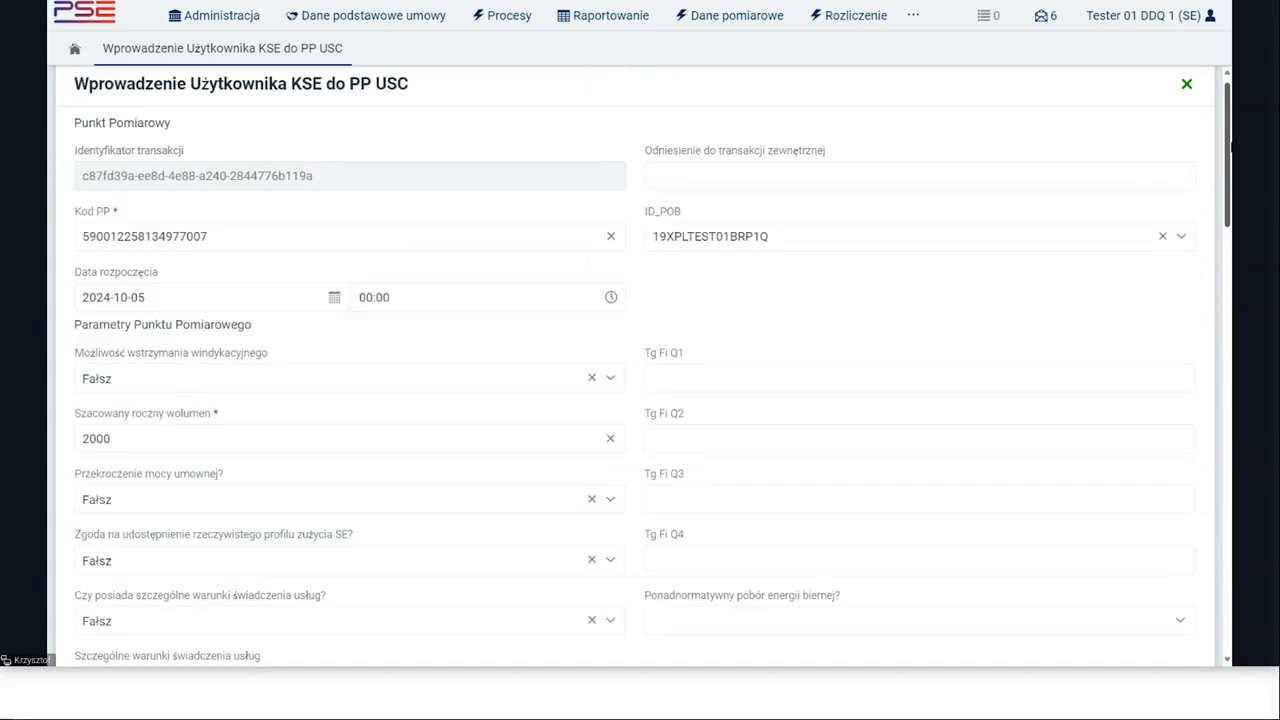
double_click(200, 237)
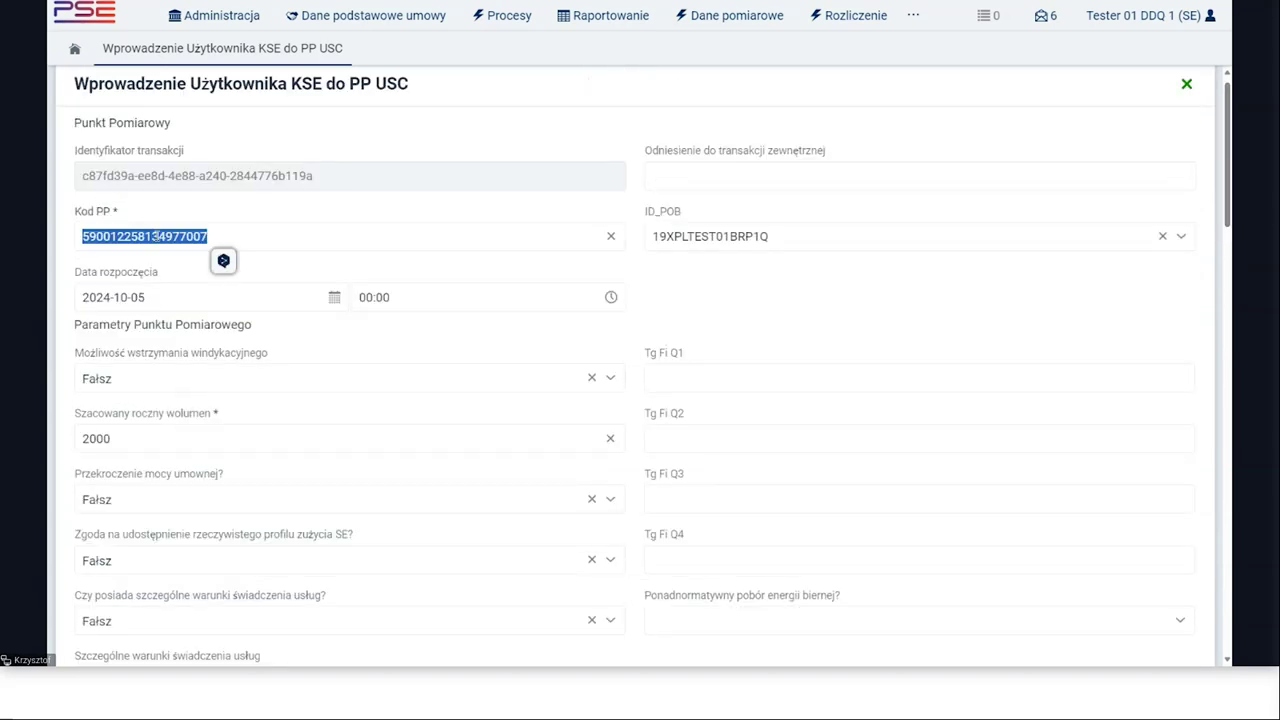
left_click(415, 136)
left_click_drag(1227, 132, 1169, 534)
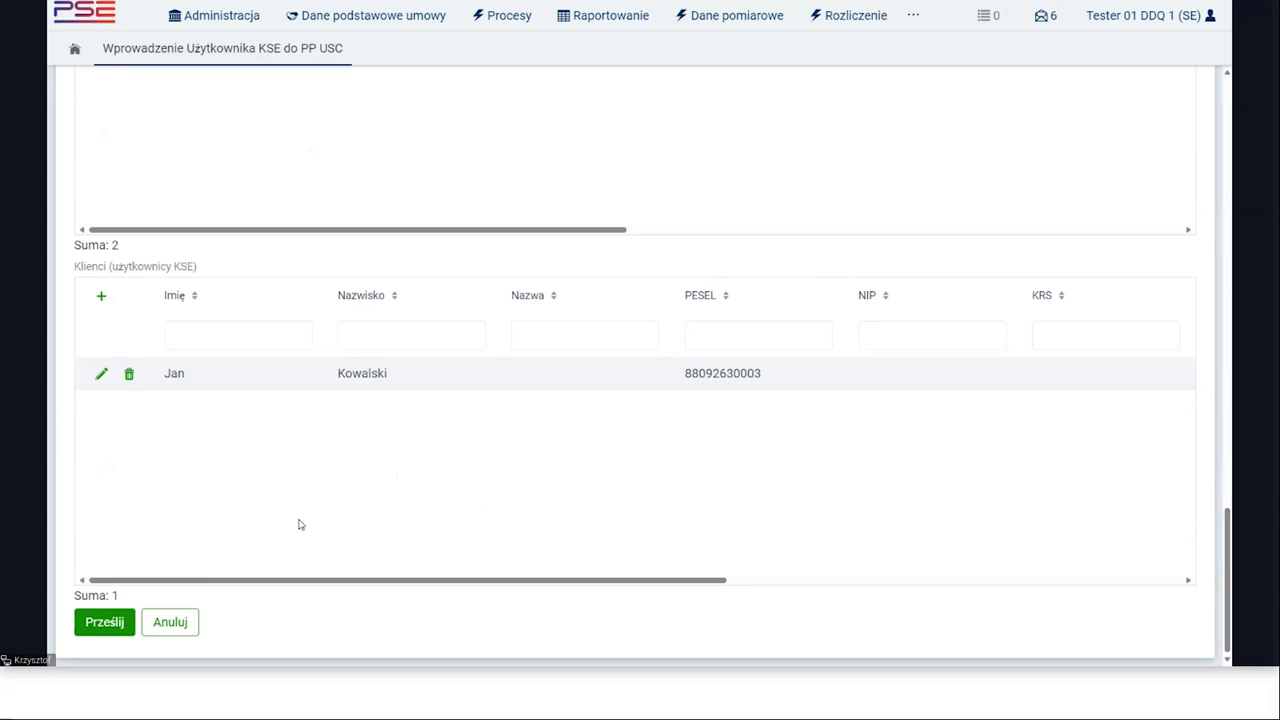
- After the Błąd! error, clear the special service conditions answer and resubmit the KSE user form
left_click(104, 622)
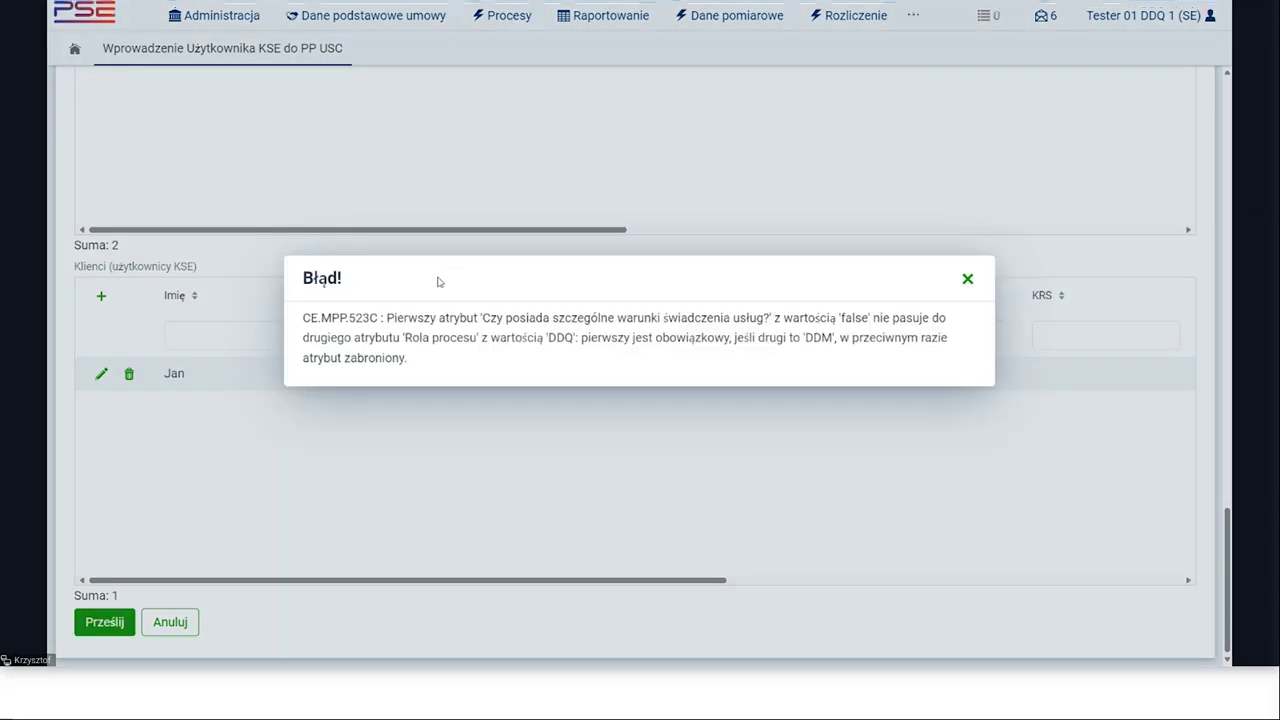
left_click(968, 280)
left_click_drag(1227, 537, 1231, 206)
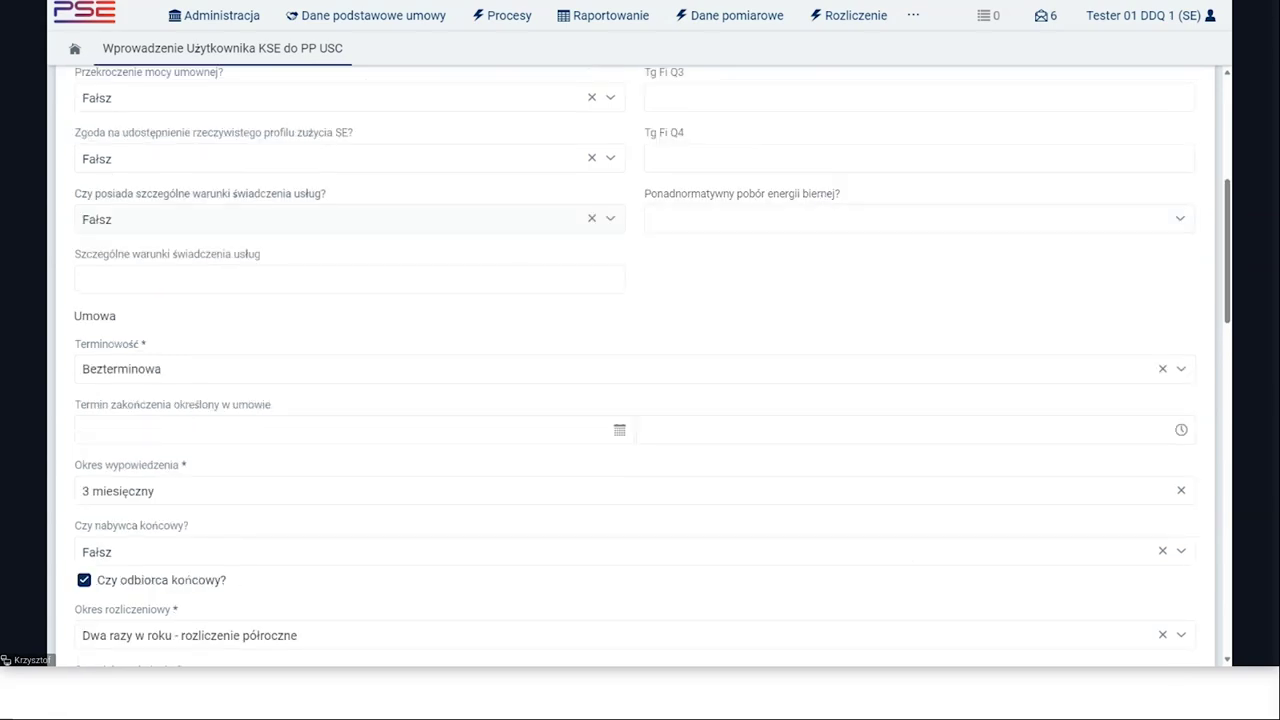
left_click(591, 220)
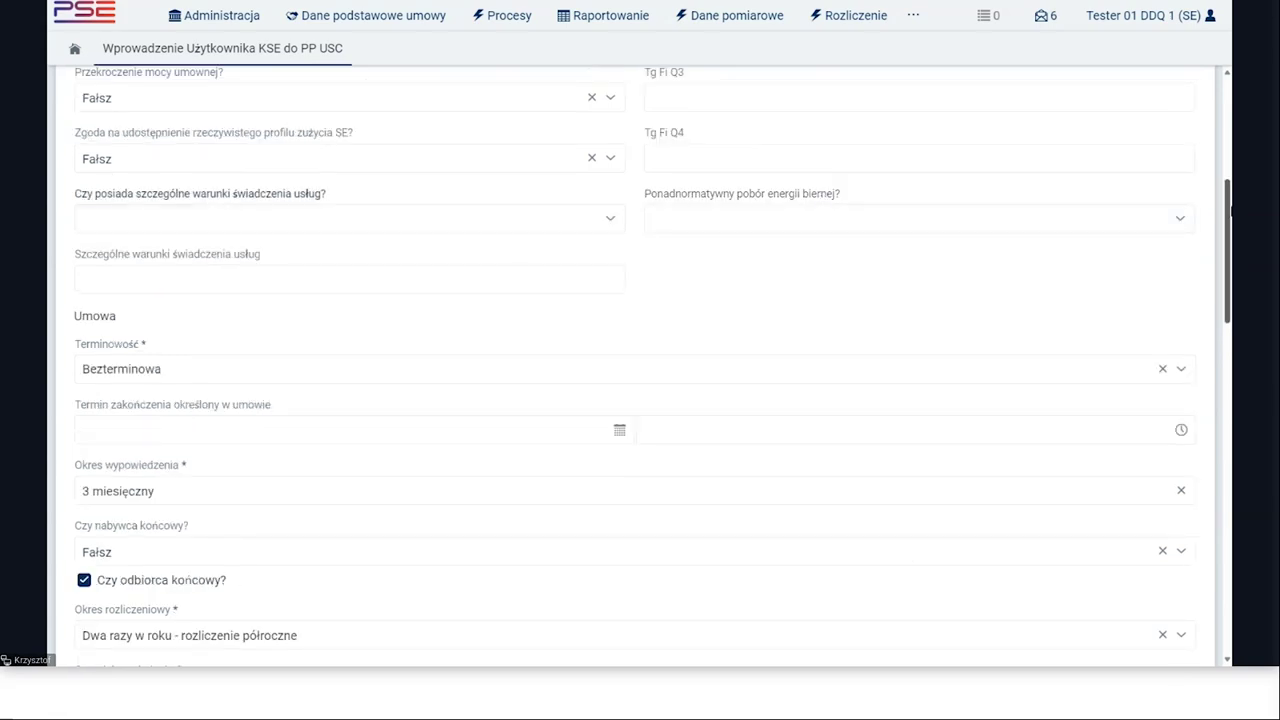
left_click_drag(1230, 203, 130, 565)
left_click(104, 622)
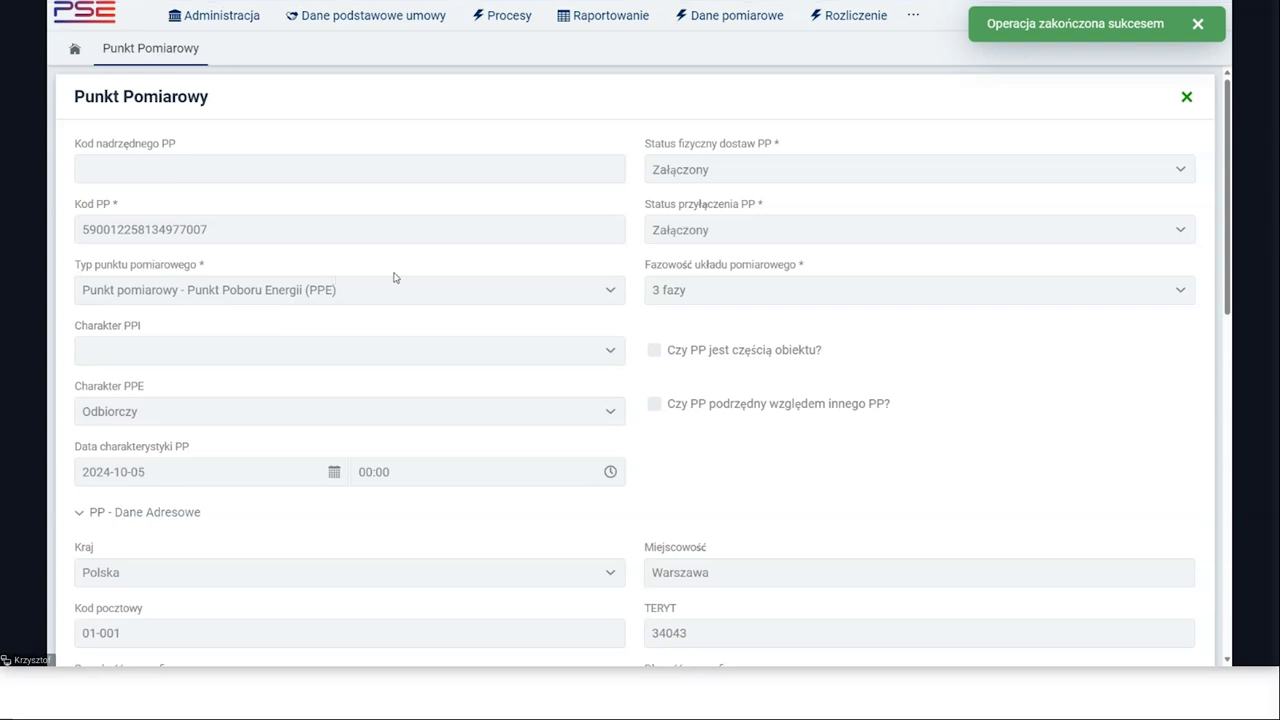
- Expand and review the measurement point's Identyfikacja użytkownika details
scroll(1229, 204, "down", 1)
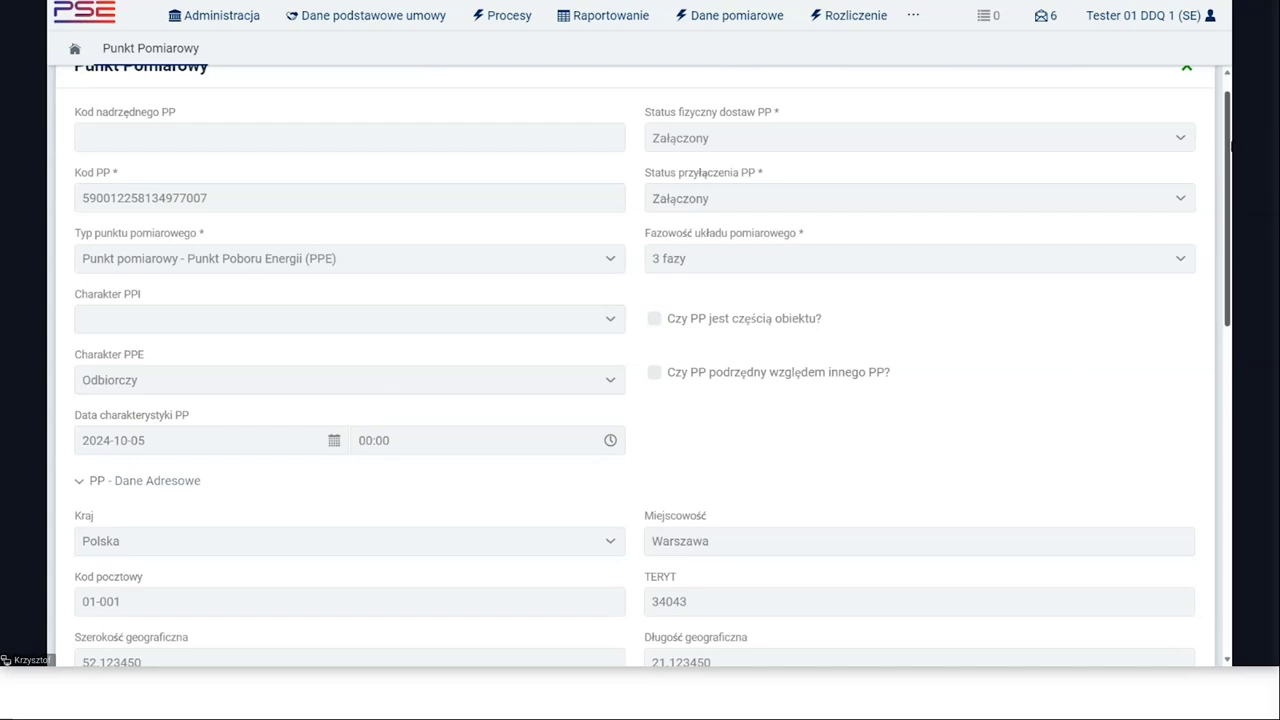
scroll(1227, 322, "down", 5)
left_click_drag(1227, 322, 1230, 477)
left_click(176, 391)
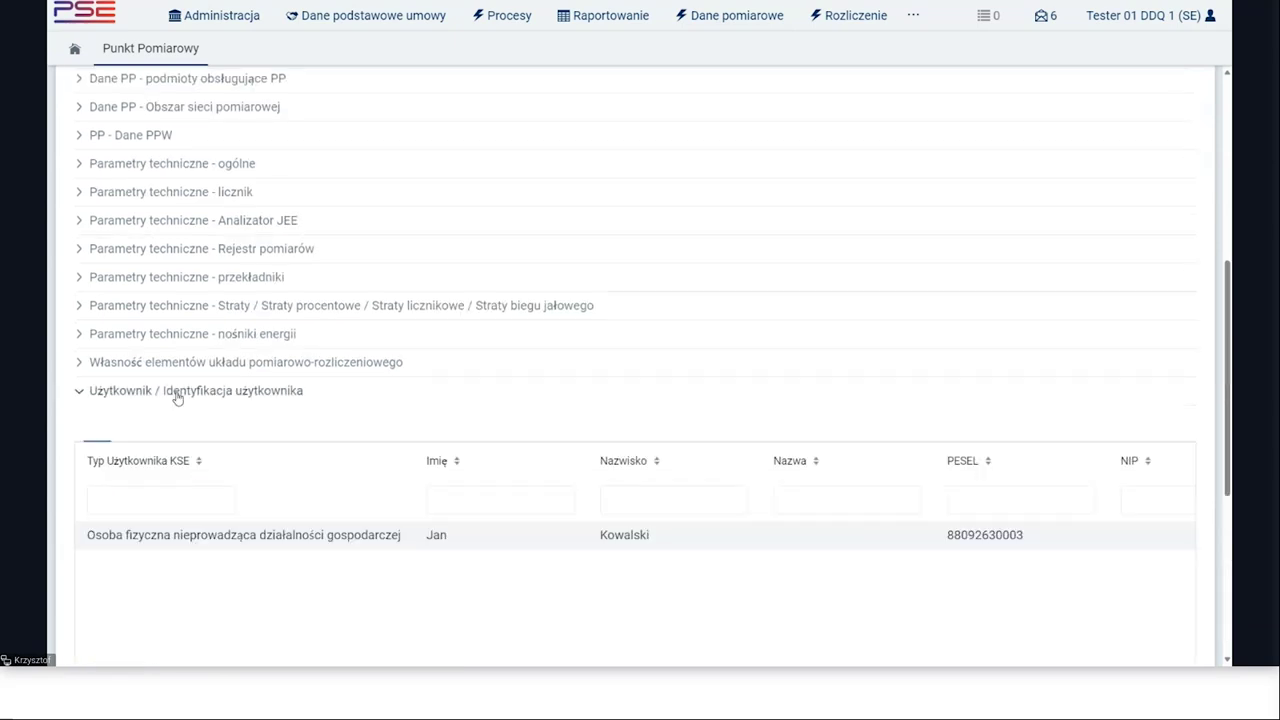
scroll(420, 480, "down", 1)
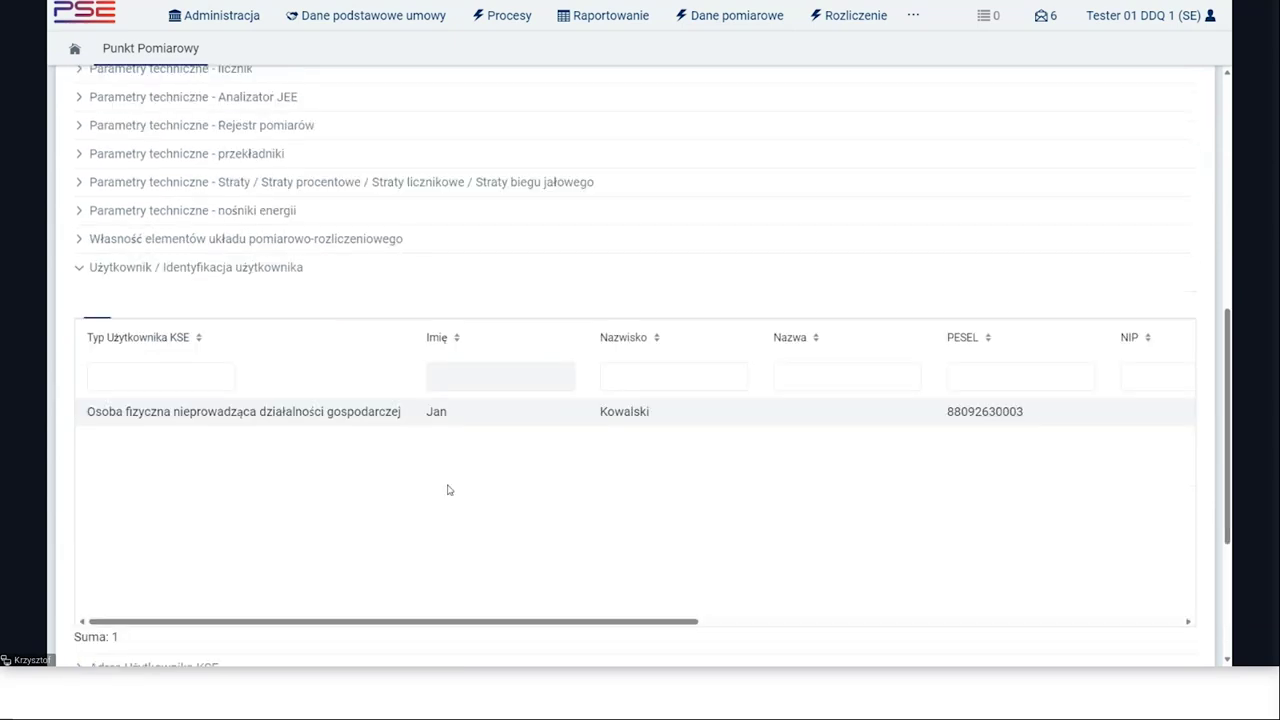
left_click_drag(433, 624, 400, 610)
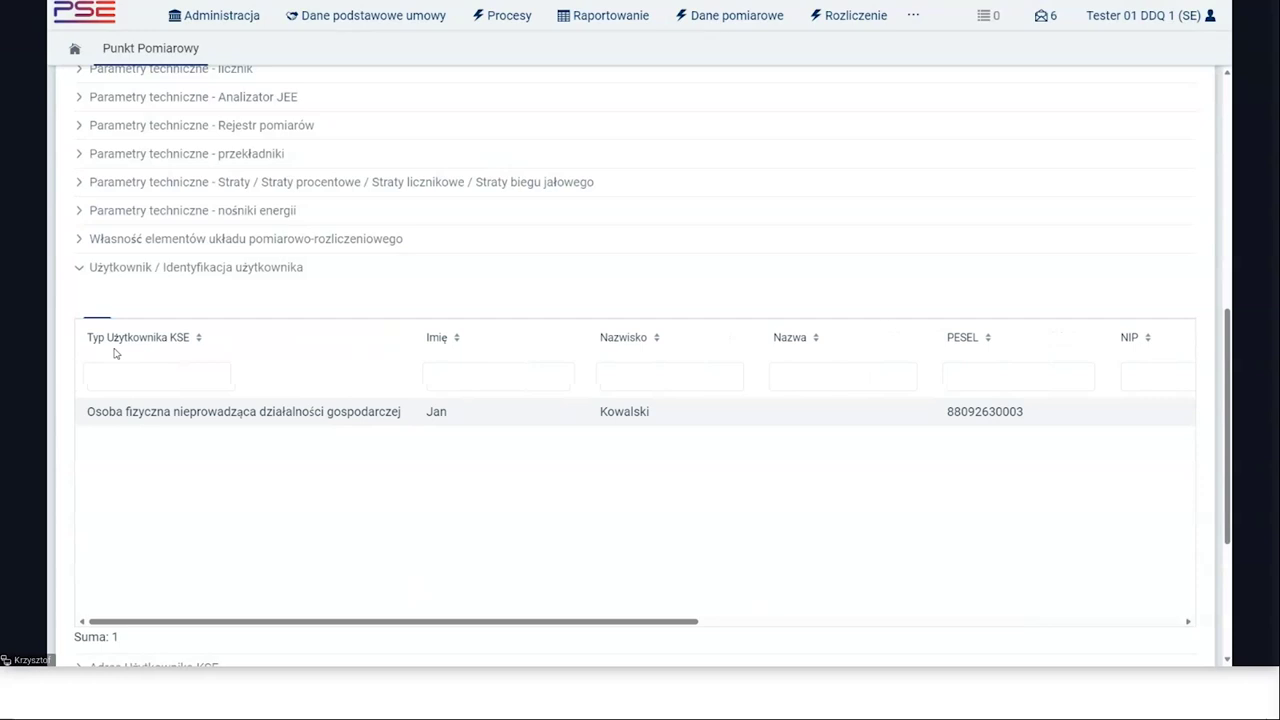
left_click(80, 270)
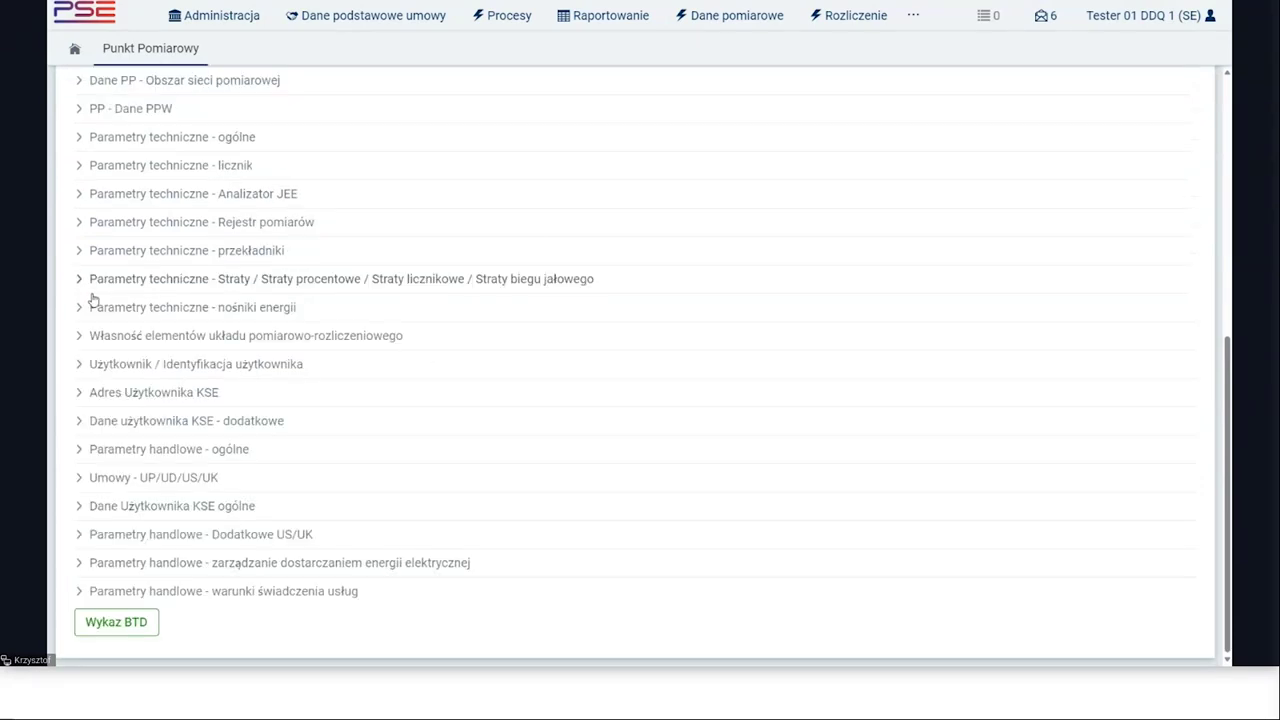
- Review the Adres Użytkownika KSE records and the UC, UK, BH and UO contracts
left_click(139, 392)
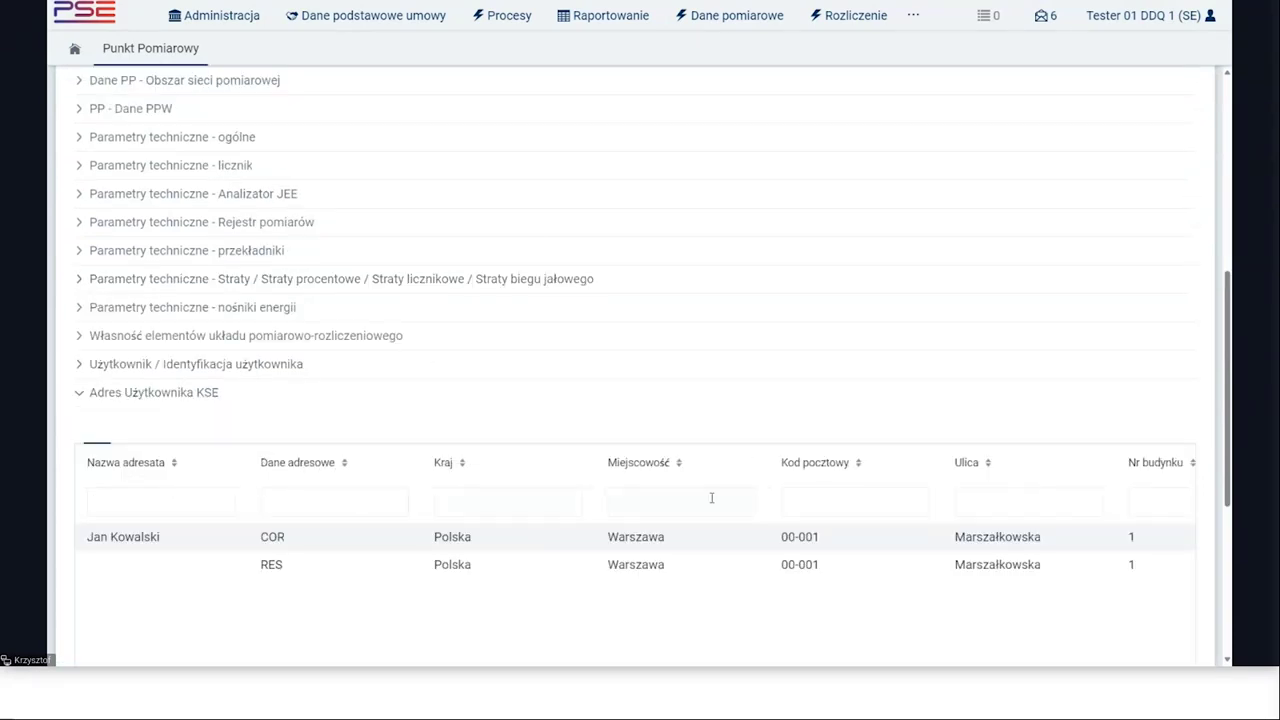
left_click(158, 394)
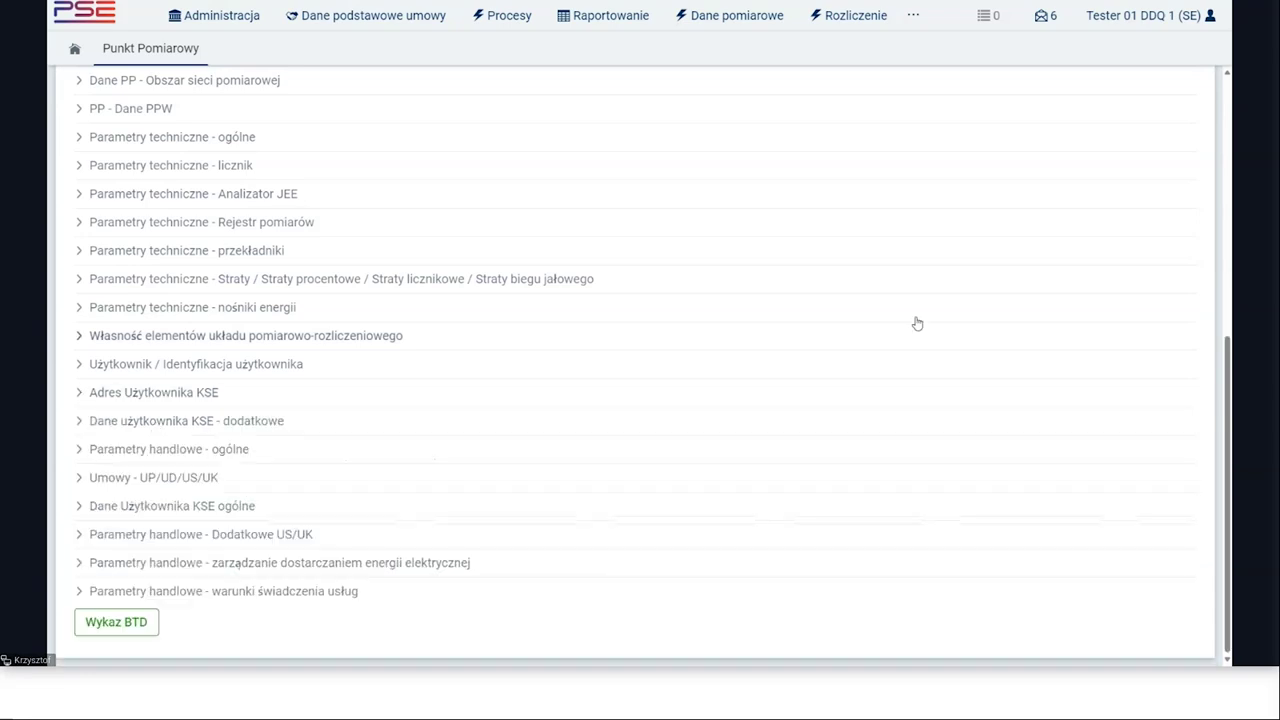
left_click(157, 479)
scroll(1208, 393, "down", 3)
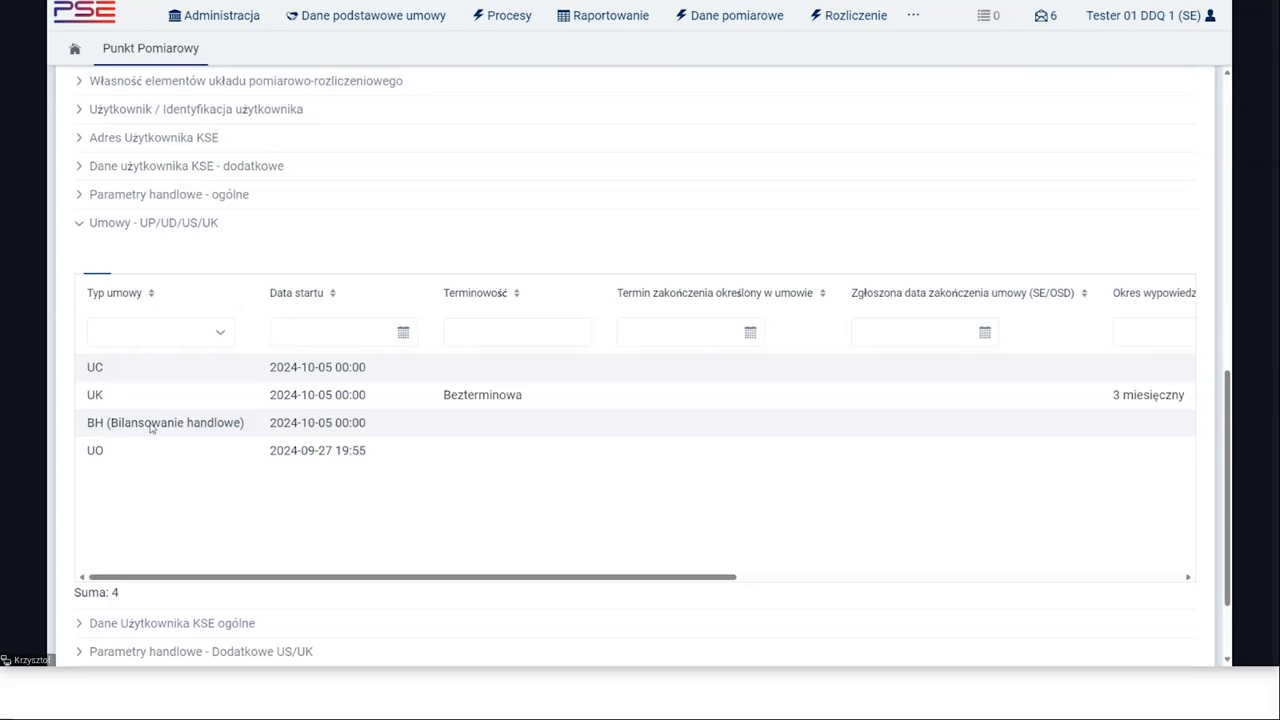
left_click_drag(457, 577, 430, 577)
left_click_drag(1229, 435, 1212, 136)
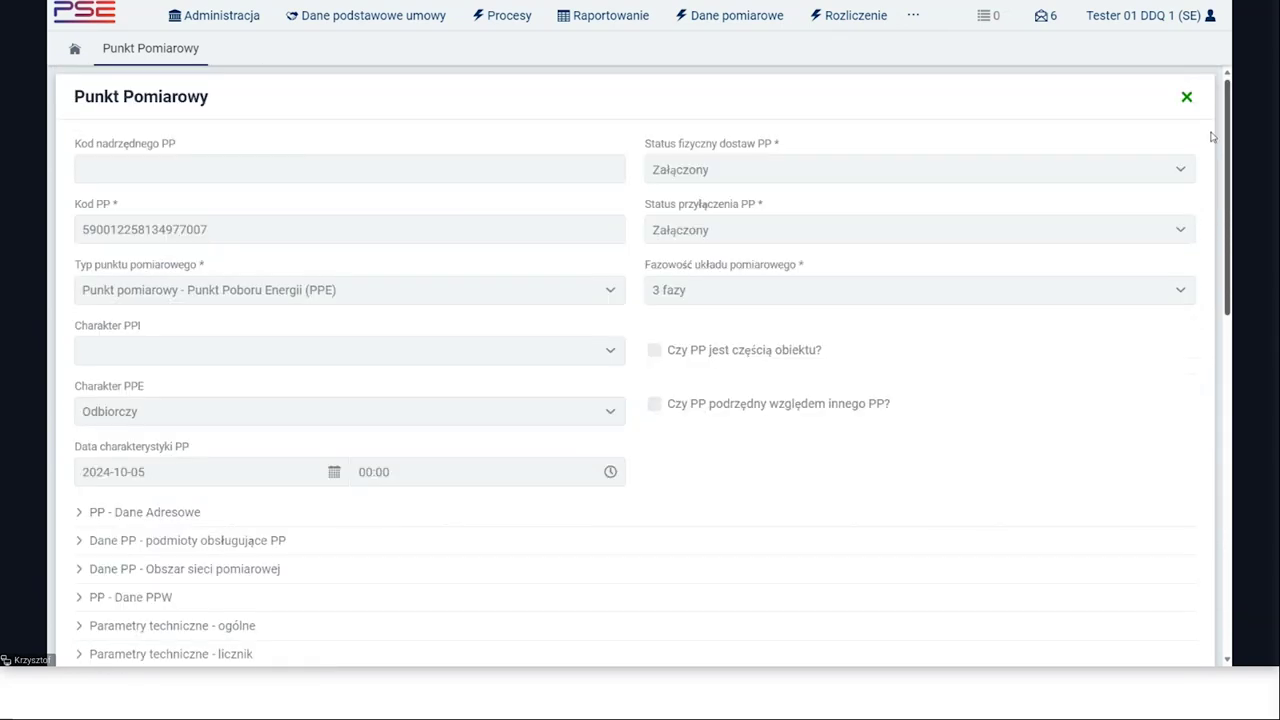
- Copy the Kod PP and paste it into the Wyszukaj Punkt Pomiarowy search form
double_click(165, 230)
key("ctrl+c")
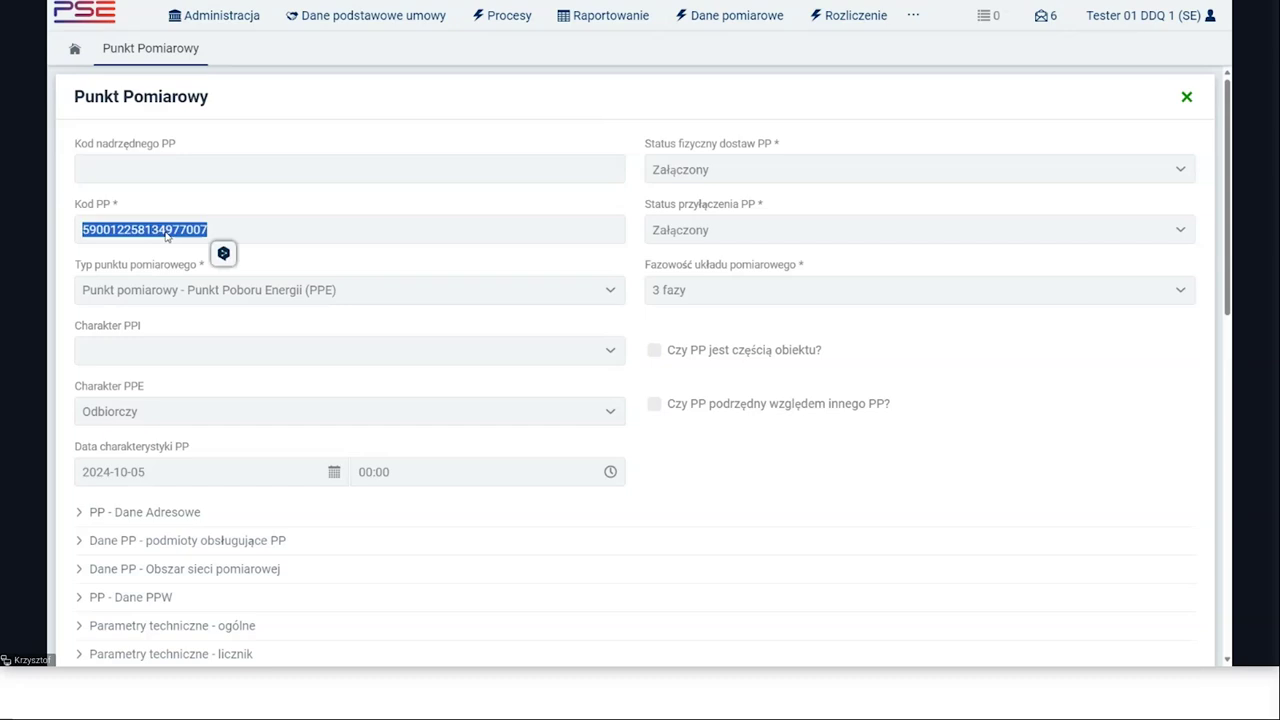
left_click(365, 20)
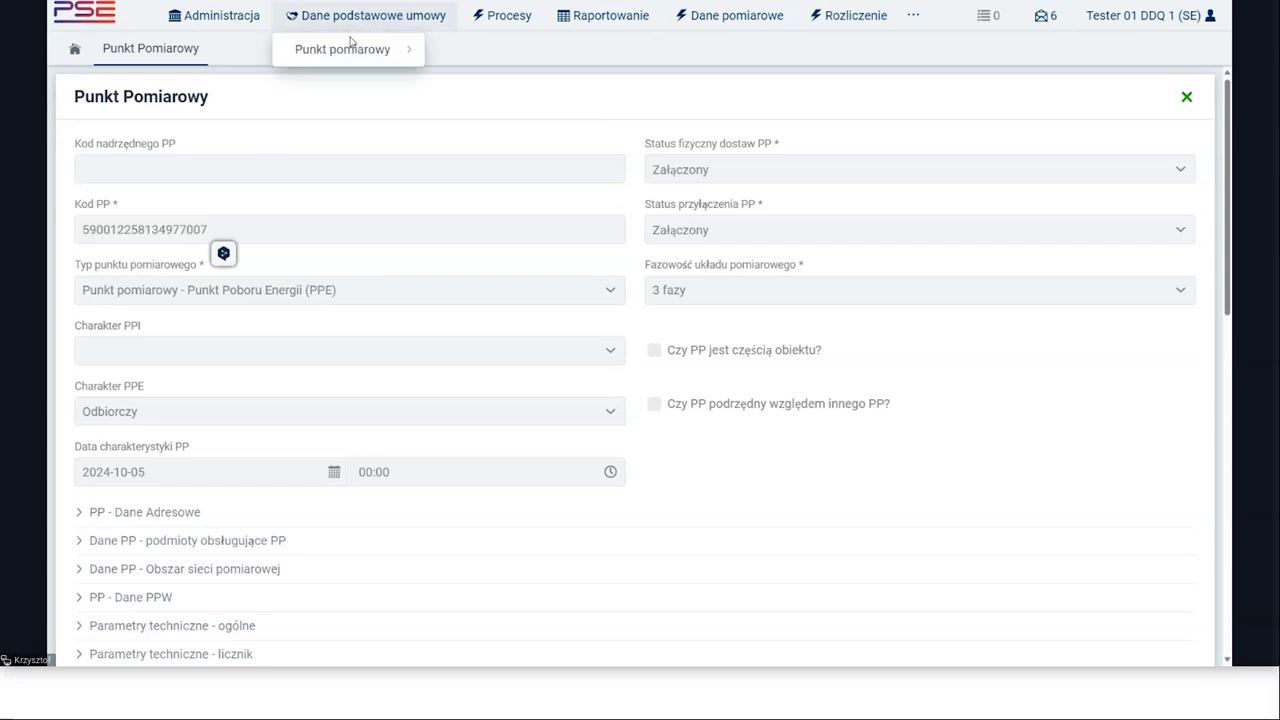
mouse_move(396, 52)
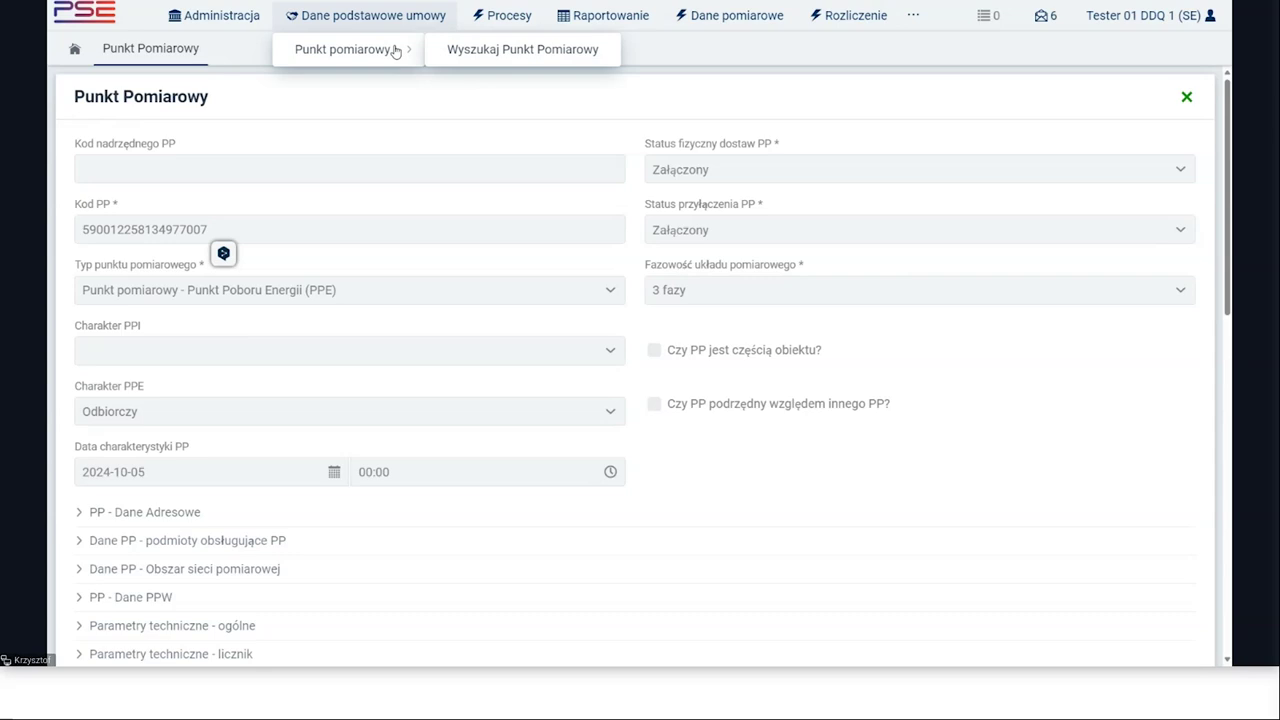
left_click(494, 50)
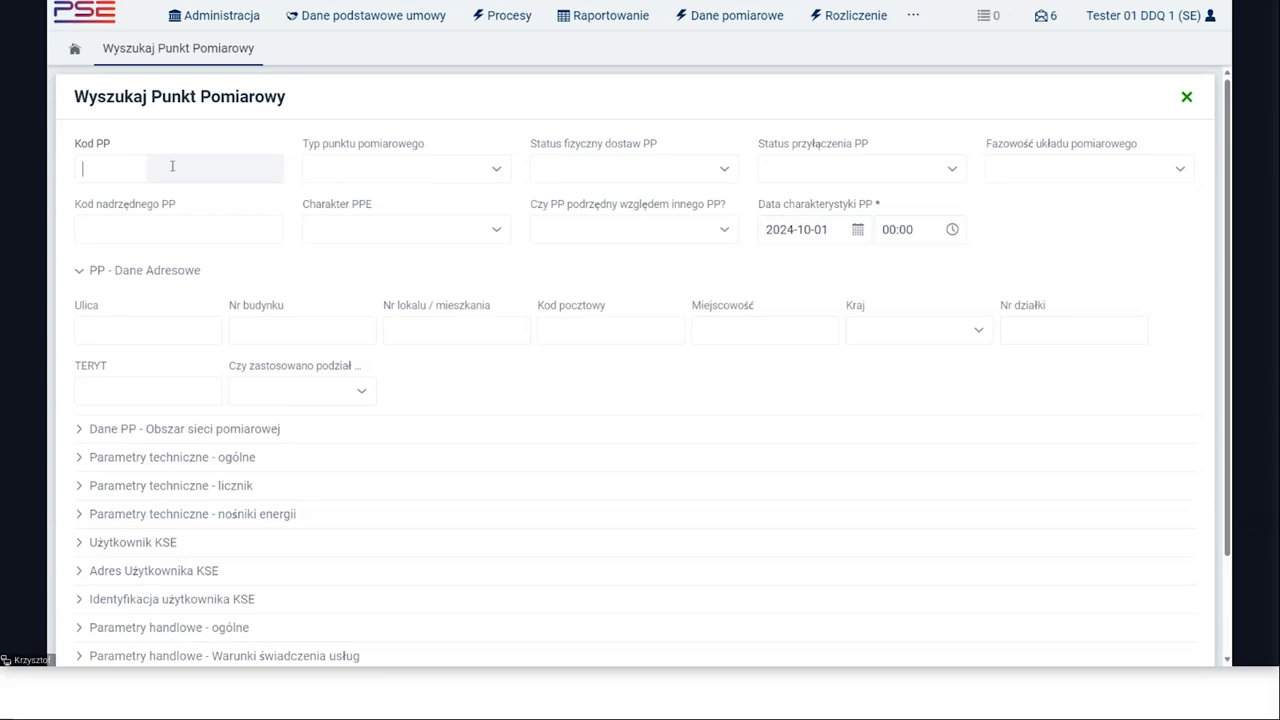
key("ctrl+v")
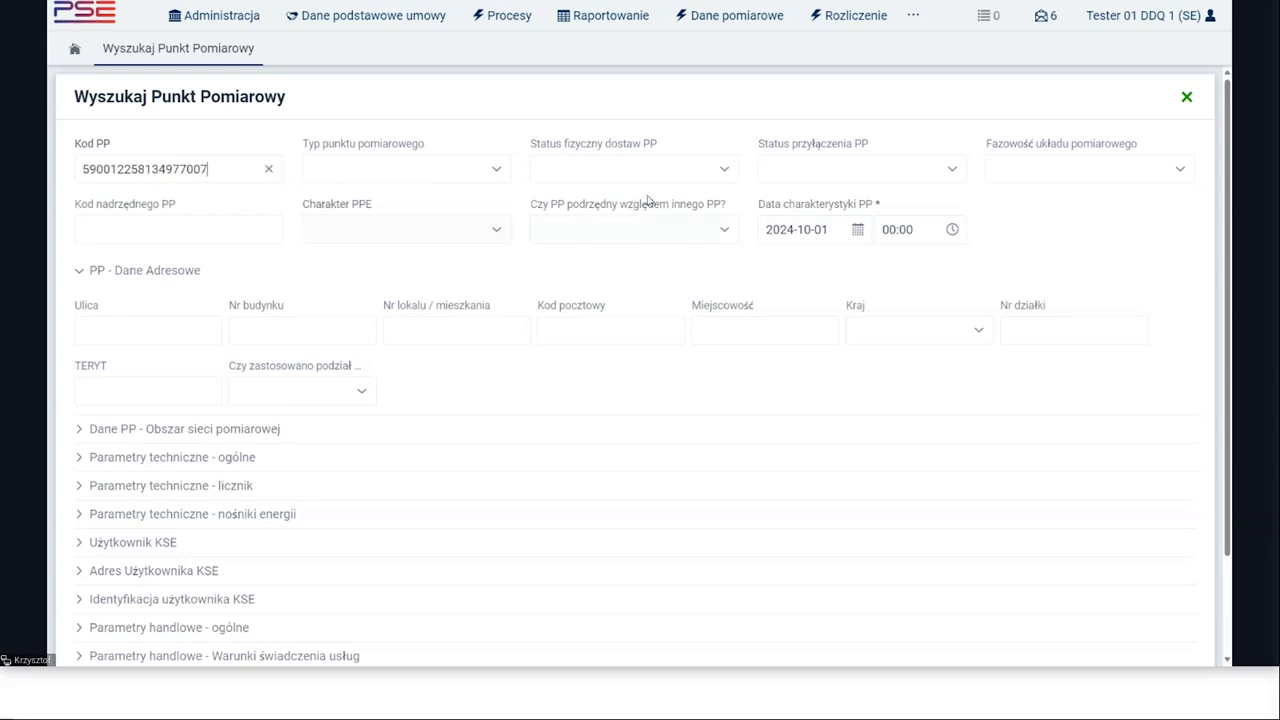
- Search with characteristic date 2024-10-04, which returns no results (Suma: 0)
left_click(859, 230)
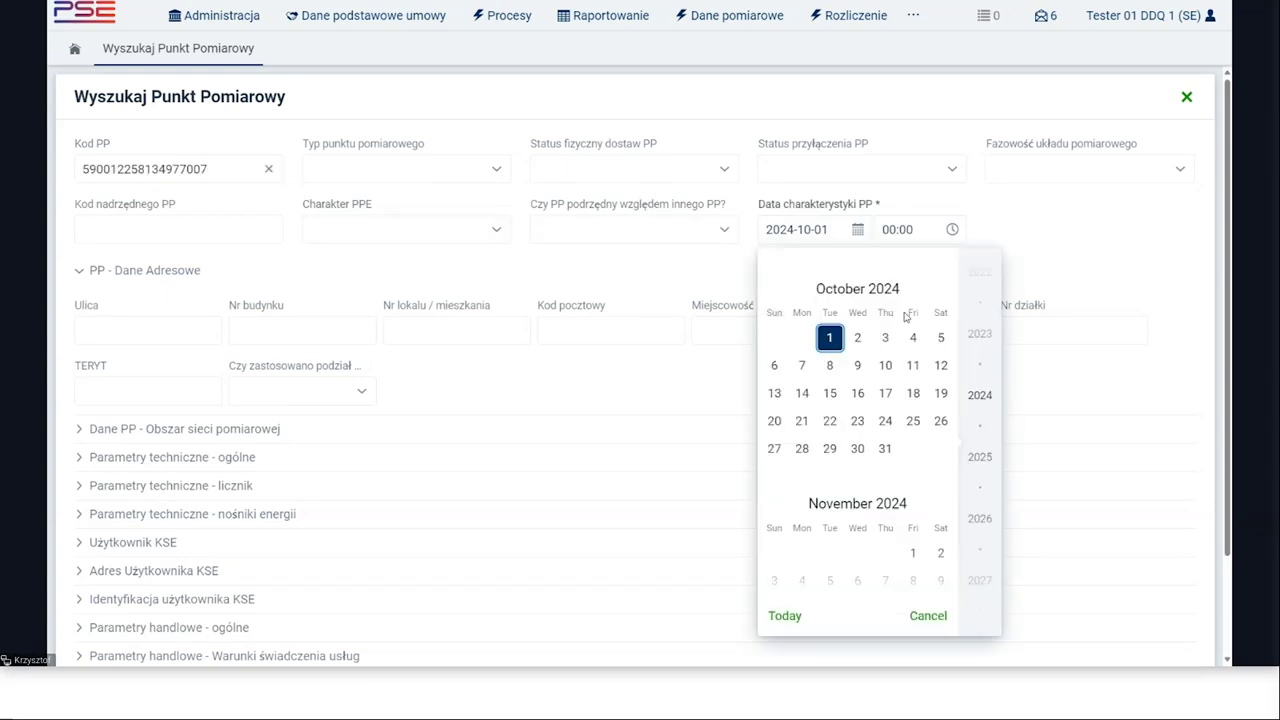
left_click(912, 337)
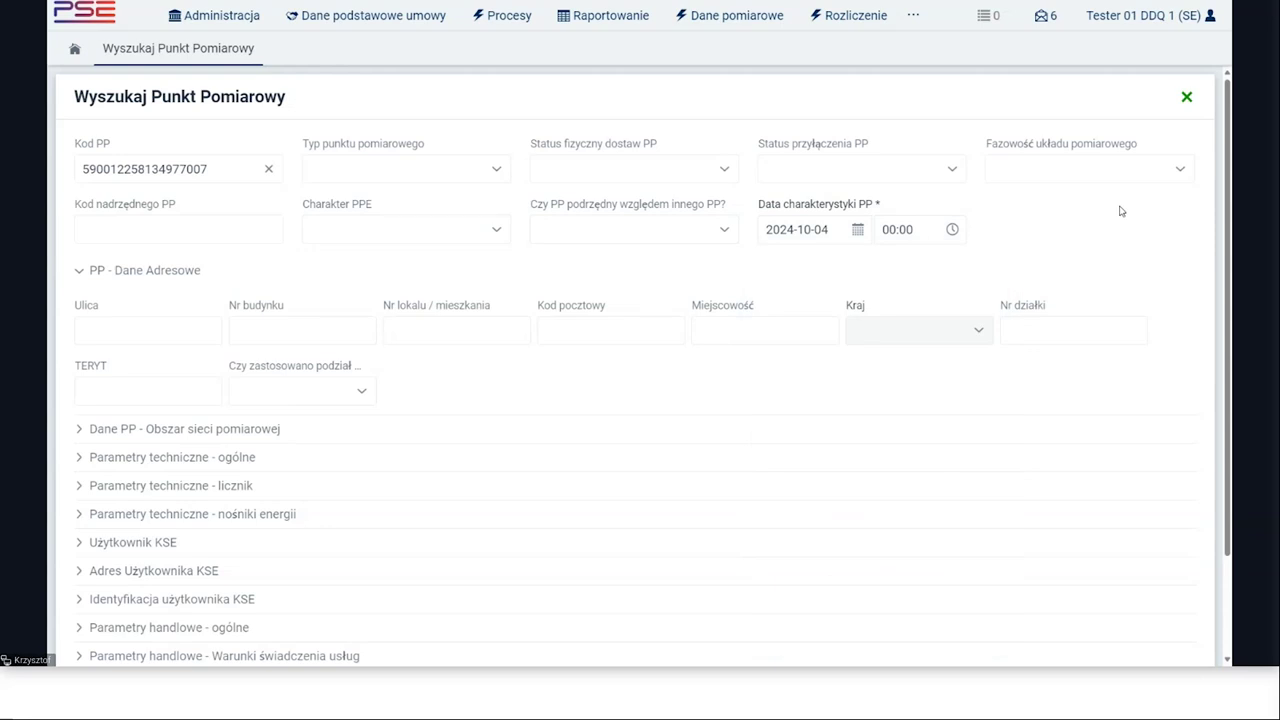
scroll(1222, 215, "down", 1)
scroll(446, 487, "down", 1)
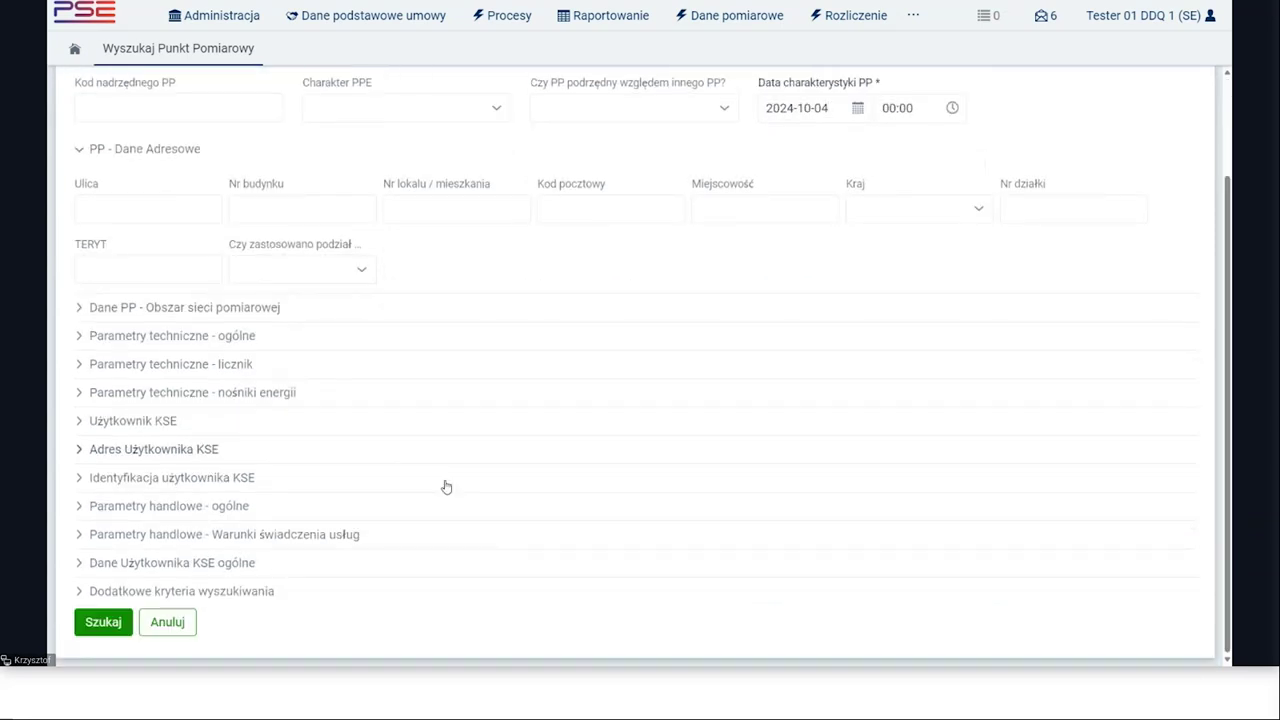
left_click(103, 622)
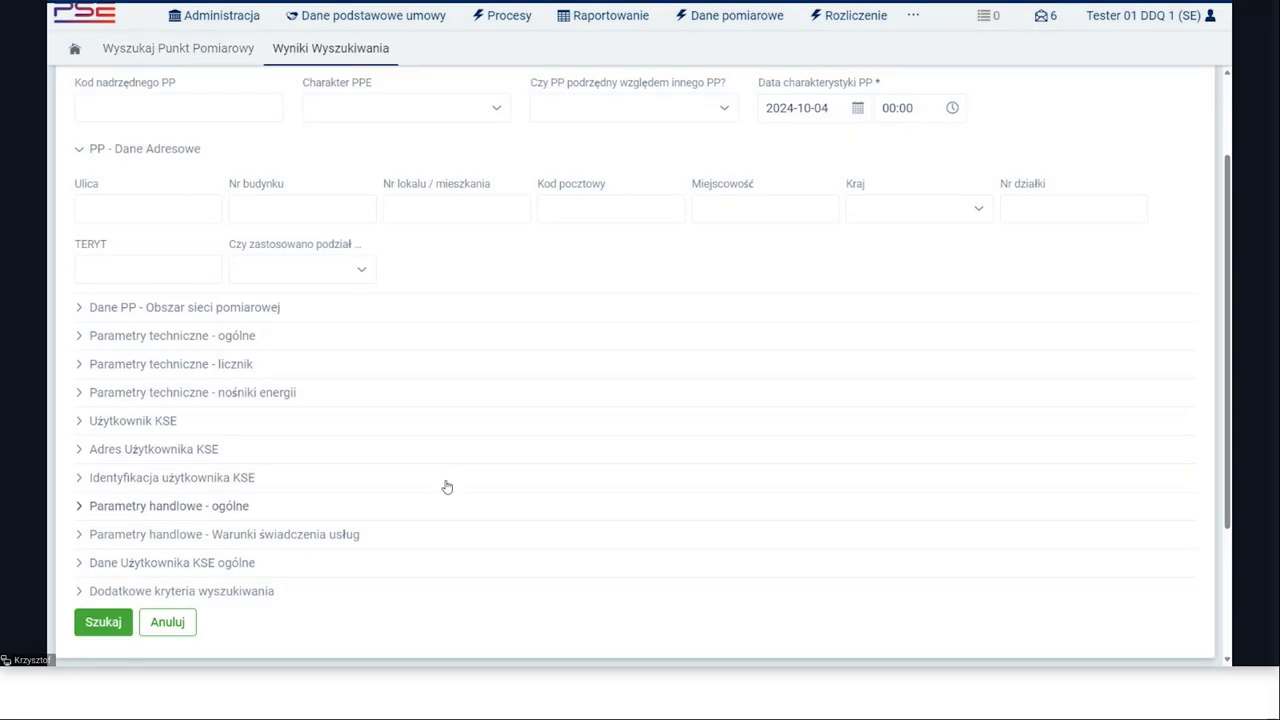
left_click_drag(1230, 236, 1228, 288)
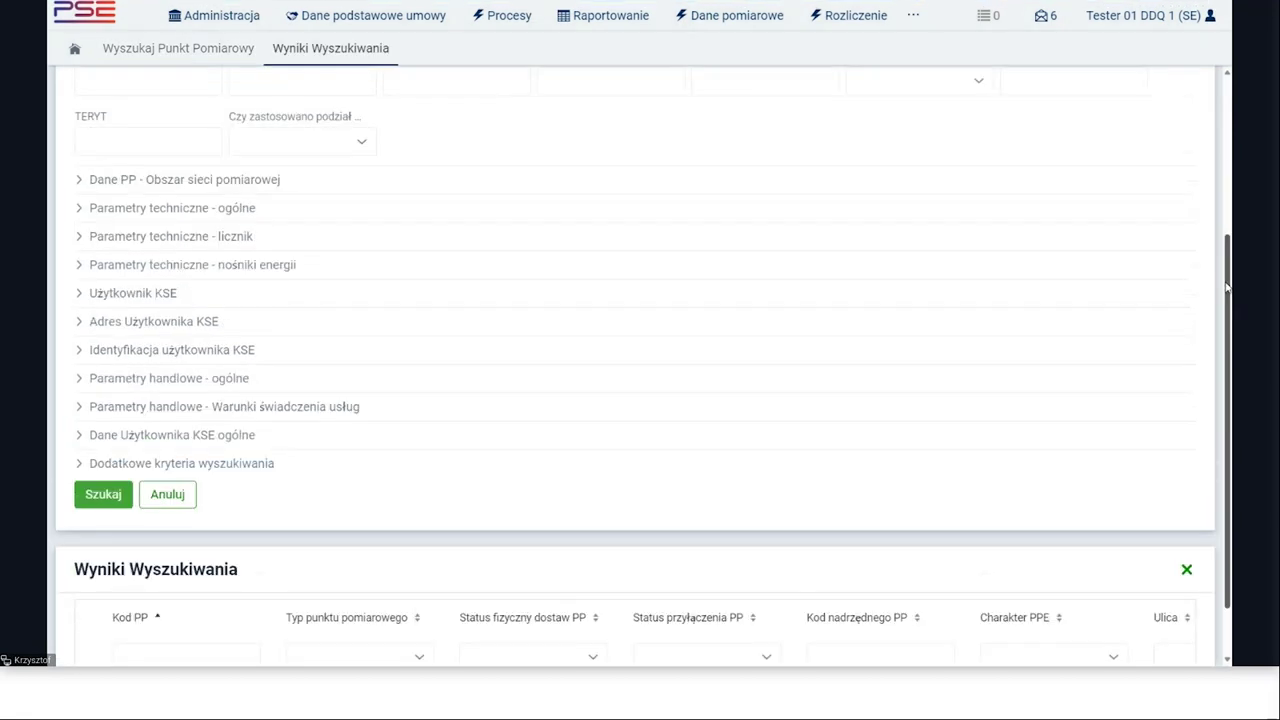
scroll(1125, 158, "up", 5)
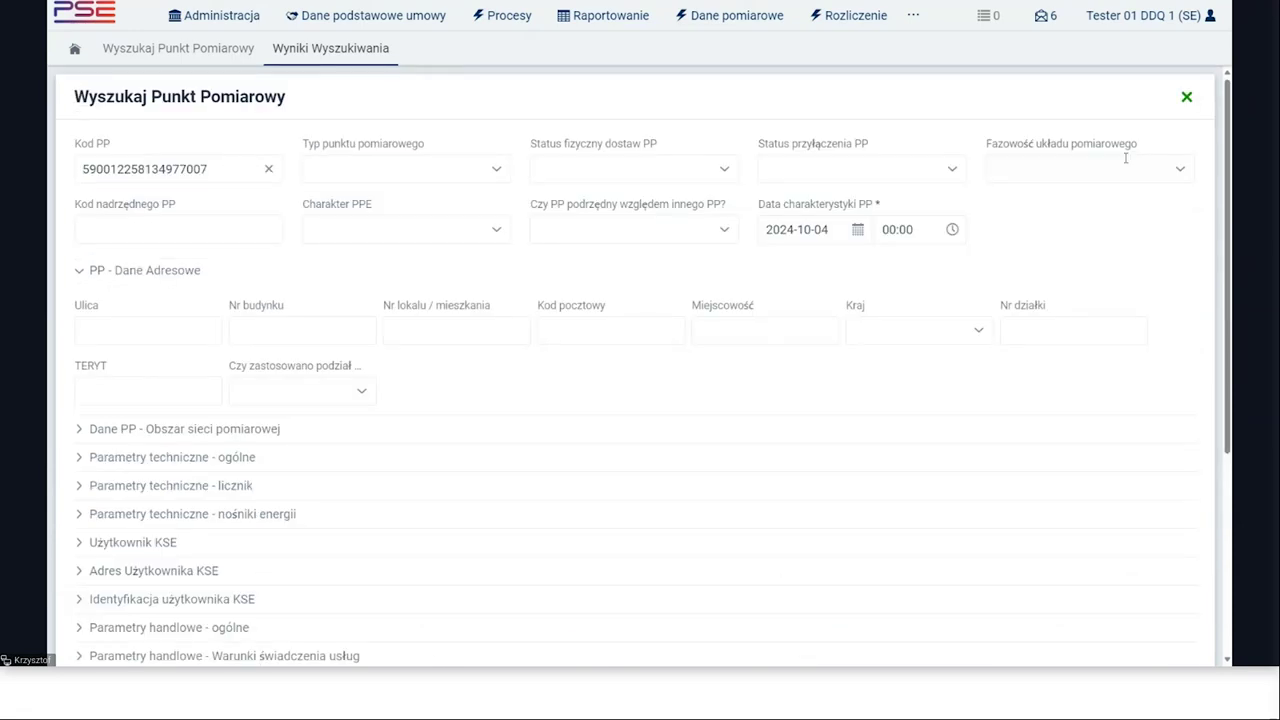
left_click(857, 229)
left_click_drag(1230, 138, 1230, 338)
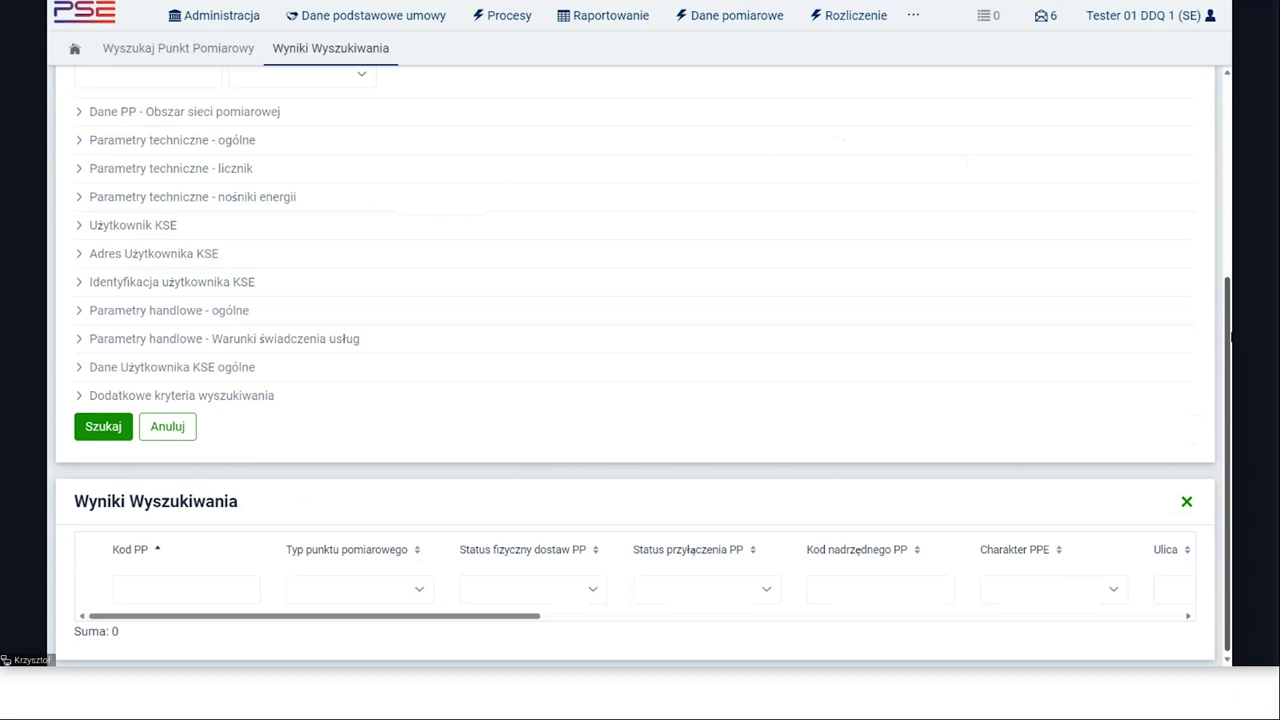
left_click(104, 425)
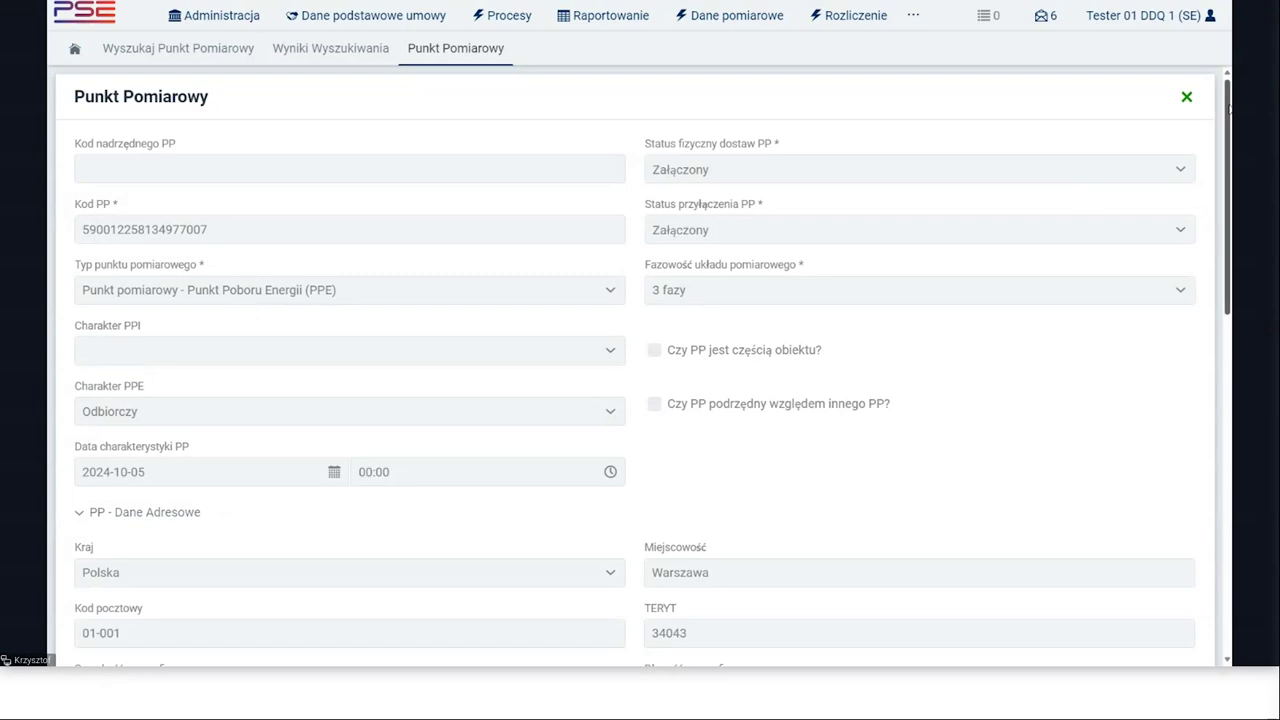
- Confirm Grupa taryfowa and Moc umowna are empty in the service terms, then copy Kod PP
left_click_drag(1228, 110, 1193, 471)
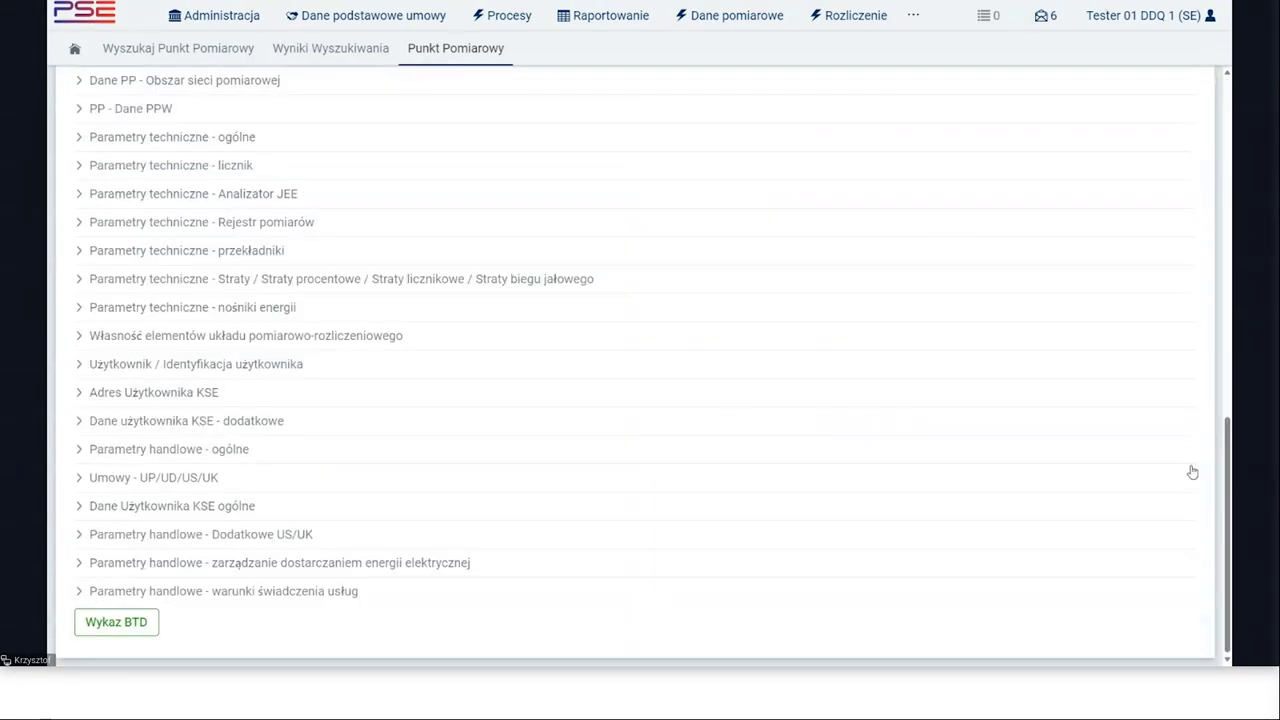
left_click(306, 596)
scroll(220, 527, "down", 1)
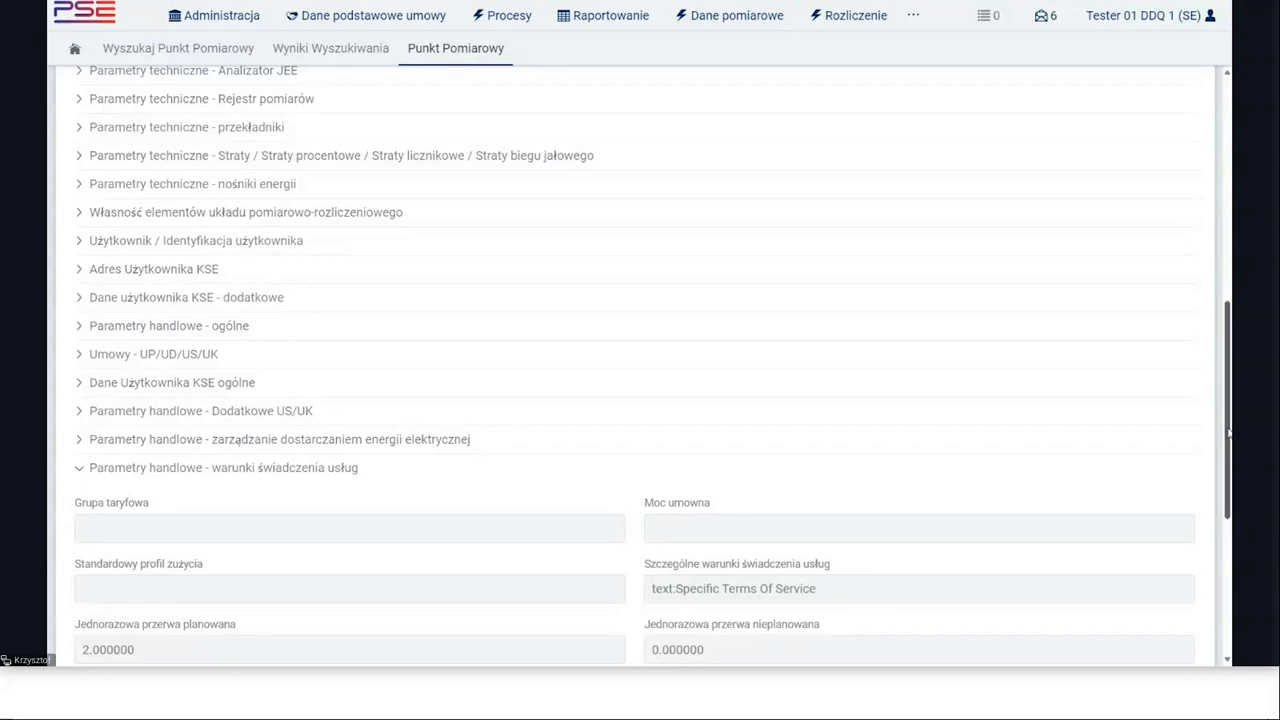
left_click_drag(1228, 437, 807, 195)
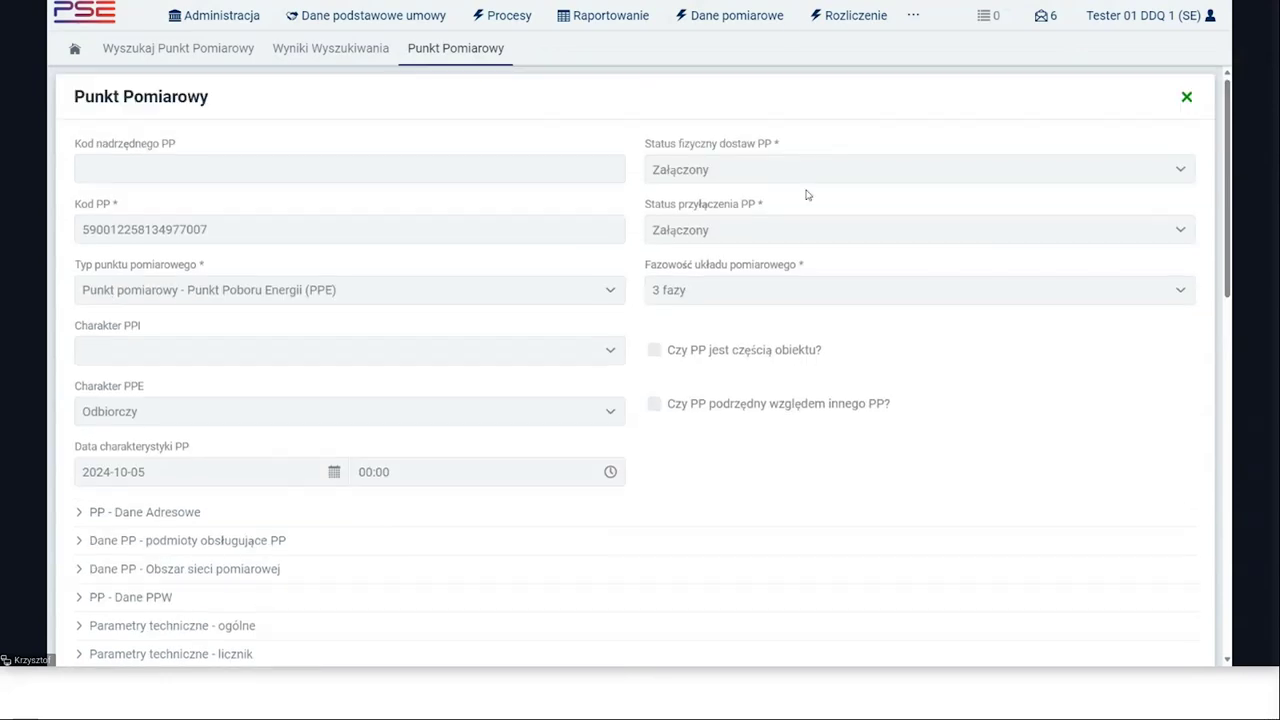
double_click(165, 230)
key("ctrl+c")
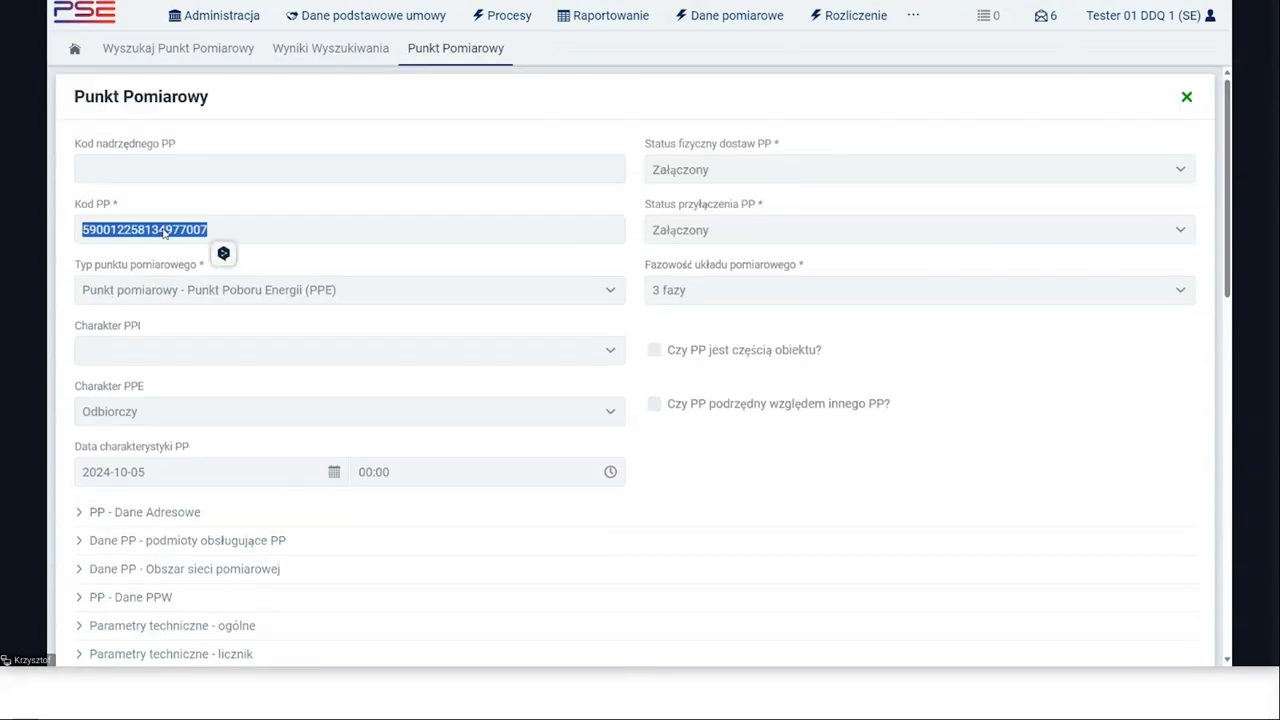
left_click(222, 199)
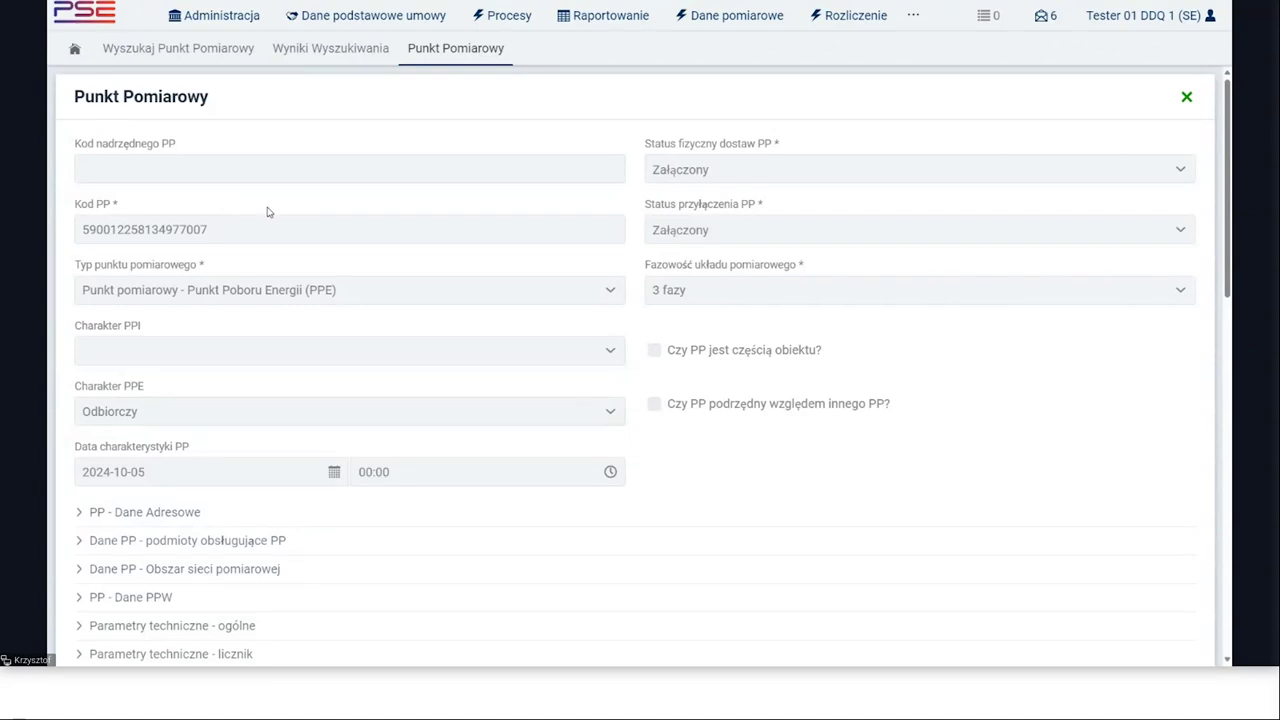
left_click(521, 21)
mouse_move(510, 82)
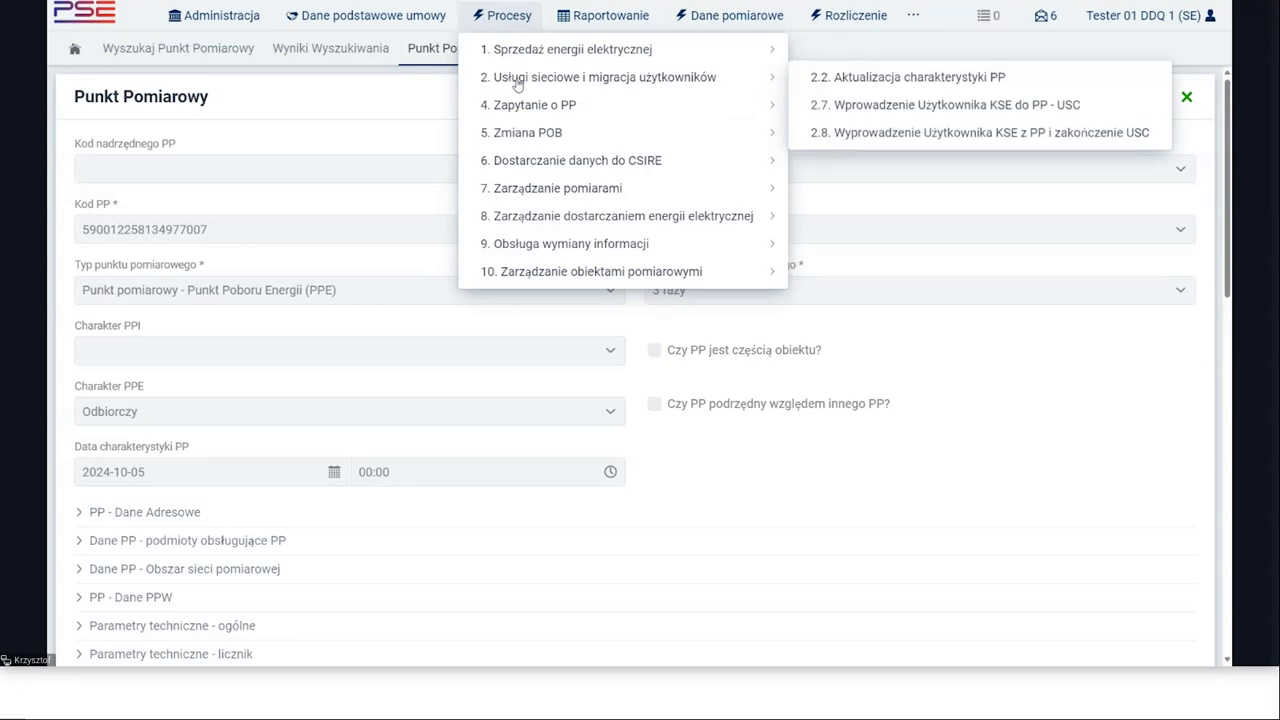
left_click(876, 80)
left_click(103, 220)
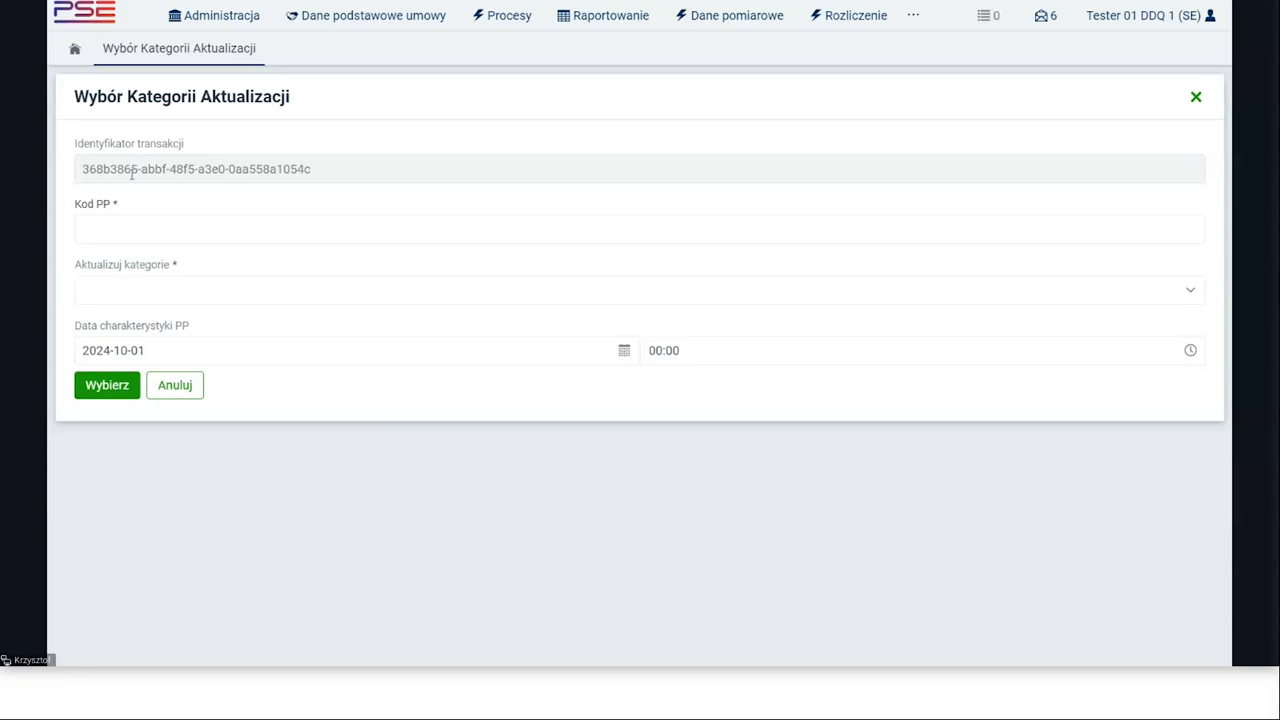
left_click(1191, 294)
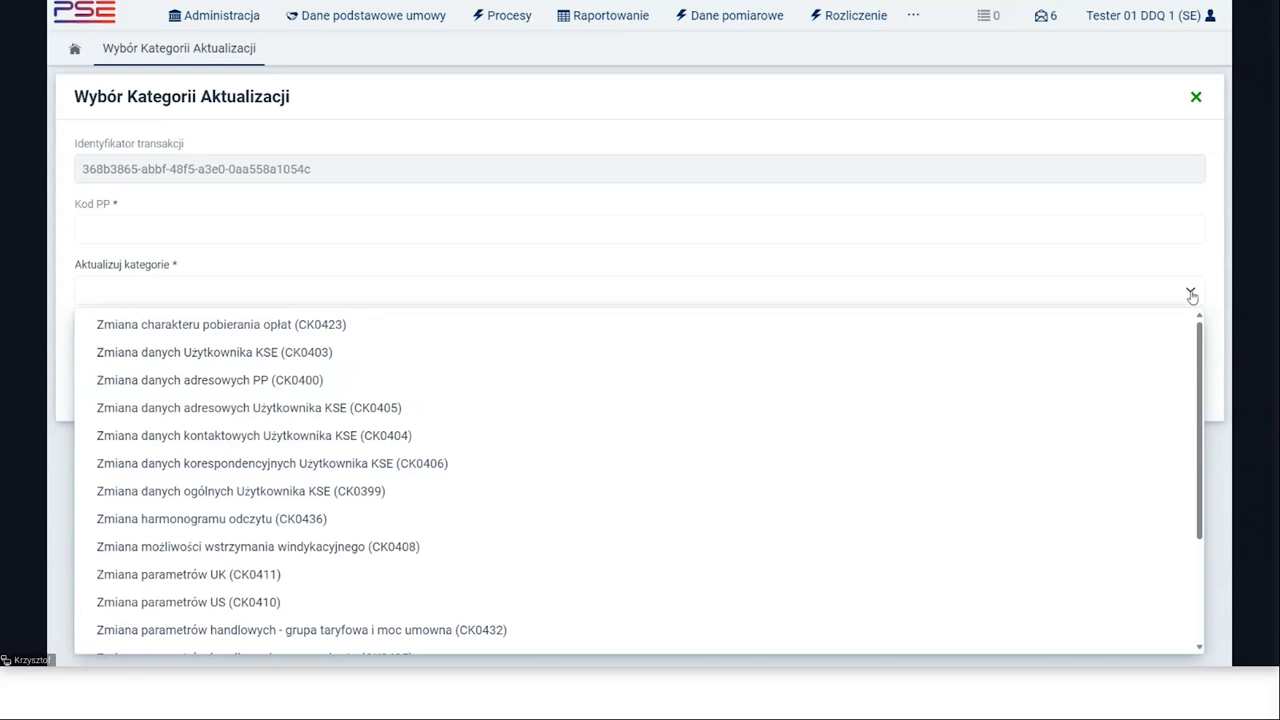
left_click(144, 224)
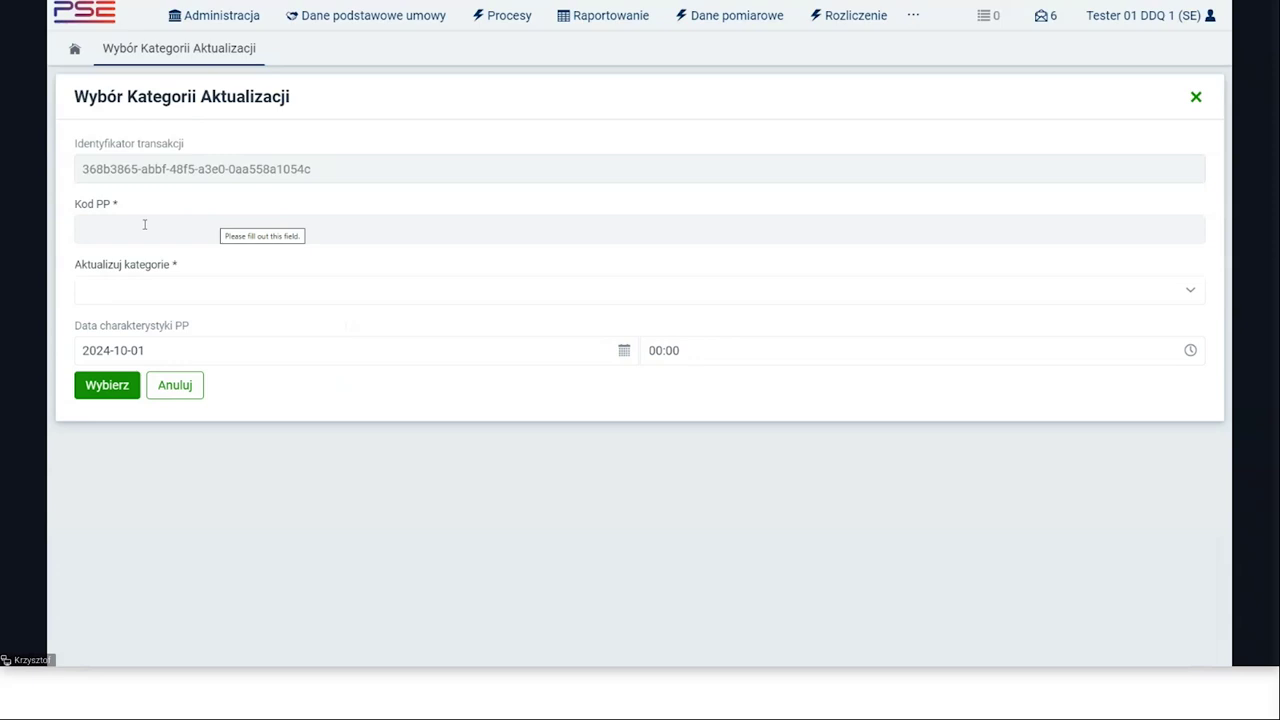
key("ctrl+v")
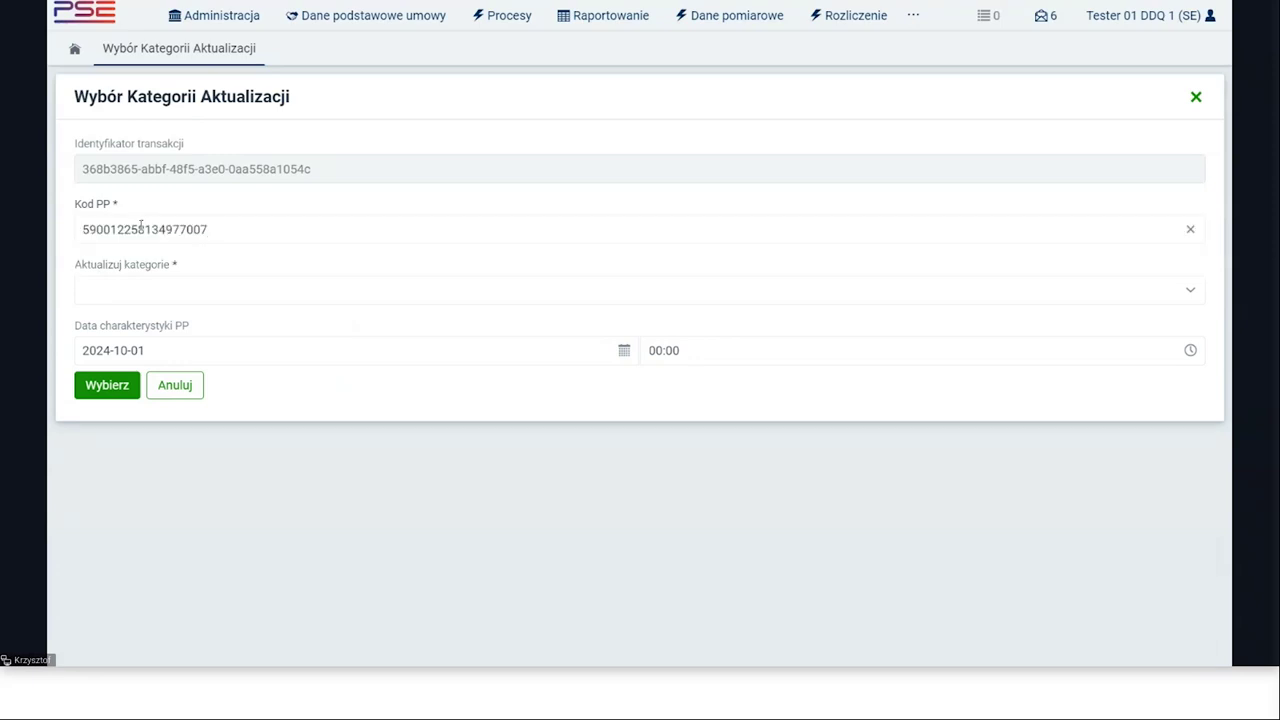
- Choose category CK0432 with characteristic date 2024-10-05 and confirm with Wybierz
left_click(144, 287)
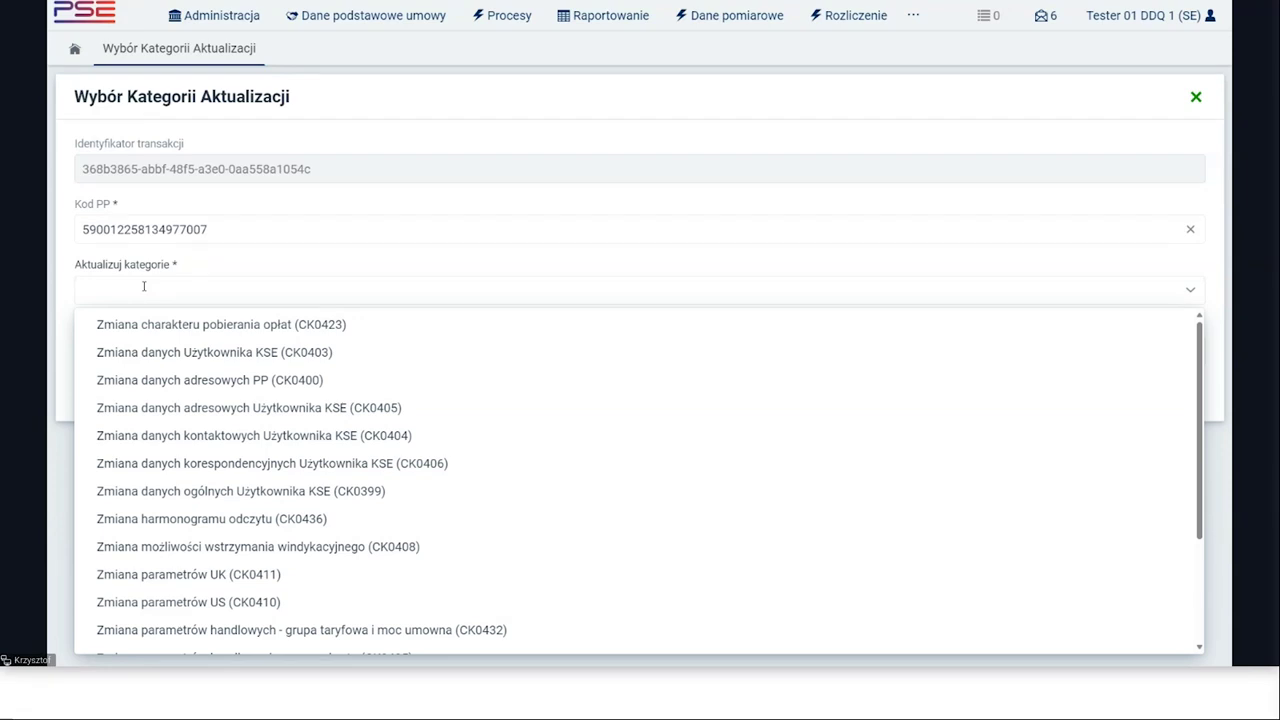
type("gru")
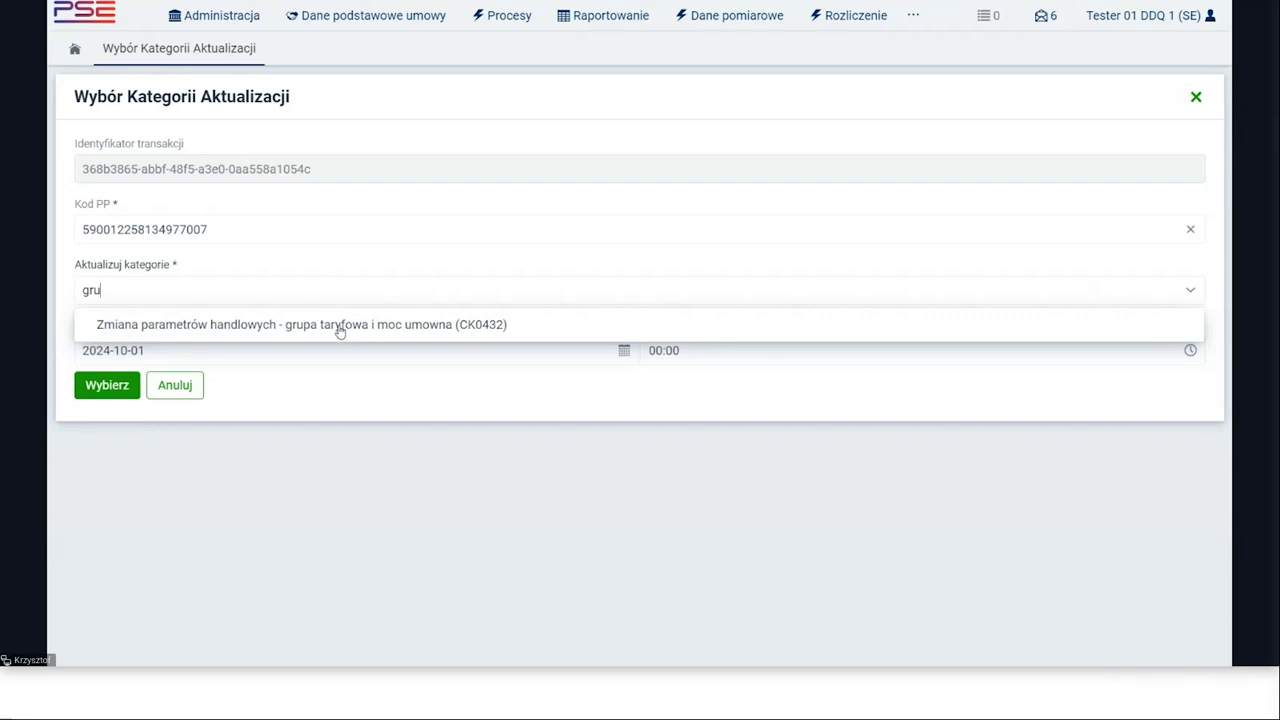
left_click(340, 330)
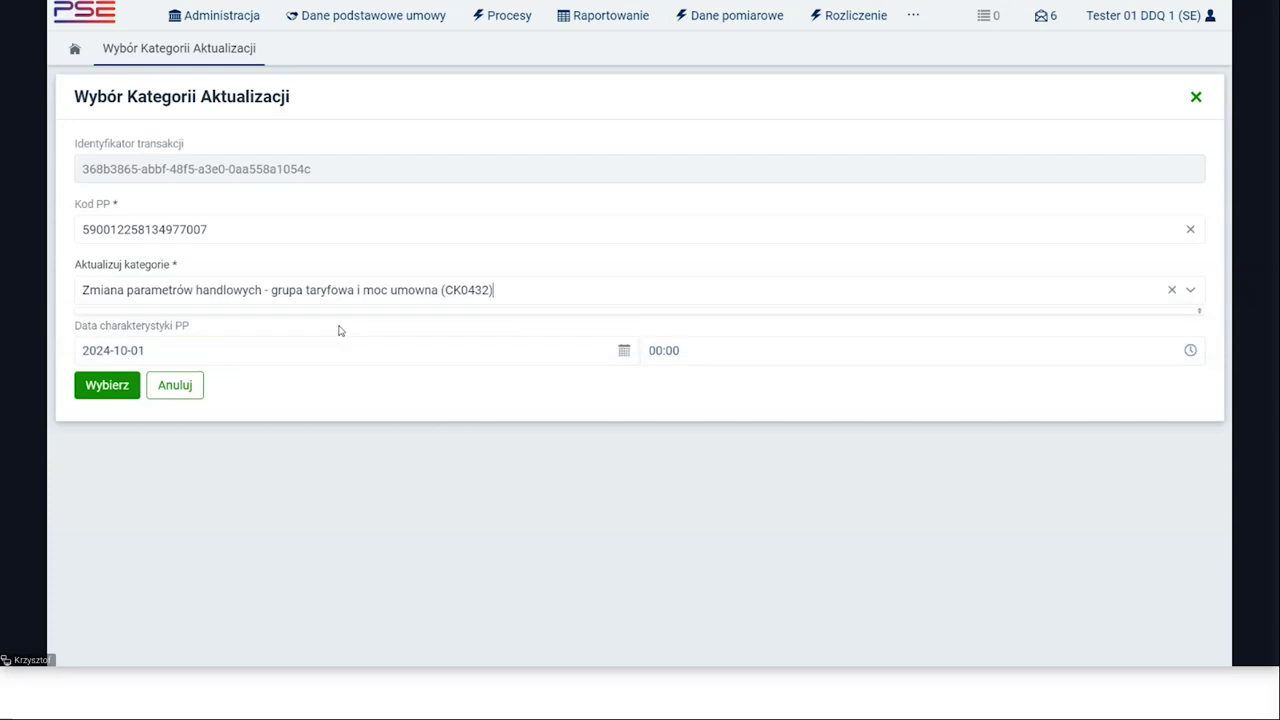
left_click(228, 348)
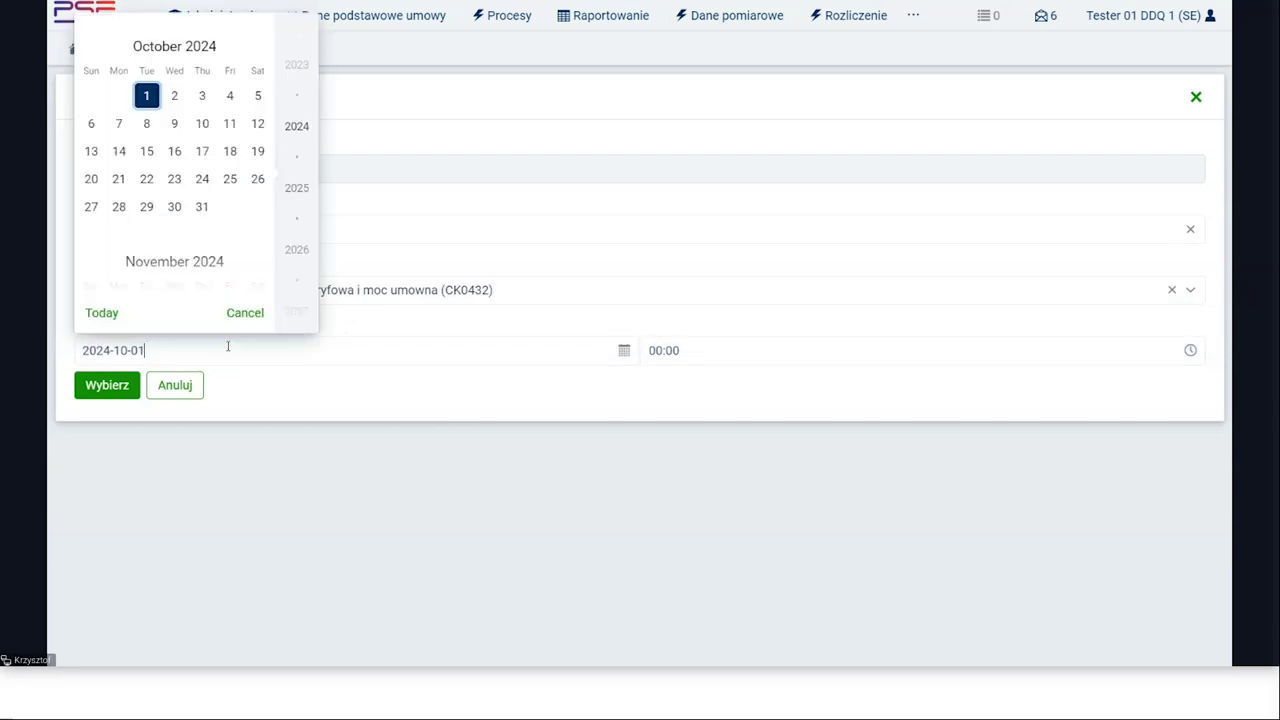
left_click(259, 95)
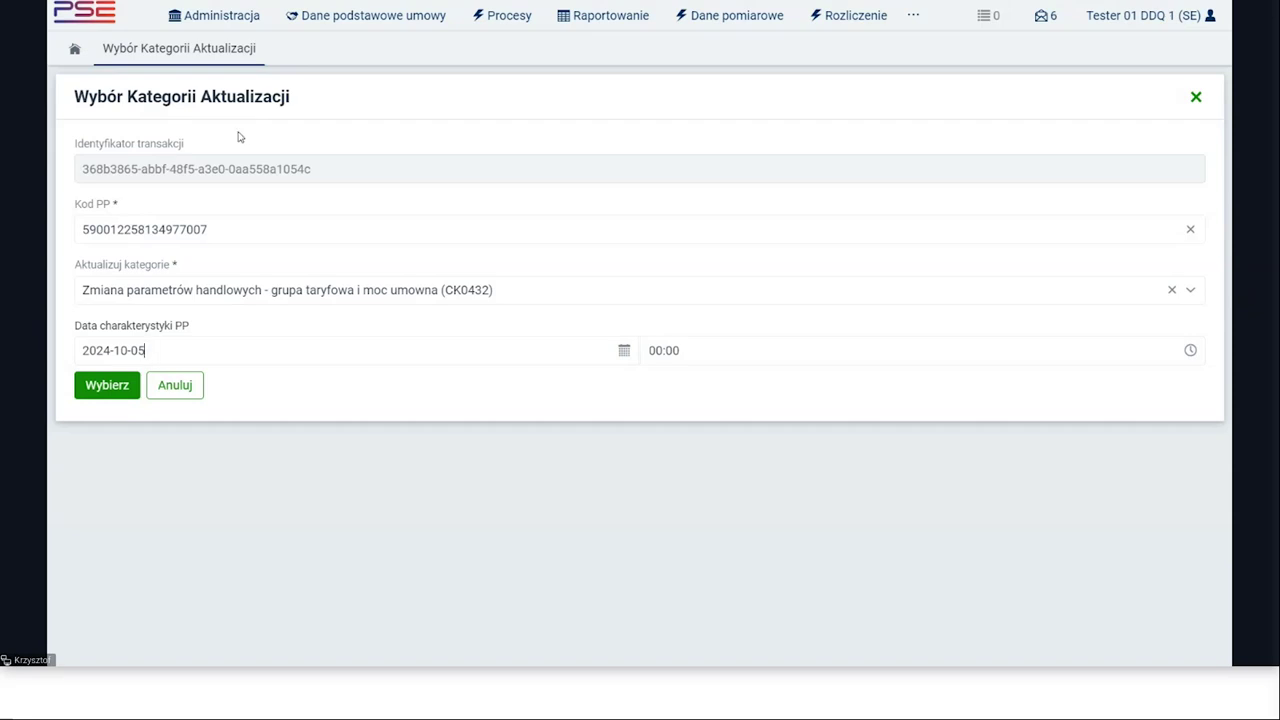
left_click(104, 390)
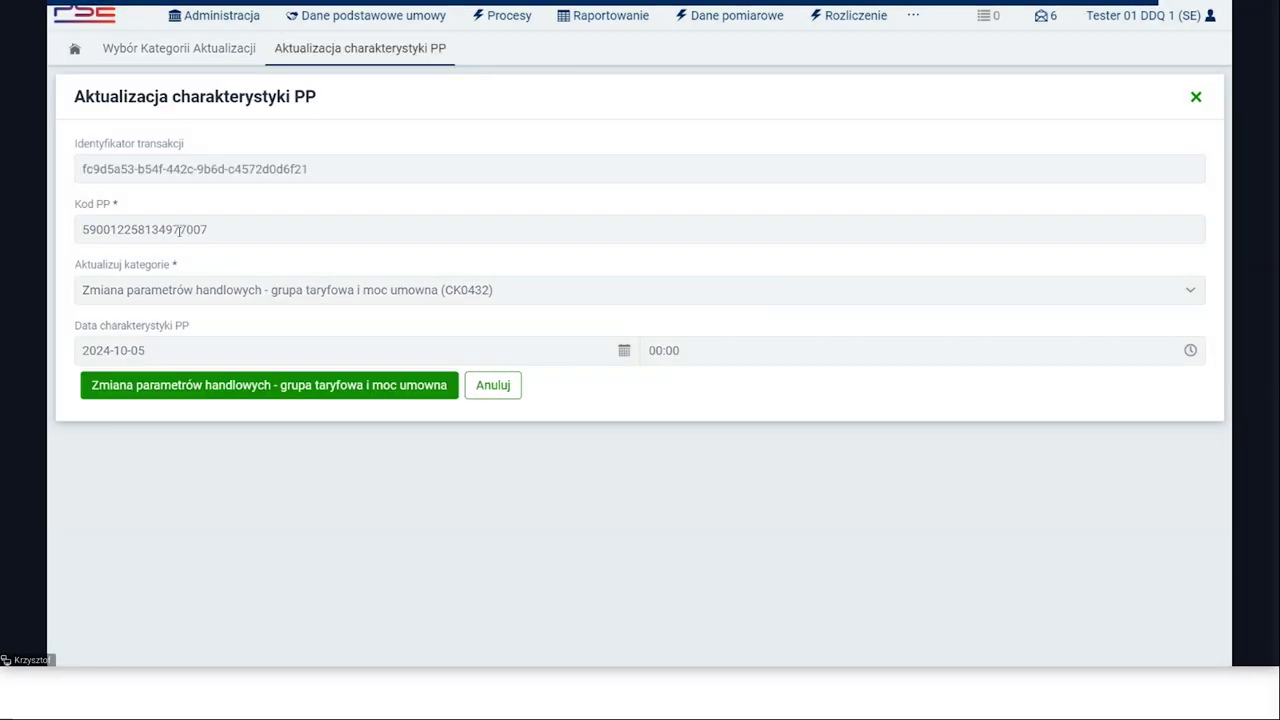
left_click(184, 387)
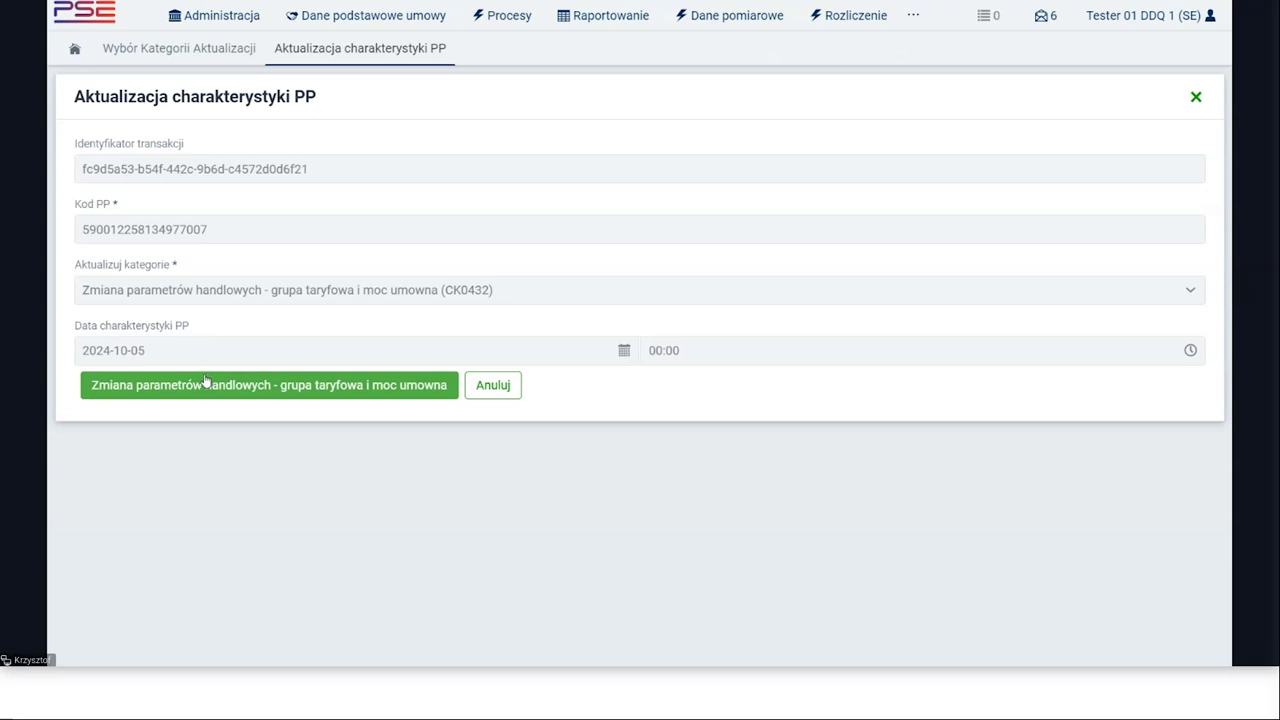
left_click(245, 385)
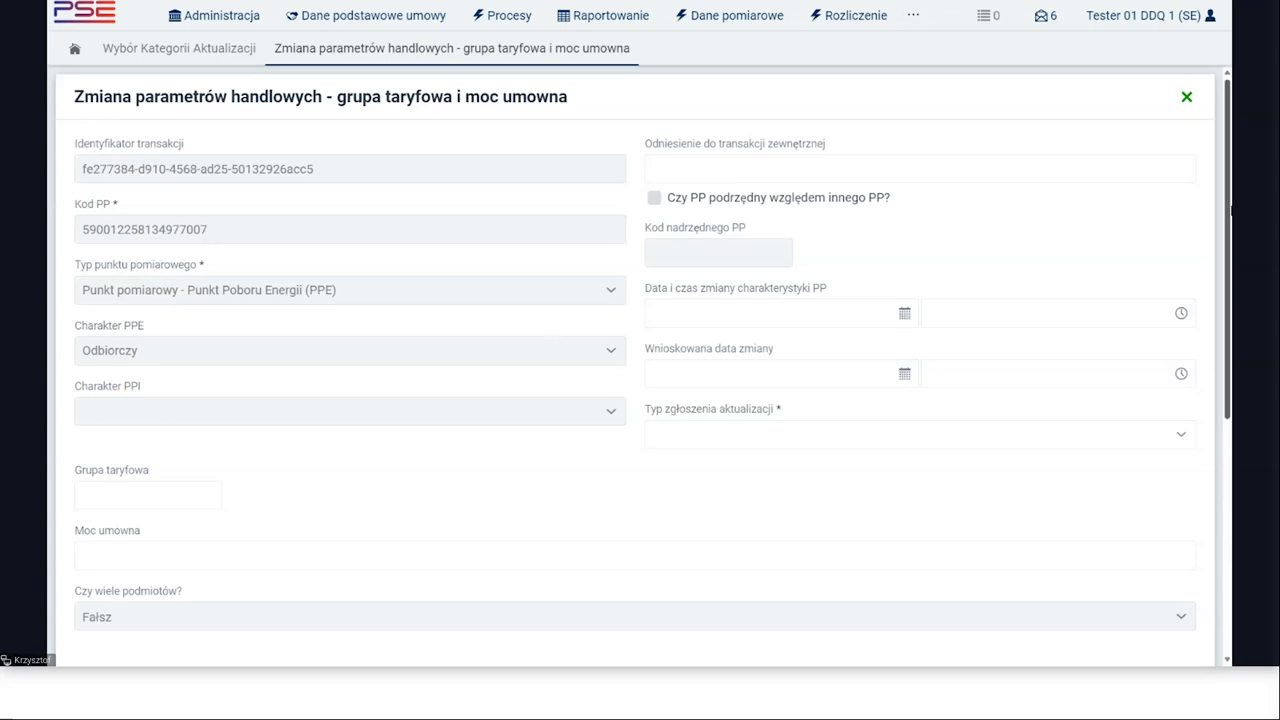
scroll(1224, 196, "down", 1)
mouse_move(1224, 196)
left_mouse_down()
mouse_move(1219, 323)
mouse_move(1218, 209)
left_mouse_up()
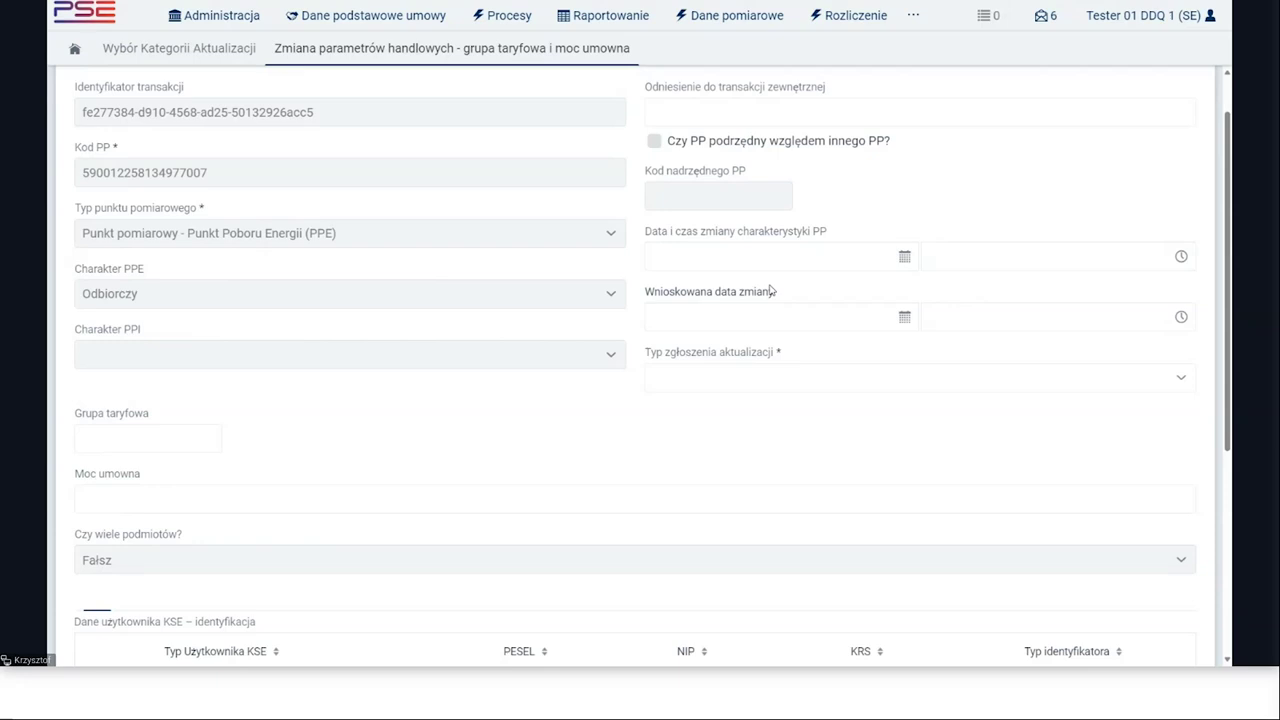
left_click(848, 318)
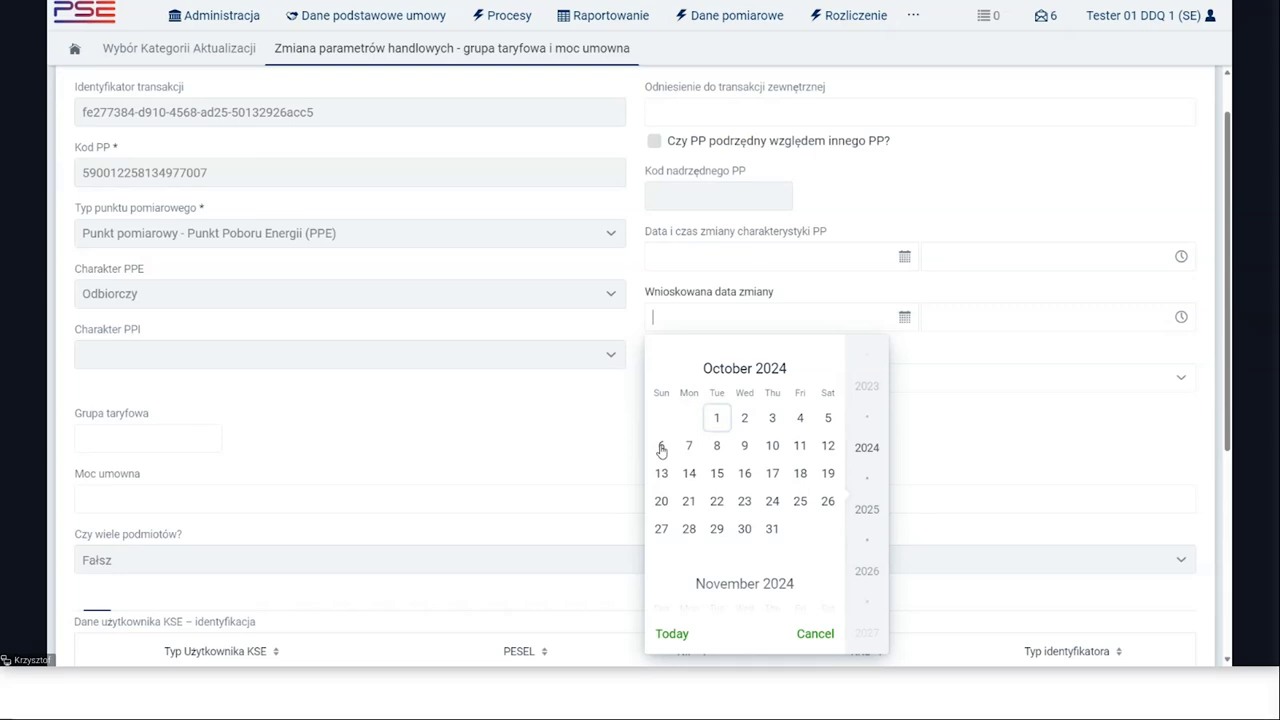
left_click(828, 418)
left_click(930, 318)
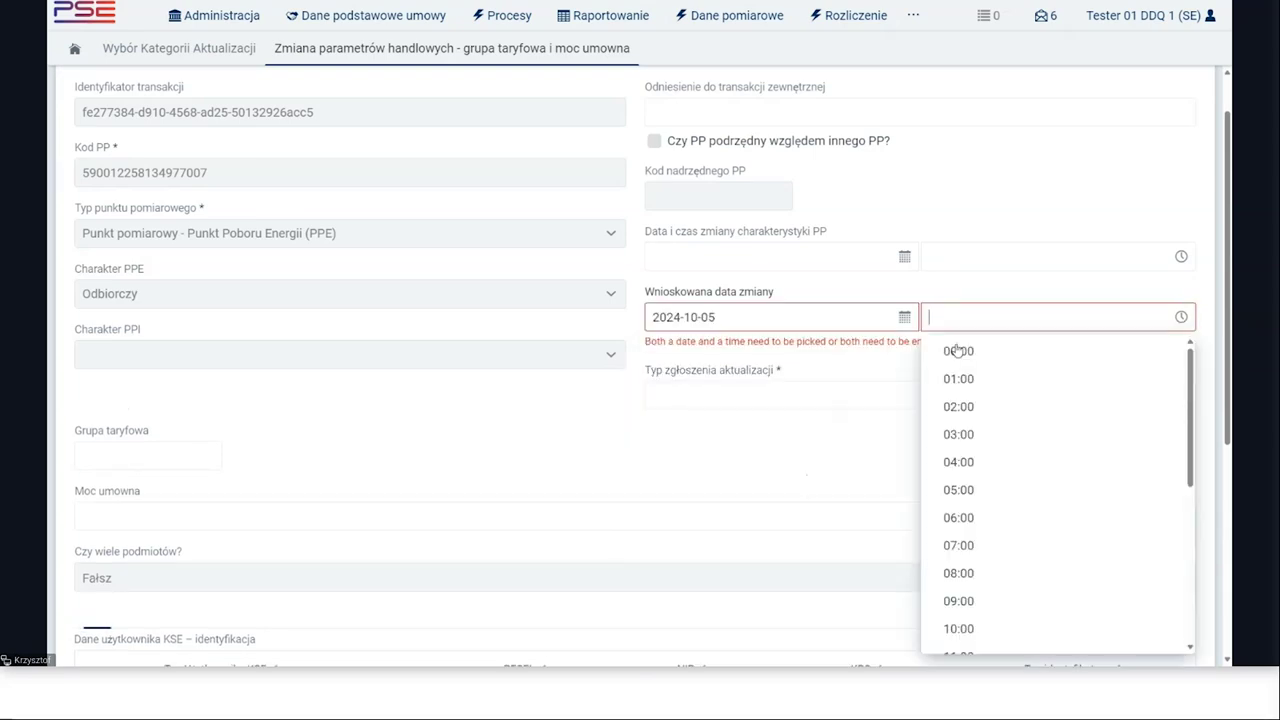
left_click(957, 351)
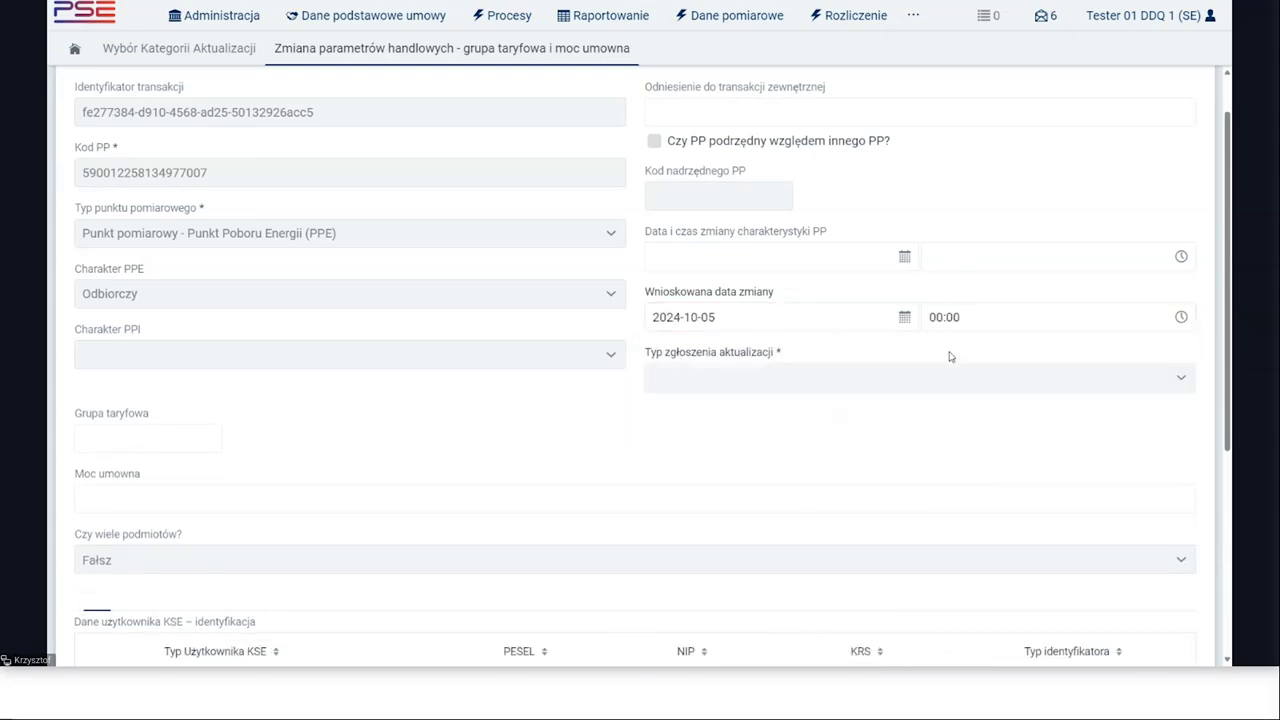
left_click(701, 380)
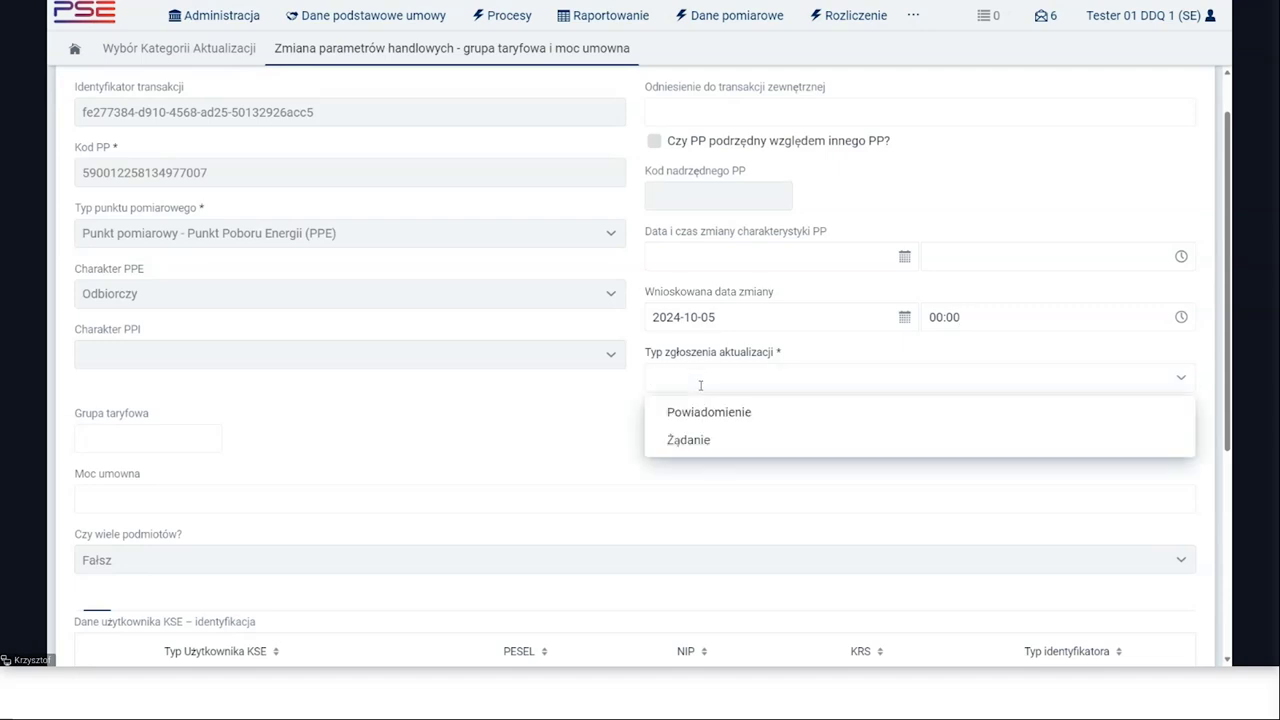
left_click(690, 441)
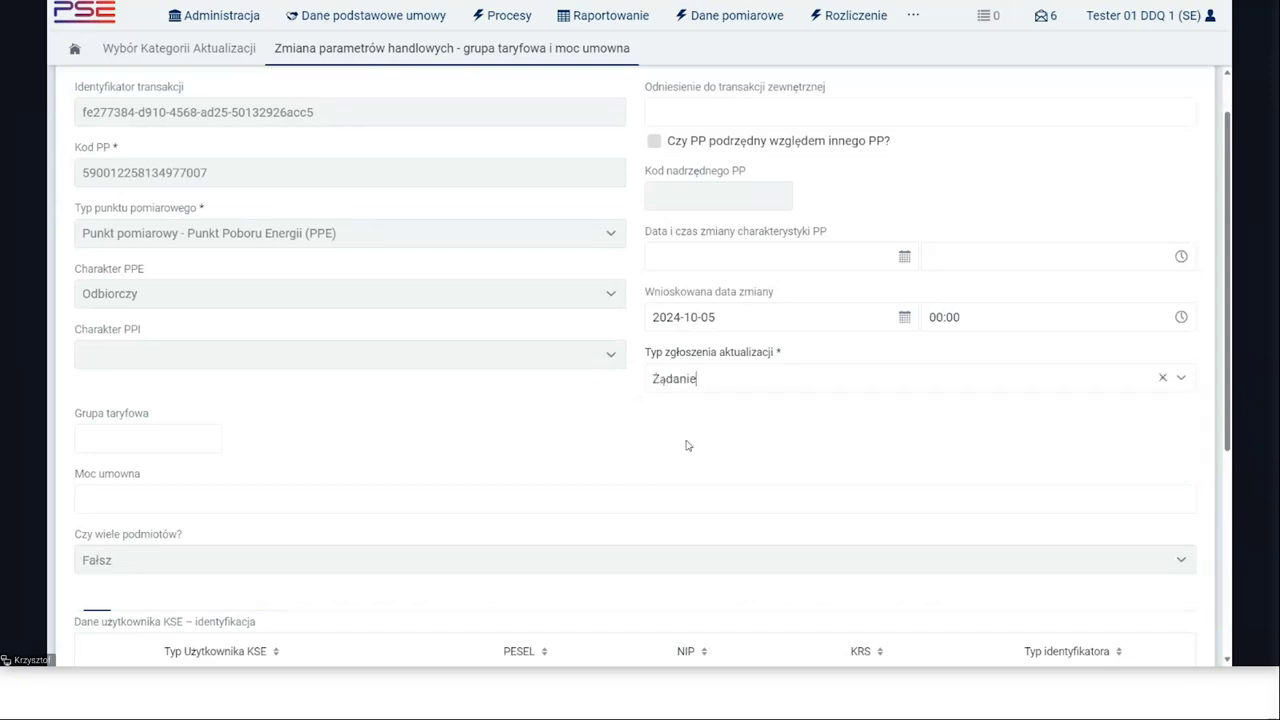
- Enter tariff group G11 and contracted power 20
left_click(206, 438)
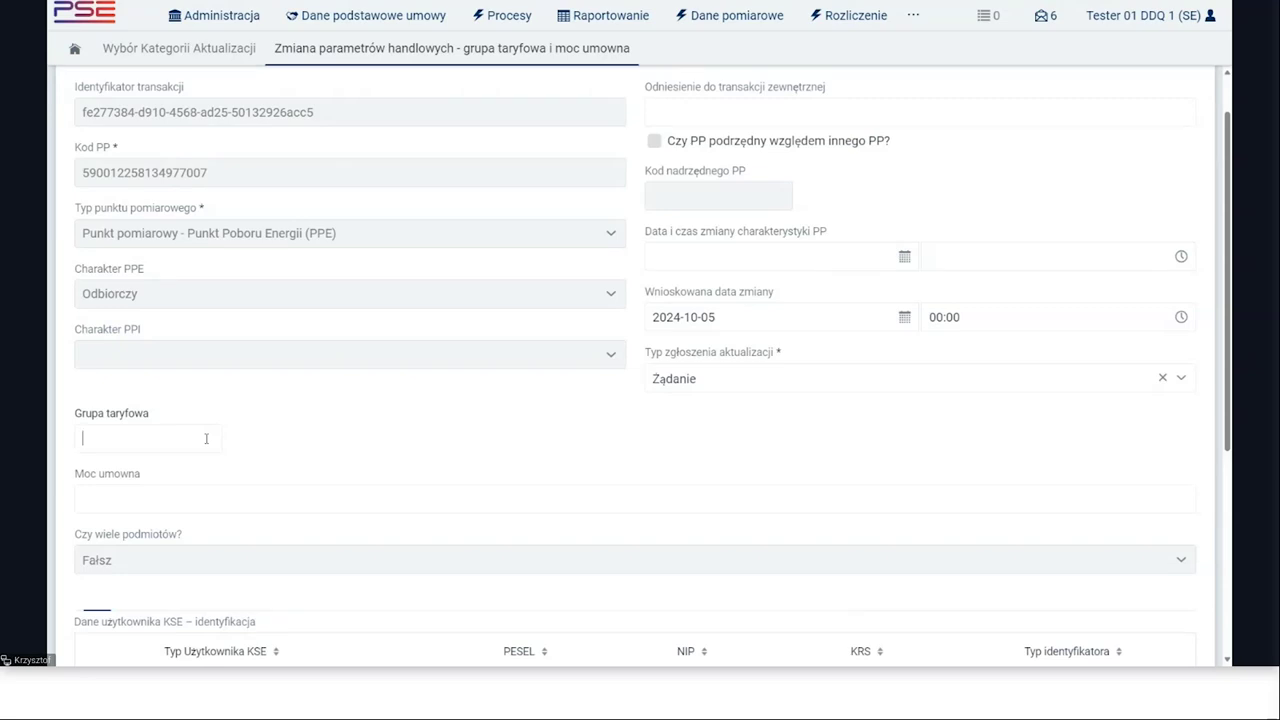
type("G11")
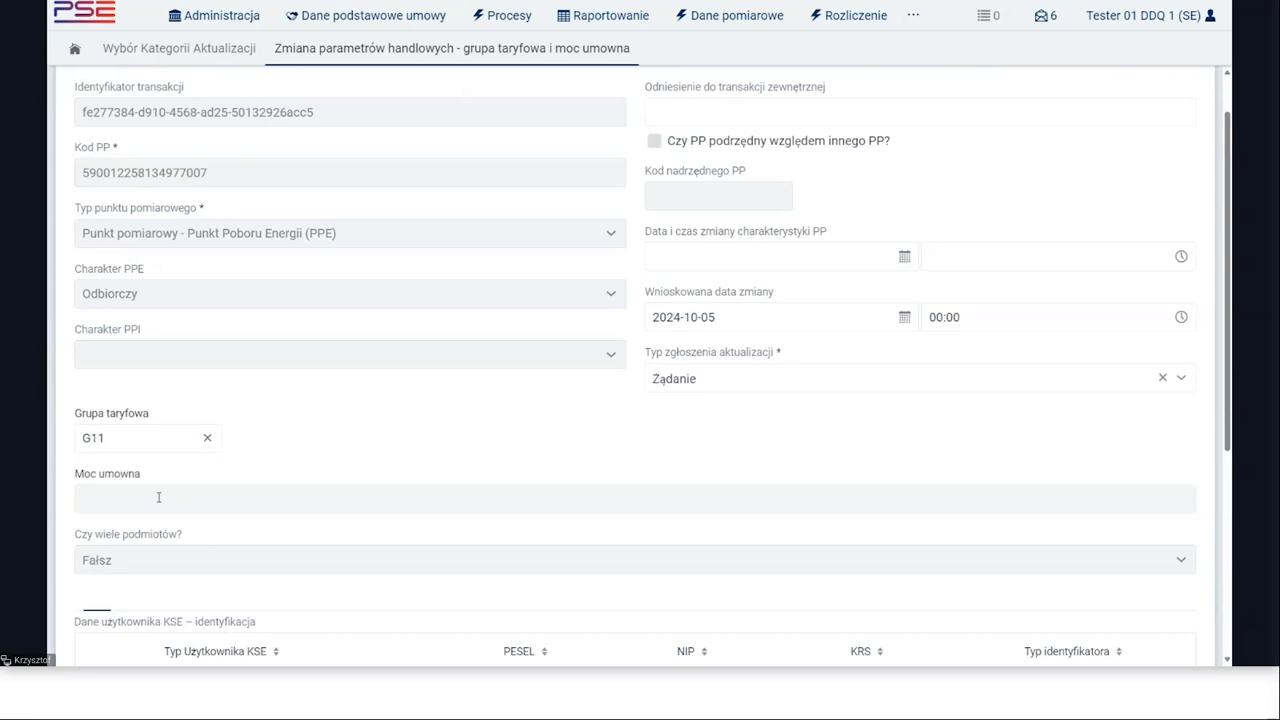
left_click(160, 491)
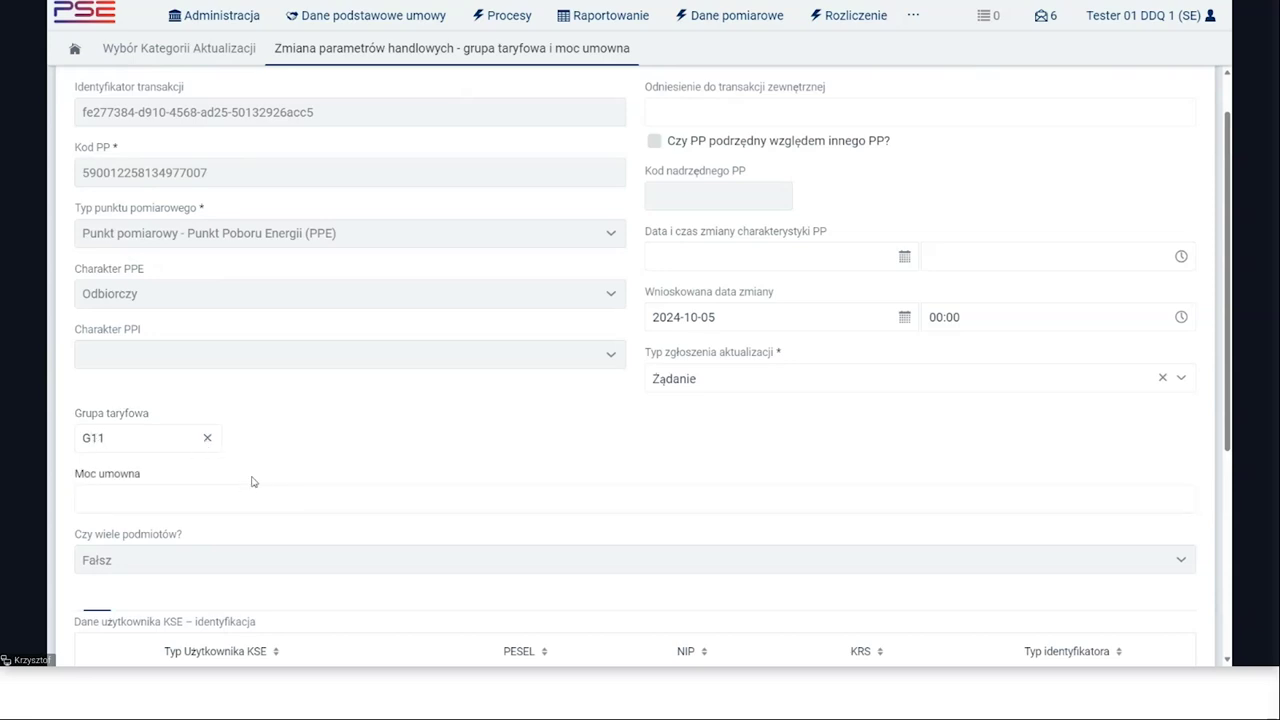
type("20")
double_click(150, 172)
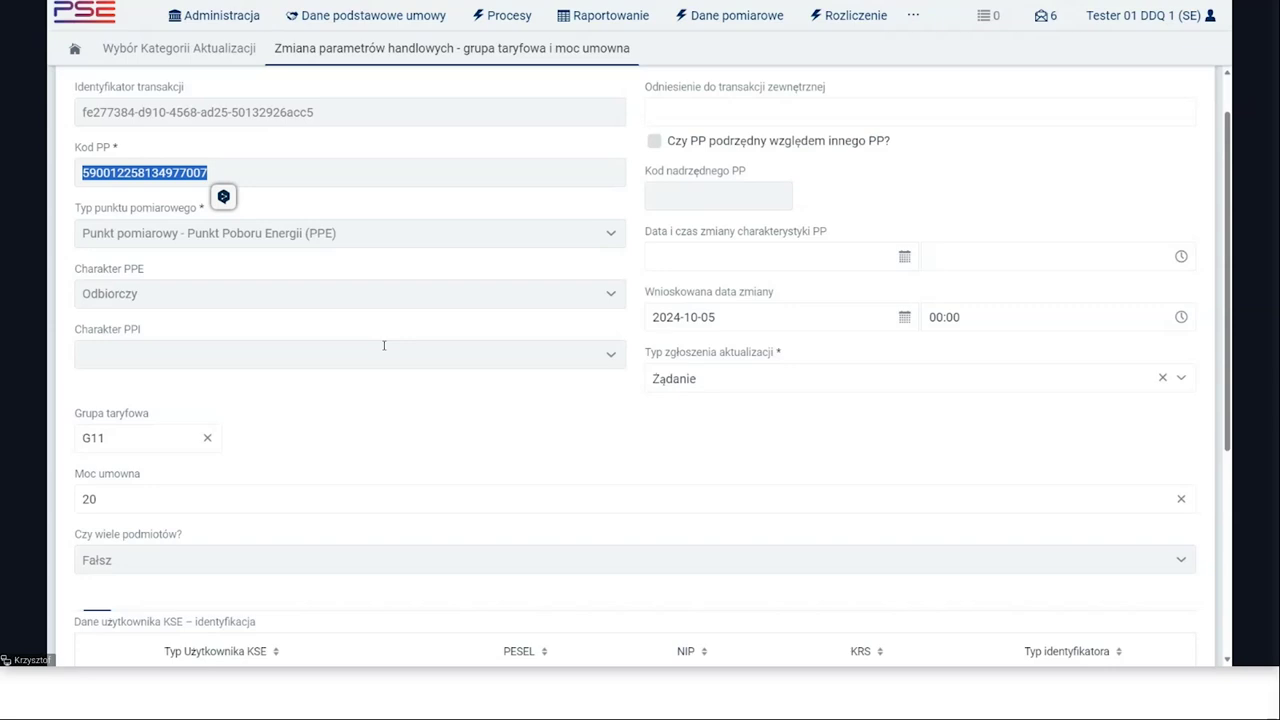
left_click(1181, 298)
scroll(1229, 368, "down", 3)
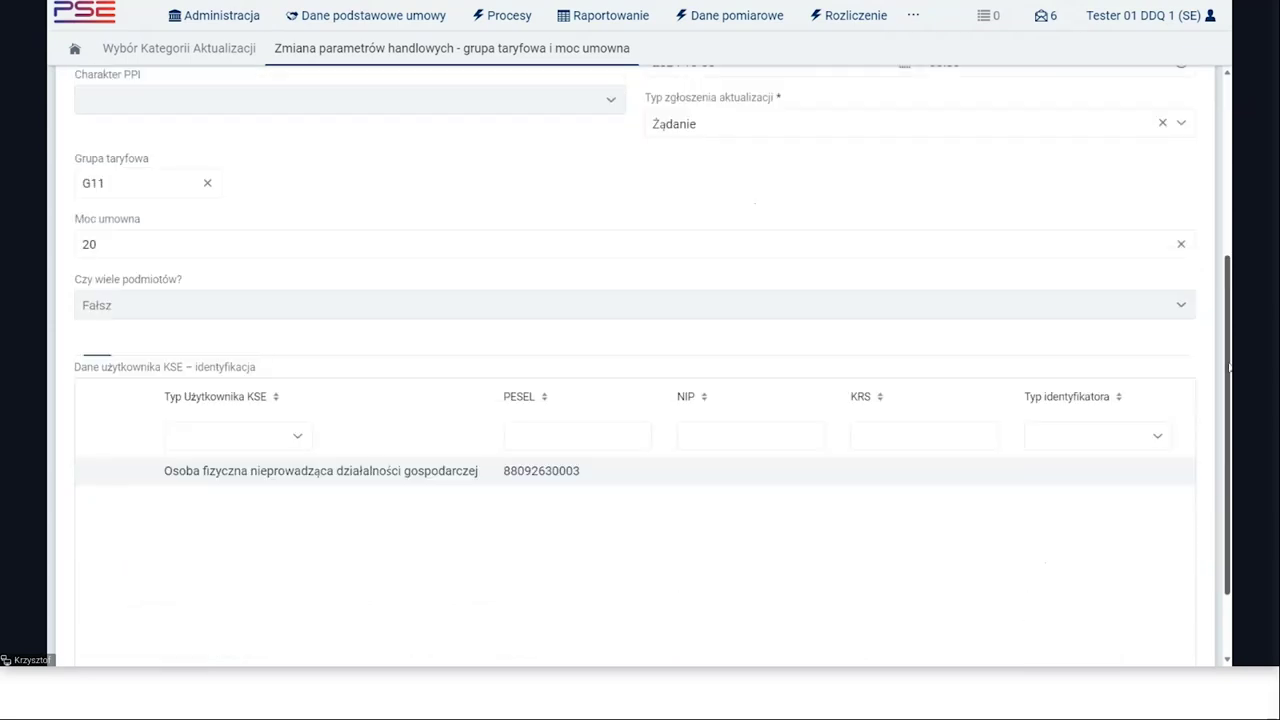
scroll(1229, 368, "down", 2)
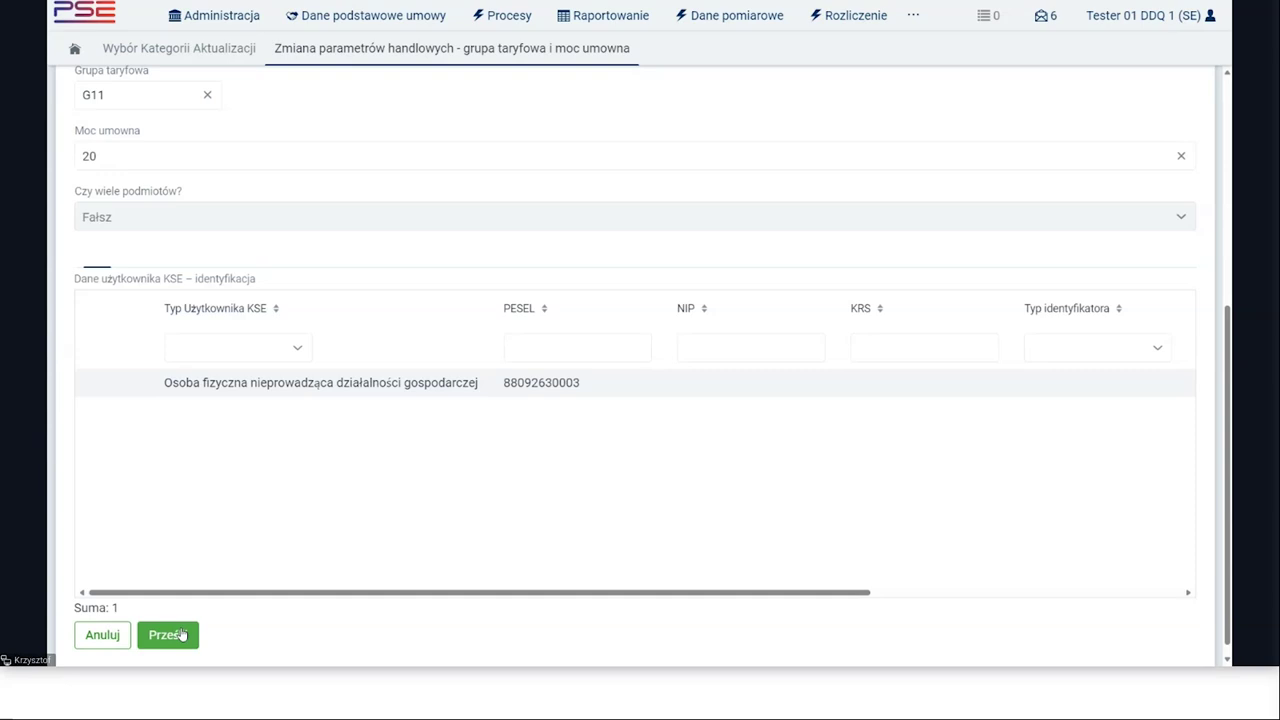
- Submit the G11 / 20 kW change and check the service terms, which still show empty values
left_click(182, 635)
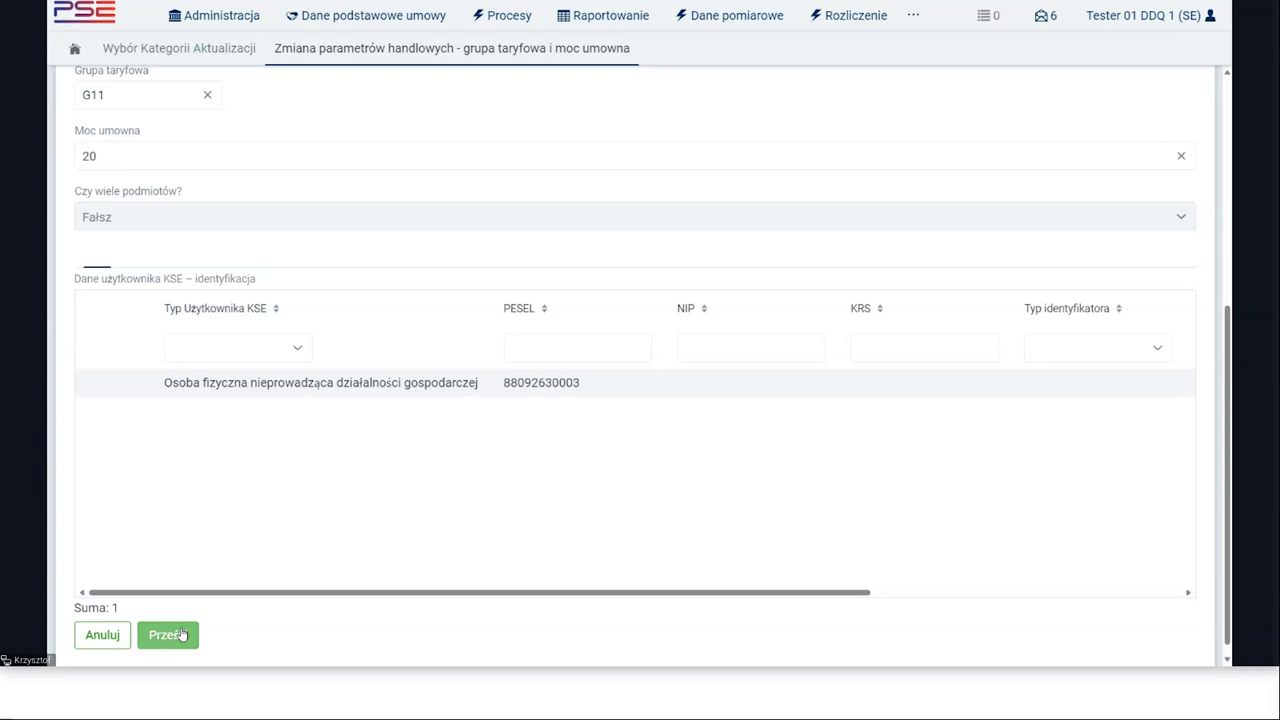
left_click(182, 635)
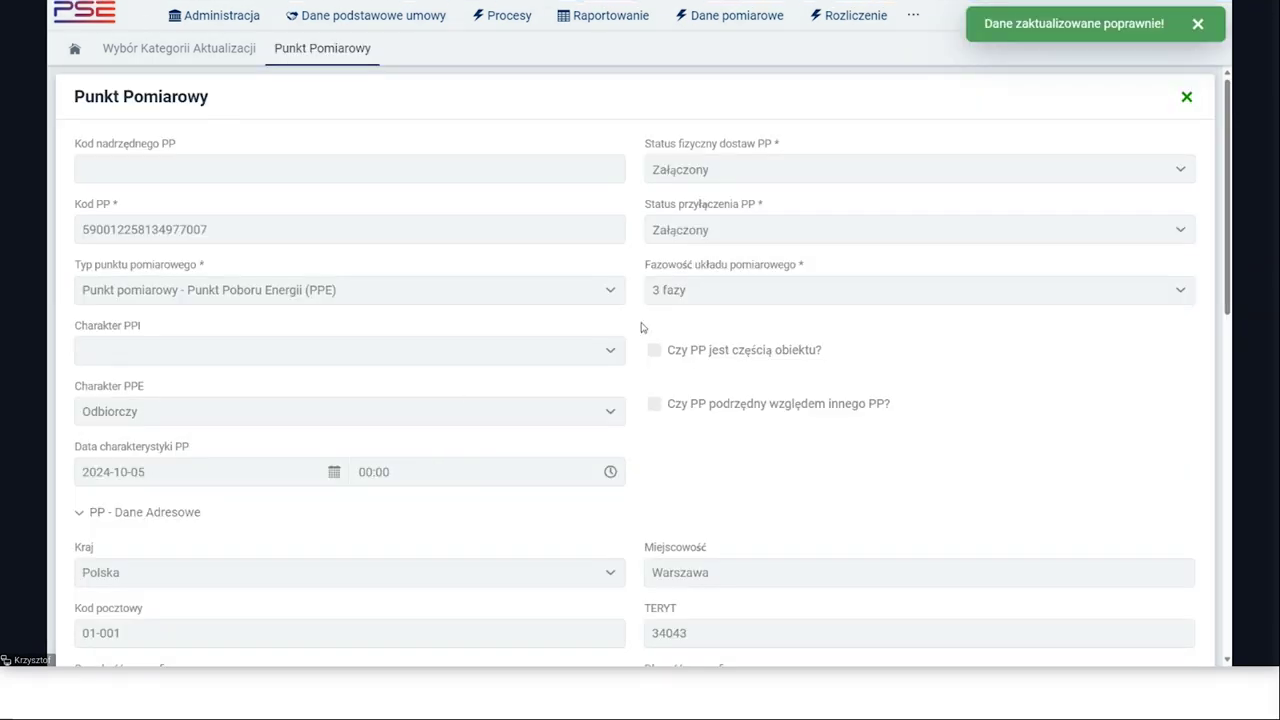
left_click_drag(1228, 154, 1221, 332)
scroll(1221, 332, "down", 5)
left_click(265, 588)
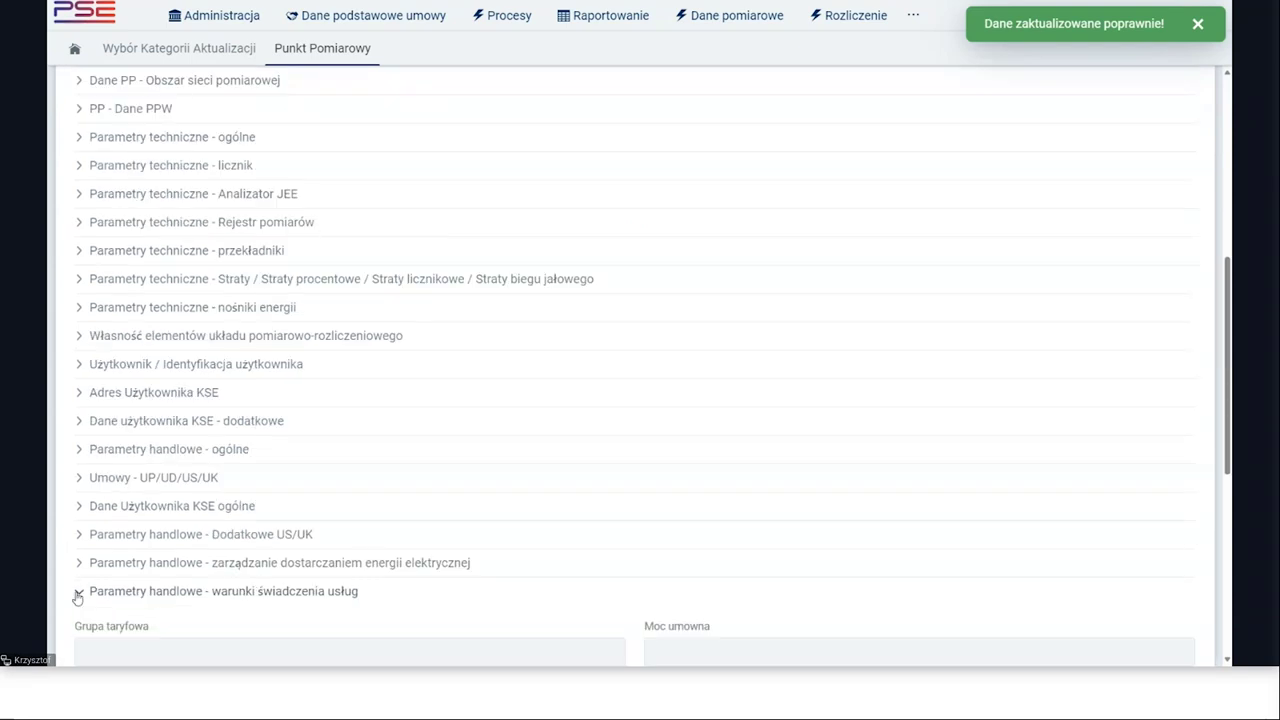
scroll(131, 609, "up", 1)
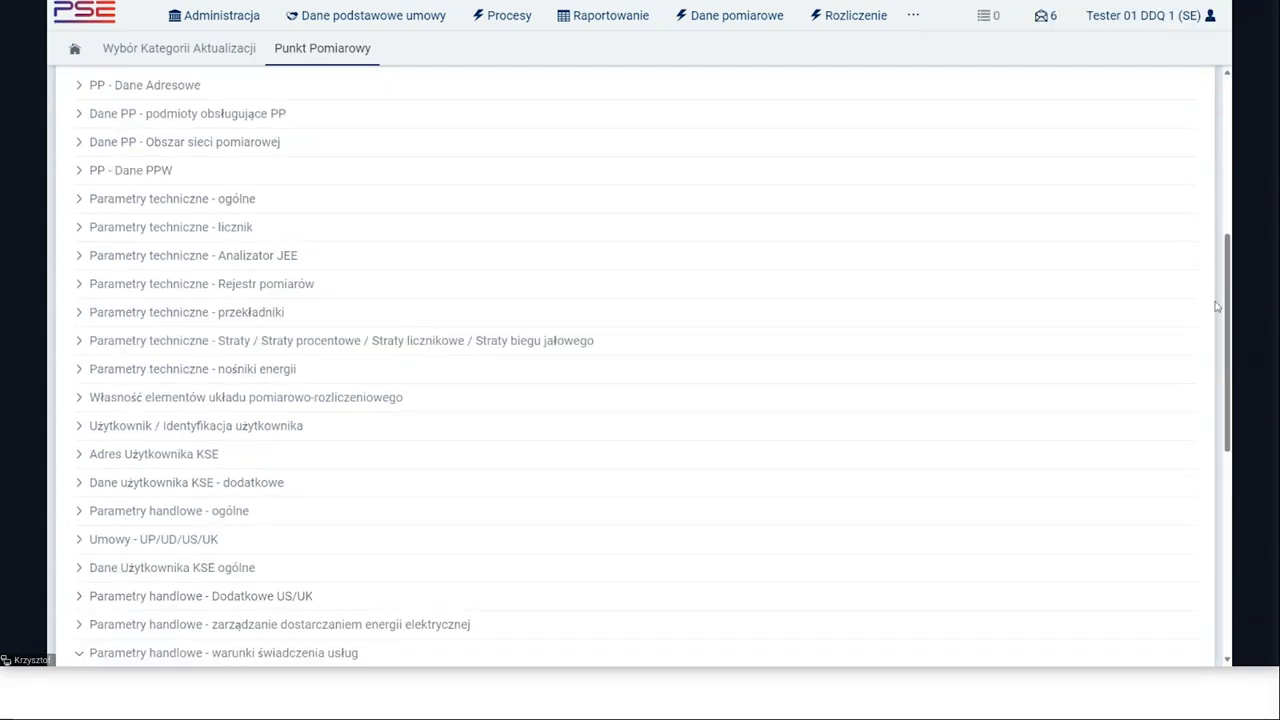
left_click_drag(1217, 307, 1222, 413)
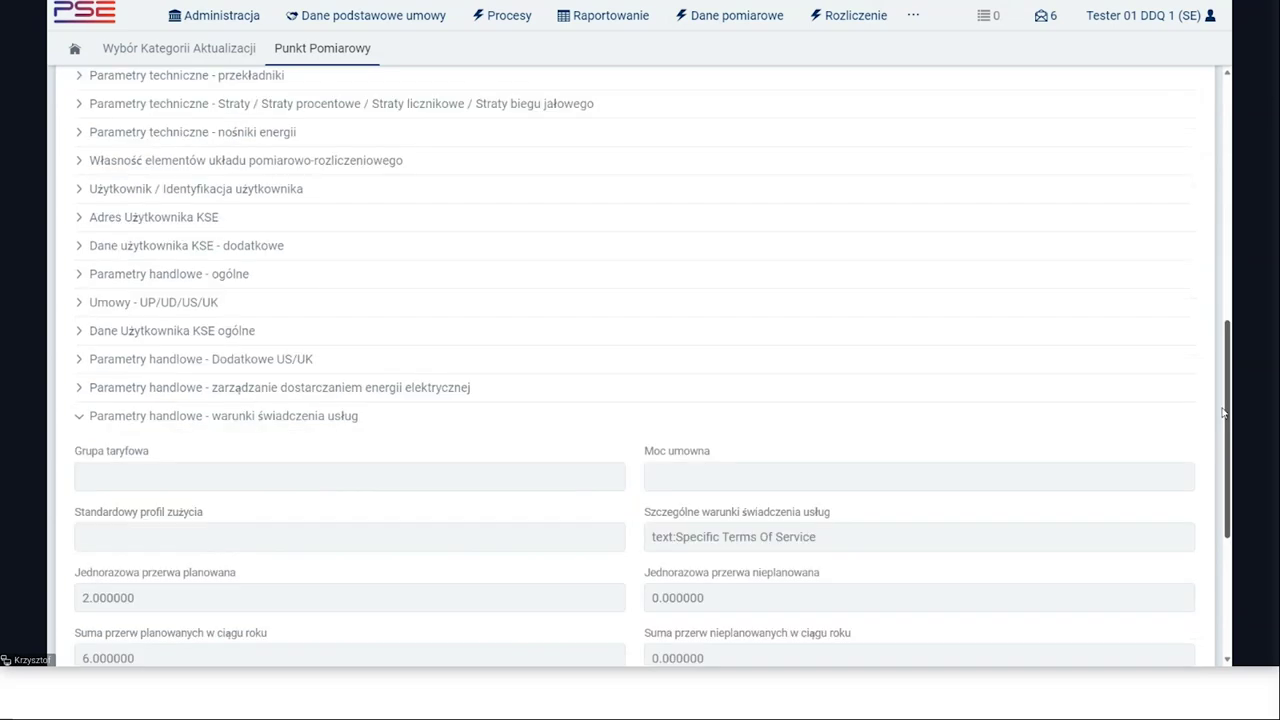
scroll(683, 270, "down", 2)
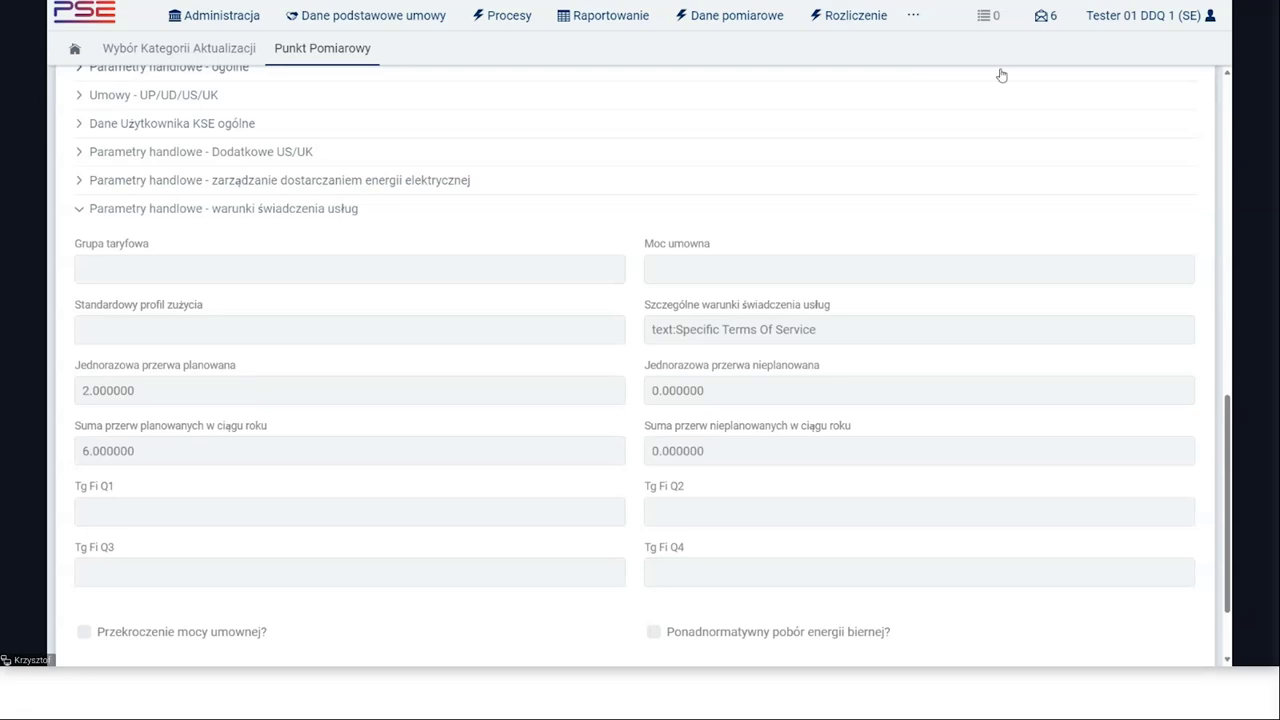
left_click(1163, 18)
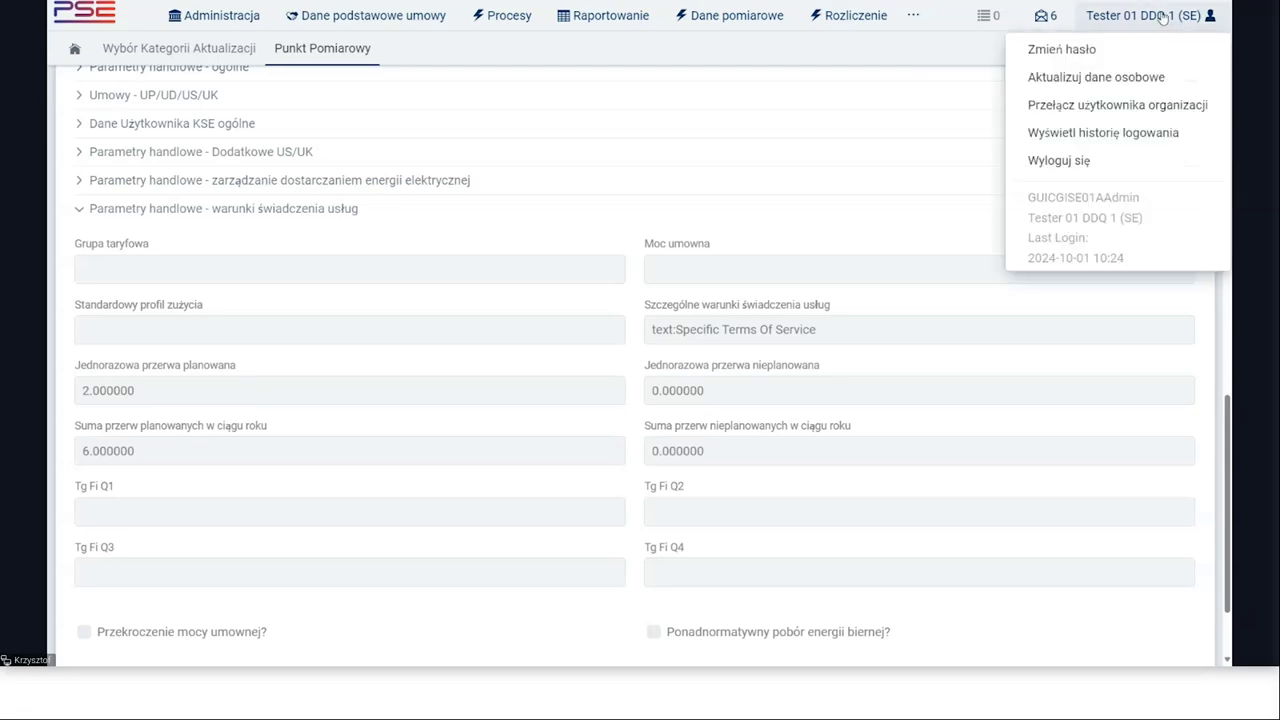
- Switch to the DSO 1 organisation user via Przełącz użytkownika organizacji
left_click(1077, 107)
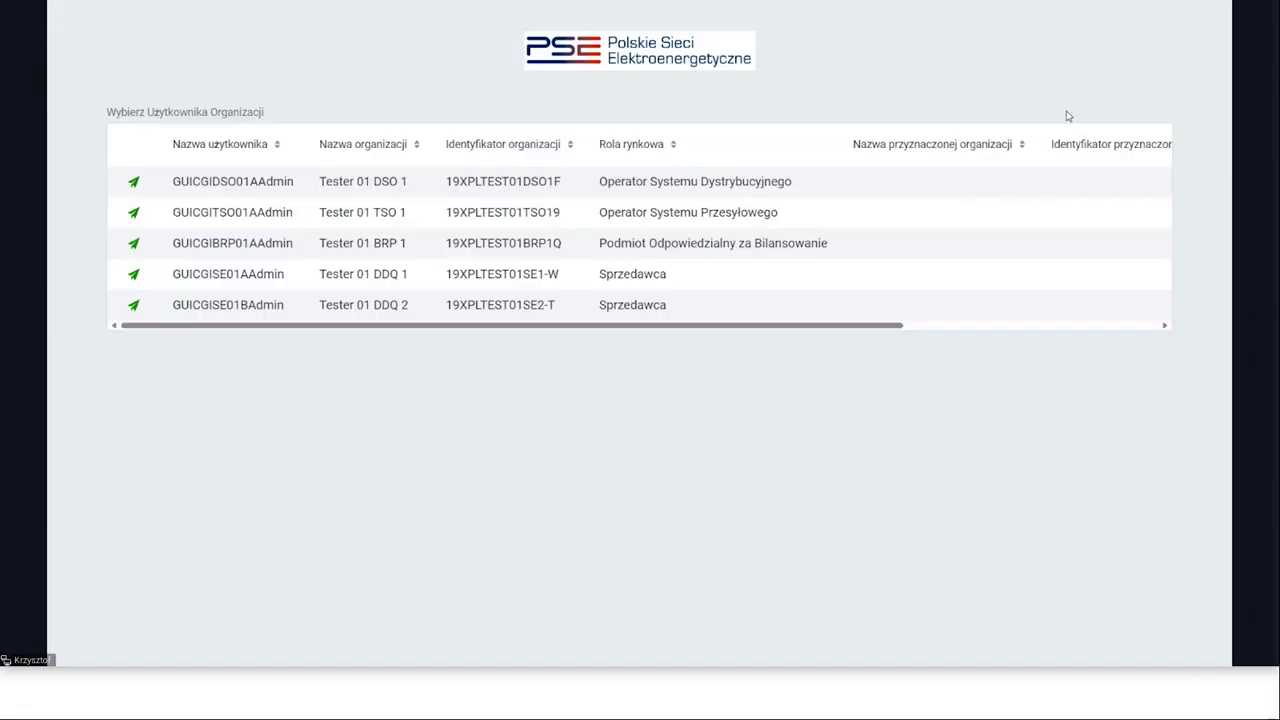
left_click(133, 185)
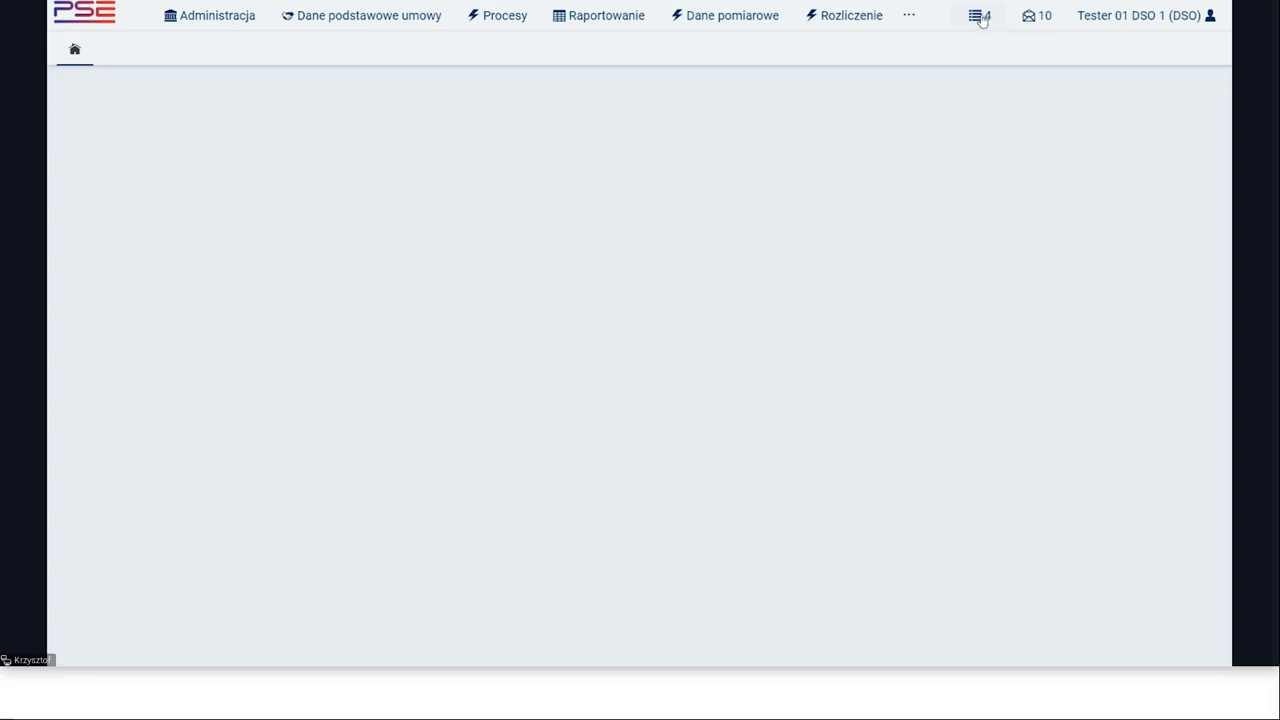
left_click(981, 19)
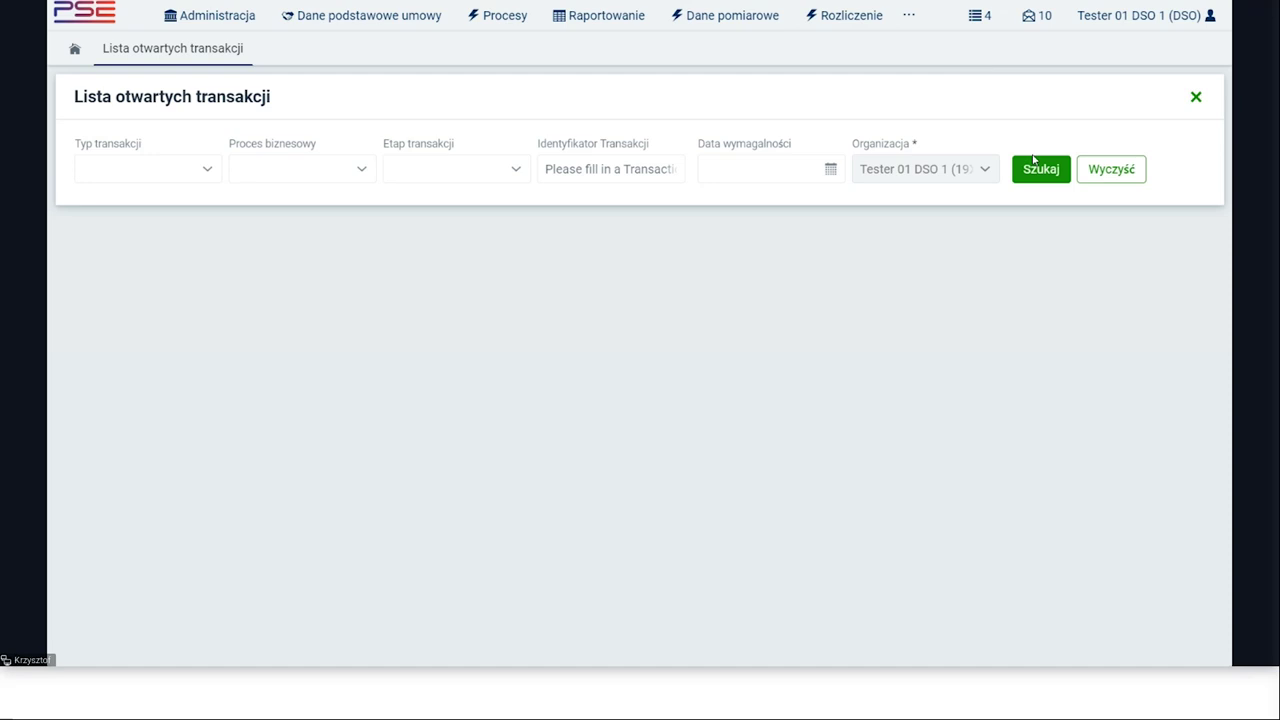
left_click(1039, 171)
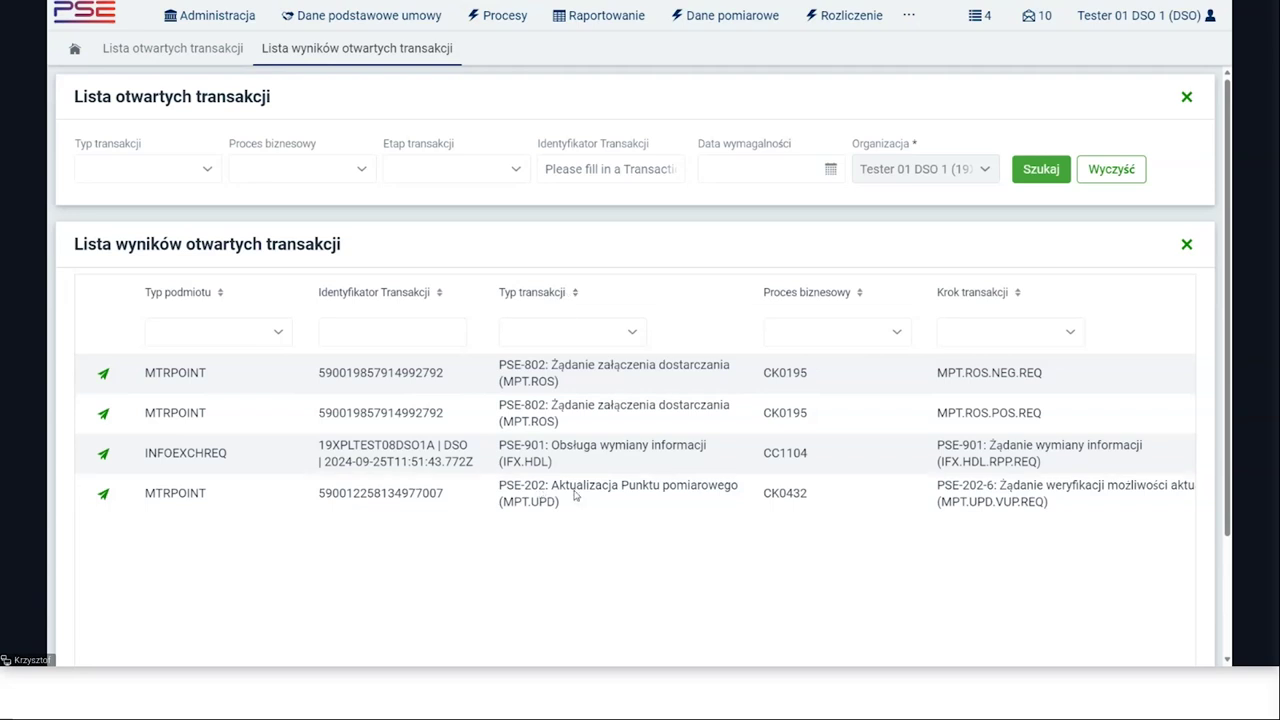
scroll(539, 441, "down", 1)
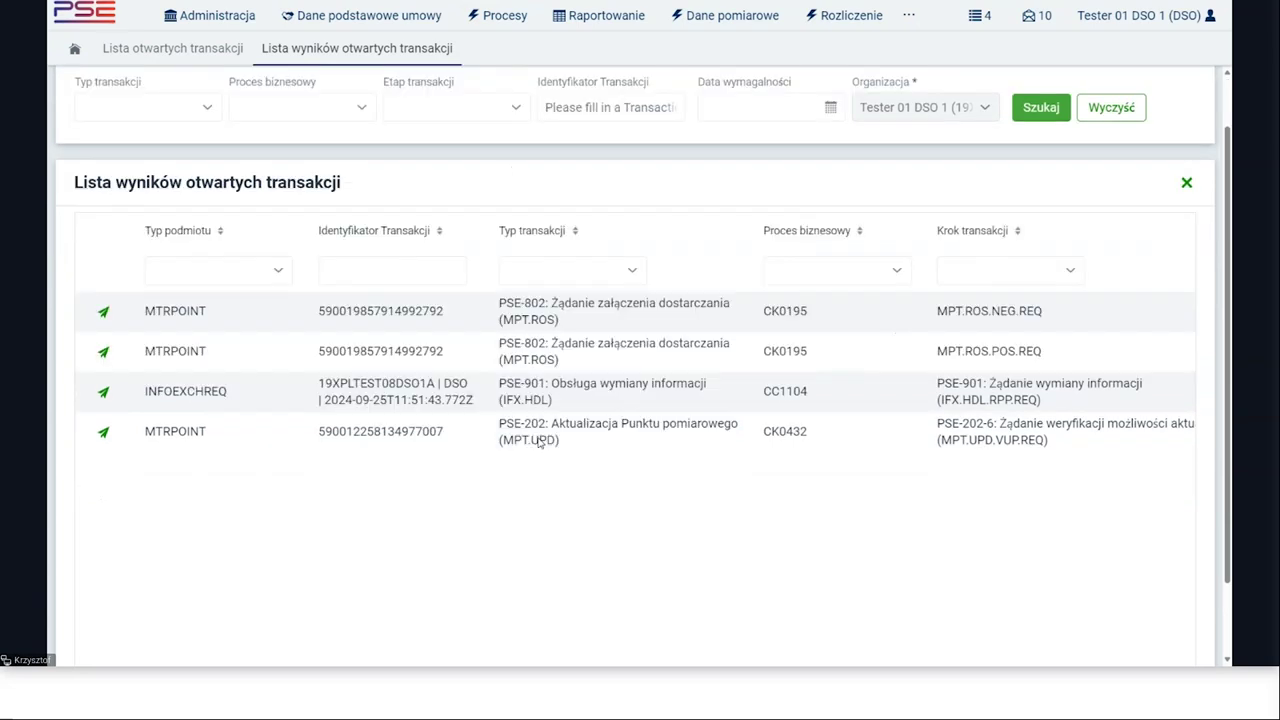
scroll(537, 425, "down", 1)
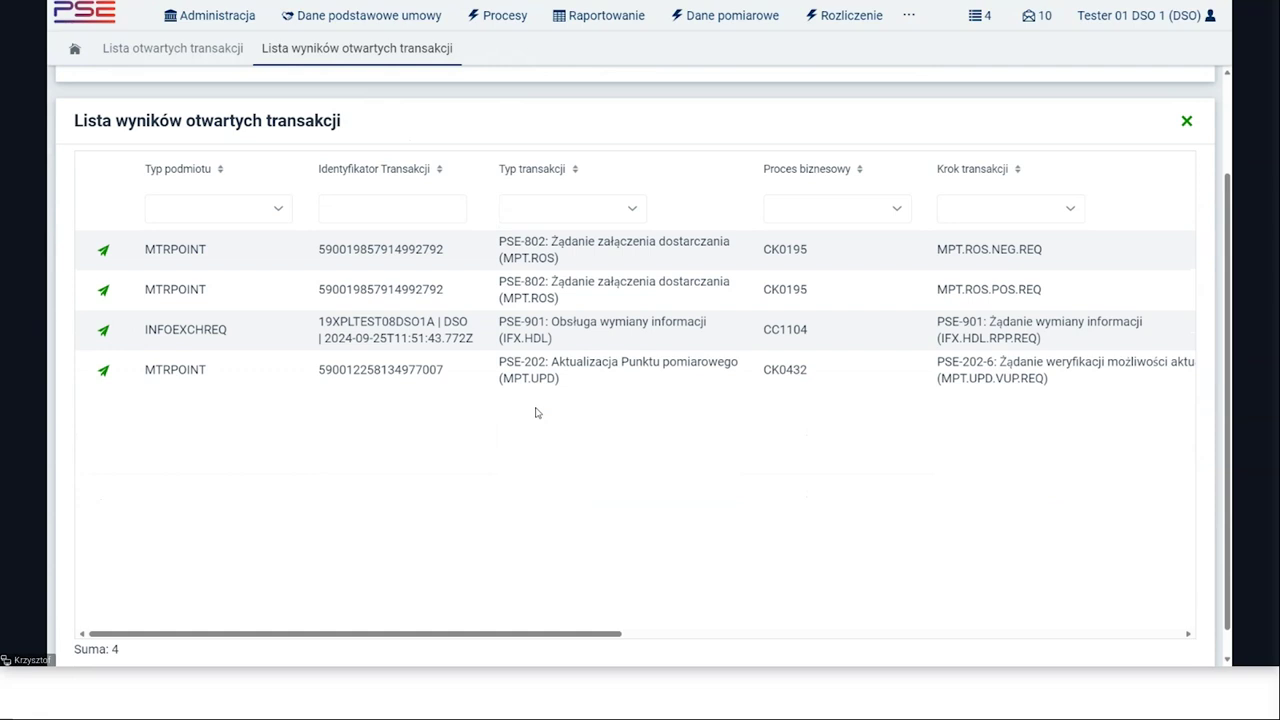
left_click_drag(428, 634, 532, 634)
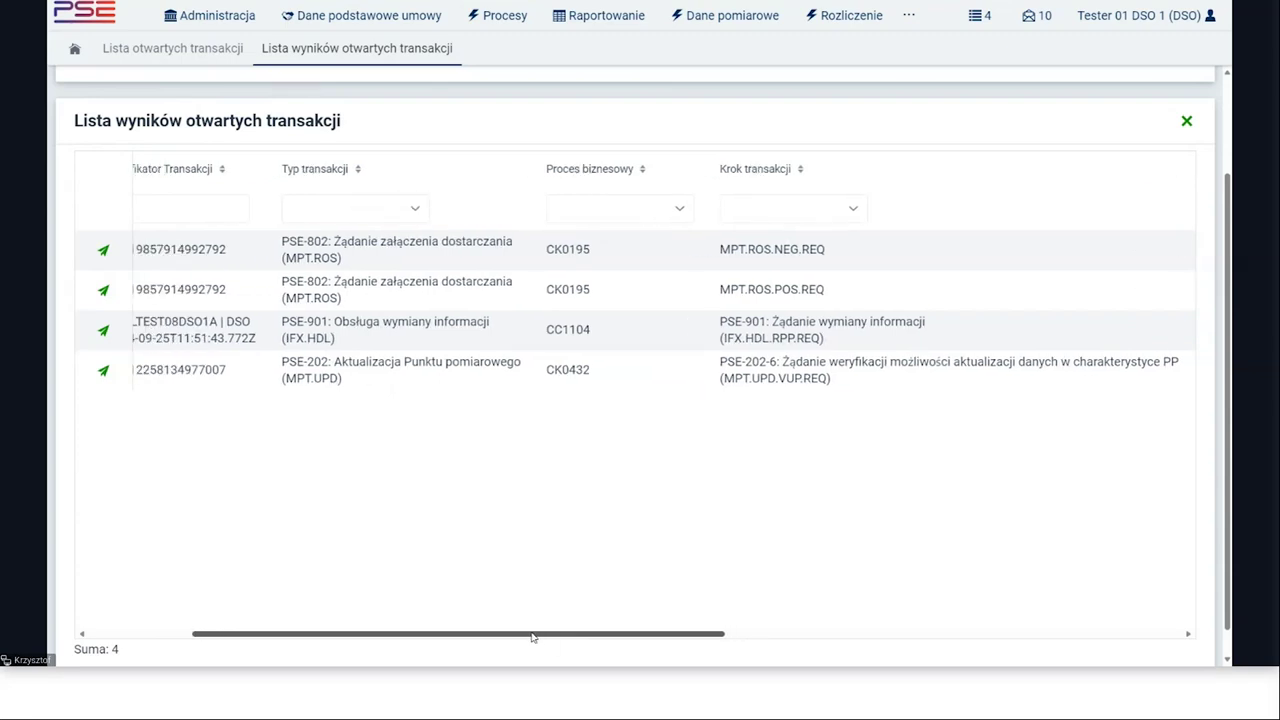
left_click_drag(532, 634, 380, 625)
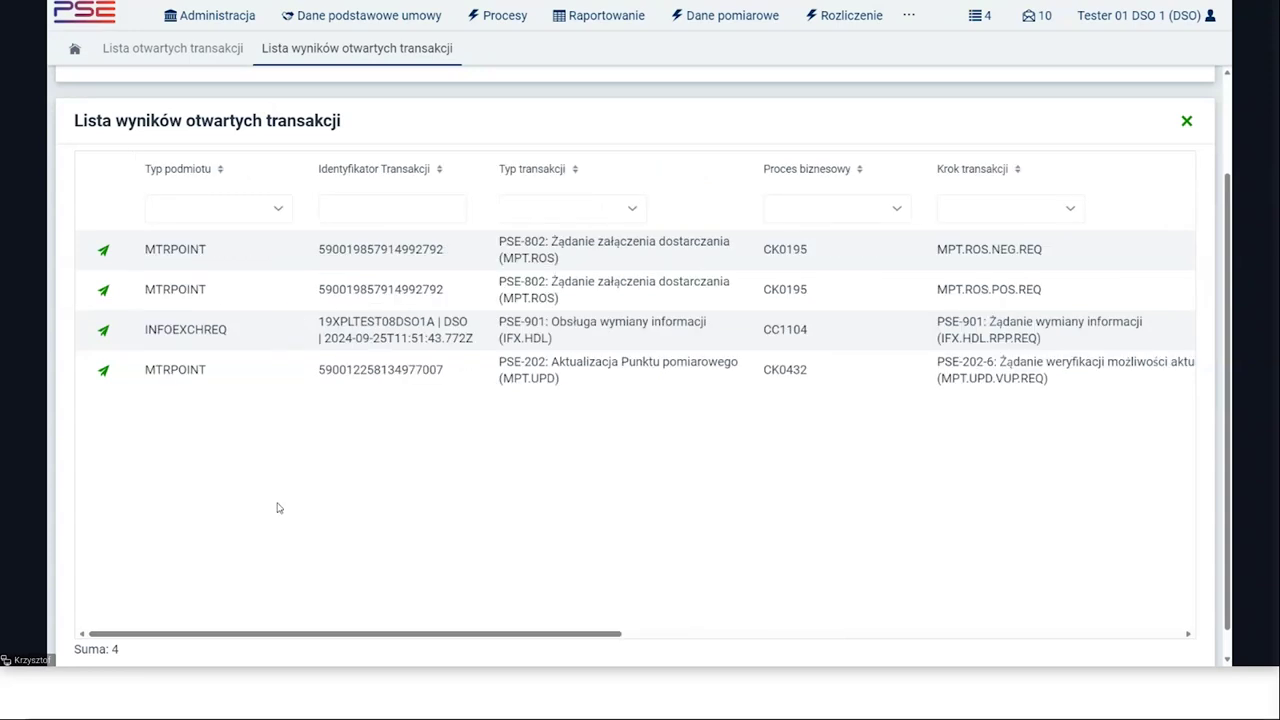
left_click(104, 373)
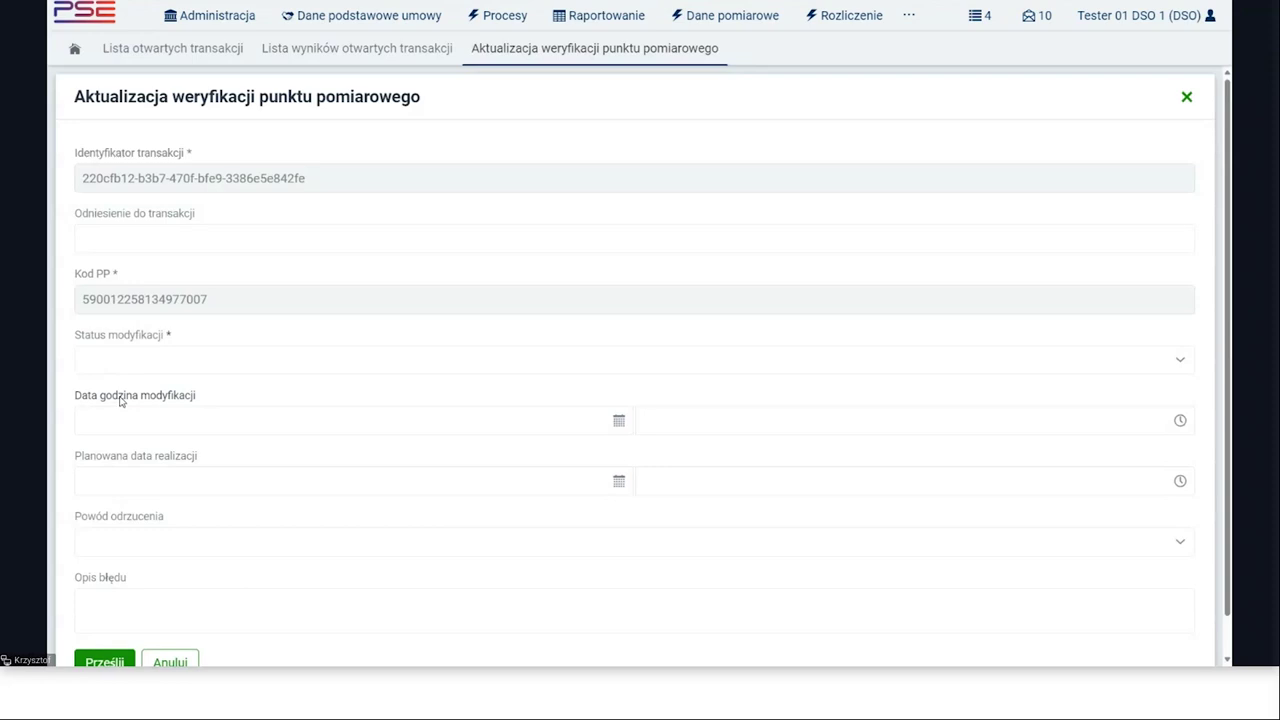
left_click(177, 362)
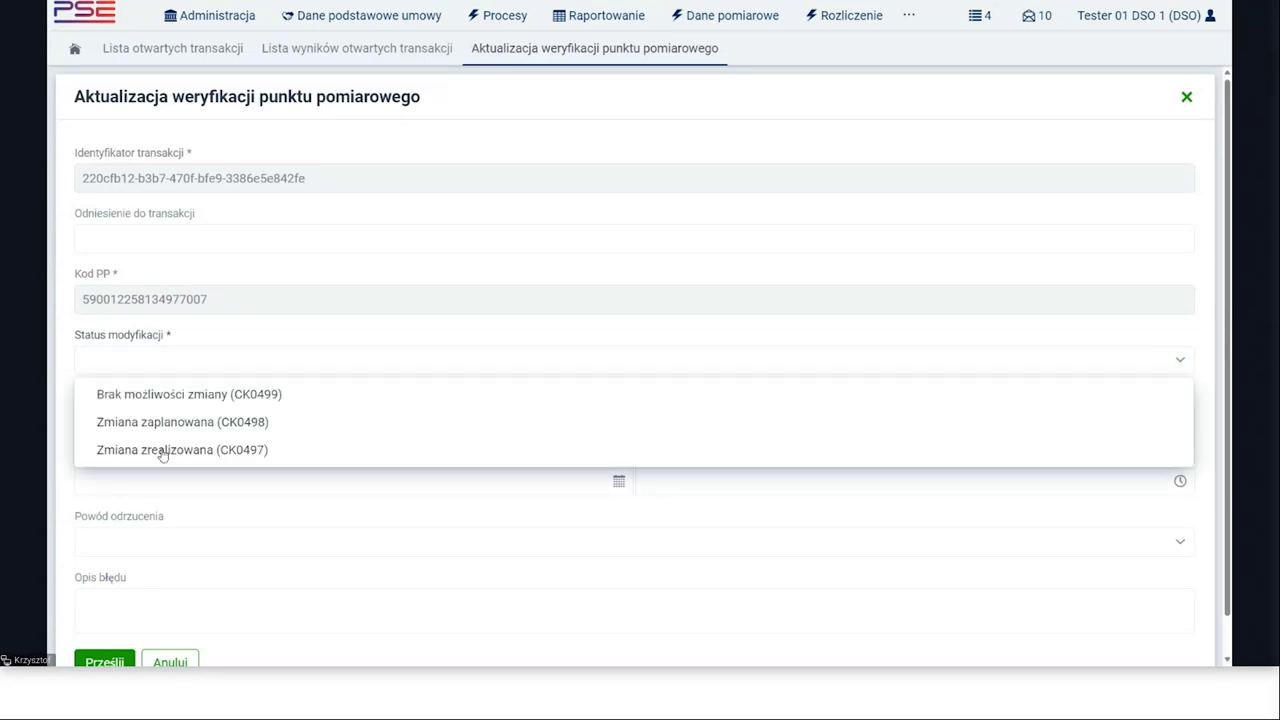
left_click(162, 452)
left_click(163, 420)
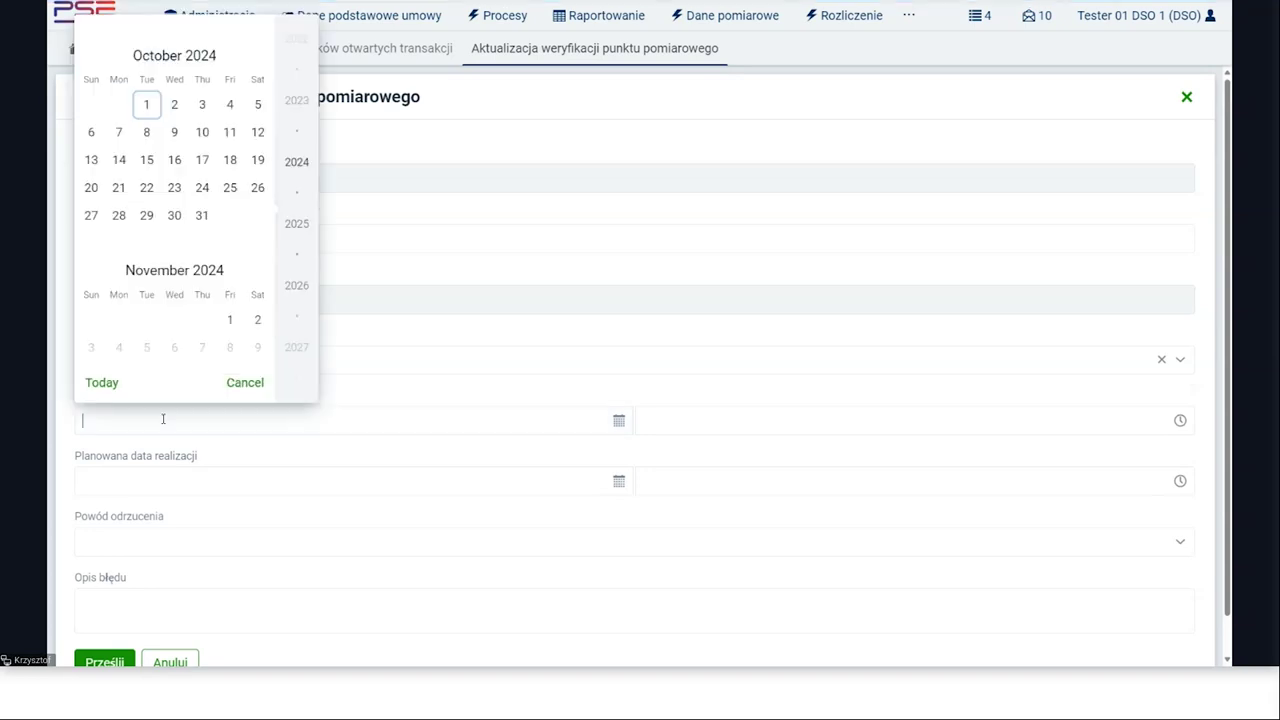
left_click(257, 104)
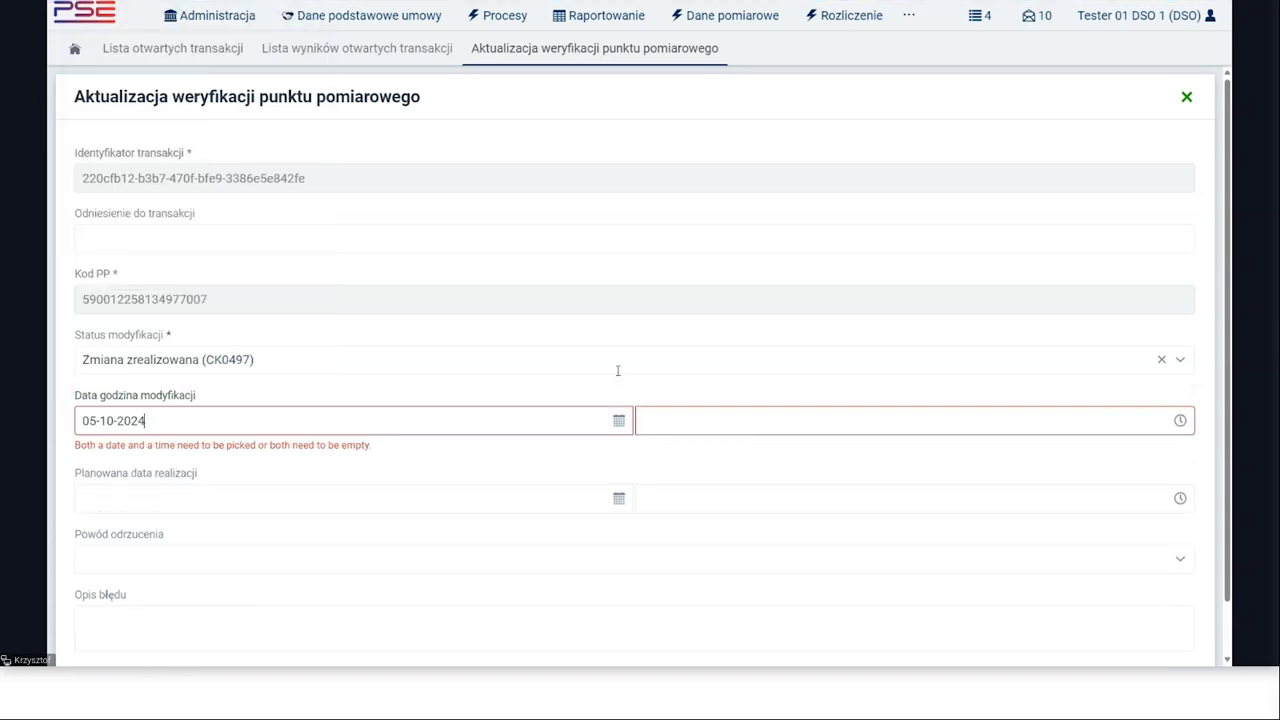
left_click(720, 421)
left_click(675, 452)
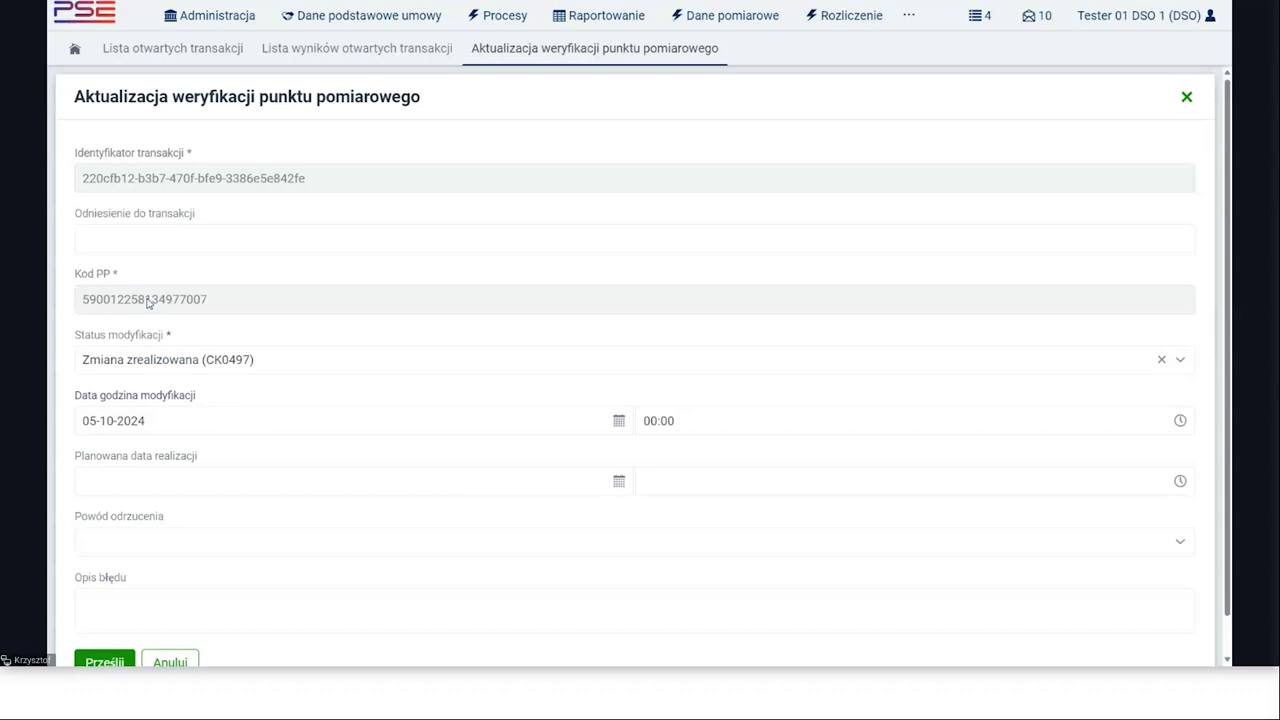
double_click(148, 302)
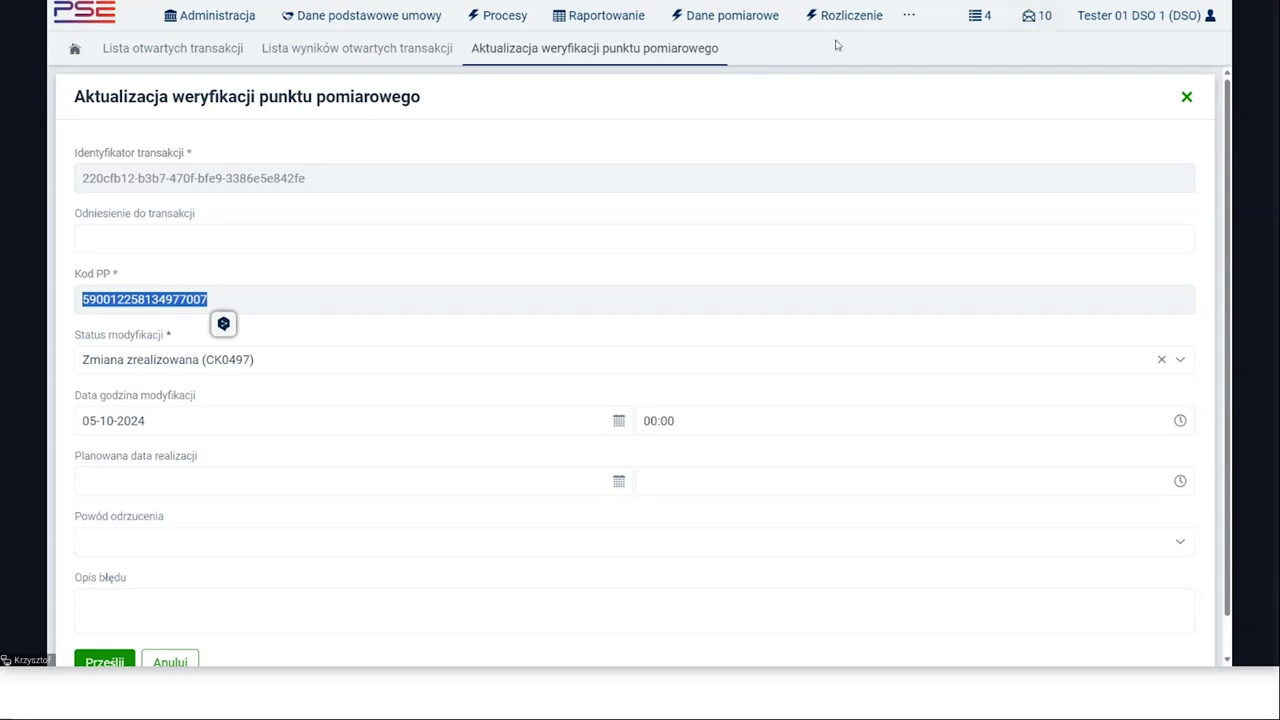
left_click(578, 52)
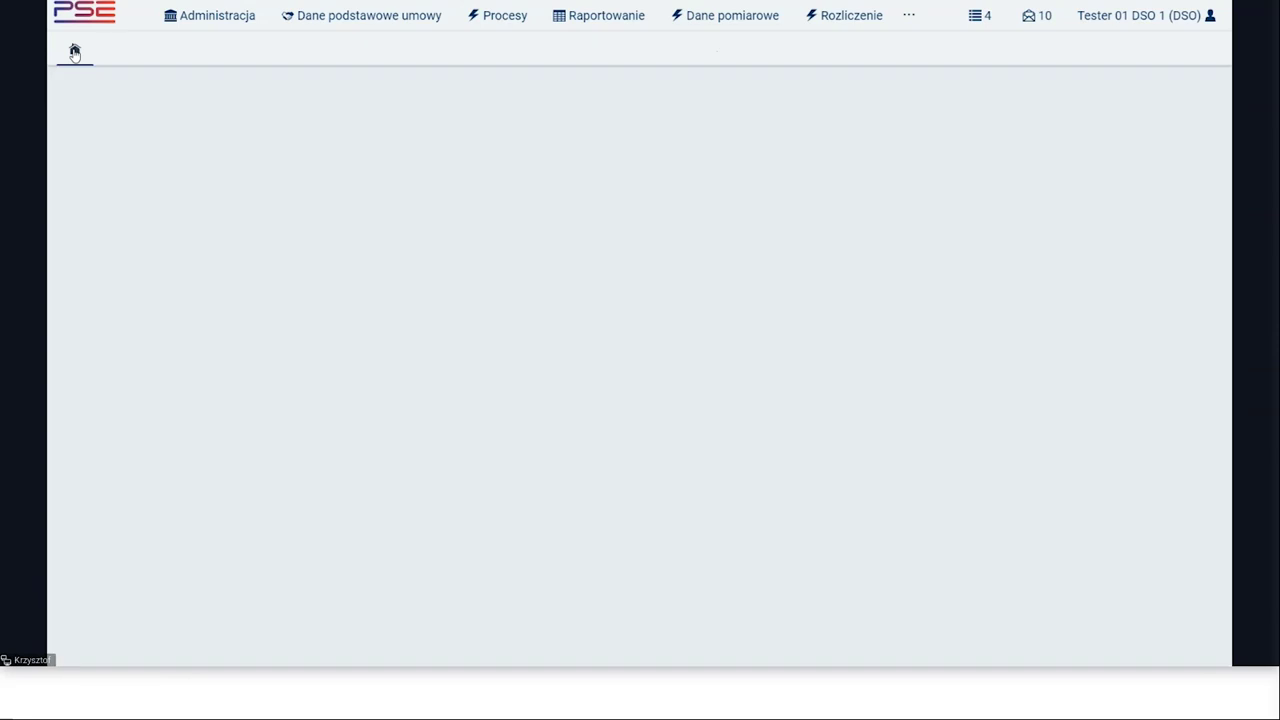
- List the ten queued peek & dequeue messages, preview the last one, then open Lista otwartych transakcji
left_click(1040, 16)
left_click(285, 170)
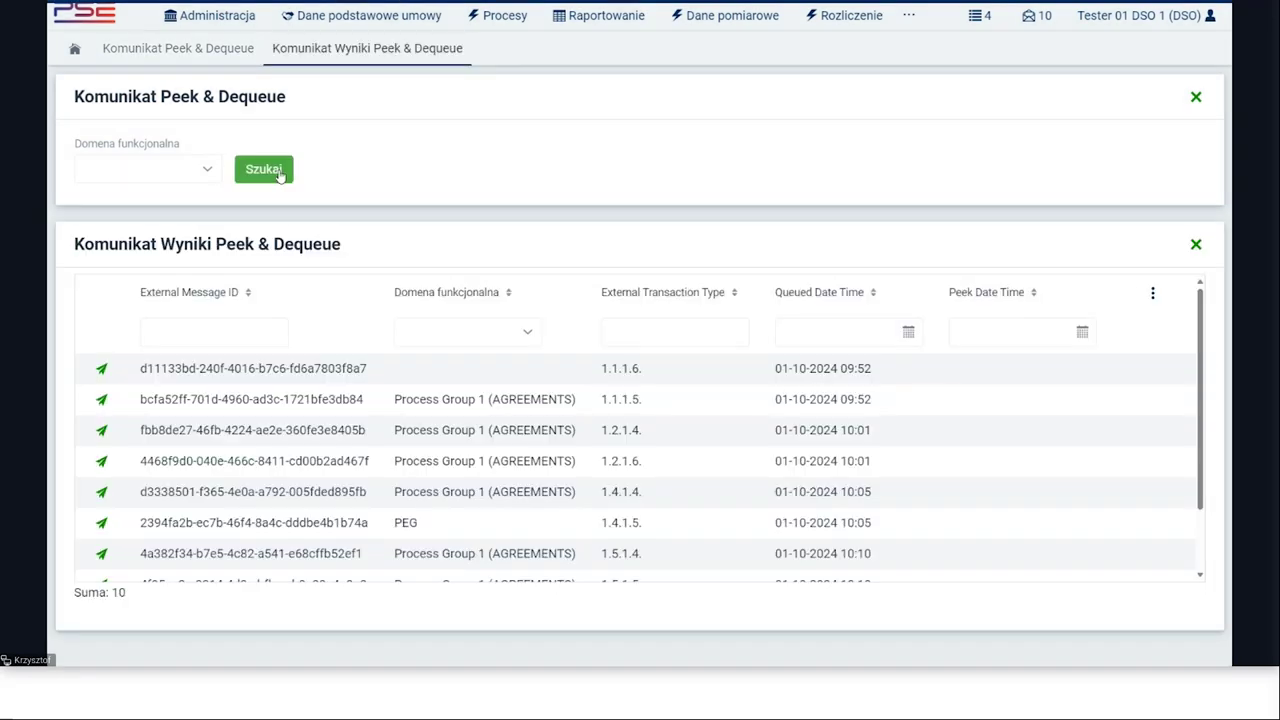
scroll(1191, 399, "down", 2)
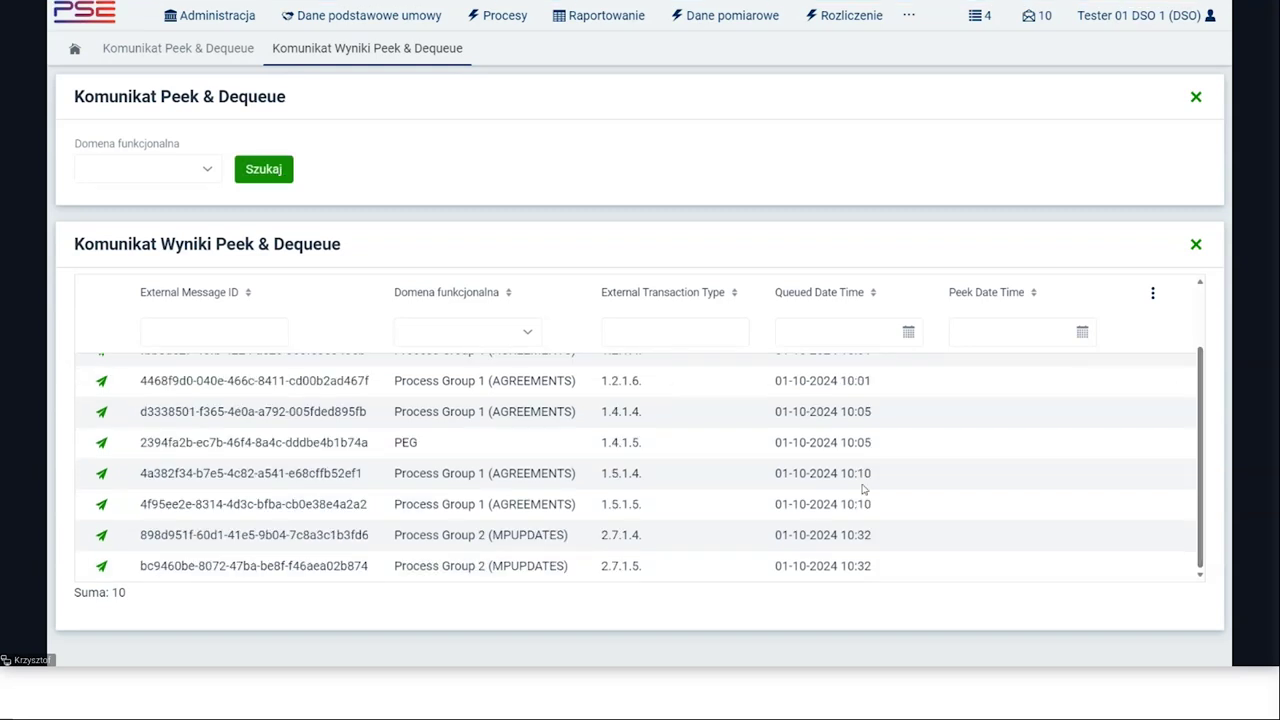
left_click(101, 568)
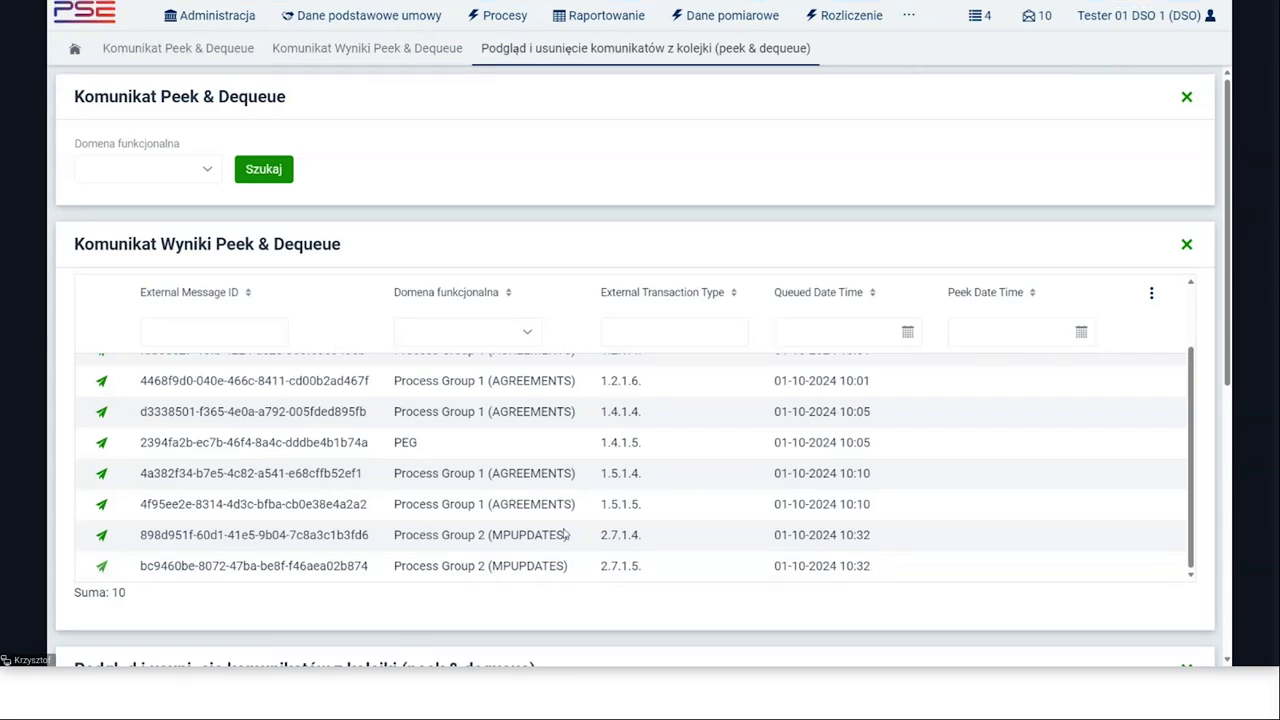
scroll(586, 555, "up", 3)
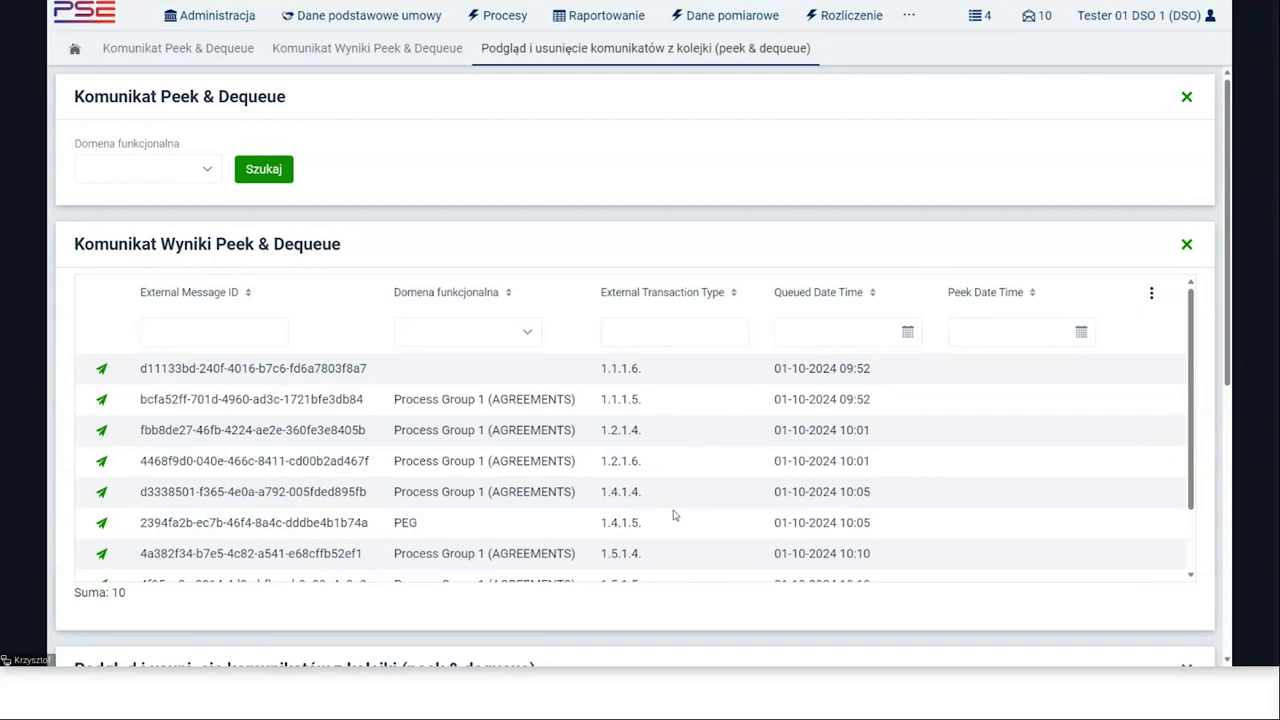
scroll(1190, 400, "down", 2)
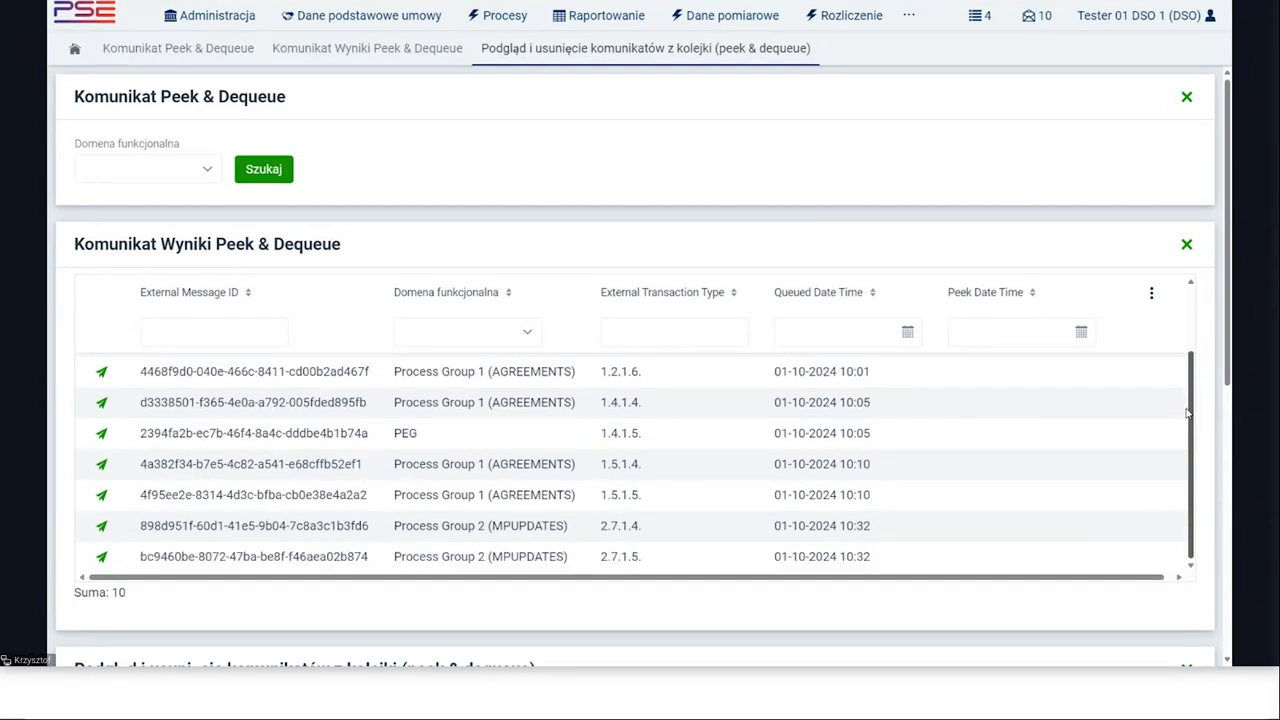
scroll(1190, 350, "up", 1)
scroll(1190, 350, "up", 1)
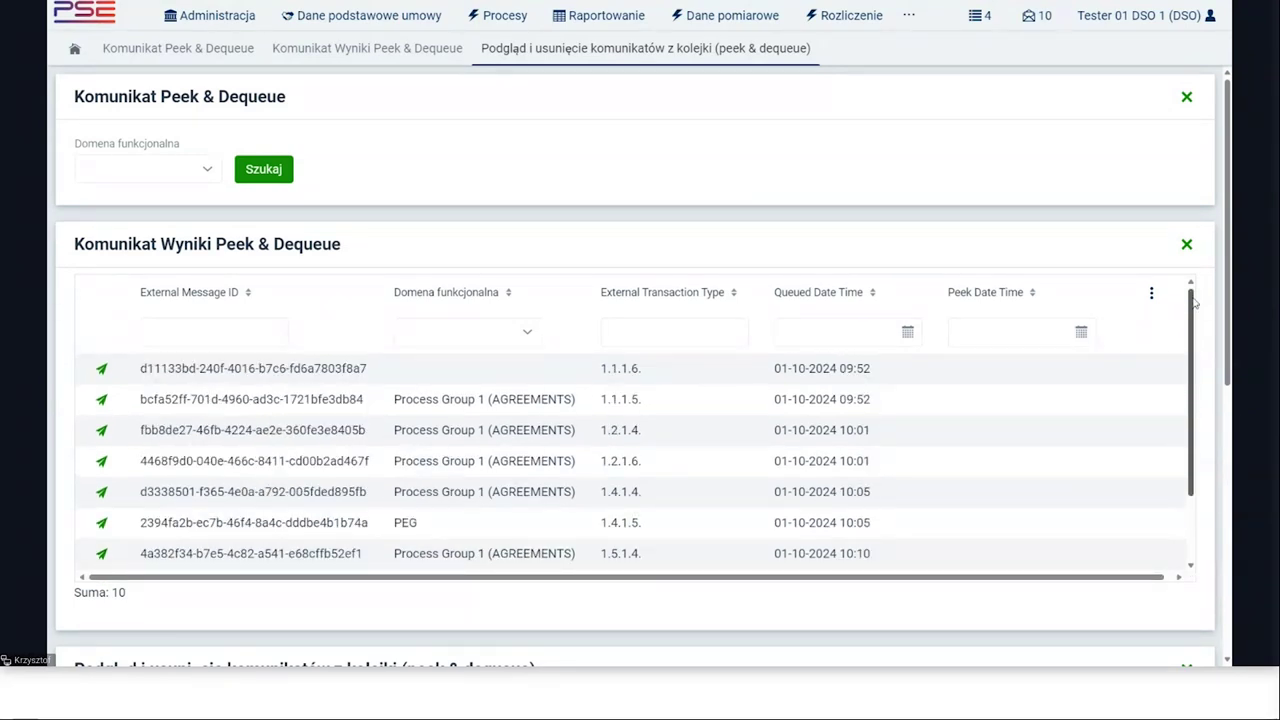
scroll(1191, 379, "down", 2)
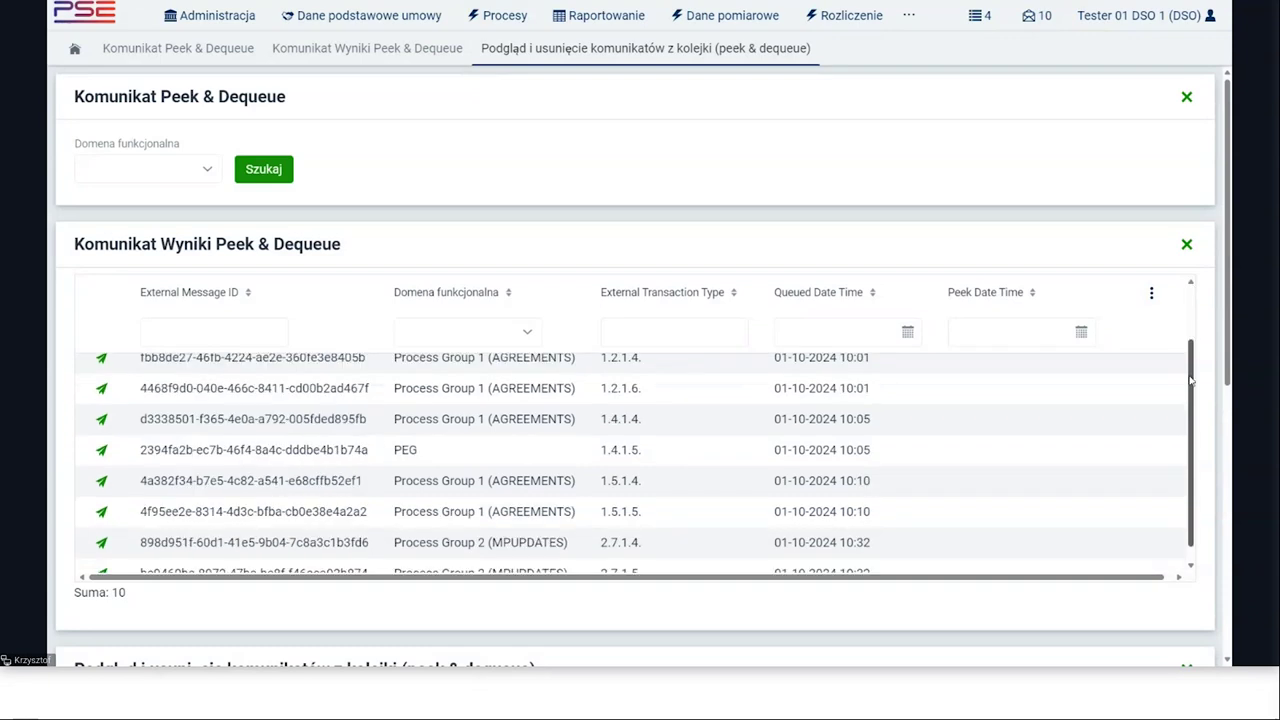
scroll(1191, 395, "down", 1)
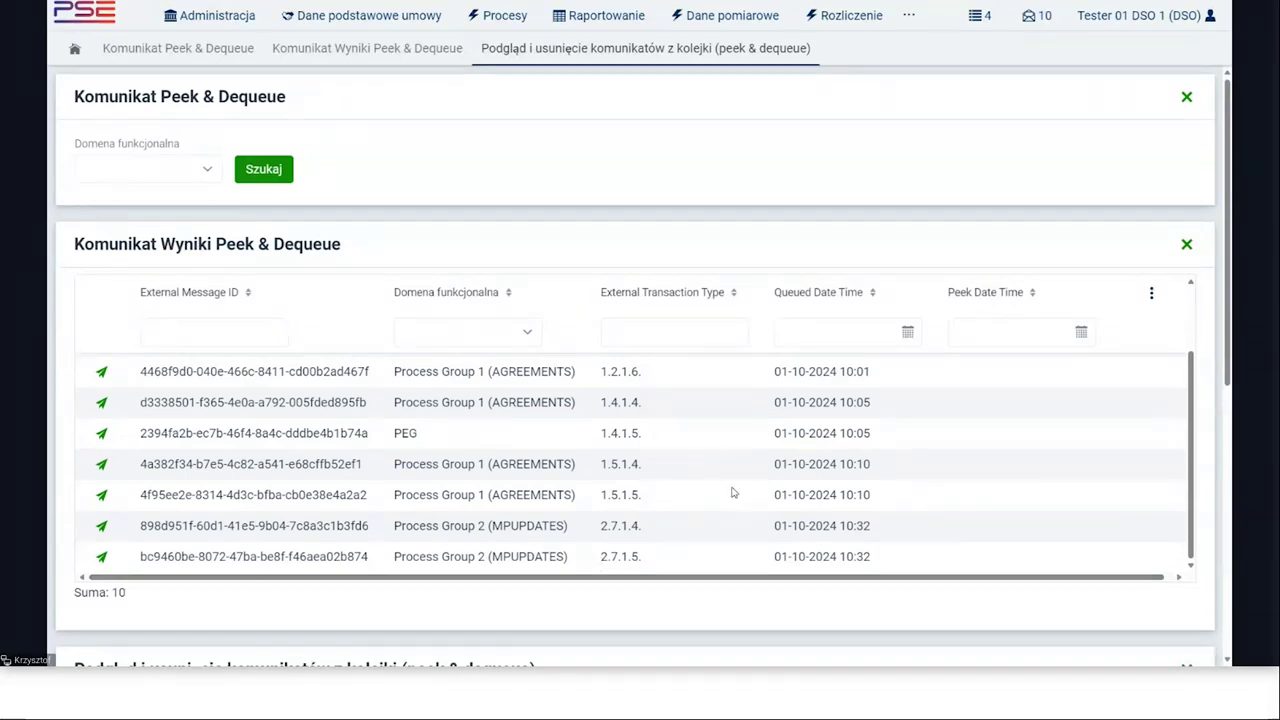
left_click_drag(1190, 445, 1188, 385)
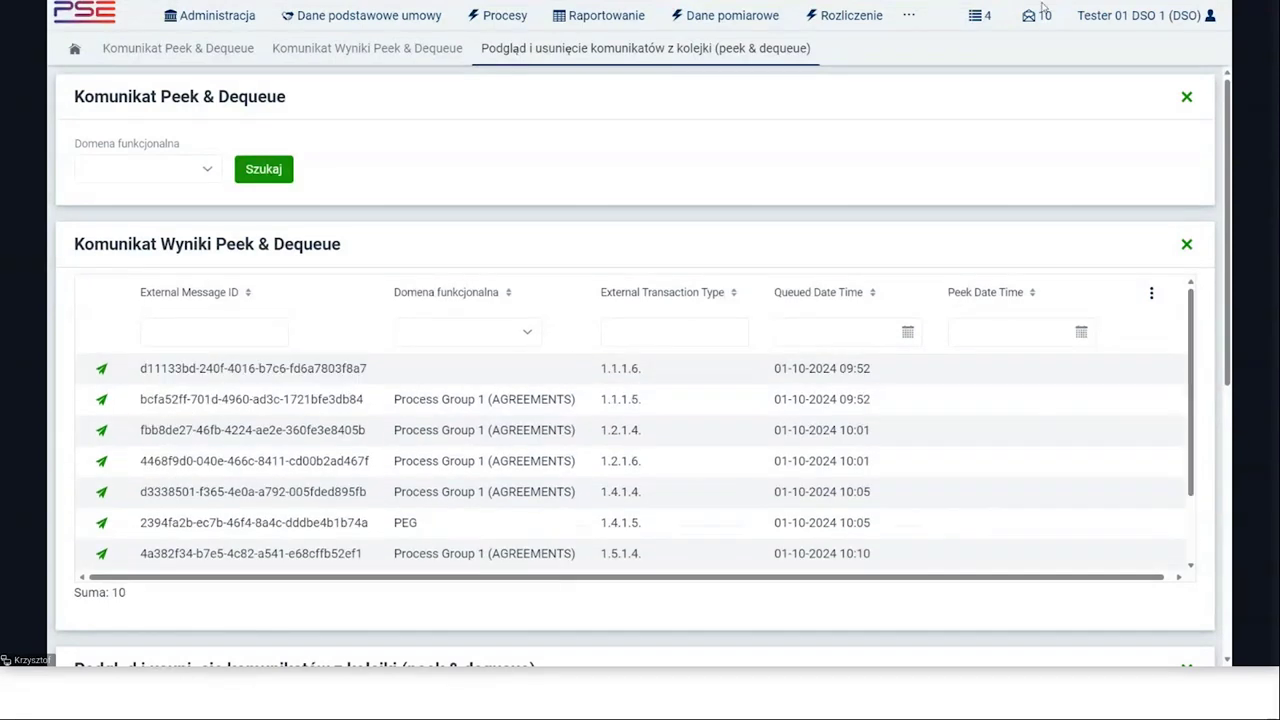
left_click(975, 17)
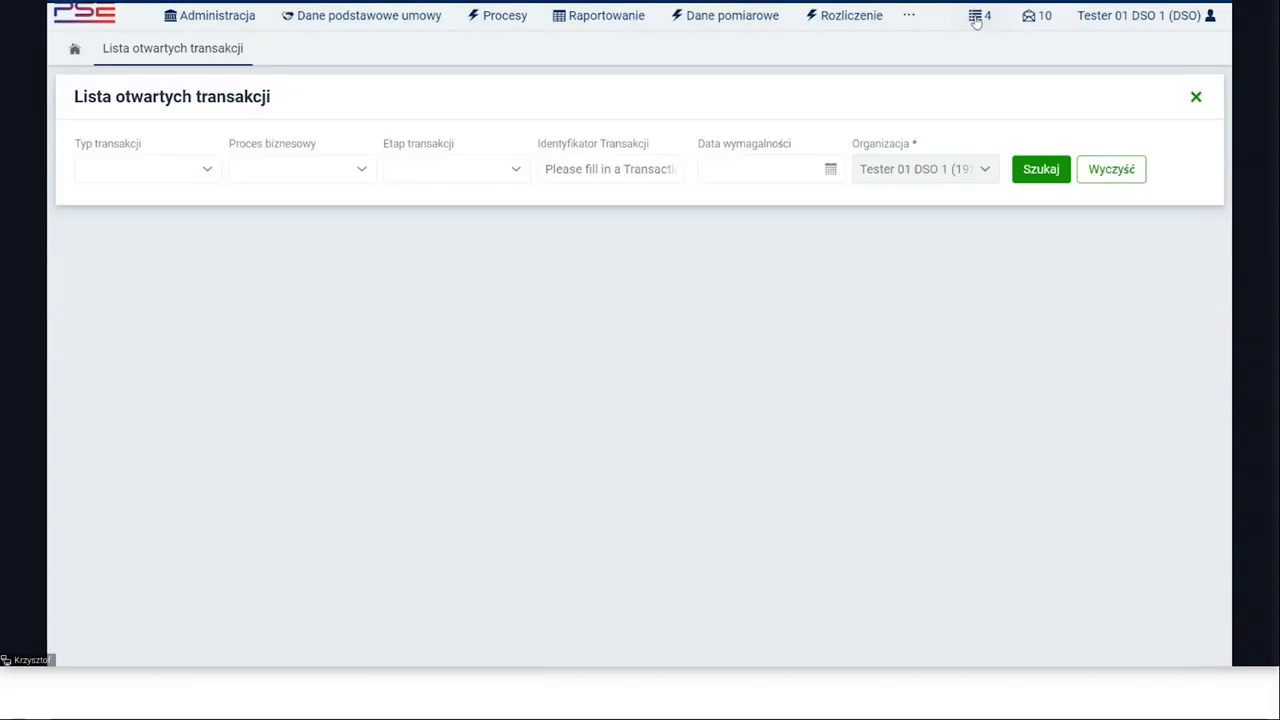
left_click(1046, 171)
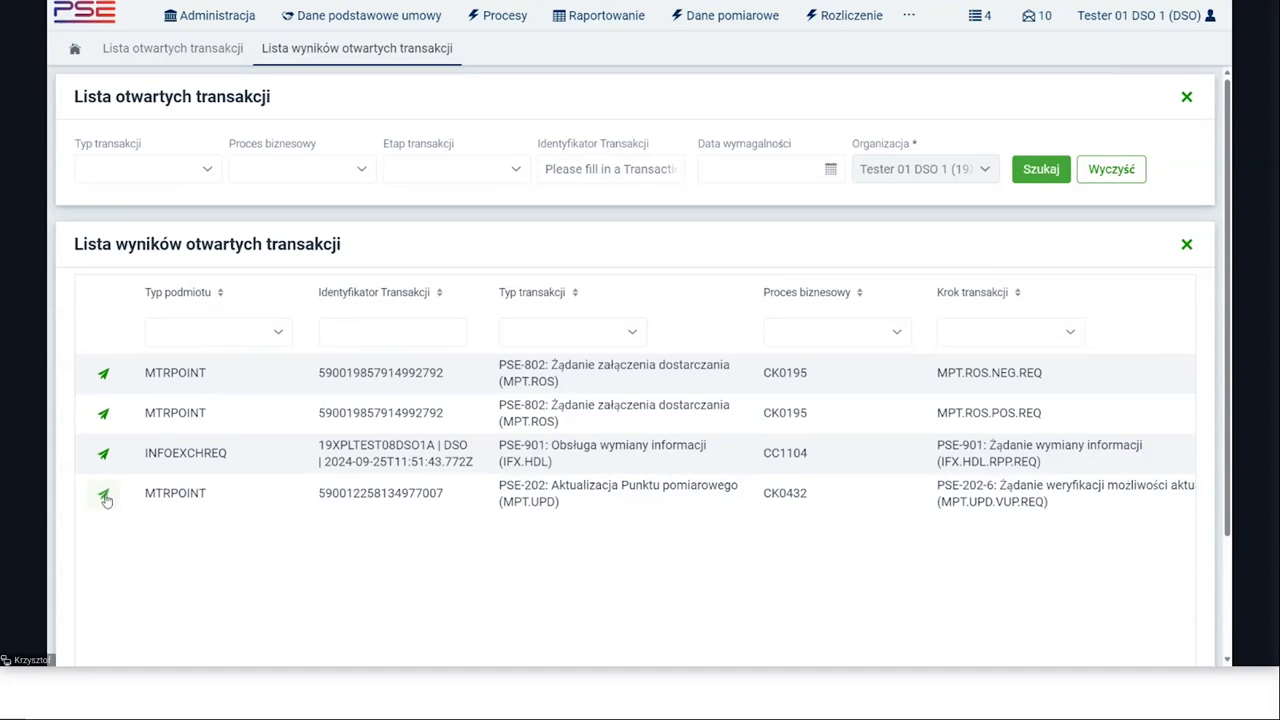
left_click(104, 496)
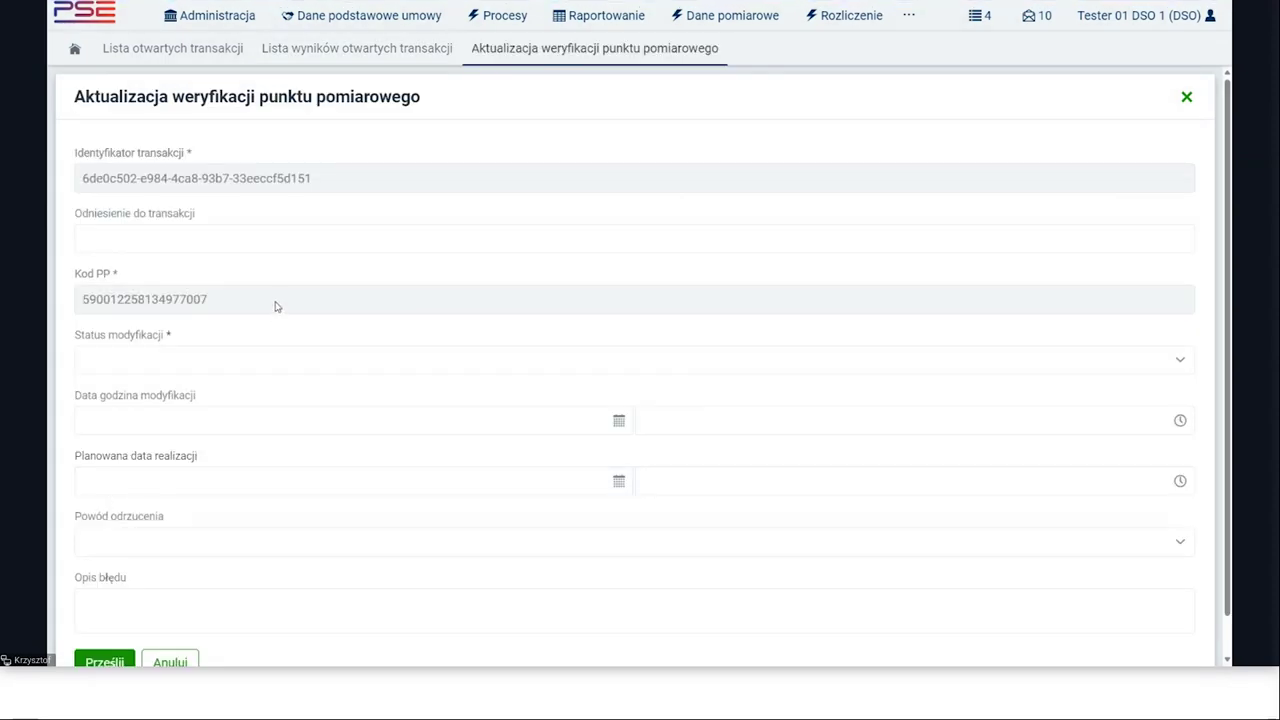
double_click(152, 297)
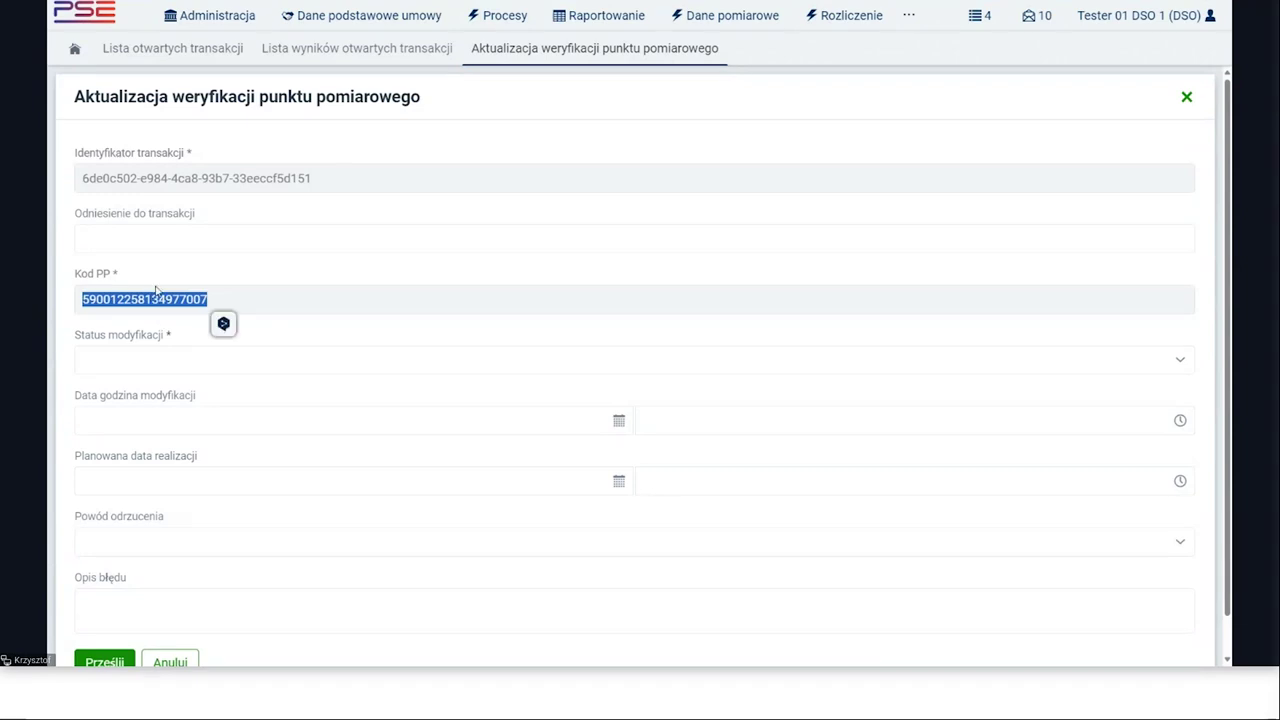
left_click(180, 339)
left_click(162, 356)
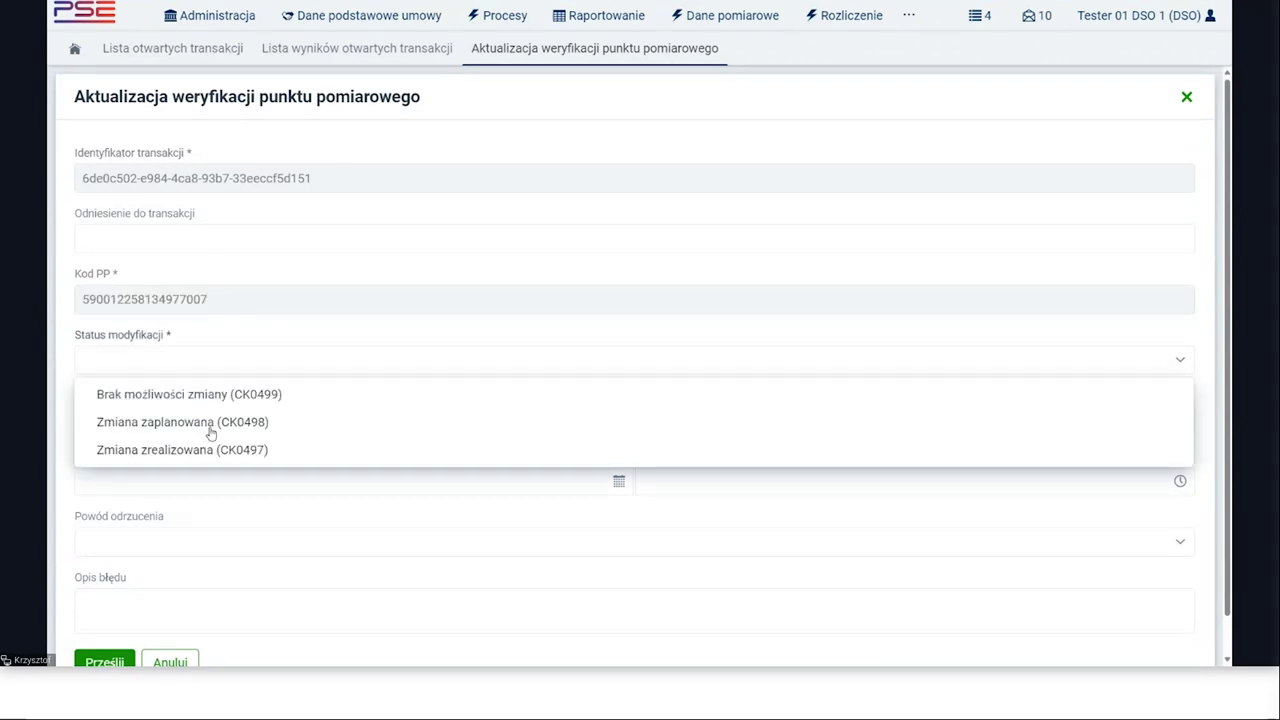
left_click(172, 452)
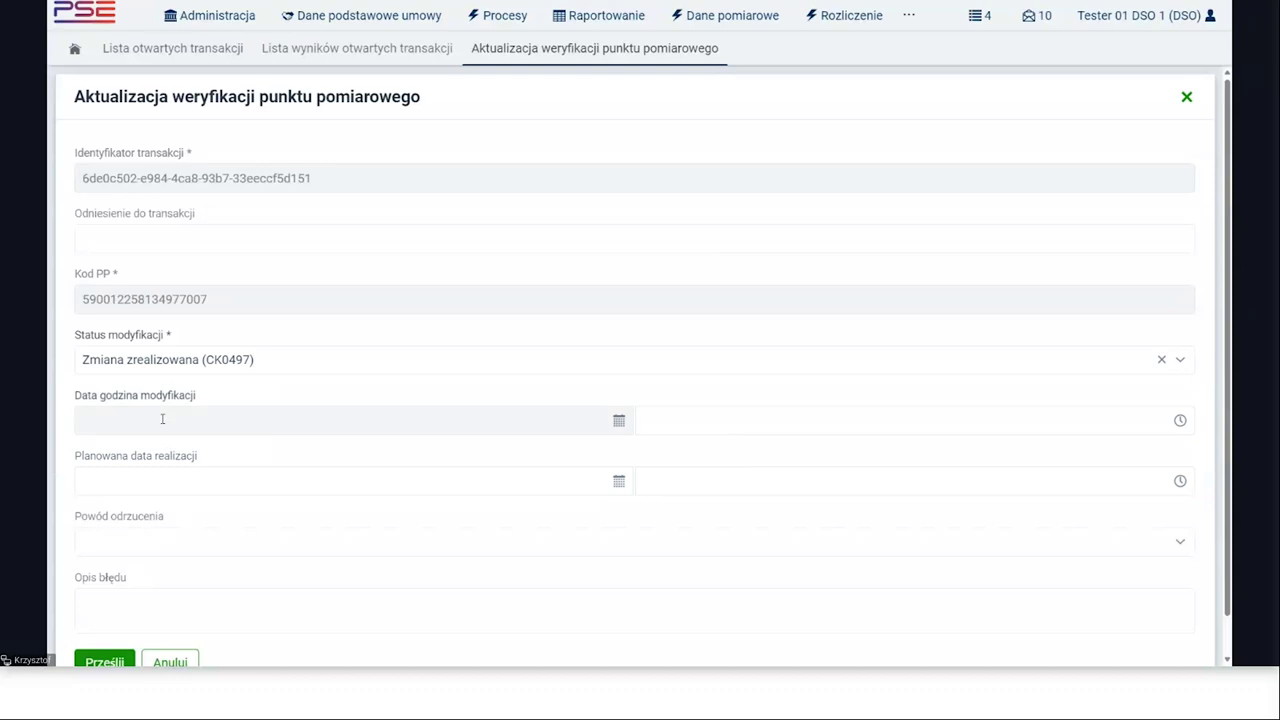
left_click(163, 418)
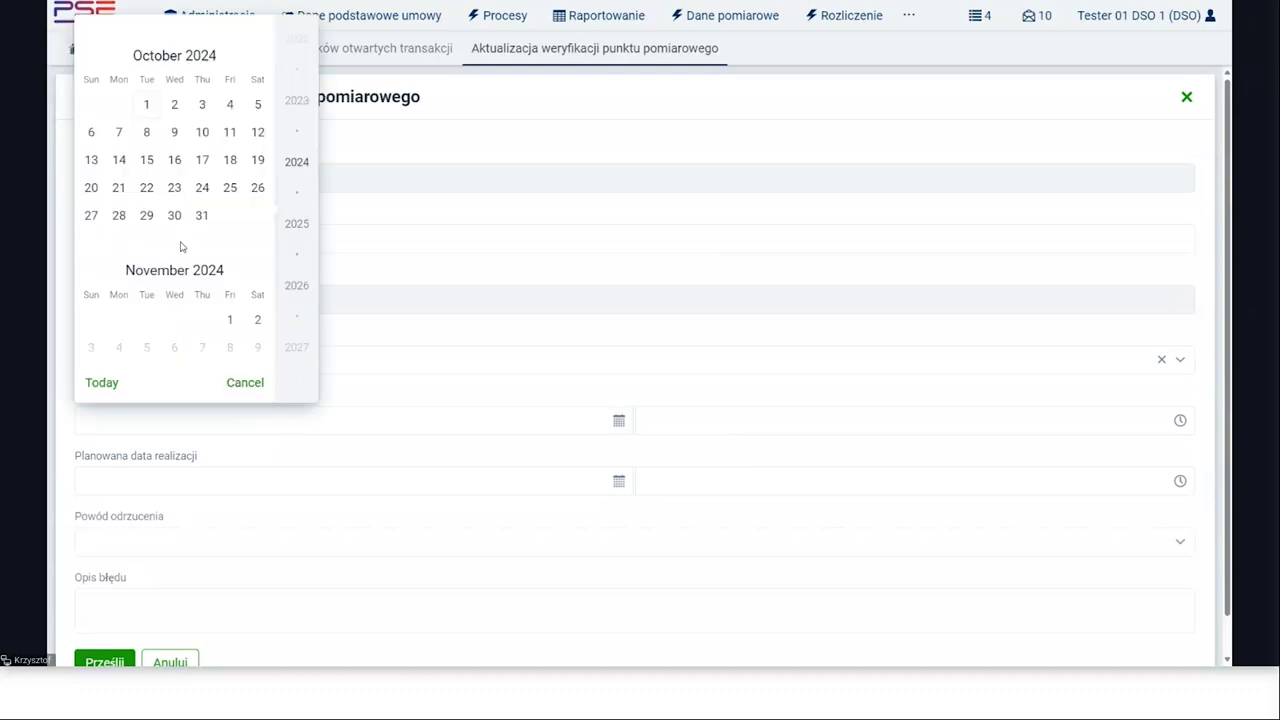
left_click(257, 105)
left_click(669, 428)
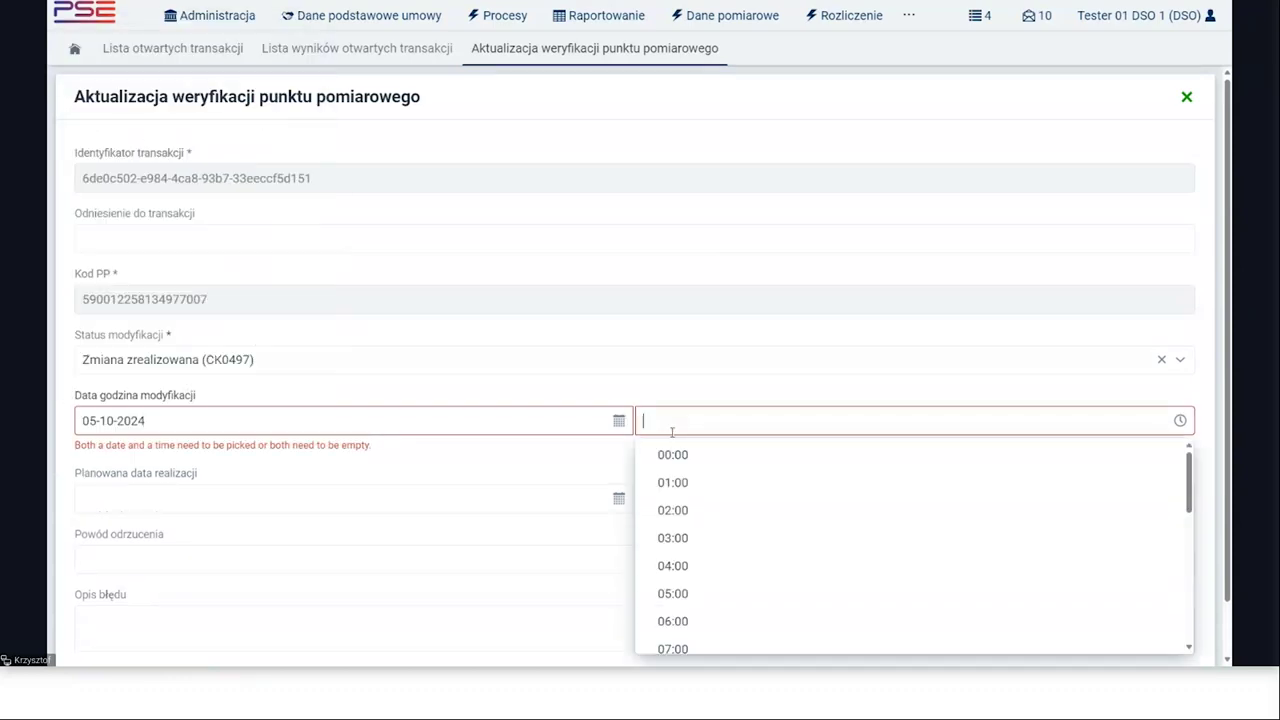
left_click(672, 451)
- Copy the Kod PP and submit the verification, leaving three open transactions
scroll(829, 354, "down", 1)
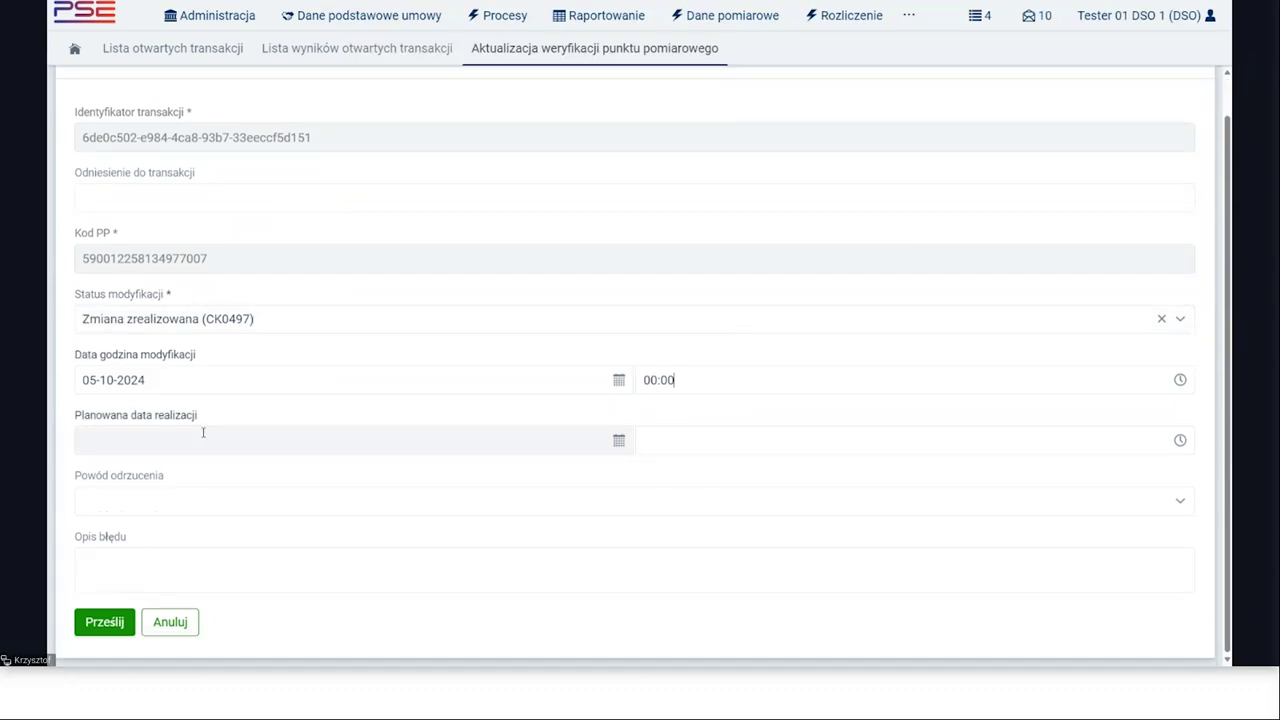
double_click(145, 258)
key("ctrl+c")
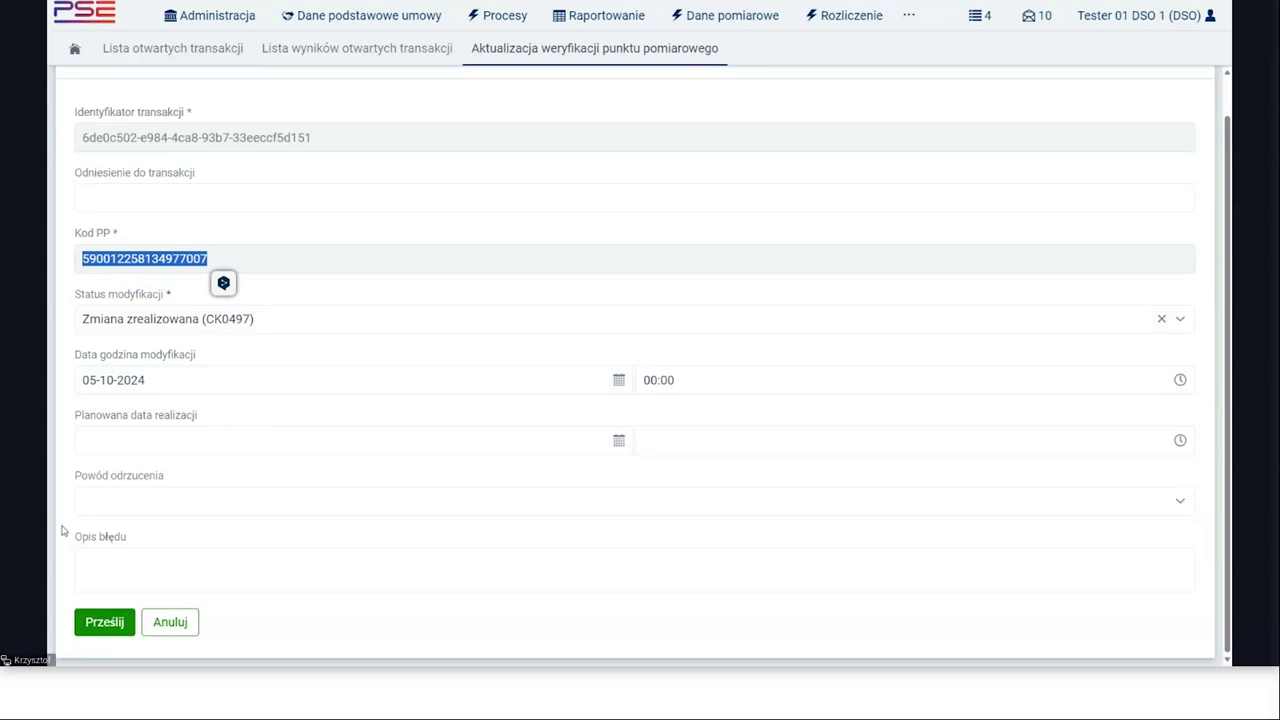
left_click(81, 581)
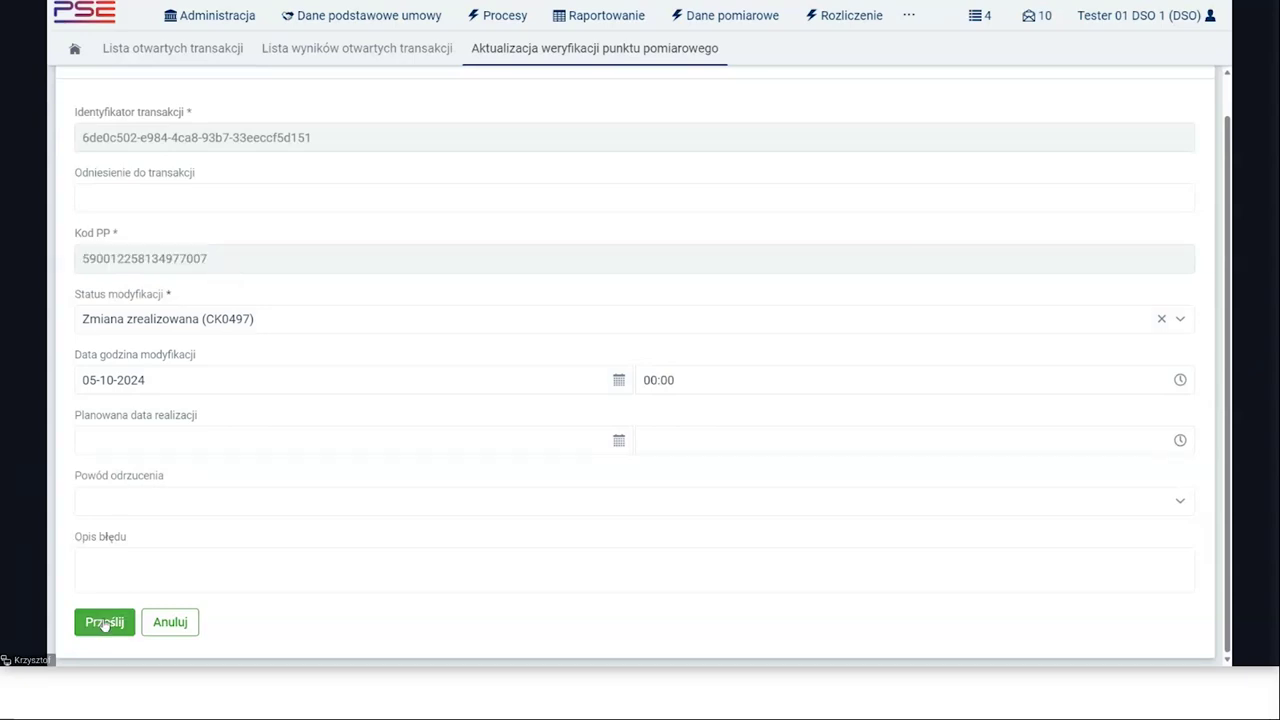
left_click(104, 622)
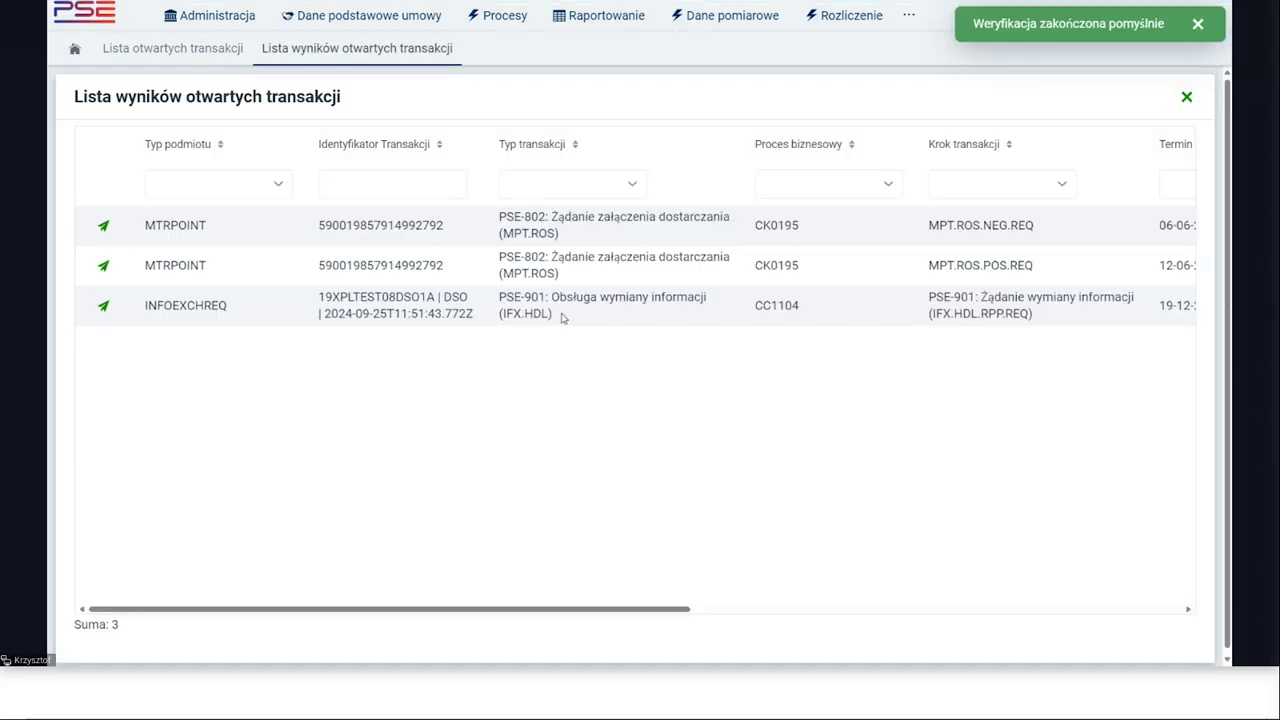
- Dismiss the success notice and open the Wyszukaj Punkt Pomiarowy form under Dane podstawowe umowy
left_click(1198, 26)
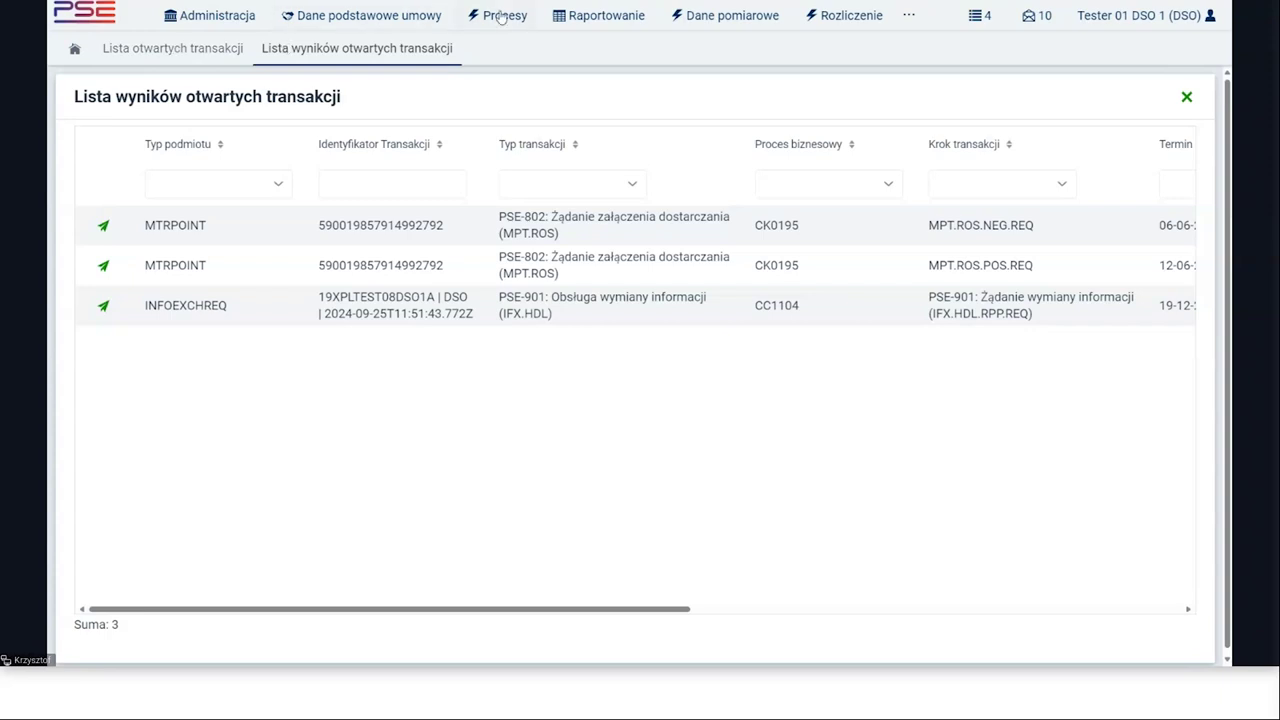
left_click(373, 18)
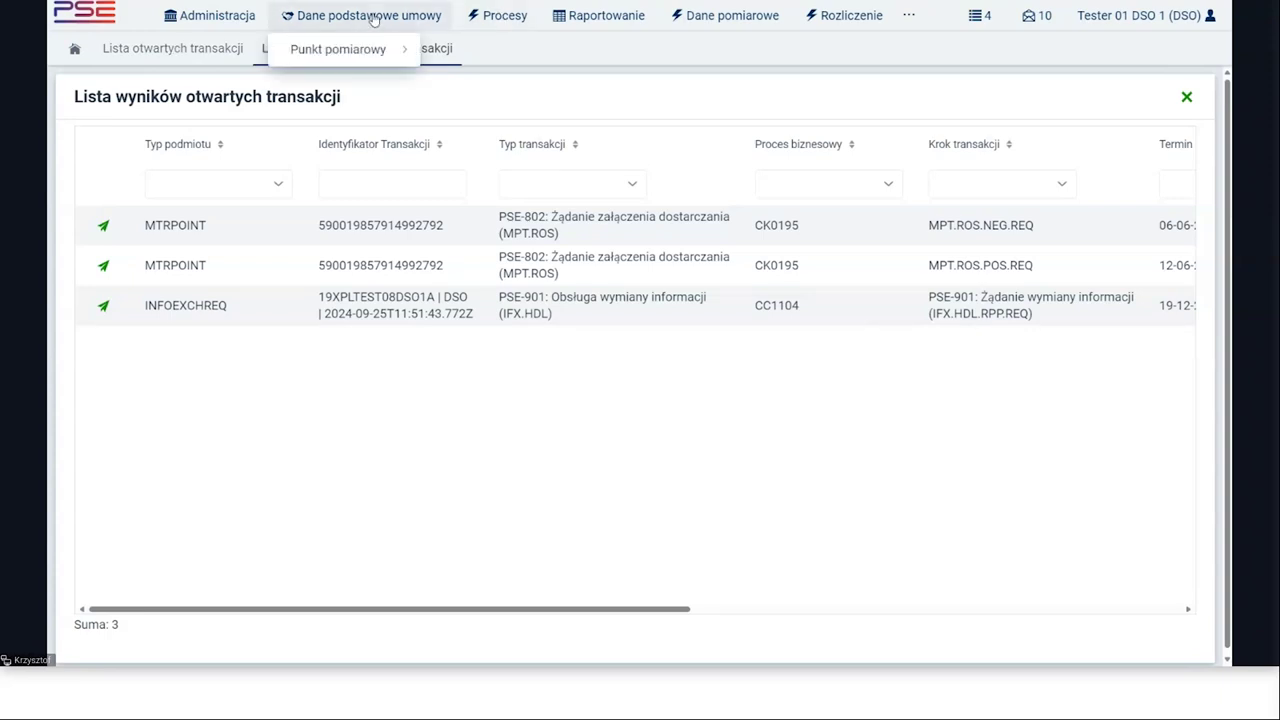
mouse_move(409, 51)
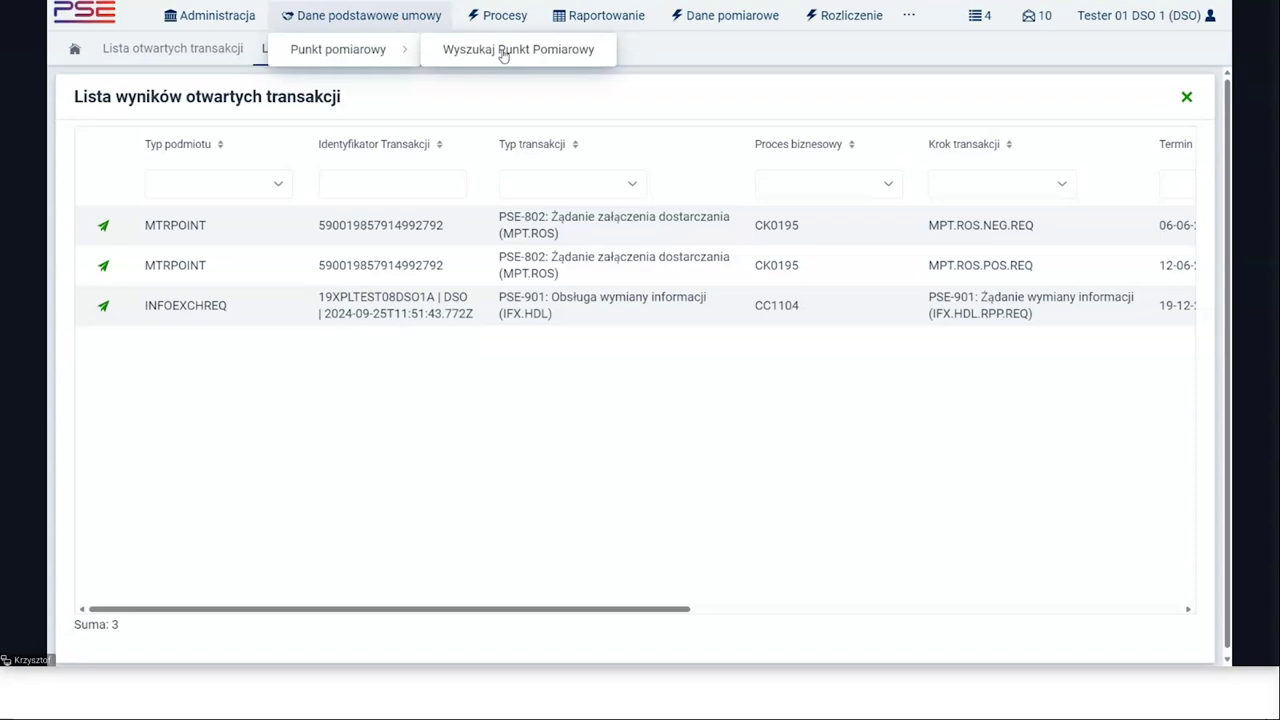
left_click(503, 50)
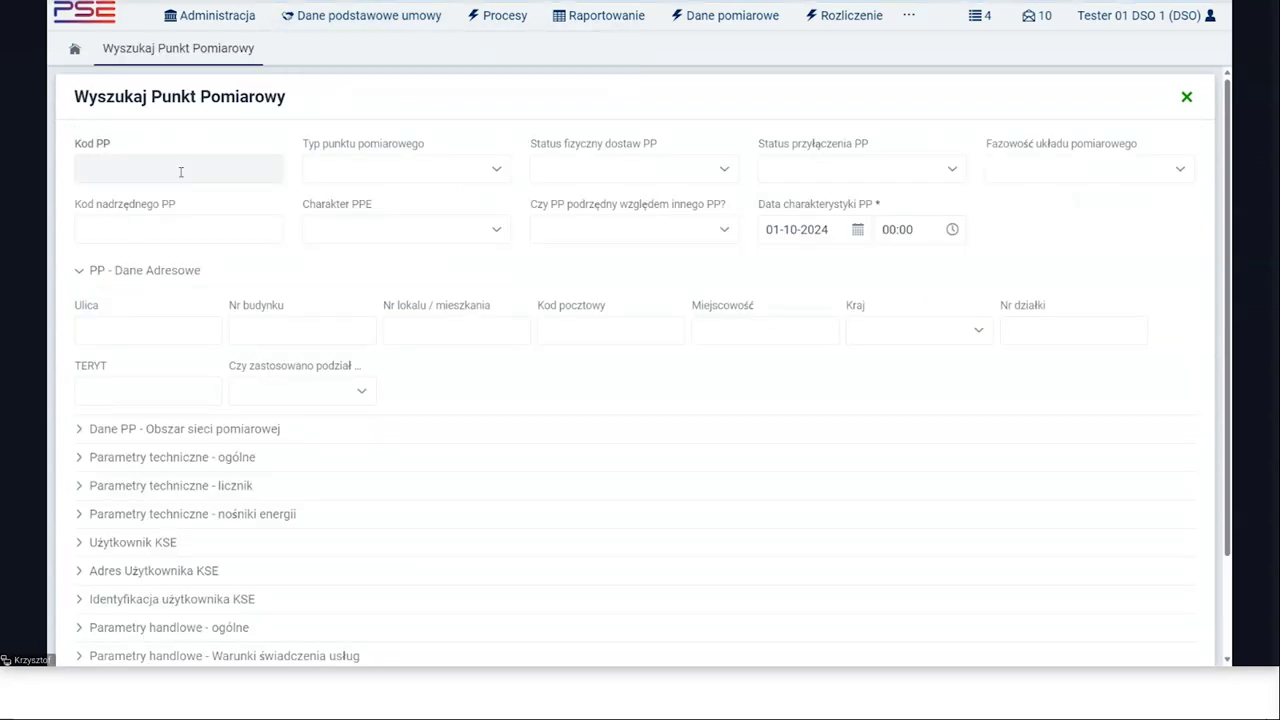
left_click(146, 169)
key("ctrl+v")
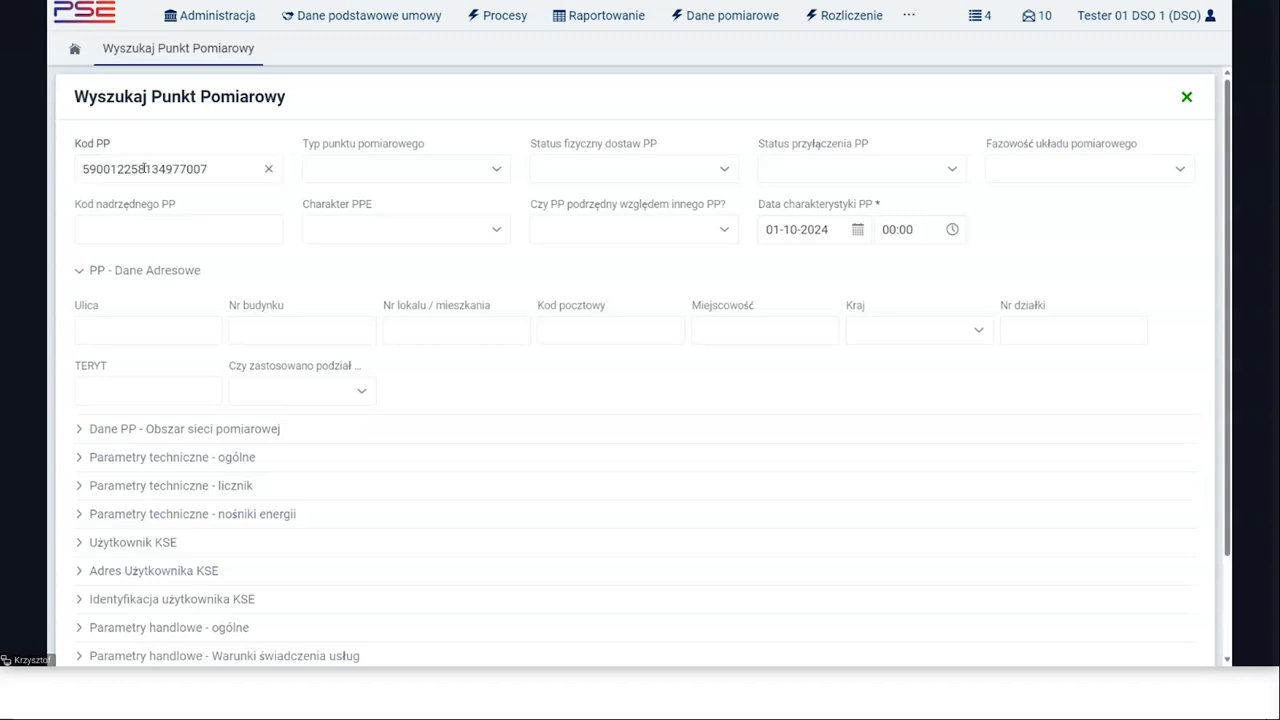
left_click(834, 231)
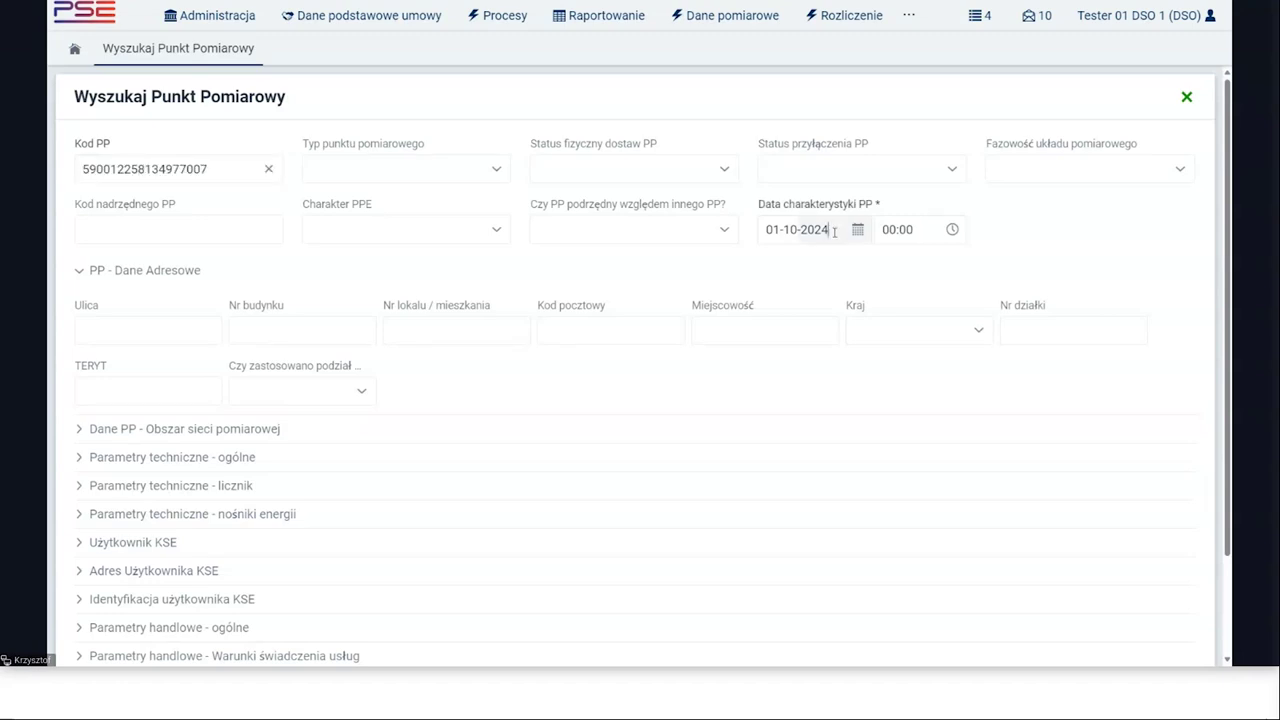
left_click(857, 229)
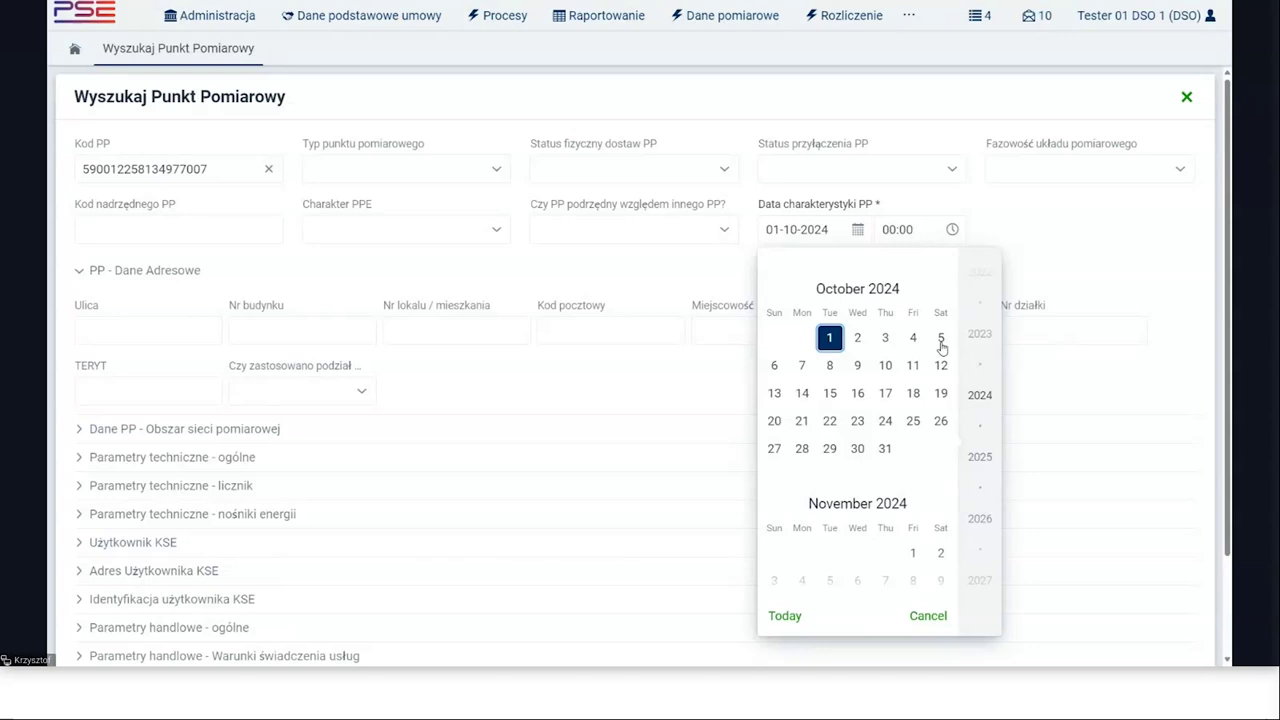
left_click(941, 339)
scroll(1166, 346, "down", 2)
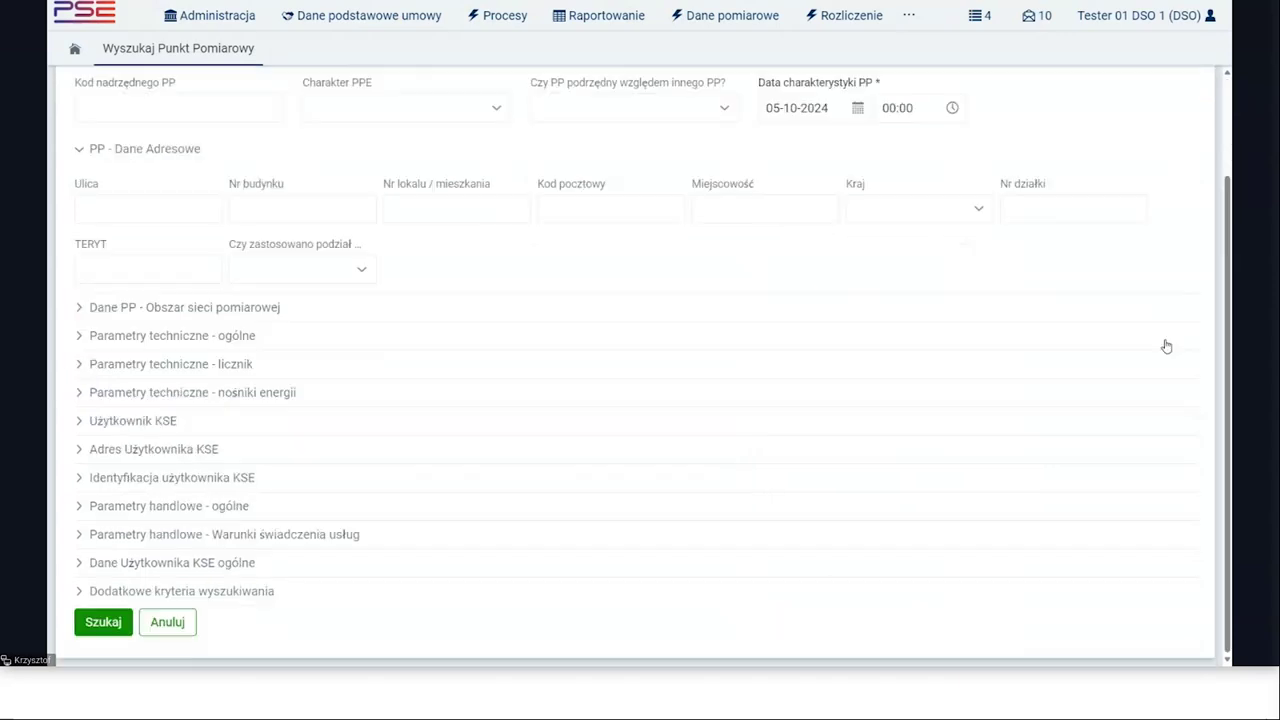
left_click(117, 622)
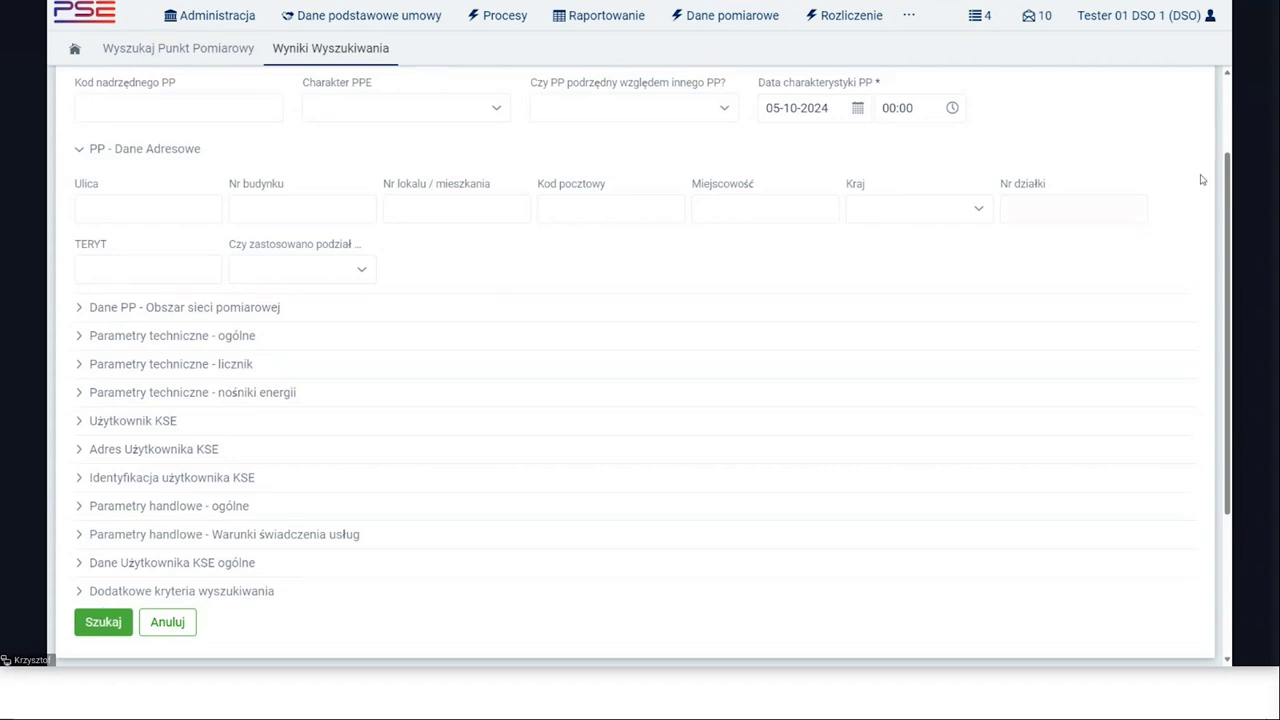
scroll(1204, 300, "down", 2)
scroll(1204, 335, "down", 1)
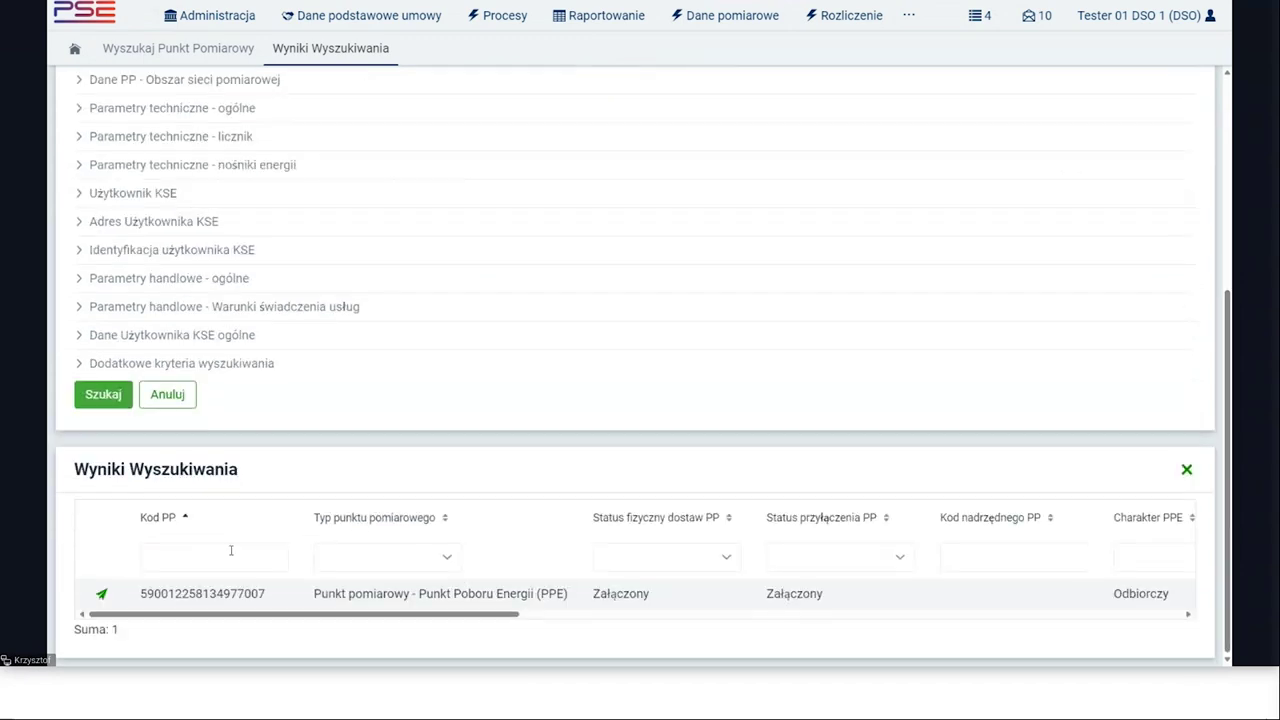
- Open the metering point record and expand its contracts and service terms showing G11 and 20,0
left_click(102, 594)
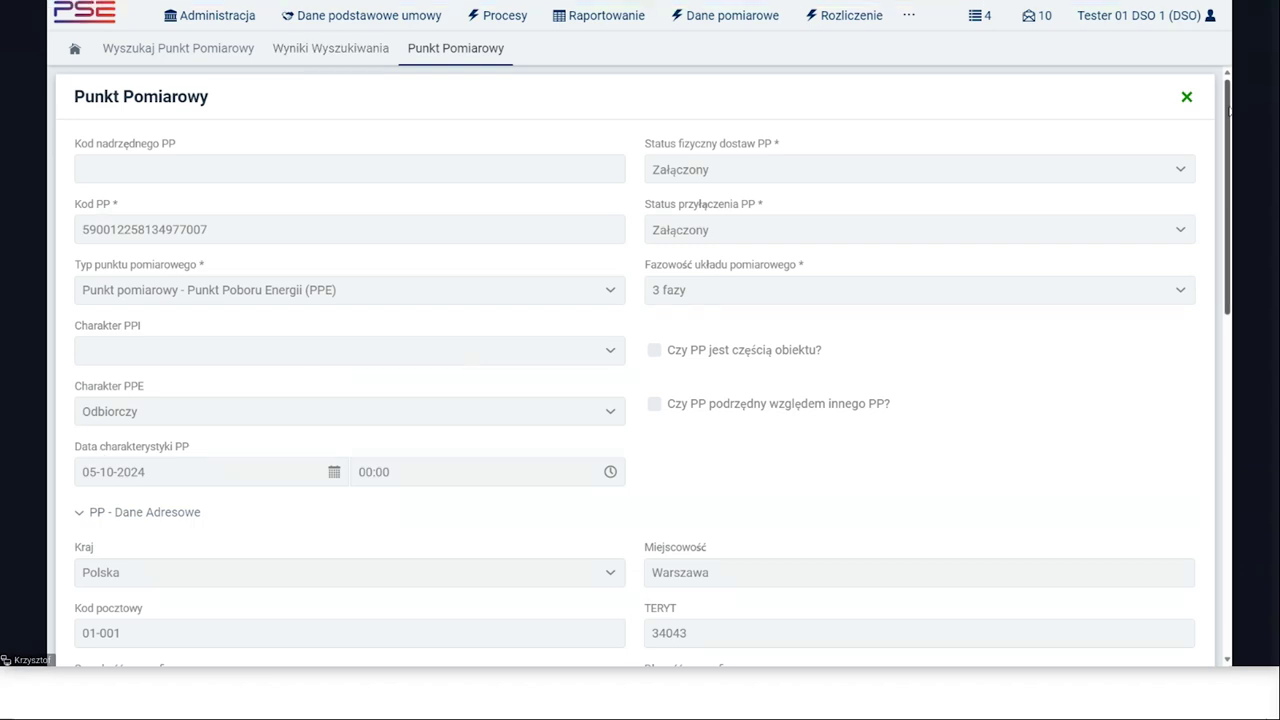
left_click_drag(1227, 110, 1227, 245)
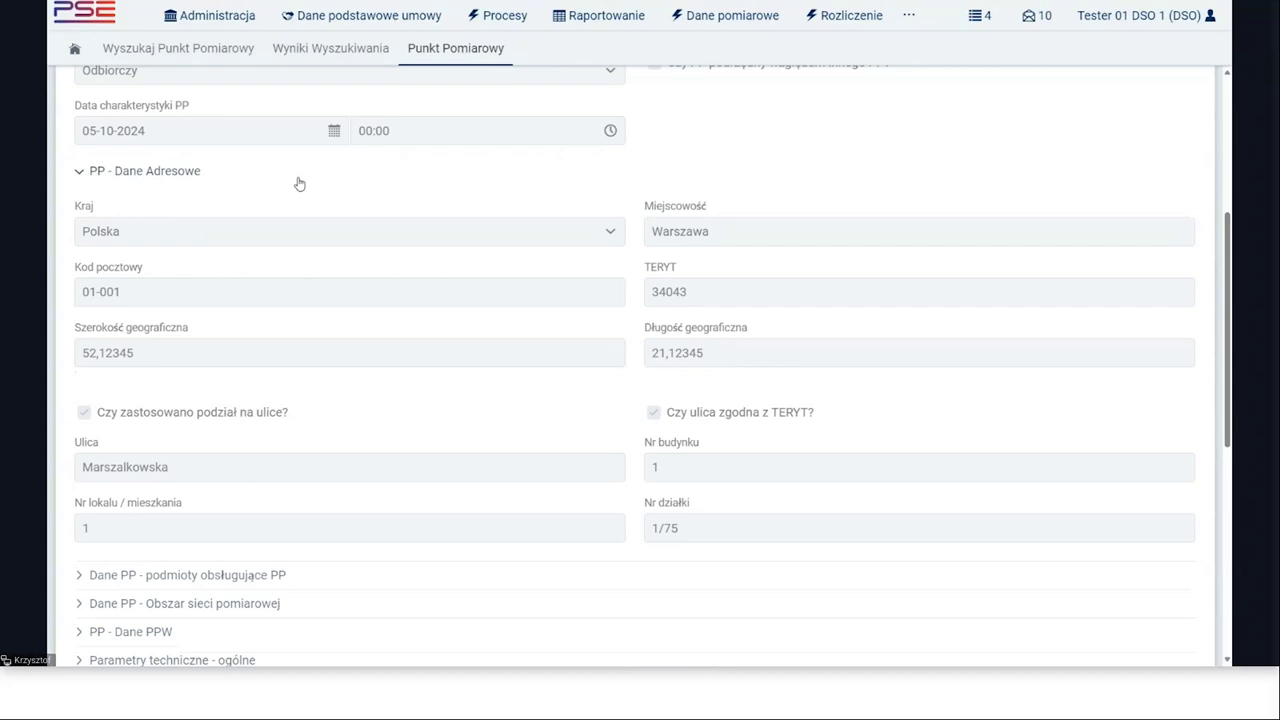
left_click_drag(1227, 246, 1227, 455)
left_click(183, 482)
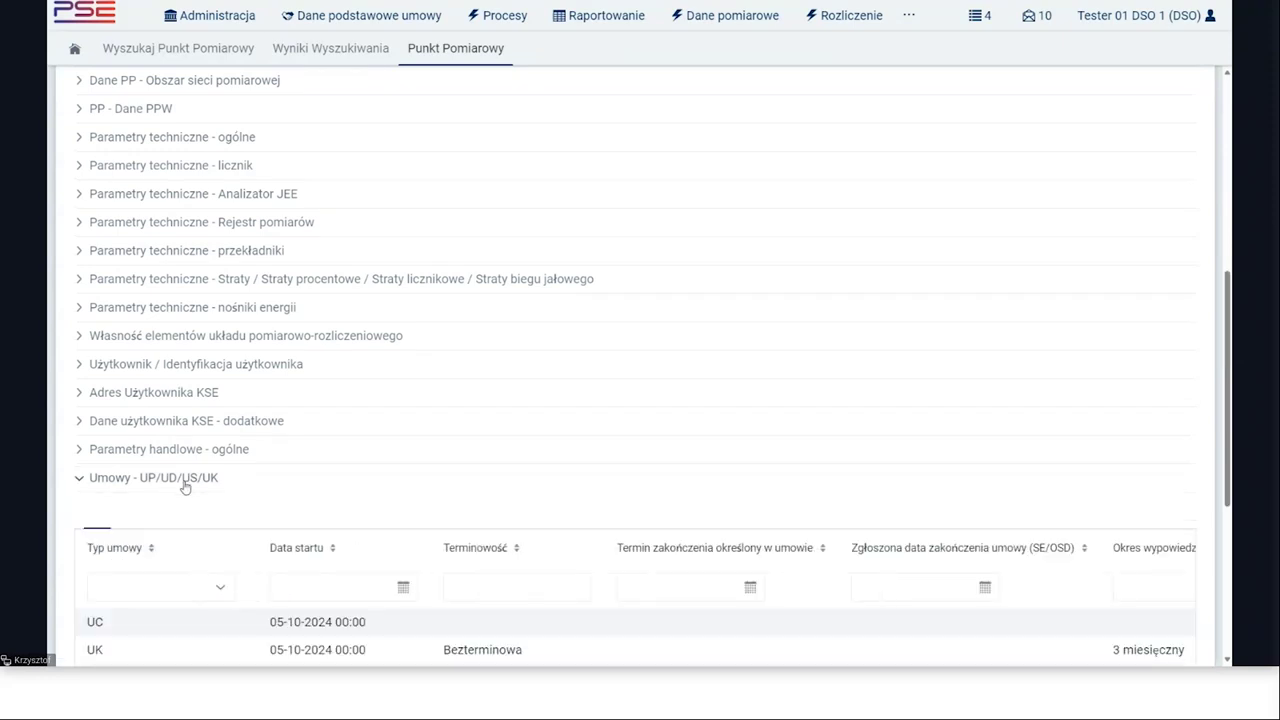
scroll(184, 487, "down", 2)
scroll(183, 487, "down", 3)
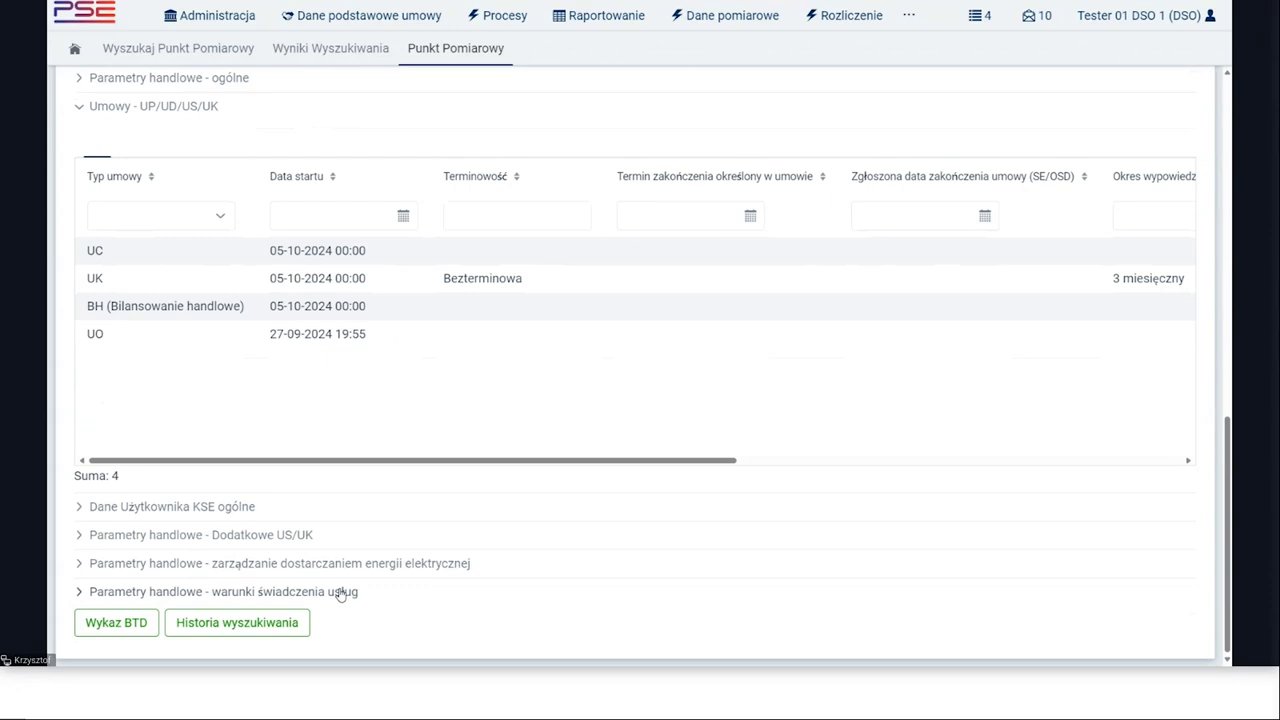
left_click(340, 592)
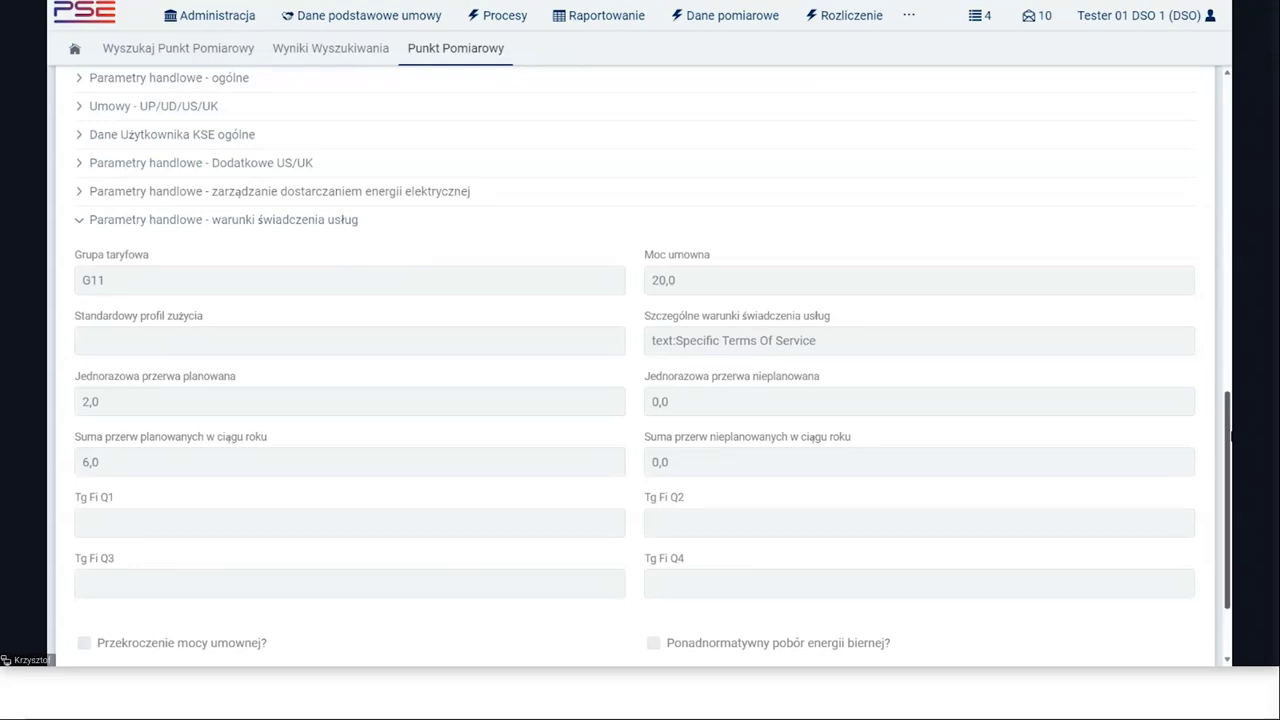
left_click_drag(1230, 437, 1210, 215)
scroll(394, 206, "up", 3)
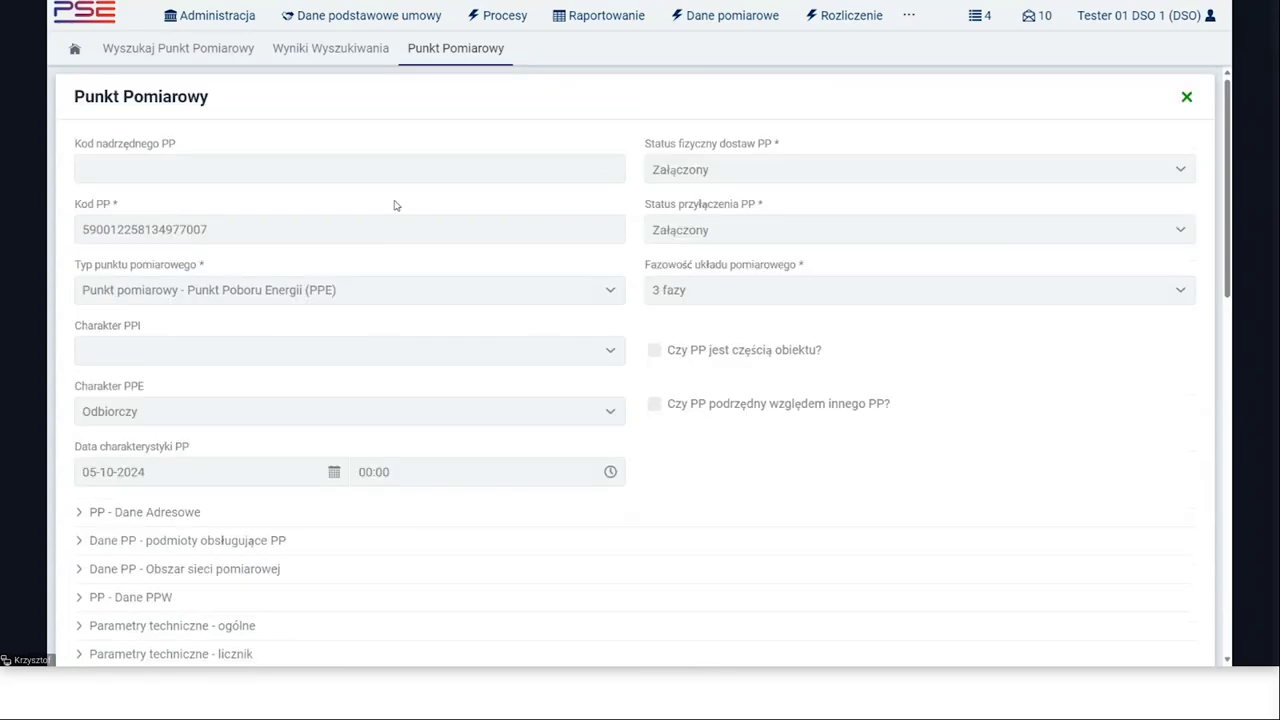
double_click(135, 232)
key("ctrl+c")
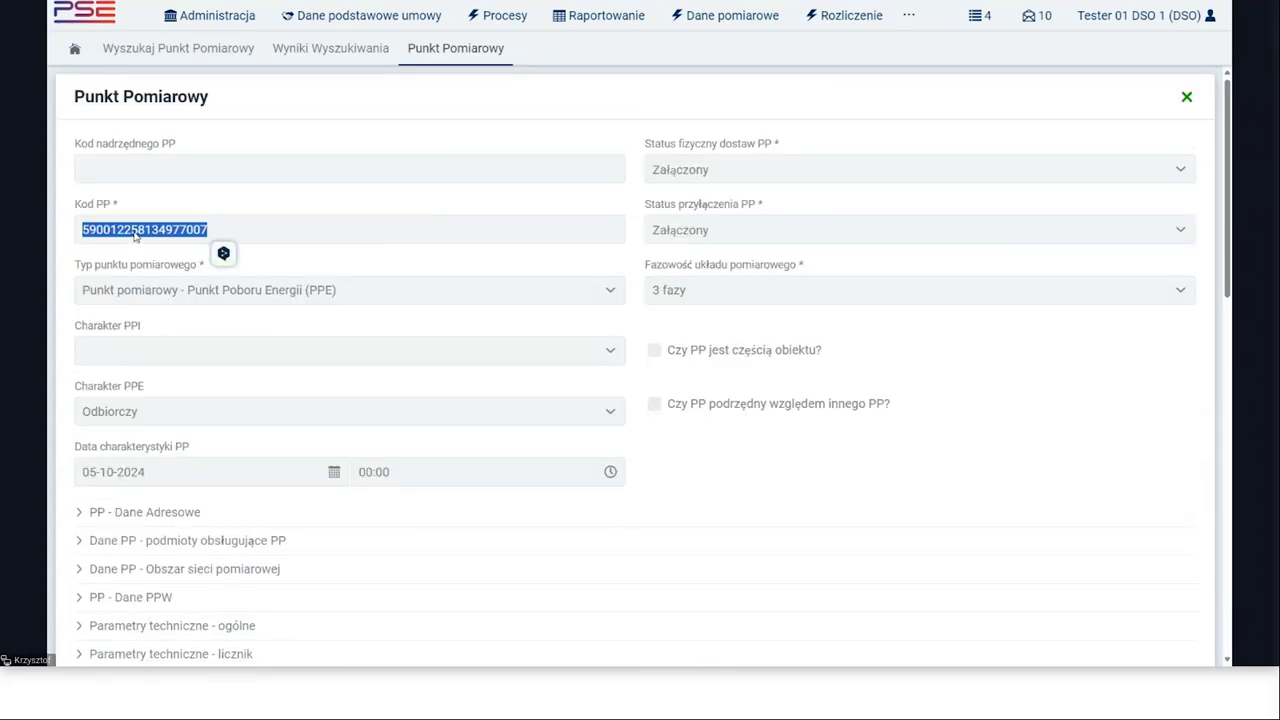
left_click(1127, 16)
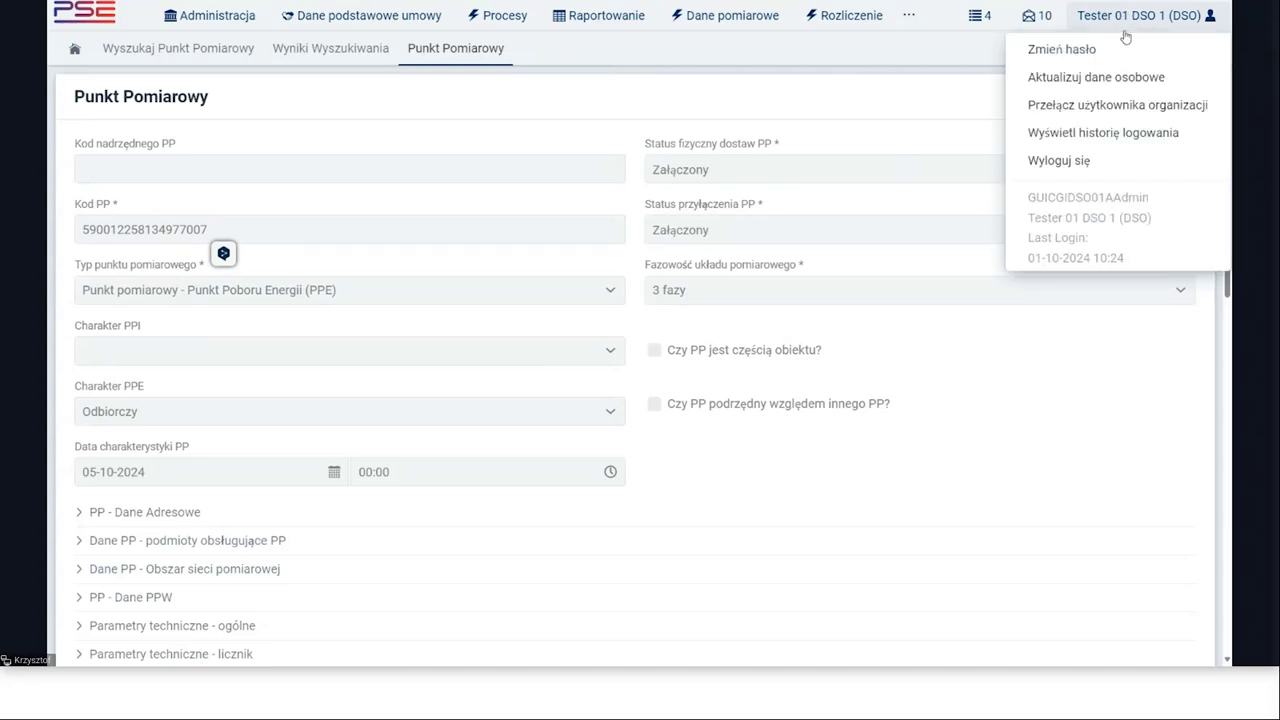
- Switch to the Sprzedawca organisation user and open the Wyszukaj Punkt Pomiarowy form
left_click(1078, 108)
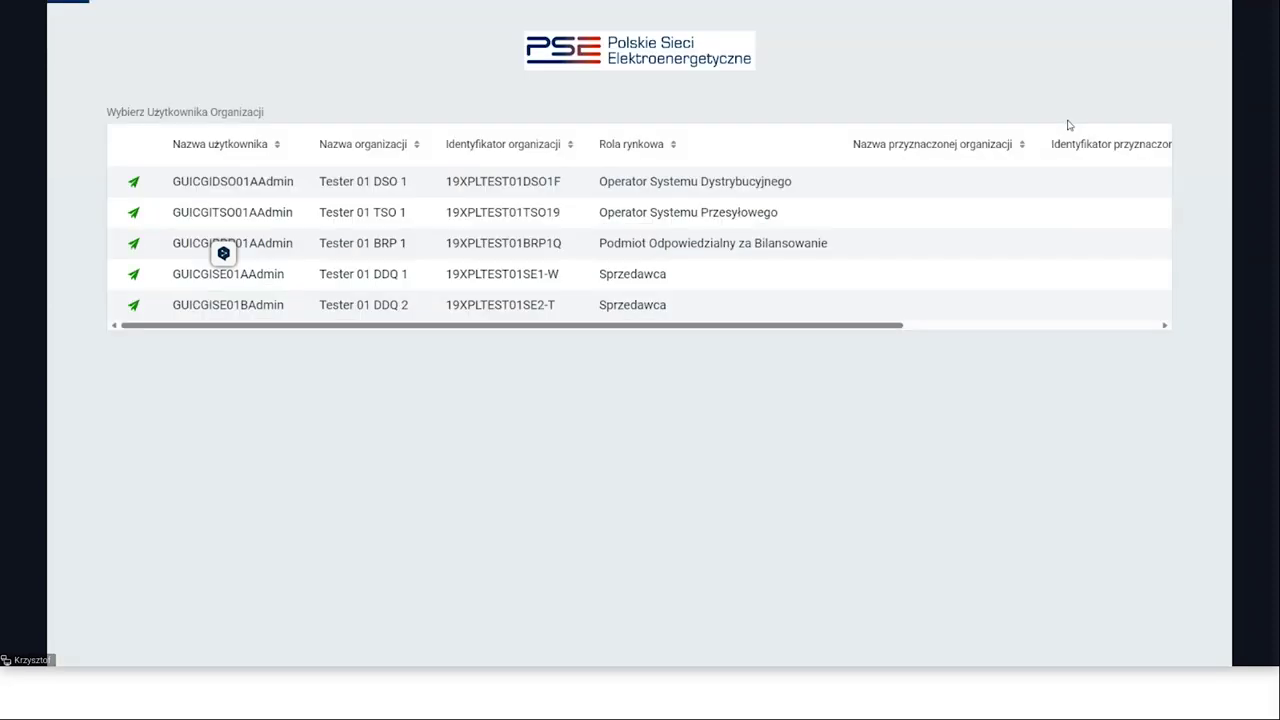
left_click(135, 275)
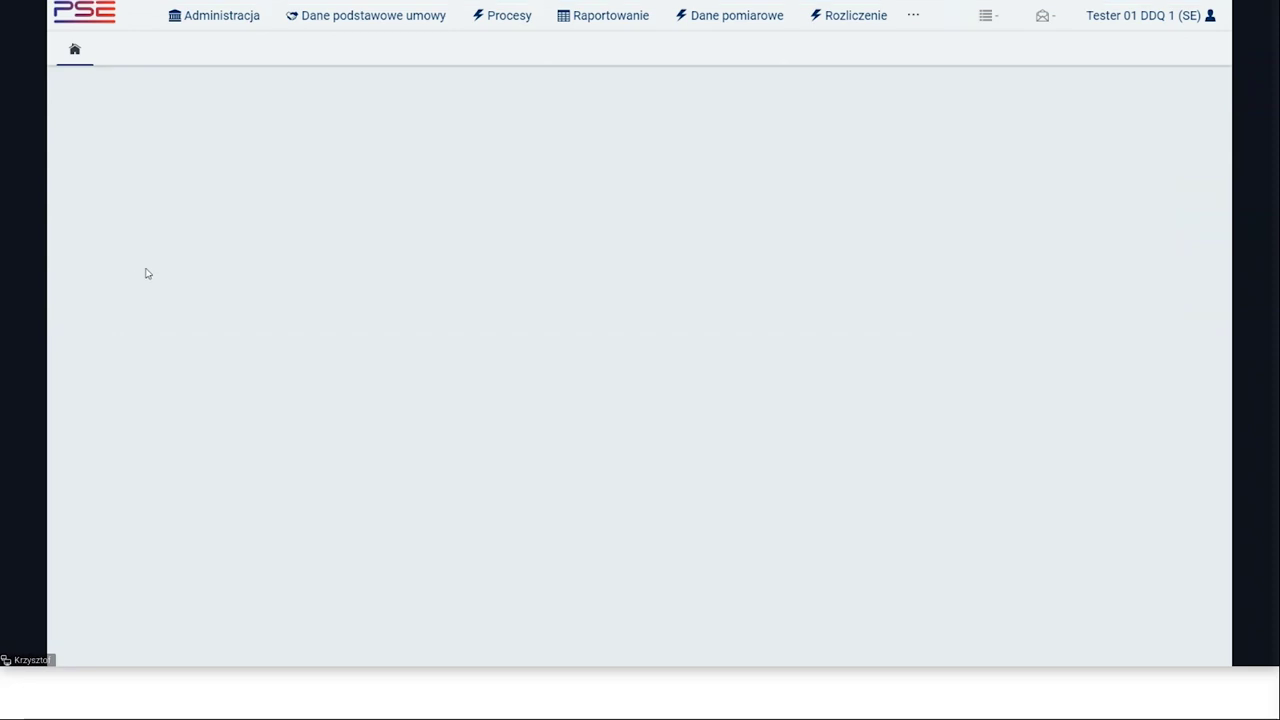
left_click(444, 22)
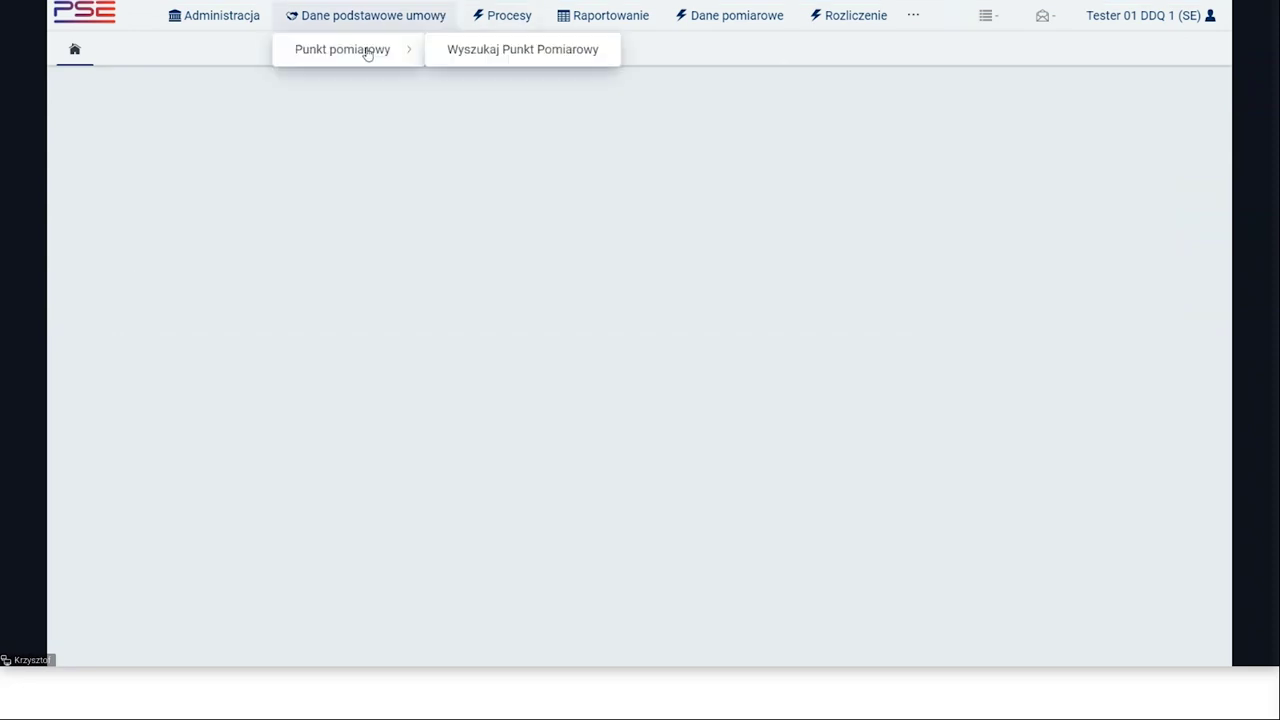
left_click(527, 53)
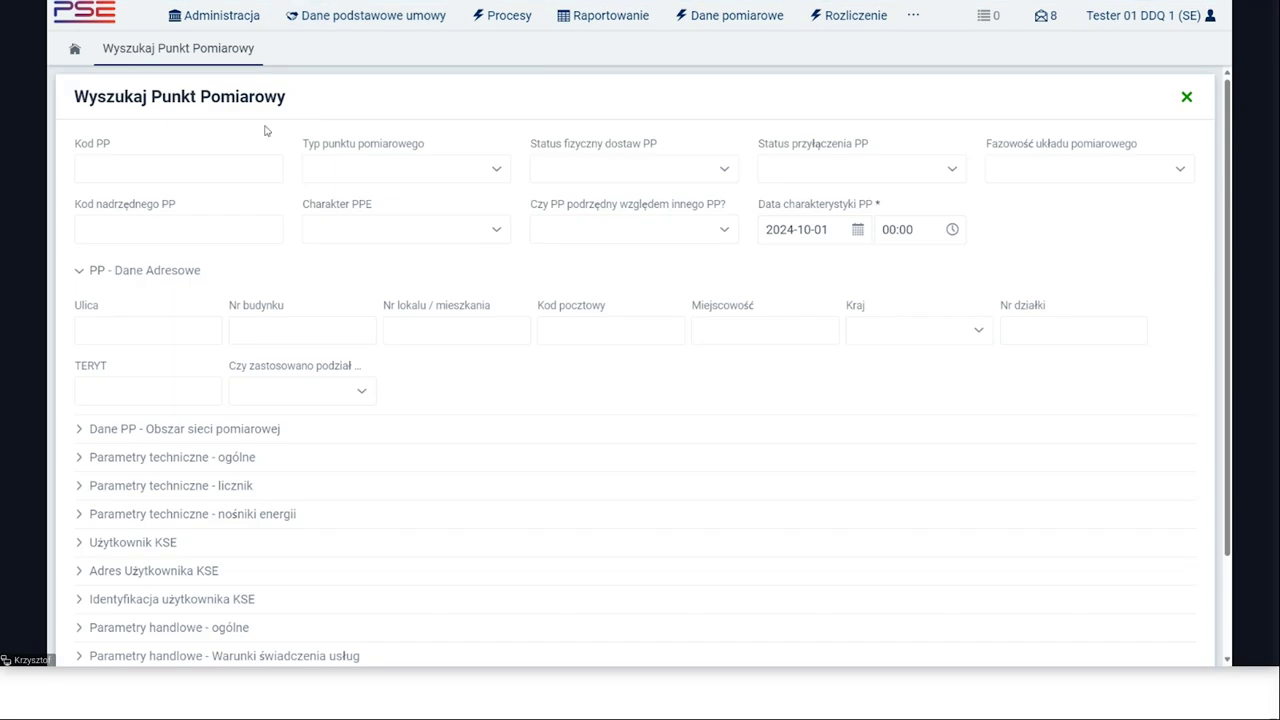
left_click(268, 170)
key("ctrl+v")
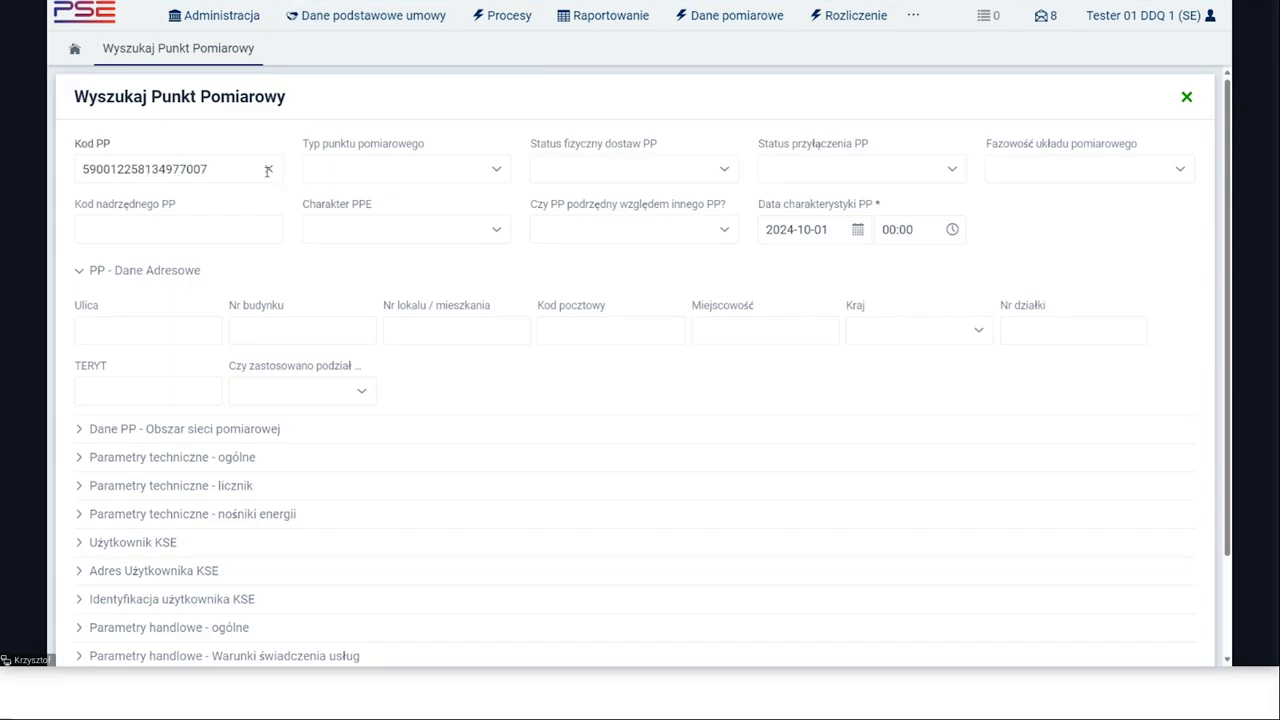
left_click(857, 229)
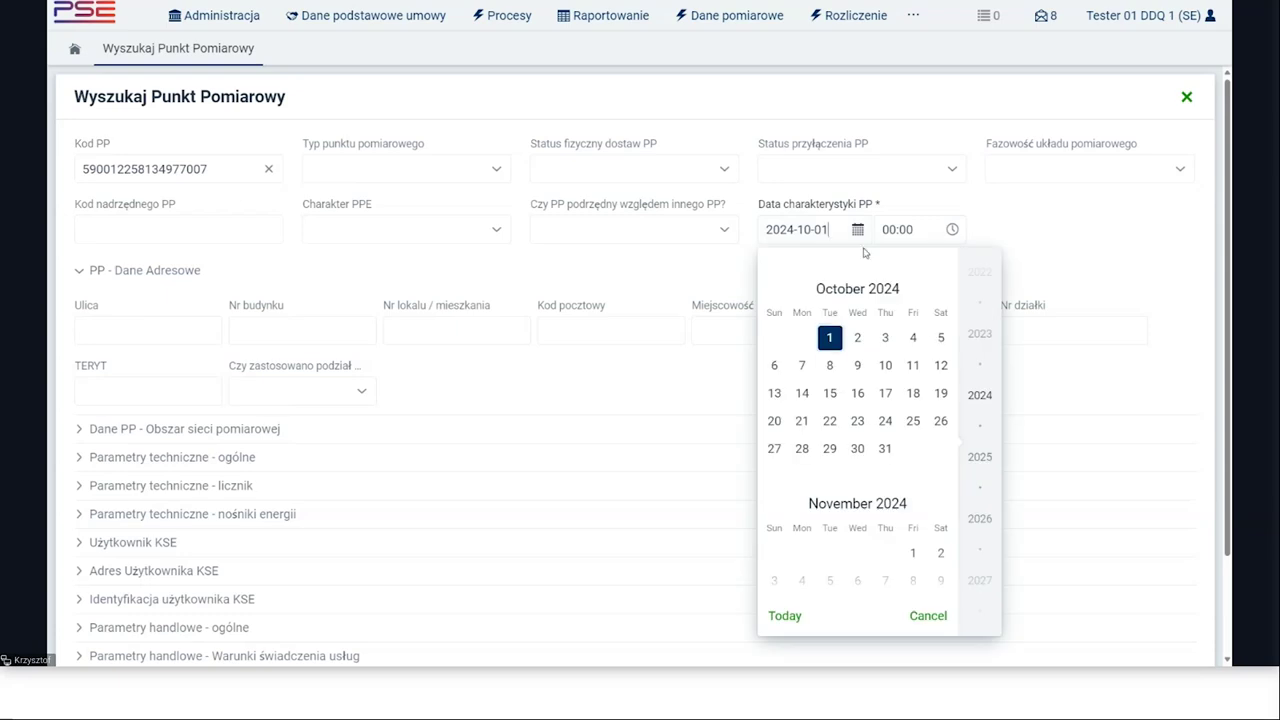
left_click(940, 338)
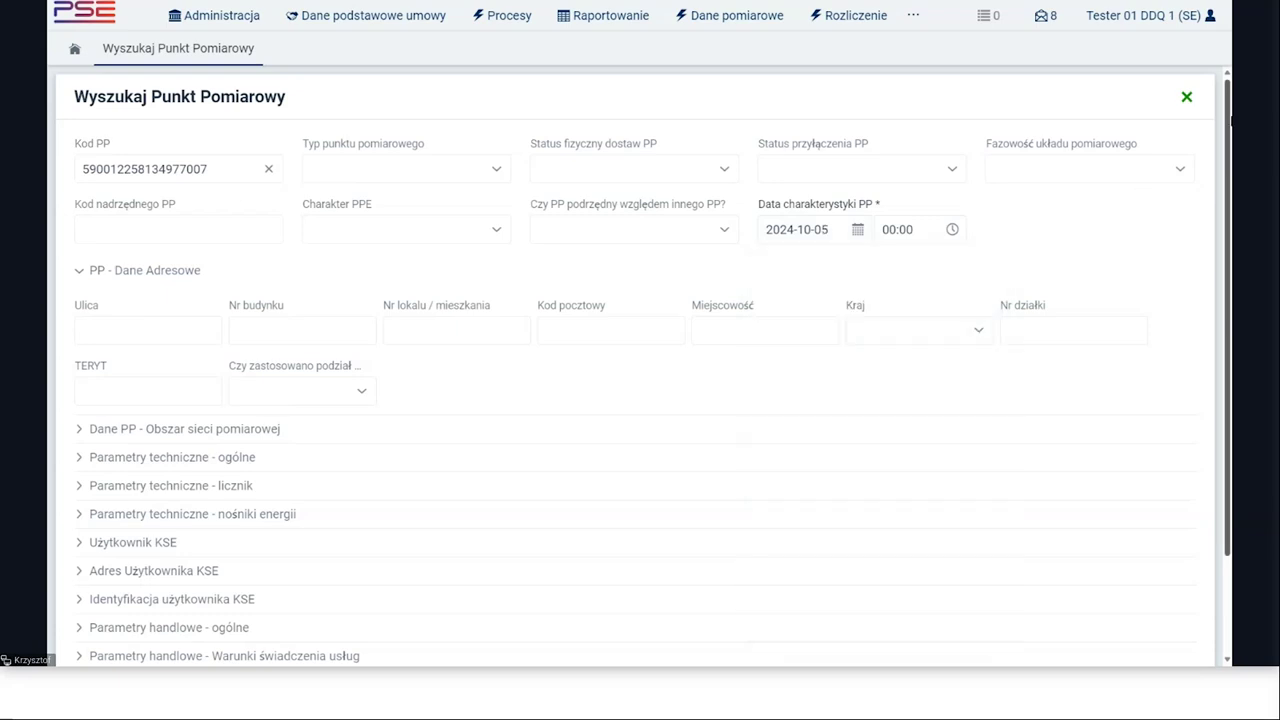
scroll(172, 590, "down", 2)
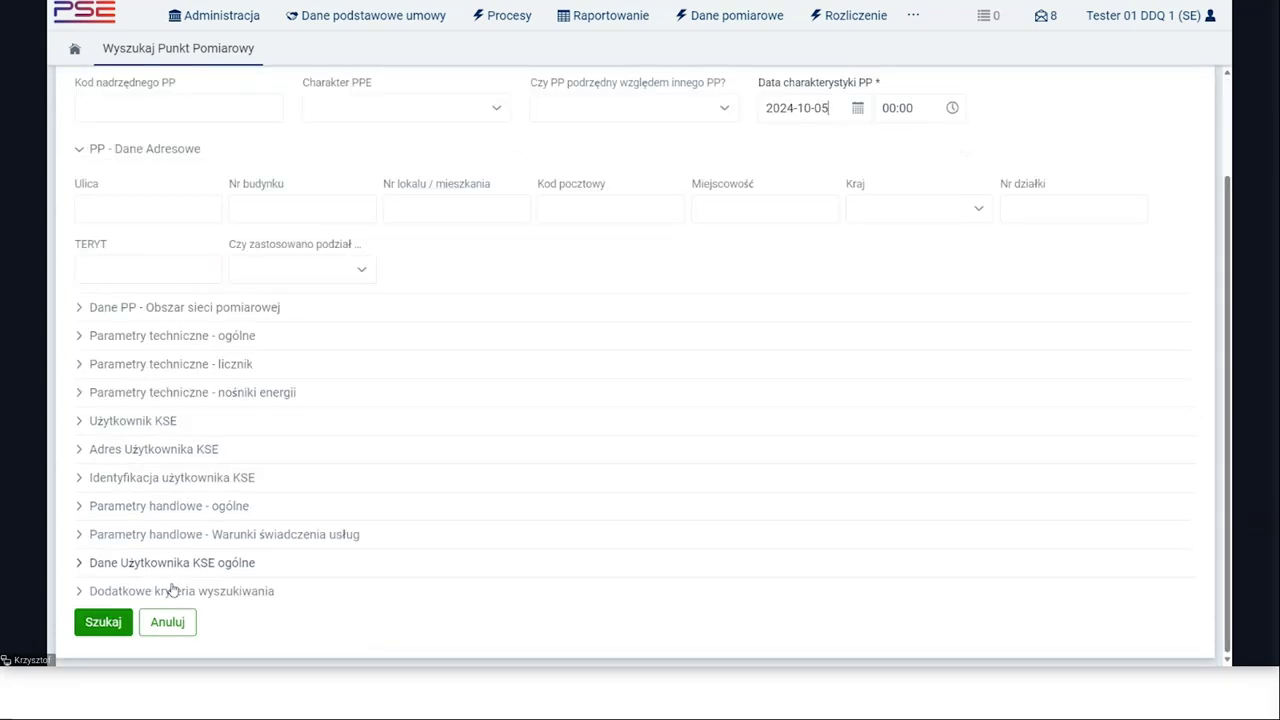
left_click(112, 622)
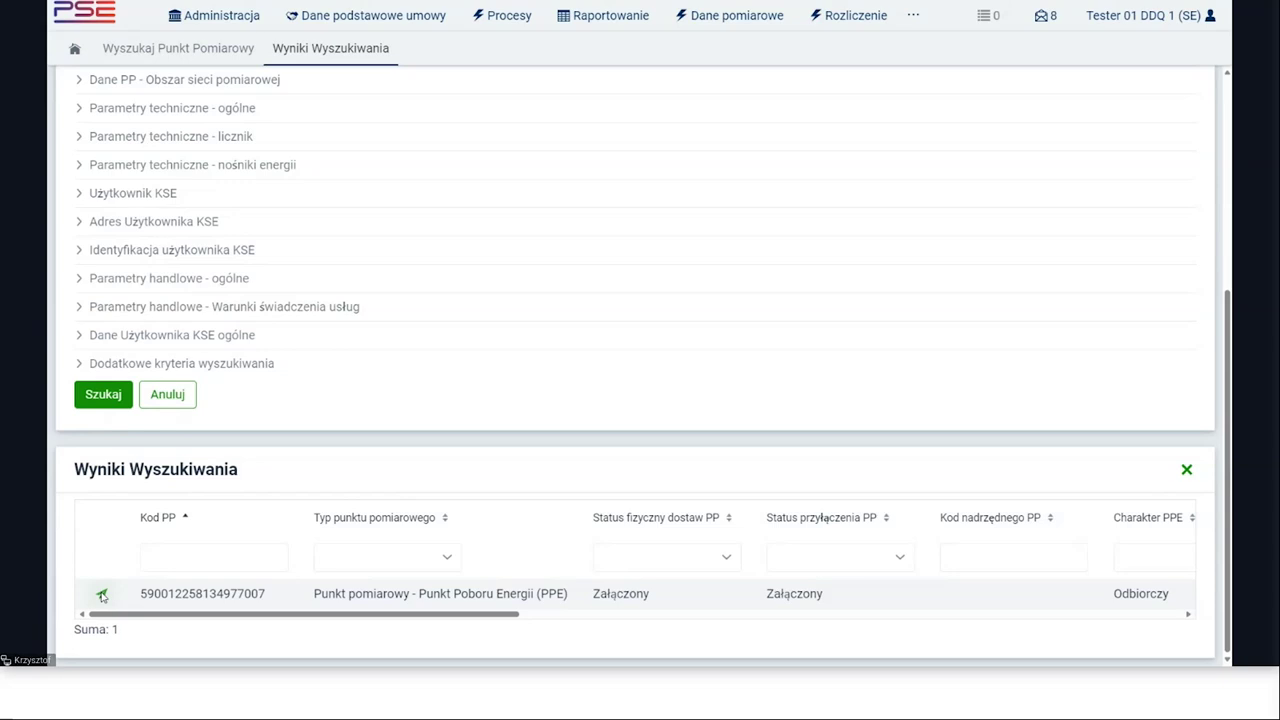
- Open the metering point record as seller and expand service terms showing G11 and 20.000000
left_click(101, 595)
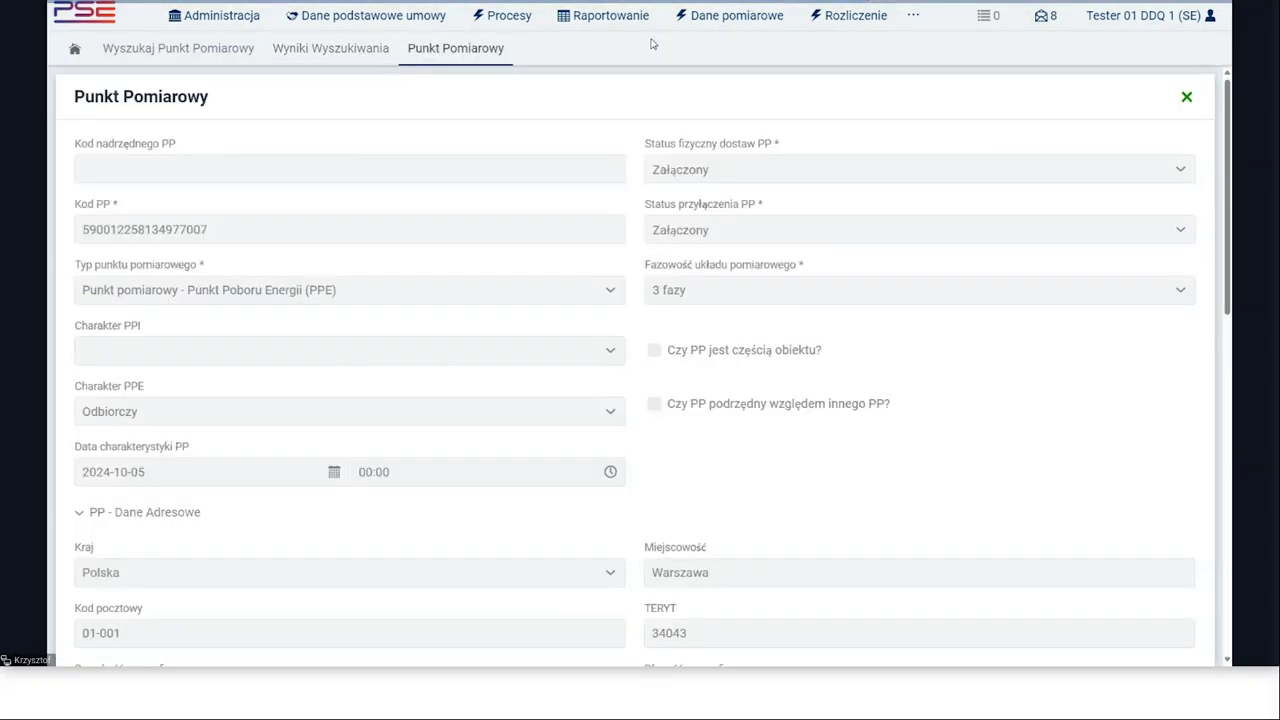
left_click_drag(1222, 150, 843, 514)
left_click(340, 591)
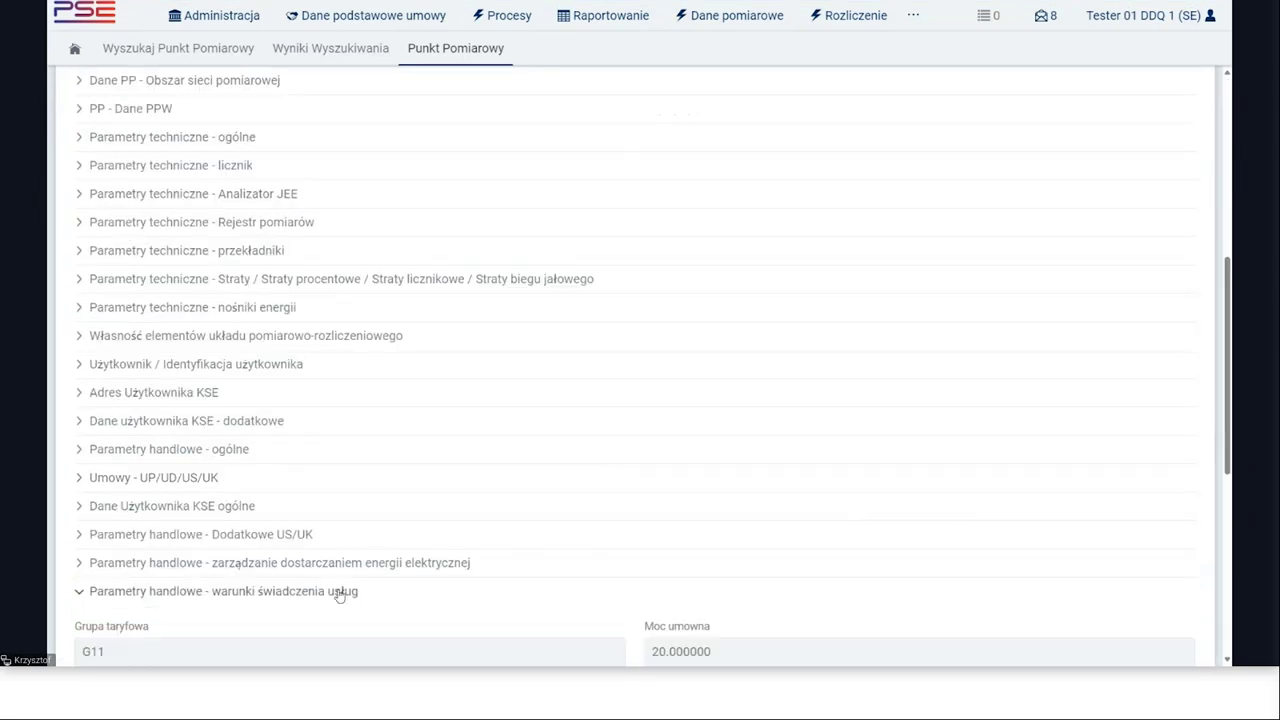
scroll(350, 575, "down", 1)
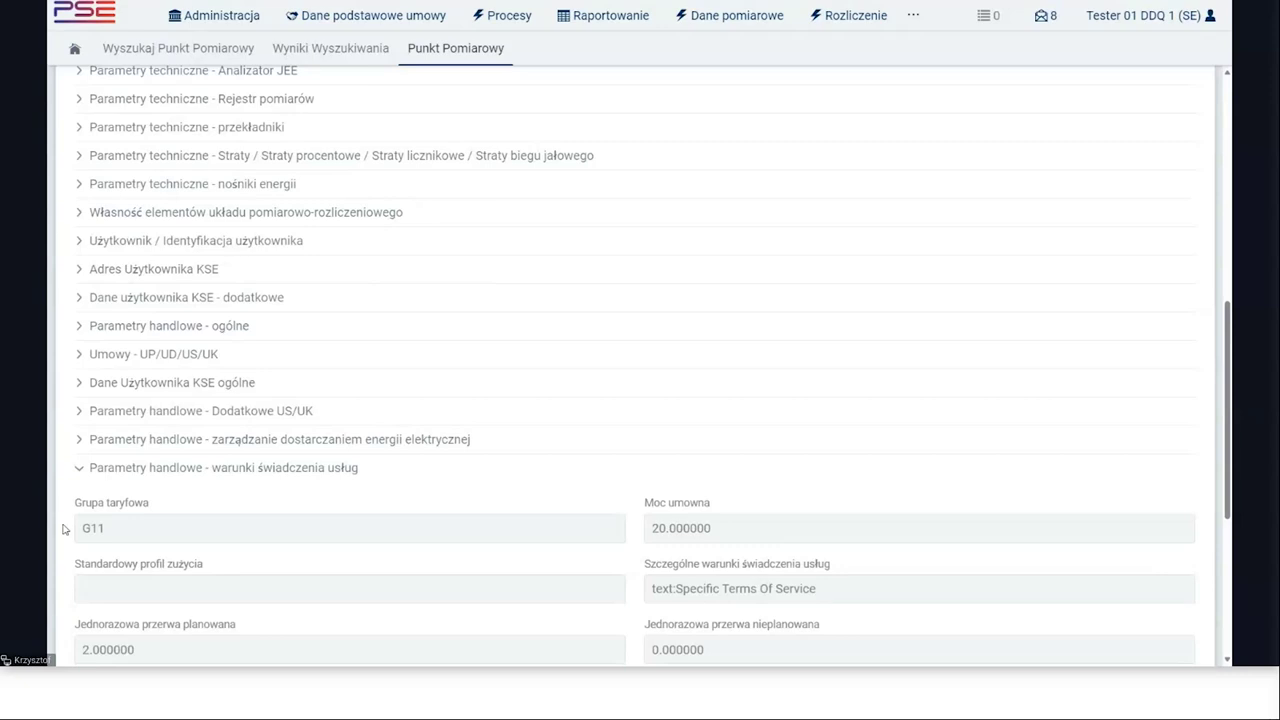
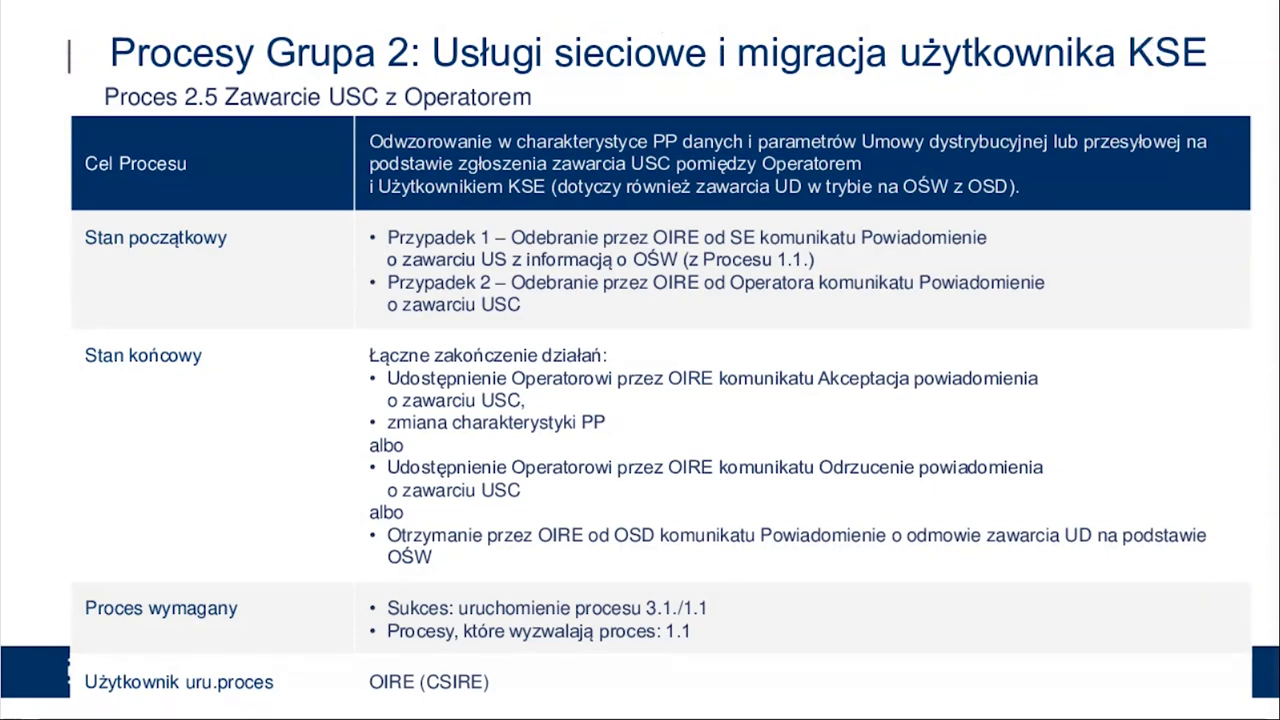
- Return to the portal and switch the organisation user to Tester 01 DSO 1 (DSO)
key("alt+Tab")
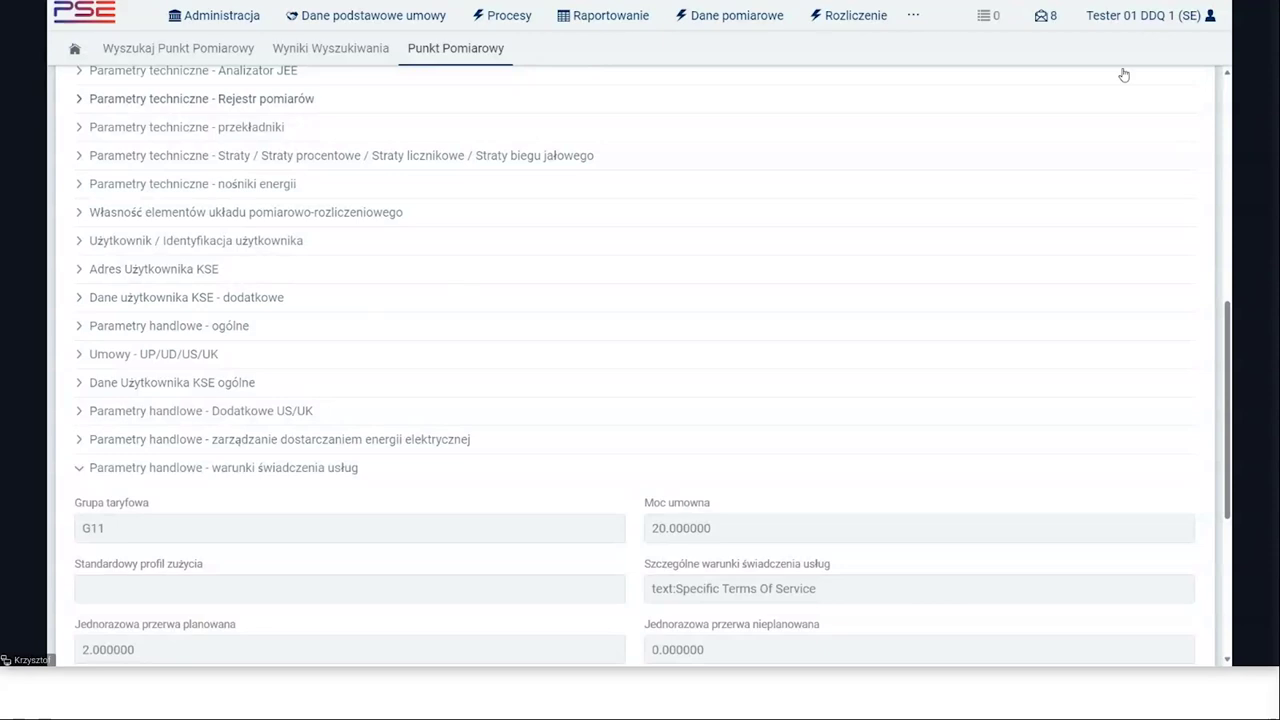
left_click(1145, 15)
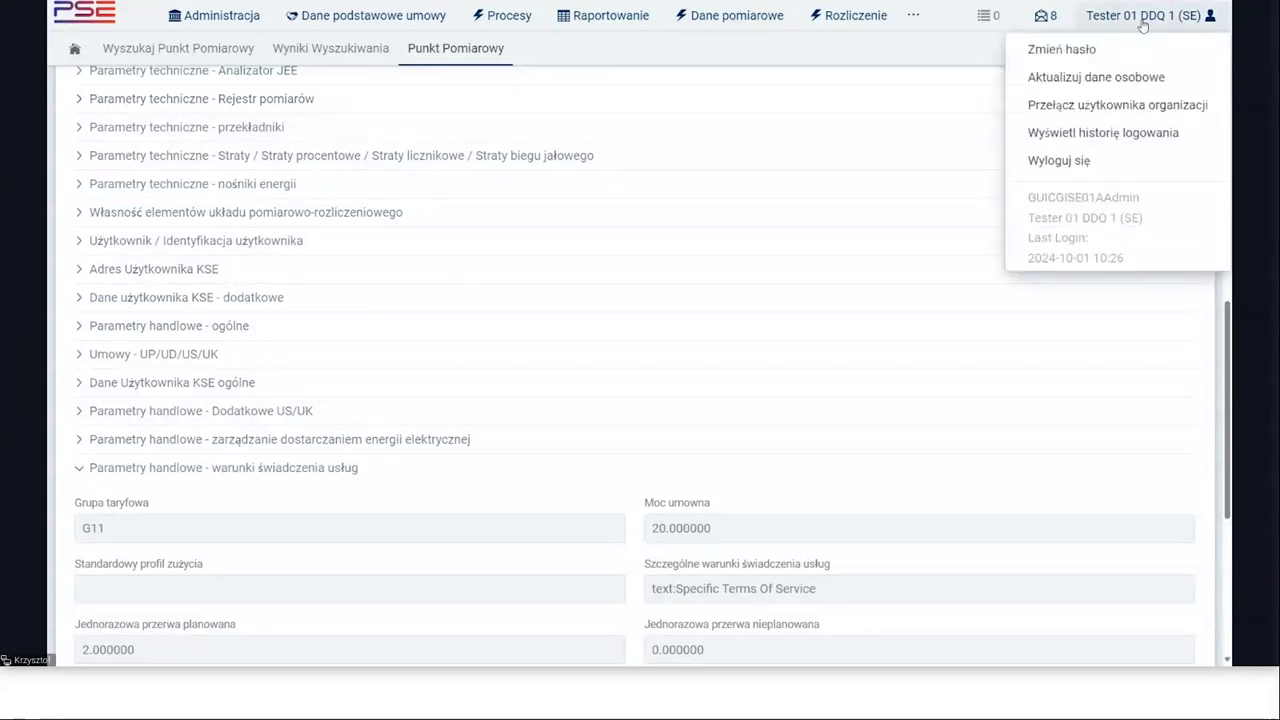
left_click(1109, 110)
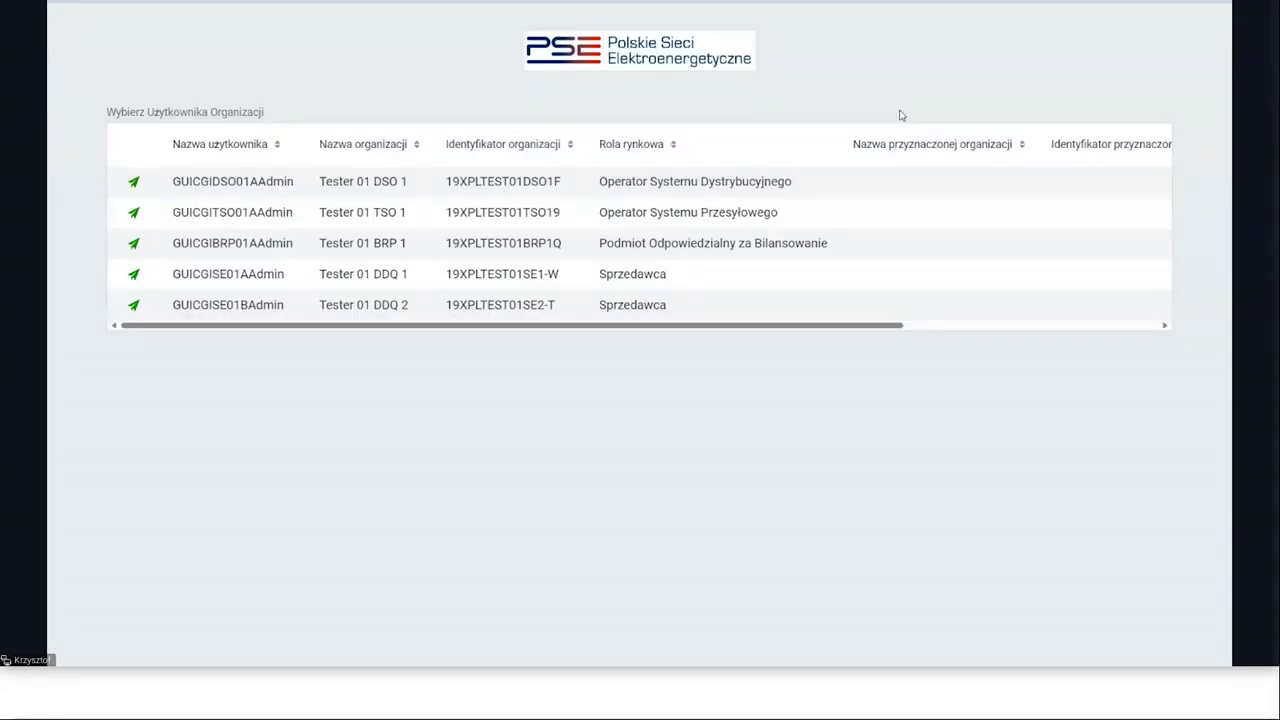
left_click(135, 185)
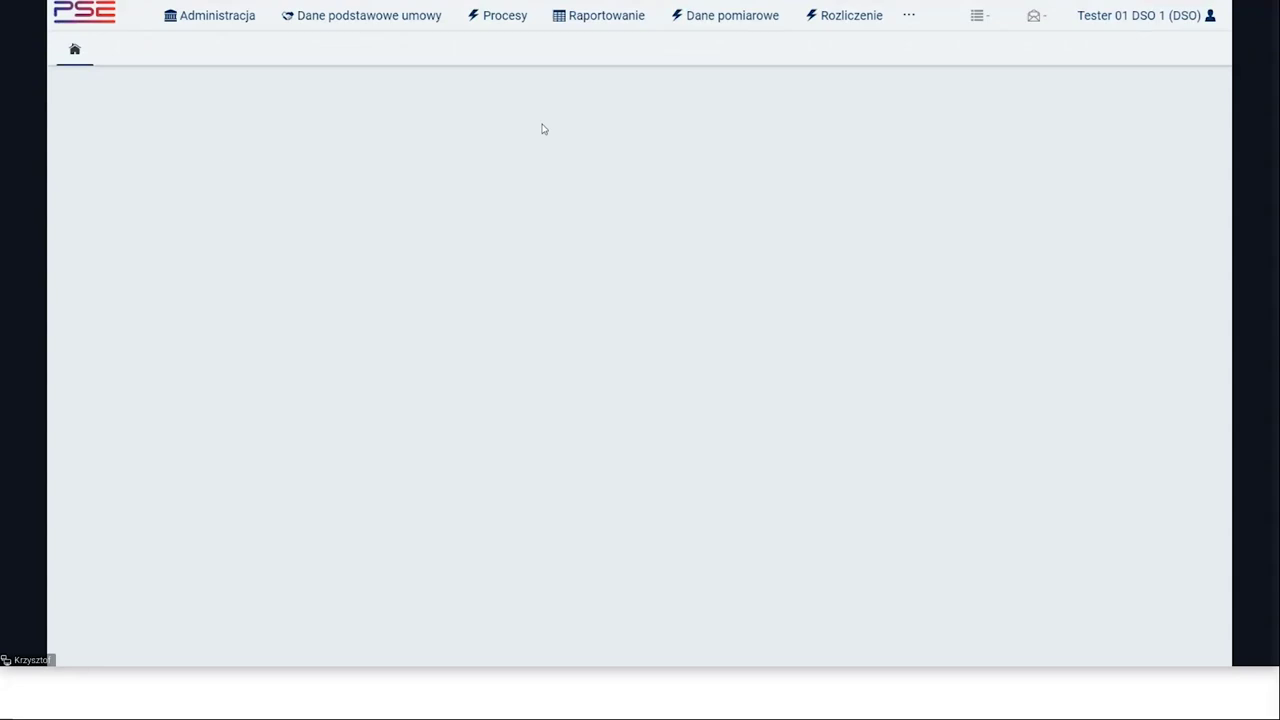
- Start a new 2.5 Zawarcie USC z Operatorem process from the Procesy menu
left_click(505, 17)
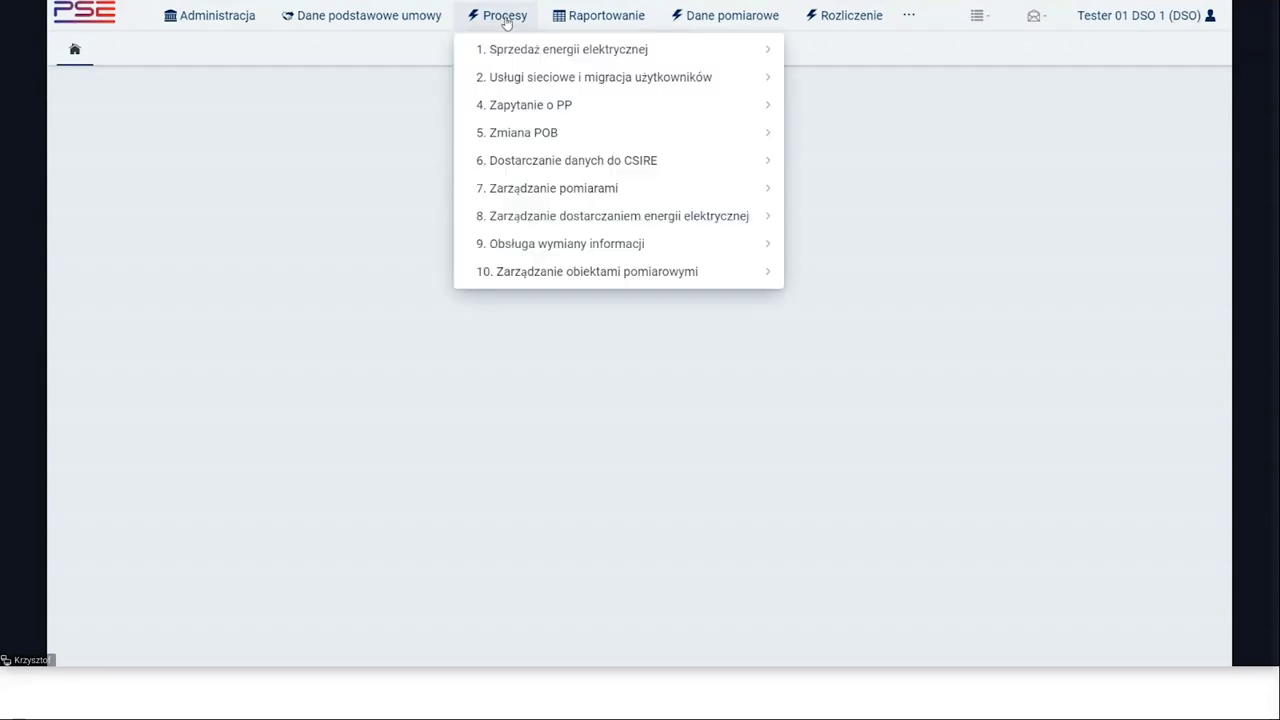
mouse_move(494, 62)
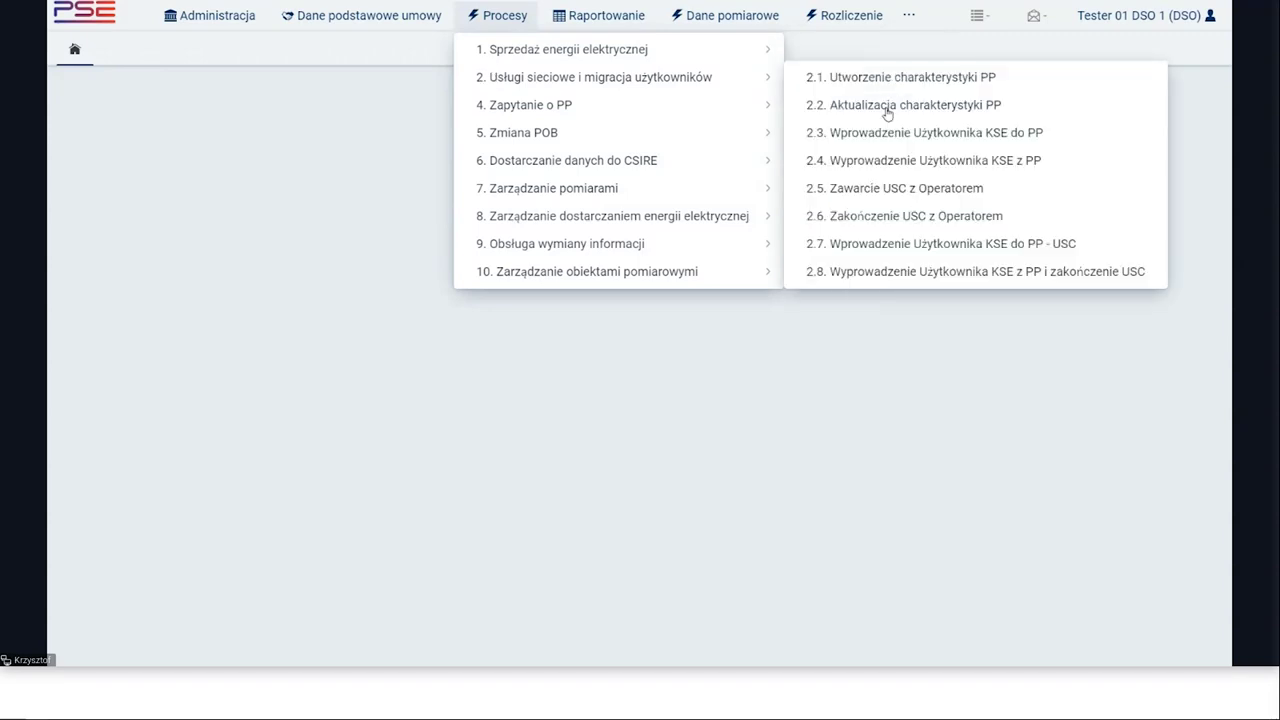
left_click(867, 193)
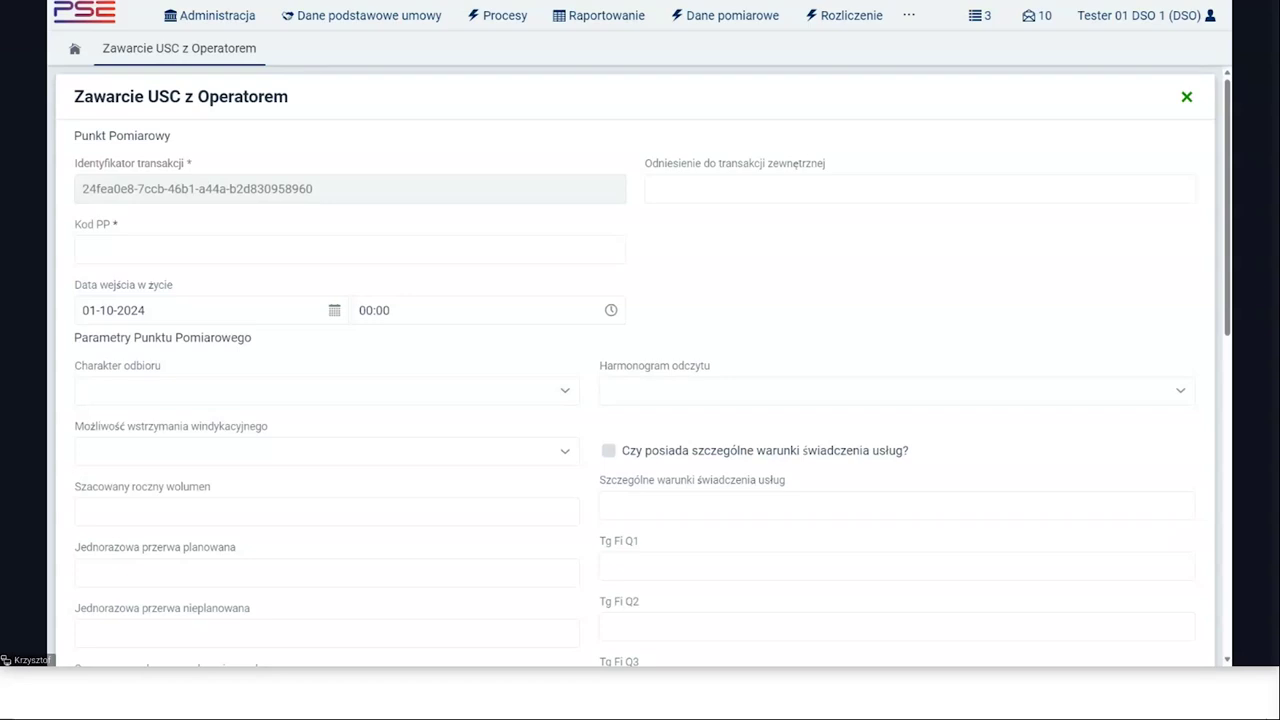
- Paste the metering point code into Kod PP and set the effective date to 02-10-2024
left_click(296, 247)
key("ctrl+v")
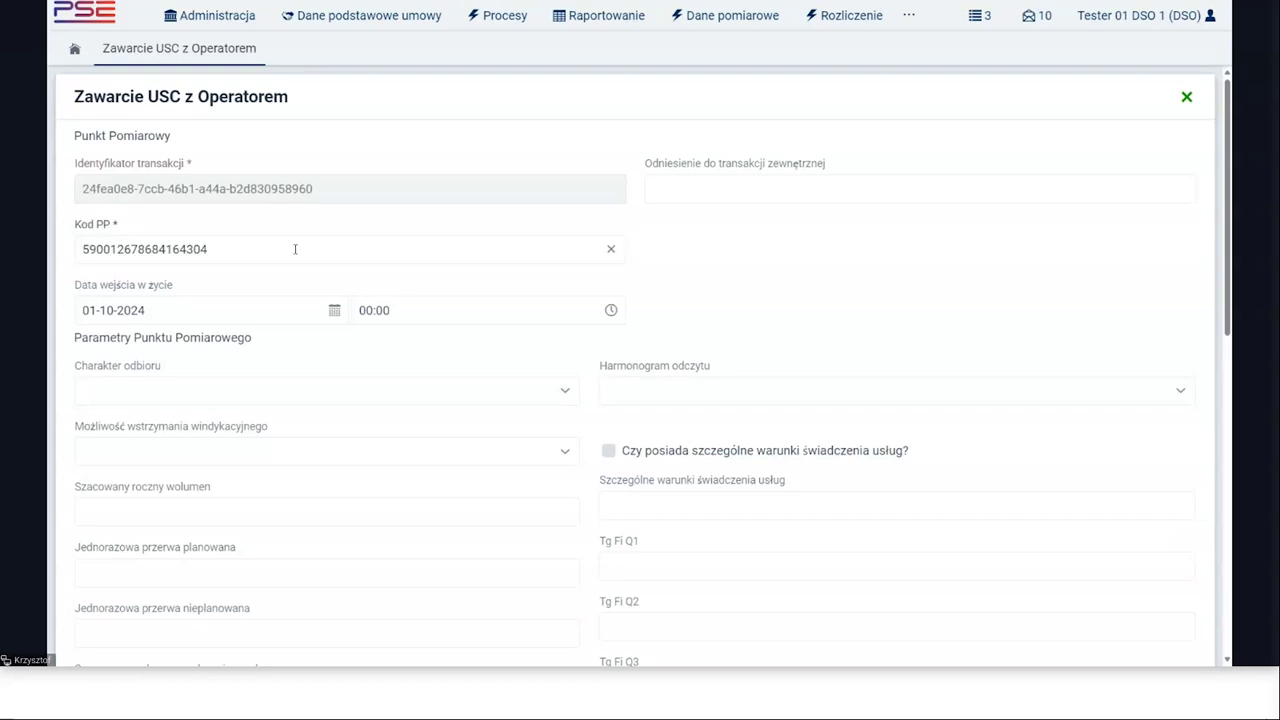
left_click(148, 303)
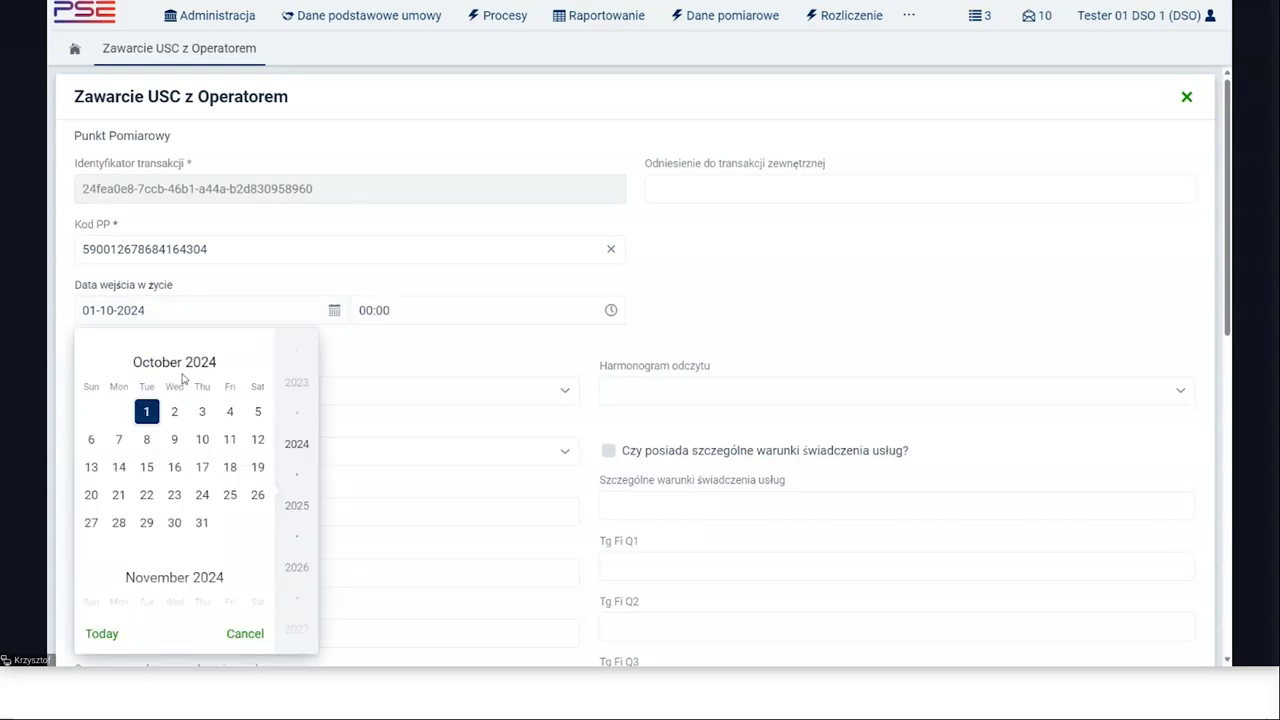
left_click(174, 413)
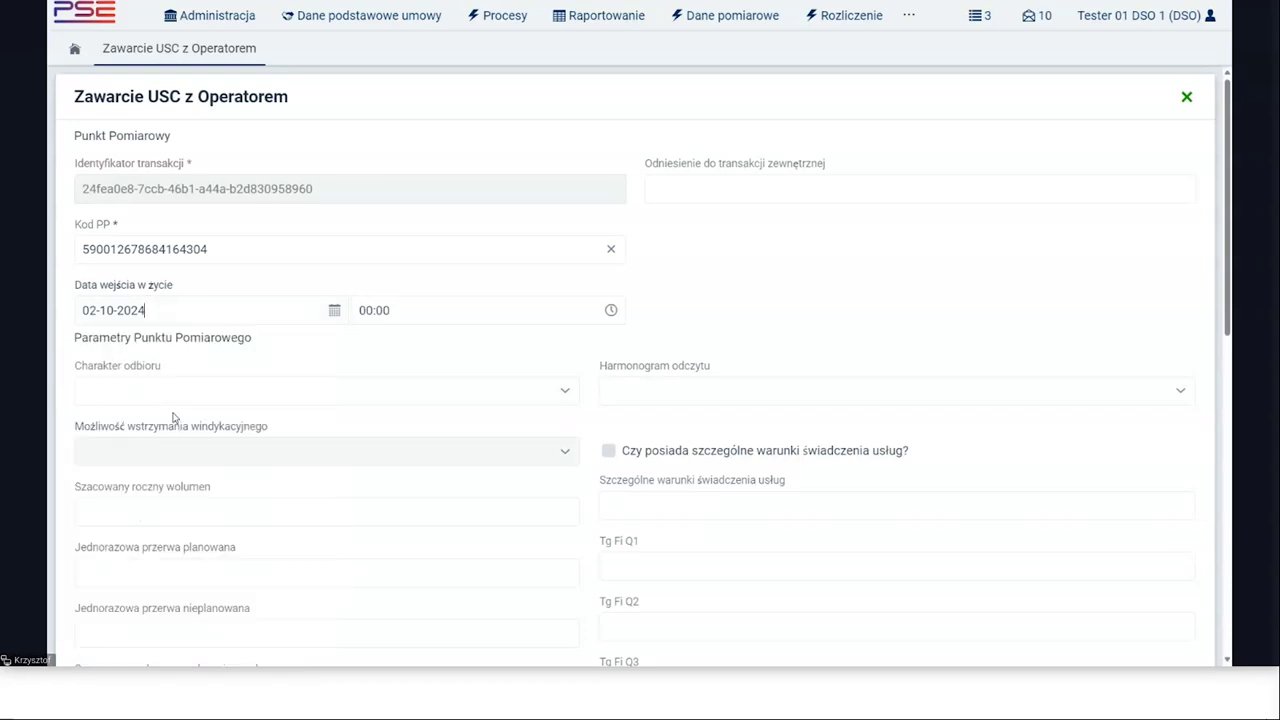
- Set consumption character Gospodarstwo domowe, reading schedule Czerwiec and annual volume 2000
left_click(167, 387)
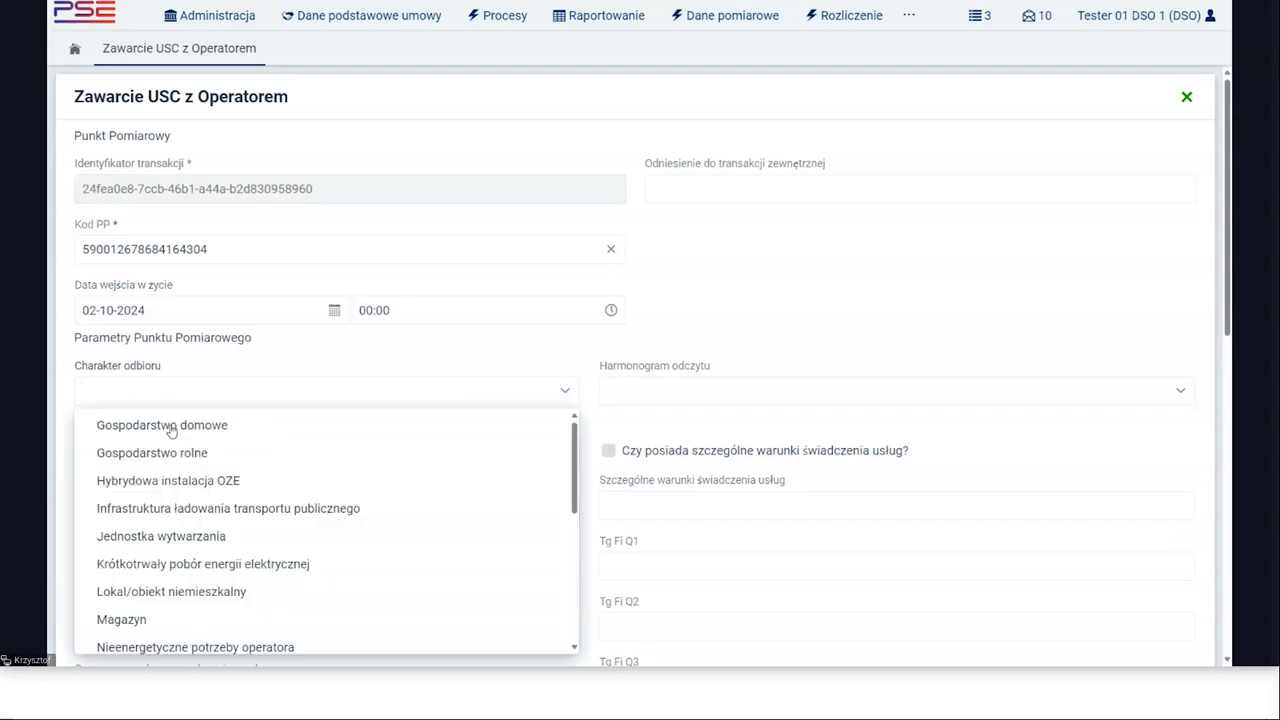
left_click(171, 428)
left_click(610, 392)
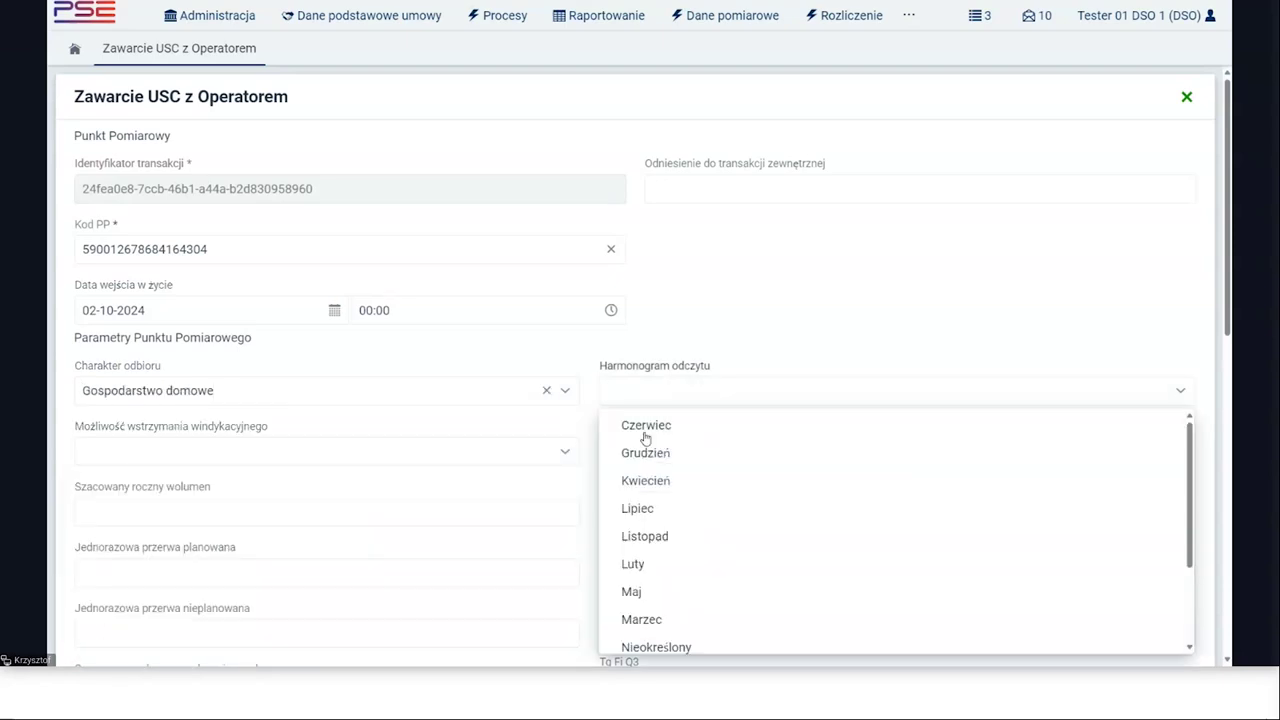
left_click(645, 430)
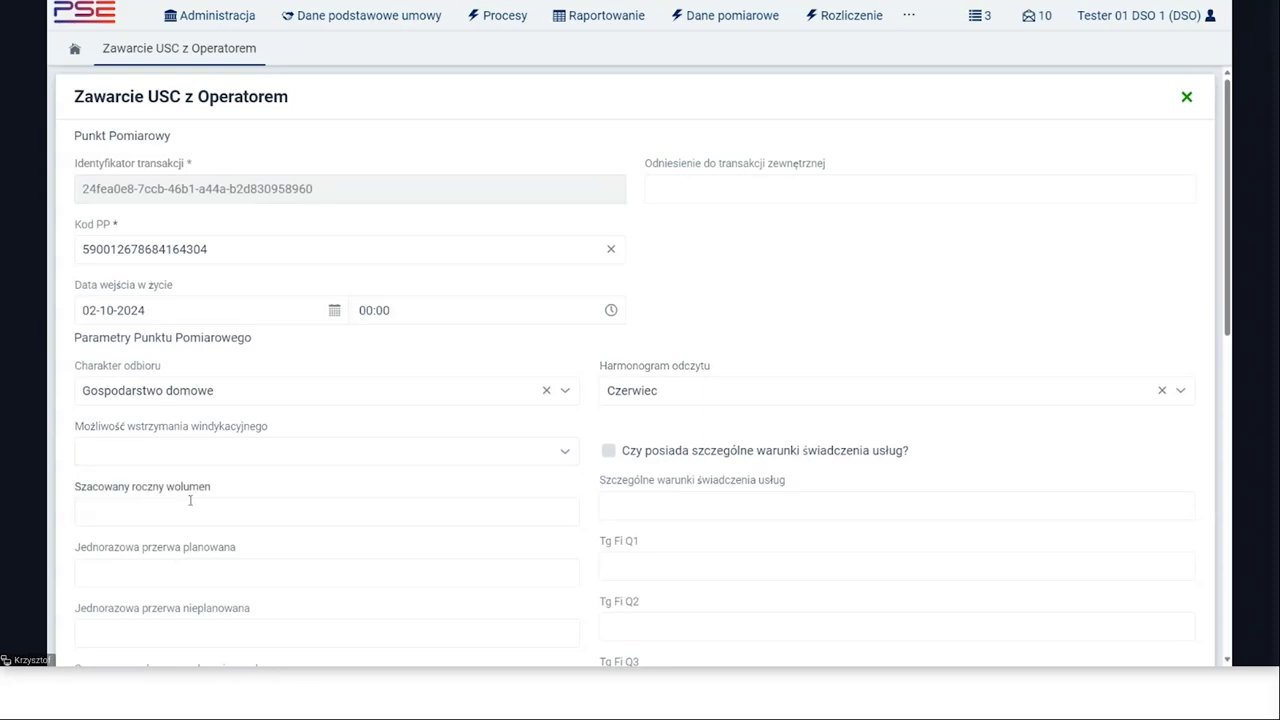
type("2000")
- Enter outage values 2 (single unplanned), 3 (yearly planned) and 4 (yearly unplanned)
scroll(296, 432, "down", 1)
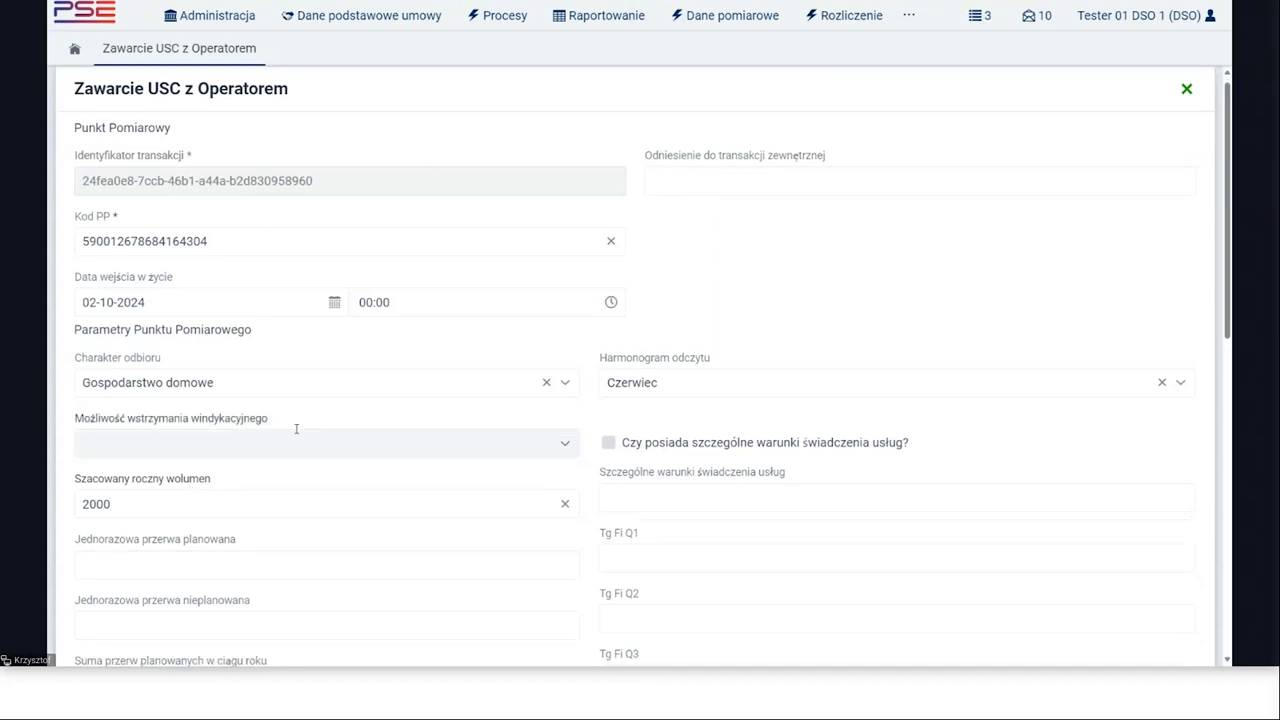
scroll(296, 432, "down", 3)
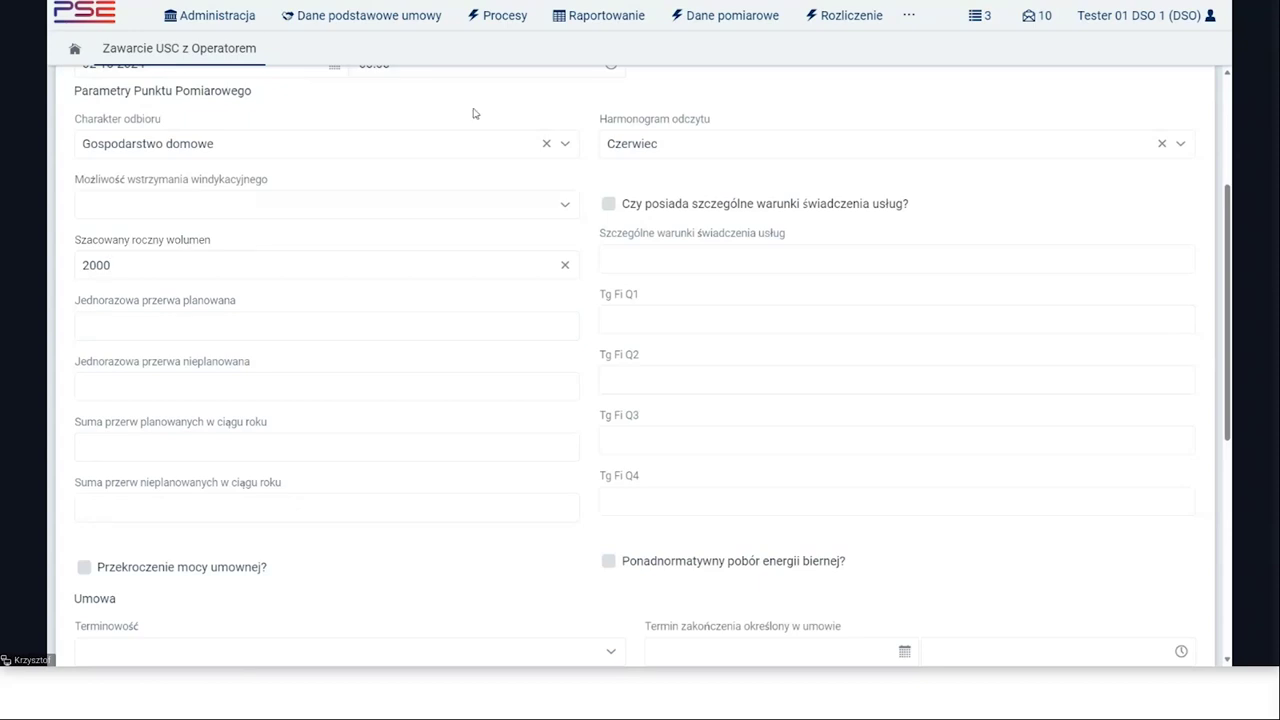
left_click(169, 388)
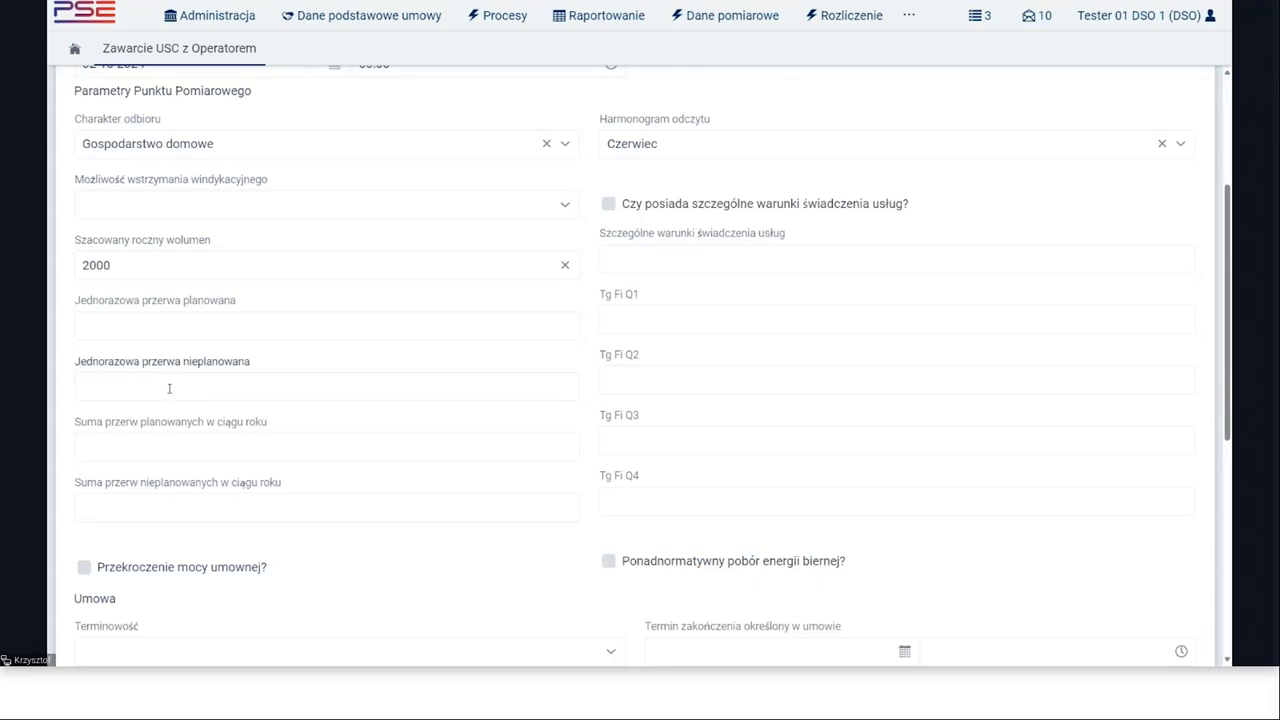
type("2")
left_click(143, 440)
type("3")
left_click(140, 507)
type("4")
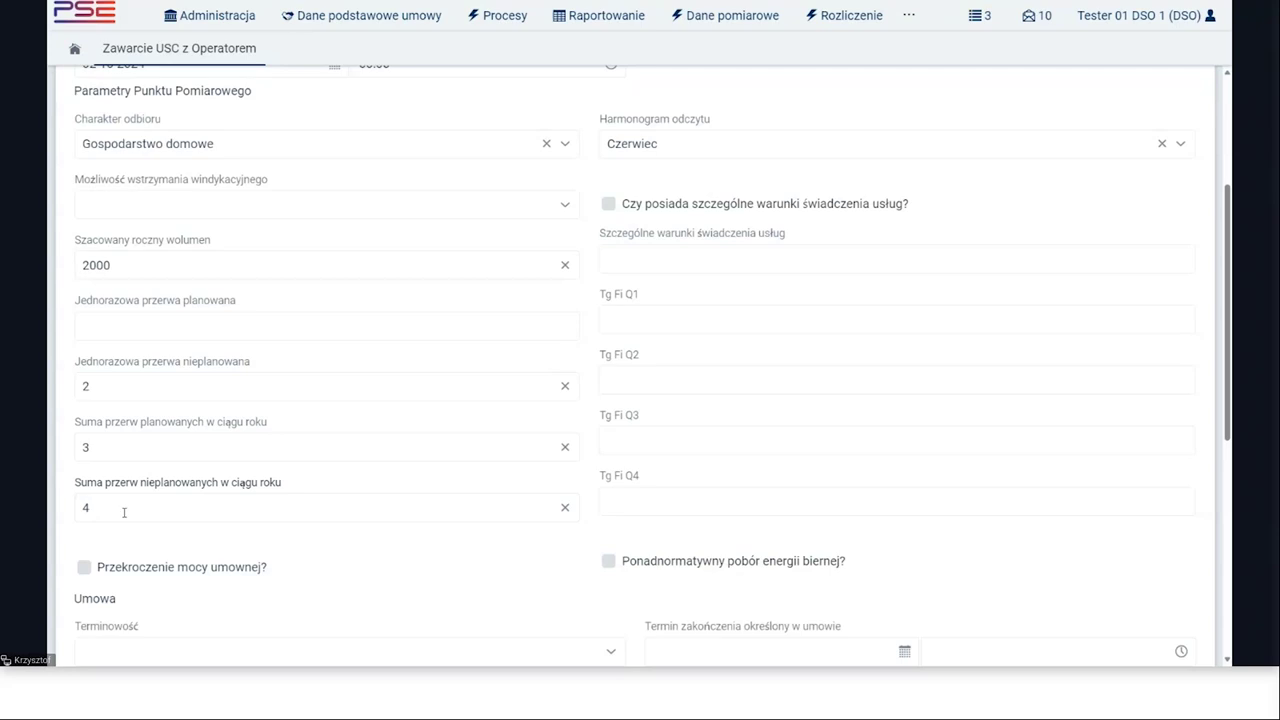
- Set term Bezterminowa, notice period '3 miesięczny' and half-yearly settlement
scroll(124, 512, "down", 2)
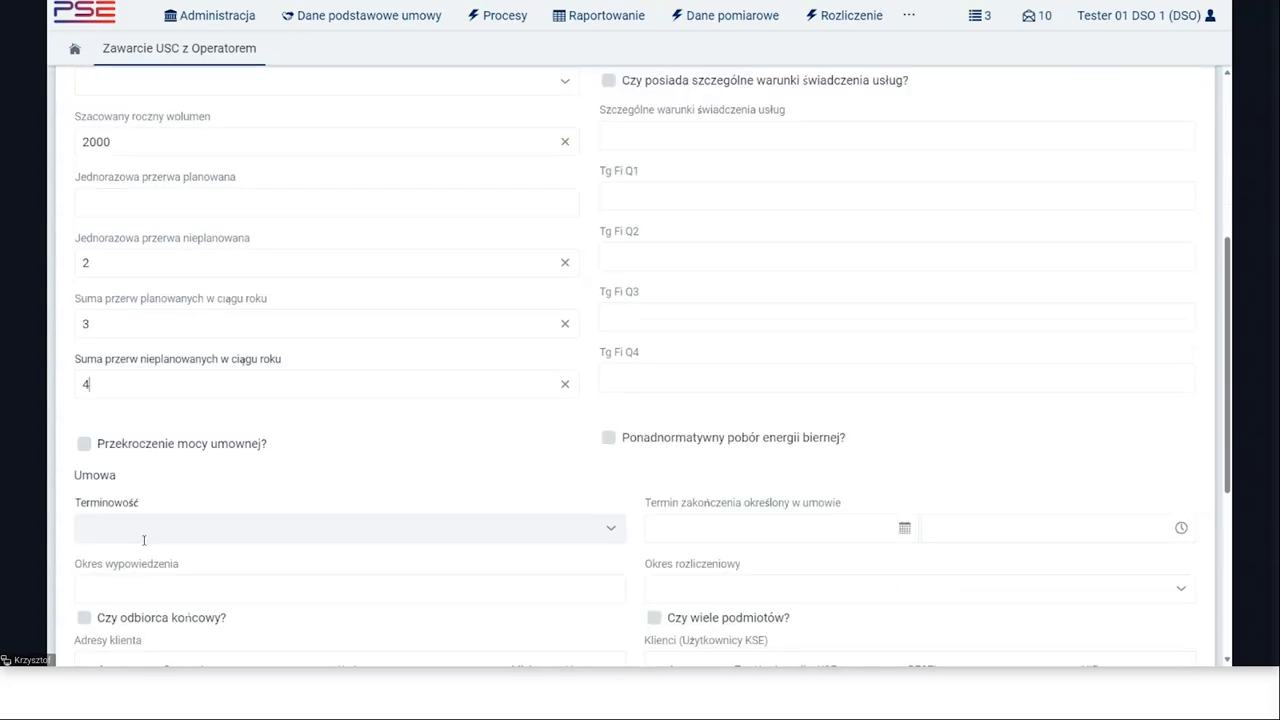
left_click(147, 532)
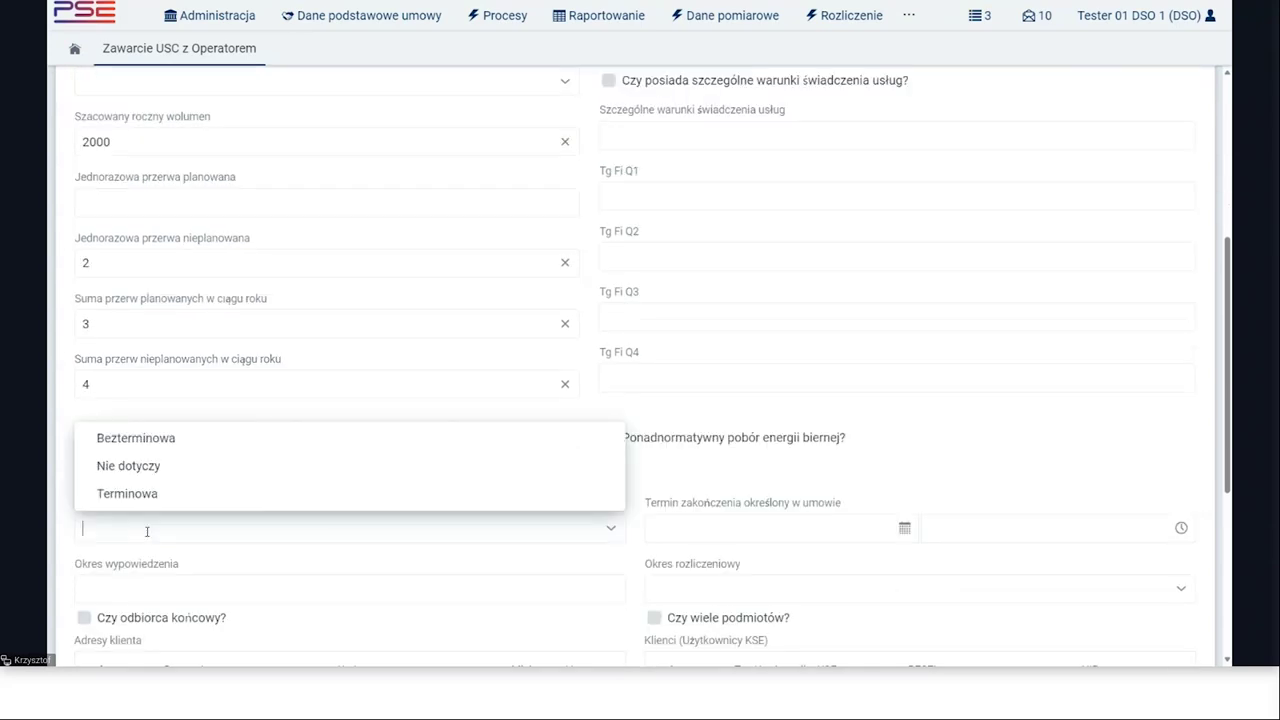
left_click(142, 441)
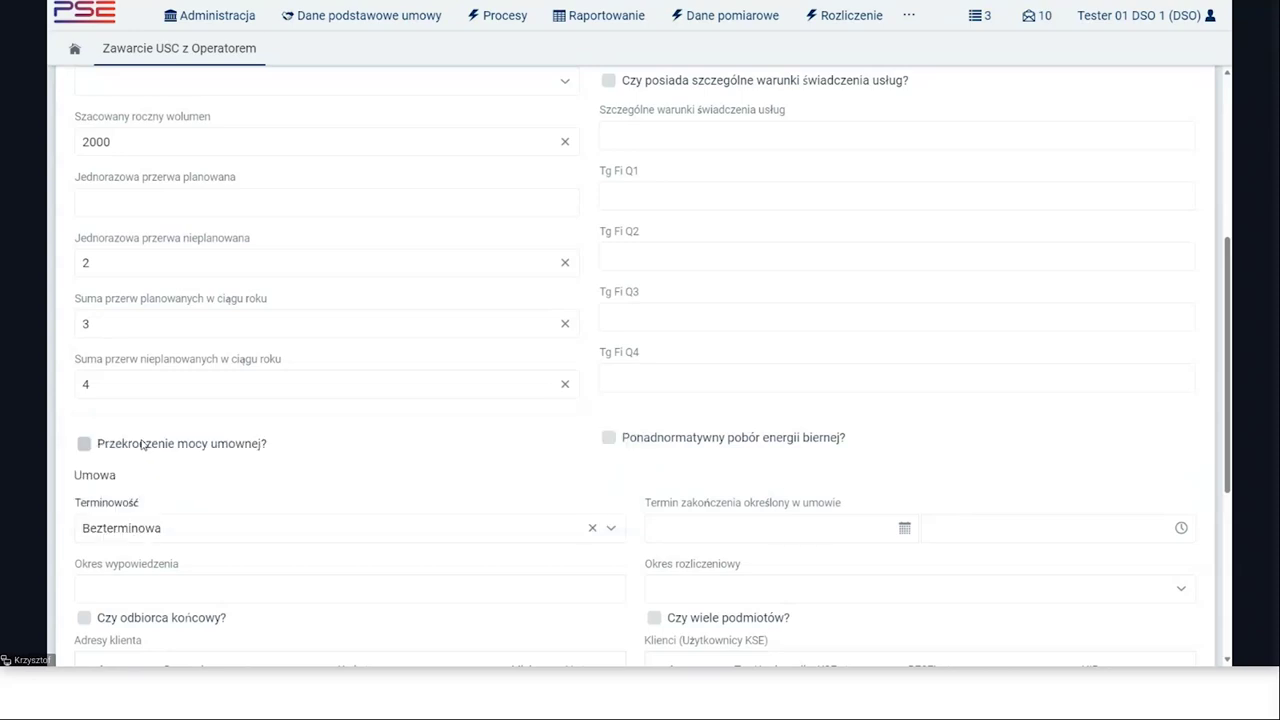
left_click(131, 581)
type("3 miesięczny")
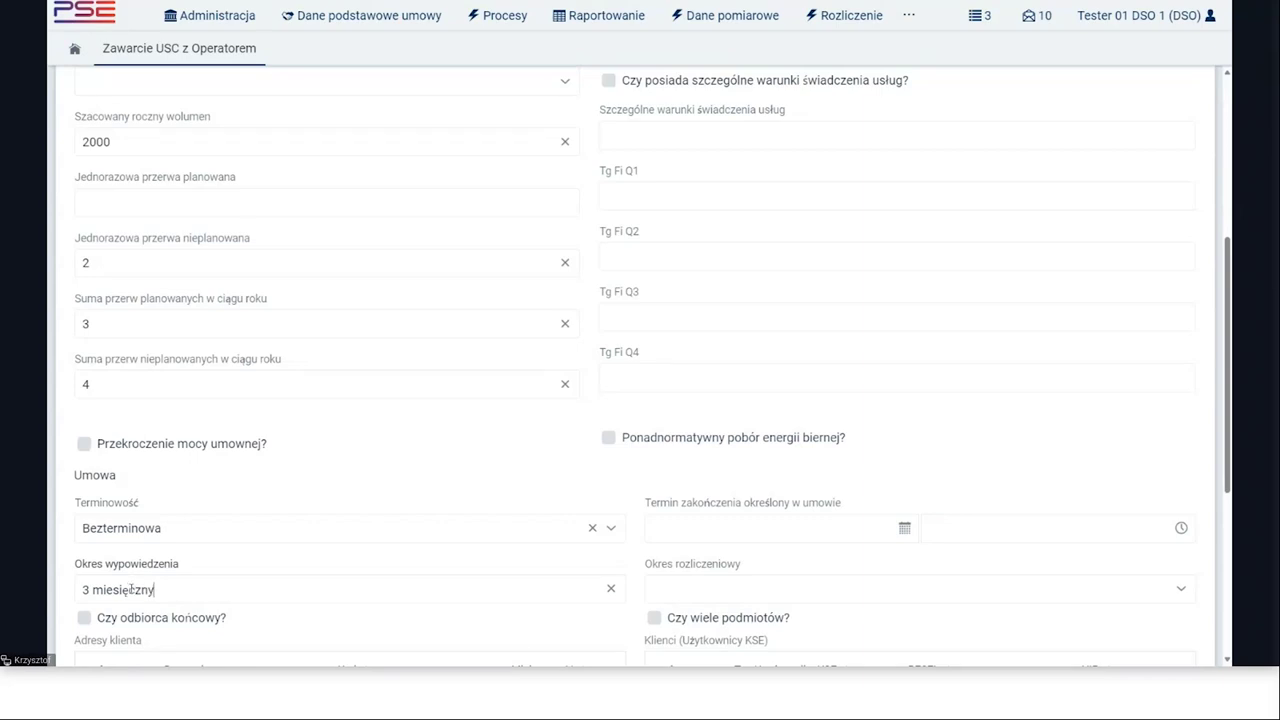
left_click(753, 584)
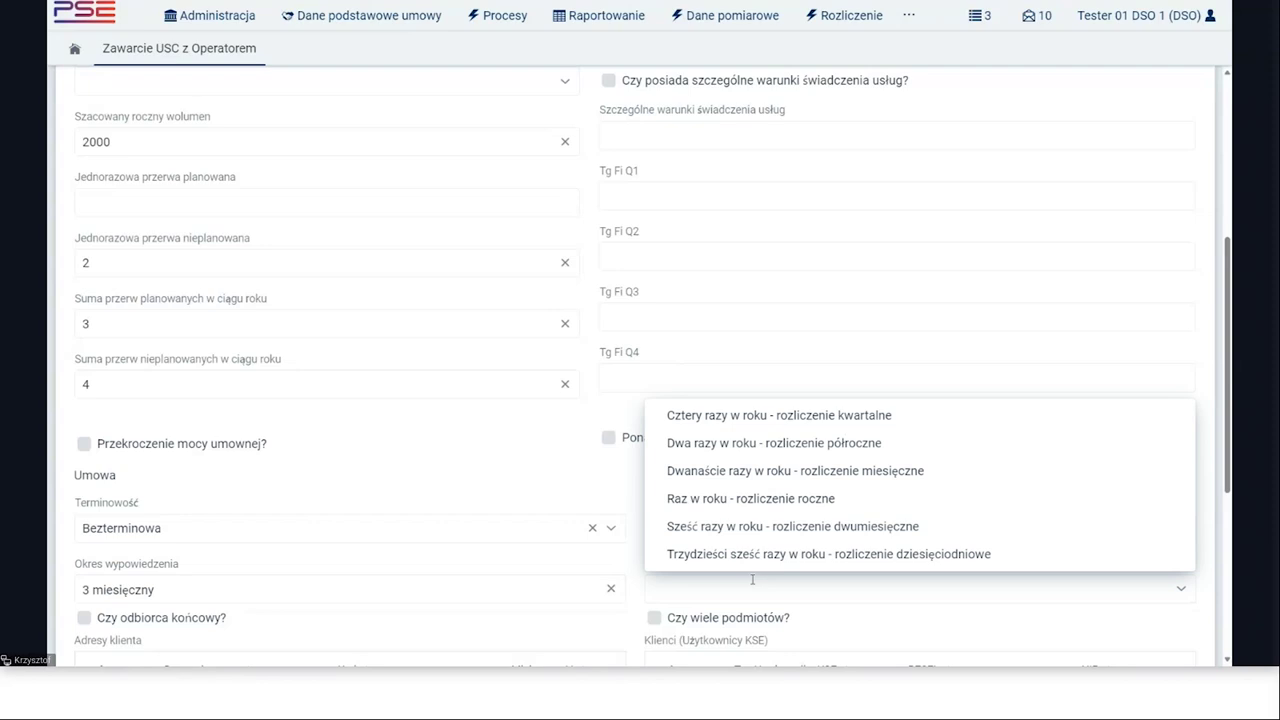
left_click(741, 446)
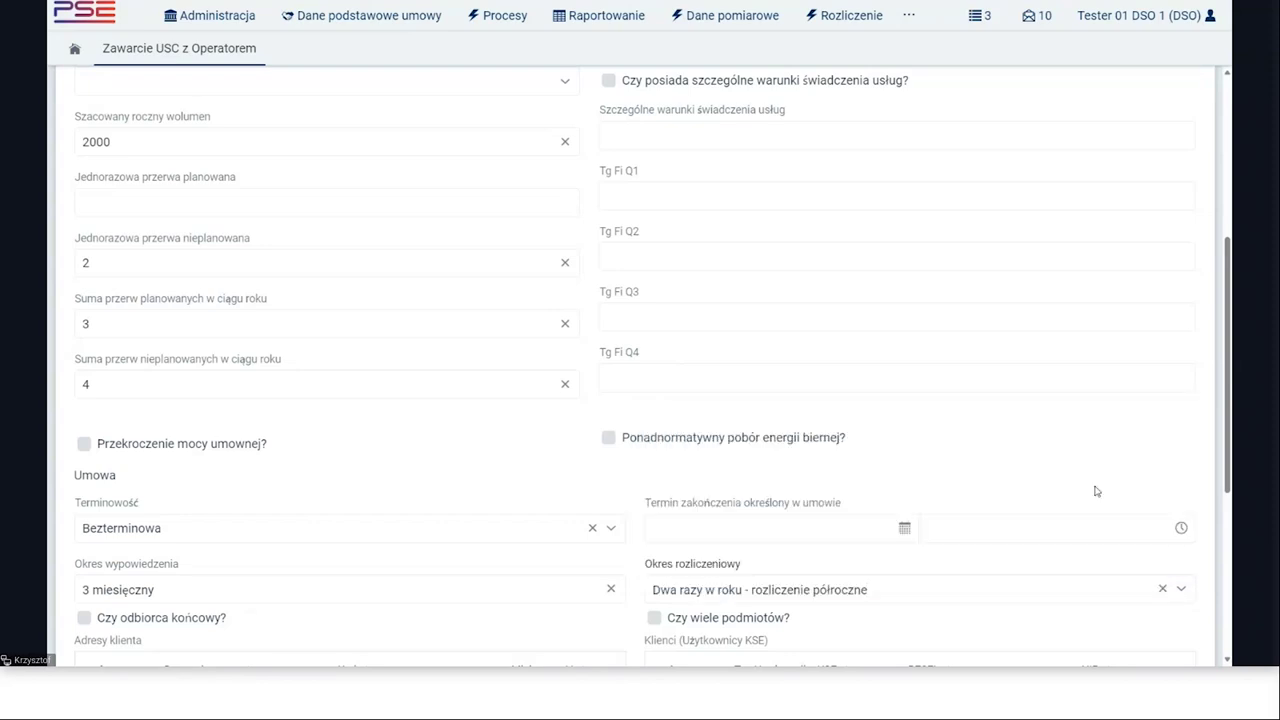
scroll(1229, 460, "up", 2)
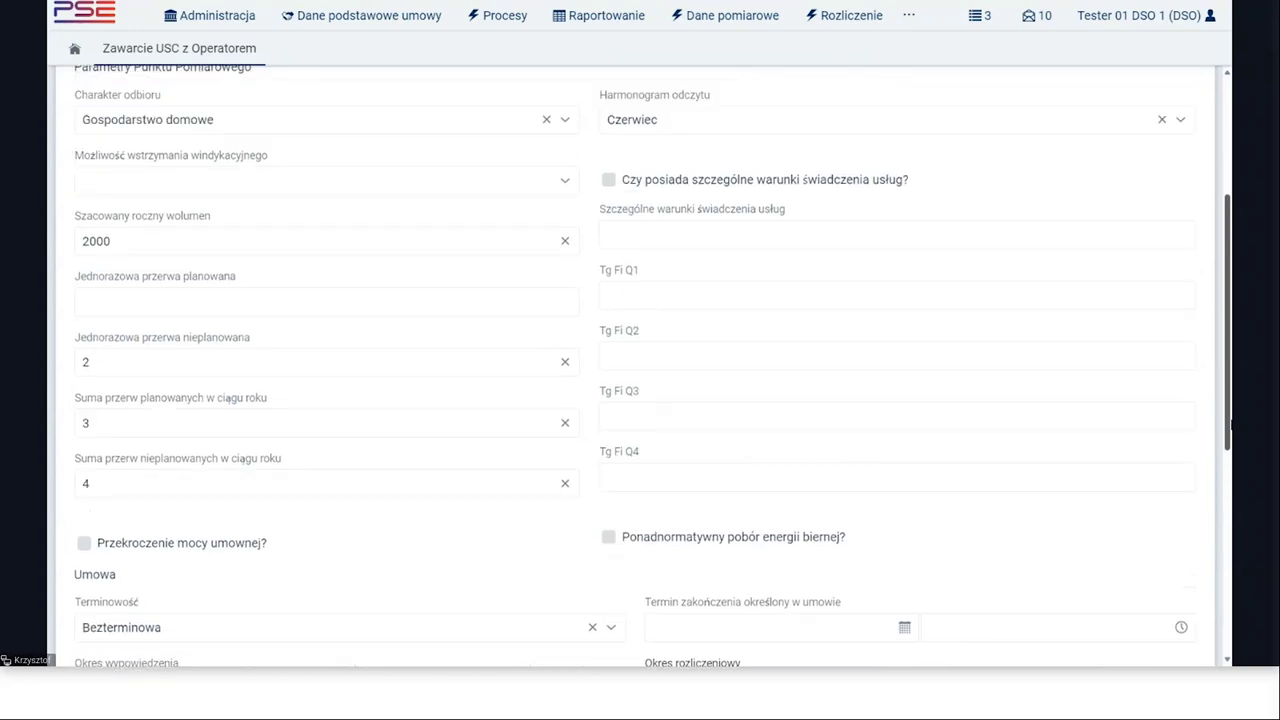
scroll(1230, 425, "down", 1)
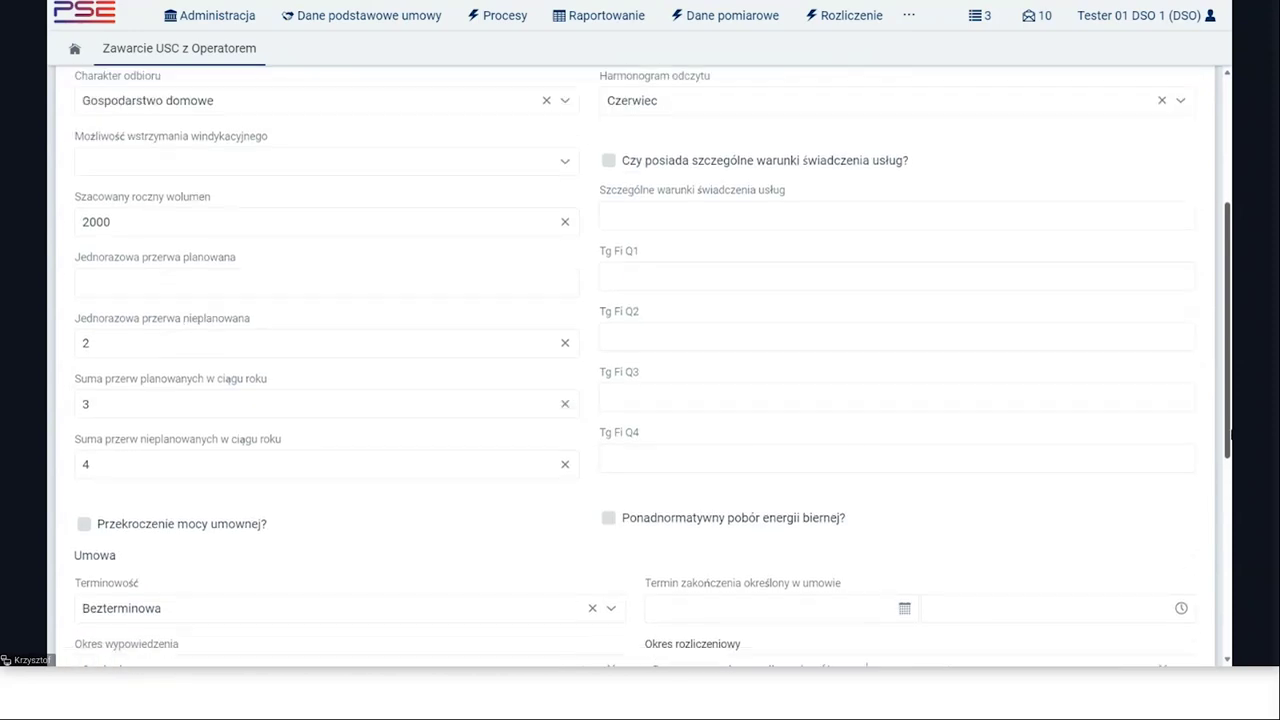
- Add a KSE client of type Osoba fizyczna nieprowadząca działalności gospodarczej with the pasted PESEL
left_click_drag(1229, 450, 1217, 624)
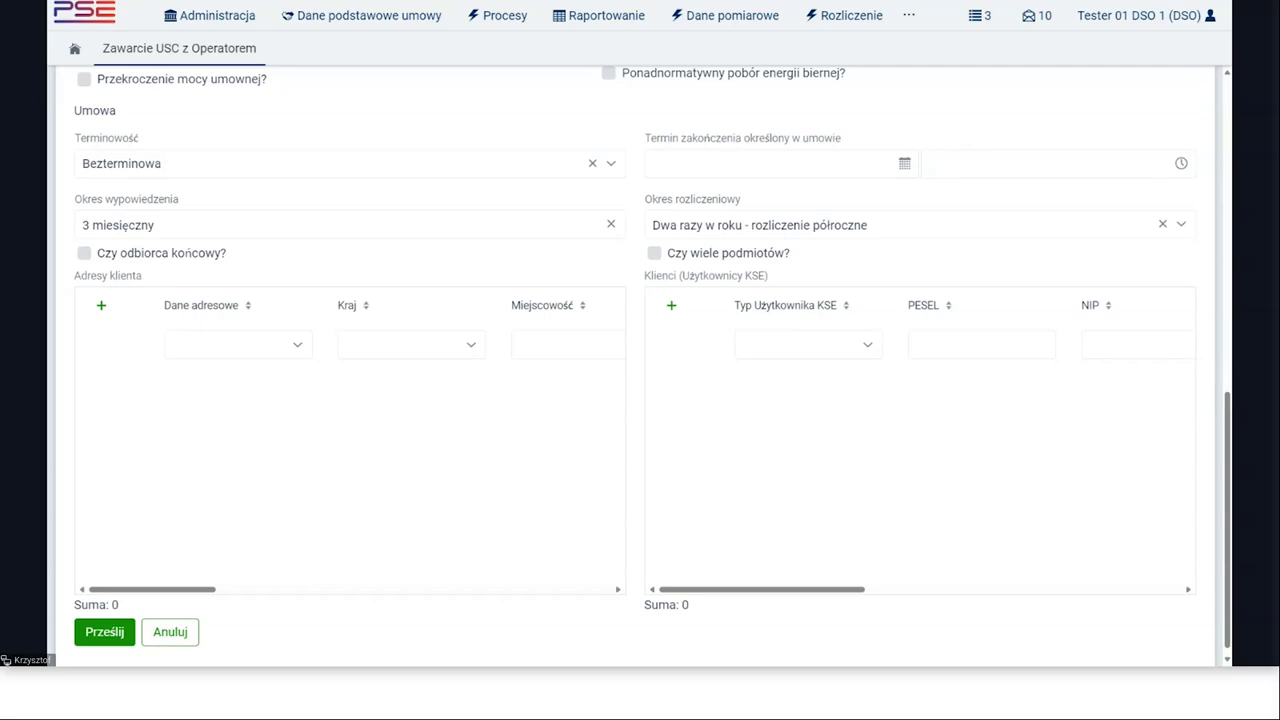
left_click(671, 305)
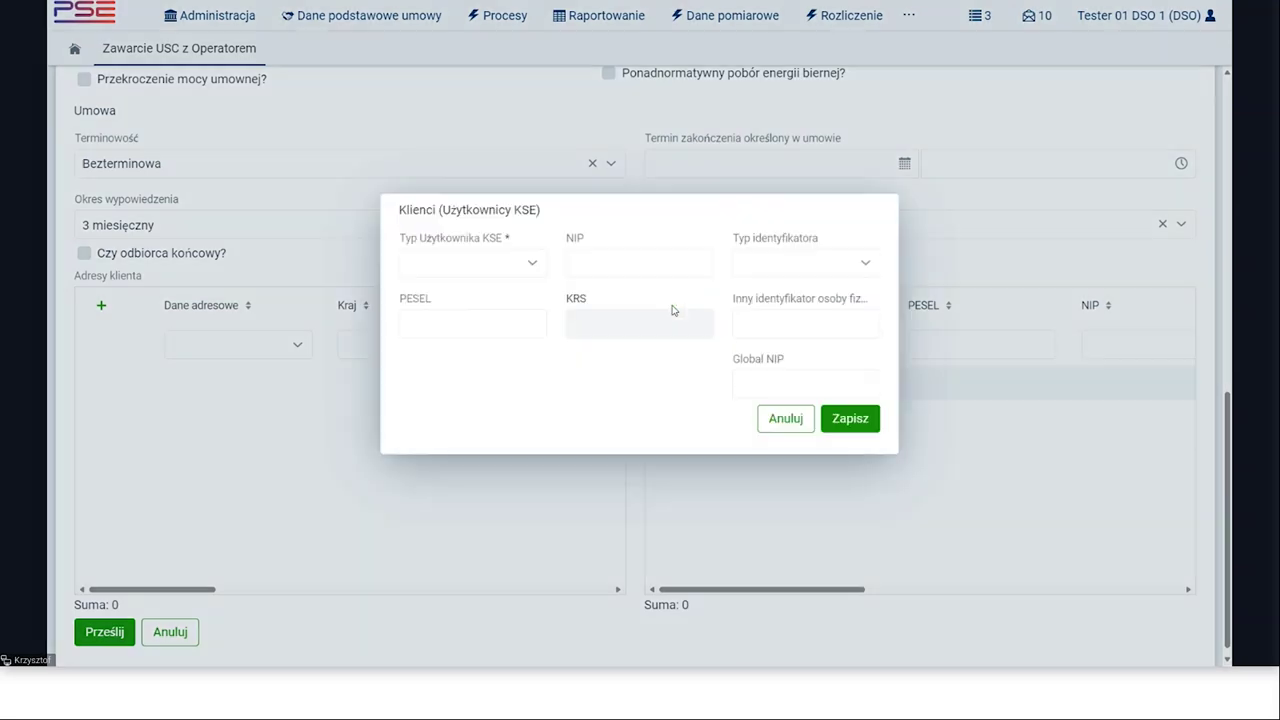
left_click(530, 264)
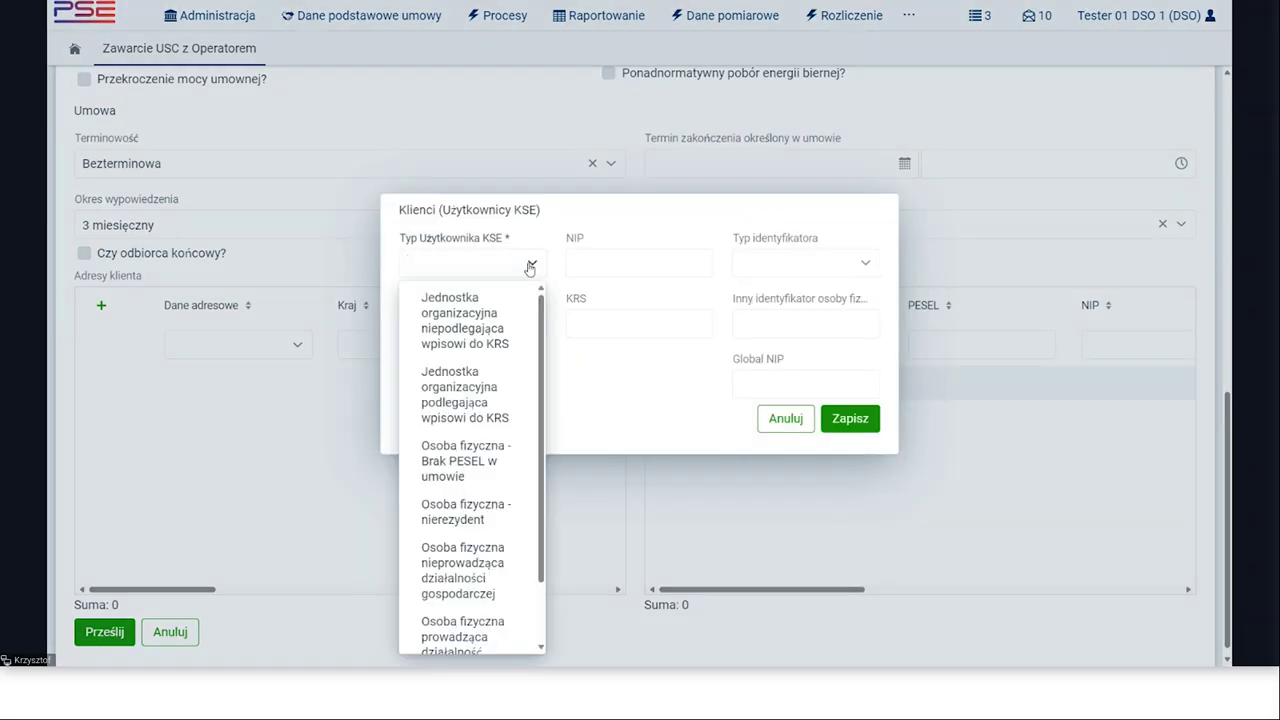
left_click(465, 578)
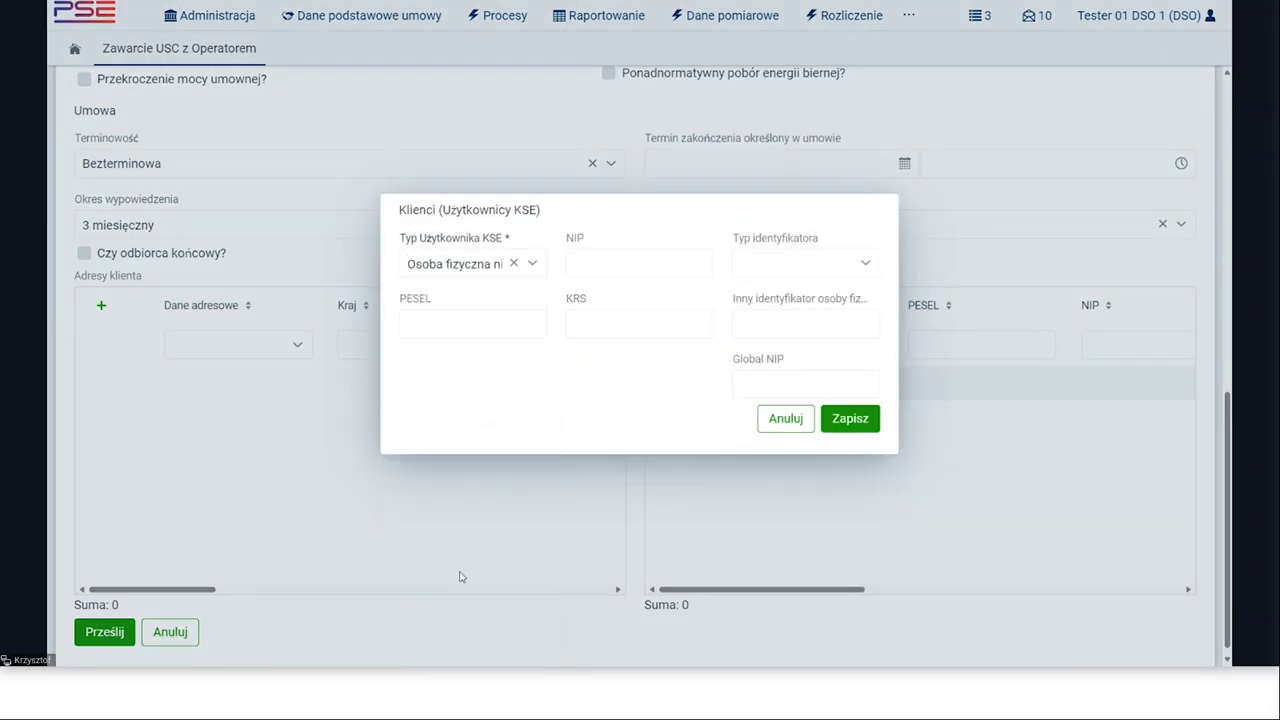
left_click(467, 320)
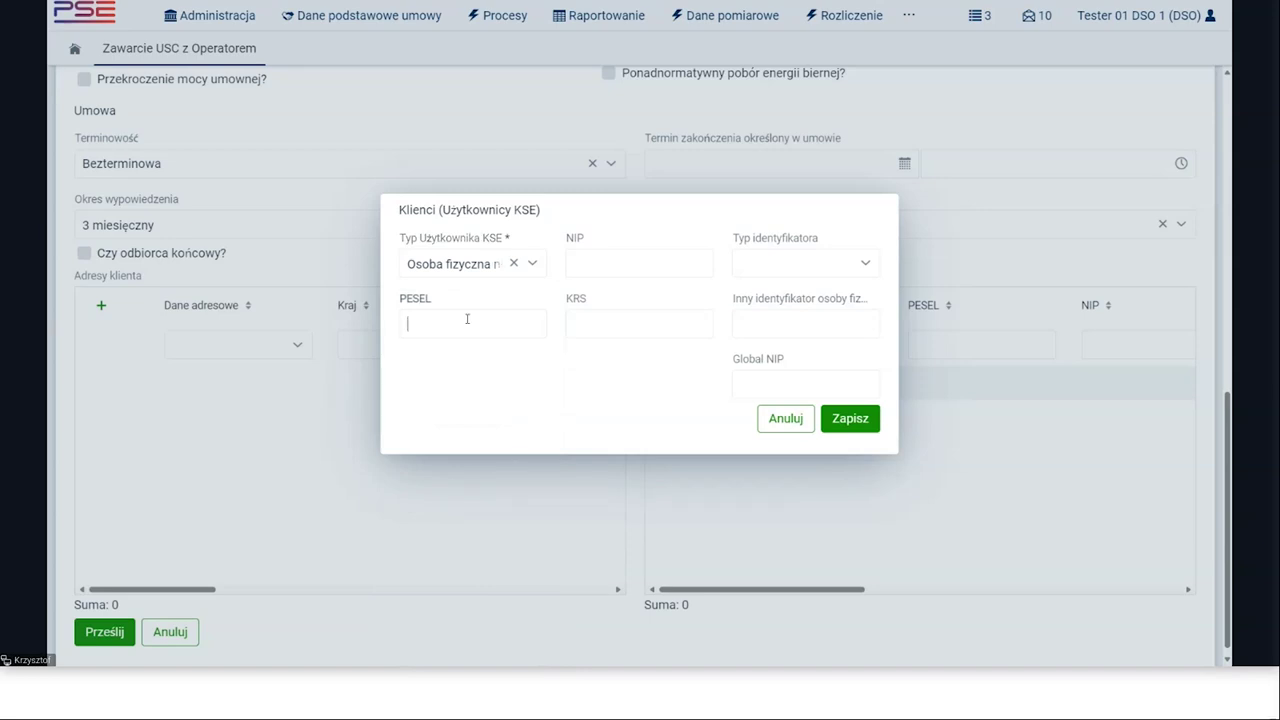
key("ctrl+v")
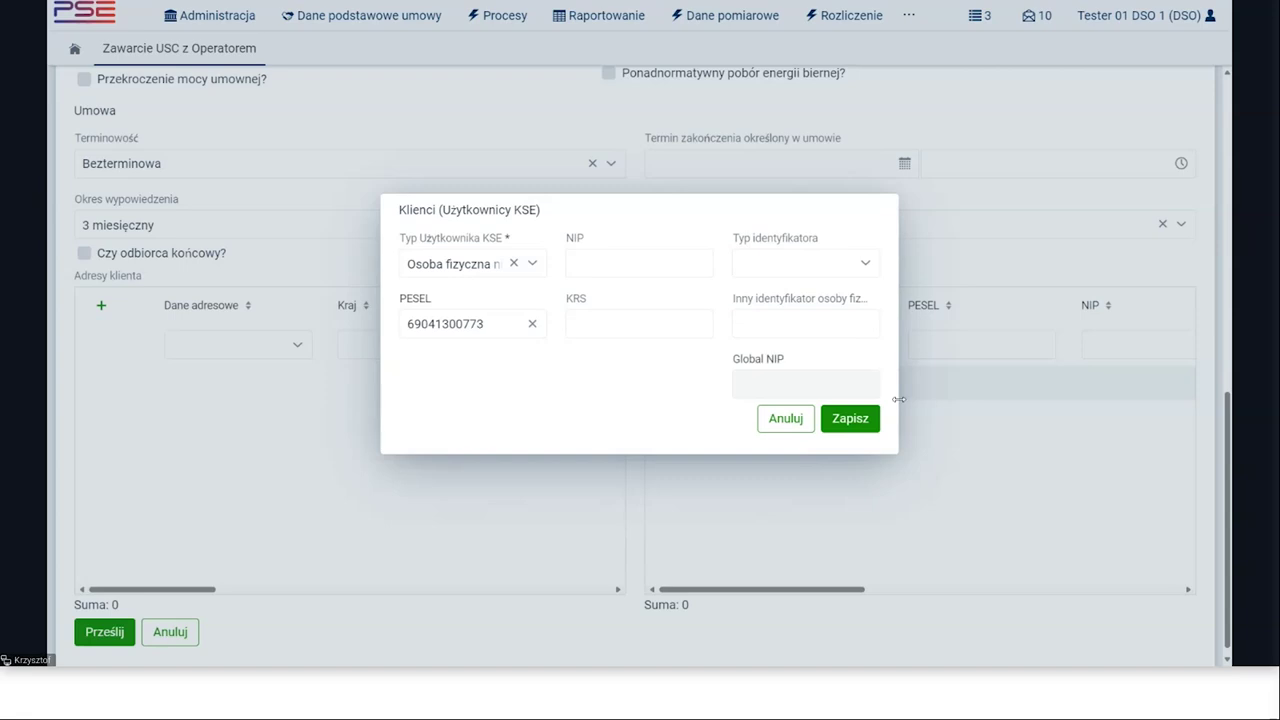
left_click(851, 420)
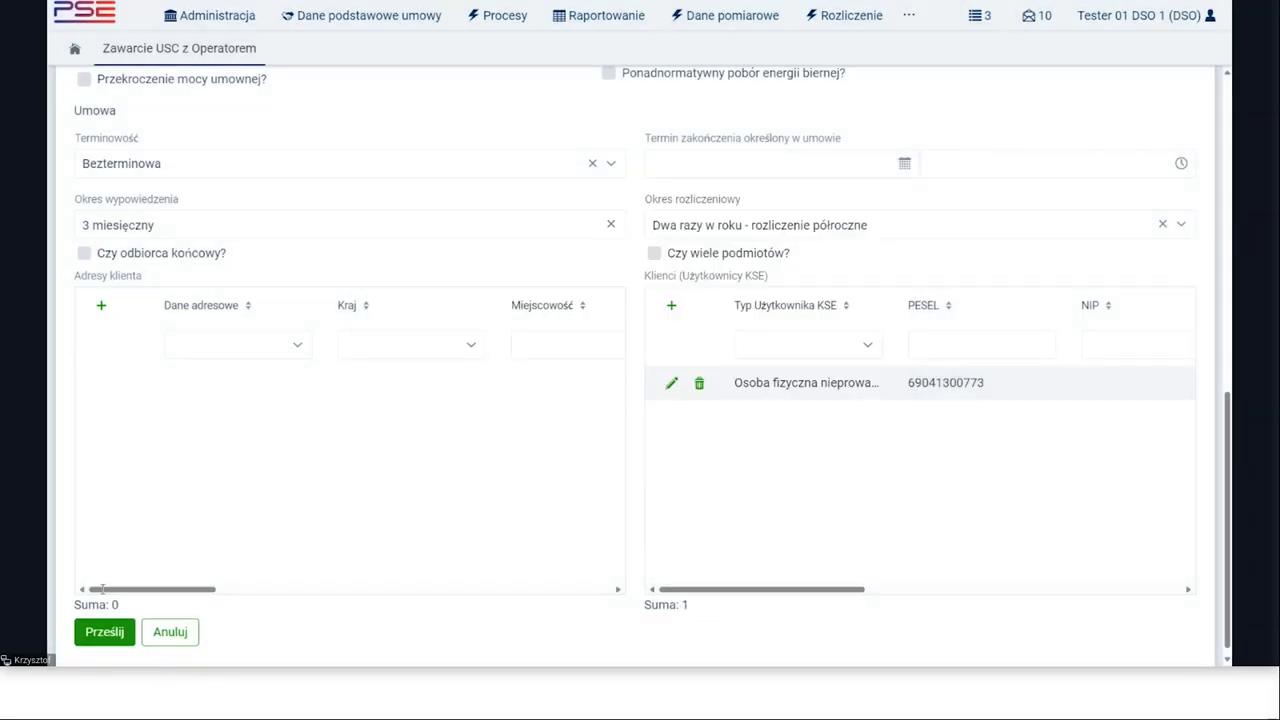
- Start a Korespondencyjny address in Polska, city Warszawa, and enter its postal code
left_click(102, 308)
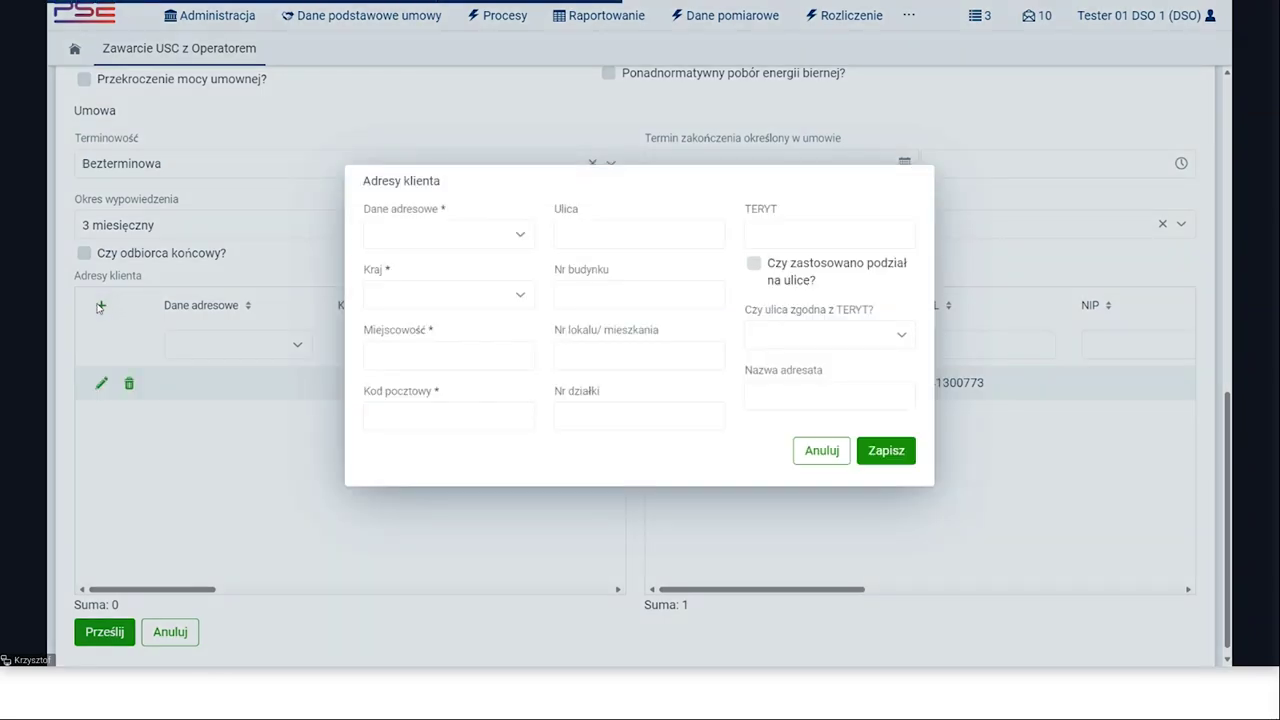
left_click(524, 237)
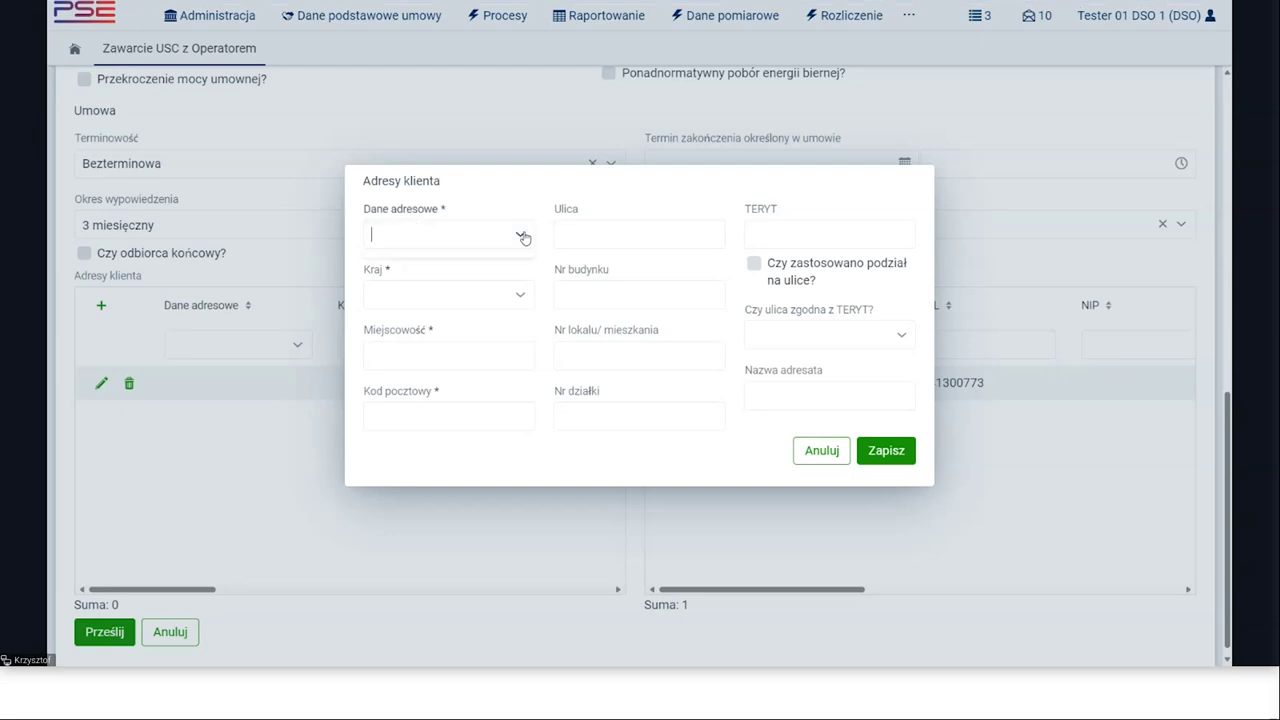
left_click(481, 292)
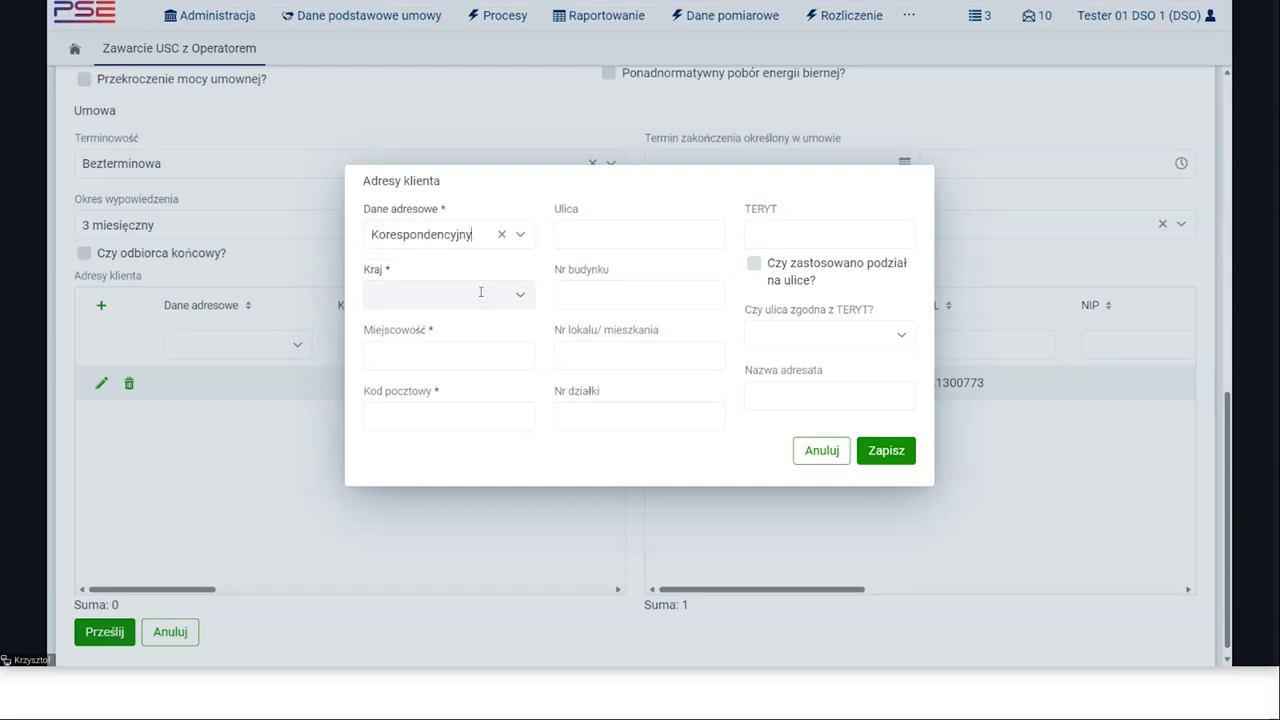
left_click(514, 296)
type("pols")
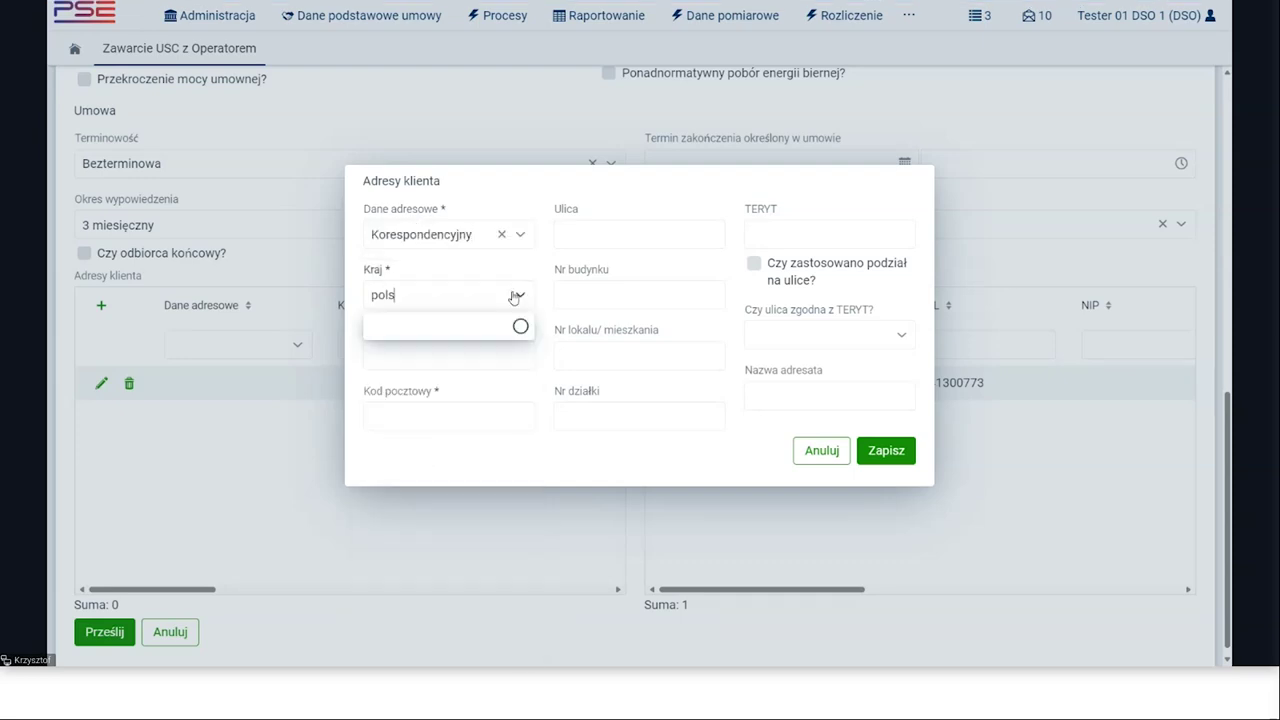
left_click(464, 332)
left_click(441, 347)
type("Warszawa")
left_click(422, 407)
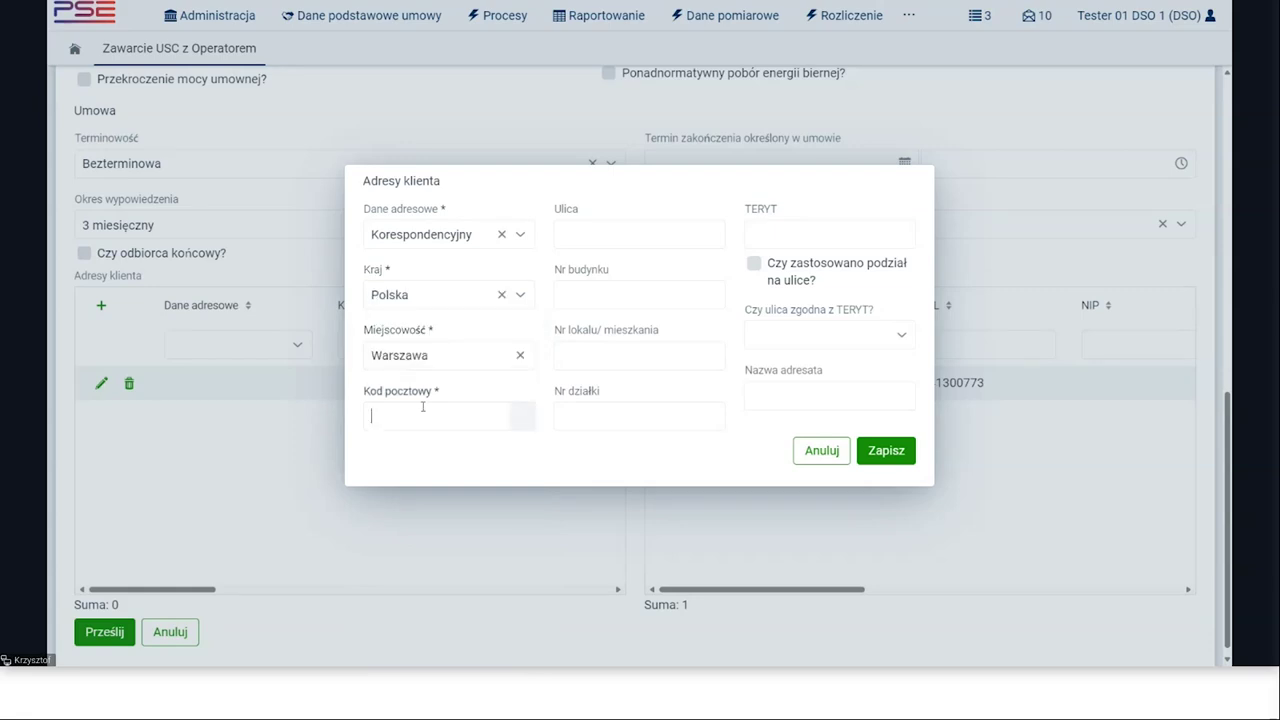
type("00-001")
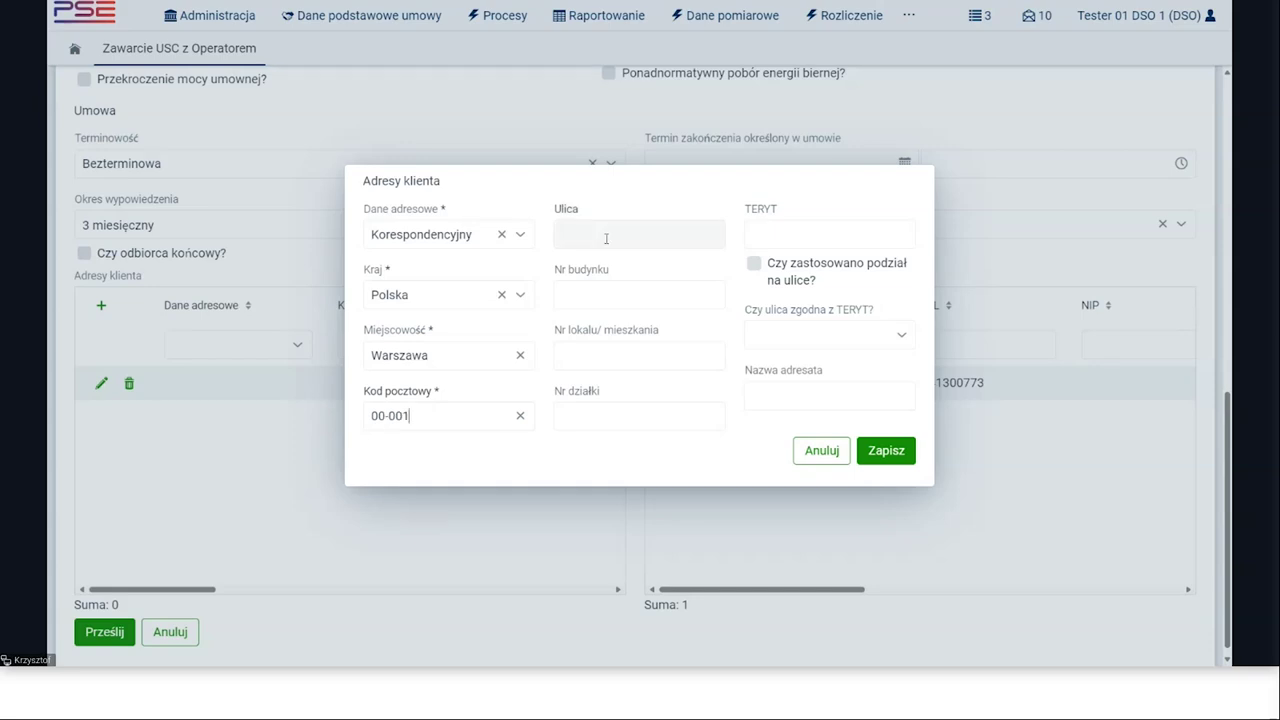
- Fill in the street, building and apartment numbers, and TERYT code 12400
left_click(606, 238)
type("Marszałkowska")
left_click(613, 288)
type("1")
key("Tab")
type("2")
key("Tab")
type("75")
key("Tab")
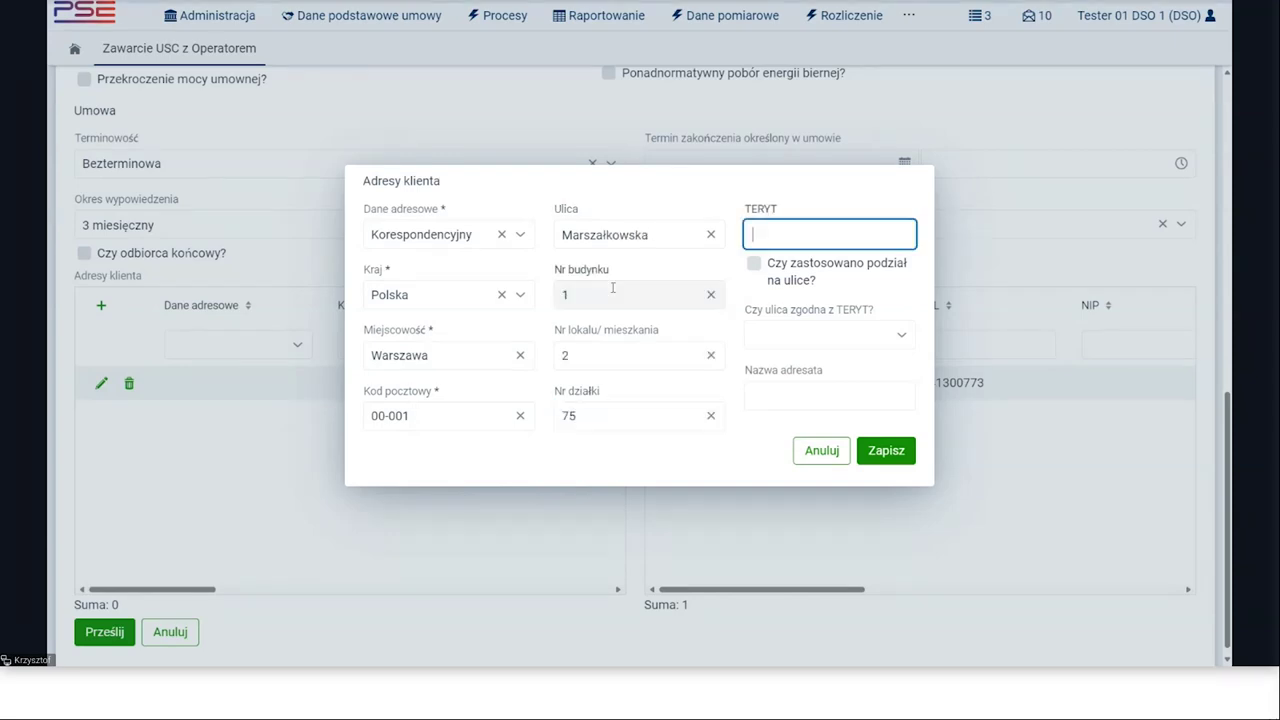
type("12400")
key("Tab")
- Tick street division, choose Prawda for street-matches-TERYT, enter the addressee's name and save
key("space")
left_click(812, 335)
left_click(802, 394)
left_click(797, 397)
type("Jan K")
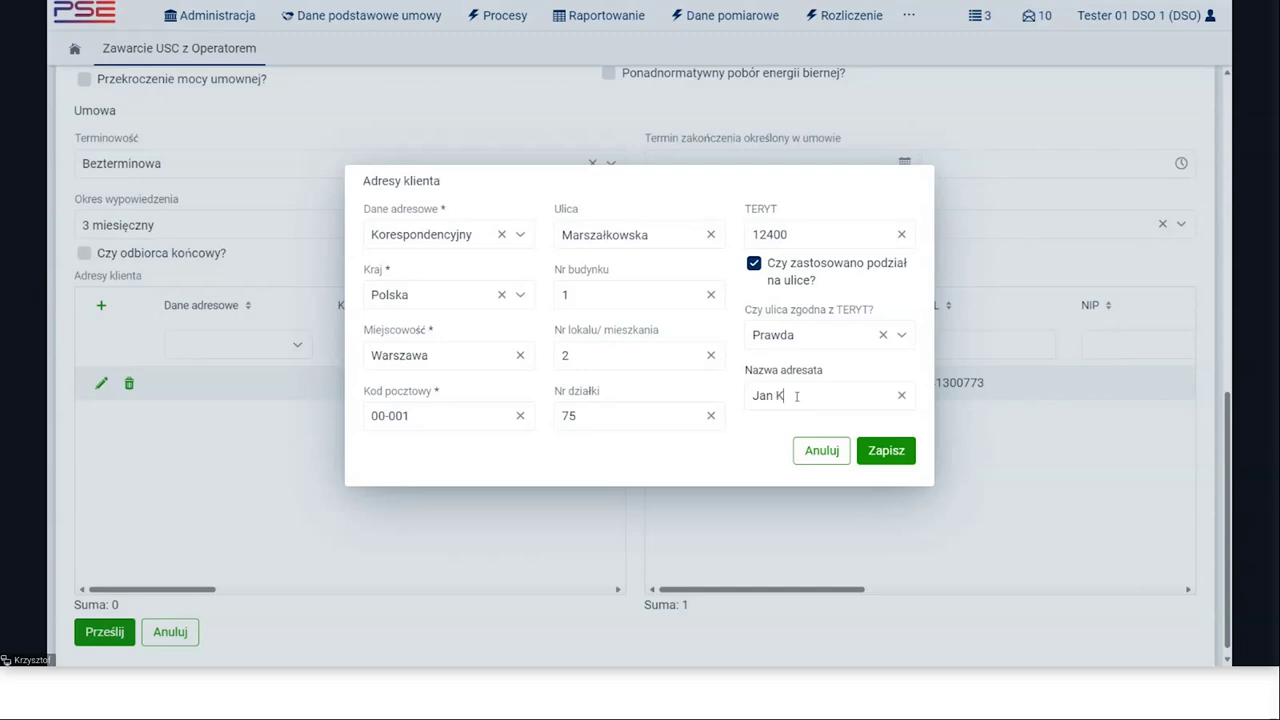
type("owalski")
left_click(886, 450)
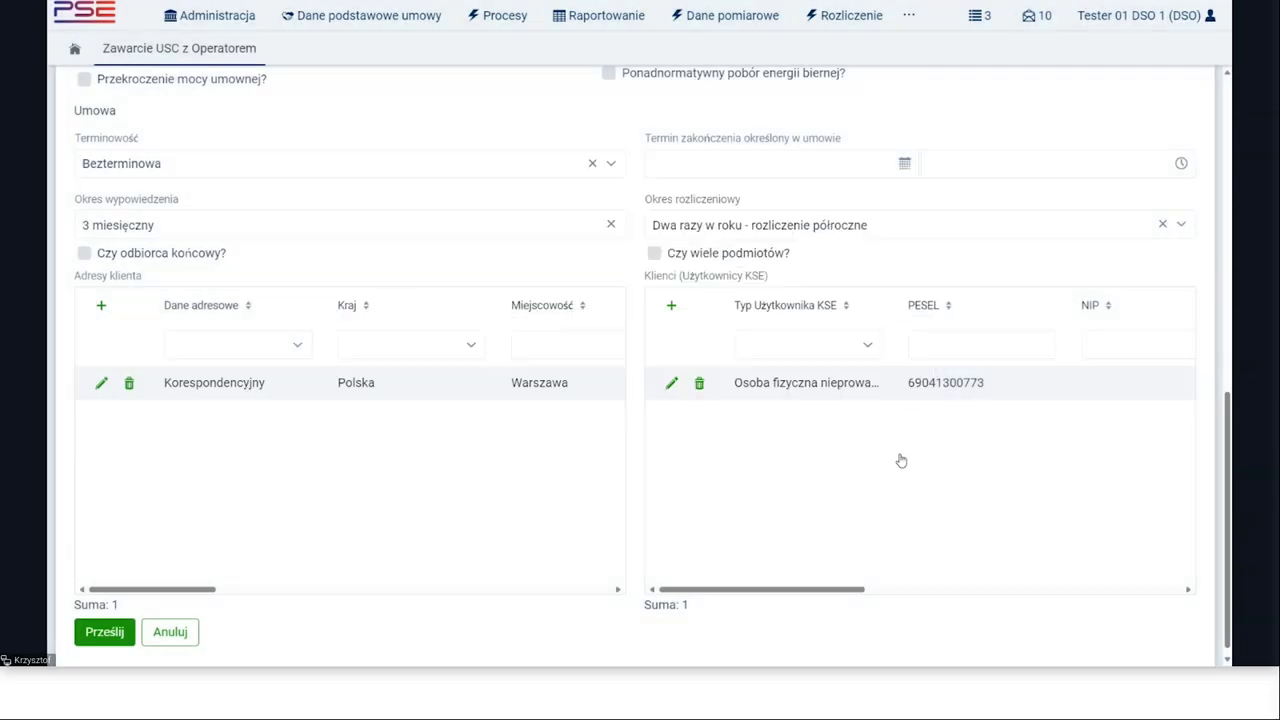
- Start a Zamieszkania address in Polska, city Warszawa, and enter its postal code
left_click(102, 312)
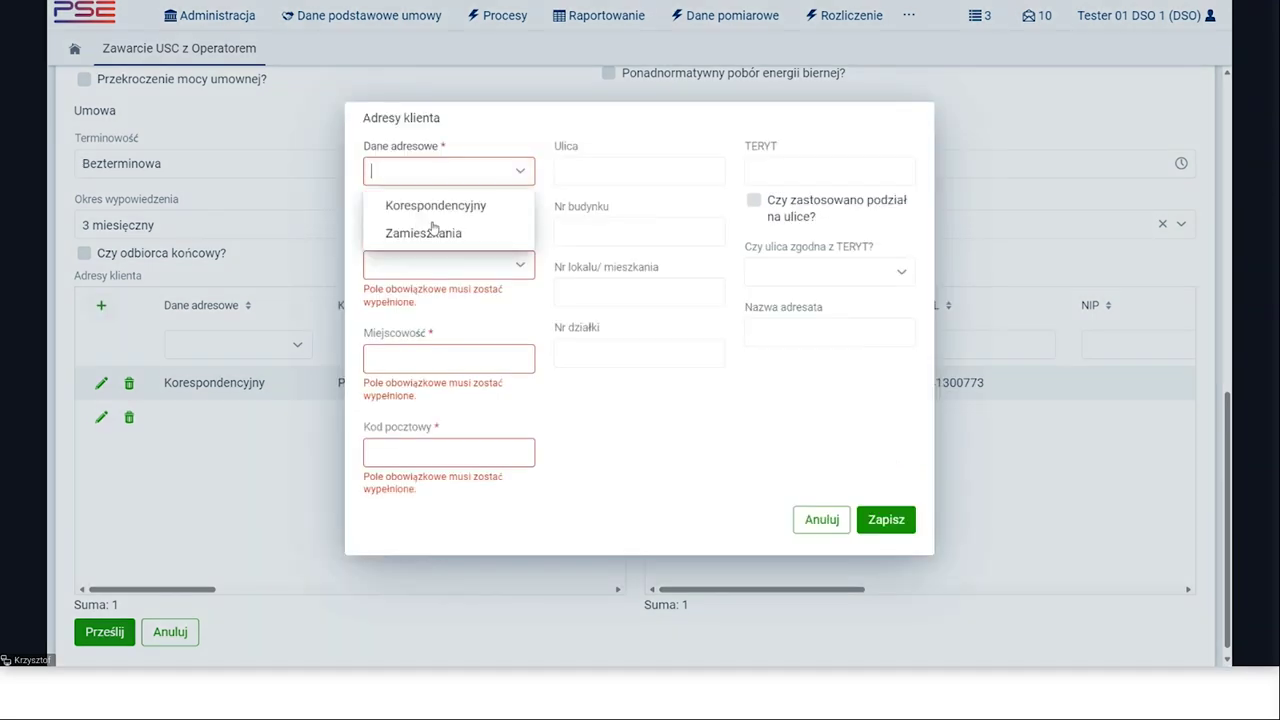
left_click(421, 229)
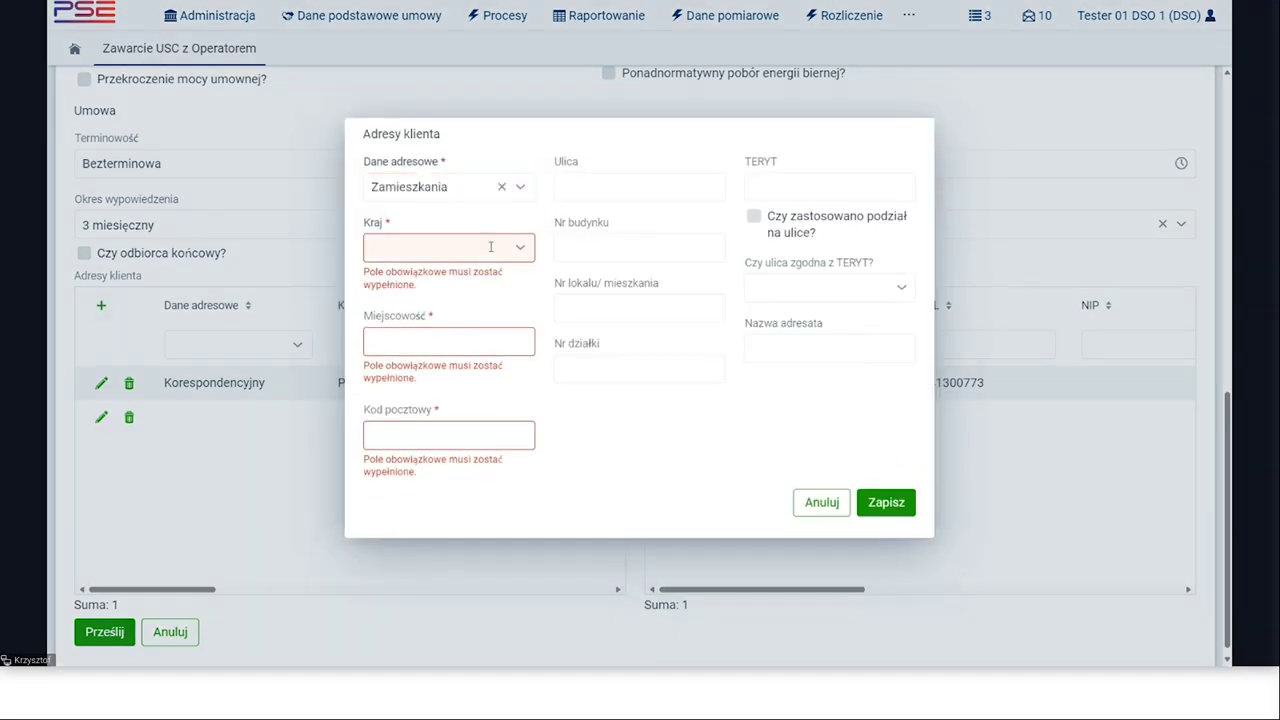
left_click(490, 246)
type("pol")
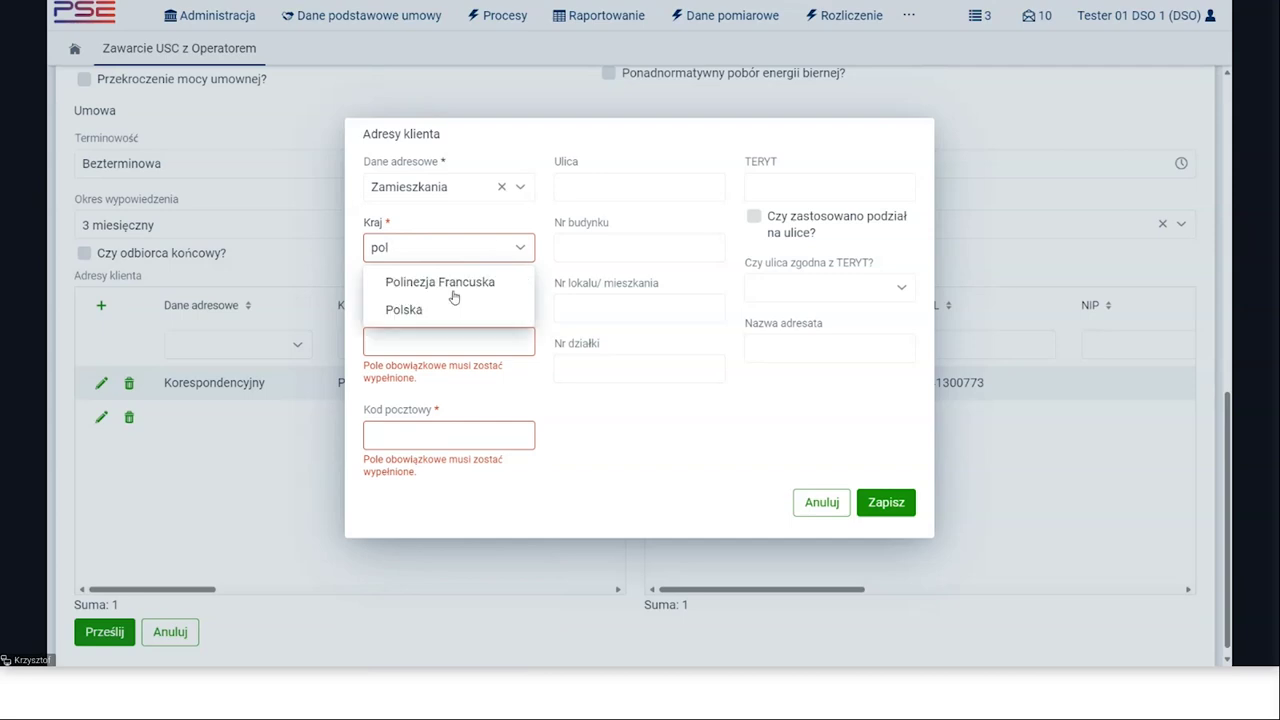
left_click(403, 310)
left_click(398, 320)
type("Wa")
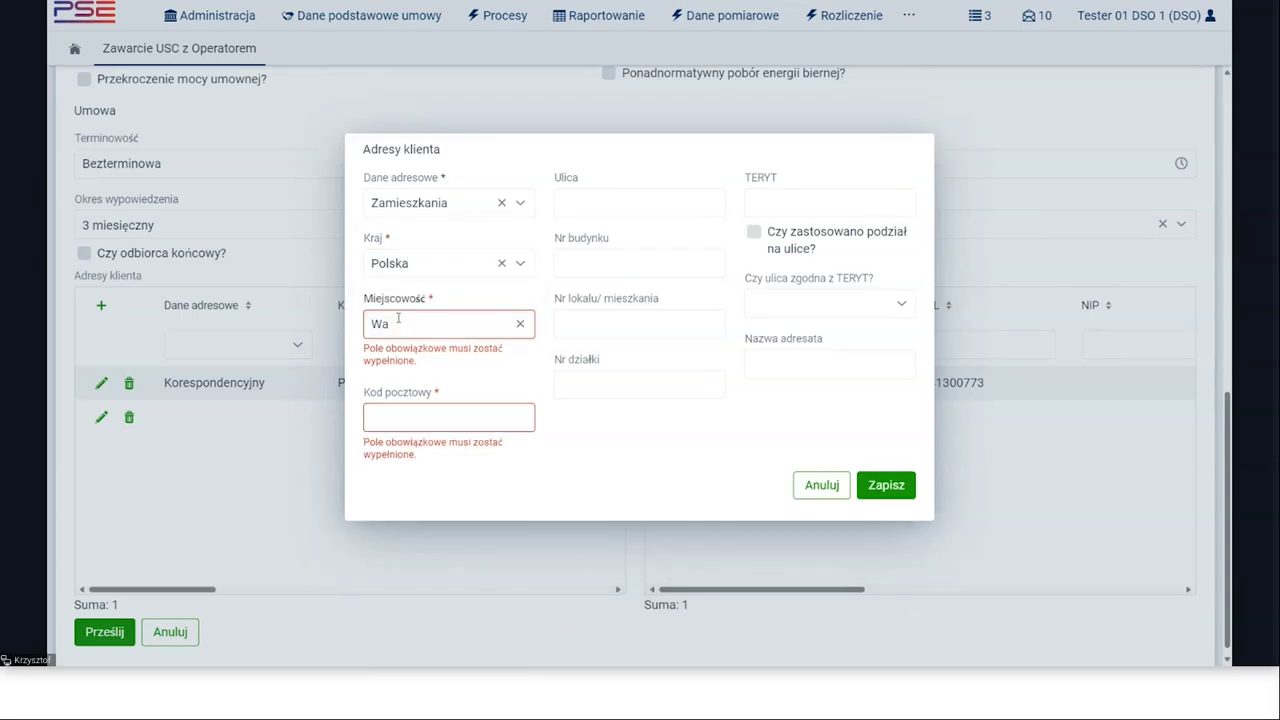
type("rszawa")
left_click(424, 410)
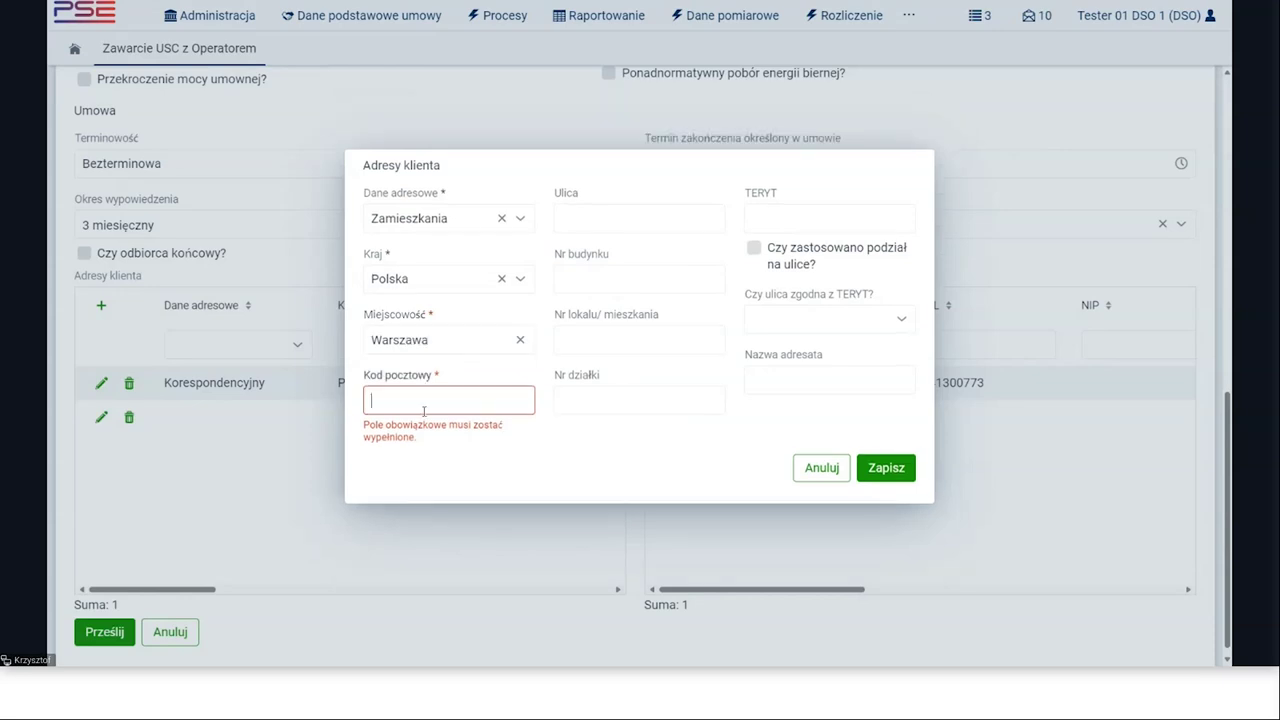
type("00-001")
- Enter the residence's street, building and apartment numbers, and TERYT code 12400
left_click(590, 219)
type("Marsza")
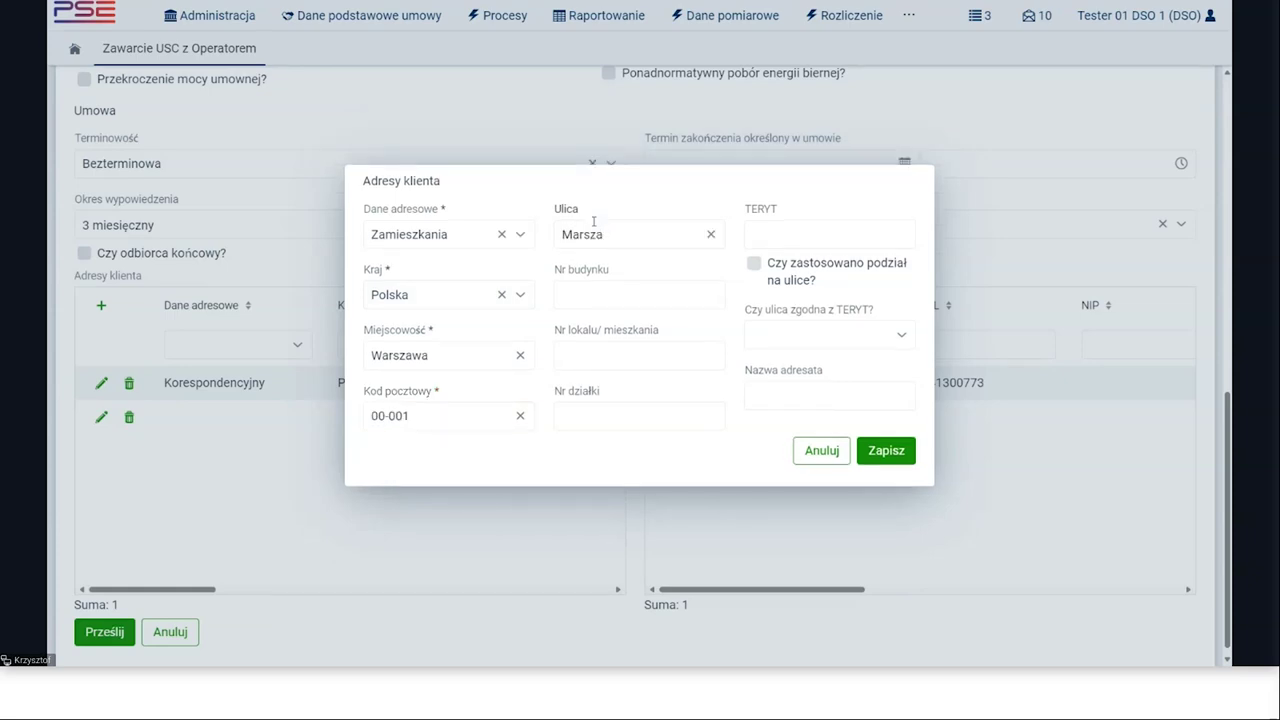
type("łkowska")
left_click(594, 294)
type("1")
key("Tab")
type("2")
key("Tab")
type("75")
key("Tab")
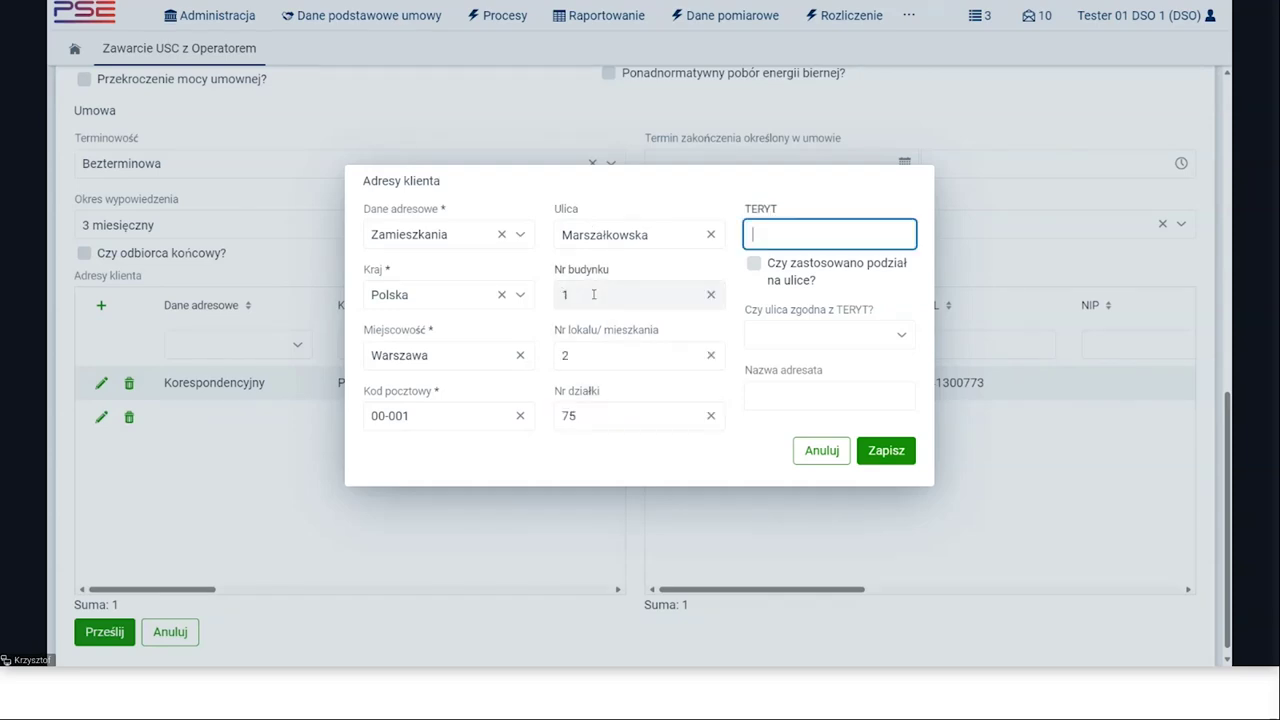
type("12400")
- Tick street division, choose Prawda for street-matches-TERYT, and save the residence address
left_click(754, 263)
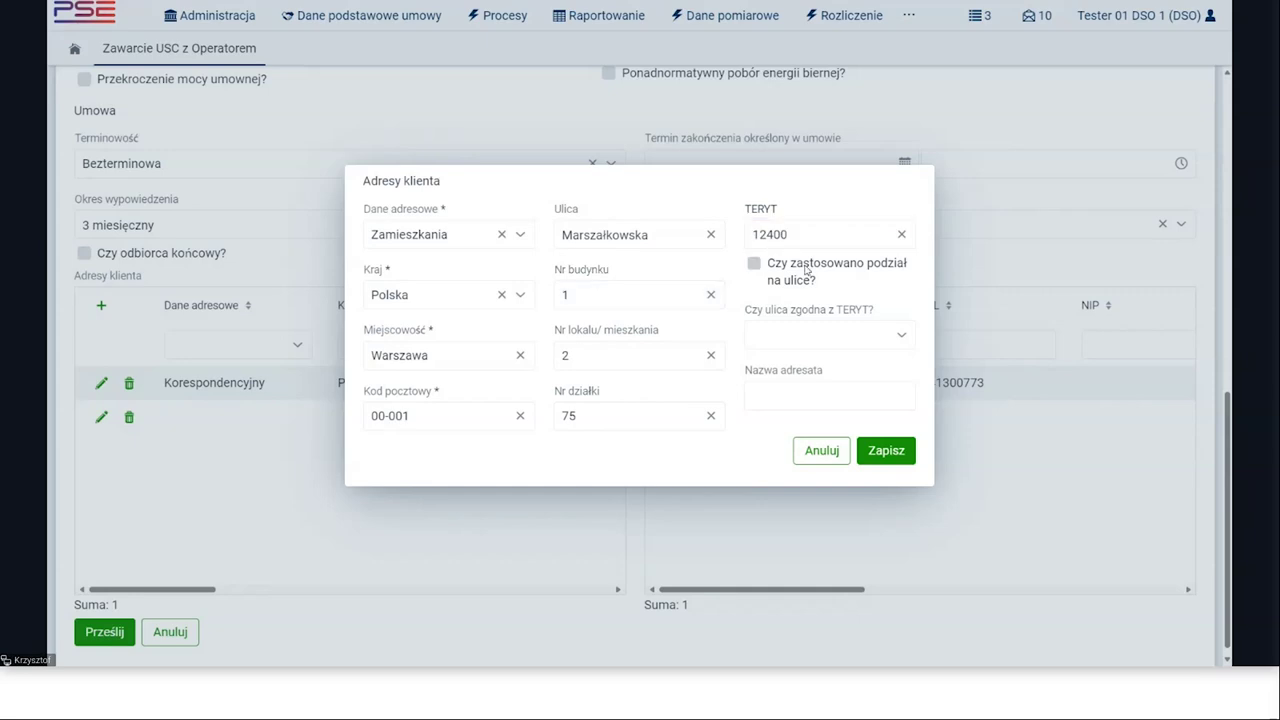
left_click(825, 335)
left_click(812, 397)
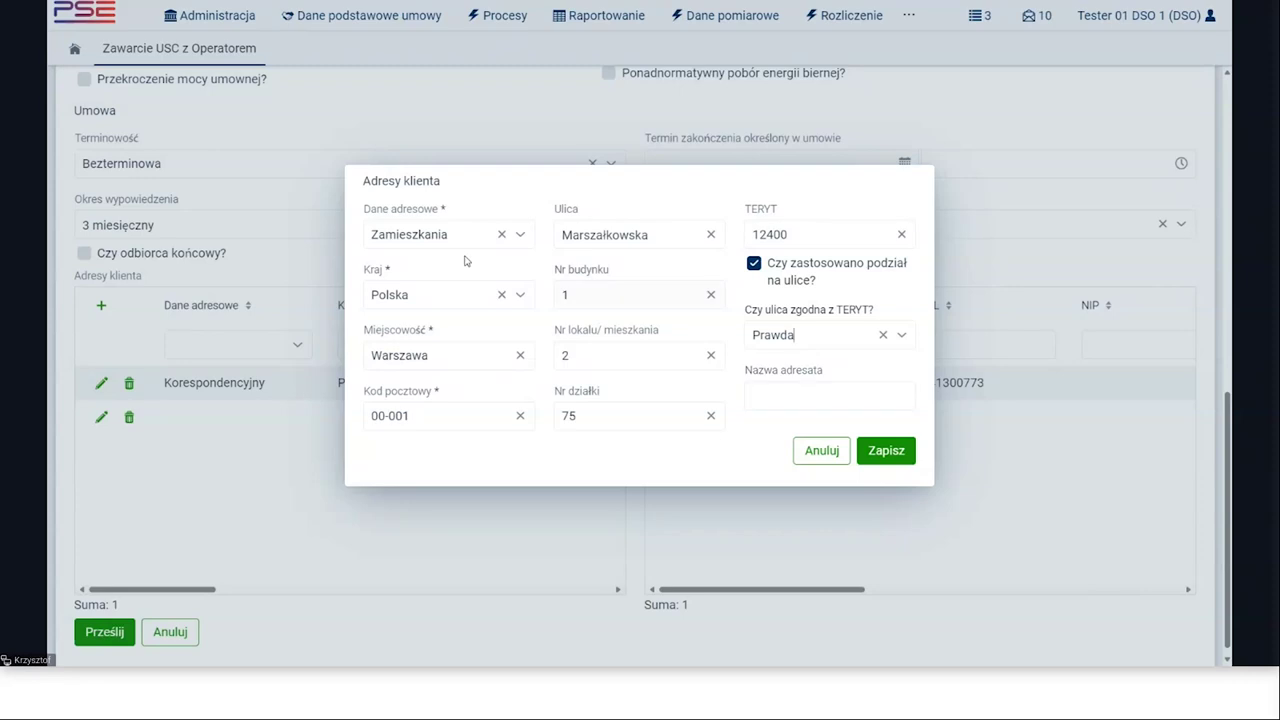
left_click(886, 451)
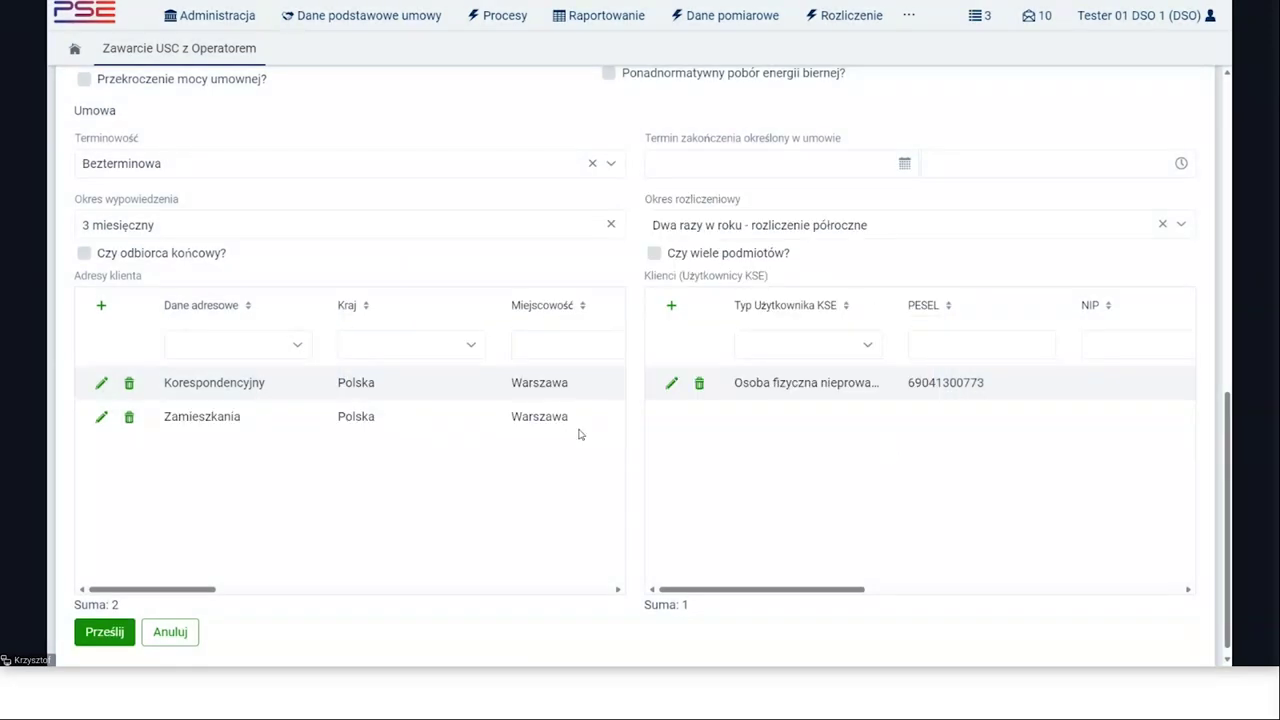
- Copy the Kod PP value, then submit the form with Prześlij
scroll(463, 373, "up", 1)
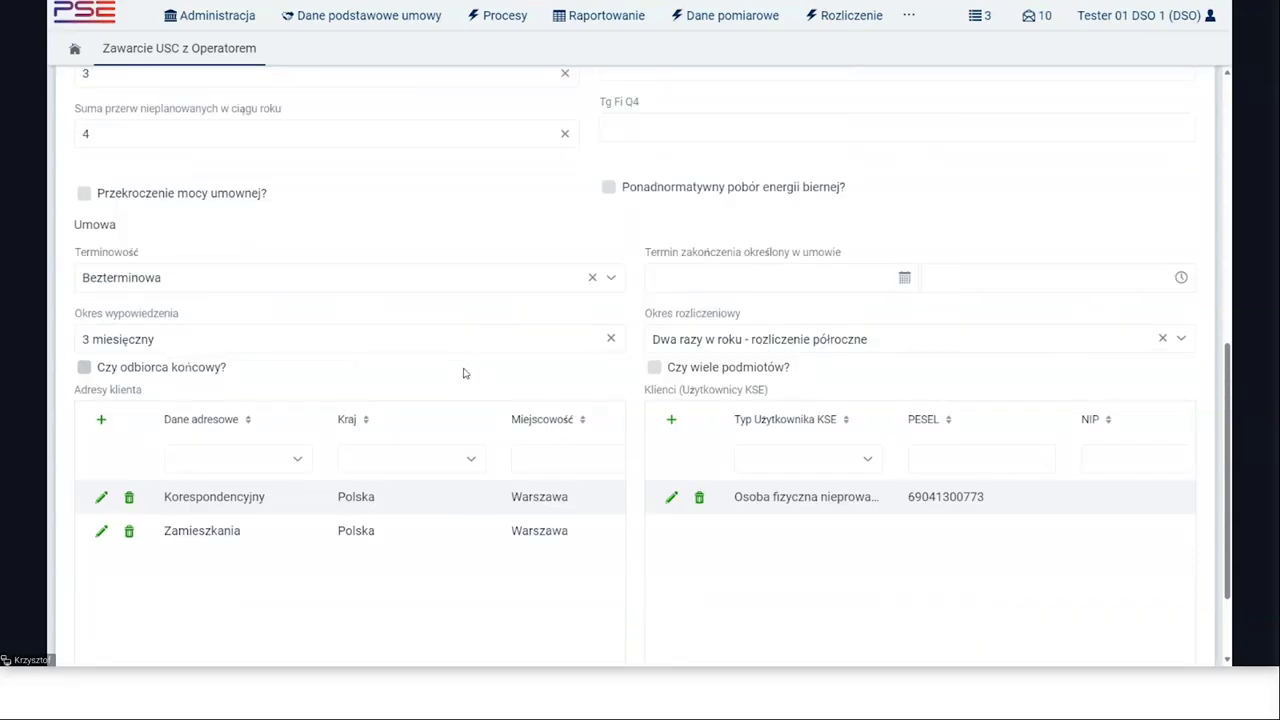
scroll(463, 373, "up", 1)
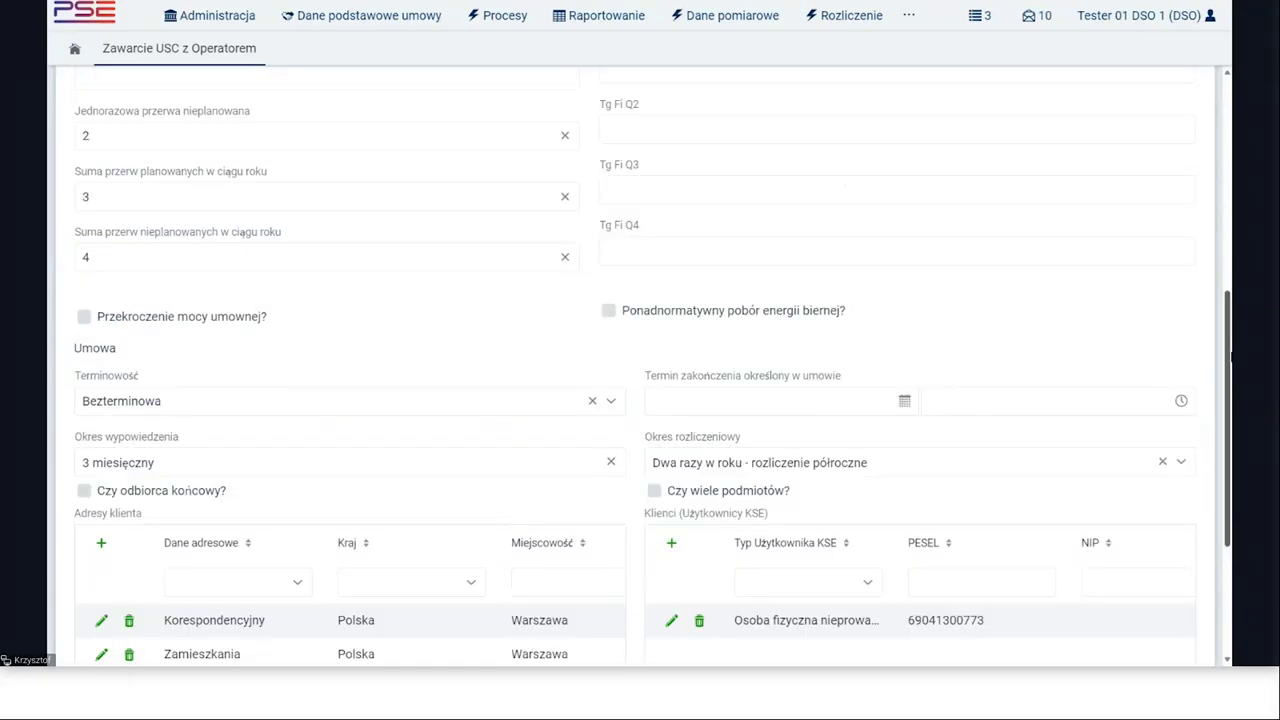
left_click_drag(1231, 355, 1224, 138)
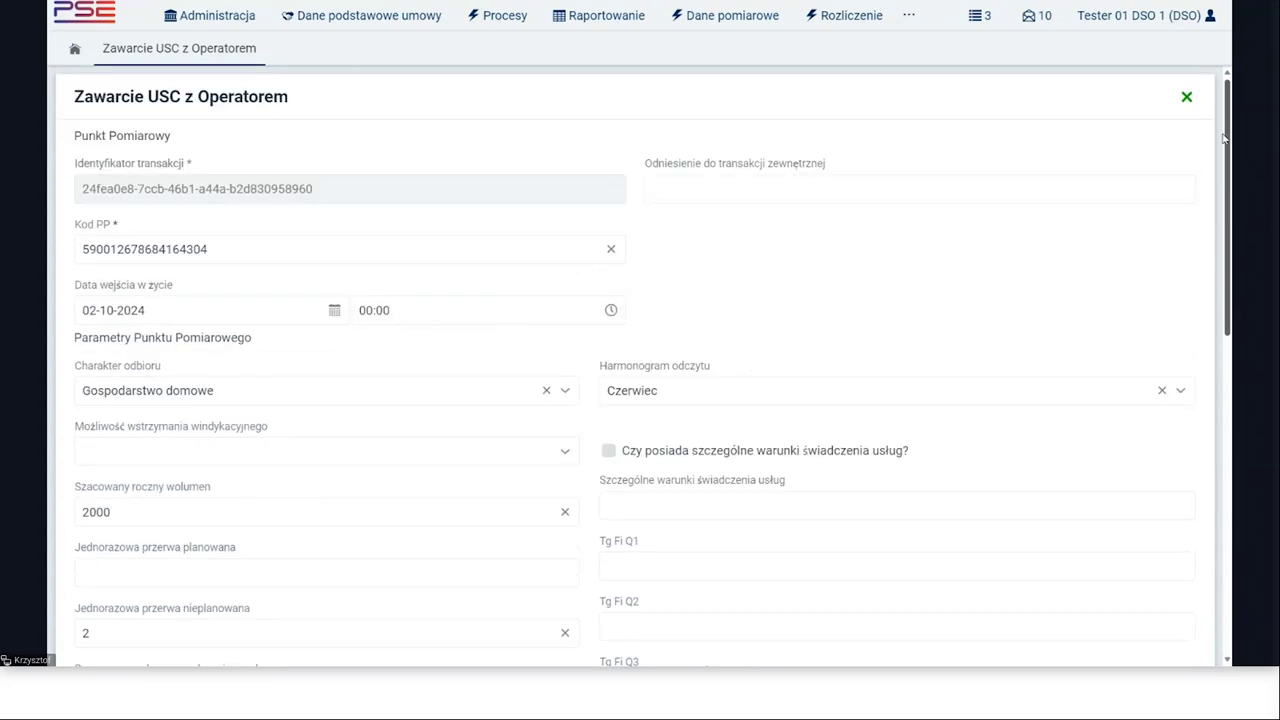
double_click(128, 248)
key("ctrl+c")
left_click(909, 251)
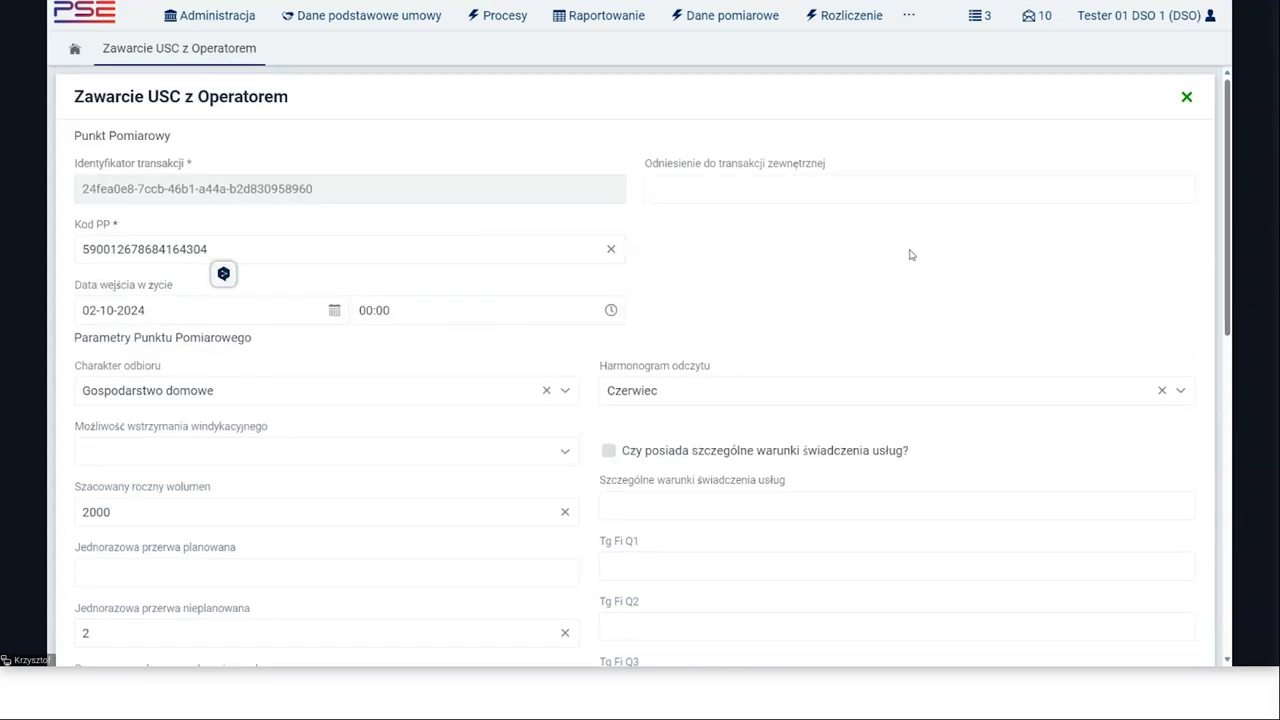
left_click_drag(1227, 183, 1039, 608)
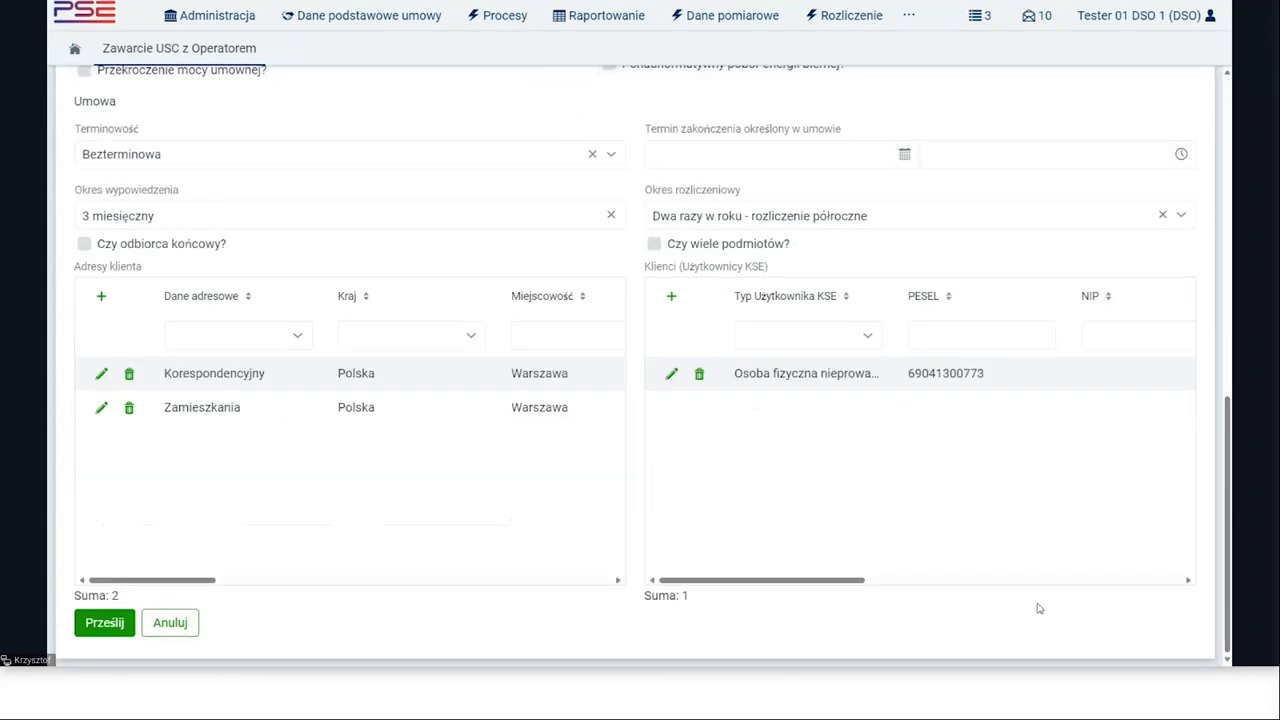
left_click(107, 622)
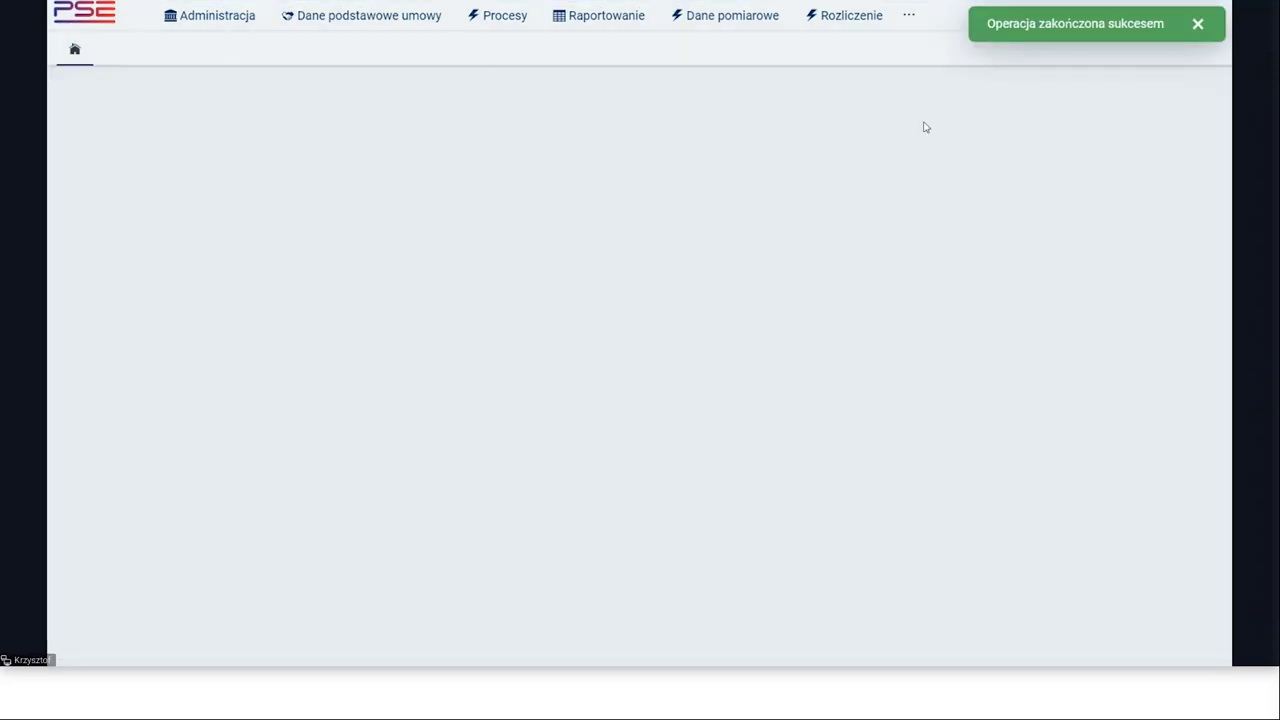
- Search Wyszukaj Punkt Pomiarowy for the copied metering point code dated 02-10-2024
left_click(1197, 27)
left_click(357, 26)
mouse_move(340, 49)
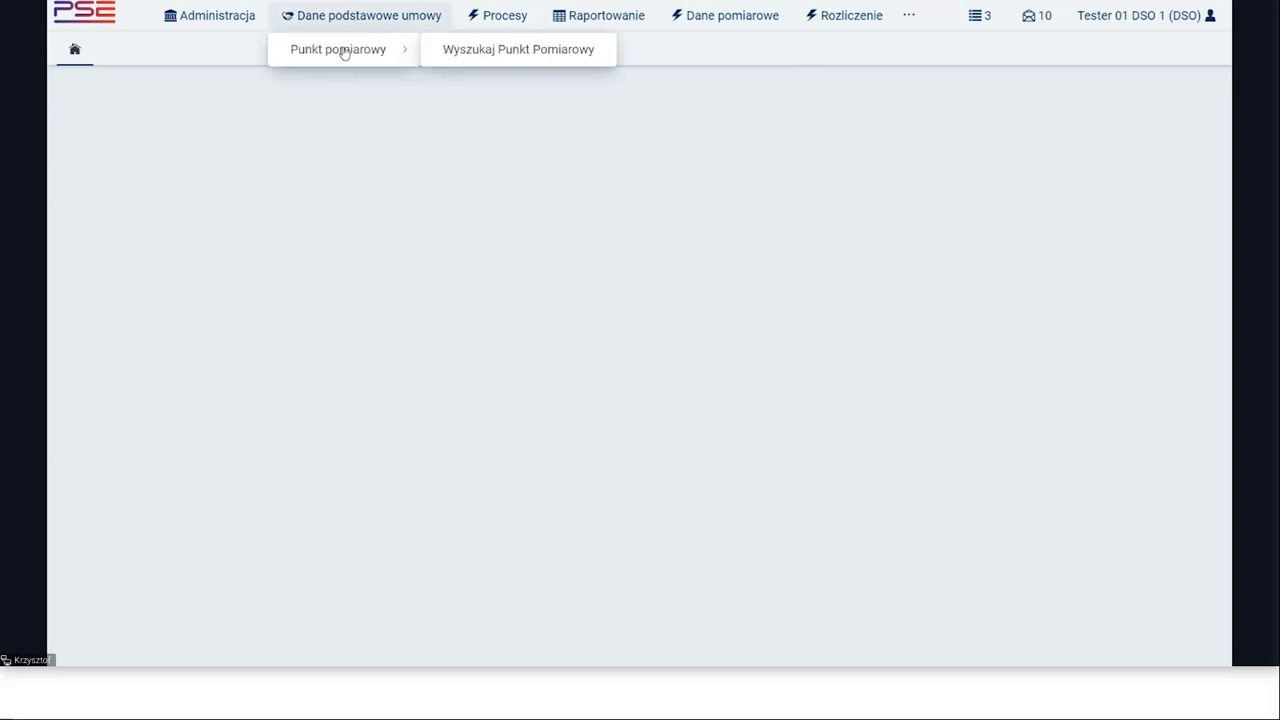
left_click(486, 50)
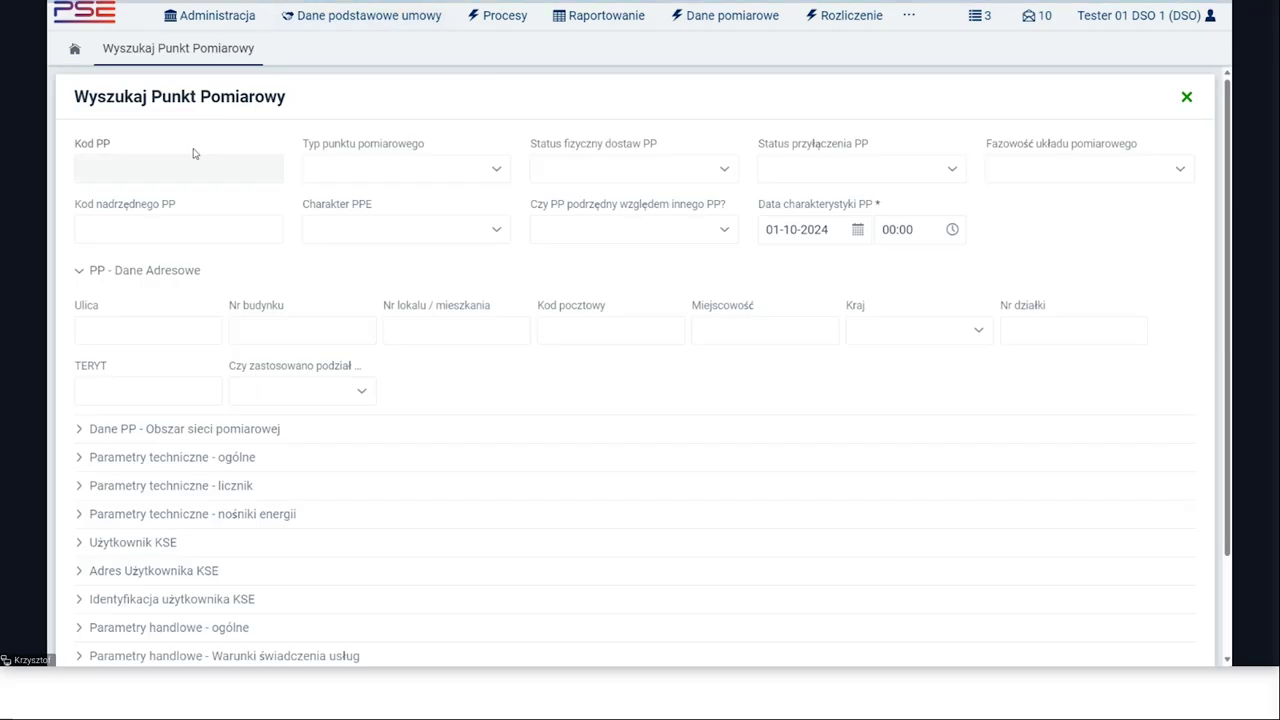
left_click(175, 163)
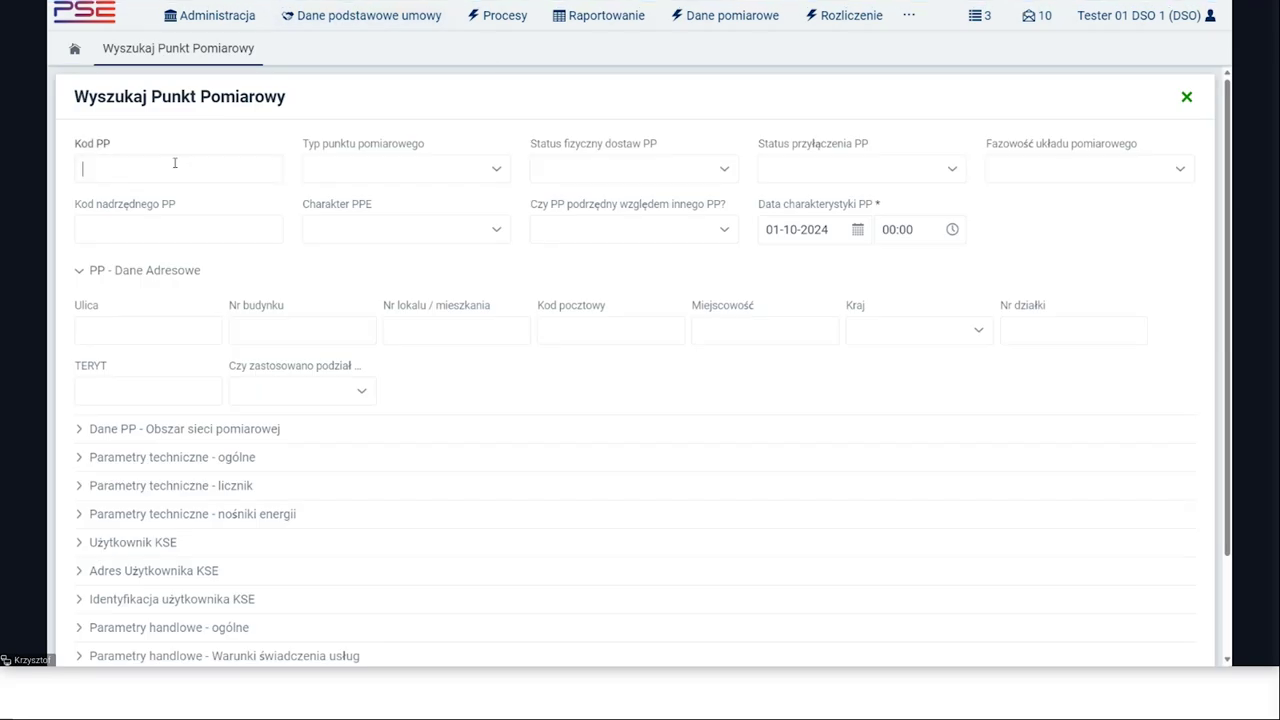
key("ctrl+v")
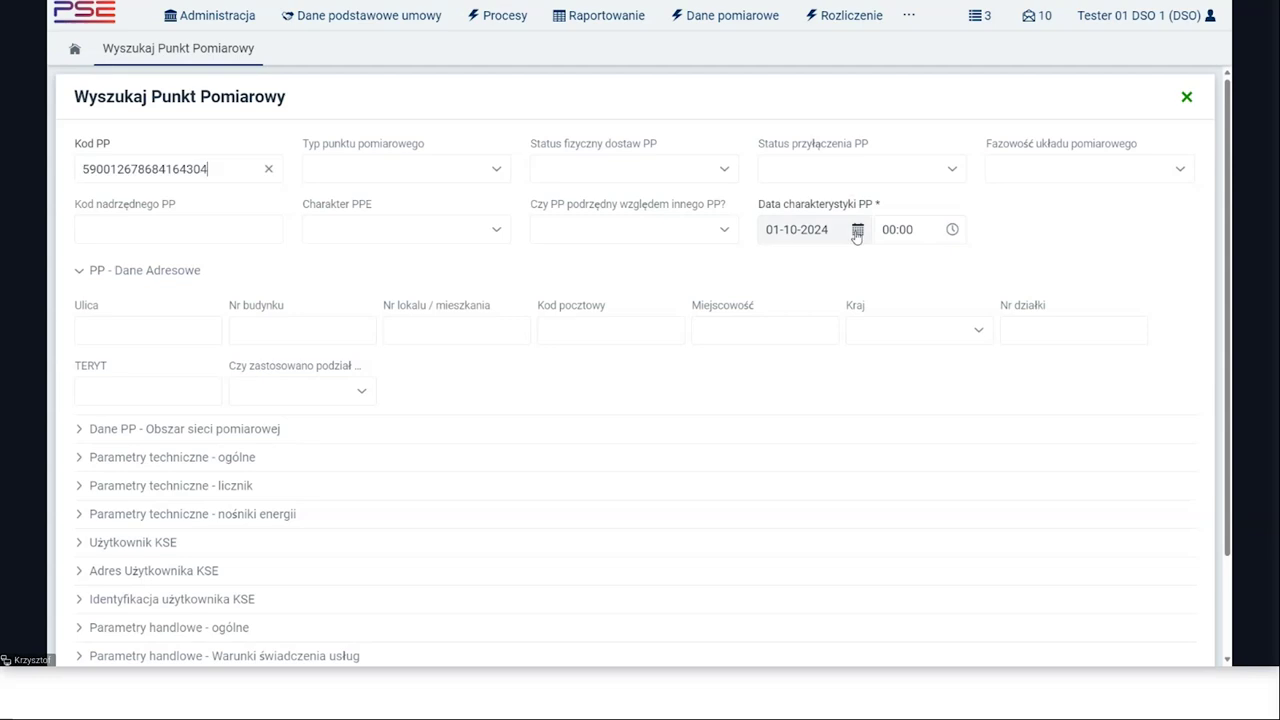
left_click(800, 229)
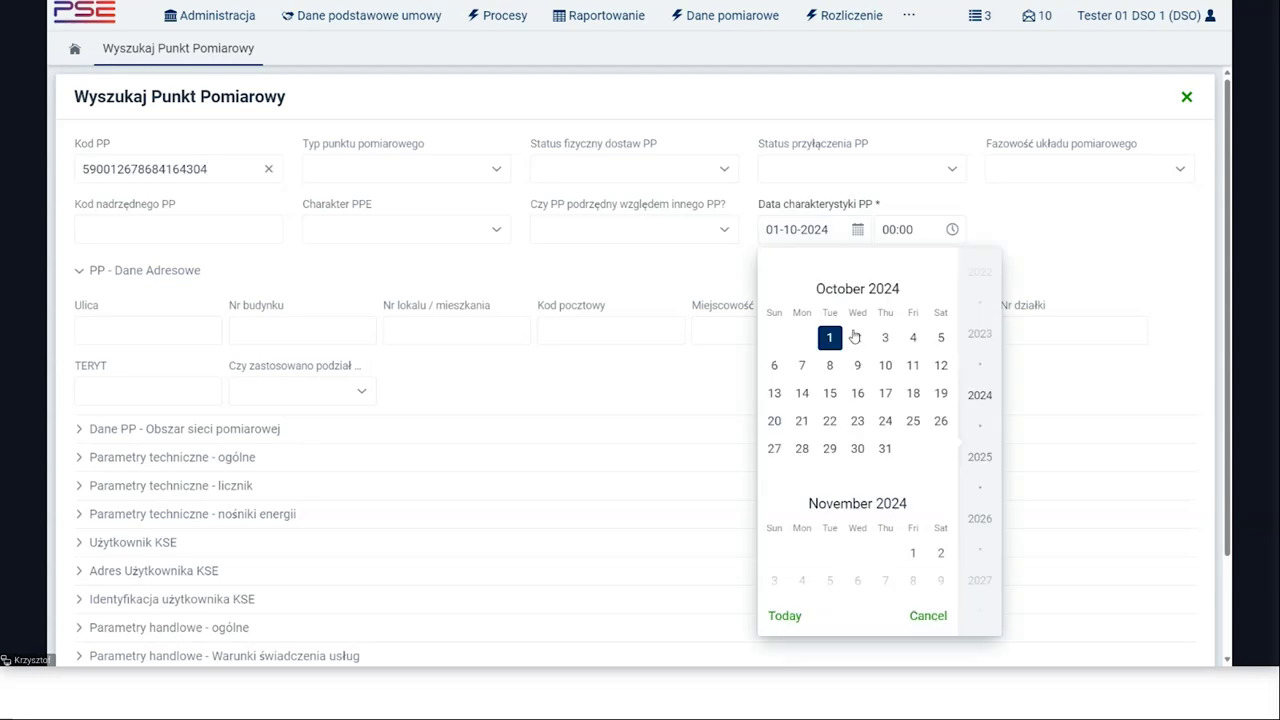
left_click(855, 337)
scroll(968, 457, "down", 2)
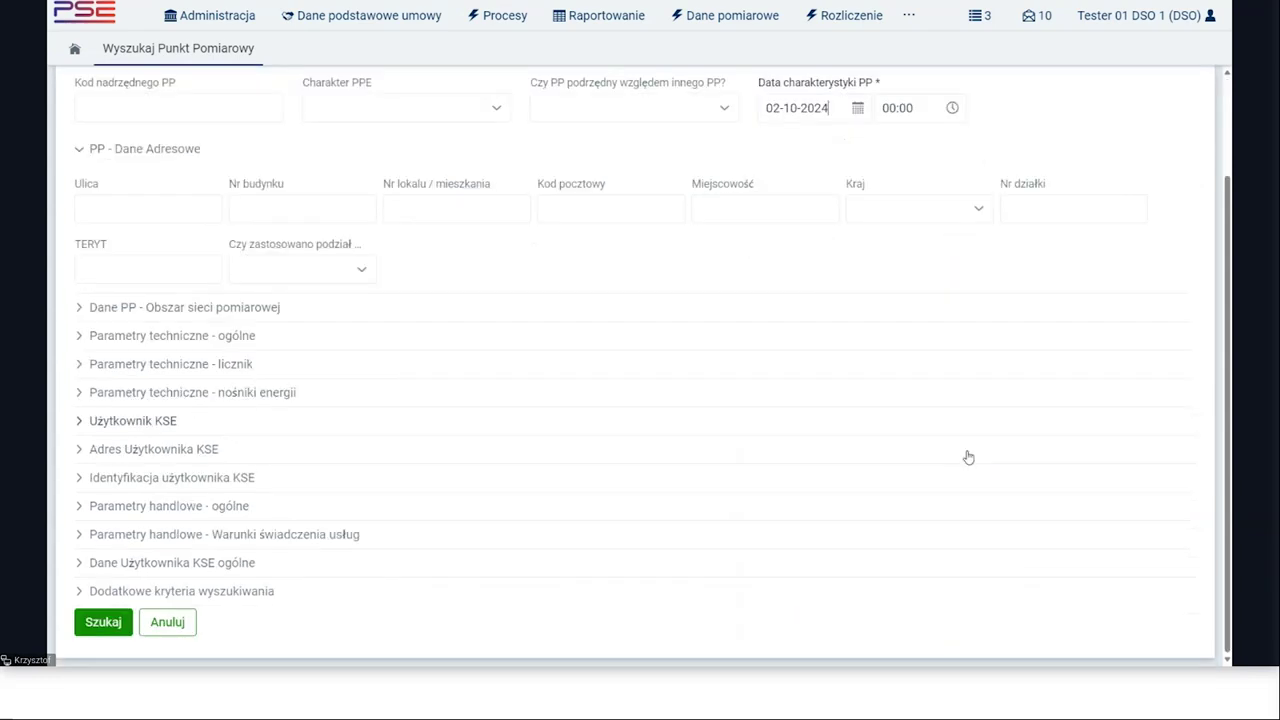
left_click(103, 622)
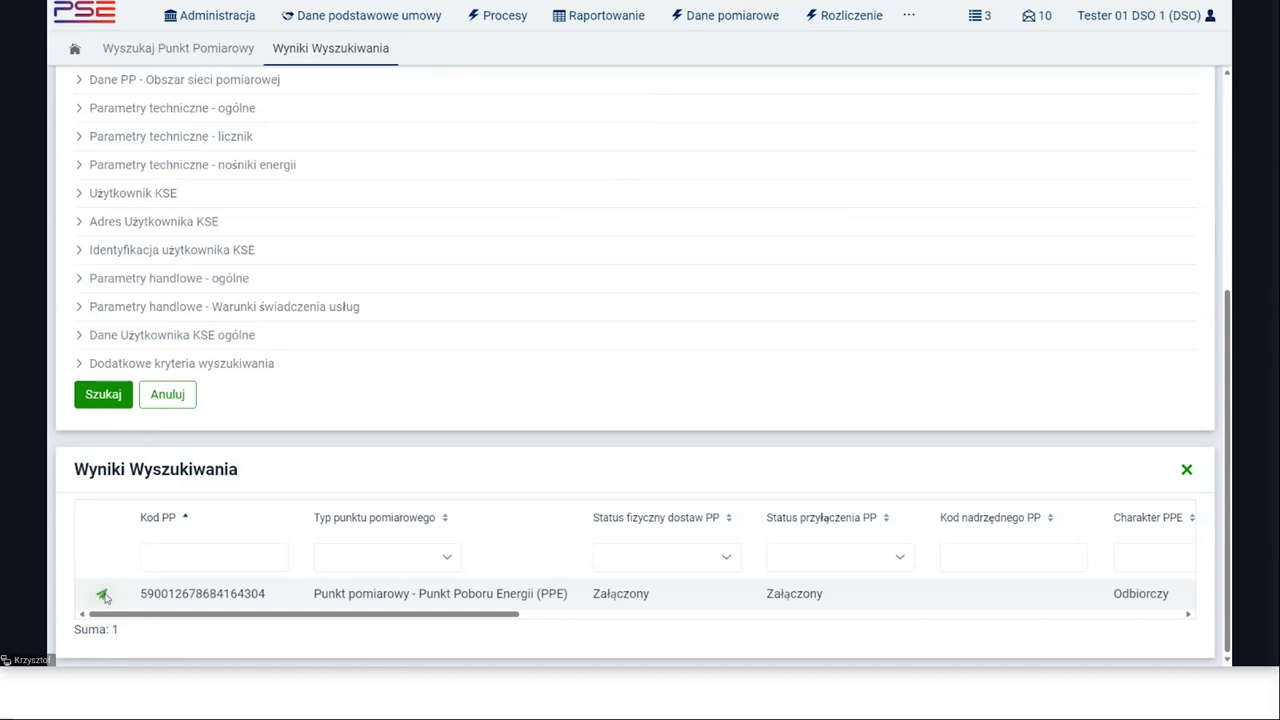
- Open the found metering point's details and review its UD, UC and UO contracts
left_click(104, 595)
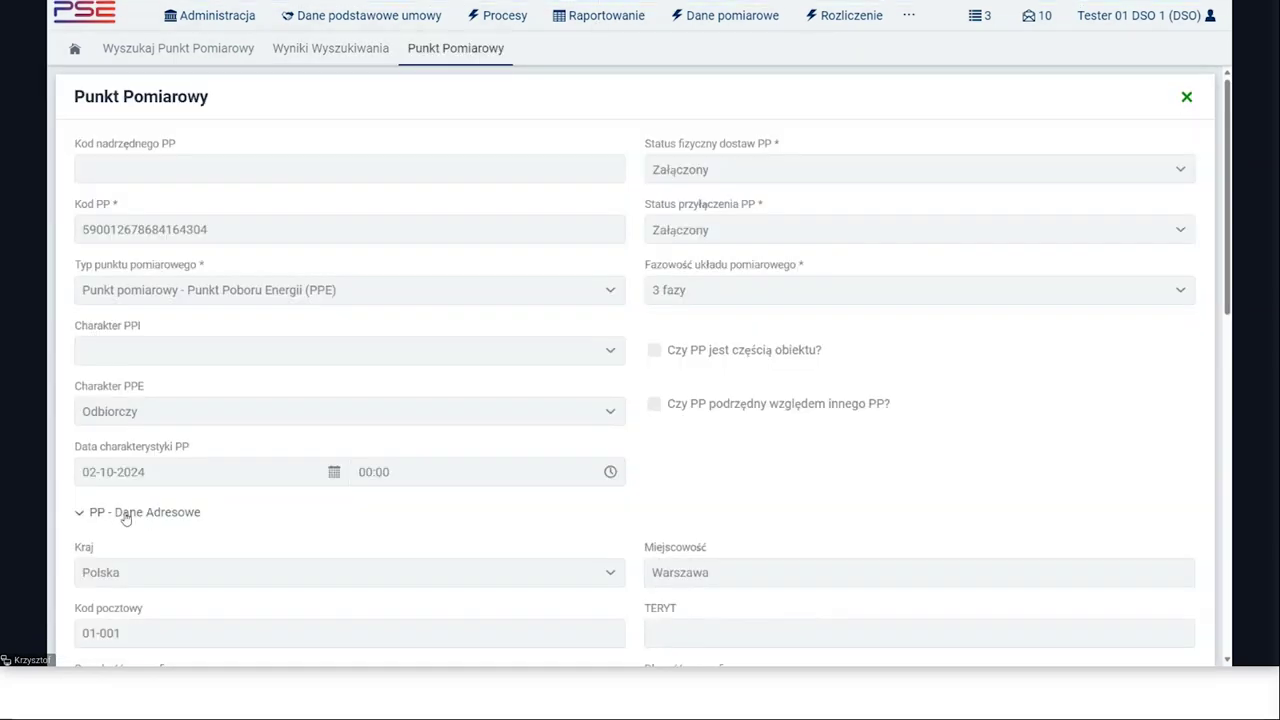
left_click(125, 512)
left_click_drag(1229, 168, 1213, 352)
triple_click(1222, 348)
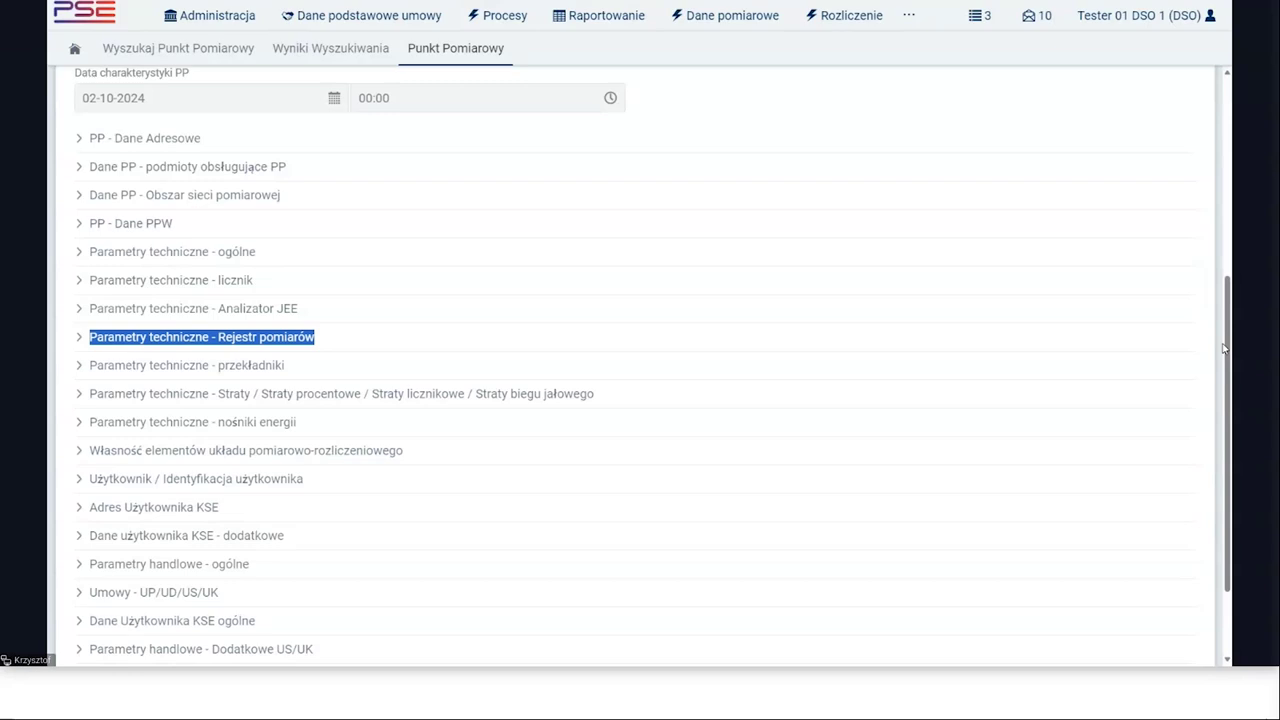
left_click(133, 592)
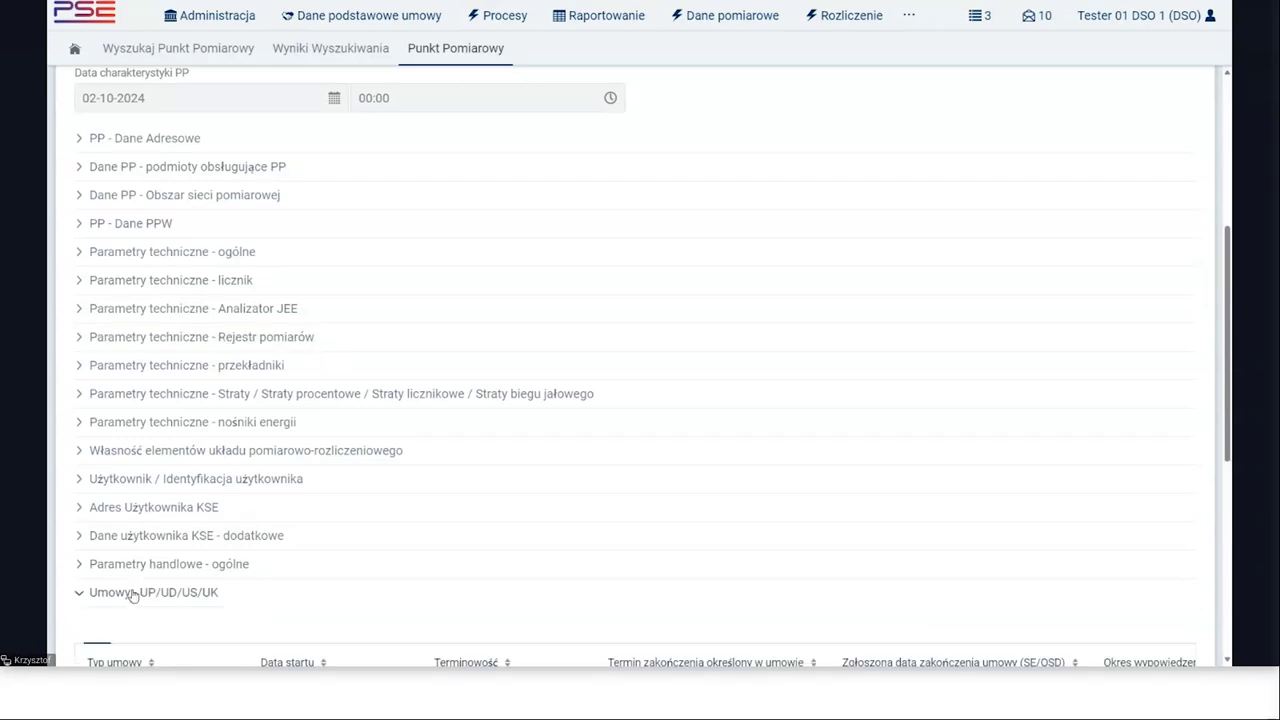
left_click_drag(1227, 305, 1227, 463)
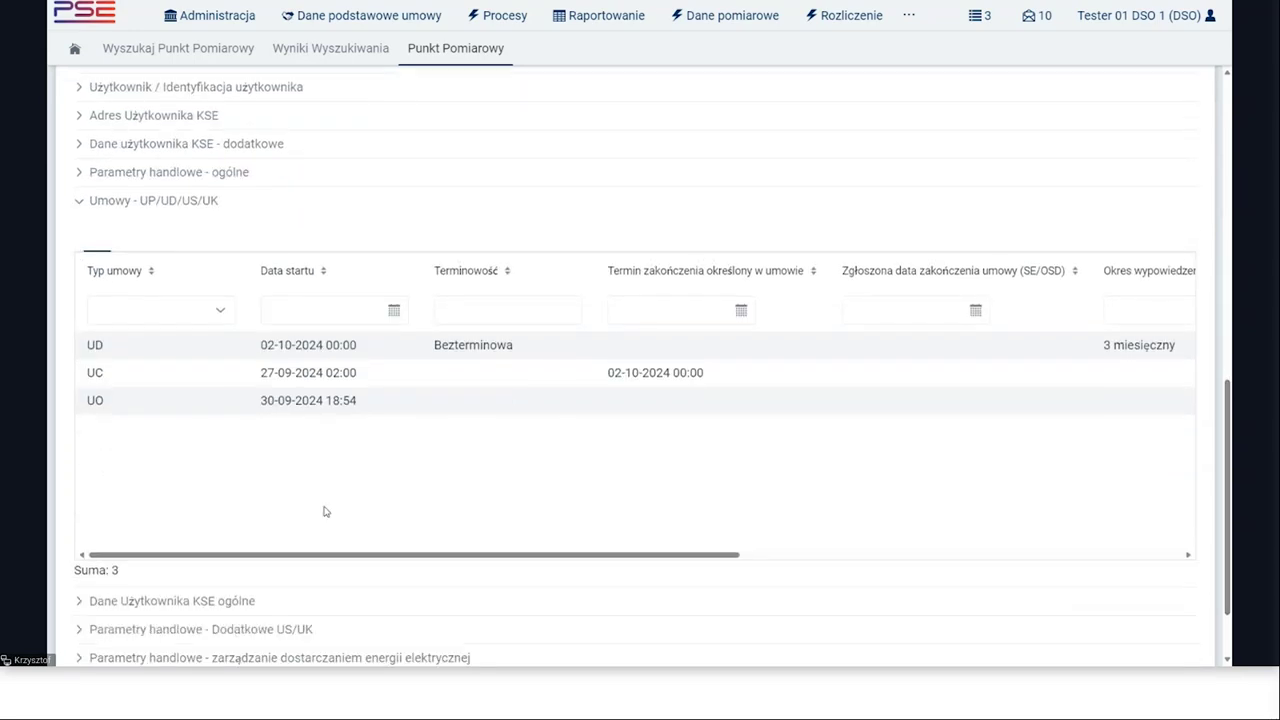
left_click_drag(314, 554, 343, 543)
left_click_drag(1228, 425, 994, 323)
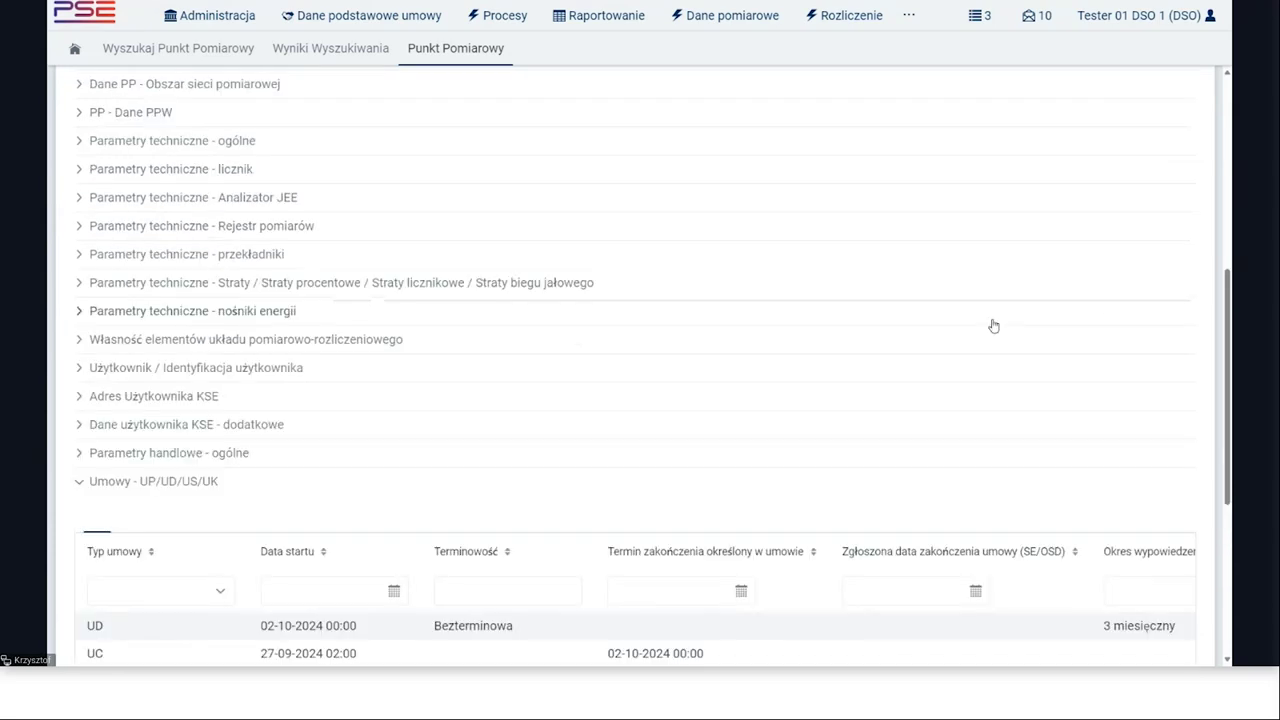
- Expand and check the KSE user identification data, then collapse it
left_click(156, 374)
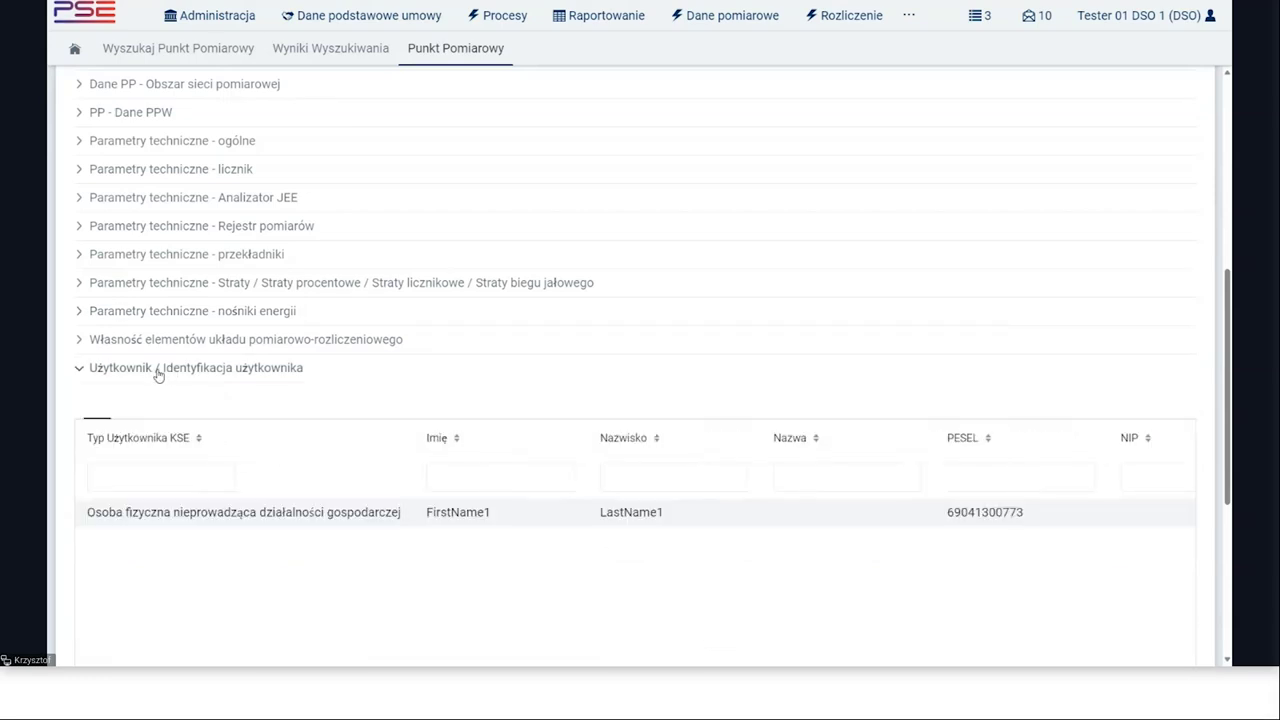
left_click_drag(1229, 322, 1229, 354)
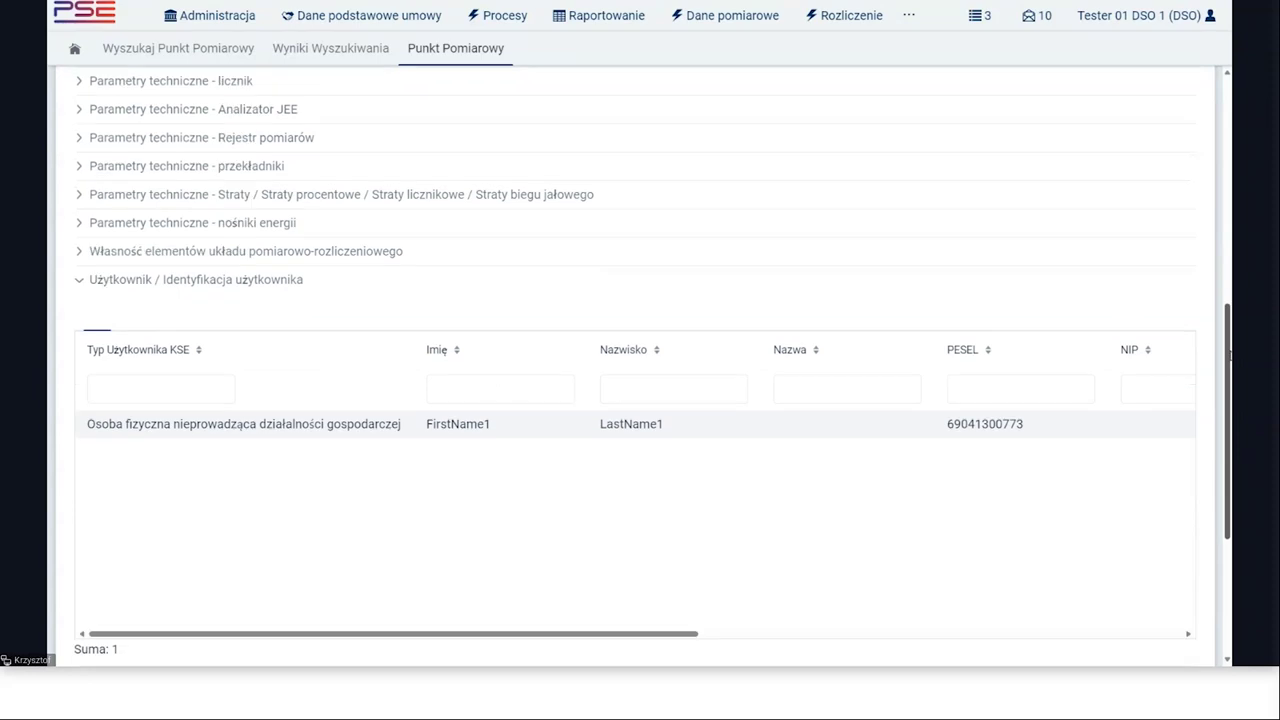
scroll(1229, 354, "down", 3)
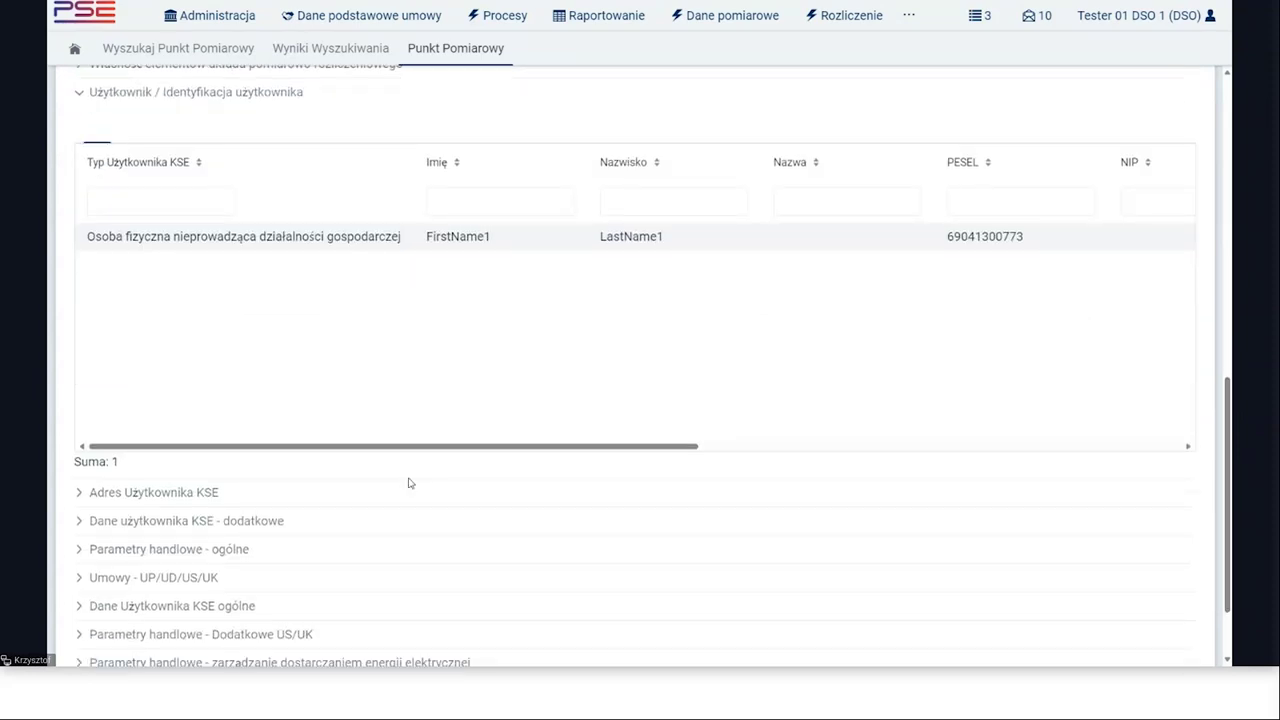
left_click(145, 93)
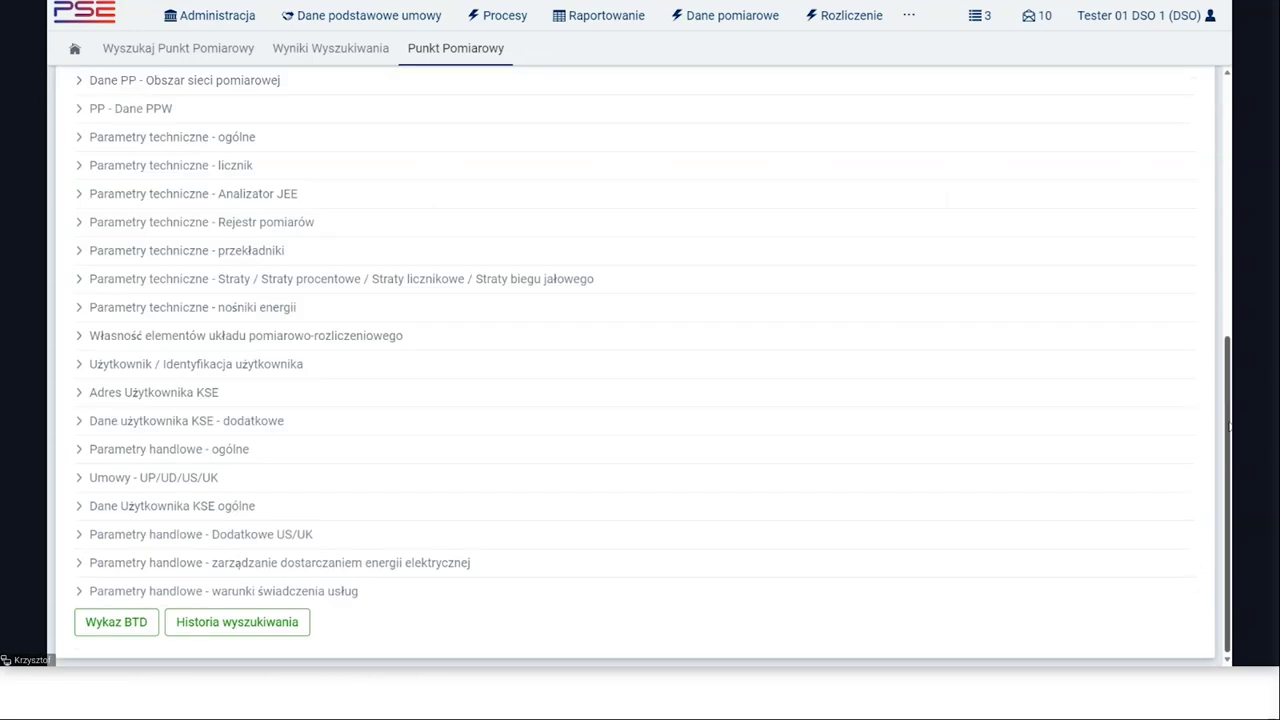
left_click_drag(1229, 427, 1220, 350)
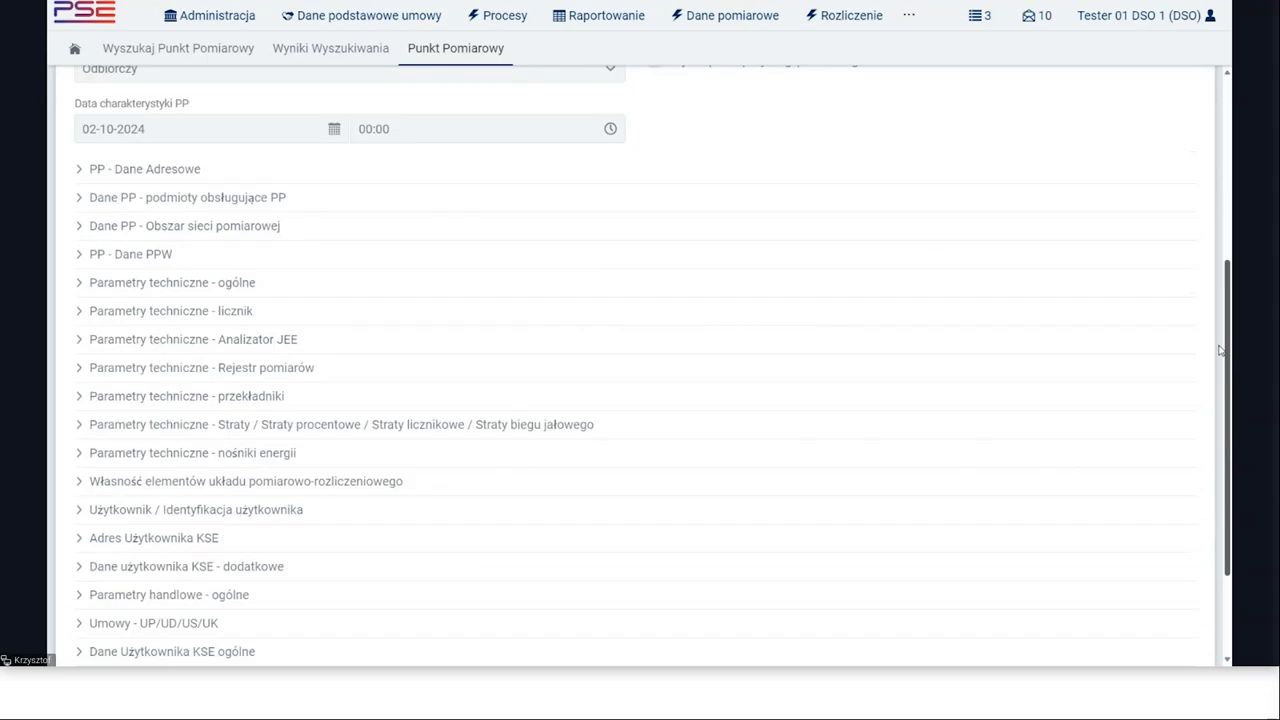
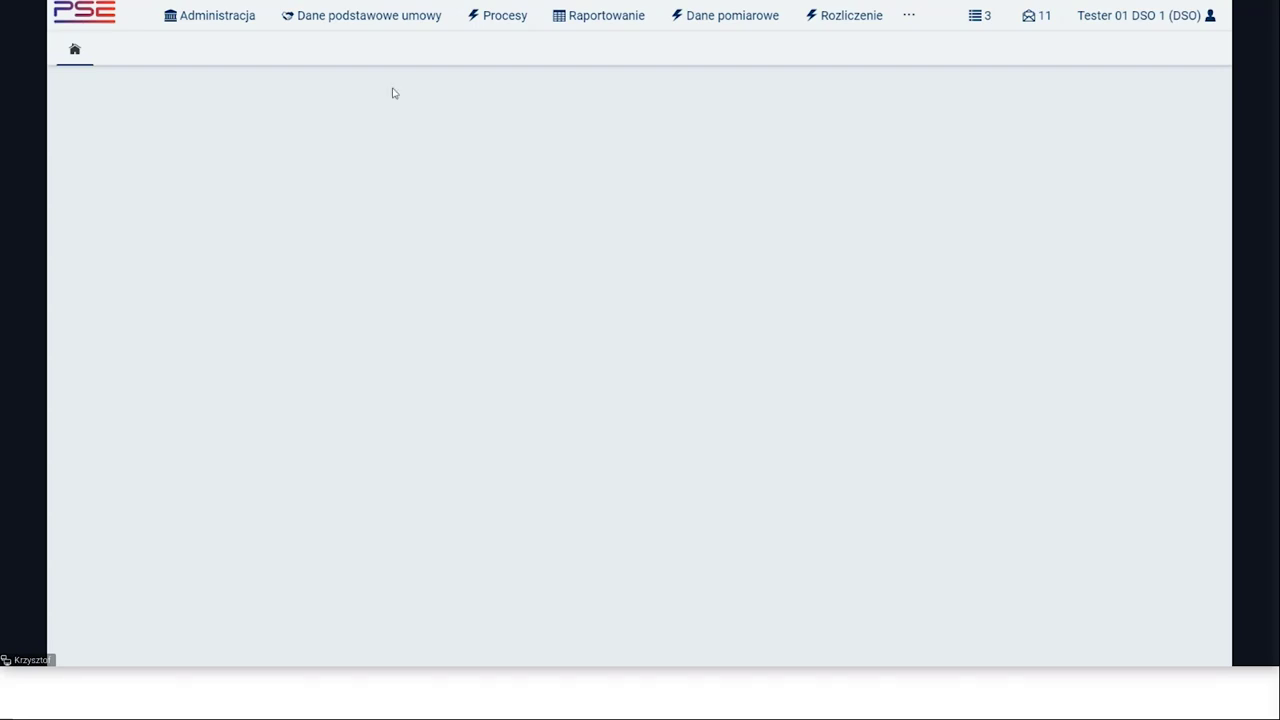
- Browse the Procesy and Raportowanie menus, then open the Dane pomiarowe menu
left_click(494, 24)
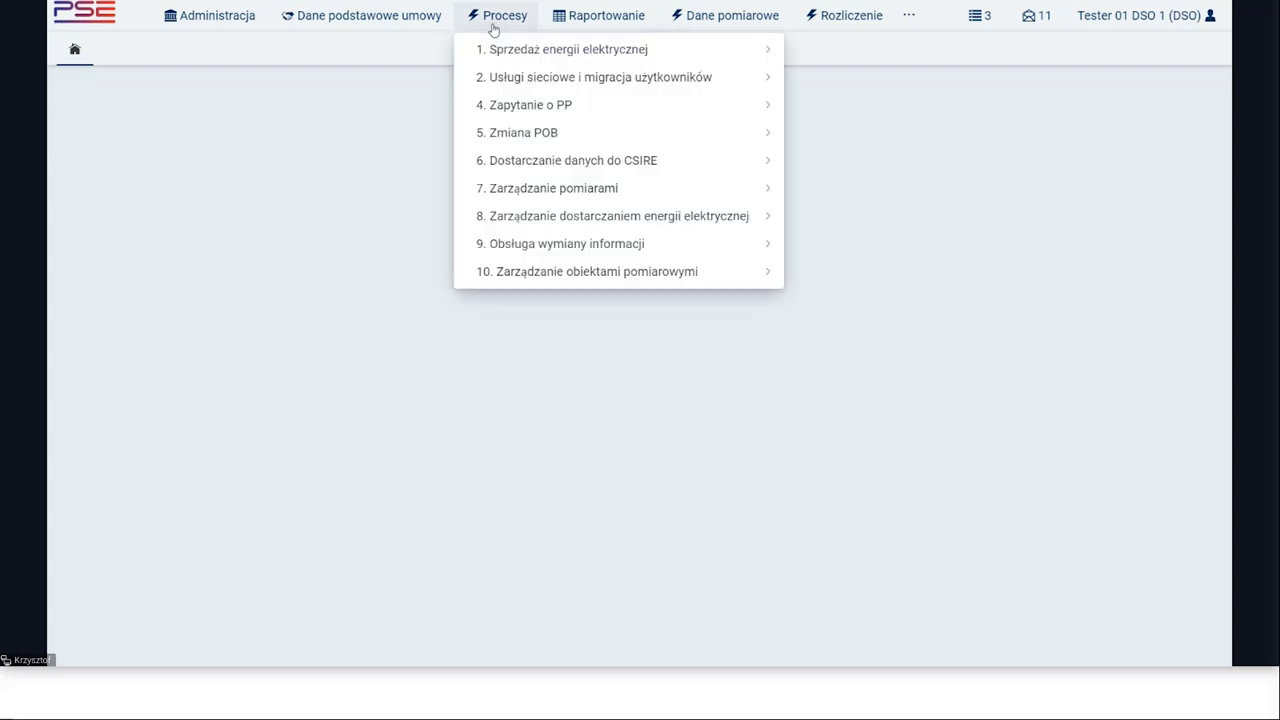
mouse_move(520, 161)
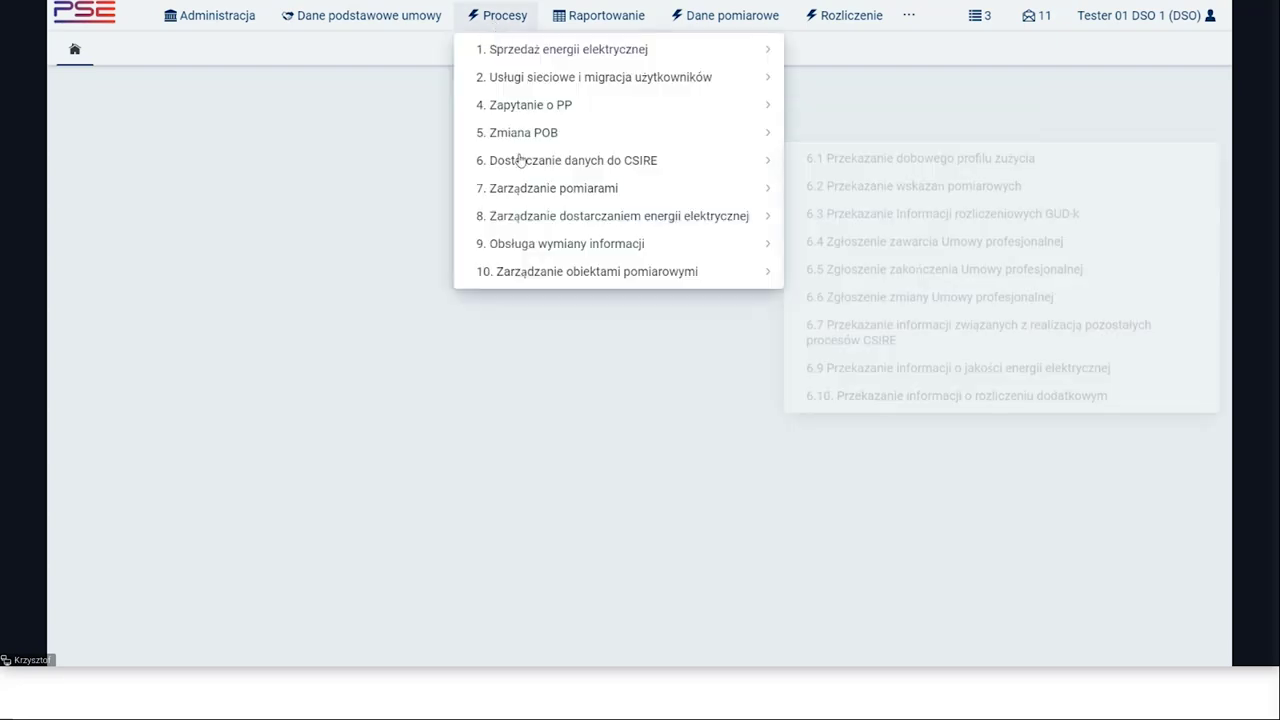
mouse_move(770, 188)
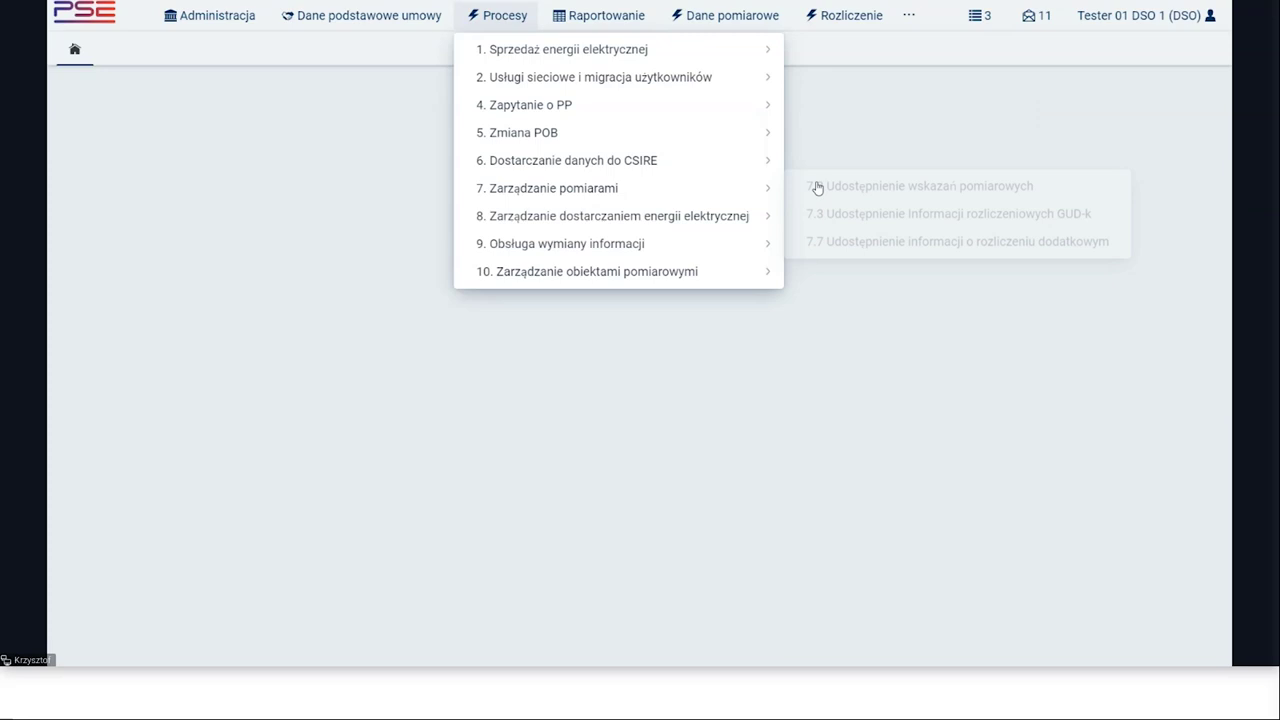
mouse_move(734, 172)
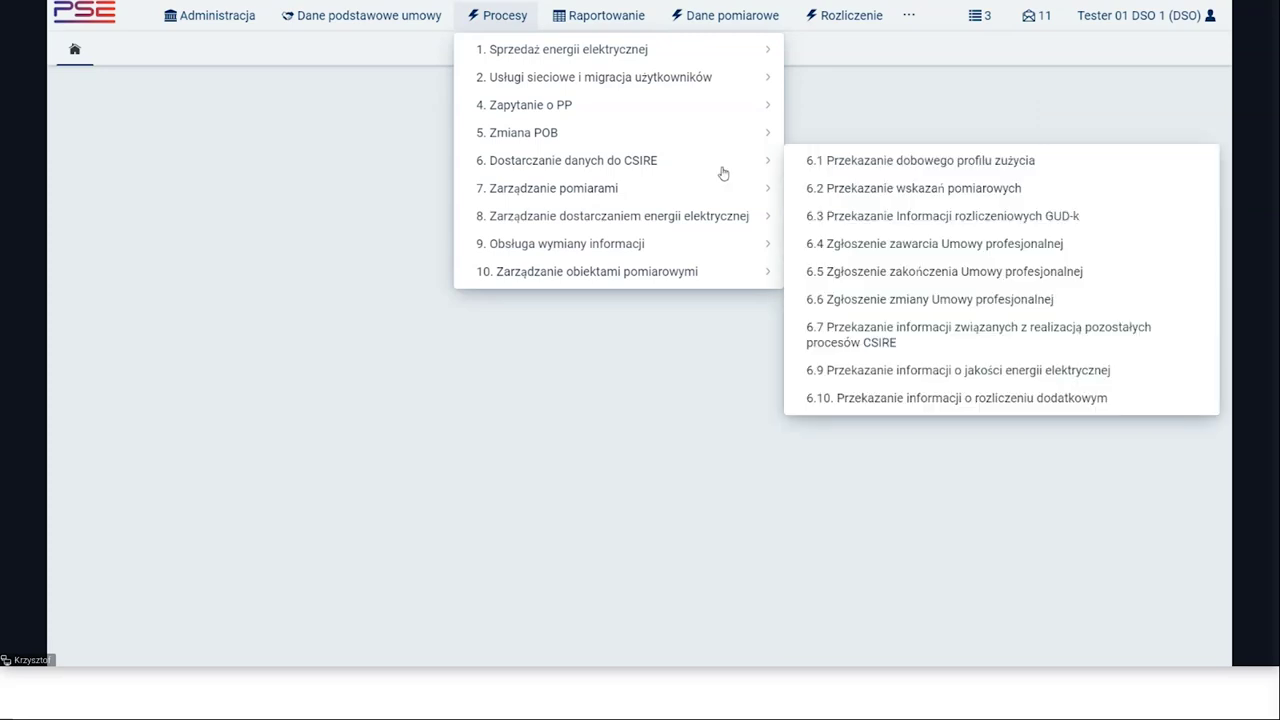
left_click(960, 90)
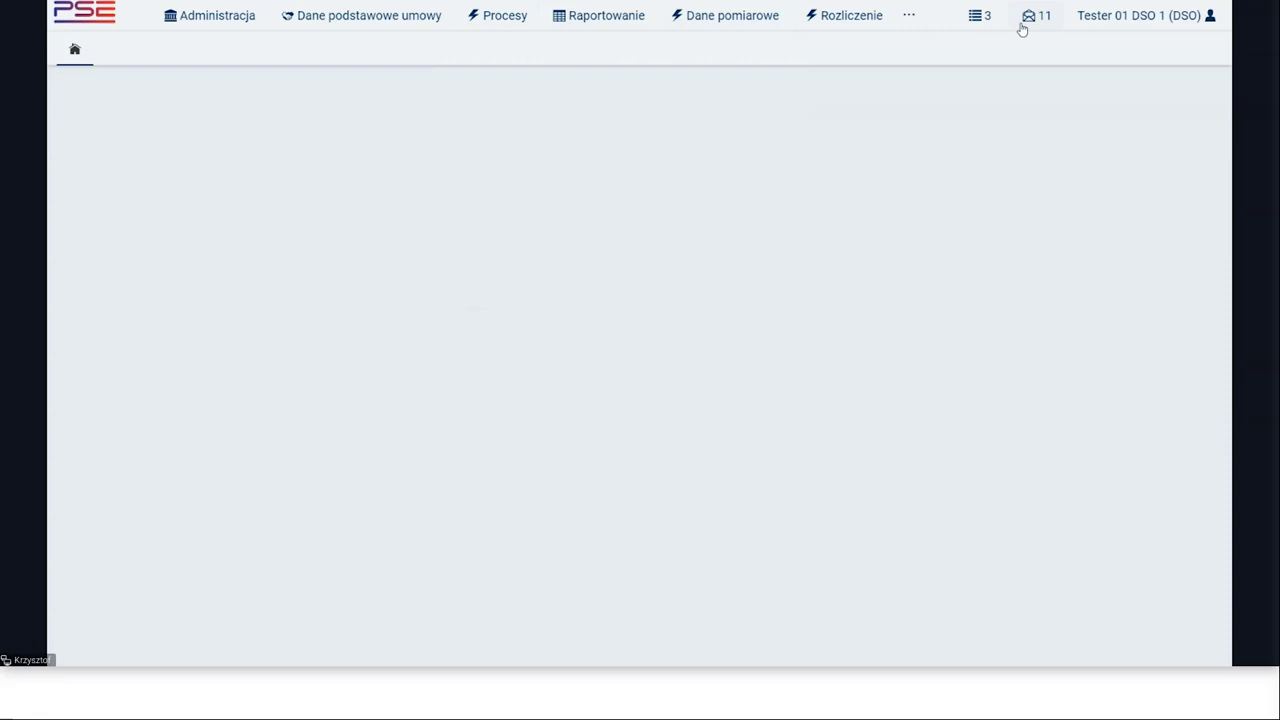
left_click(708, 20)
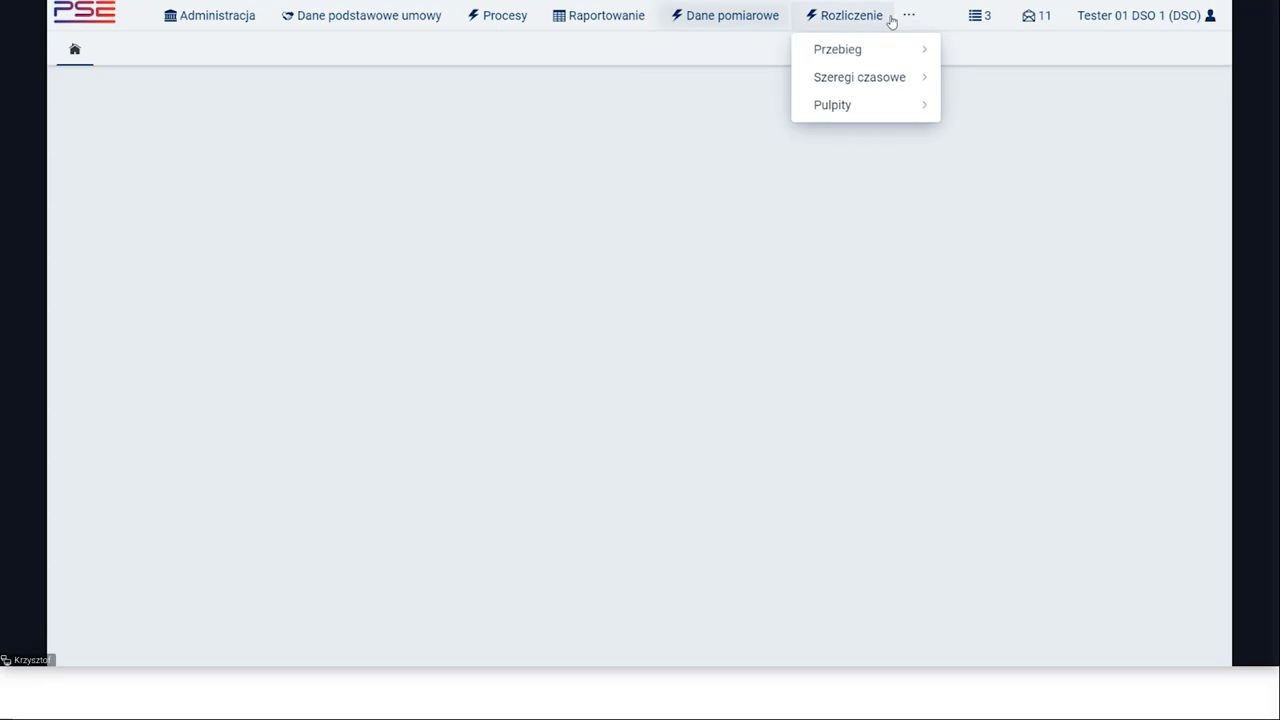
- Search the forwarding rules under Zarządzaj regułami przekierowań, check 6.1 Operator, then return home
mouse_move(583, 30)
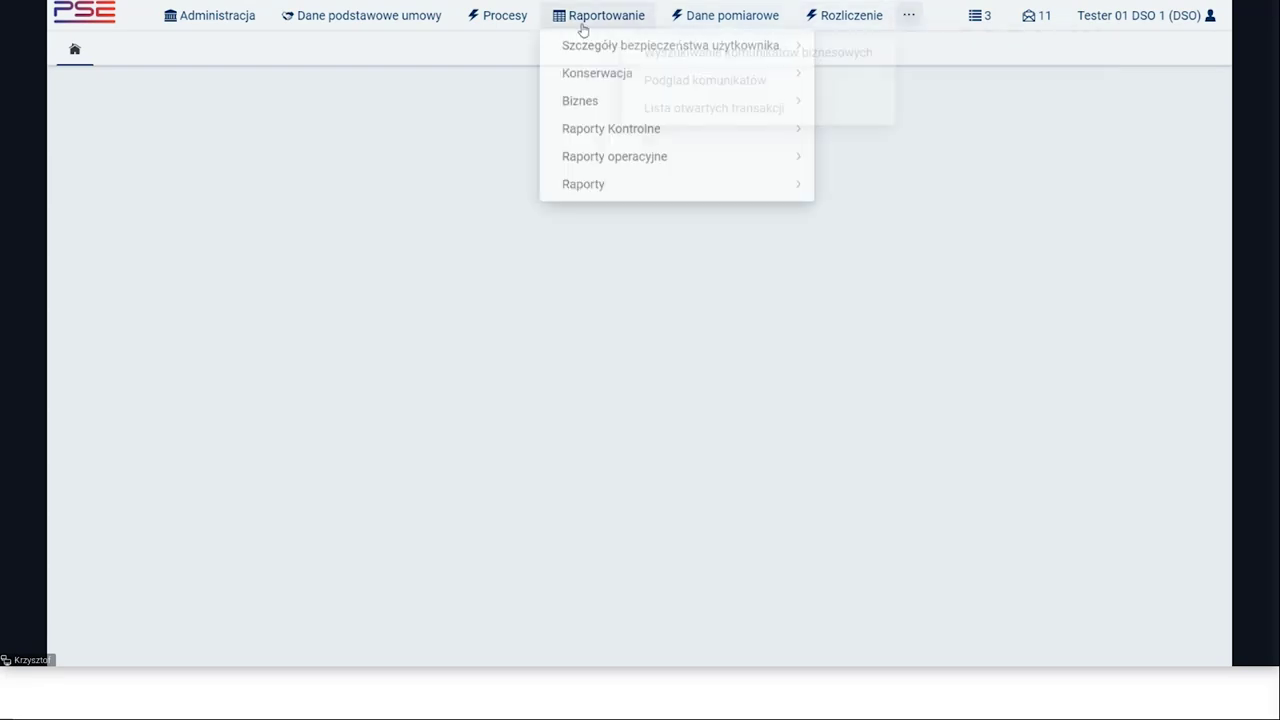
mouse_move(724, 16)
left_click(711, 80)
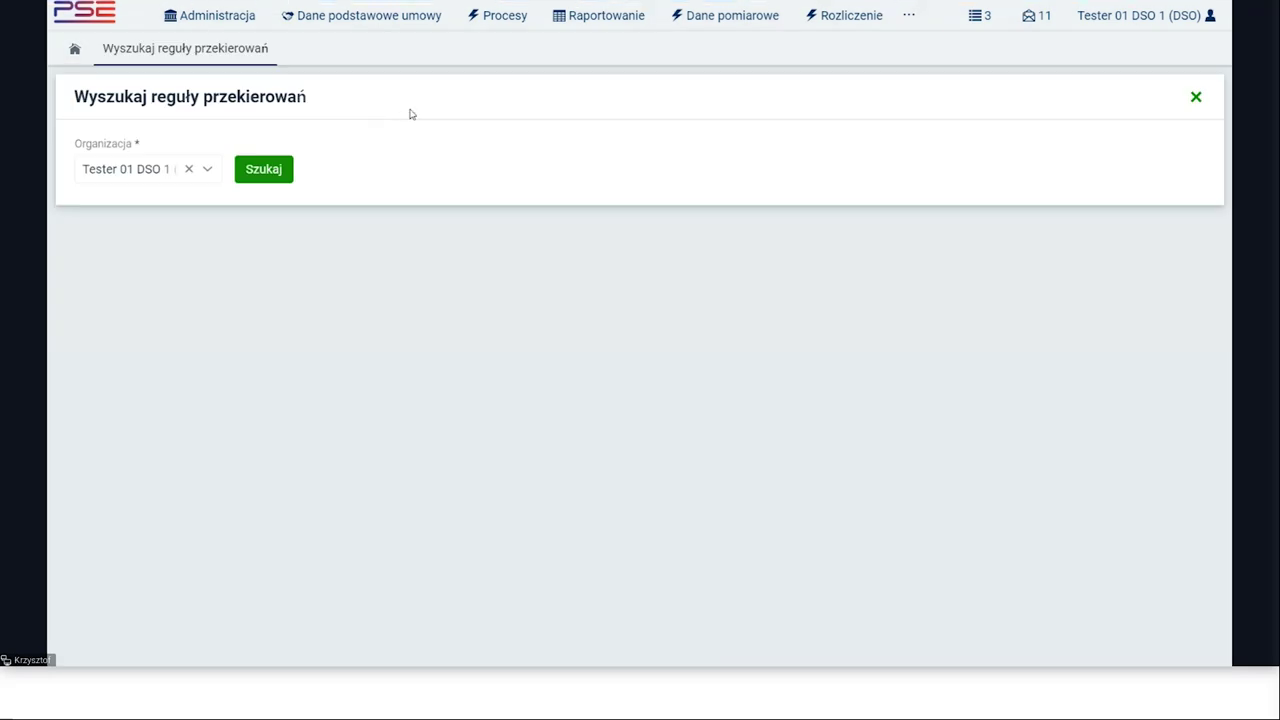
left_click(273, 171)
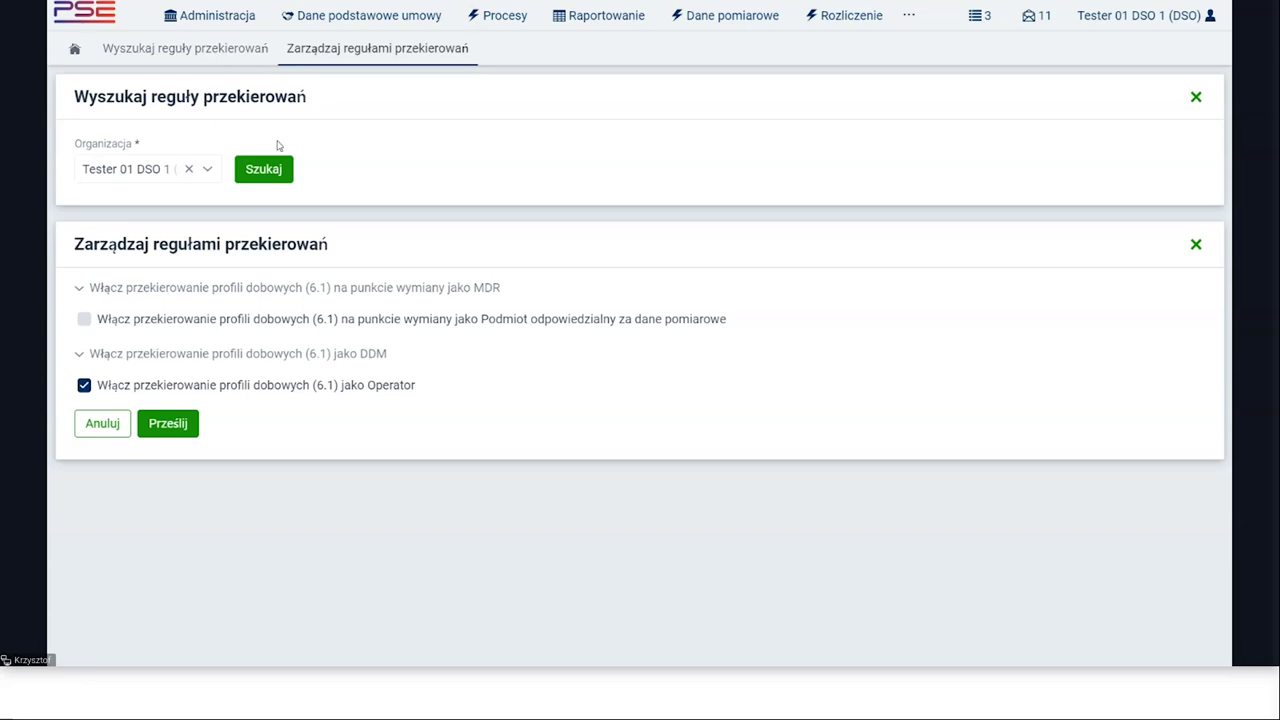
left_click(75, 50)
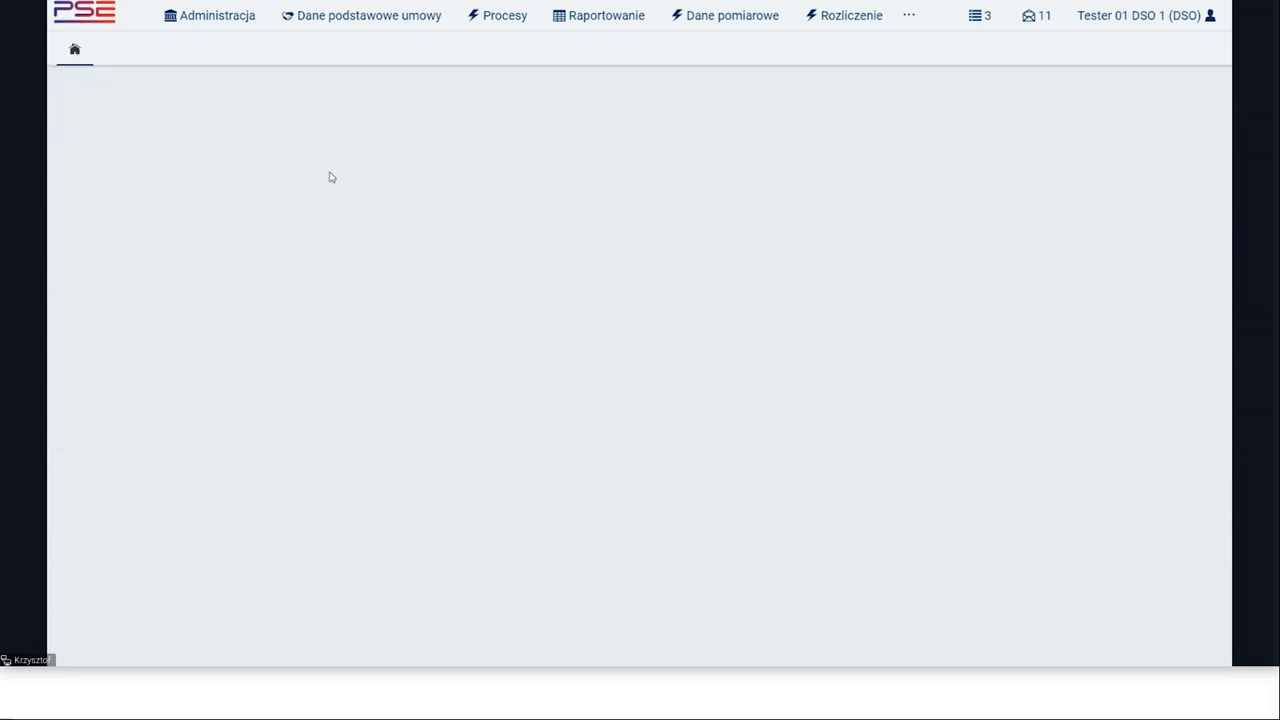
- Start process 6.1 with data subject Dotyczy PP and the pasted metering point code
left_click(495, 16)
mouse_move(700, 160)
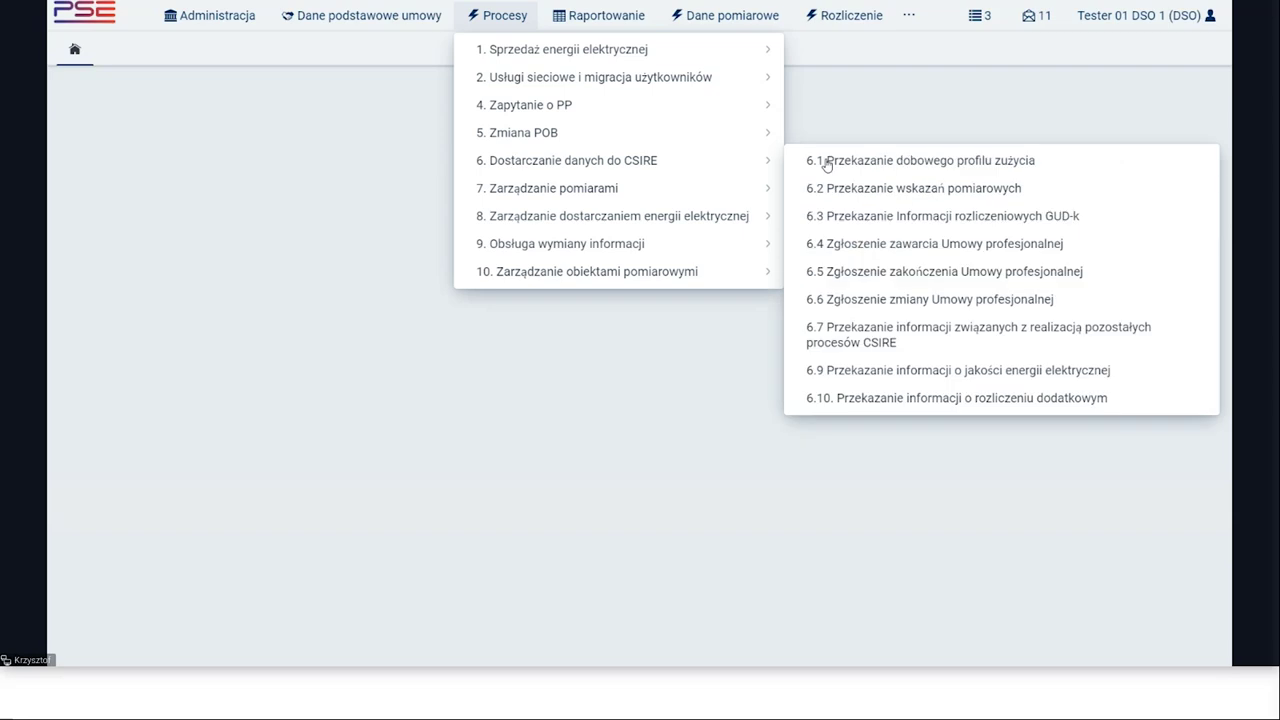
left_click(817, 162)
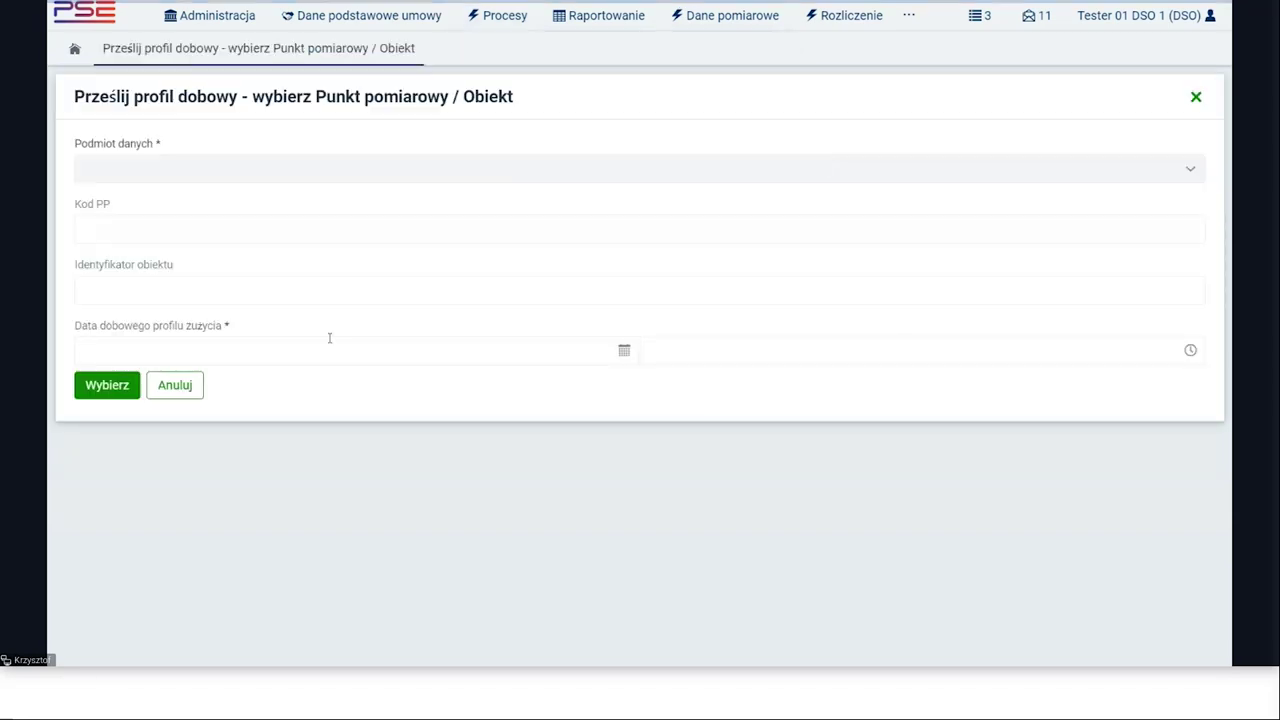
left_click(343, 216)
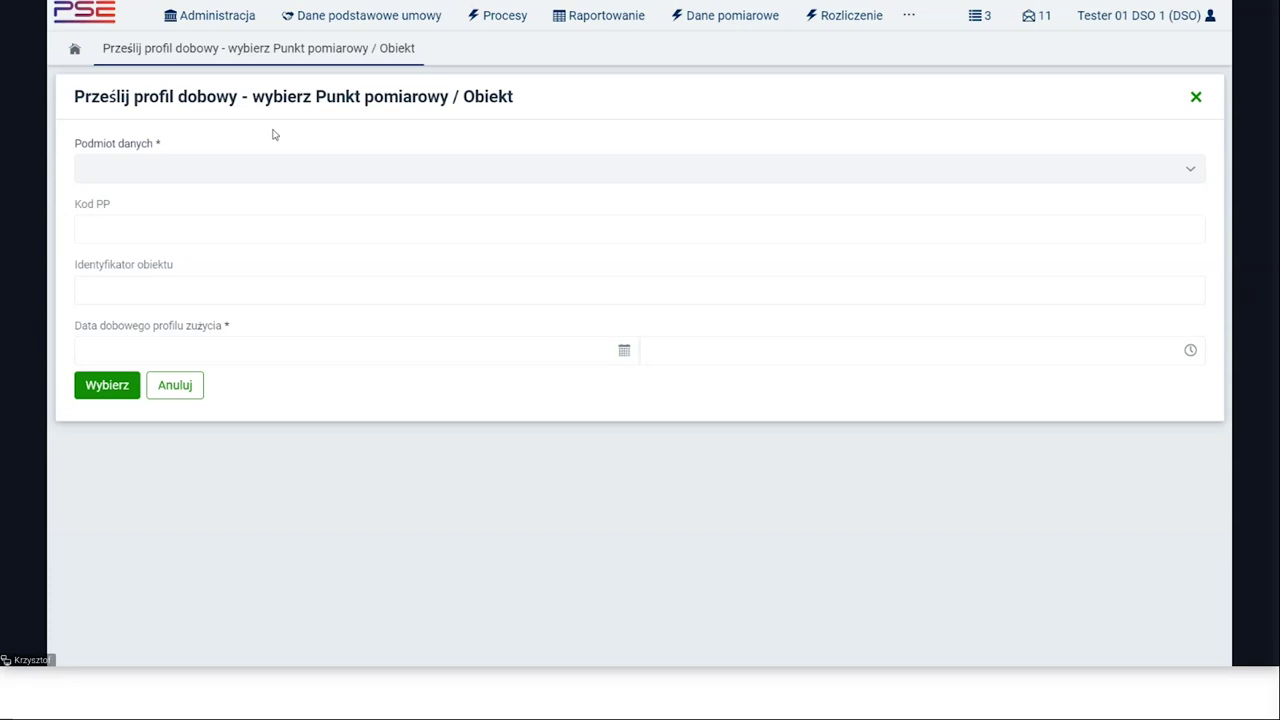
left_click(196, 160)
left_click(157, 204)
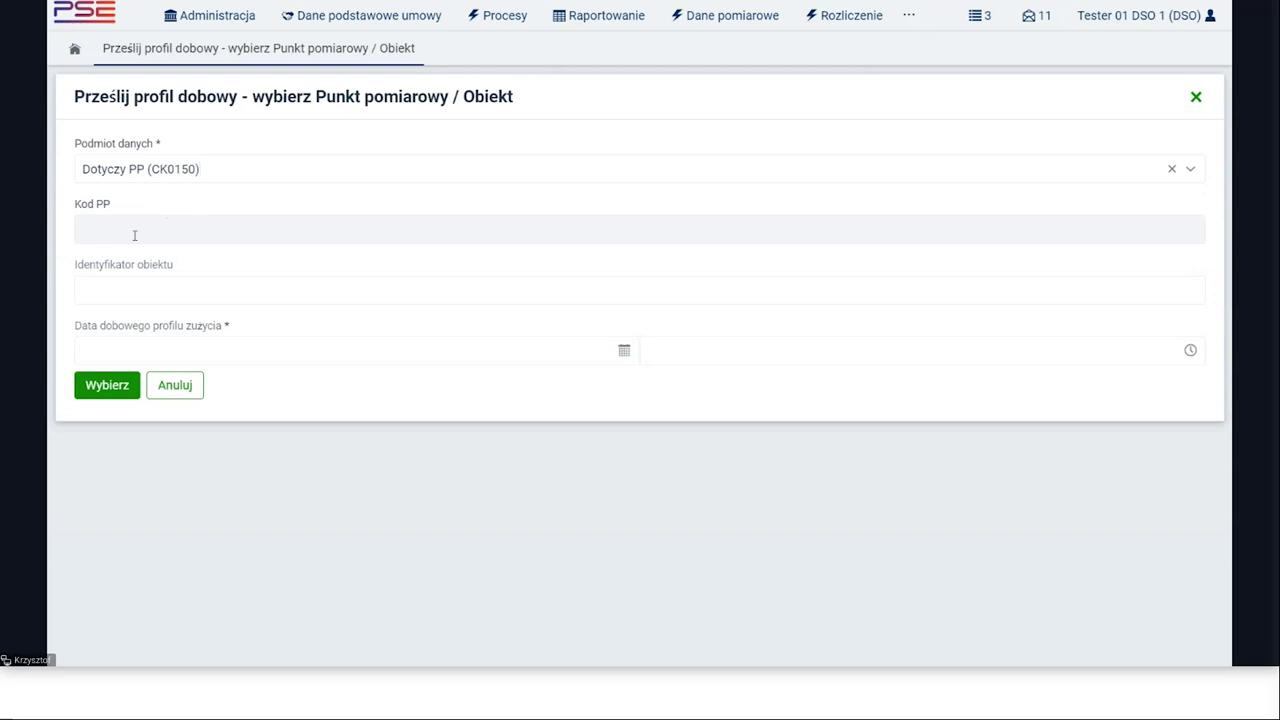
left_click(137, 233)
key("ctrl+v")
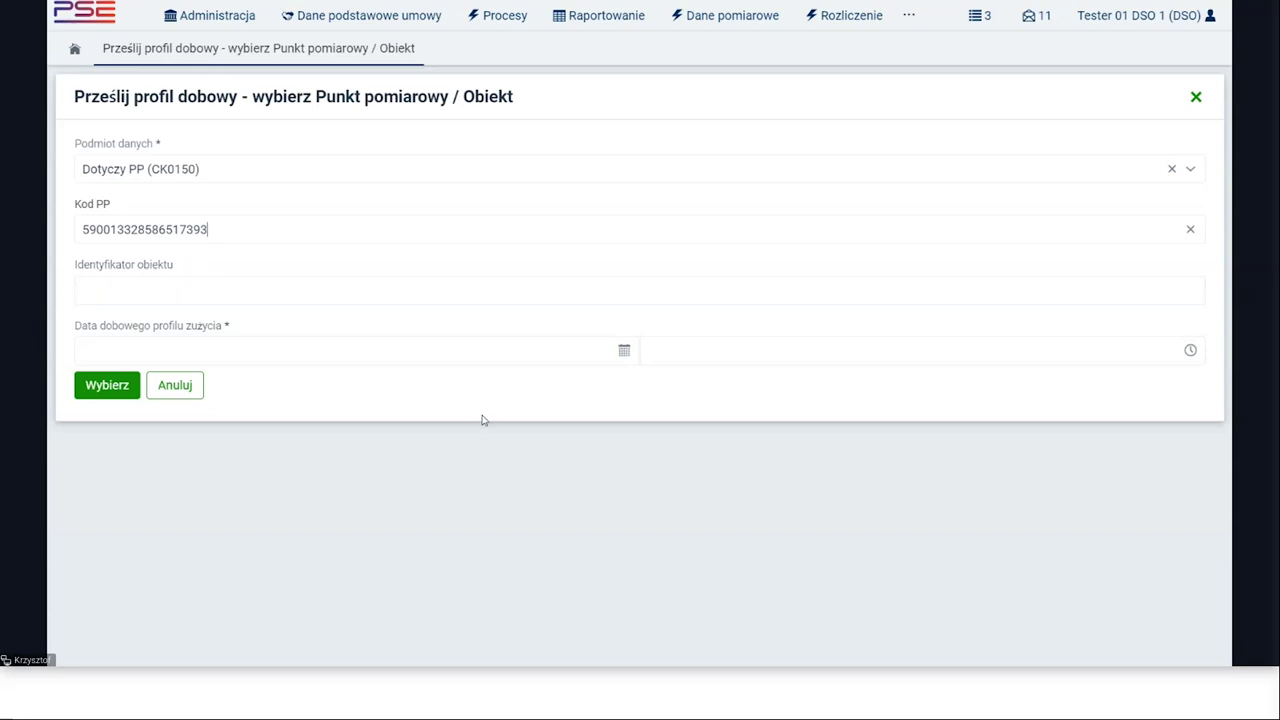
left_click(556, 352)
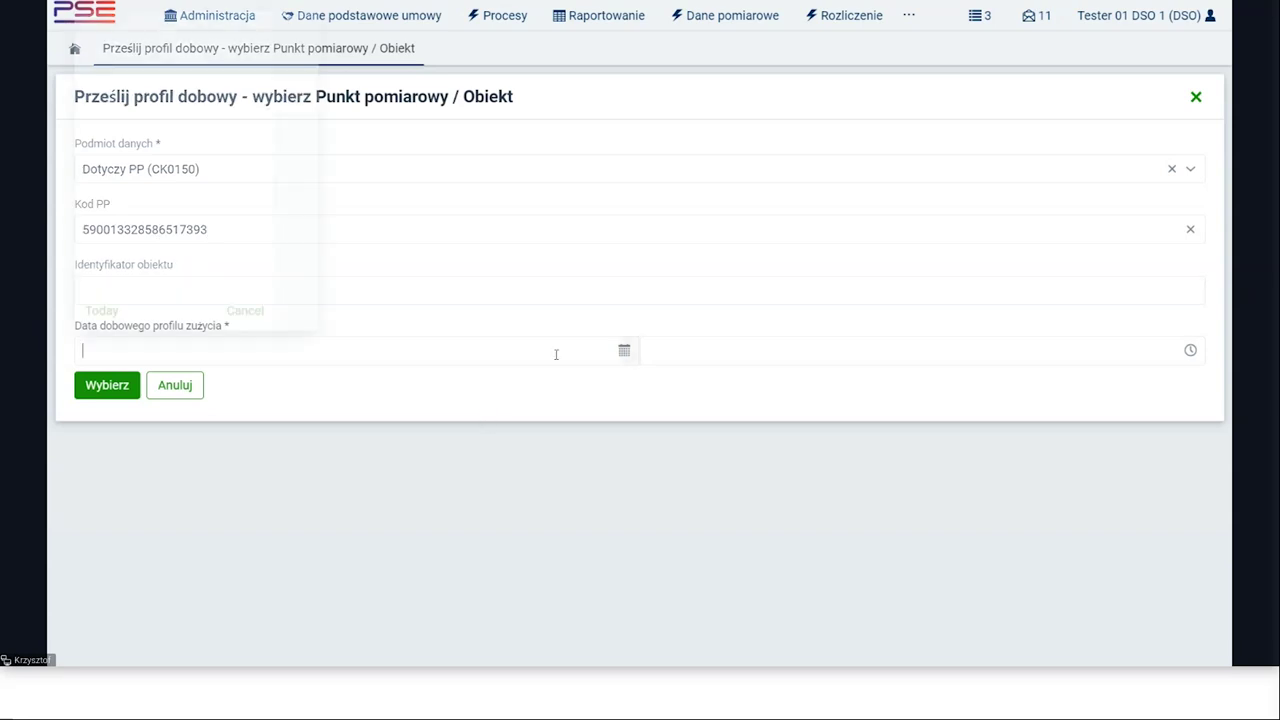
left_click(143, 94)
left_click(660, 350)
left_click(688, 384)
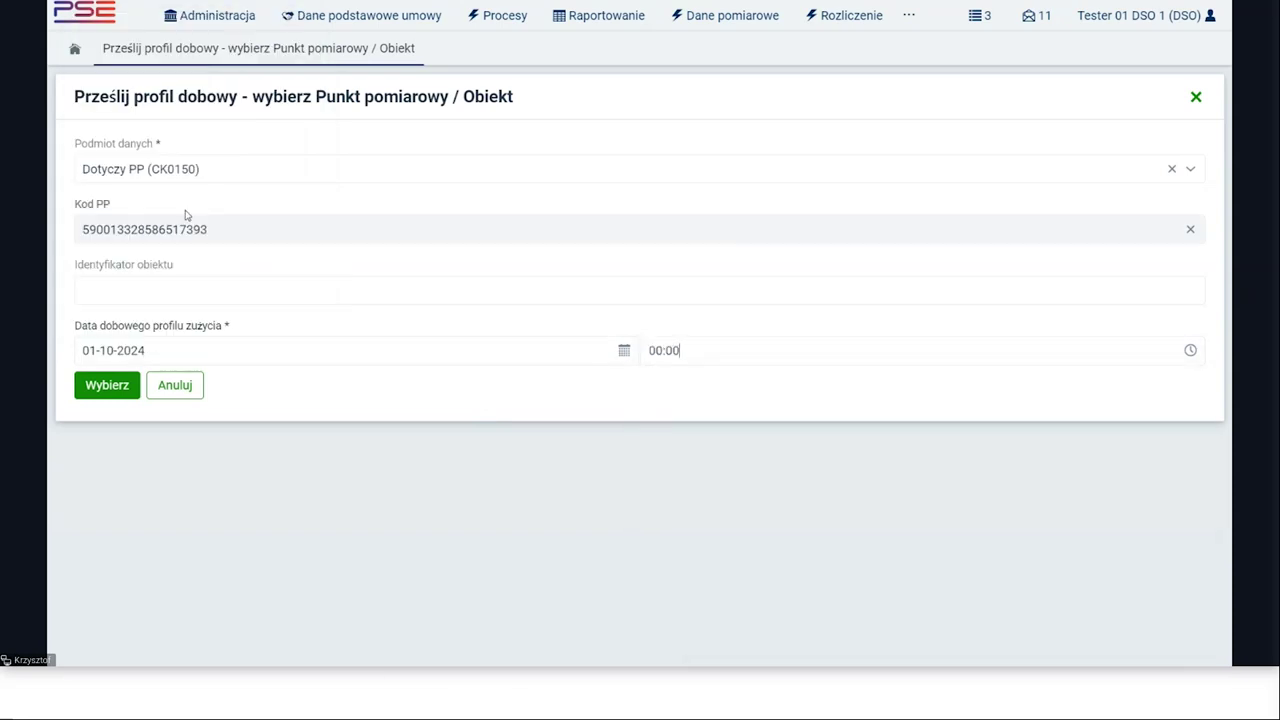
double_click(130, 228)
left_click(325, 404)
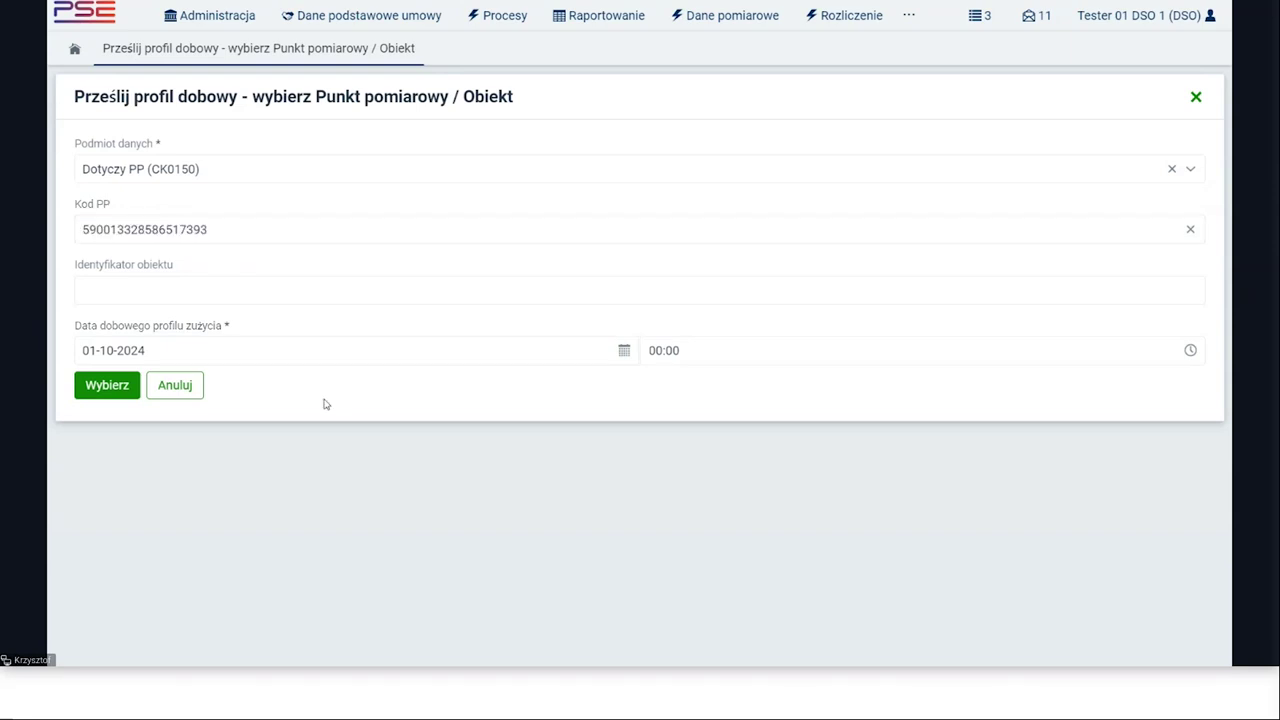
left_click(102, 386)
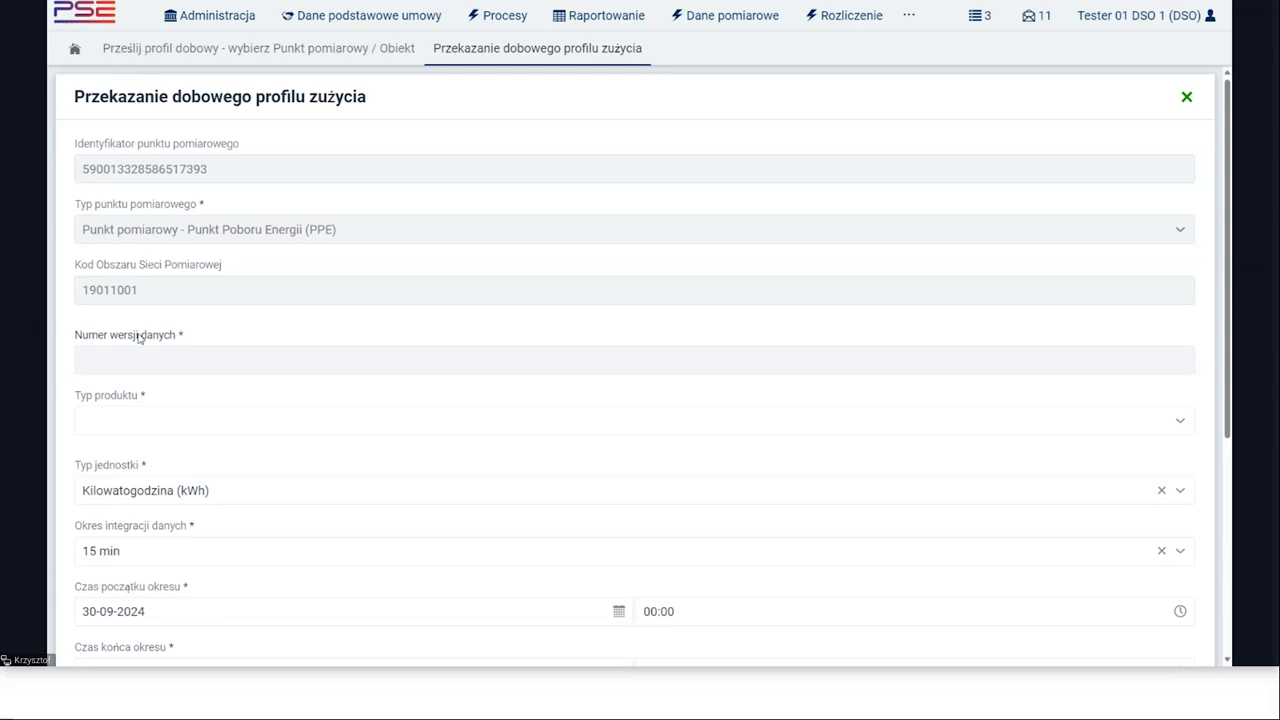
- Set data version 1 and product type Profil rozliczeniowy - Bilans energii czynnej
left_click(136, 346)
scroll(172, 318, "down", 1)
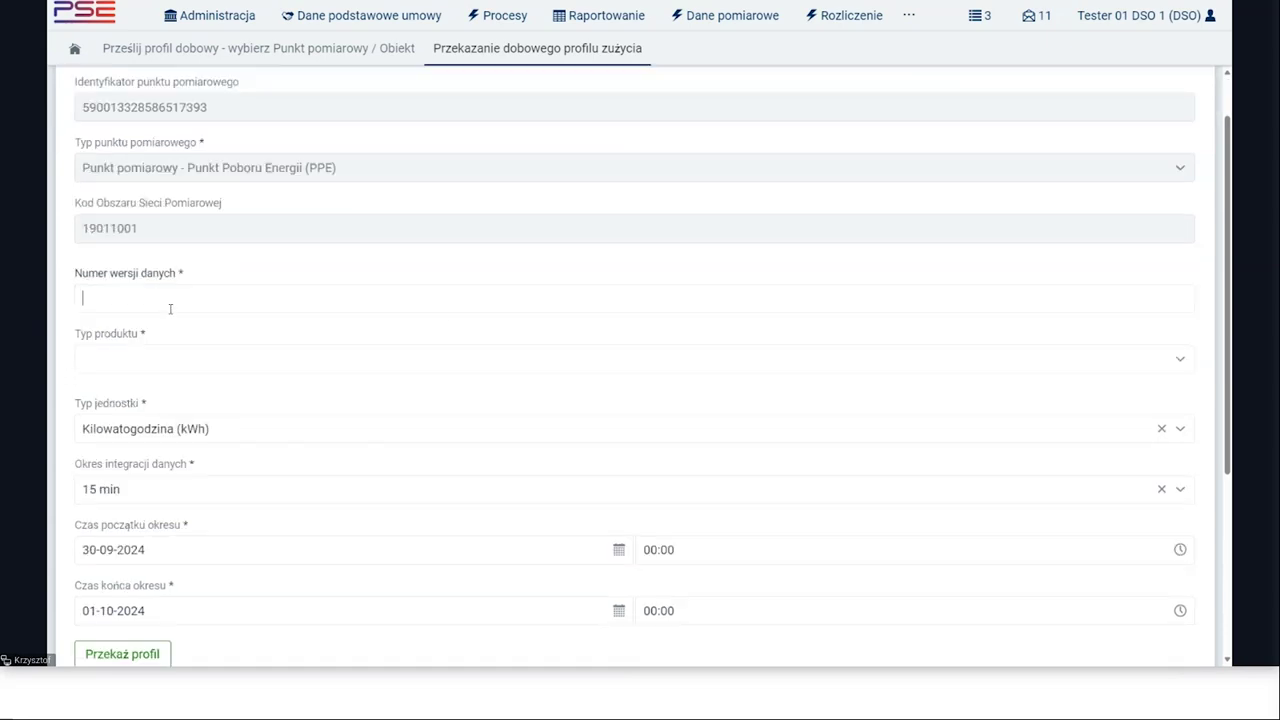
type("1")
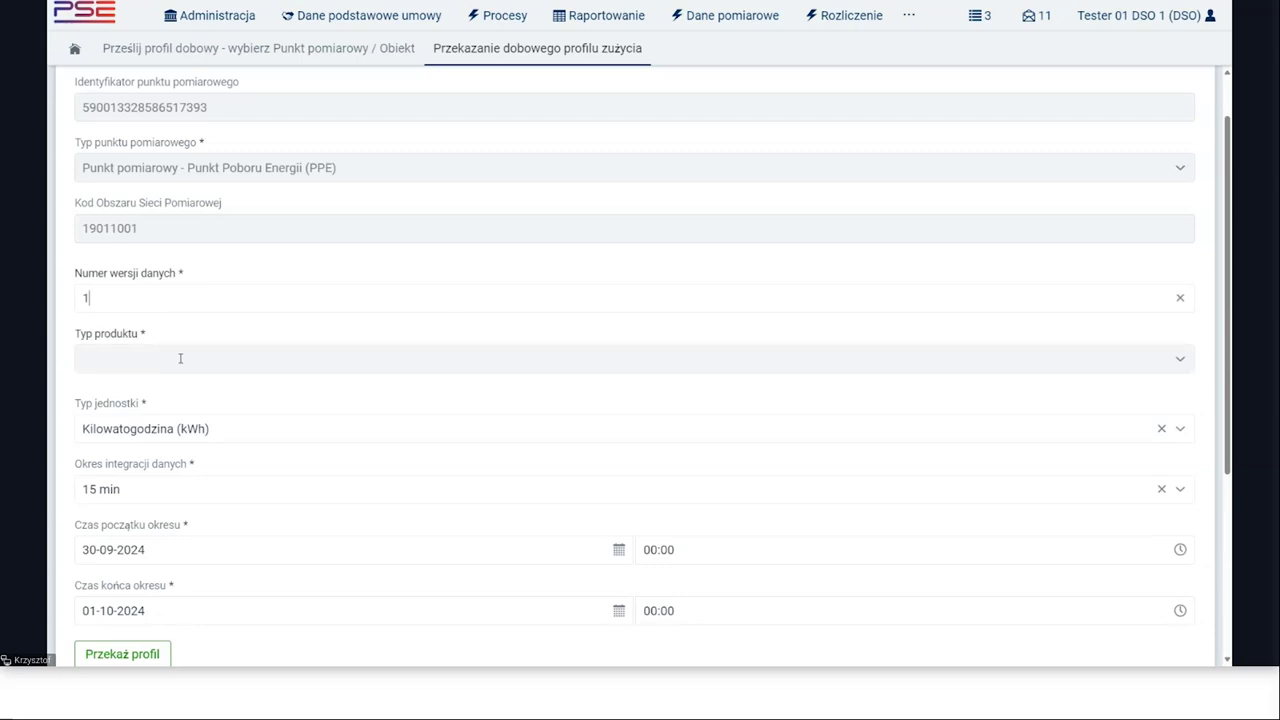
left_click(180, 358)
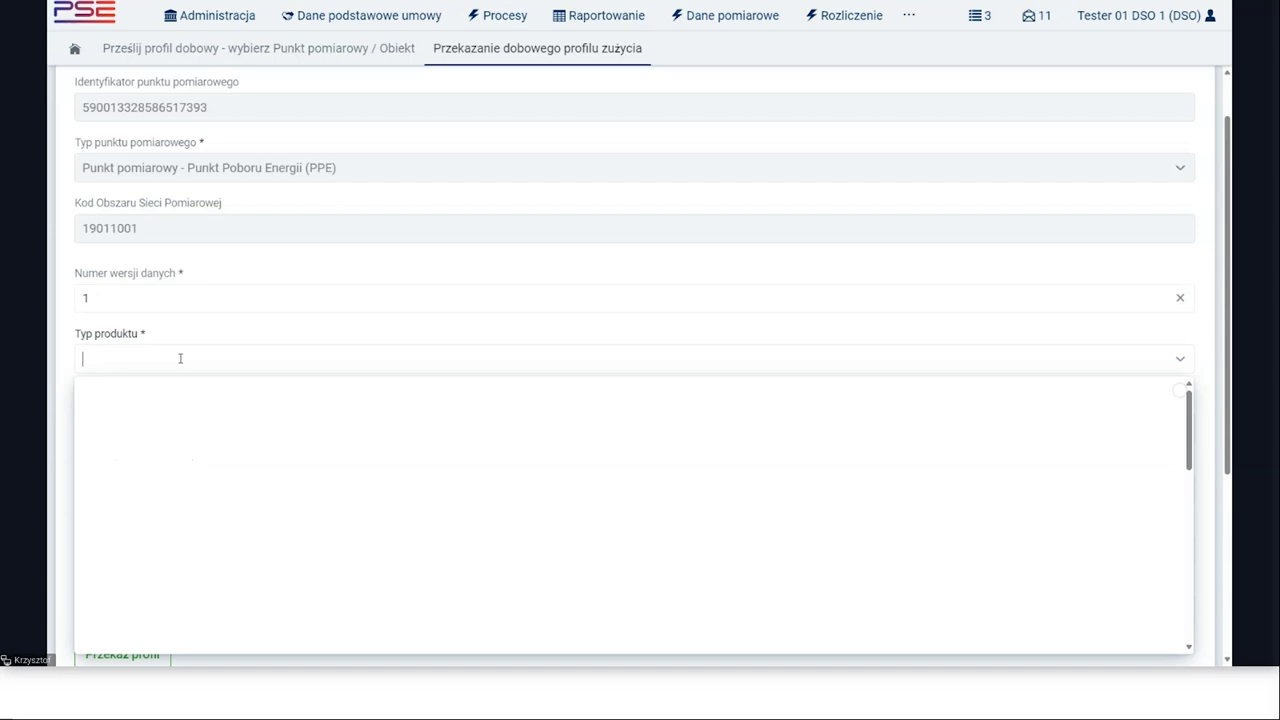
scroll(346, 500, "down", 3)
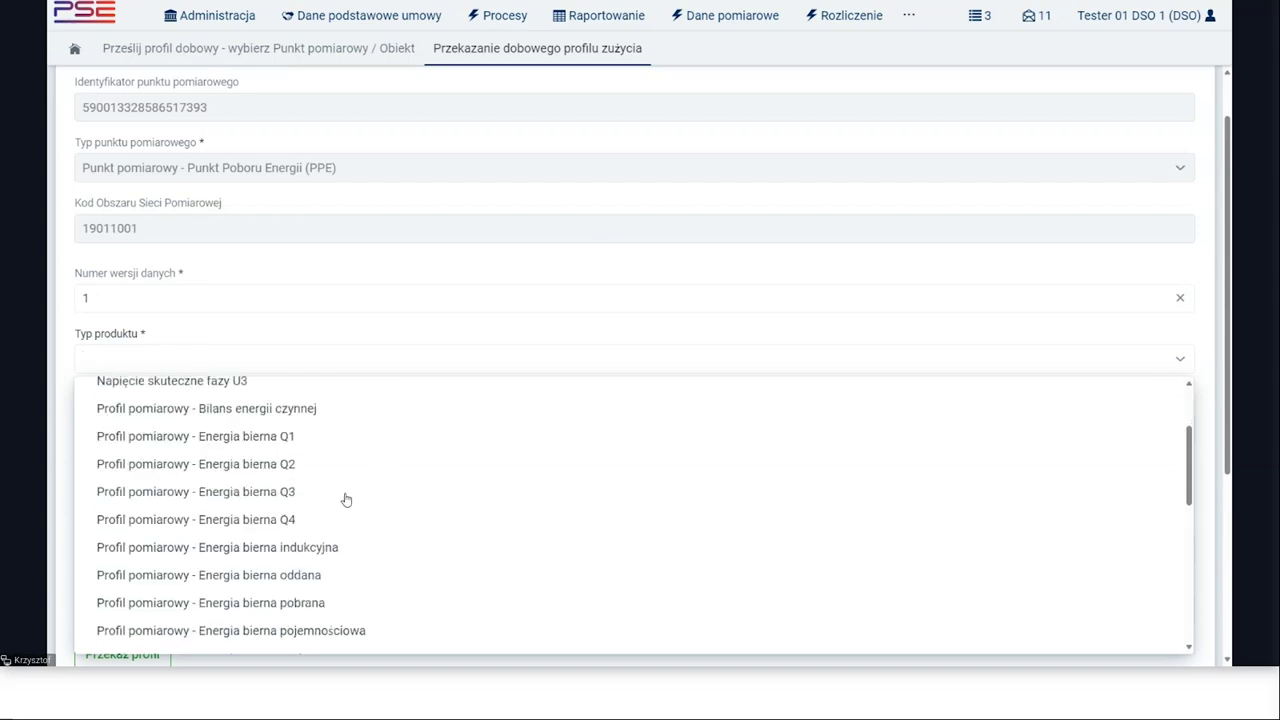
scroll(334, 507, "down", 4)
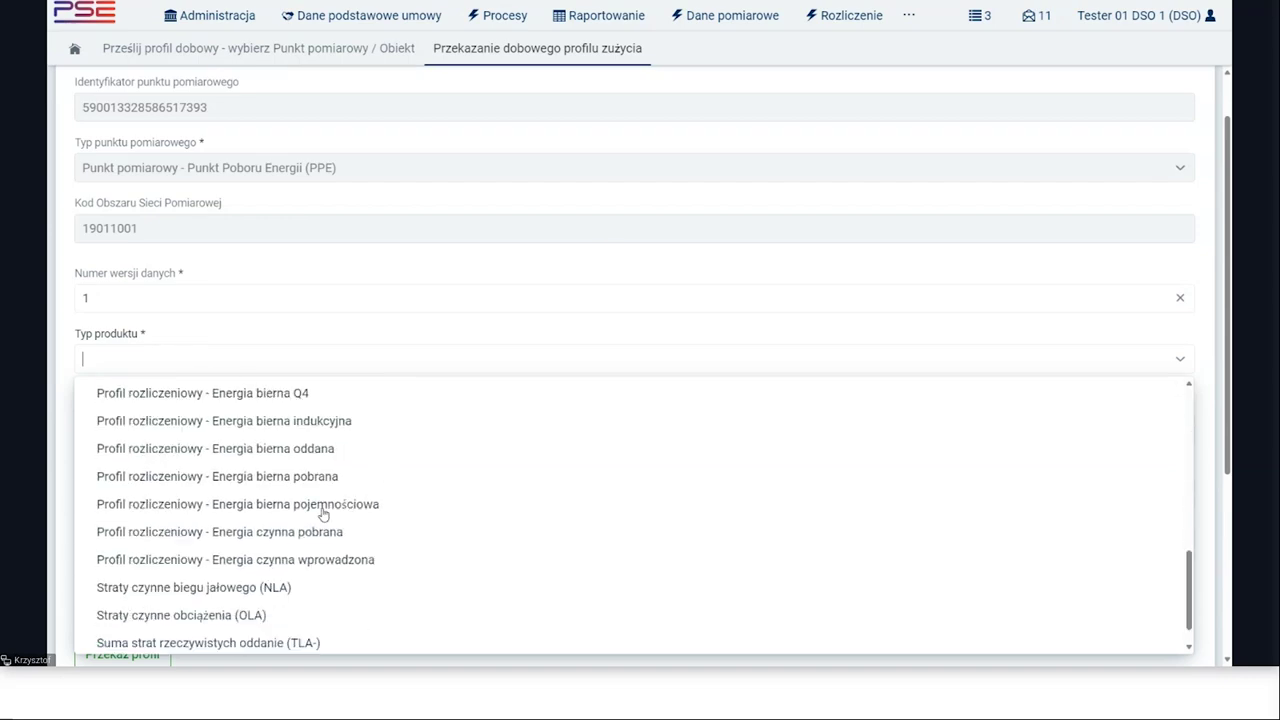
scroll(270, 515, "up", 2)
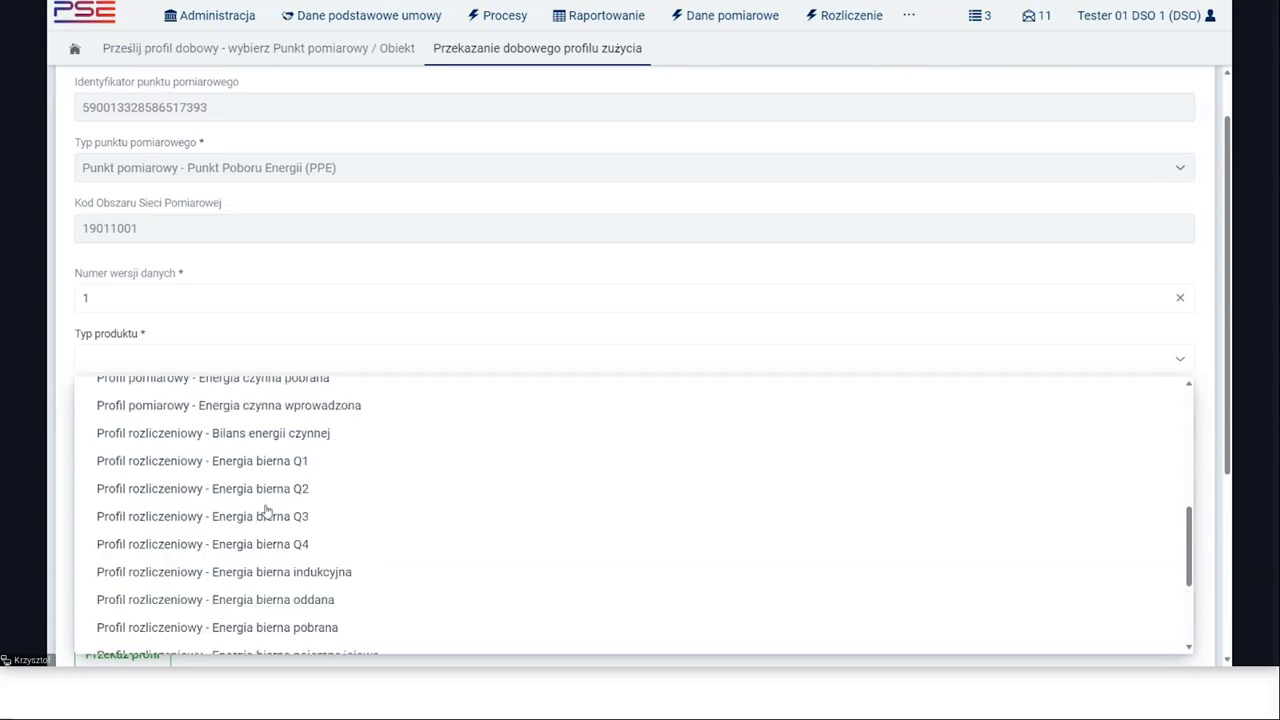
left_click(231, 432)
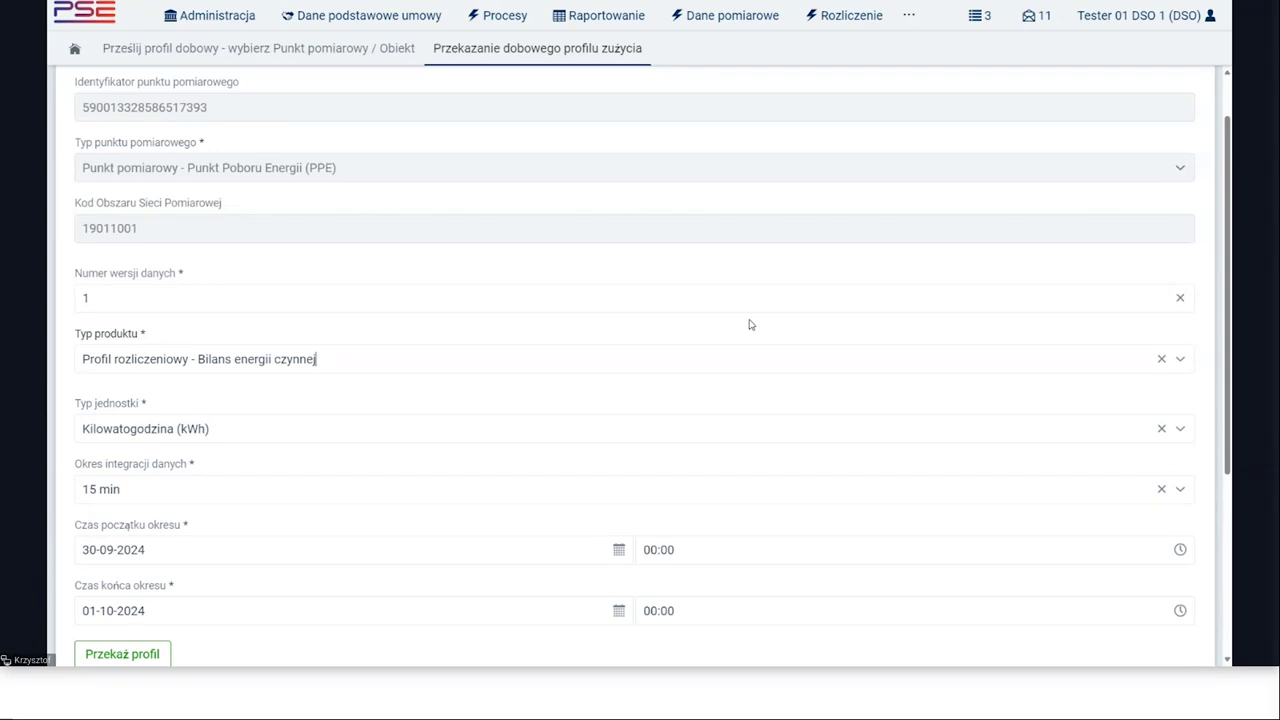
- Paste the daily profile reading lines into the profile text box
left_click_drag(1230, 180, 1224, 370)
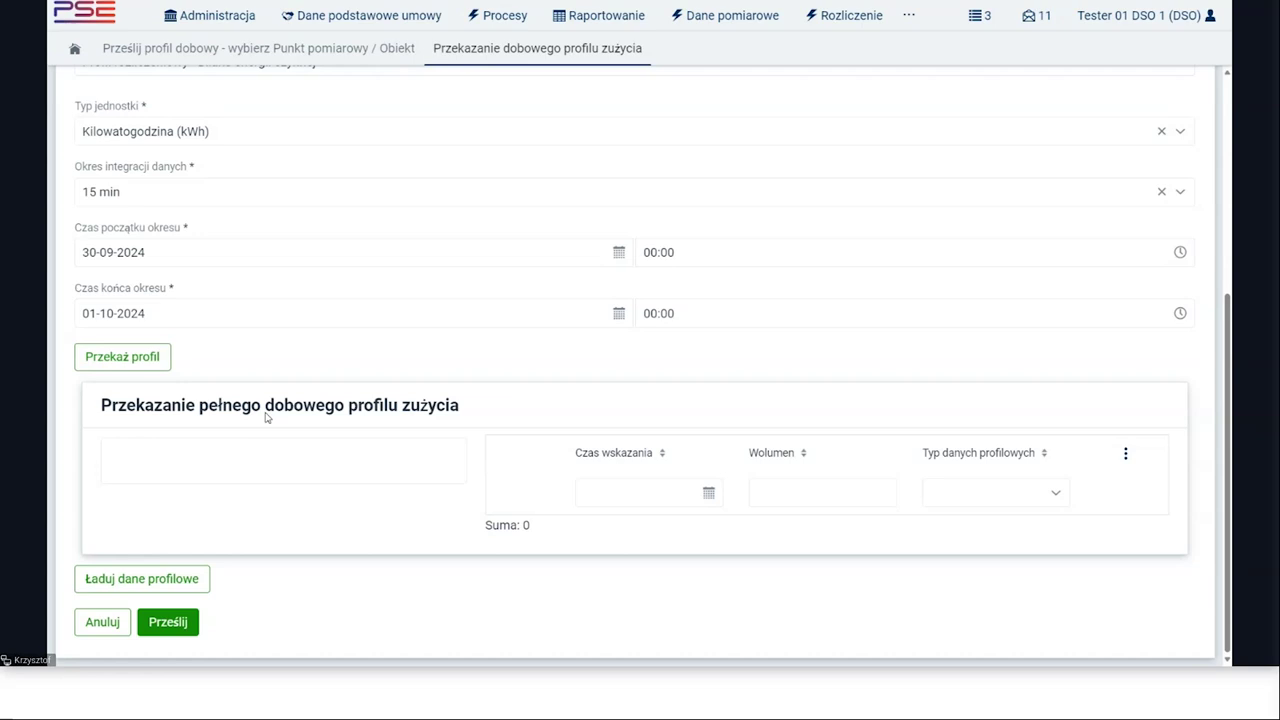
left_click(198, 449)
key("ctrl+v")
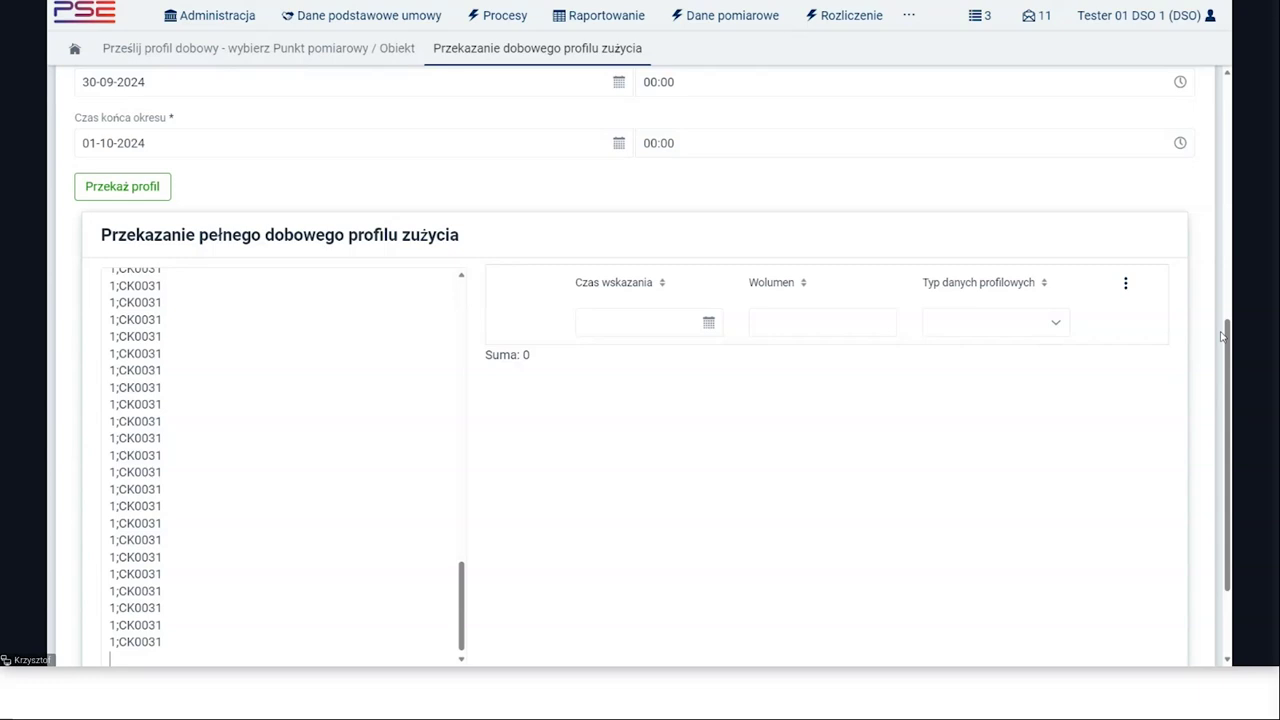
- Load the pasted 1;CK0031 lines into the readings table with Ładuj dane profilowe
left_click_drag(1227, 341, 1225, 383)
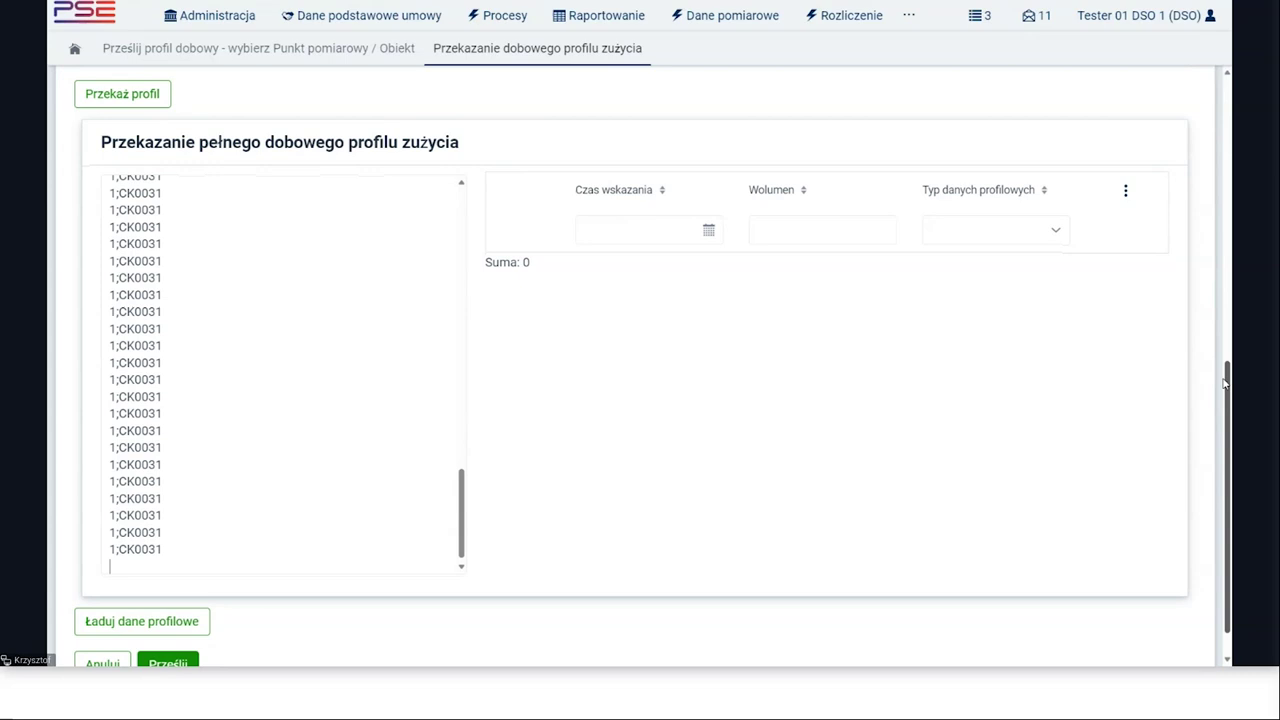
left_click_drag(1225, 383, 1225, 378)
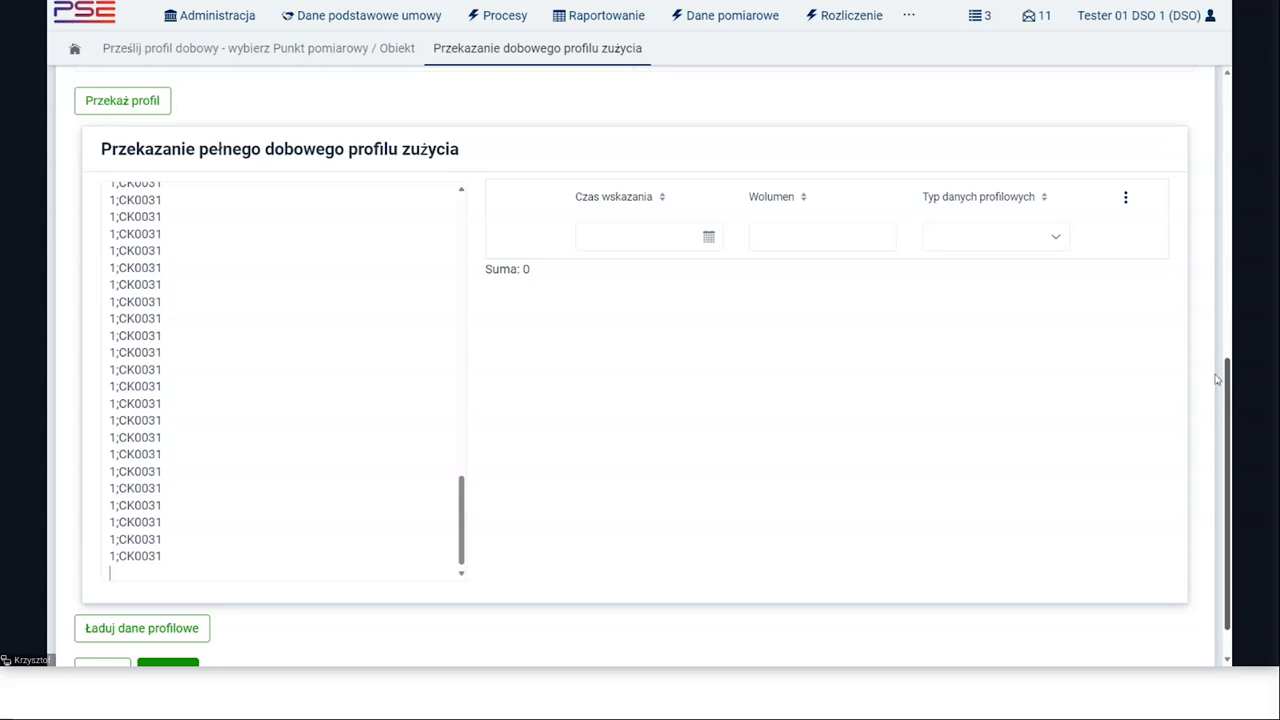
left_click_drag(466, 451, 446, 205)
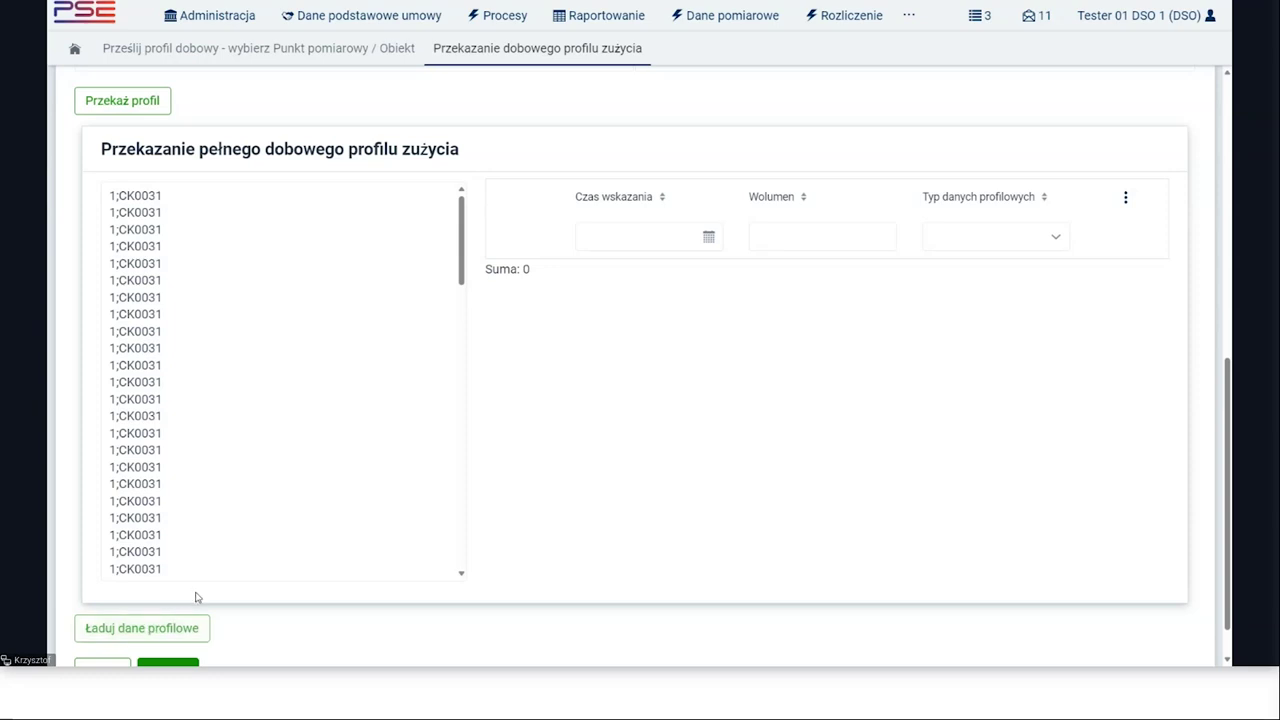
left_click(184, 578)
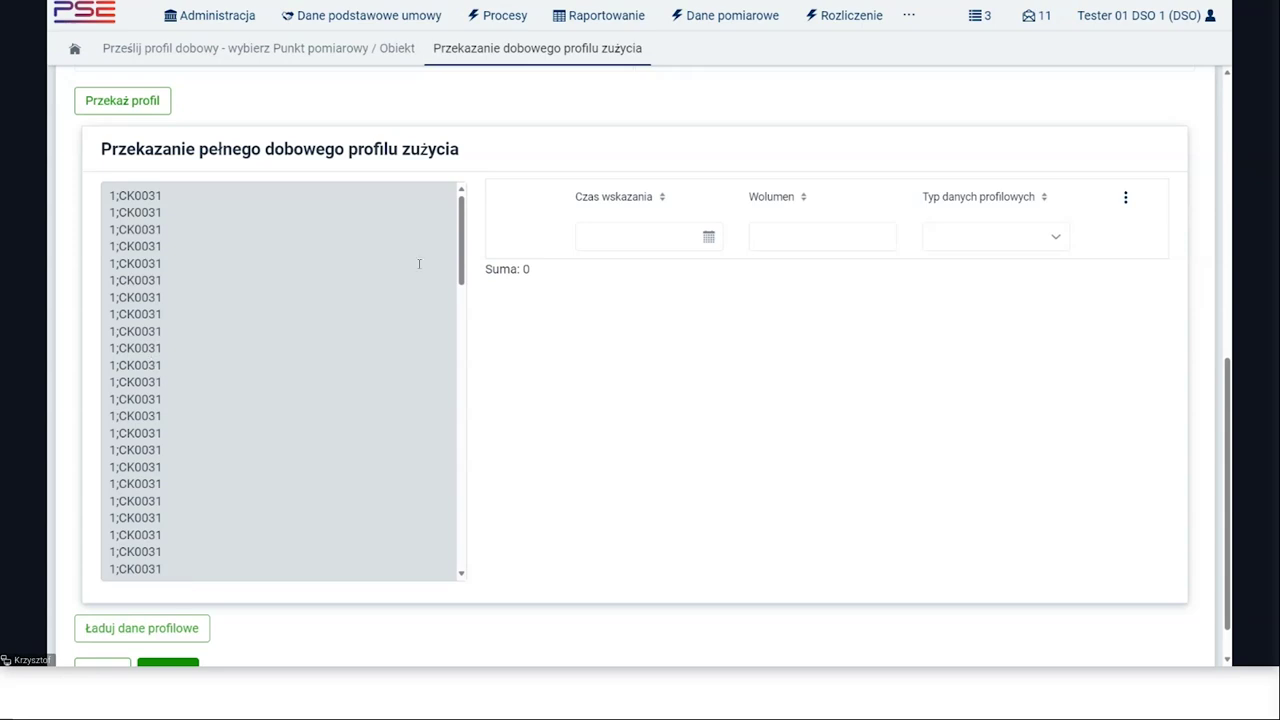
left_click(153, 631)
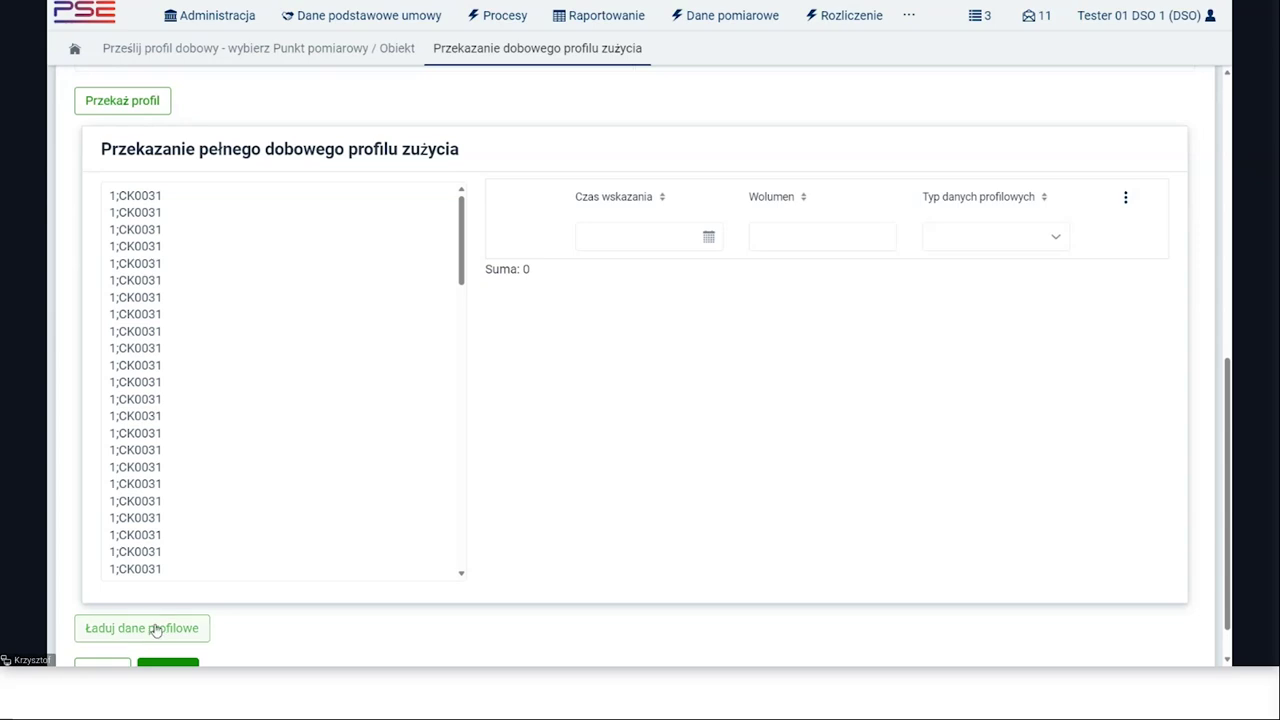
left_click(155, 630)
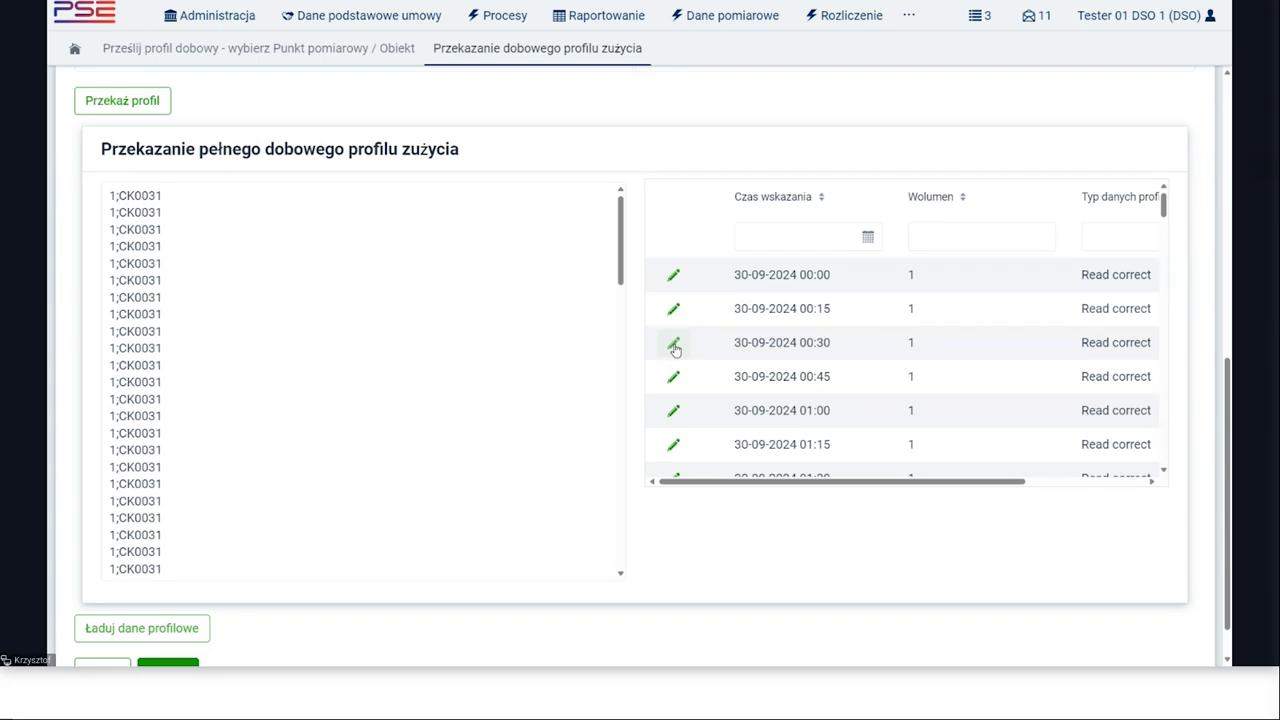
- Scroll the readings table sideways to check the quarter-hour rows with volume 1 and Read correct
mouse_move(768, 485)
left_mouse_down()
mouse_move(790, 485)
mouse_move(752, 483)
left_mouse_up()
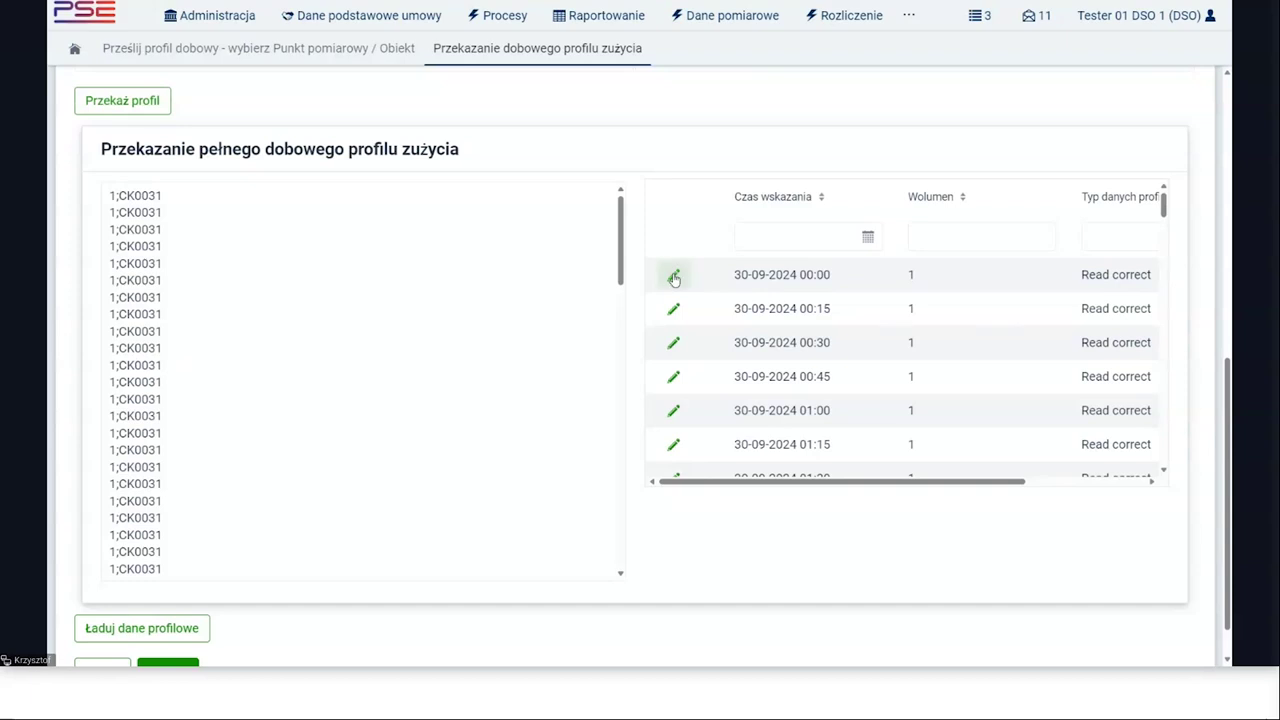
left_click(674, 277)
left_click(690, 321)
left_click_drag(690, 321, 615, 313)
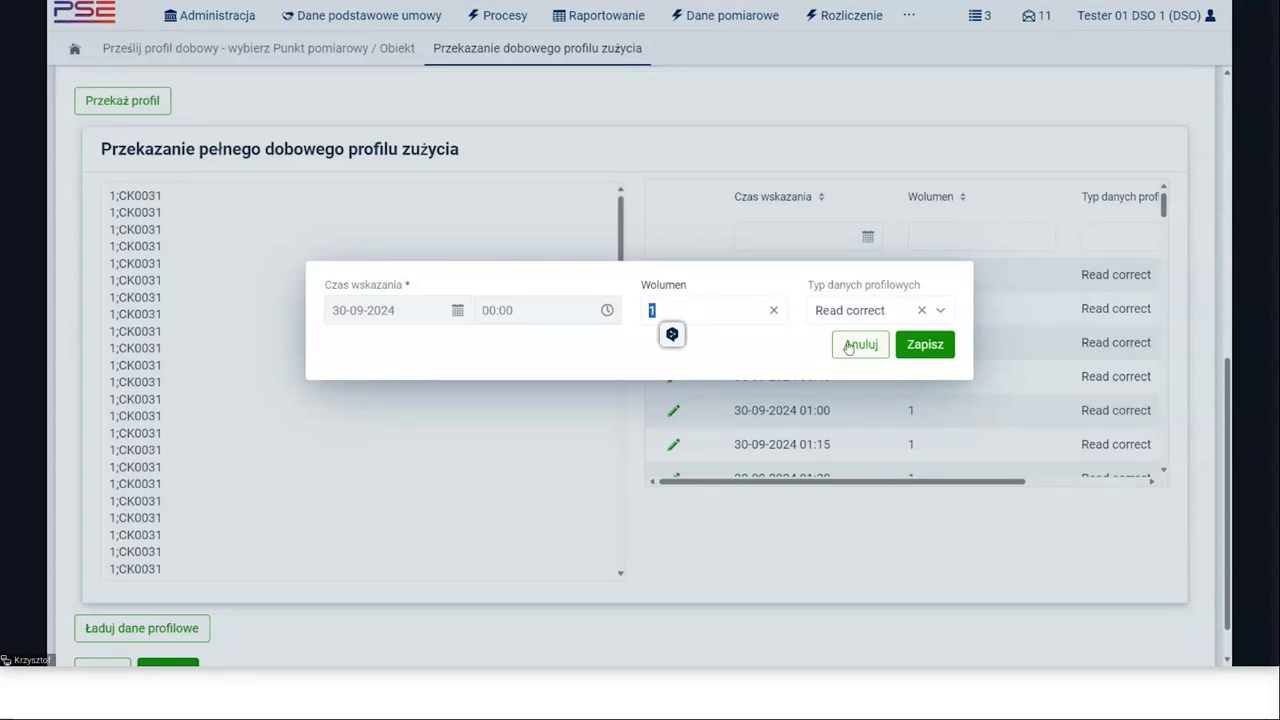
type("3")
left_click(921, 346)
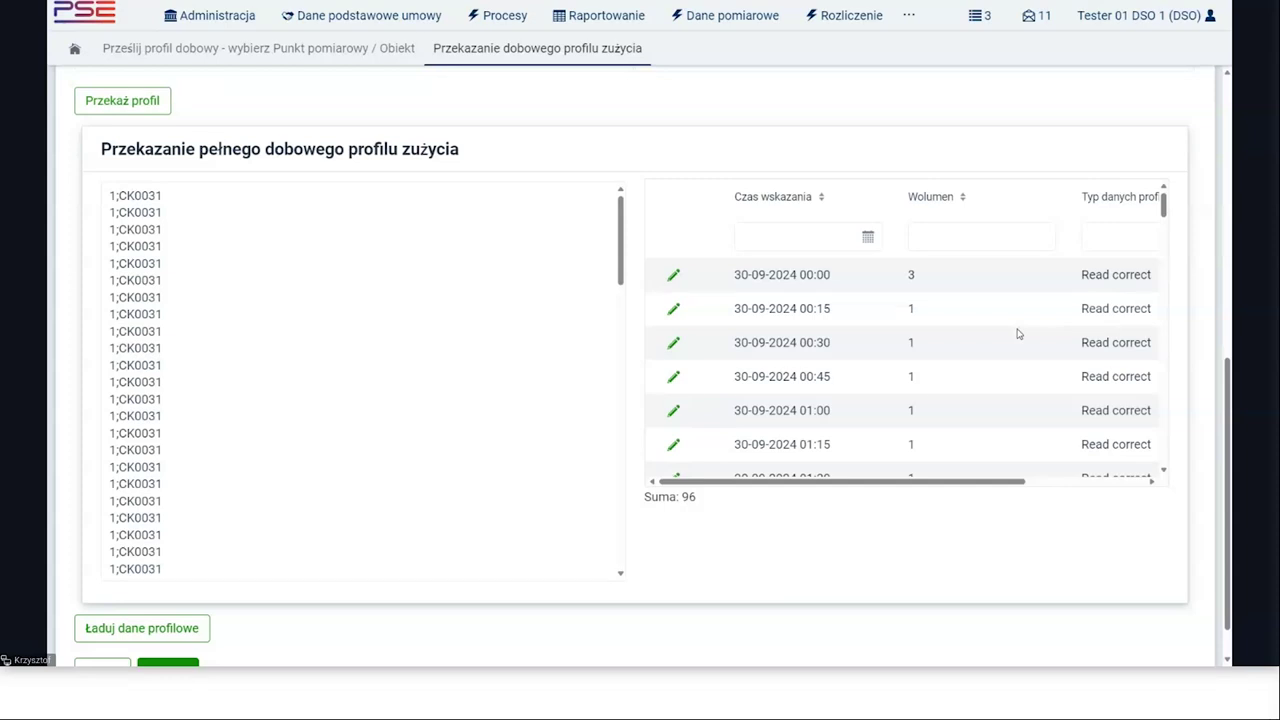
mouse_move(1228, 365)
left_mouse_down()
mouse_move(1224, 136)
mouse_move(1217, 347)
left_mouse_up()
scroll(1217, 347, "up", 5)
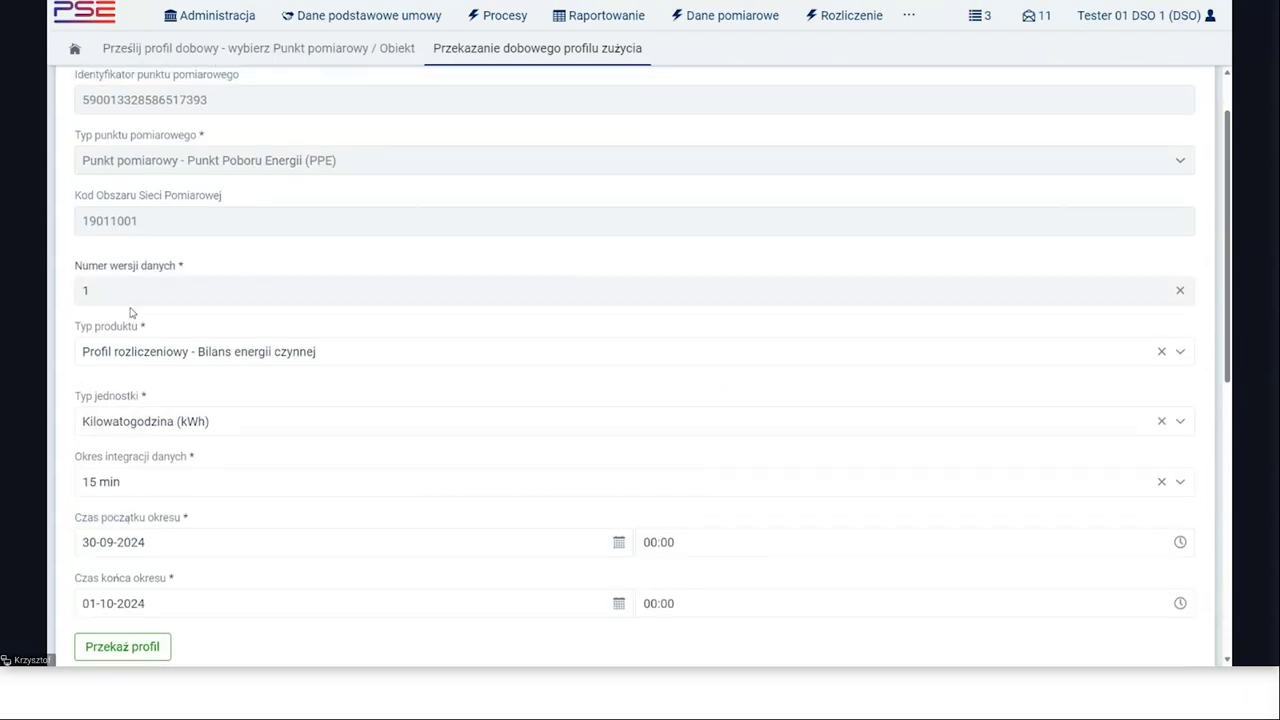
scroll(1226, 282, "down", 1)
left_click_drag(1226, 282, 1211, 381)
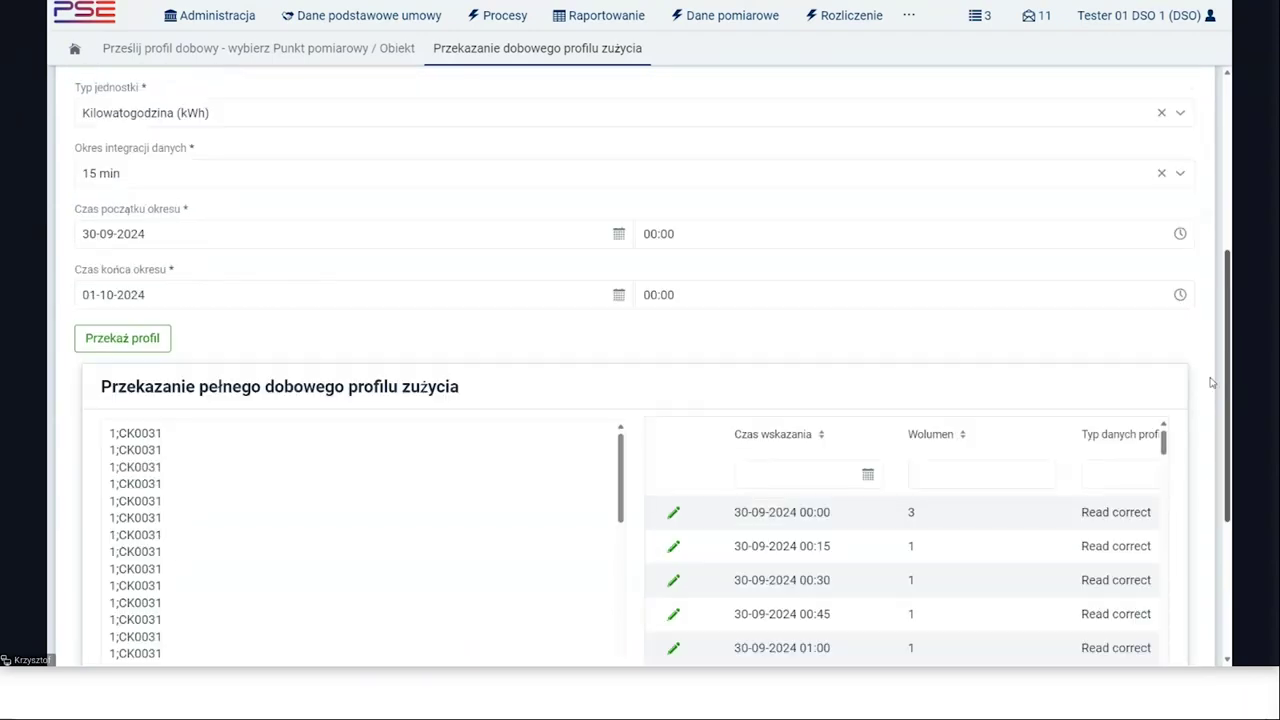
scroll(916, 458, "down", 1)
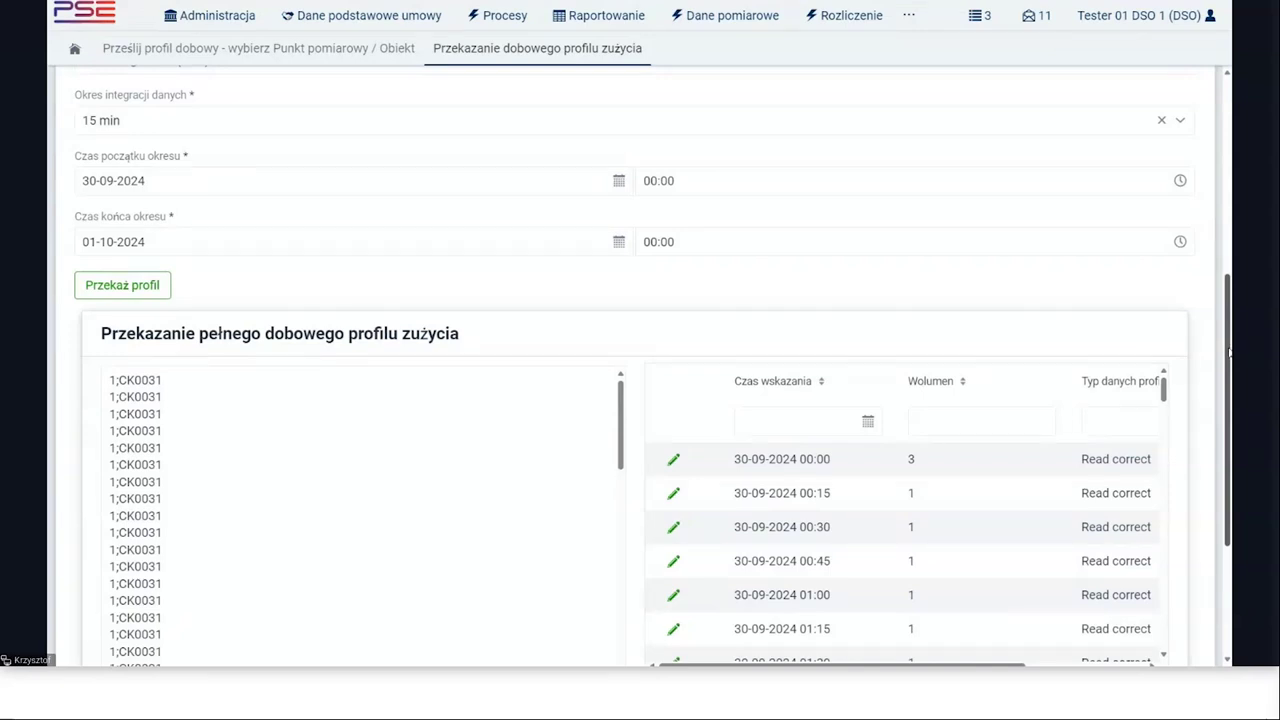
left_click_drag(1228, 352, 1228, 467)
- Submit the edited profile with Prześlij, then reopen the form via Wybierz
left_click(168, 622)
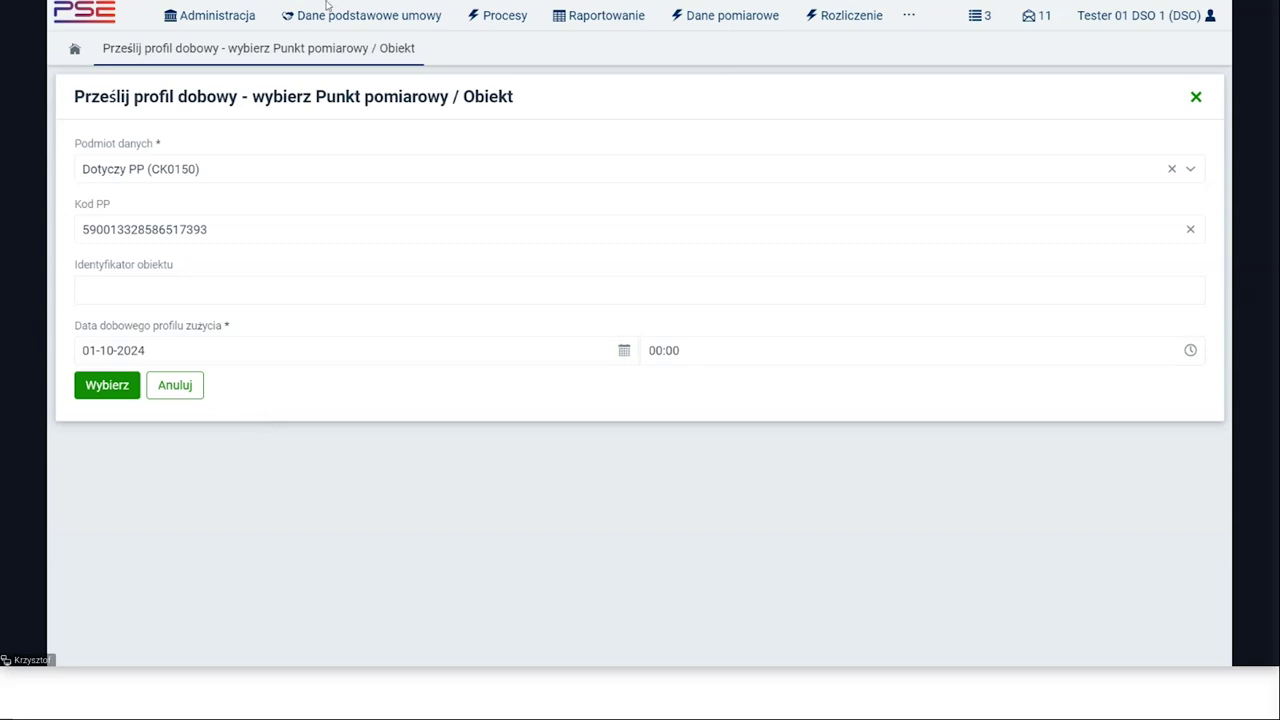
mouse_move(330, 5)
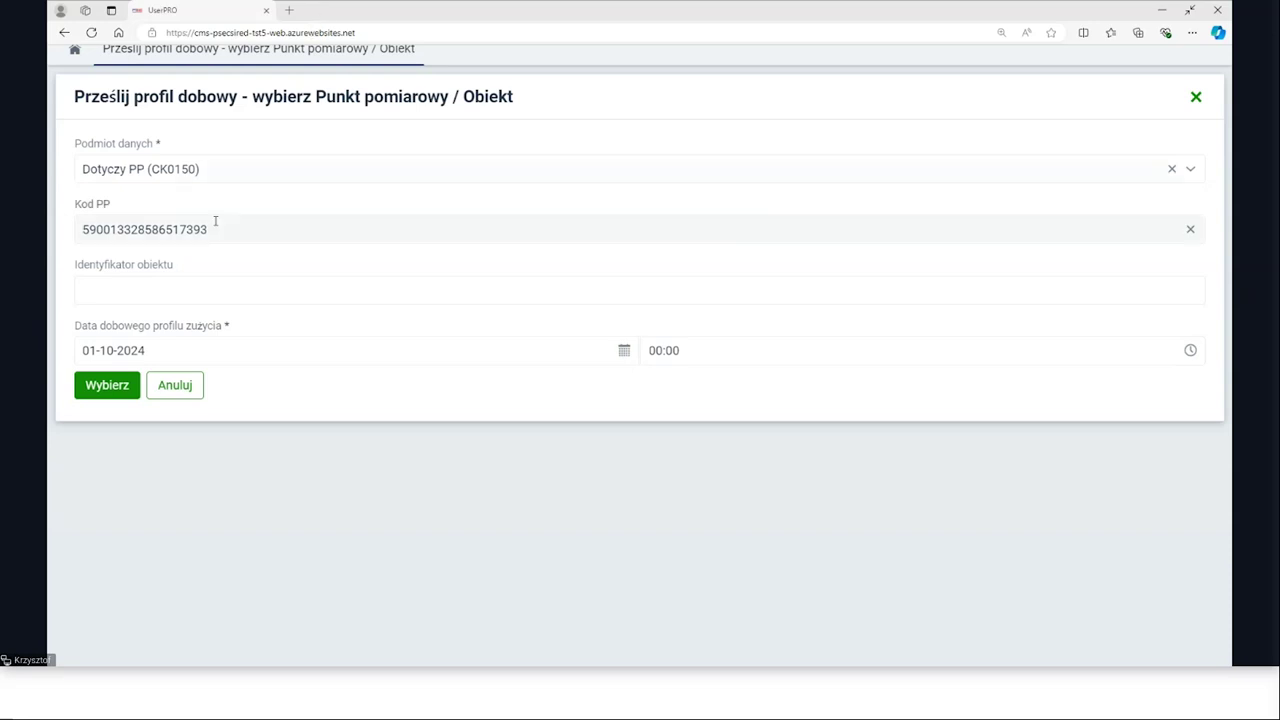
left_click(108, 390)
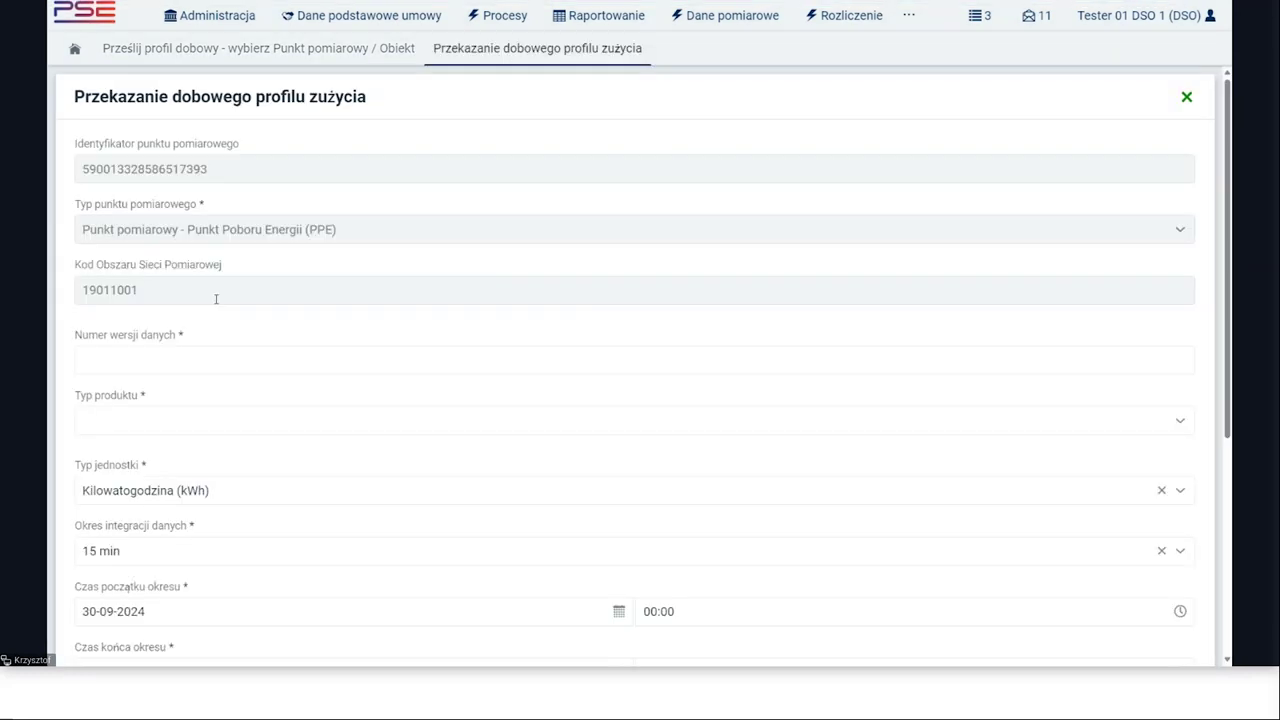
- Enter data version 1 and choose product type Profil rozliczeniowy - Bilans energii czynnej
left_click(120, 358)
type("1")
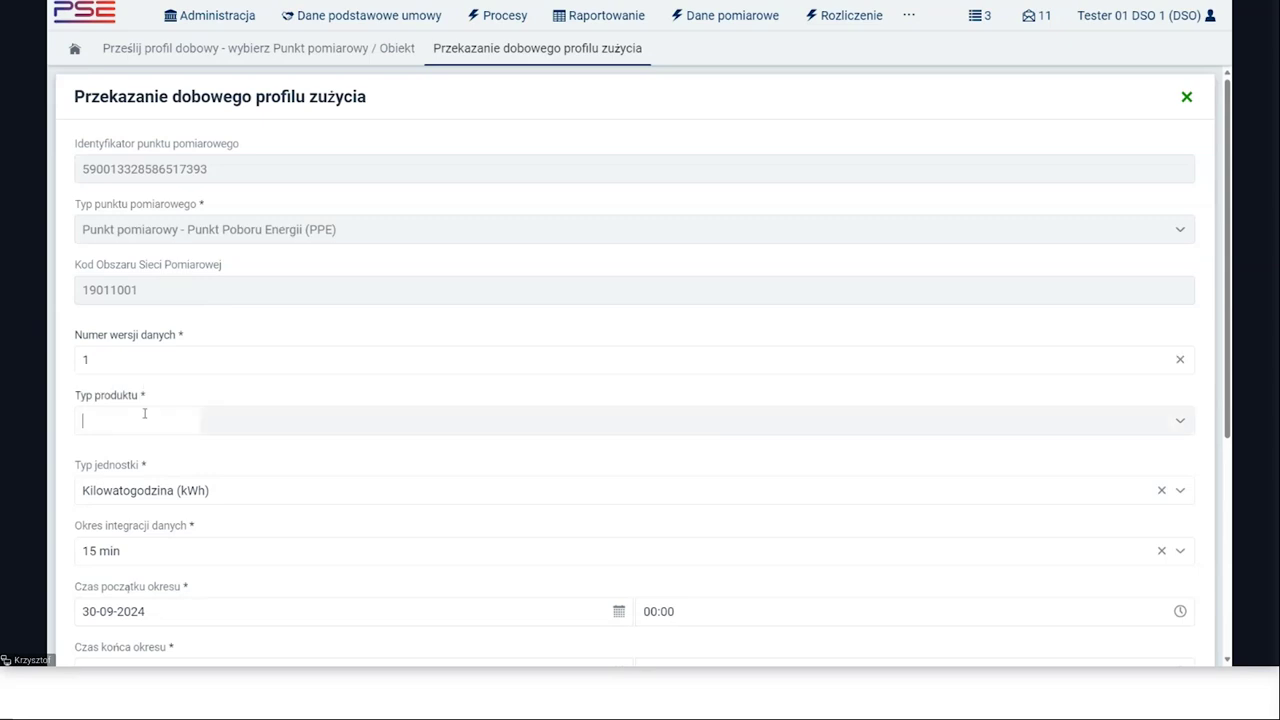
left_click(1060, 411)
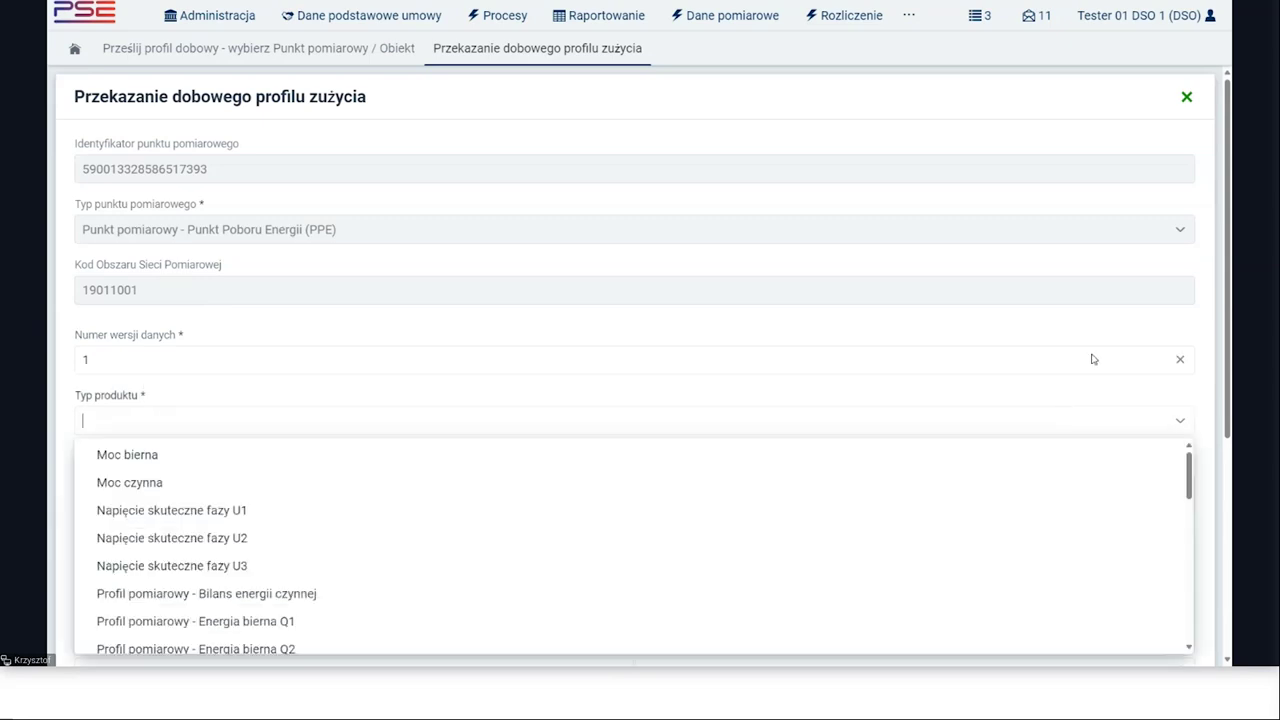
left_click(1226, 302)
scroll(1024, 332, "down", 1)
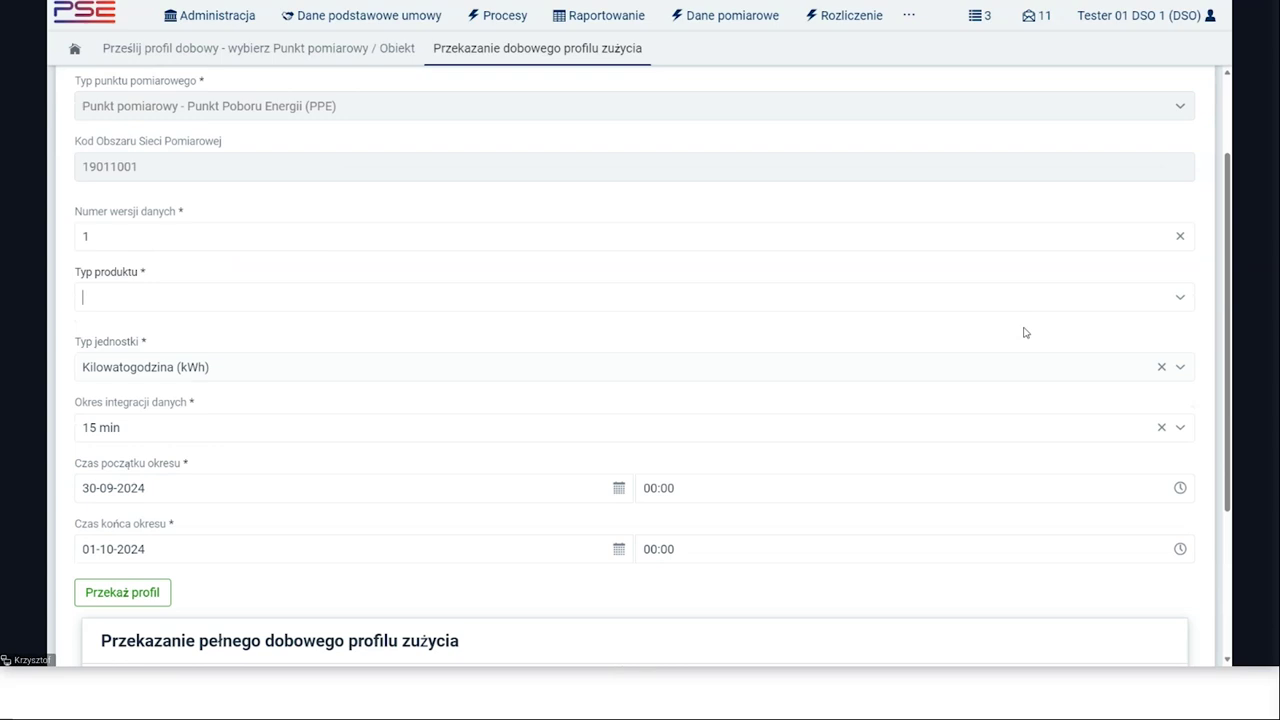
left_click(1180, 297)
left_click_drag(1189, 363, 1189, 451)
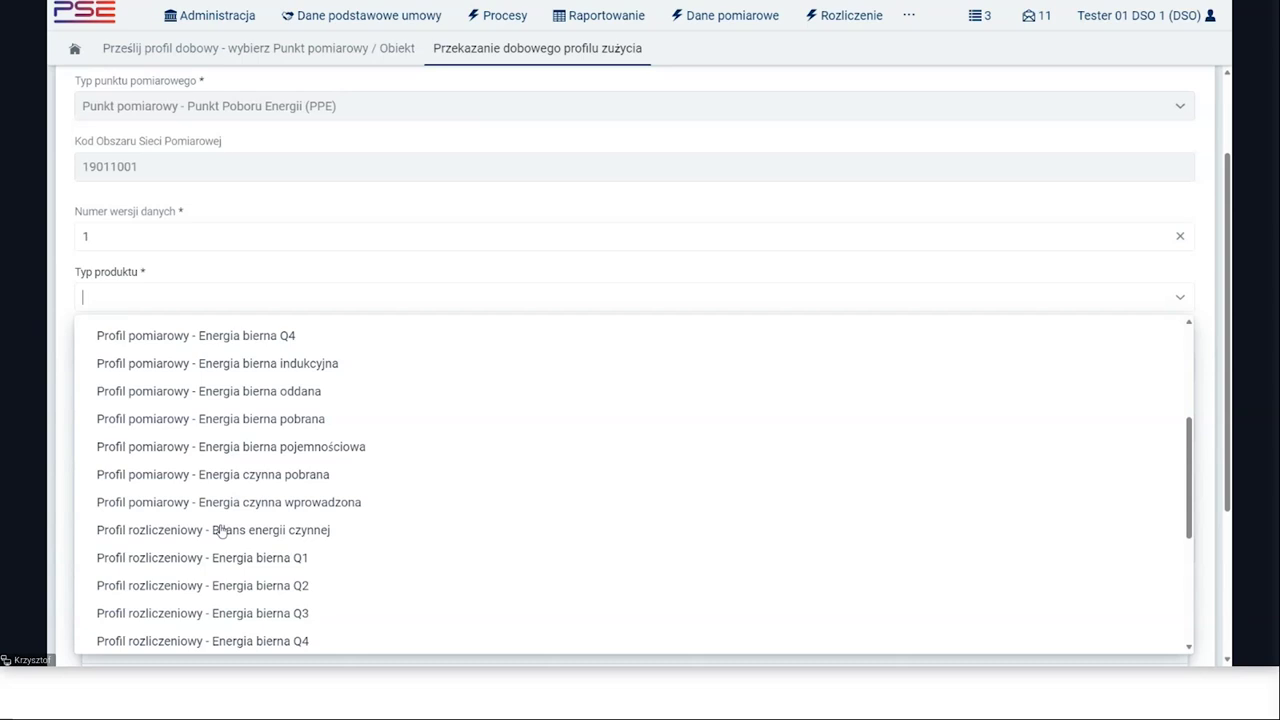
left_click(221, 530)
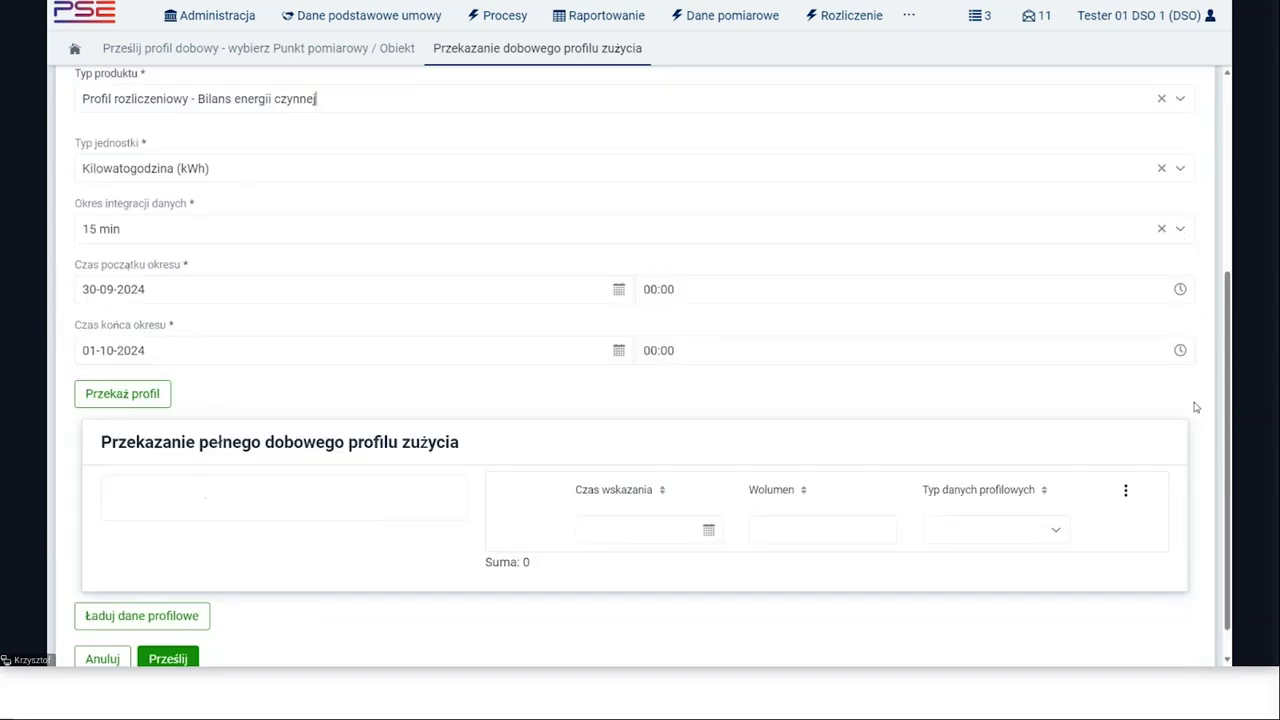
- Change the 00:00 reading's volume to 5 and the 00:15 reading's volume to 6
left_click(122, 395)
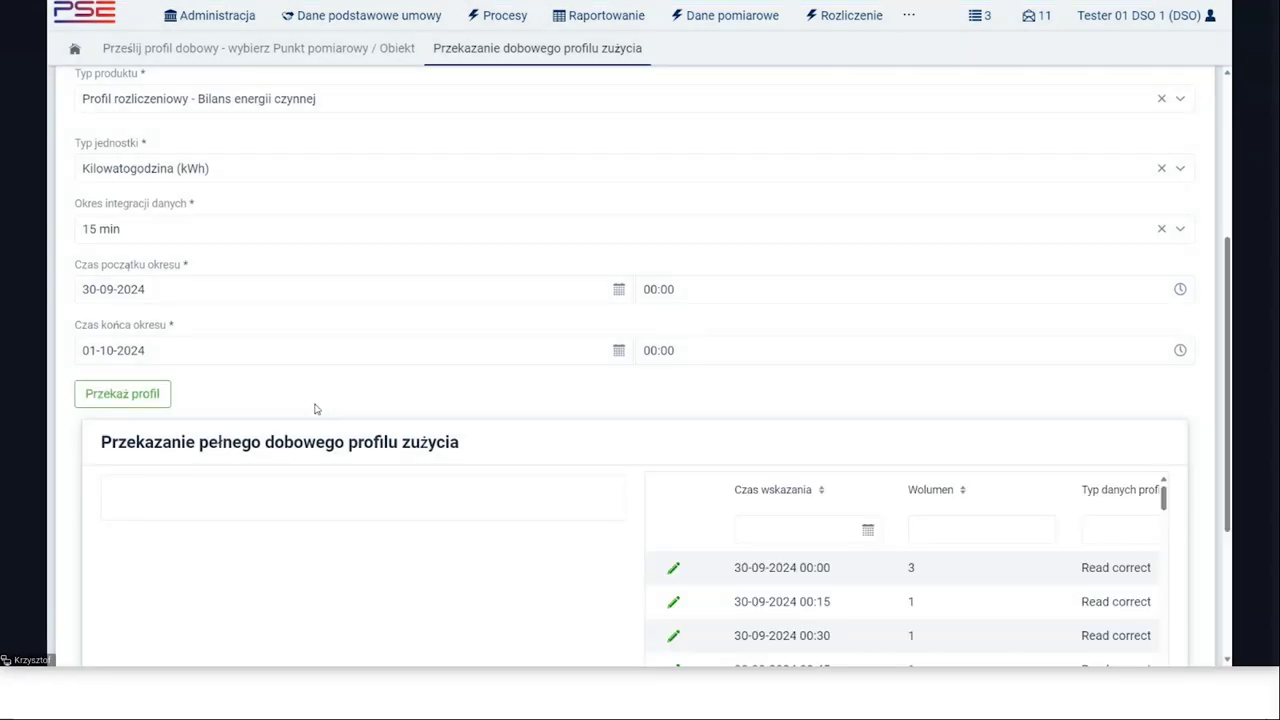
left_click_drag(1227, 313, 1229, 380)
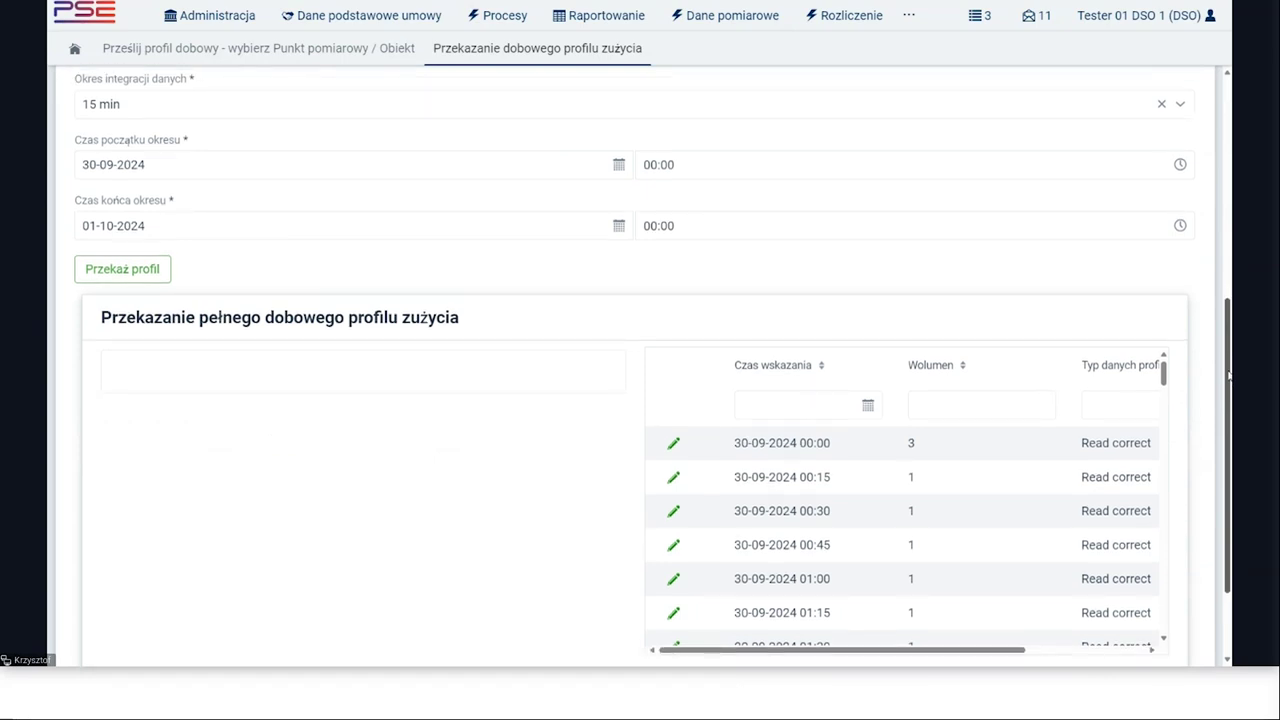
left_click_drag(1229, 380, 1229, 368)
mouse_move(1228, 368)
left_mouse_down()
mouse_move(1230, 341)
mouse_move(1232, 355)
left_mouse_up()
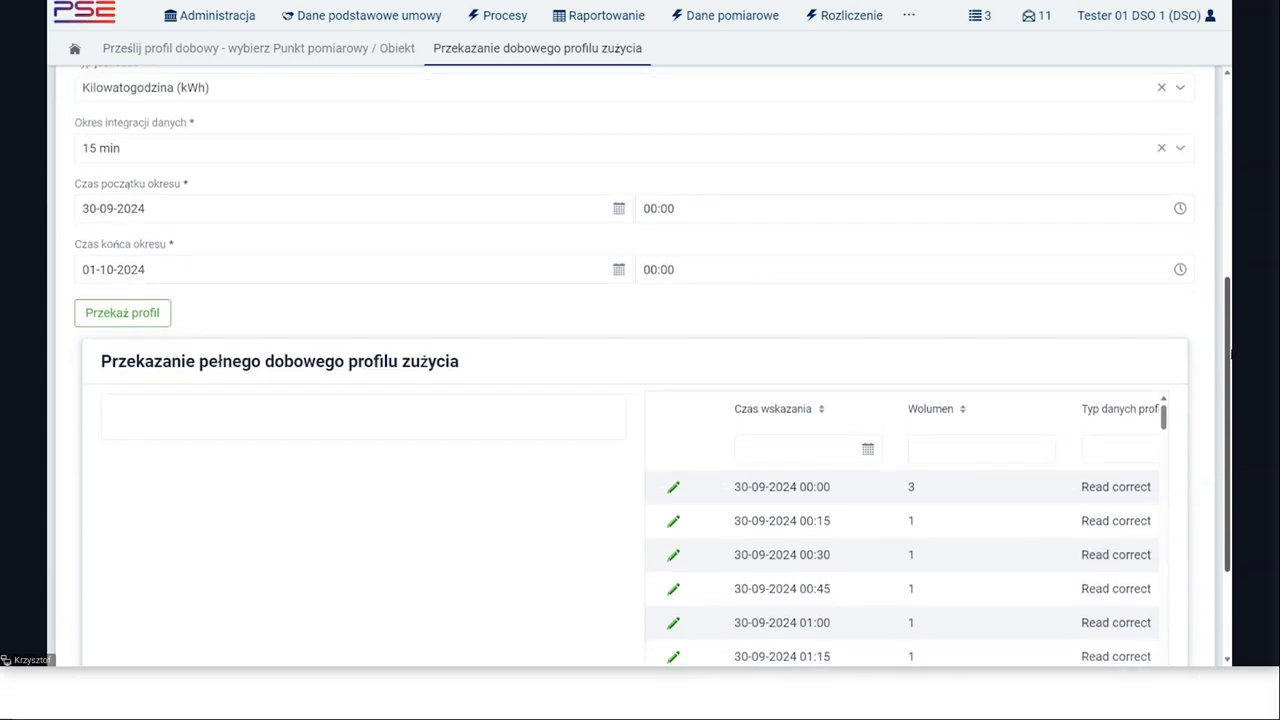
left_click(673, 488)
left_click(665, 312)
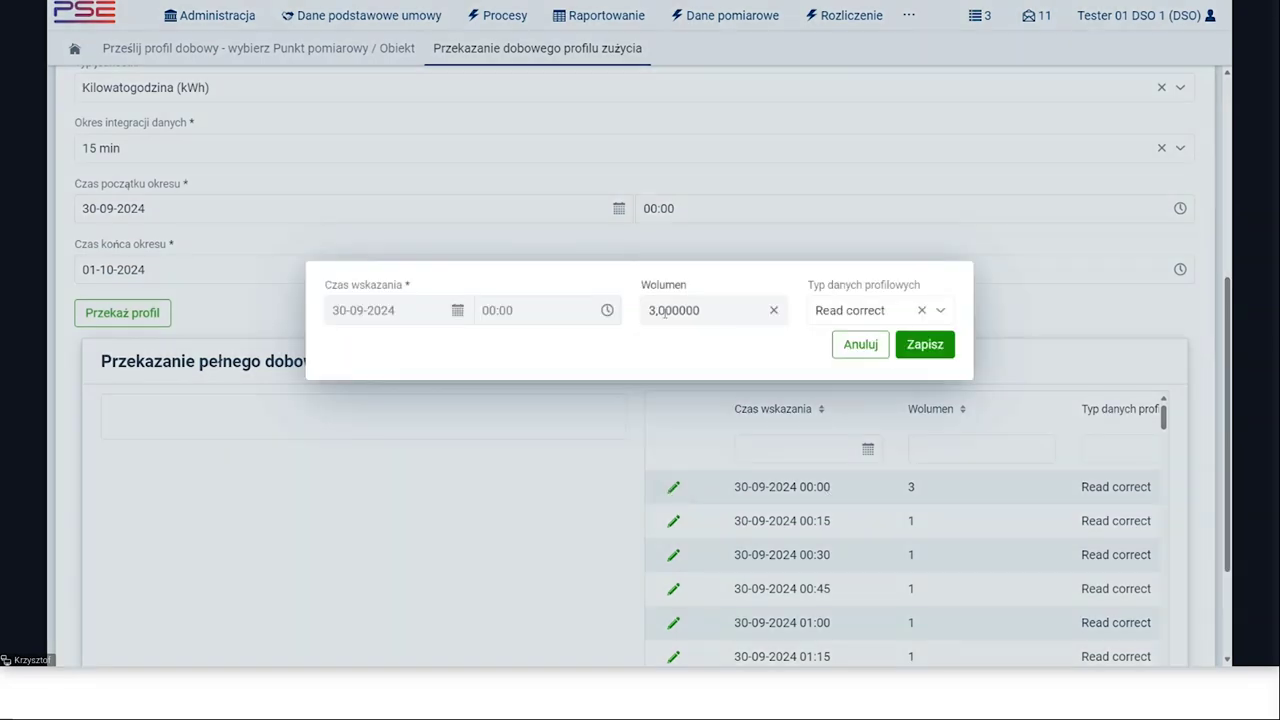
left_click_drag(657, 312, 643, 313)
type("5")
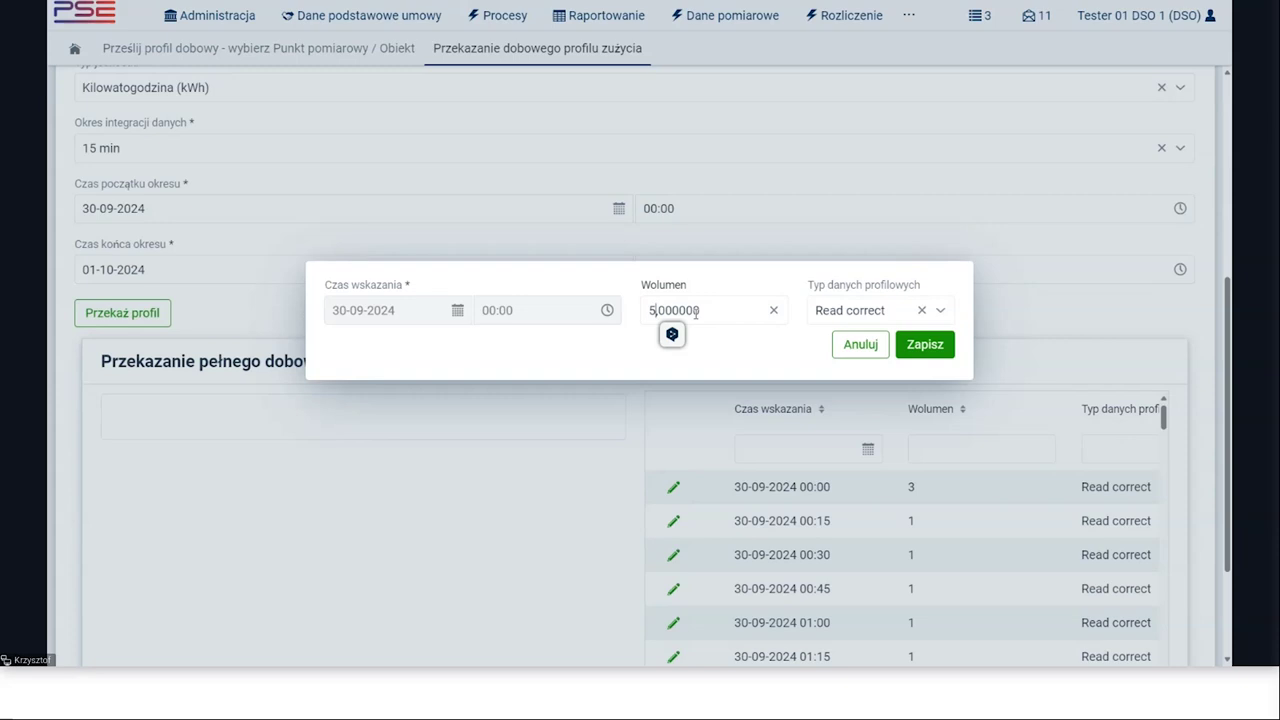
key("Return")
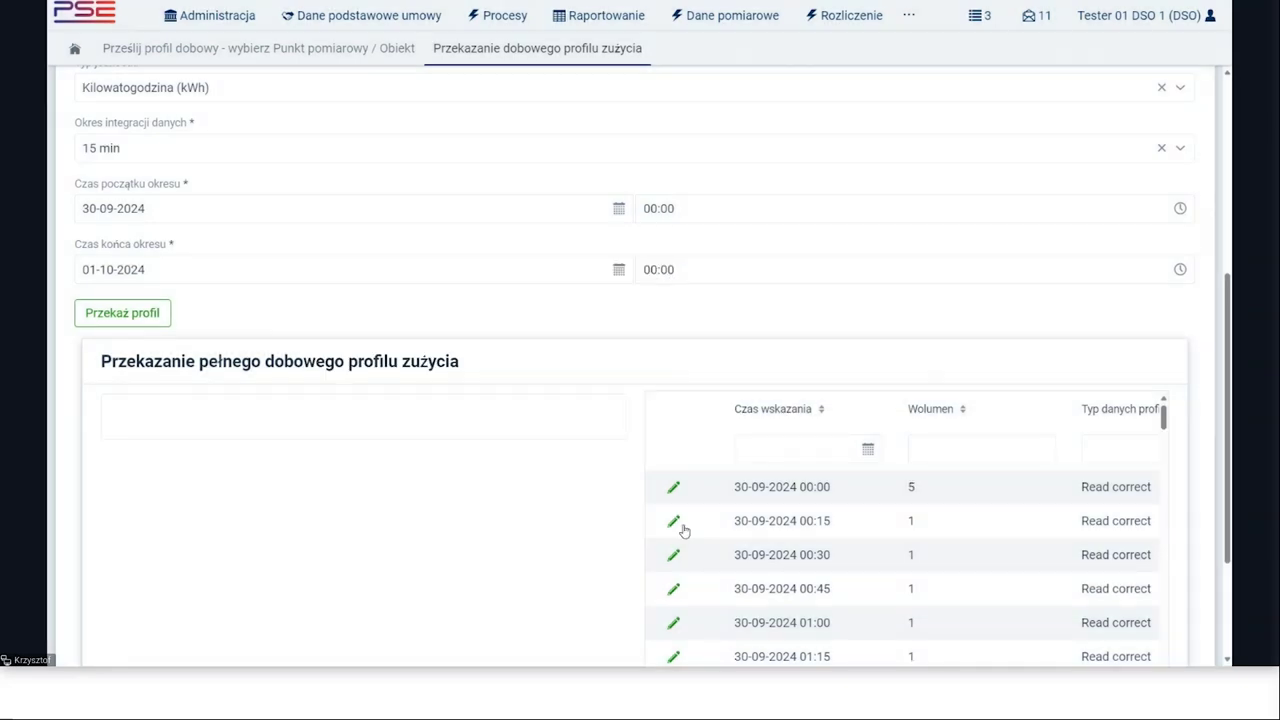
left_click(682, 526)
left_click_drag(656, 312, 630, 317)
type("6")
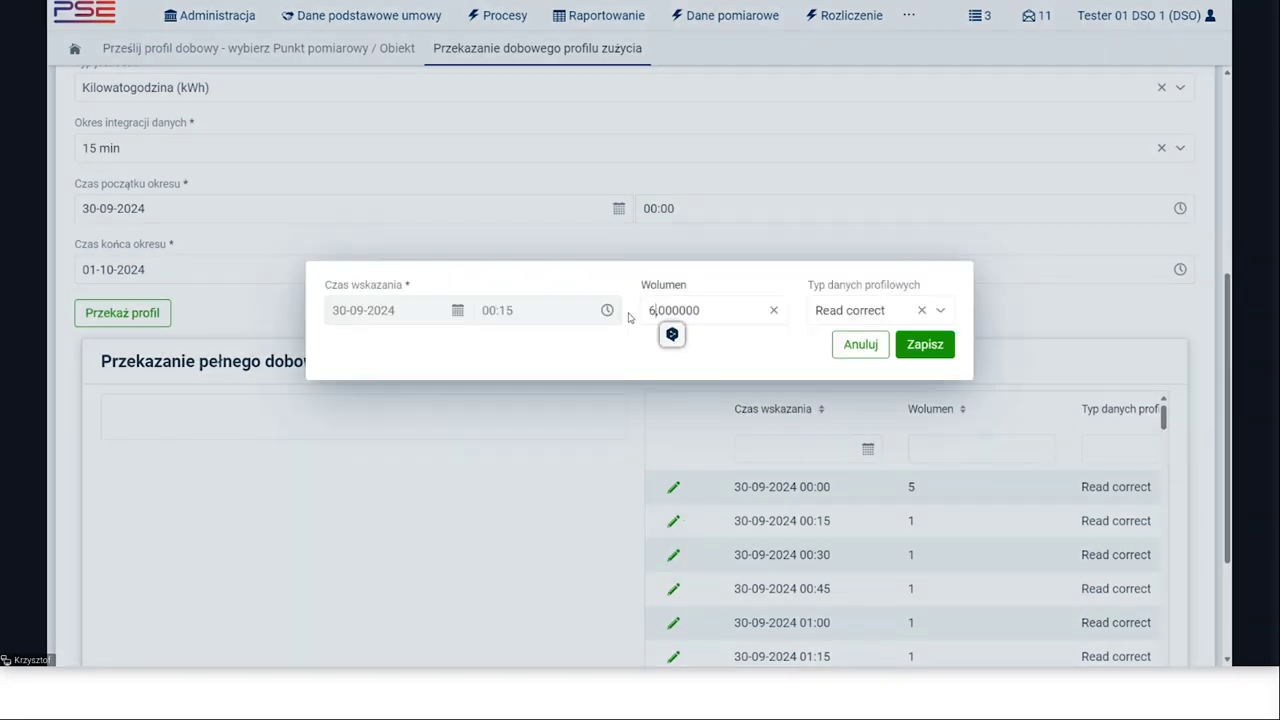
left_click(925, 345)
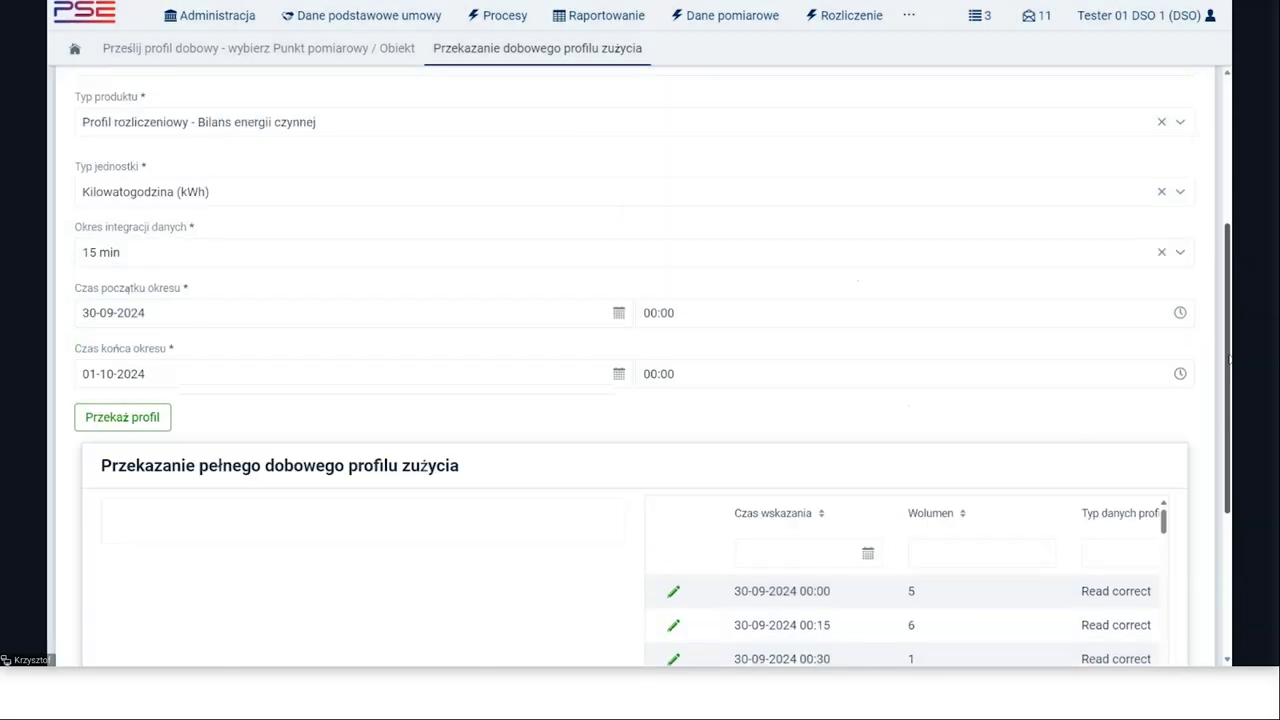
- Change the data version number to 2 and submit the profile with Prześlij
scroll(360, 277, "up", 3)
double_click(97, 312)
type("2")
left_click(313, 273)
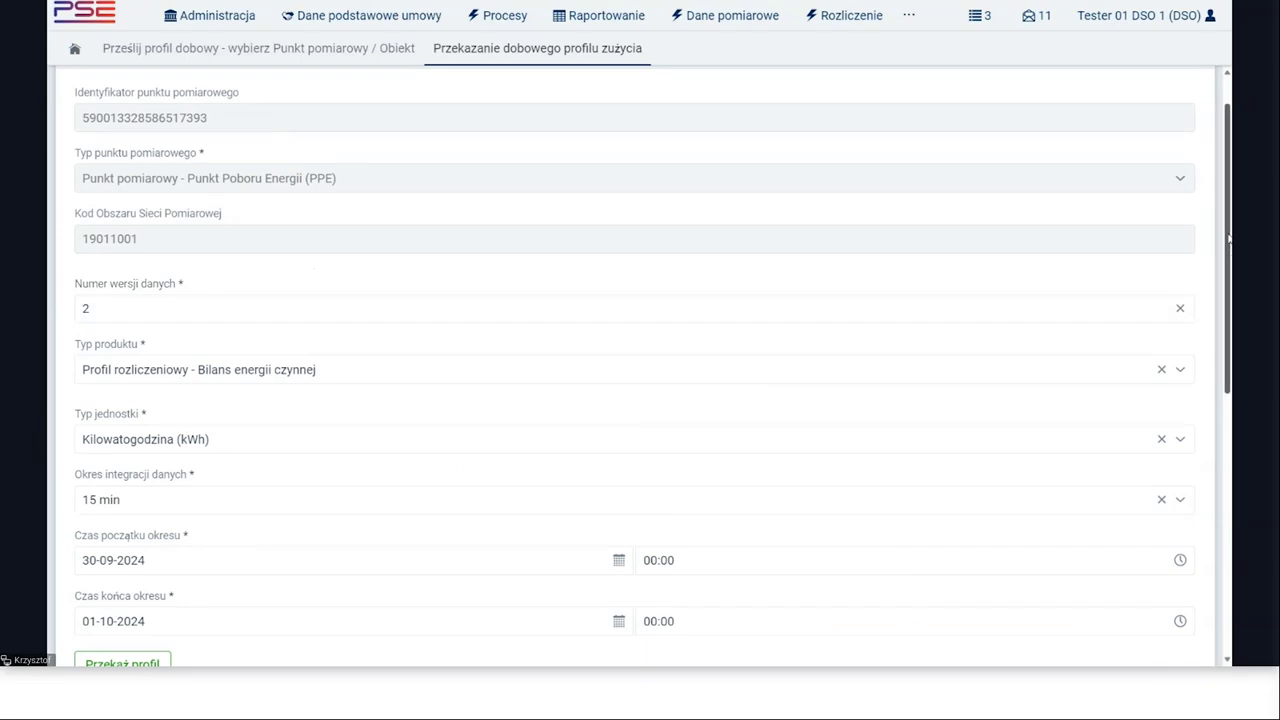
scroll(313, 273, "down", 1)
scroll(640, 360, "down", 4)
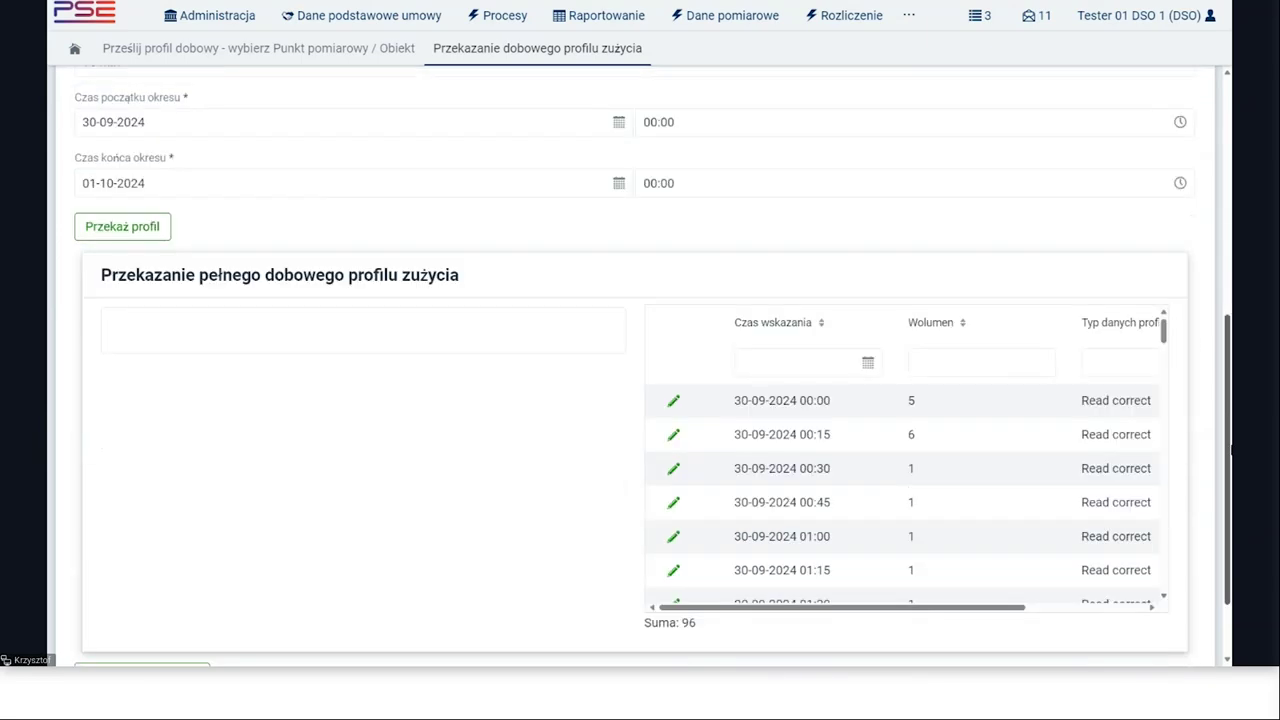
scroll(640, 400, "down", 1)
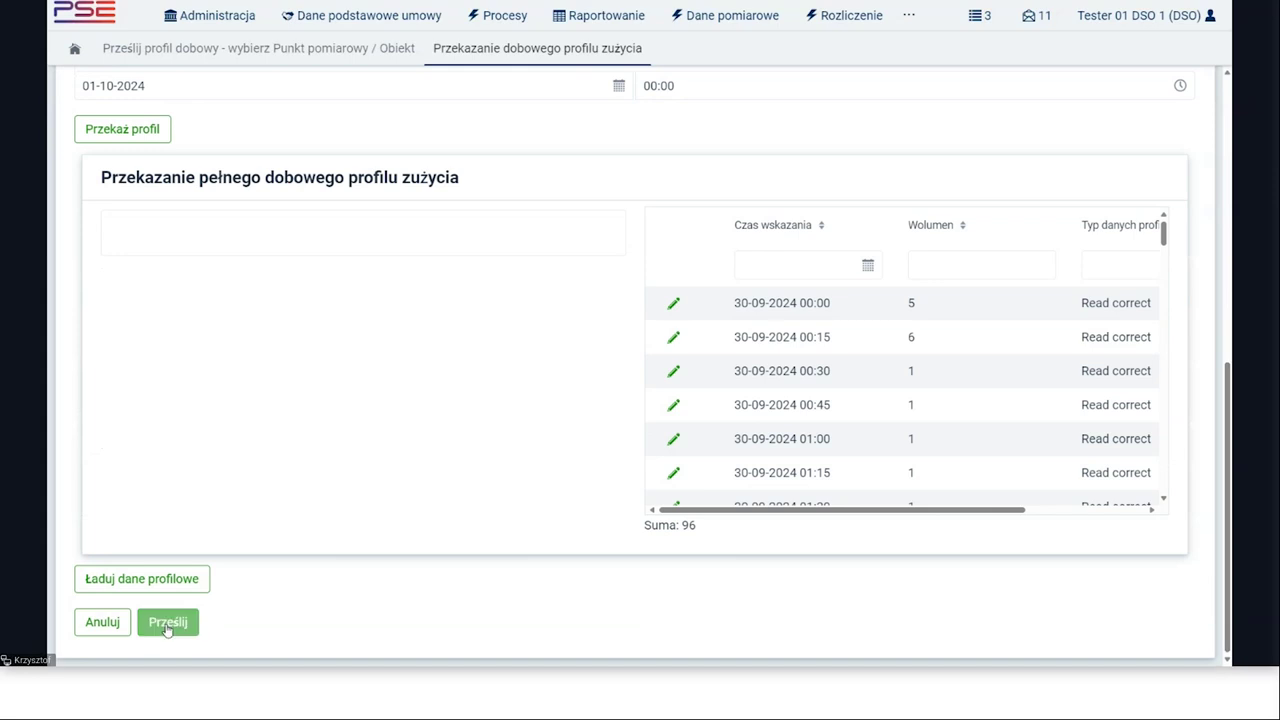
left_click(167, 622)
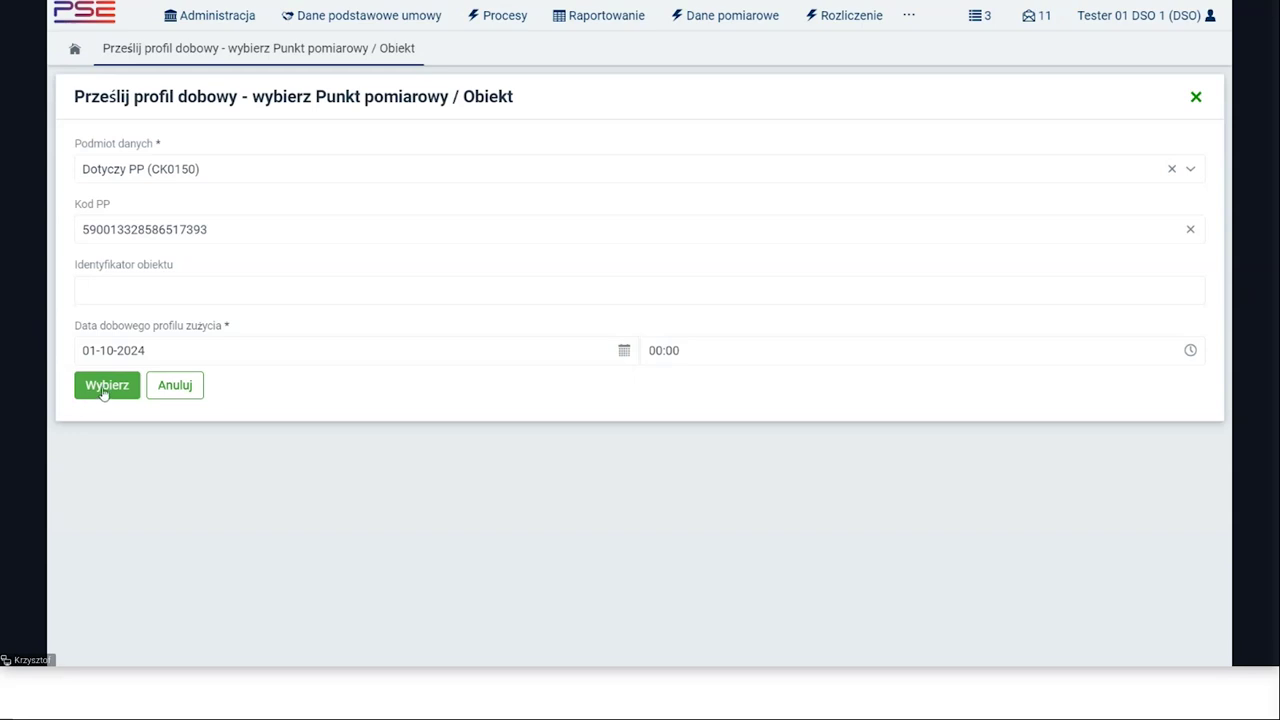
- Search the organisation's rules under Dane pomiarowe > Zarządzaj regułami przekierowań, showing 6.1 enabled for Operator
left_click(838, 18)
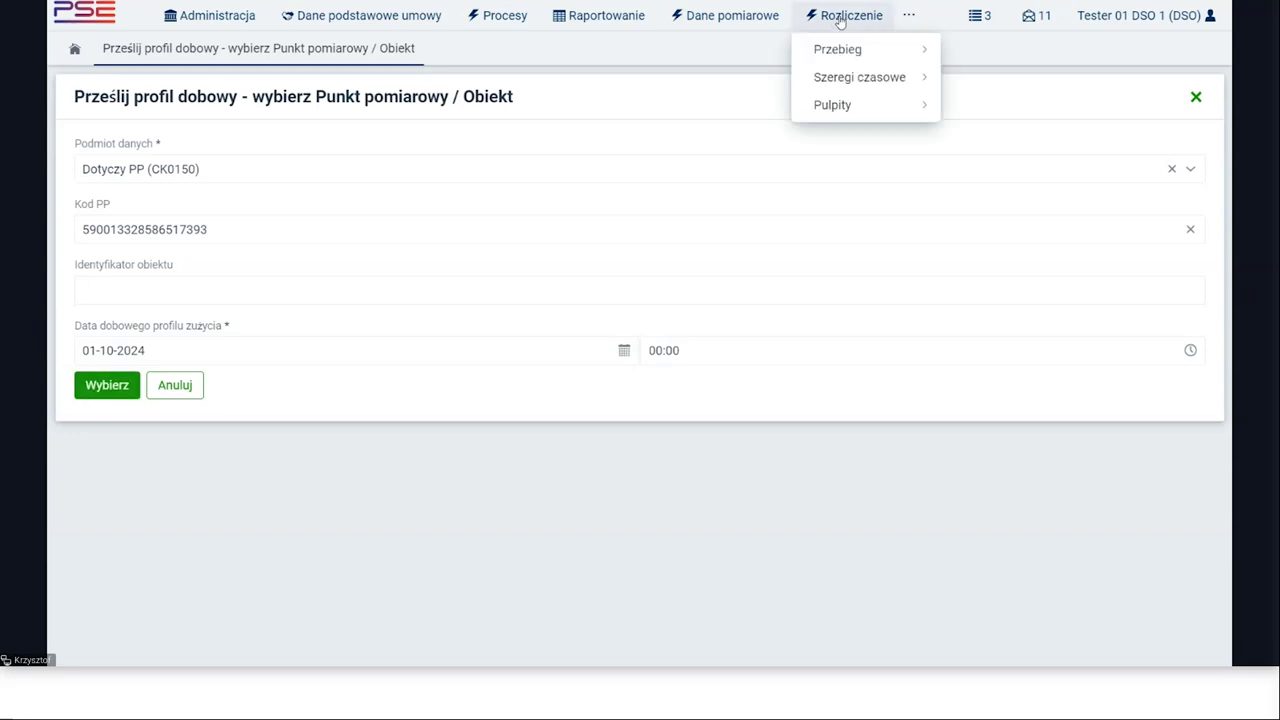
mouse_move(725, 15)
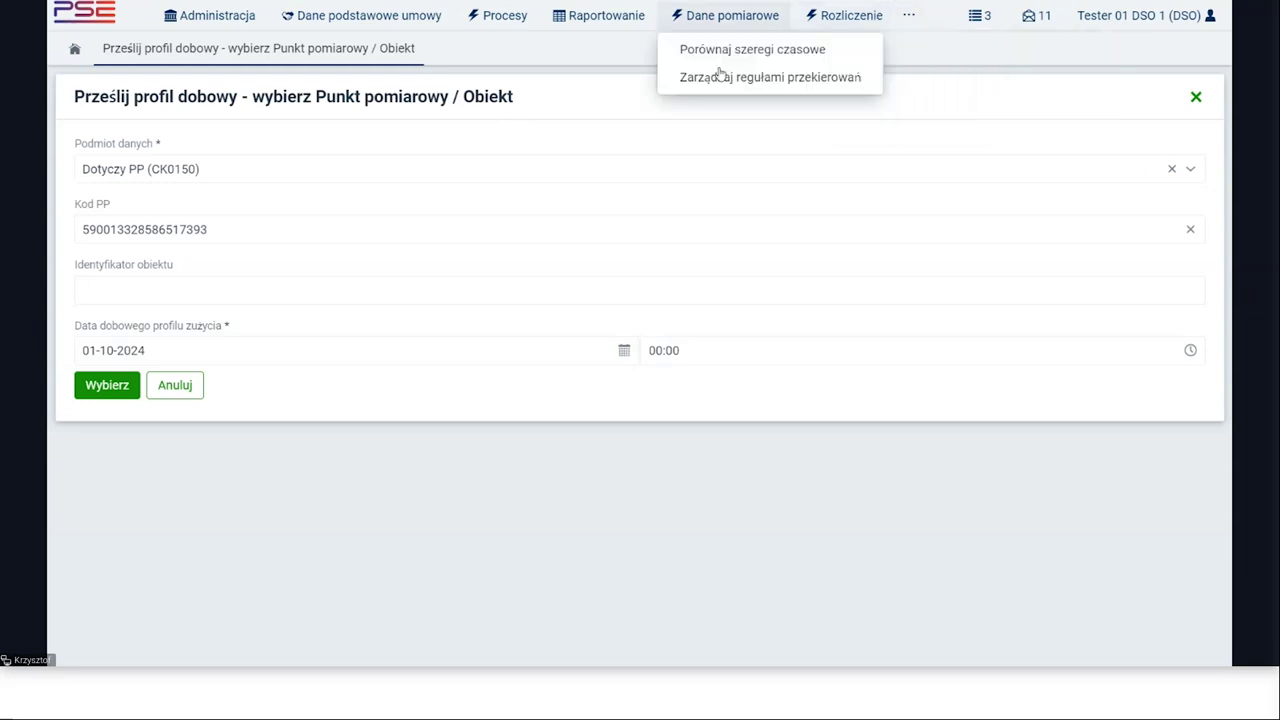
left_click(718, 82)
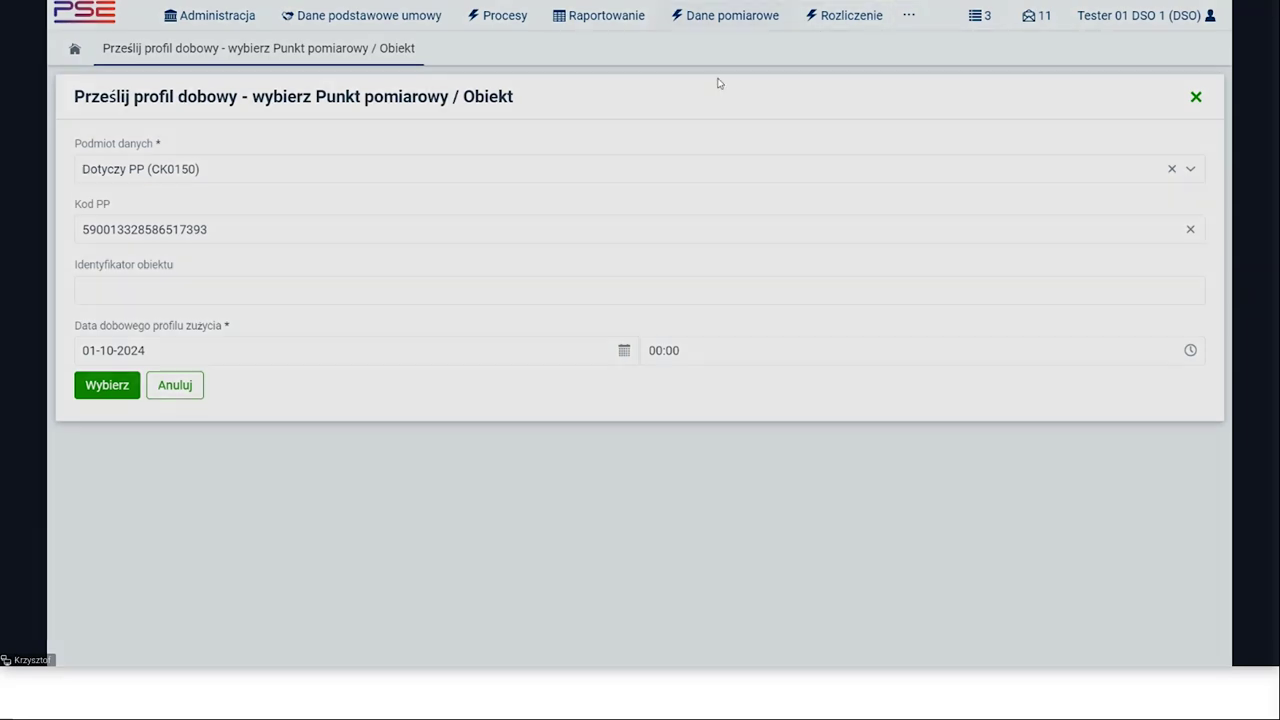
left_click(265, 170)
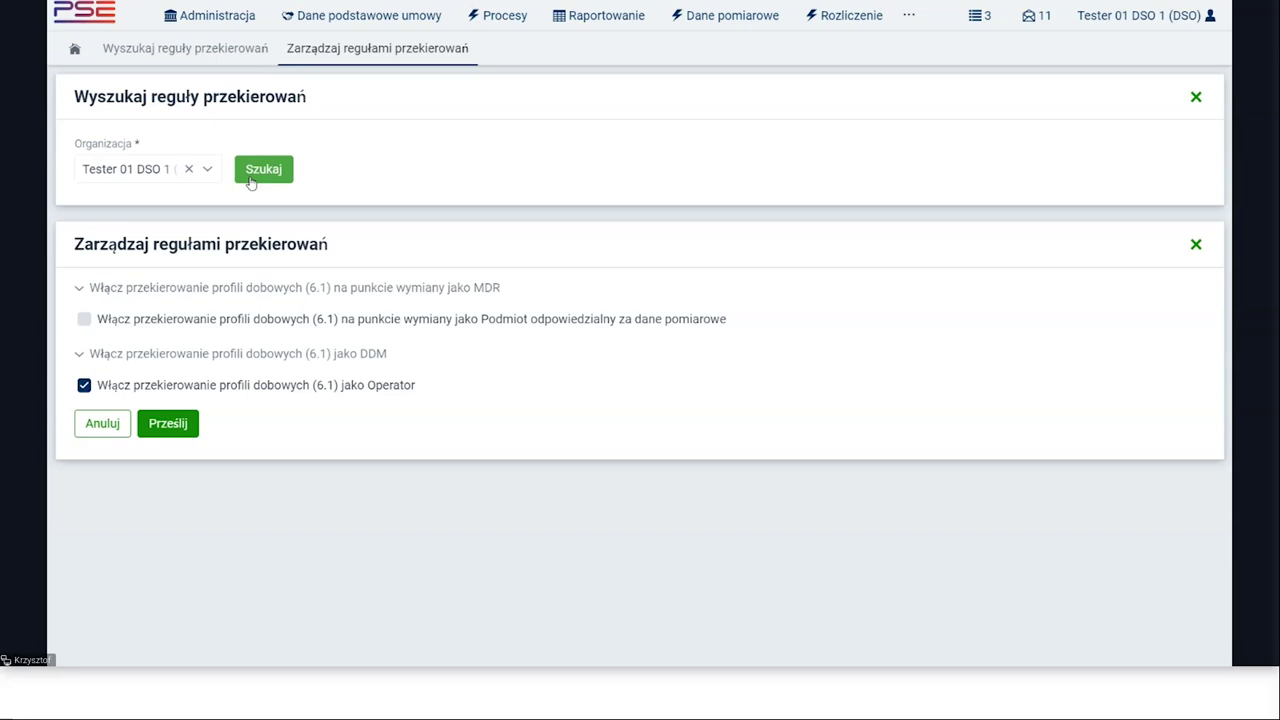
left_click(262, 170)
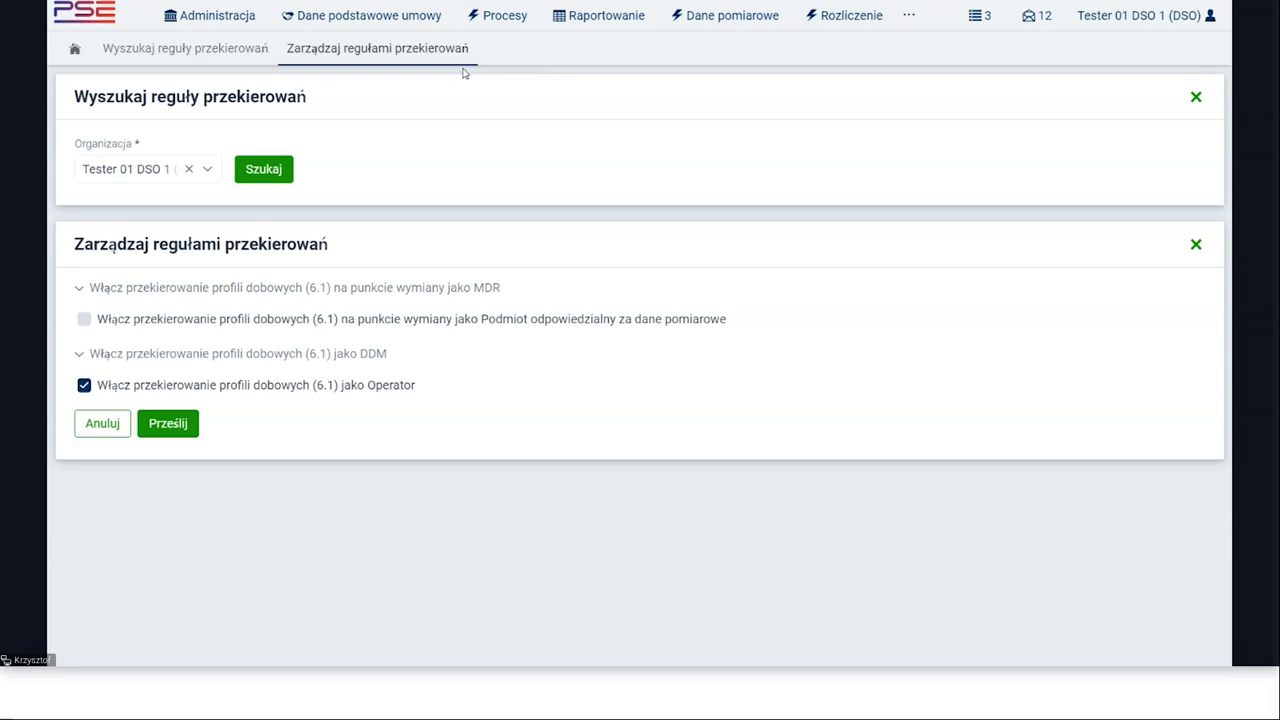
- Load the queued messages in the Peek & Dequeue queue with Szukaj
left_click(498, 18)
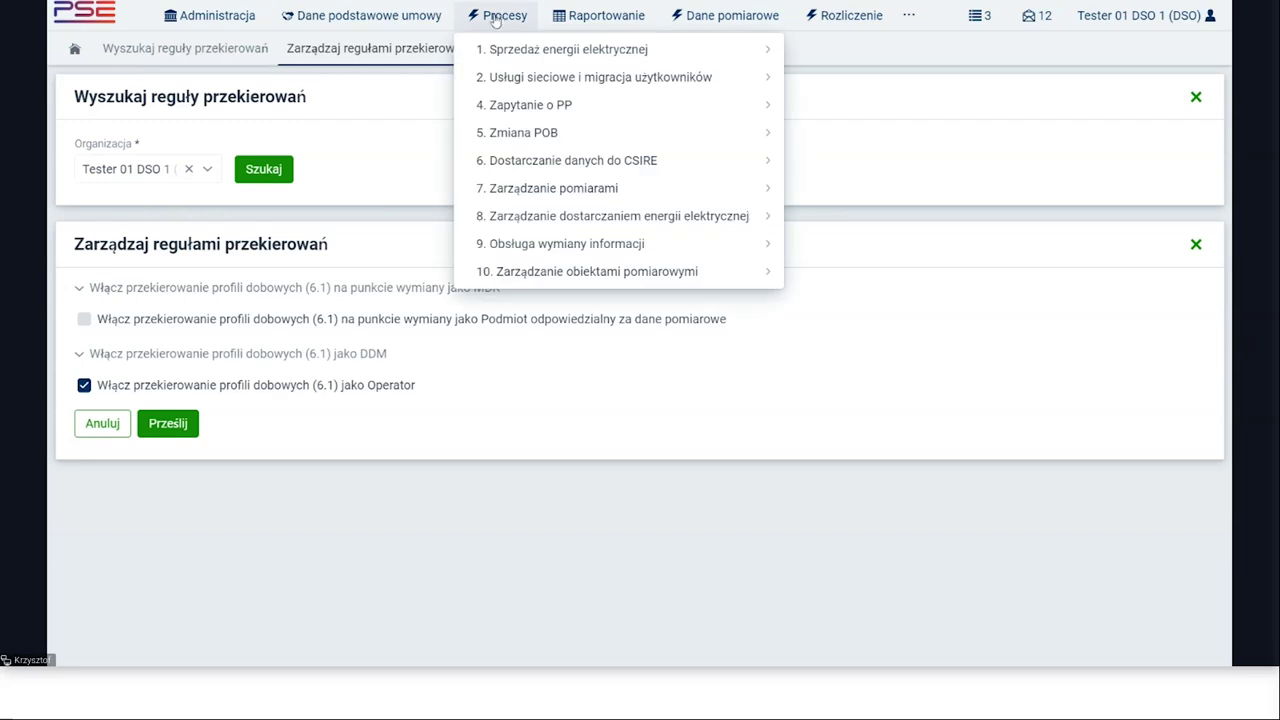
left_click(1036, 18)
left_click(266, 169)
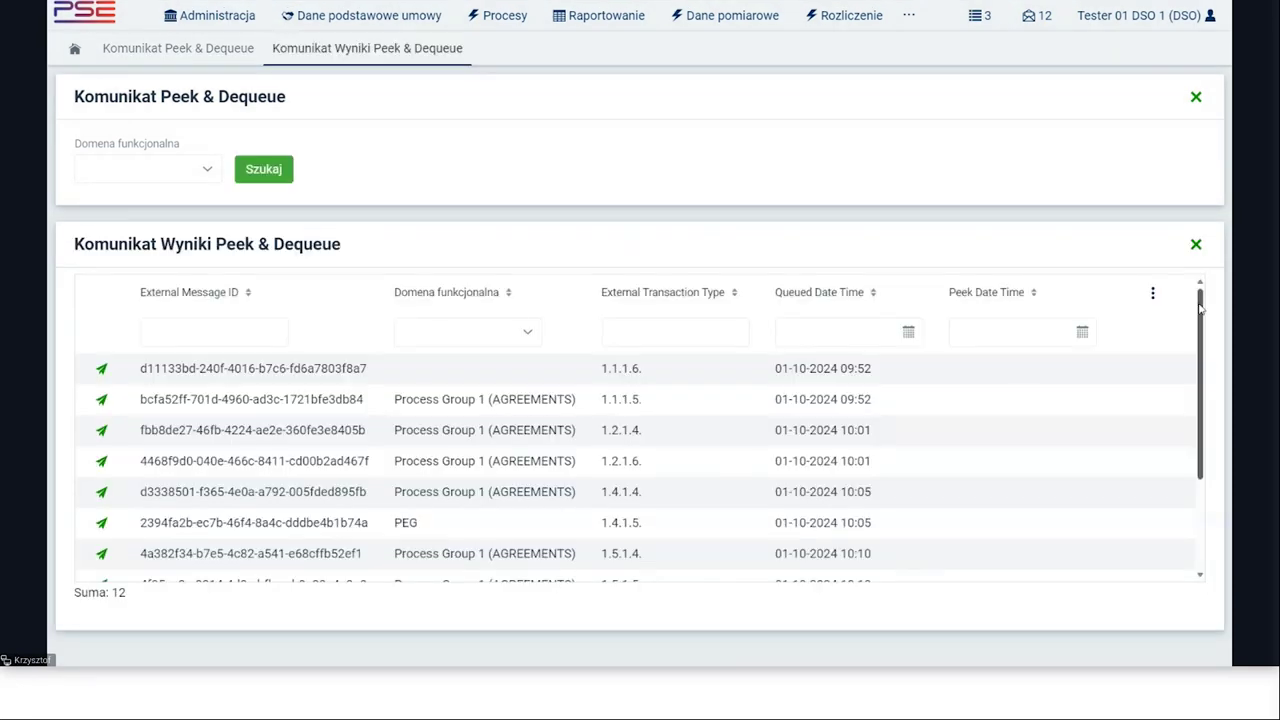
left_click_drag(1200, 310, 1193, 440)
- Add the External Message Type column and open the 6.1_2 message queued at 11:25
left_click(1152, 292)
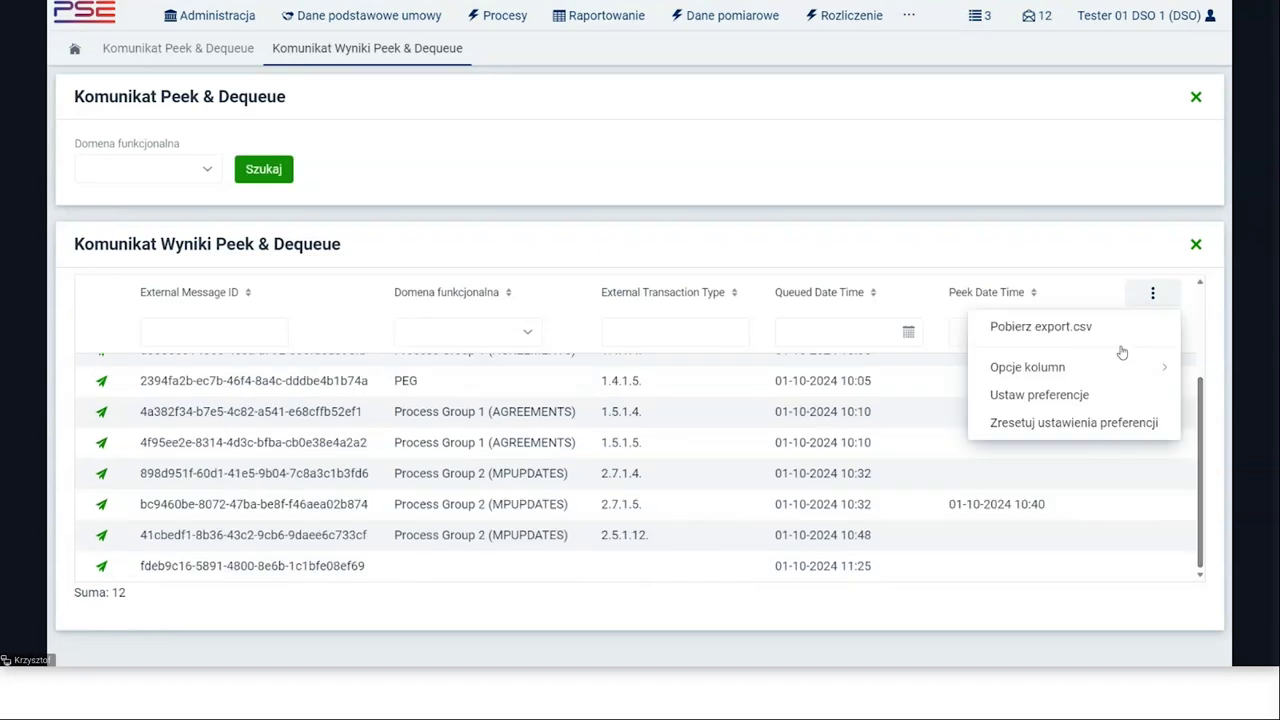
left_click(1048, 370)
left_click(860, 406)
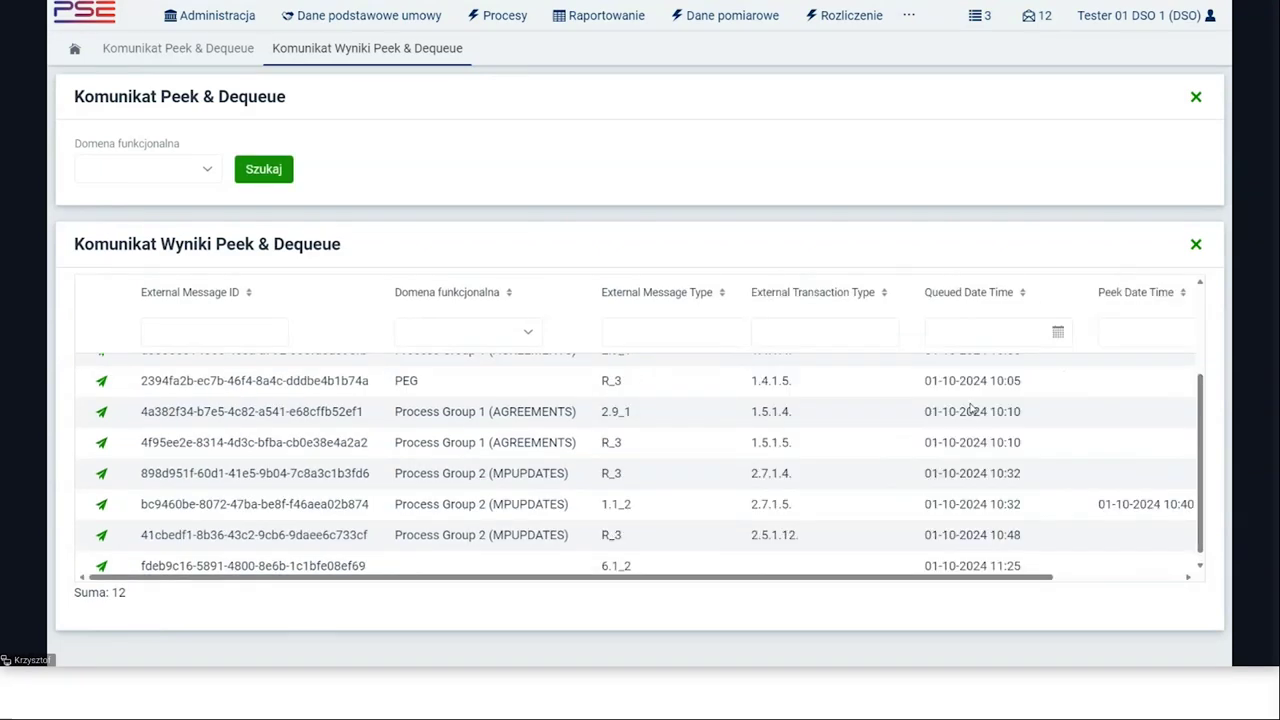
scroll(1100, 380, "up", 3)
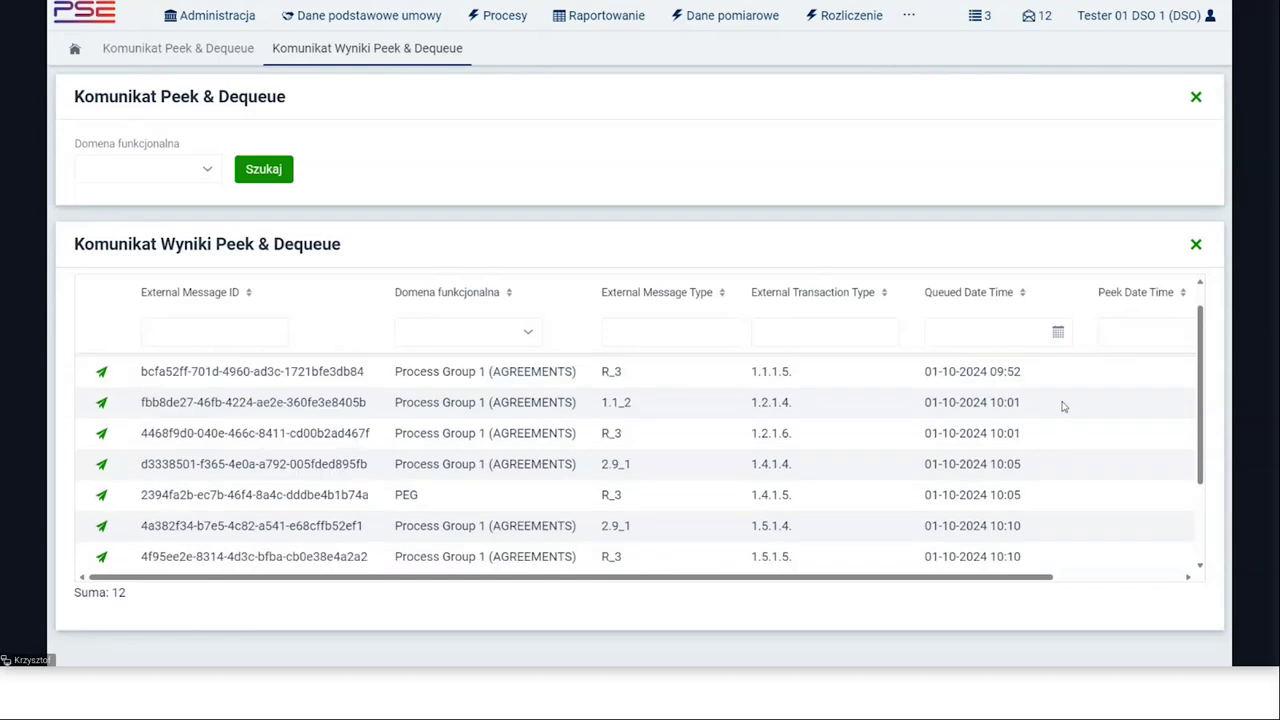
scroll(921, 433, "down", 2)
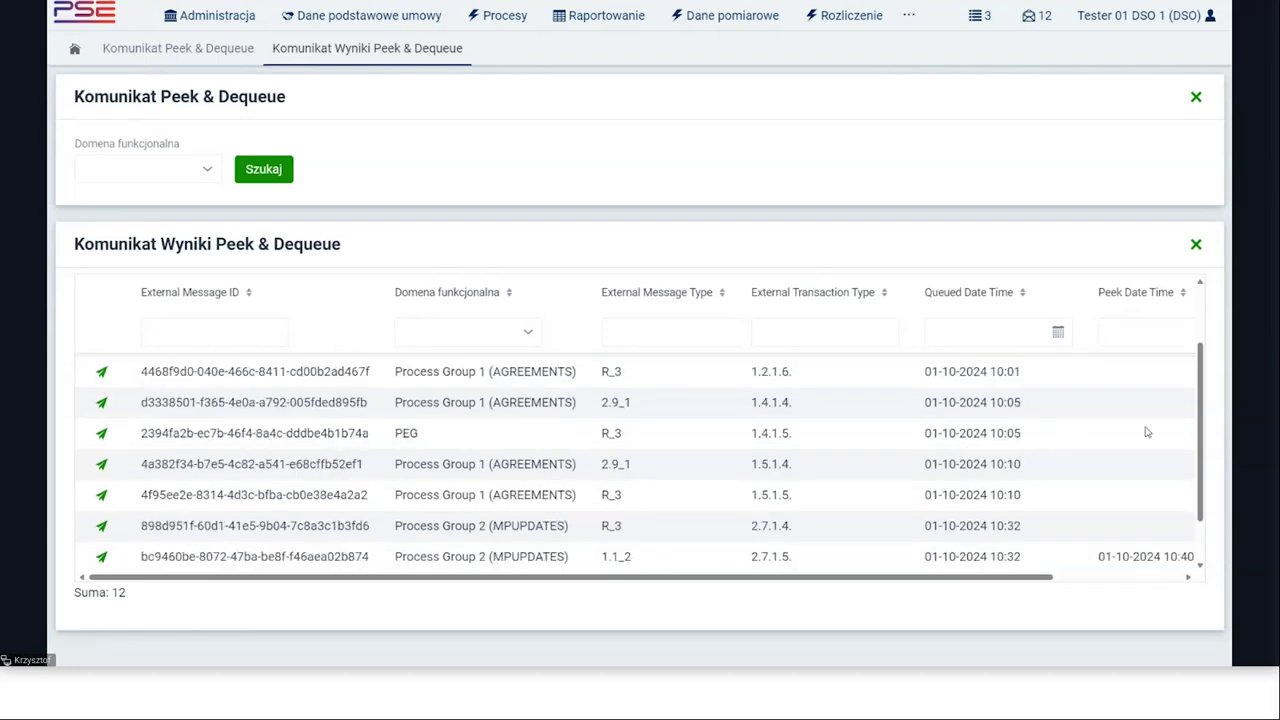
left_click_drag(1199, 393, 1205, 438)
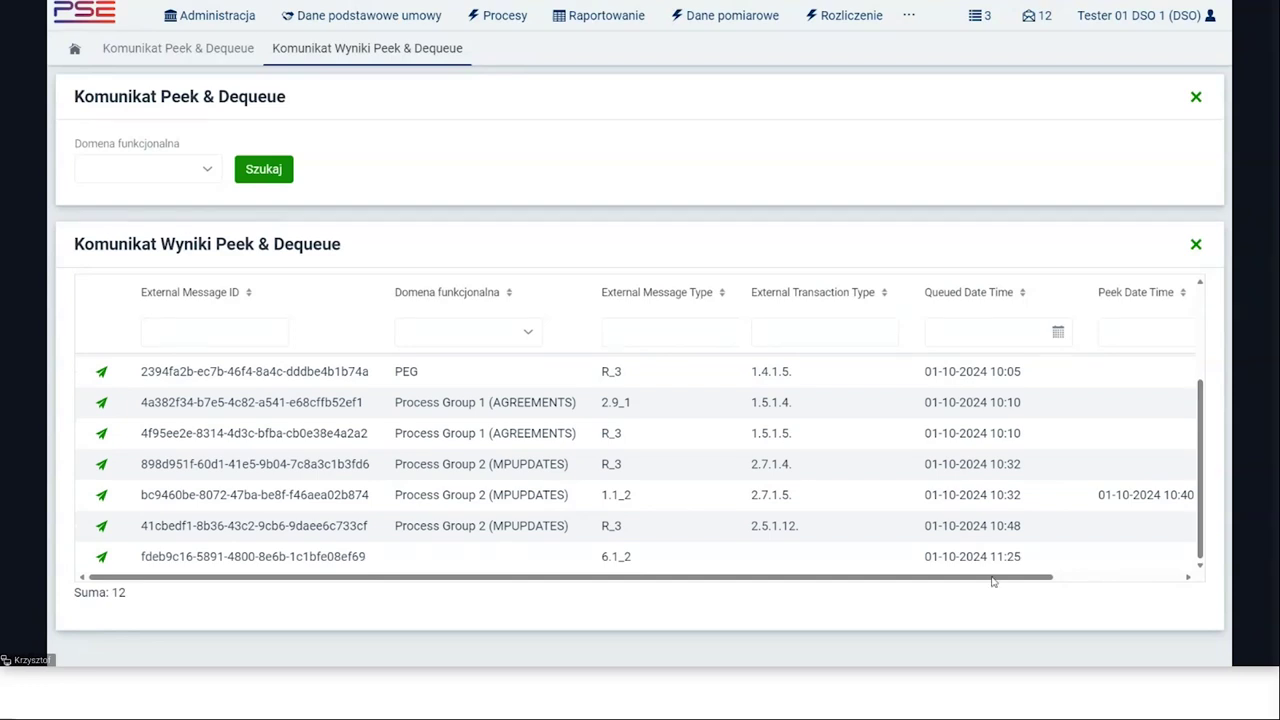
left_click(104, 558)
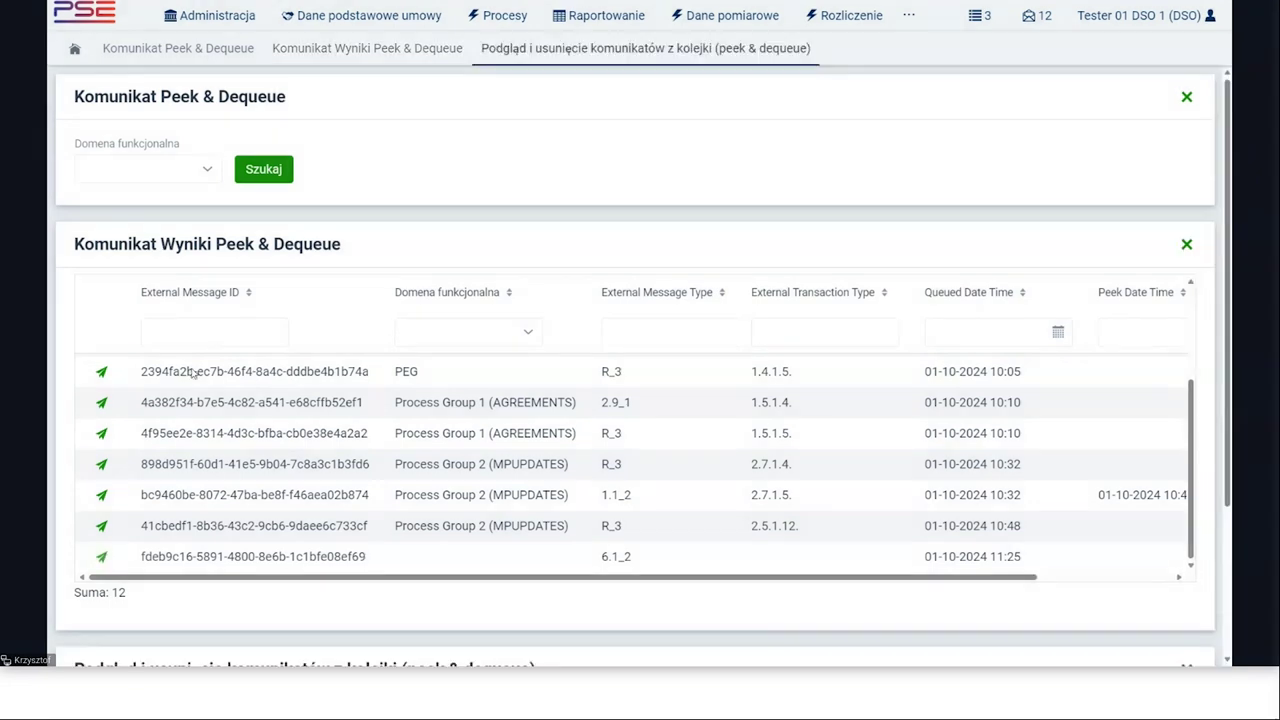
scroll(1210, 400, "down", 2)
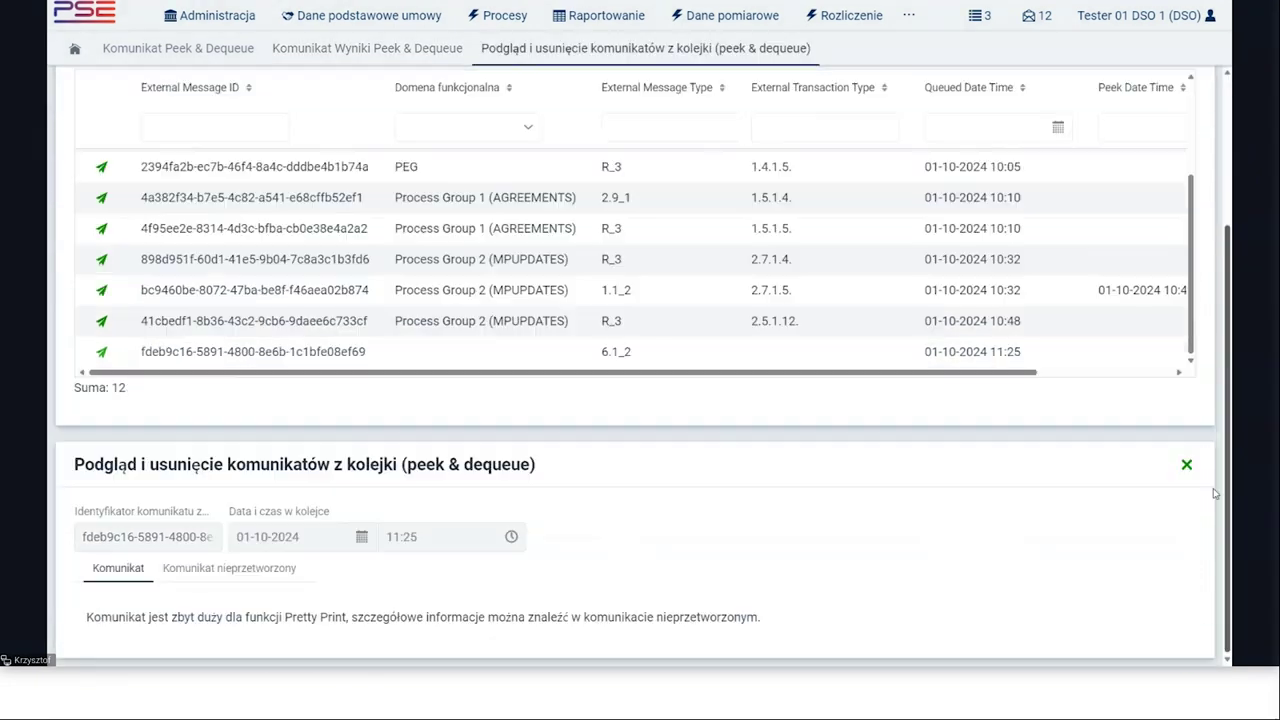
left_click(221, 570)
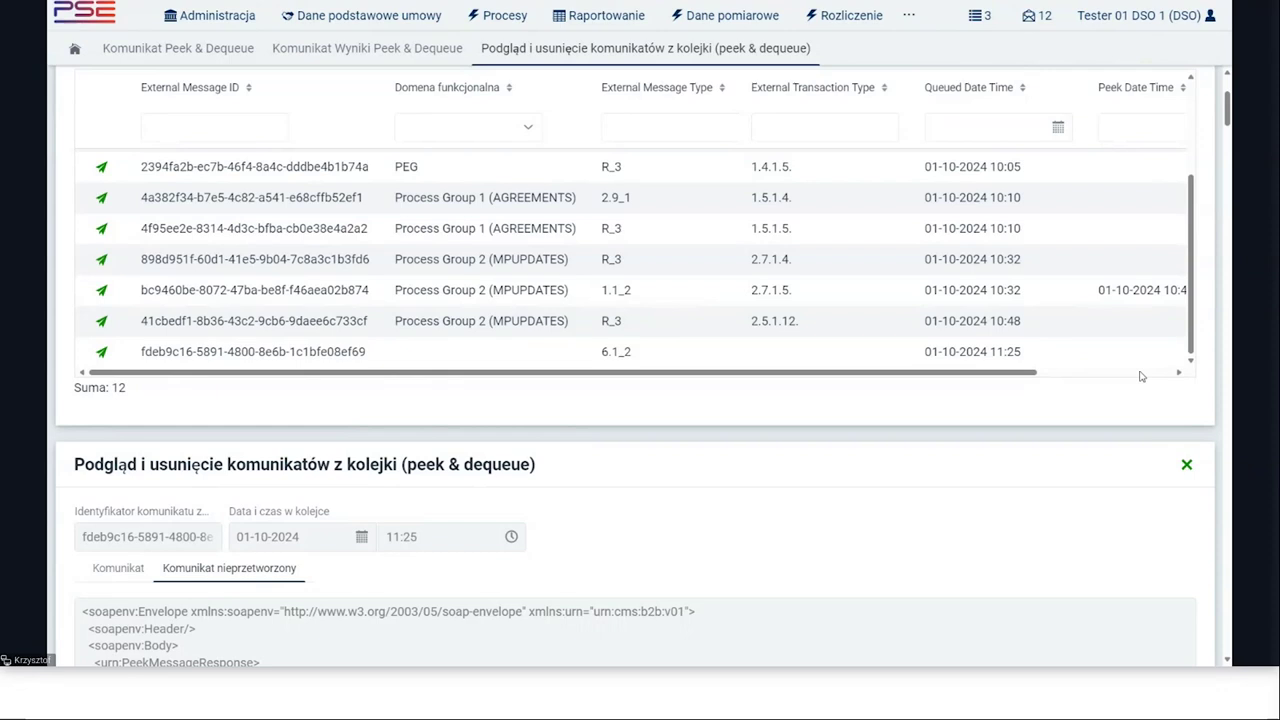
scroll(1141, 376, "down", 4)
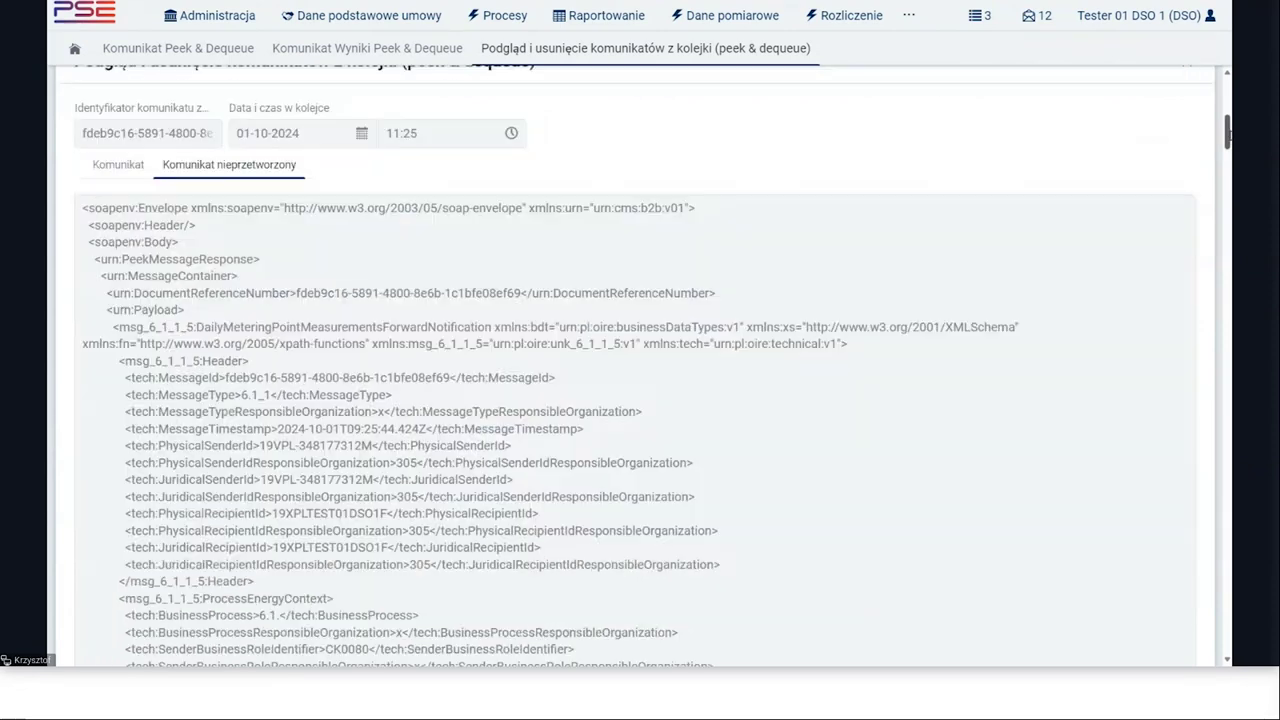
scroll(640, 400, "down", 1)
scroll(640, 400, "down", 5)
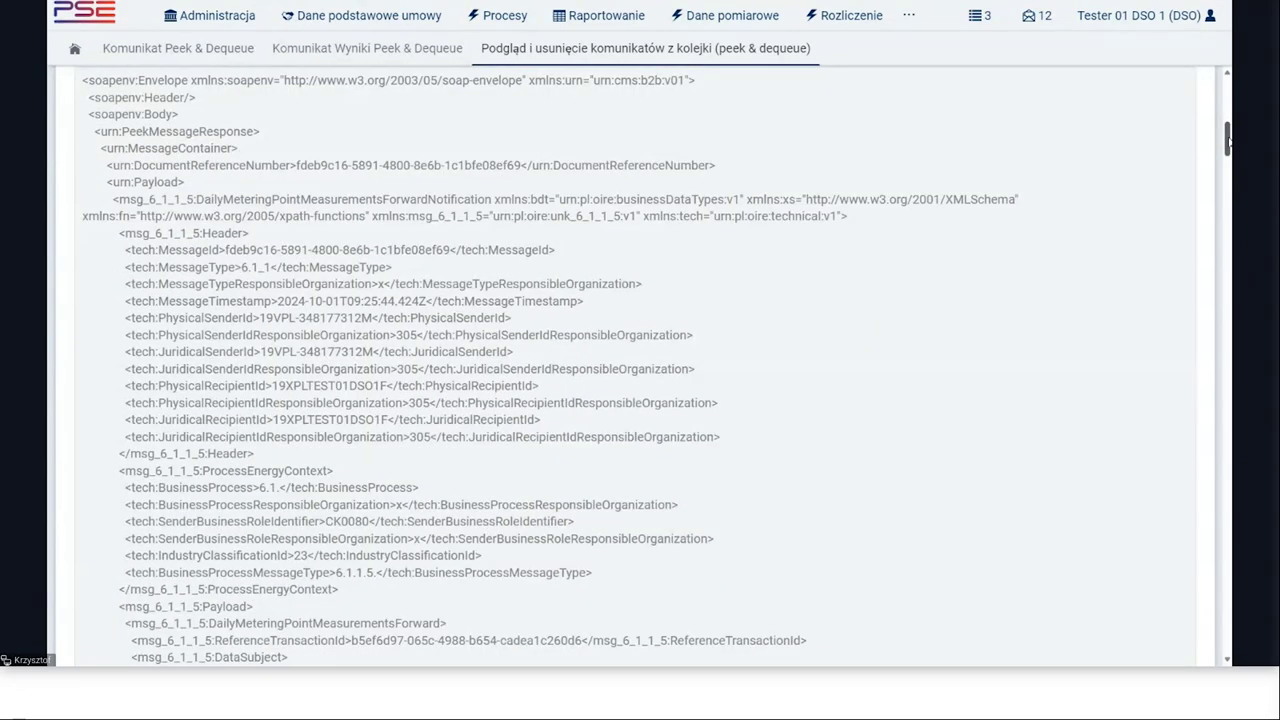
scroll(1227, 158, "down", 5)
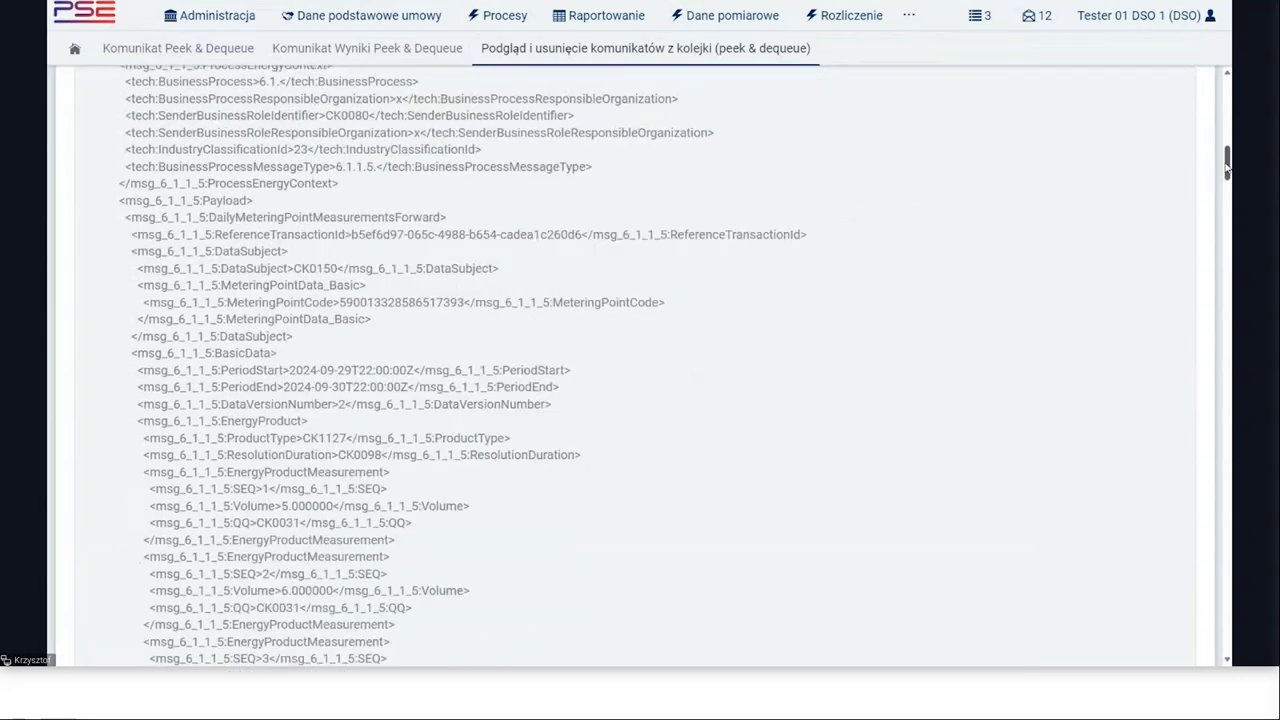
left_click_drag(1227, 175, 1227, 181)
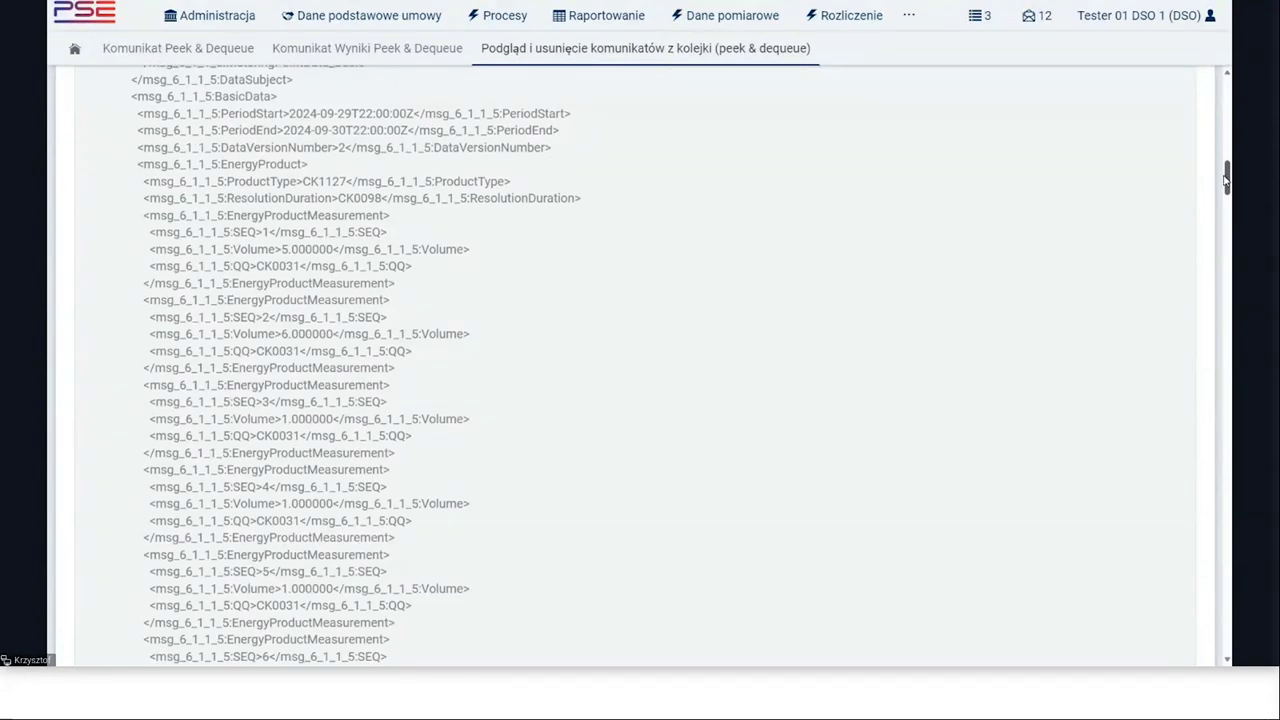
left_click_drag(281, 249, 312, 250)
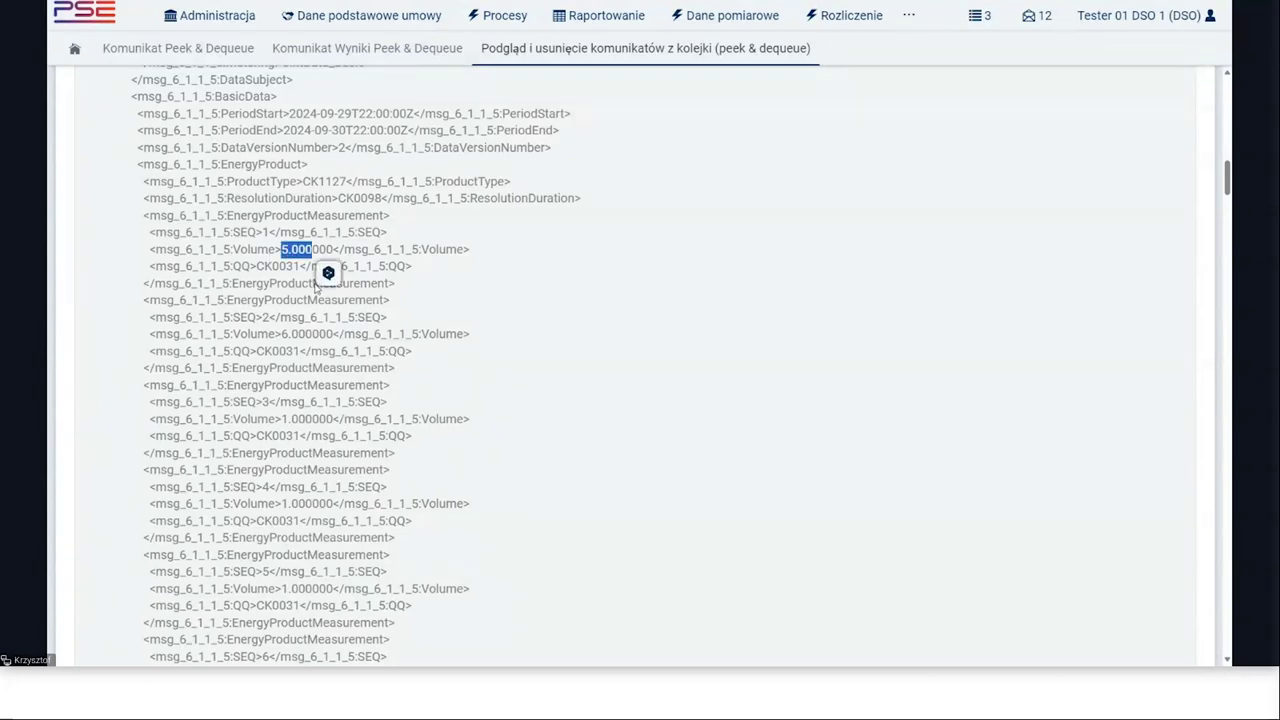
left_click_drag(282, 336, 326, 335)
left_click(278, 308)
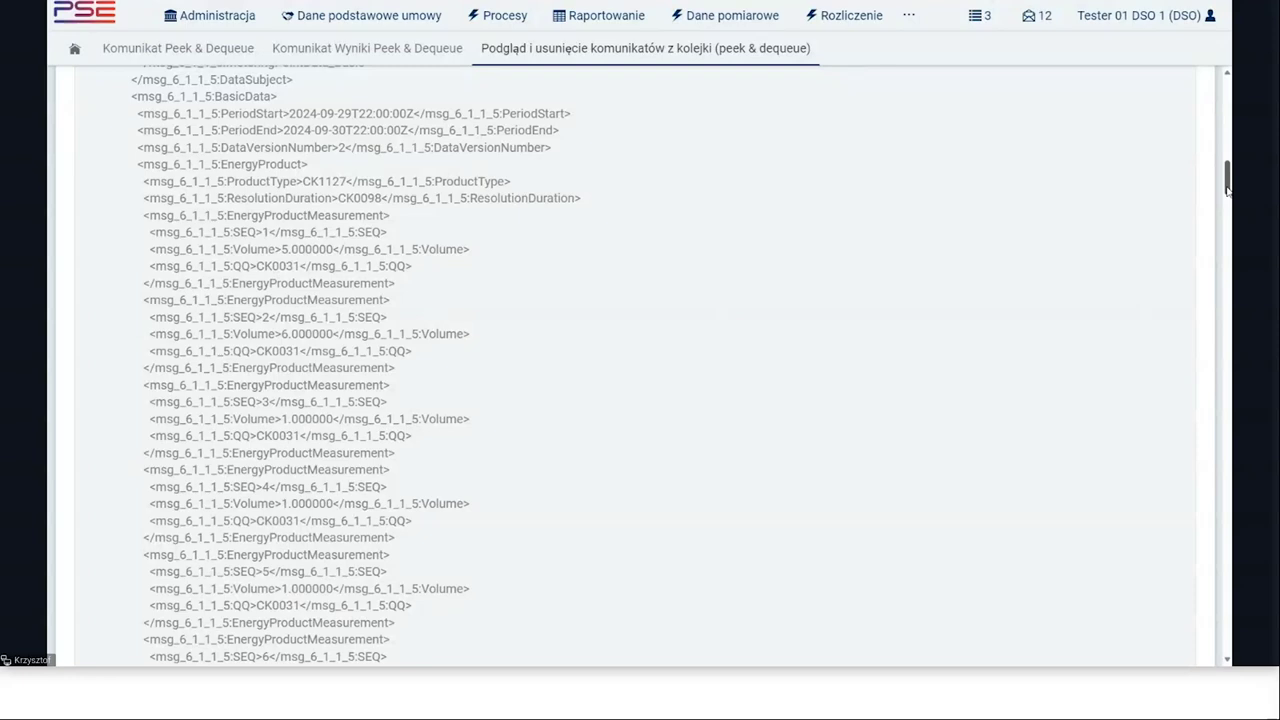
left_click_drag(1227, 188, 1222, 219)
left_click_drag(1220, 234, 1211, 317)
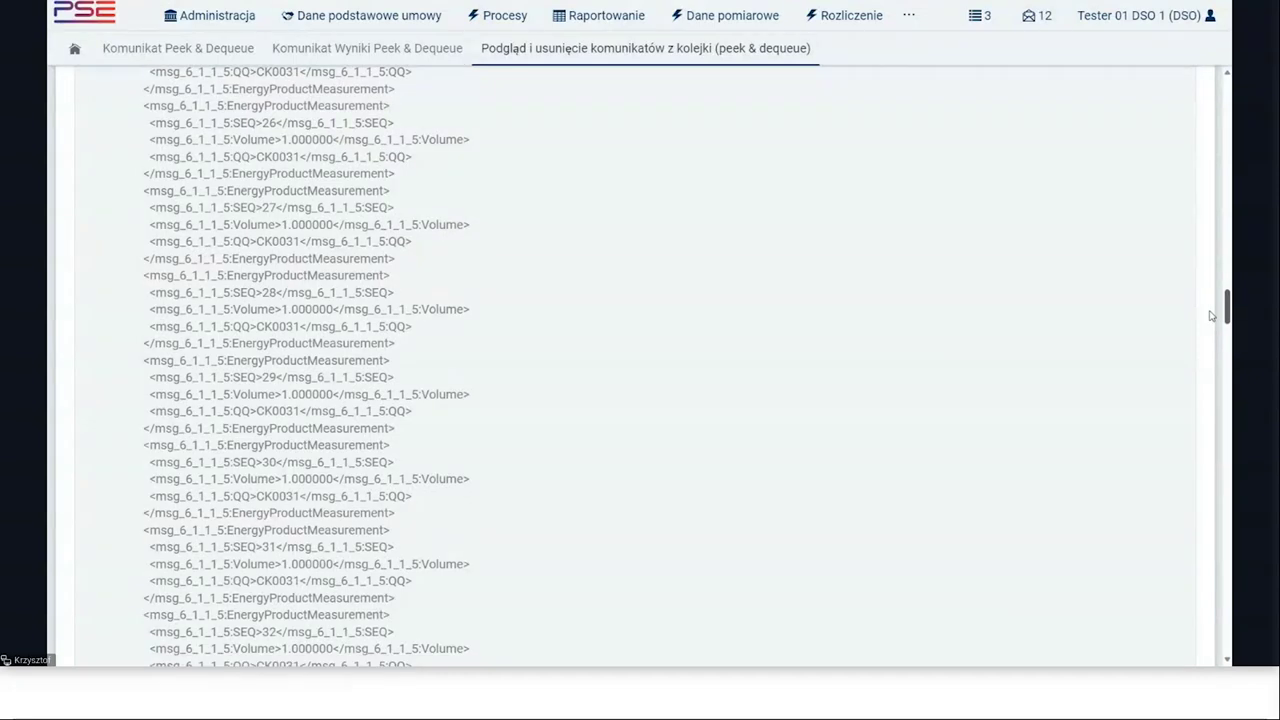
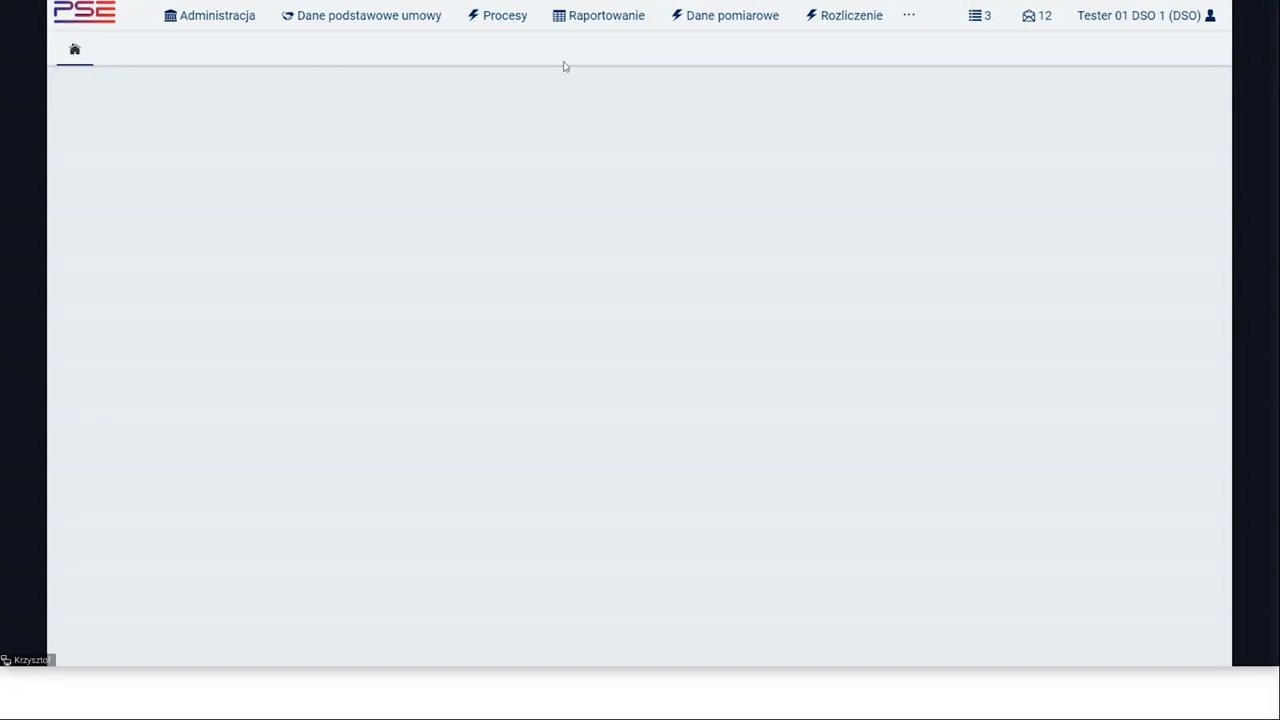
- Open the 6.10 Przekazanie informacji o rozliczeniu dodatkowym form from the Procesy menu
left_click(514, 18)
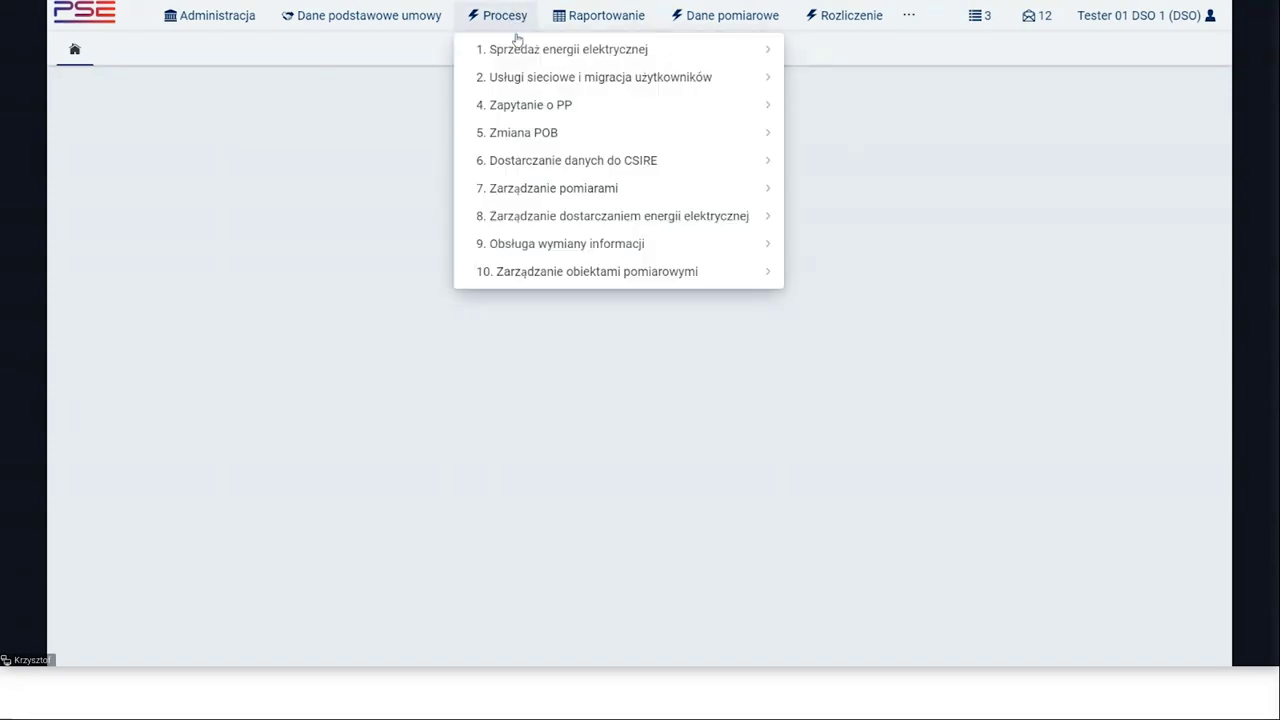
mouse_move(560, 167)
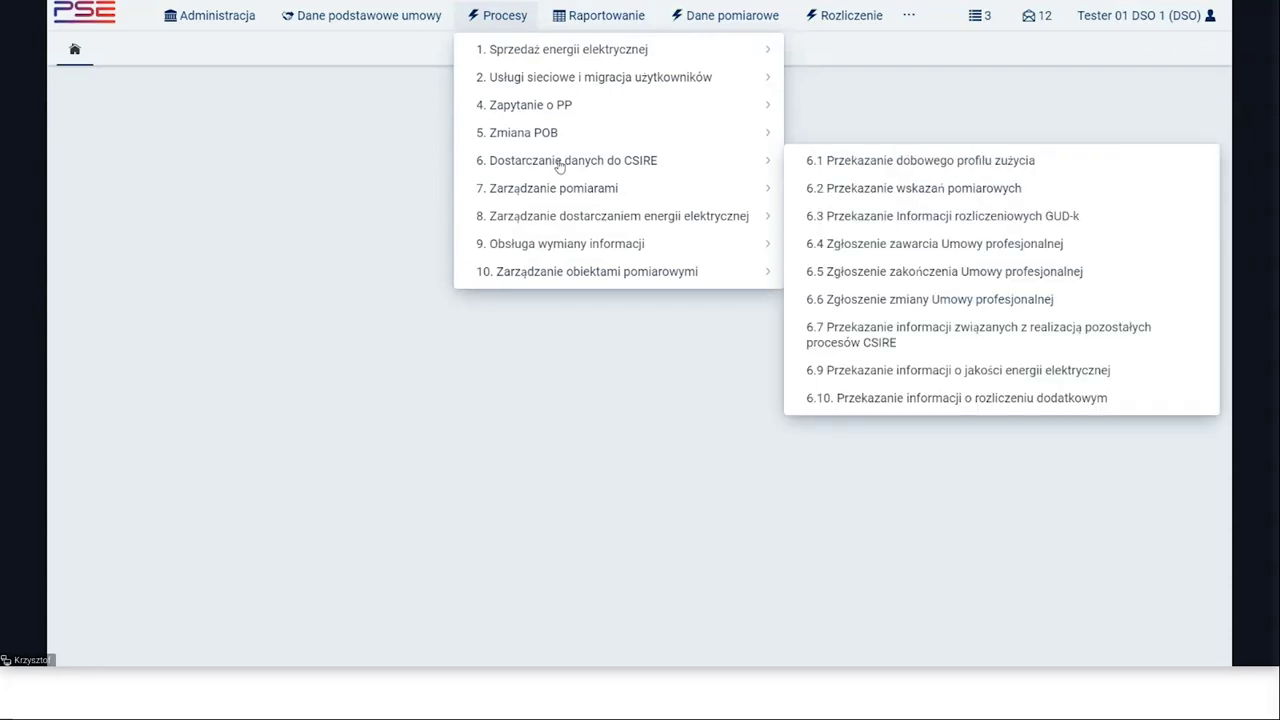
left_click(857, 398)
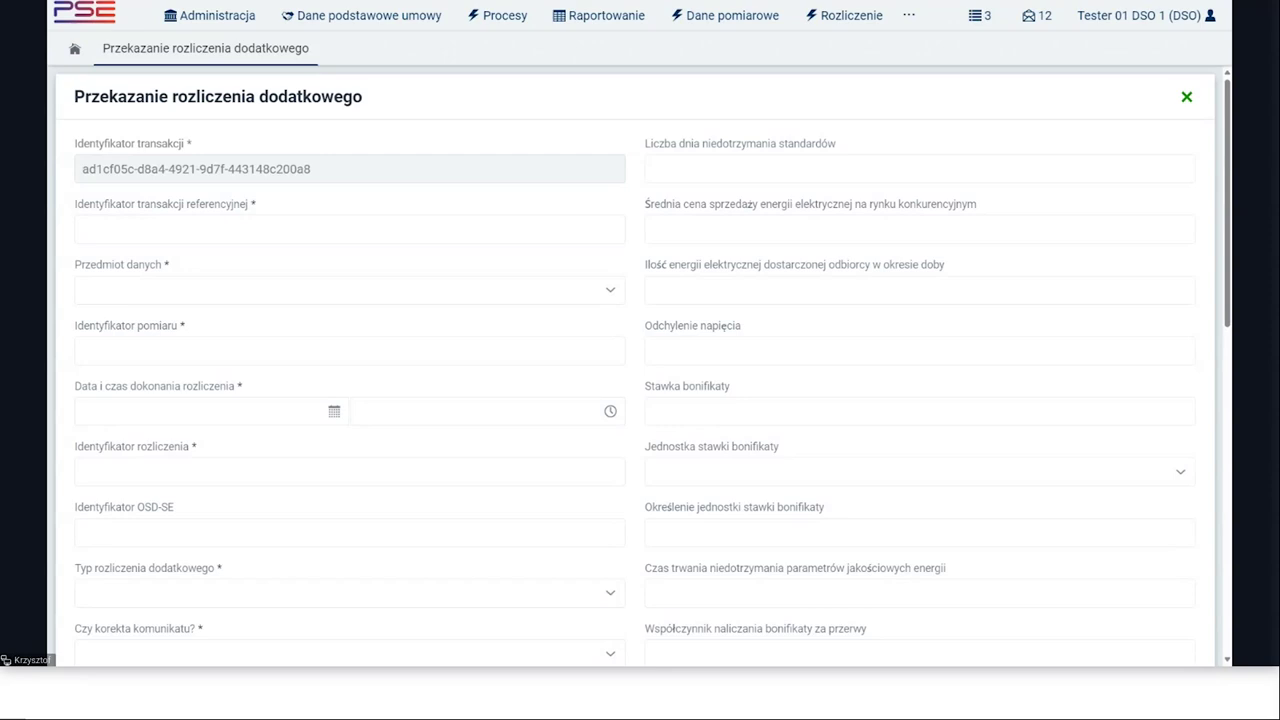
- Paste the metering point ID, set the subject to Dotyczy PP, and paste the reference transaction ID
left_click(132, 346)
key("ctrl+v")
left_click(143, 281)
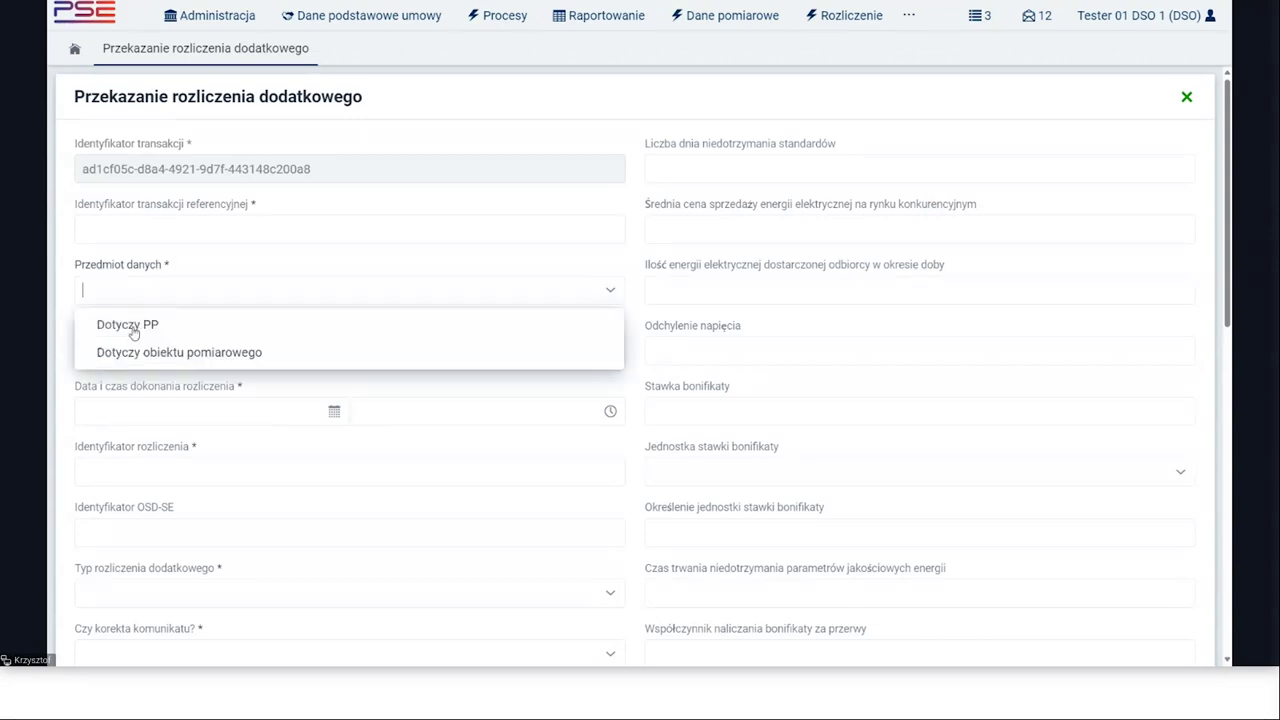
left_click(133, 329)
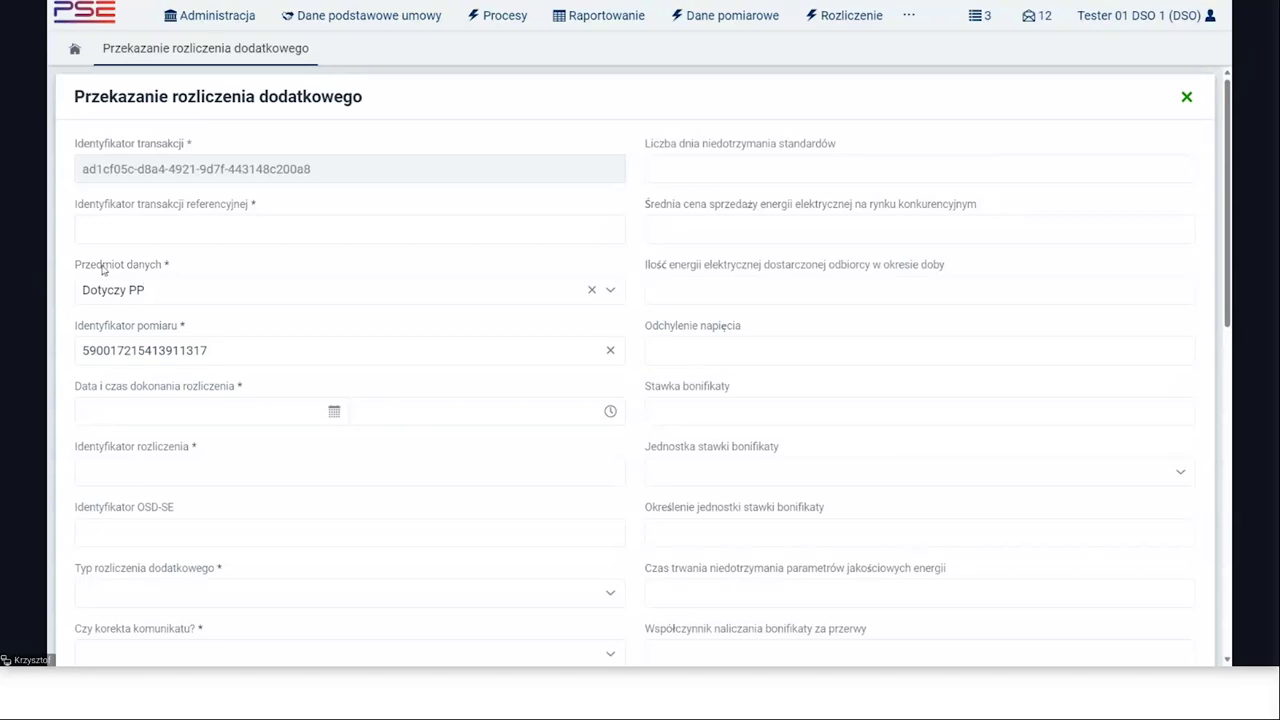
left_click(160, 229)
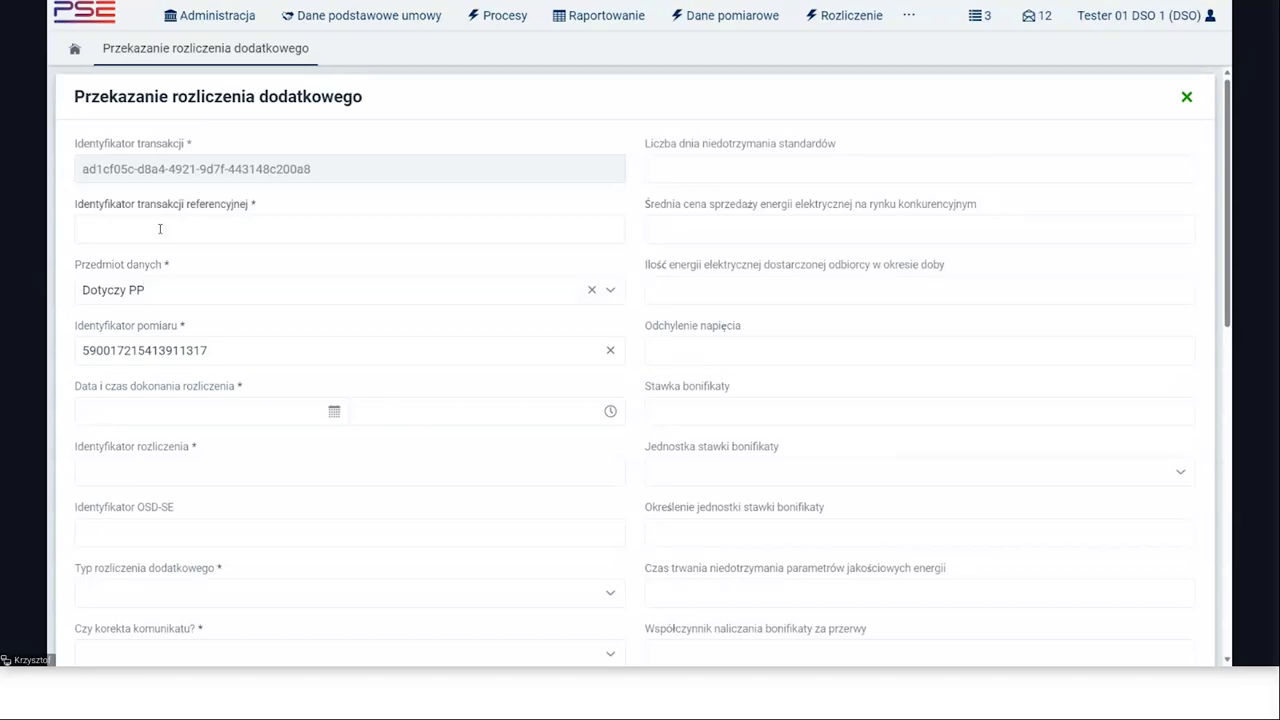
type("f22cdd84-e3b8-444f-b54a-e8e494e78114")
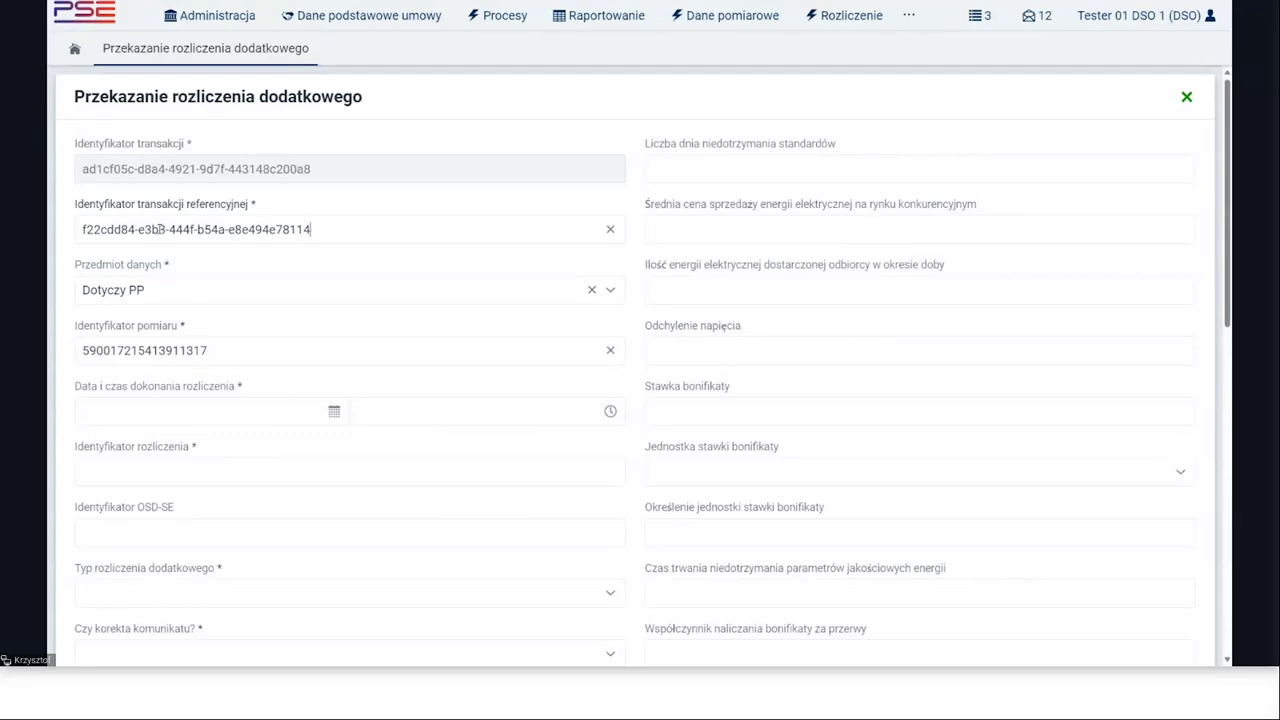
left_click(278, 657)
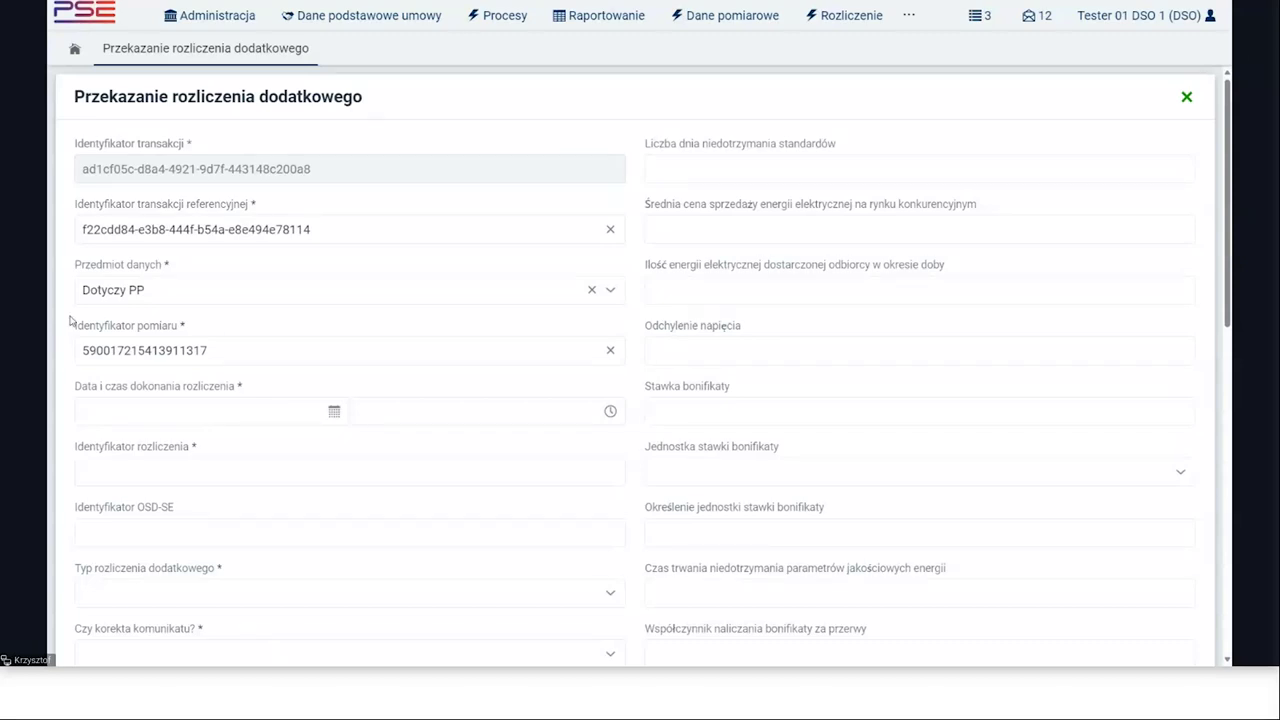
left_click(334, 413)
left_click(146, 100)
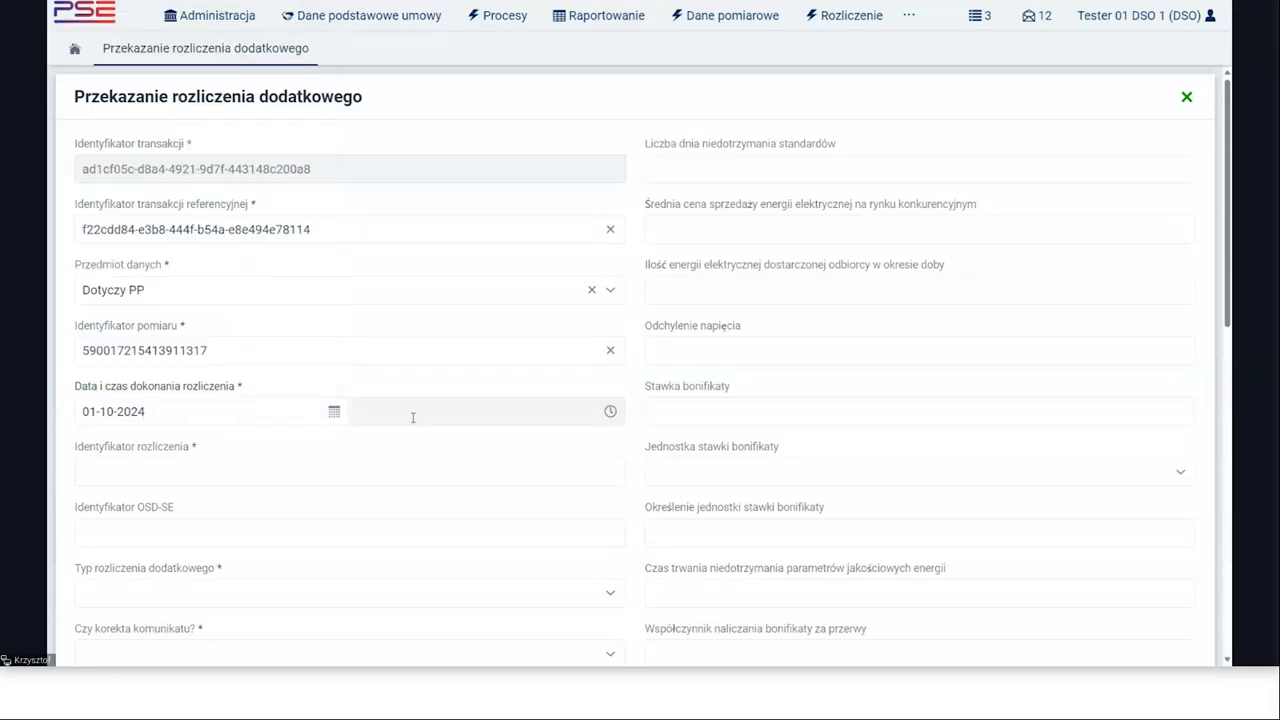
left_click(167, 468)
type("RO")
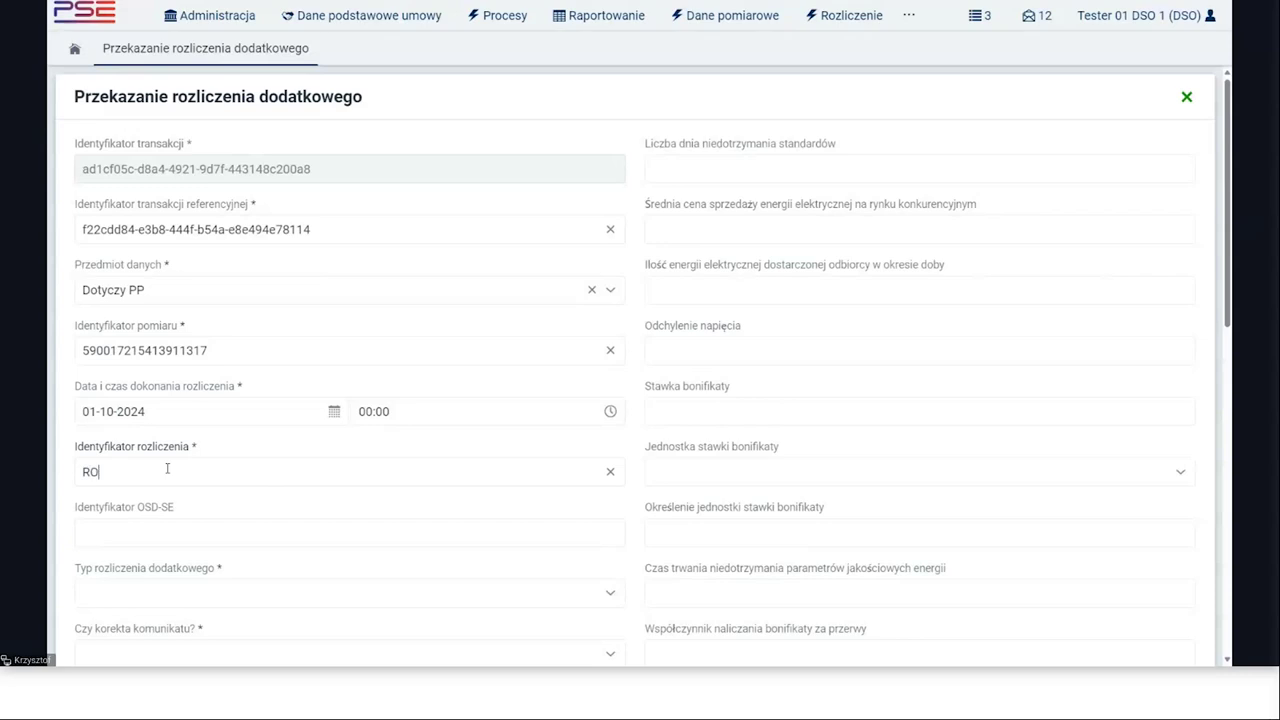
type("ZLICZENIEDEMO")
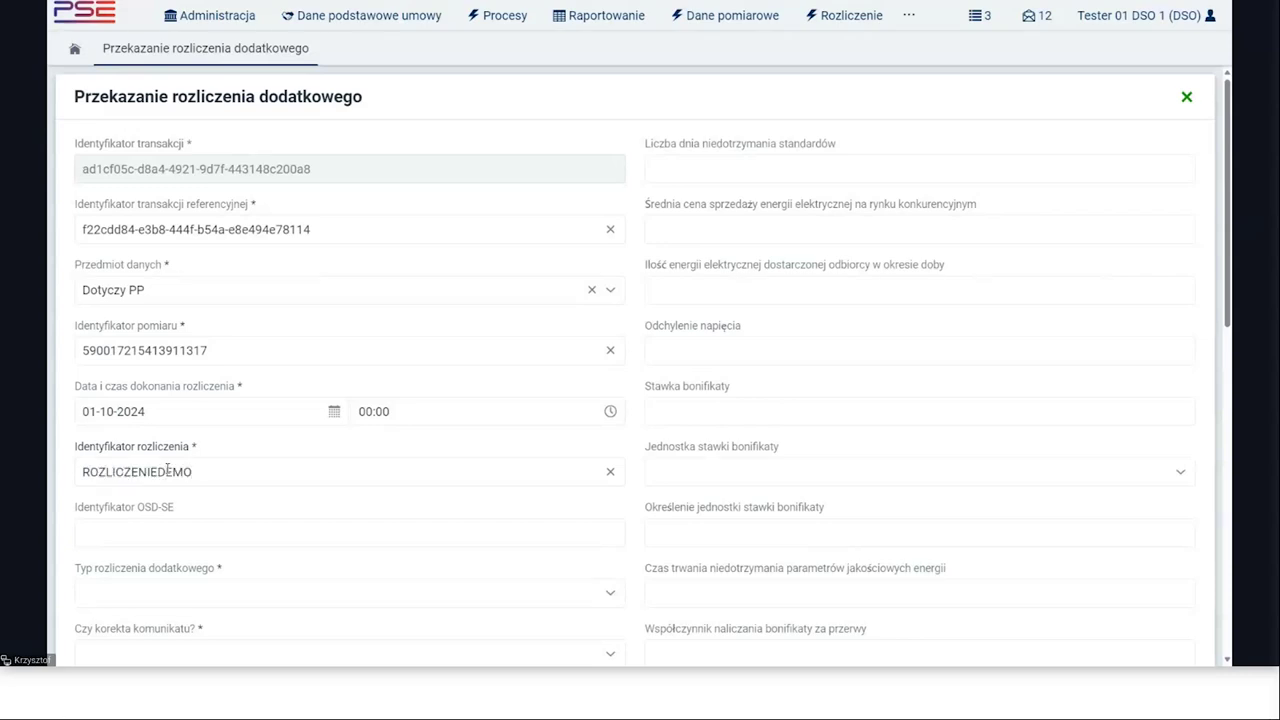
- Choose Bonifikata as the additional settlement type and set Czy korekta komunikatu? to false
scroll(143, 467, "down", 2)
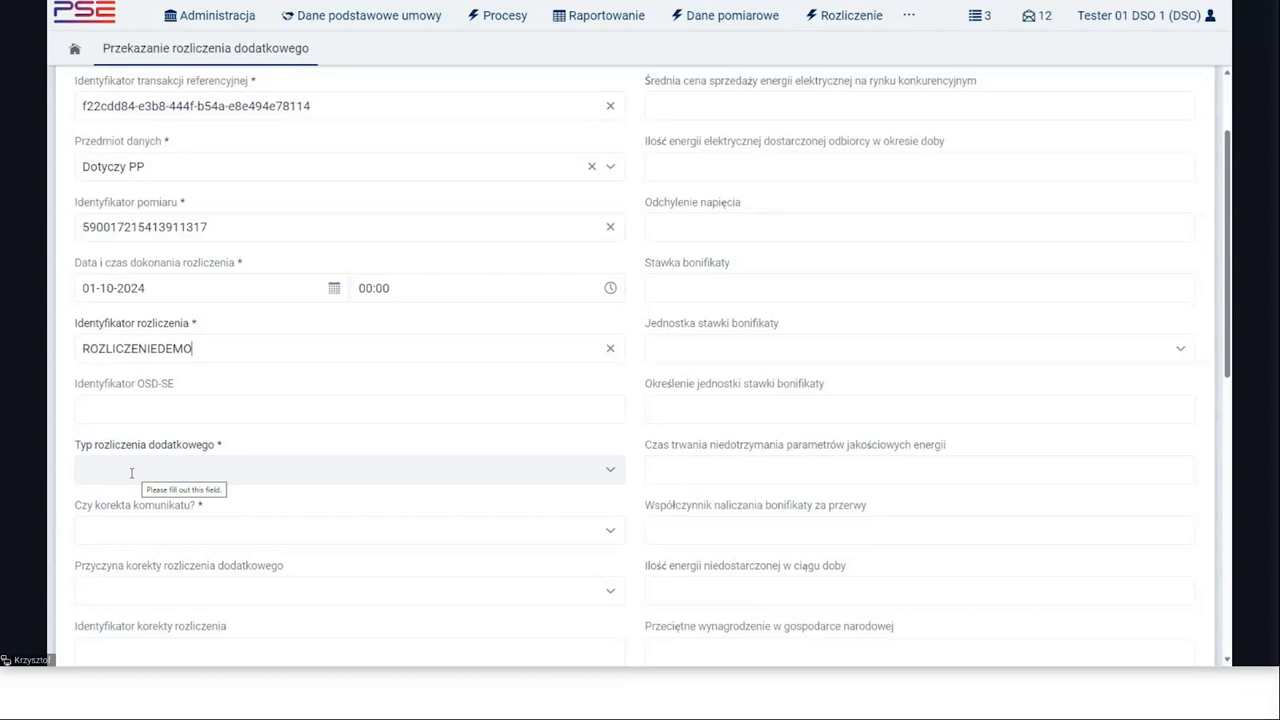
left_click(131, 473)
left_click(129, 509)
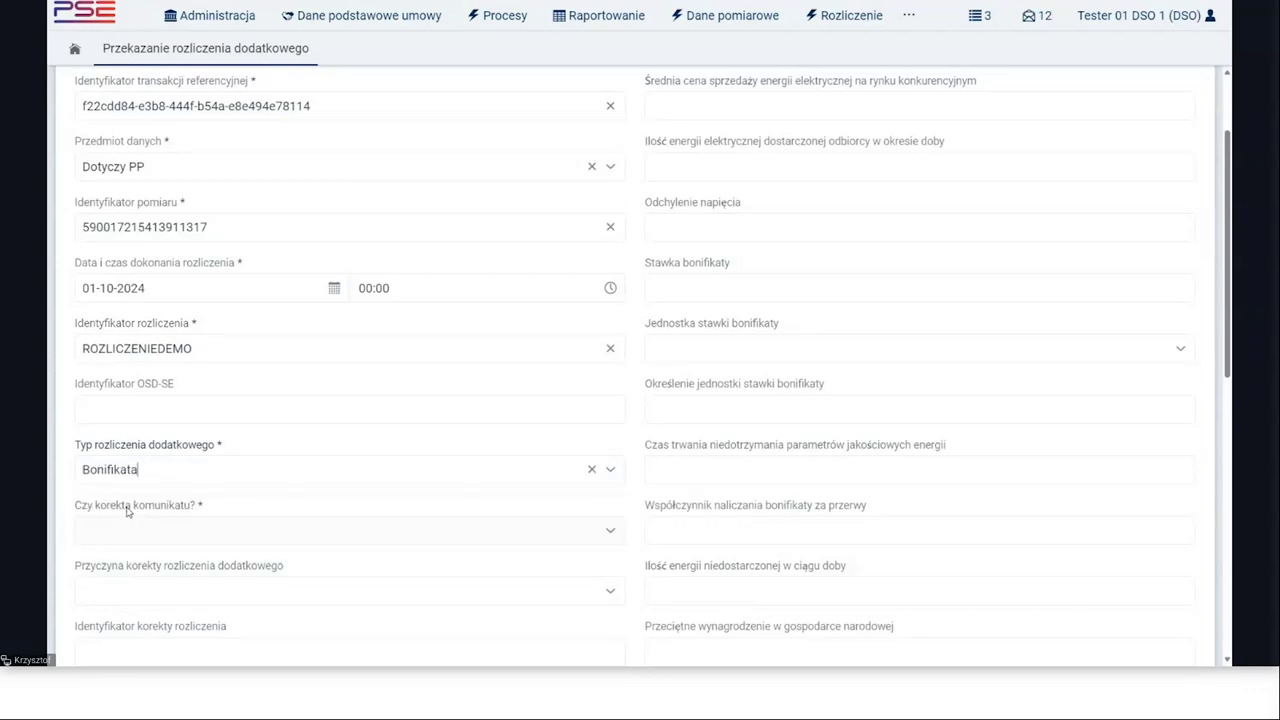
left_click(127, 512)
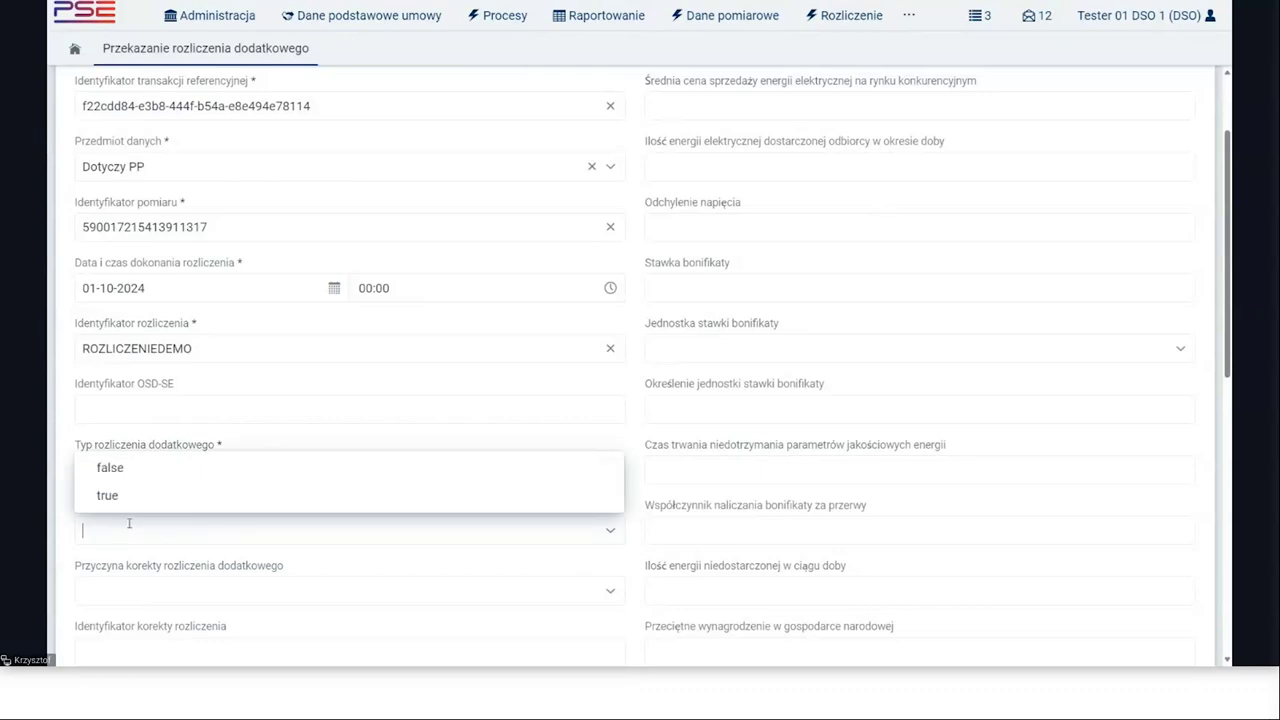
left_click(115, 522)
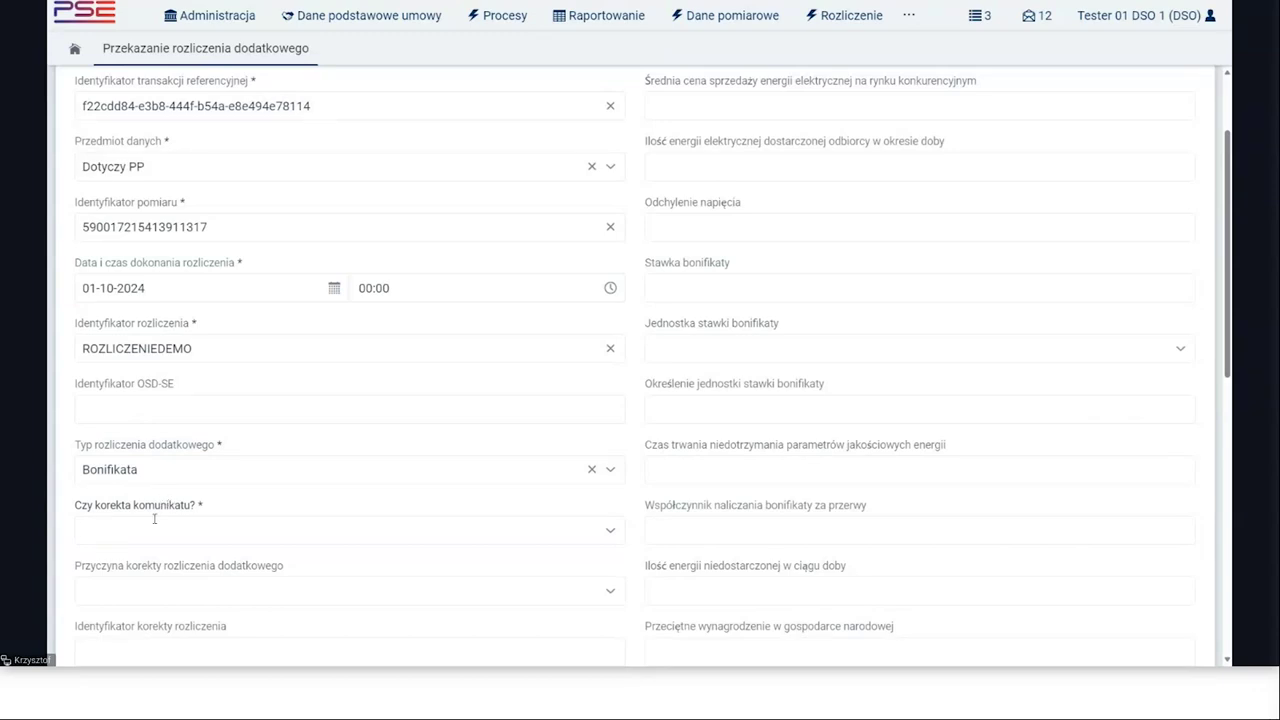
left_click_drag(154, 518, 115, 484)
left_click(112, 468)
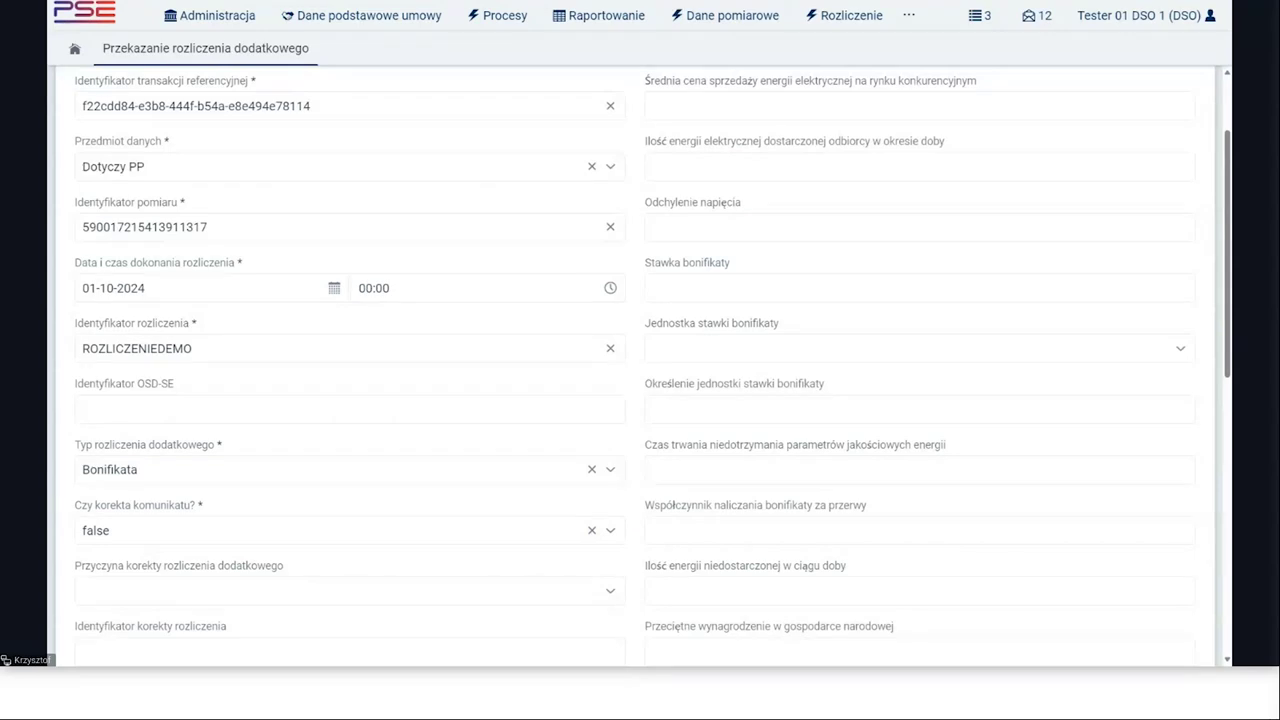
- Set Typ bonifikaty to the voltage deviation 'powyżej 10%' option
scroll(293, 325, "down", 1)
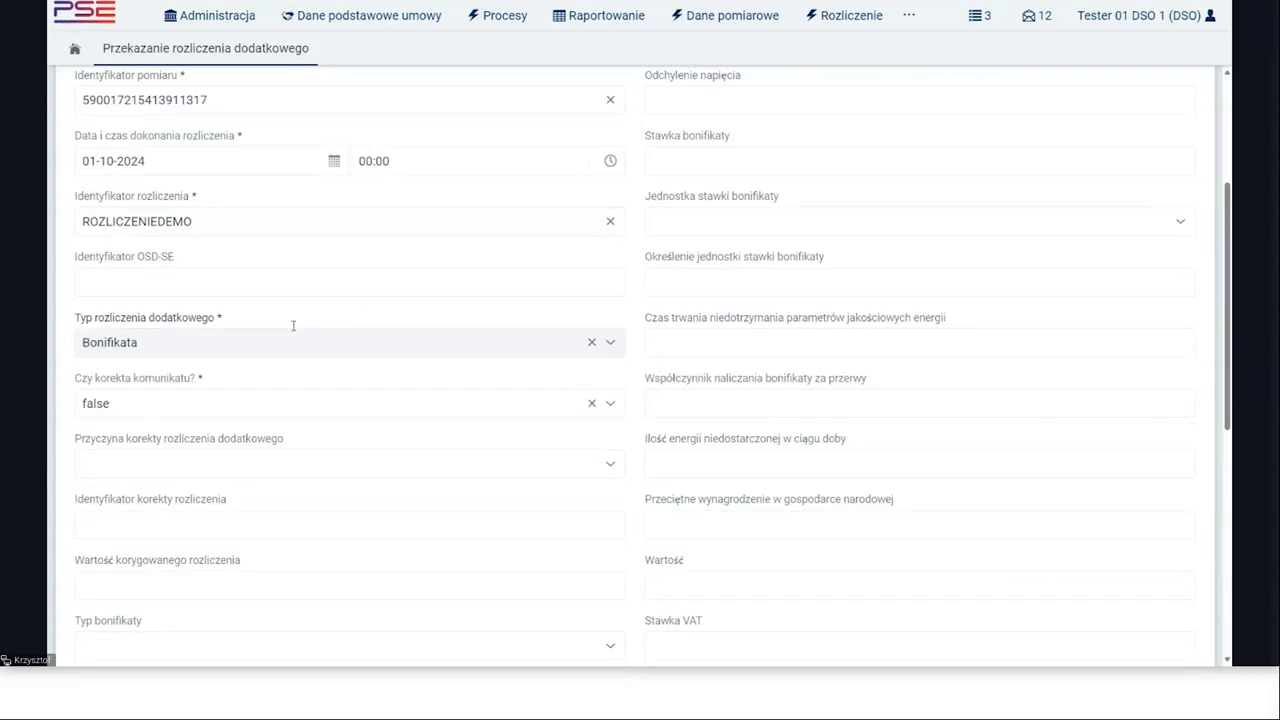
scroll(293, 325, "down", 2)
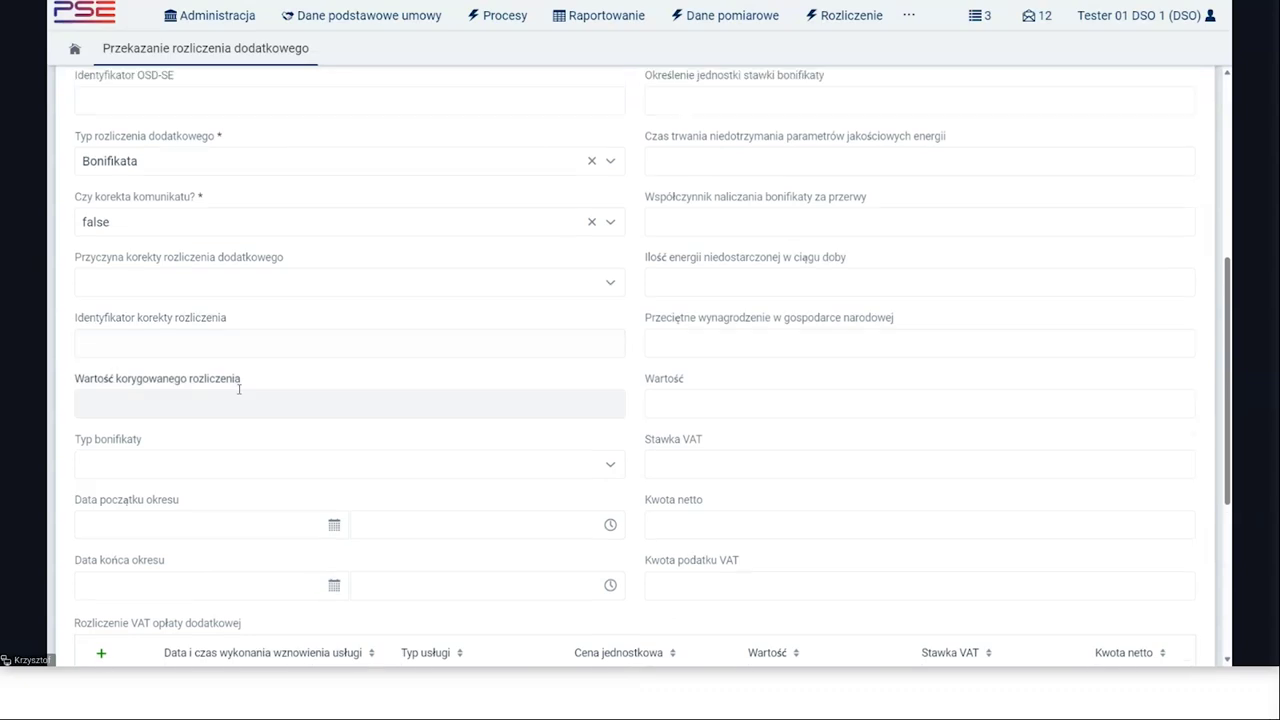
left_click(150, 458)
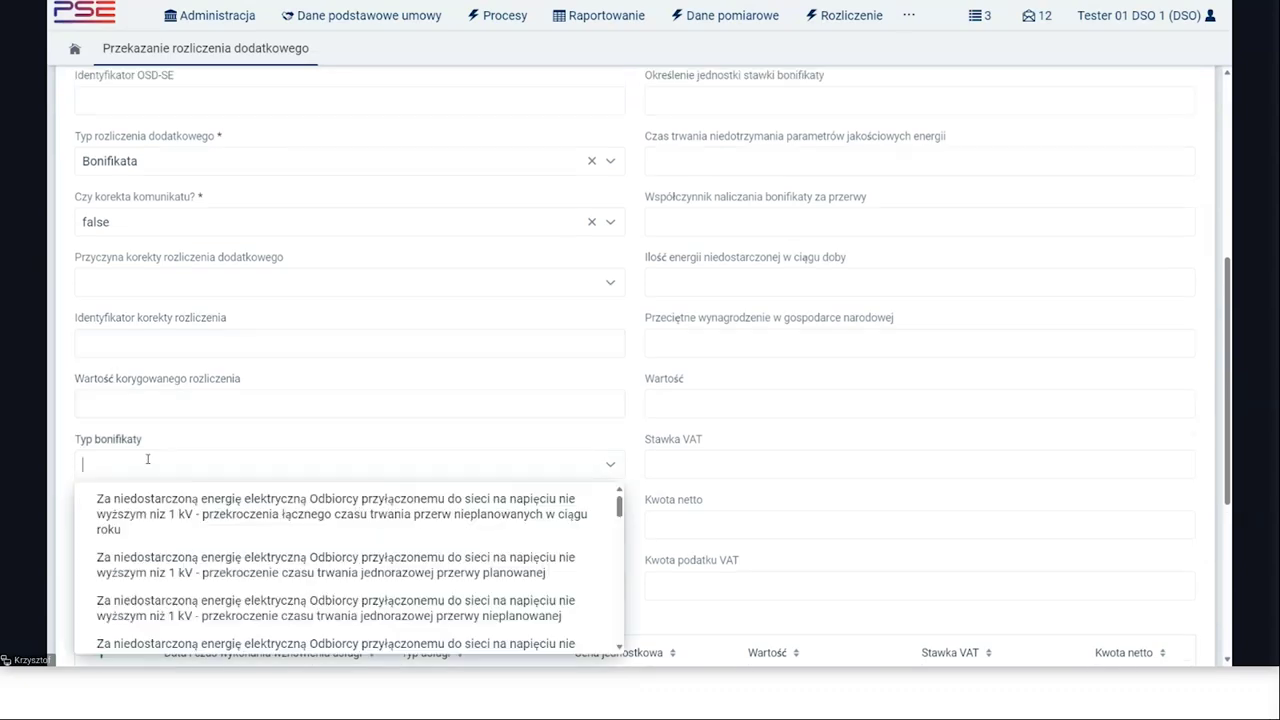
type("10")
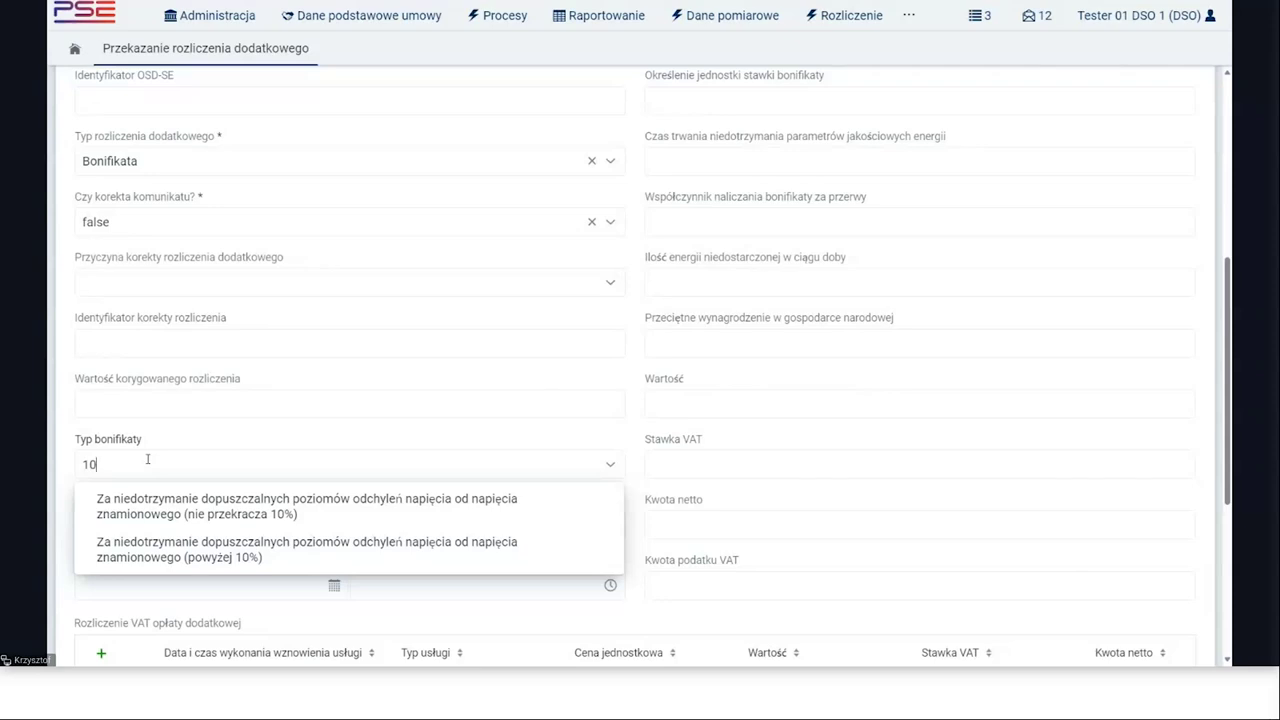
left_click(155, 555)
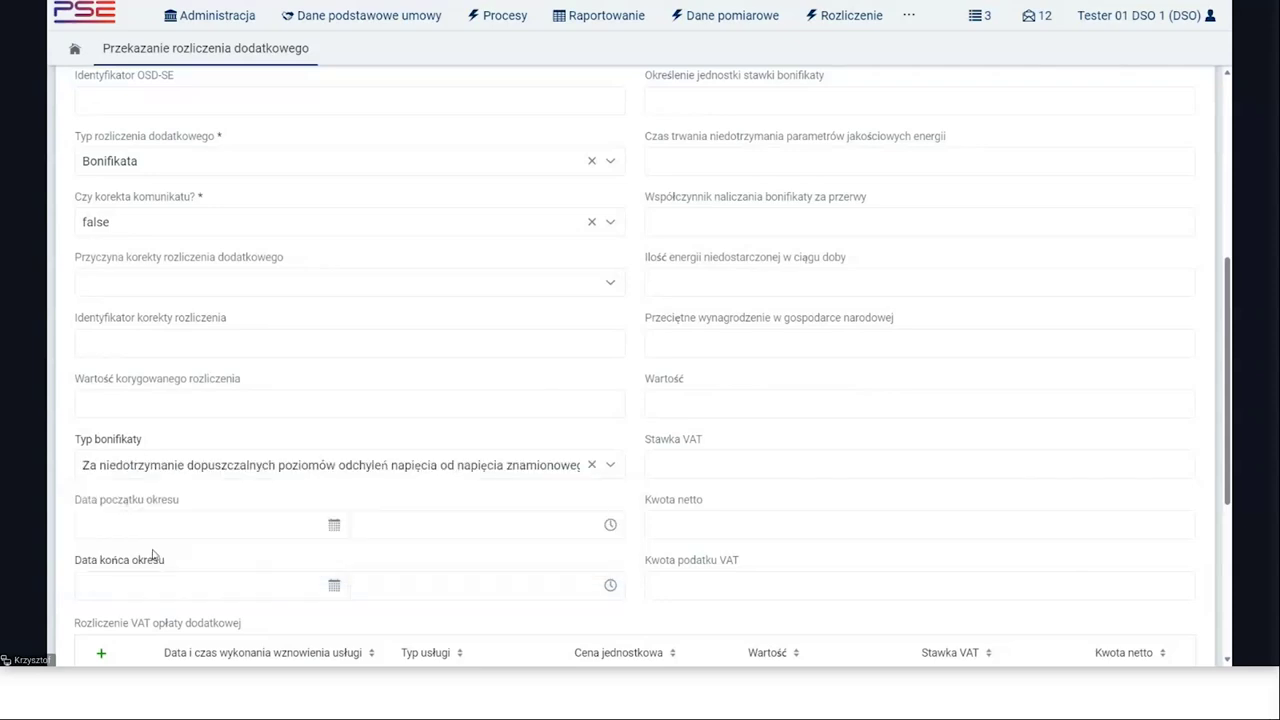
left_click(334, 527)
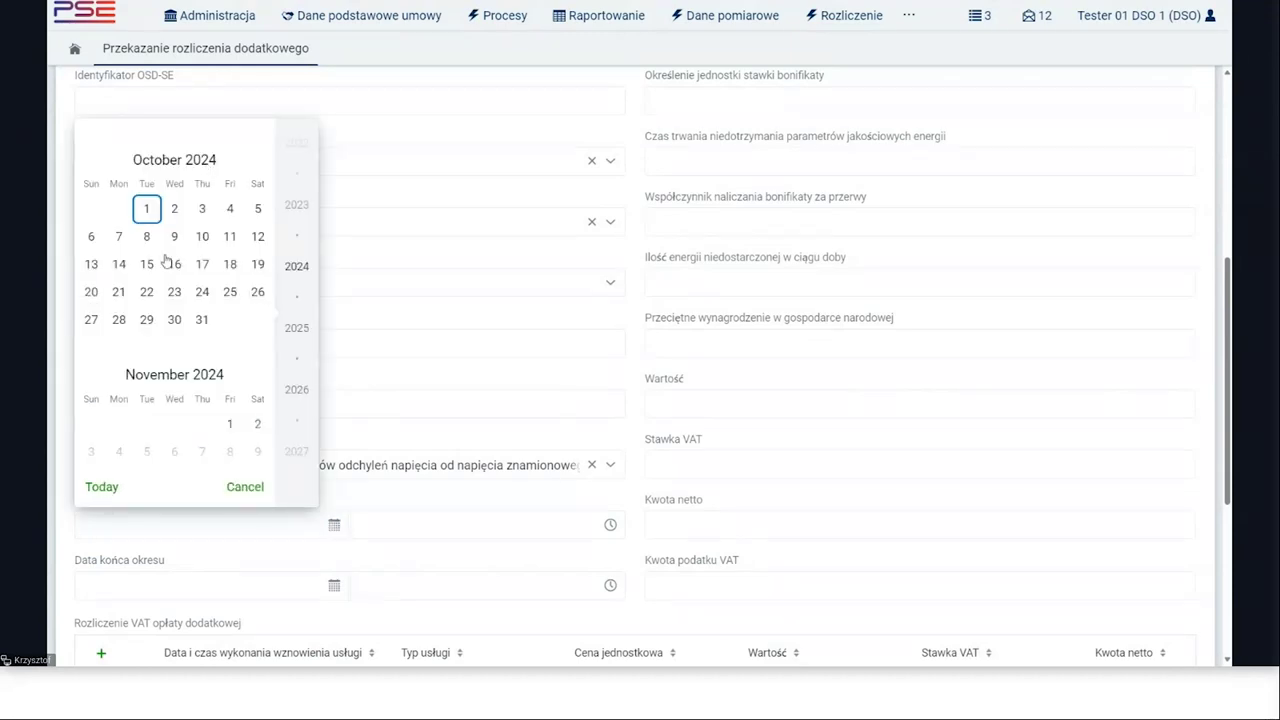
scroll(165, 262, "up", 1)
left_click(120, 166)
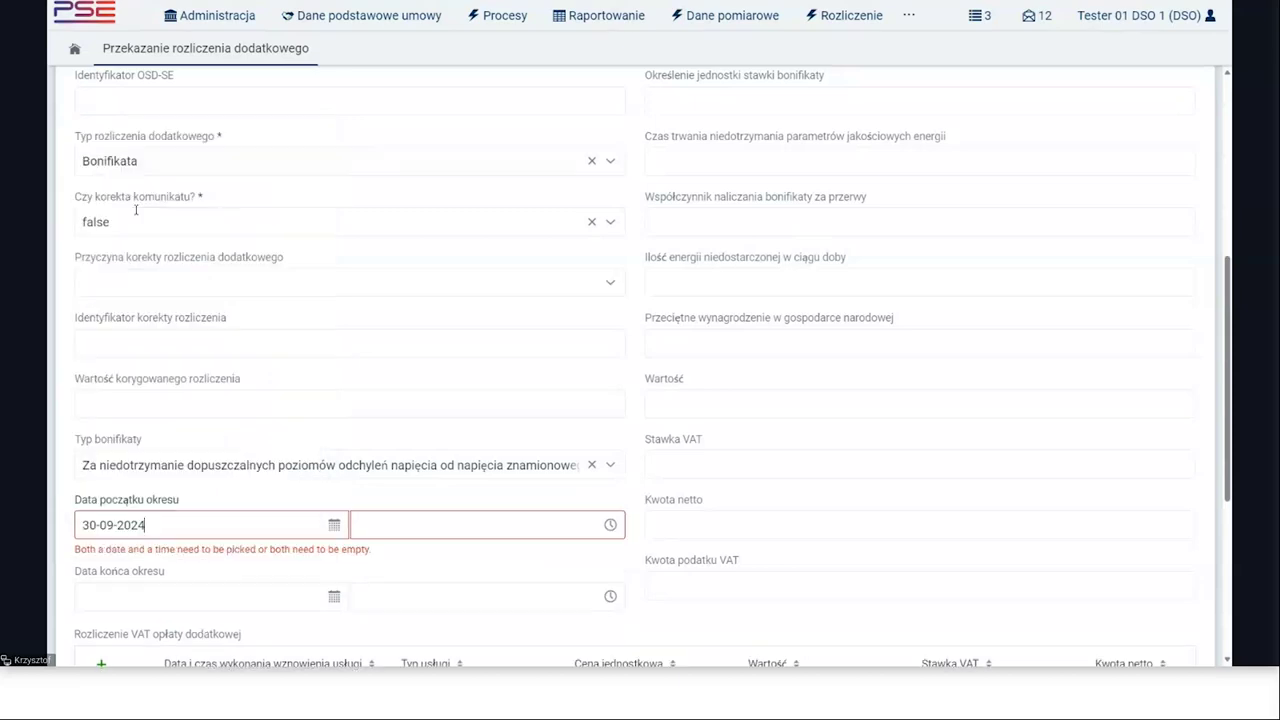
left_click(376, 521)
left_click(384, 92)
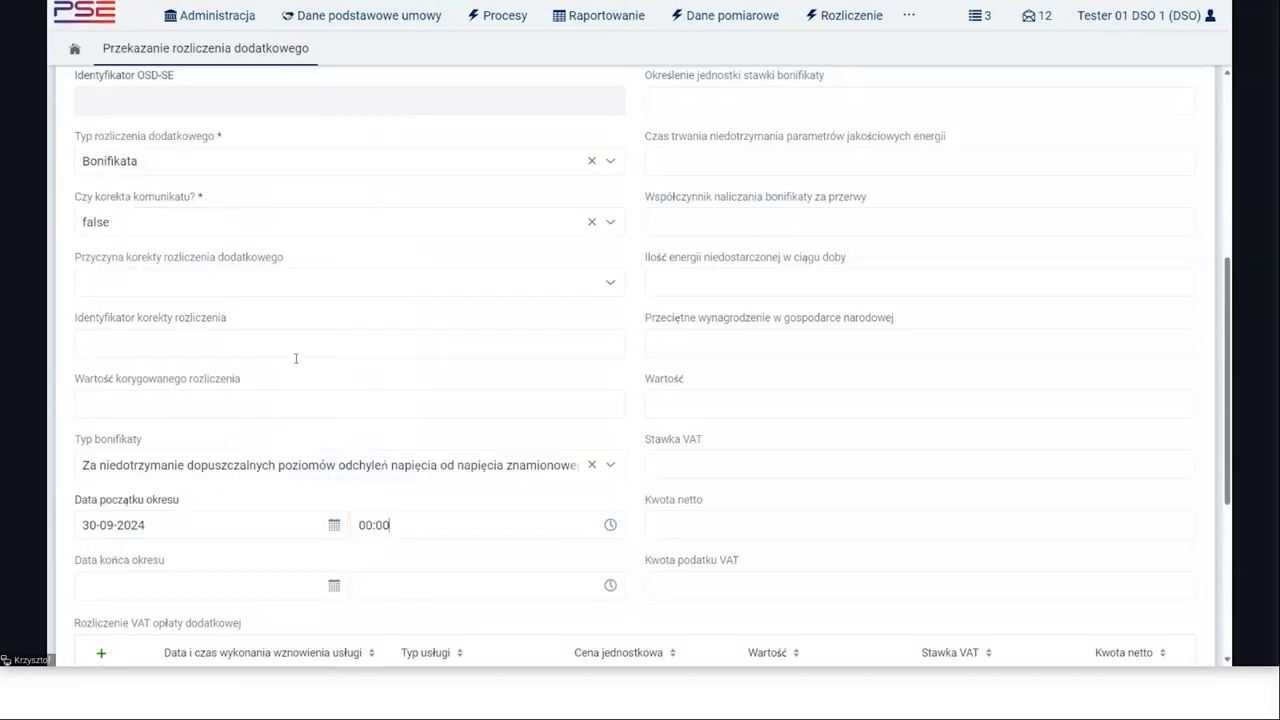
left_click(155, 588)
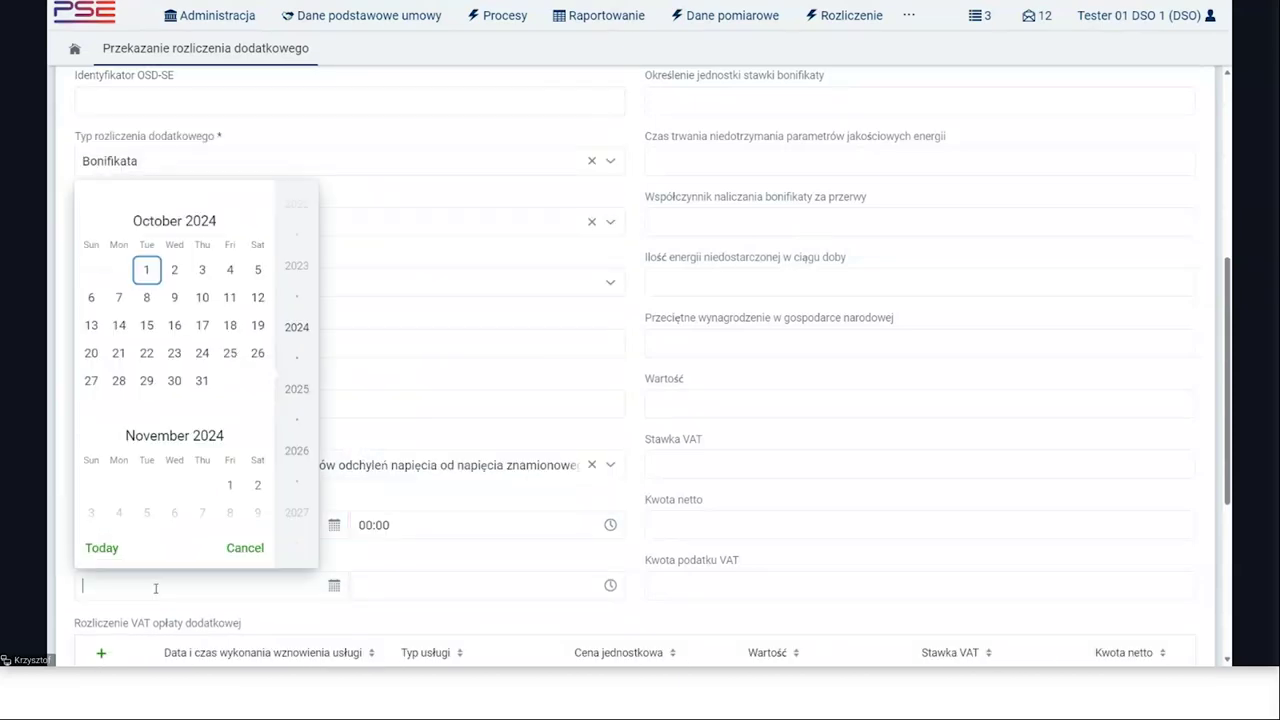
left_click(149, 268)
key("Tab")
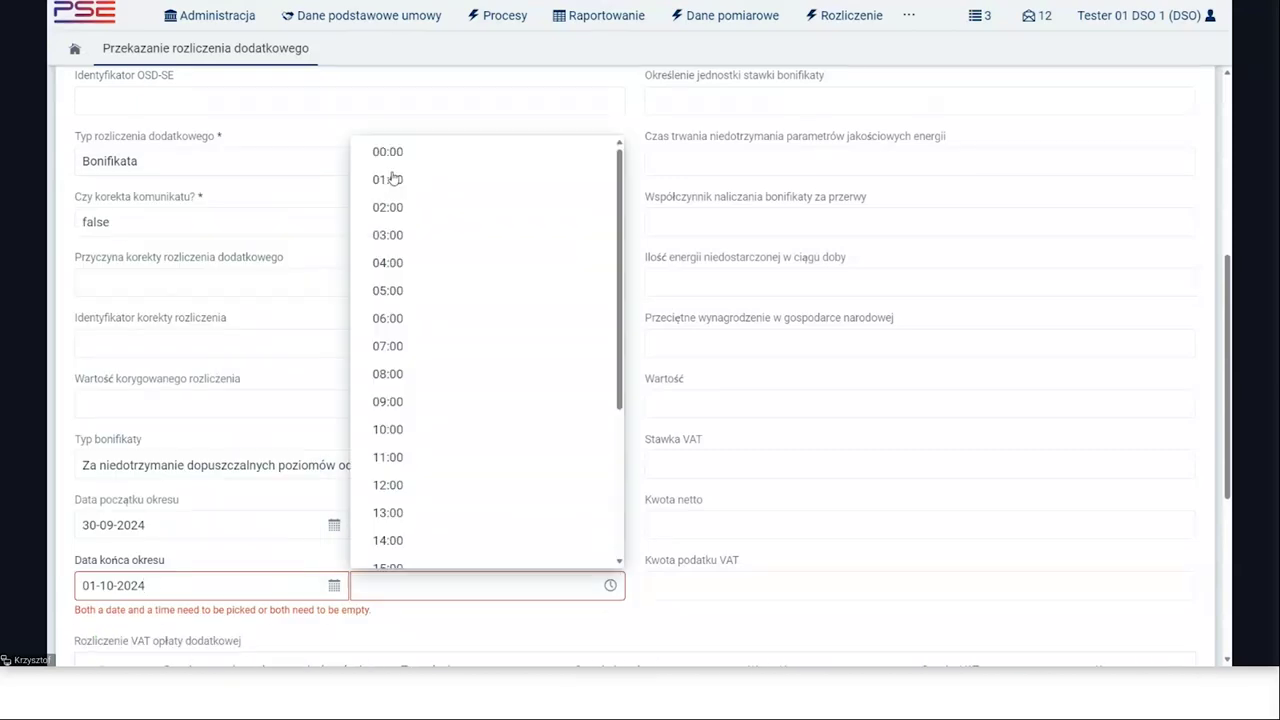
key("Return")
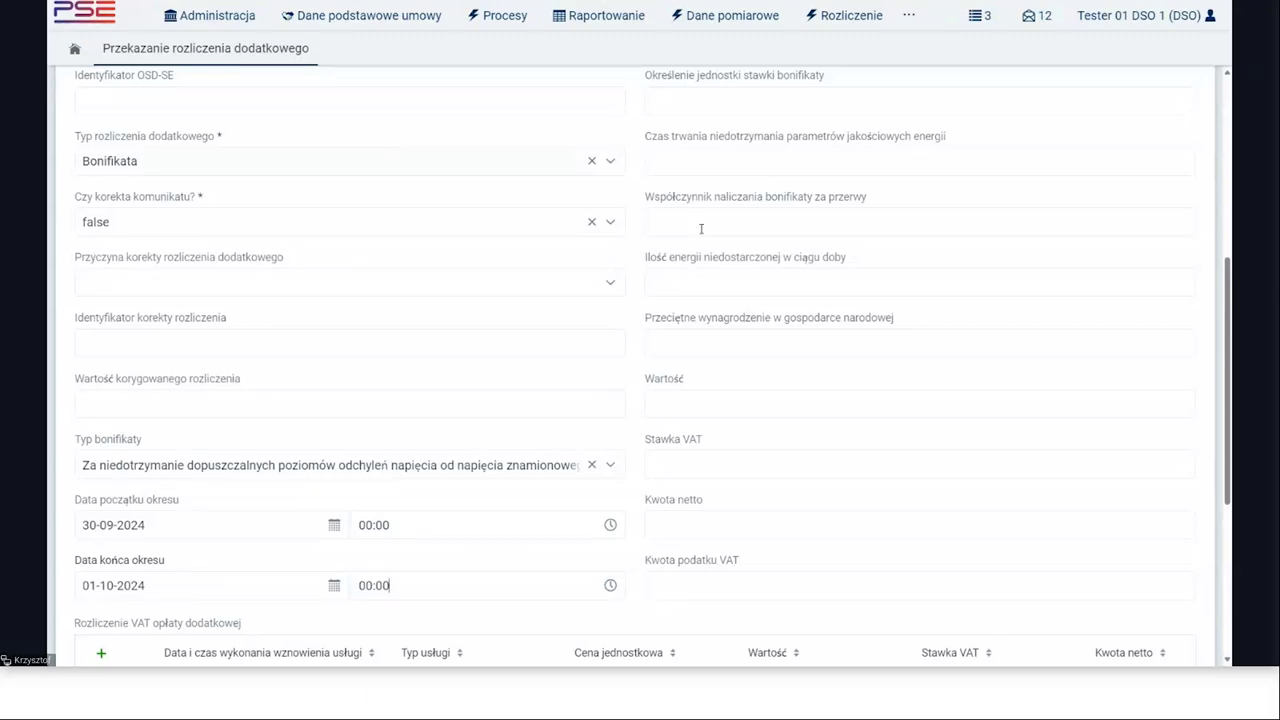
scroll(701, 229, "up", 5)
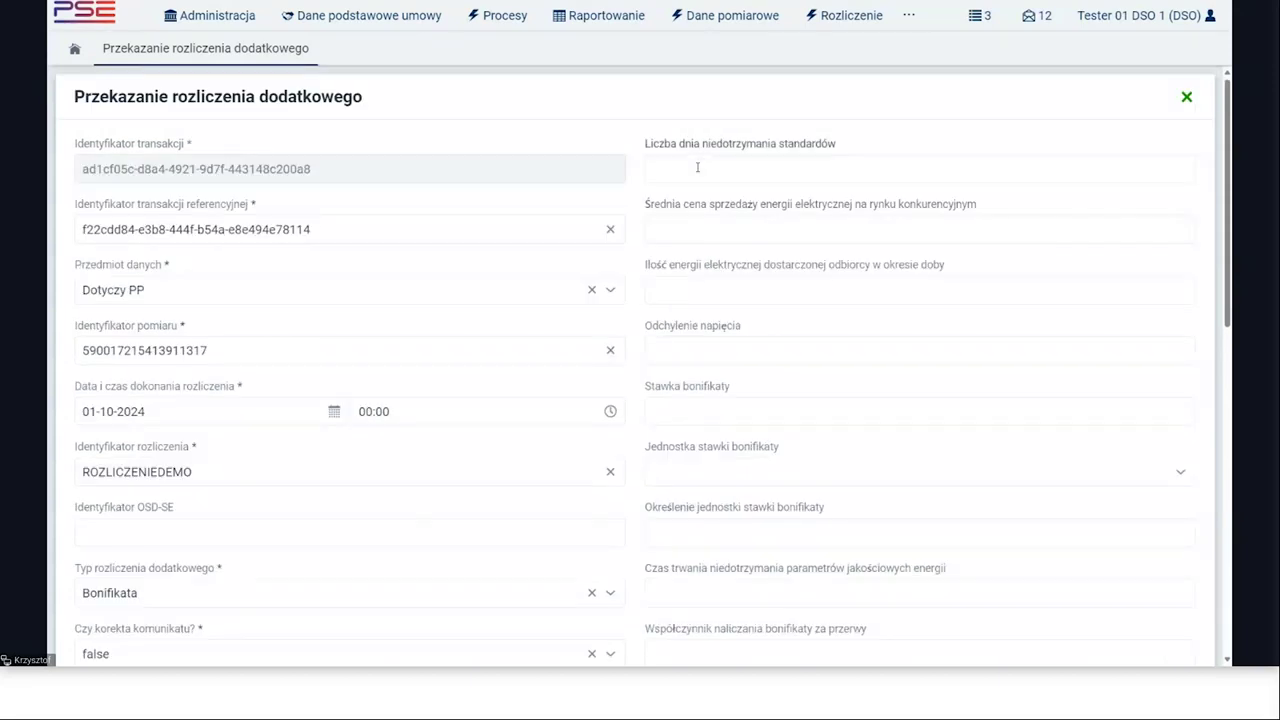
- Enter 1 breach day, average price 80, energy 3,14 and voltage deviation 7,7
type("1")
left_click(710, 220)
type("80")
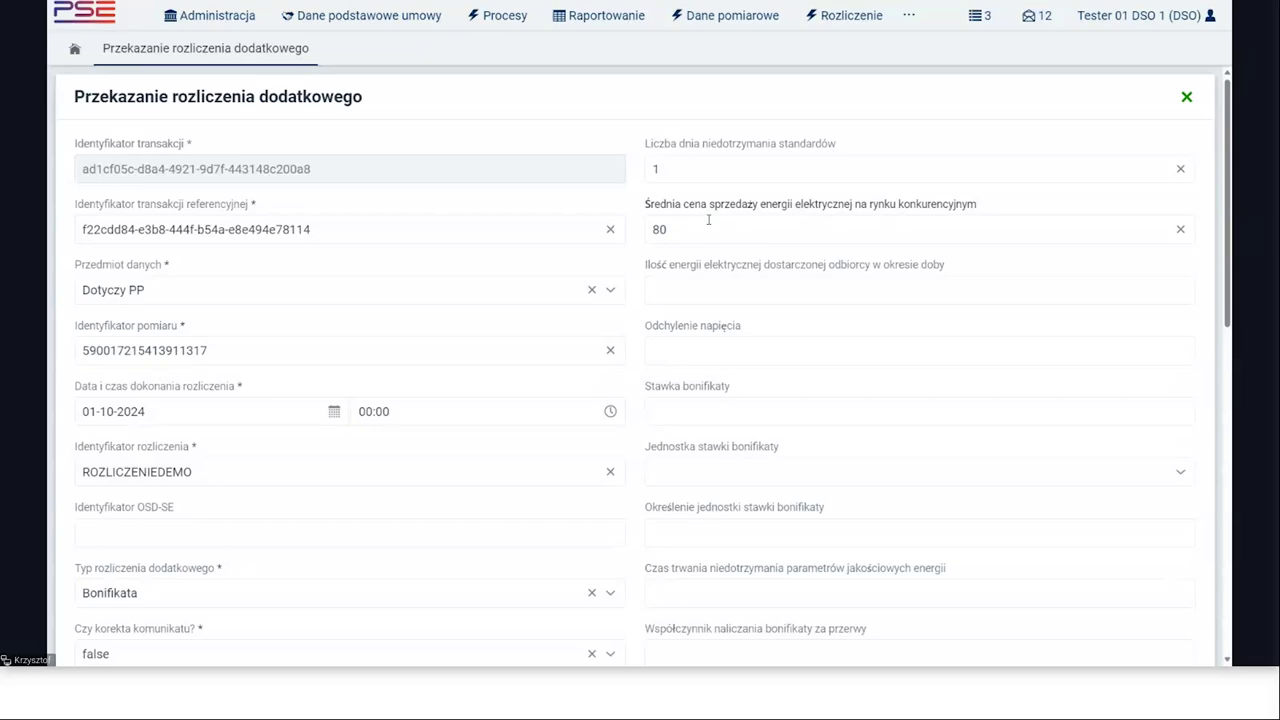
left_click(688, 286)
type("3,14")
left_click(678, 351)
type("7")
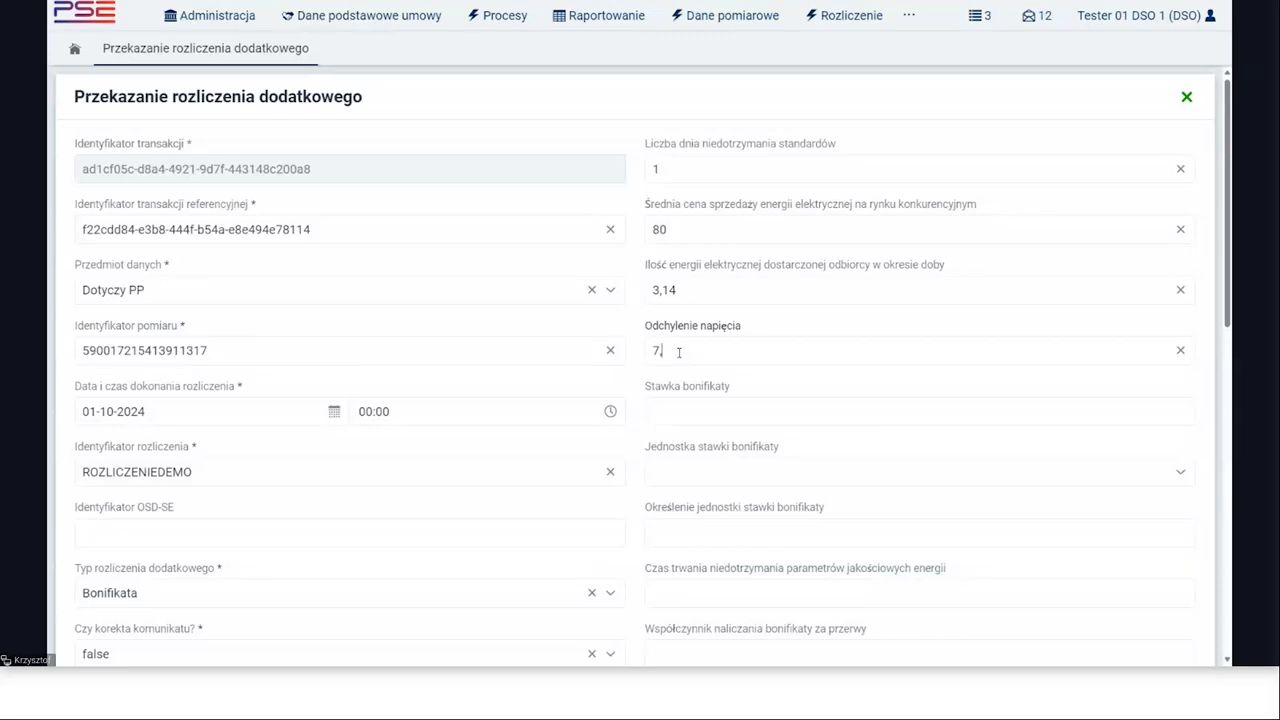
type(",7")
- Set the bonifikata rate to 15 zł/godz
left_click(684, 409)
type("15")
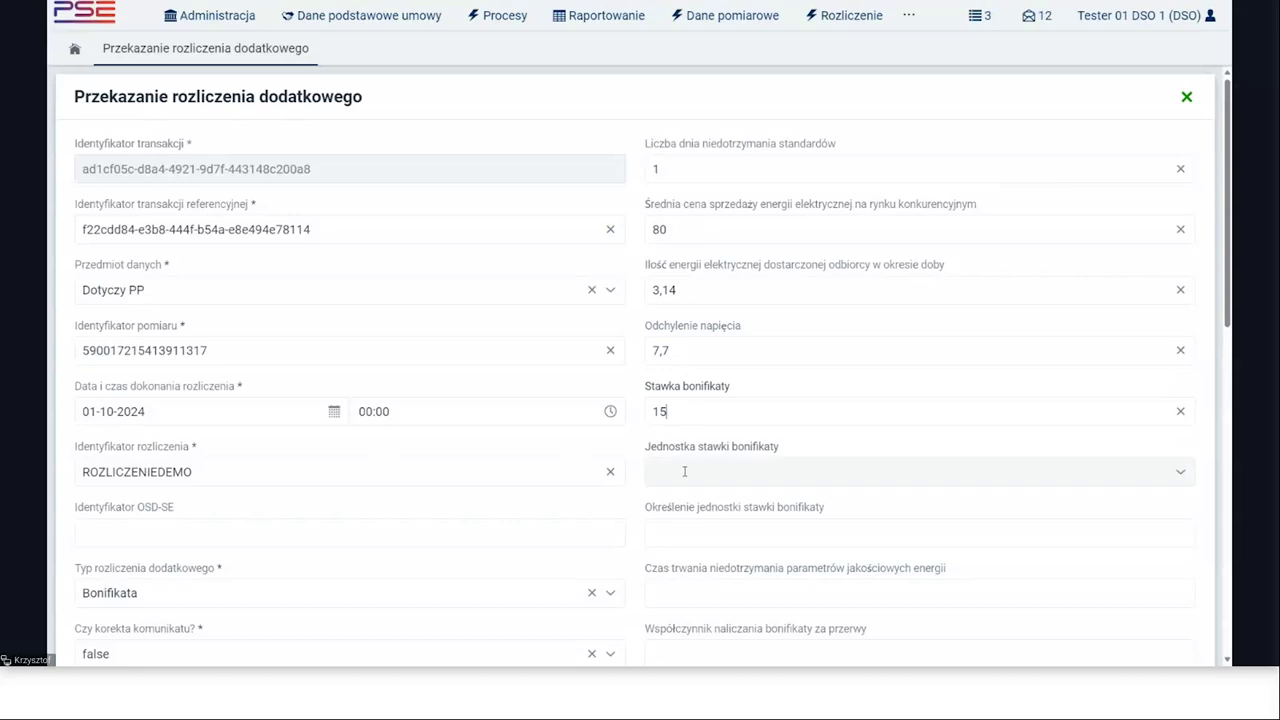
left_click(684, 471)
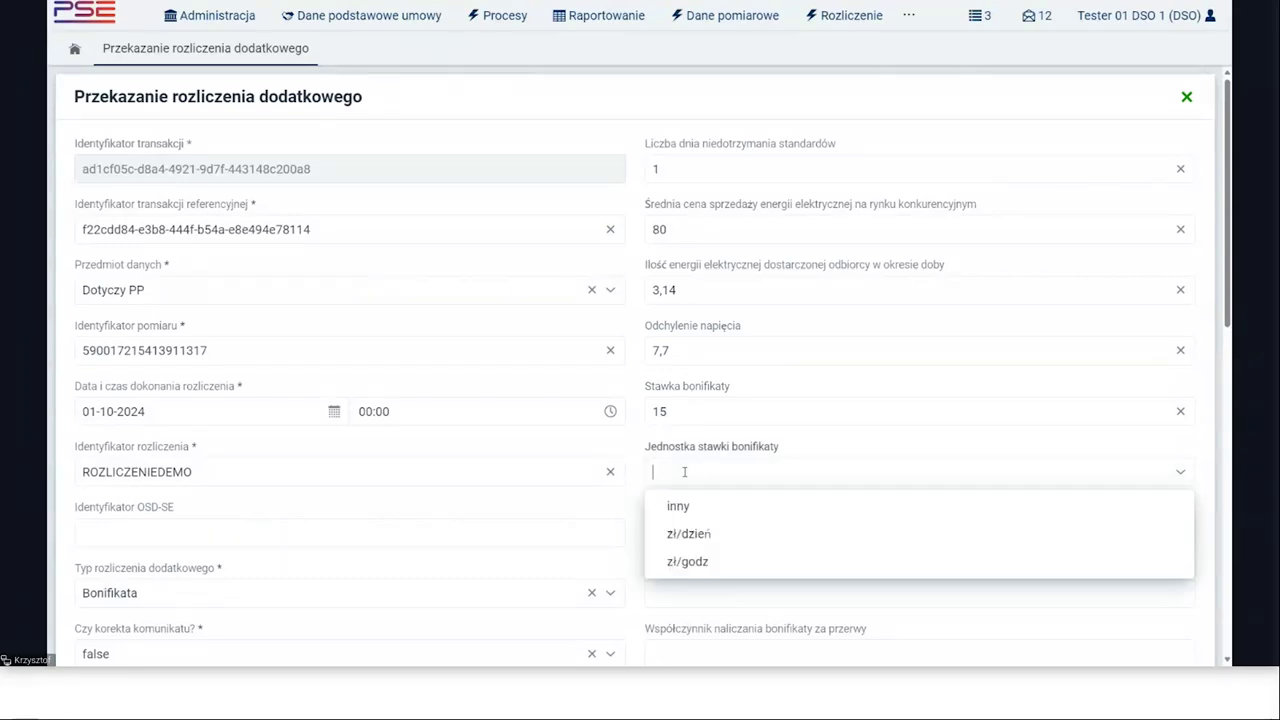
left_click(684, 563)
scroll(737, 266, "down", 3)
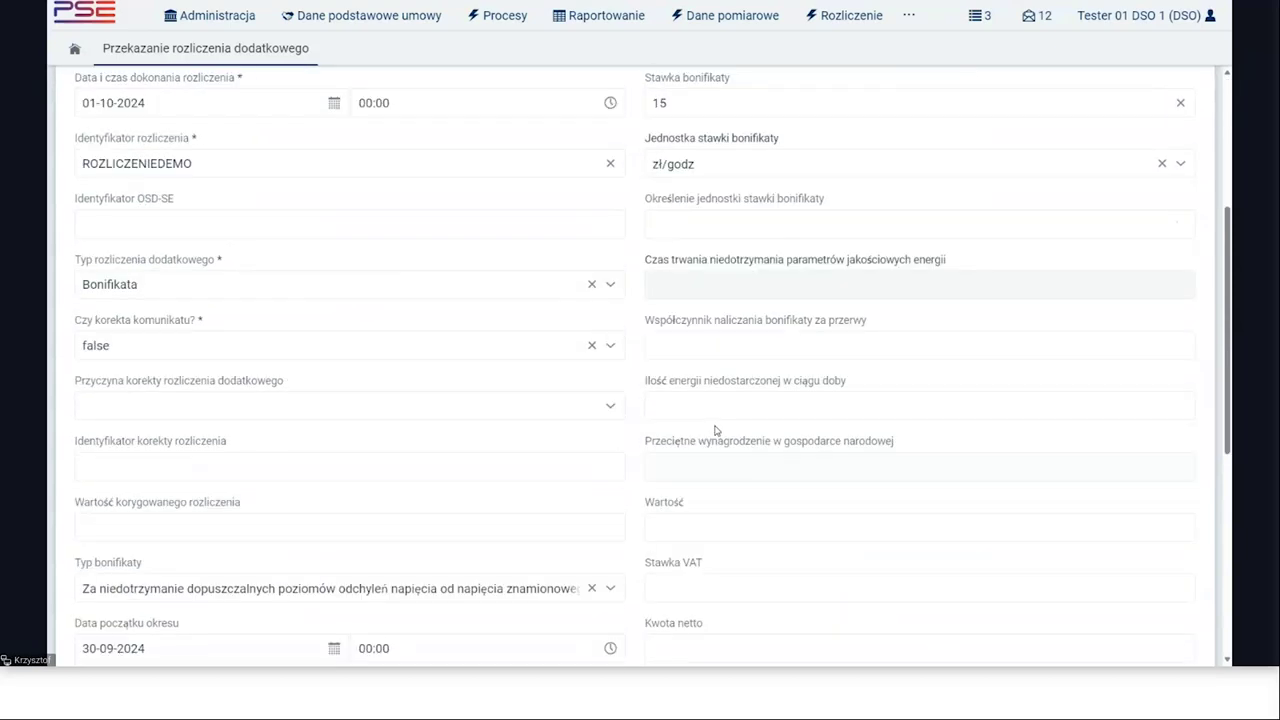
- Enter Wartość 30 and non-compliance duration 2, then scroll to the end of the form
left_click(700, 526)
type("30")
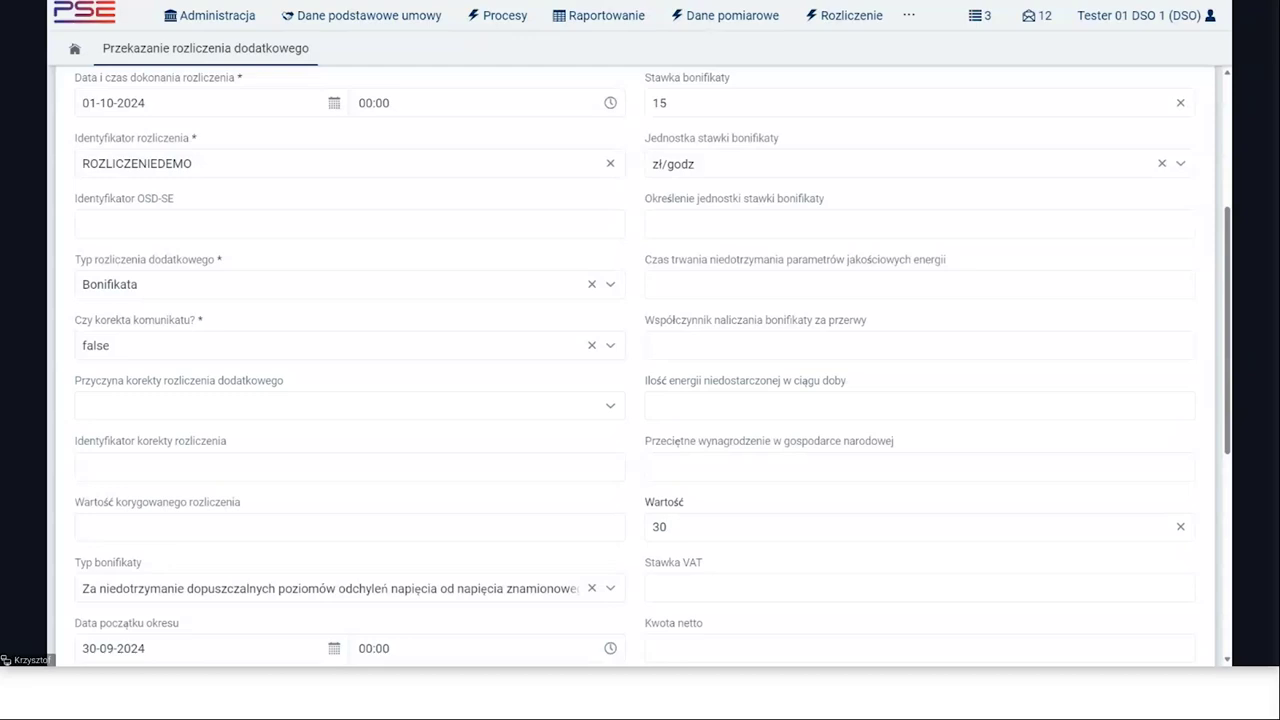
left_click(688, 279)
type("2")
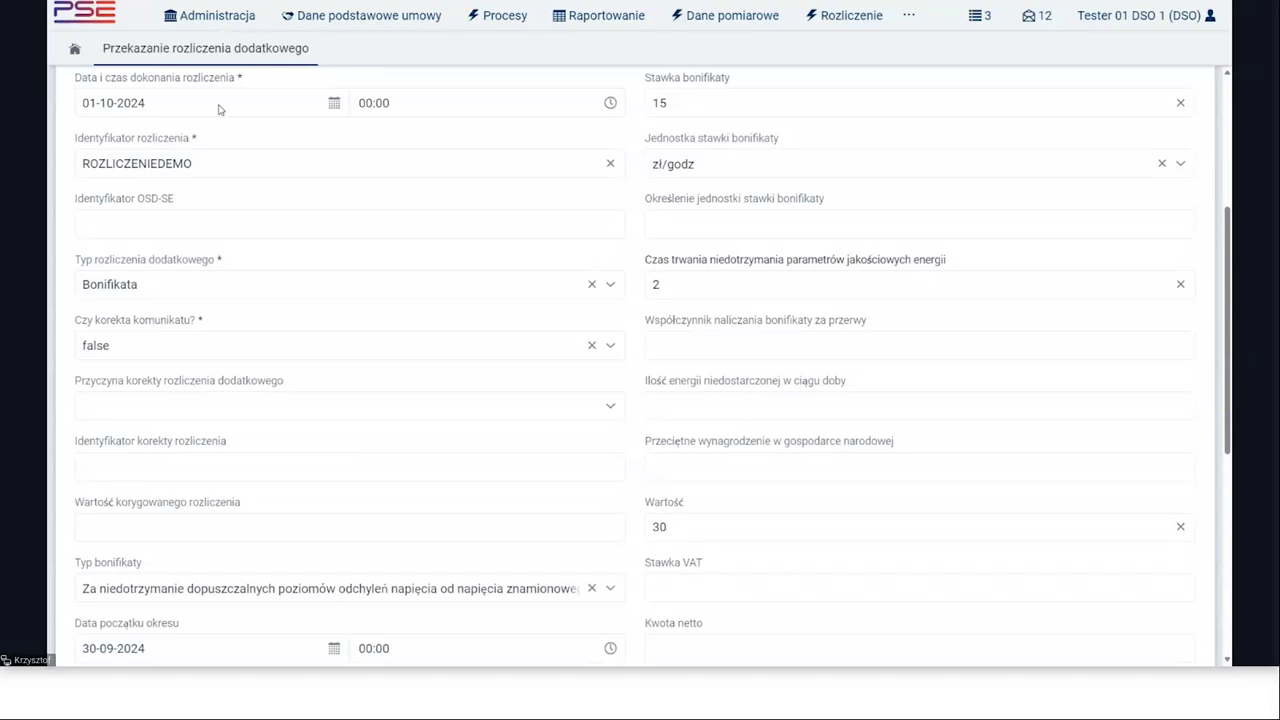
scroll(651, 309, "down", 1)
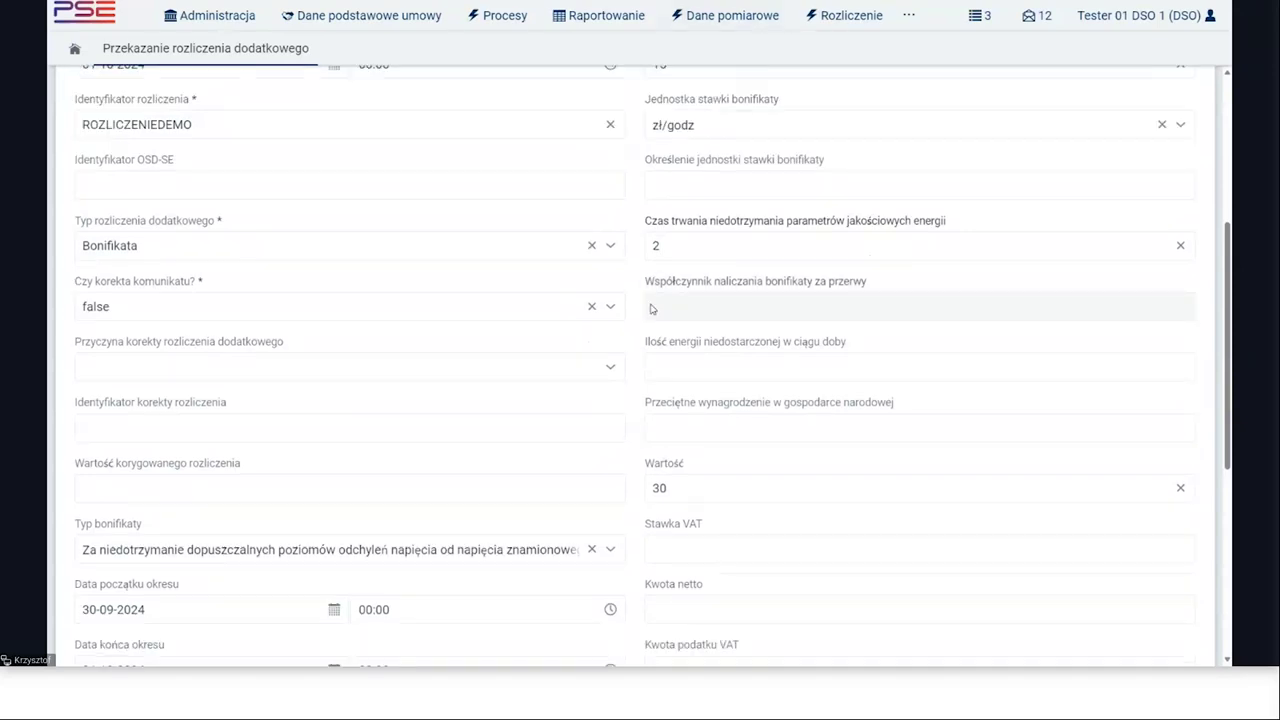
scroll(651, 309, "down", 3)
scroll(529, 314, "up", 1)
scroll(492, 318, "up", 4)
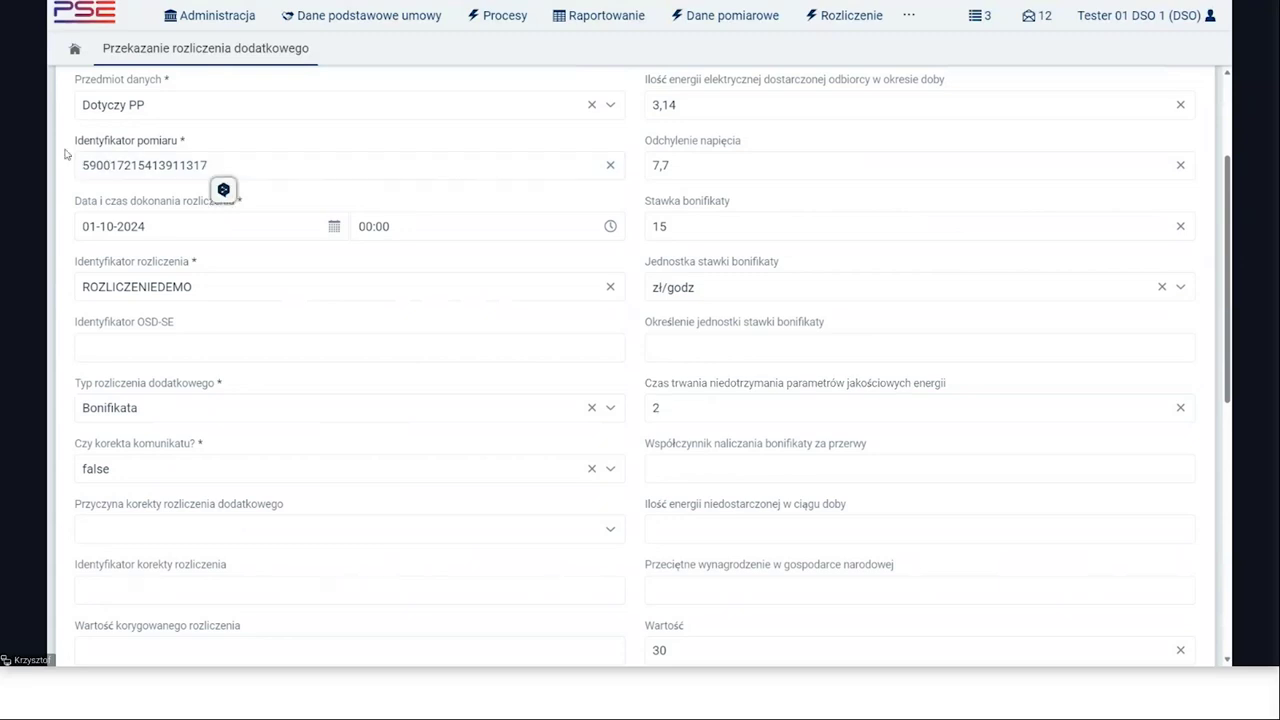
scroll(235, 265, "down", 3)
scroll(234, 265, "down", 4)
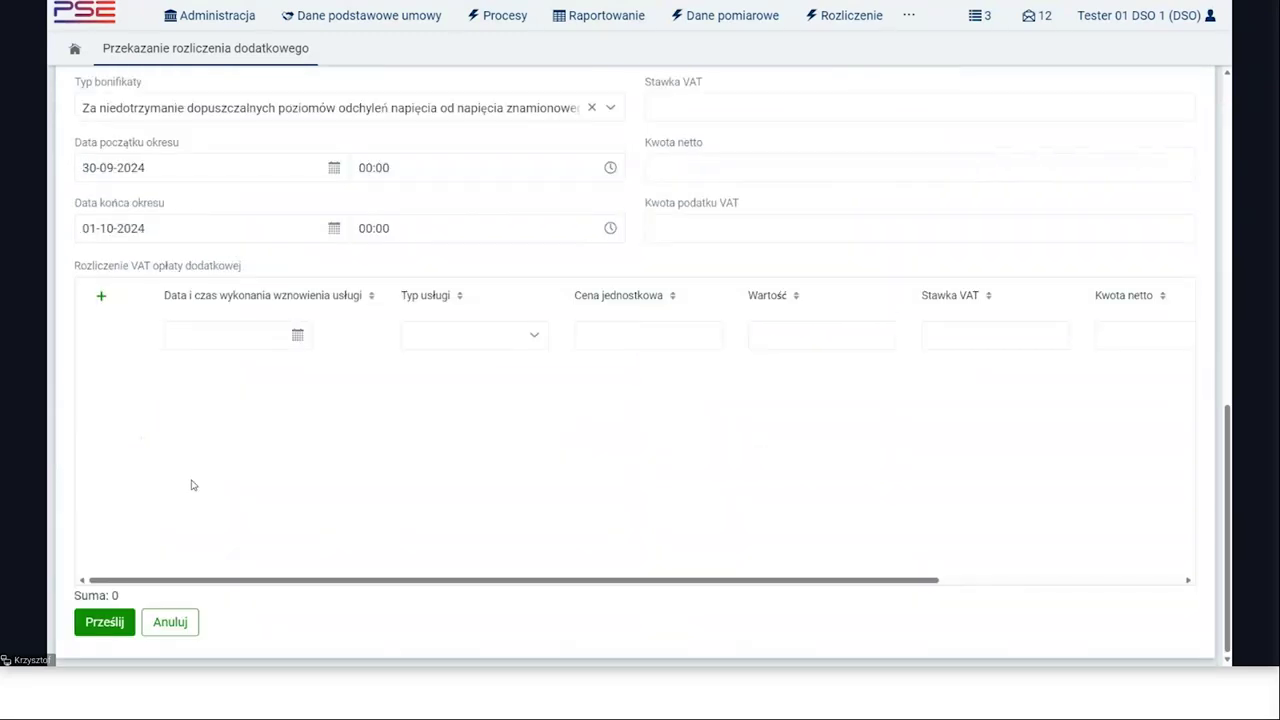
- Submit the form with Prześlij and dismiss the success notice
left_click(105, 624)
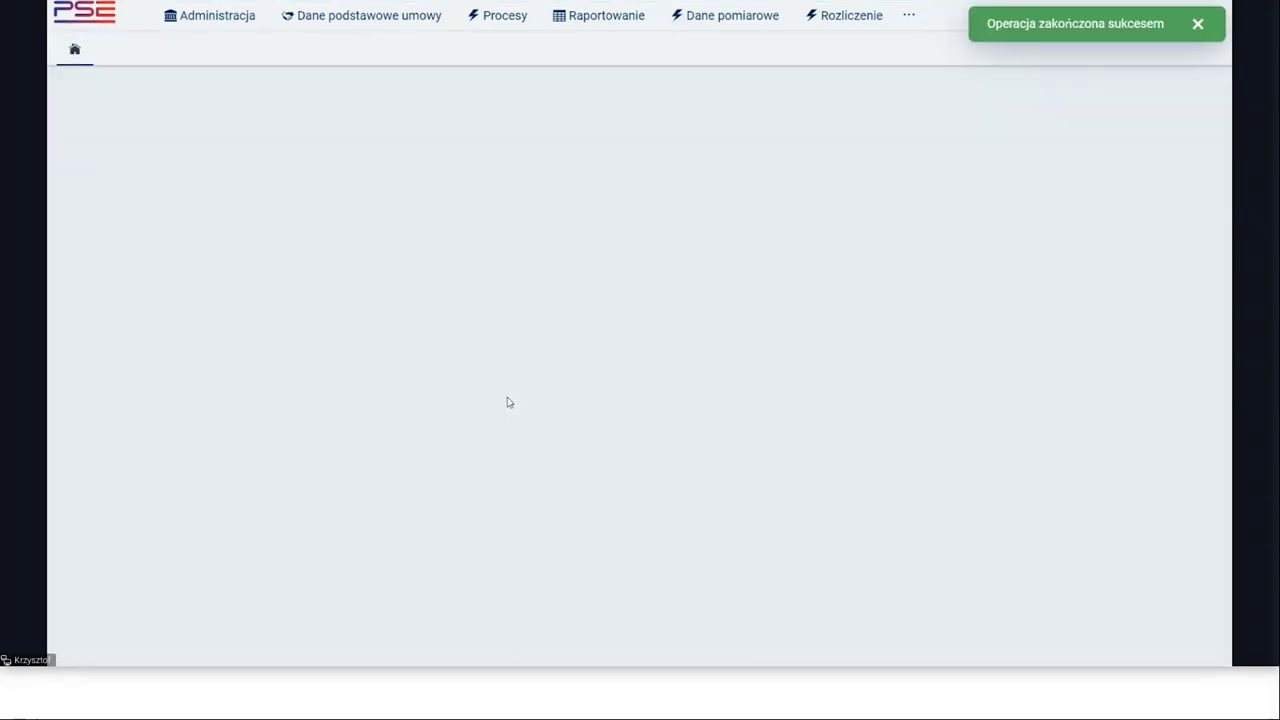
left_click(1197, 24)
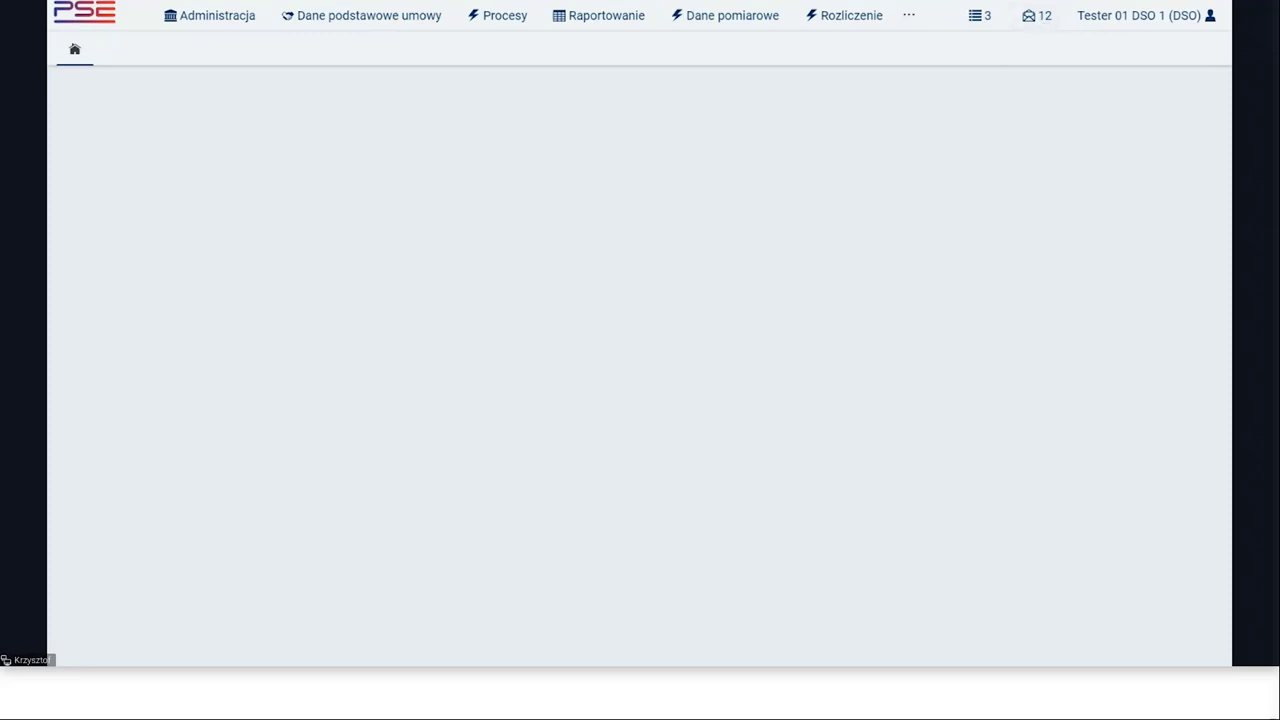
- Search the Peek & Dequeue queue and add the External Message Type column to the results
left_click(1037, 16)
left_click(275, 172)
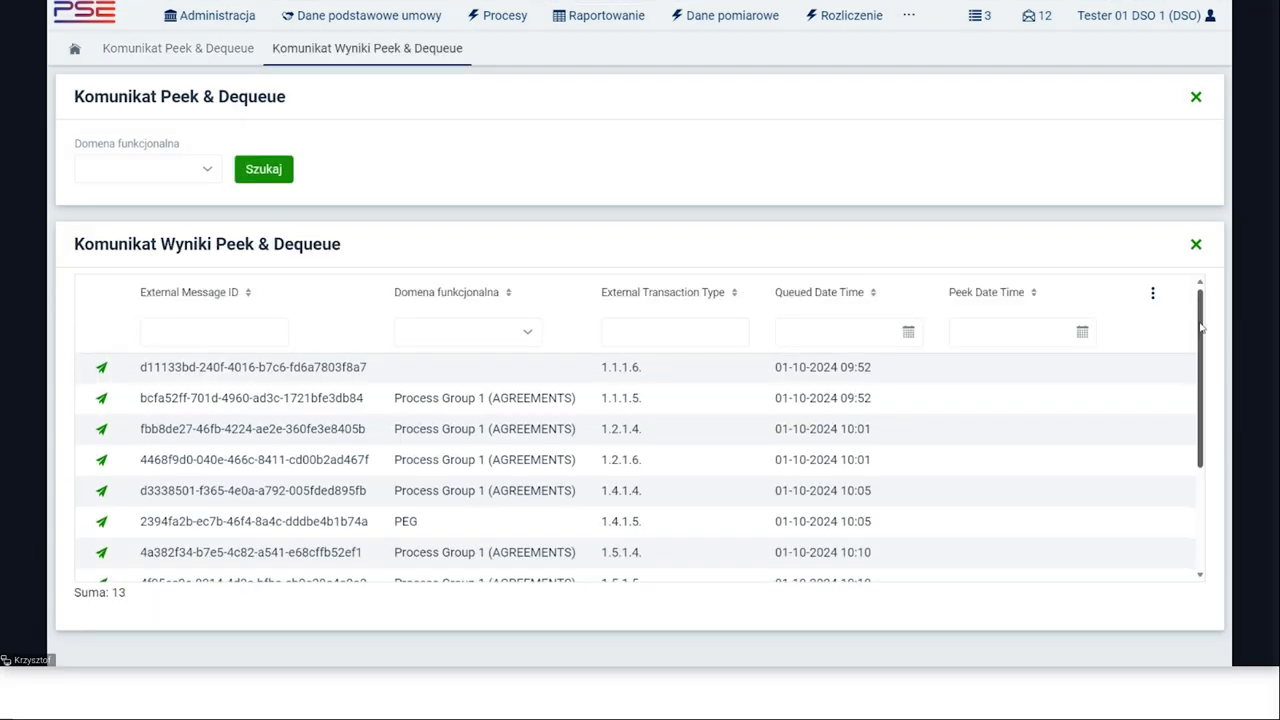
scroll(1200, 440, "down", 3)
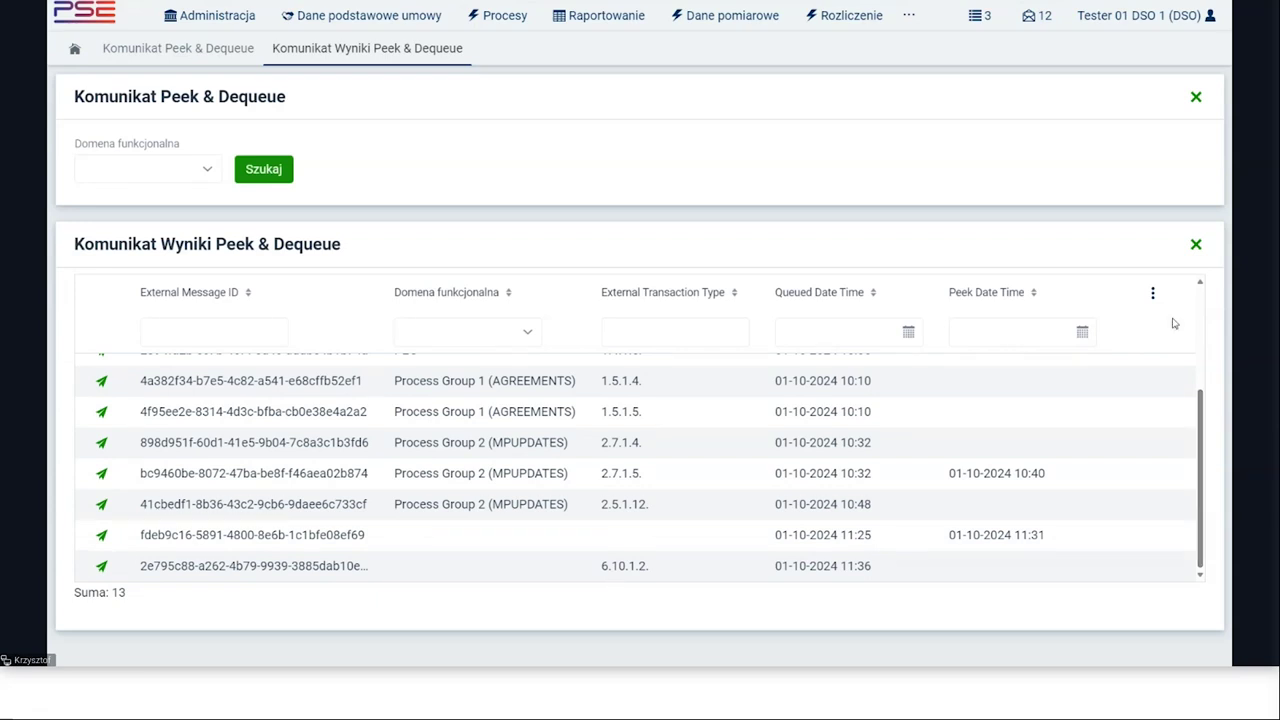
left_click(1152, 292)
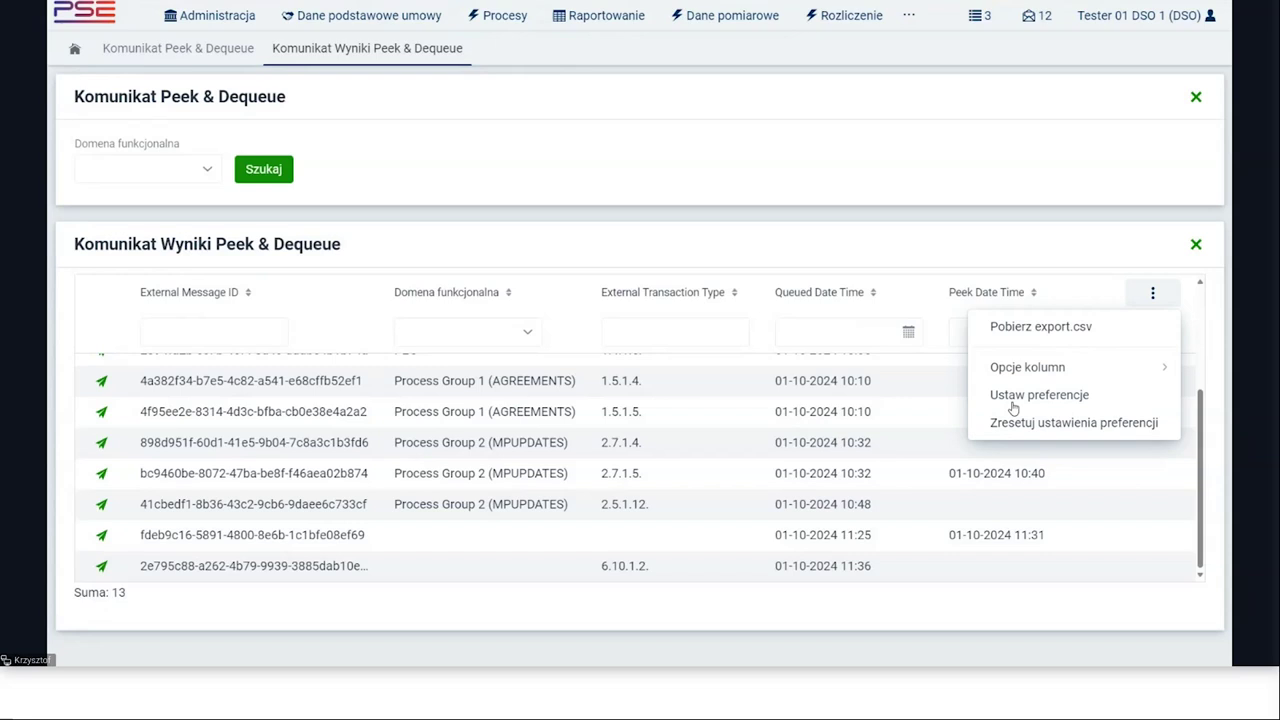
left_click(1013, 407)
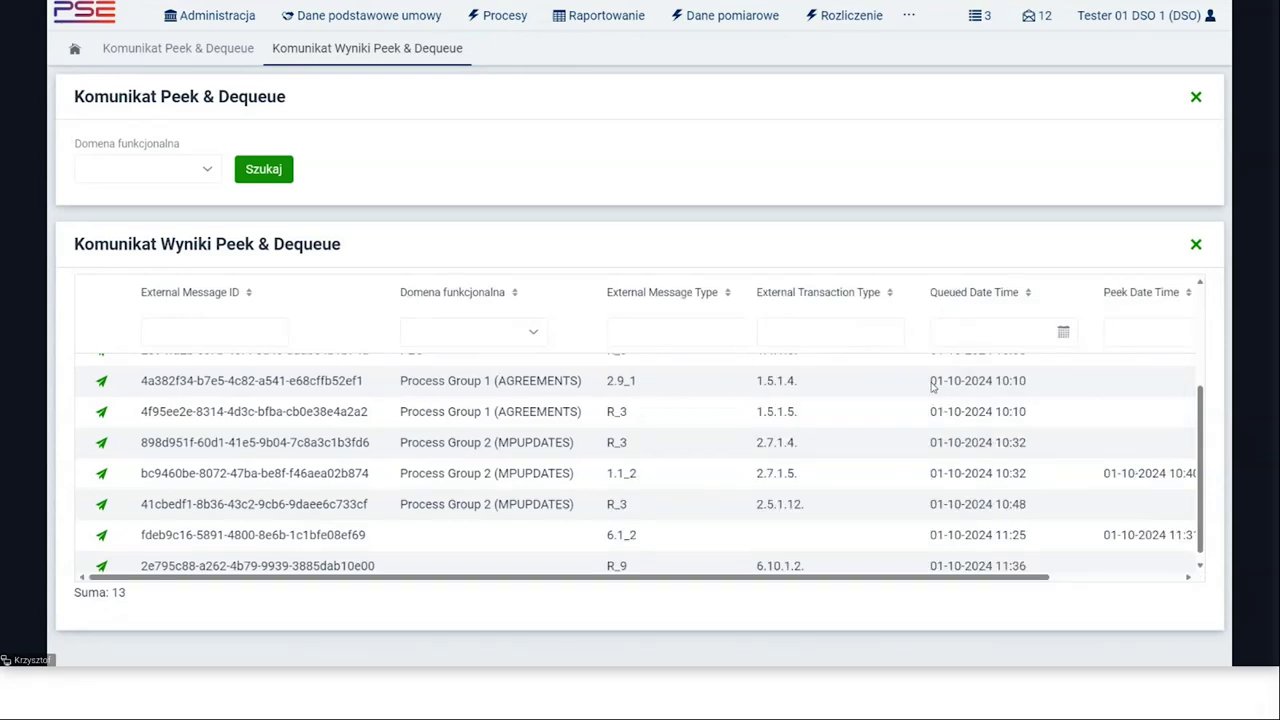
scroll(900, 531, "down", 1)
left_click_drag(790, 578, 817, 580)
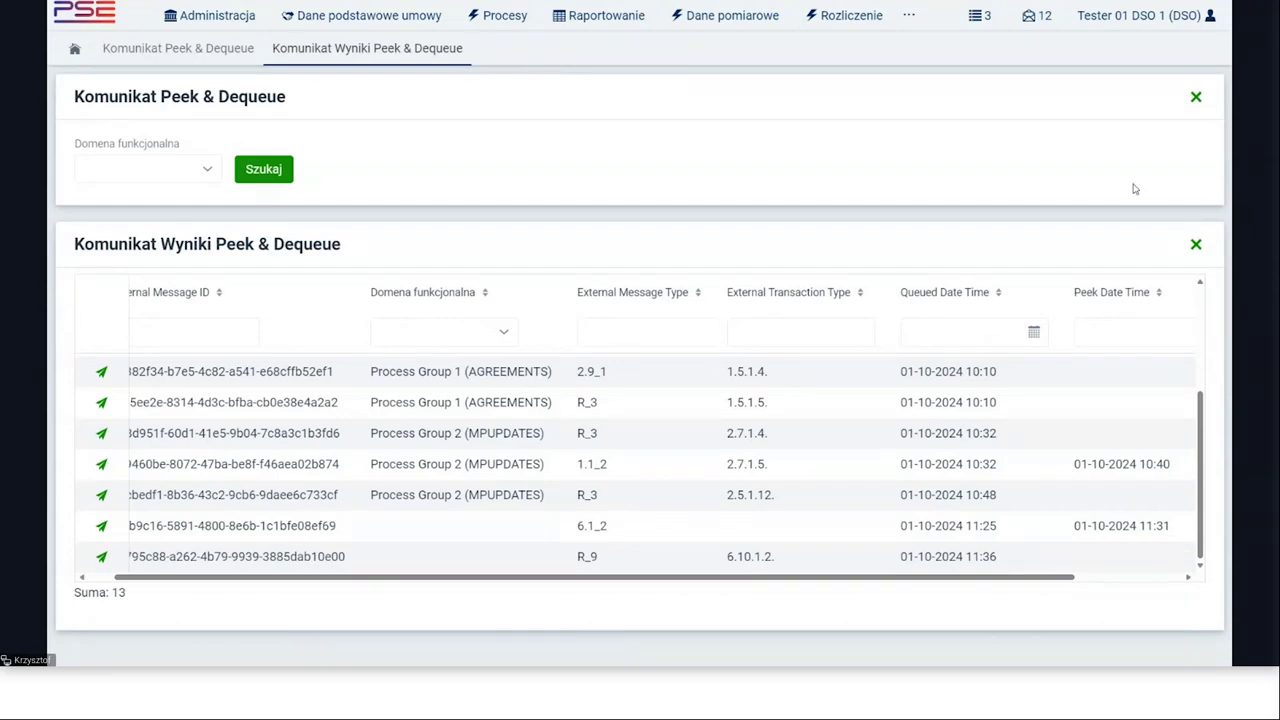
- Open the newest R_9 message, confirm BasicInfo shows BatchOperationResult OK, then view it unprocessed
left_click(101, 557)
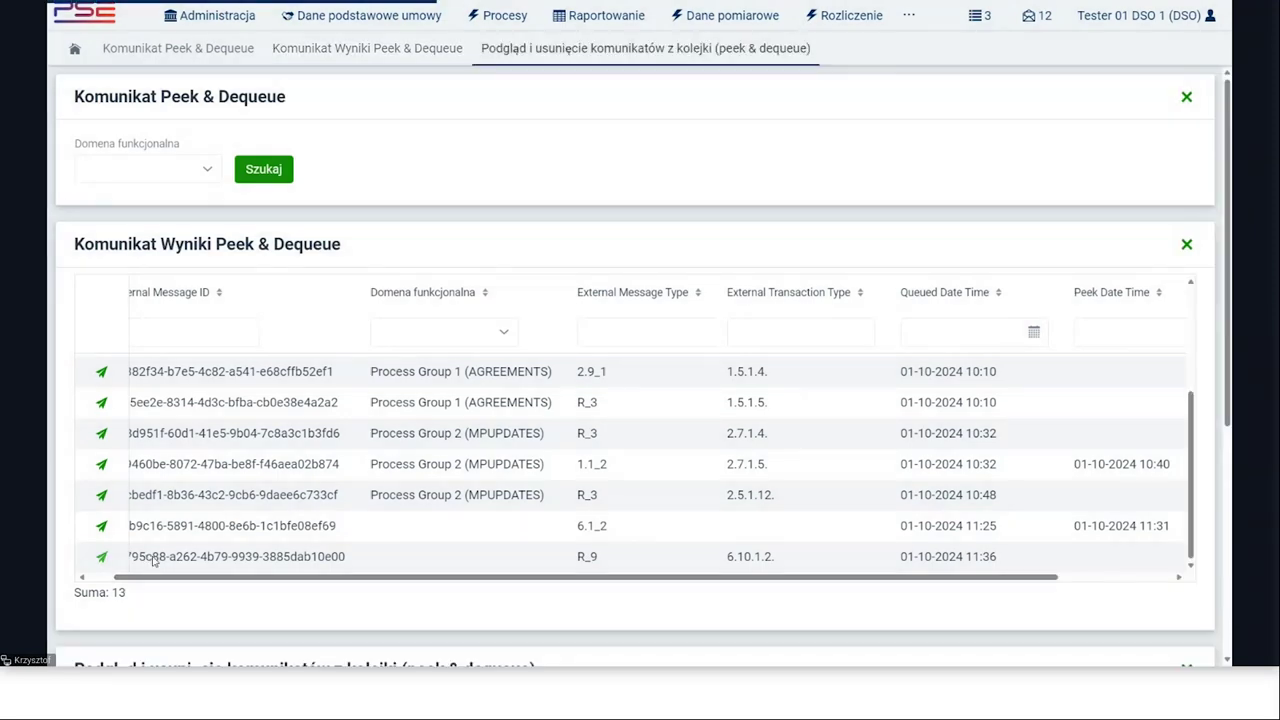
scroll(153, 560, "down", 3)
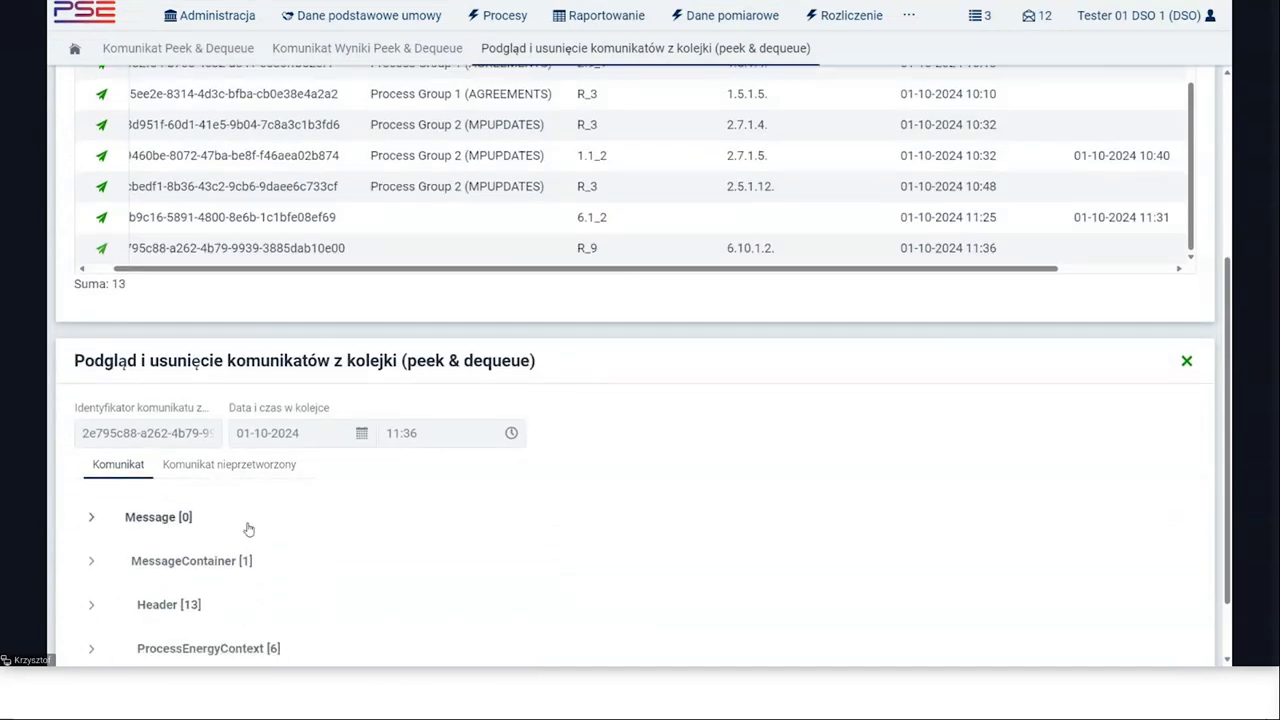
scroll(249, 529, "down", 1)
left_click(240, 613)
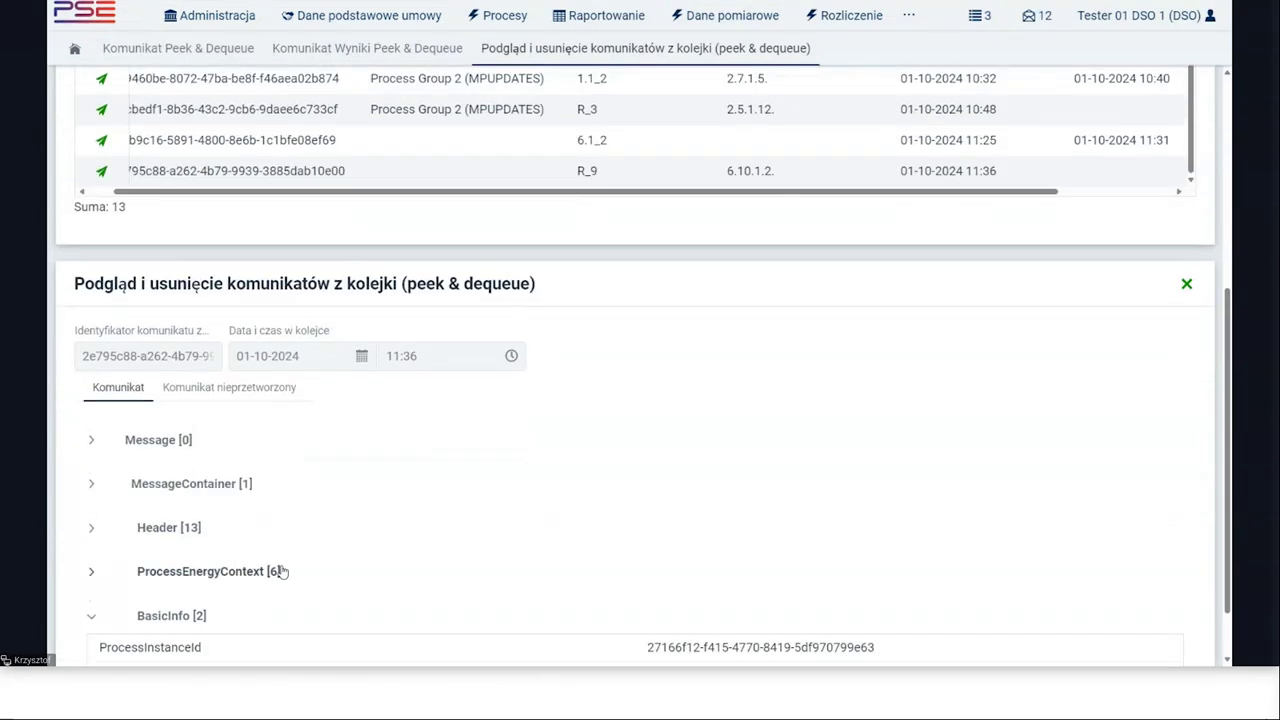
scroll(326, 580, "down", 1)
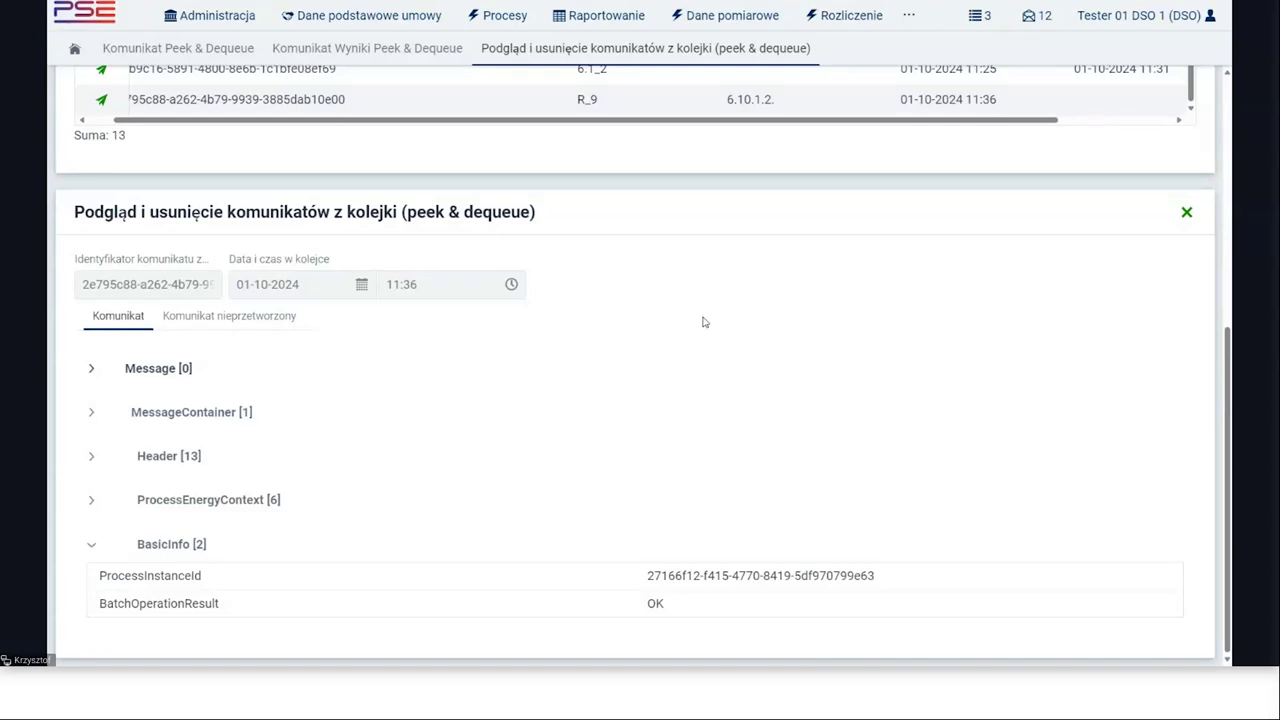
left_click(256, 318)
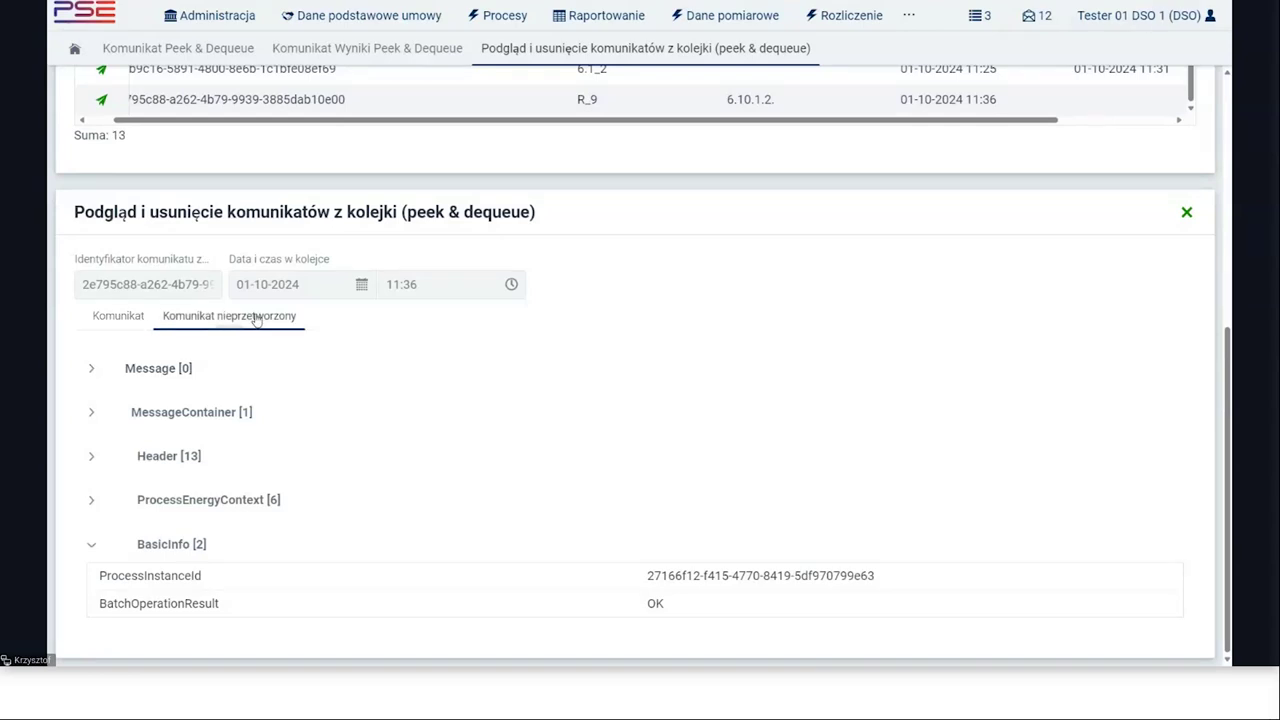
- Scroll through the raw R_9 XML to the closing Envelope and back up
scroll(276, 396, "down", 3)
scroll(277, 396, "down", 1)
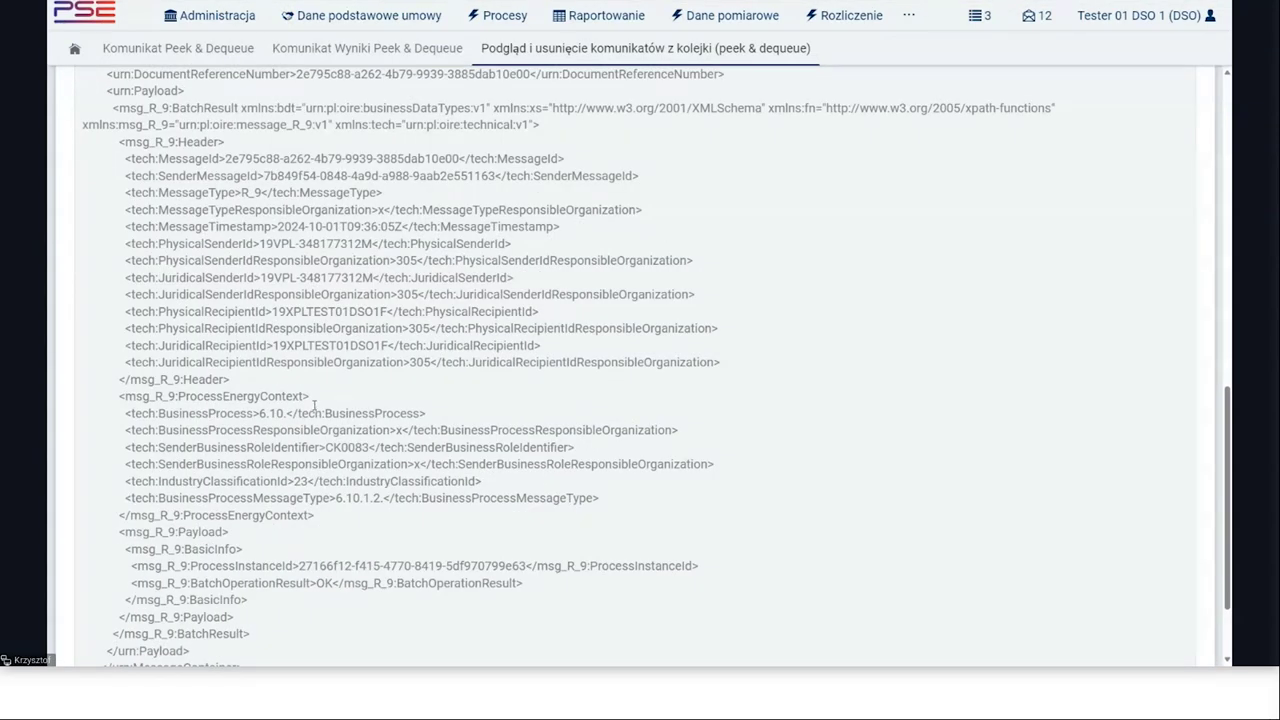
scroll(312, 403, "down", 2)
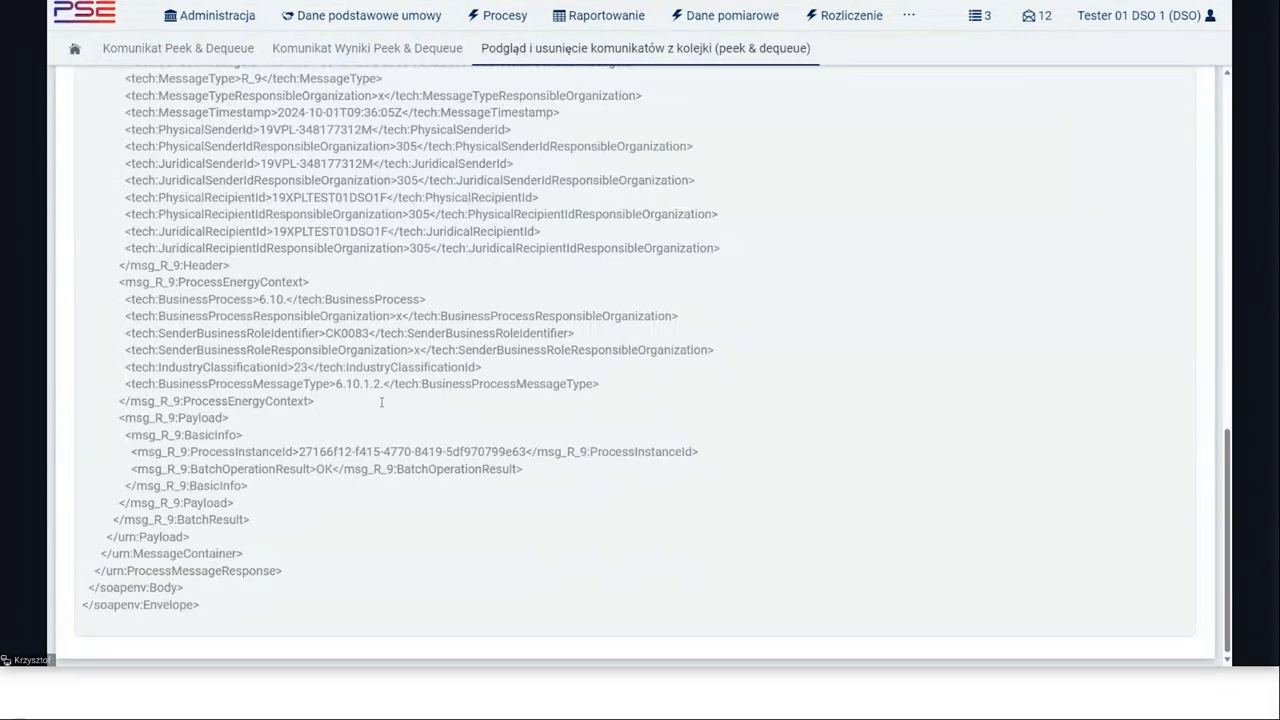
scroll(381, 402, "up", 10)
scroll(343, 382, "up", 4)
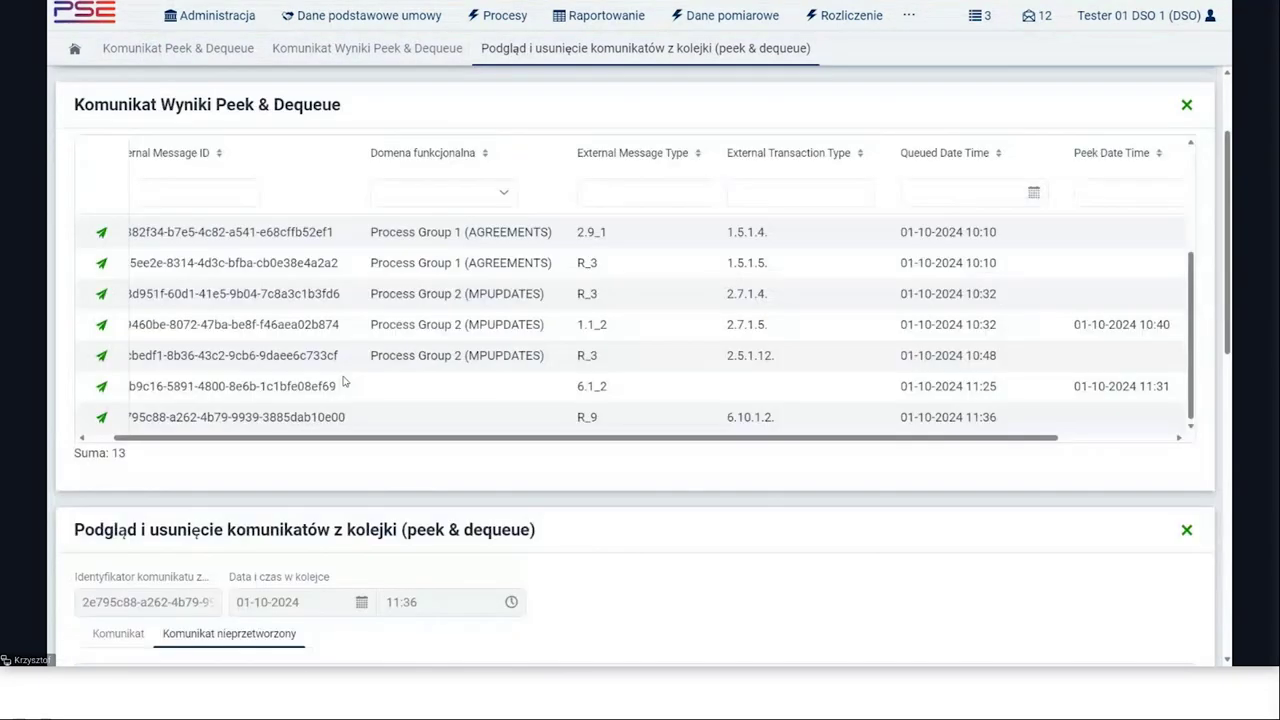
scroll(670, 341, "up", 1)
scroll(670, 341, "down", 1)
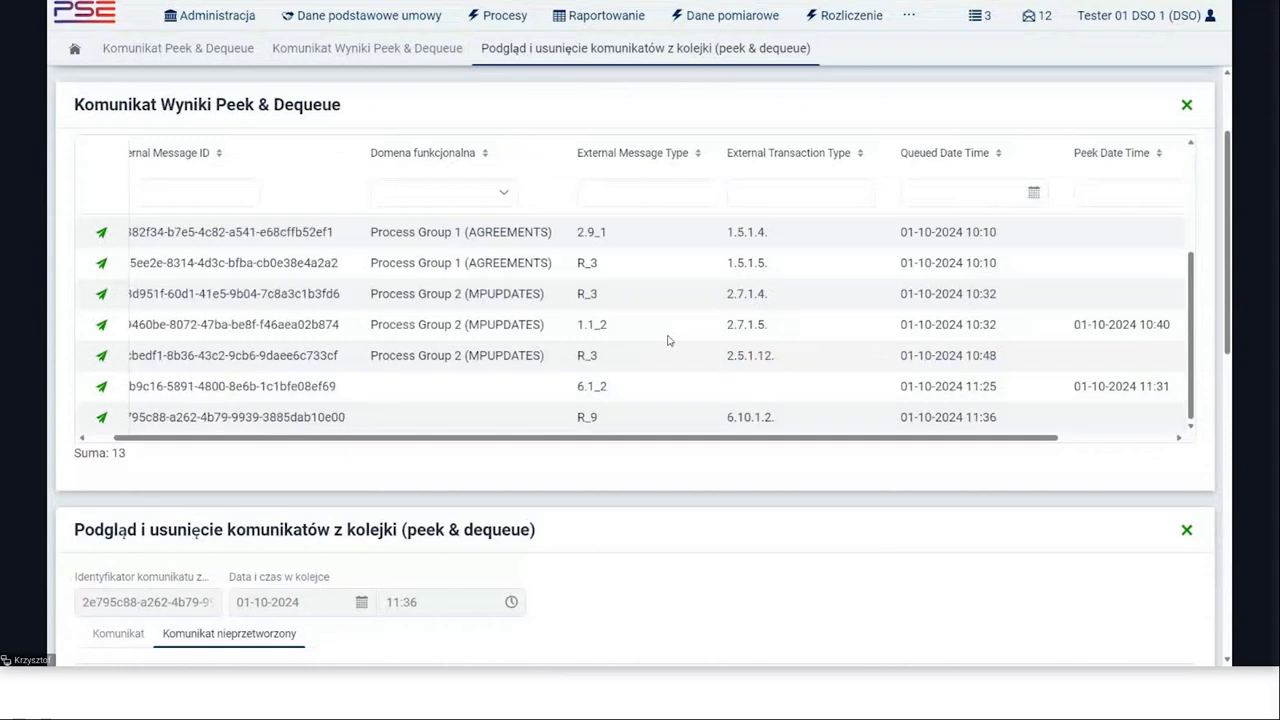
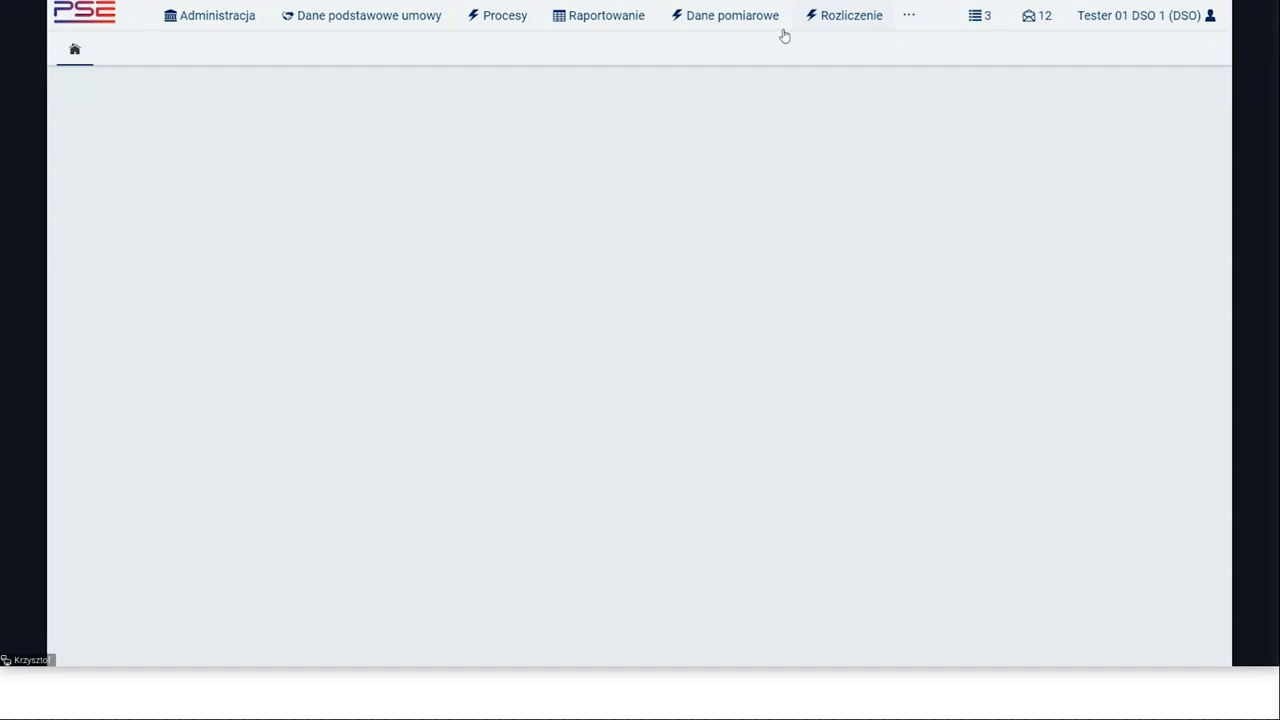
- Start a new form via Procesy > 9. Obsługa wymiany informacji > 9.1. Obsługa wymiany informacji
left_click(516, 17)
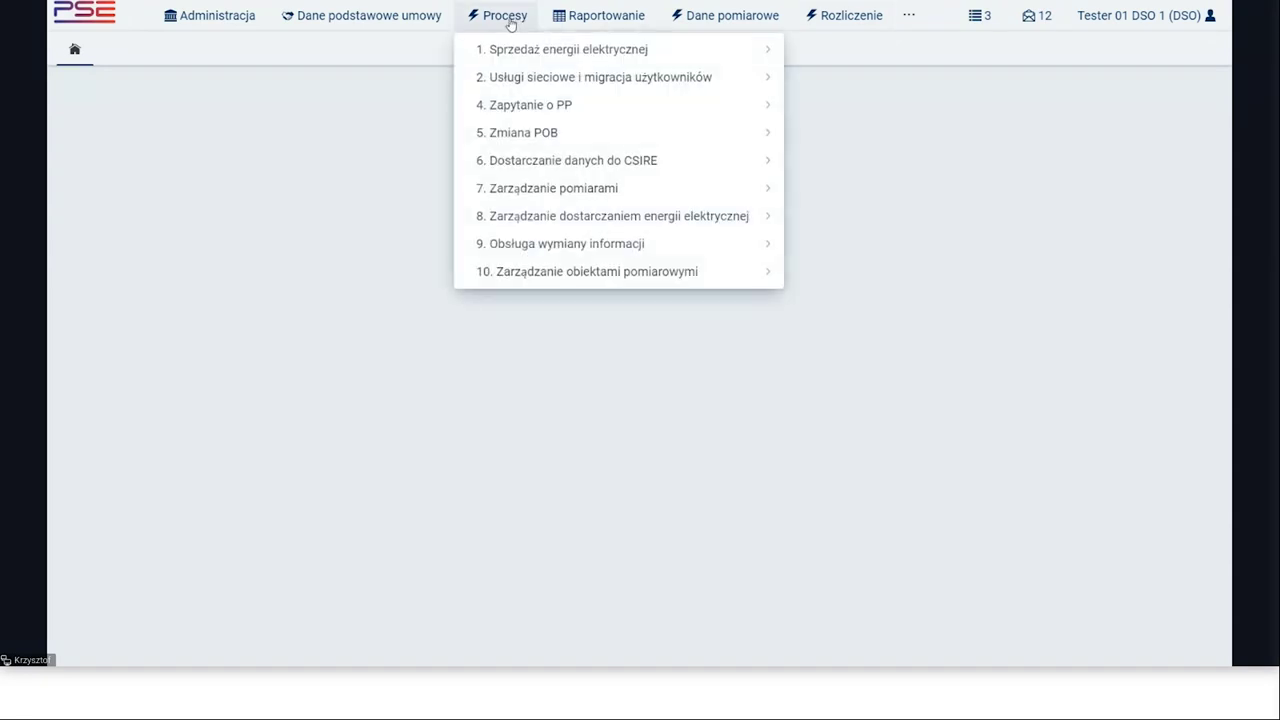
mouse_move(520, 252)
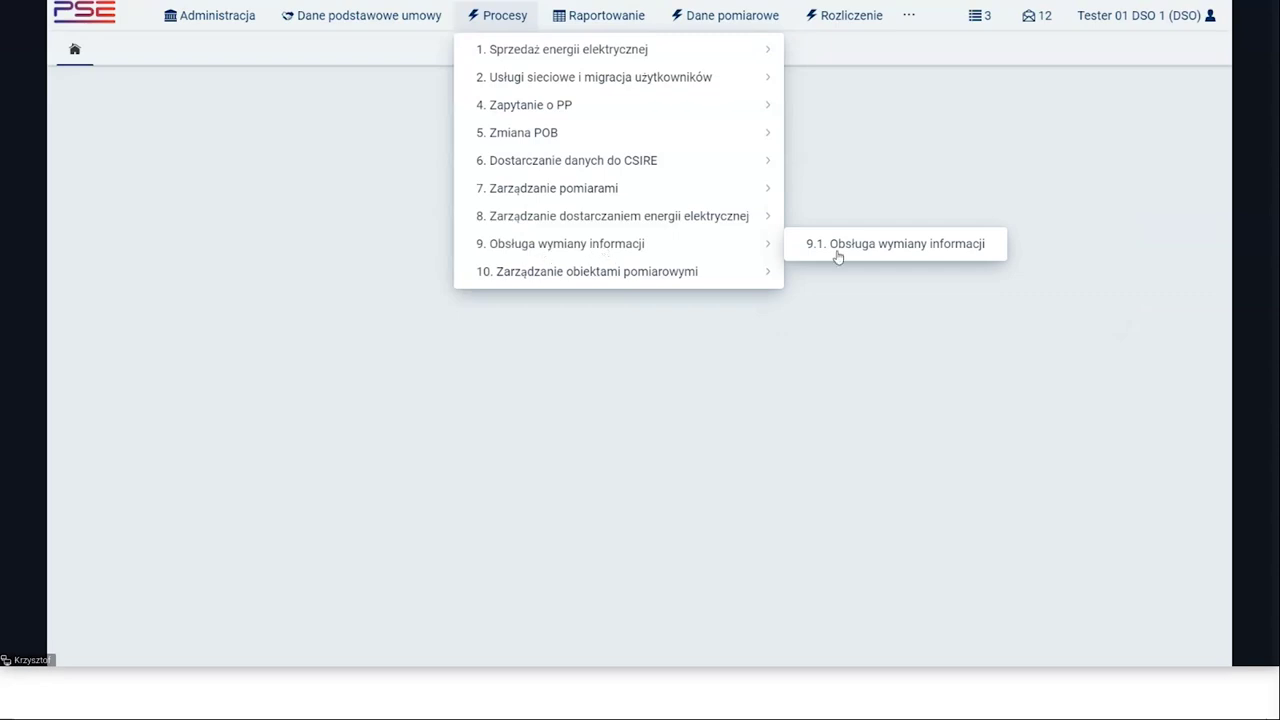
left_click(883, 252)
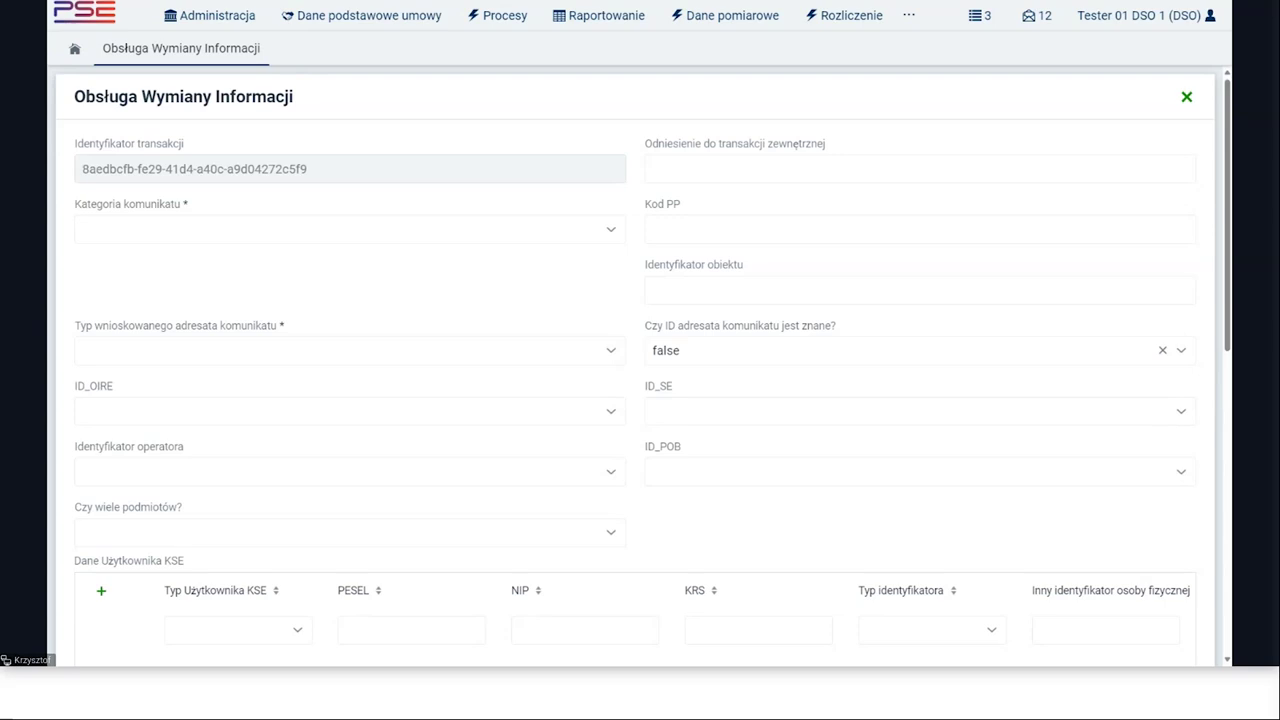
- Paste the metering point code into Kod PP and set Kategoria to CC6104
left_click(698, 218)
key("ctrl+v")
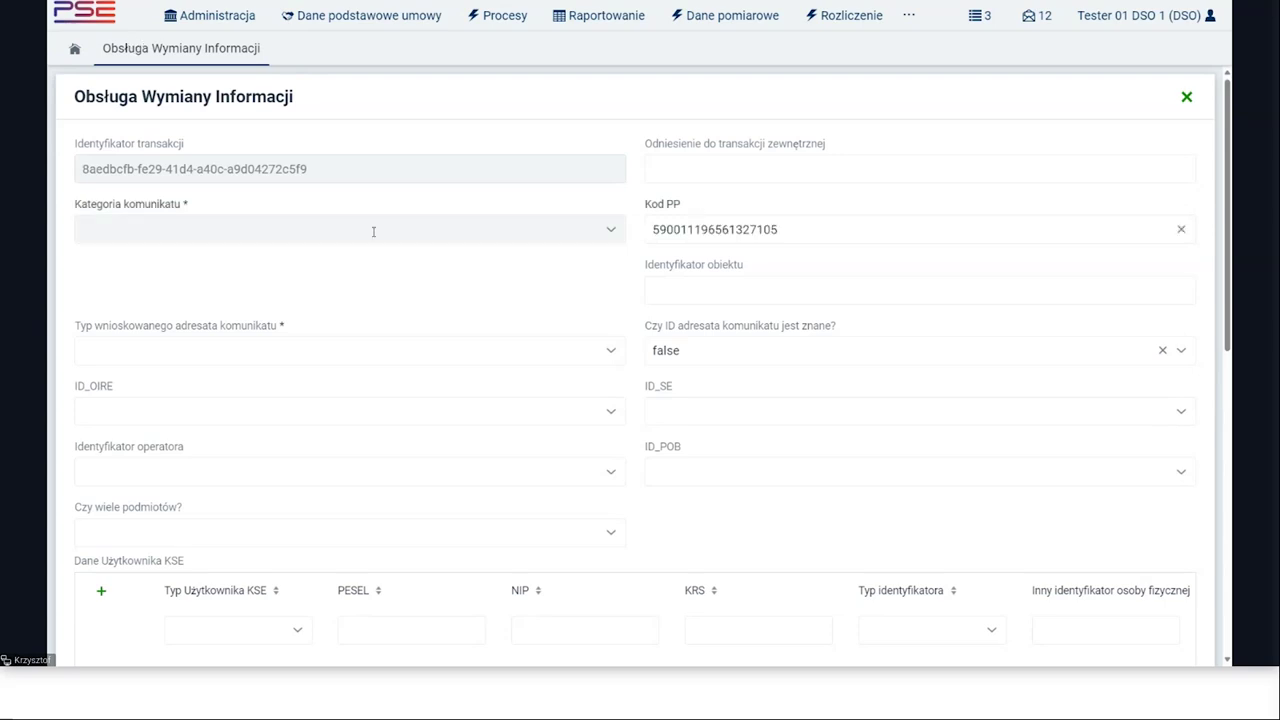
left_click(373, 230)
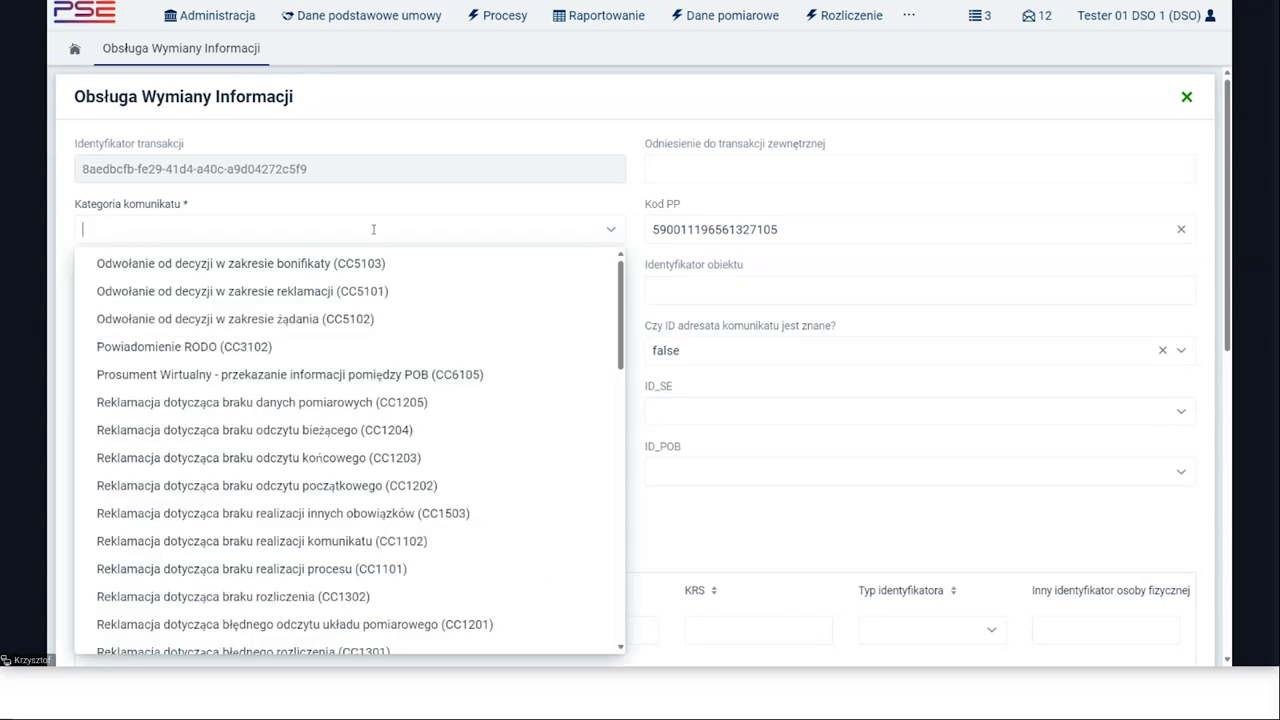
type("6104")
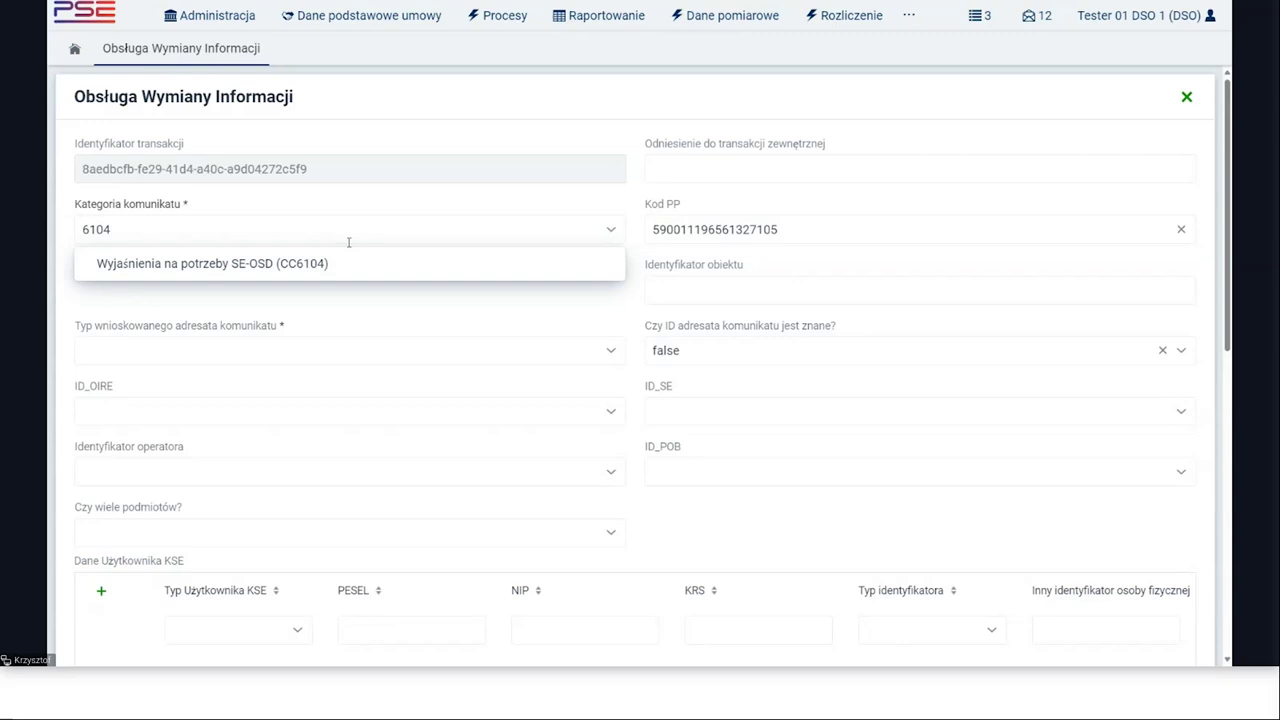
left_click(310, 270)
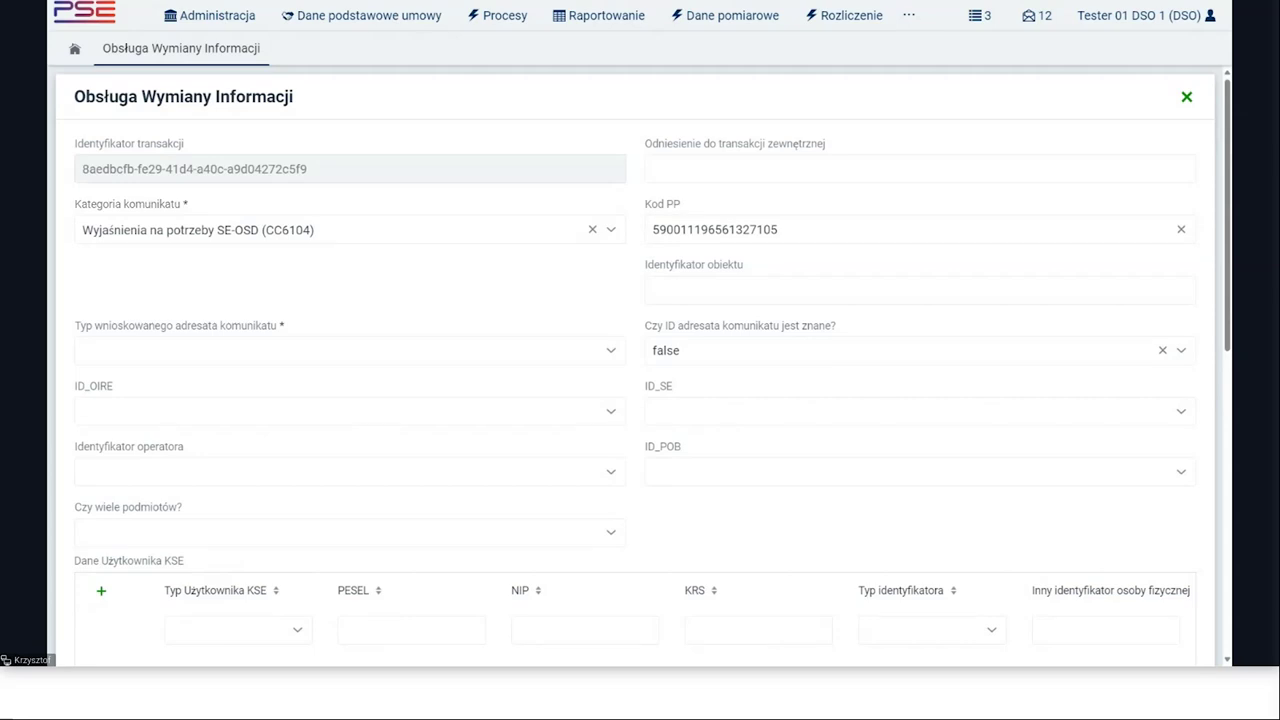
- Set addressee type to SE (CK0492) and pick the first test SE entity matching '01'
left_click(212, 346)
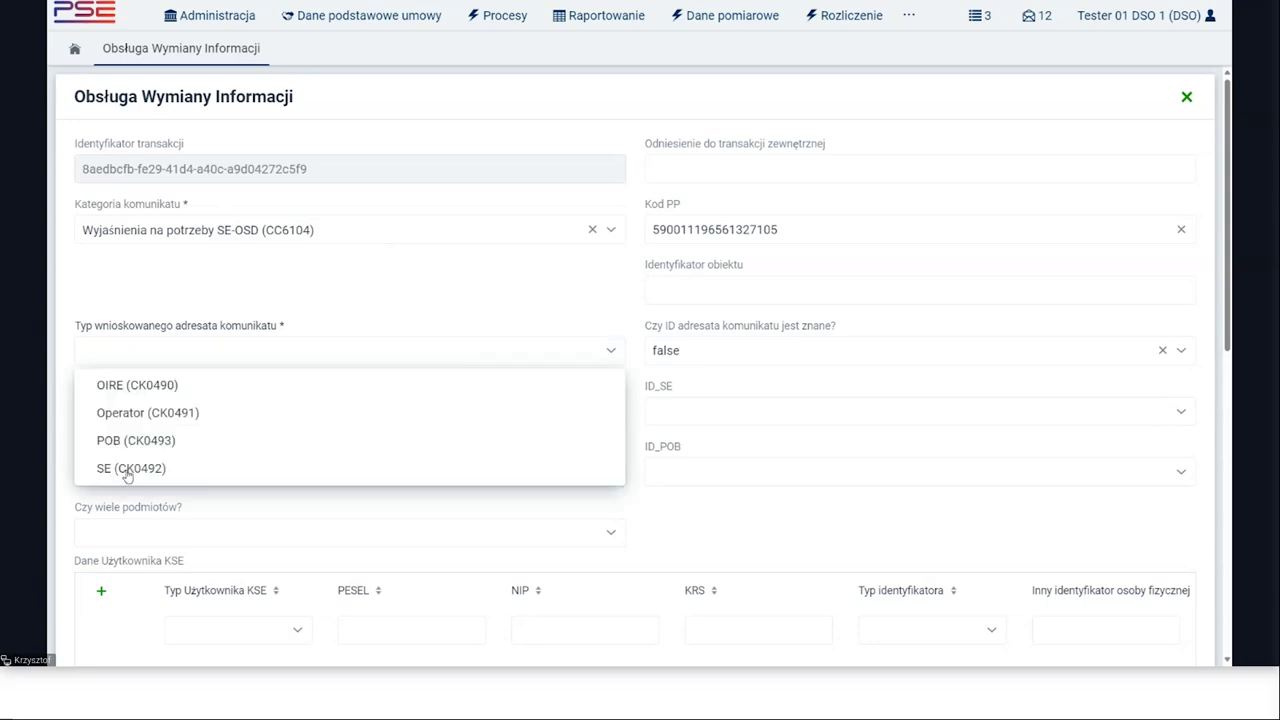
left_click(128, 470)
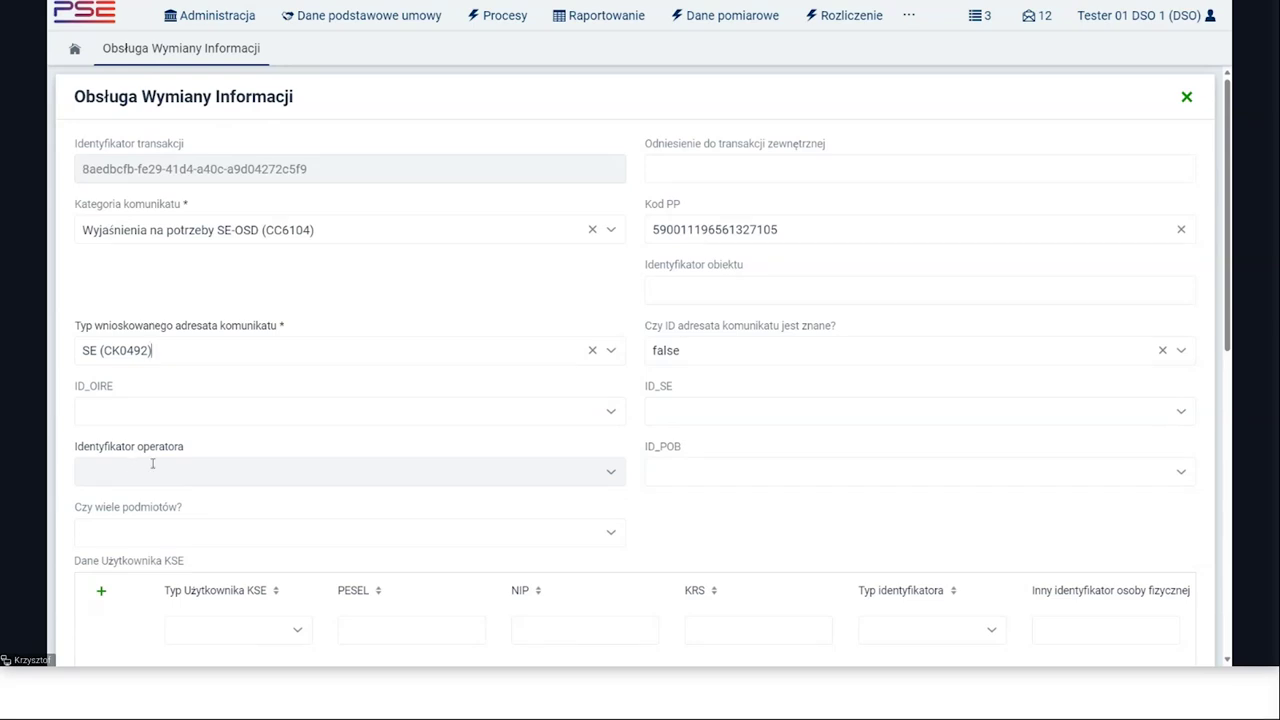
left_click(711, 407)
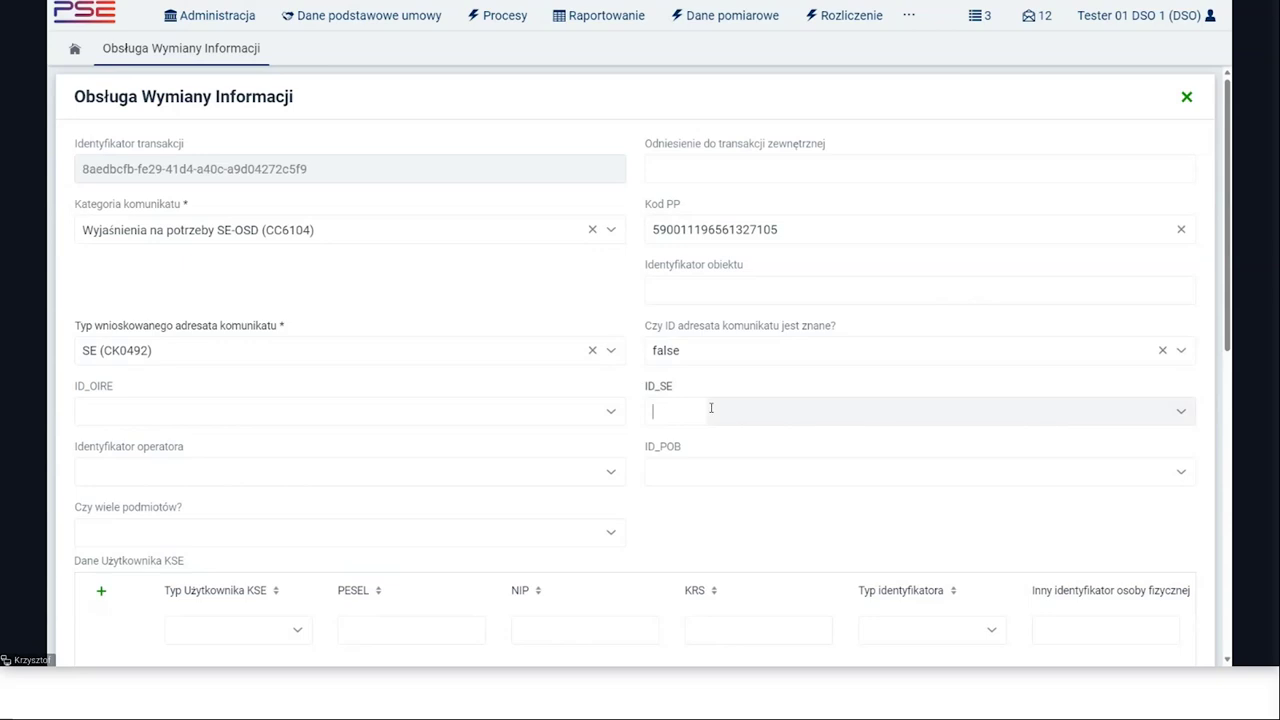
type("01")
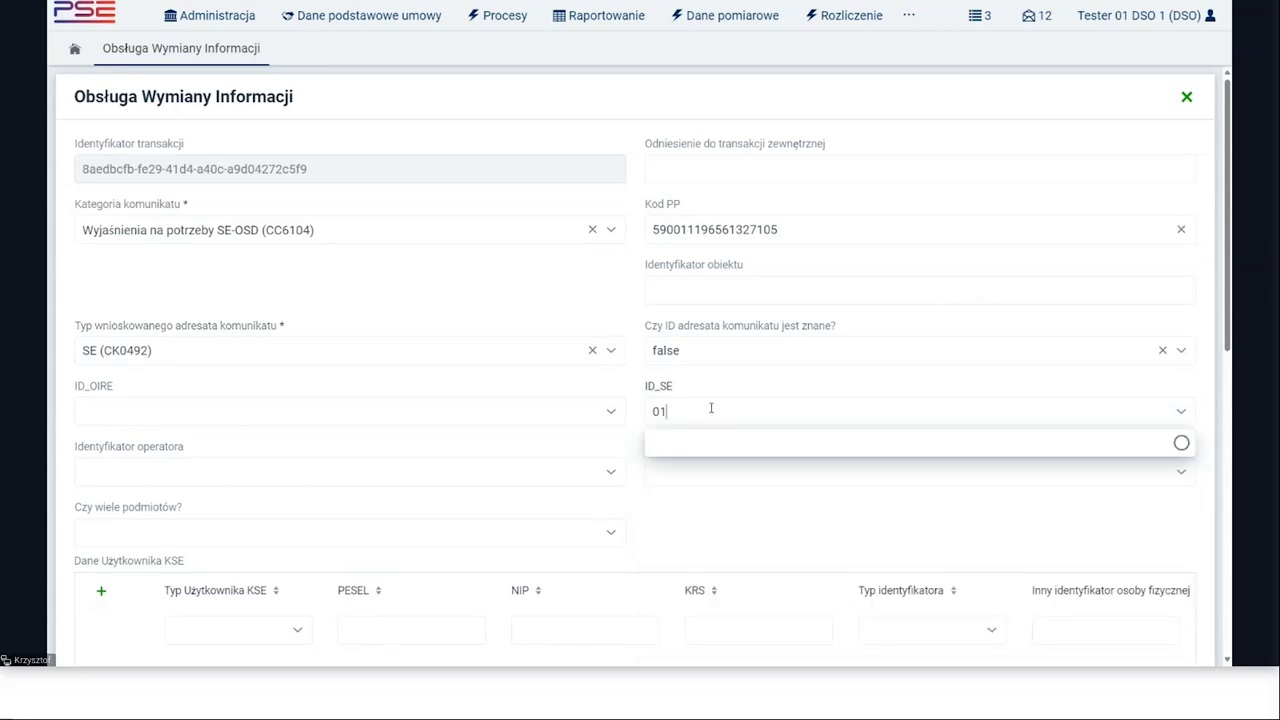
left_click(724, 446)
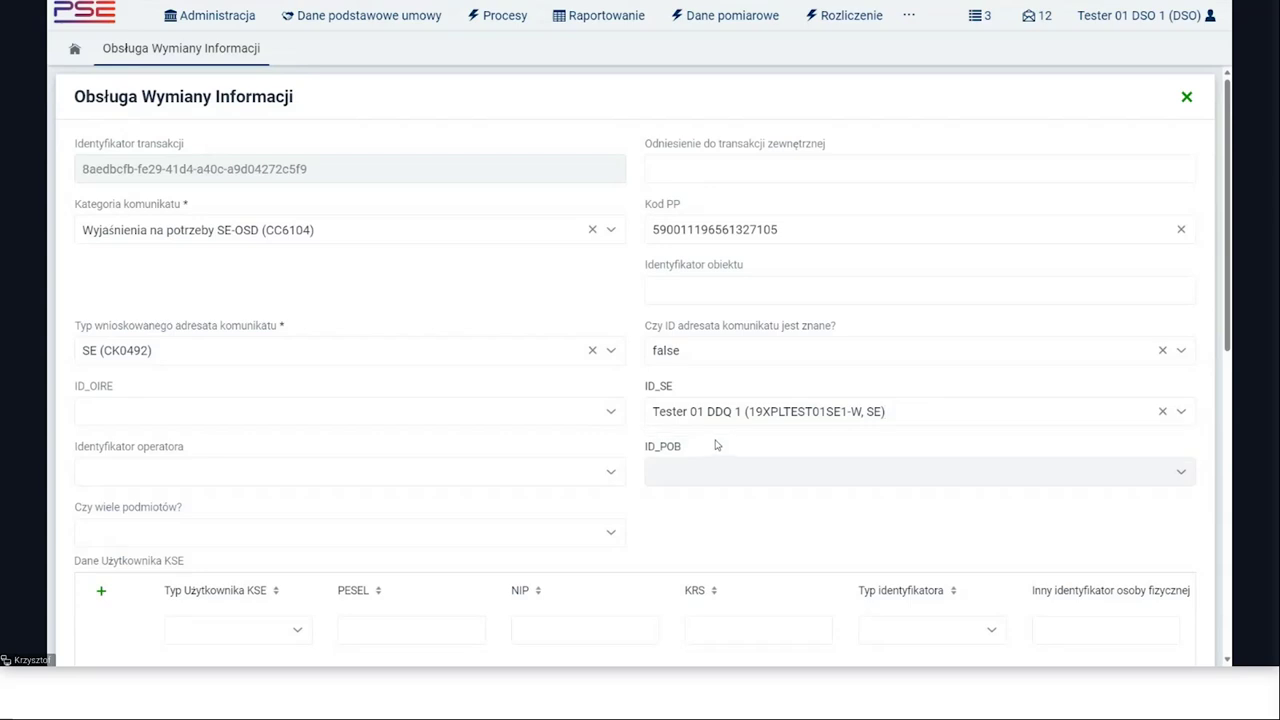
scroll(715, 445, "down", 3)
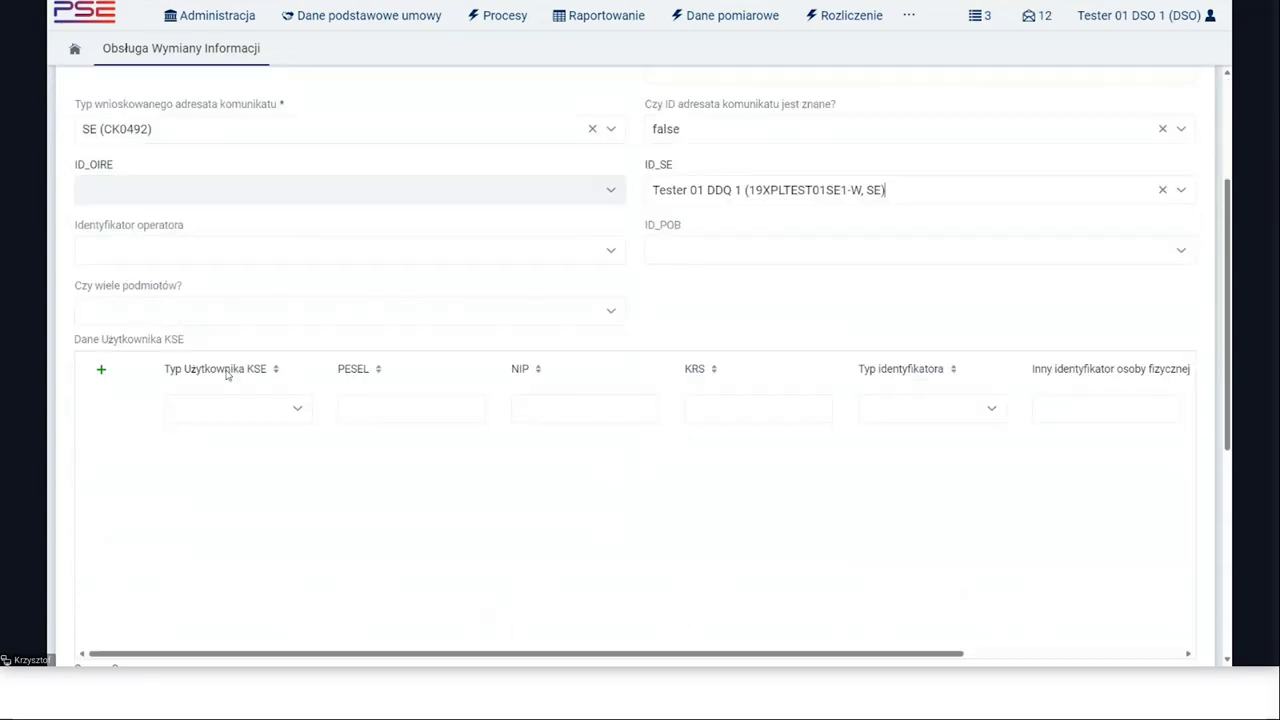
- Add and save a KSE user of type Osoba fizyczna, identified by the pasted PESEL number
left_click(101, 345)
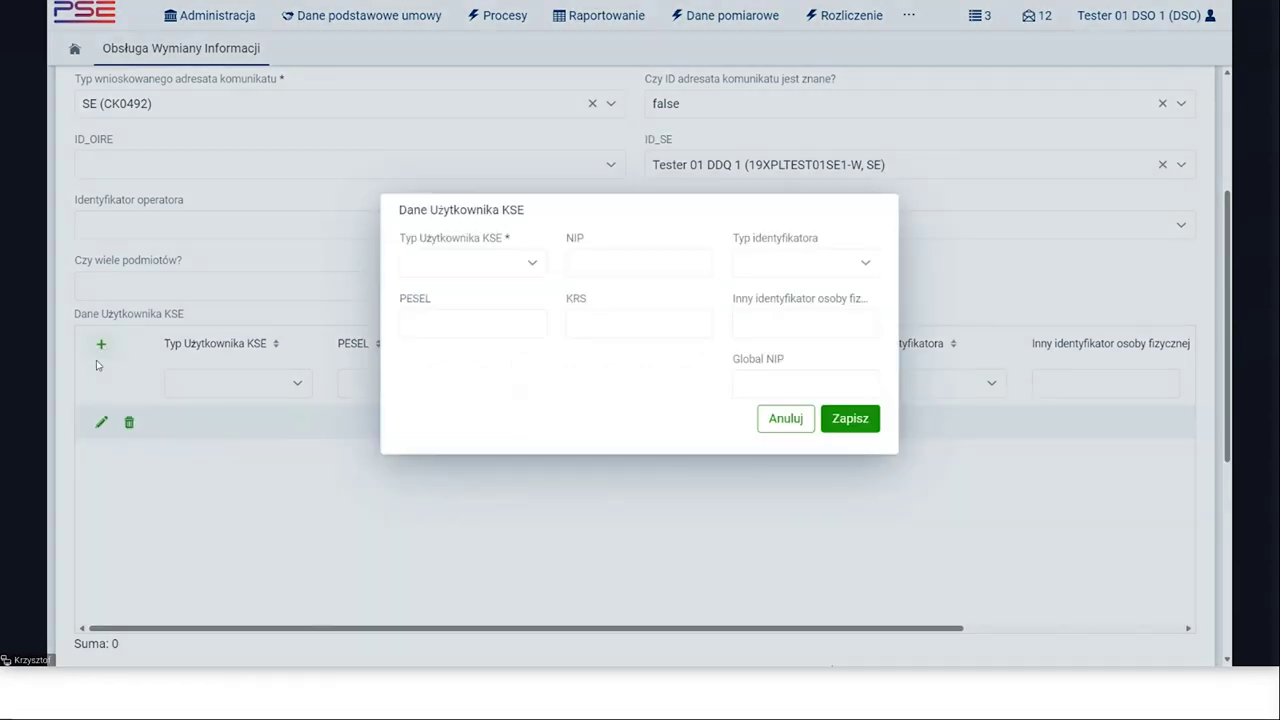
left_click(513, 262)
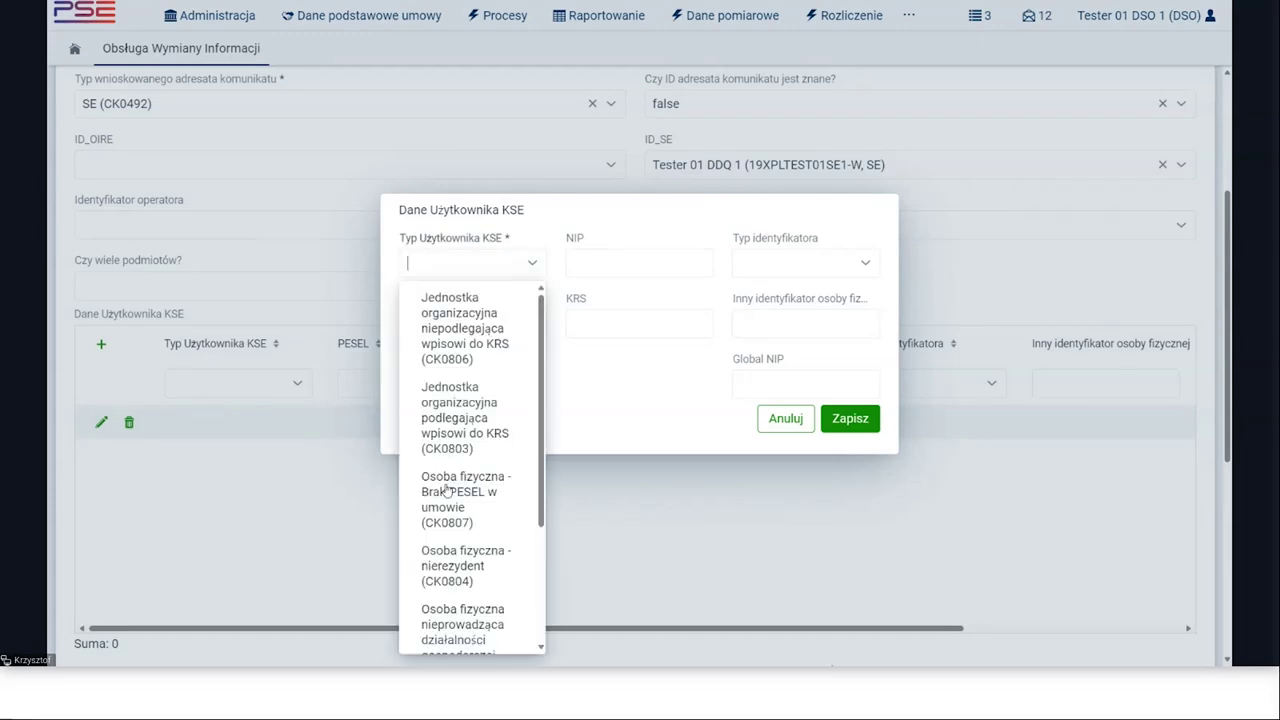
scroll(470, 560, "down", 1)
left_click(477, 579)
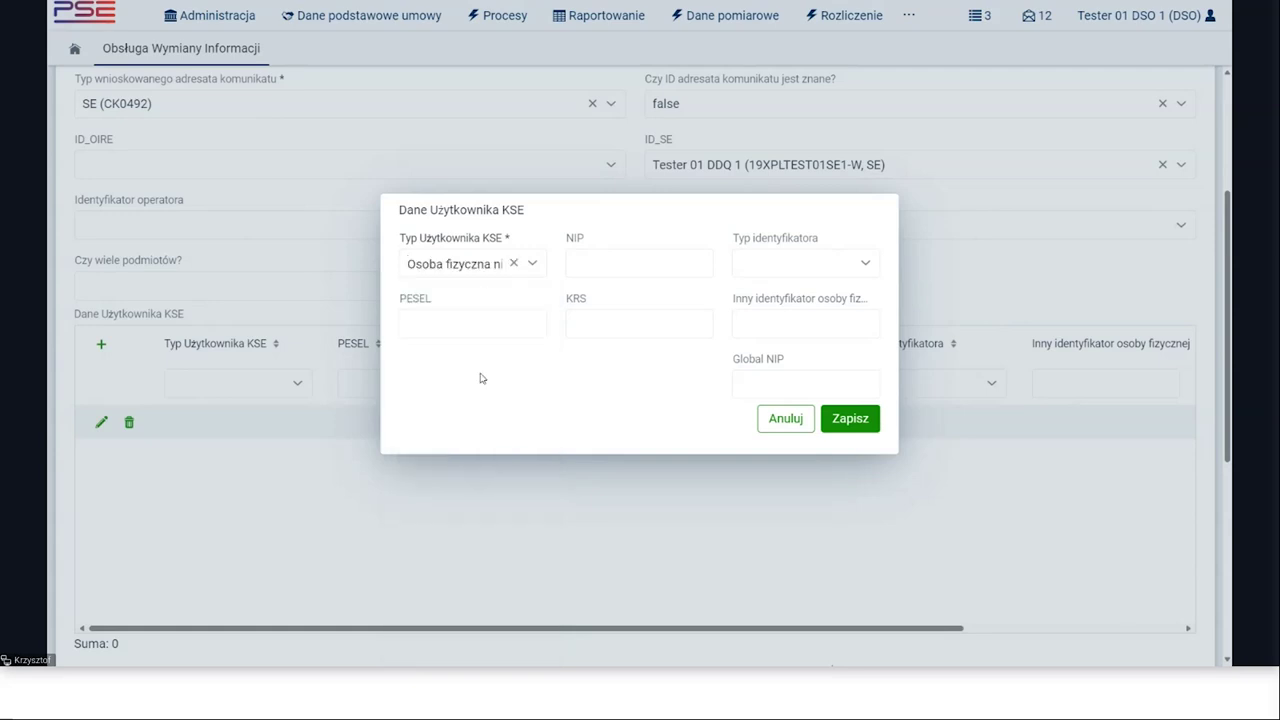
left_click(470, 323)
key("ctrl+v")
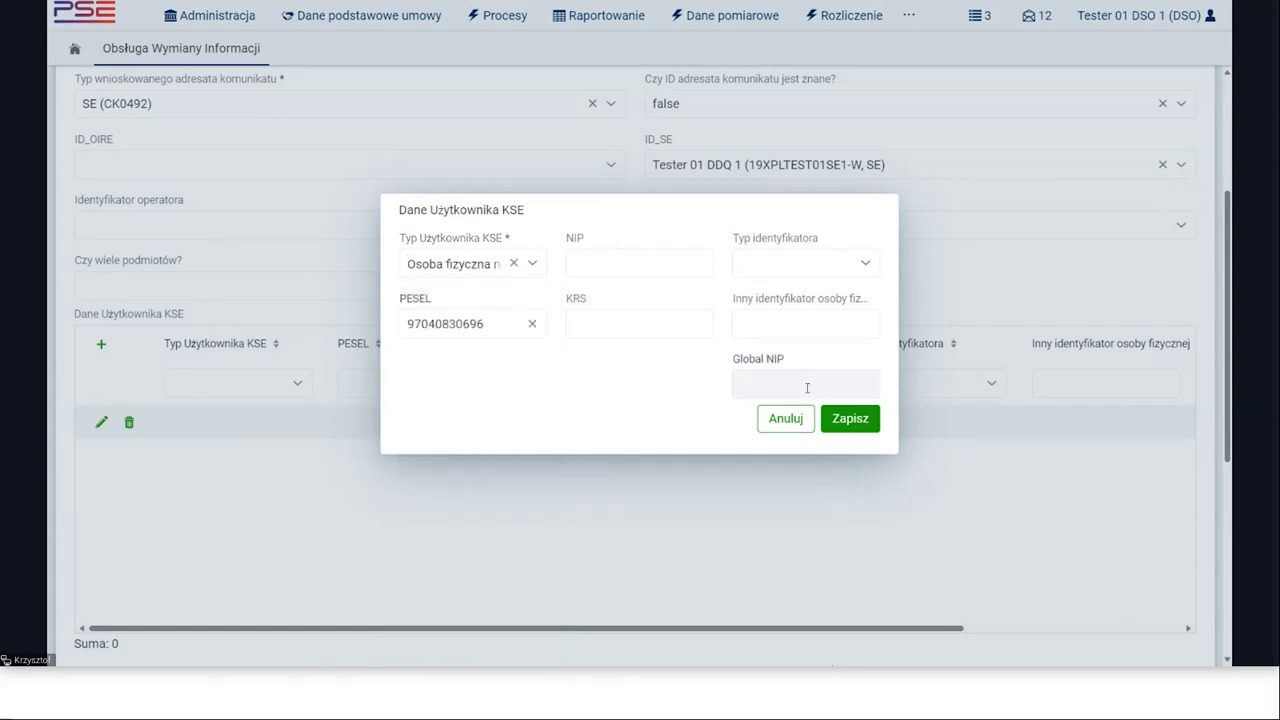
left_click(840, 420)
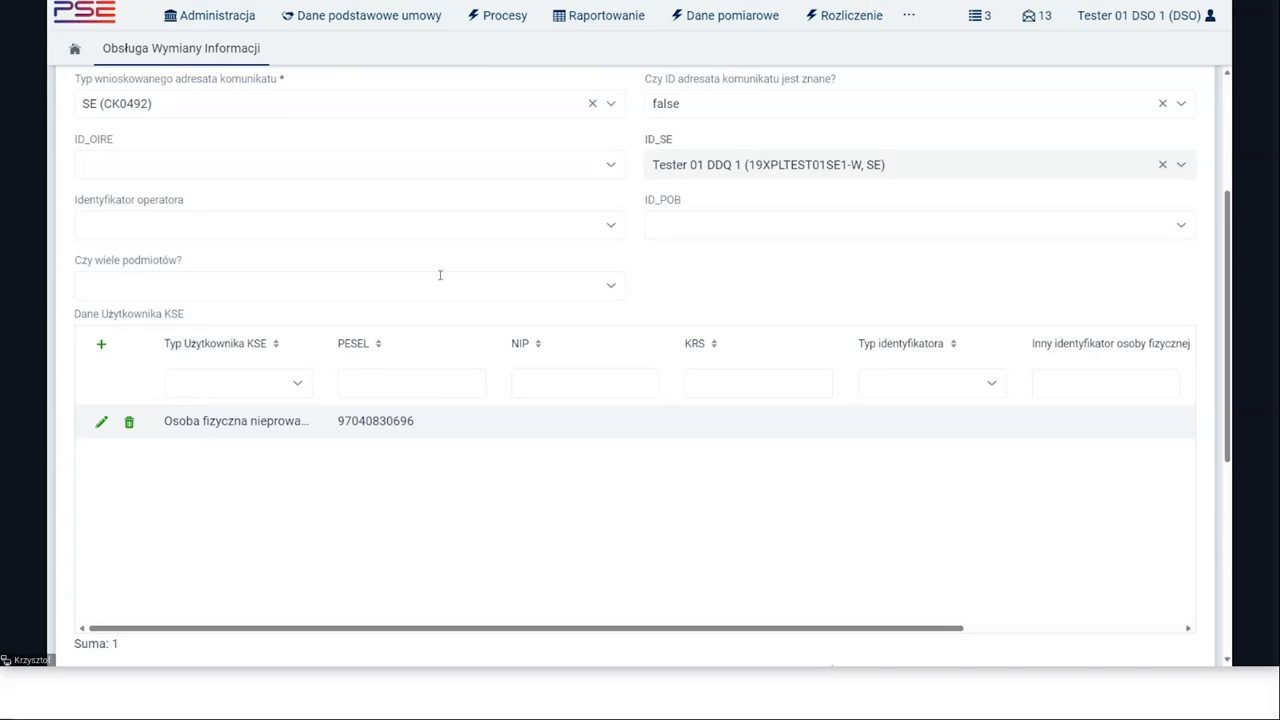
scroll(439, 275, "down", 3)
- Clear the retroactive realization date, expected contract start date and UD notification request fields
scroll(439, 286, "down", 1)
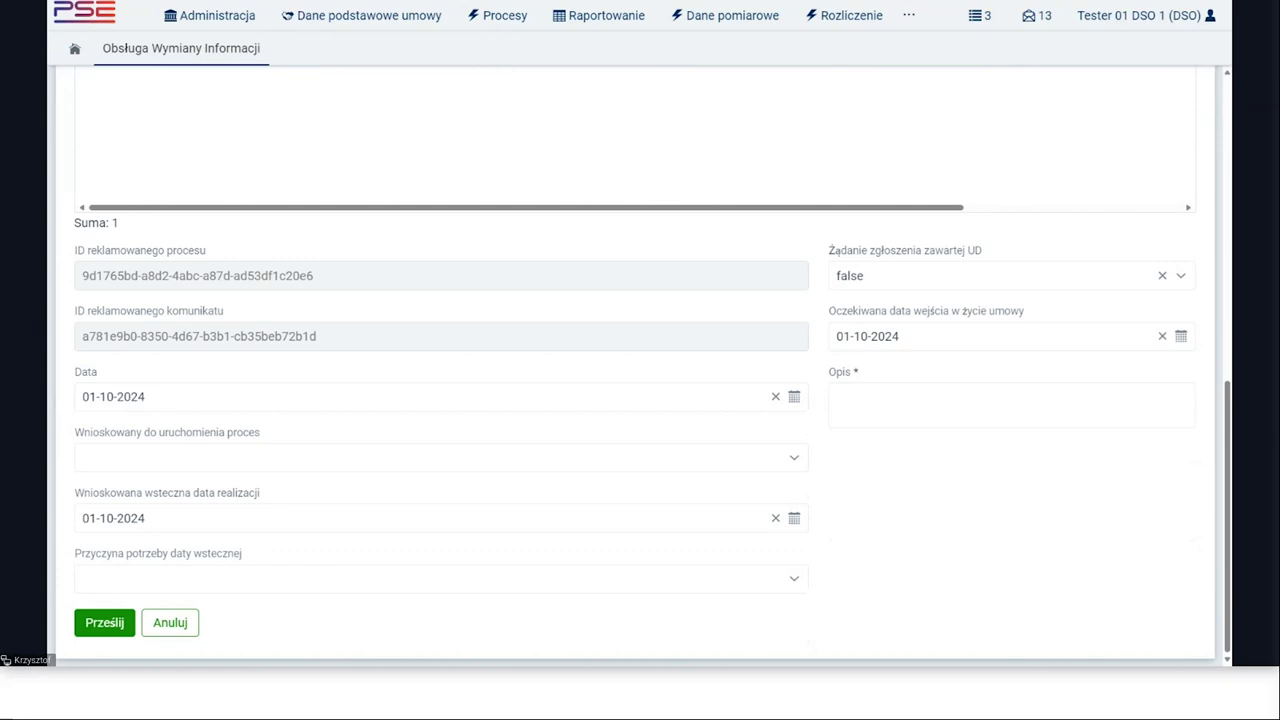
left_click(775, 518)
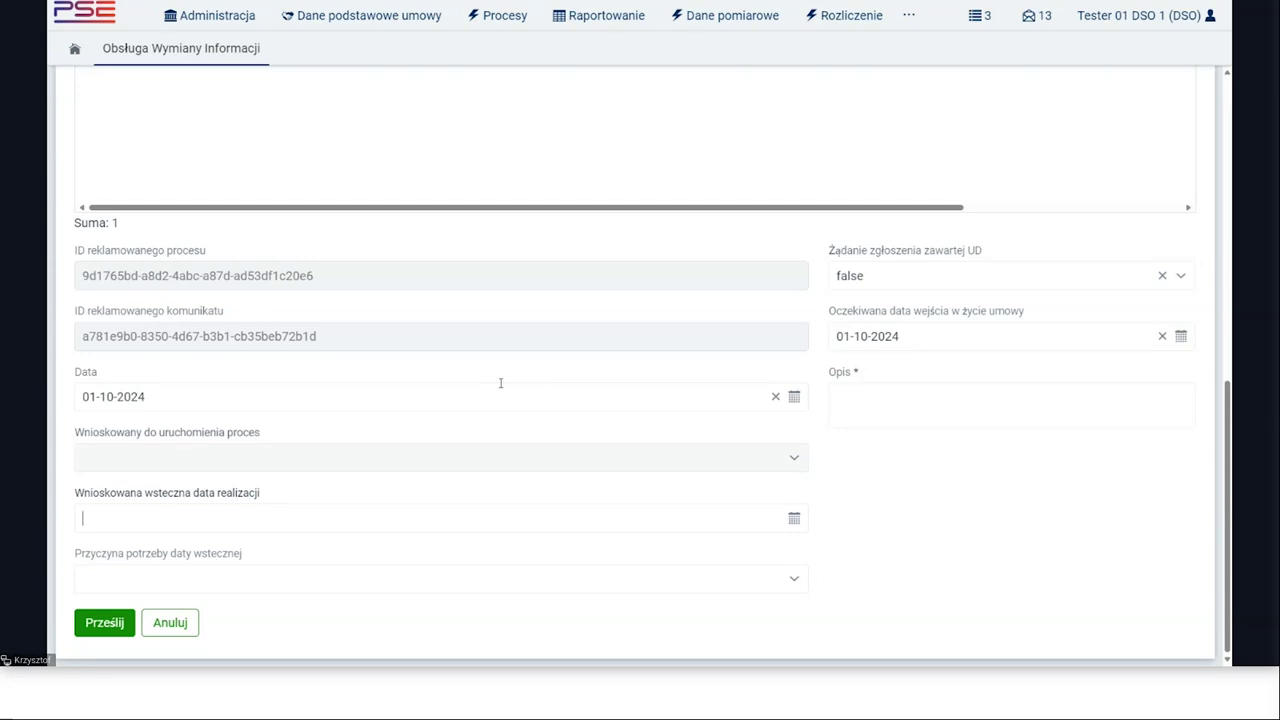
left_click(157, 397)
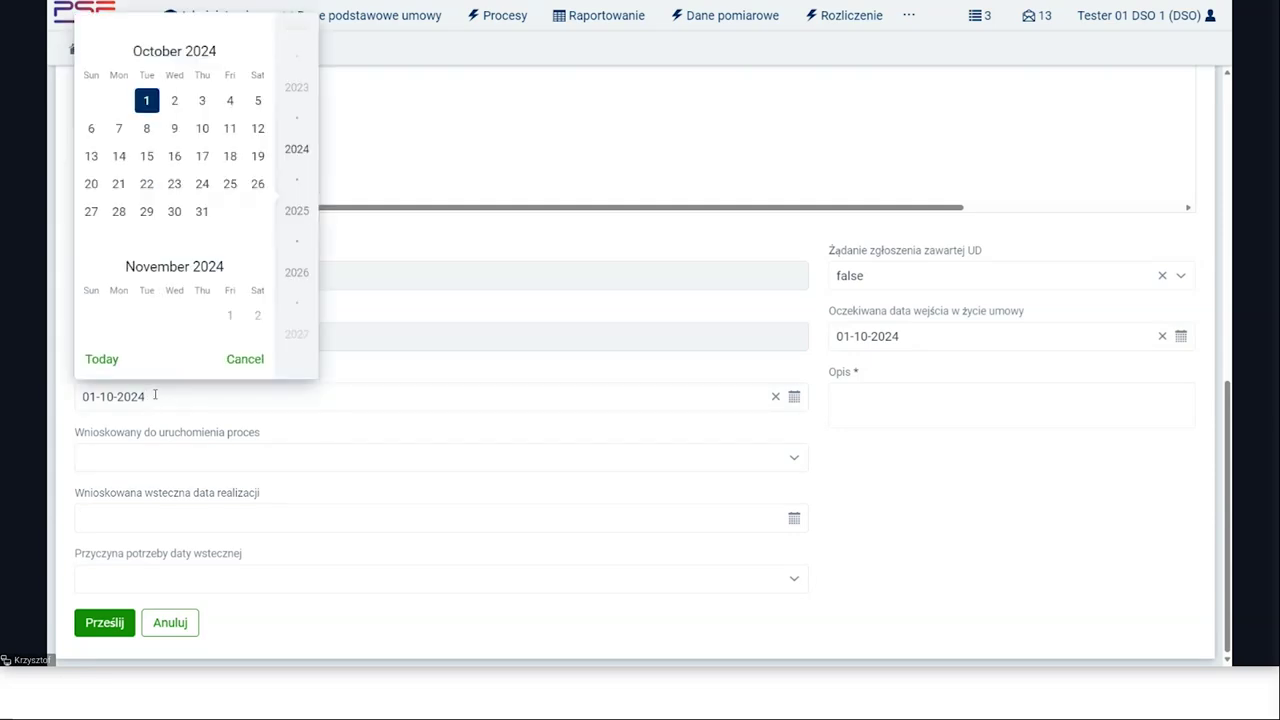
left_click(66, 400)
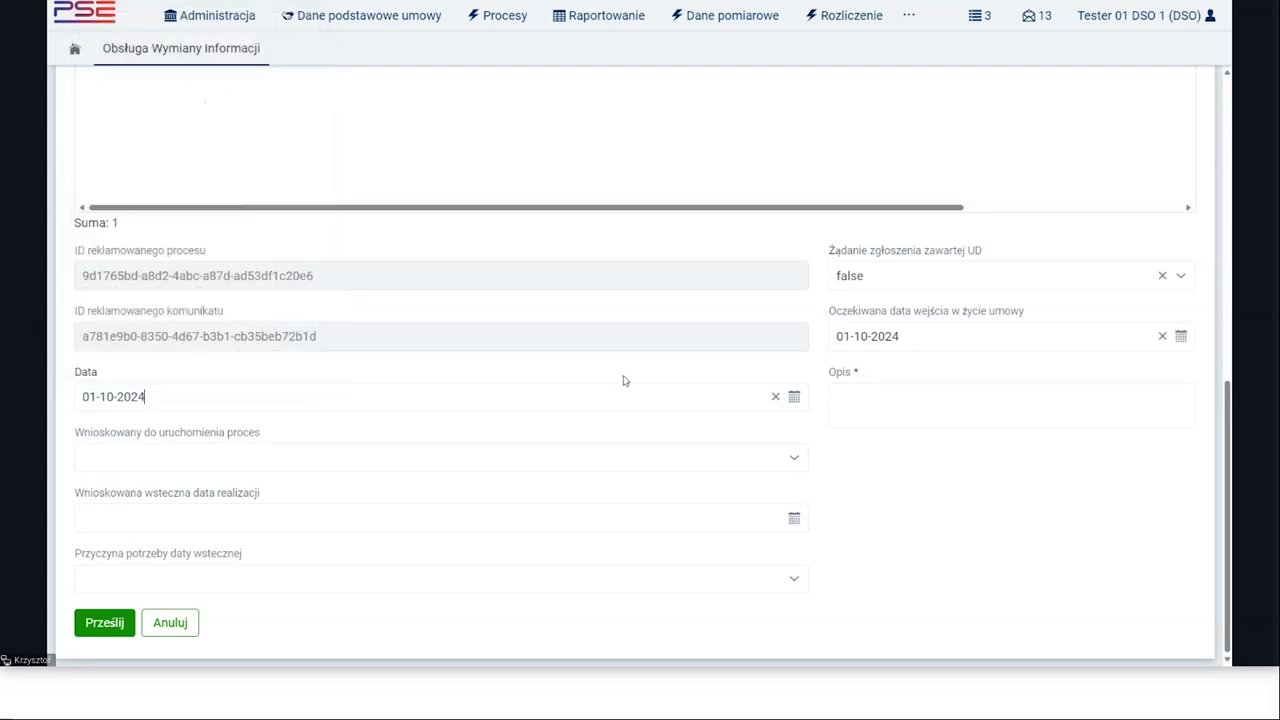
left_click(1162, 336)
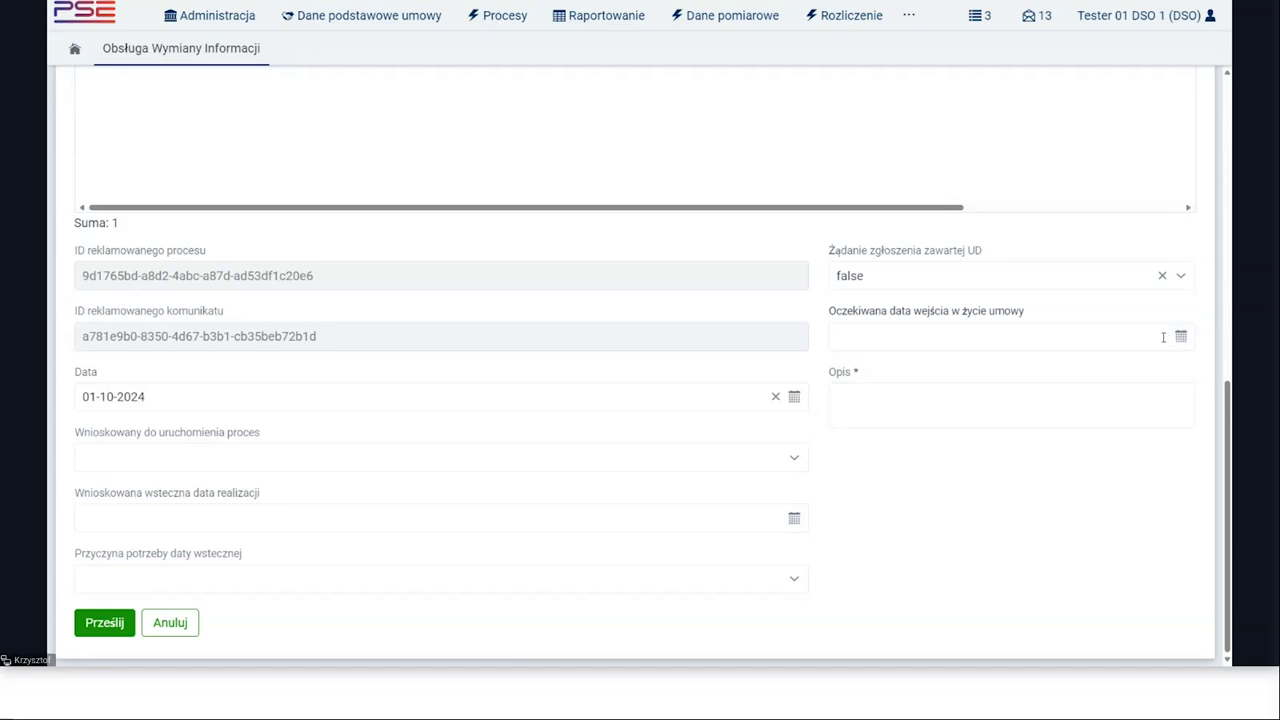
left_click(1159, 276)
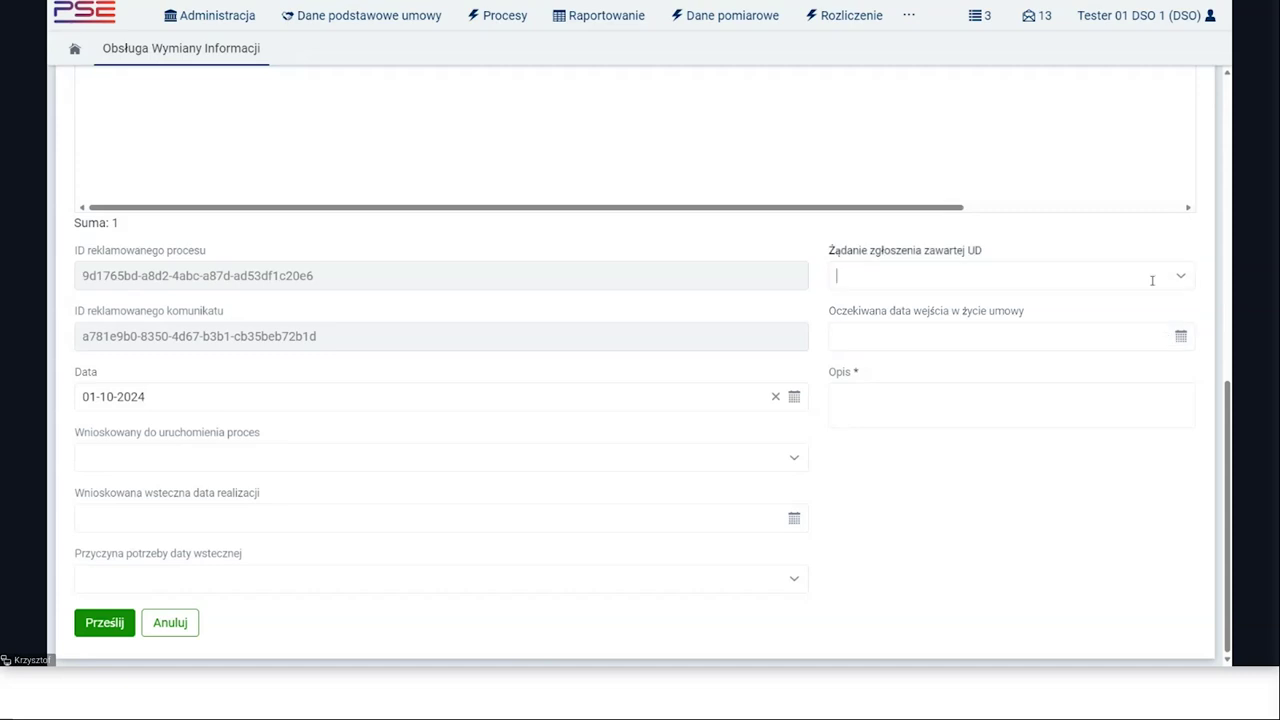
- Enter the description 'Wymiana informacji X', check the Kod PP value, and submit the form
left_click(919, 404)
type("Wymiana ")
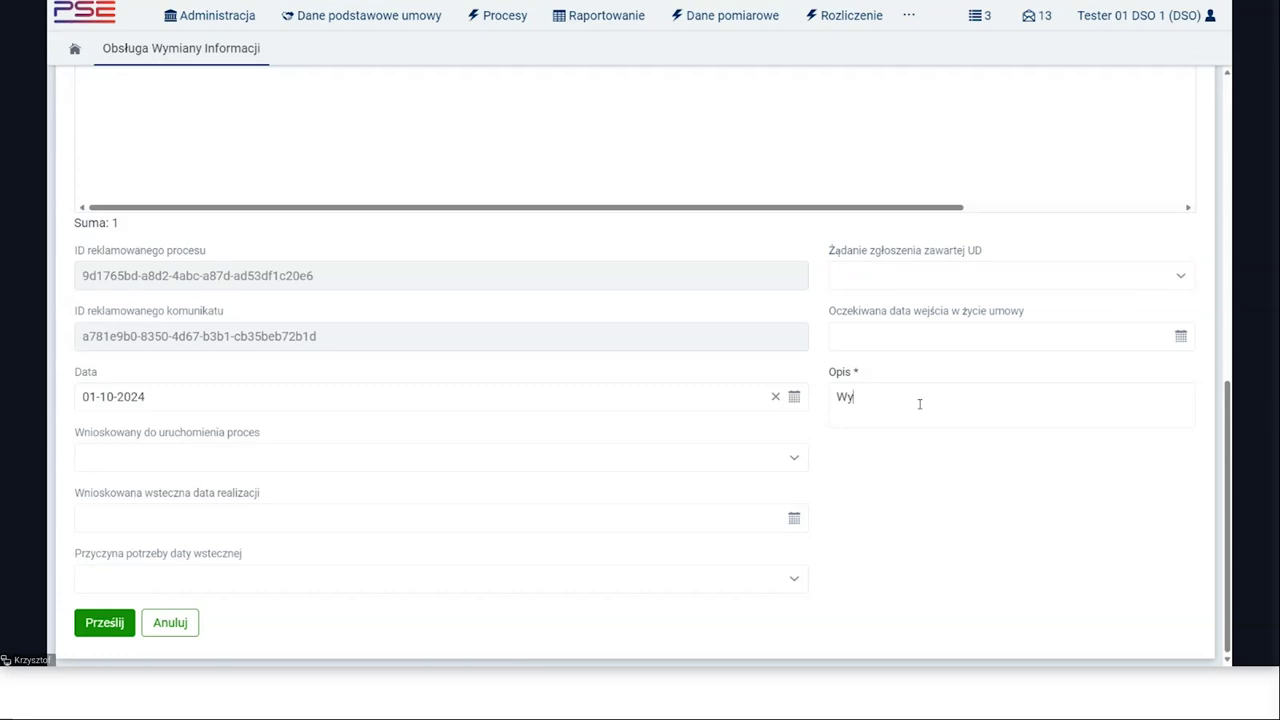
type("informacji X")
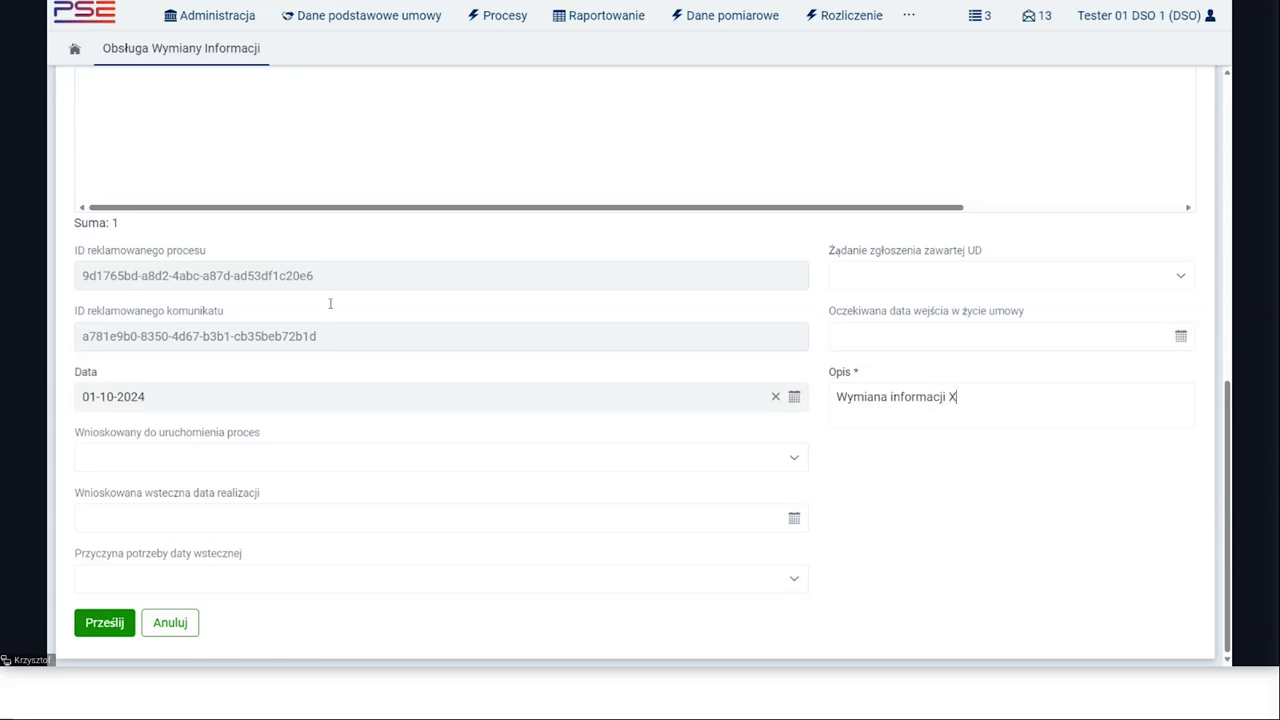
scroll(330, 303, "up", 10)
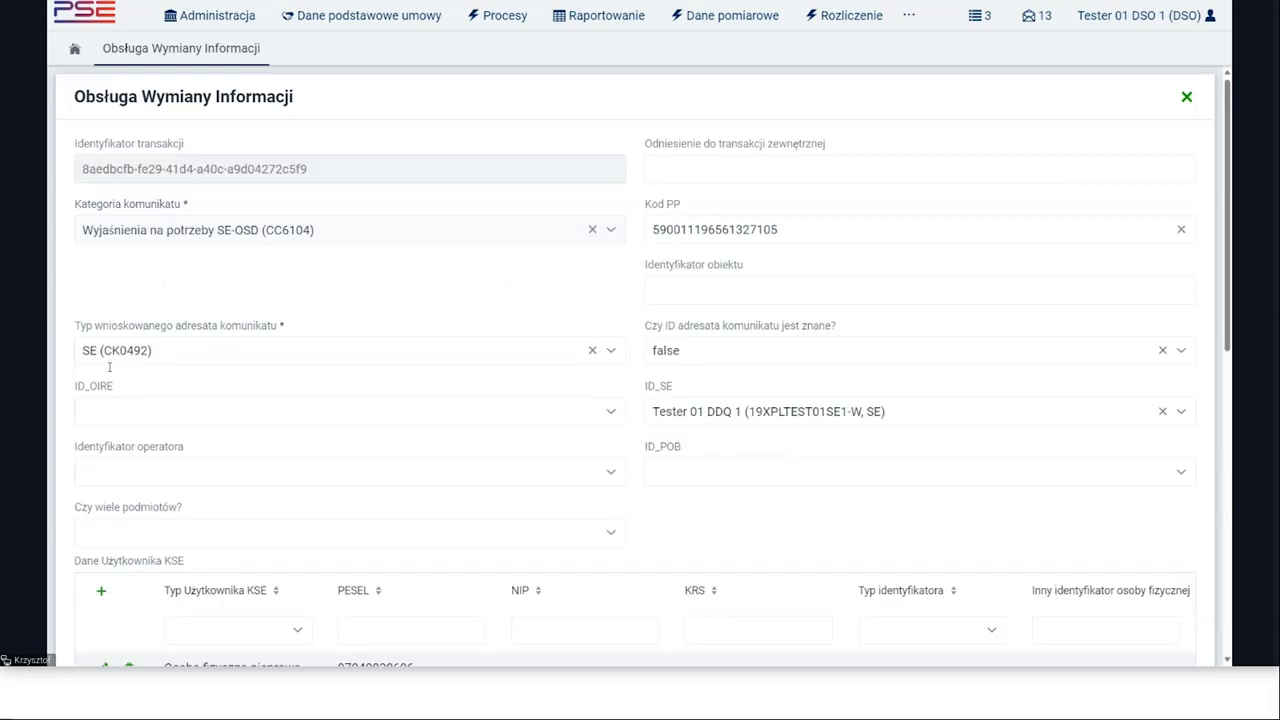
double_click(717, 229)
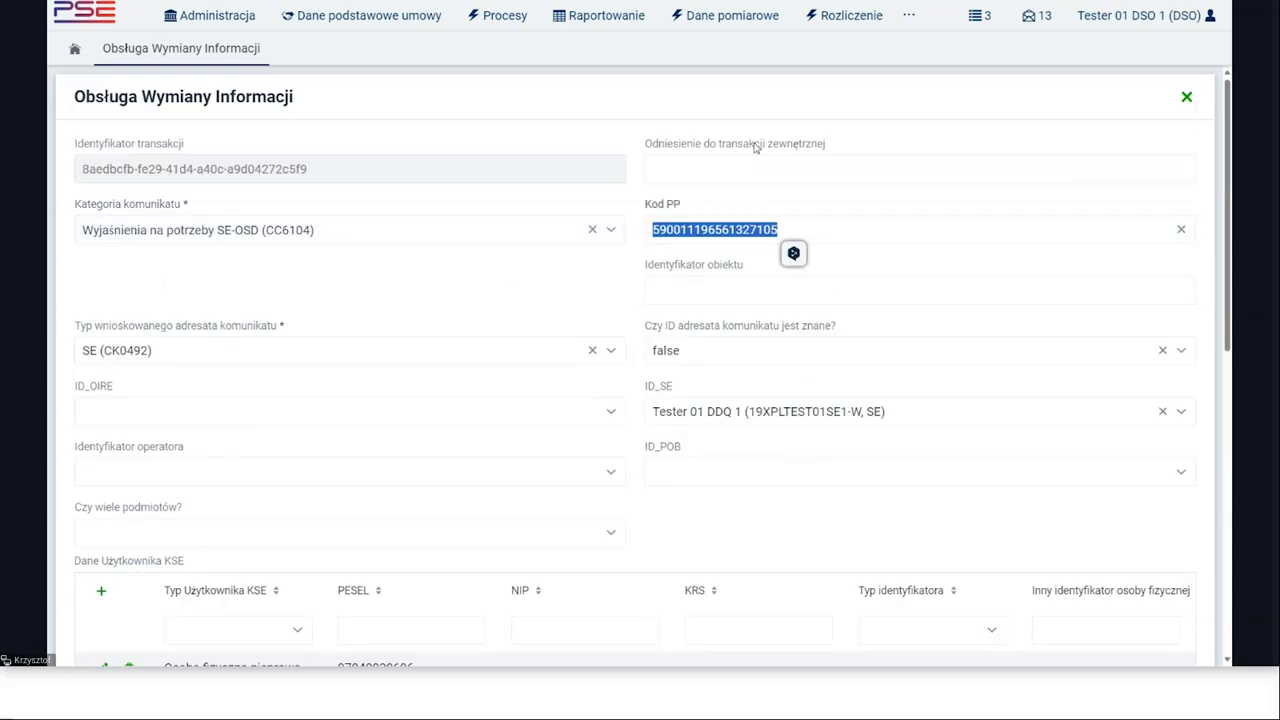
left_click(1229, 108)
left_click_drag(1229, 108, 1229, 403)
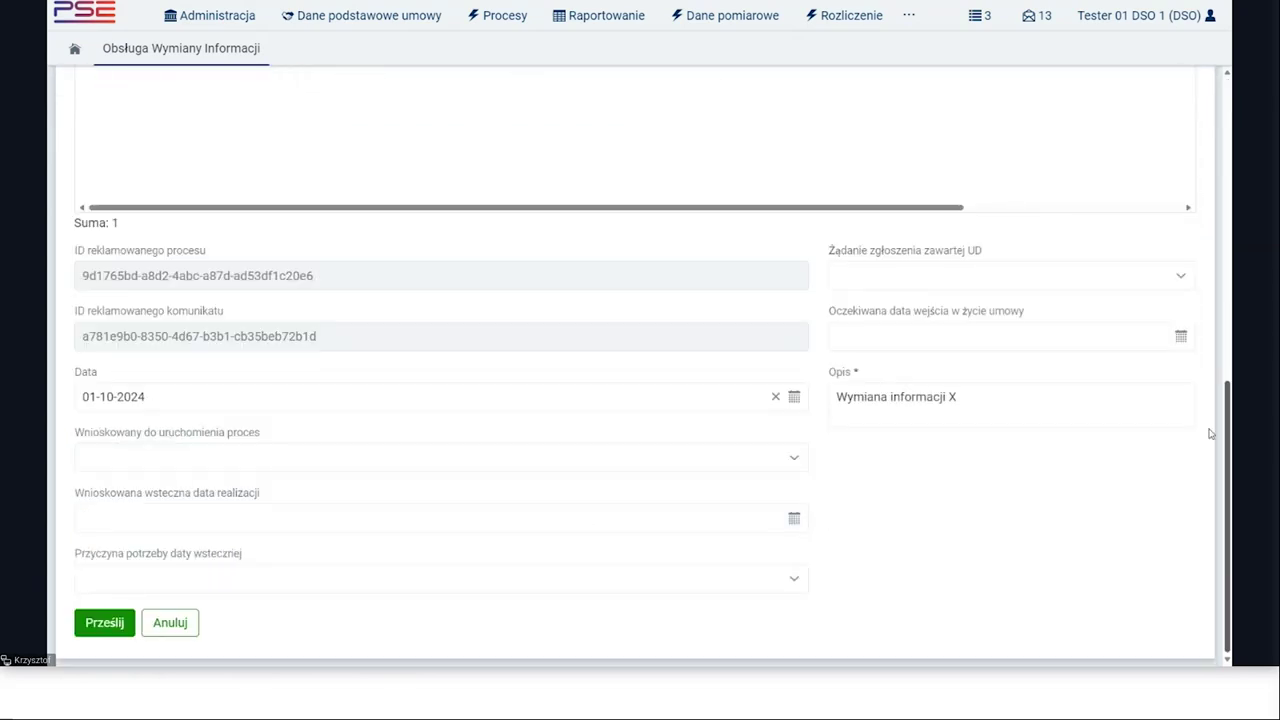
left_click(108, 627)
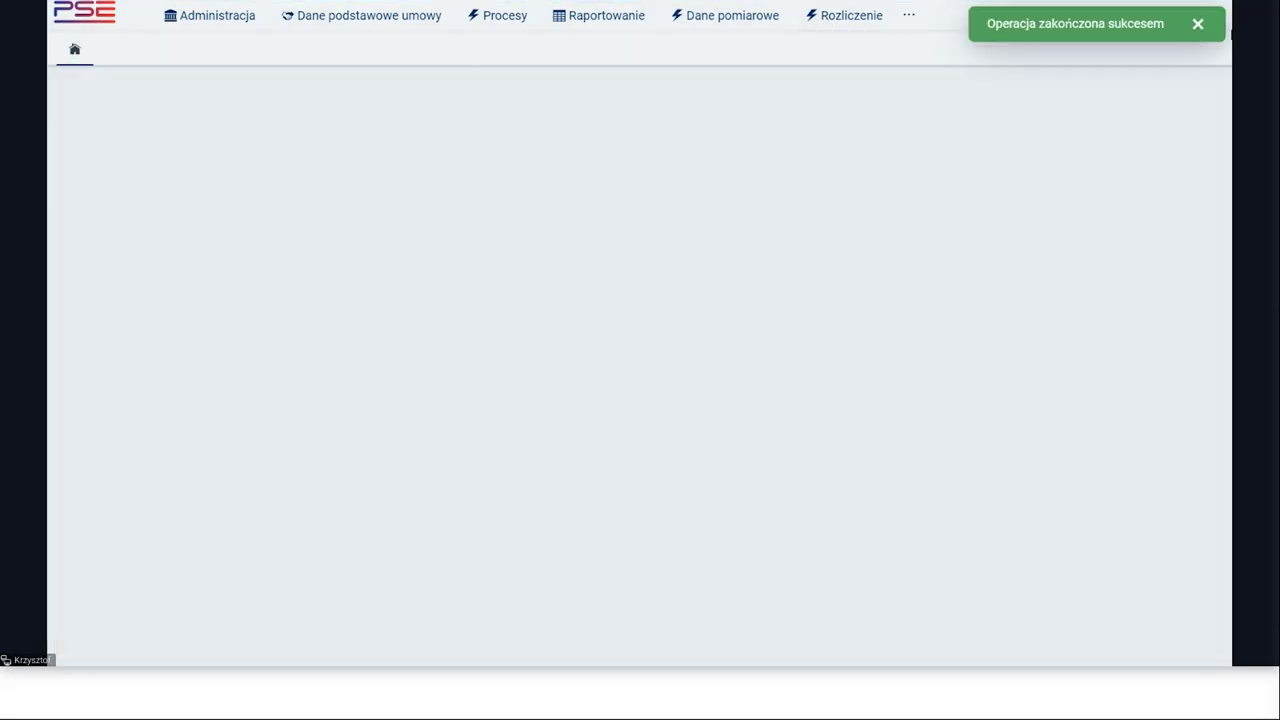
- Dismiss the success toast and switch to the Tester 01 DDQ 1 (SE) organisation user
left_click(1197, 23)
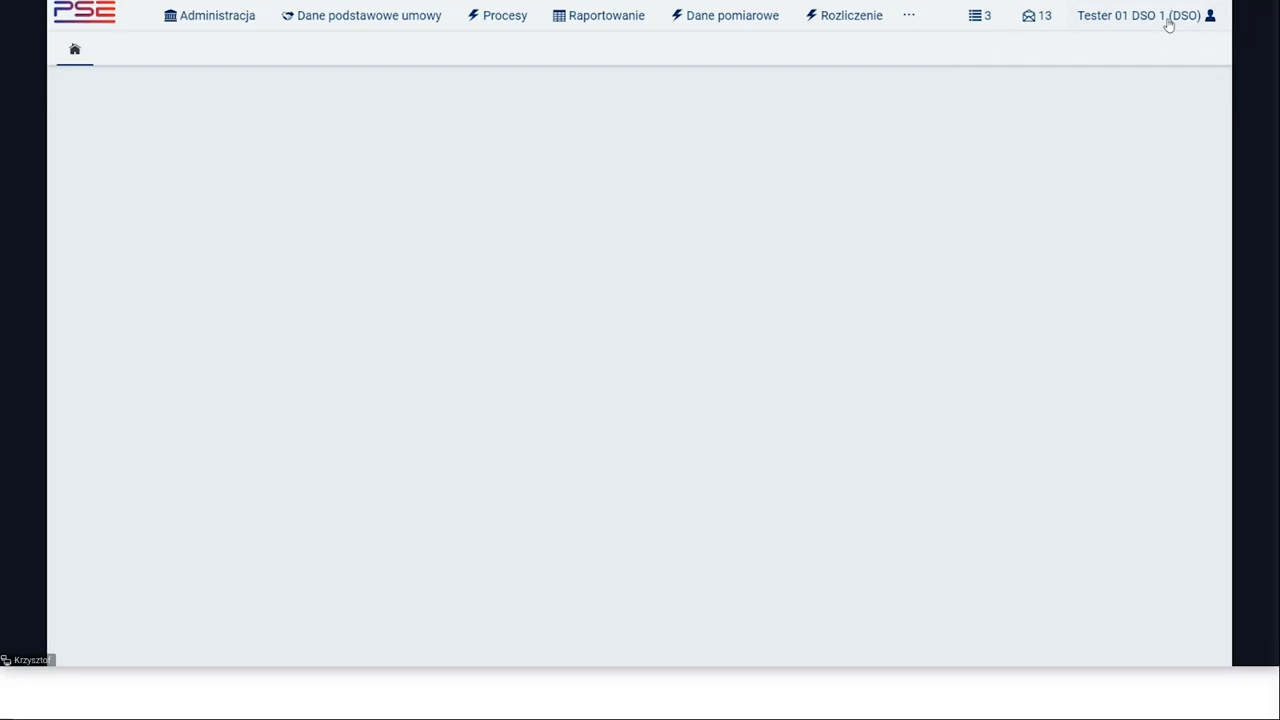
left_click(1168, 16)
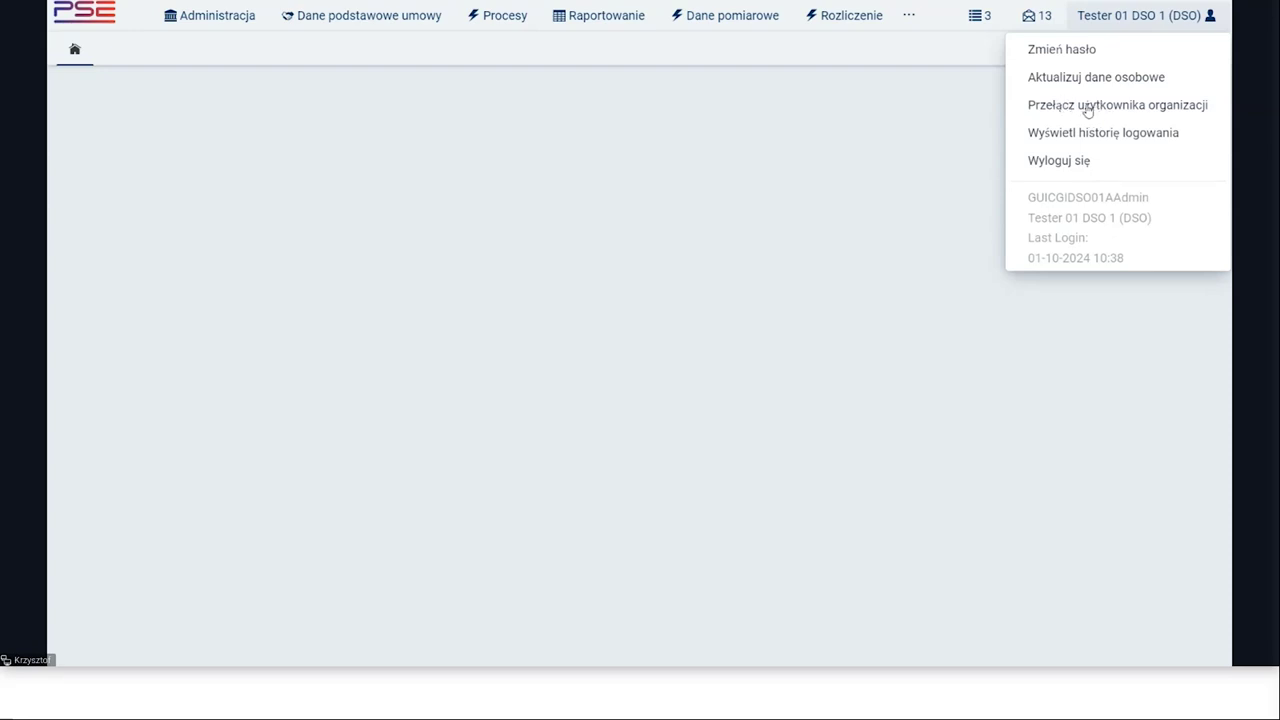
left_click(1088, 108)
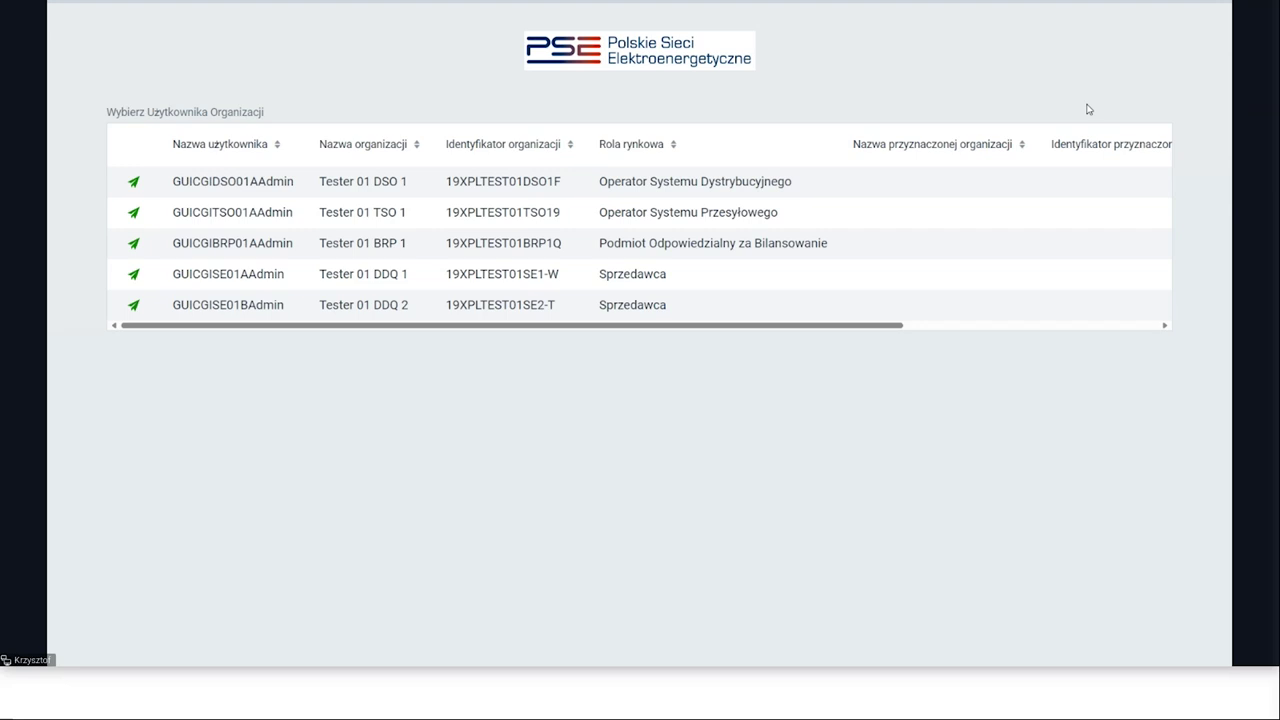
left_click(347, 271)
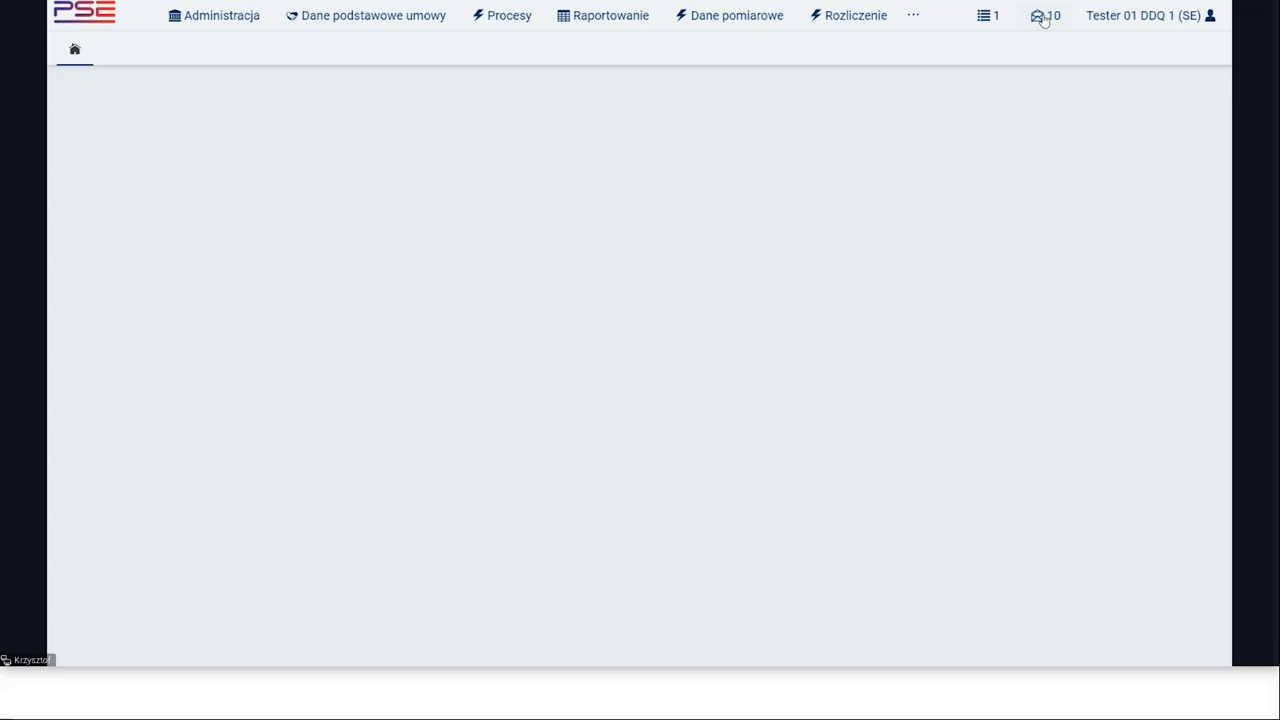
- Search the Peek & Dequeue queue, open the 11:41 Process Group 9 message and expand MessageDetails [2]
left_click(1043, 18)
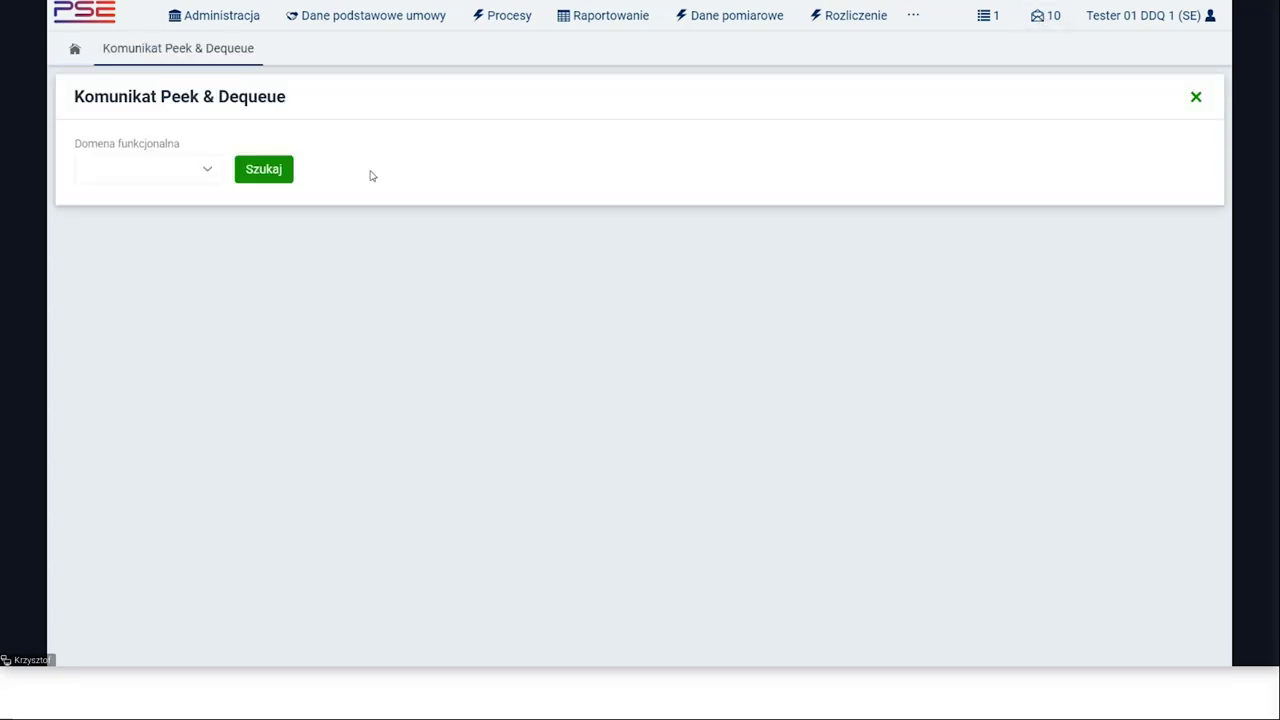
left_click(260, 171)
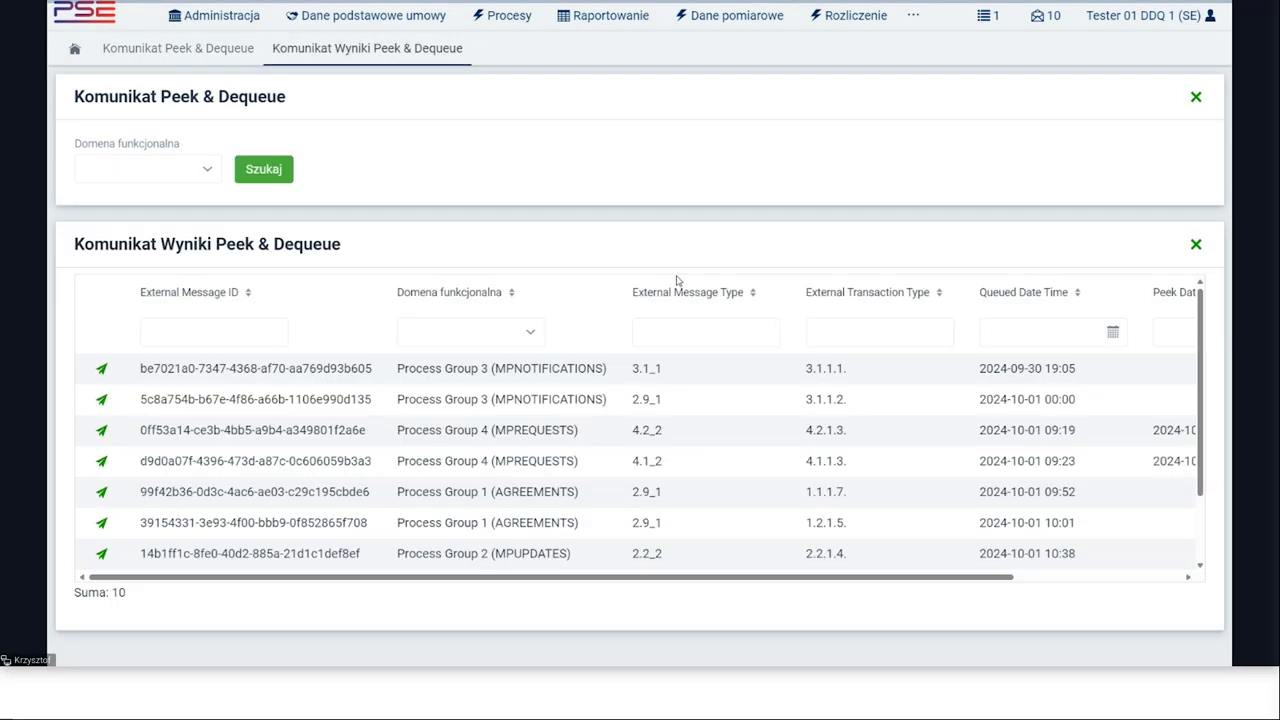
left_click_drag(1204, 310, 1197, 398)
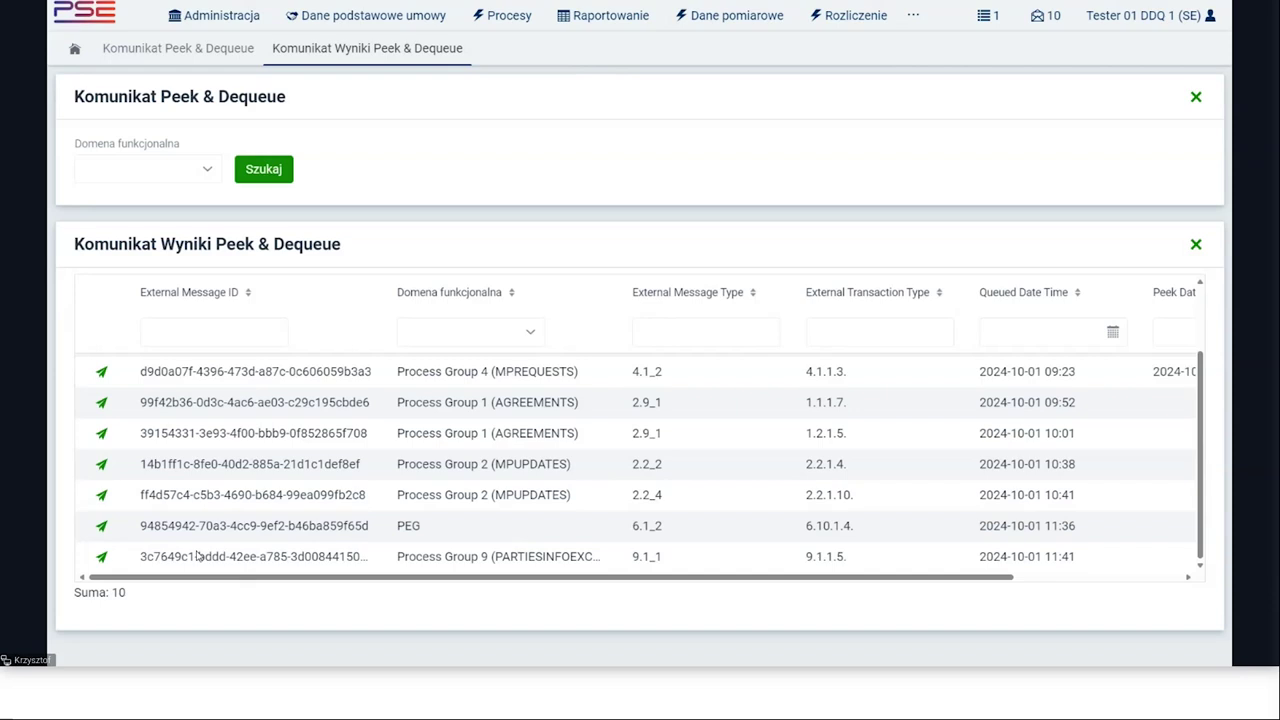
left_click(96, 560)
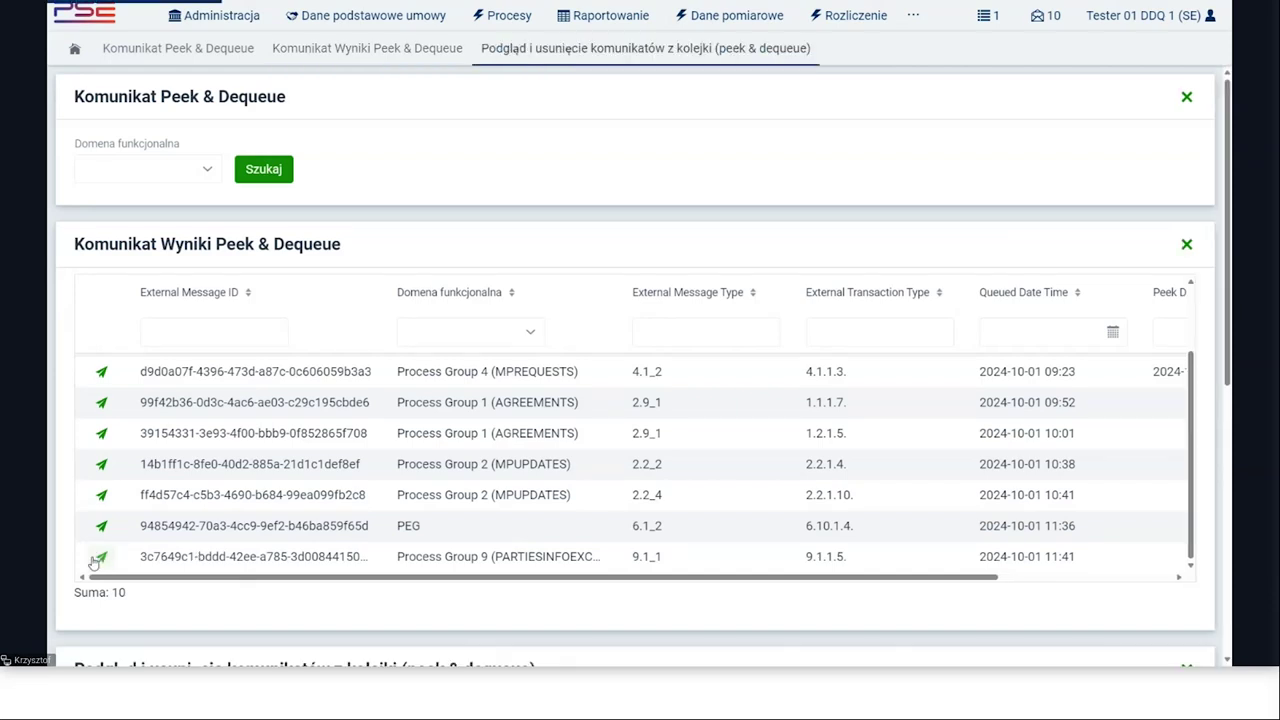
left_click_drag(1228, 226, 1228, 491)
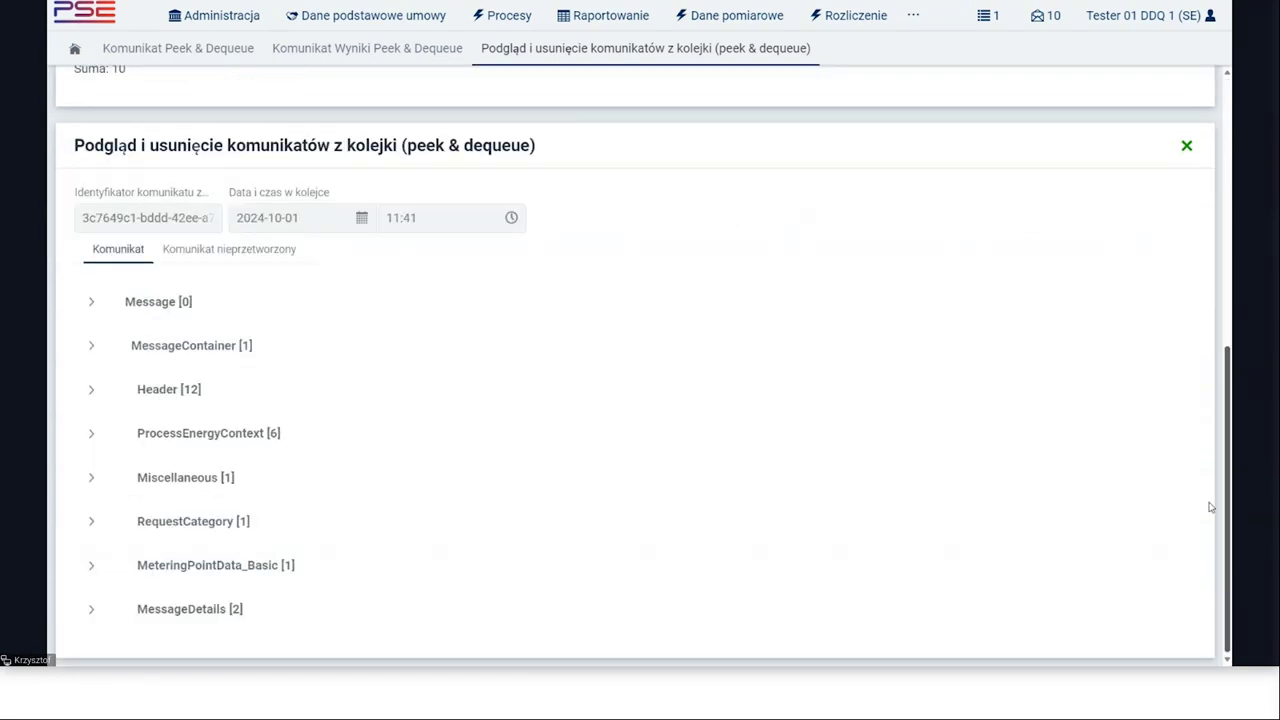
left_click(148, 617)
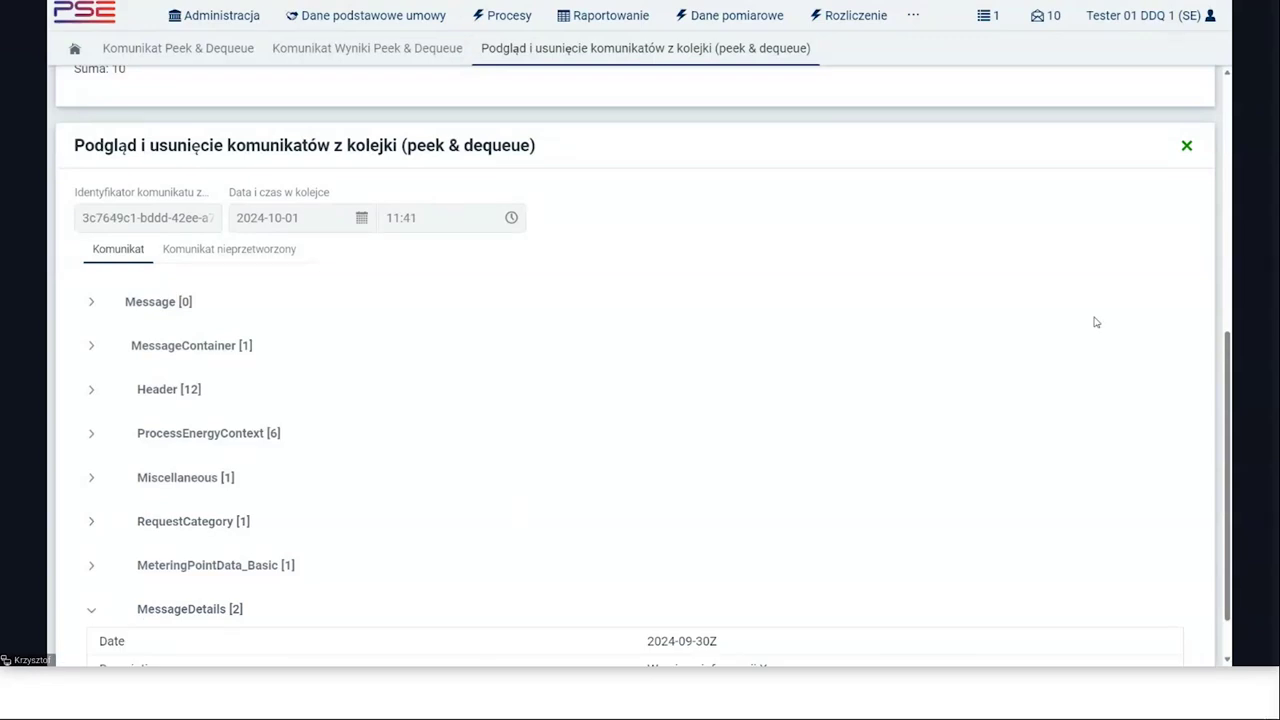
scroll(1218, 472, "down", 1)
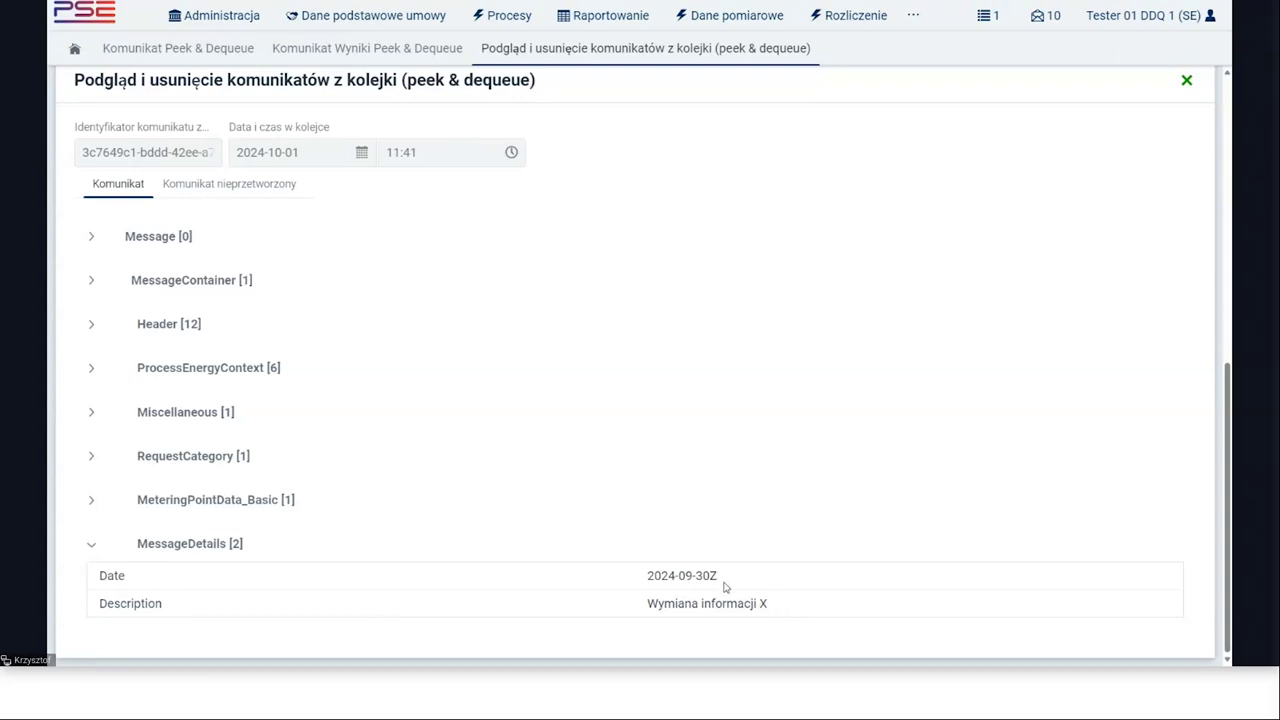
scroll(804, 563, "up", 1)
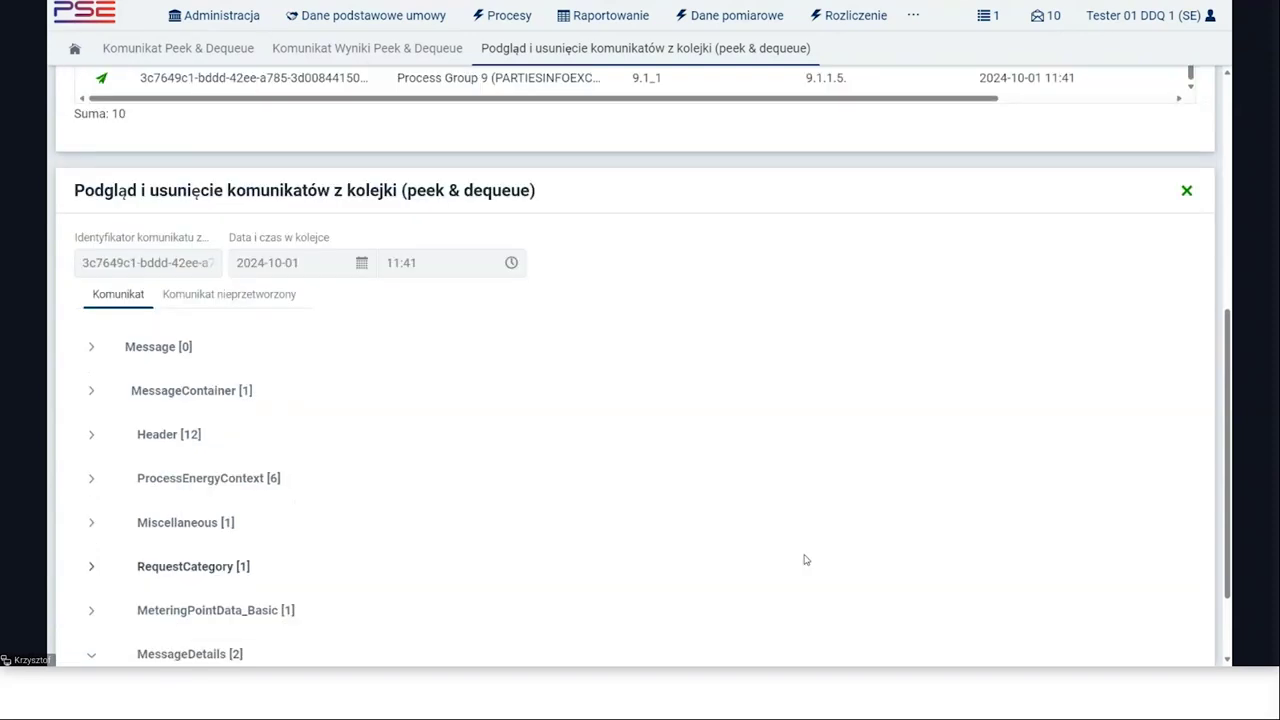
scroll(806, 560, "up", 1)
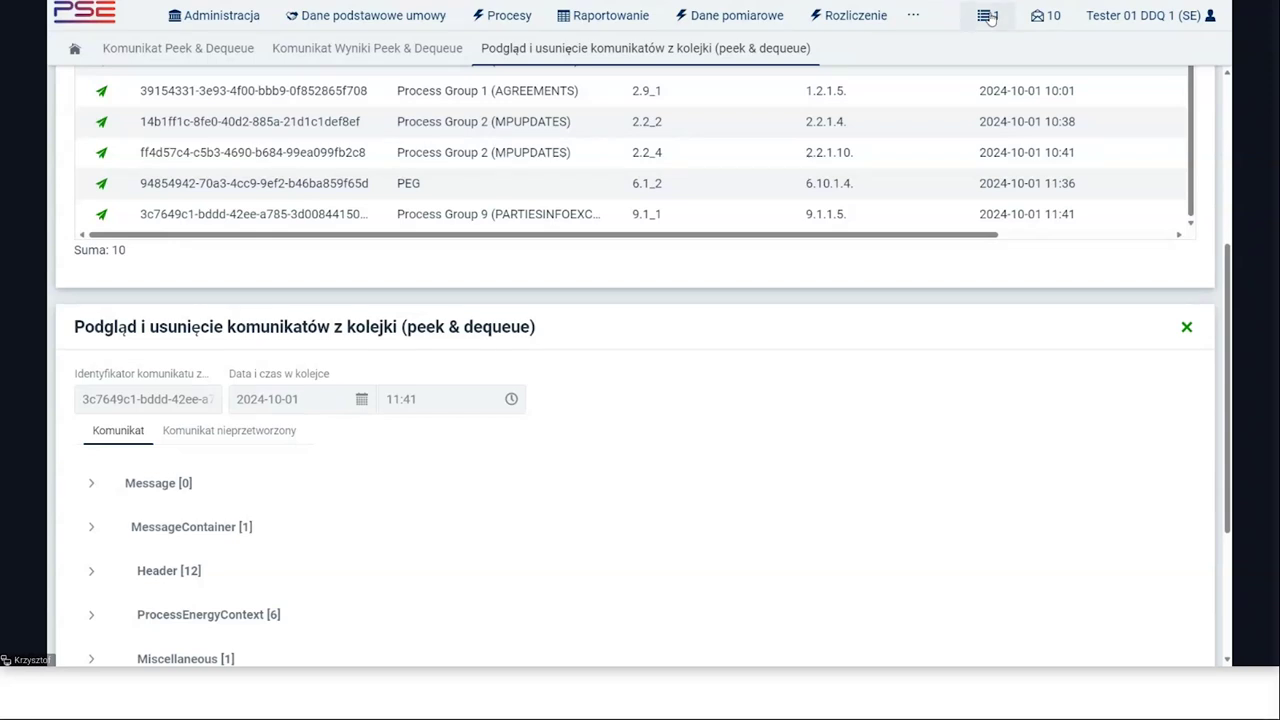
- Search Lista otwartych transakcji and open the PSE-901 INFOEXCHREQ (CC6104) transaction to respond
left_click(988, 16)
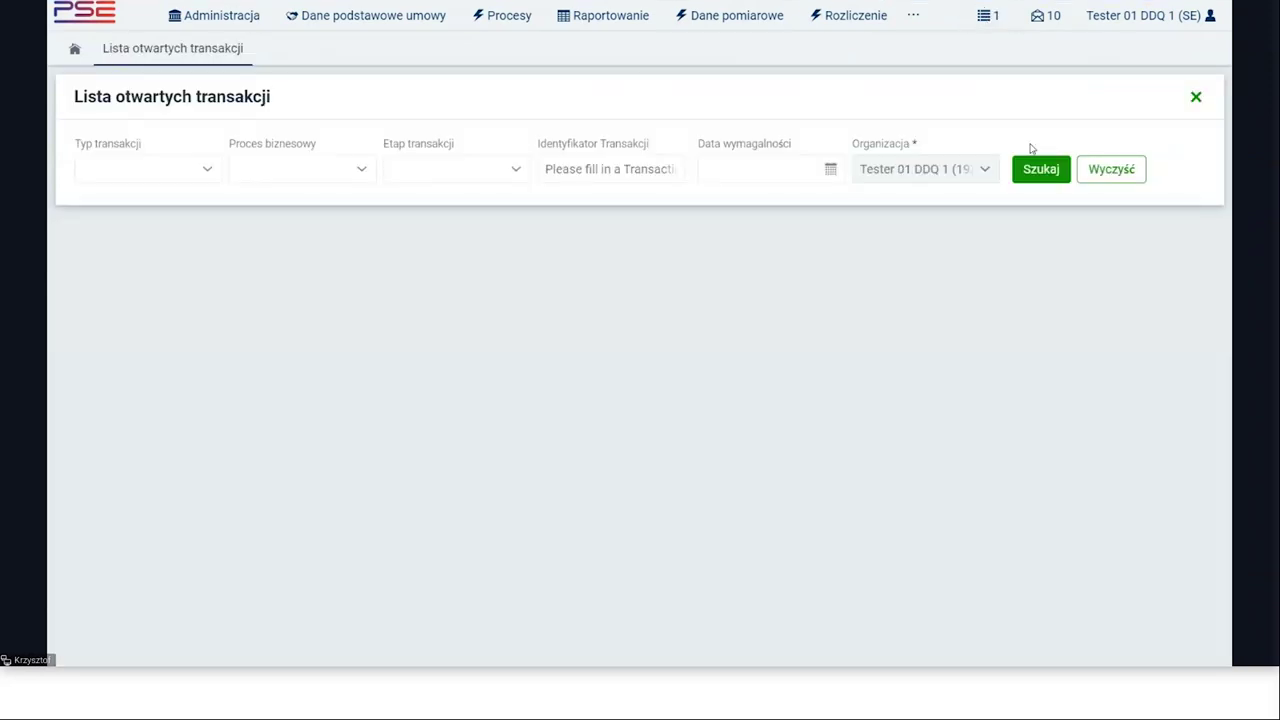
left_click(1038, 169)
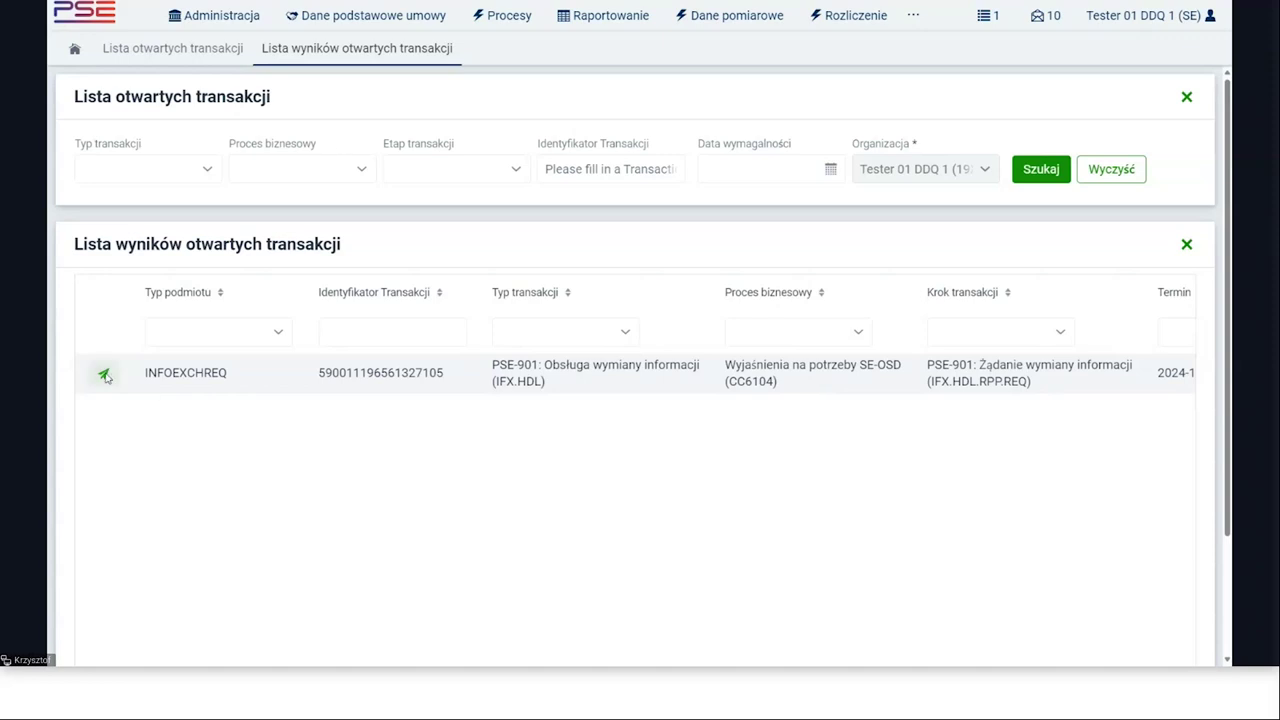
left_click(106, 376)
- Submit a positive response (CK0485) with the pasted PP code and justification 'Udzielam informacji X'
left_click(130, 344)
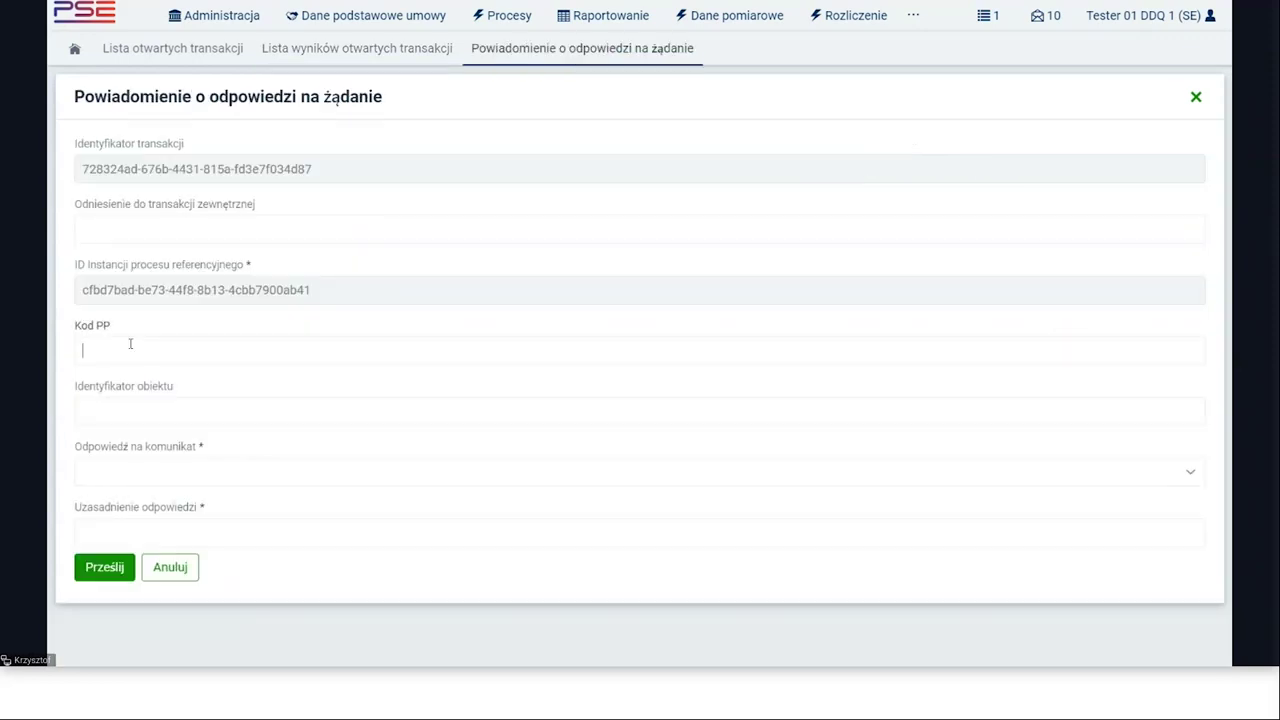
key("ctrl+v")
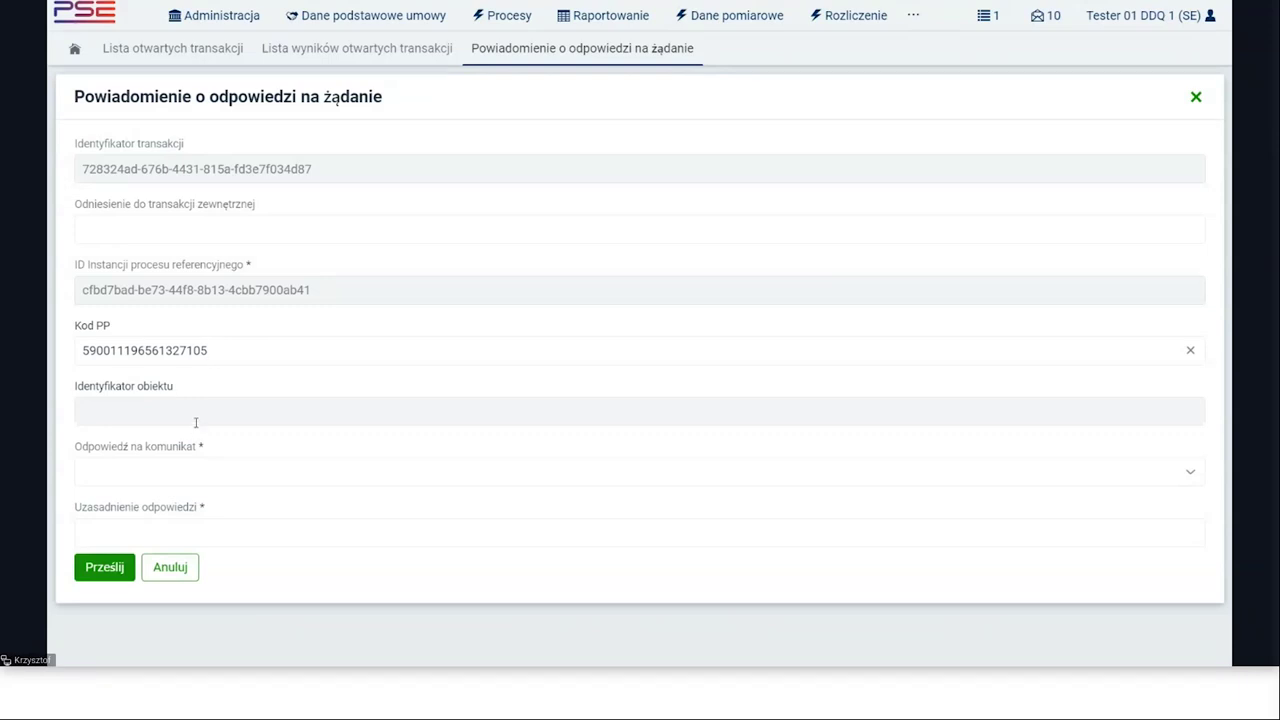
left_click(179, 475)
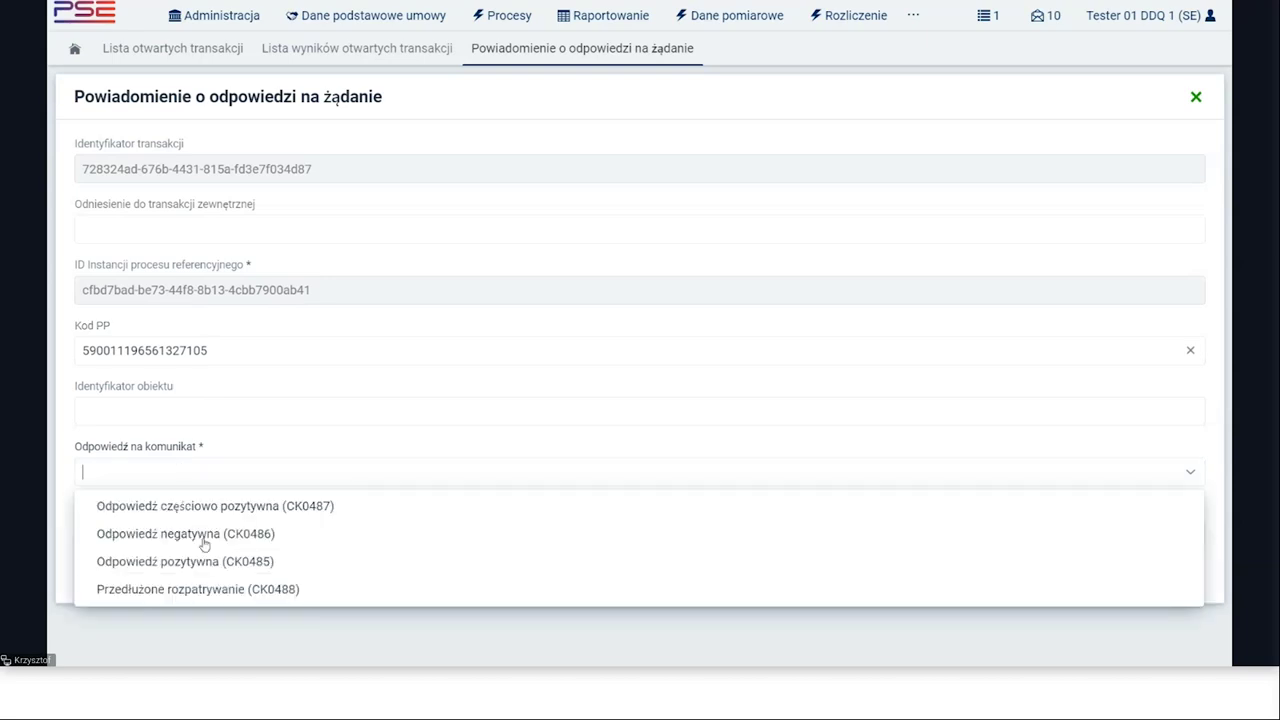
left_click(181, 563)
left_click(178, 530)
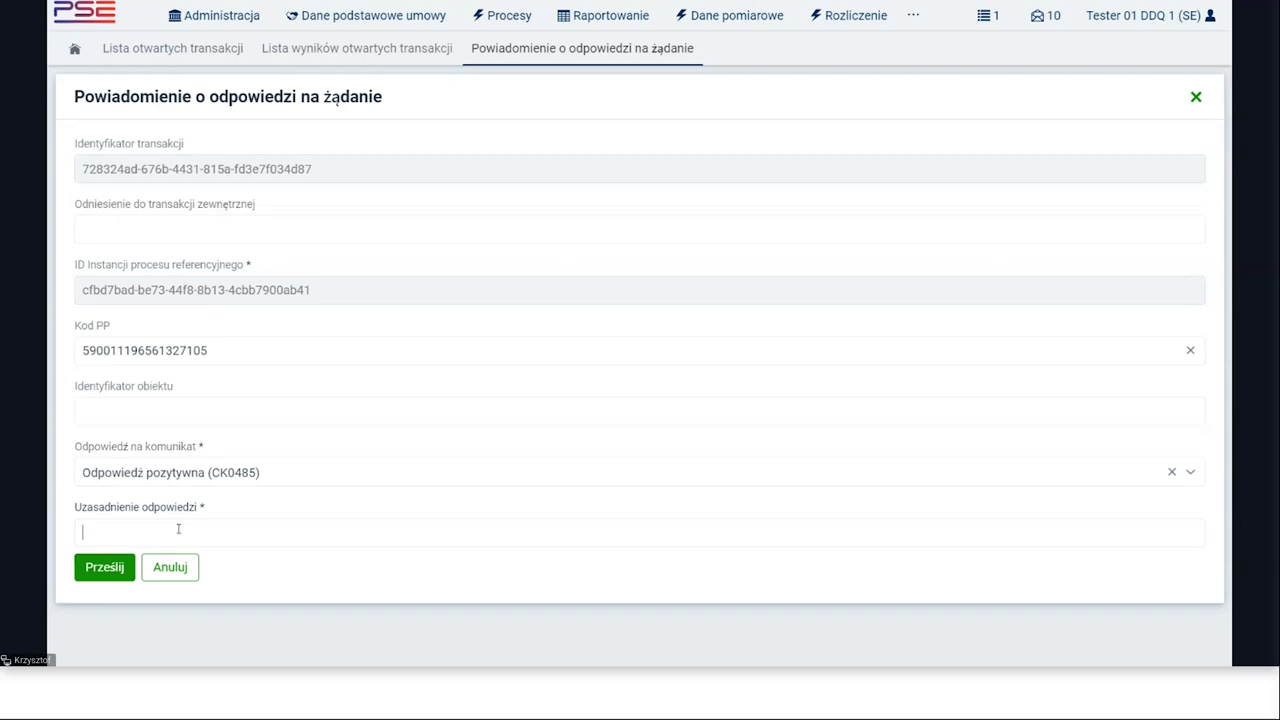
type("Udziel")
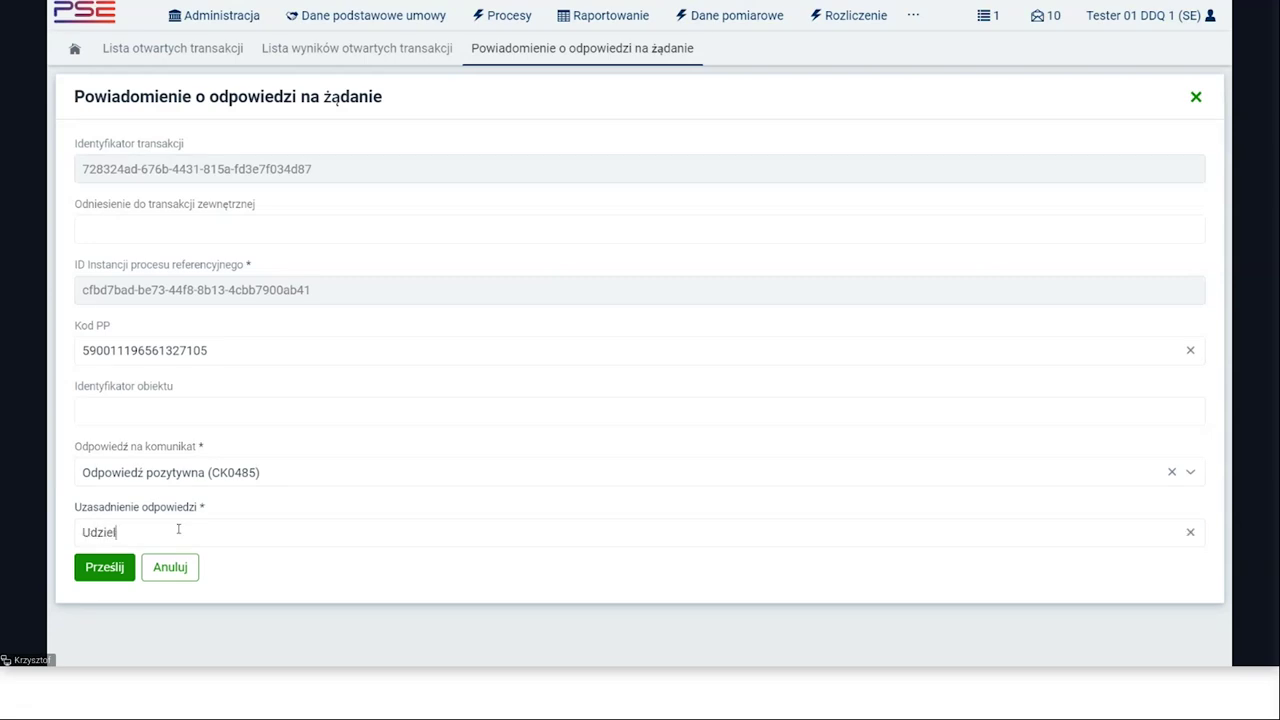
type("am informacji X")
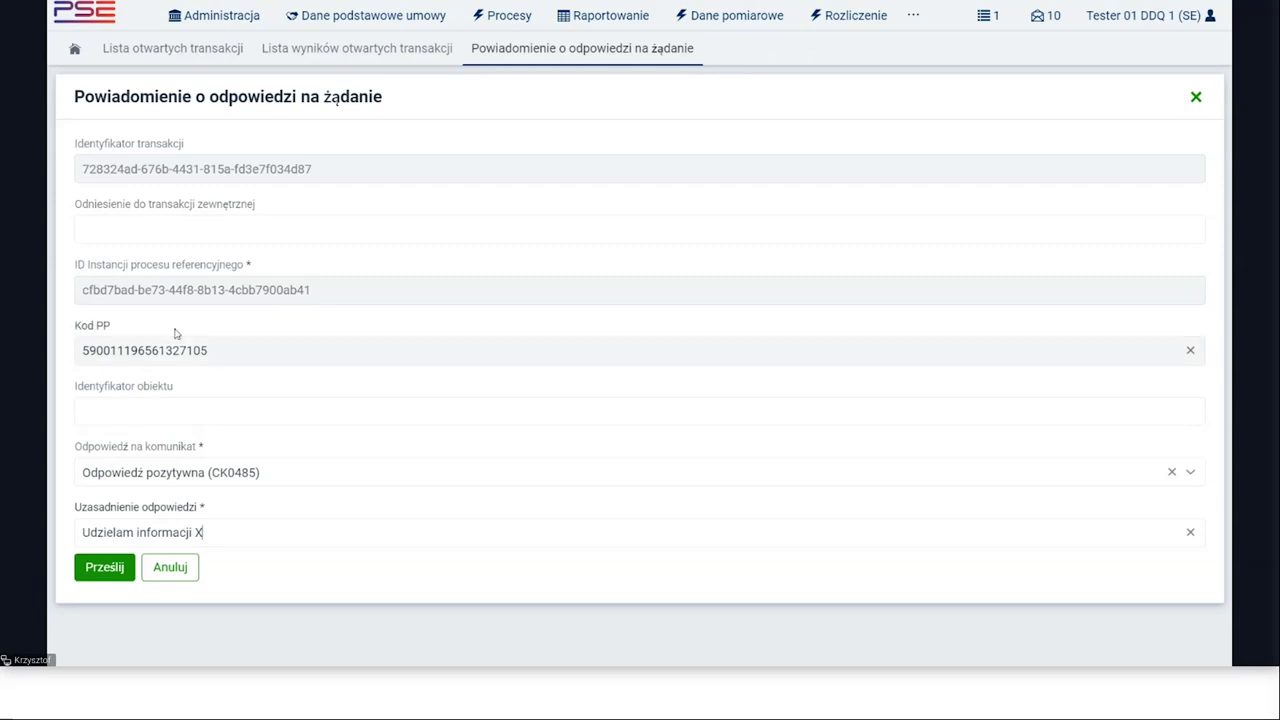
left_click(108, 568)
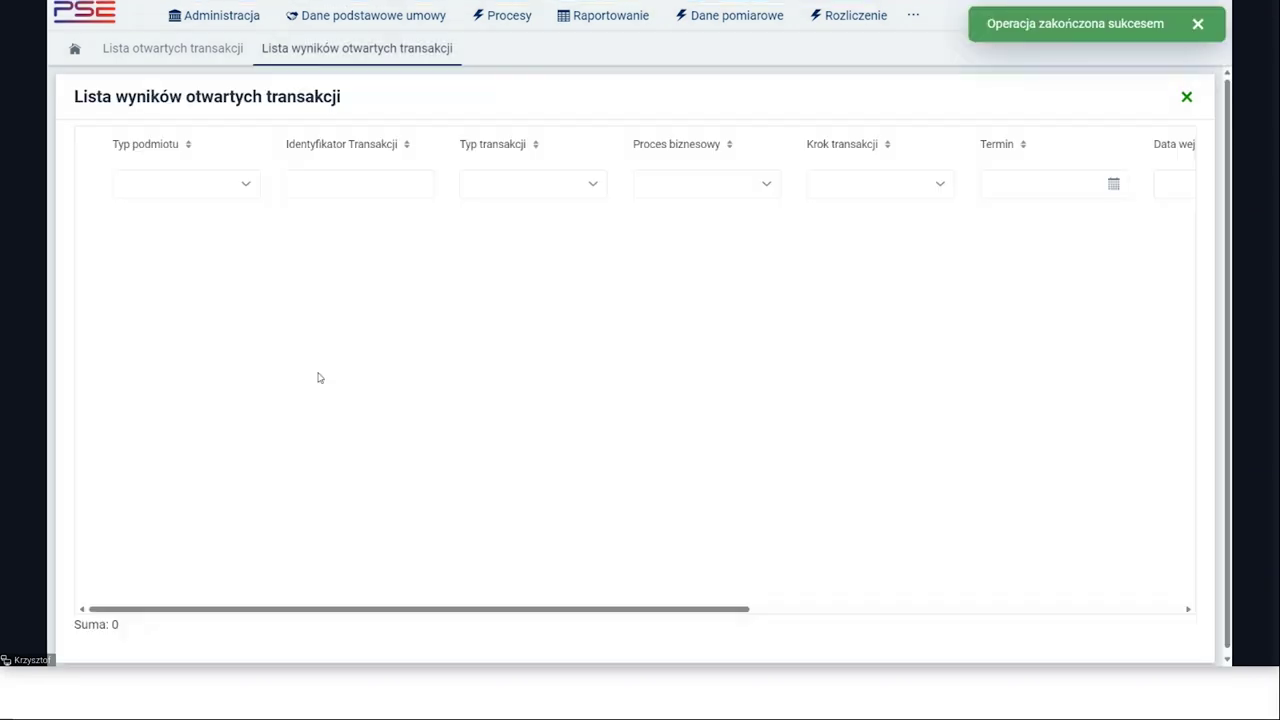
- Switch back to the Tester 01 DSO 1 organisation user and open the Peek & Dequeue messages
left_click(1198, 25)
left_click(1172, 20)
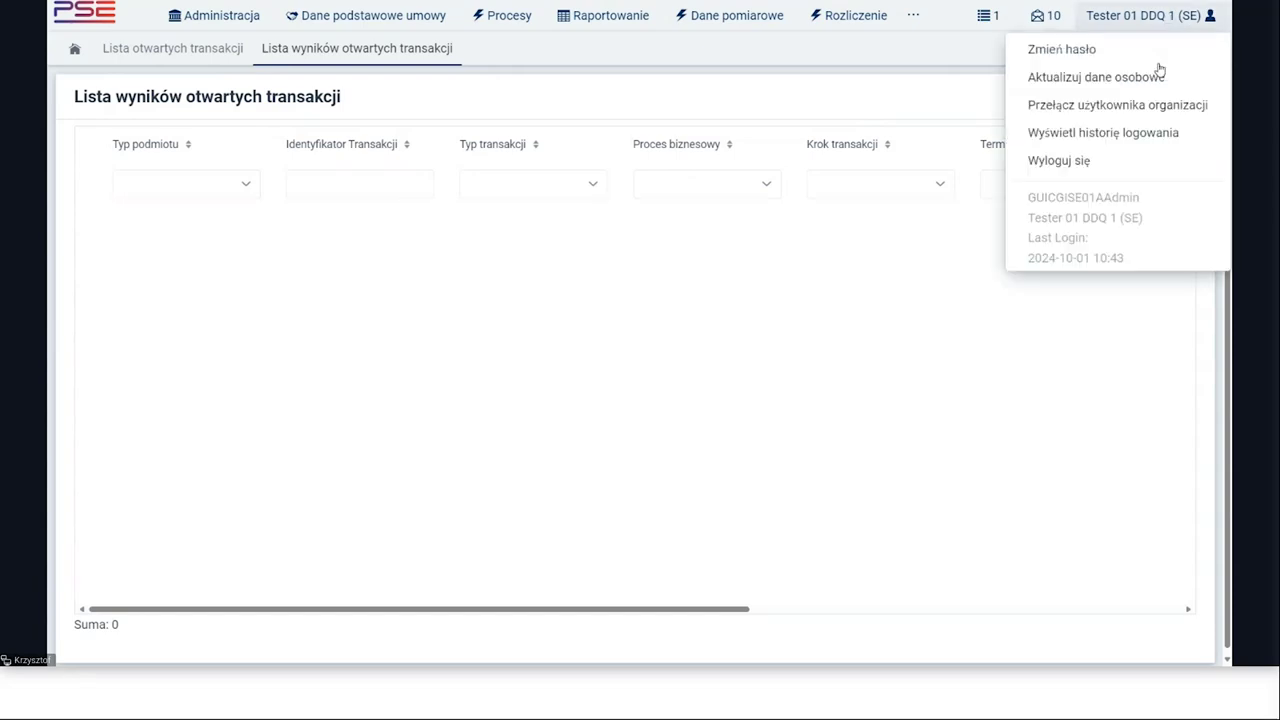
left_click(1135, 107)
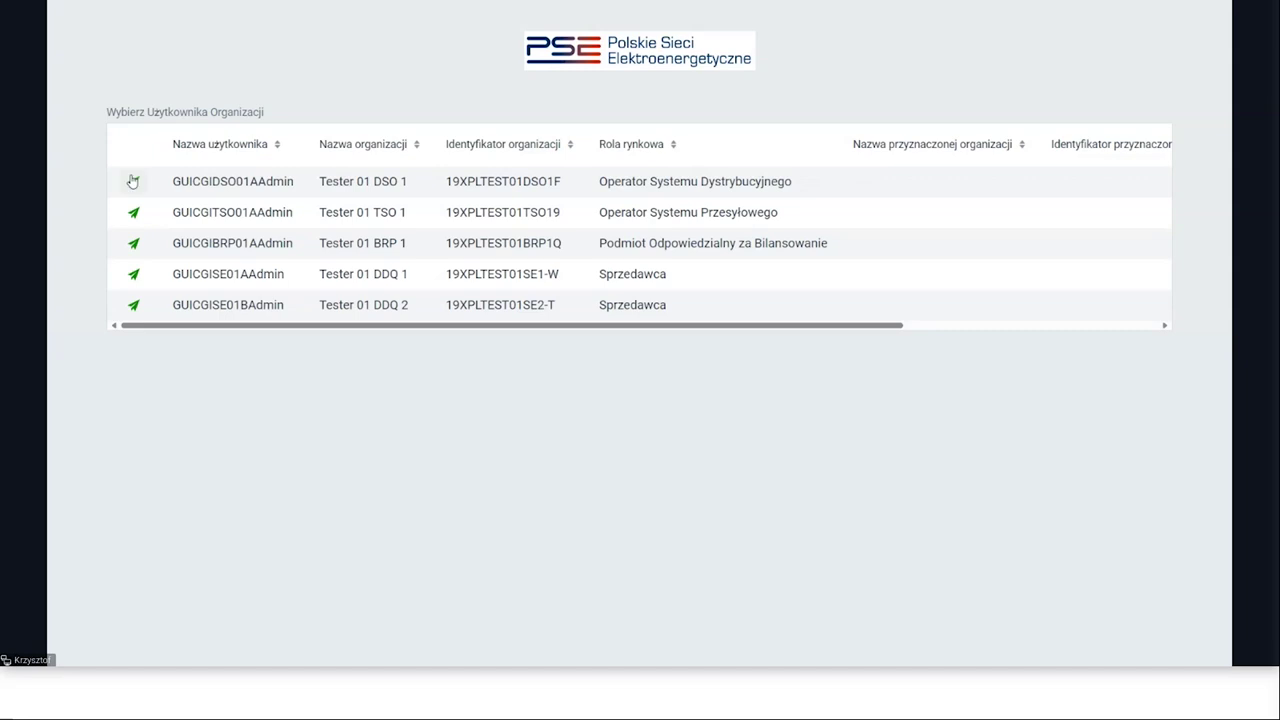
left_click(133, 181)
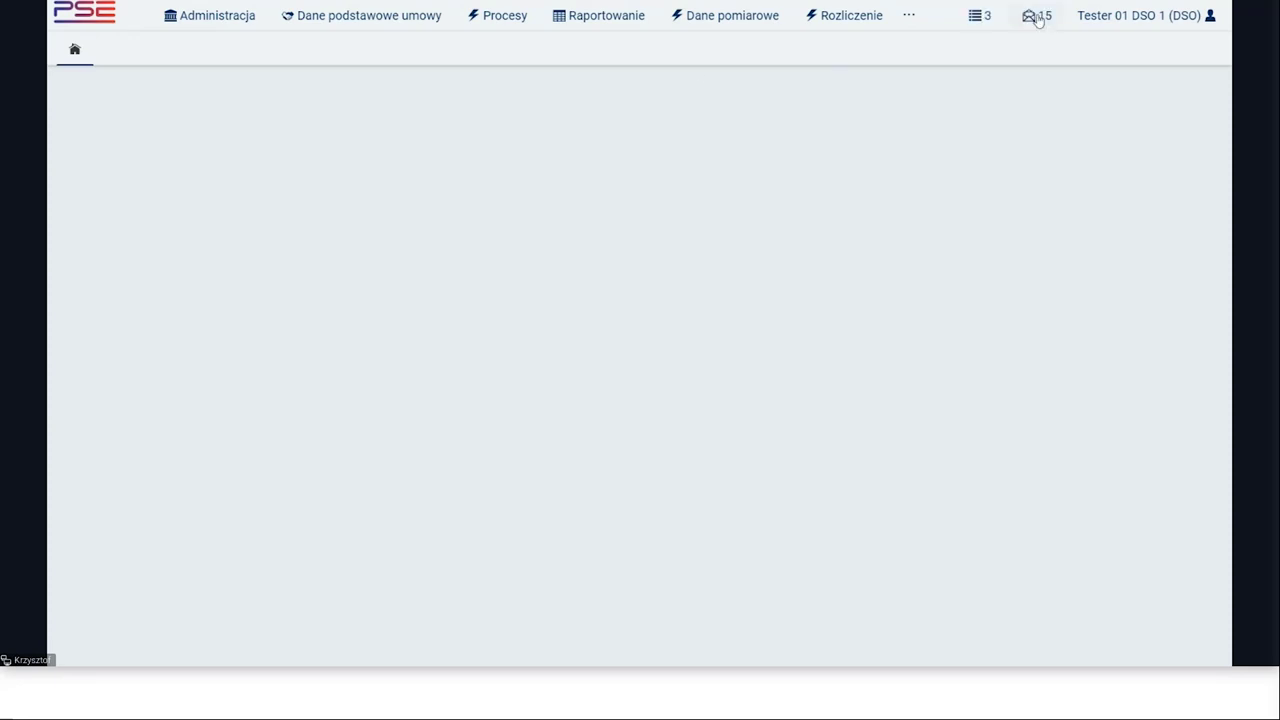
left_click(1036, 17)
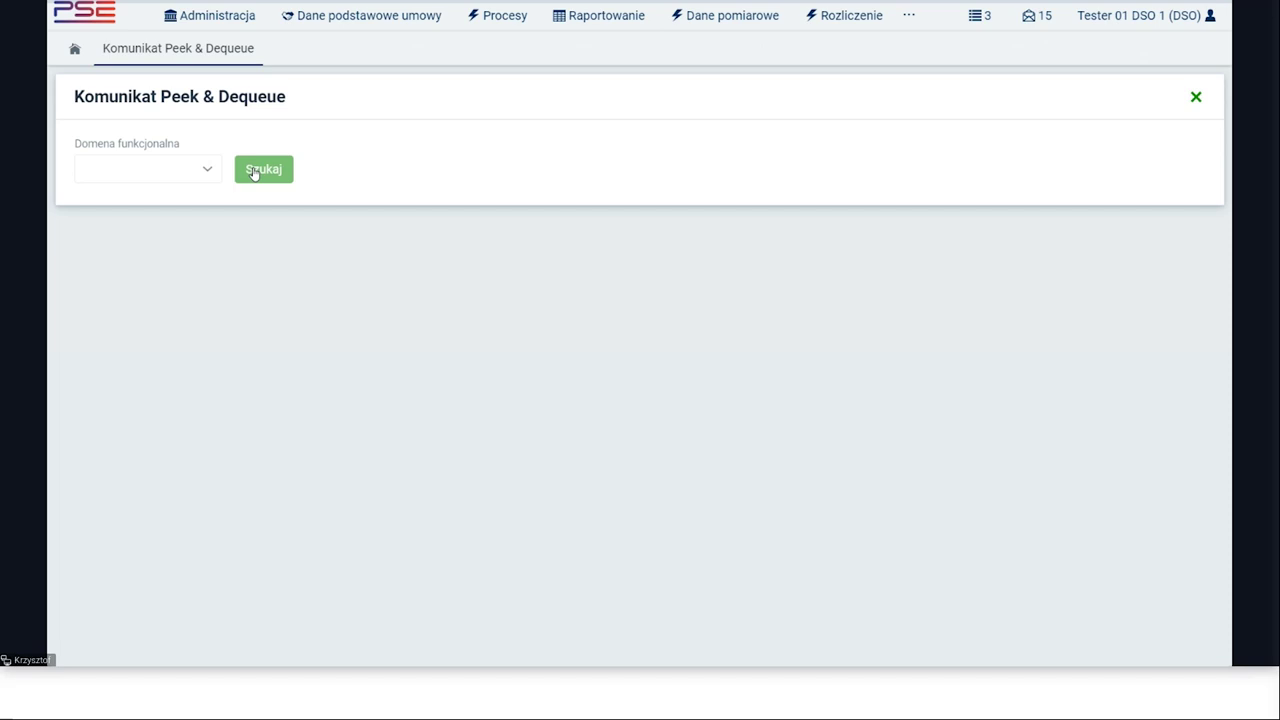
- Open the 11:43 queued message and expand MessageDetails [2] to show CK0485 and 'Udzielam informacji X'
left_click(254, 170)
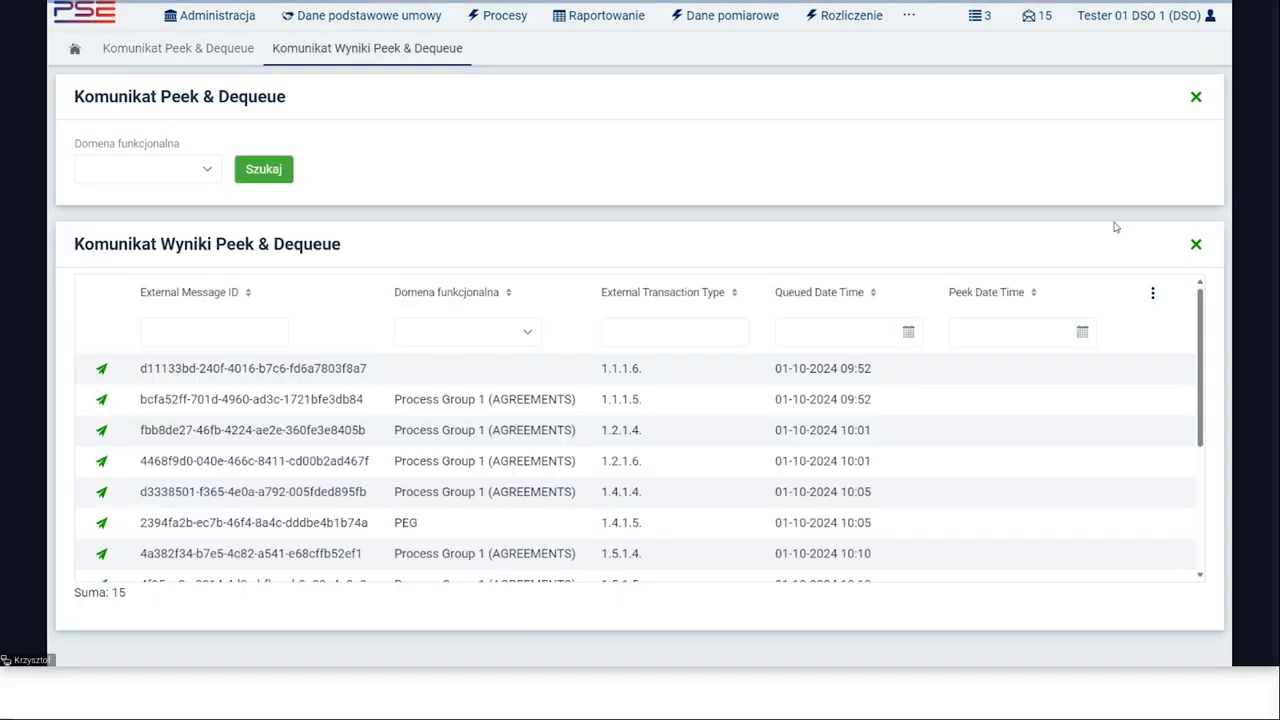
scroll(1190, 421, "down", 3)
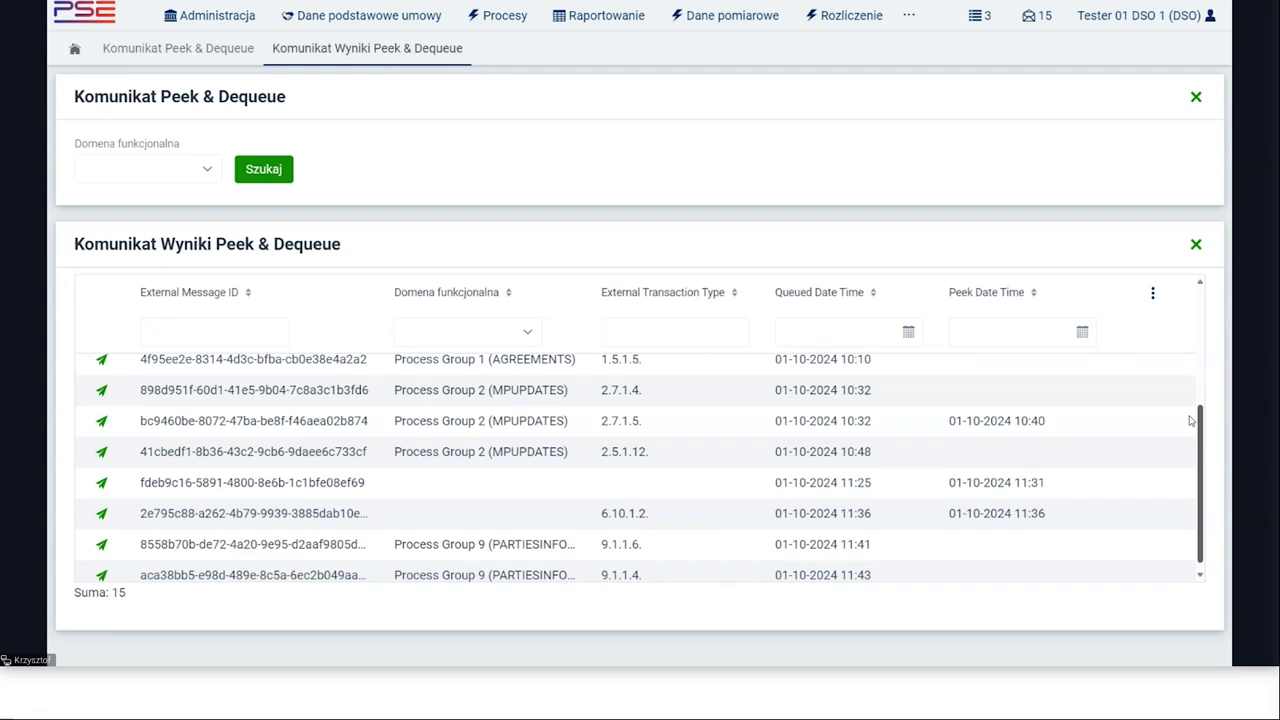
scroll(103, 568, "down", 1)
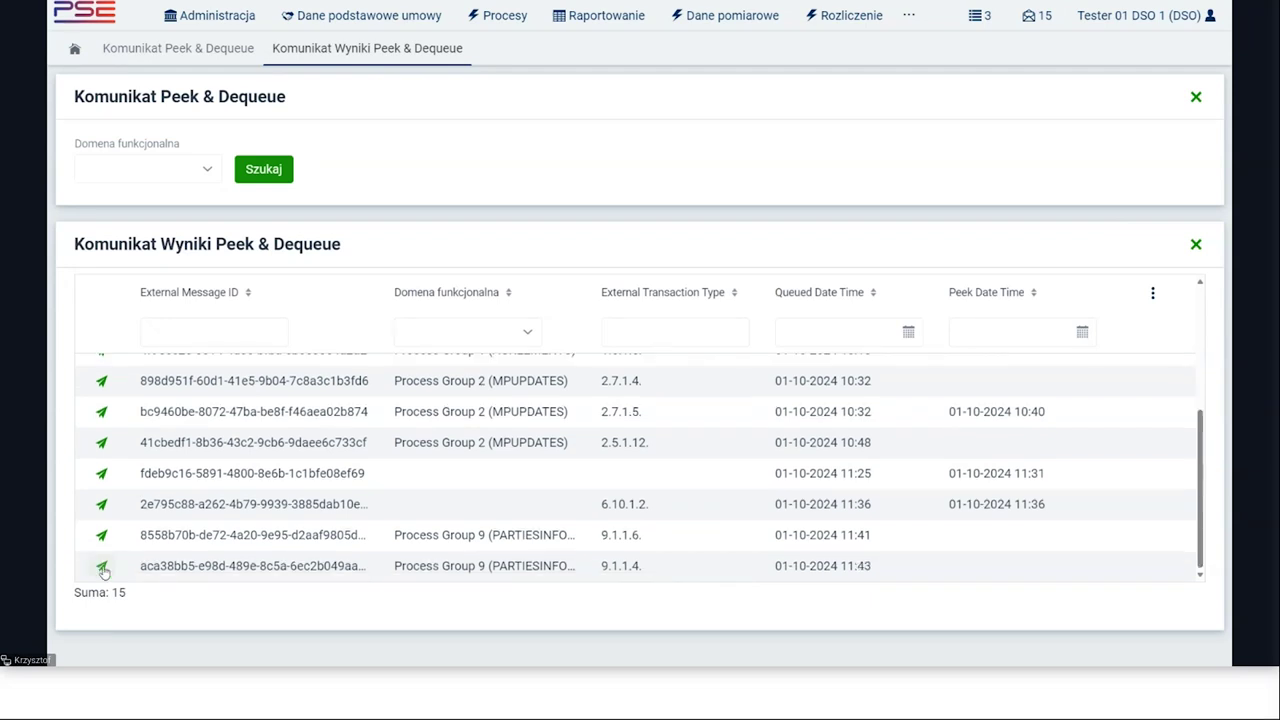
left_click(102, 567)
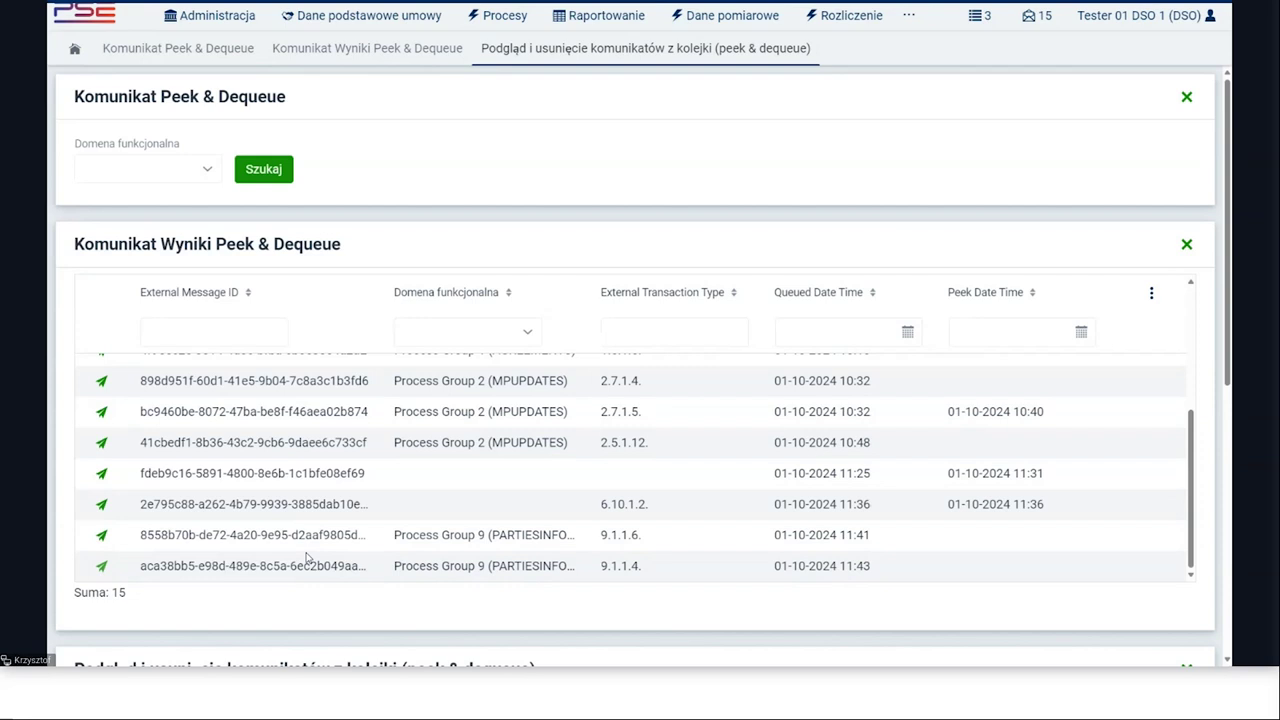
left_click_drag(1223, 327, 1210, 567)
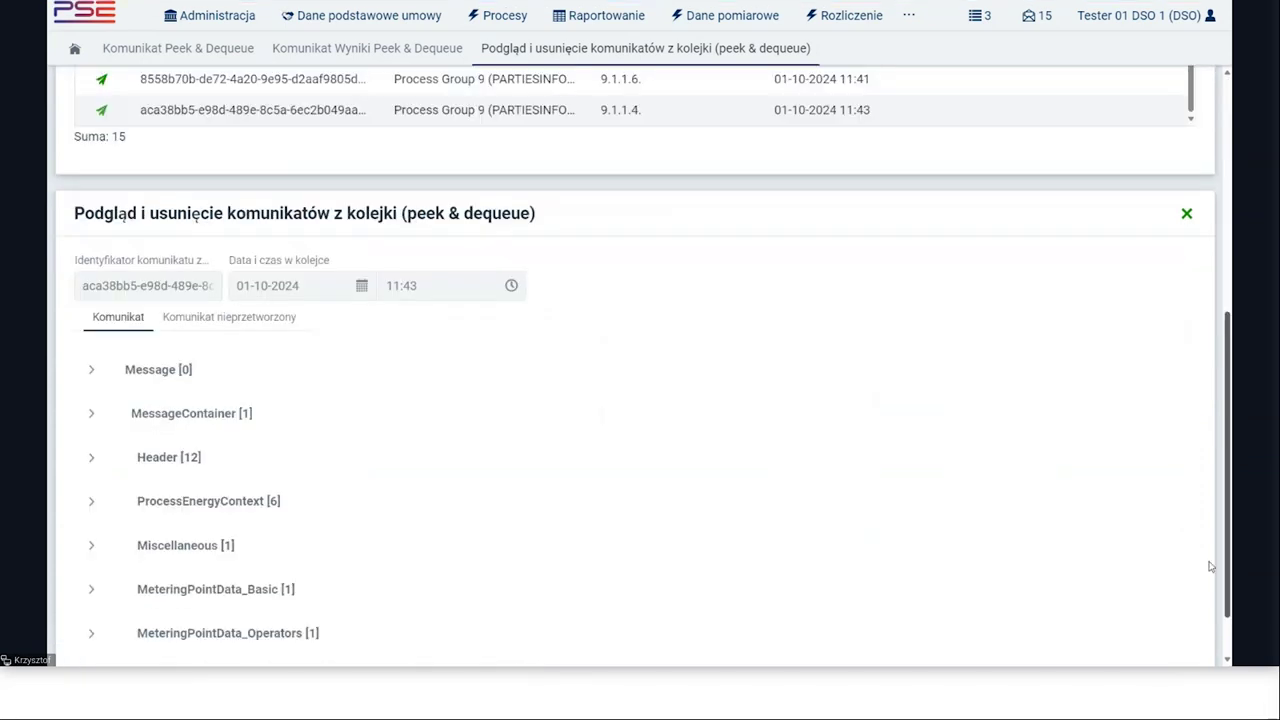
scroll(392, 634, "down", 1)
left_click(155, 609)
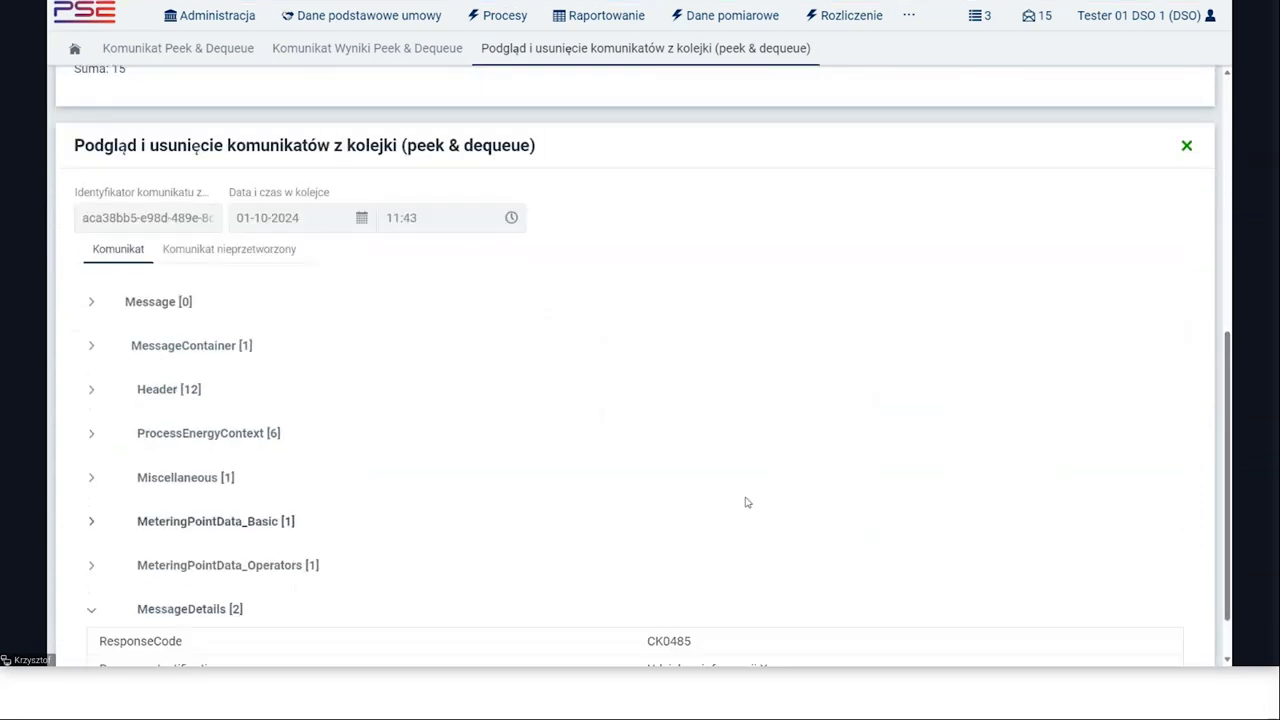
left_click_drag(1228, 340, 1228, 372)
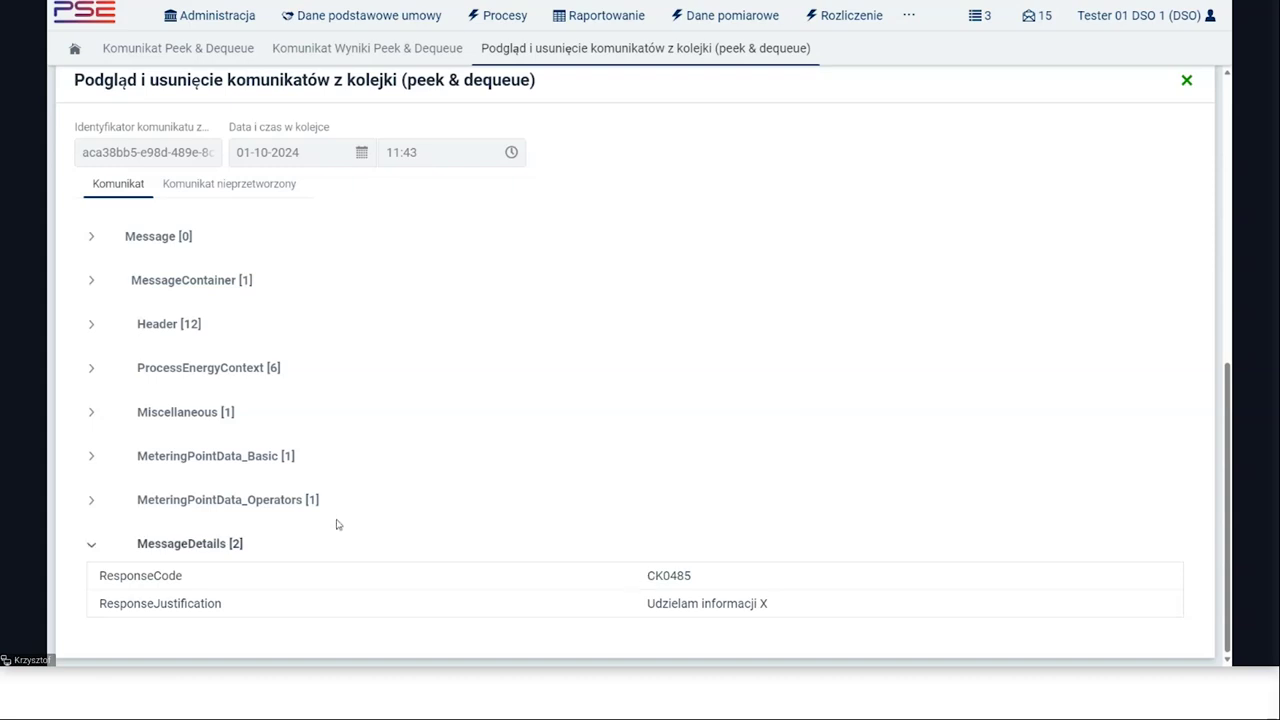
- Expand the MeteringPointData_Basic and MeteringPointData_Operators nodes and check the ResponseCode value
left_click(189, 502)
left_click(207, 458)
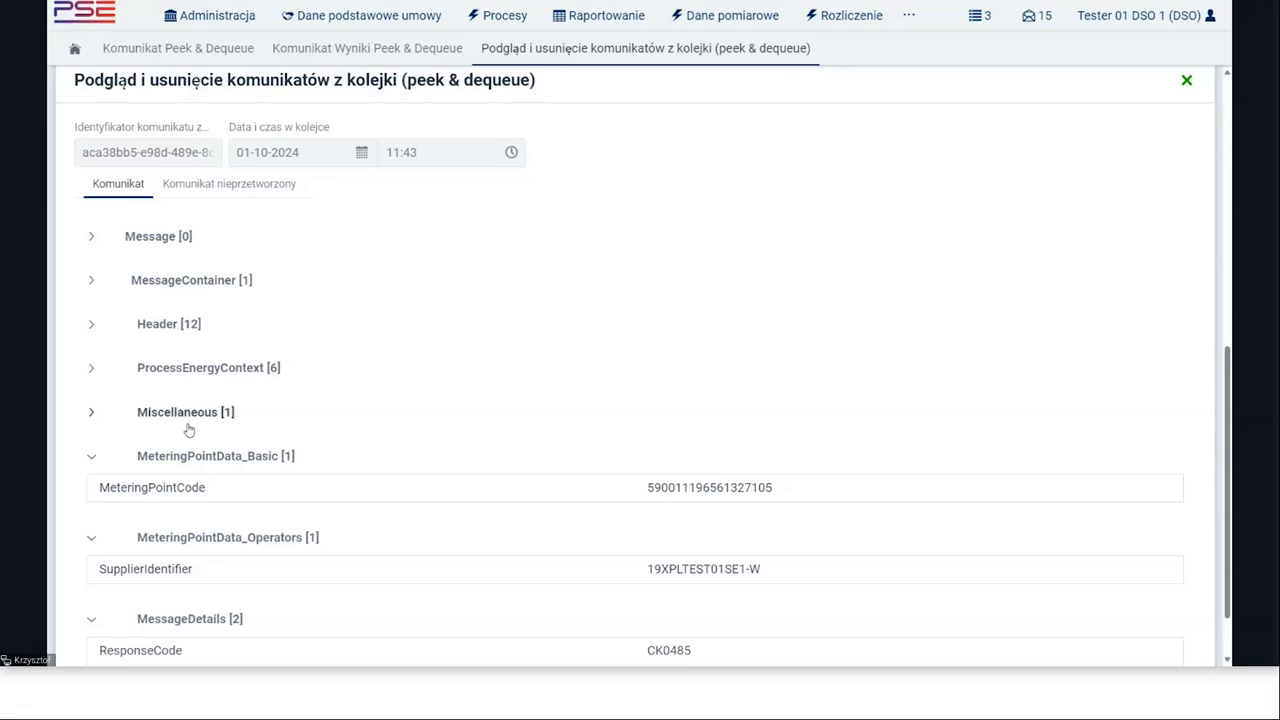
scroll(189, 430, "down", 1)
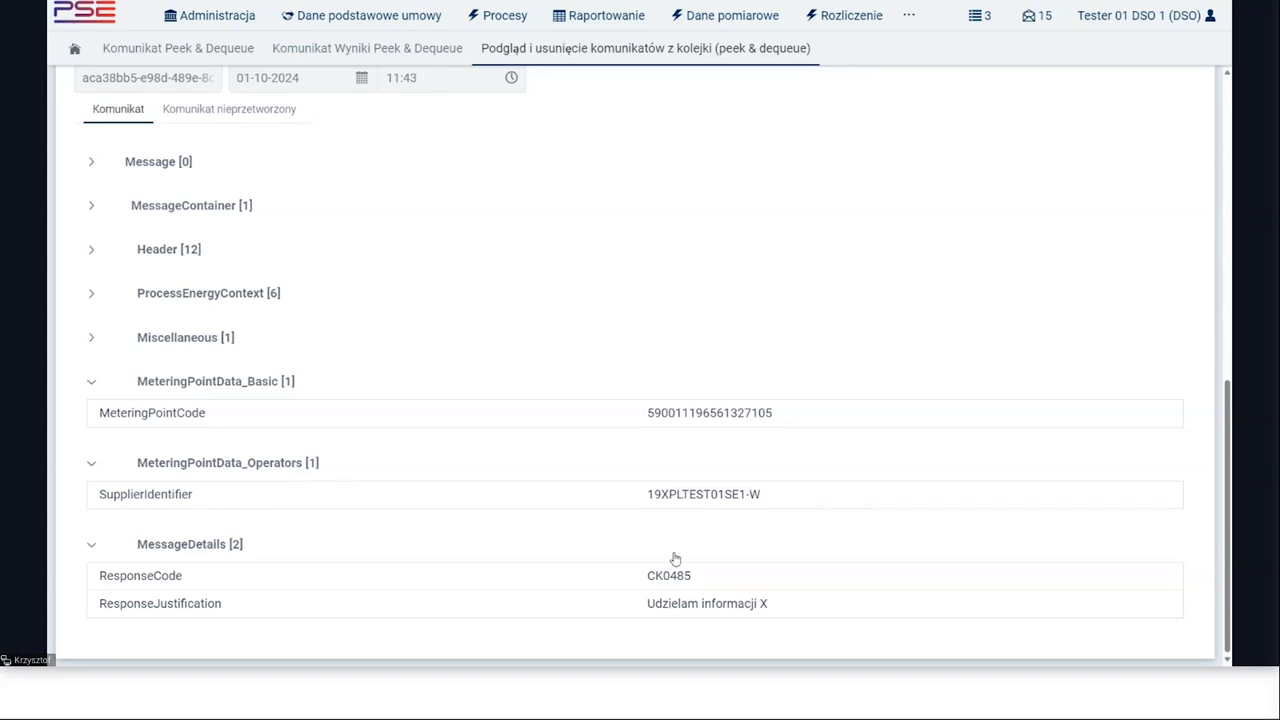
left_click_drag(697, 577, 655, 580)
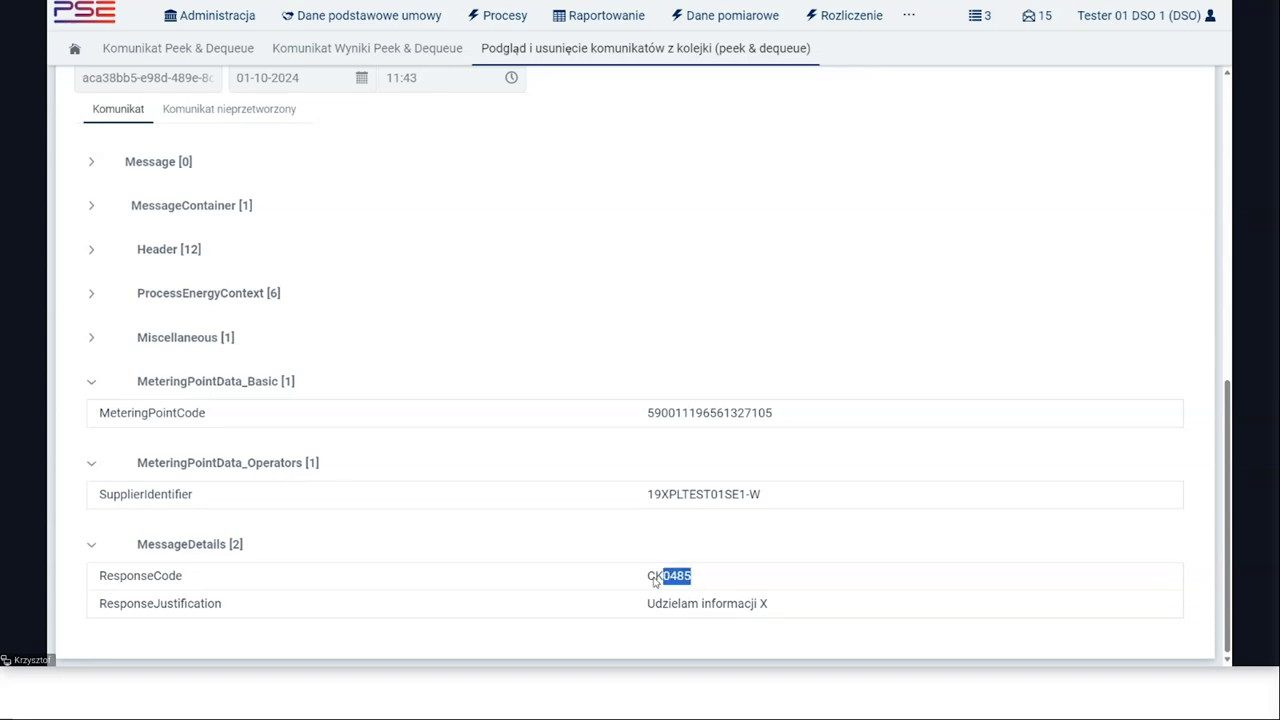
left_click(708, 600)
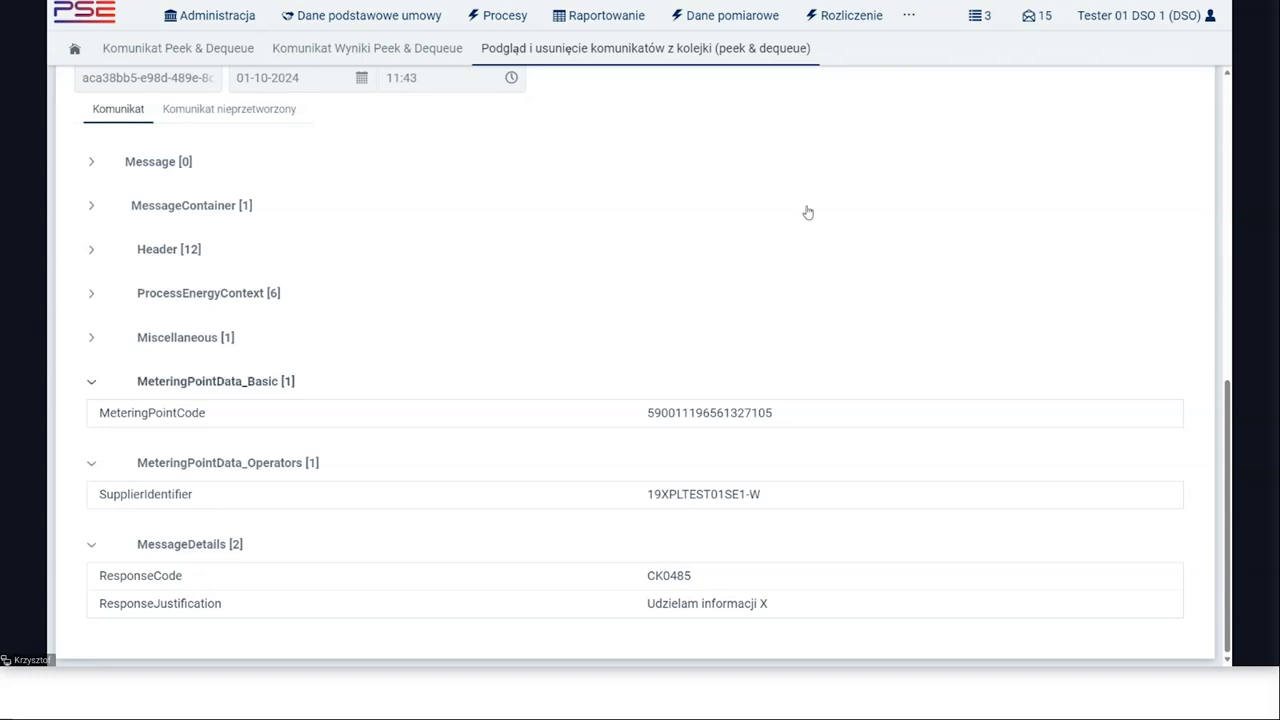
- Present the 'Wstrzymanie dostaw energii na wniosek SE' slide, then return to the portal home page
left_click(73, 51)
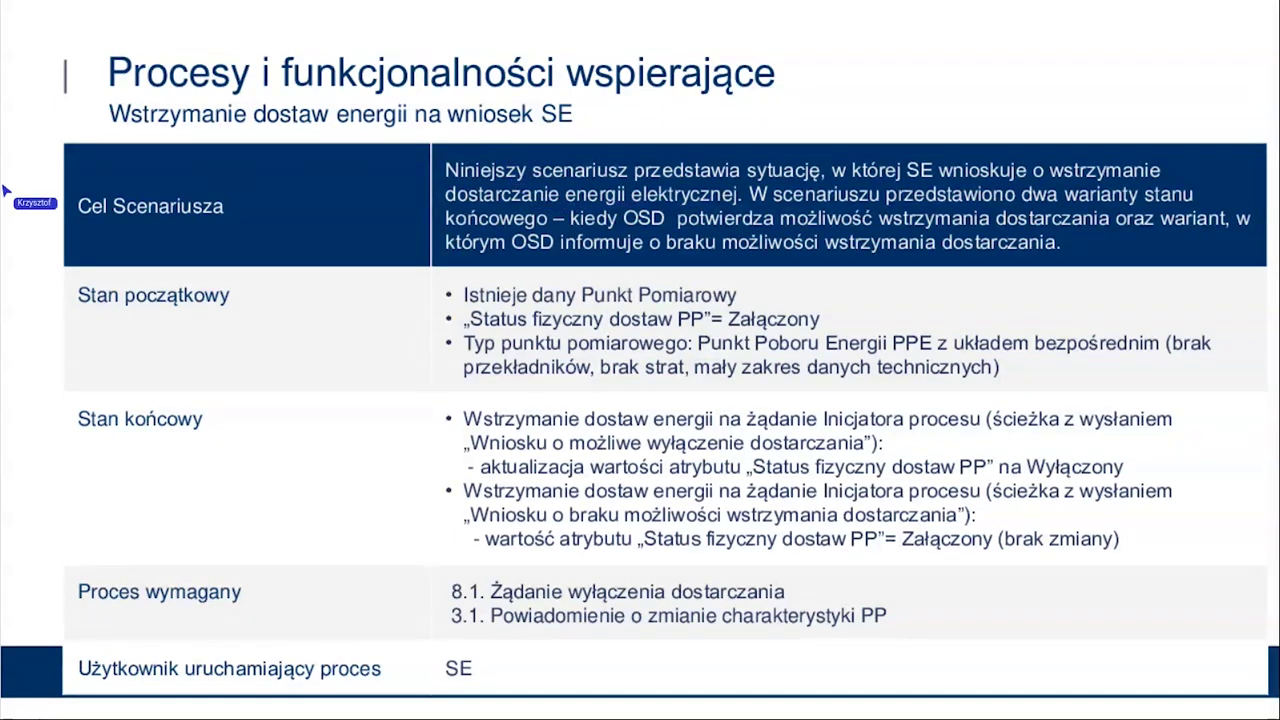
key("alt+Tab")
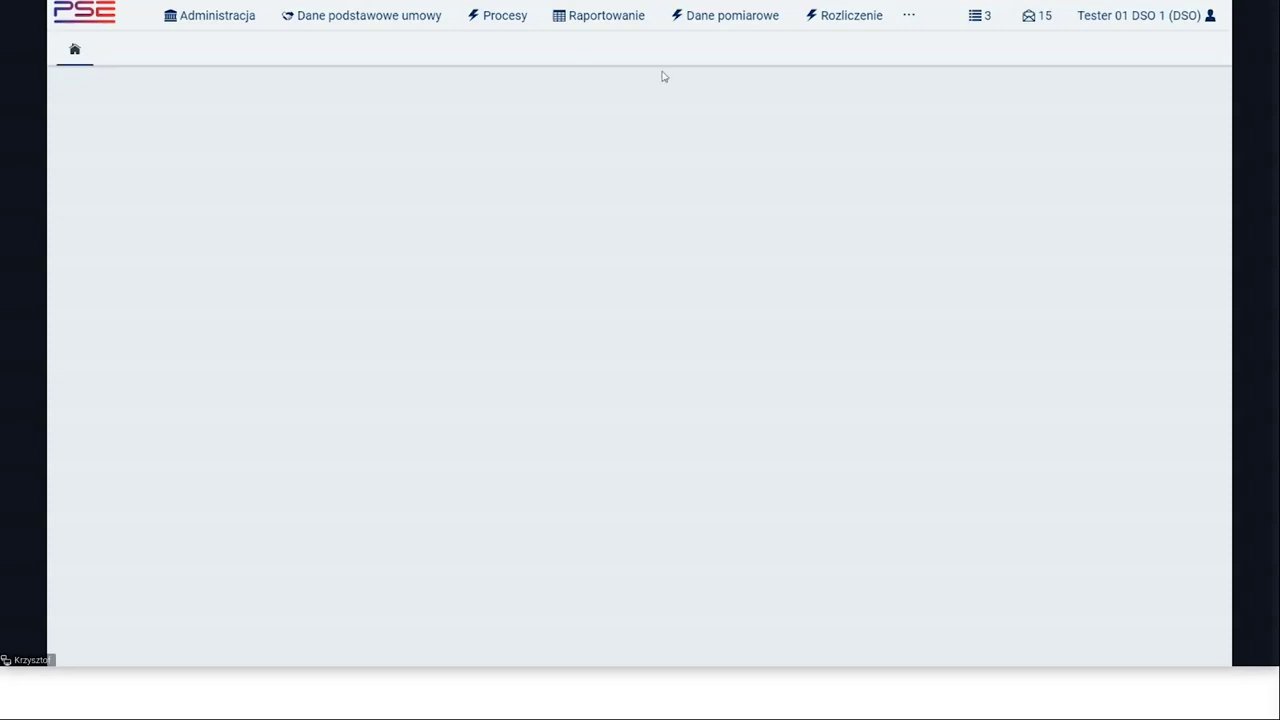
- Use Przełącz użytkownika organizacji to act as supplier user Tester 01 DDQ 1
left_click(1164, 25)
left_click(1128, 106)
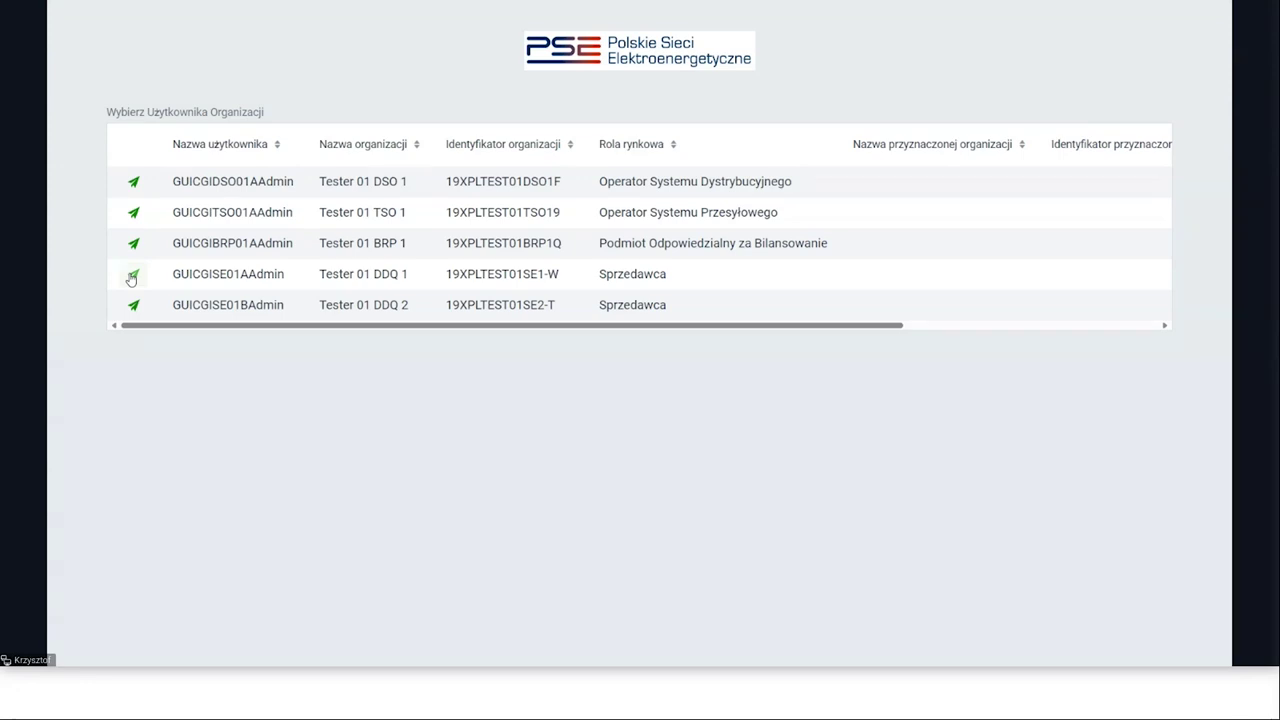
left_click(132, 275)
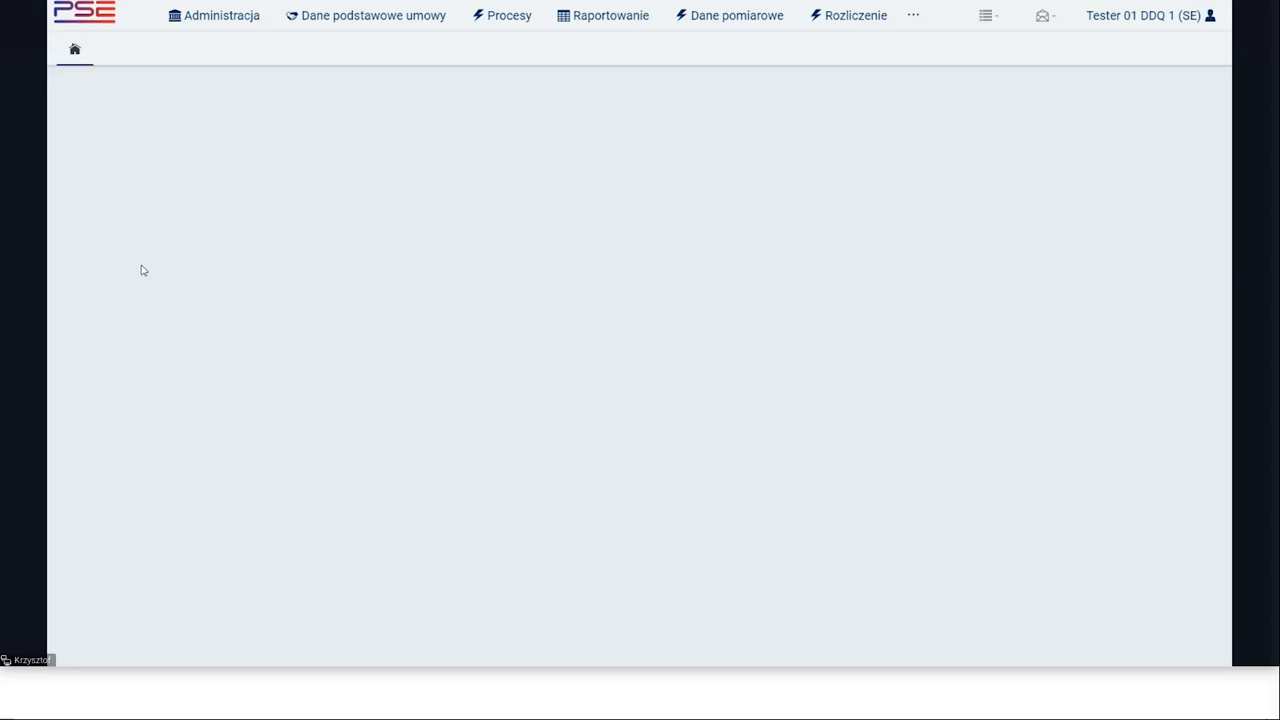
left_click(367, 17)
mouse_move(357, 57)
left_click(497, 51)
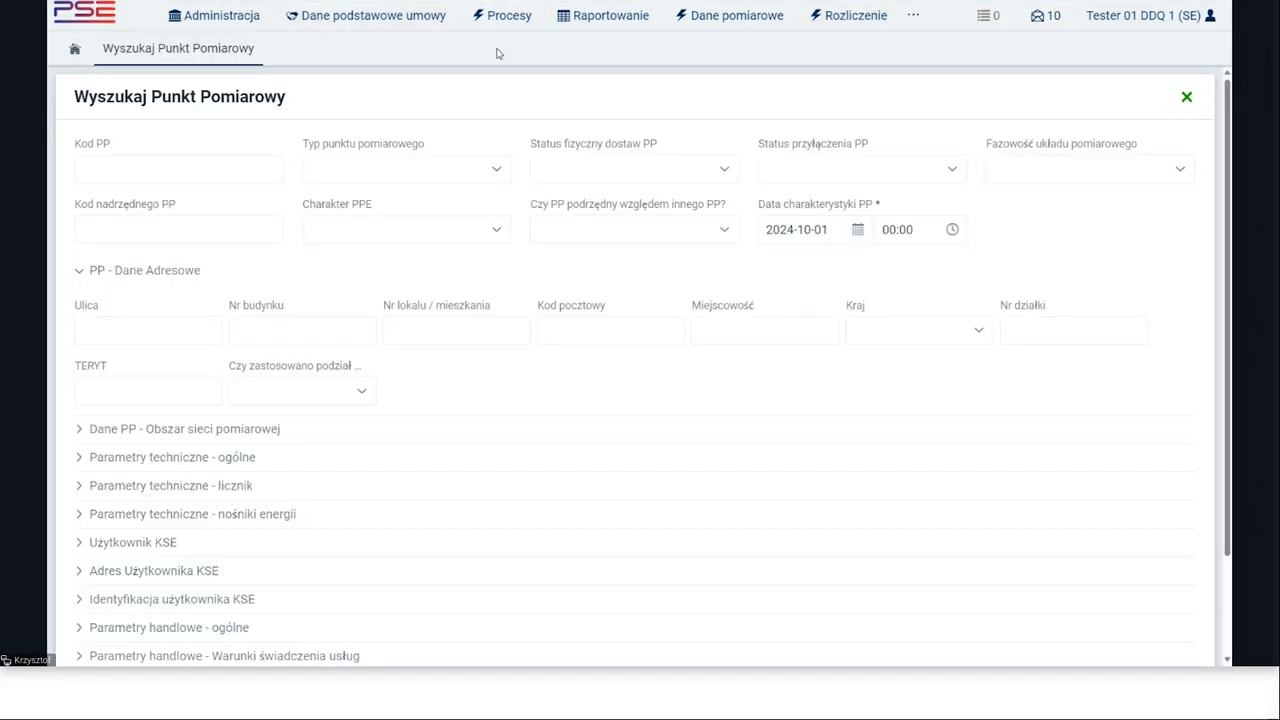
left_click(156, 169)
key("ctrl+v")
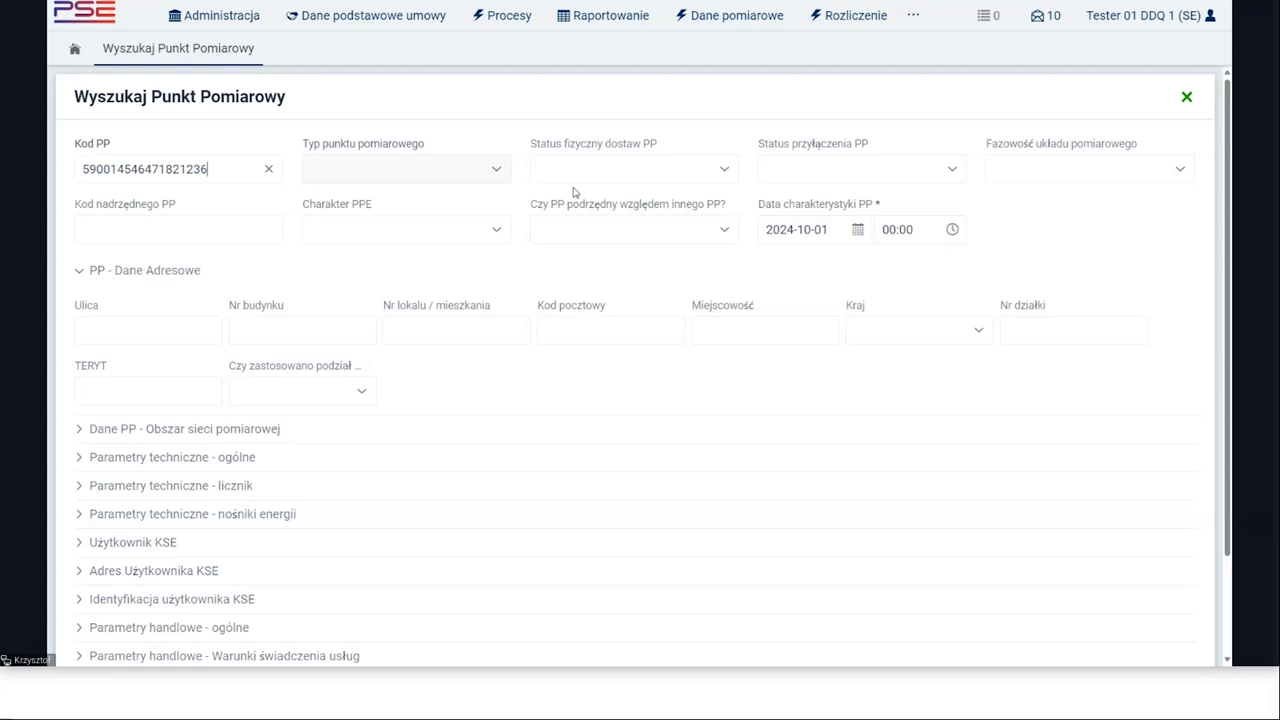
scroll(143, 591, "down", 2)
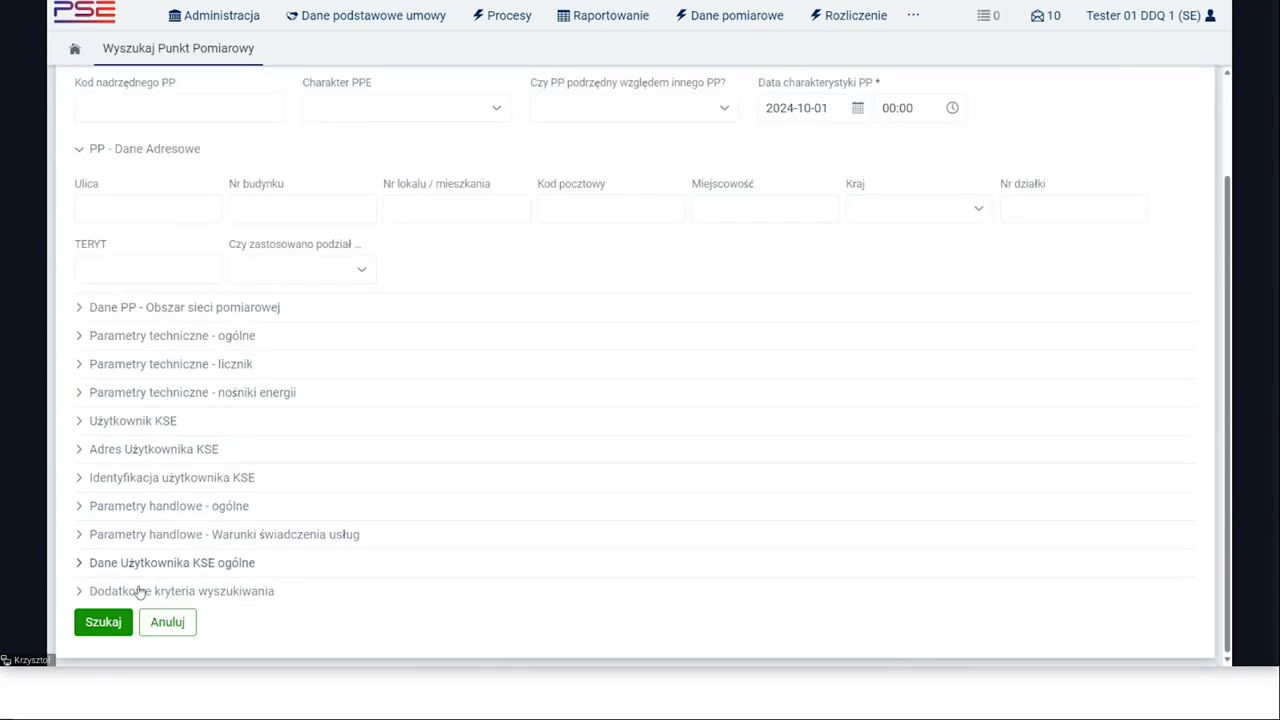
left_click(103, 622)
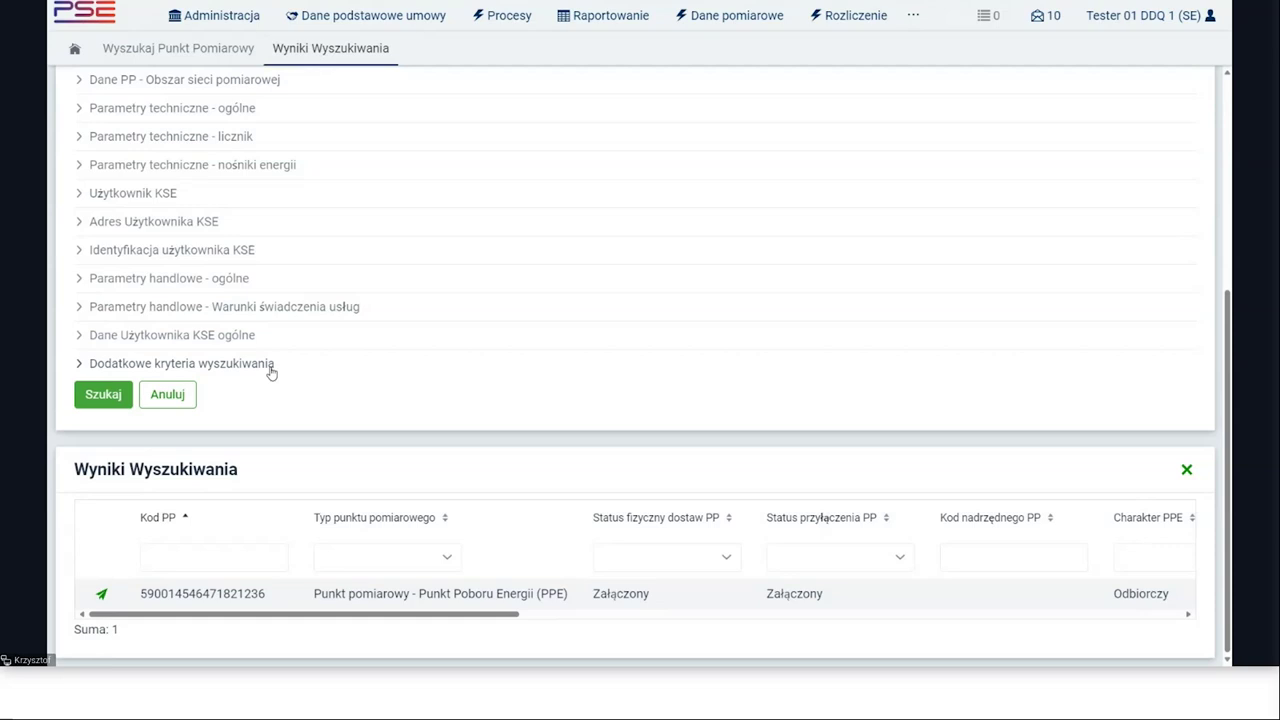
- Copy the point code from the Kod PP field and open the Procesy menu
scroll(234, 184, "up", 4)
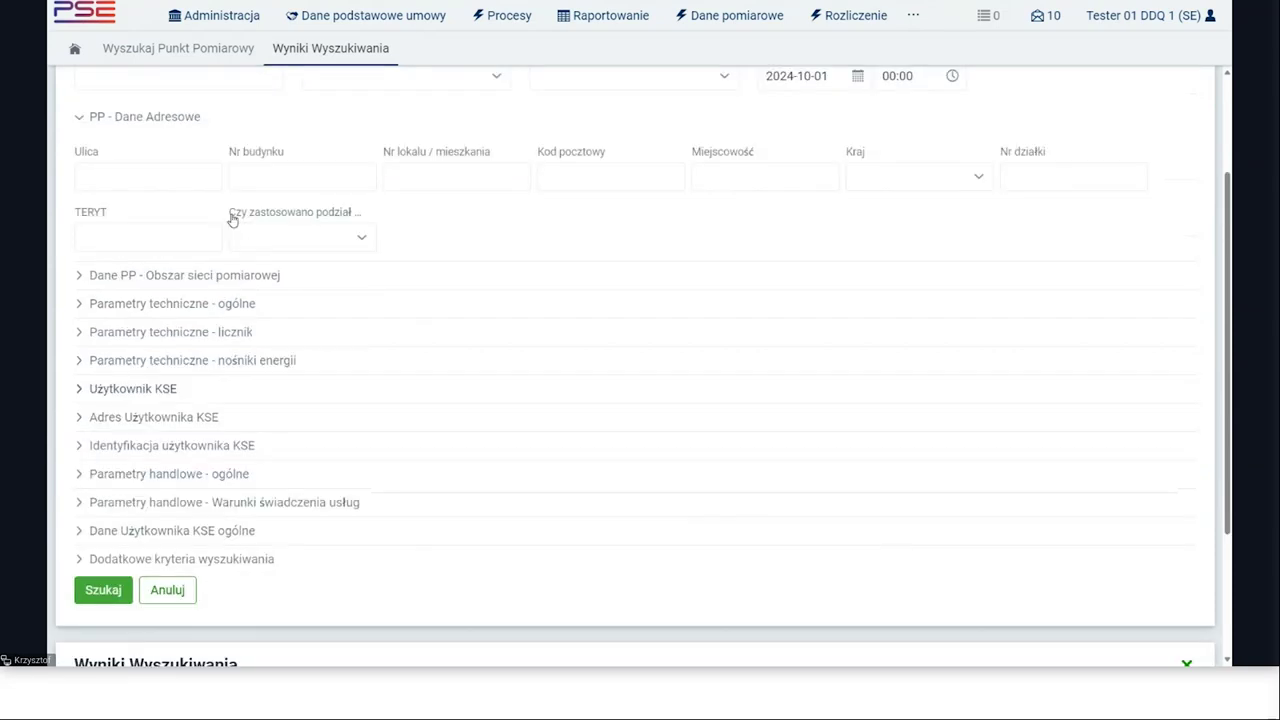
double_click(140, 169)
key("ctrl+c")
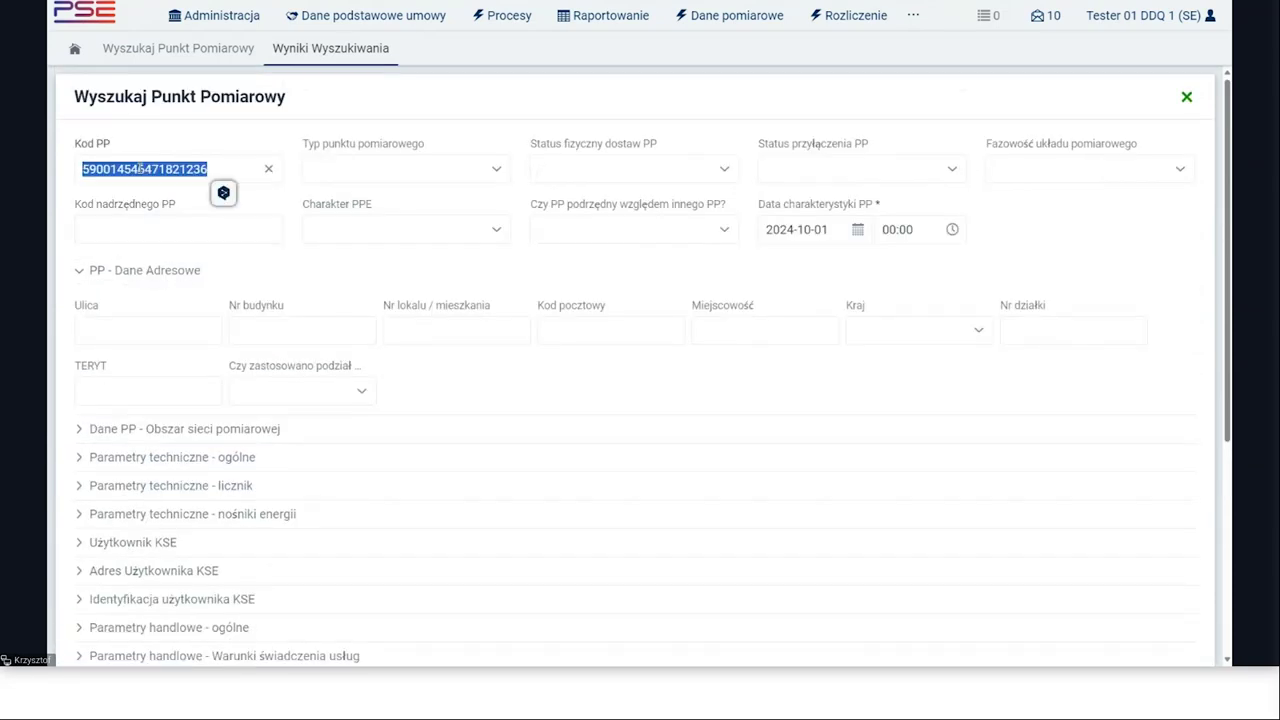
left_click(500, 28)
left_click(501, 20)
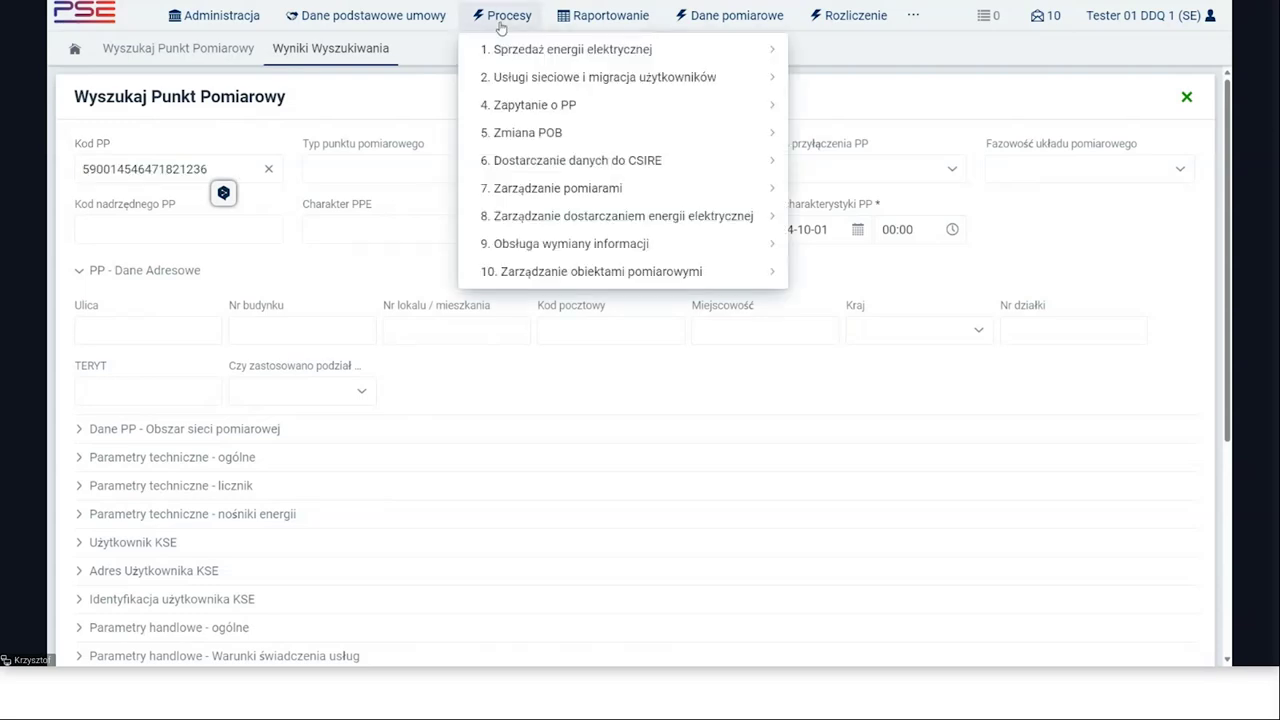
mouse_move(499, 221)
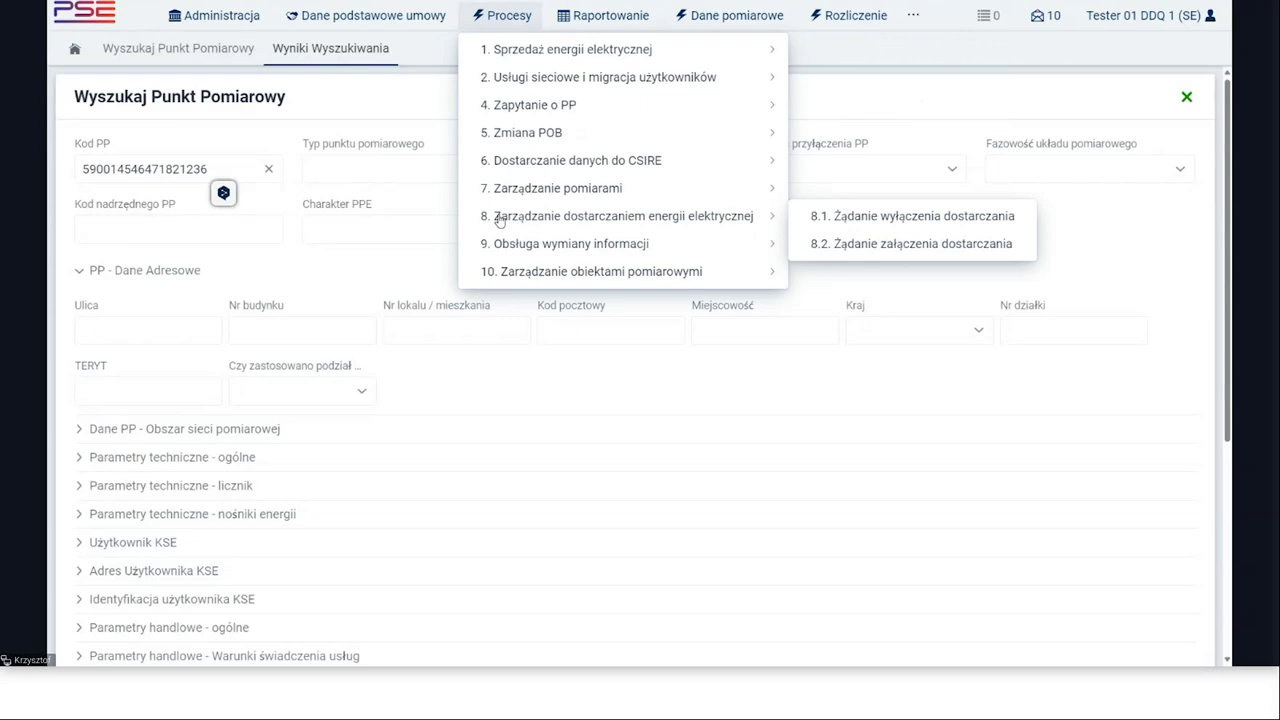
left_click(885, 216)
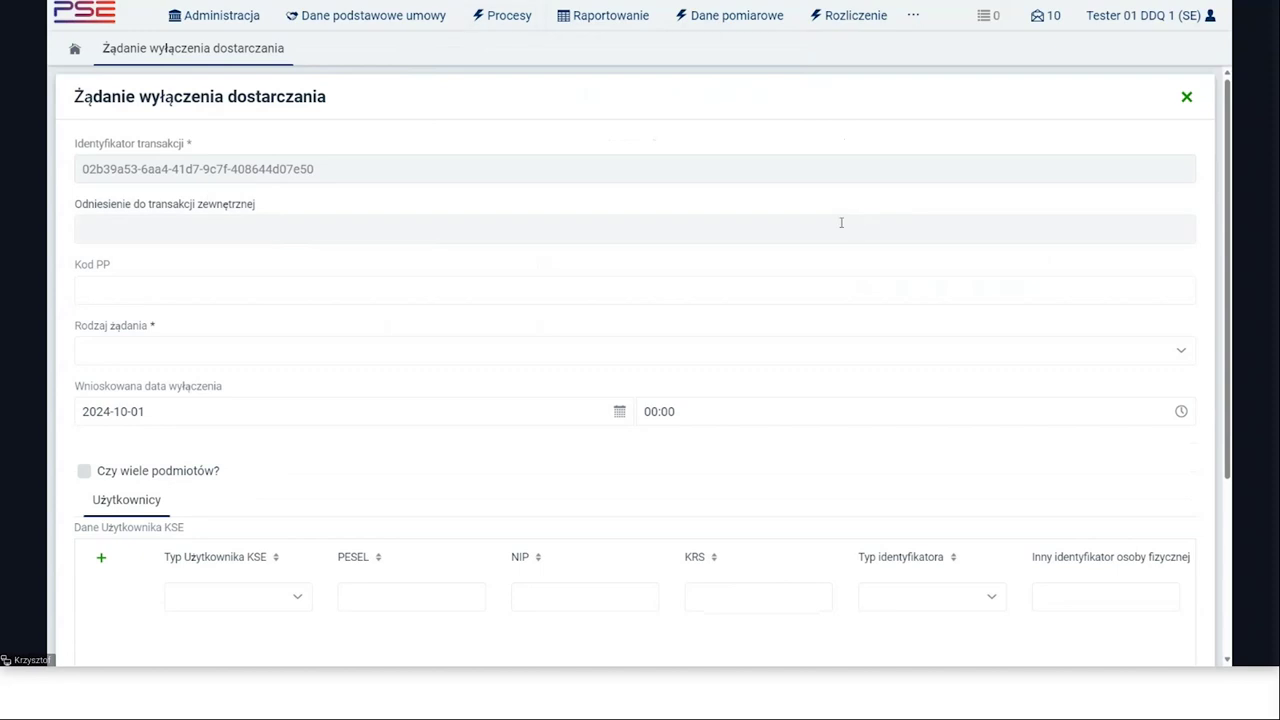
left_click(113, 291)
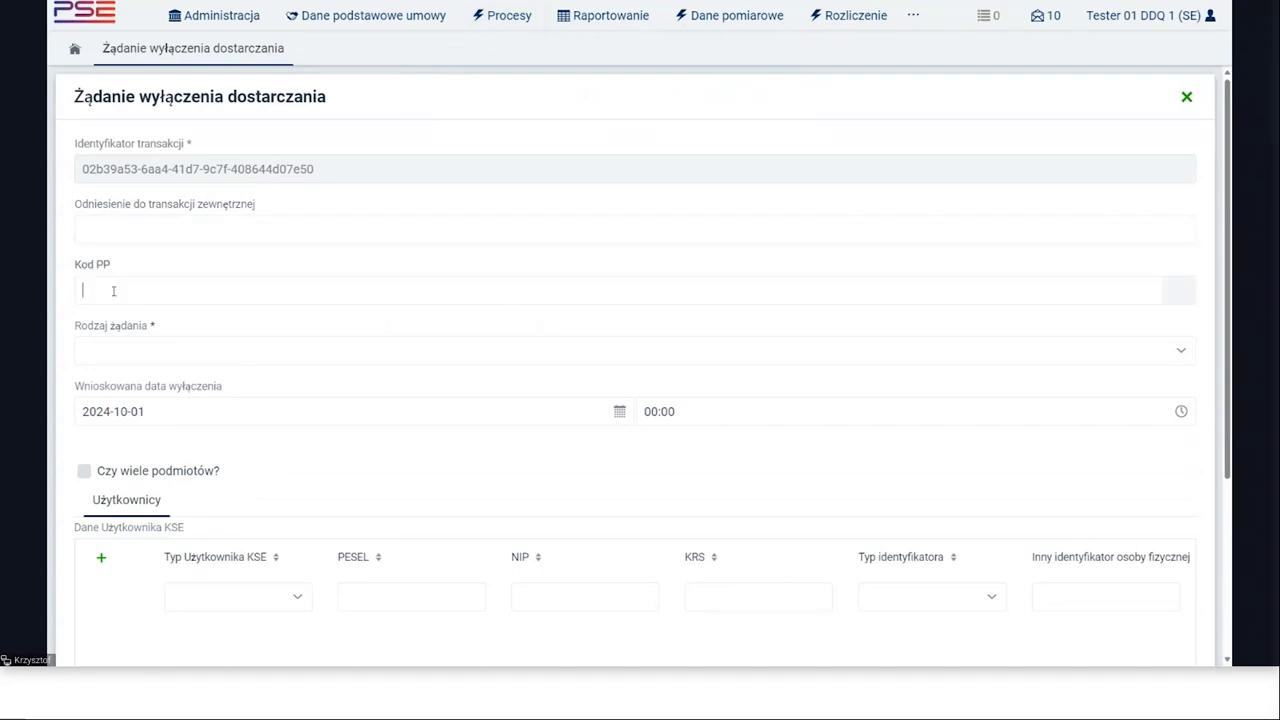
key("ctrl+v")
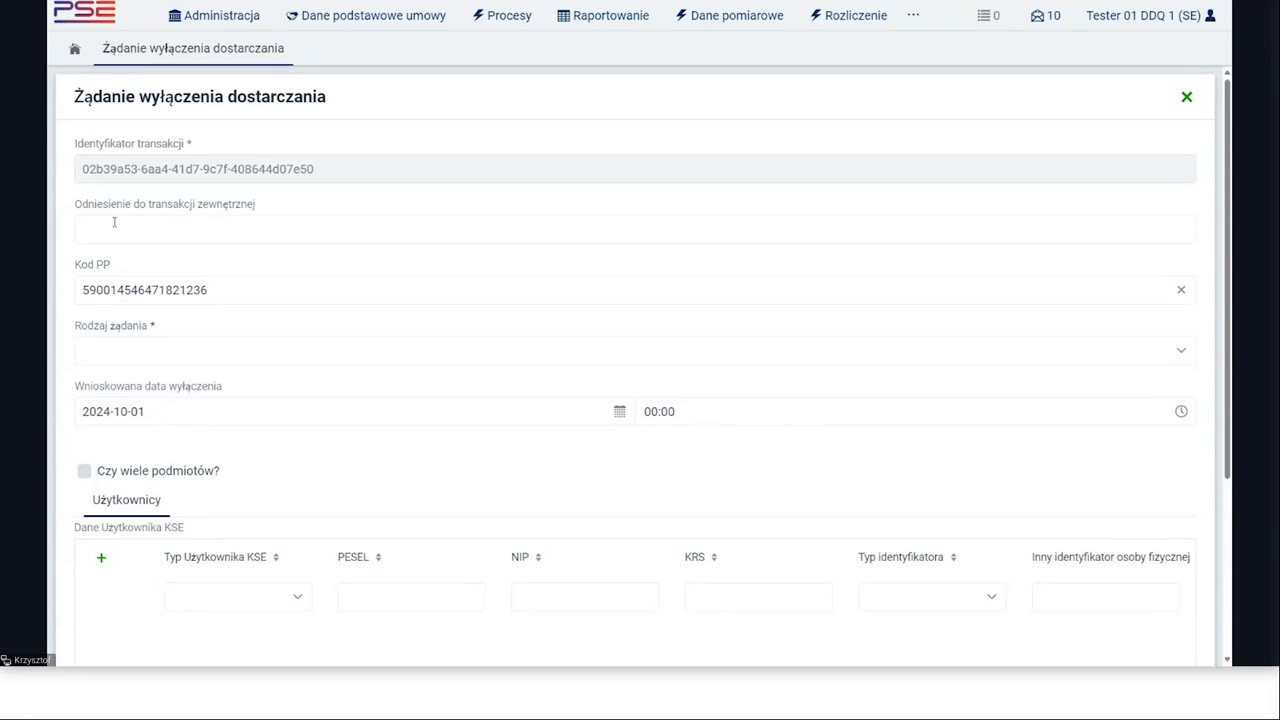
- Set Rodzaj żądania to Wstrzymanie and clear the prefilled disconnection date and time
left_click(215, 348)
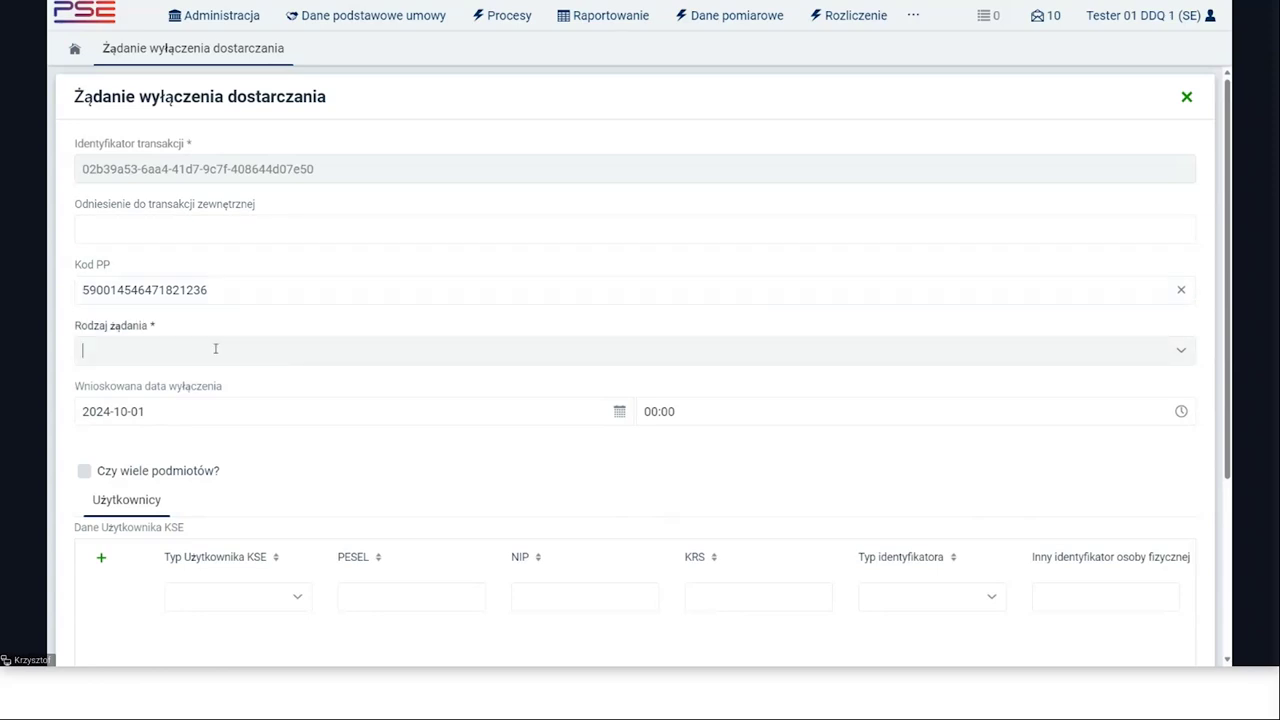
left_click(215, 348)
left_click(150, 386)
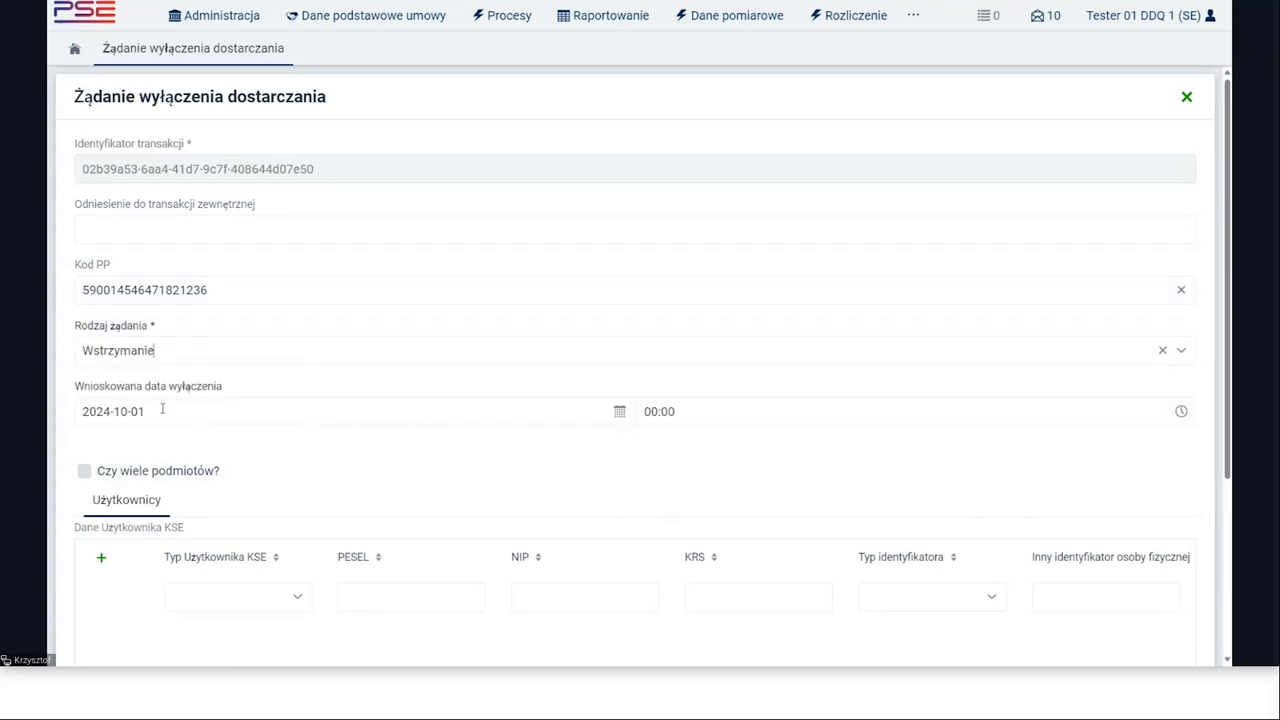
left_click(162, 409)
key("BackSpace")
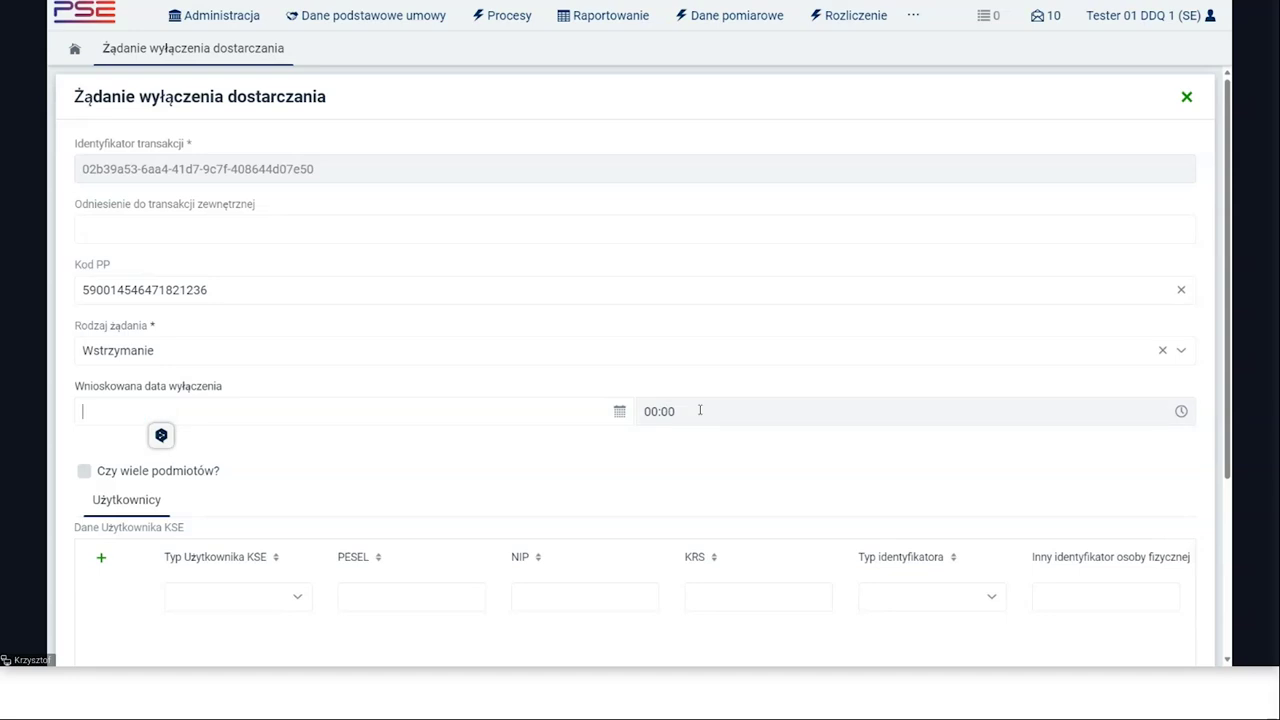
key("Tab")
key("BackSpace")
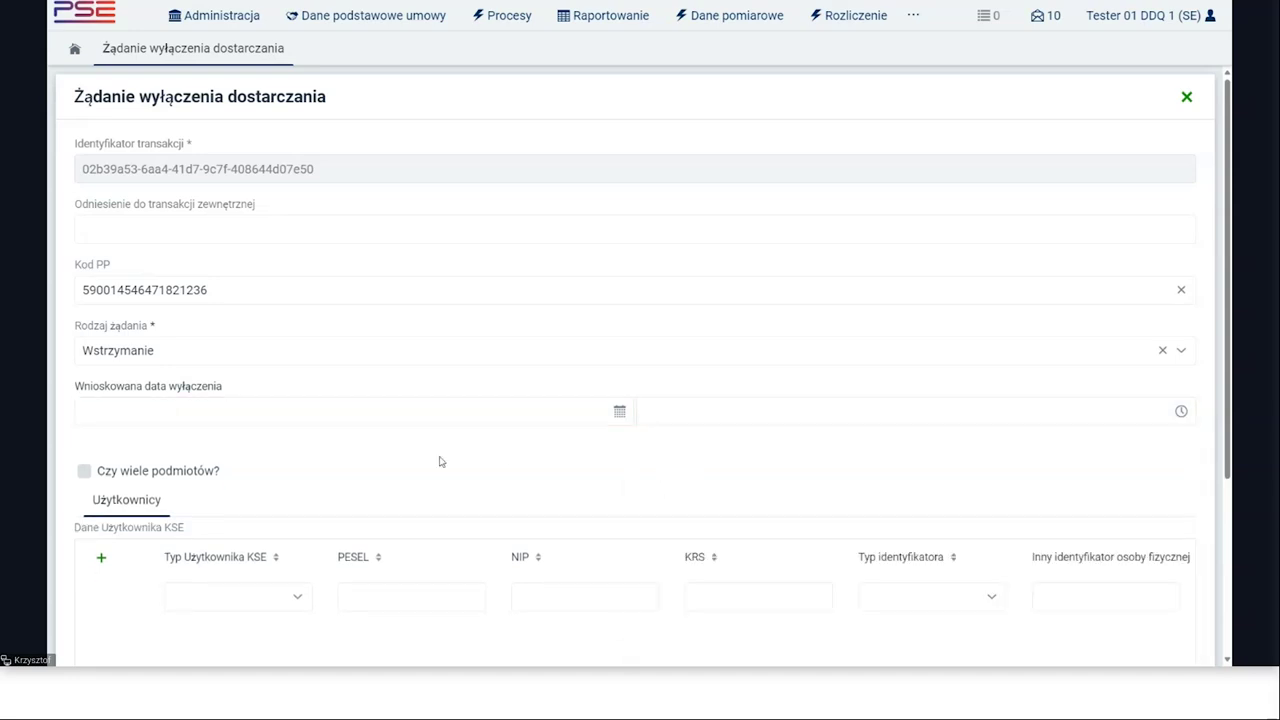
key("Tab")
scroll(409, 289, "down", 2)
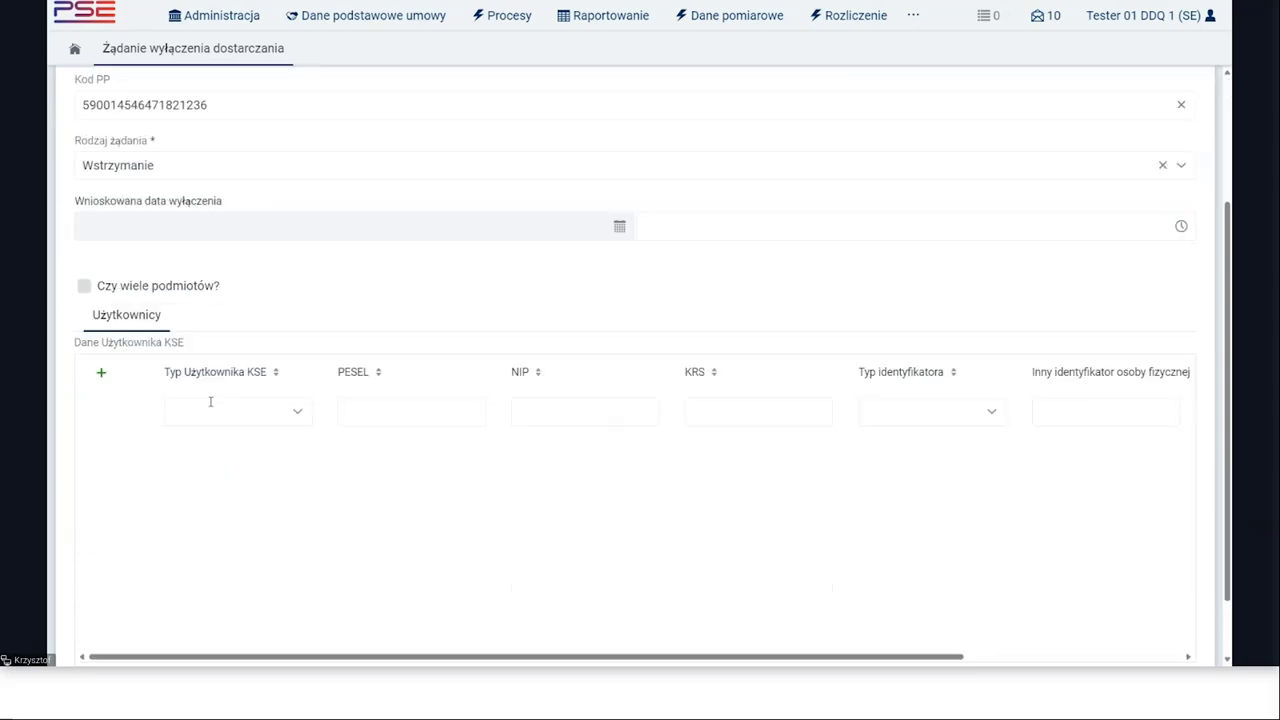
- Add a KSE user of type 'Osoba fizyczna nieprowadząca działalności gospodarczej' with their PESEL
left_click(101, 373)
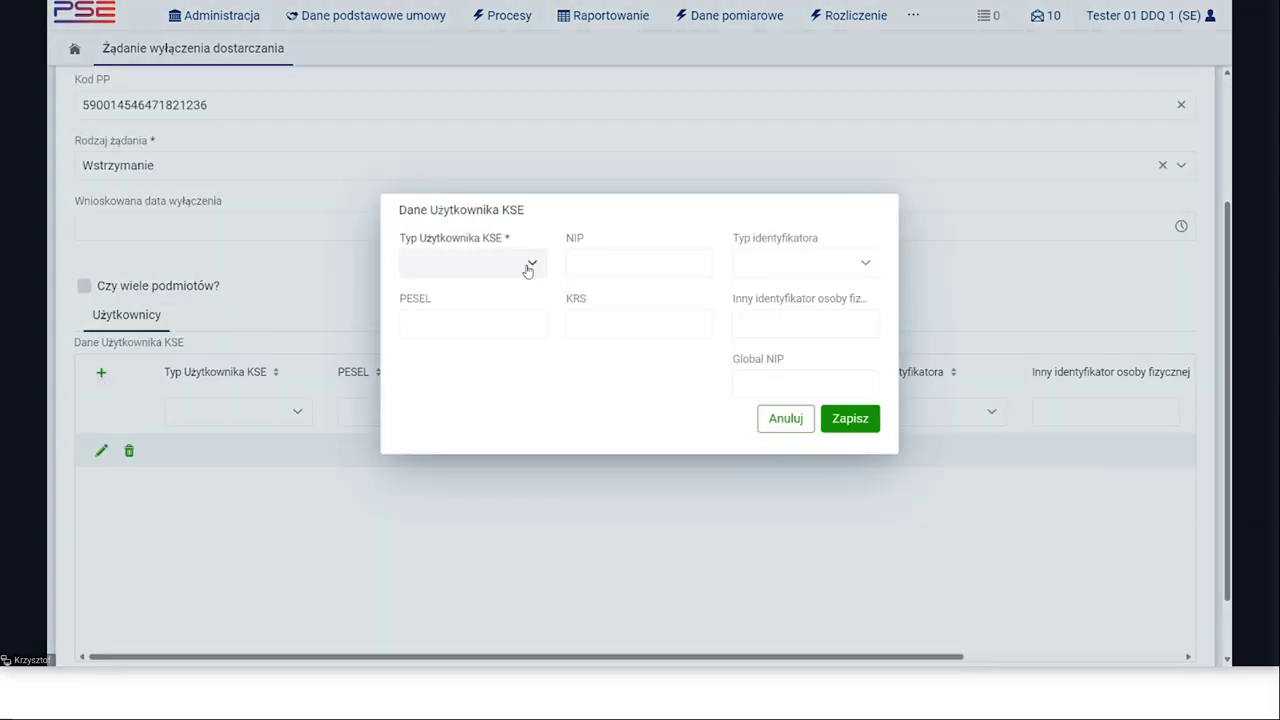
left_click(528, 268)
scroll(539, 392, "down", 1)
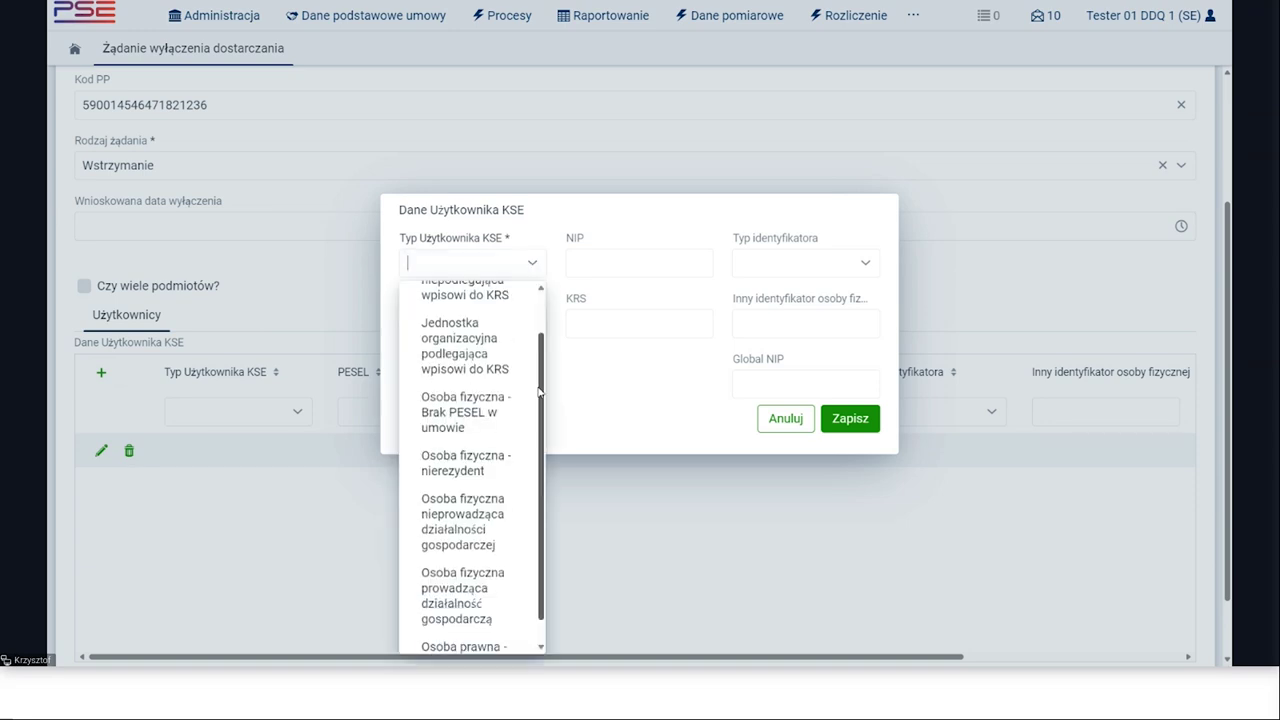
scroll(500, 460, "down", 1)
left_click(474, 508)
left_click(455, 322)
key("ctrl+v")
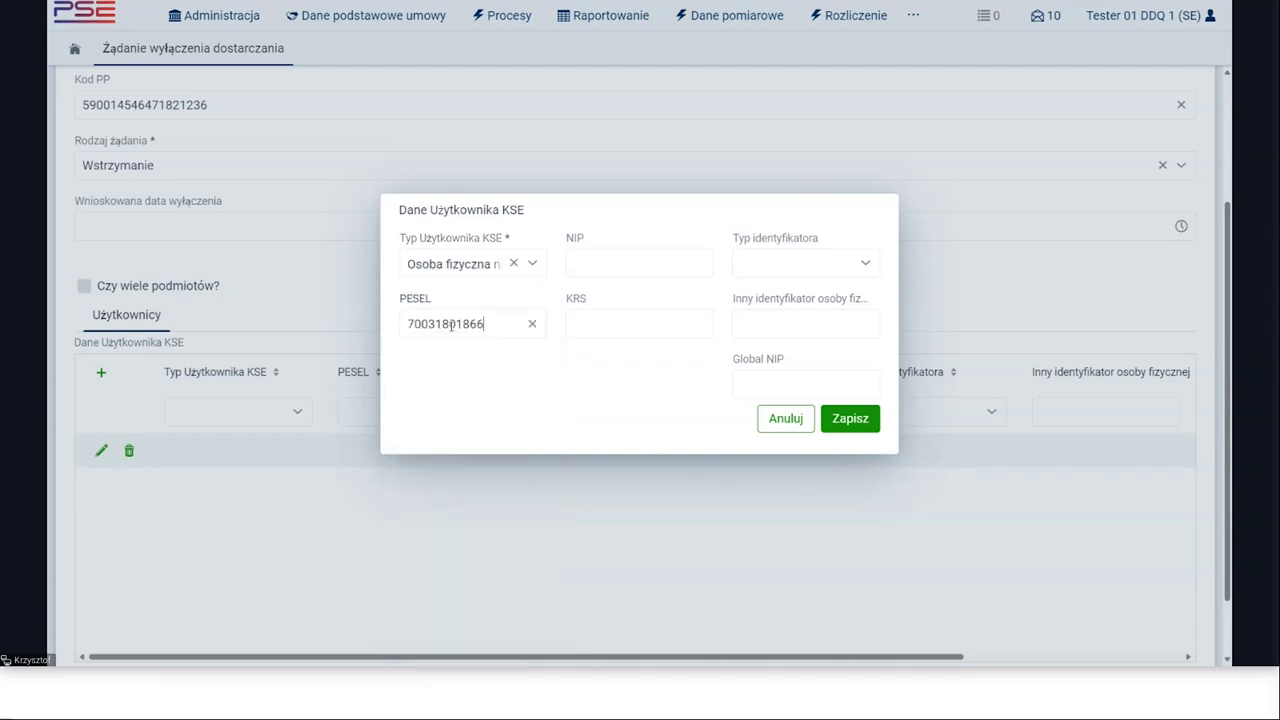
left_click(850, 420)
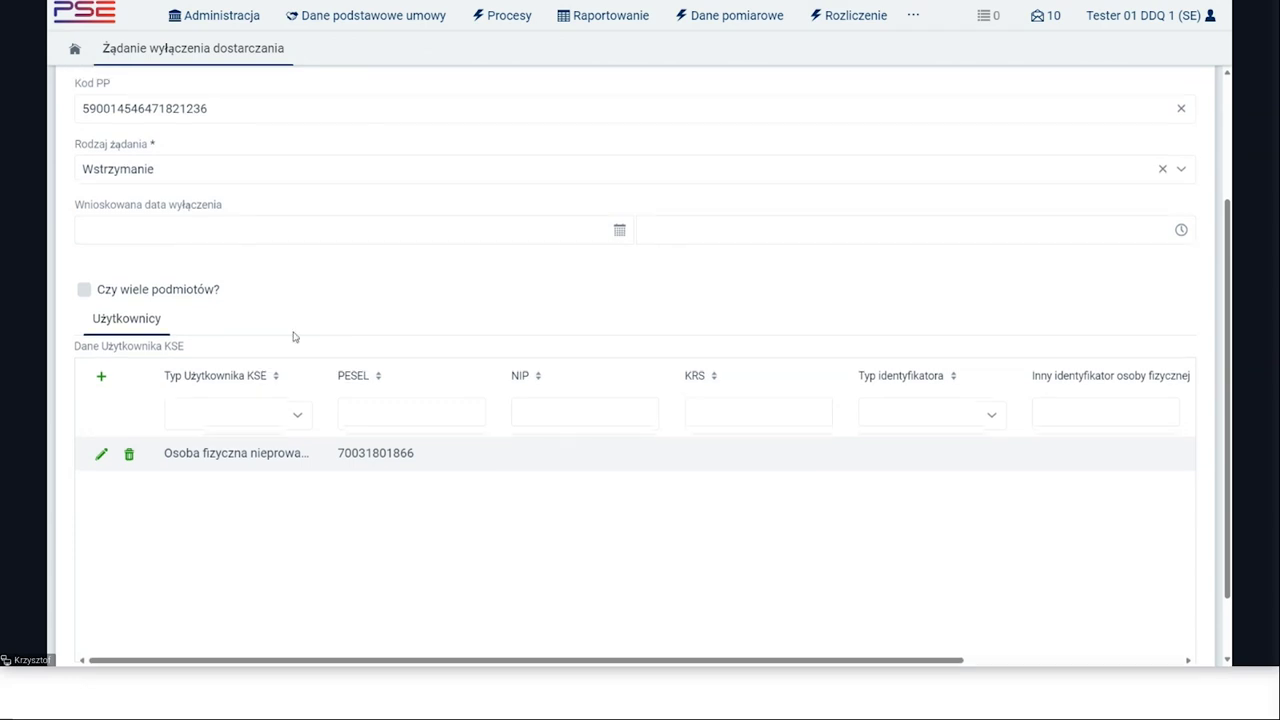
- Copy the Kod PP from the request form
scroll(294, 337, "up", 3)
double_click(100, 289)
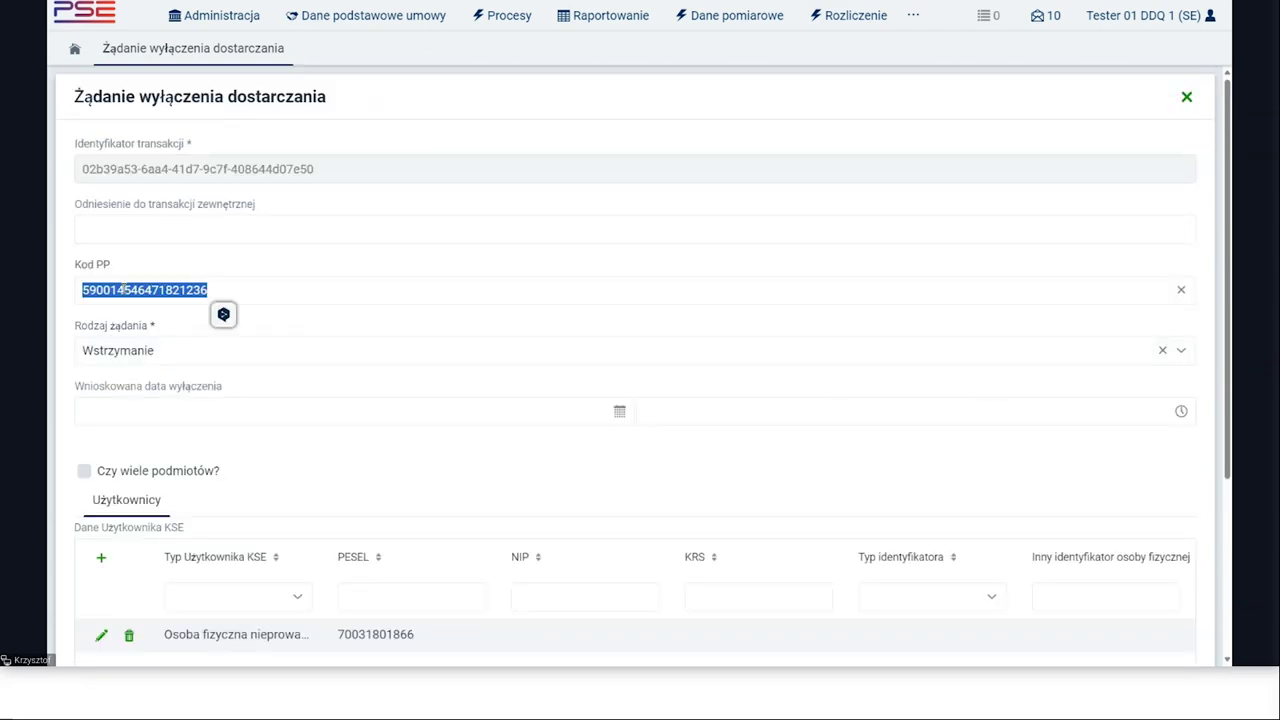
left_click(66, 244)
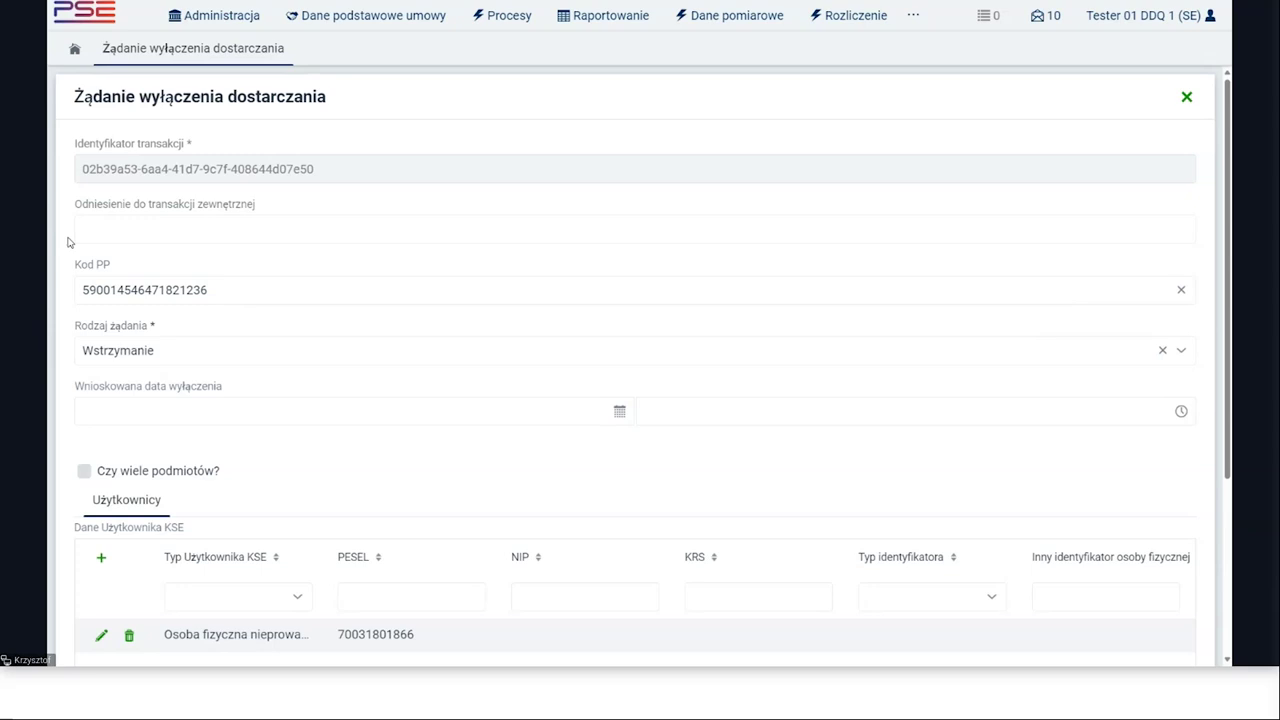
scroll(110, 457, "down", 3)
scroll(111, 460, "down", 1)
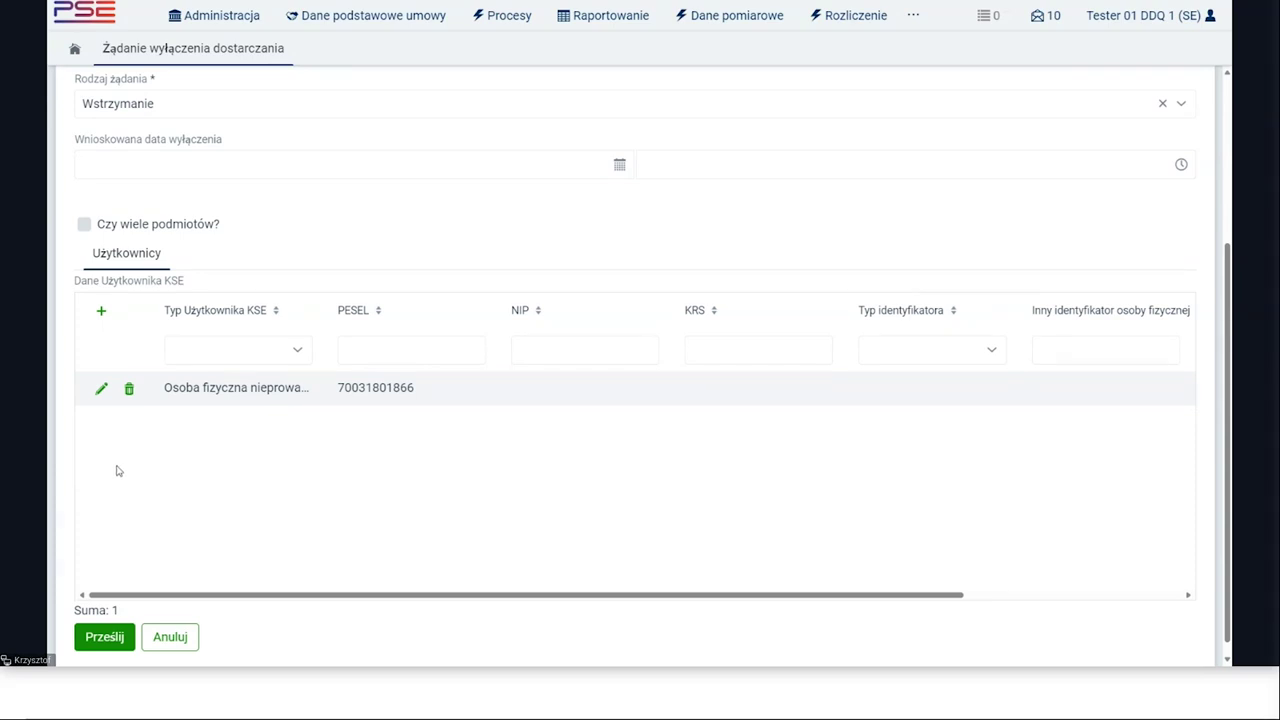
- Submit the disconnection request with Prześlij, then switch to DSO user Tester 01 DSO 1
left_click(105, 638)
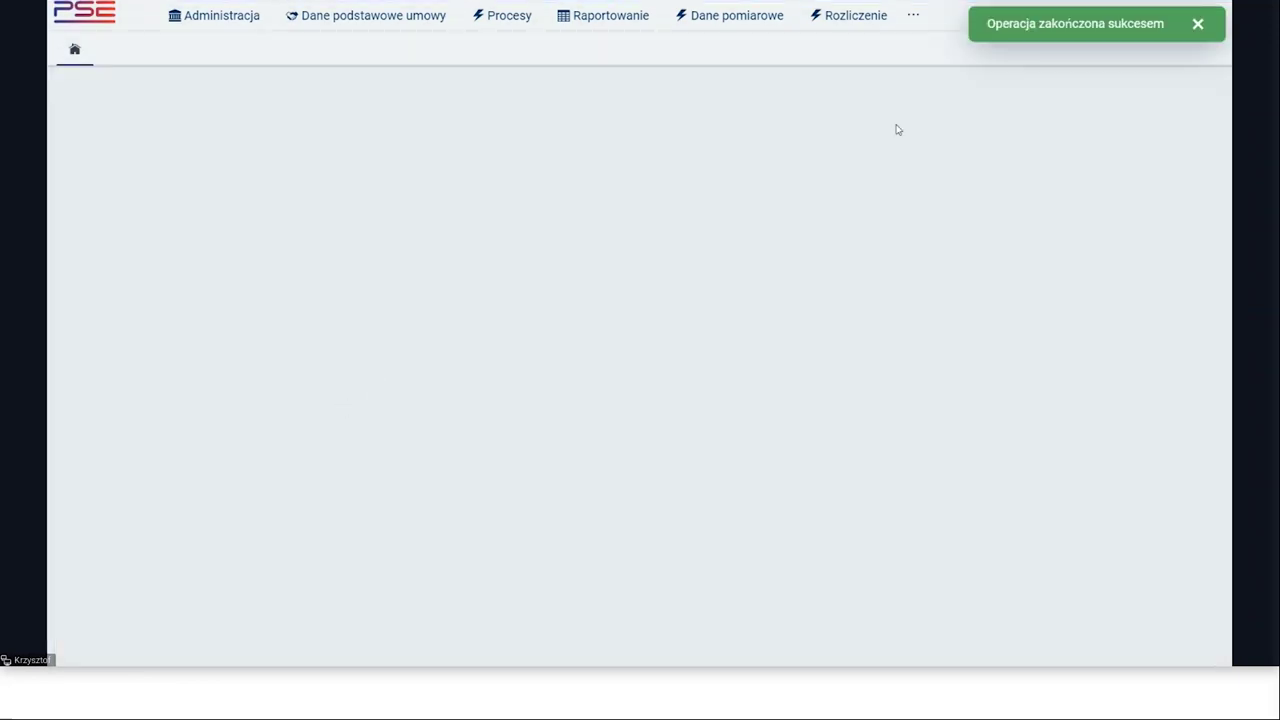
left_click(1196, 25)
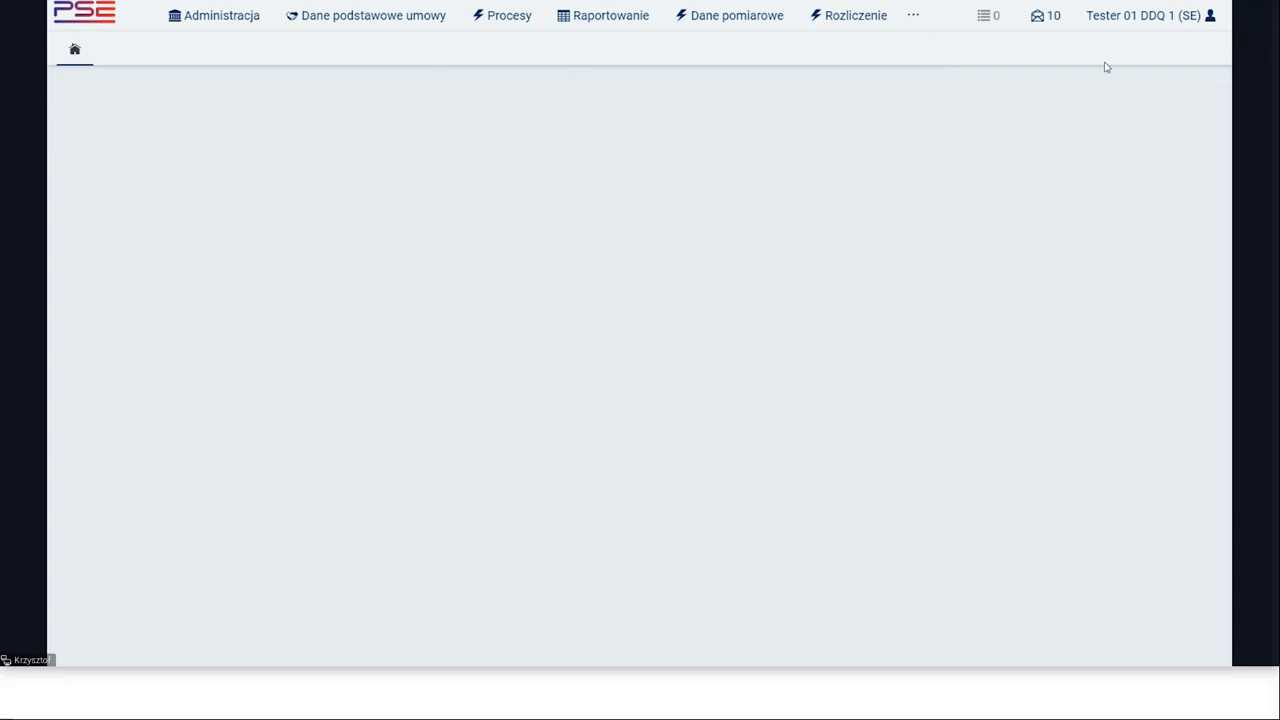
left_click(1155, 21)
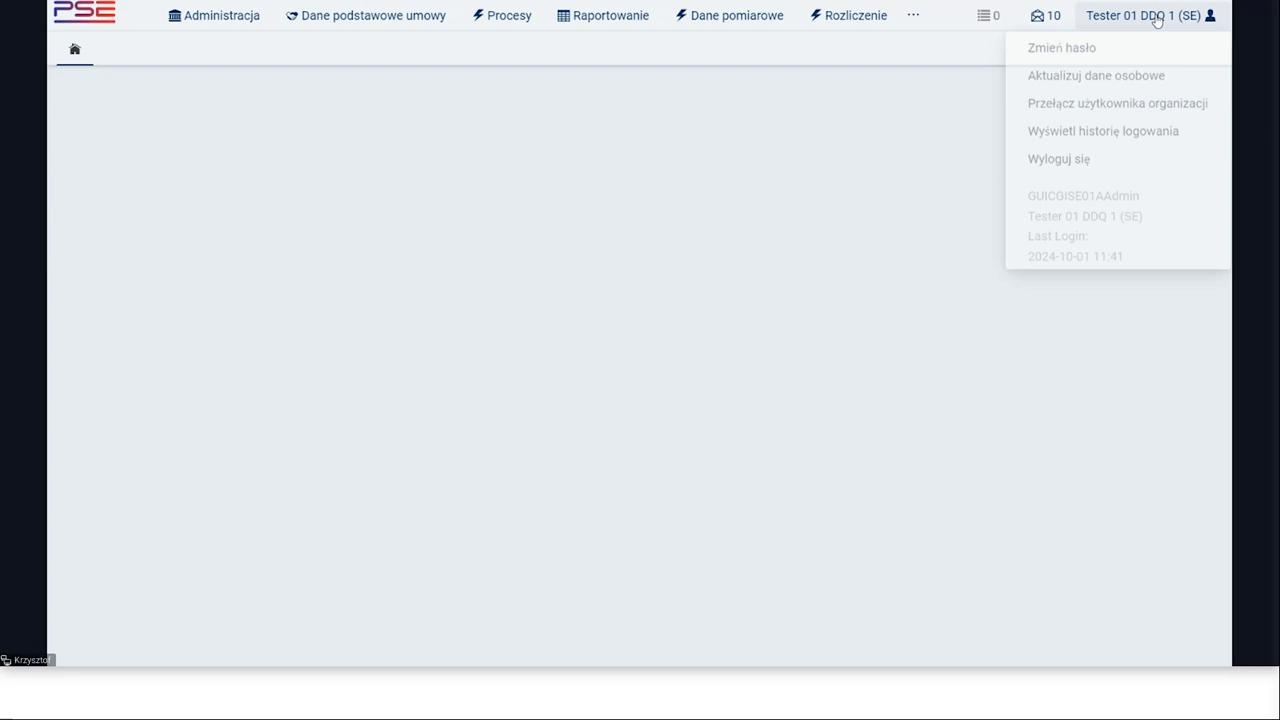
left_click(1151, 105)
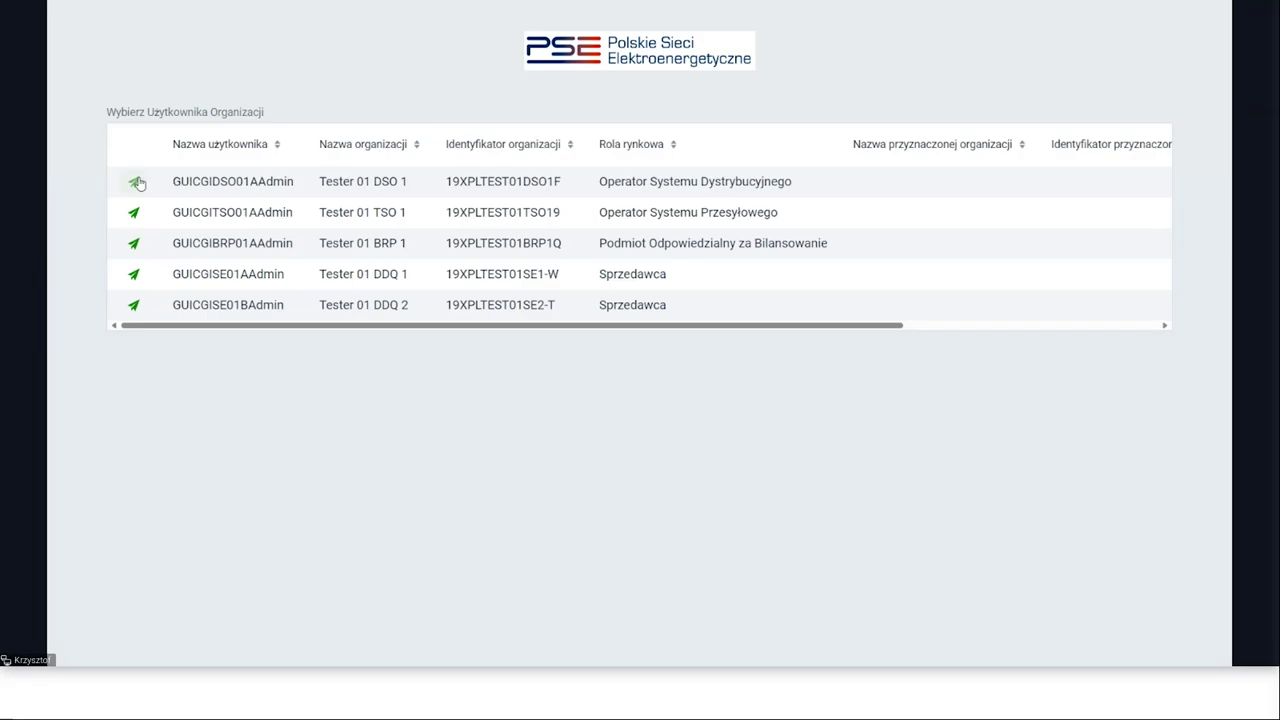
left_click(139, 183)
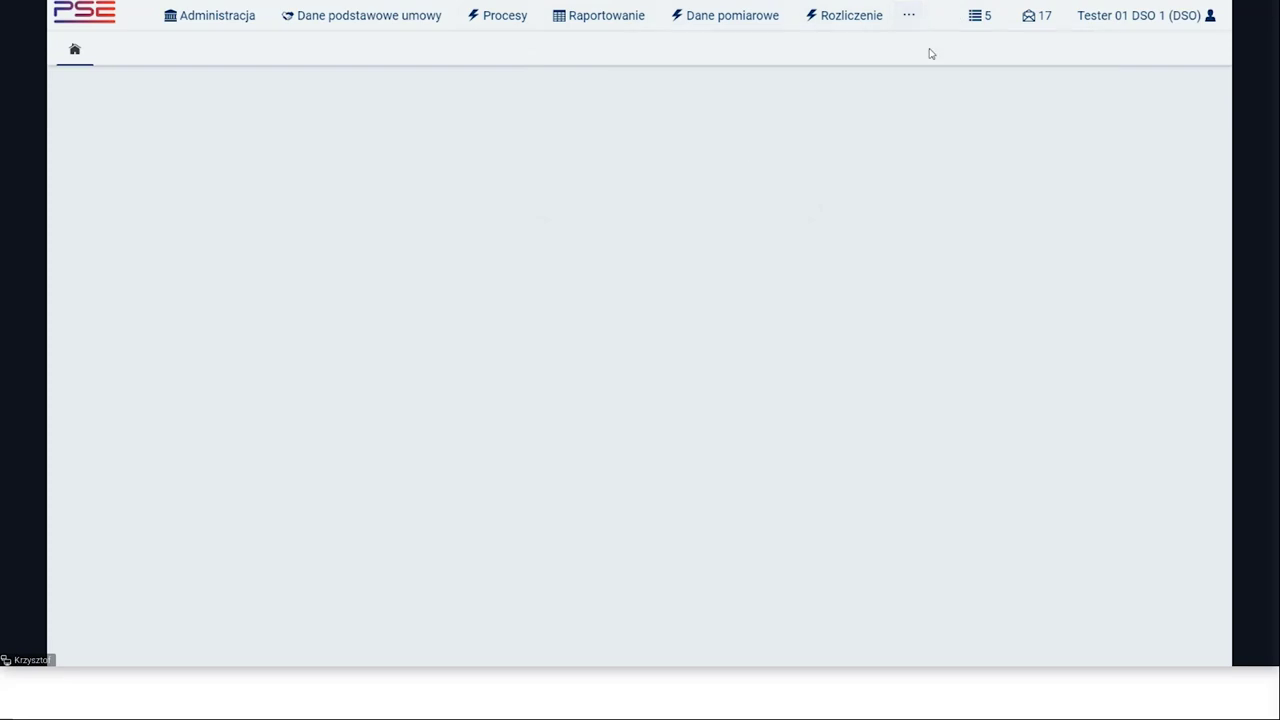
- Search the DSO's open transactions and scroll to the Krok transakcji of the two PSE-801 requests
left_click(980, 18)
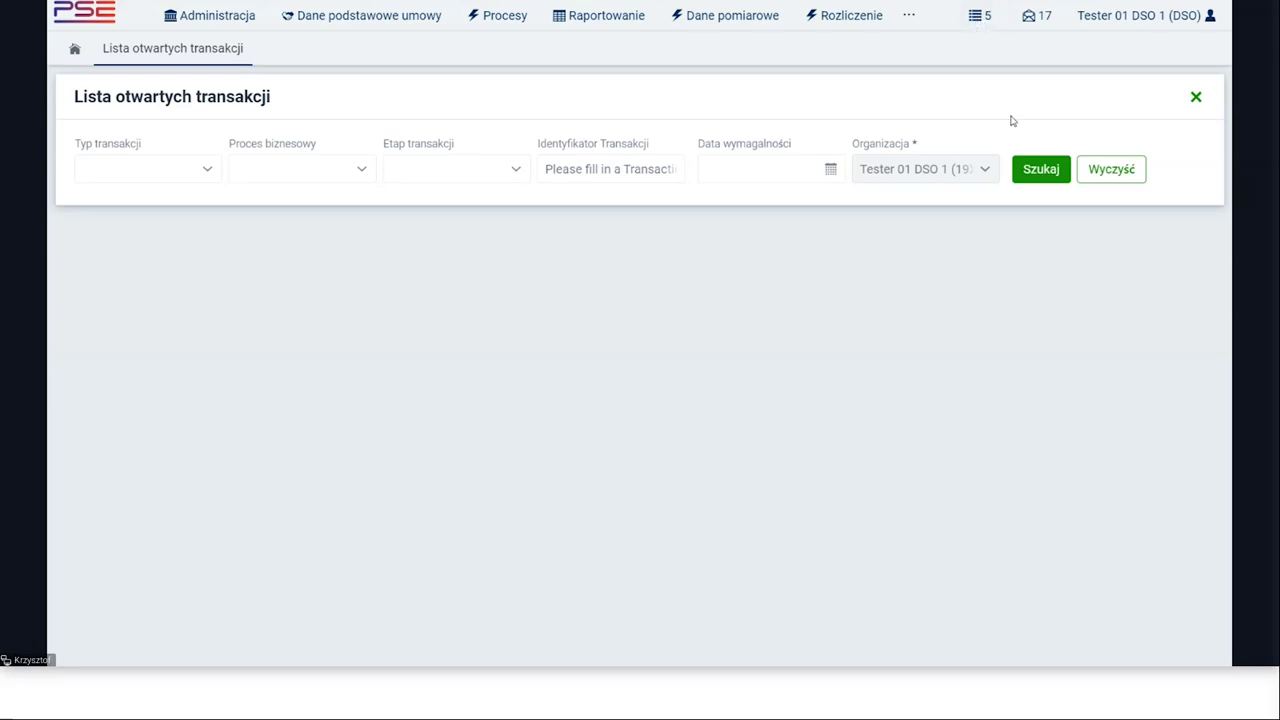
left_click(1040, 176)
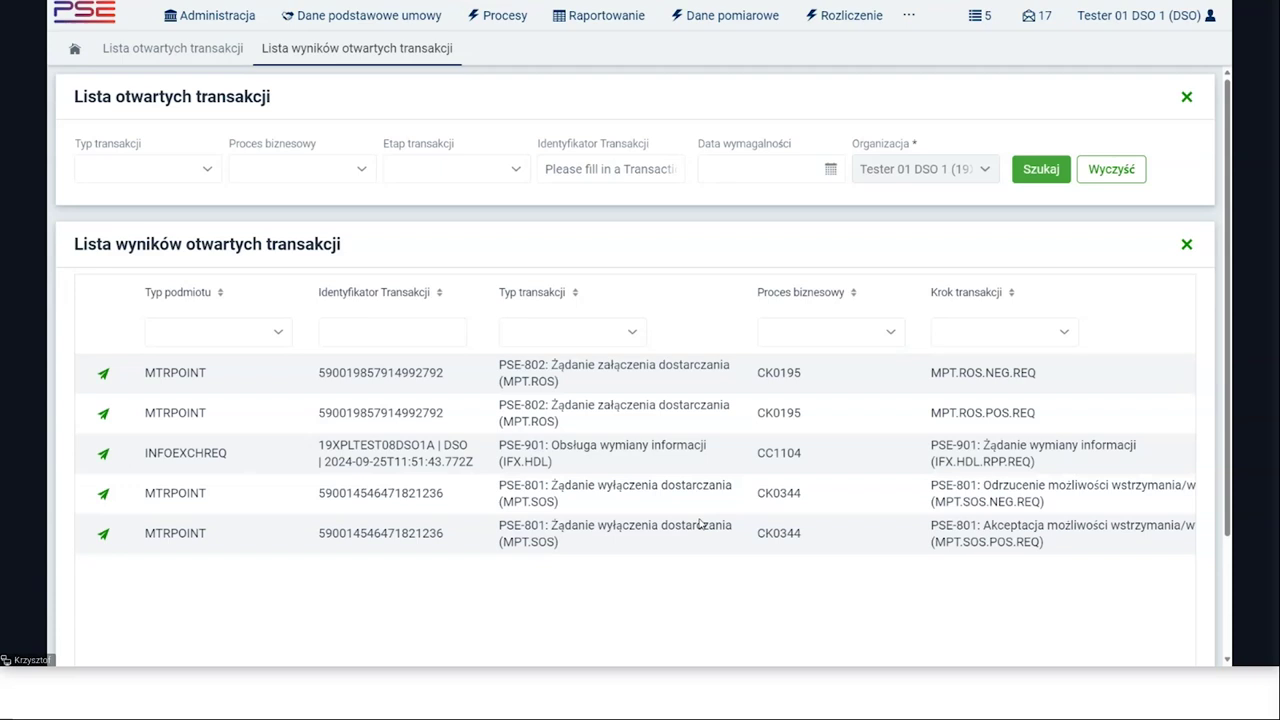
scroll(551, 611, "down", 2)
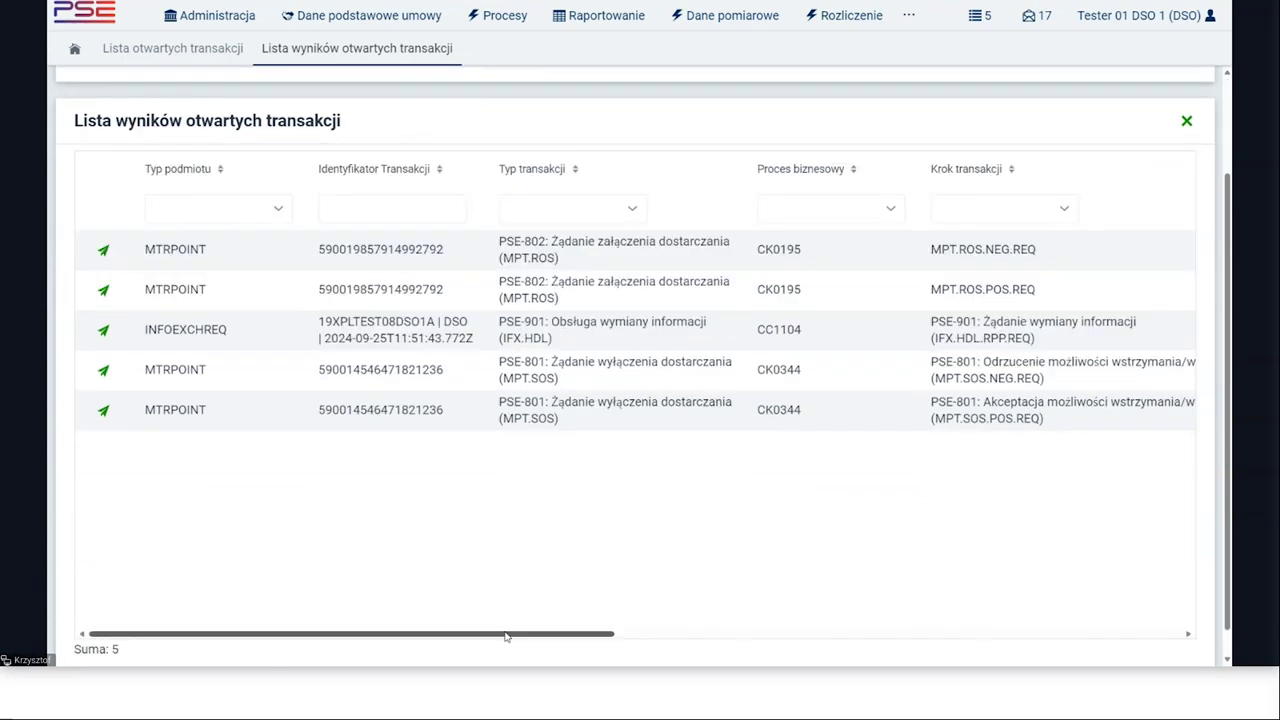
left_click_drag(506, 636, 547, 634)
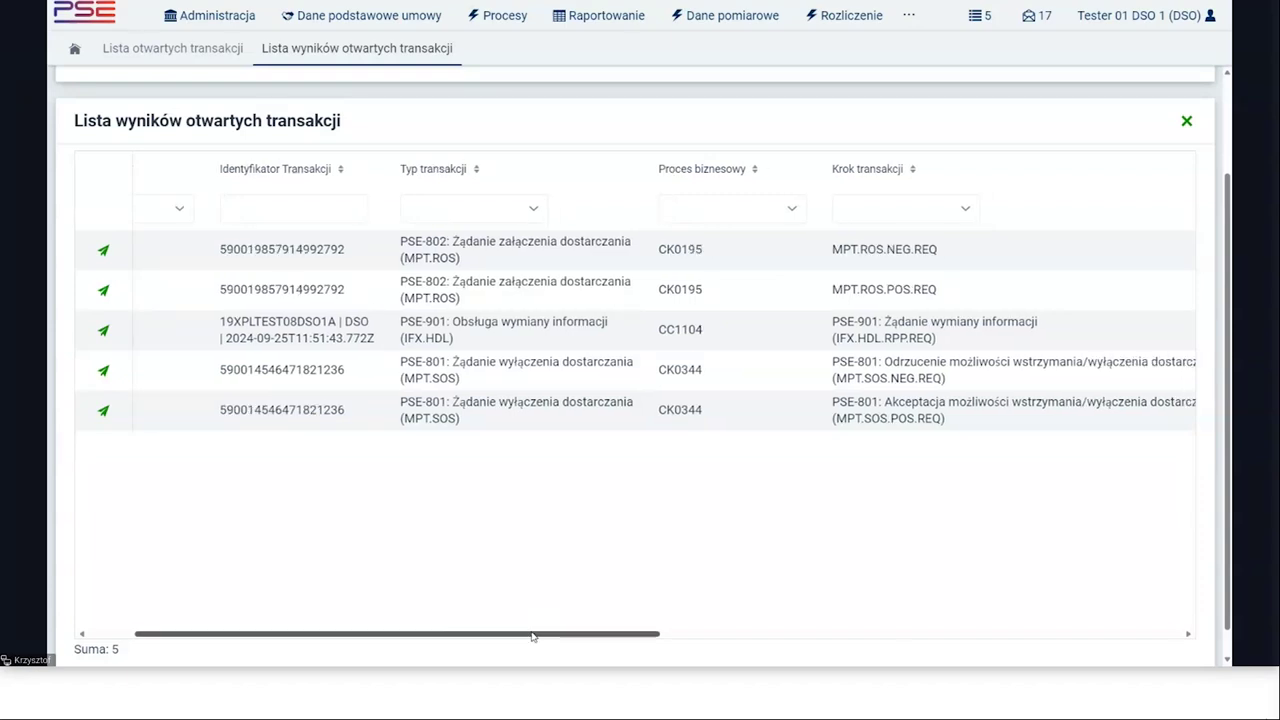
left_click_drag(531, 634, 560, 637)
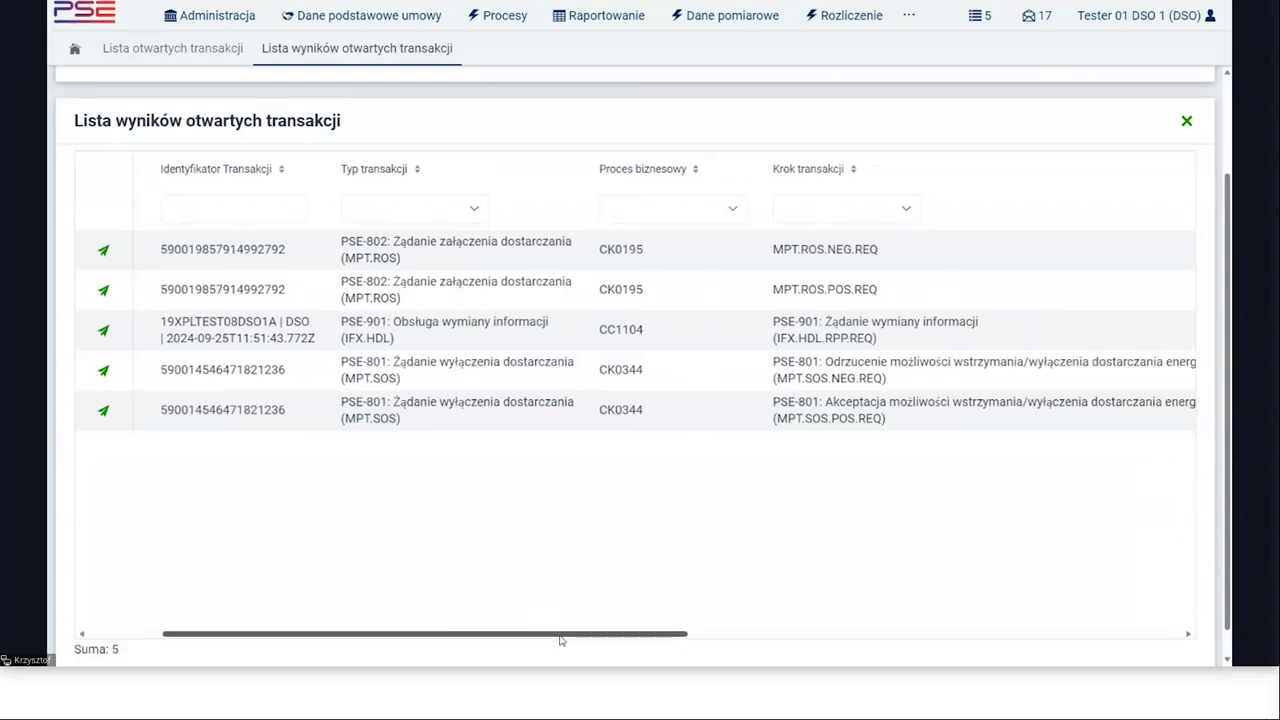
left_click_drag(561, 640, 520, 634)
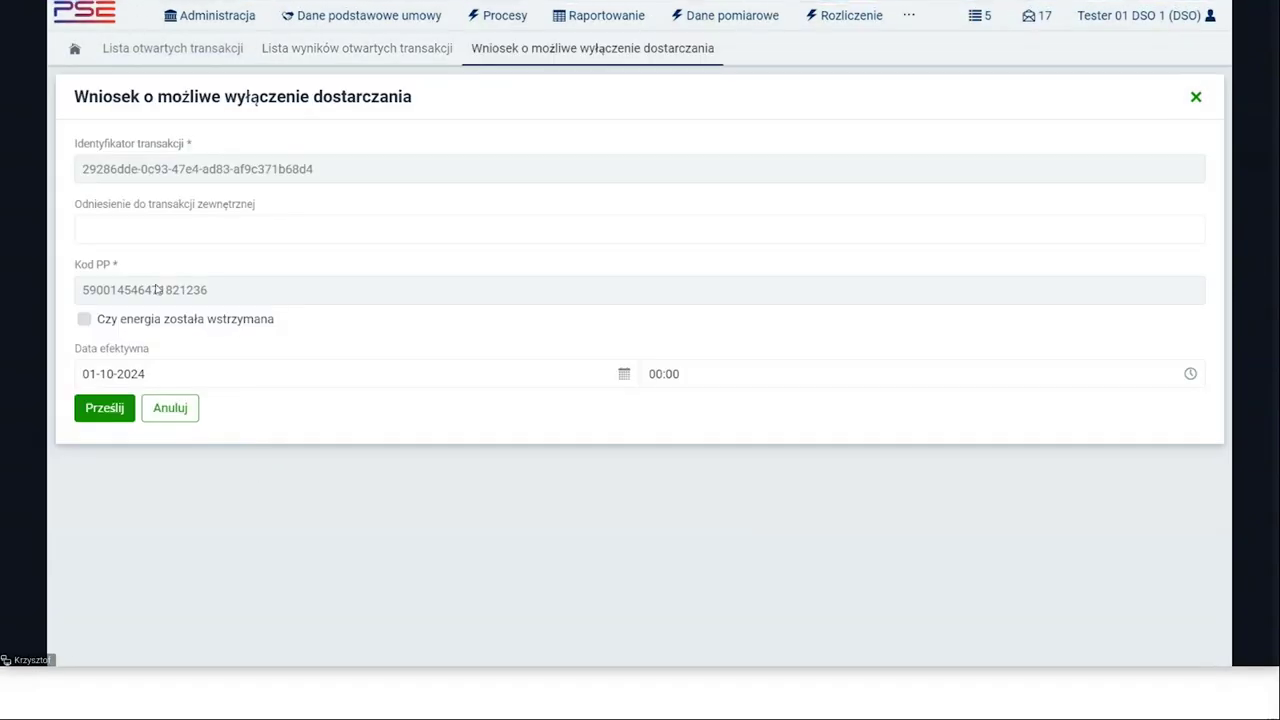
- Copy the Kod PP, then send the Wniosek o możliwe wyłączenie dostarczania response
double_click(157, 289)
key("ctrl+c")
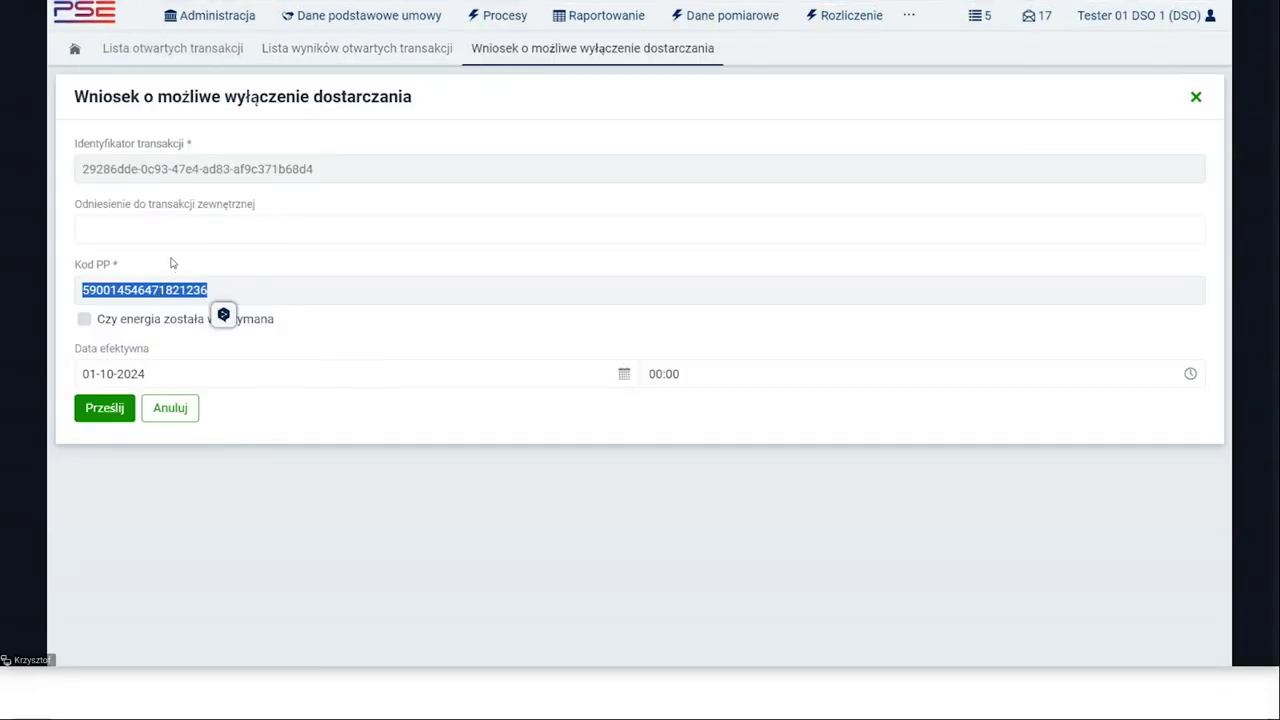
left_click(171, 262)
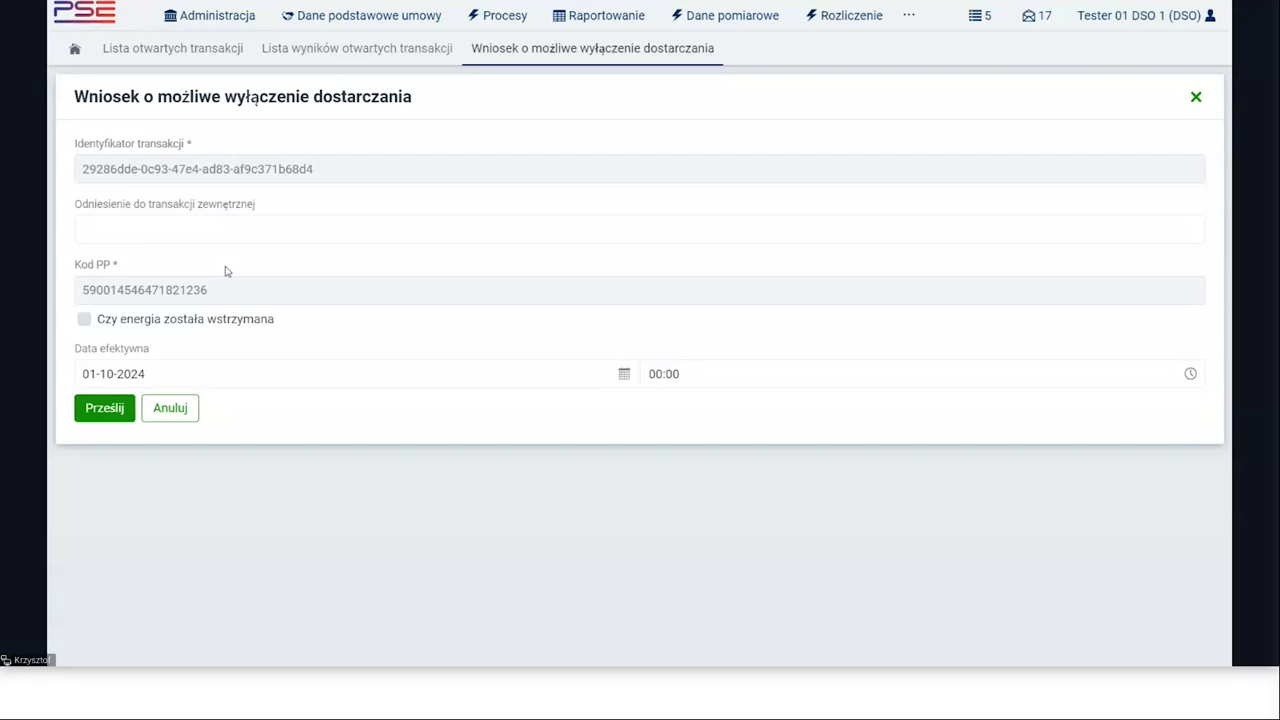
left_click(110, 412)
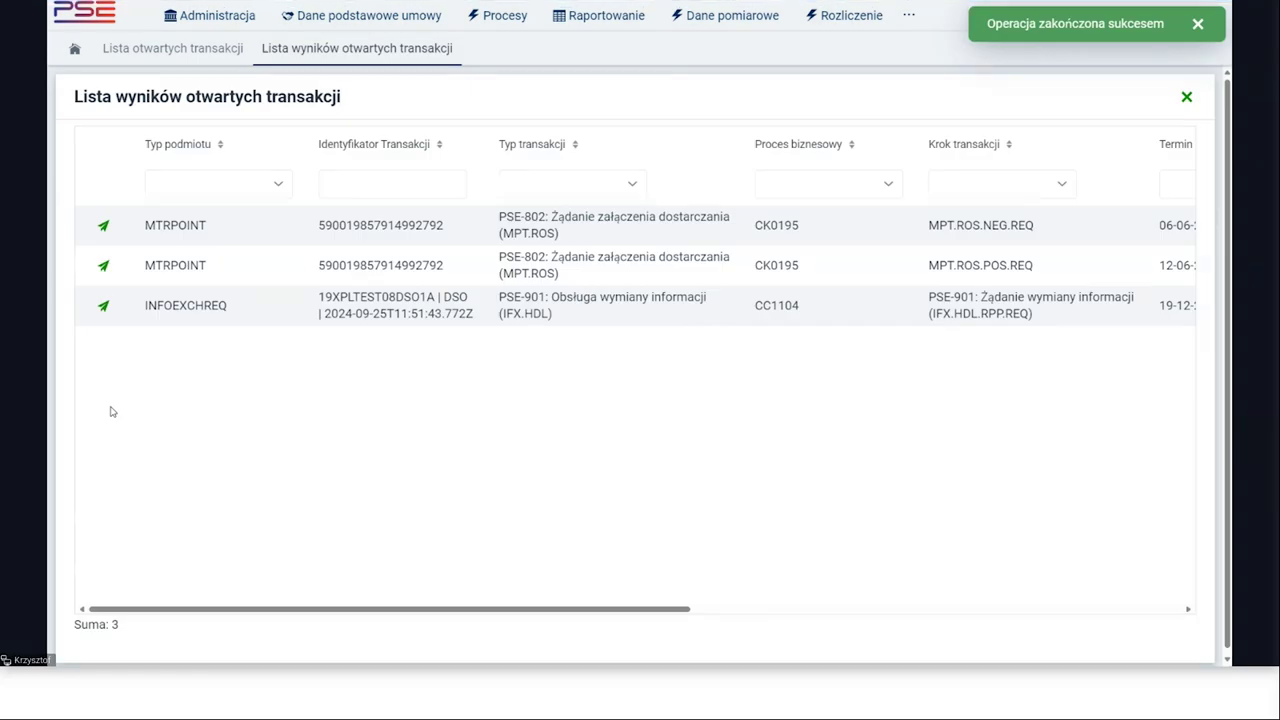
left_click(1196, 25)
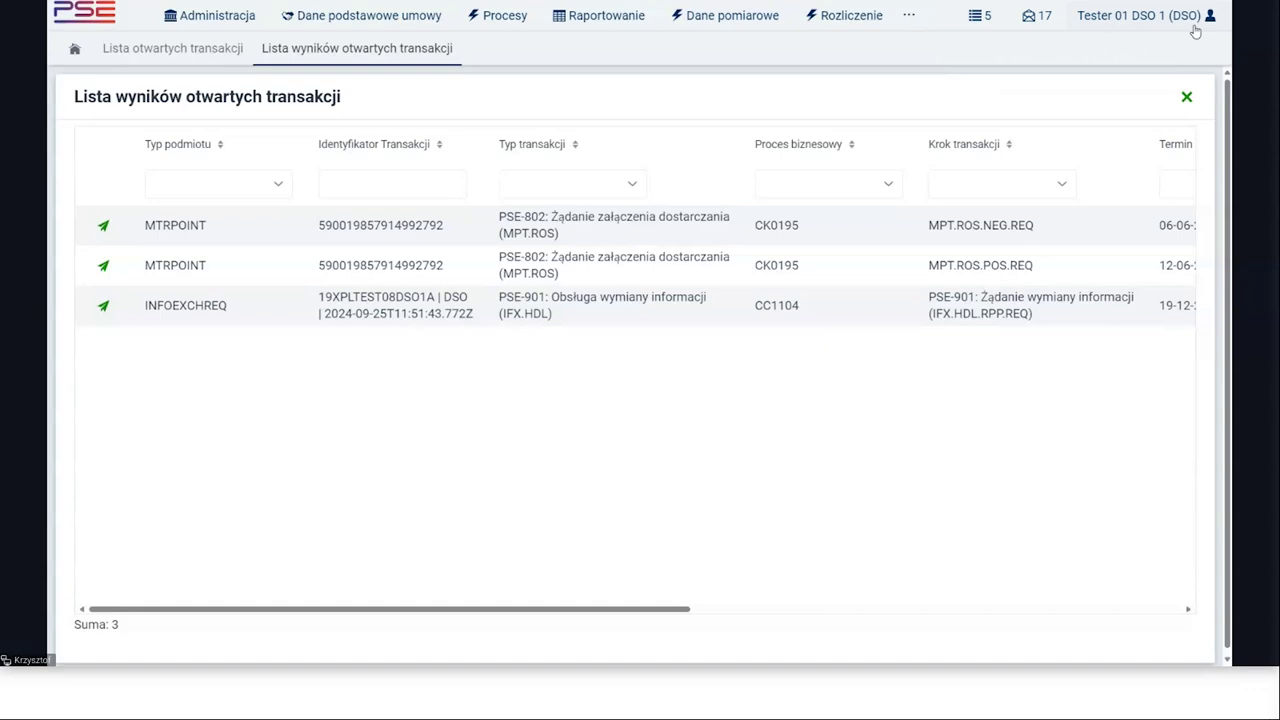
left_click(362, 16)
mouse_move(405, 49)
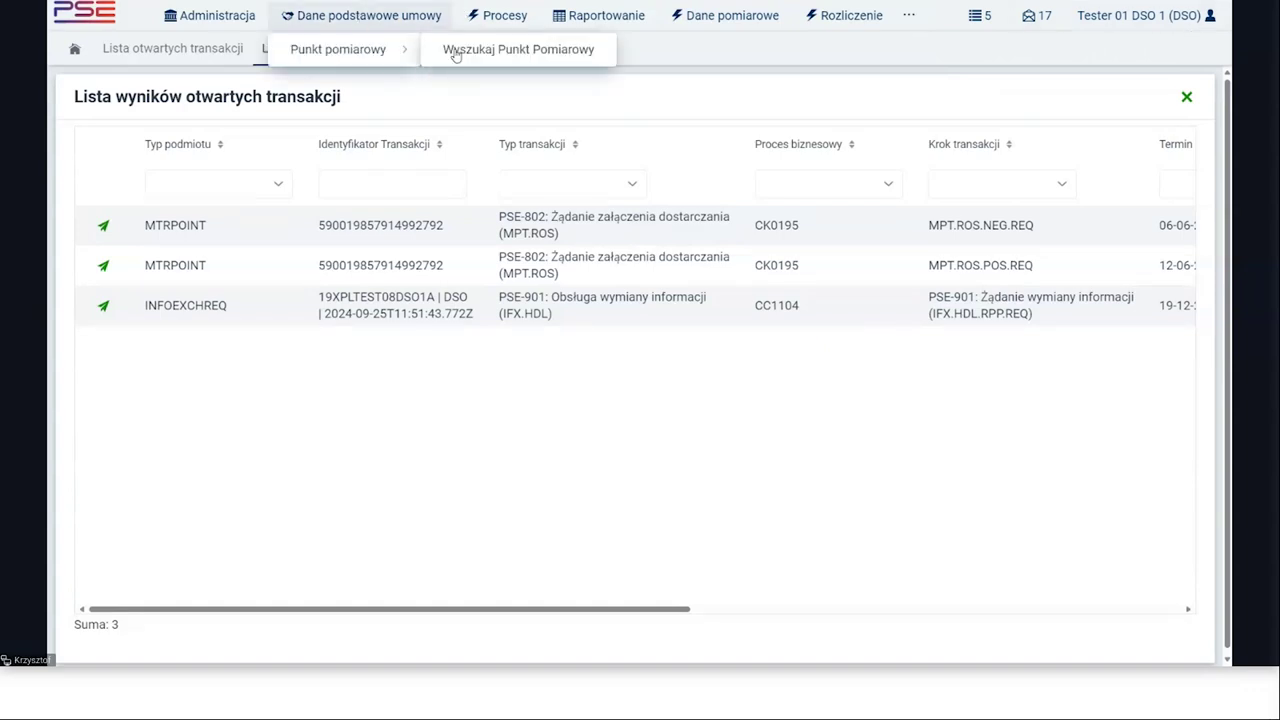
left_click(455, 52)
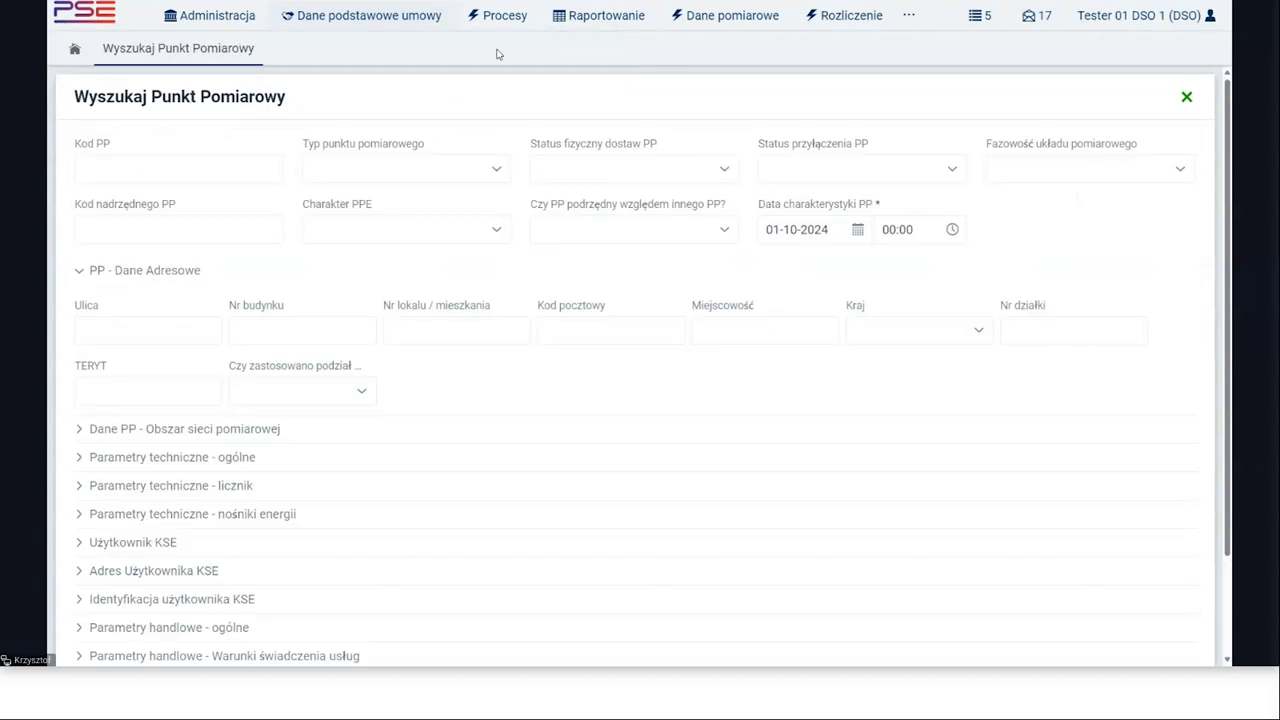
left_click(132, 174)
key("ctrl+v")
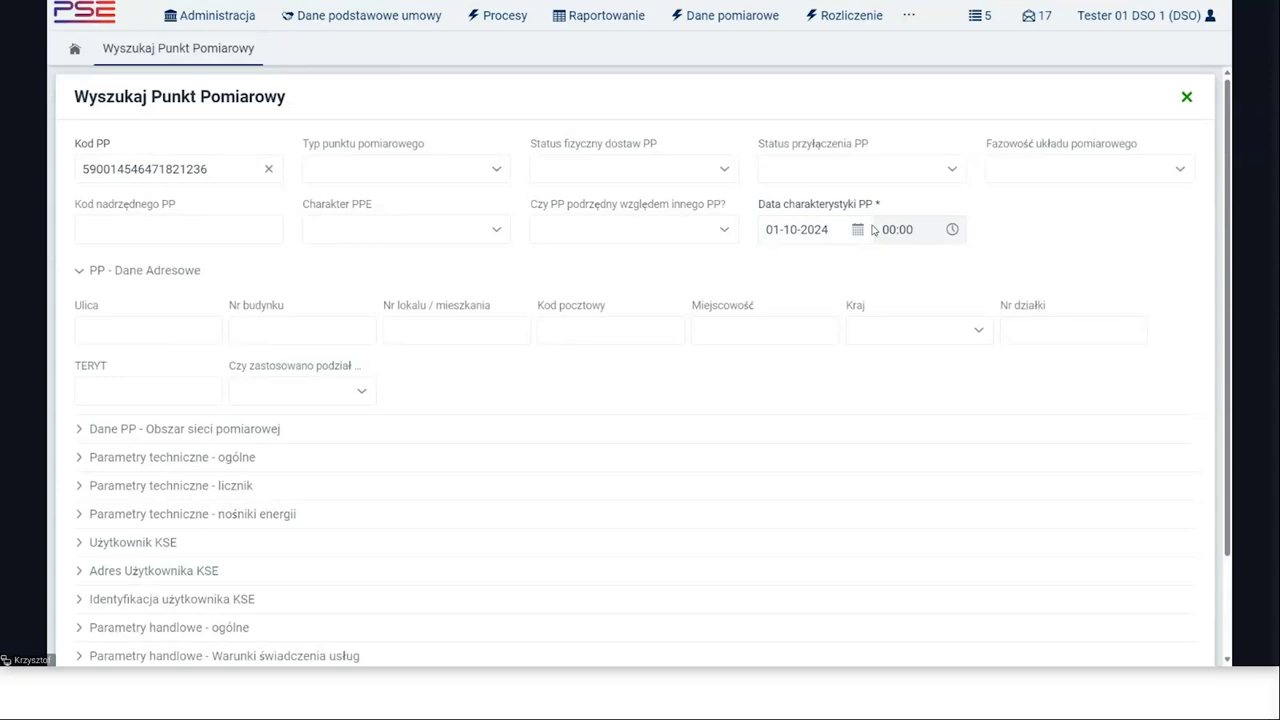
scroll(701, 358, "down", 3)
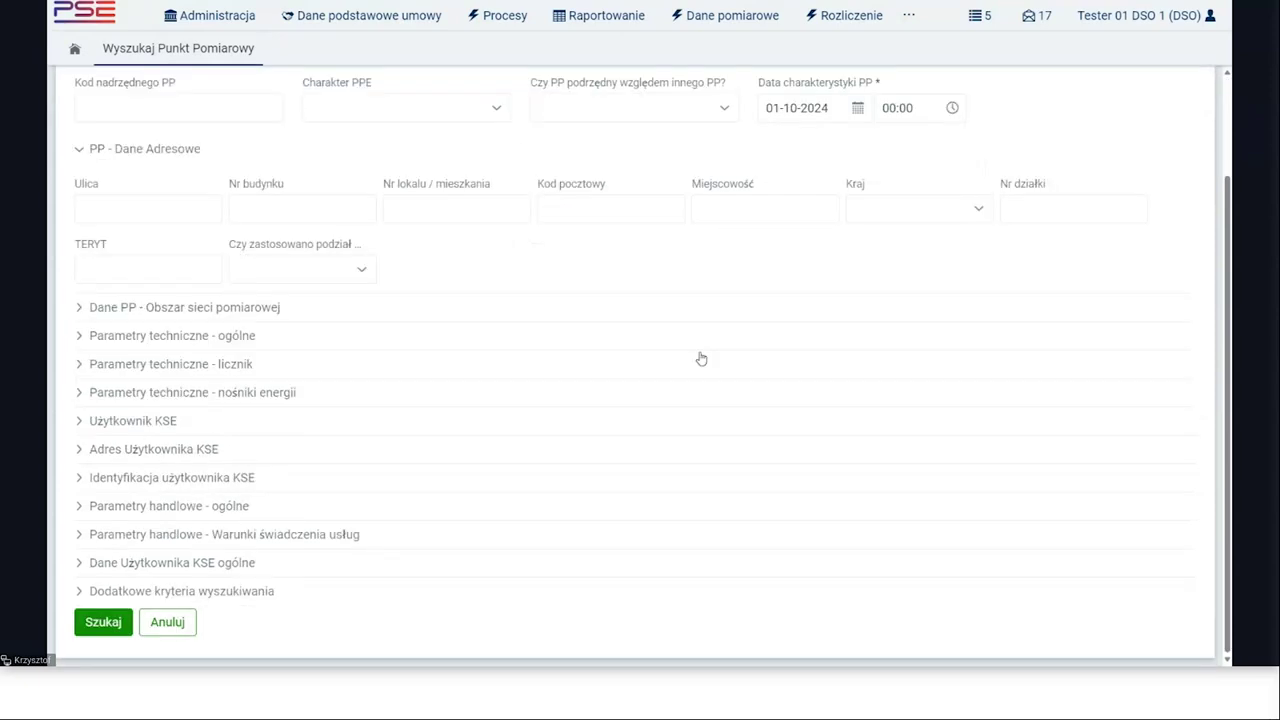
left_click(100, 623)
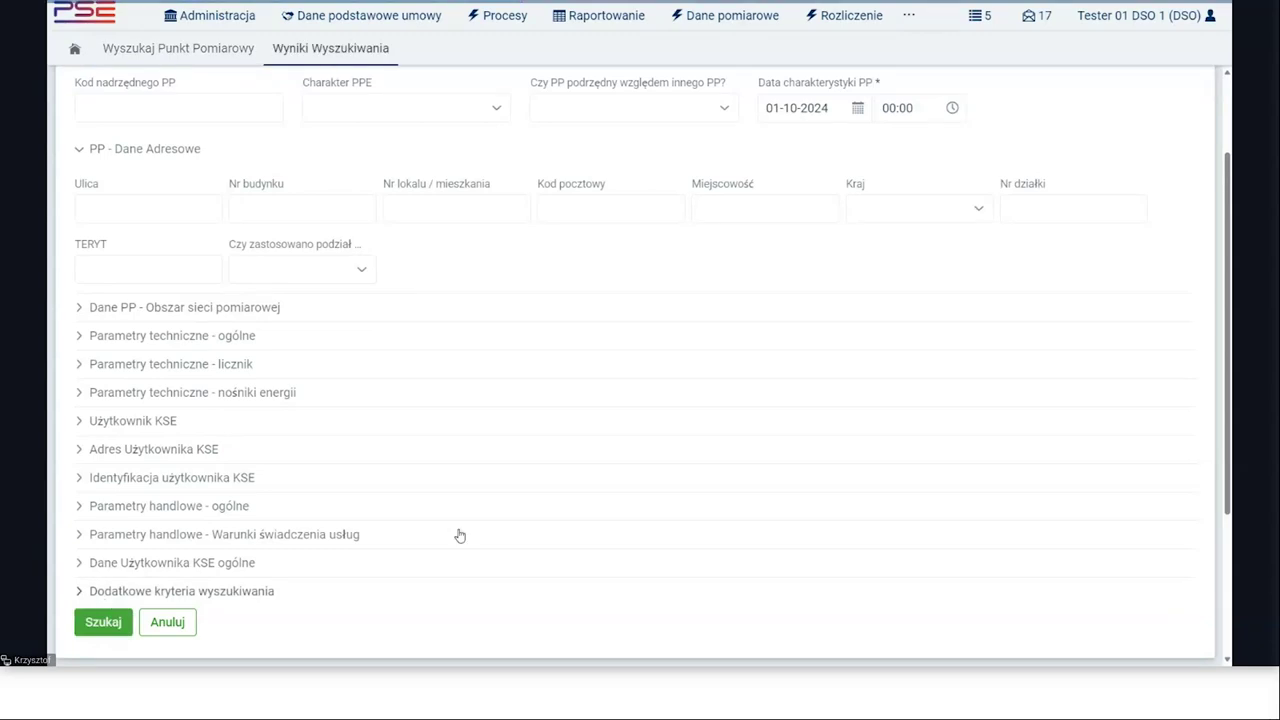
left_click_drag(1228, 232, 1228, 367)
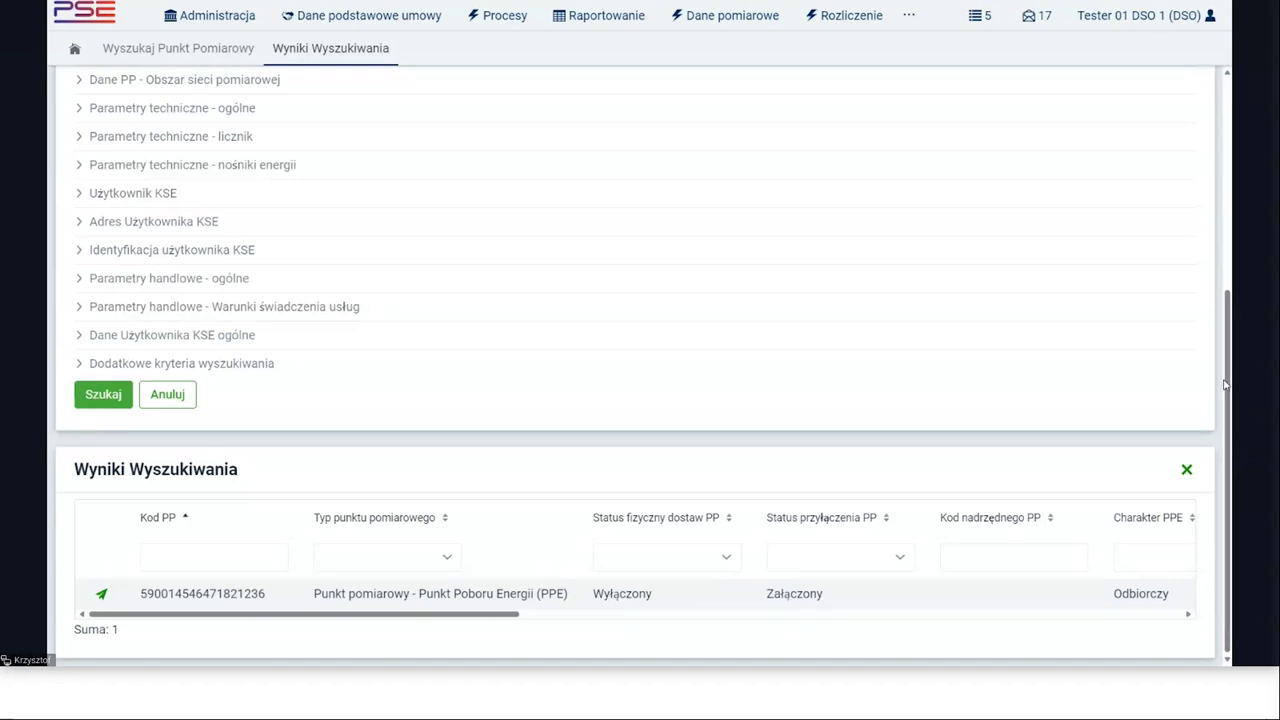
- Open the Komunikat Peek & Dequeue page and search for queued messages
left_click_drag(1228, 388, 1040, 15)
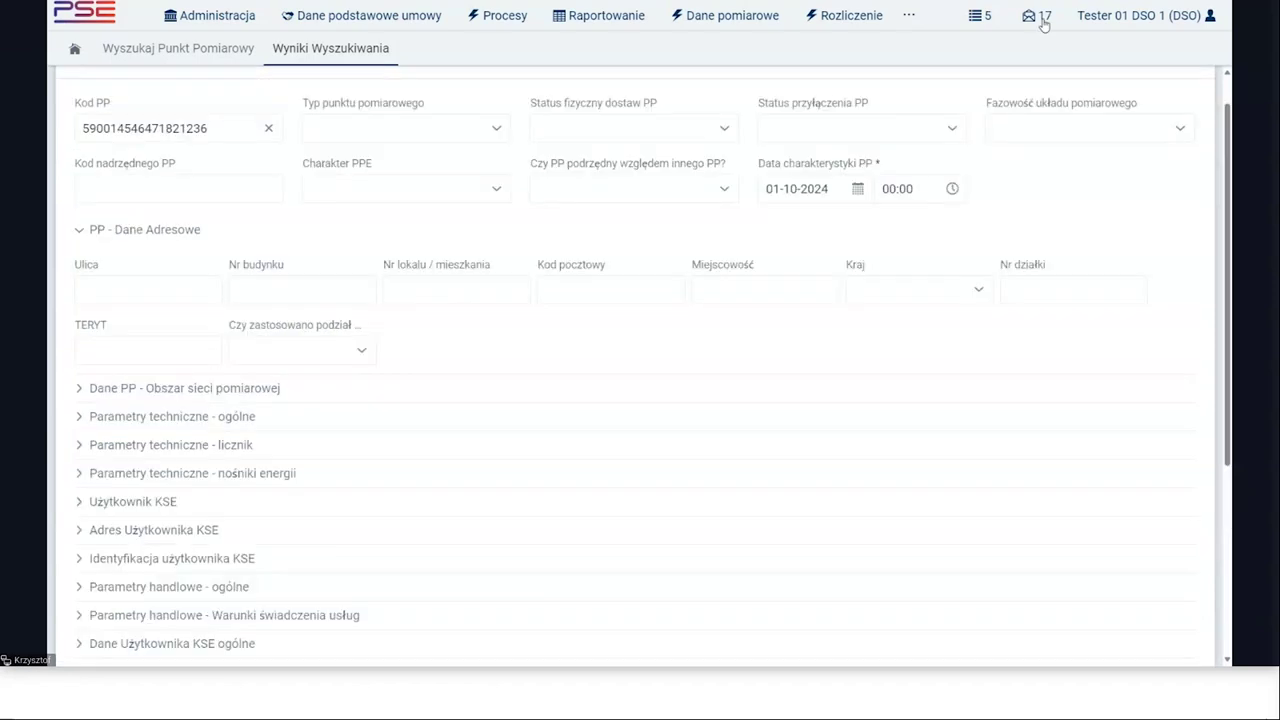
left_click(1037, 15)
left_click(270, 169)
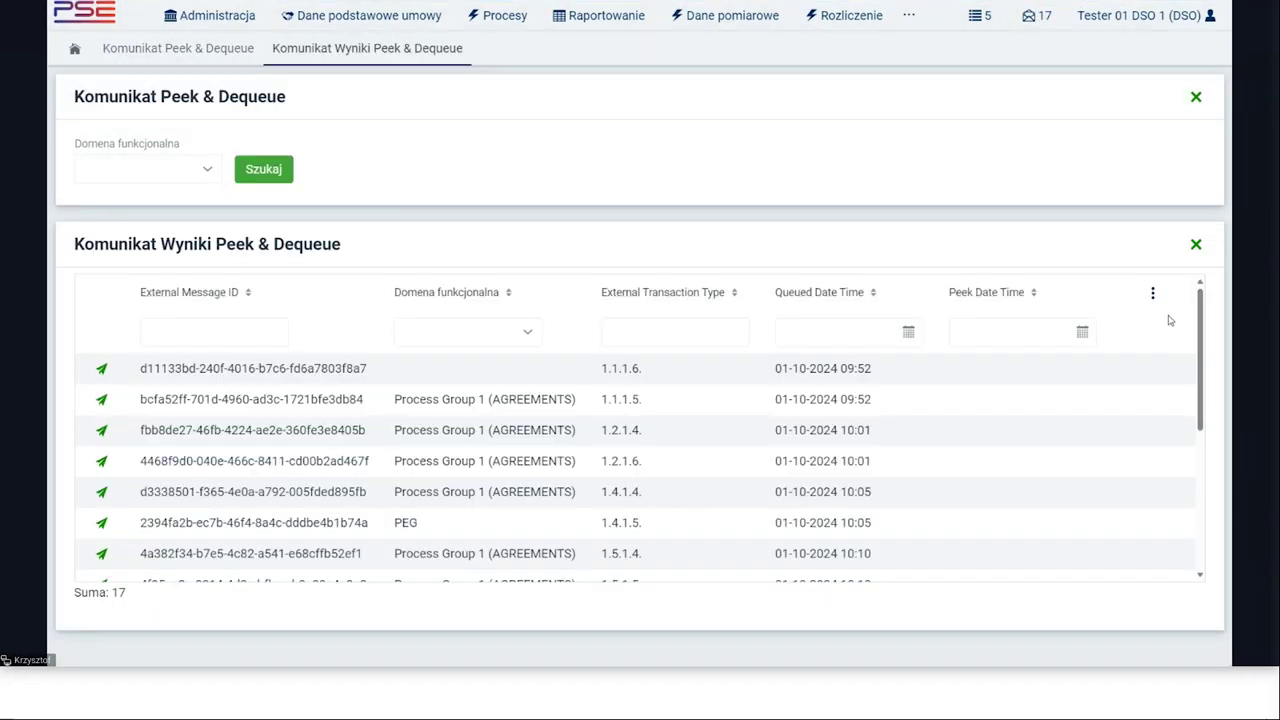
- Add the External Message Type column to the Peek & Dequeue results table
left_click_drag(1199, 315, 1184, 496)
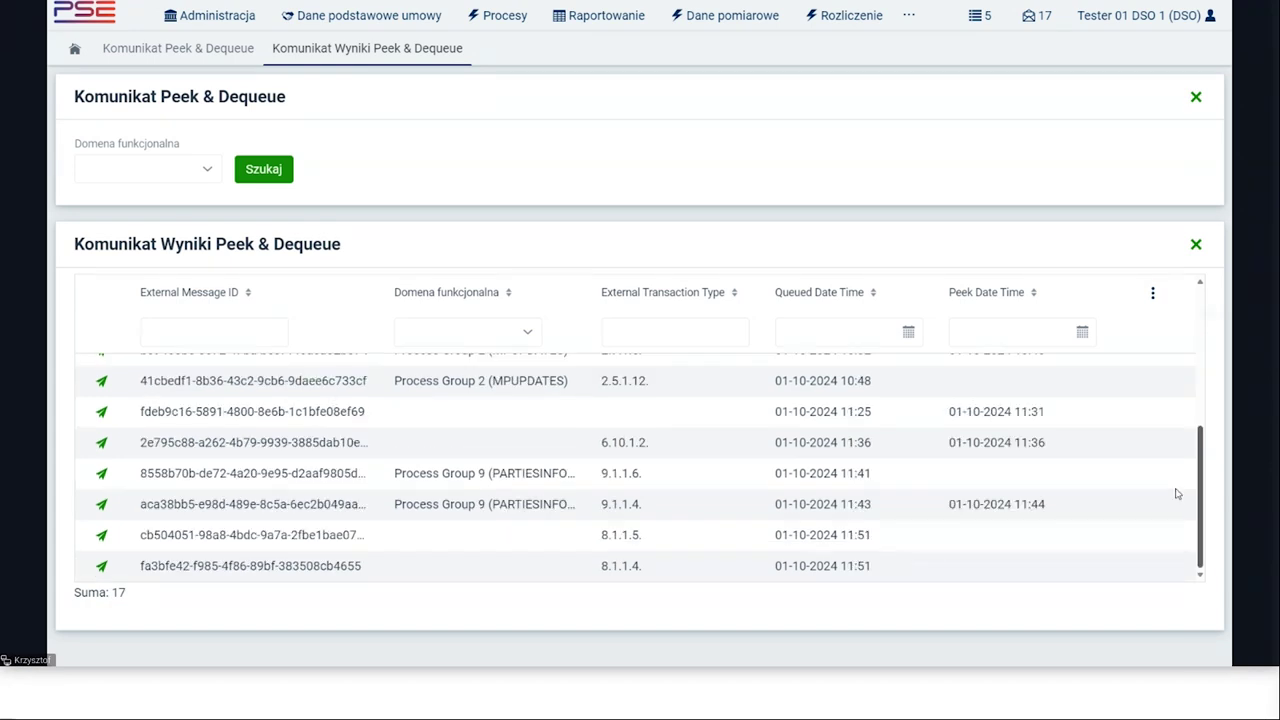
left_click(1166, 302)
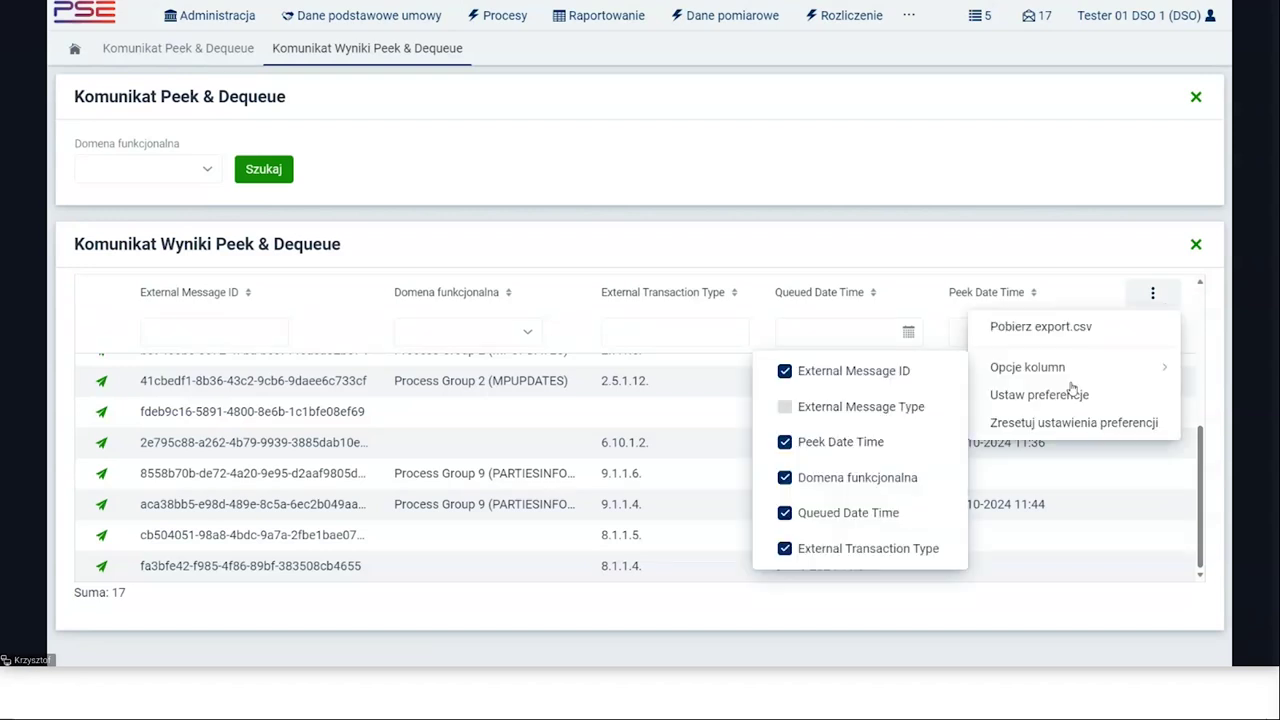
left_click(1072, 392)
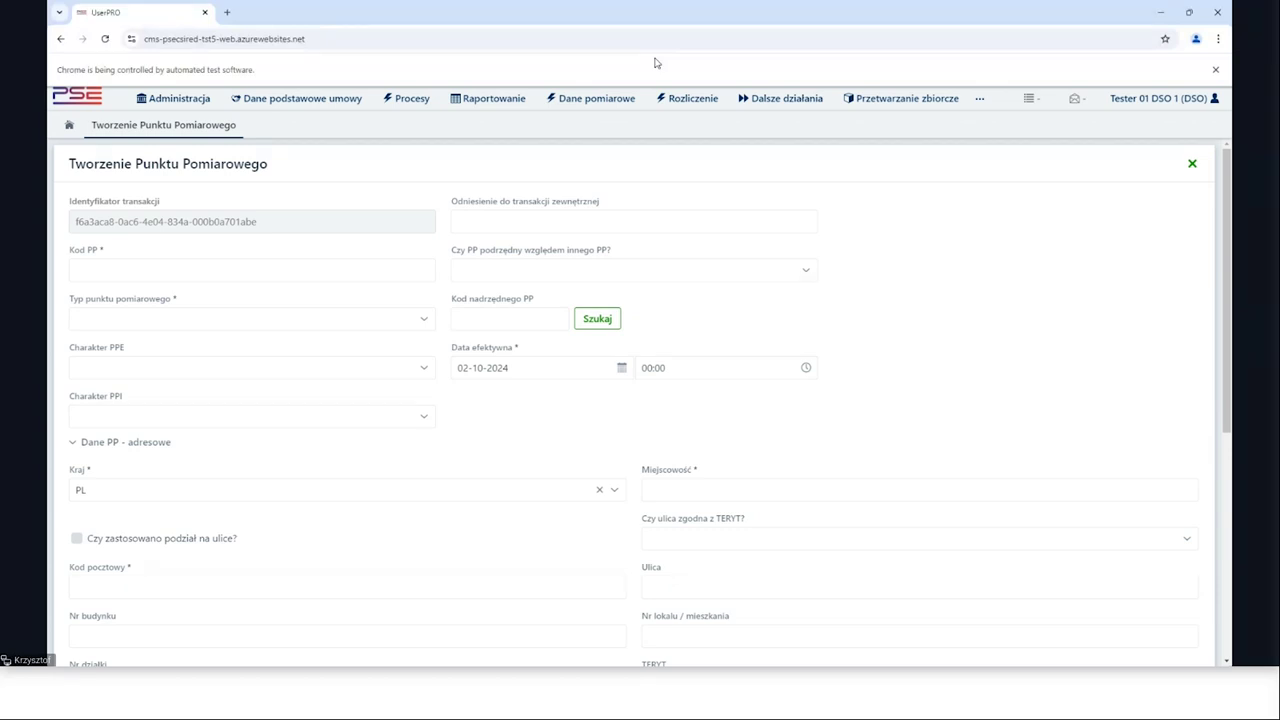
- Enter Odbiorczy as the Charakter PPE value on the new measurement point form
type("Odbiorczy")
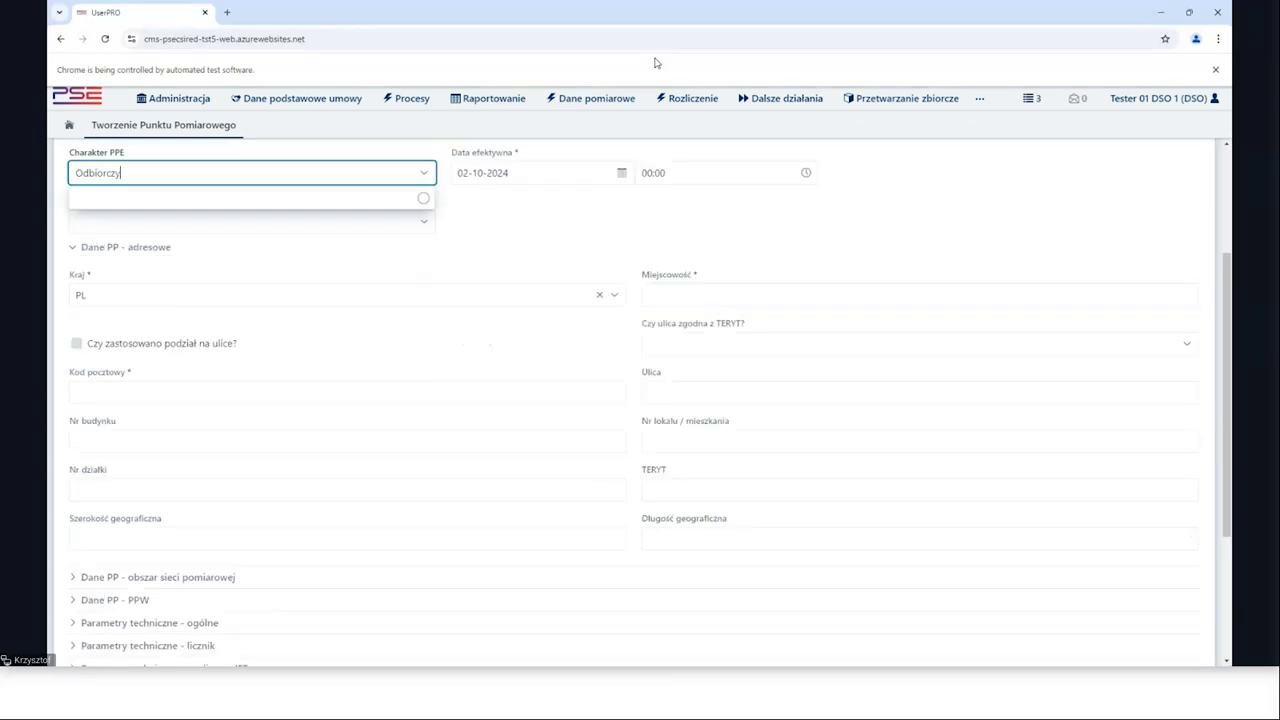
key("Return")
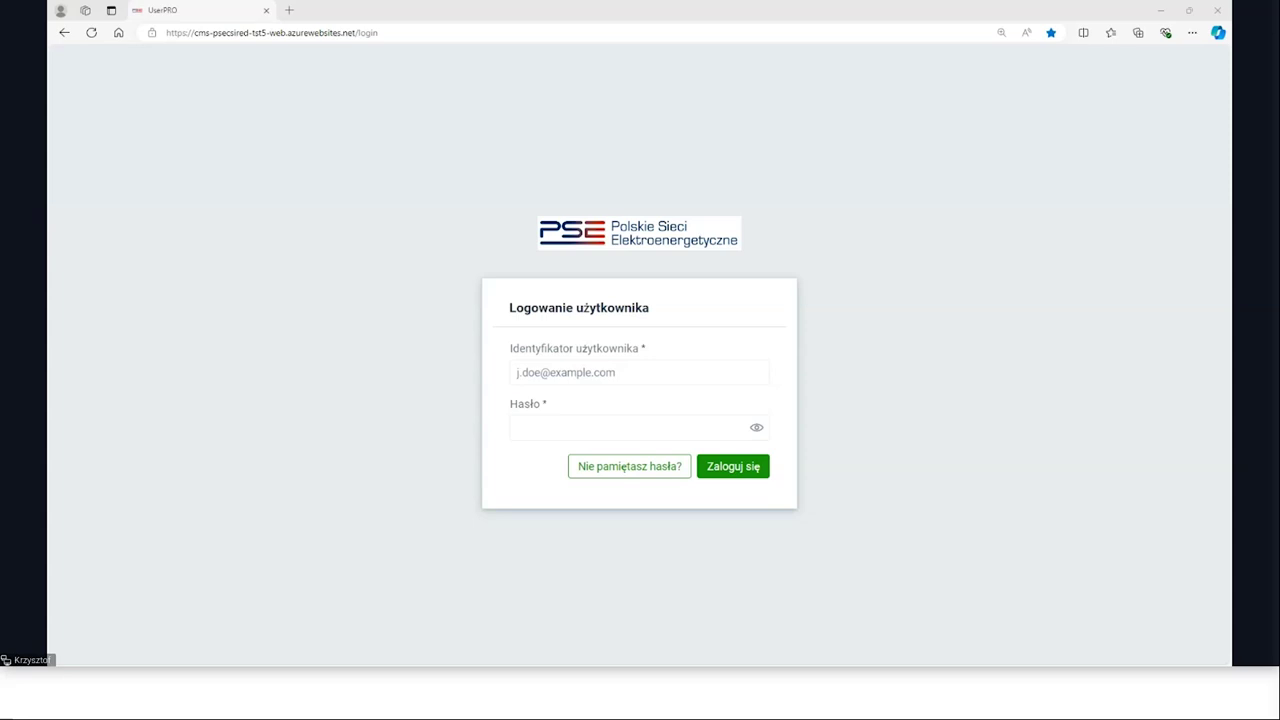
- Sign in to the portal with the tester user ID and the account password
left_click(626, 372)
type("tester01@example.pl")
key("Tab")
left_click(600, 427)
key("ctrl+v")
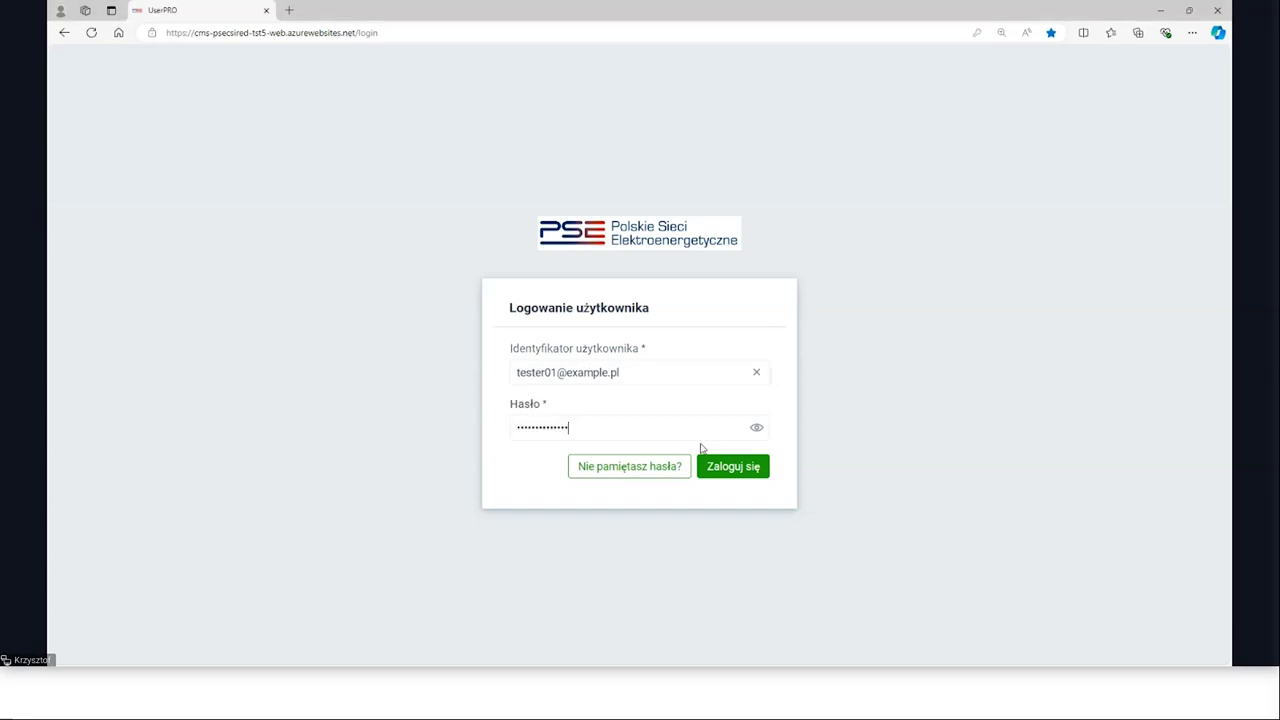
left_click(760, 470)
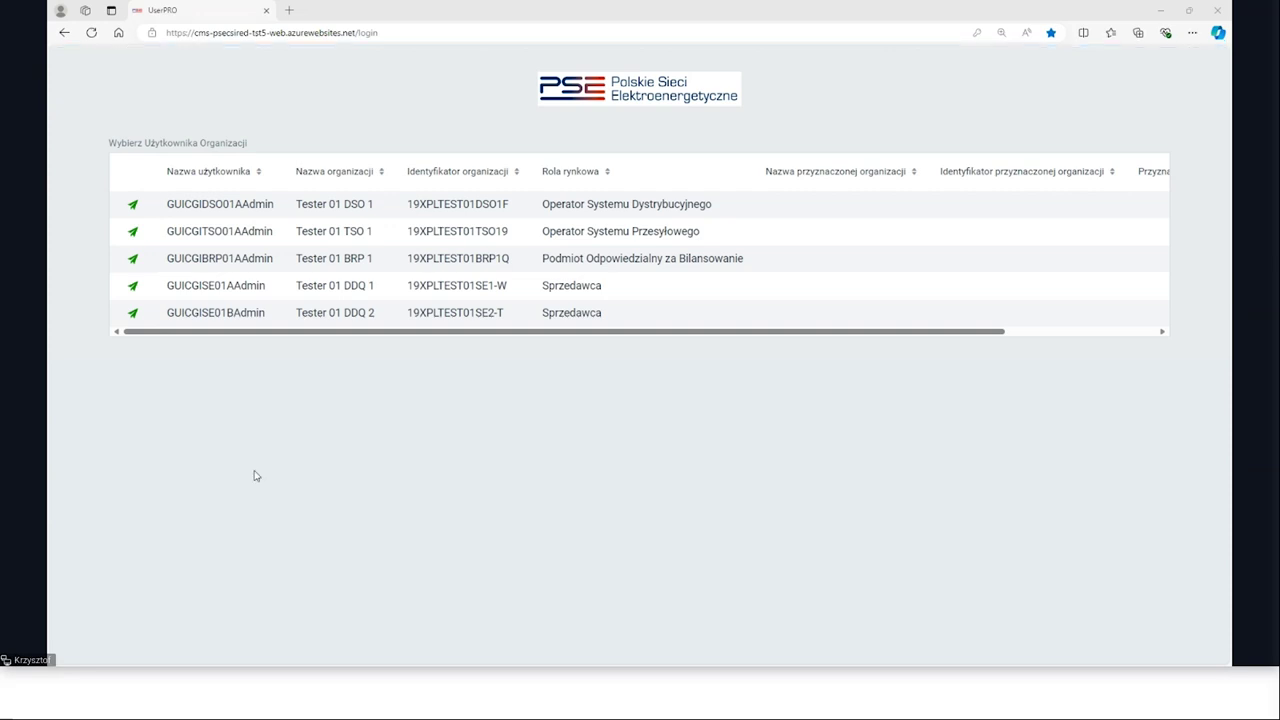
- As the DSO user, open Wyszukaj Punkt Pomiarowy with Data charakterystyki PP 02-10-2024
left_click(300, 204)
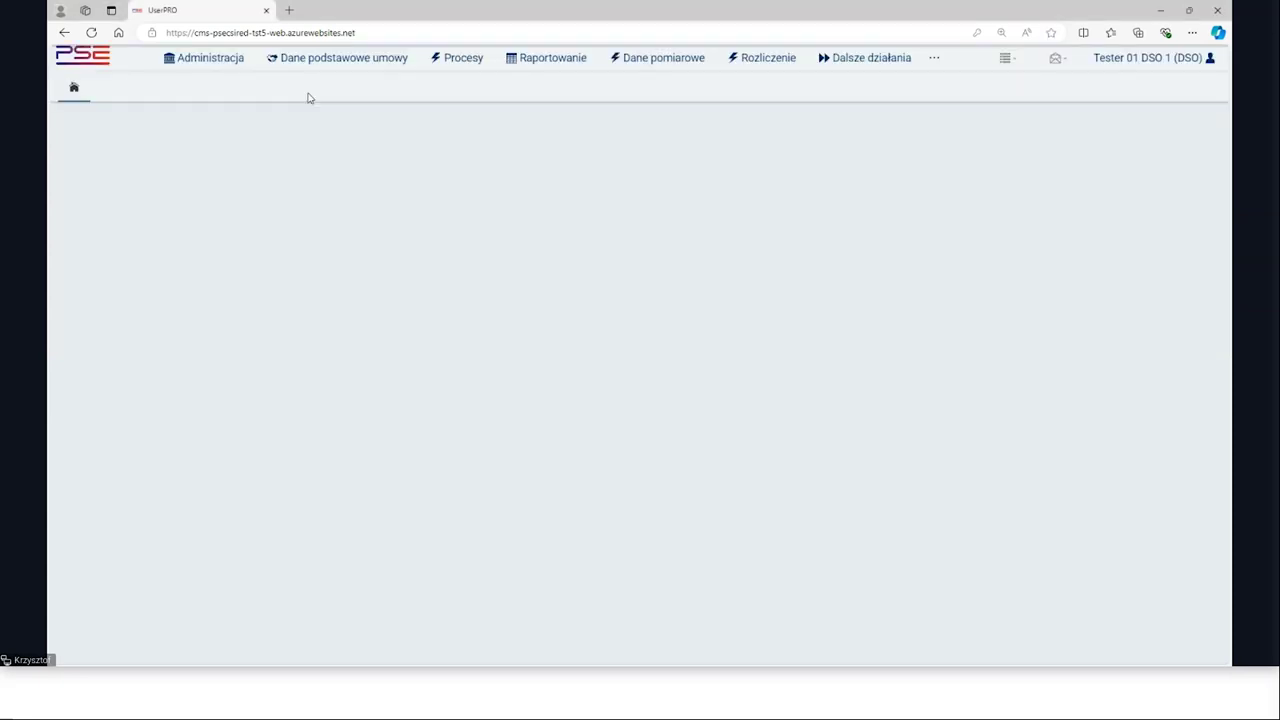
left_click(330, 58)
mouse_move(343, 86)
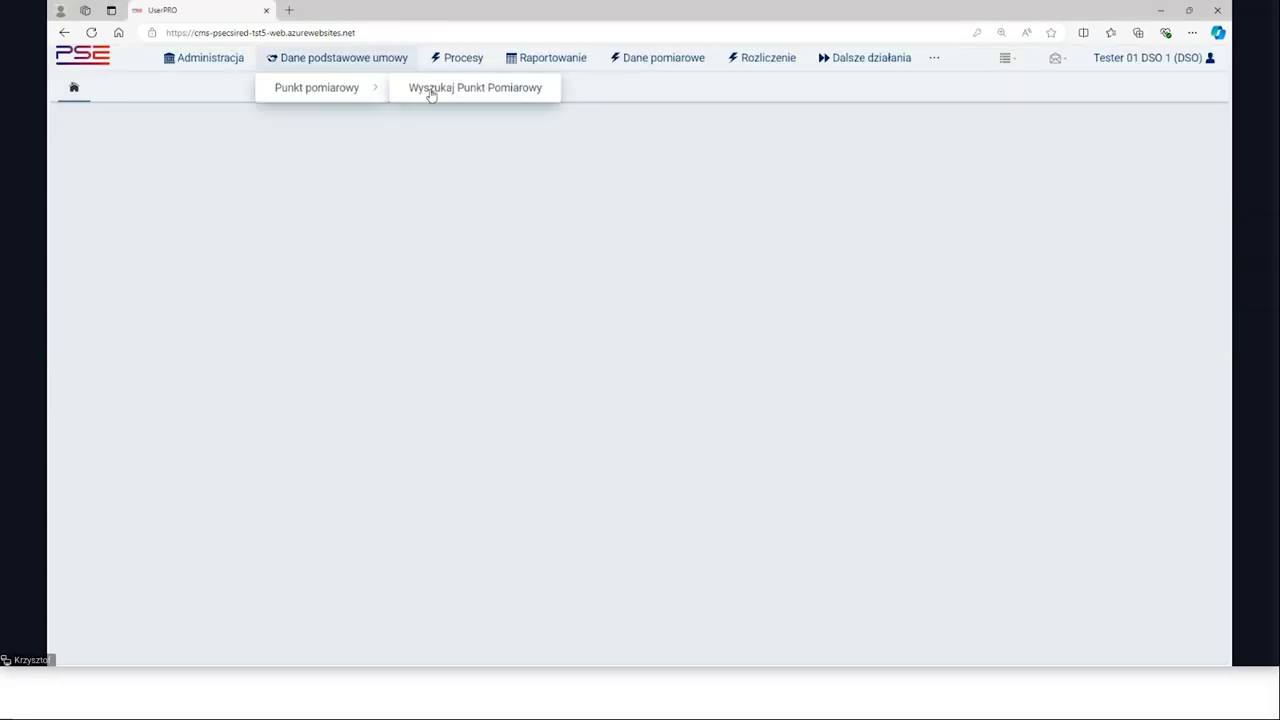
left_click(431, 90)
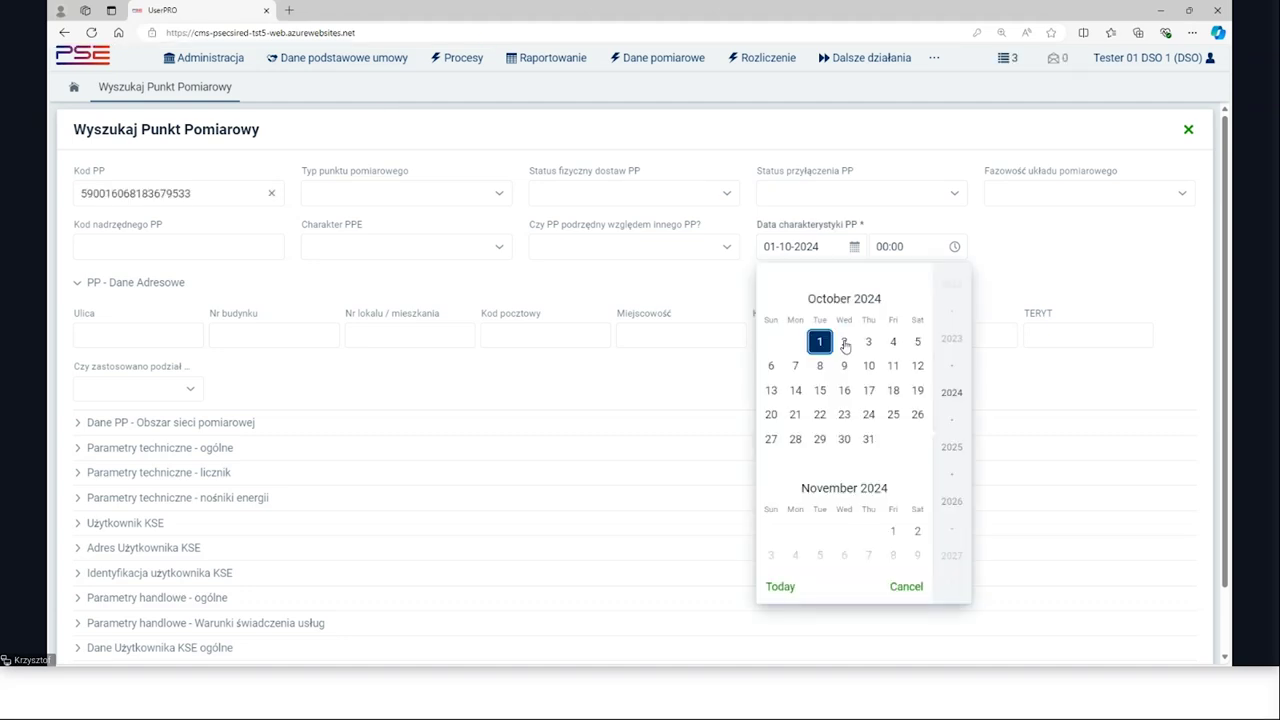
left_click(845, 343)
scroll(267, 314, "down", 1)
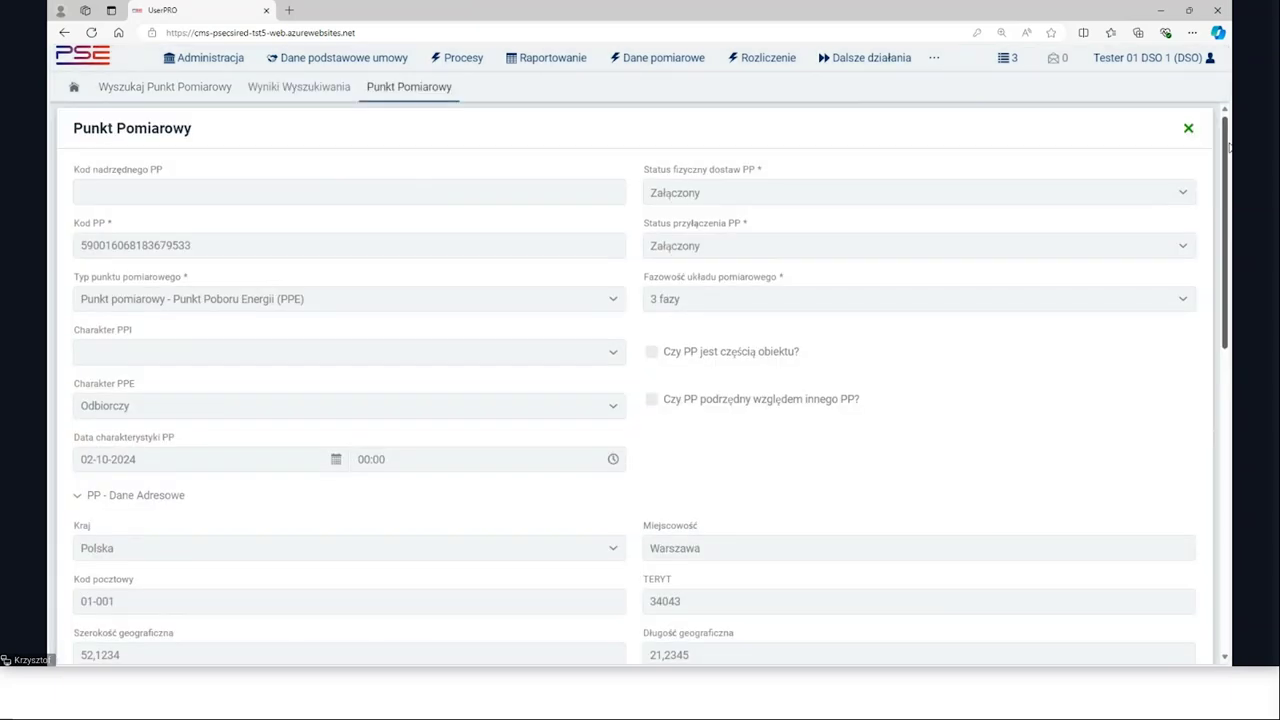
- Expand the technical, meter, losses, ownership, KSE user and general commercial parameter sections
left_click_drag(1228, 147, 1220, 321)
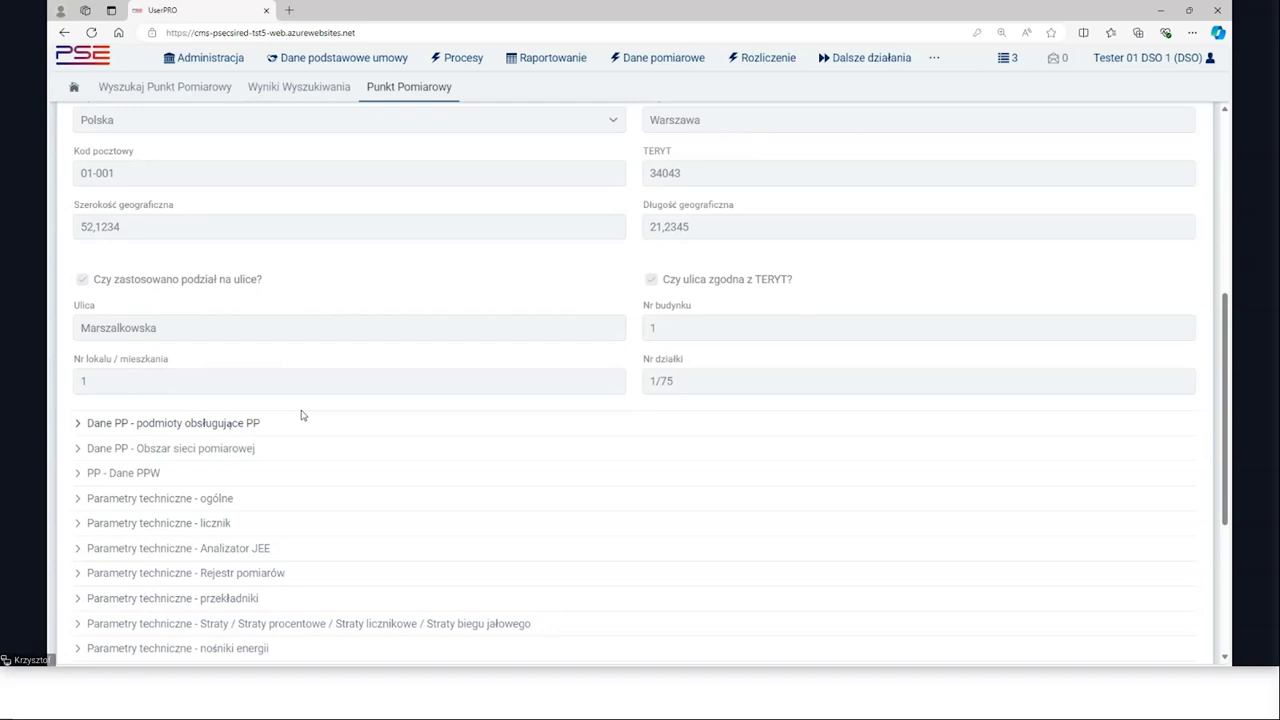
left_click(160, 498)
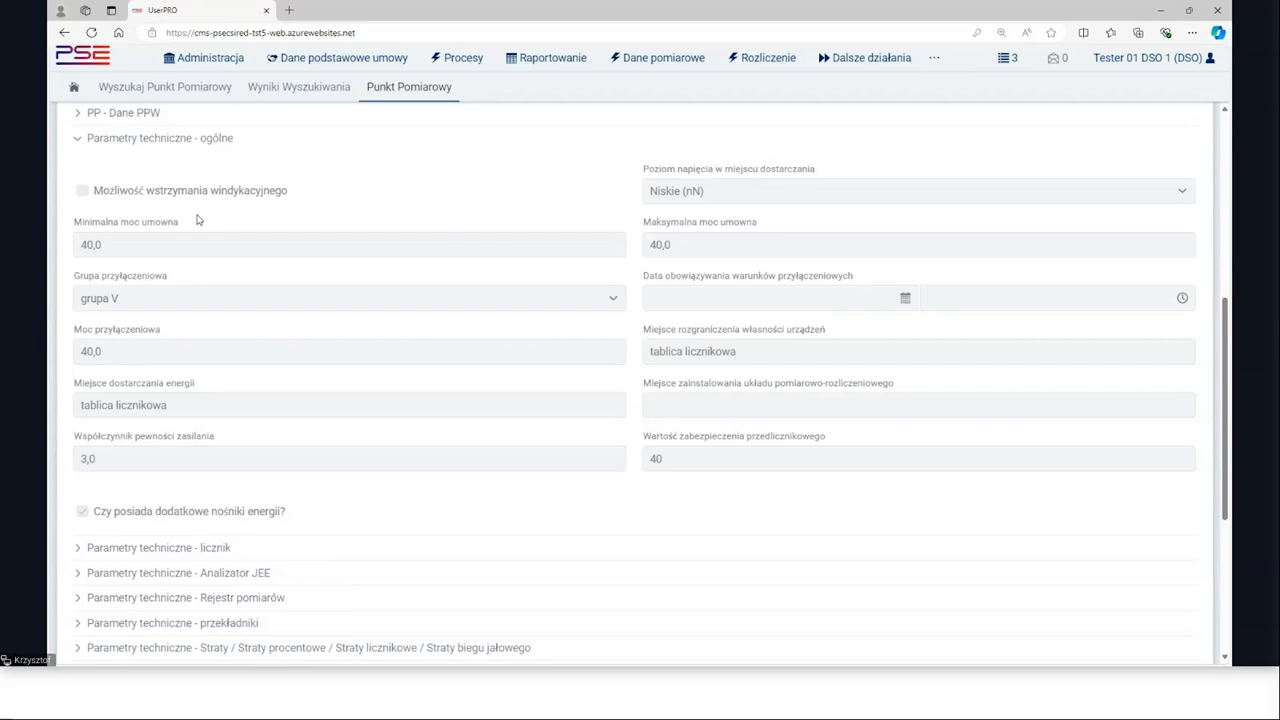
left_click(163, 547)
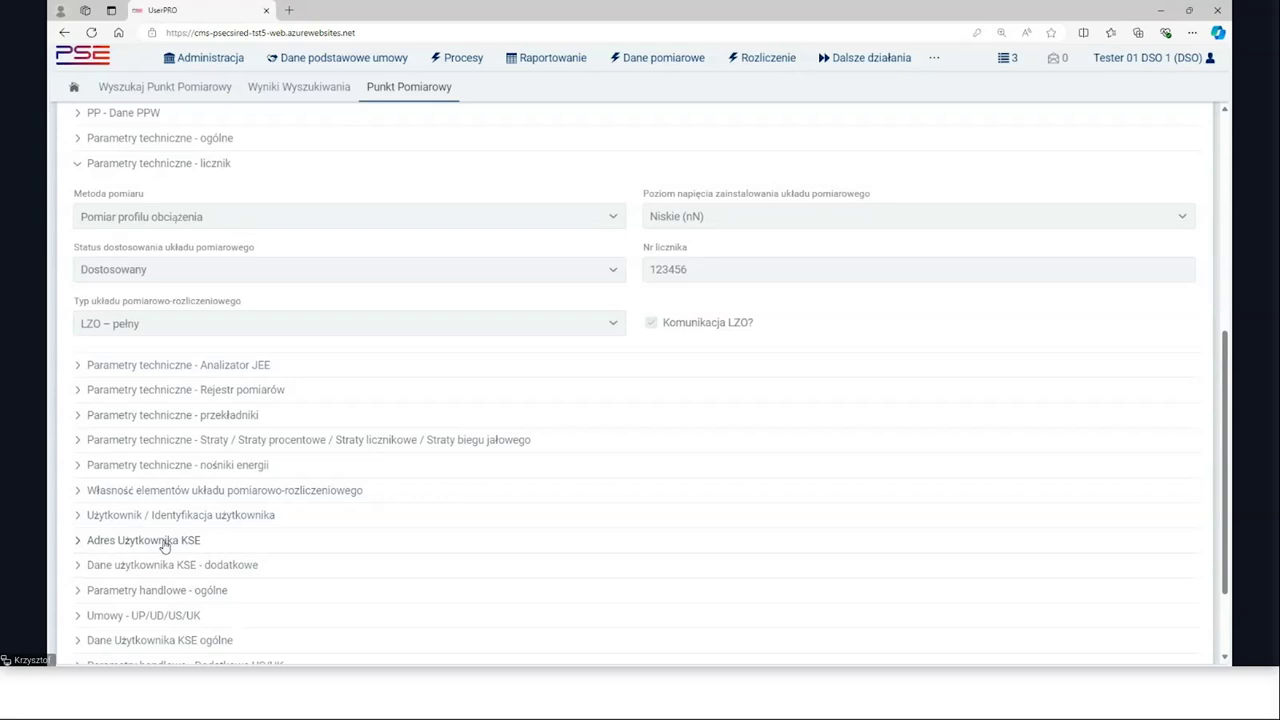
left_click(172, 440)
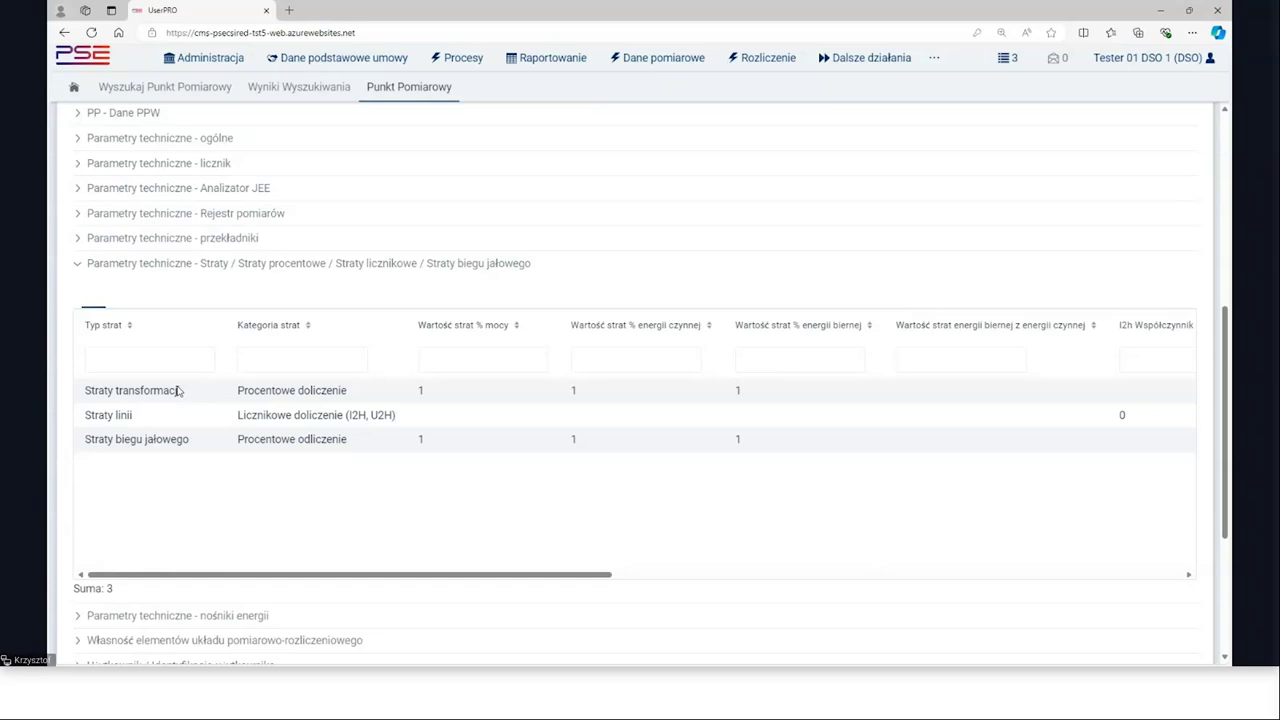
scroll(178, 370, "down", 5)
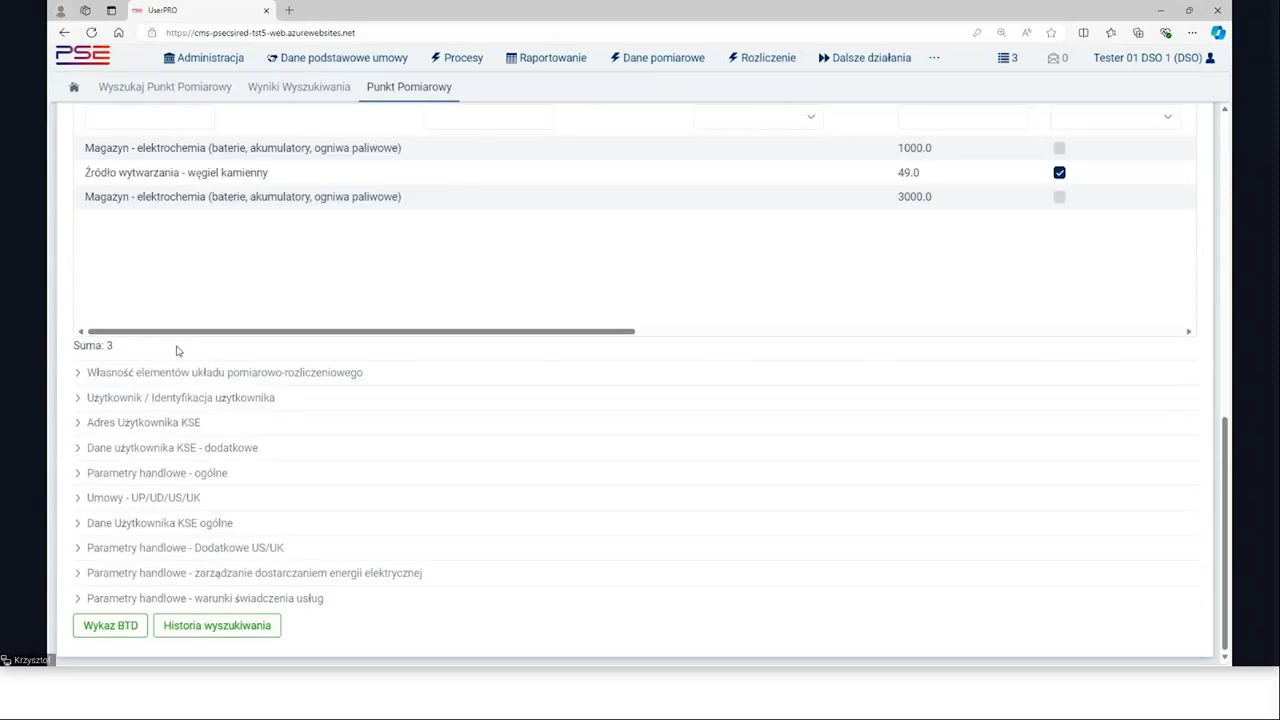
left_click(168, 373)
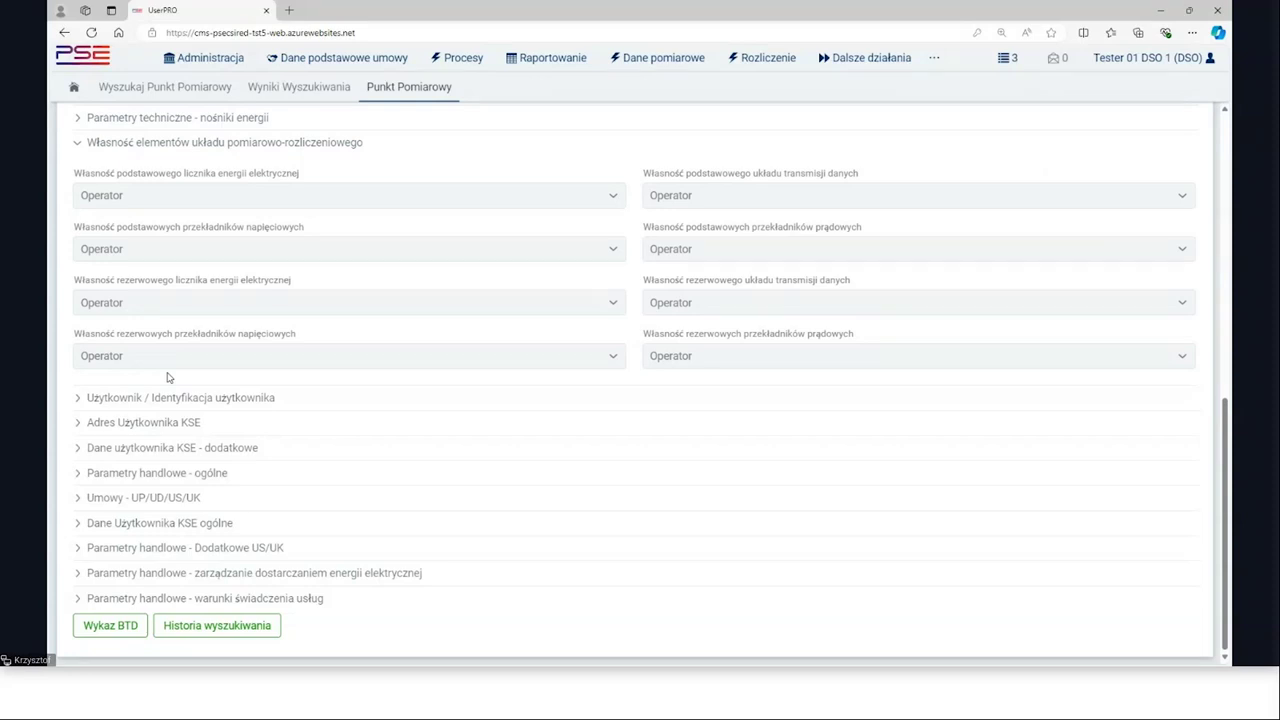
left_click(152, 422)
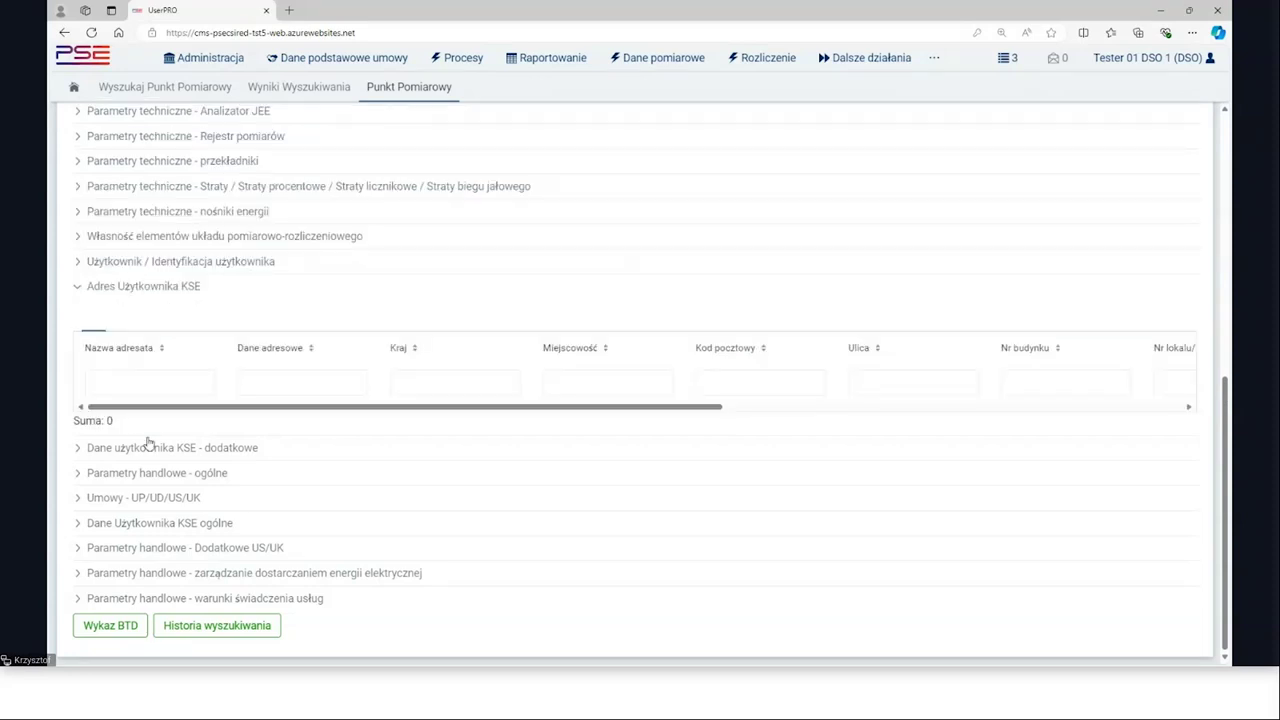
left_click(148, 446)
left_click(143, 471)
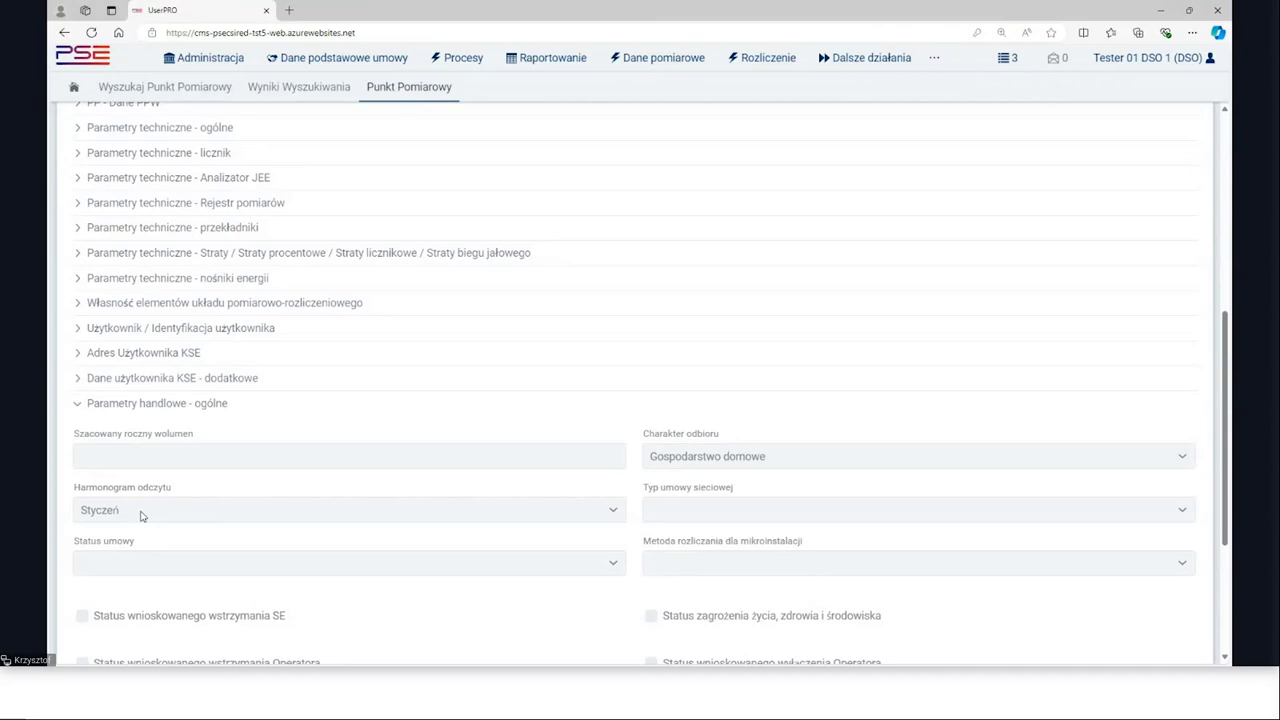
- Expand the Umowy - UP/UD/US/UK contracts table and the remaining commercial parameter details
scroll(141, 515, "down", 3)
left_click(137, 497)
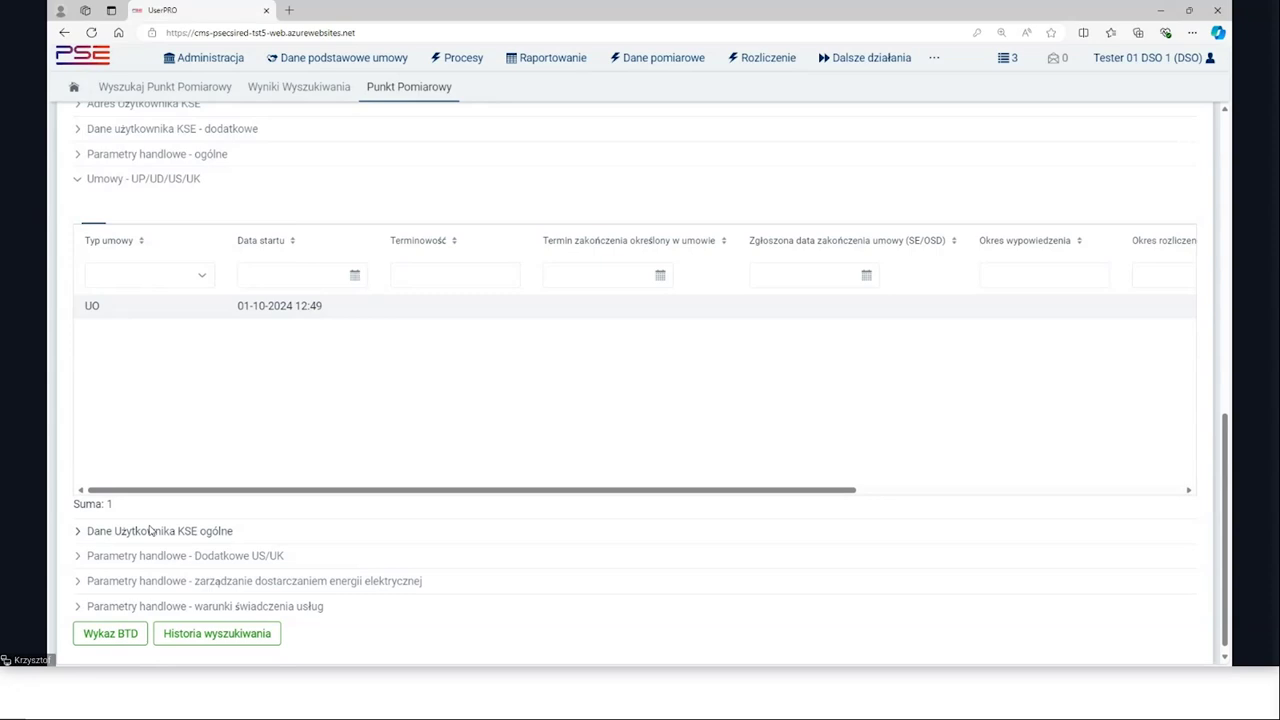
left_click(162, 555)
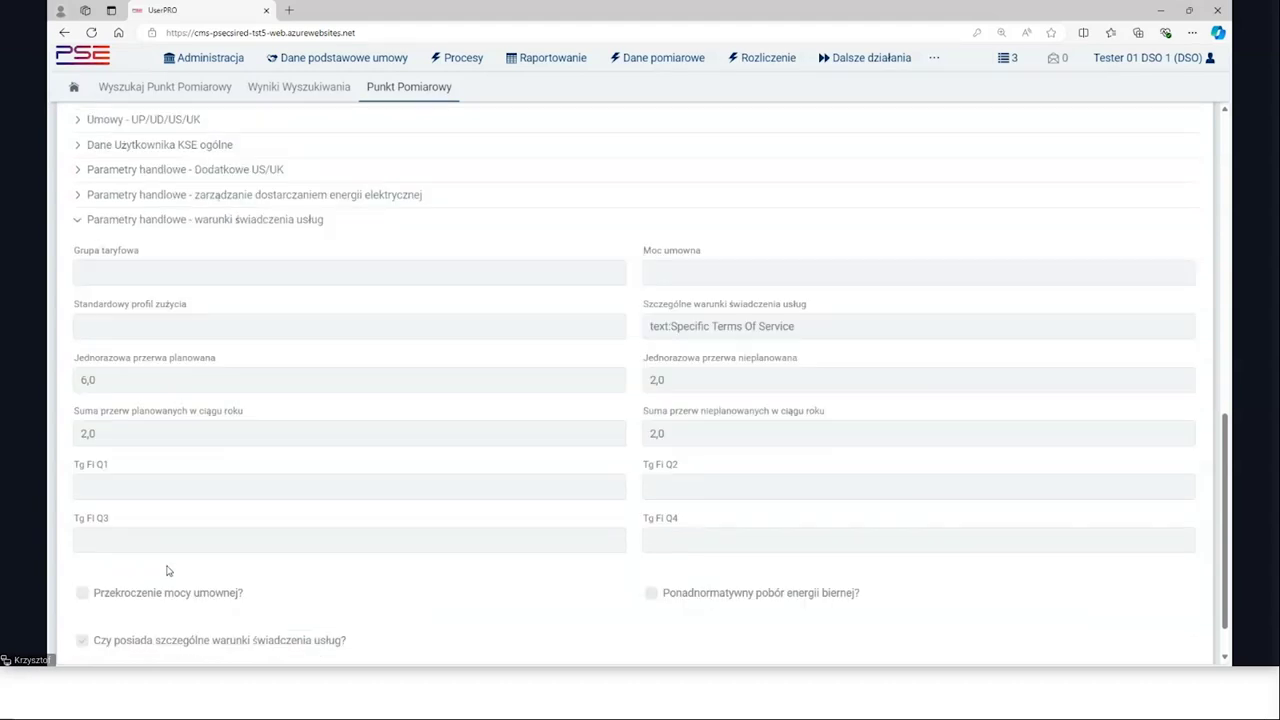
scroll(1230, 610, "down", 1)
left_click_drag(1230, 610, 1232, 268)
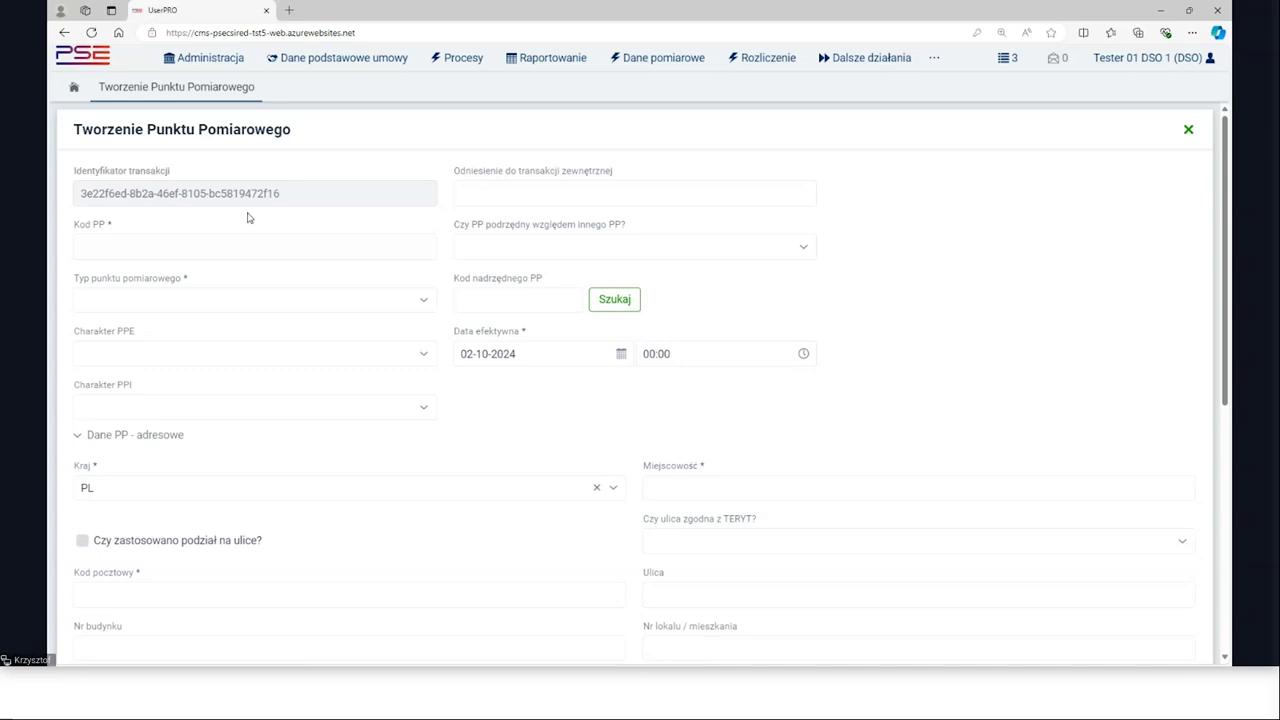
- Paste the measurement point code into Kod PP and submit to reveal missing required fields
key("ctrl+v")
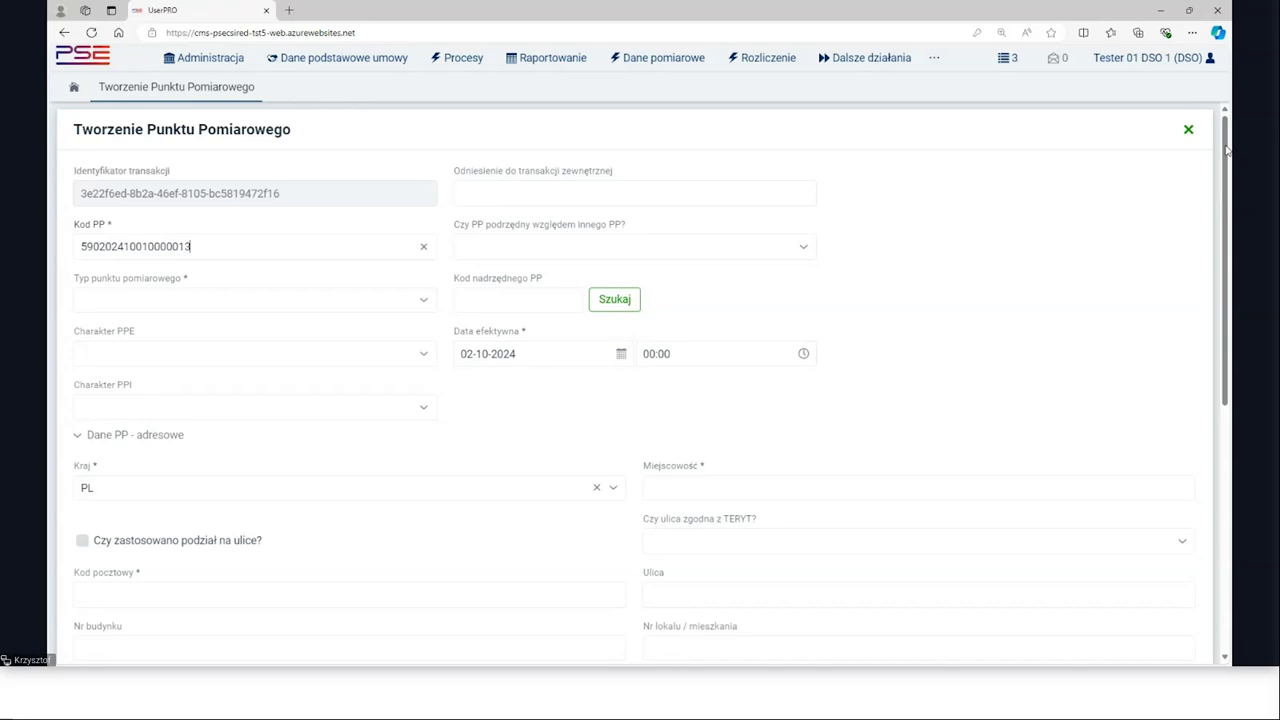
key("Return")
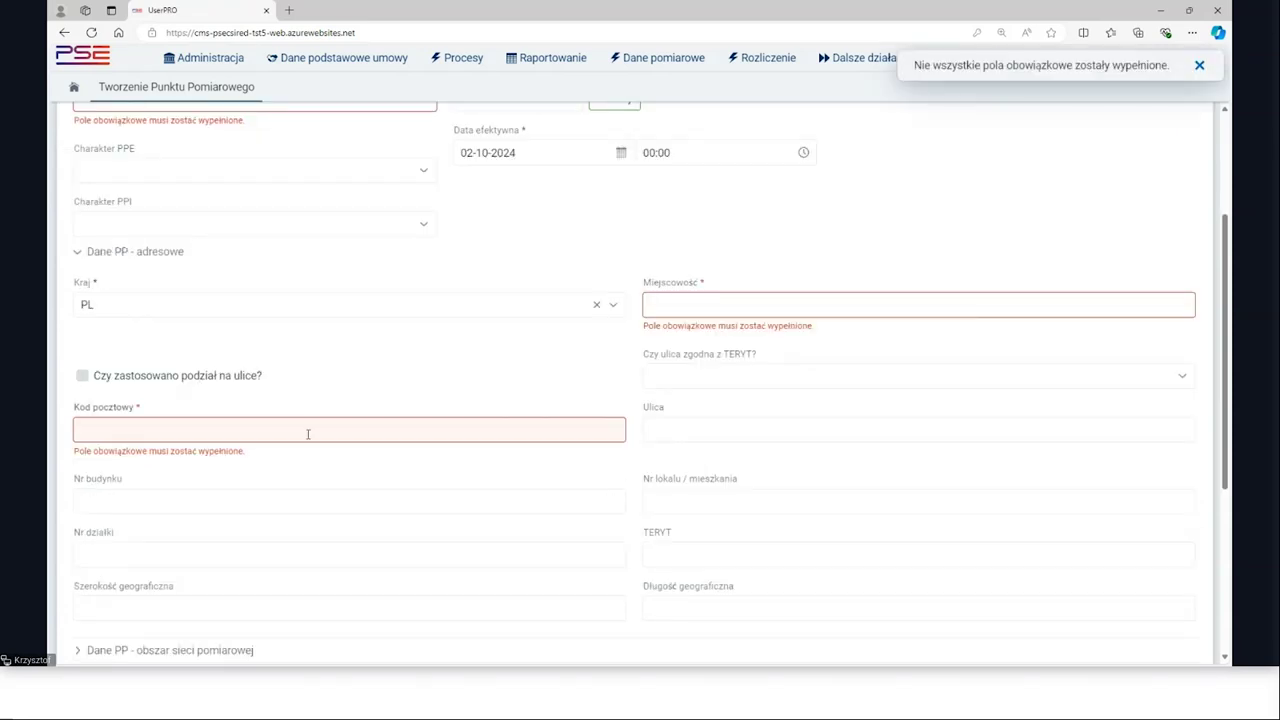
scroll(700, 310, "up", 1)
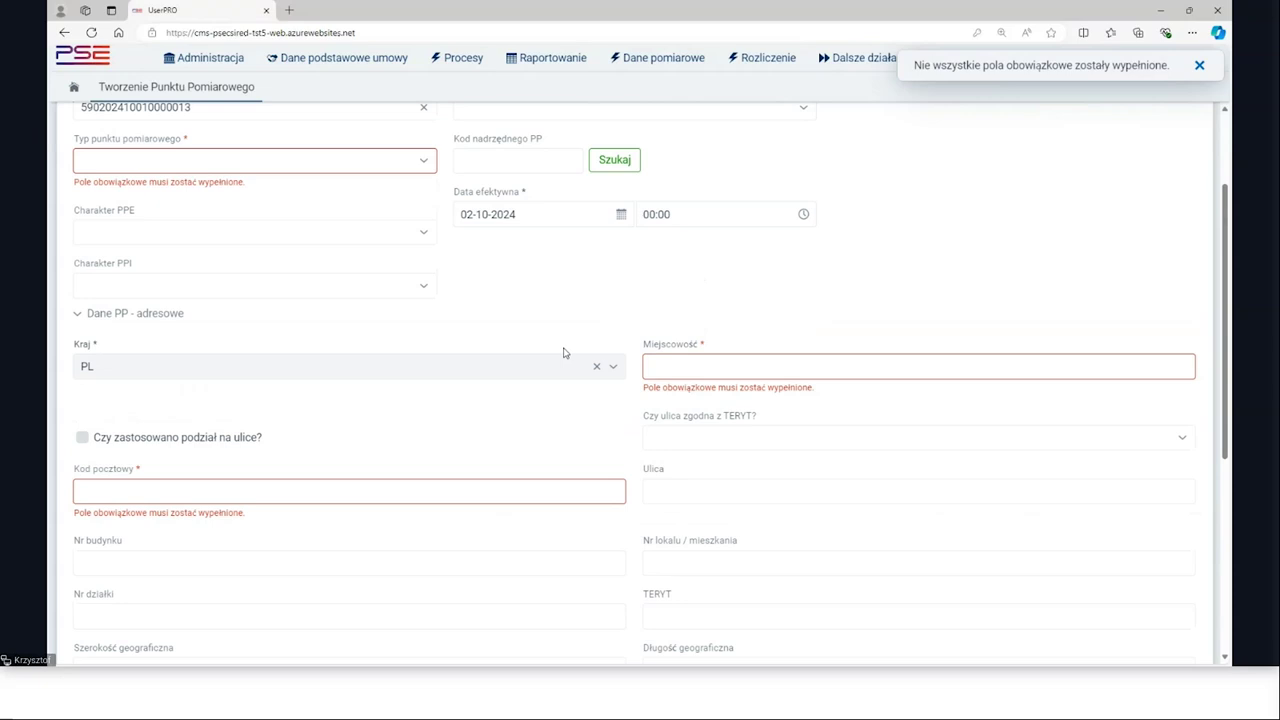
scroll(564, 356, "up", 1)
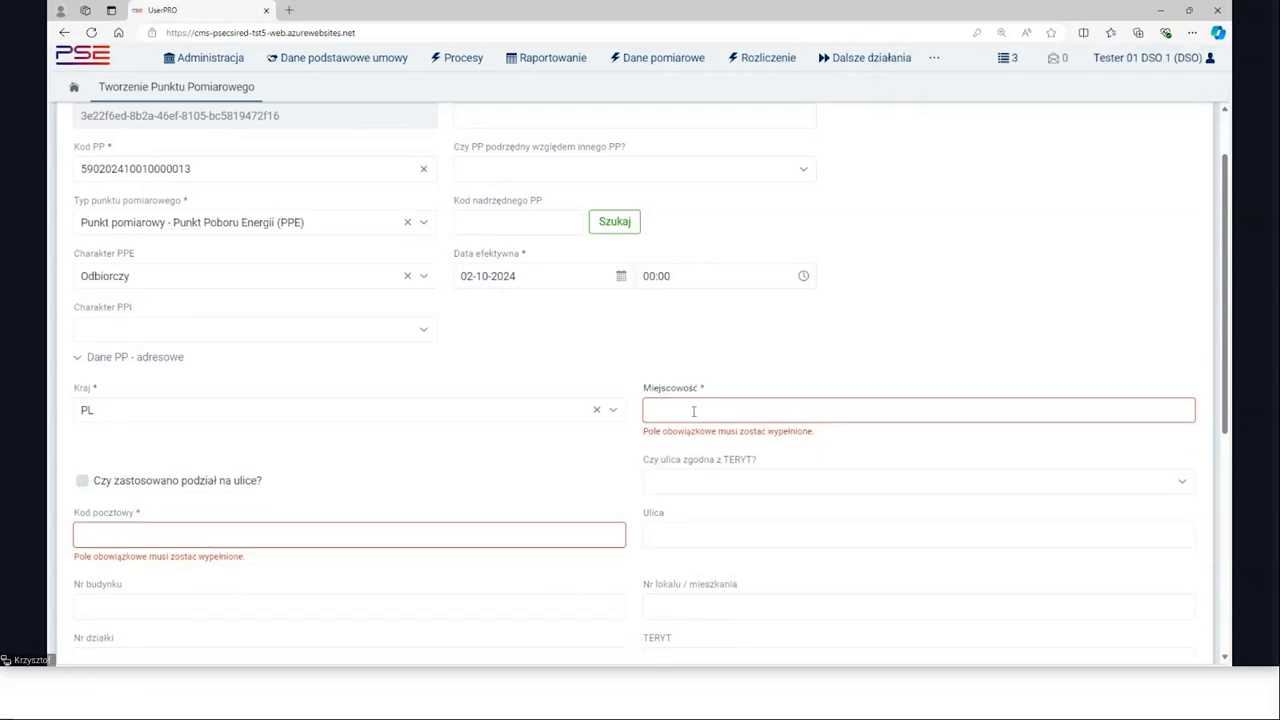
- Enter town Warszawa, mark street division, and fill in the postal code and street name
left_click(693, 411)
type("Warszawa")
left_click(142, 485)
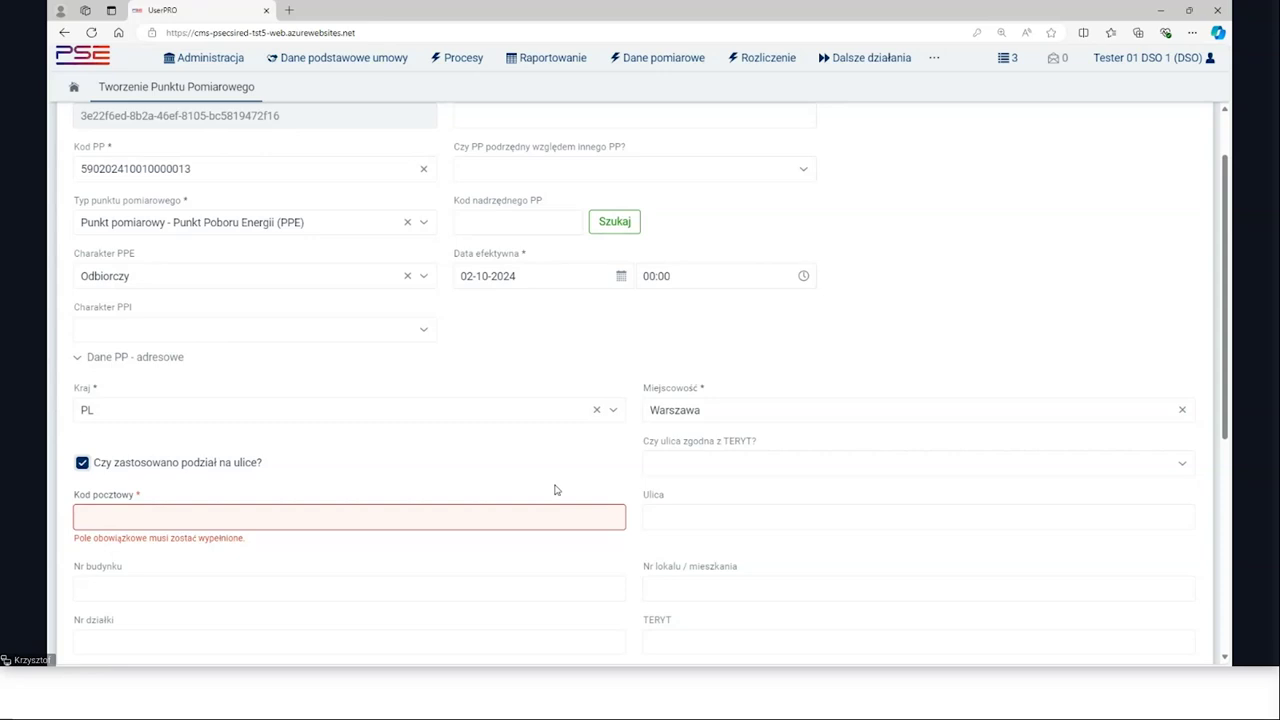
left_click(103, 516)
type("00-001")
left_click(666, 516)
type("Marszał")
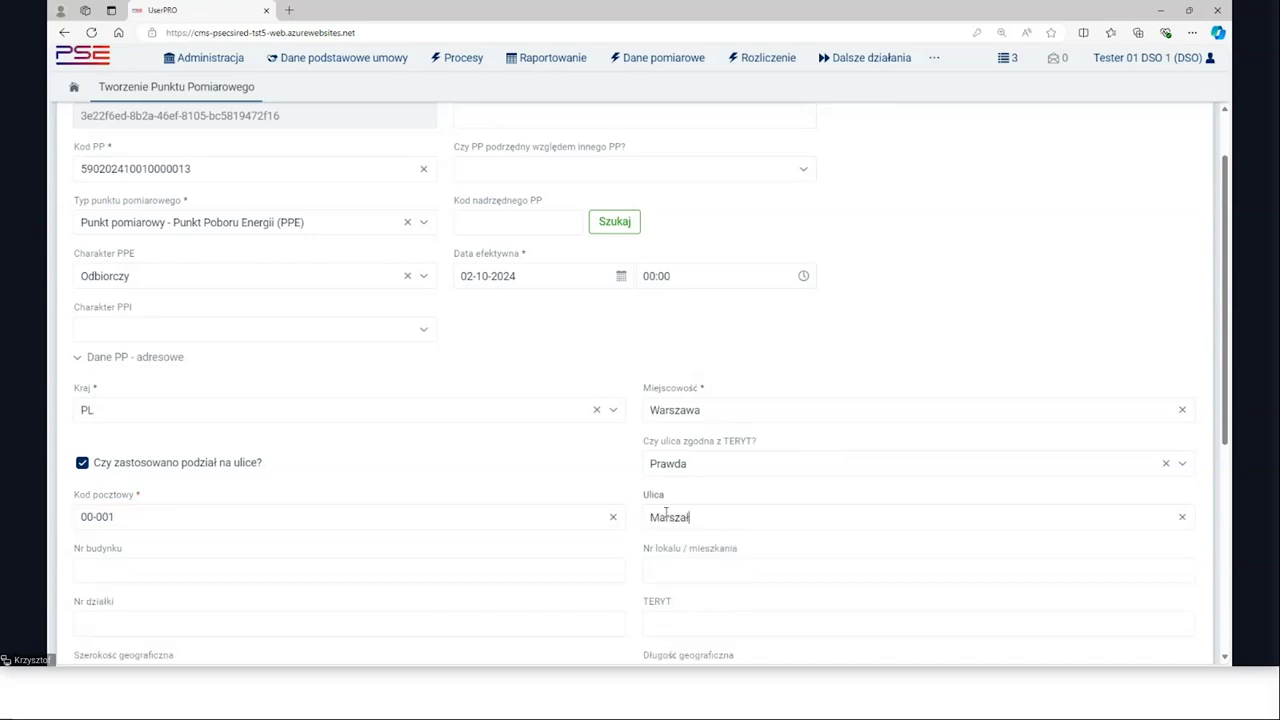
type("kowska")
- Enter the building and apartment numbers, plot number 75 and TERYT code 12400
scroll(113, 443, "down", 1)
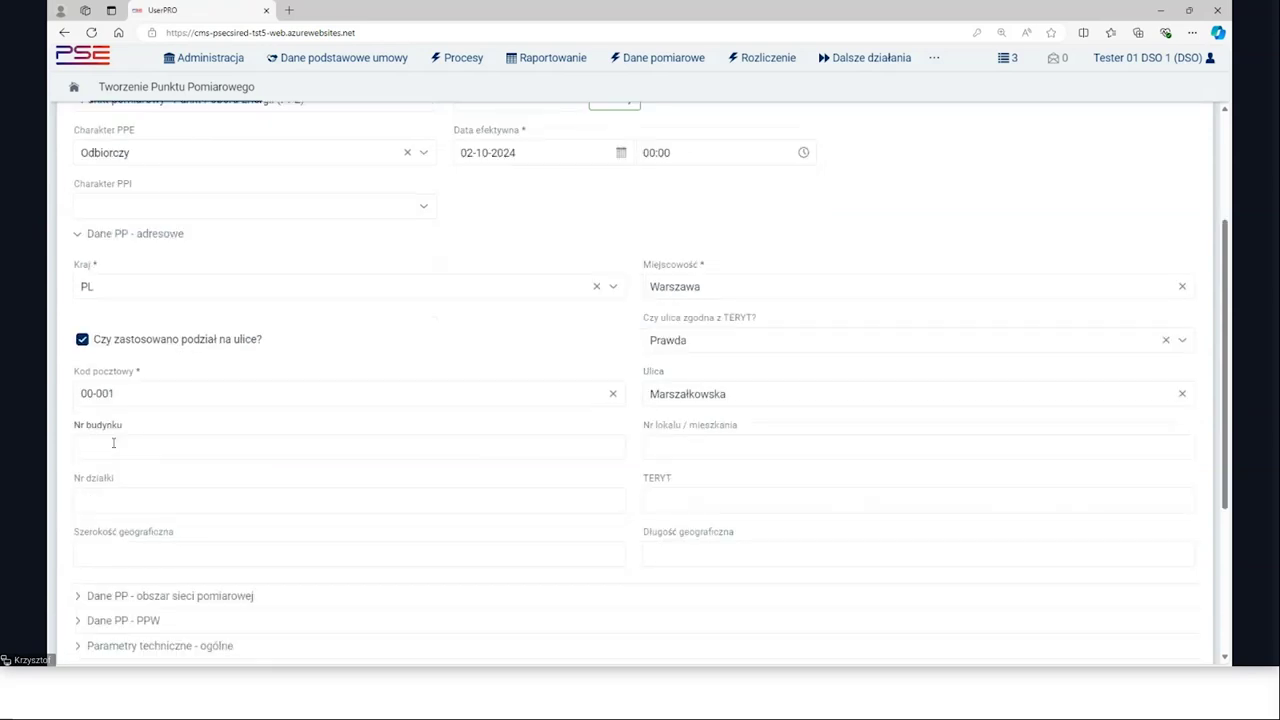
left_click(113, 443)
type("1")
left_click(710, 456)
type("2")
left_click(126, 502)
type("75")
key("Tab")
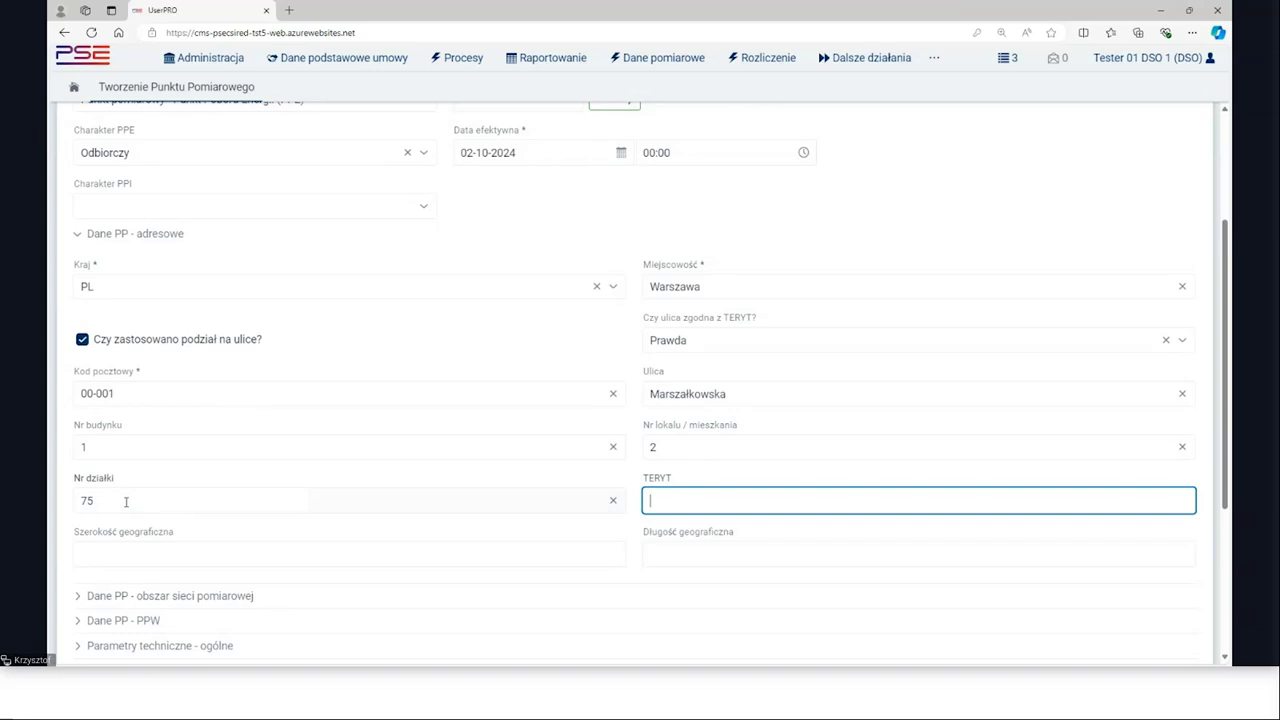
scroll(160, 427, "down", 2)
type("12400")
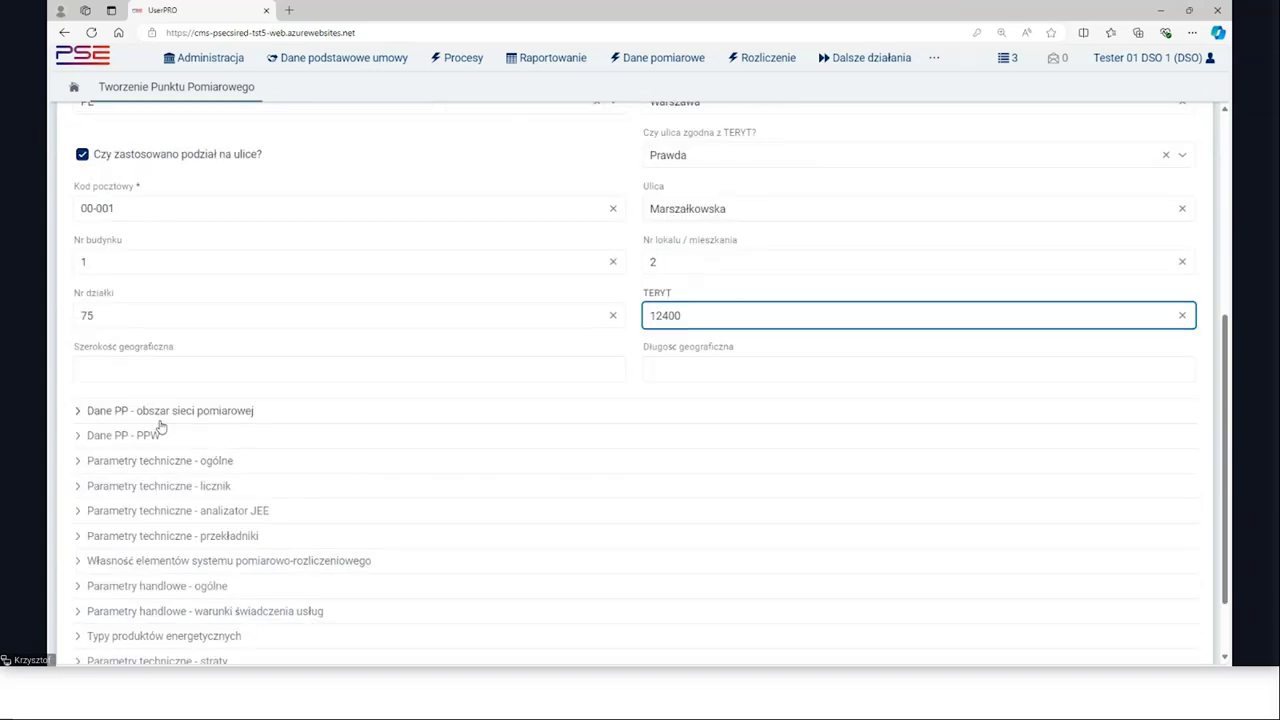
- Set the network area type to Dystrybucyjny and the connection status to Załączony
left_click(160, 412)
left_click(154, 261)
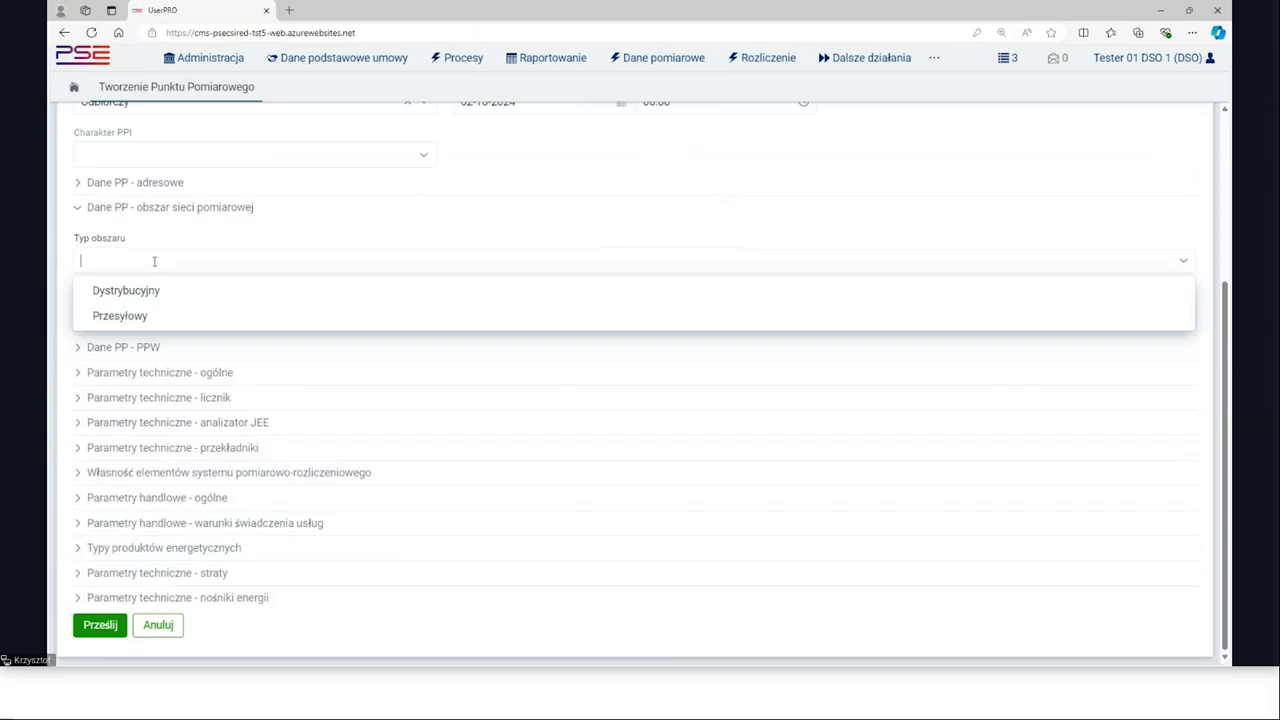
left_click(148, 290)
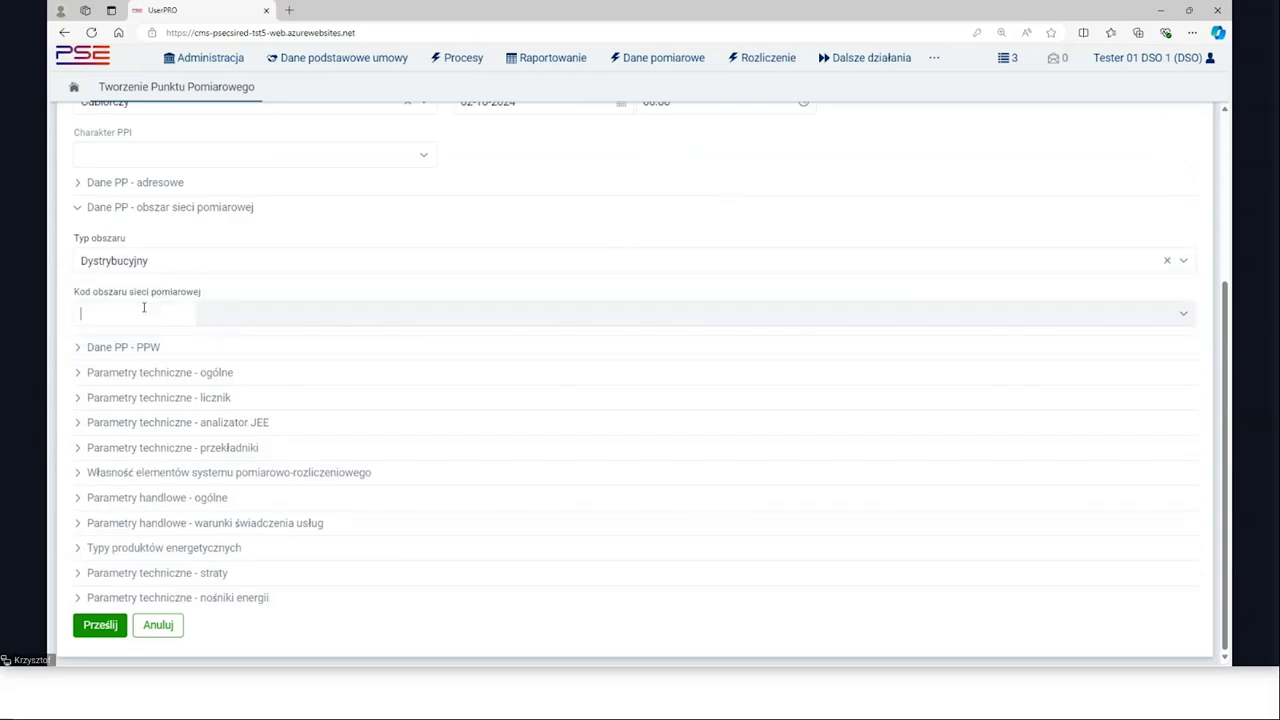
left_click(128, 372)
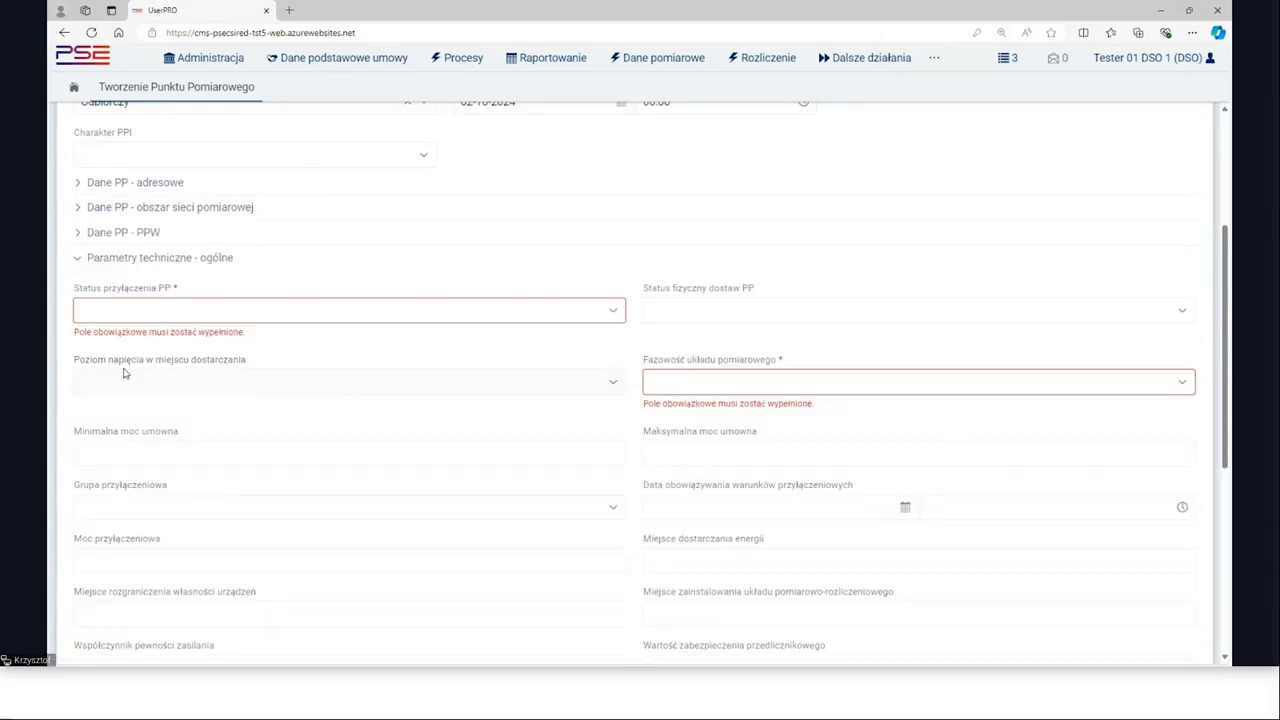
left_click(239, 313)
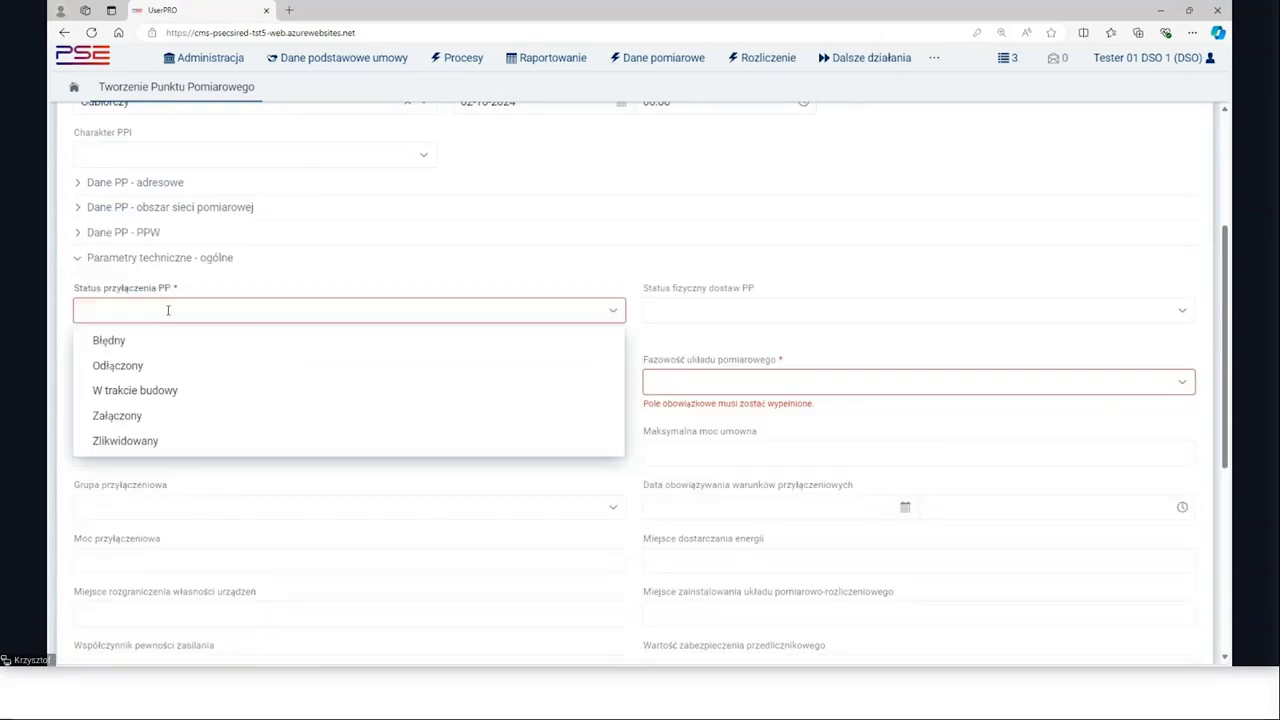
left_click(119, 416)
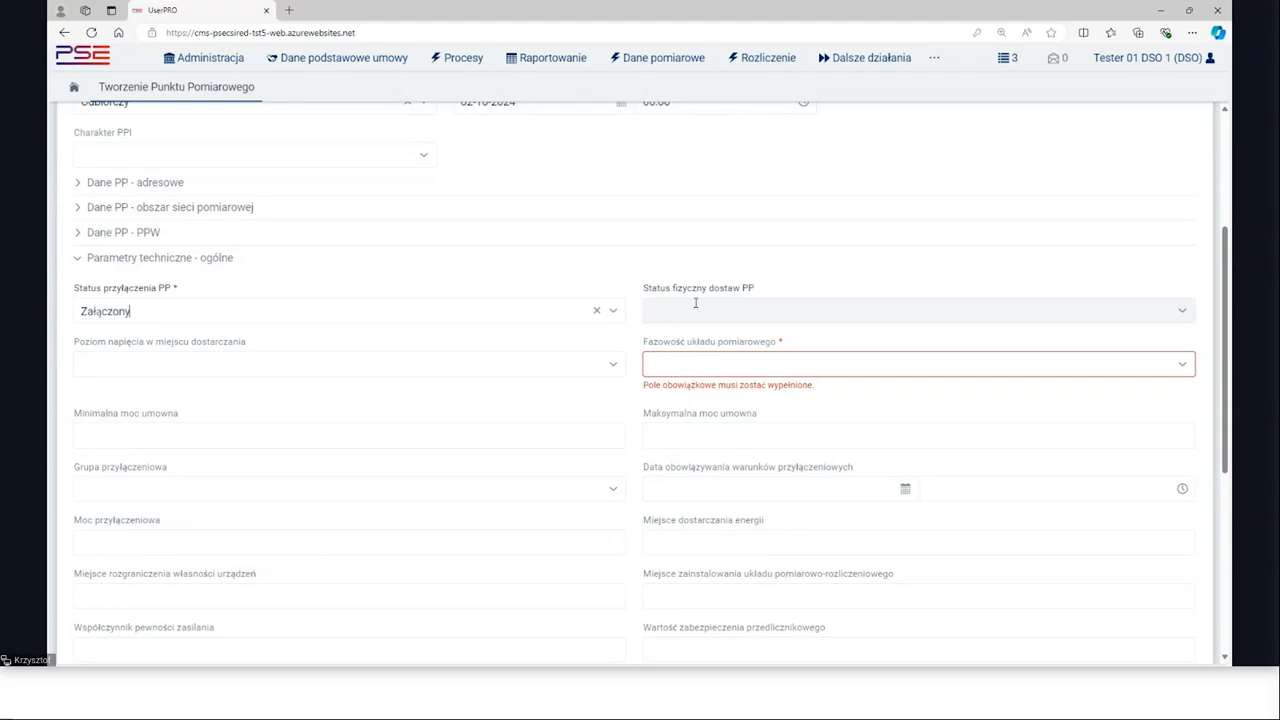
- Choose Niskie (nN) supply voltage, maximum contracted power 20 and connection group V
left_click(340, 363)
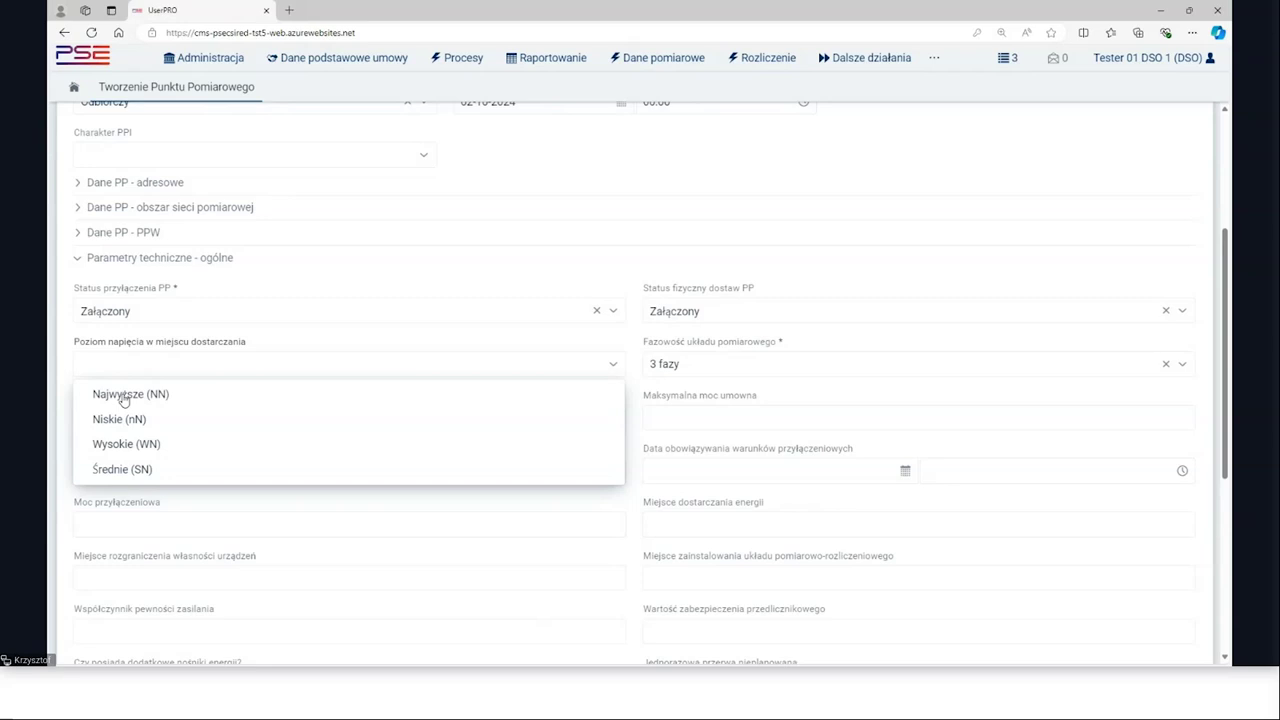
left_click(119, 419)
scroll(182, 314, "down", 1)
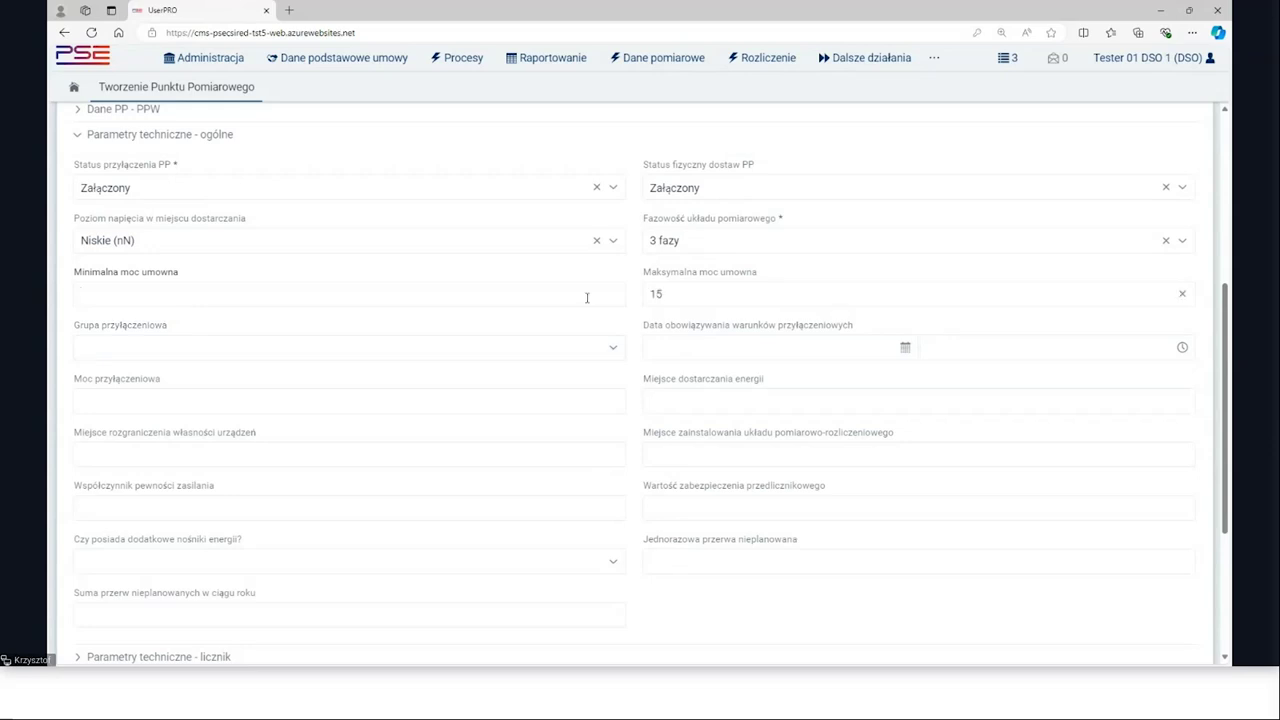
key("Tab")
type("20")
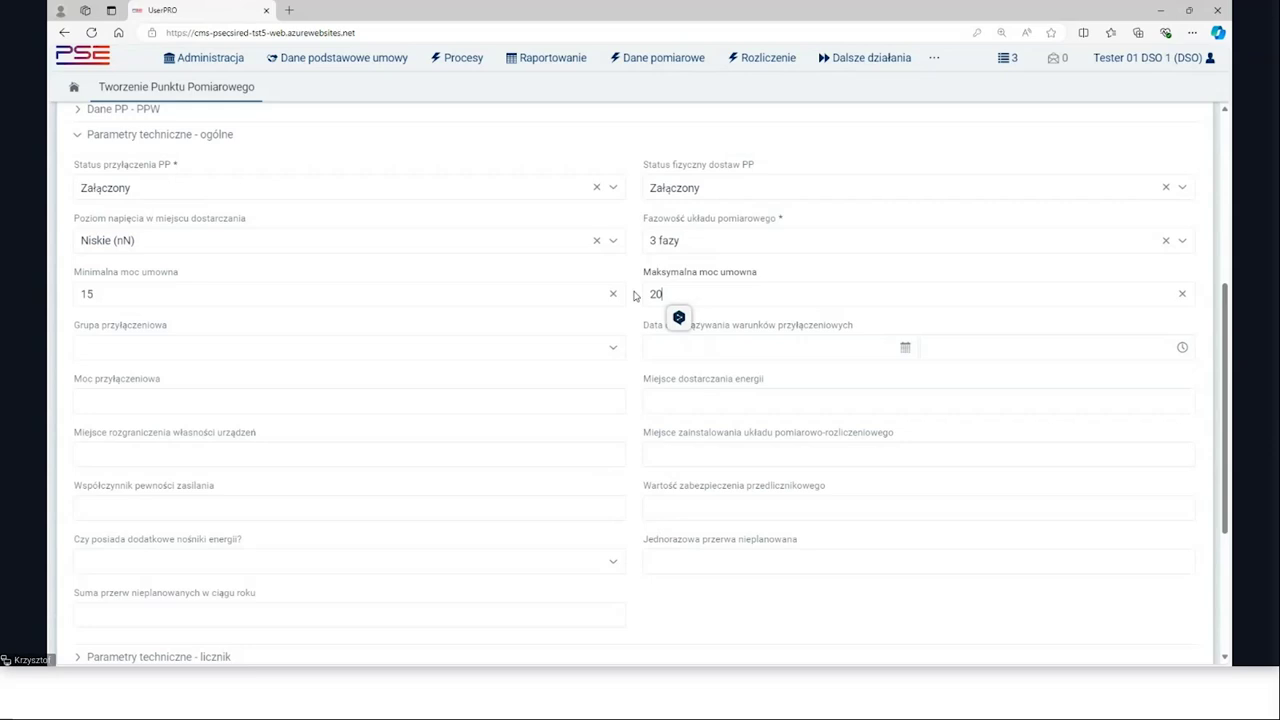
key("Tab")
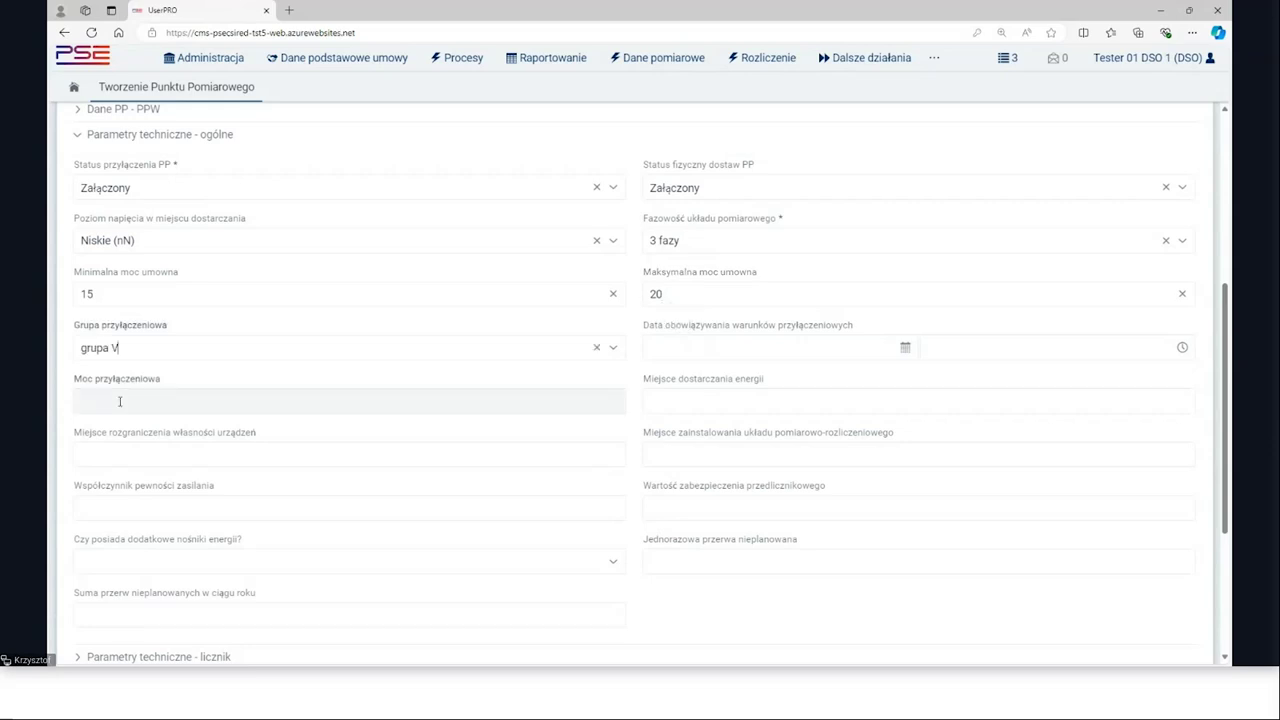
- Enter connection power 30, ownership boundary 'Miejsce licznikowe' and delivery location 'Miejsce na licznik'
left_click(119, 401)
type("30")
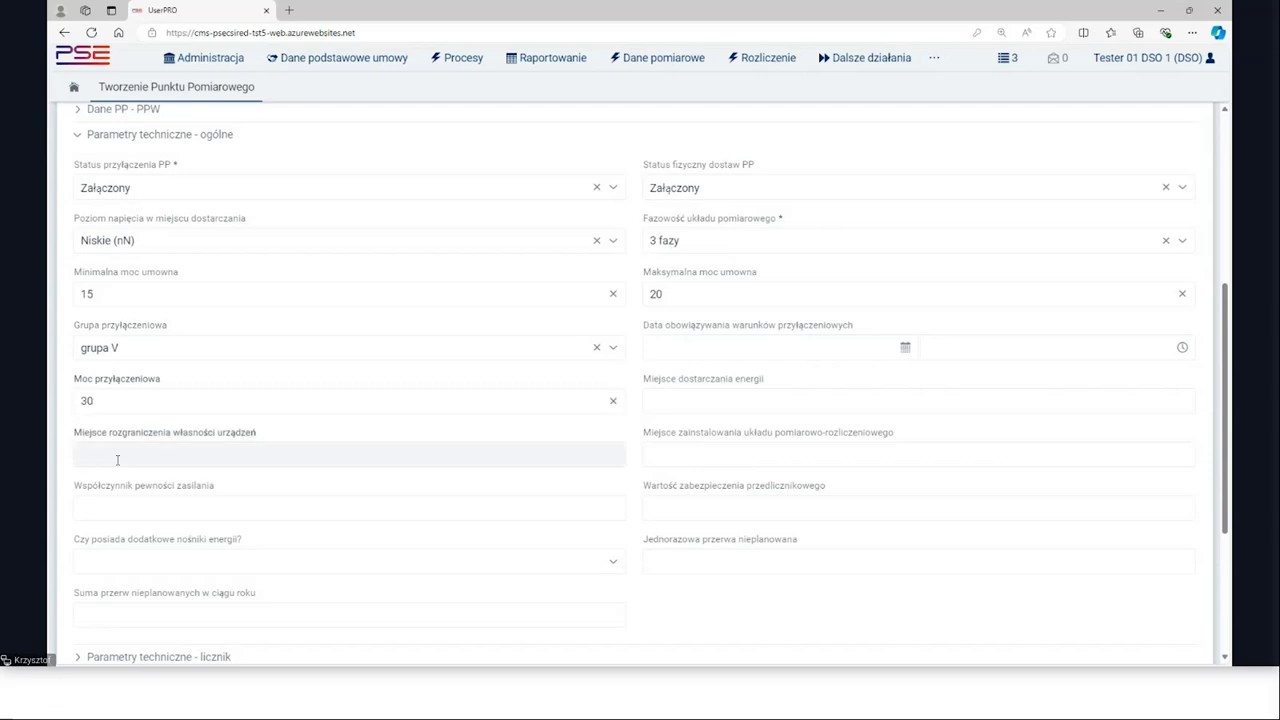
left_click(117, 459)
type("Miejsce liczn")
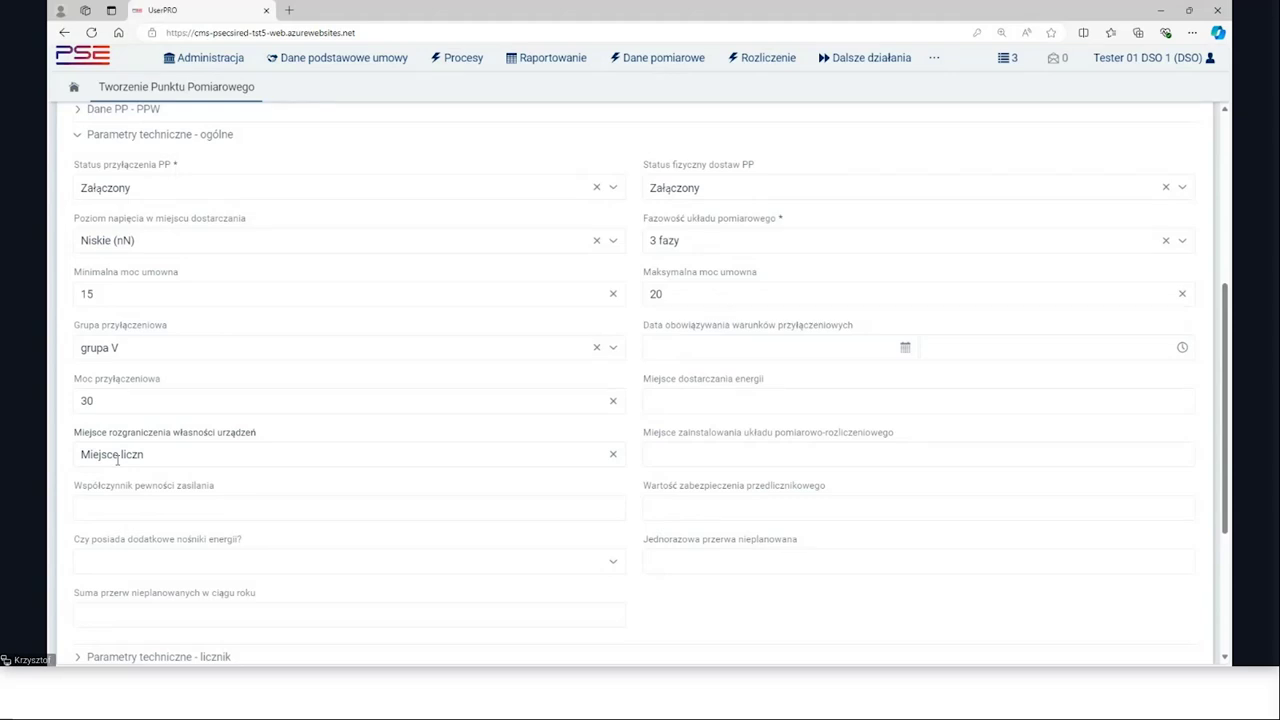
type("ikowe")
key("Tab")
type("Miejsce na licznik")
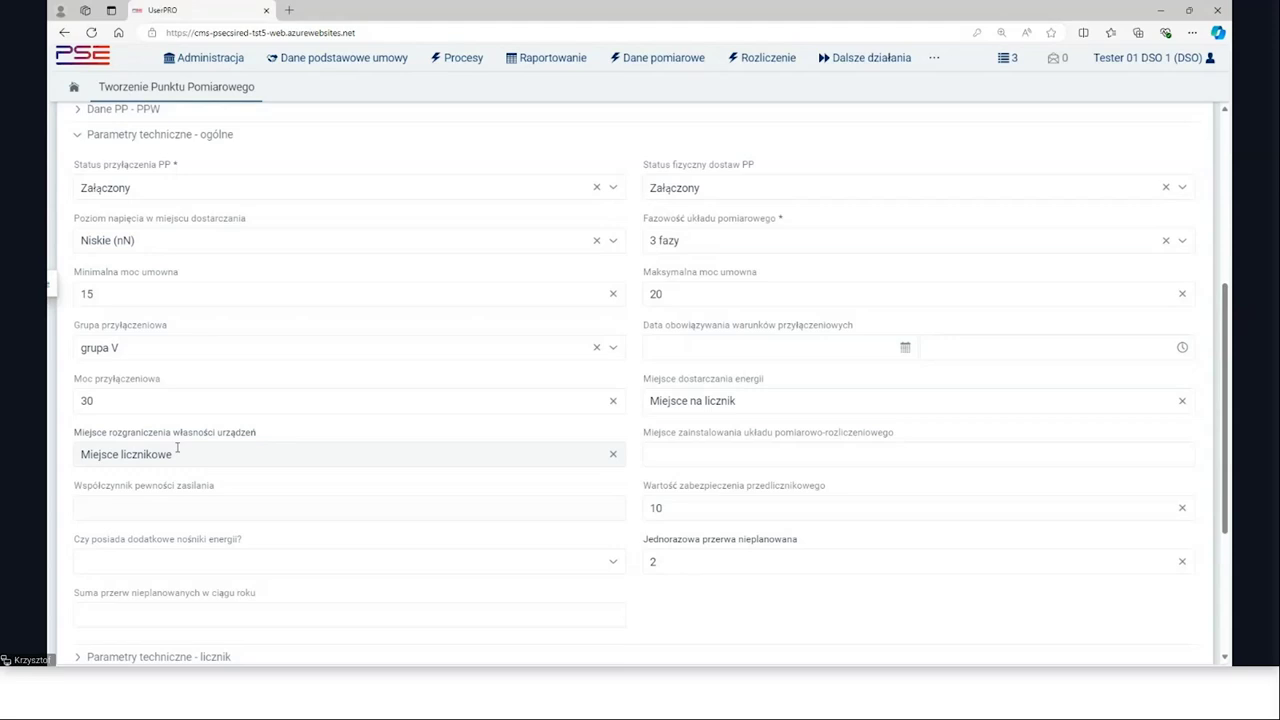
left_click(110, 562)
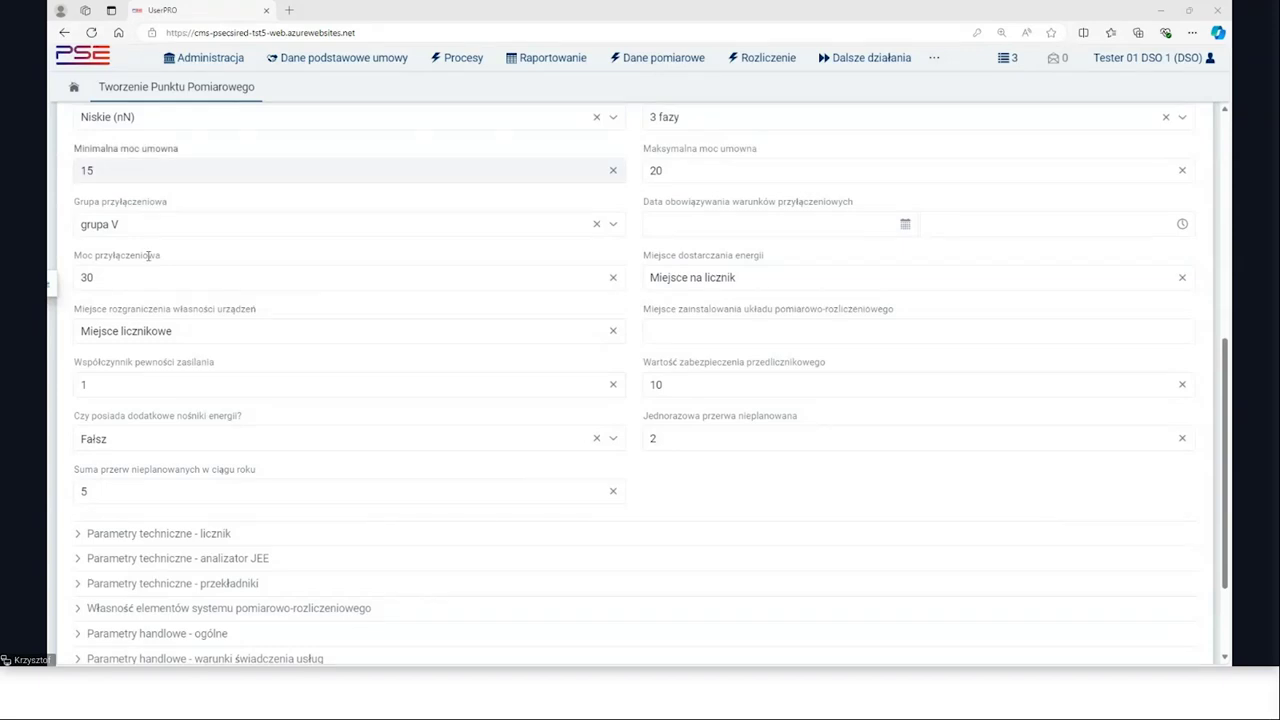
left_click(137, 533)
scroll(140, 538, "down", 5)
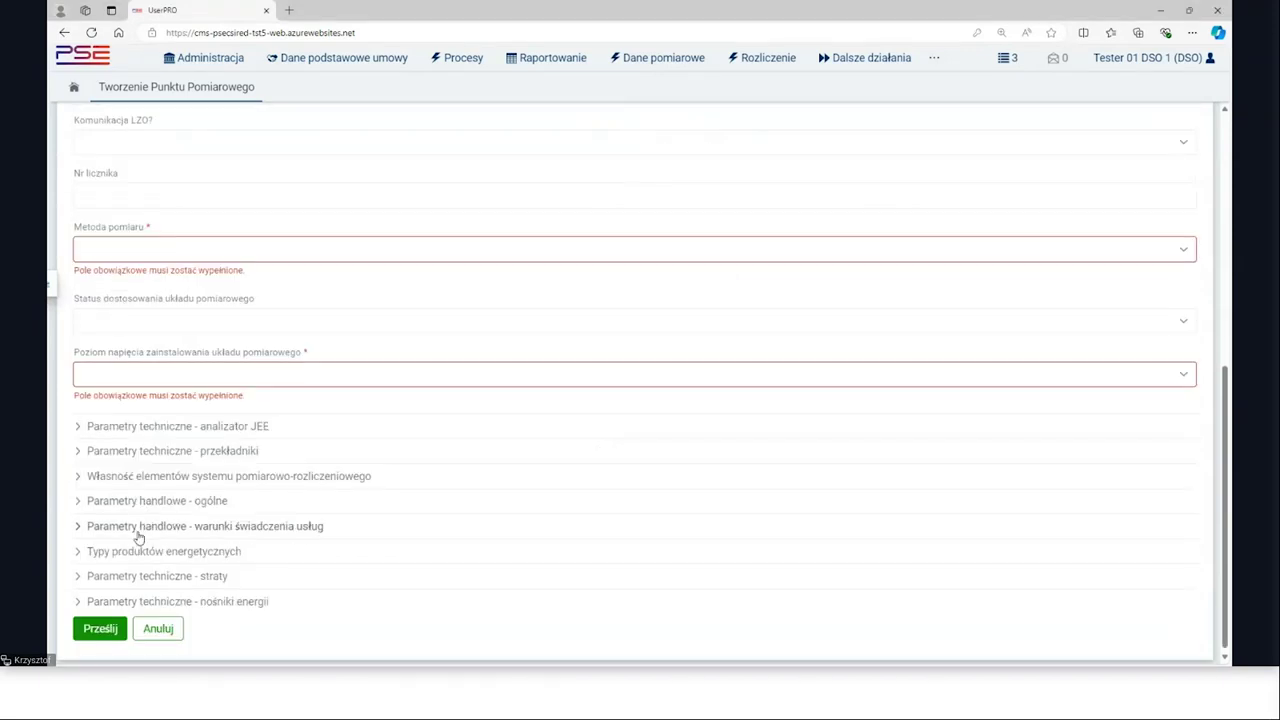
- Set the metering system to LZO – pełny, communication Prawda, meter number 1234567
scroll(151, 282, "up", 2)
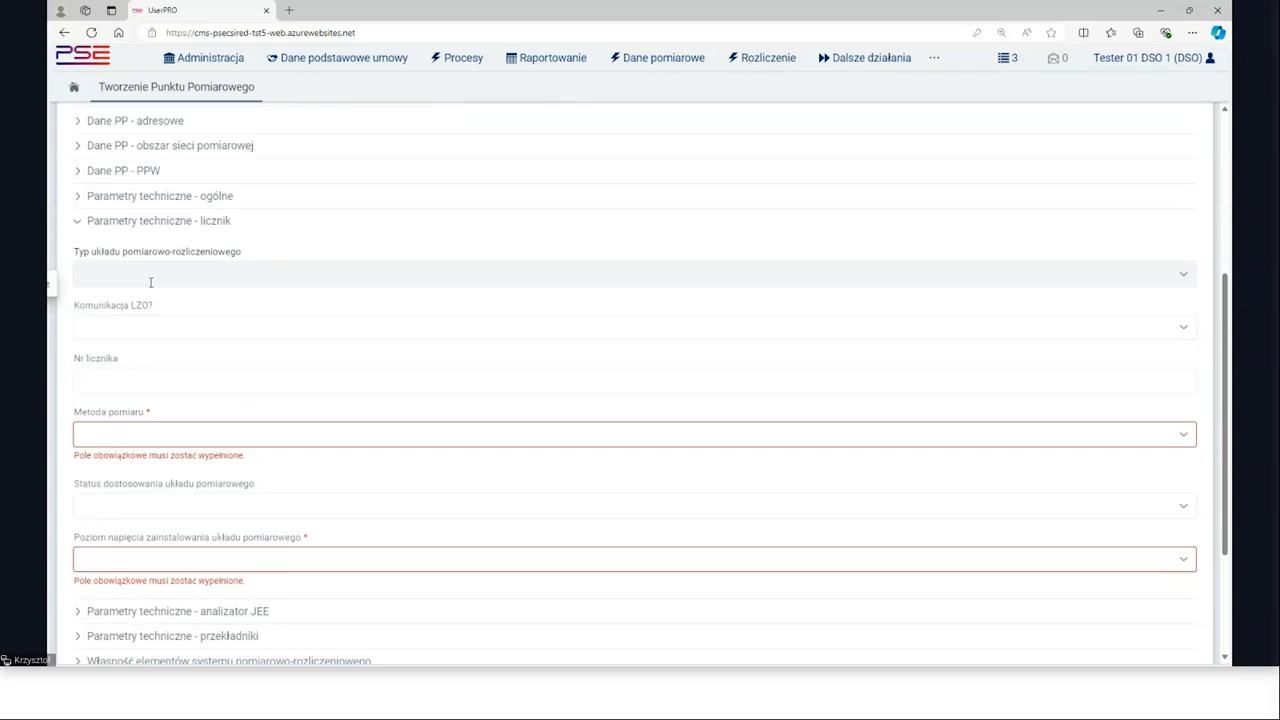
left_click(151, 282)
left_click(136, 370)
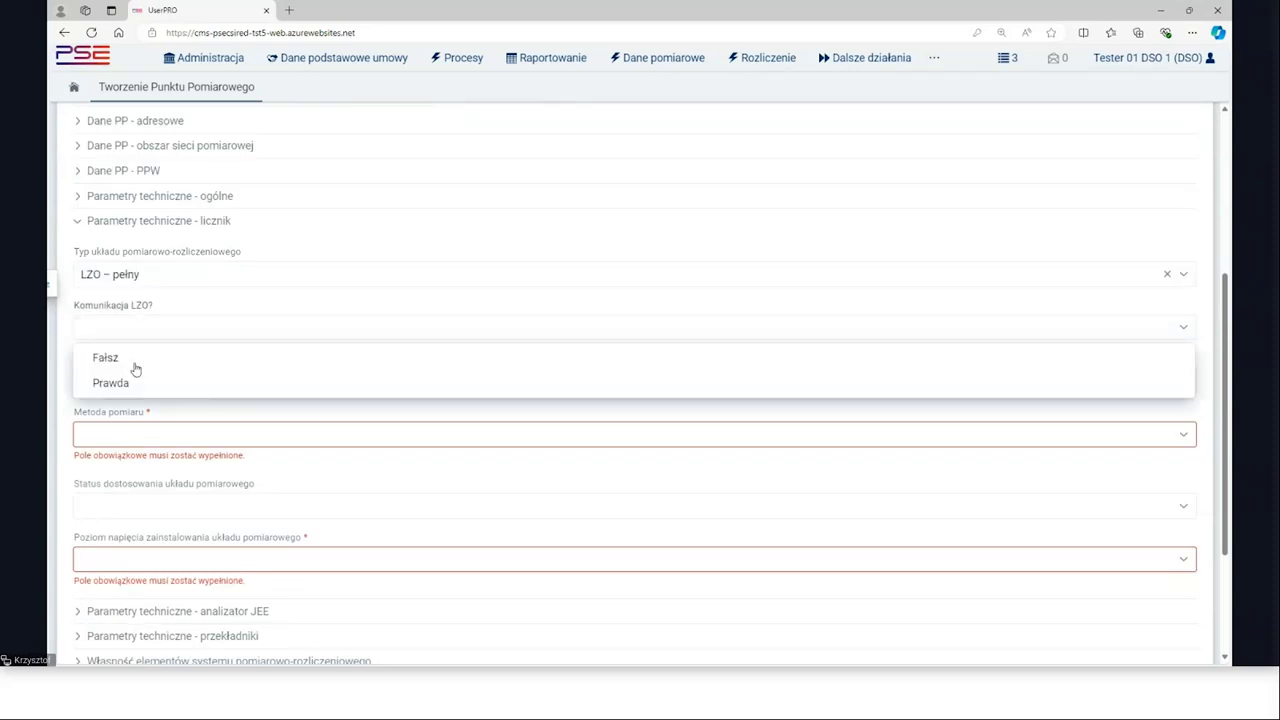
left_click(129, 381)
left_click(128, 379)
type("1234")
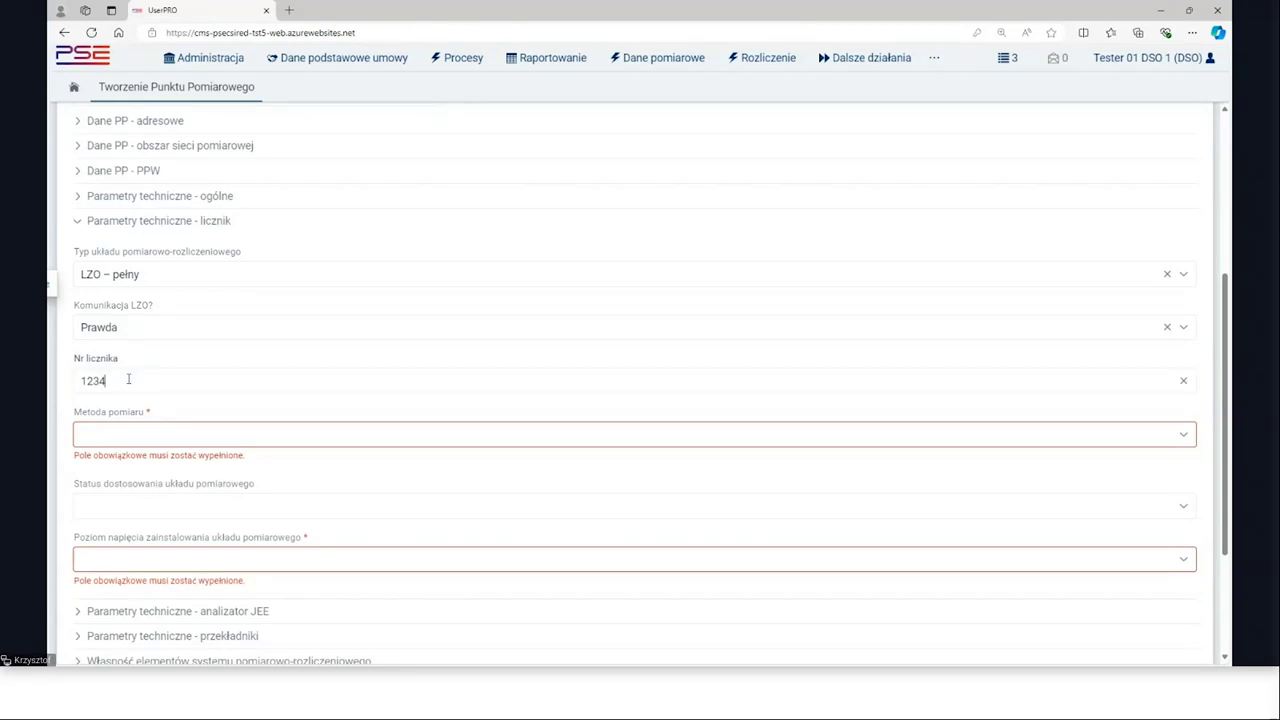
type("567")
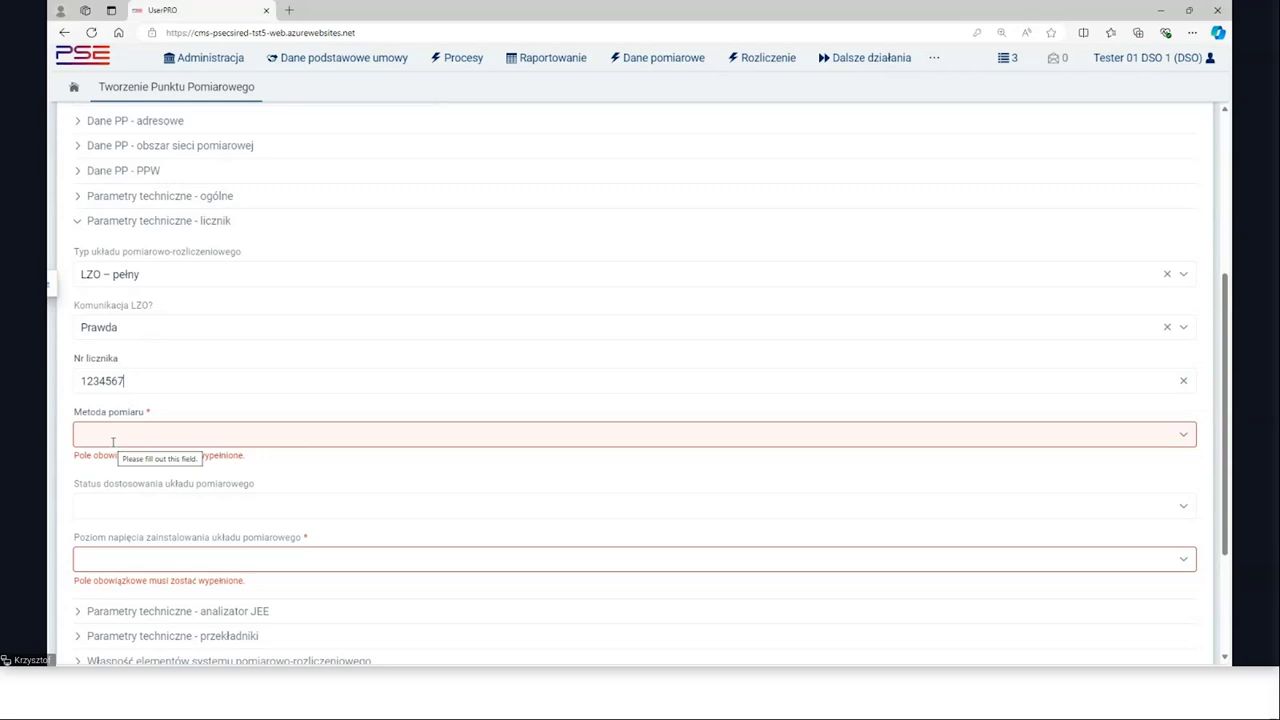
- Set measurement method and adaptation status to Nie dotyczy, installation voltage Niskie (nN)
left_click(113, 441)
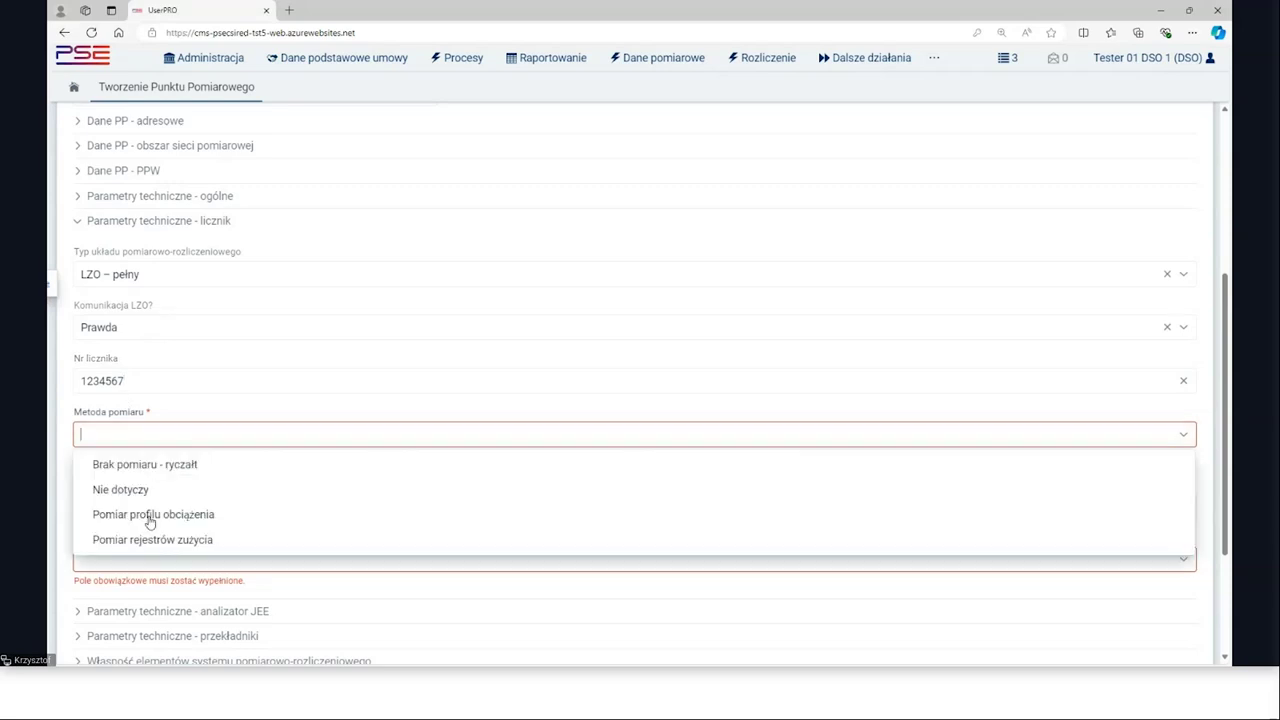
left_click(138, 488)
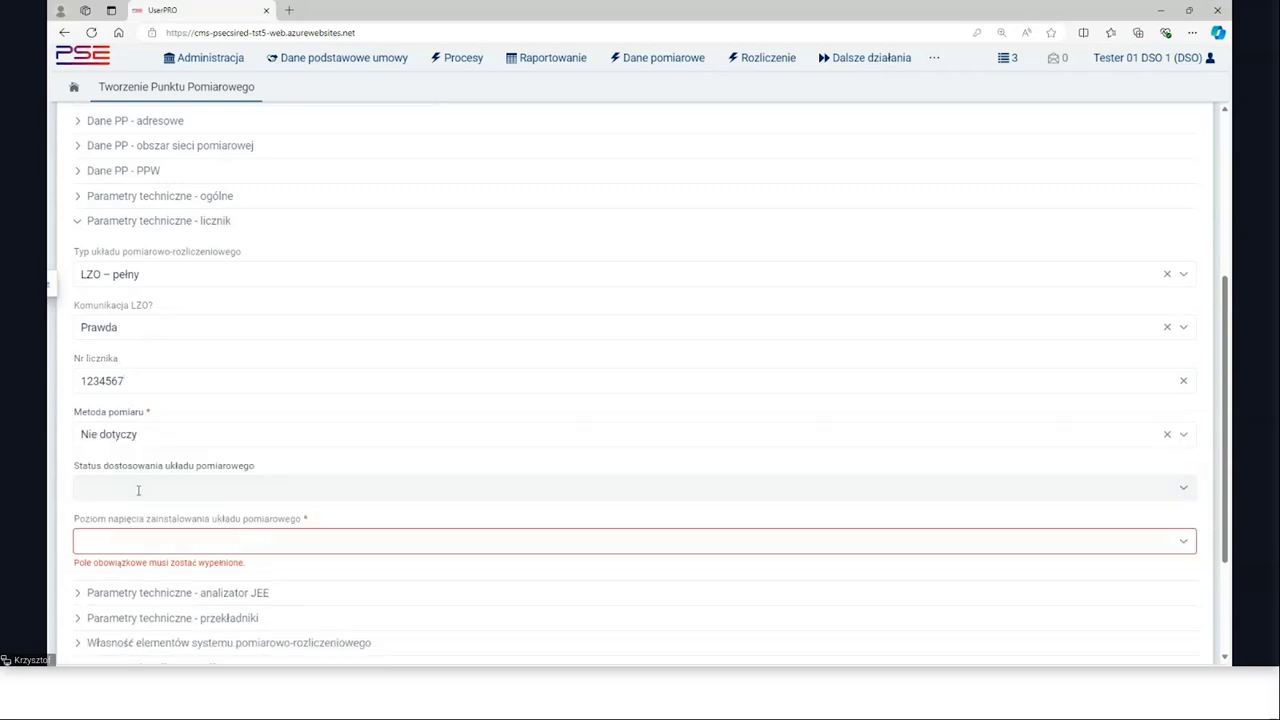
left_click(136, 496)
left_click(137, 512)
scroll(137, 527, "up", 1)
scroll(137, 527, "down", 1)
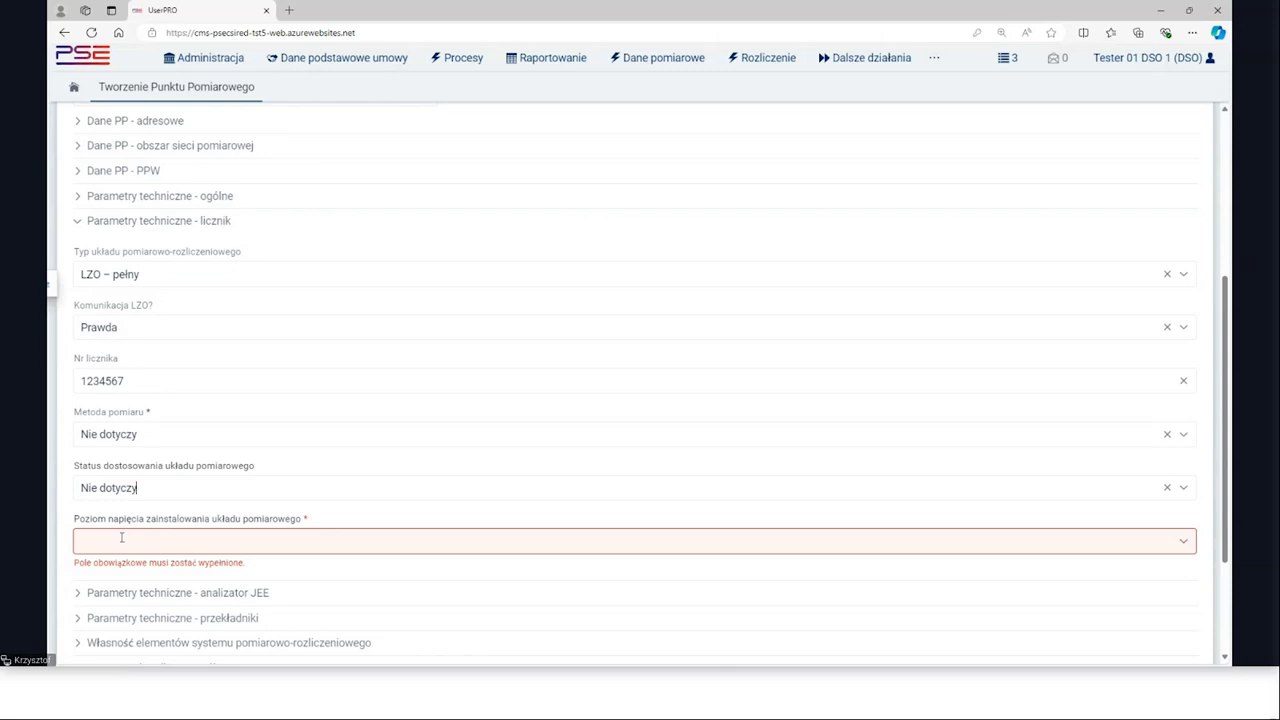
left_click(121, 538)
left_click(125, 563)
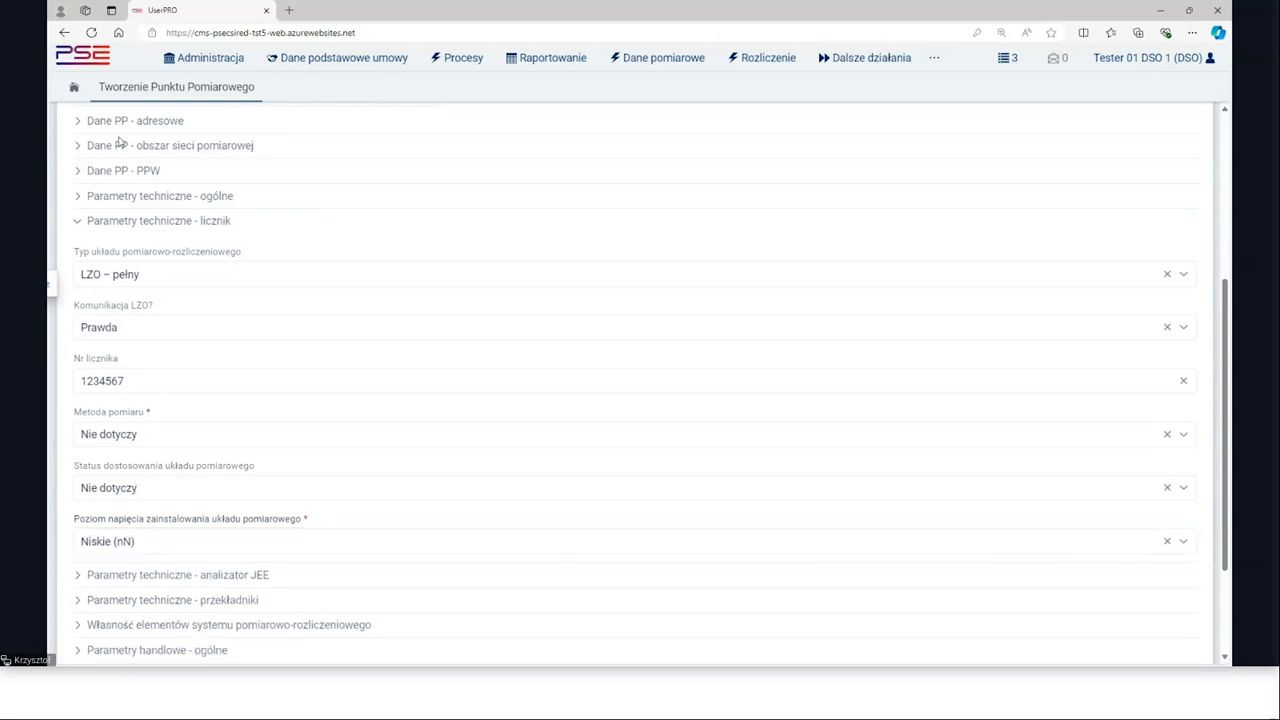
- Set the JEE analyser type to Brak analizatora
left_click(155, 584)
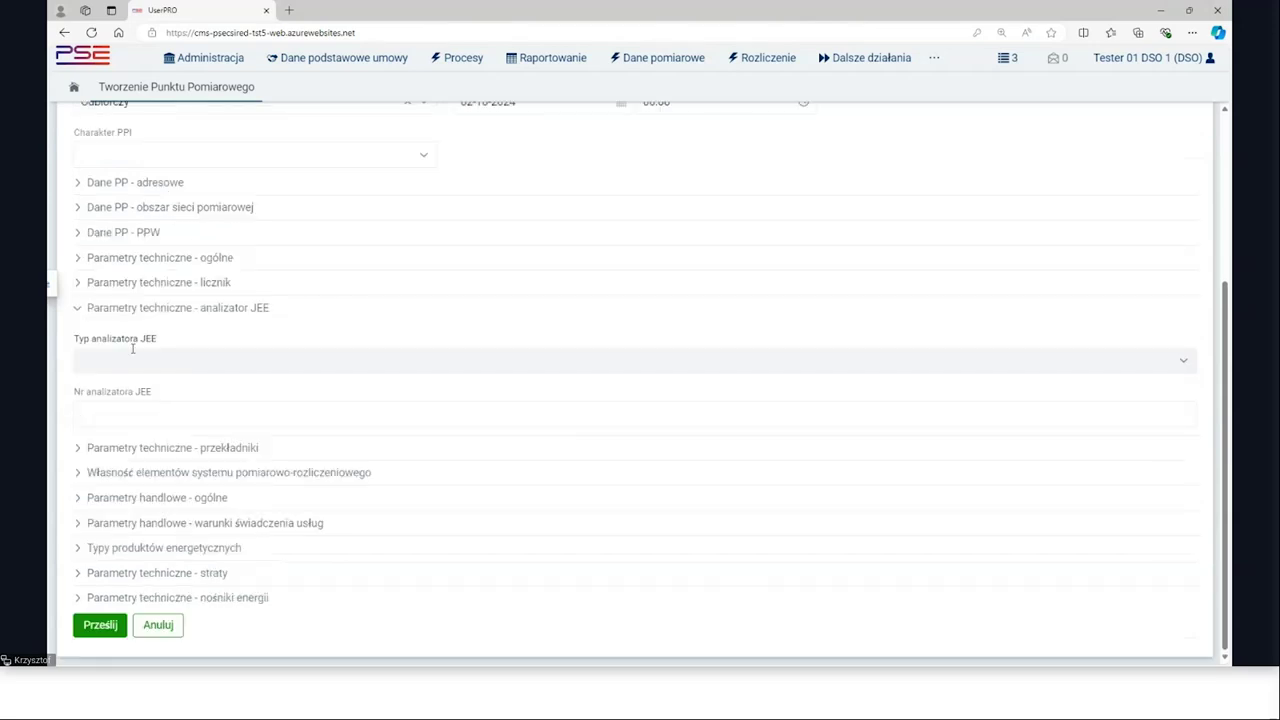
left_click(131, 356)
left_click(134, 442)
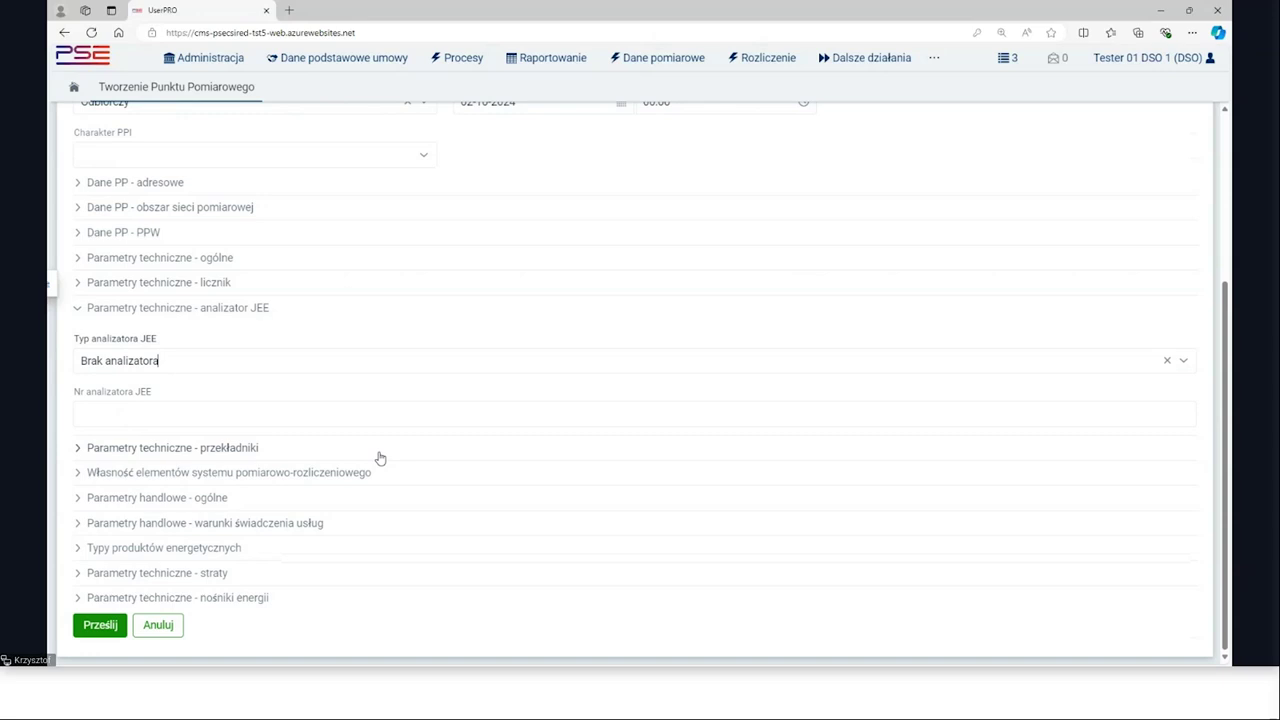
- Enter 1 for the current ratio, voltage ratio and multiplier in the transformer section
left_click(135, 448)
left_click(131, 384)
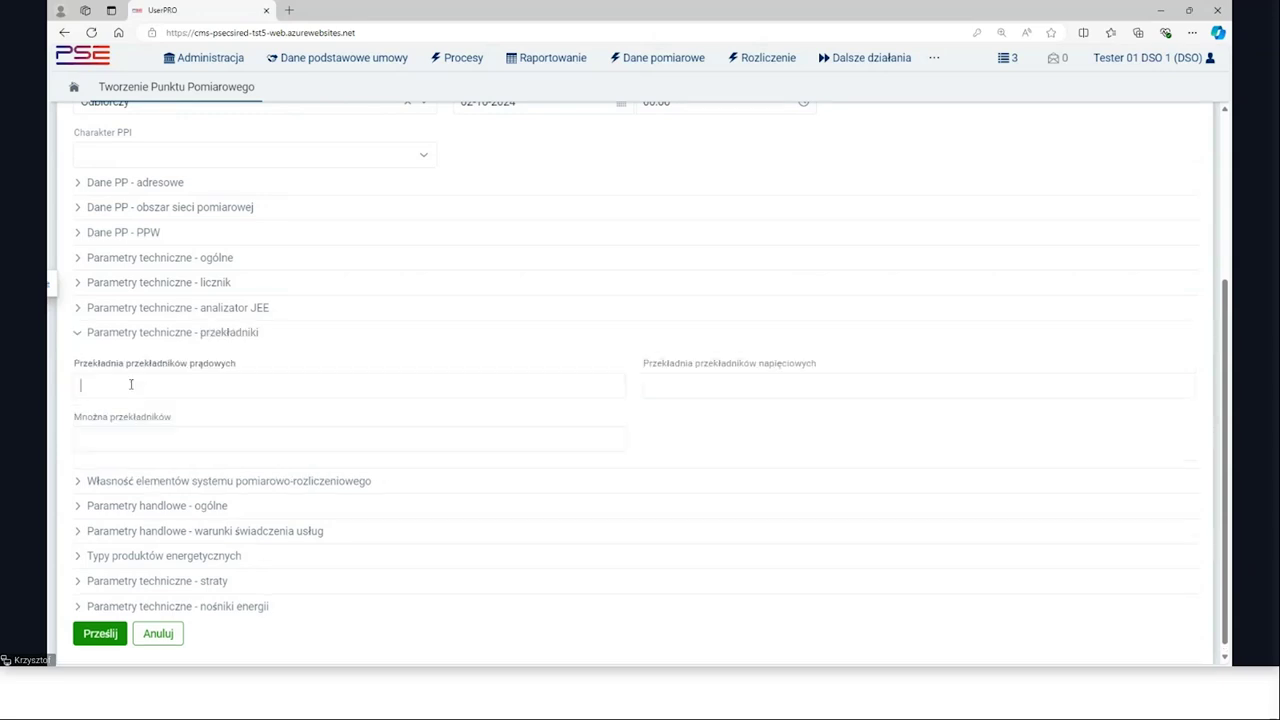
type("1")
left_click(655, 384)
type("1")
left_click(303, 443)
type("1")
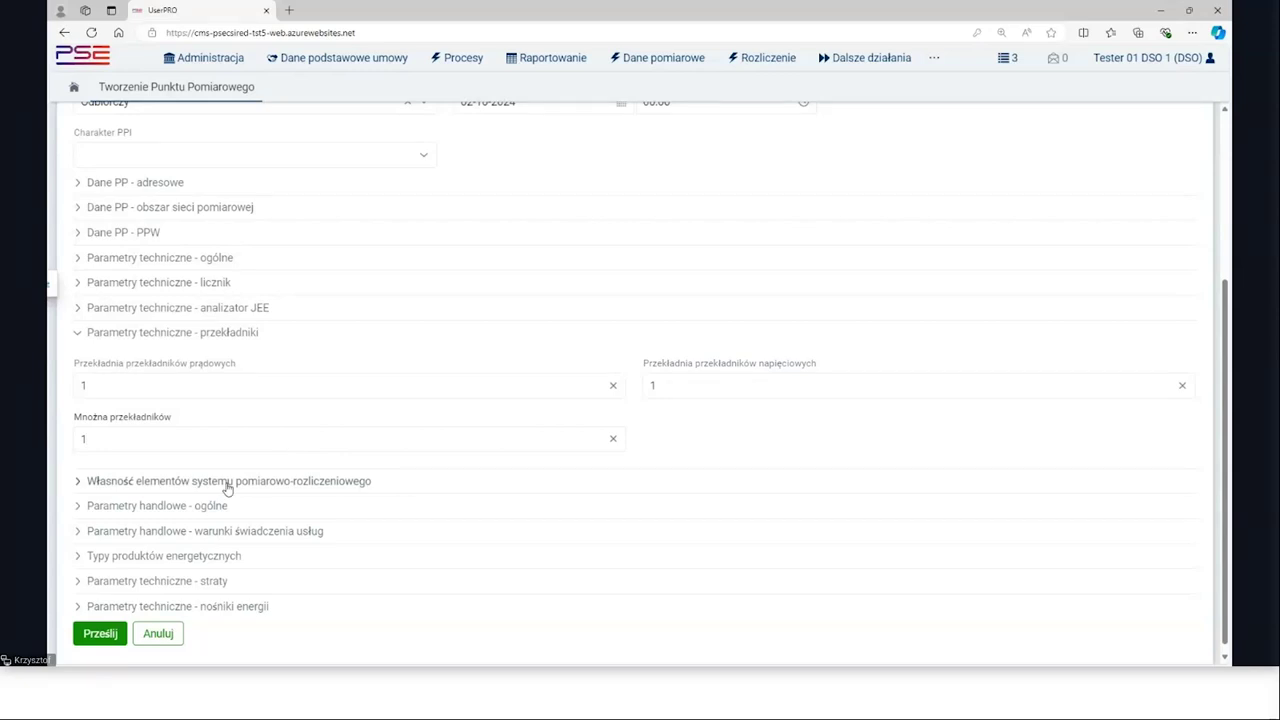
- Set ownership of the main meter and the basic data-transmission, voltage and current transformers to Operator
left_click(227, 484)
left_click(129, 152)
left_click(134, 223)
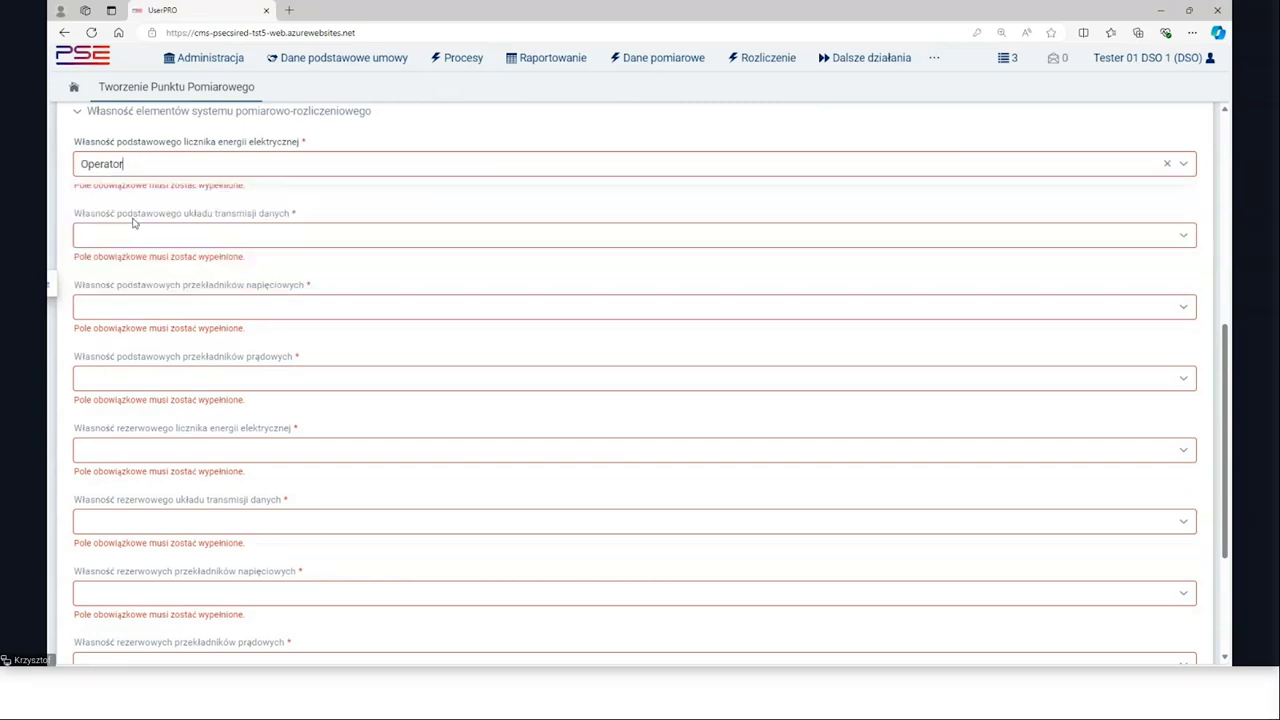
left_click(124, 218)
left_click(120, 270)
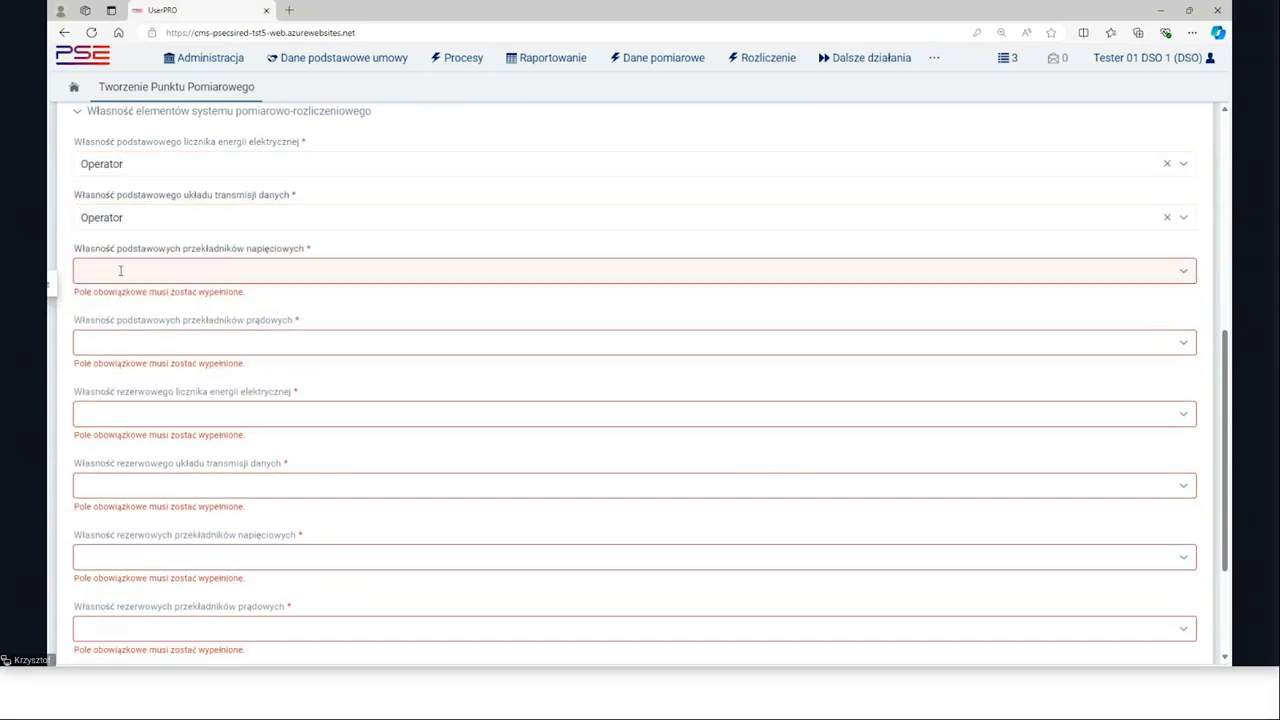
left_click(128, 330)
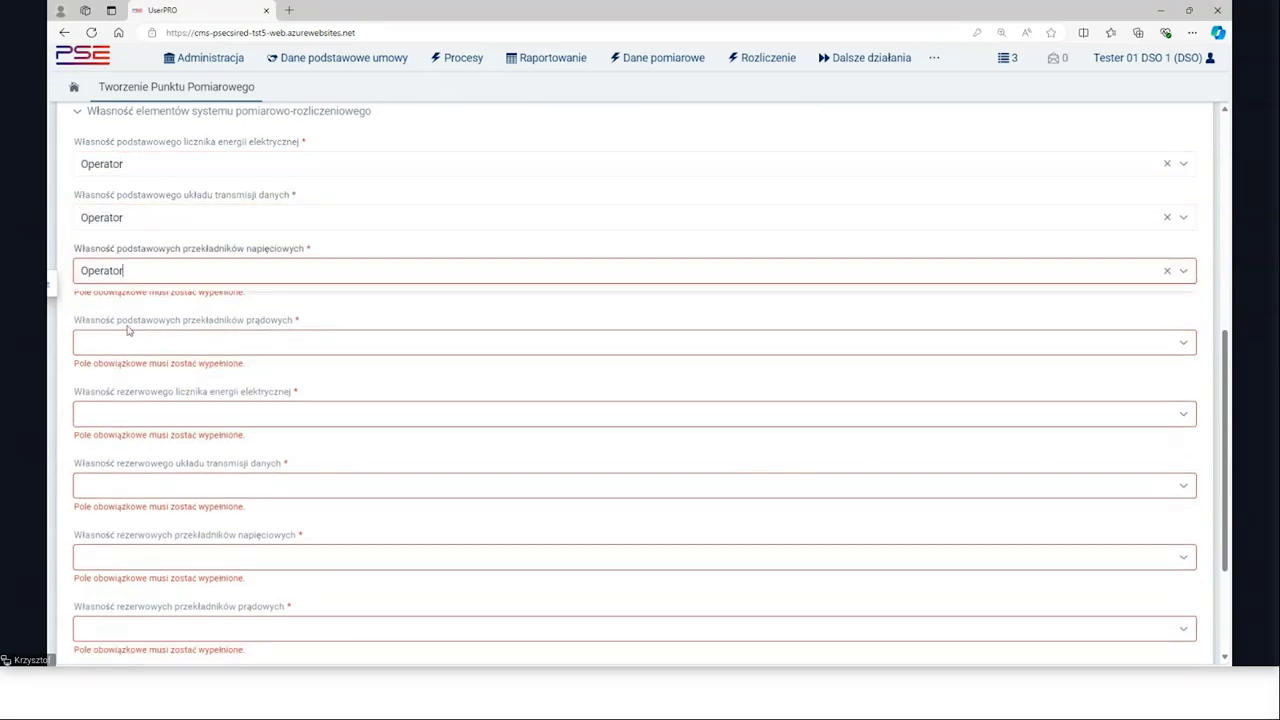
left_click(128, 342)
left_click(131, 397)
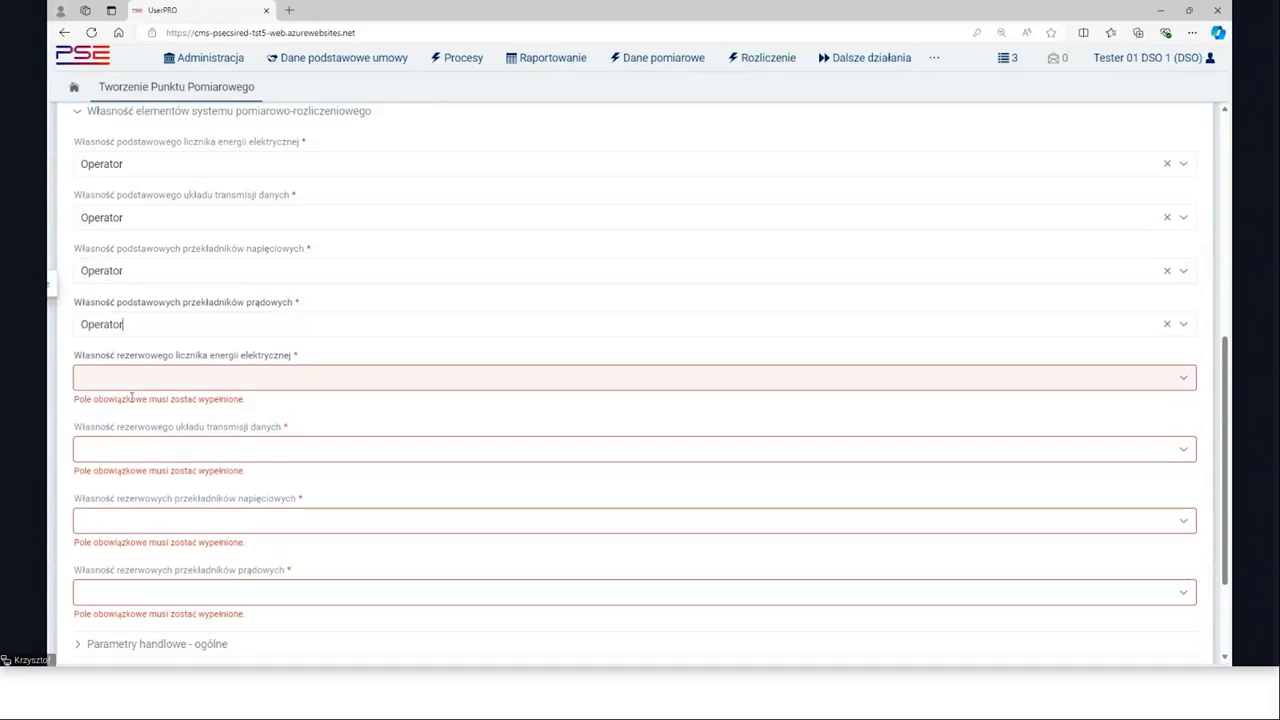
- Set ownership of the reserve meter, reserve data transmission and reserve transformers to Operator
left_click(131, 398)
left_click(133, 424)
left_click(150, 458)
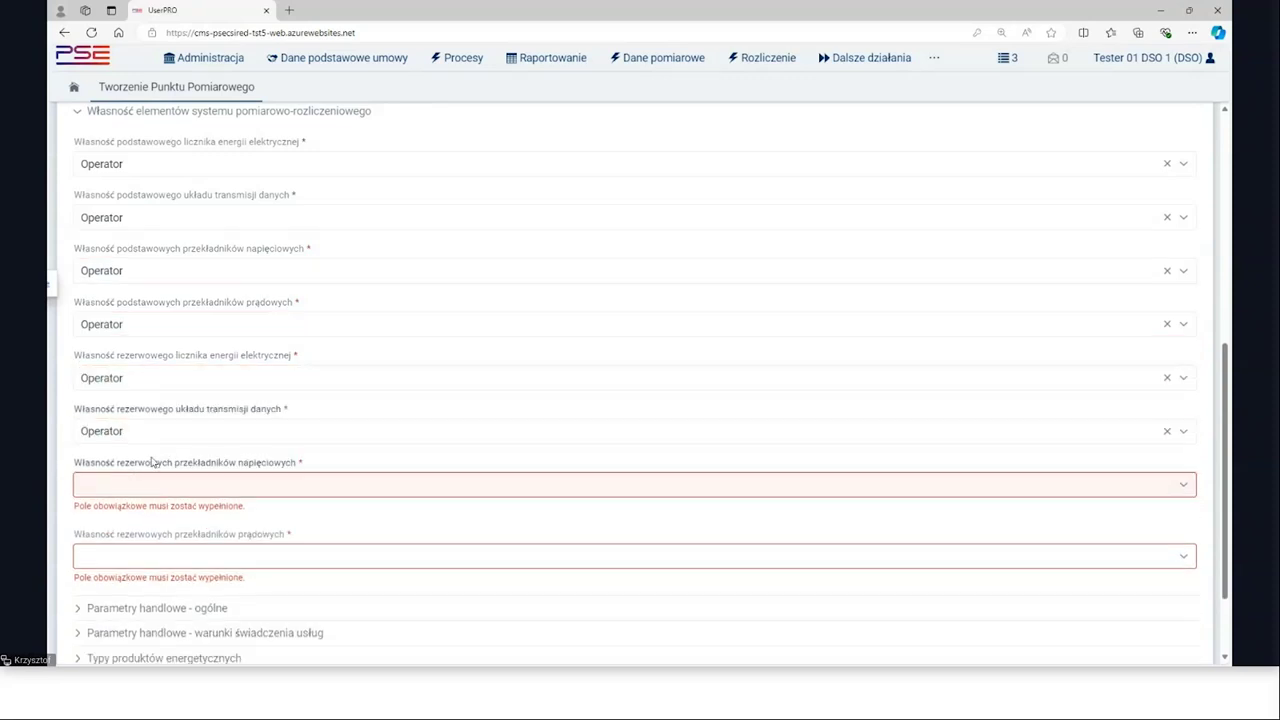
left_click(145, 484)
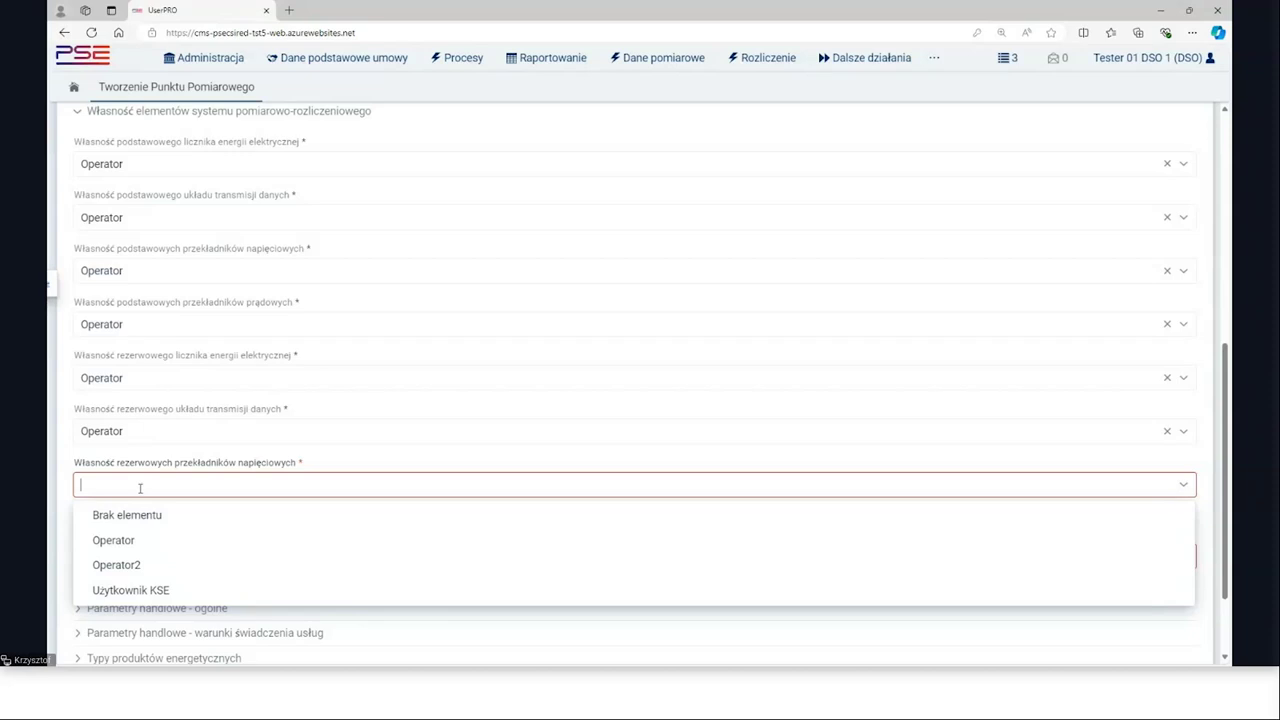
left_click(114, 540)
left_click(125, 538)
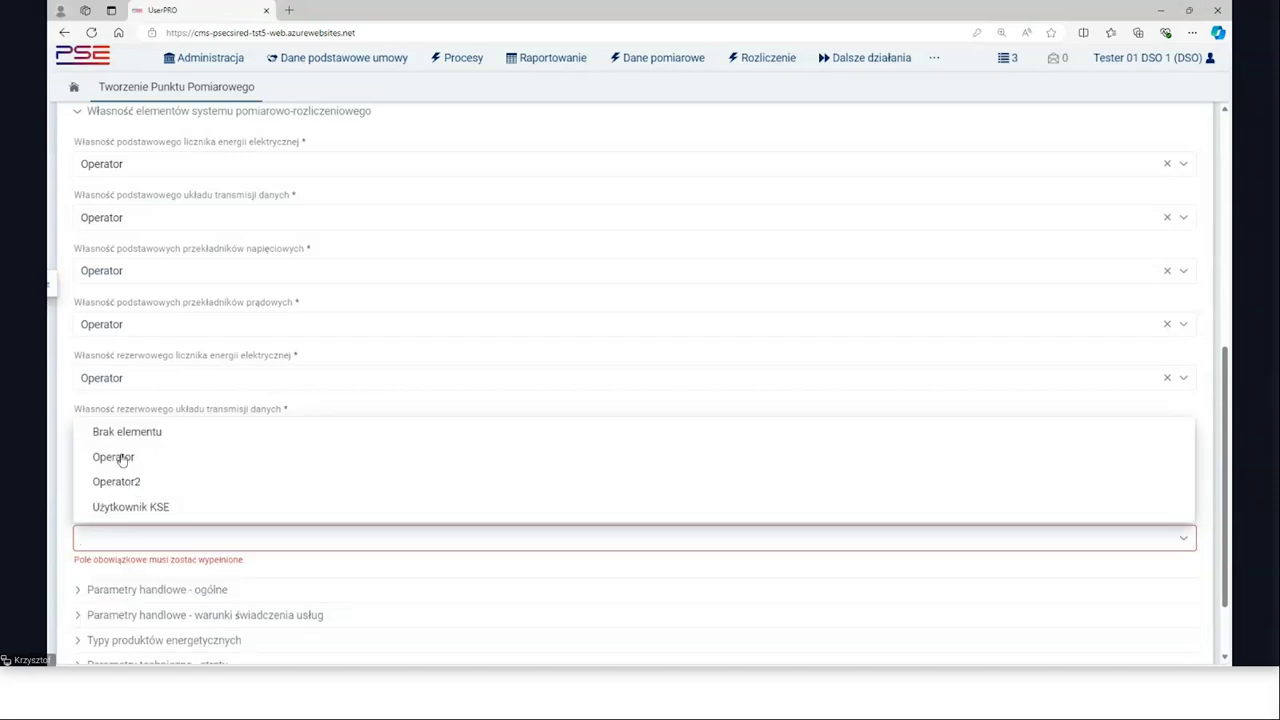
left_click(120, 457)
scroll(297, 346, "down", 1)
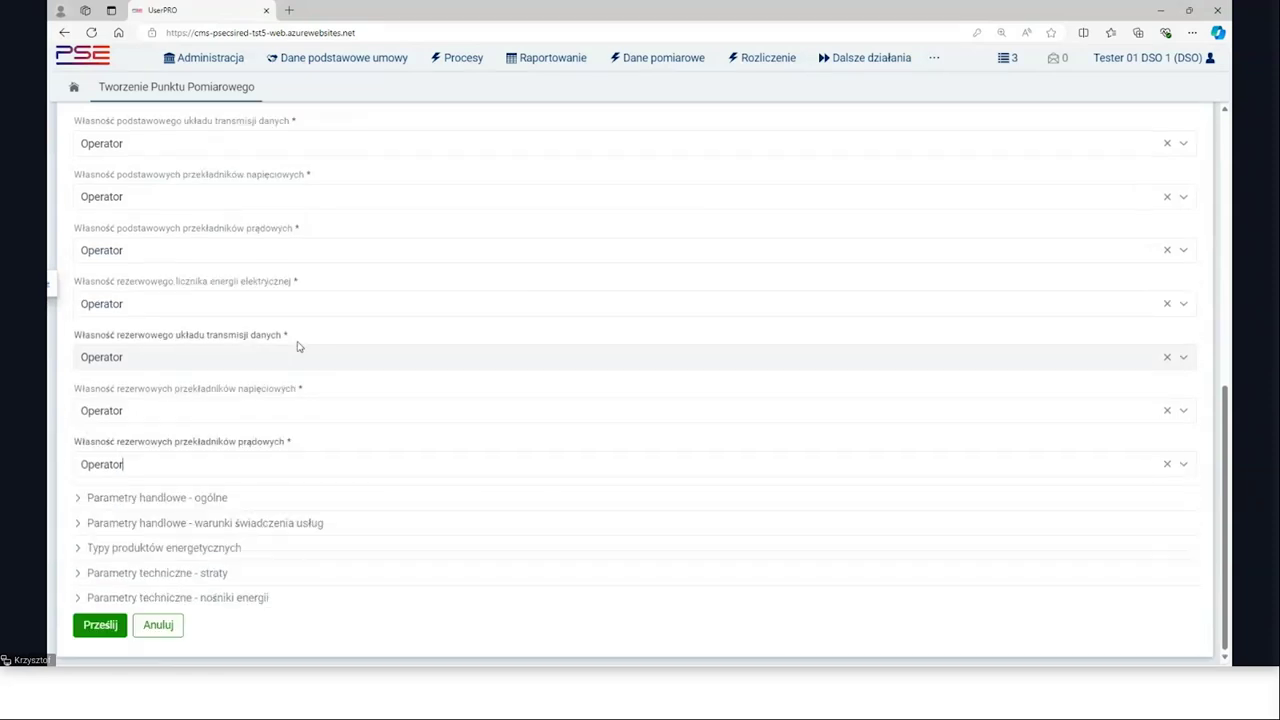
- Set Charakter odbioru to Gospodarstwo domowe and leave the reading schedule cleared
left_click(119, 503)
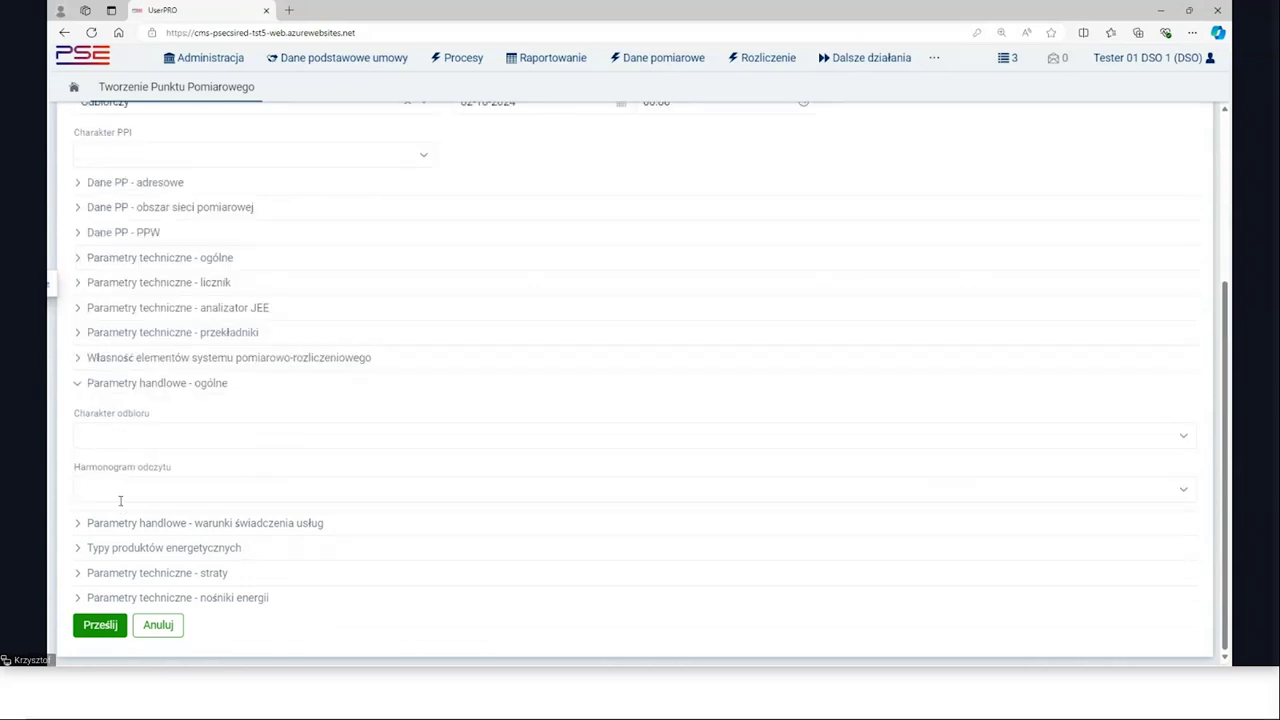
left_click(130, 430)
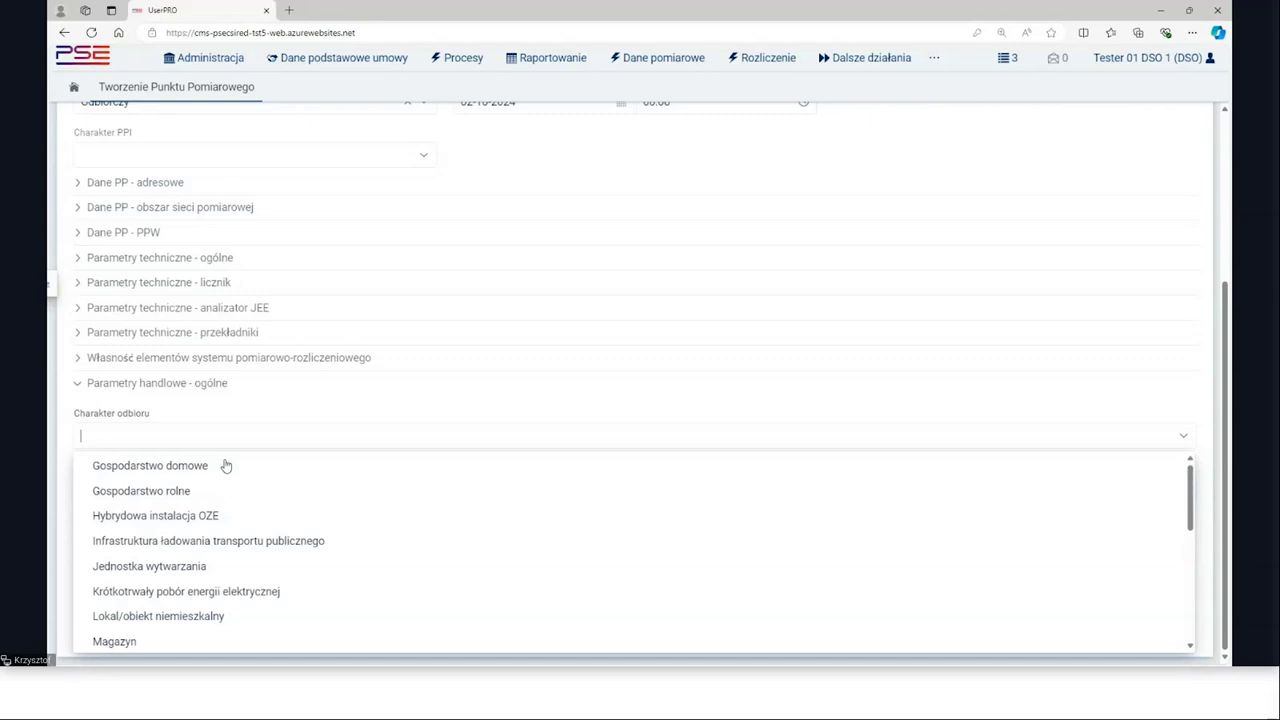
left_click(226, 466)
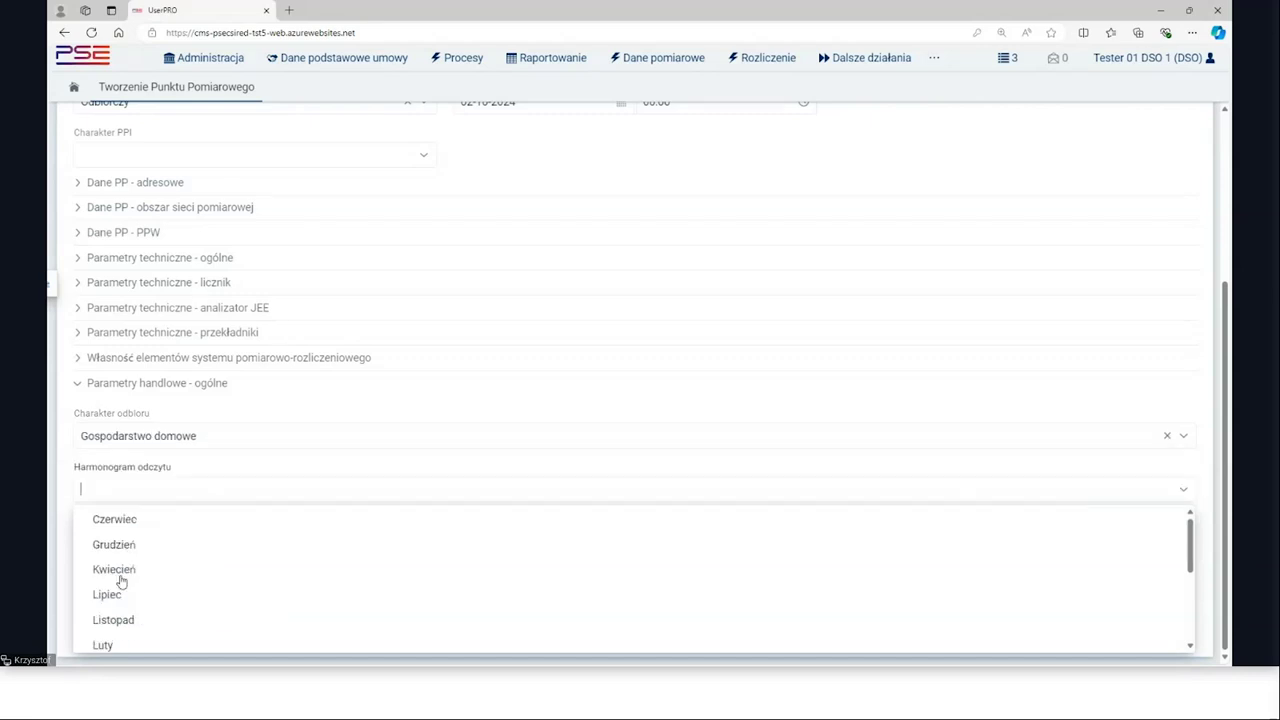
left_click(121, 578)
left_click(1167, 488)
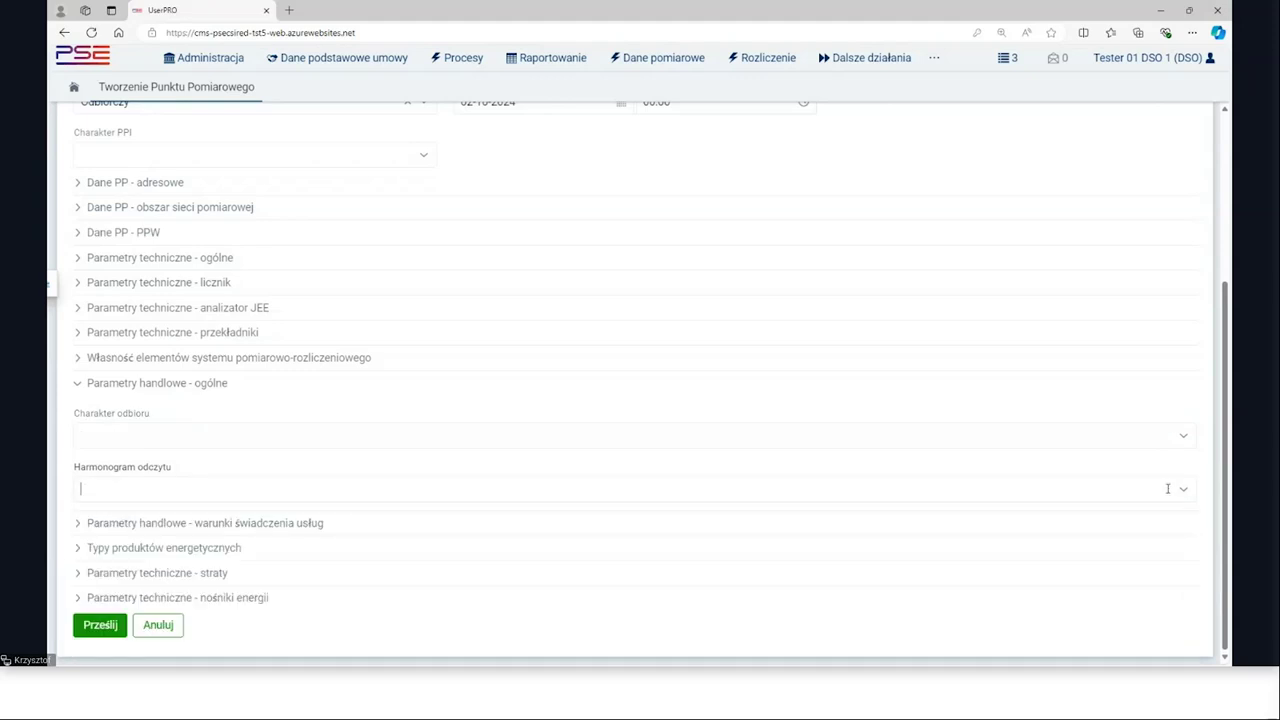
- Answer Fałsz to special service conditions and fill the planned-break fields with 1 and 2
left_click(153, 525)
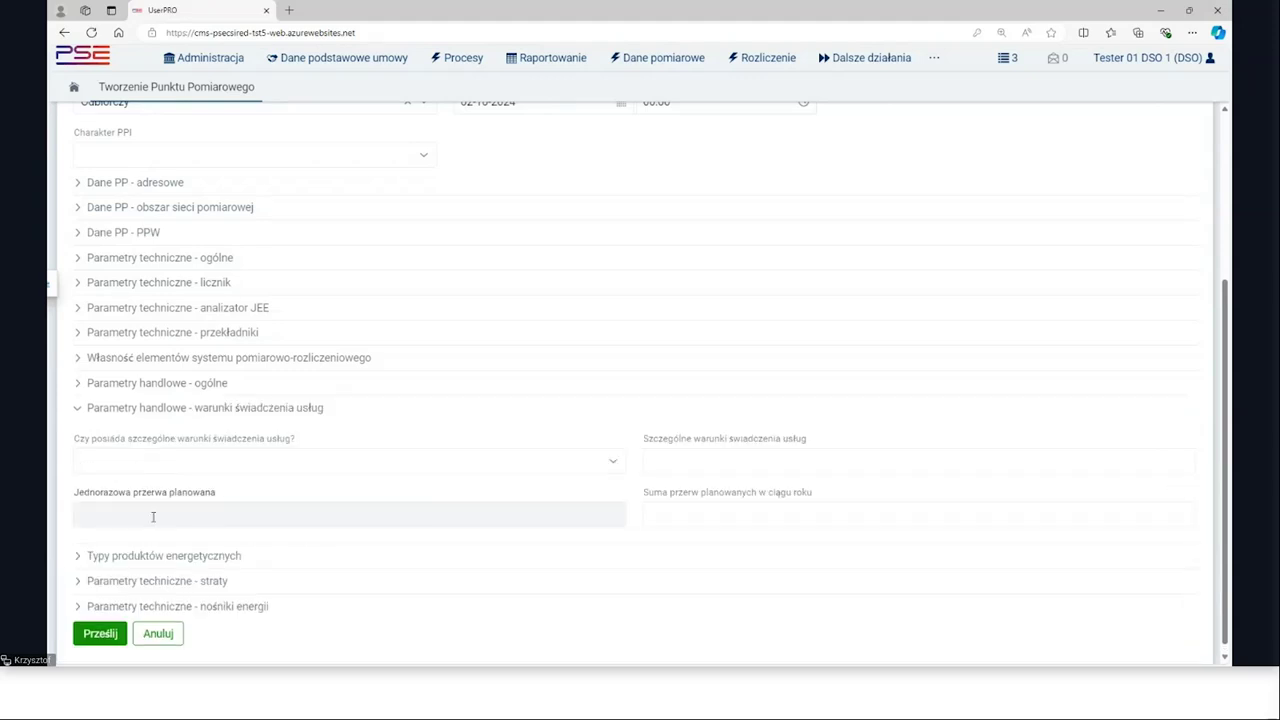
left_click(160, 462)
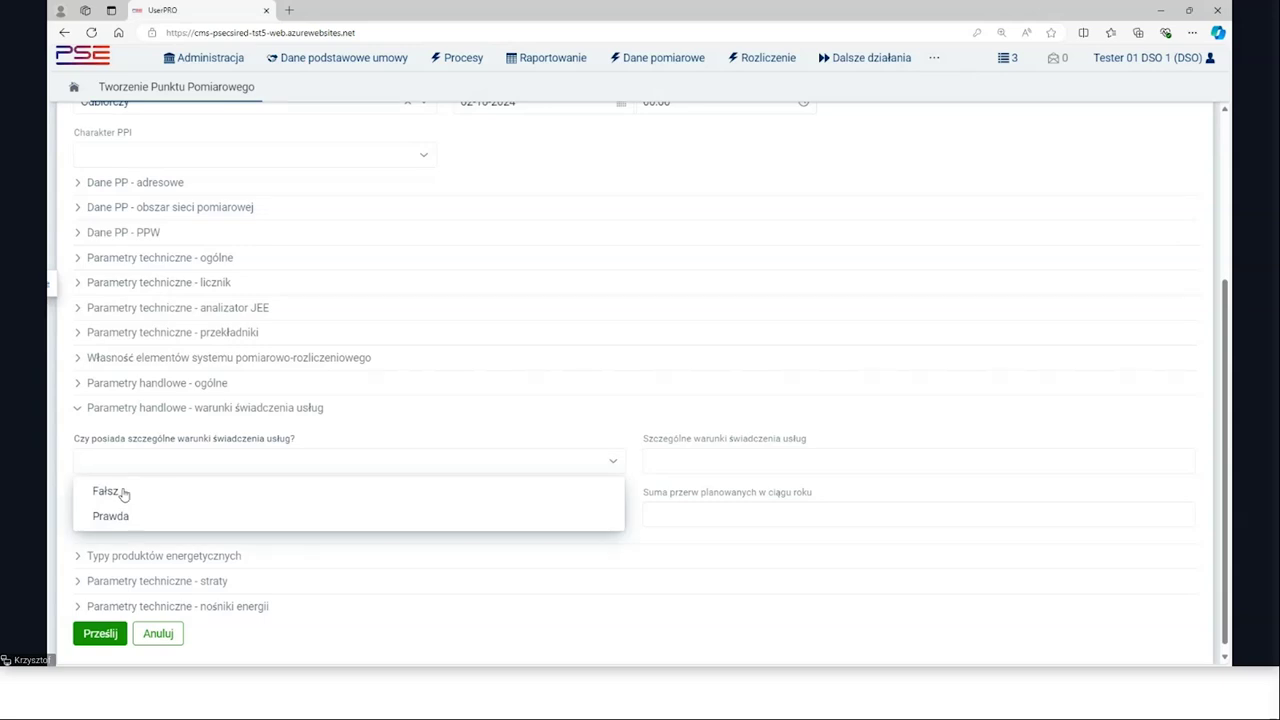
left_click(106, 491)
left_click(724, 513)
type("2")
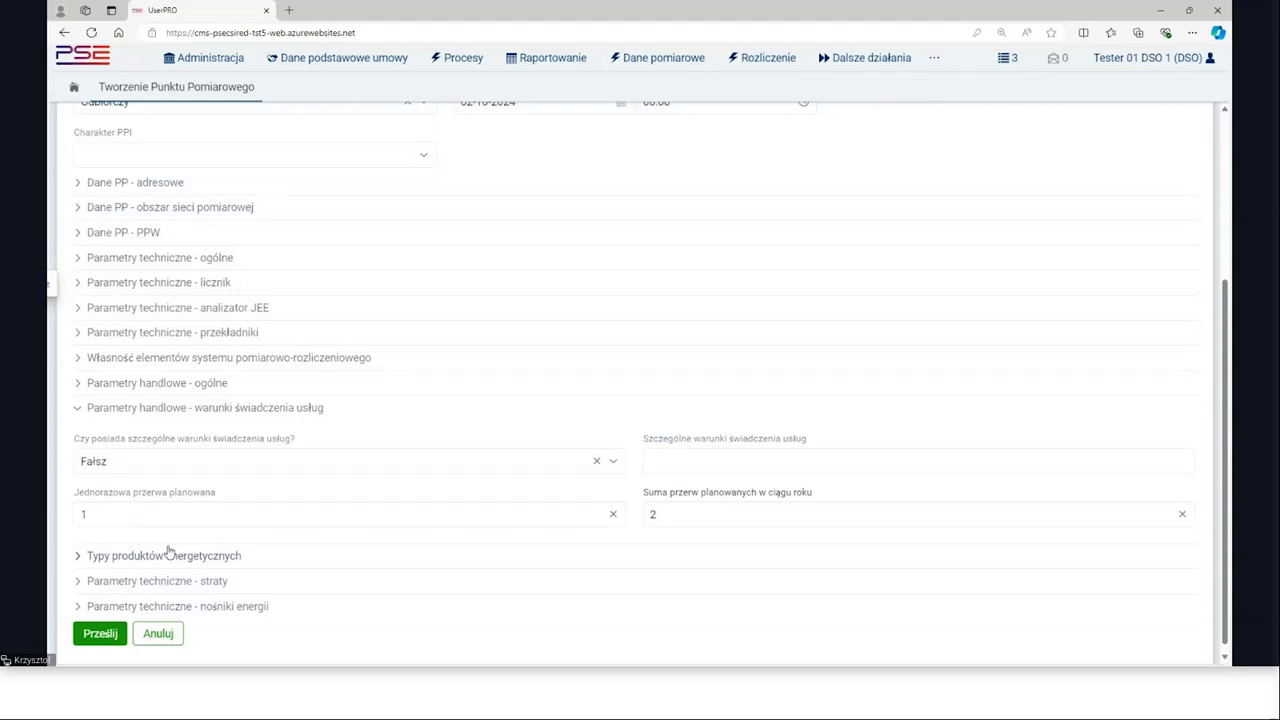
- Add and save a loss entry with Typ strat Brak
left_click(513, 238)
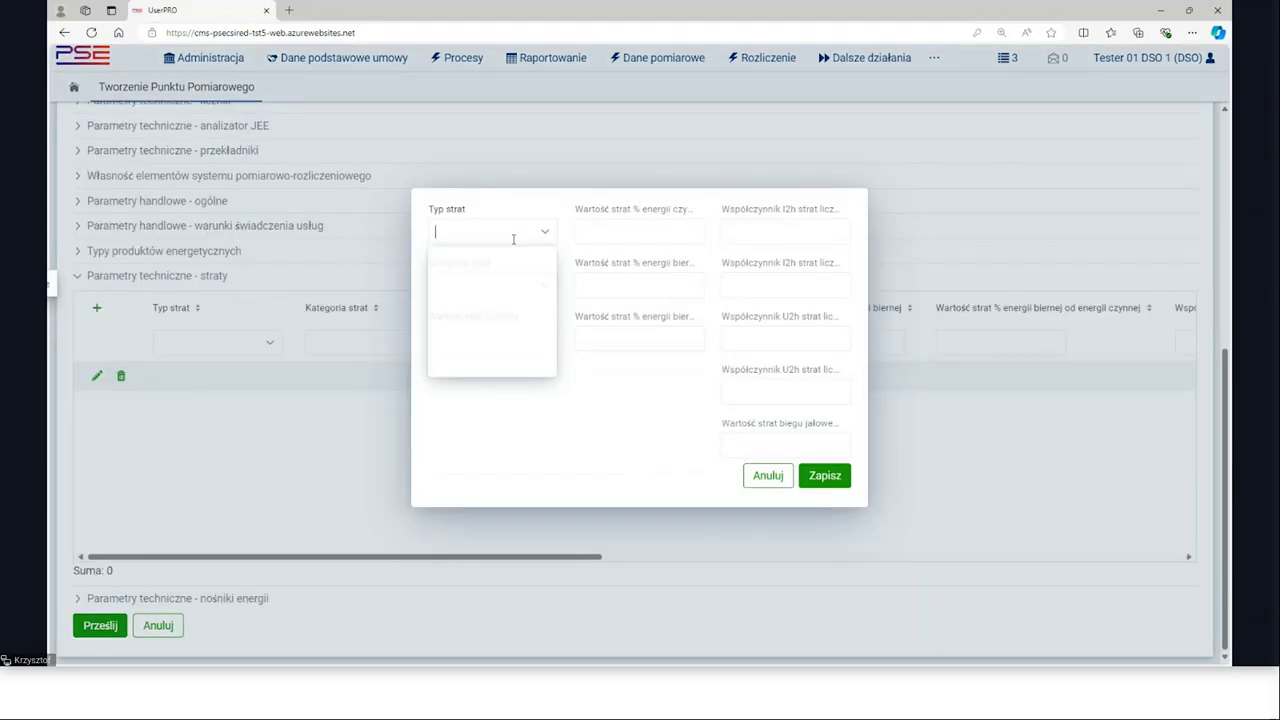
left_click(470, 256)
left_click(822, 476)
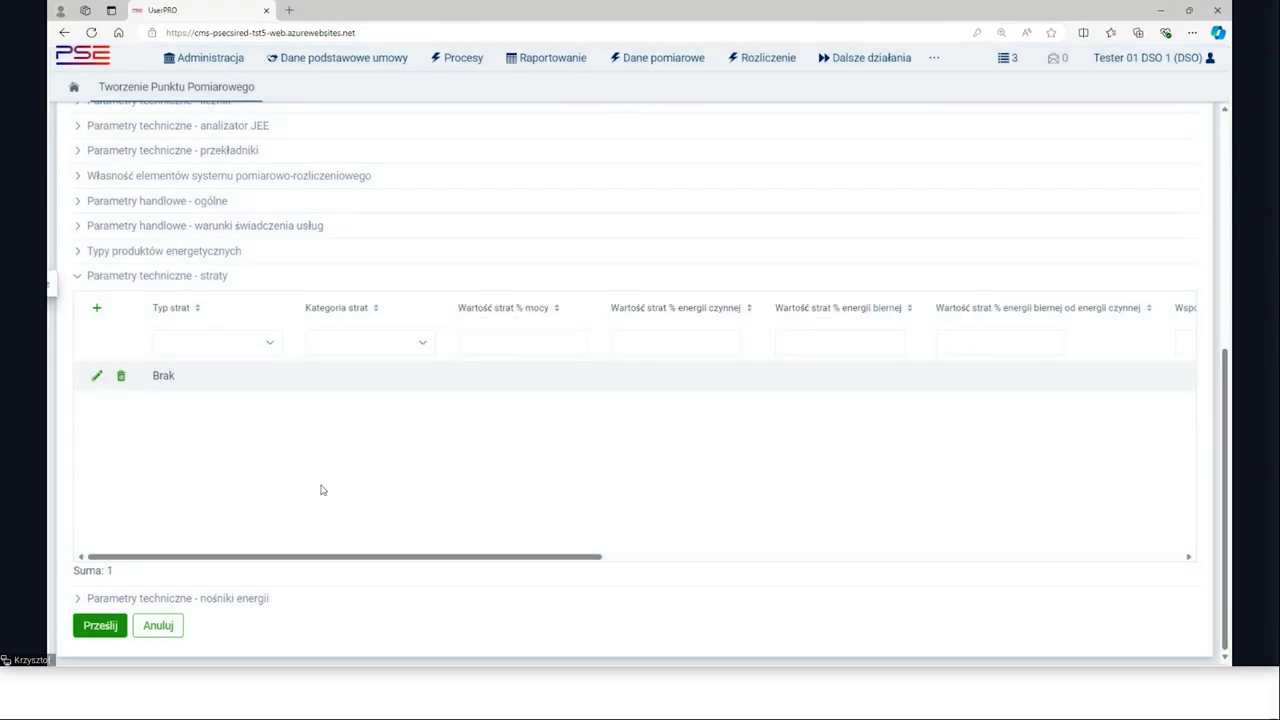
left_click(268, 598)
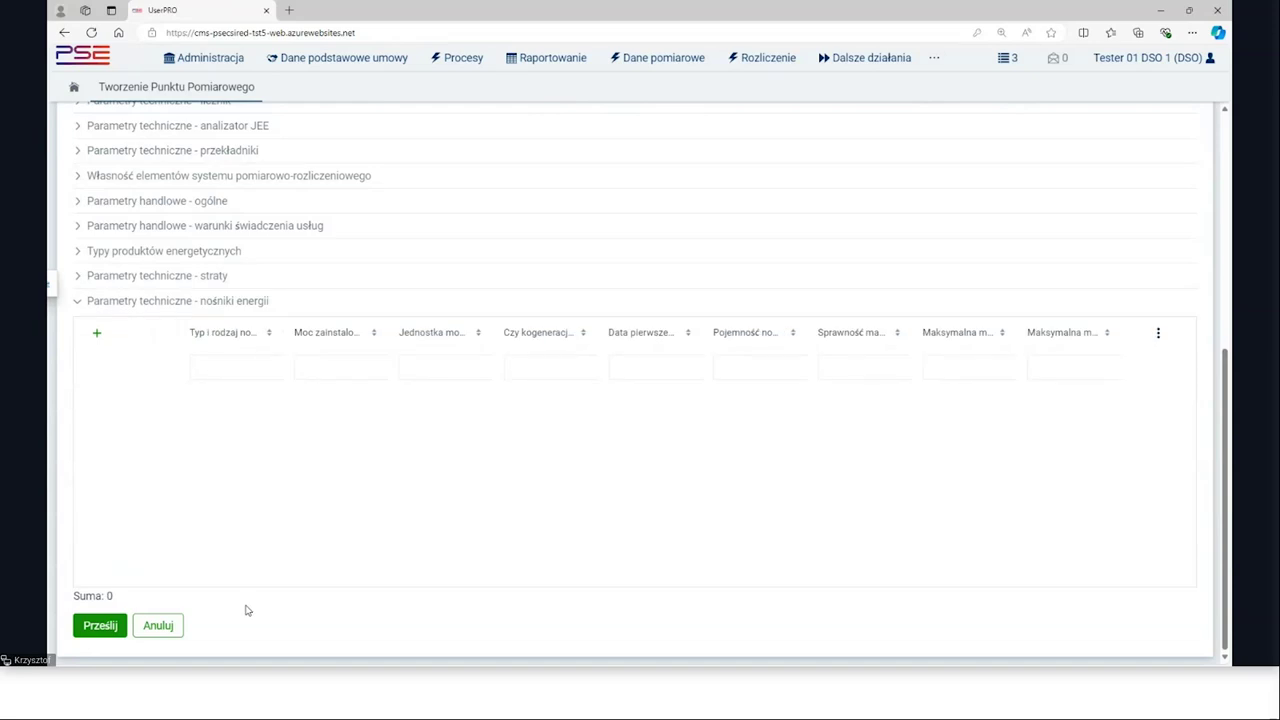
- Select the entire Kod PP value at the top of the form
scroll(160, 234, "up", 5)
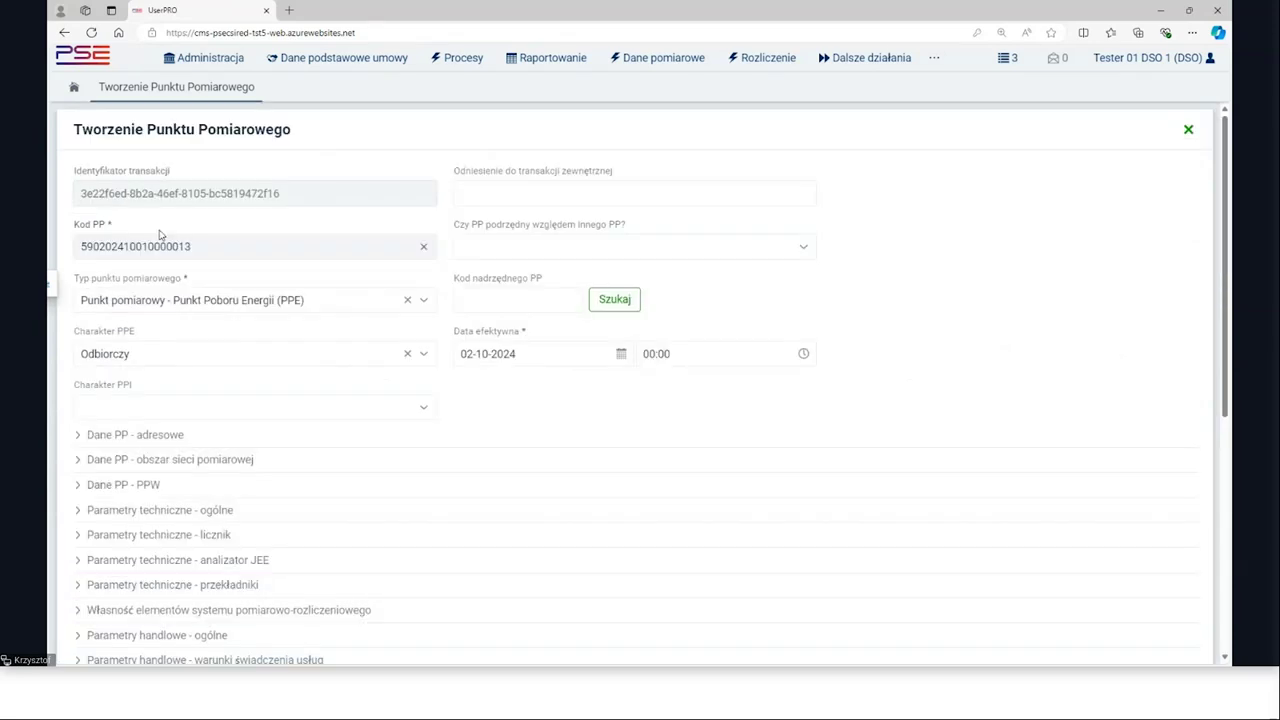
left_click(212, 249)
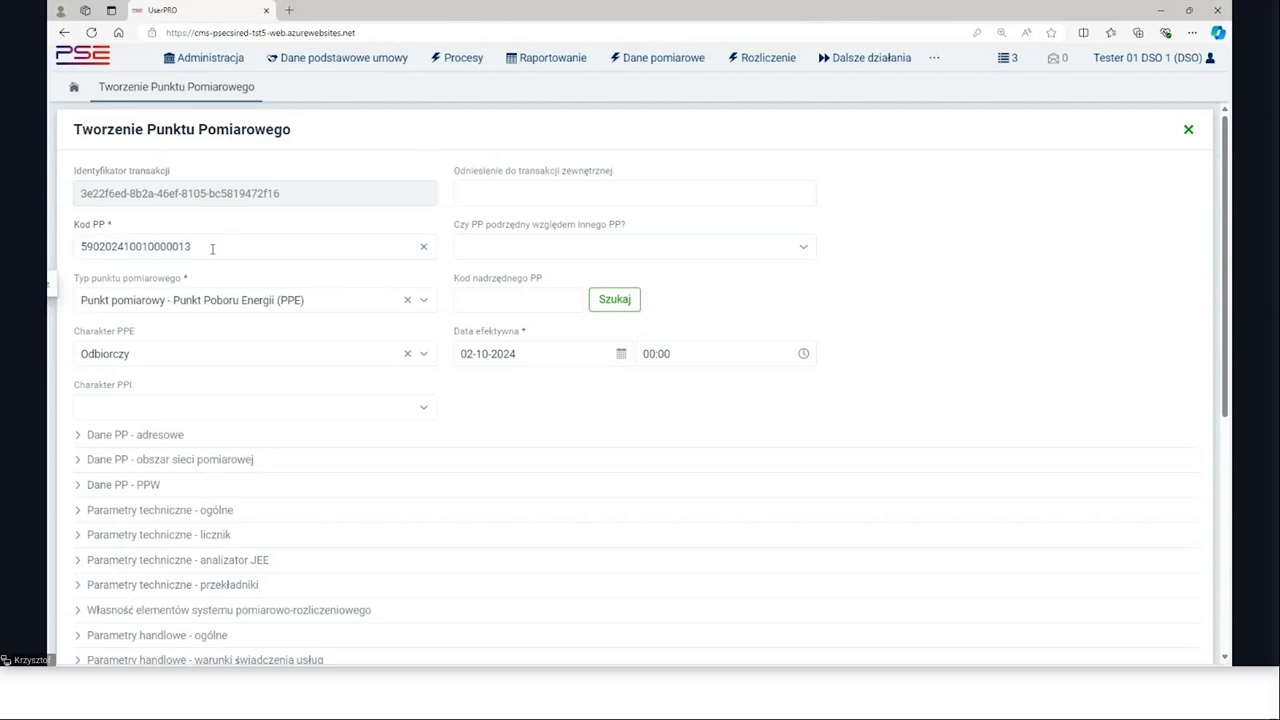
double_click(212, 249)
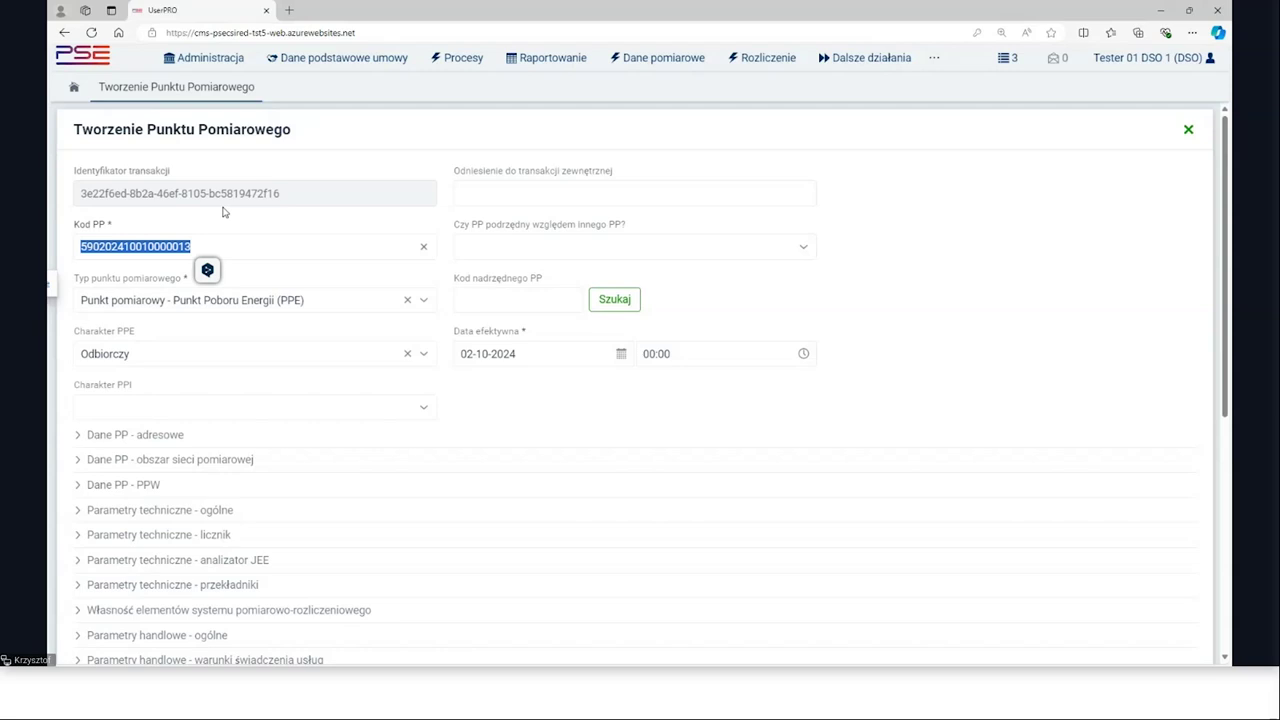
- Submit the form, read errors CE.MPP.521A and 522A in full, and close the dialog
scroll(100, 628, "down", 5)
left_click(100, 626)
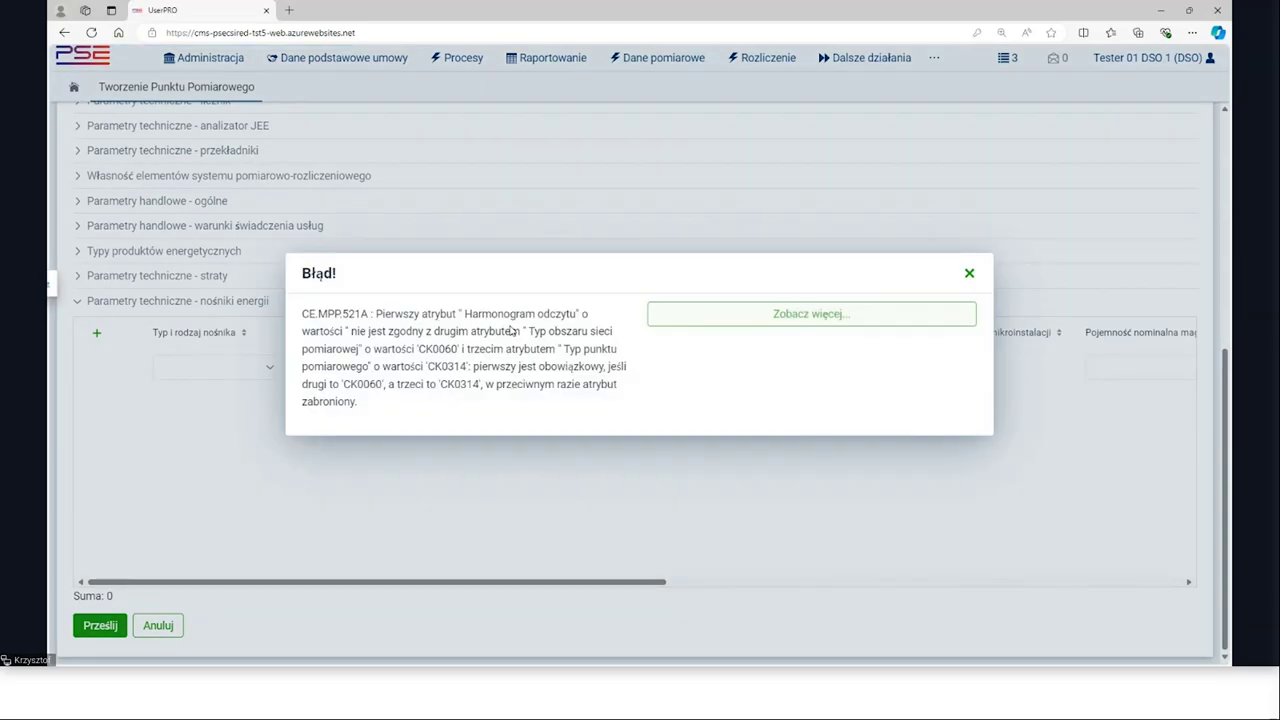
left_click(795, 316)
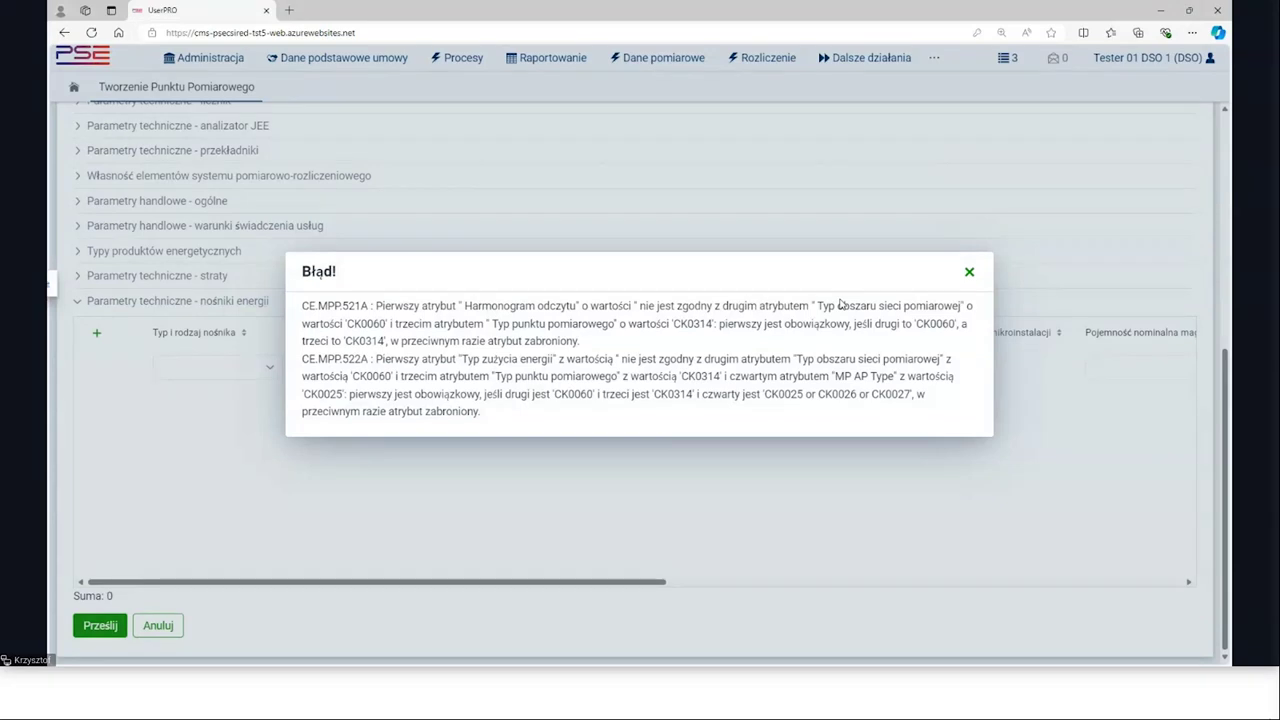
left_click(969, 271)
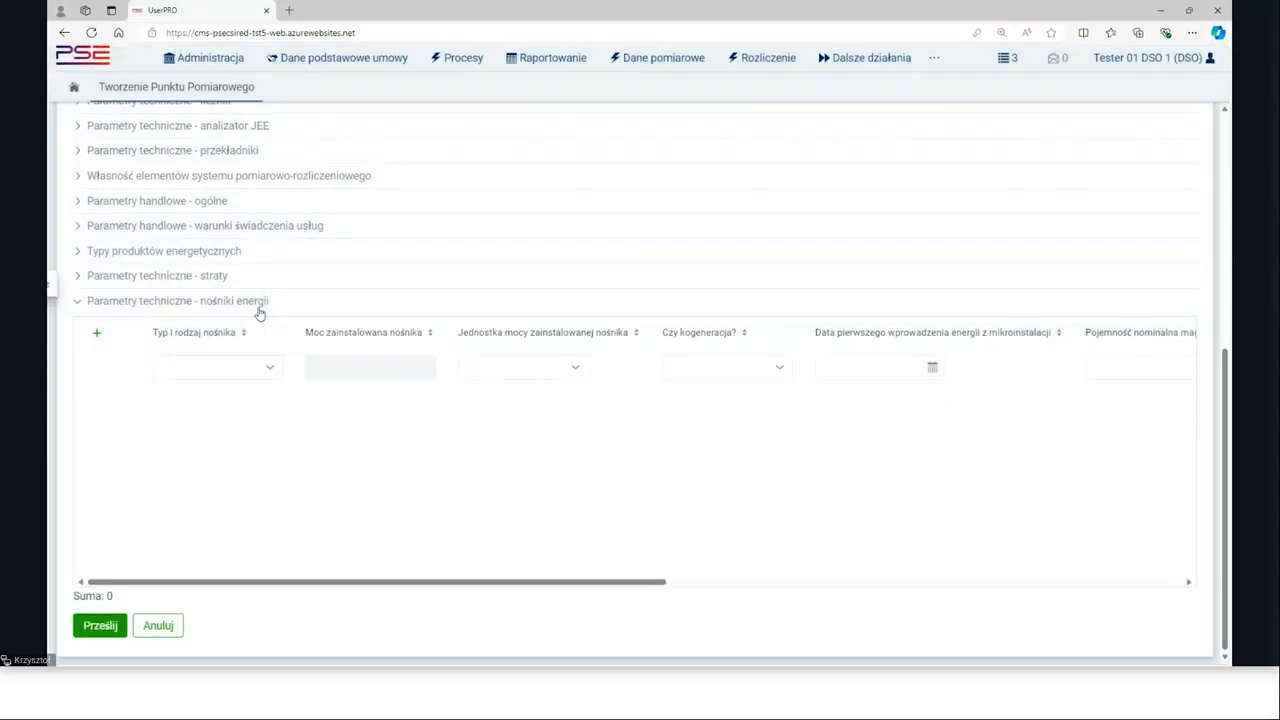
- Set the reading schedule (Harmonogram odczytu) to Czerwiec in the general commercial parameters
scroll(235, 305, "up", 2)
scroll(213, 298, "up", 2)
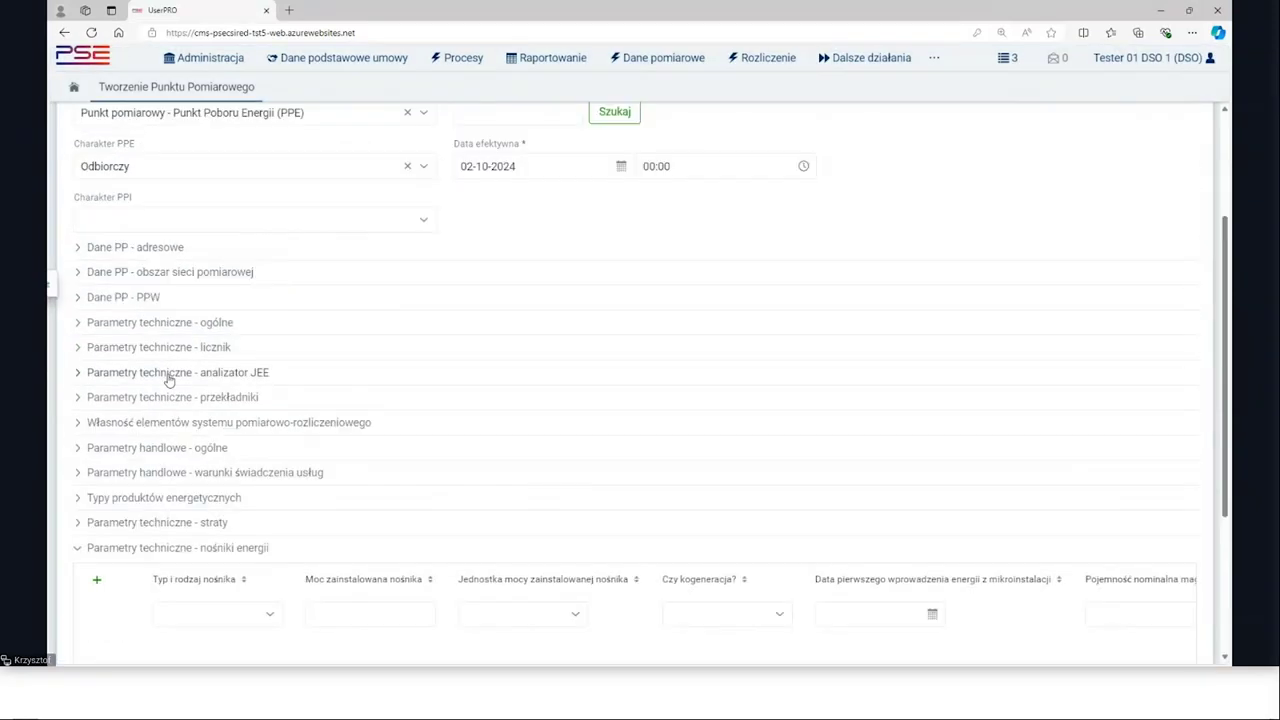
left_click(170, 373)
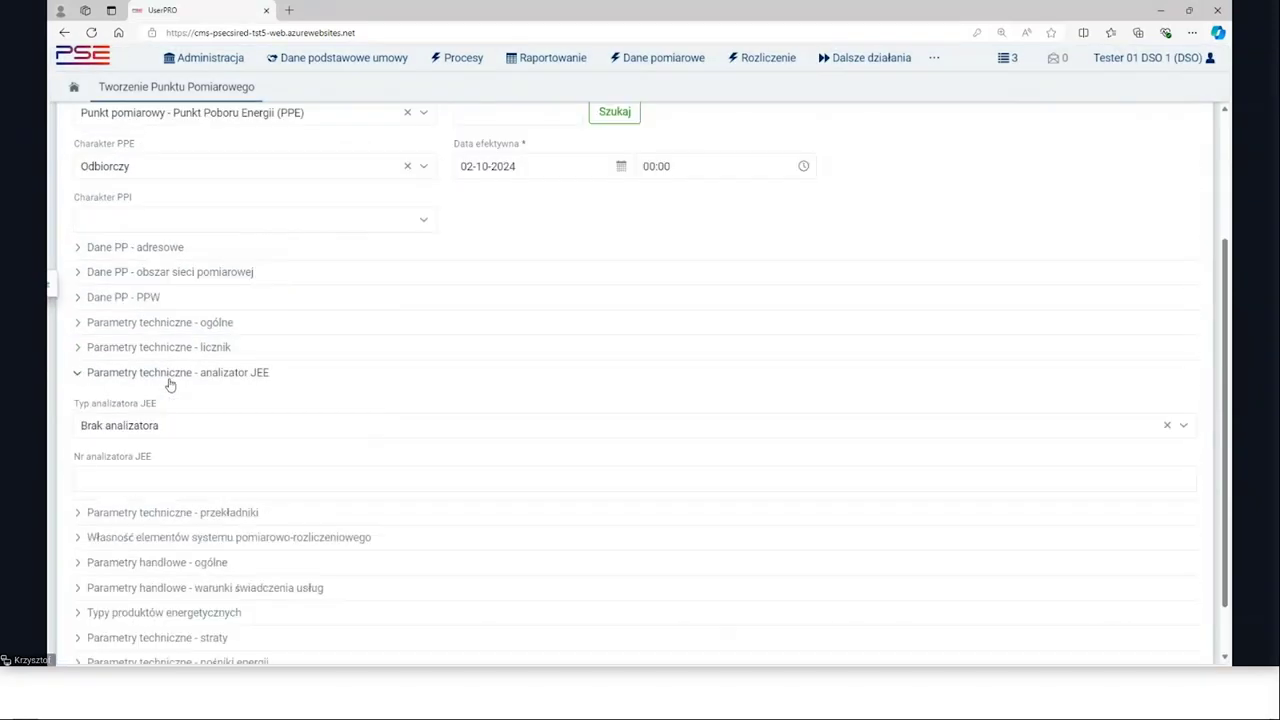
left_click(153, 514)
scroll(209, 487, "down", 1)
left_click(205, 488)
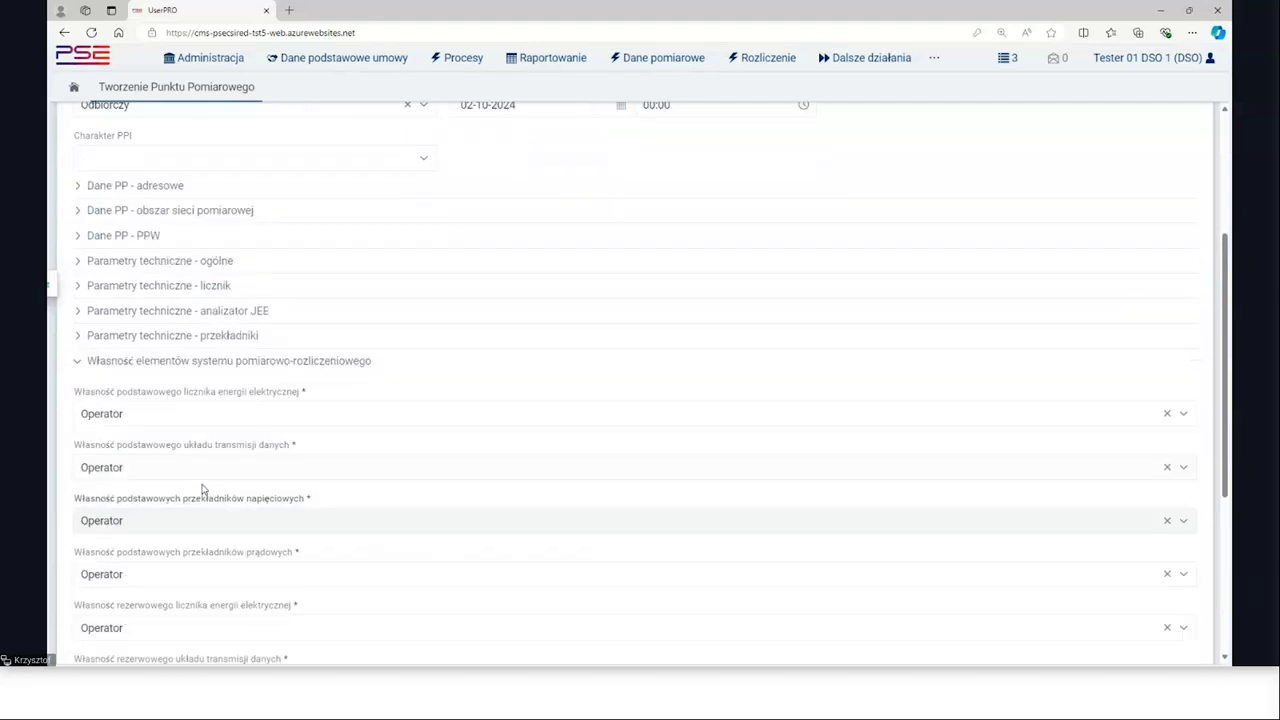
scroll(201, 488, "down", 3)
left_click(115, 481)
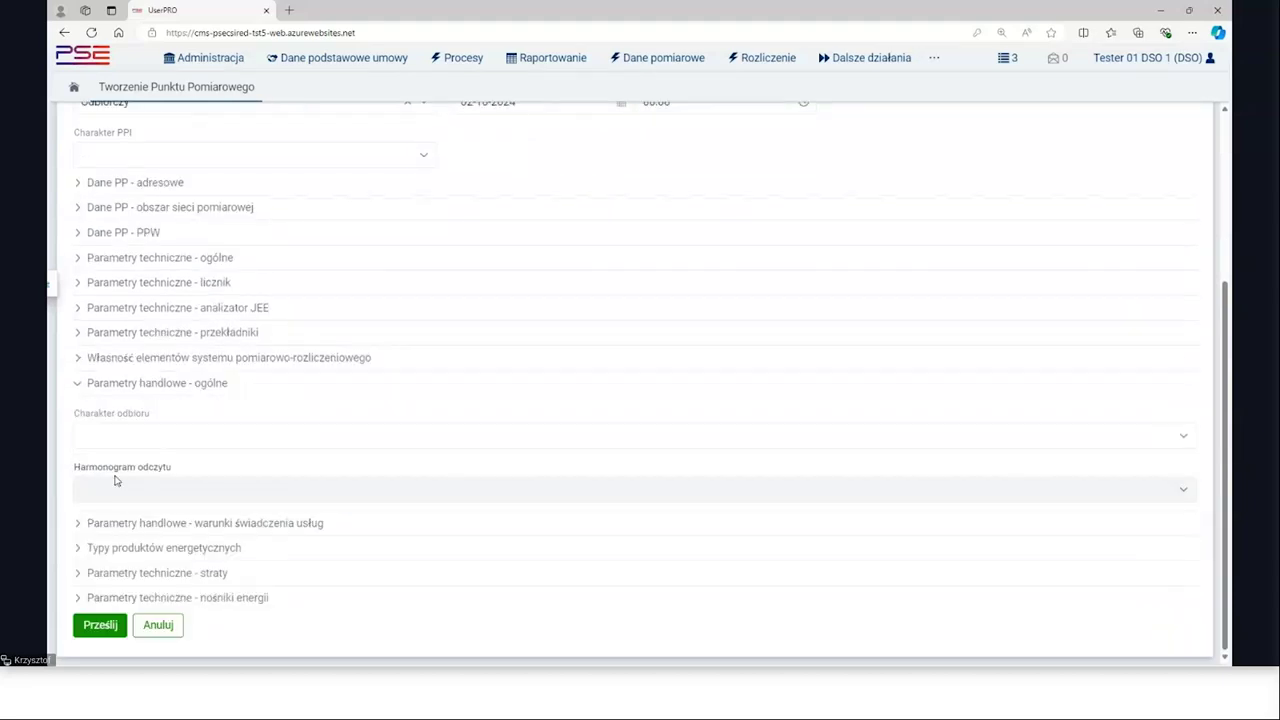
left_click(118, 488)
left_click(137, 530)
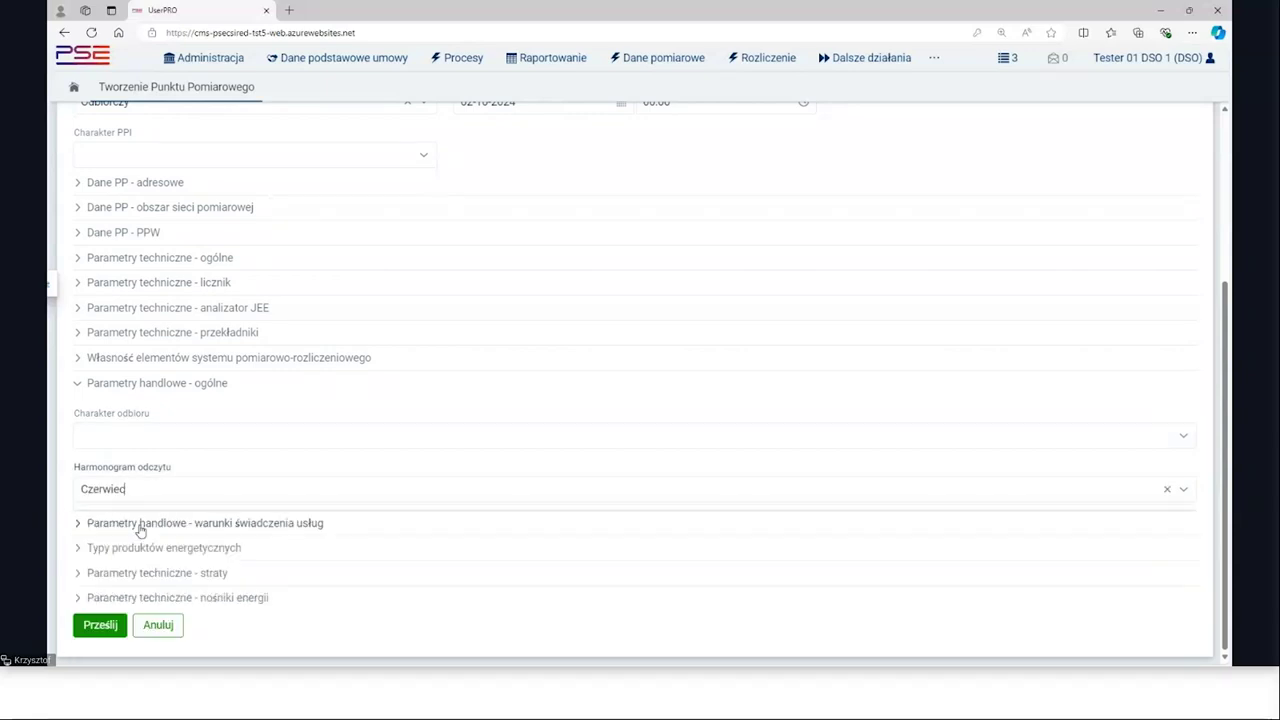
- Review the address, network area, general technical and meter technical parameter sections
scroll(205, 383, "up", 2)
scroll(205, 383, "up", 1)
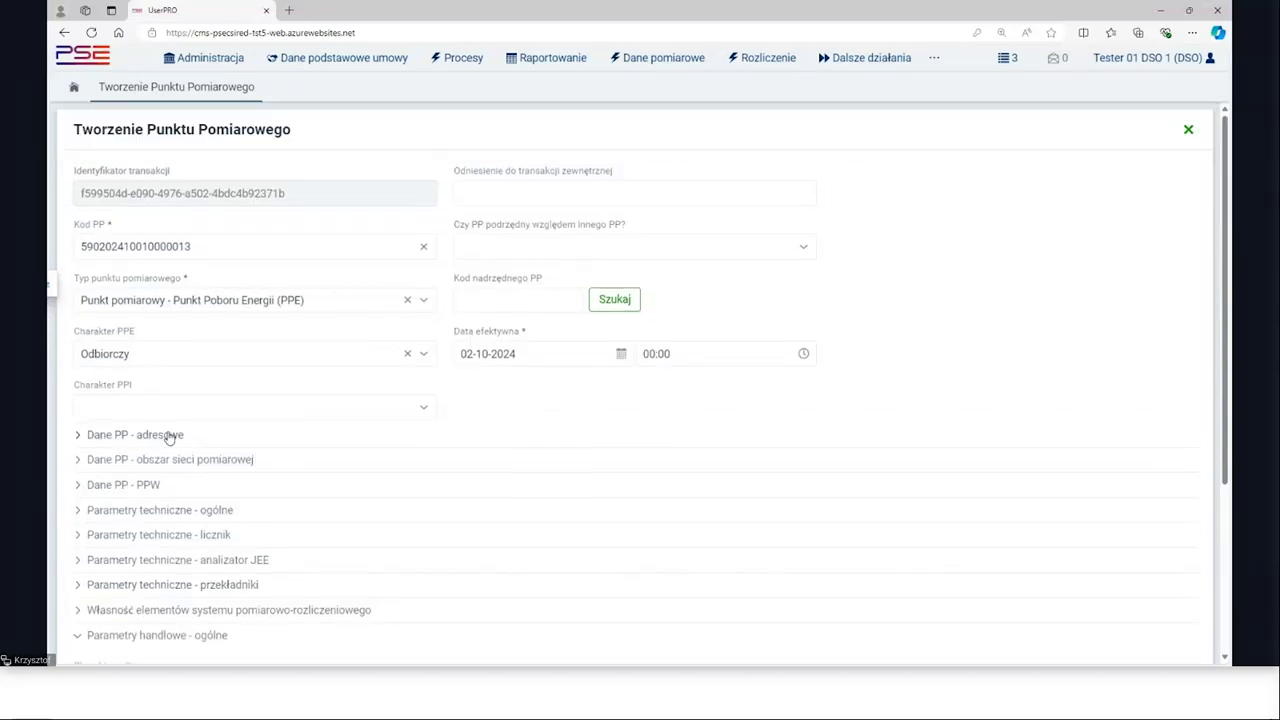
left_click(168, 435)
scroll(196, 469, "down", 1)
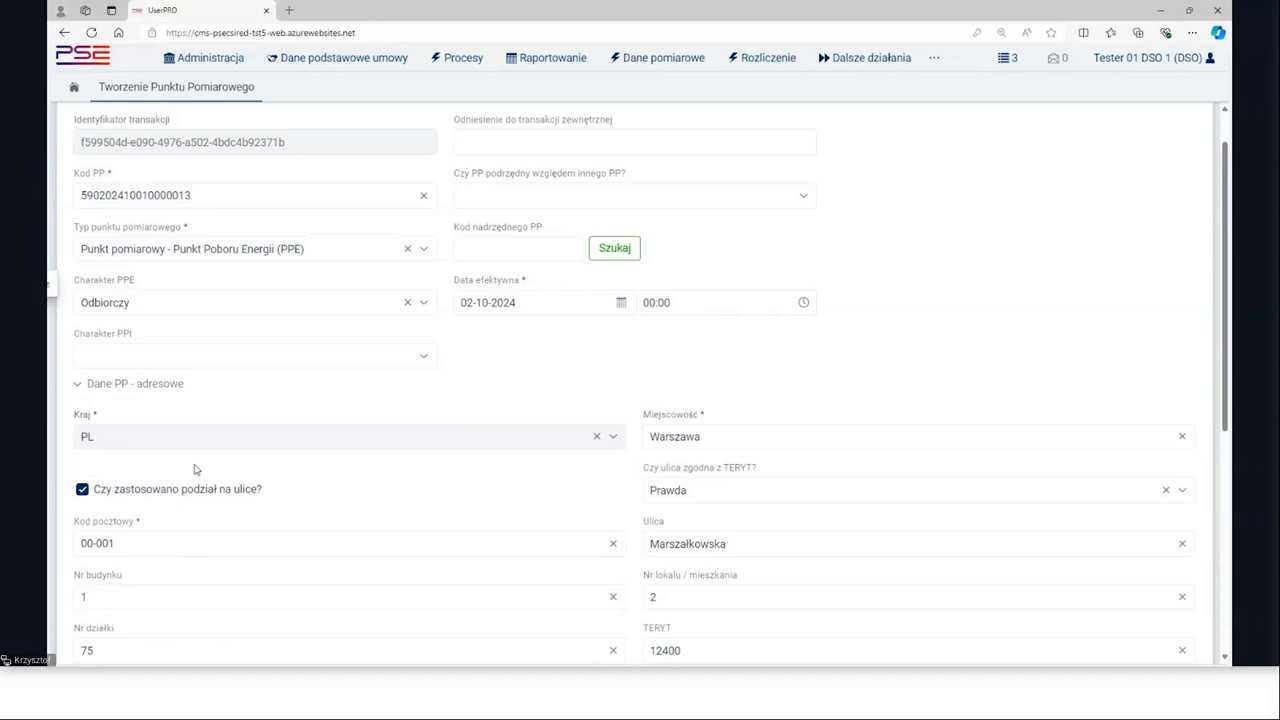
scroll(195, 469, "down", 3)
left_click(166, 488)
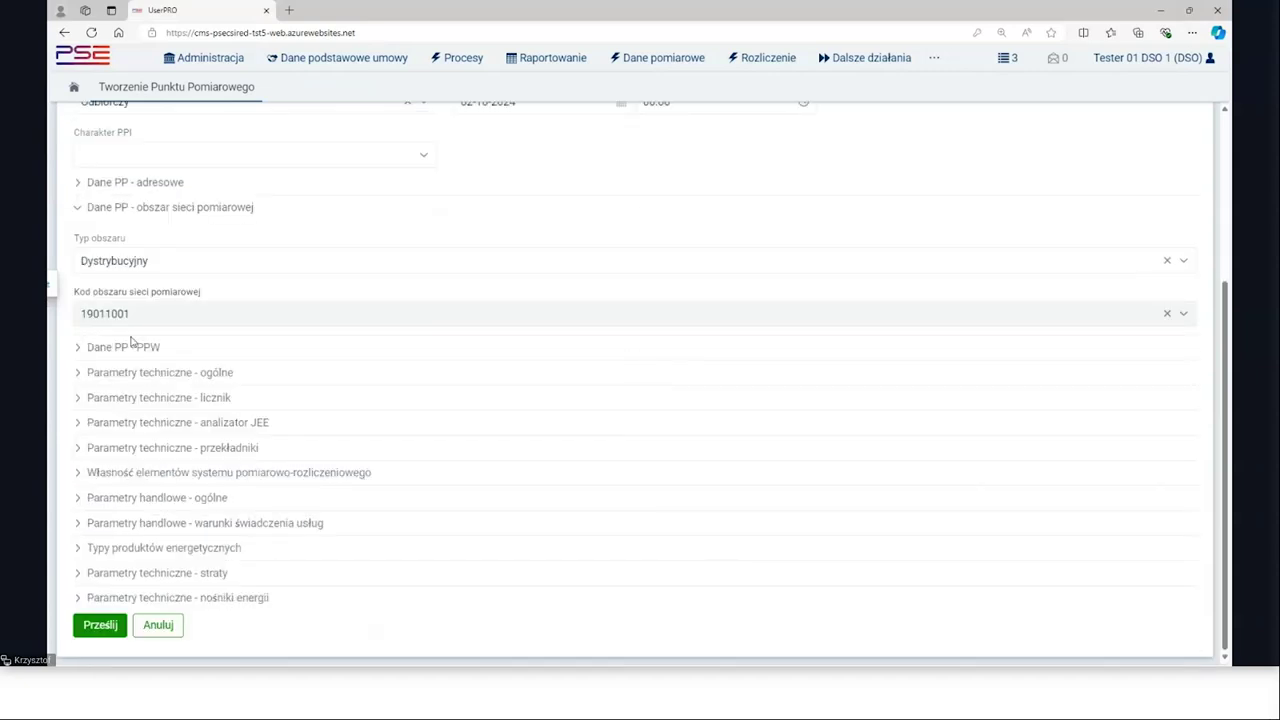
left_click(145, 375)
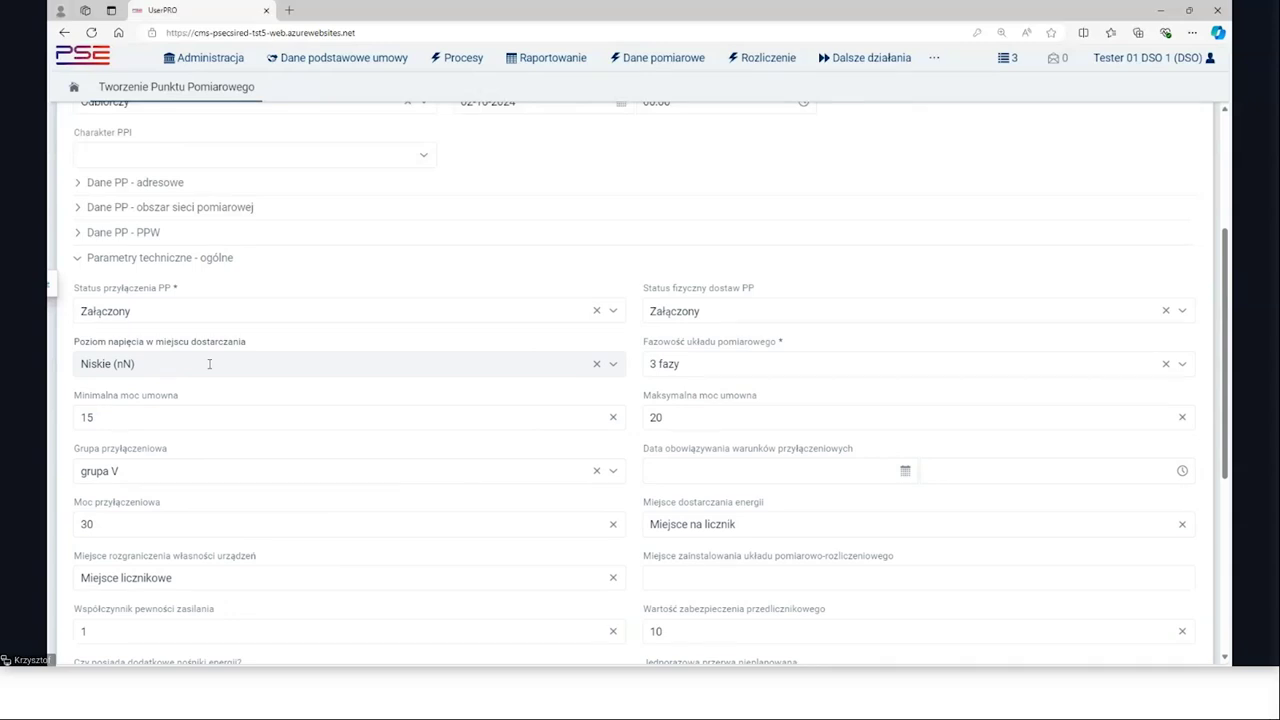
scroll(388, 384, "down", 2)
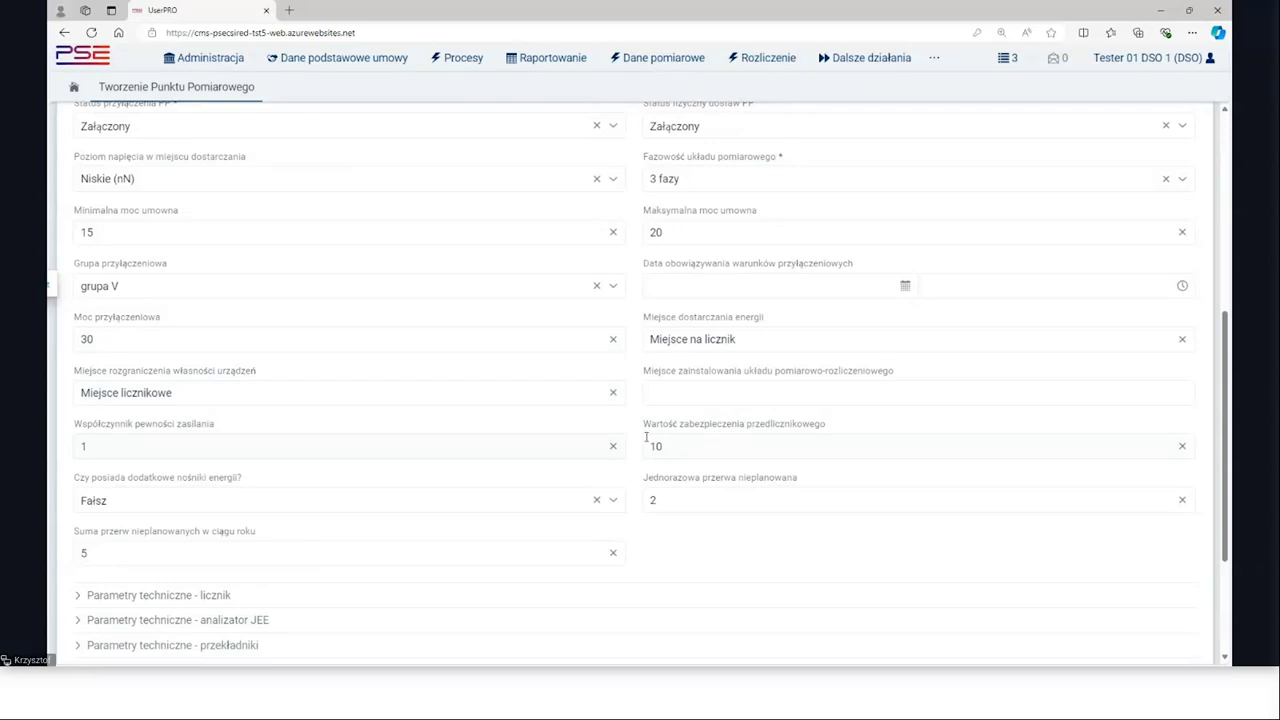
scroll(523, 397, "up", 1)
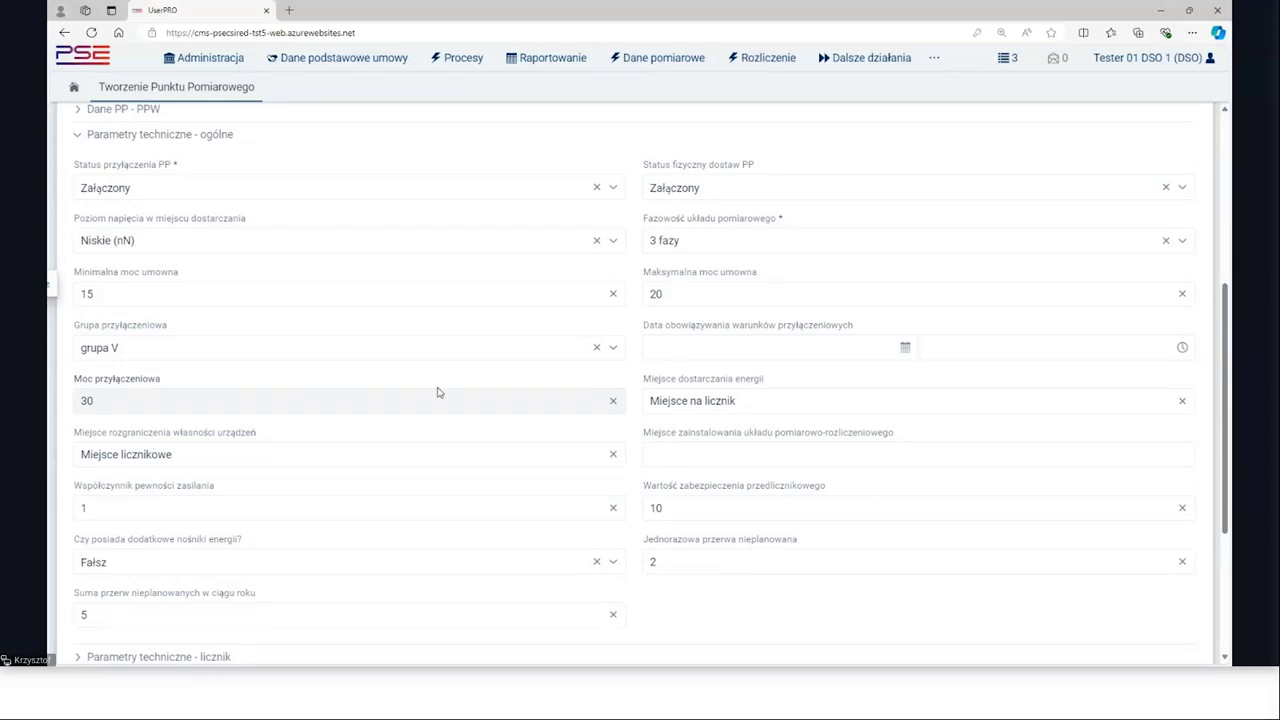
scroll(296, 432, "down", 2)
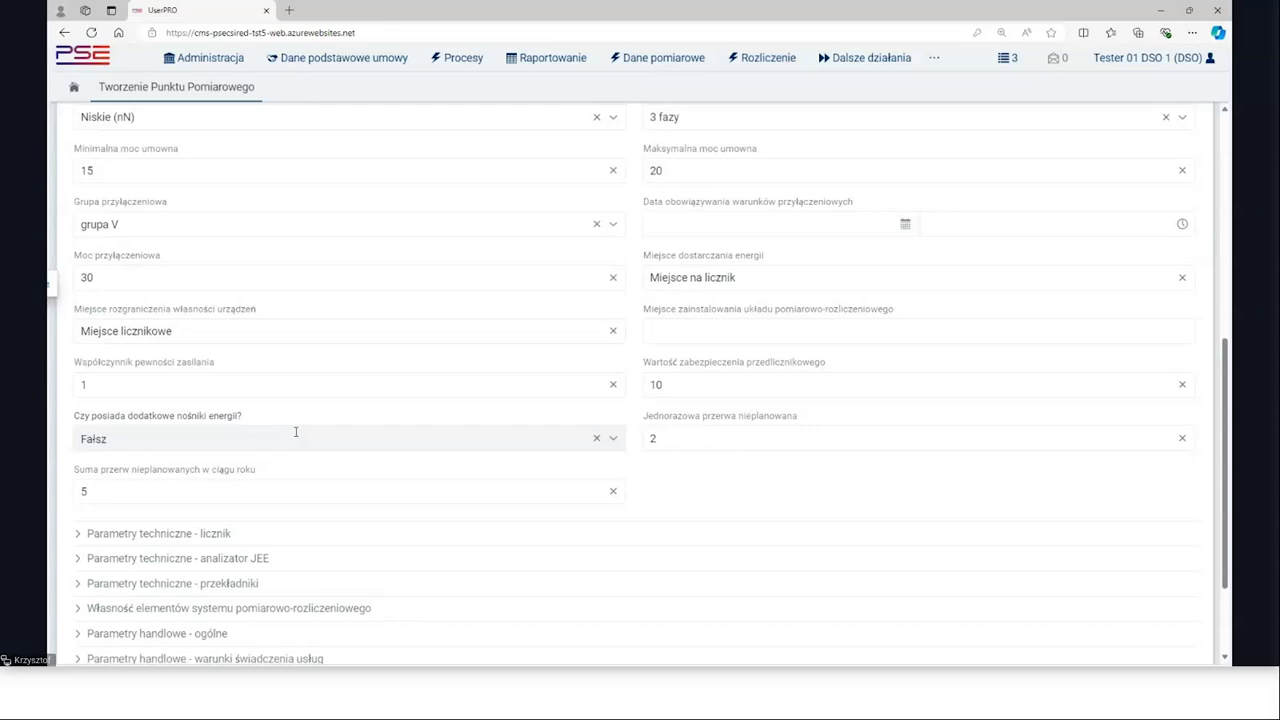
left_click(158, 533)
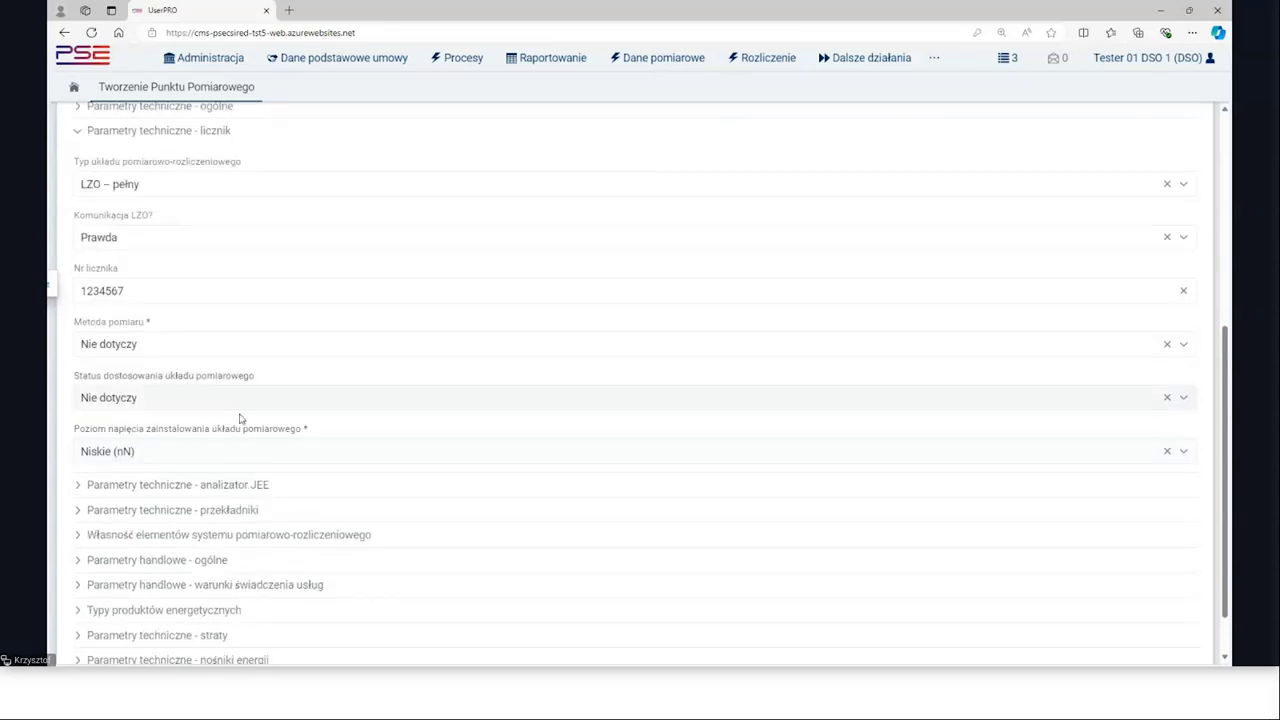
- Review the remaining sections through Typy produktów energetycznych, then select the Kod PP value
scroll(120, 299, "up", 1)
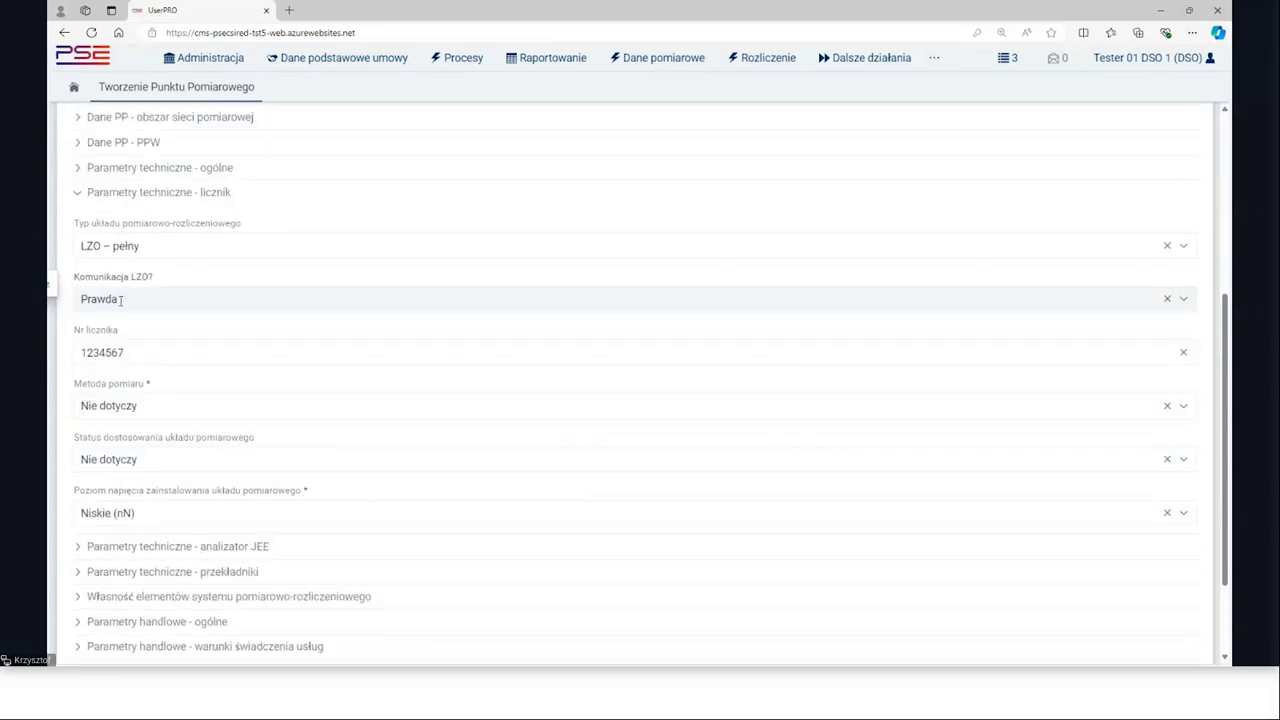
scroll(120, 299, "down", 2)
left_click(180, 417)
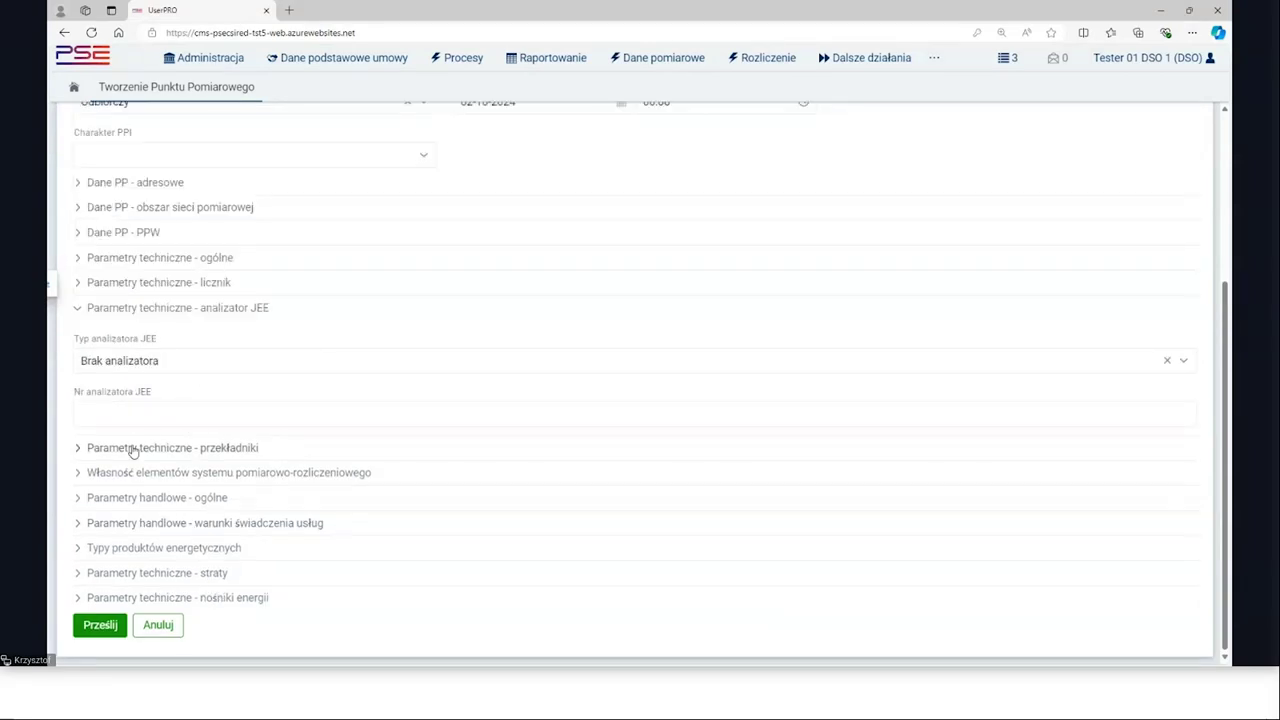
left_click(195, 472)
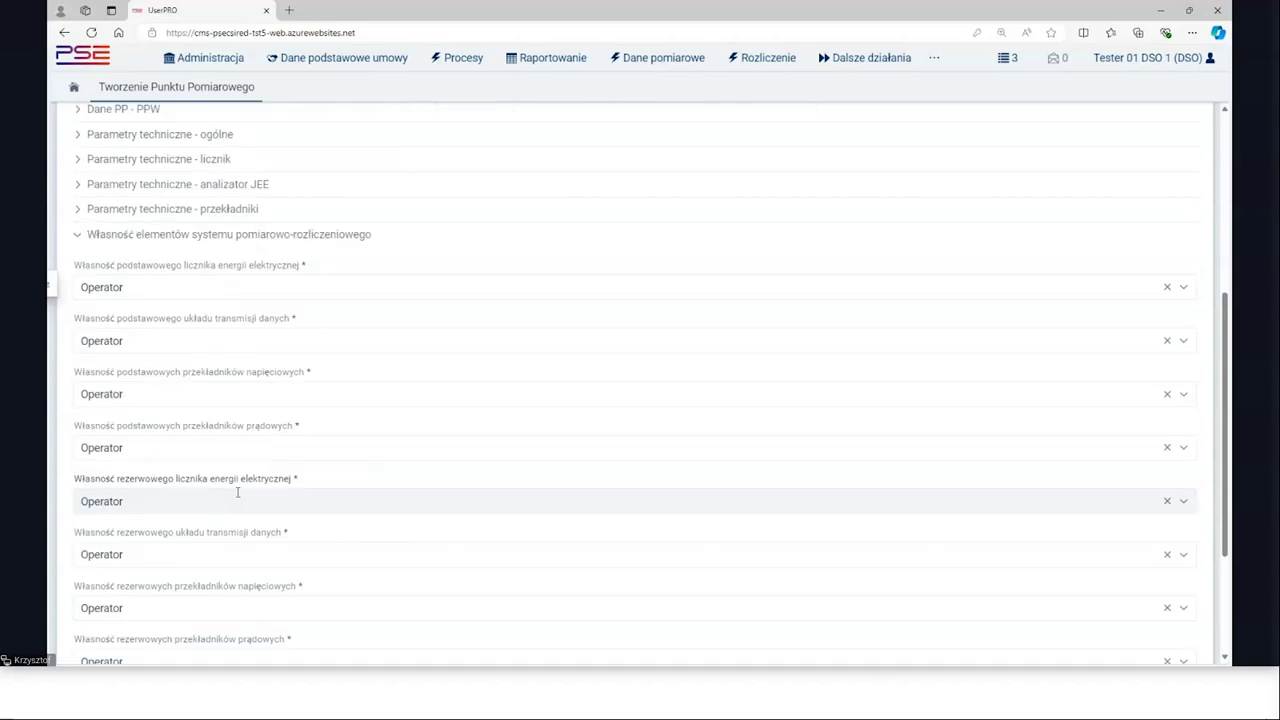
scroll(237, 492, "down", 2)
left_click(220, 497)
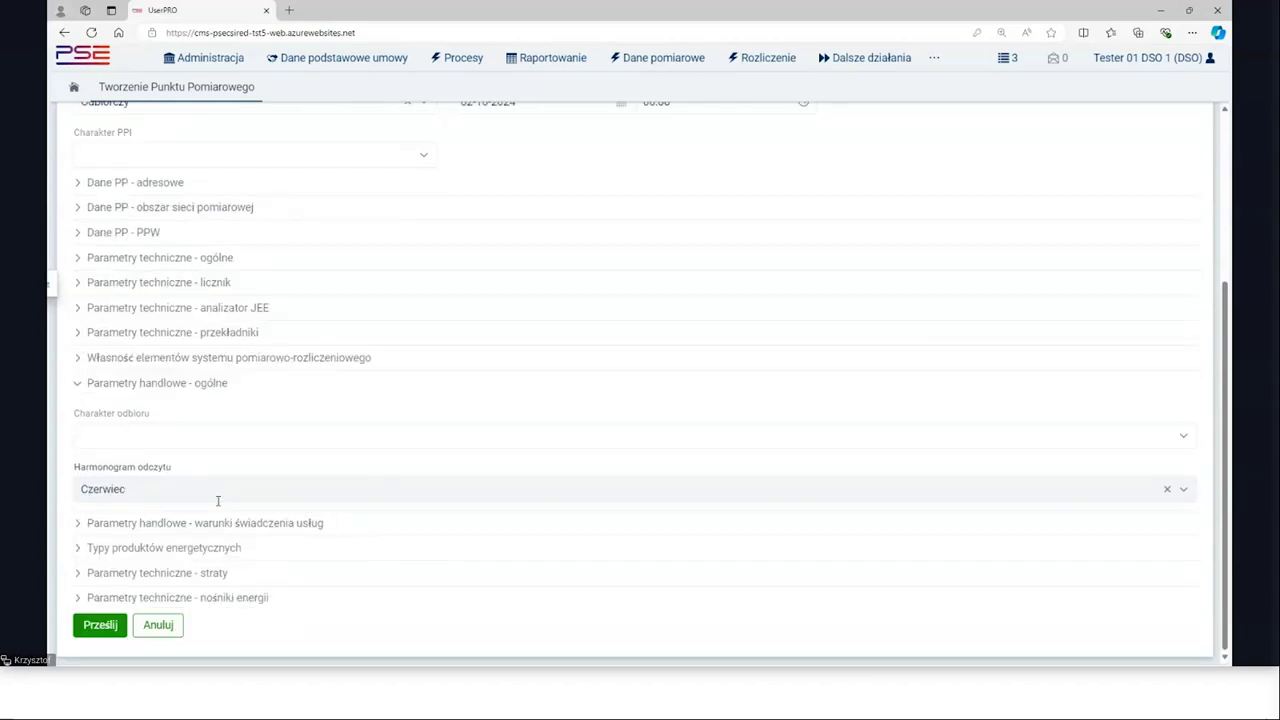
left_click(150, 522)
scroll(120, 503, "down", 1)
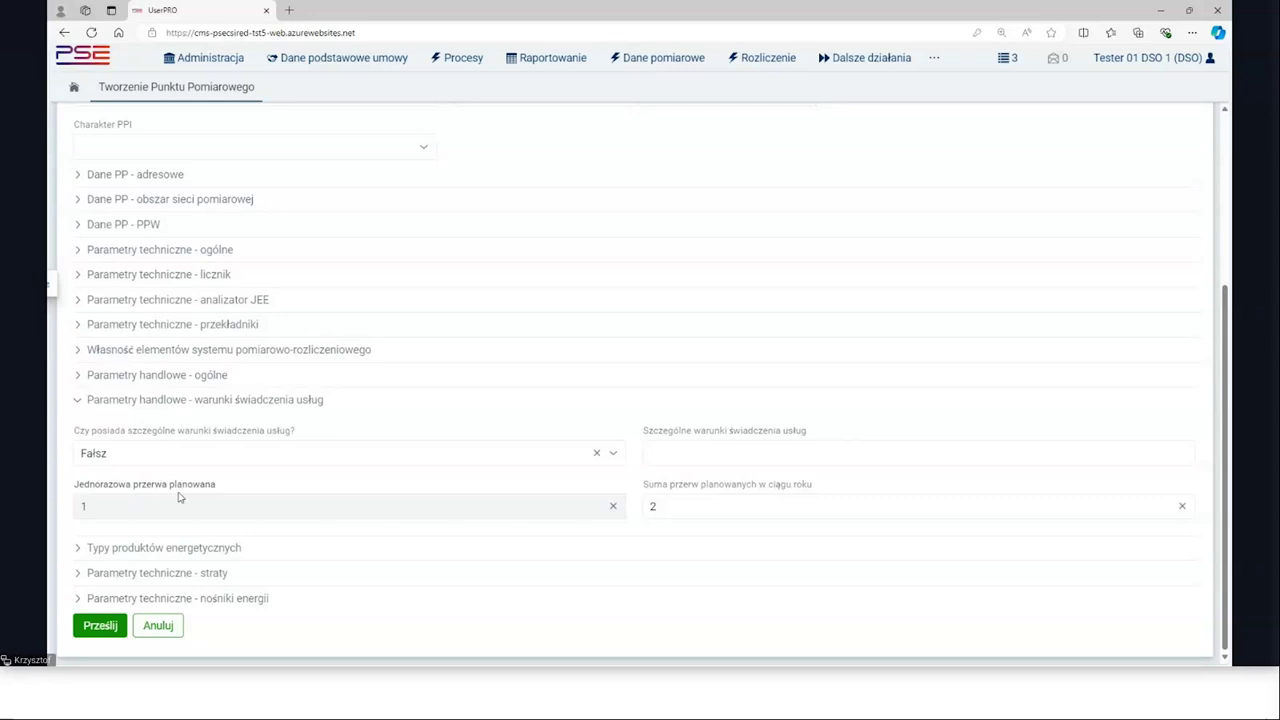
left_click(182, 547)
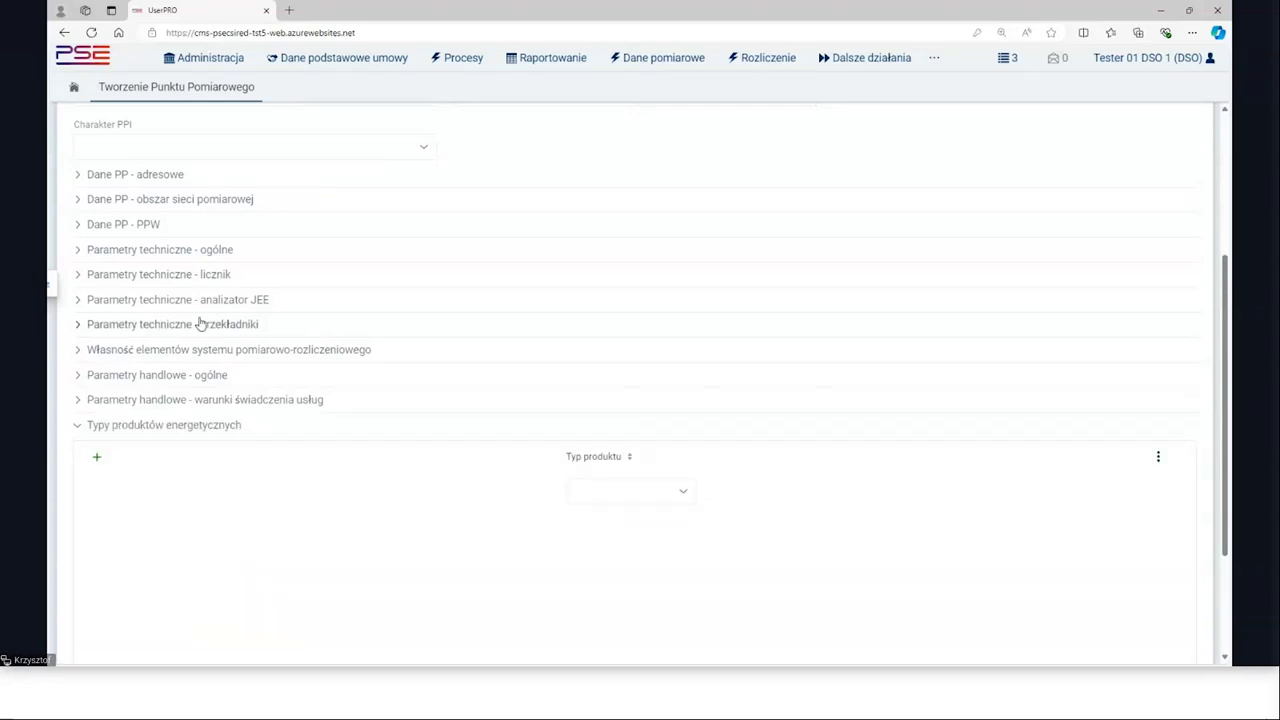
scroll(210, 300, "up", 3)
double_click(235, 245)
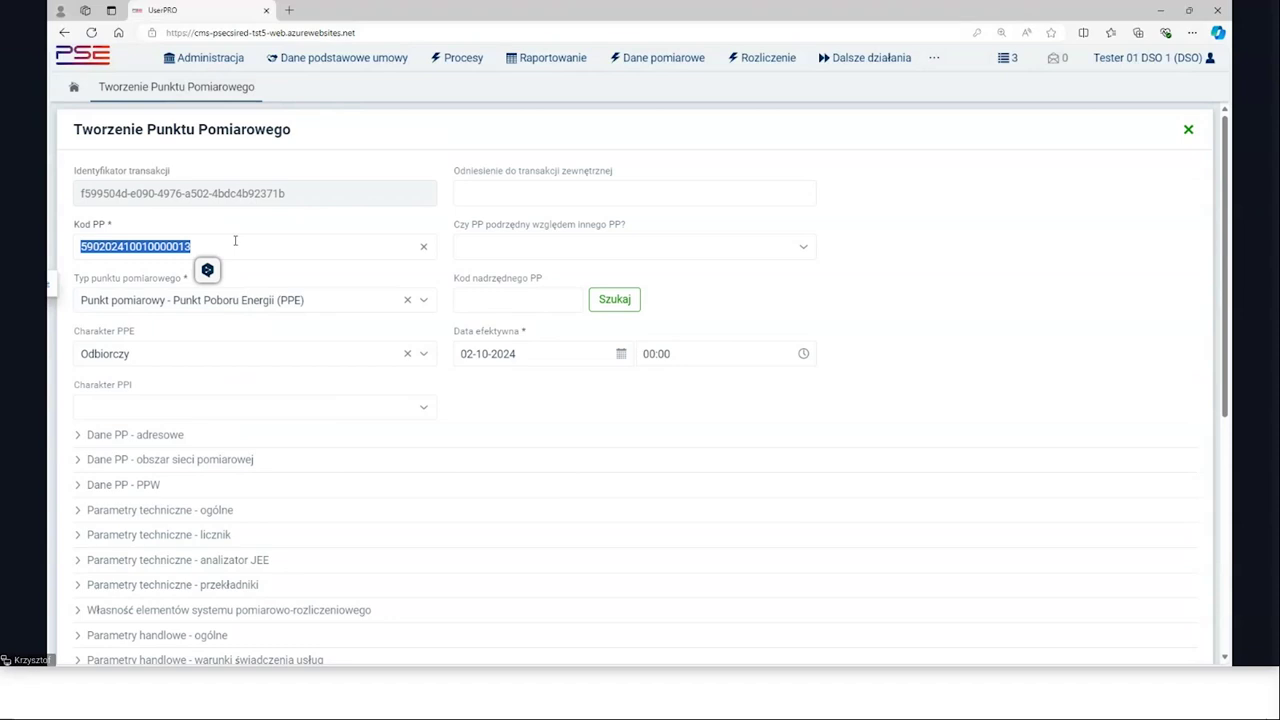
- Resubmit the form, dismiss the CE.MPP.522A energy-use type error, and return to the top
scroll(245, 228, "down", 1)
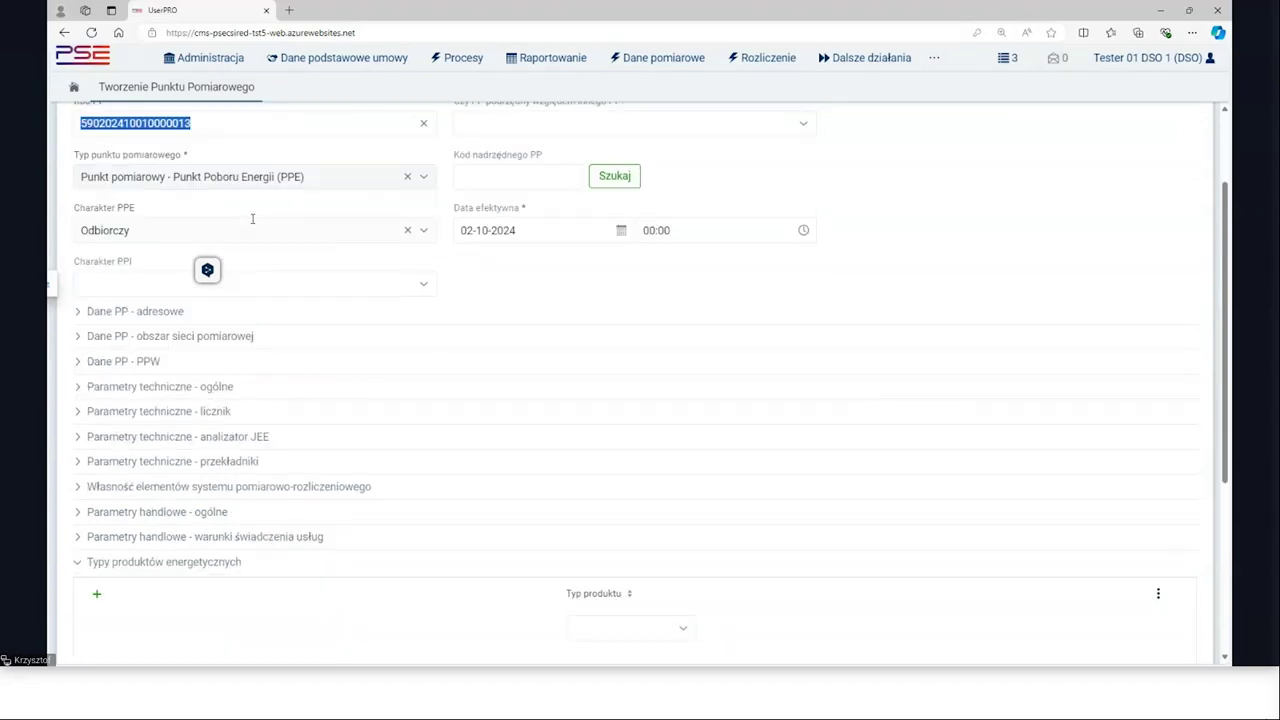
scroll(443, 380, "down", 3)
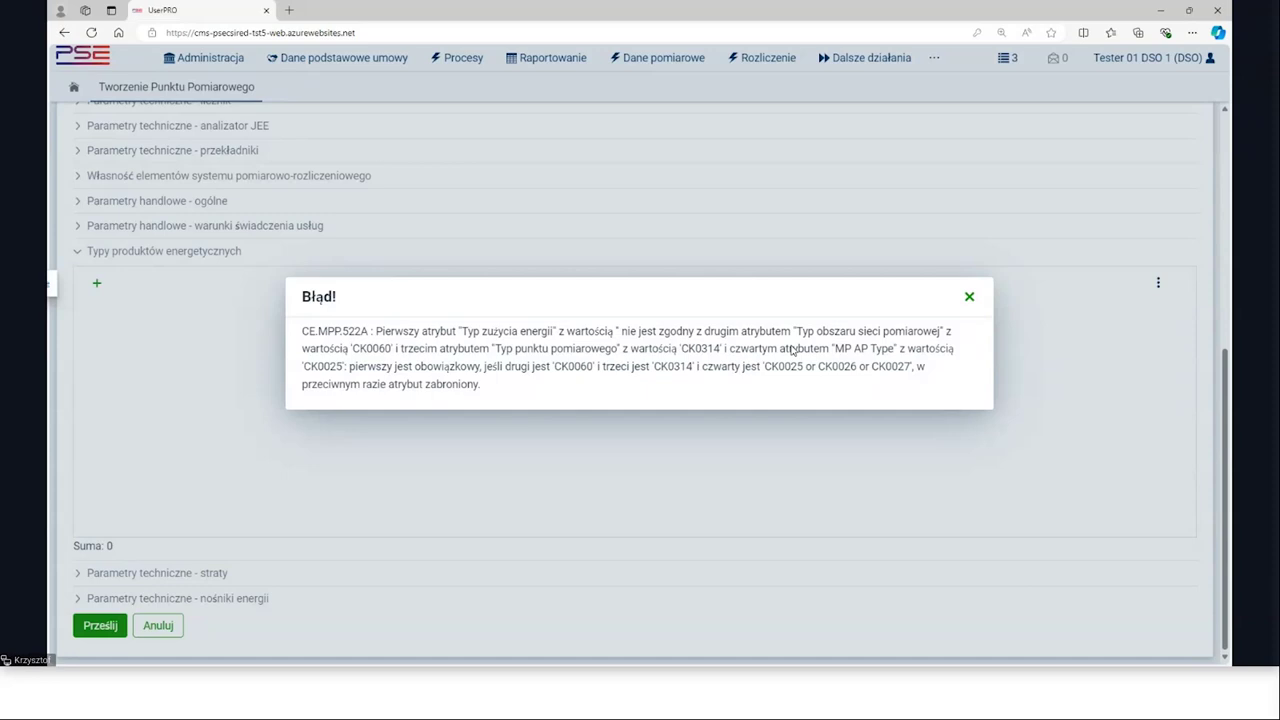
left_click(964, 307)
scroll(208, 499, "up", 2)
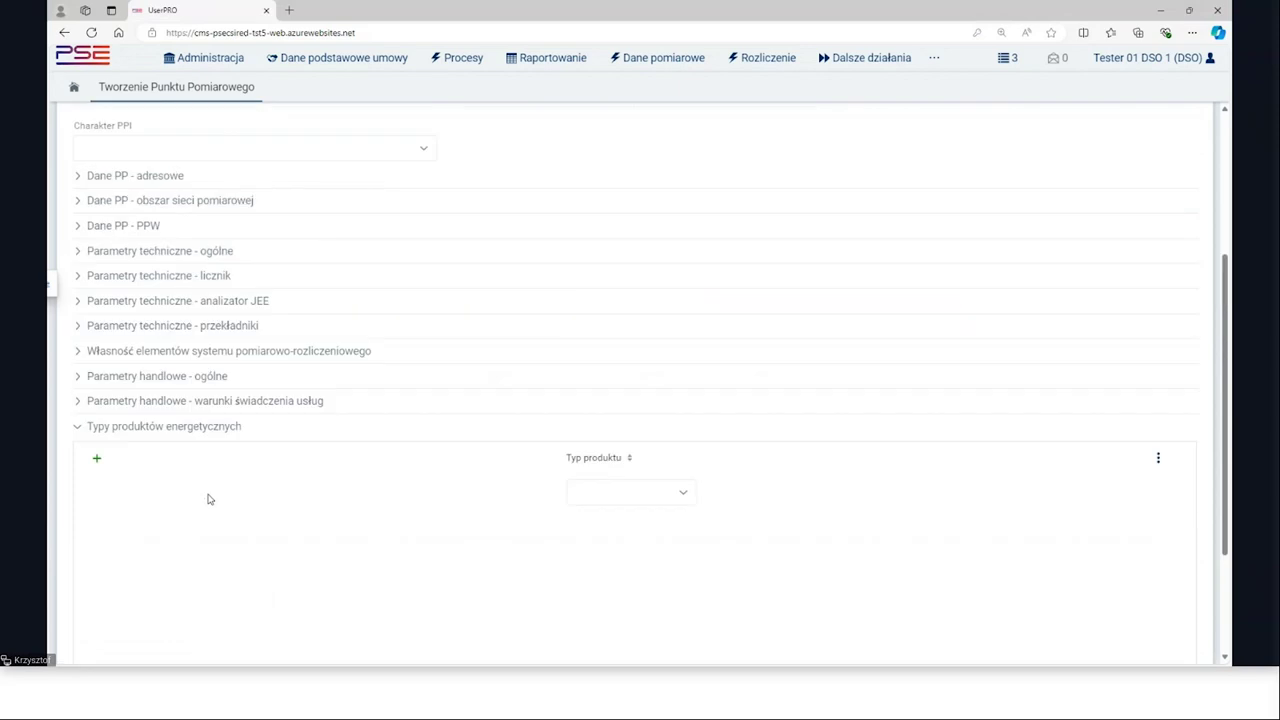
scroll(190, 440, "up", 3)
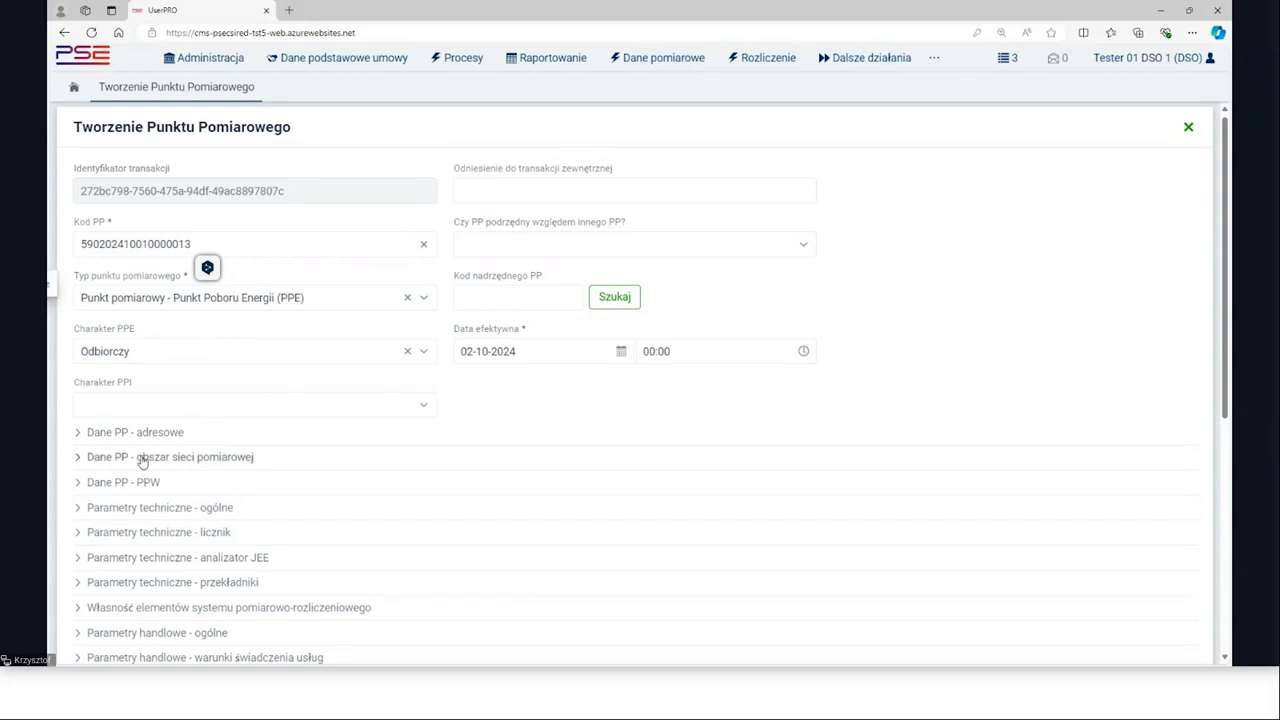
- Check general technical parameters: Niskie (nN), 3 fazy, grupa V, power 30, unplanned breaks 5
left_click(150, 457)
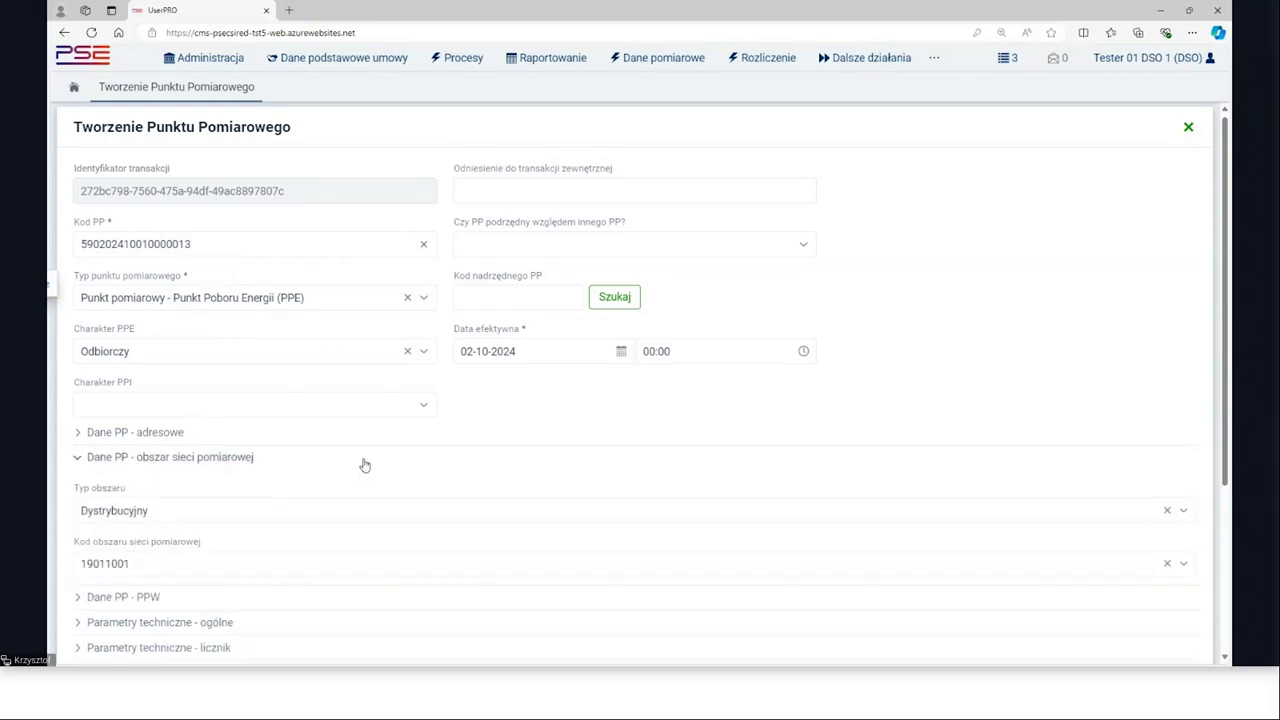
scroll(365, 465, "down", 2)
left_click(429, 437)
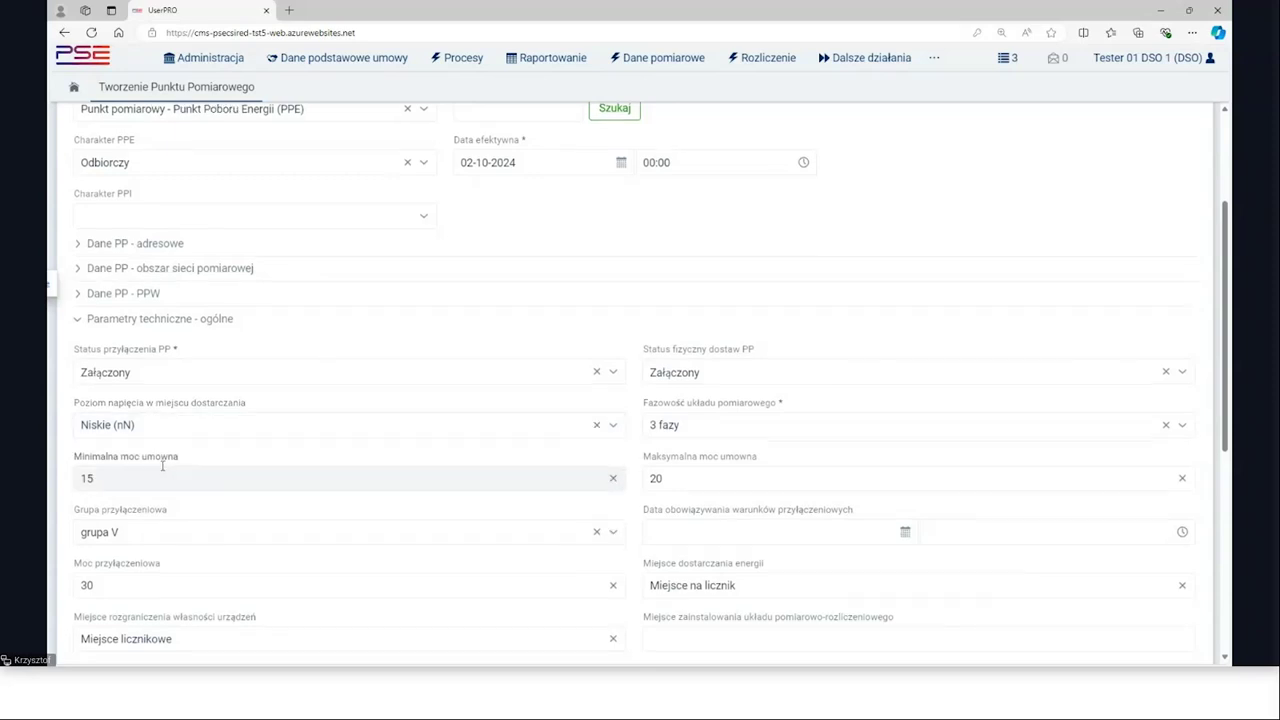
scroll(200, 440, "down", 2)
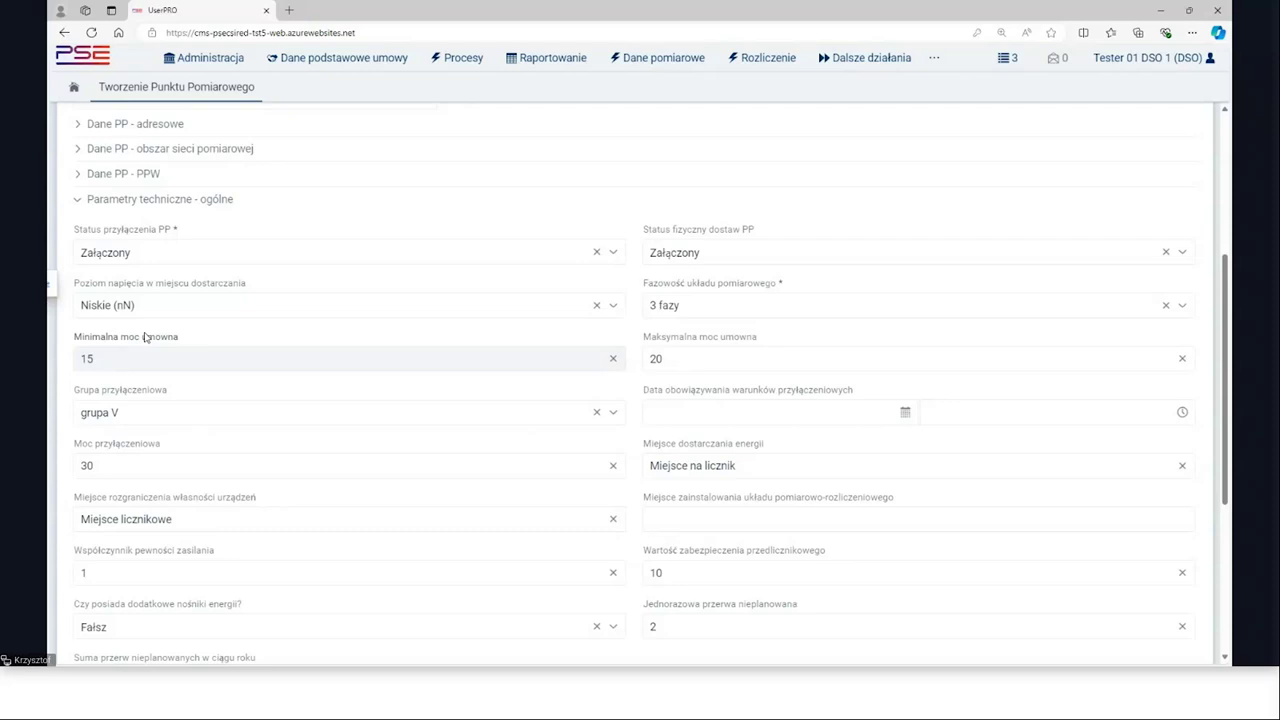
scroll(457, 437, "down", 1)
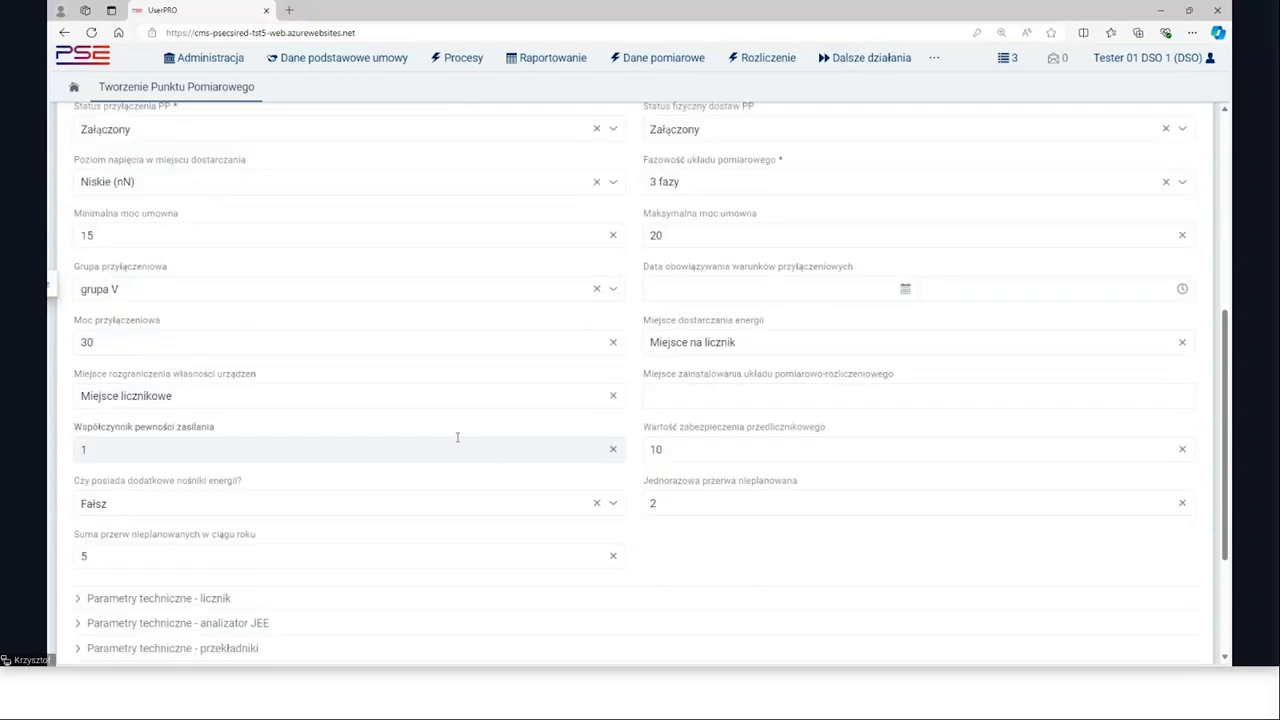
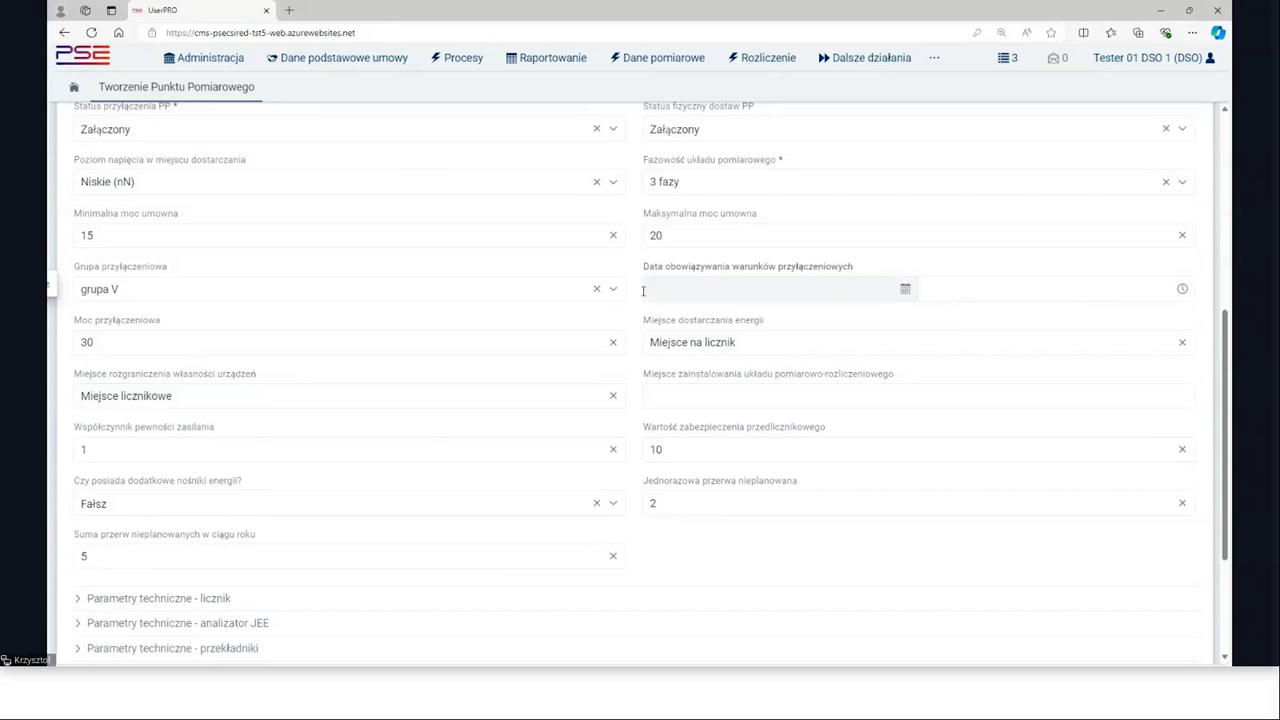
- Expand the meter technical, JEE analyser and transformer ratio parameter sections for review
scroll(370, 426, "down", 1)
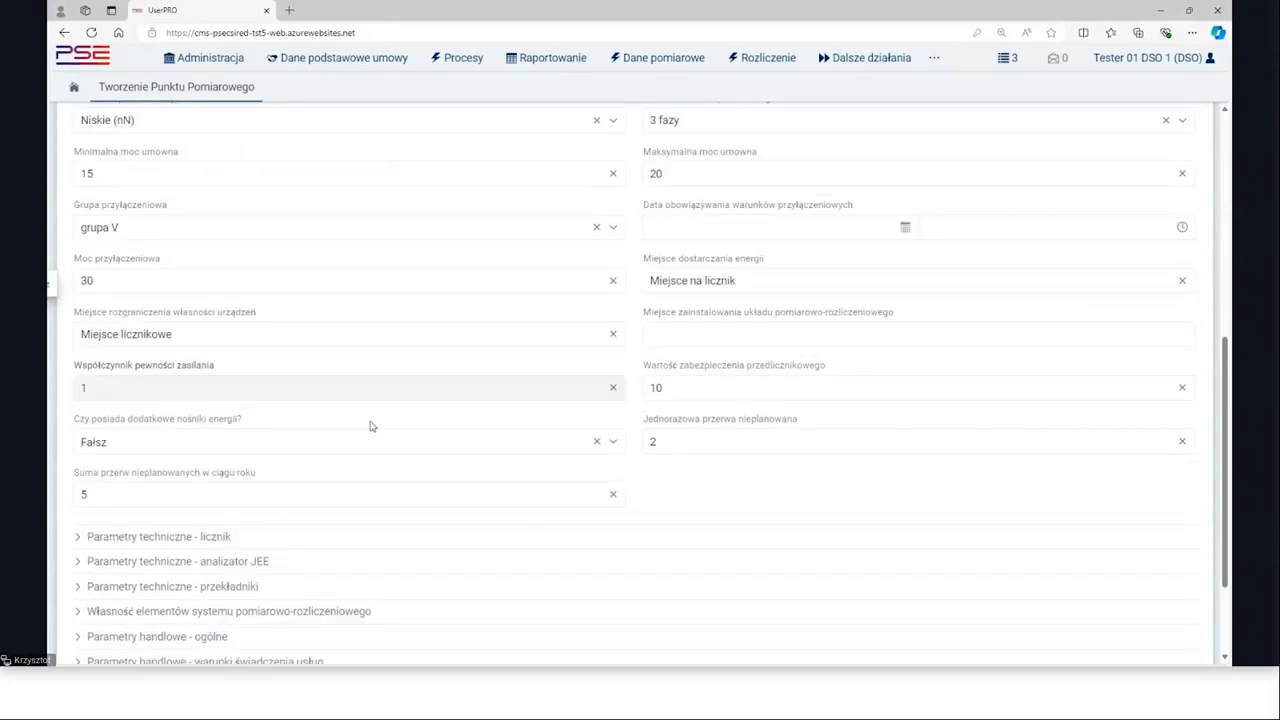
left_click(300, 536)
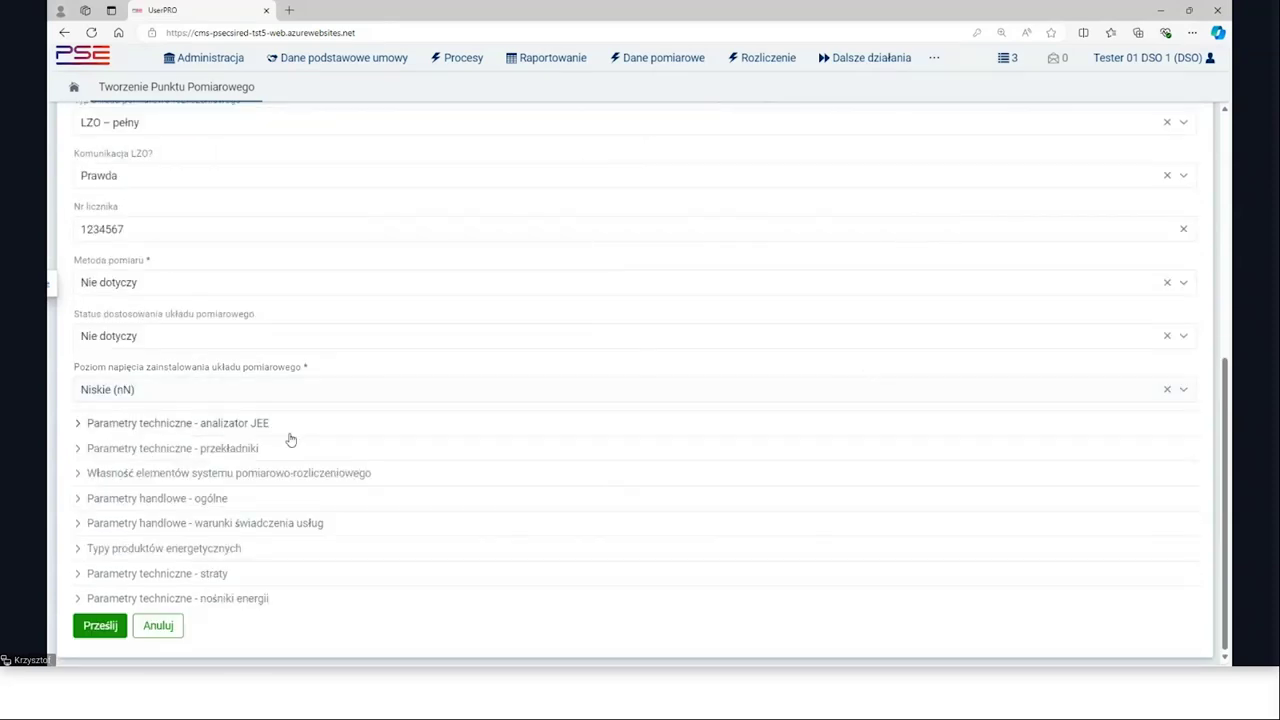
scroll(285, 440, "up", 1)
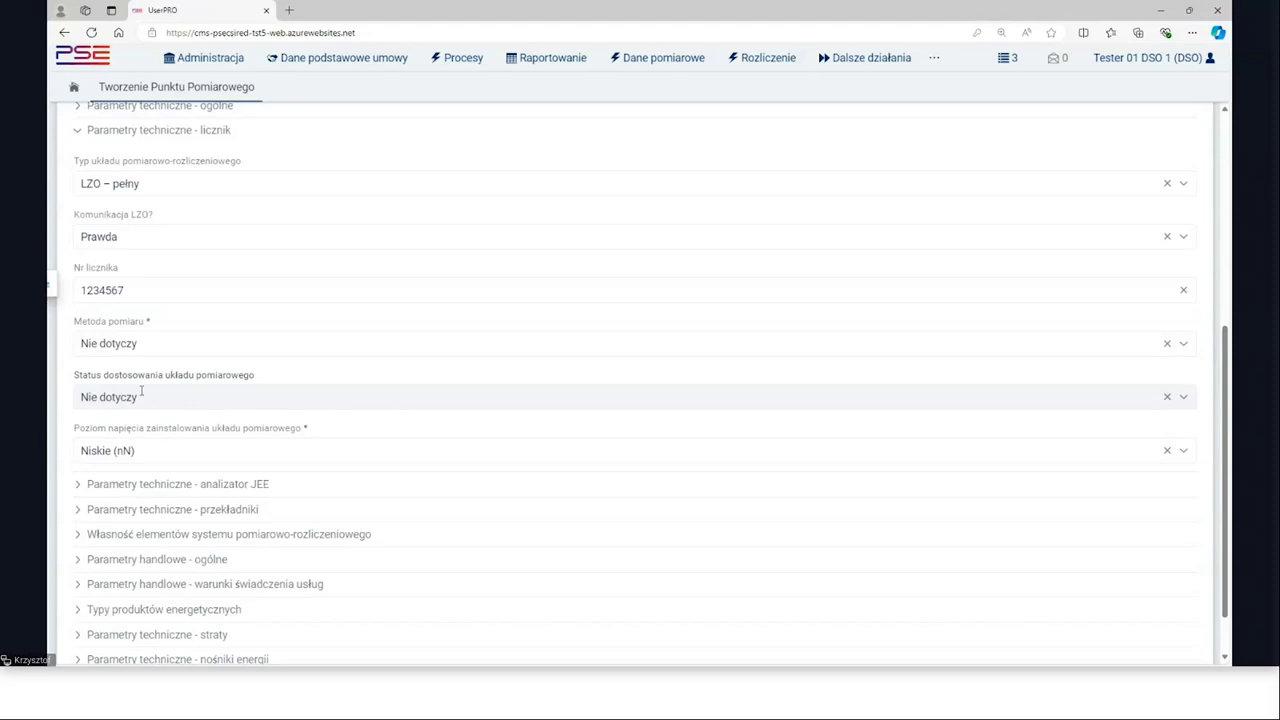
left_click(184, 486)
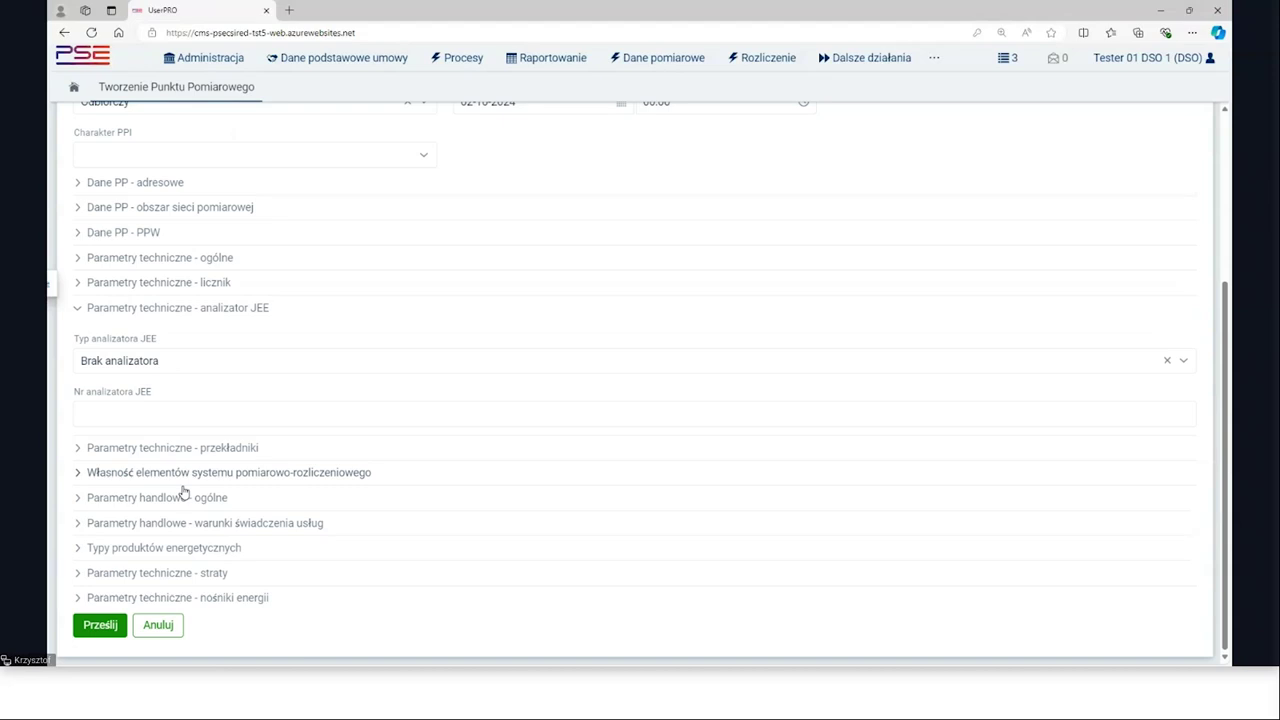
left_click(172, 447)
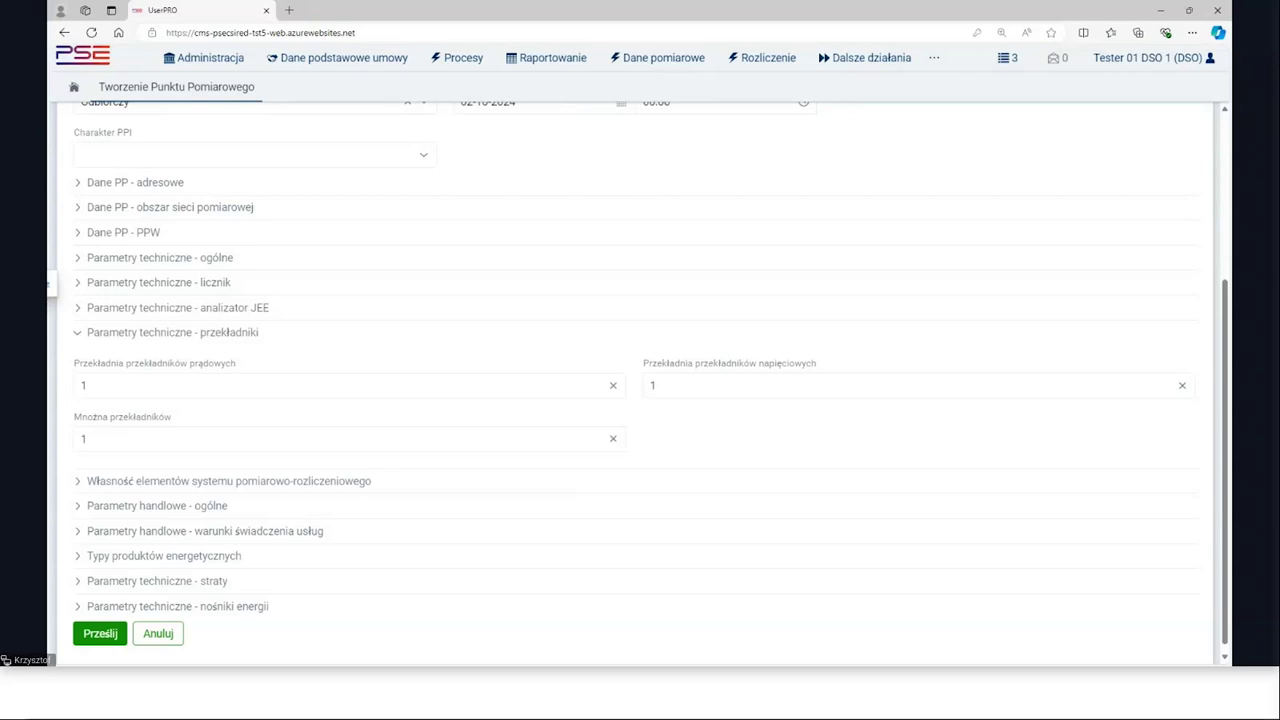
- Show the general and service-conditions commercial parameters plus the product types, losses and energy carriers tables
left_click(157, 505)
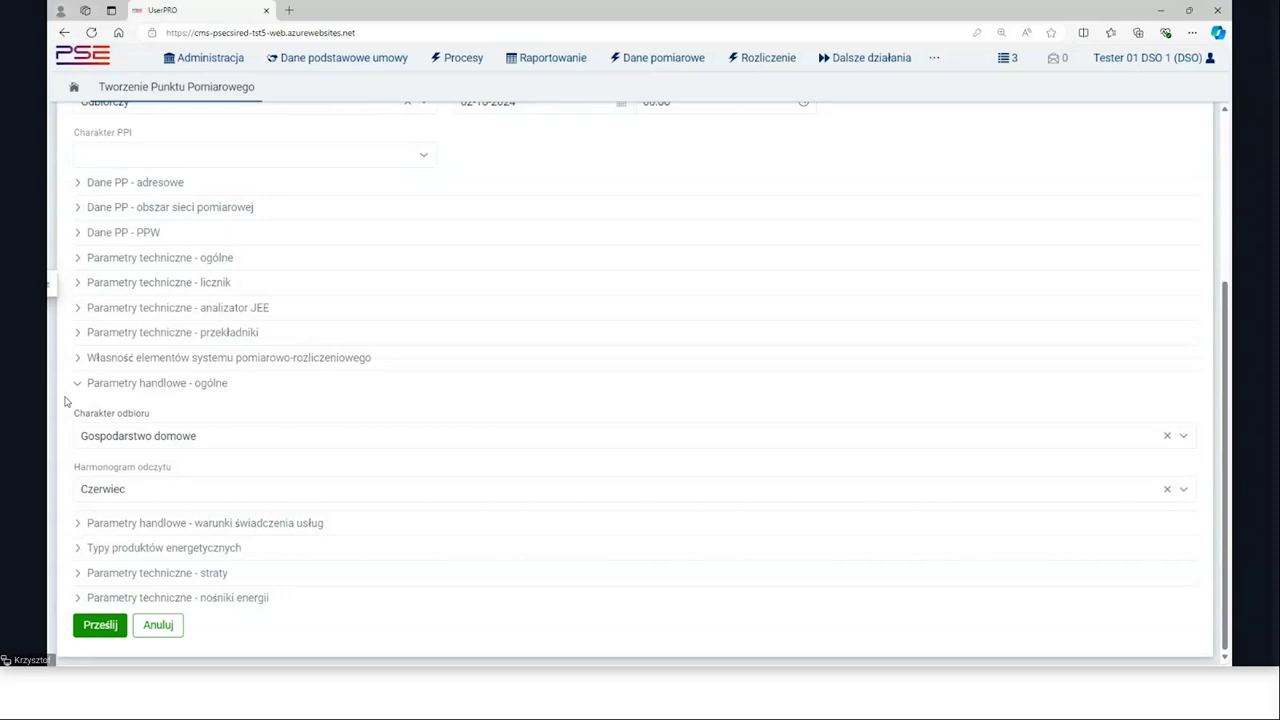
left_click(176, 523)
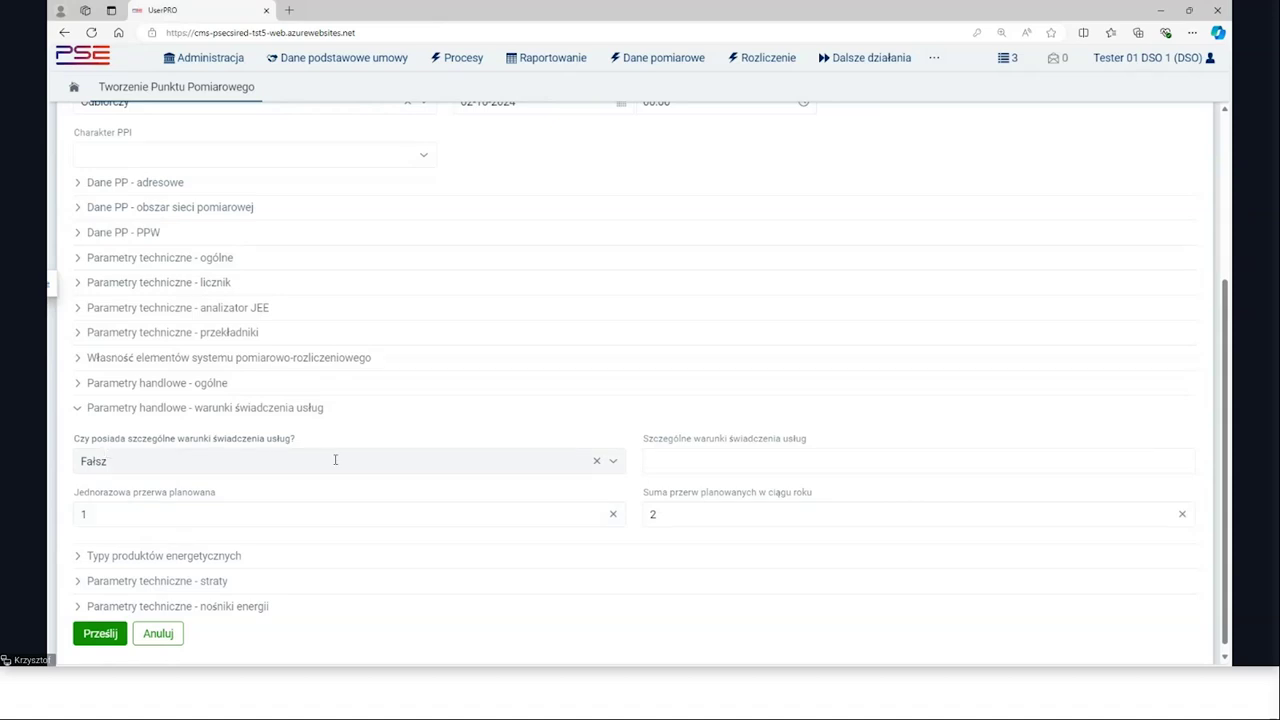
left_click(109, 547)
scroll(149, 534, "down", 3)
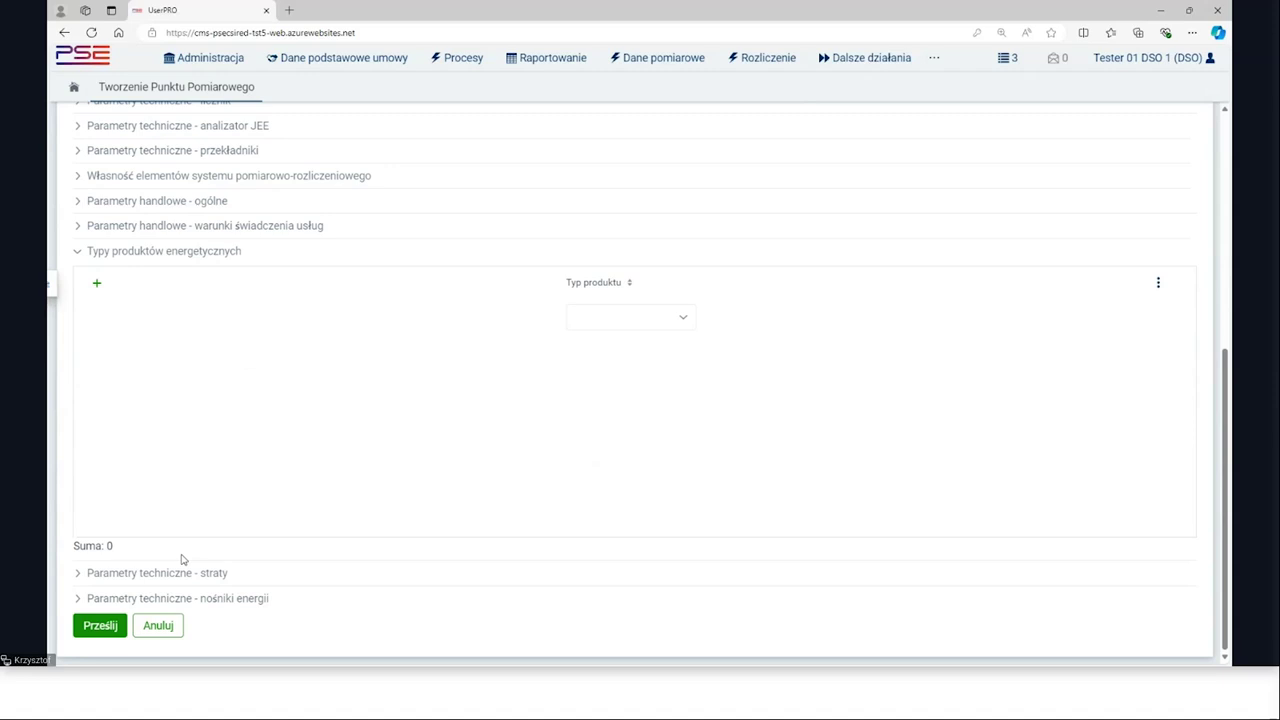
left_click(188, 573)
left_click(203, 600)
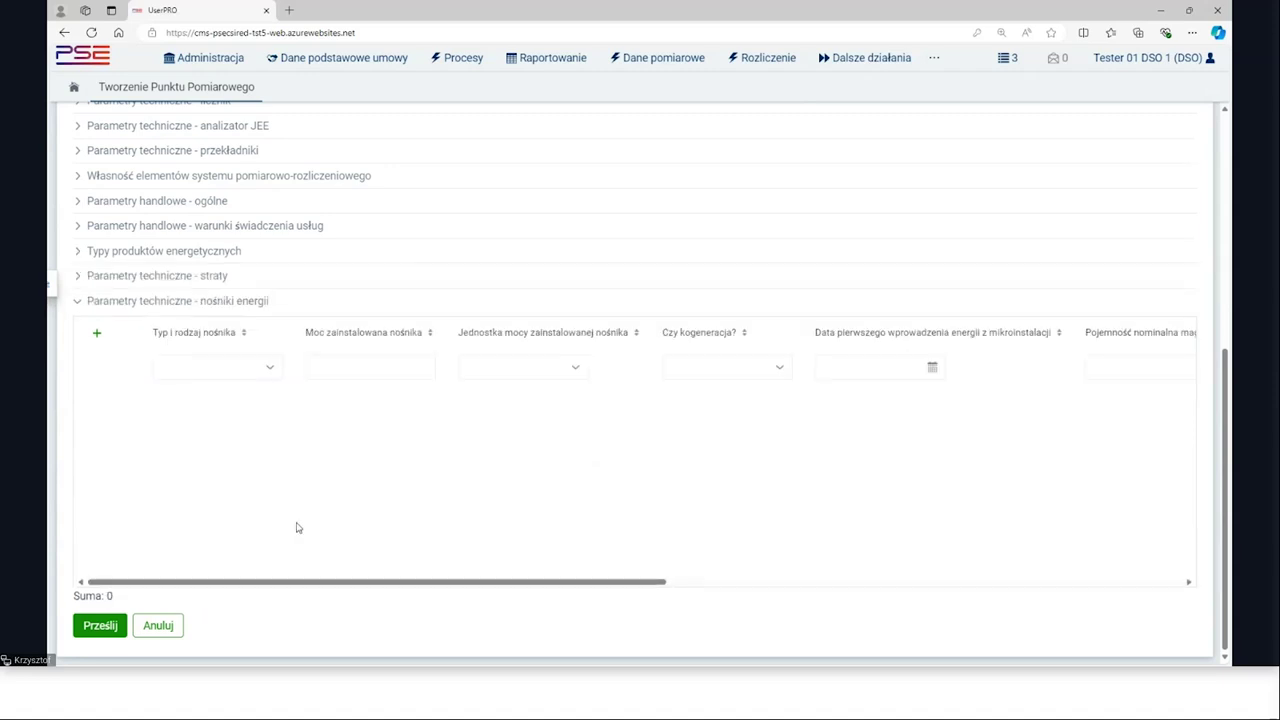
scroll(158, 258, "up", 5)
- Select the measurement point code, then submit the new point with Prześlij
double_click(158, 254)
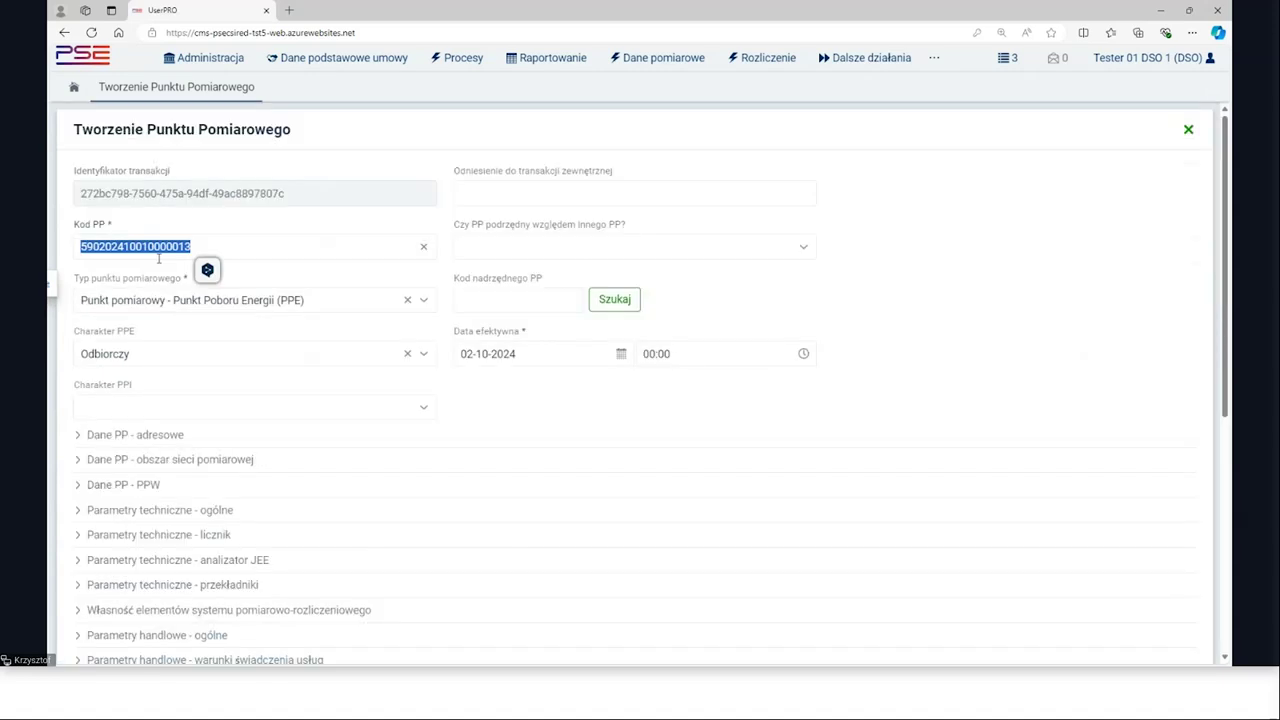
scroll(119, 531, "down", 3)
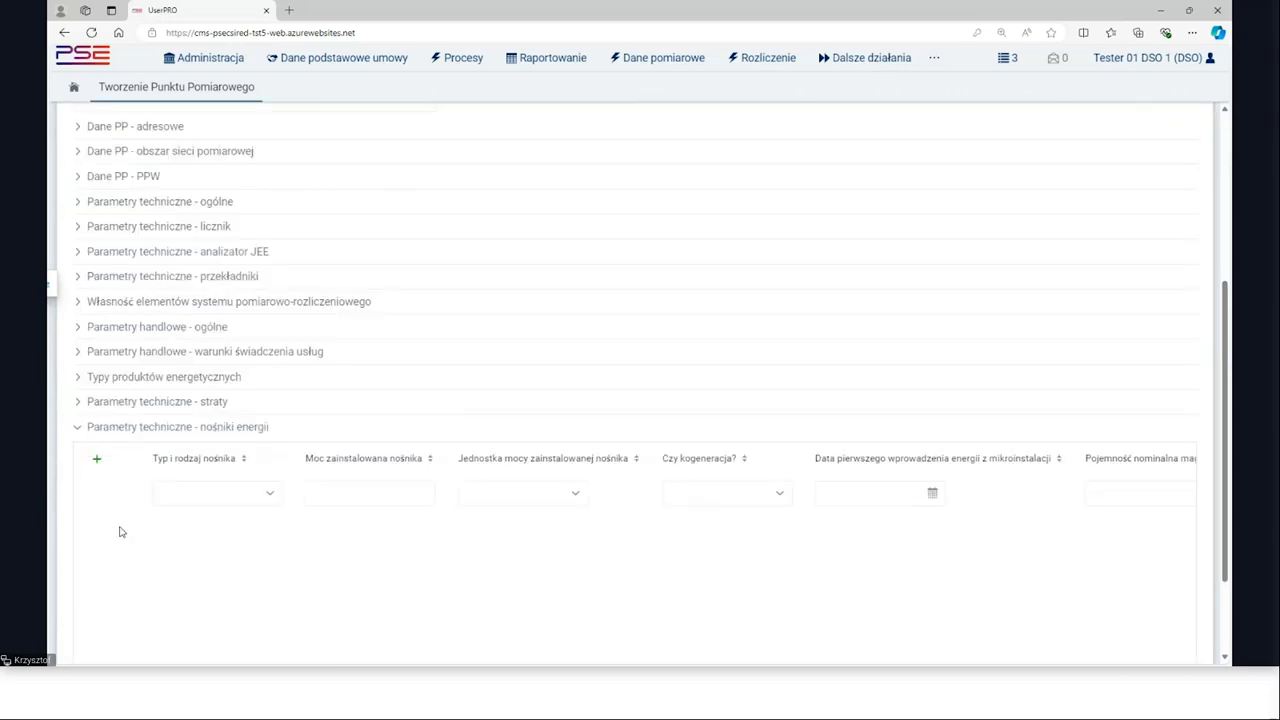
scroll(119, 531, "down", 2)
left_click(104, 628)
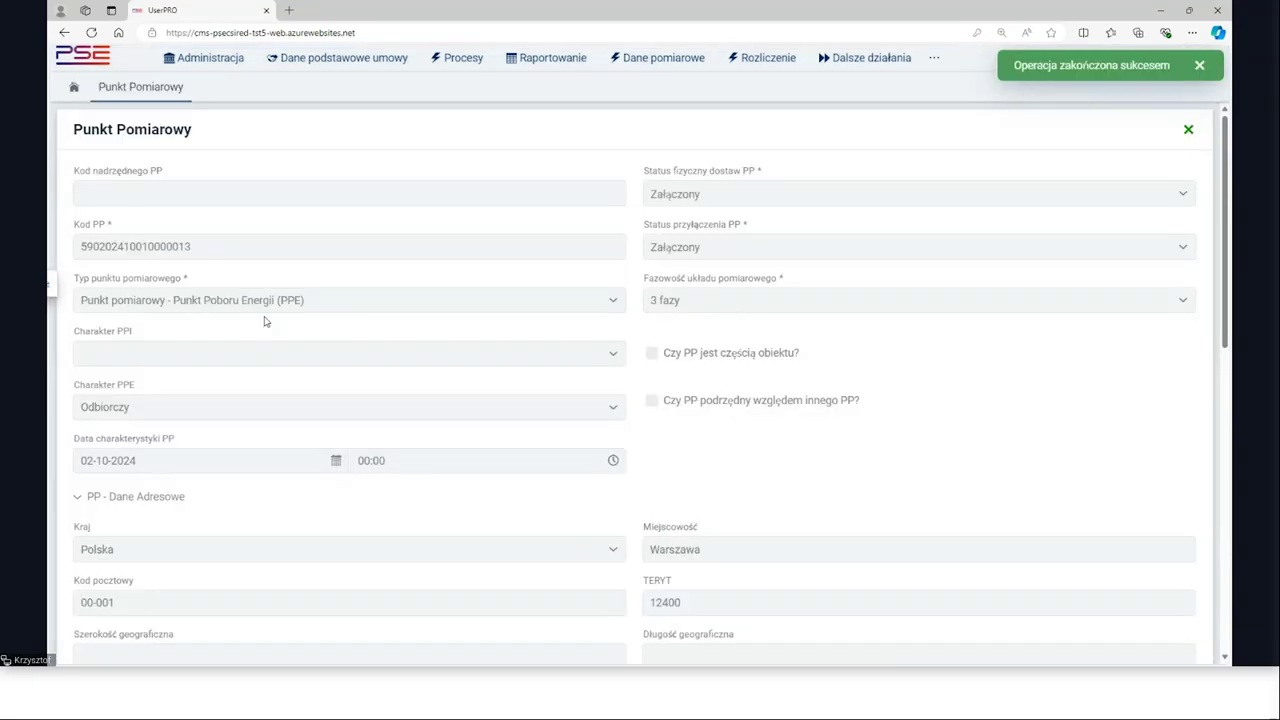
scroll(265, 321, "down", 3)
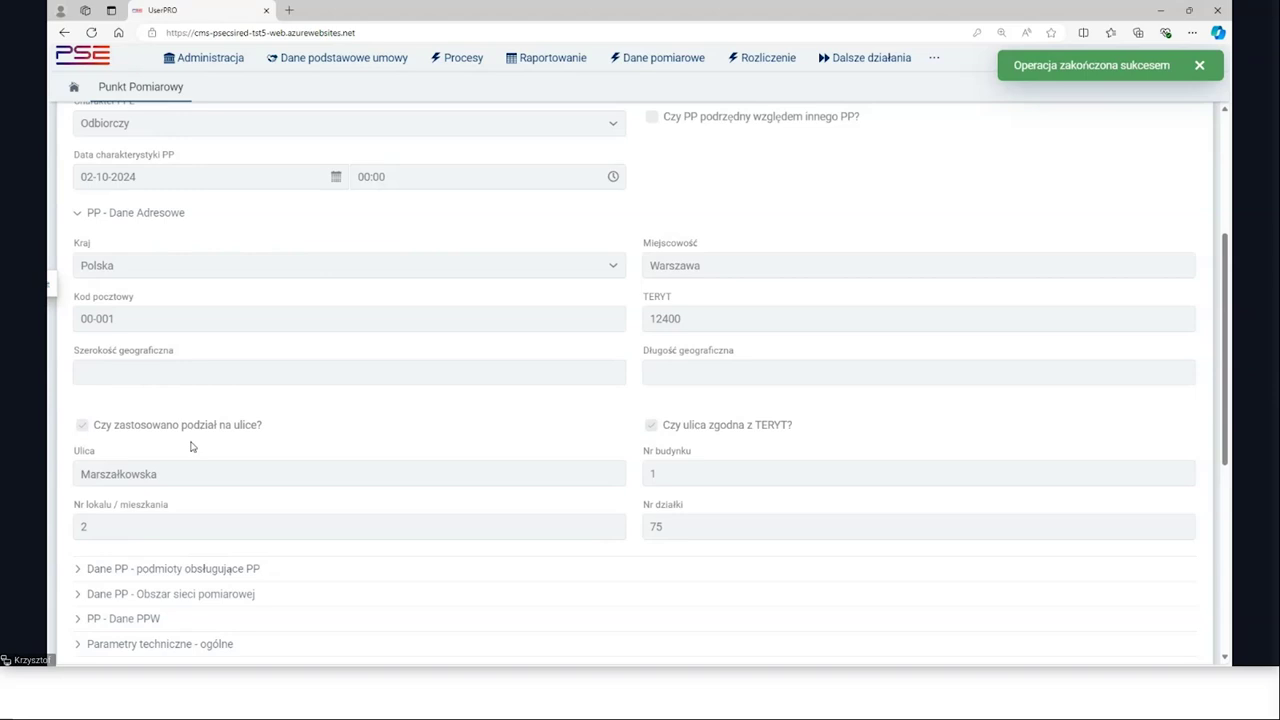
scroll(193, 447, "up", 3)
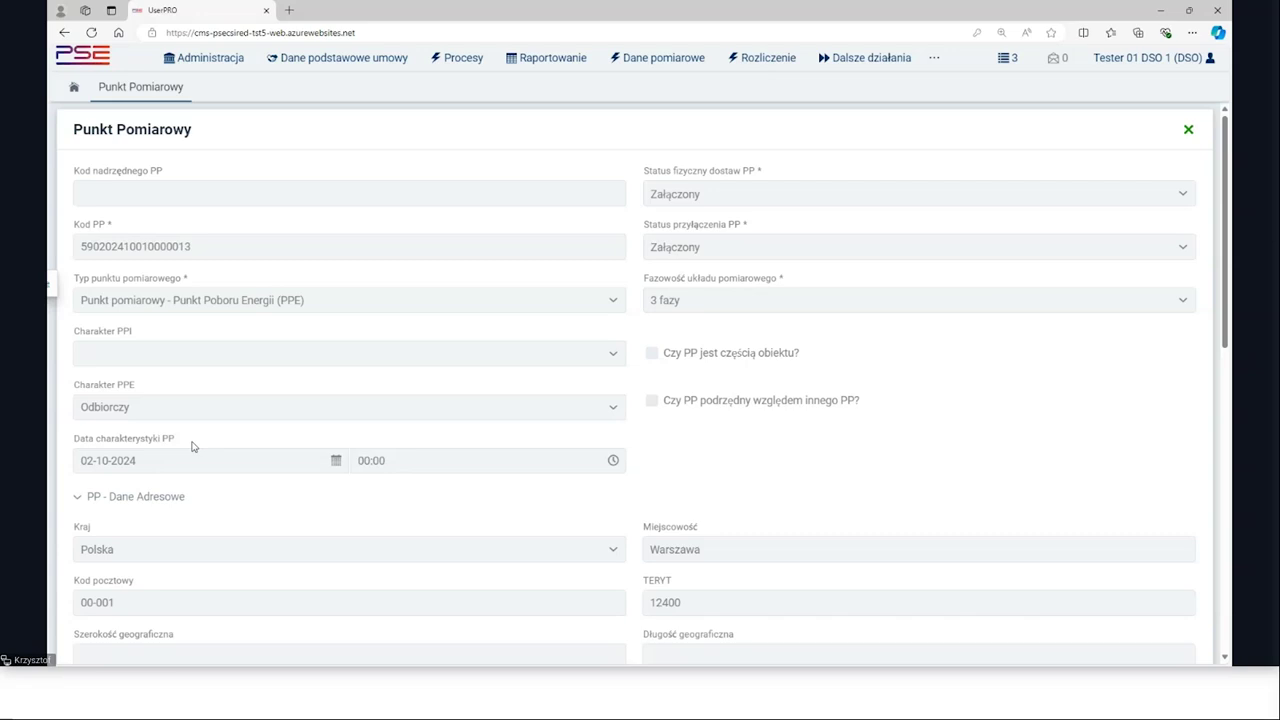
scroll(185, 573, "down", 10)
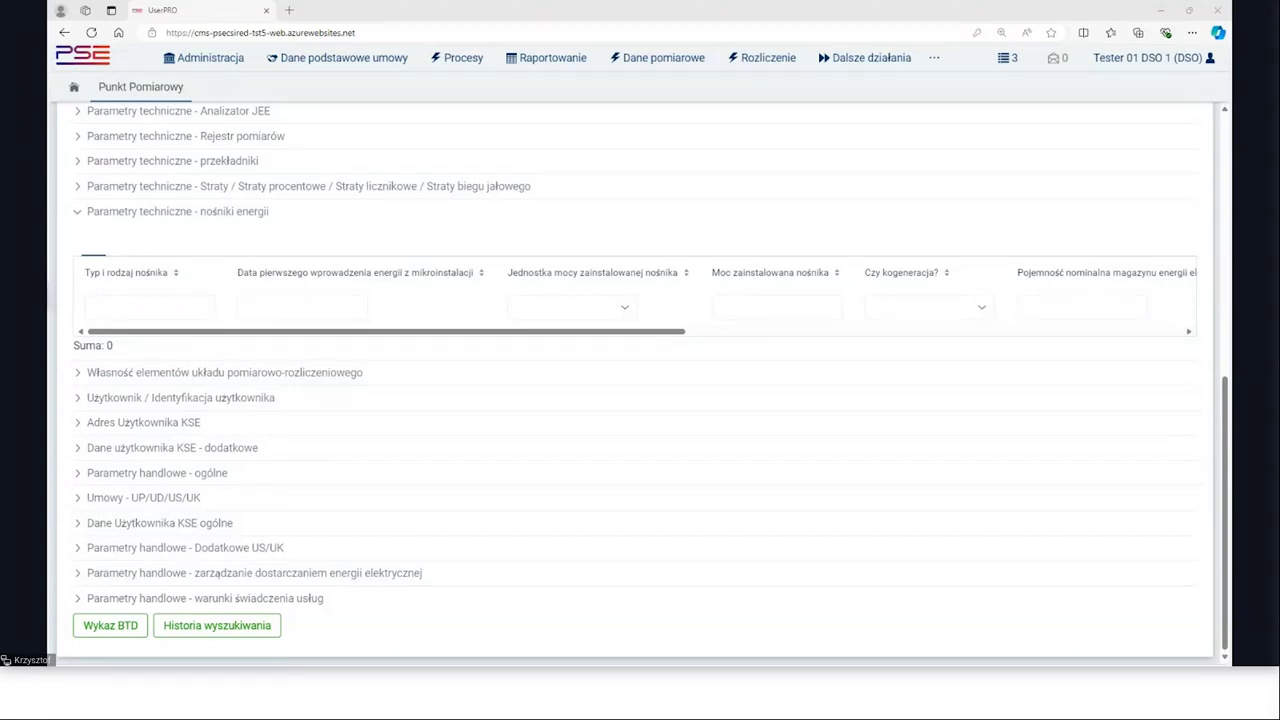
- Close the saved record and start process 6.1 Przekazanie dobowego profilu zużycia for the point, dated 01-10-2024
left_click(300, 69)
left_click(460, 62)
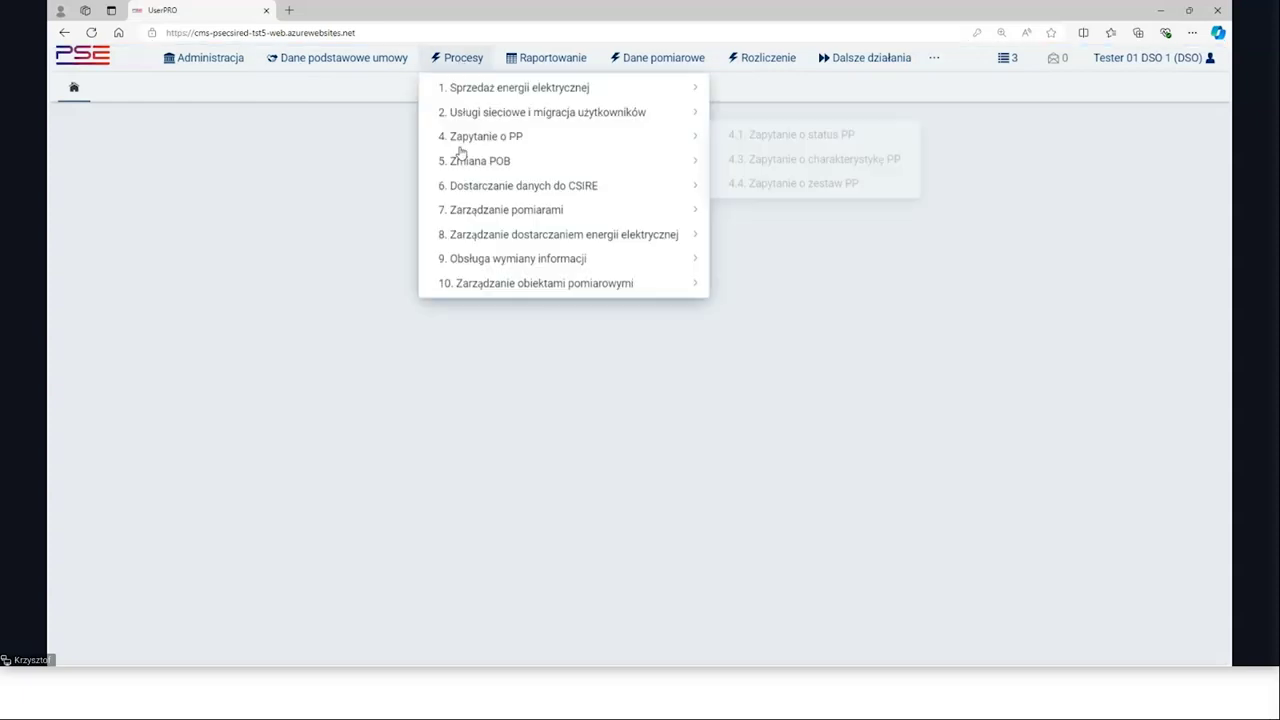
mouse_move(460, 190)
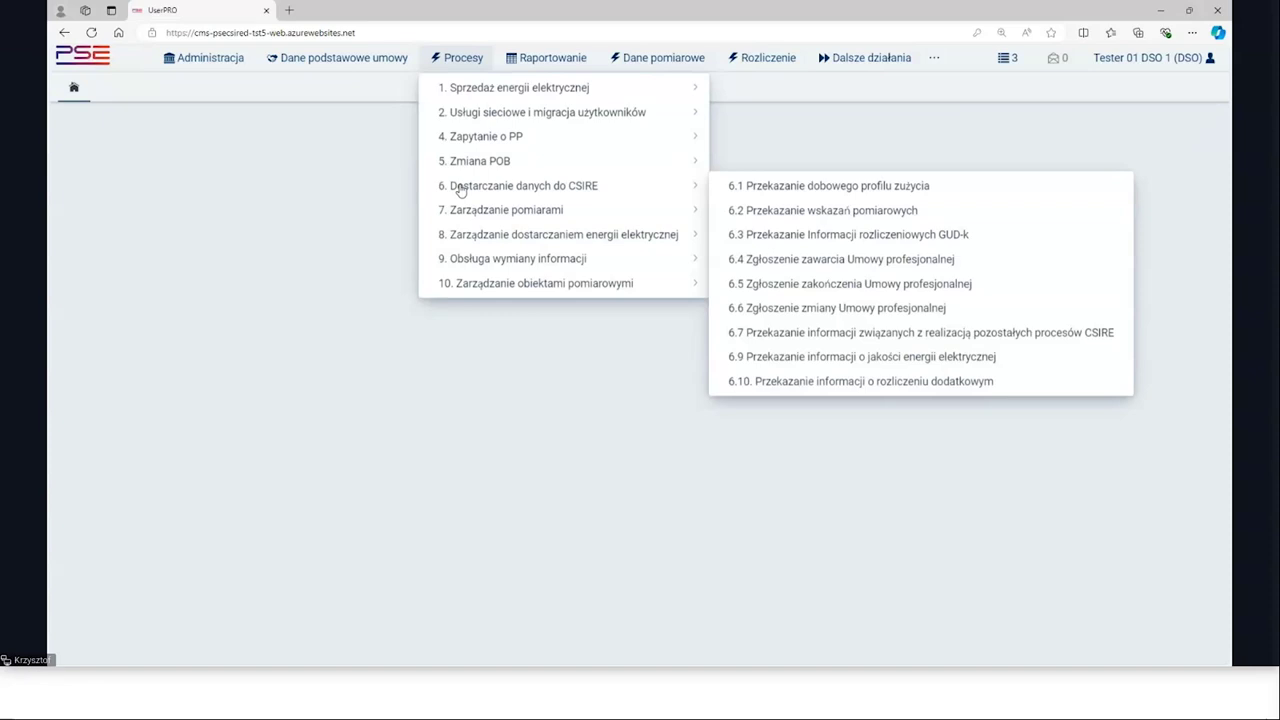
left_click(828, 185)
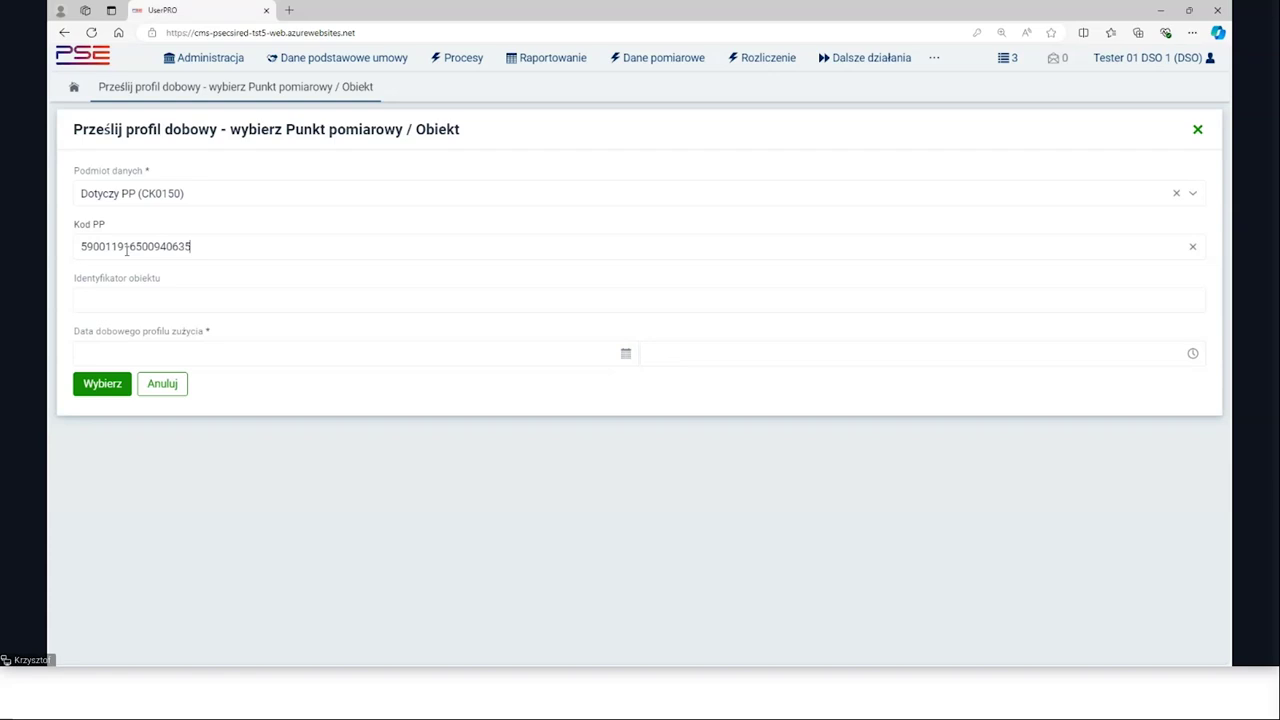
left_click(108, 385)
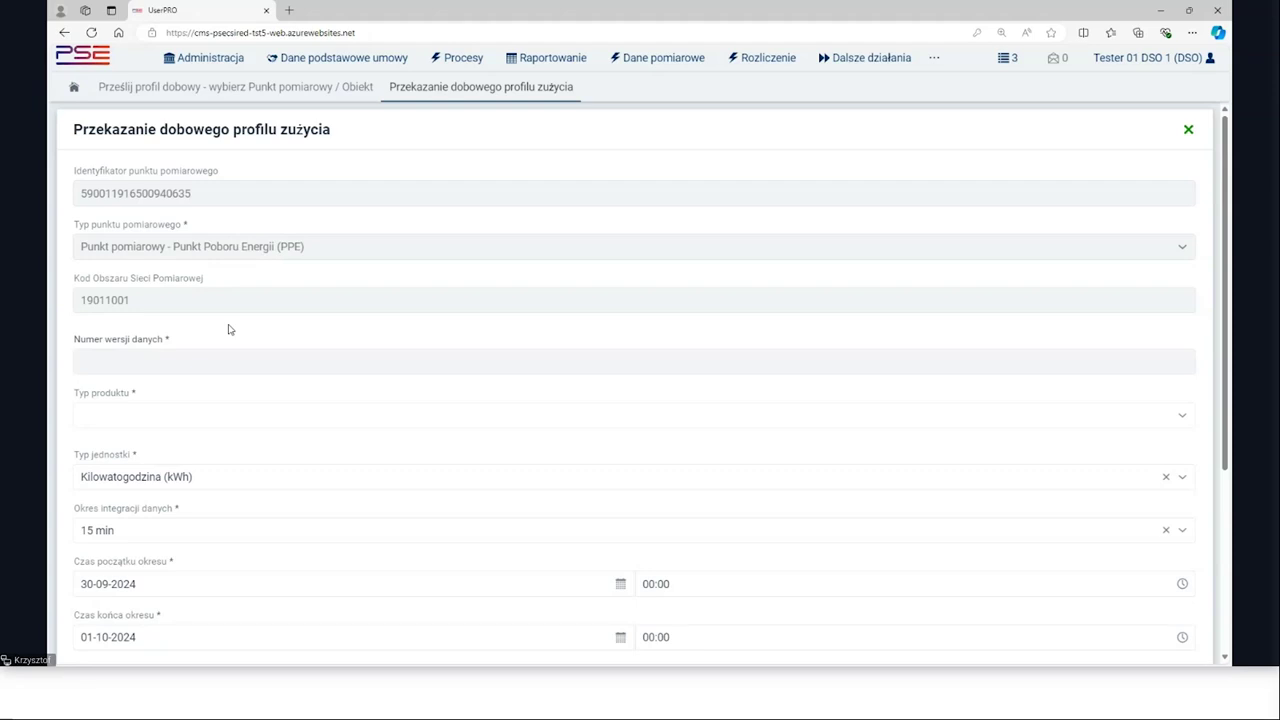
- Enter data version 1 and choose product type Profil rozliczeniowy - Bilans energii czynnej
scroll(144, 331, "down", 1)
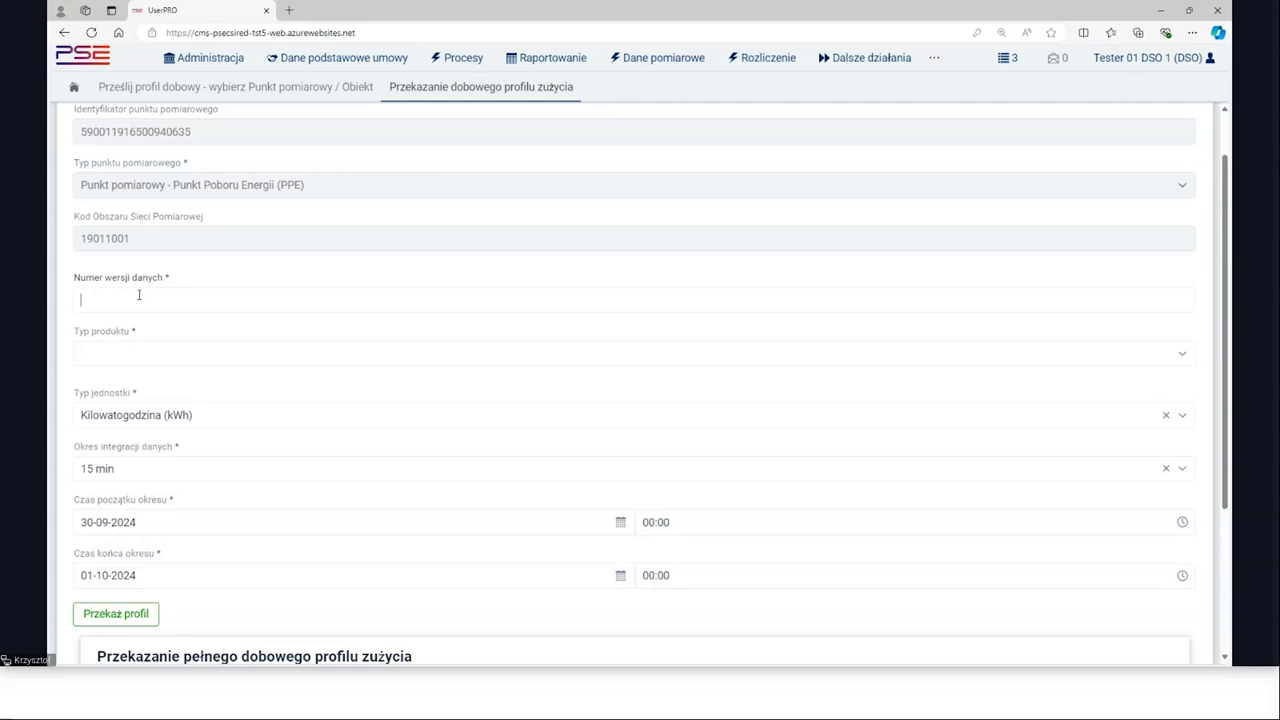
type("1")
left_click(155, 353)
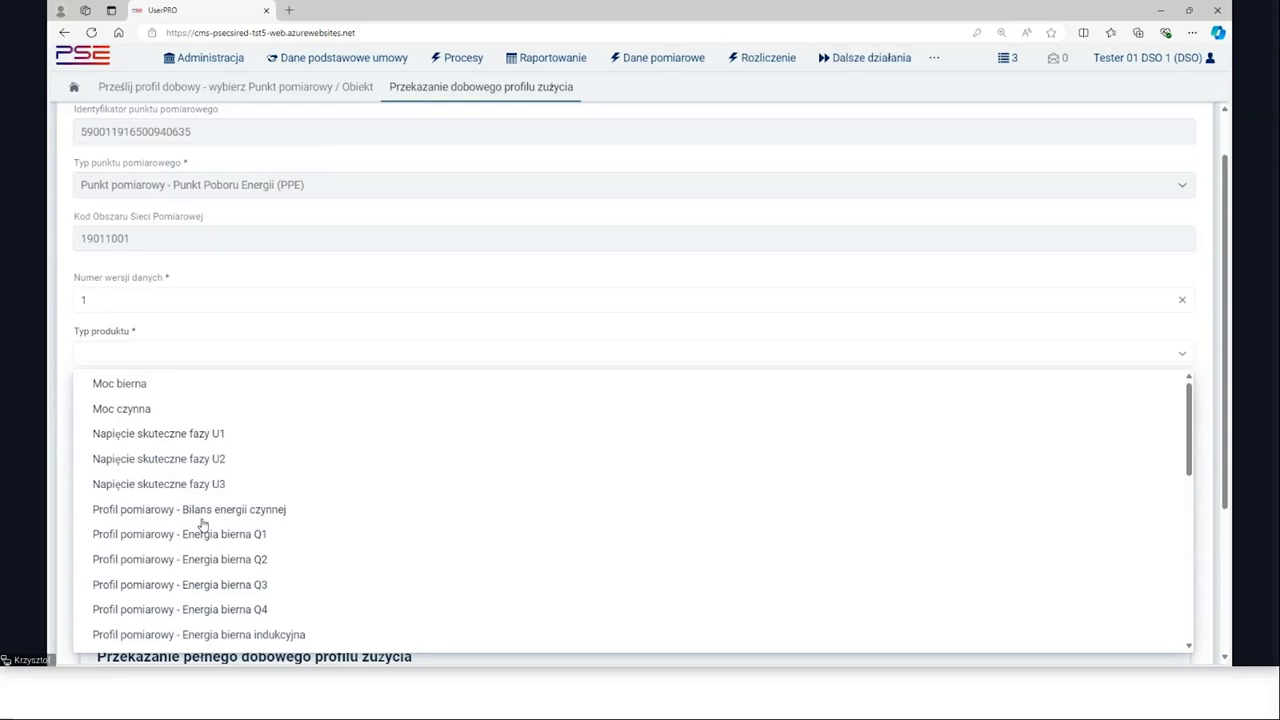
scroll(202, 523, "down", 3)
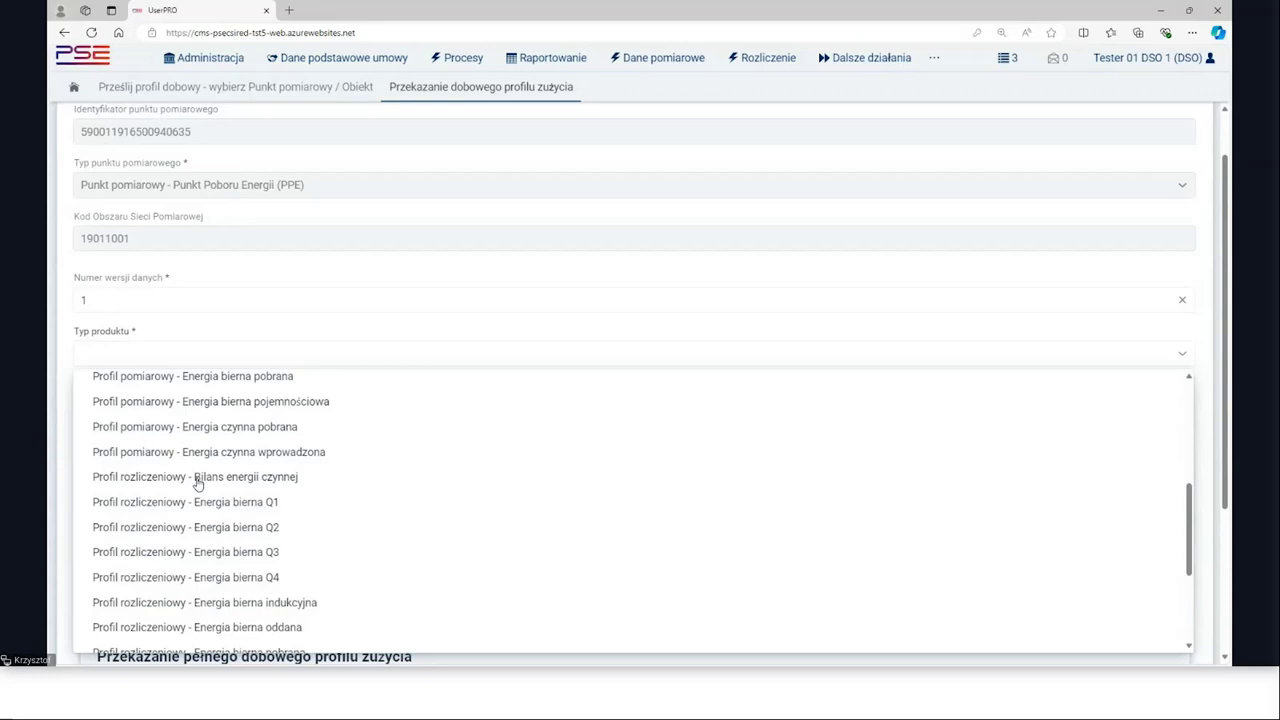
left_click(197, 478)
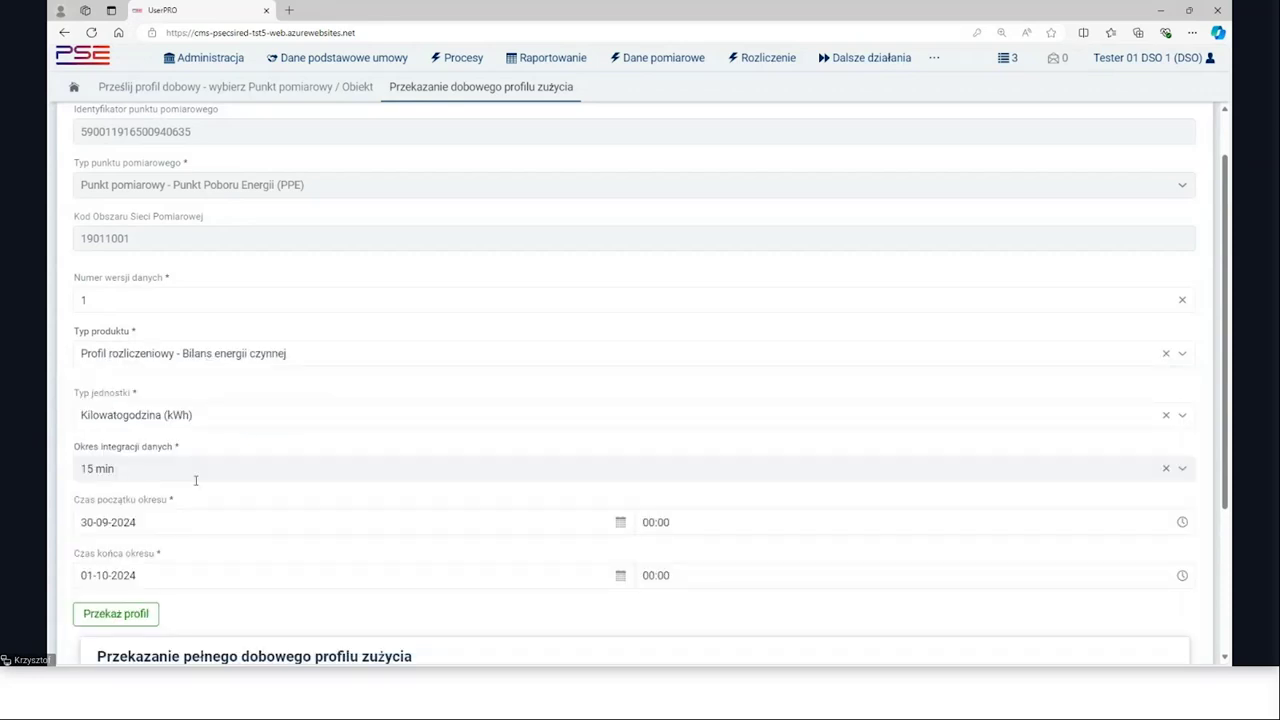
scroll(197, 485, "down", 1)
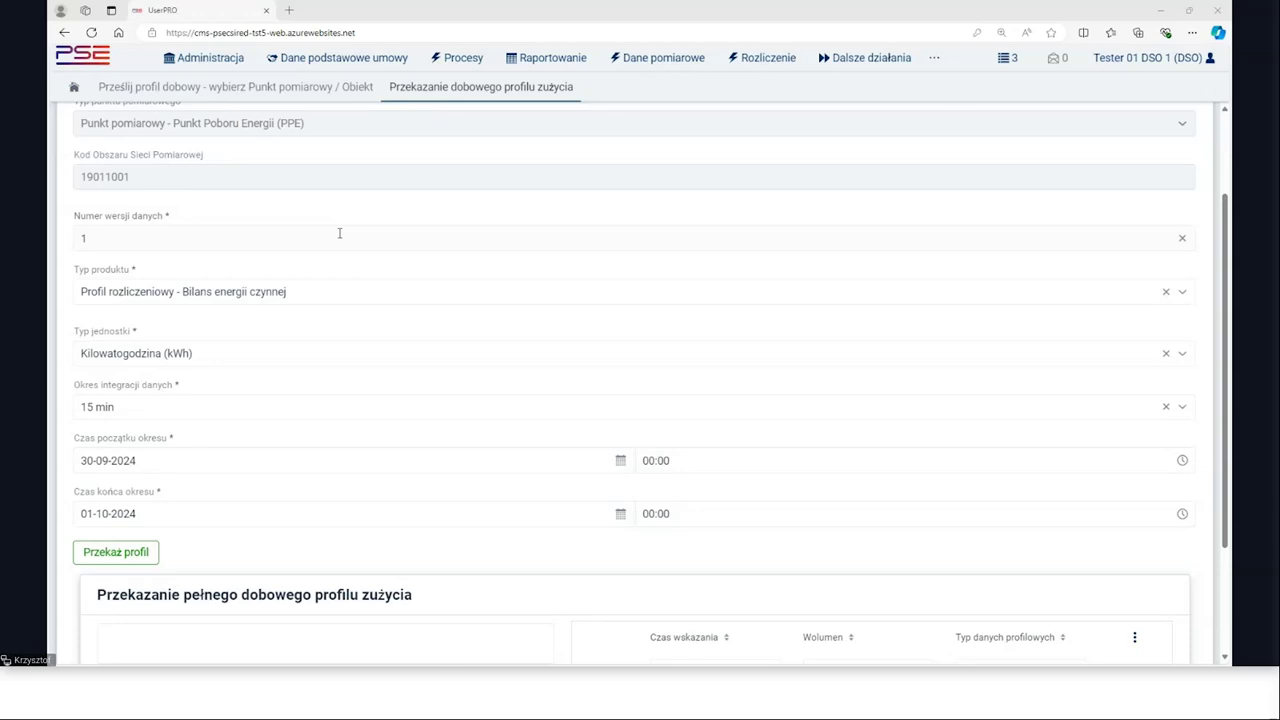
scroll(339, 233, "down", 2)
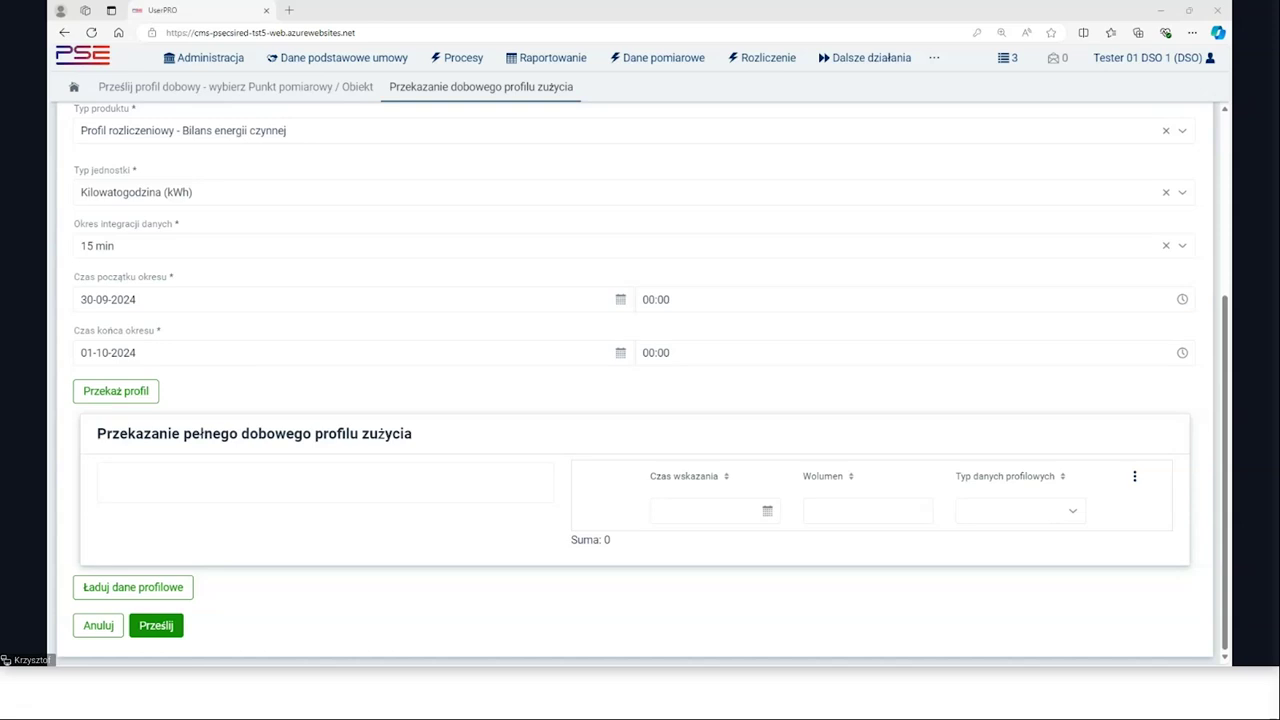
- Paste the day's 1;CK0031 profile lines into the empty profile data box
left_click(228, 478)
key("ctrl+v")
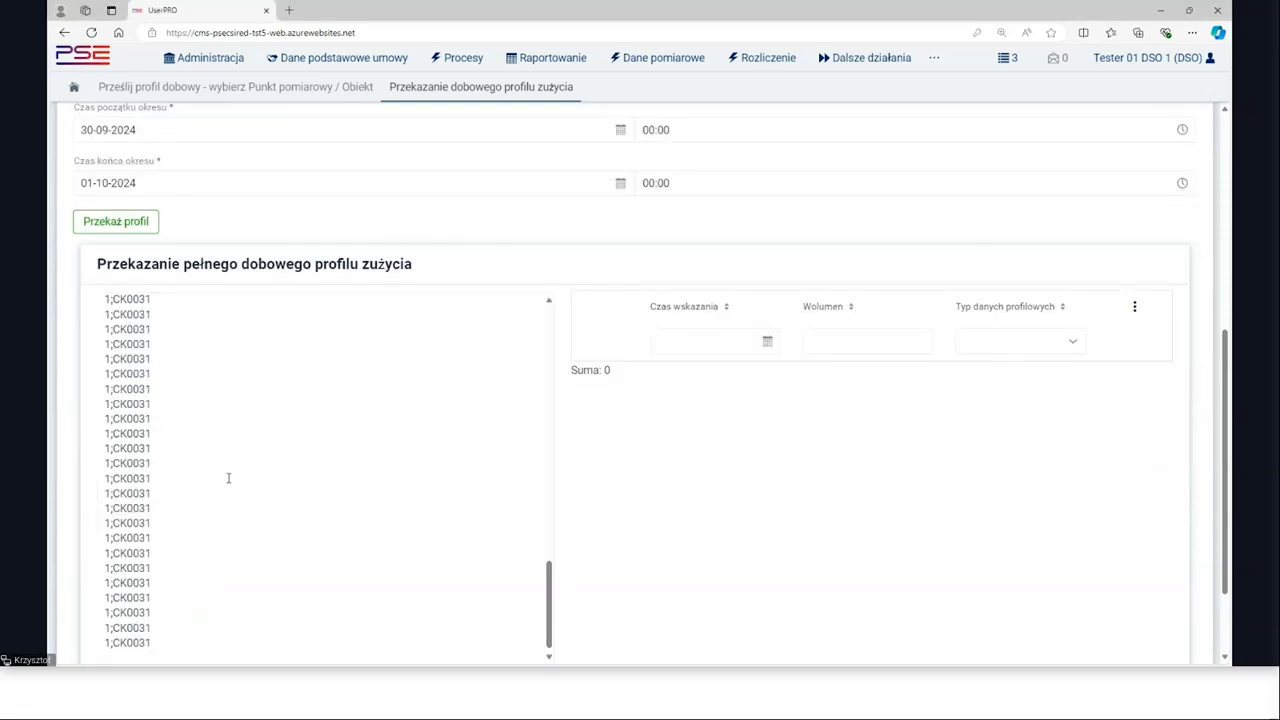
scroll(206, 380, "up", 10)
scroll(281, 413, "up", 1)
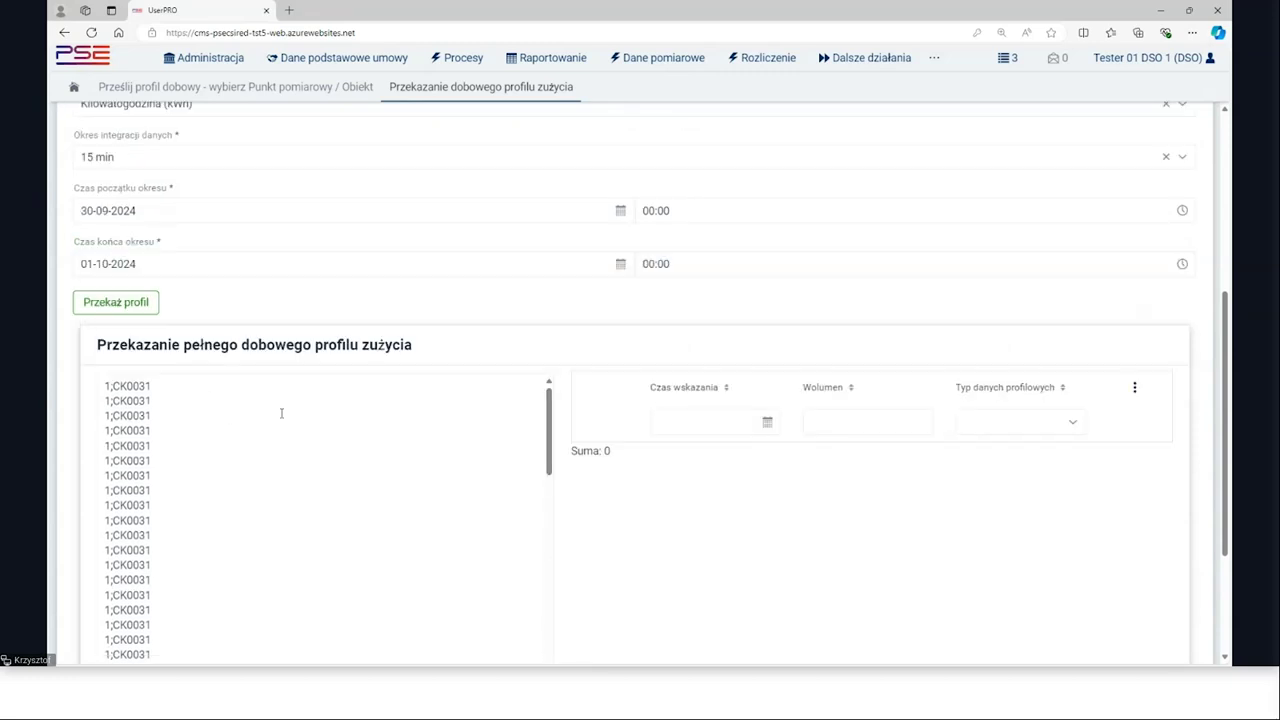
scroll(248, 411, "down", 1)
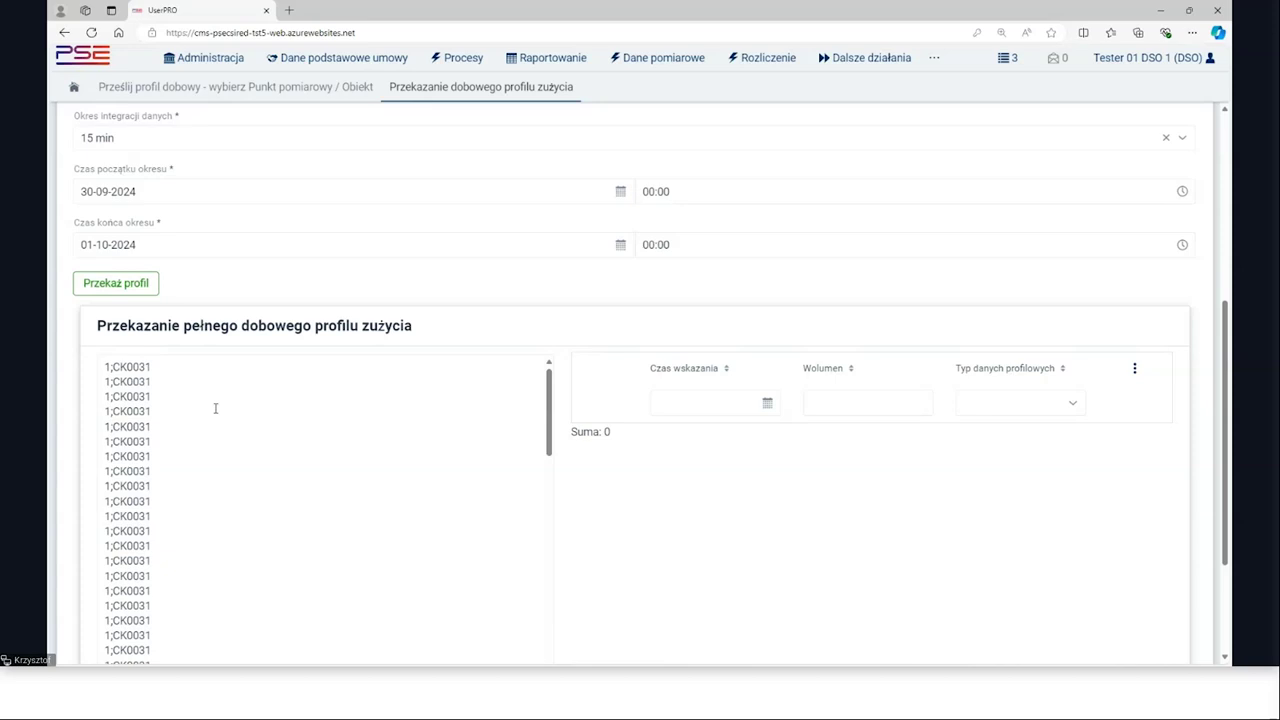
scroll(73, 349, "down", 3)
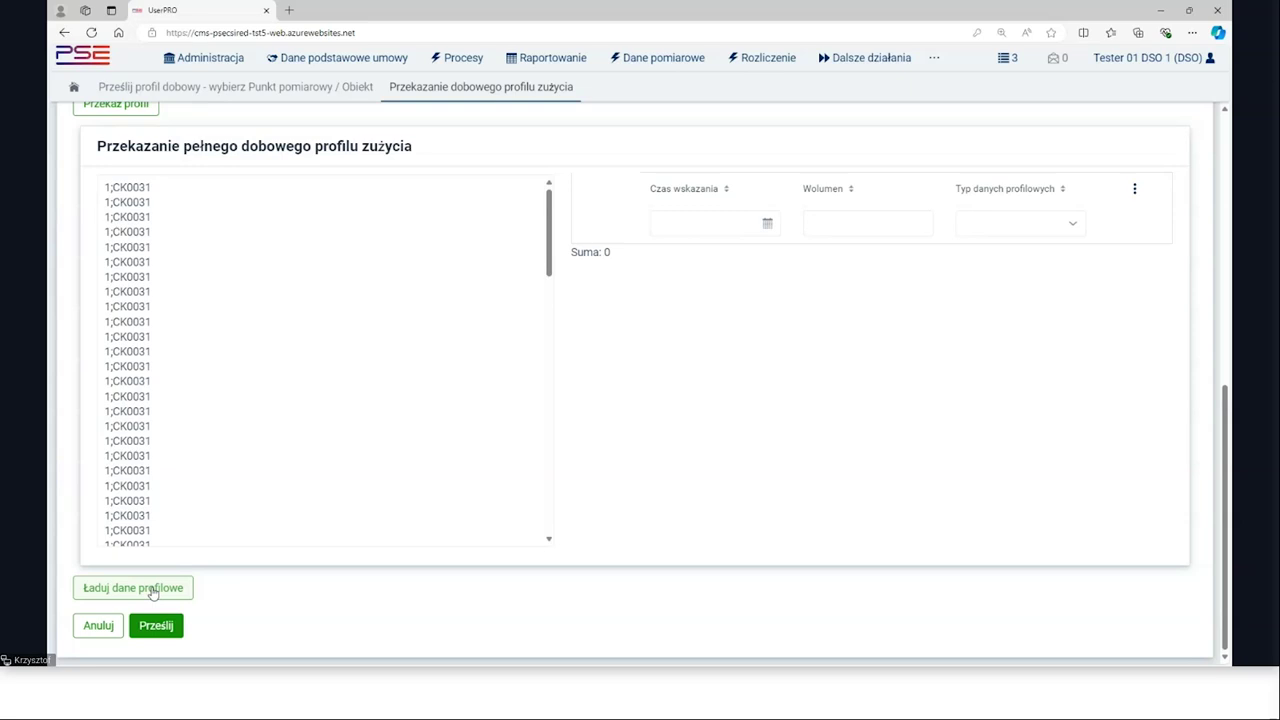
- Load the pasted lines with Ładuj dane profilowe, filling the table with volume-1 readings
left_click(153, 590)
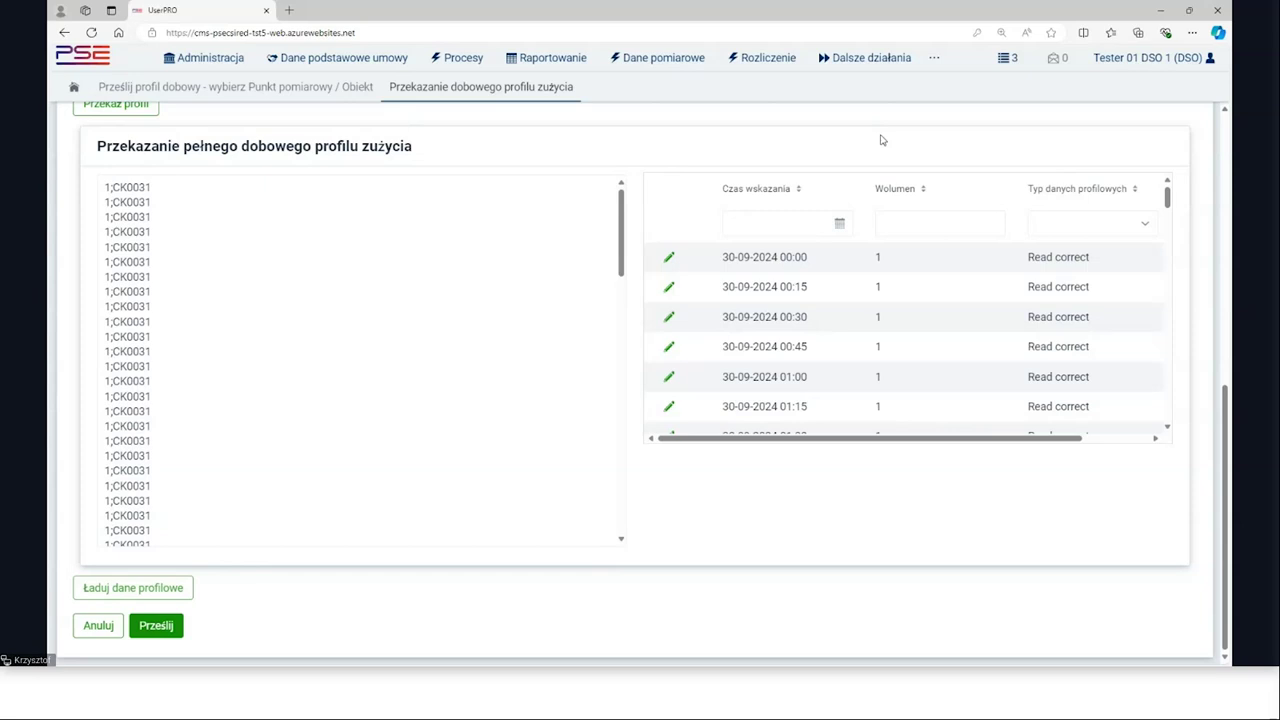
scroll(881, 140, "up", 2)
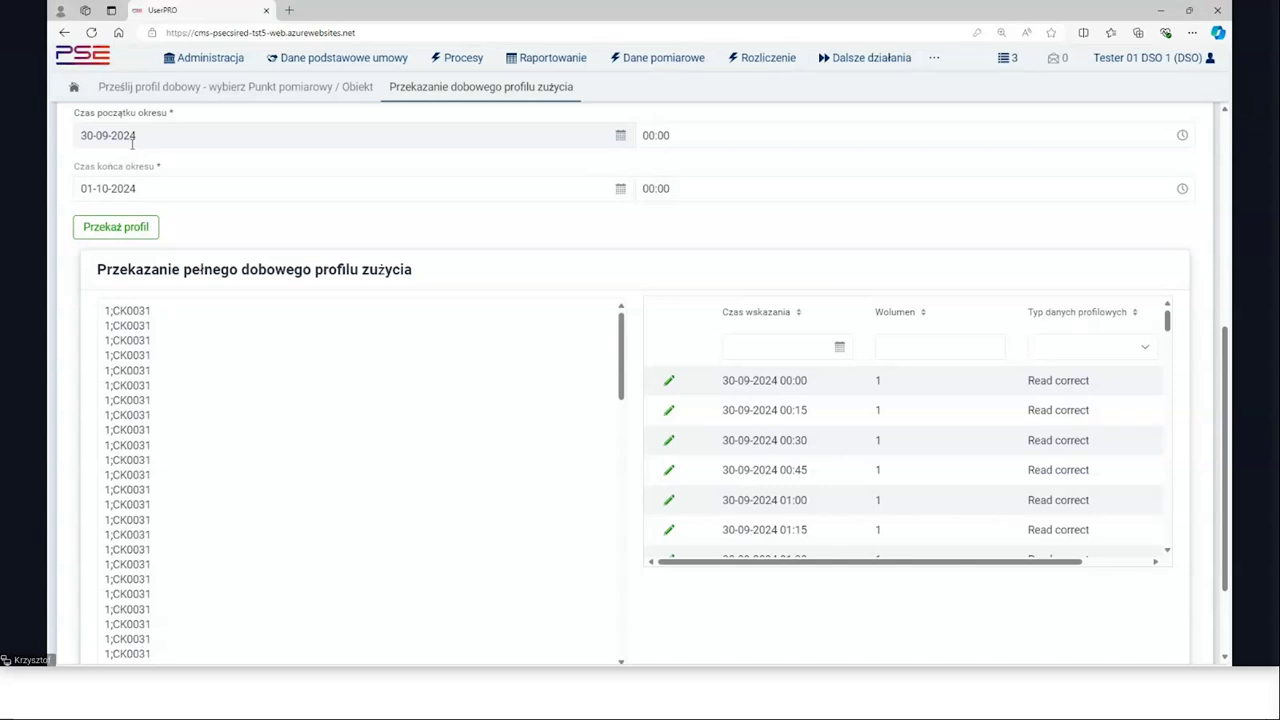
- Change the 00:15 reading to volume 4 and the 00:30 reading to volume 3
left_click(667, 442)
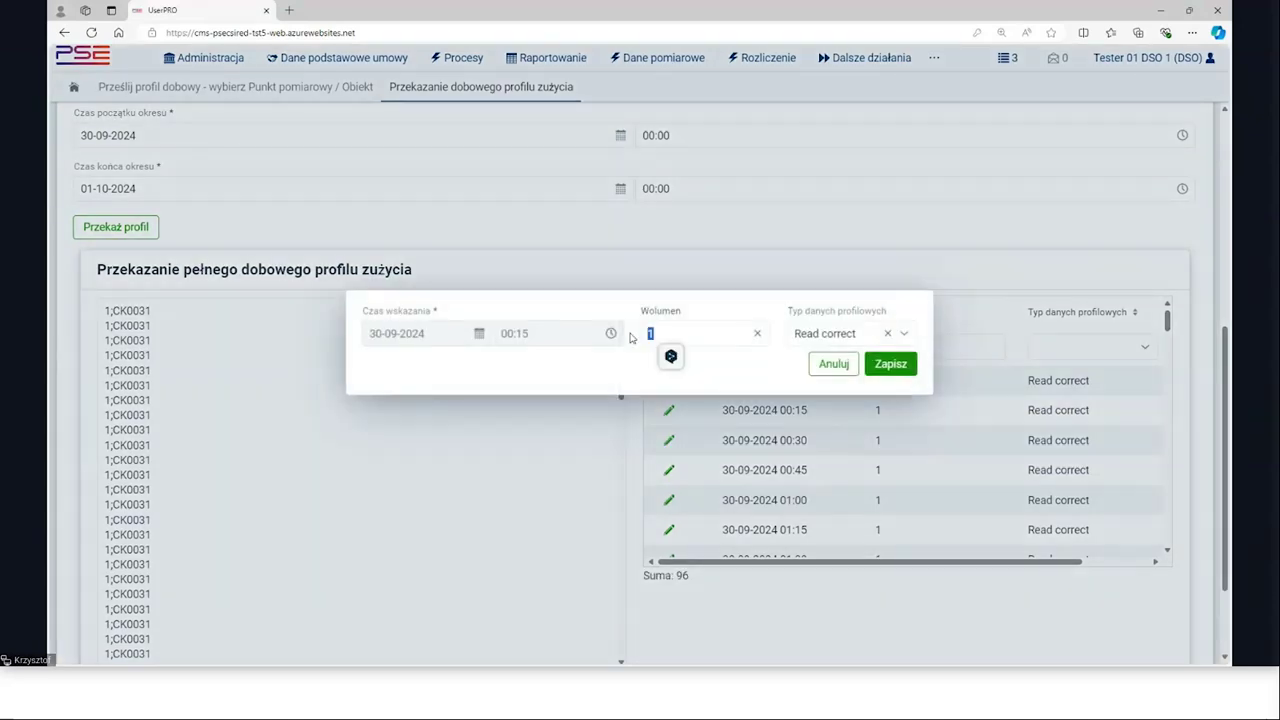
type("4")
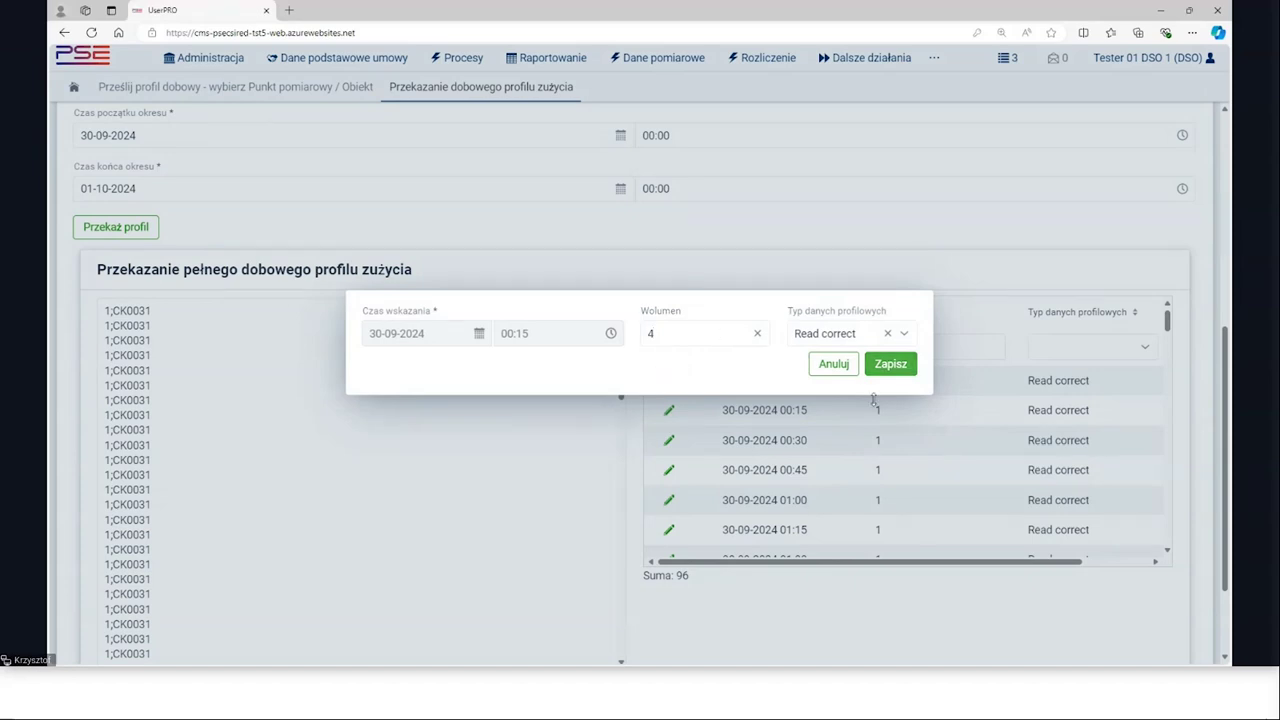
left_click(885, 365)
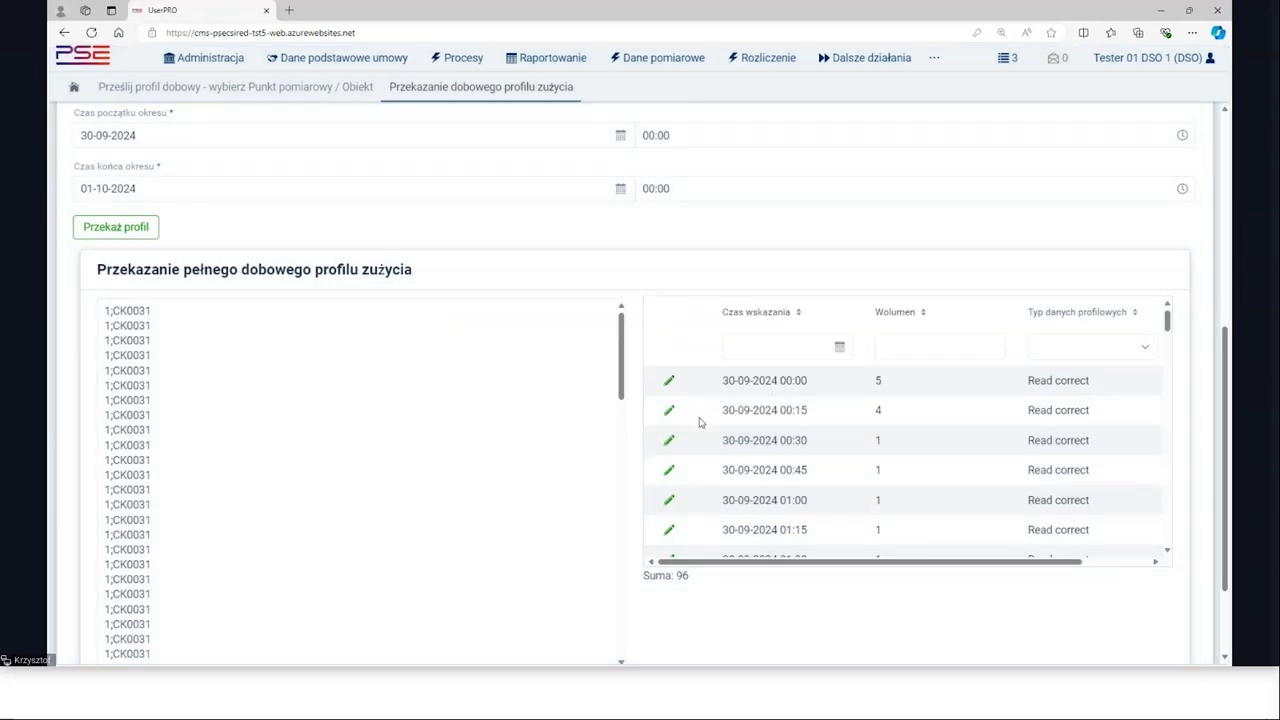
left_click(669, 440)
type("3")
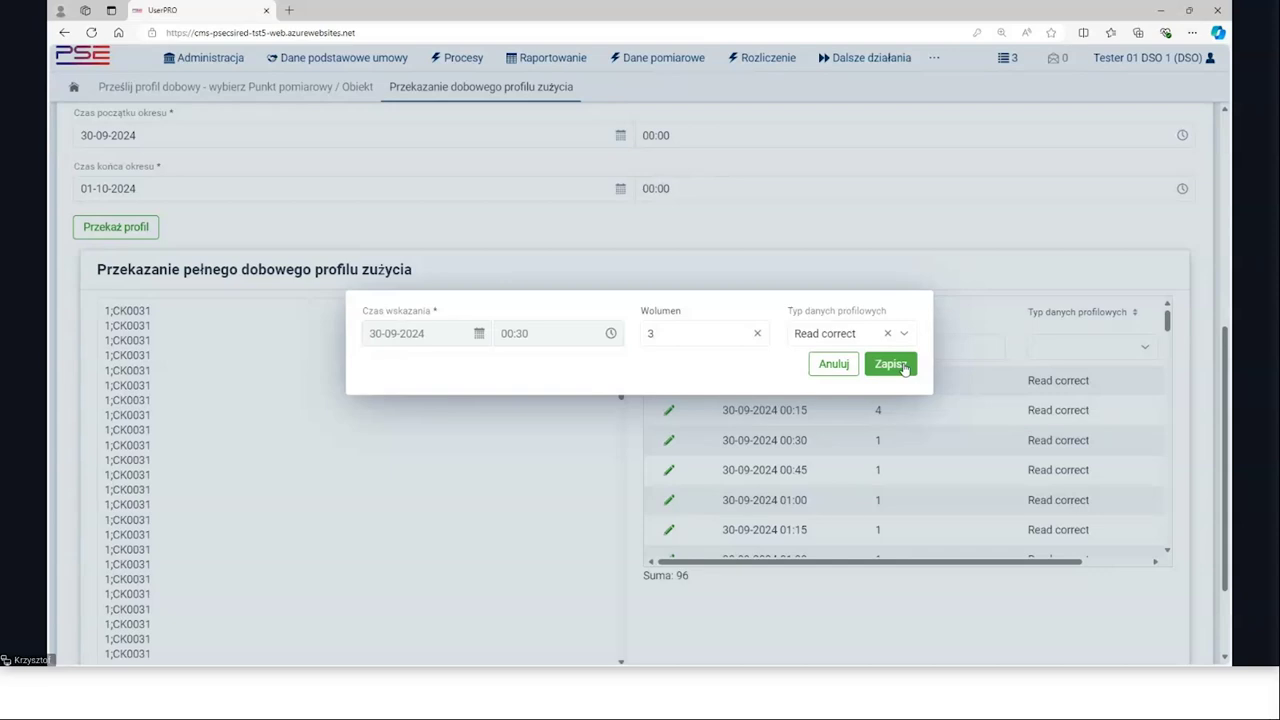
left_click(903, 368)
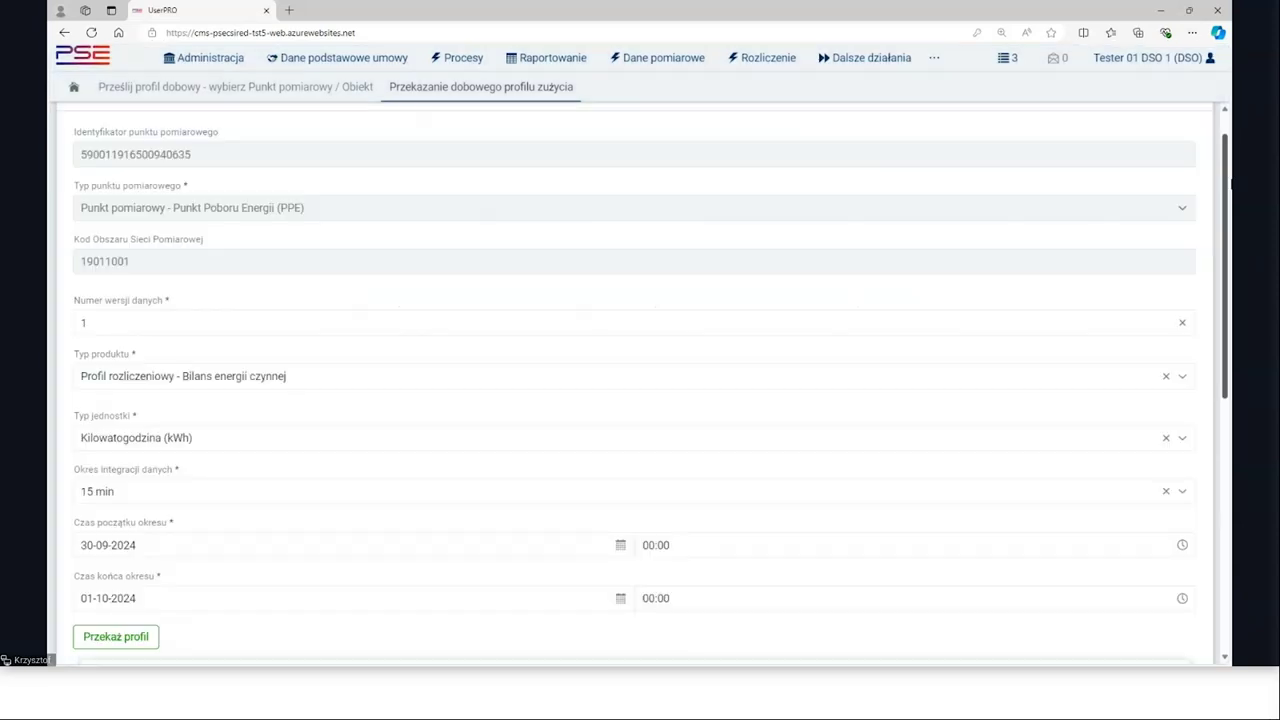
- Copy the measurement point identifier from the profile form and focus the data version field
double_click(91, 164)
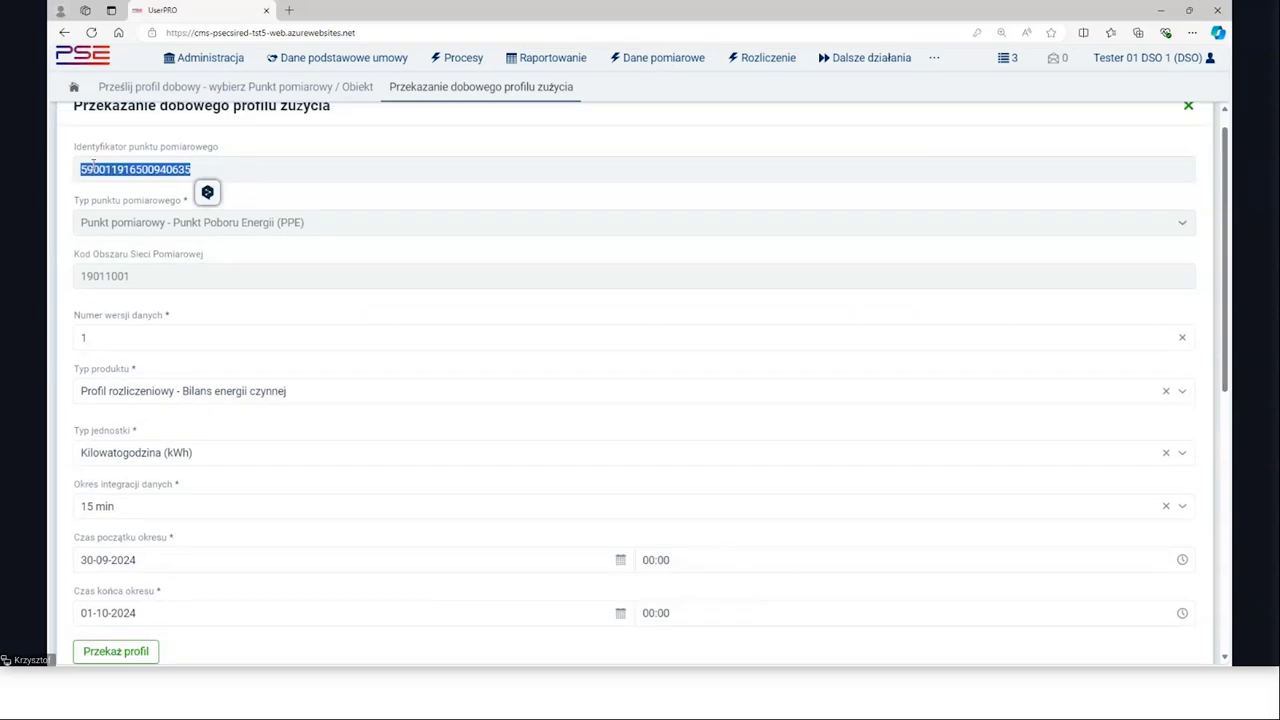
left_click(98, 336)
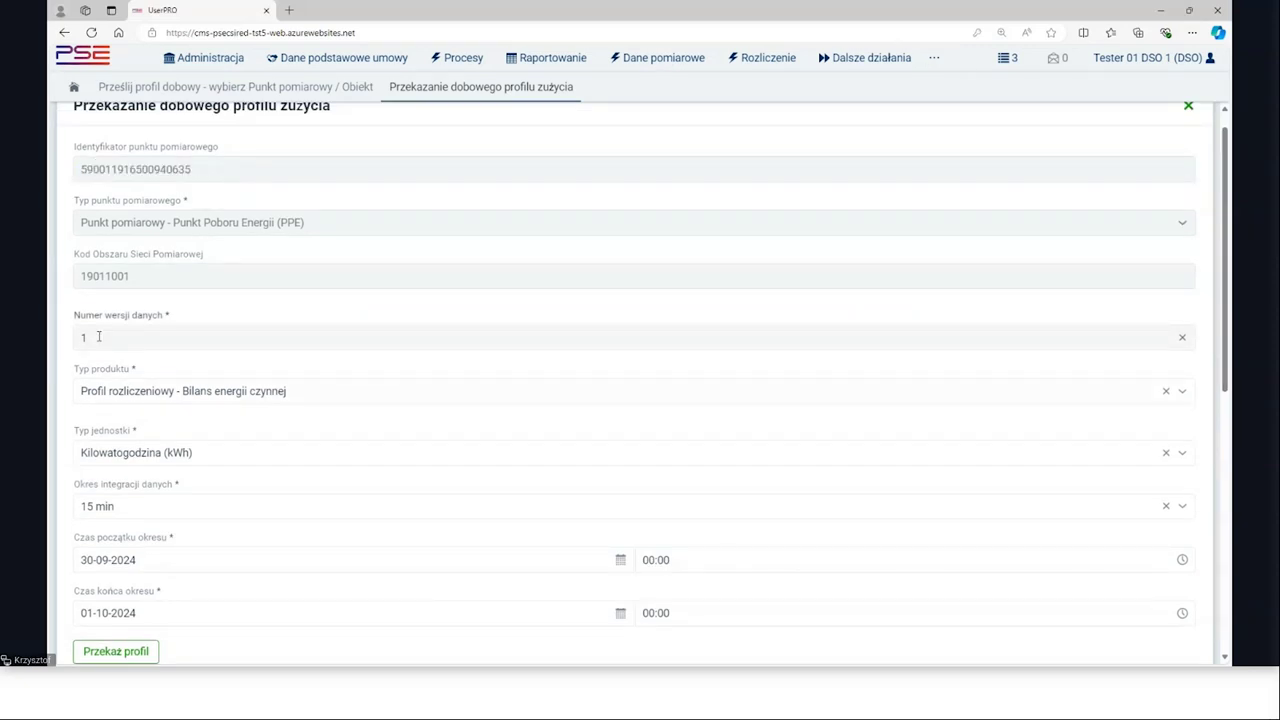
scroll(1227, 225, "down", 1)
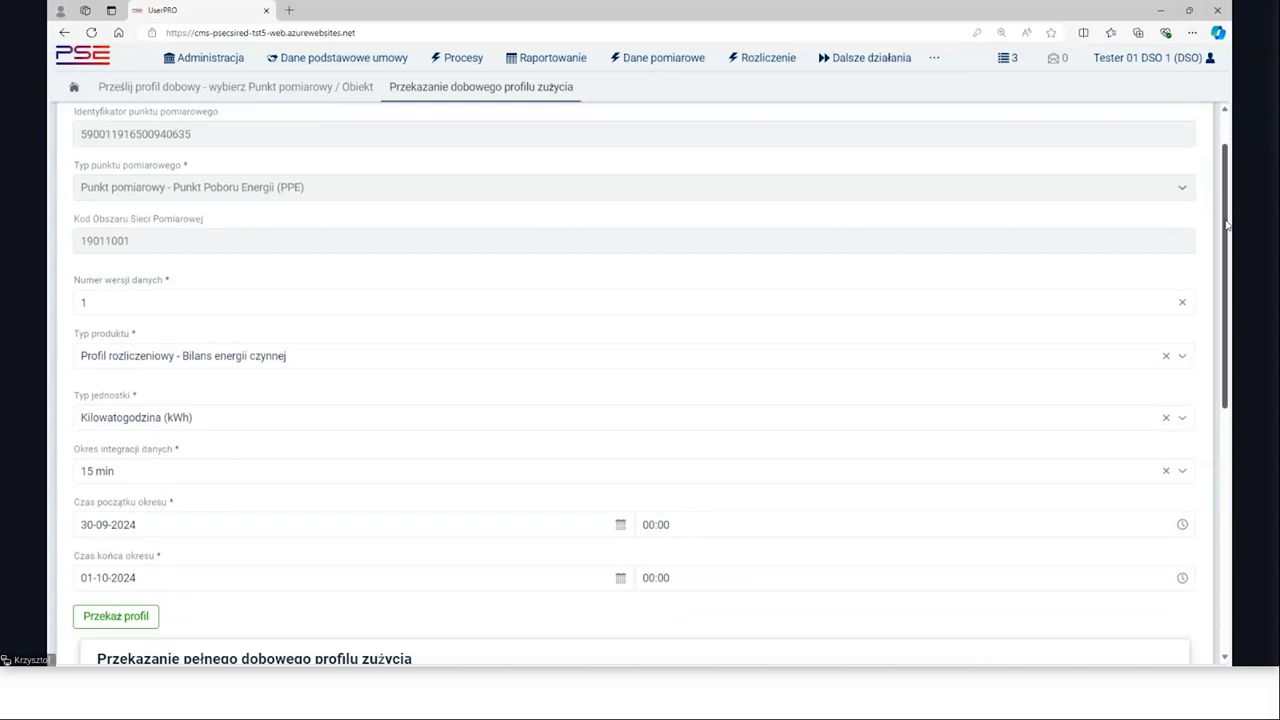
scroll(1227, 225, "down", 5)
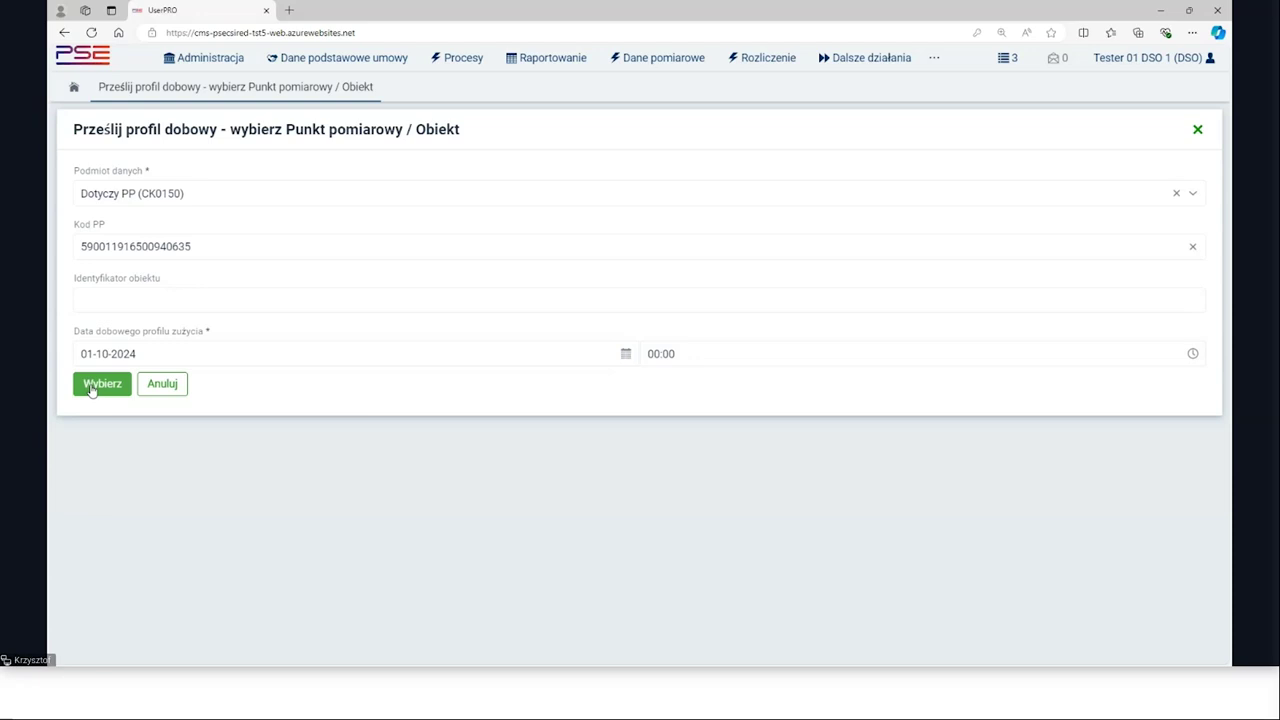
- Confirm with Wybierz to get a fresh form prefilled with version 1, kWh, 15 min, 30-09-2024 to 01-10-2024
left_click(91, 389)
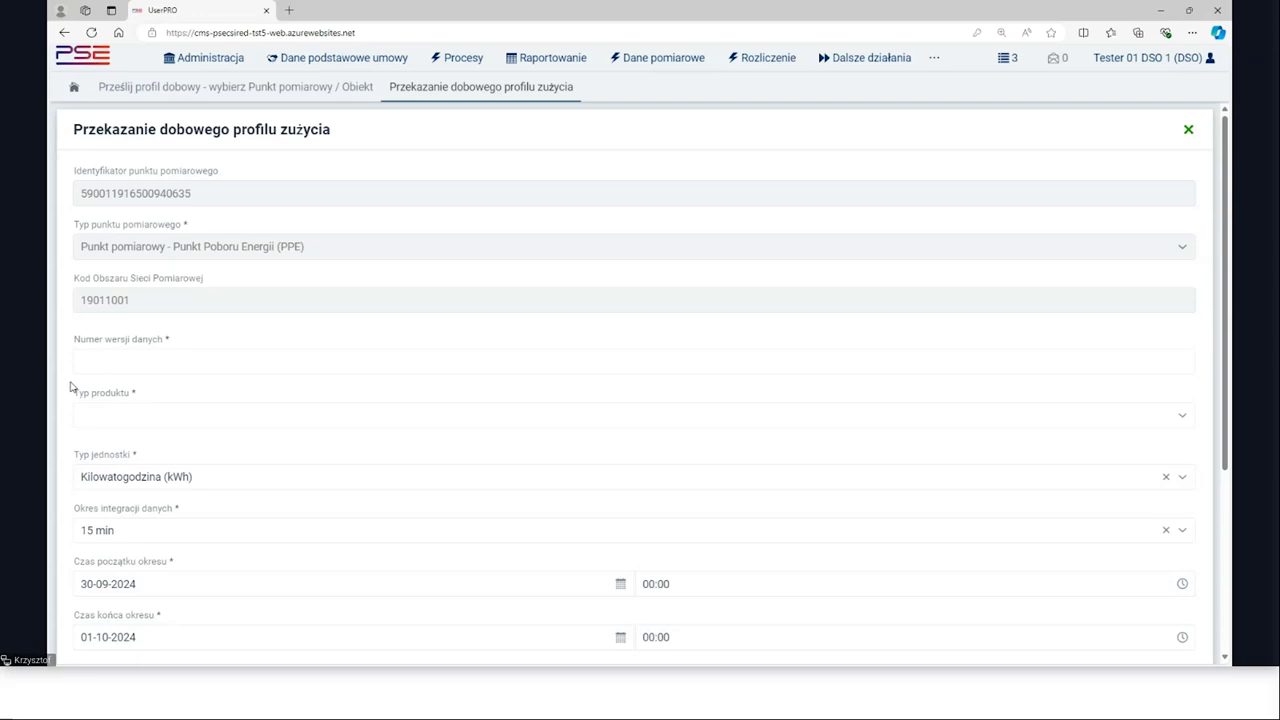
scroll(201, 490, "down", 3)
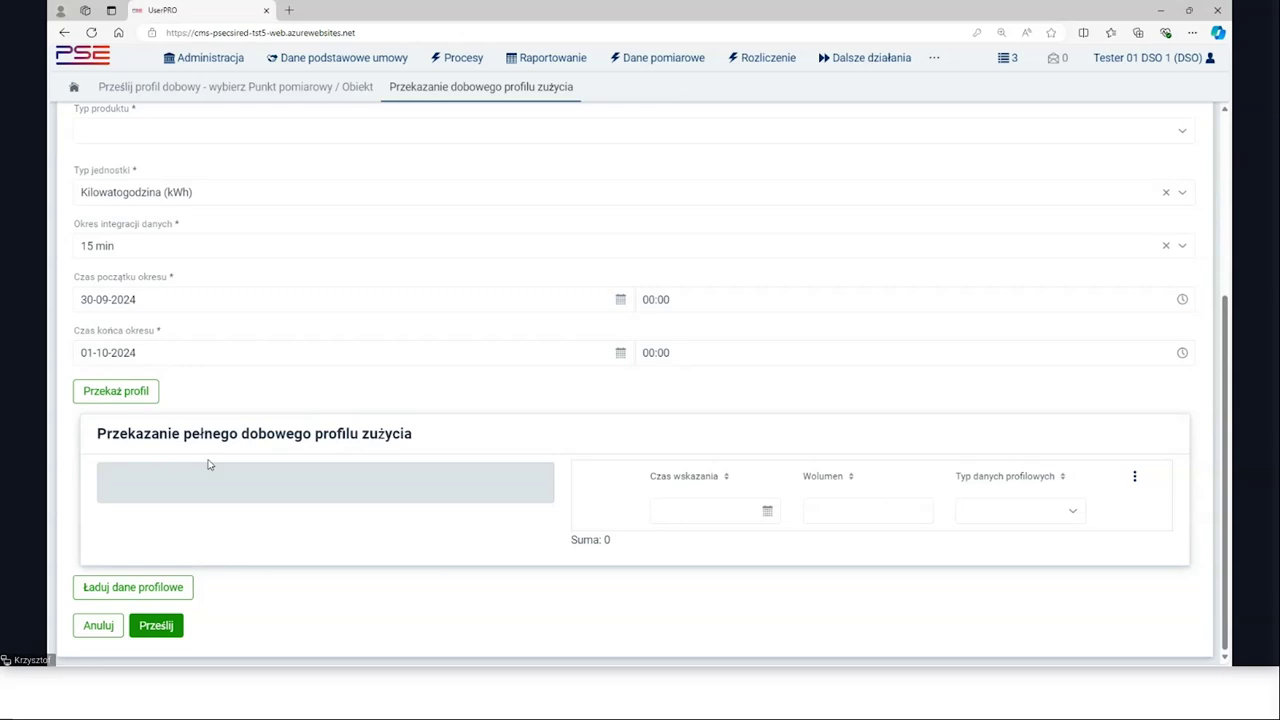
scroll(209, 464, "up", 2)
- Choose product type Profil rozliczeniowy - Bilans energii czynnej on the new form
left_click(320, 253)
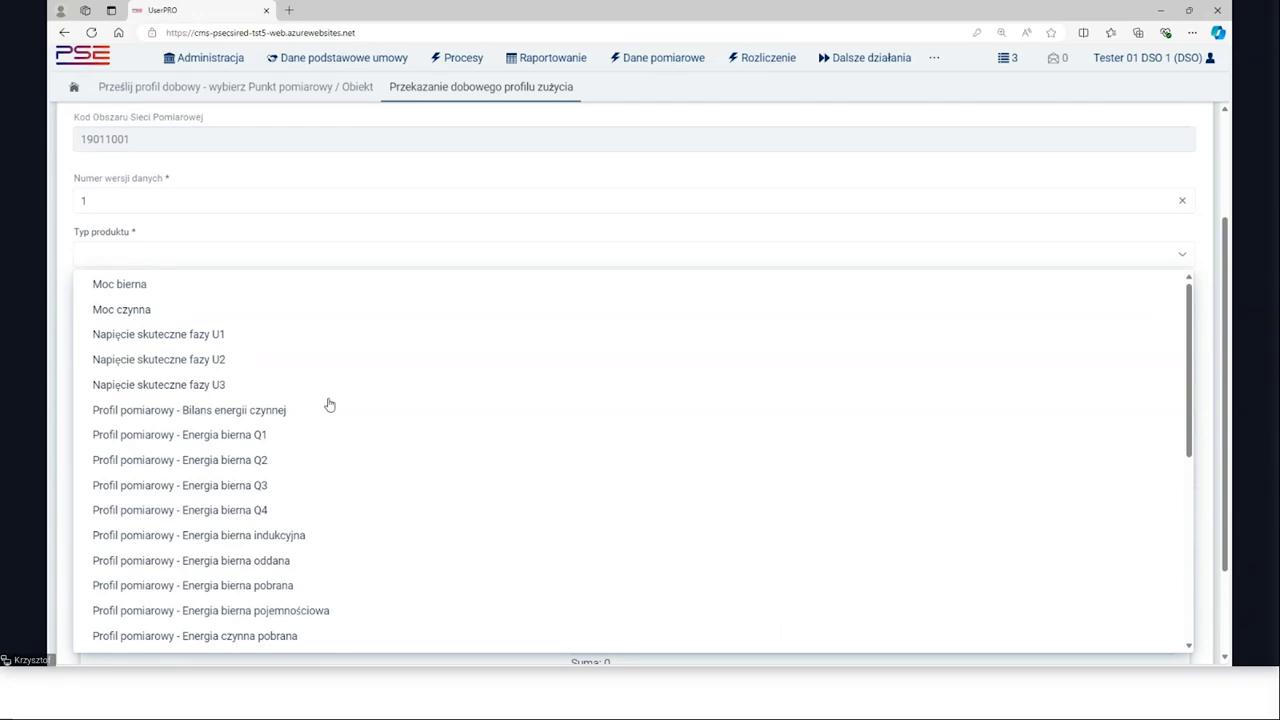
scroll(330, 404, "down", 3)
left_click(130, 640)
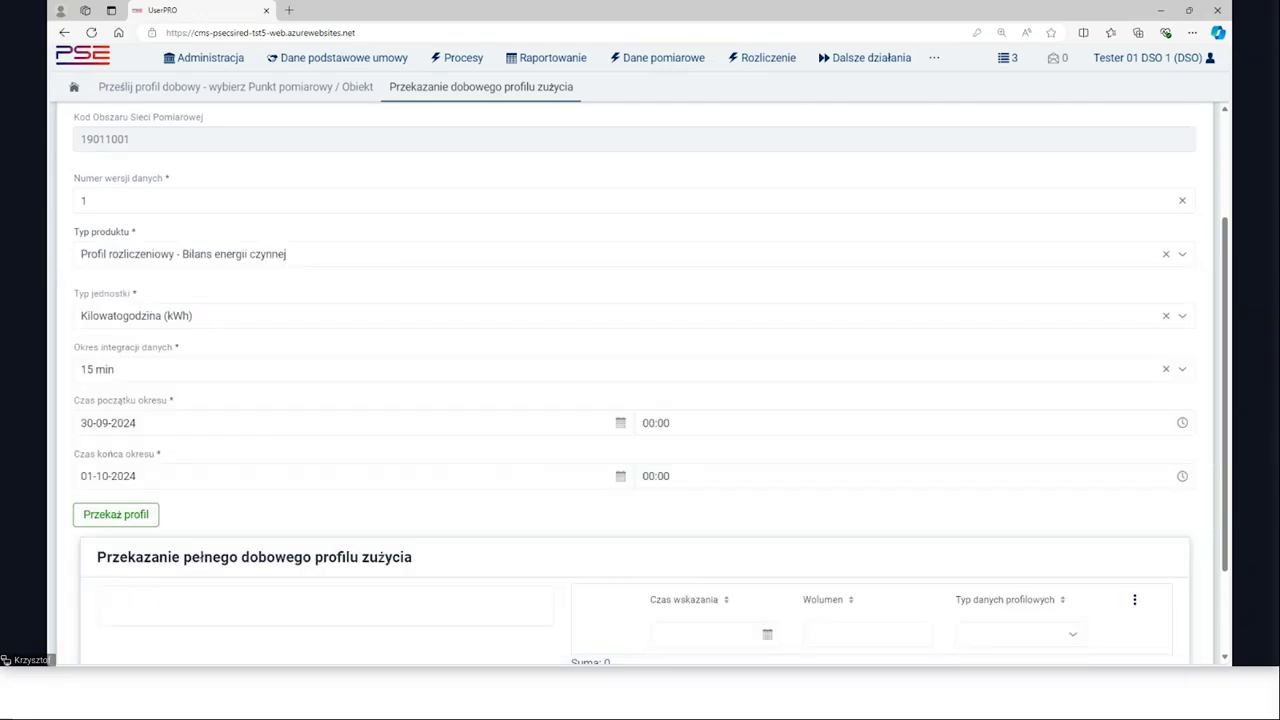
scroll(326, 460, "up", 1)
scroll(118, 393, "down", 2)
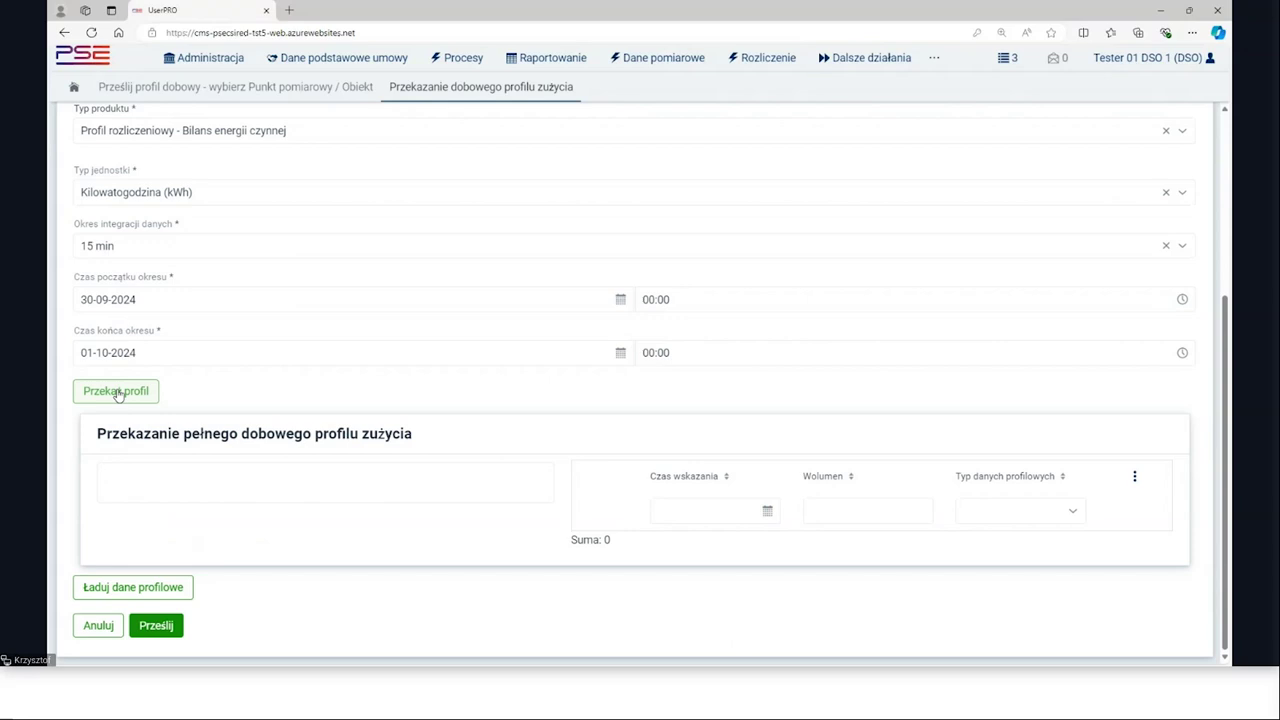
- Fetch the previously sent profile (5, 4, 3, then 1) and change the data version to 2
left_click(117, 392)
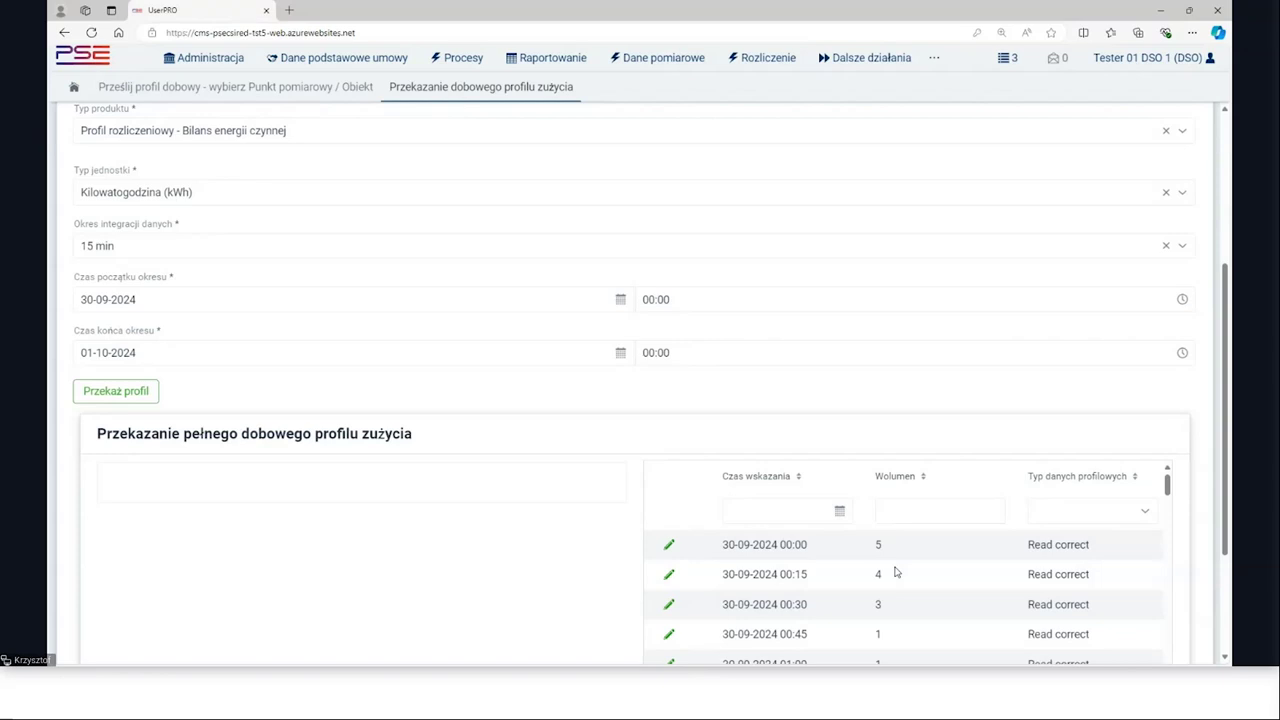
scroll(814, 457, "down", 1)
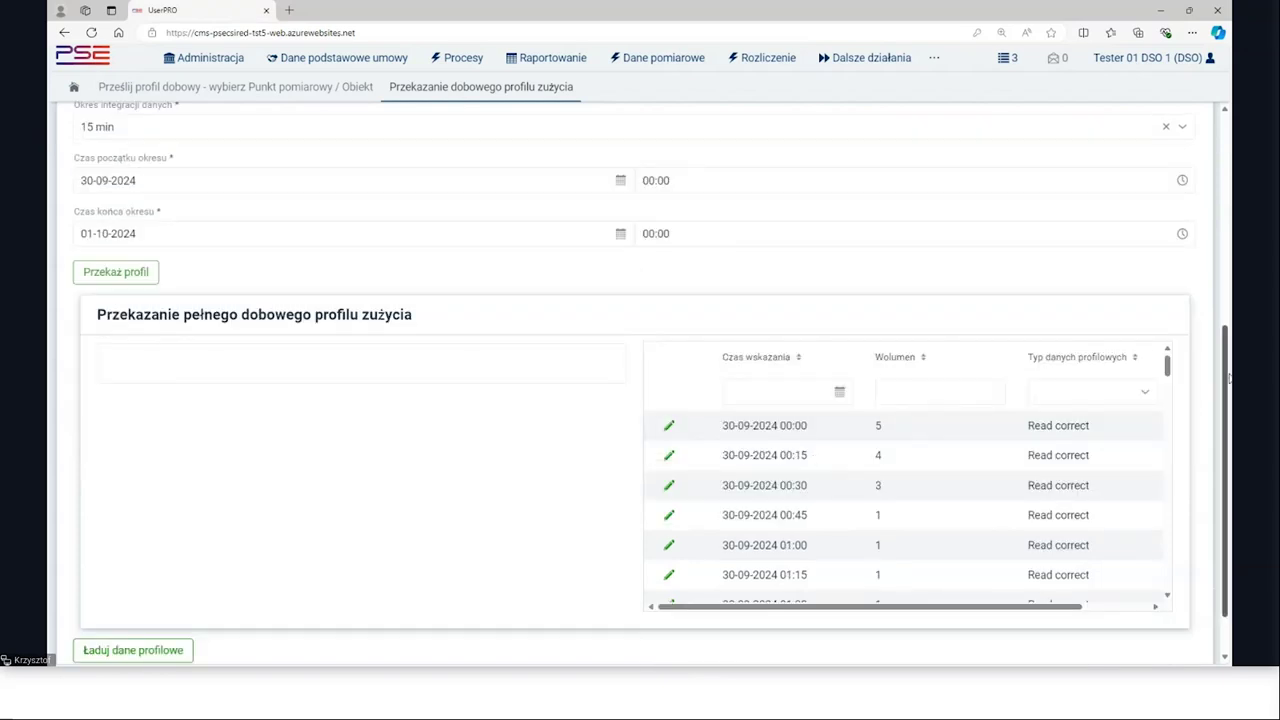
scroll(1230, 190, "up", 3)
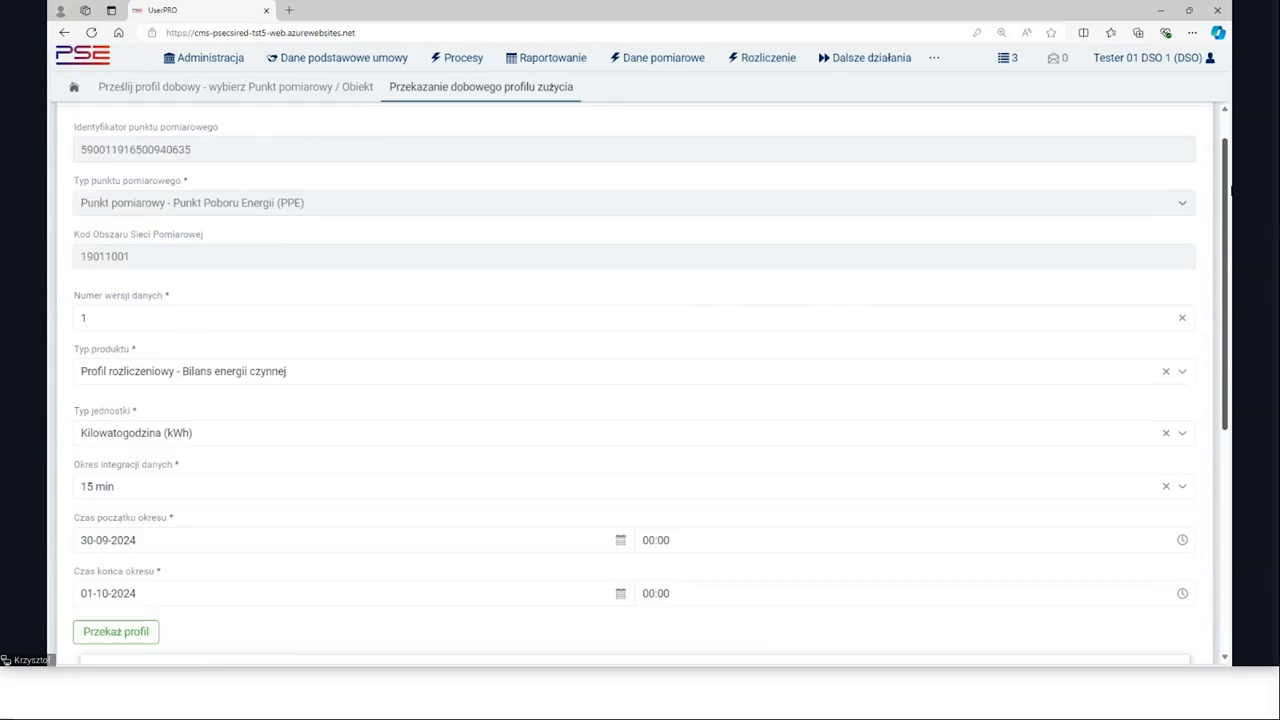
double_click(84, 320)
type("2")
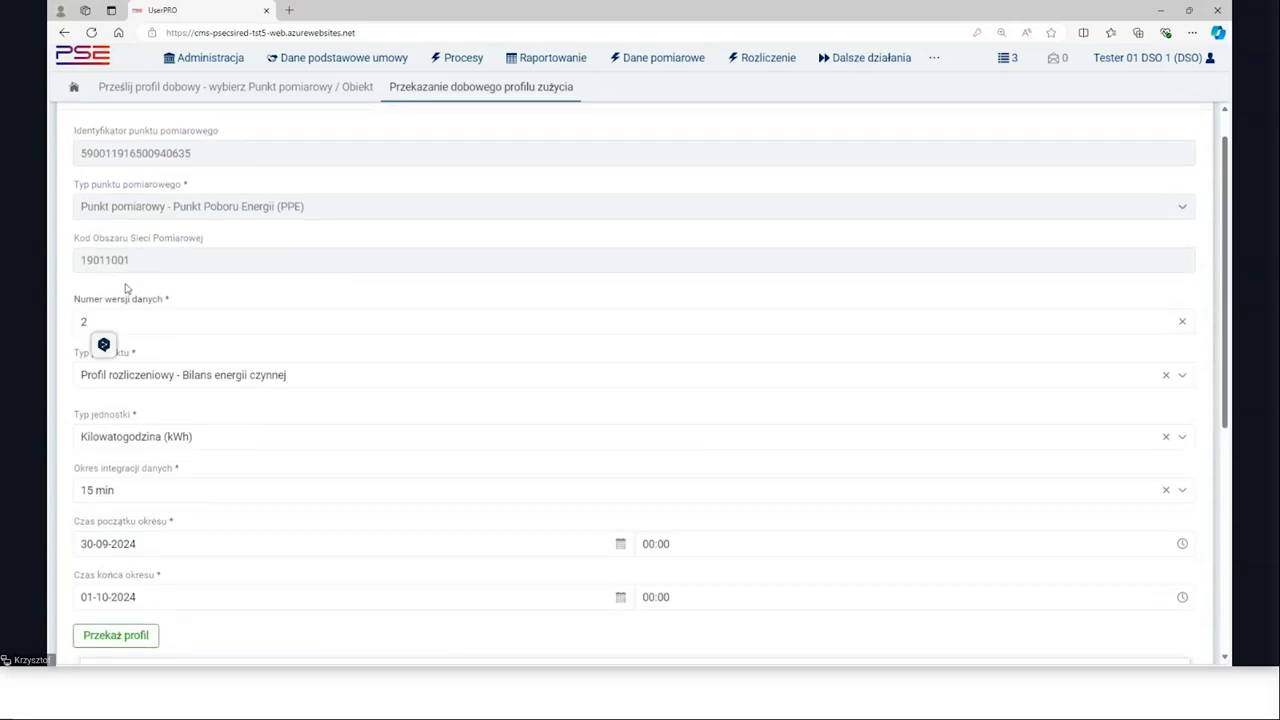
left_click(126, 289)
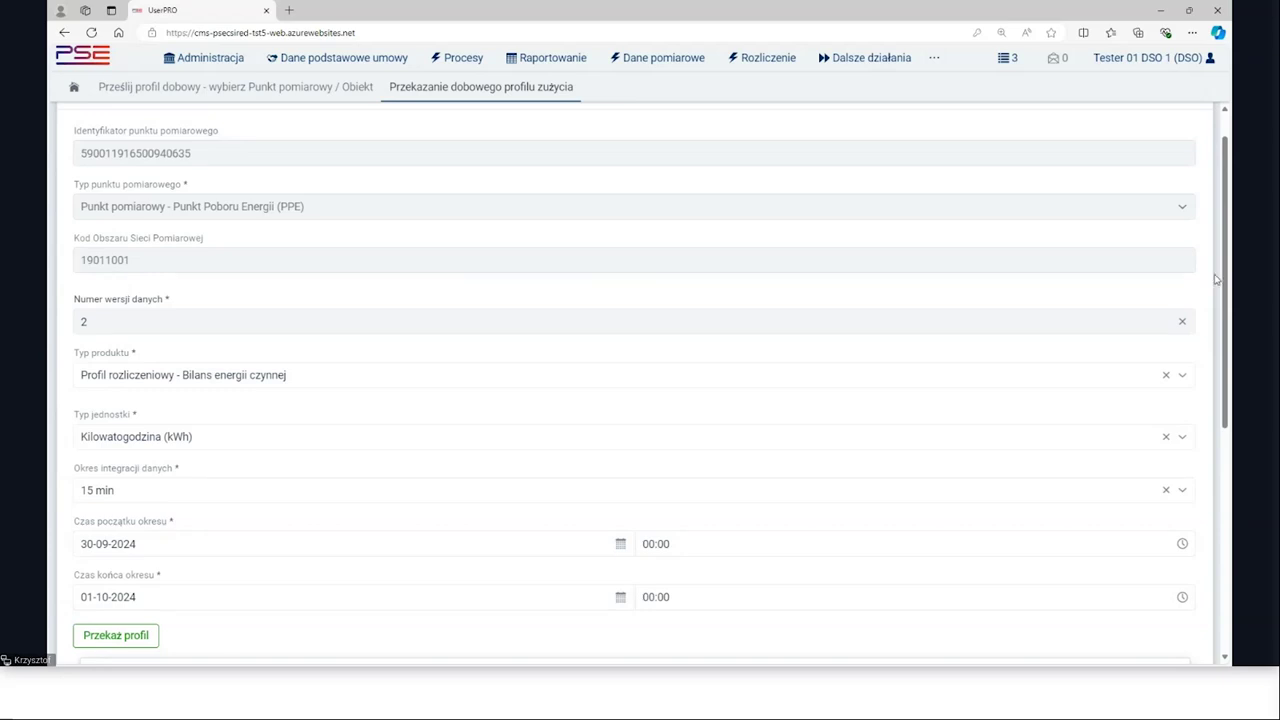
scroll(1217, 280, "down", 1)
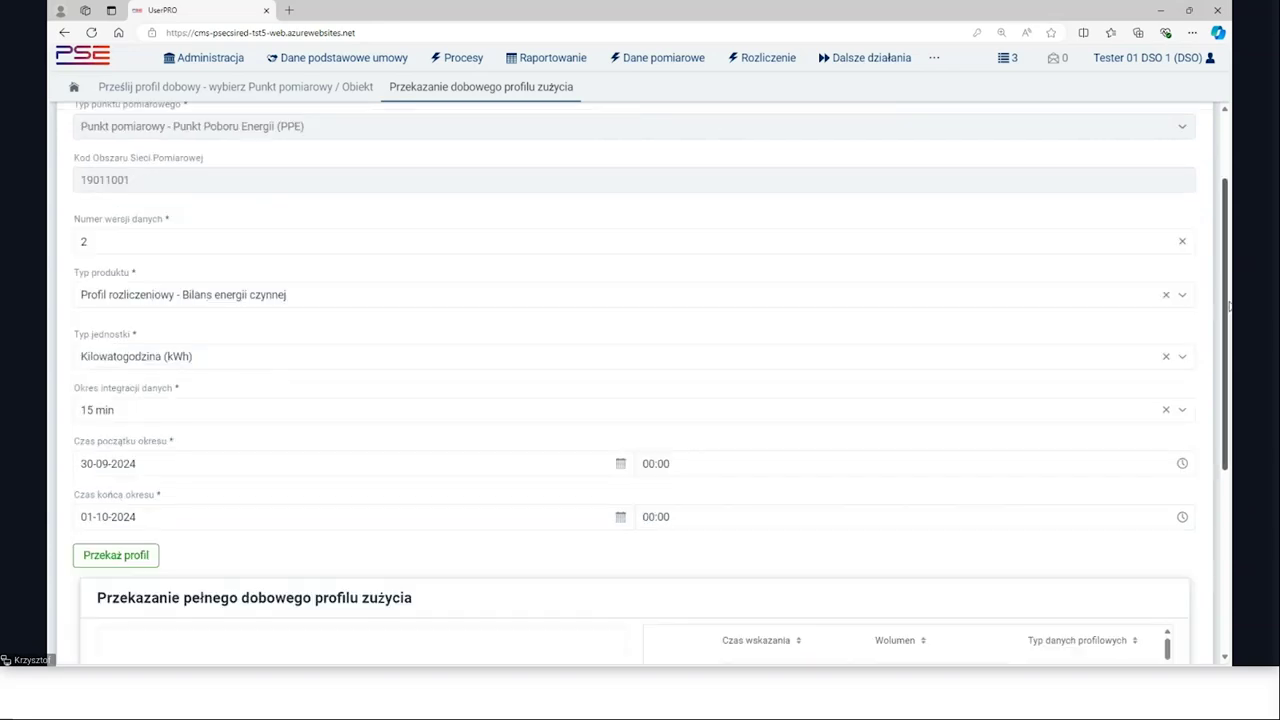
scroll(1228, 306, "down", 3)
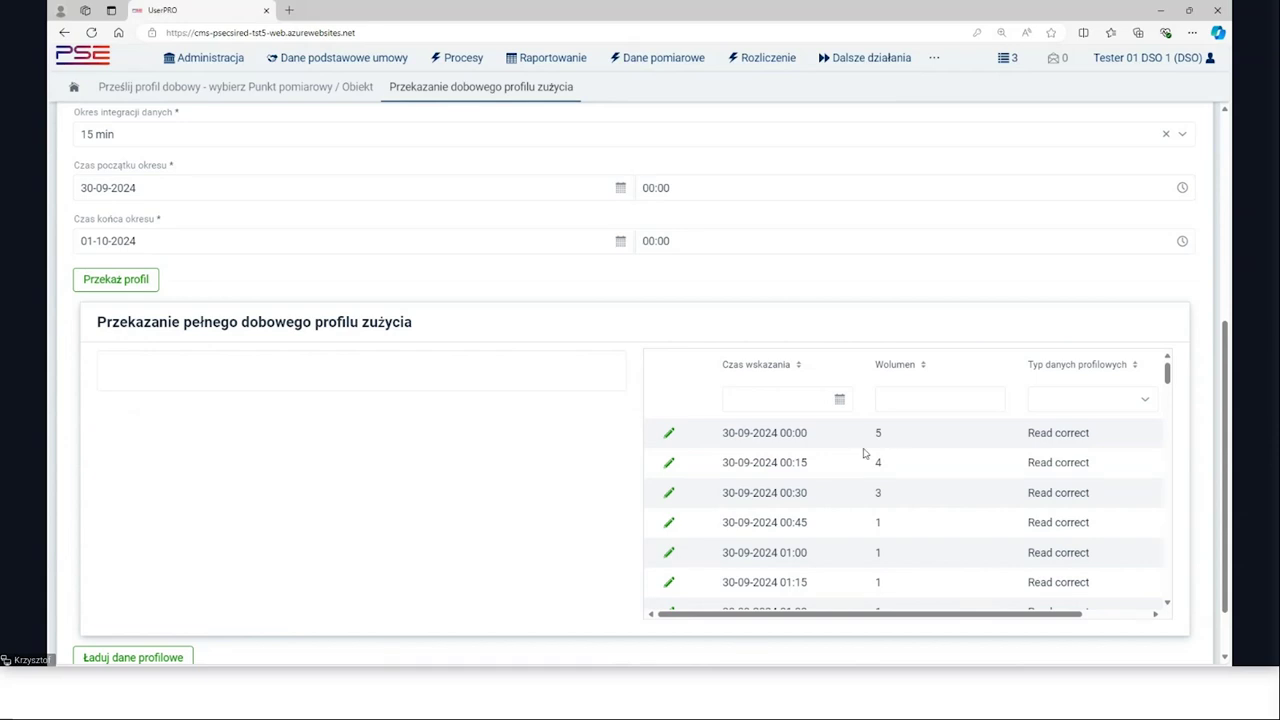
- Edit the 00:00, 00:15 and 00:30 readings to volumes 6, 7 and 8 and save
left_click(669, 433)
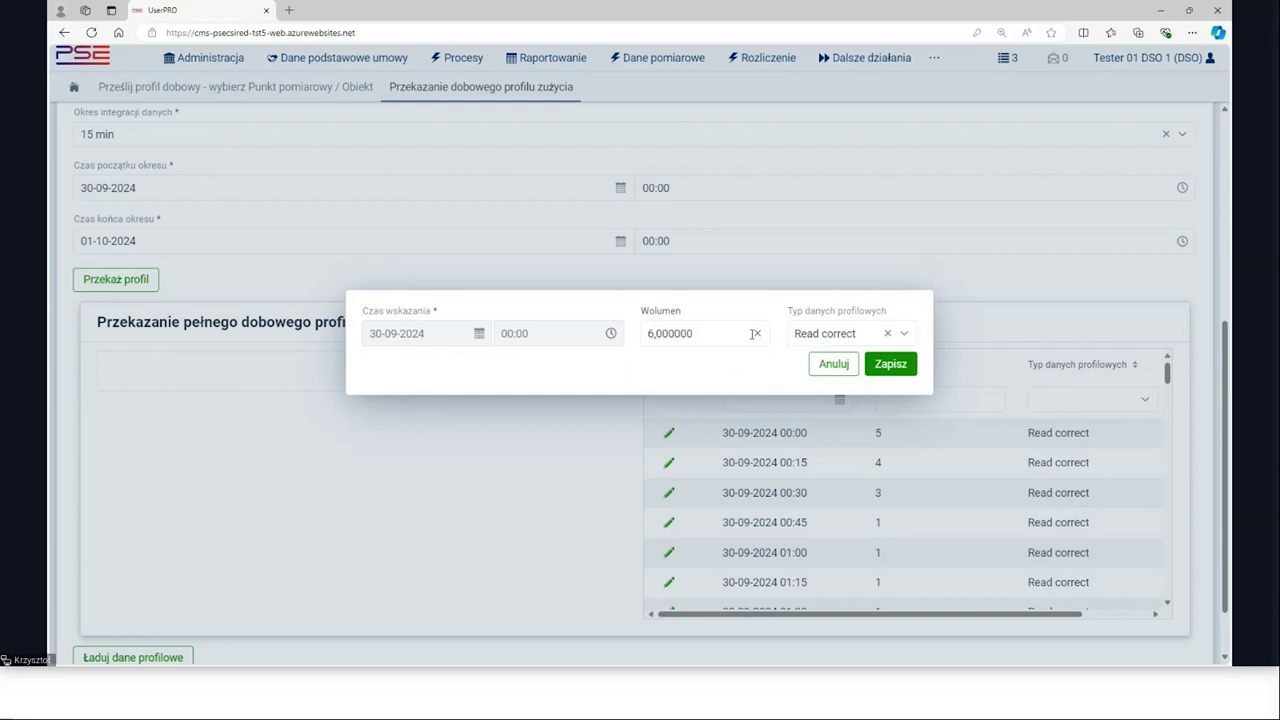
key("Return")
type("7")
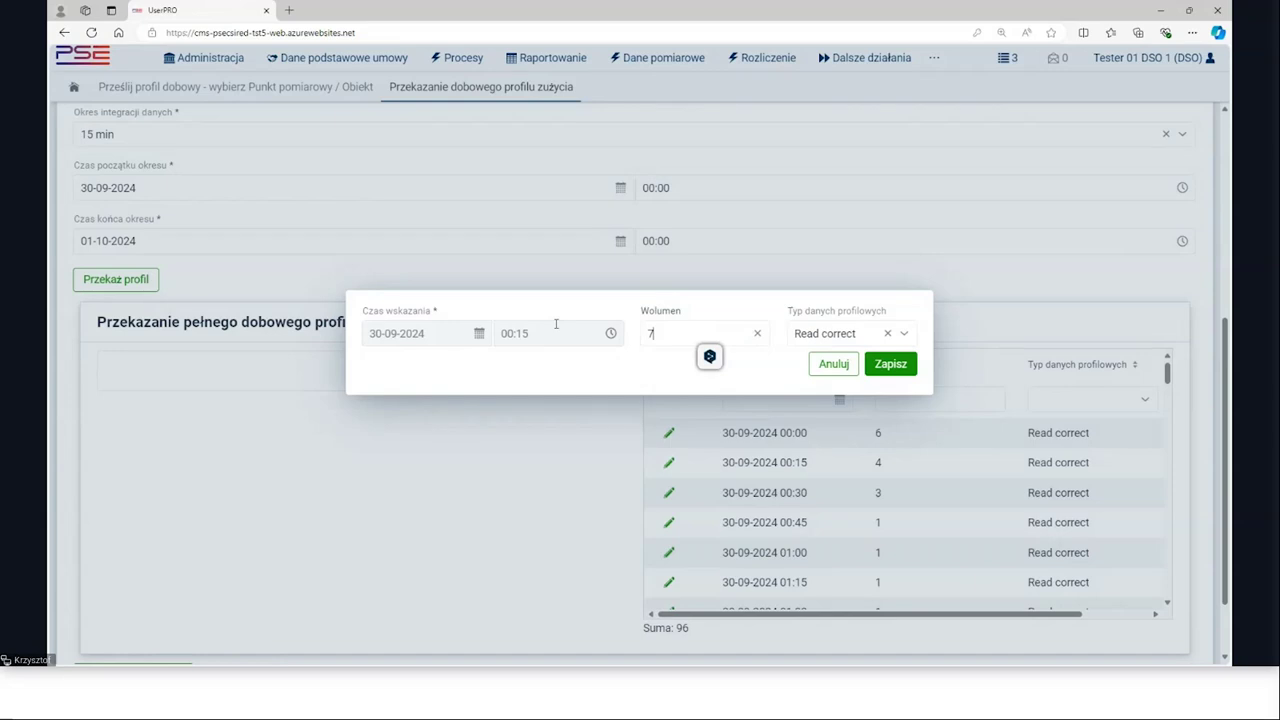
key("Return")
type("8")
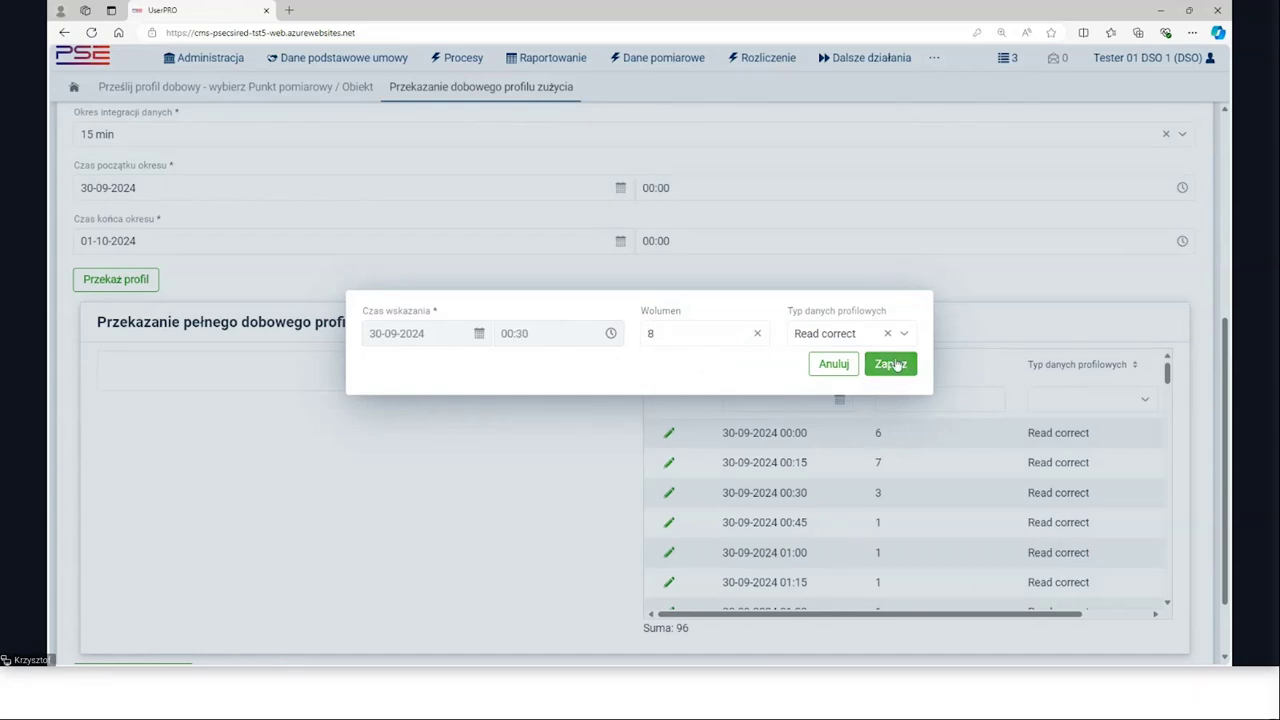
left_click(890, 364)
left_click_drag(1228, 390, 1229, 333)
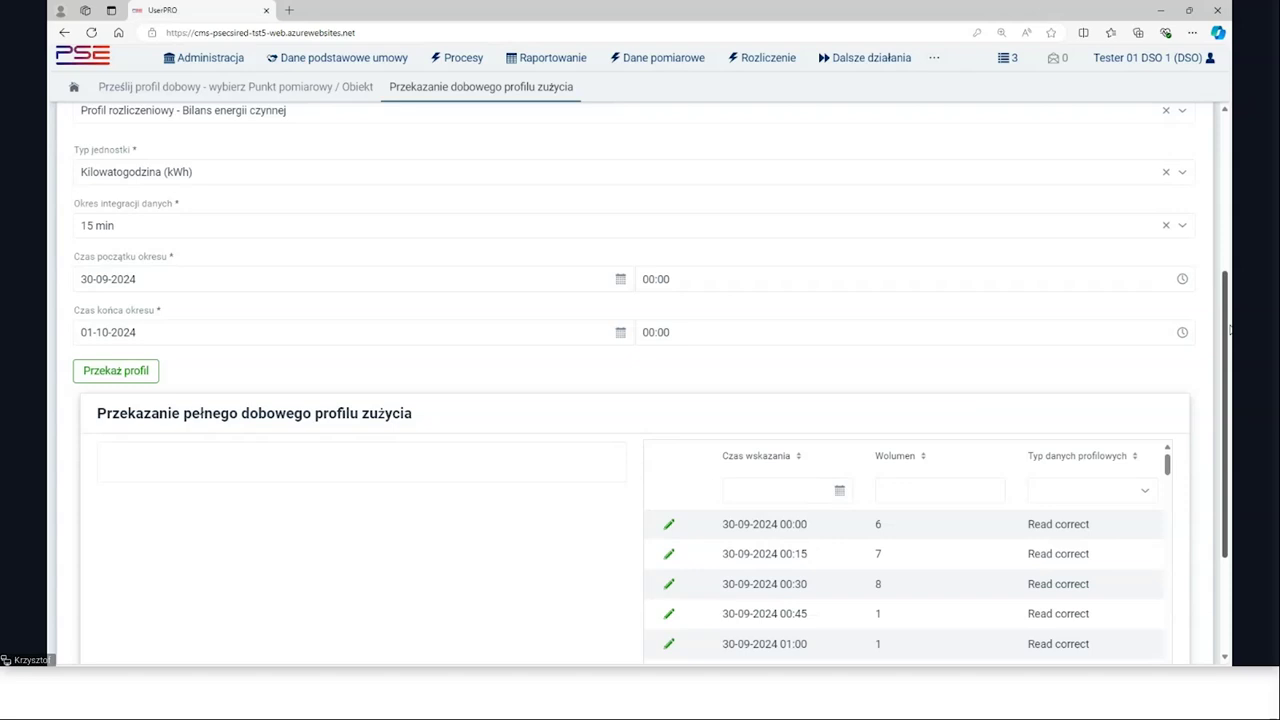
left_click_drag(1229, 330, 1231, 200)
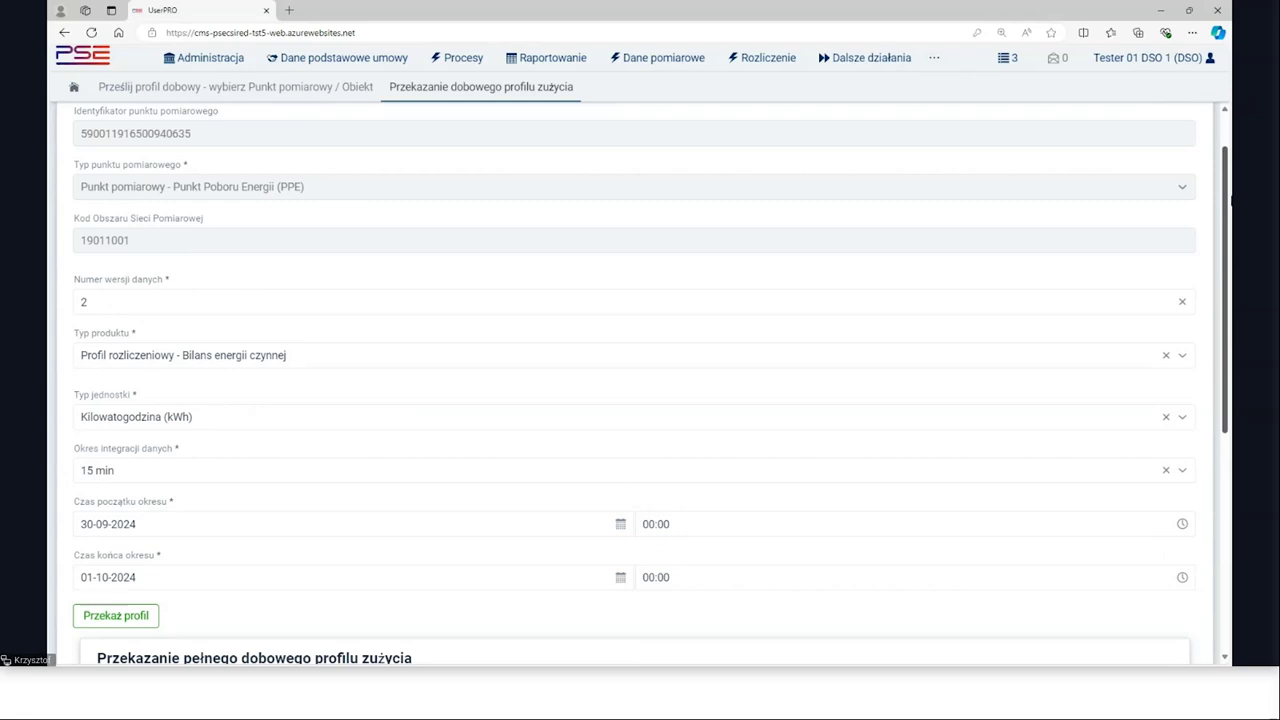
- Submit the edited version 2 daily profile, then go to Komunikat Peek & Dequeue
scroll(152, 625, "down", 4)
left_click(155, 626)
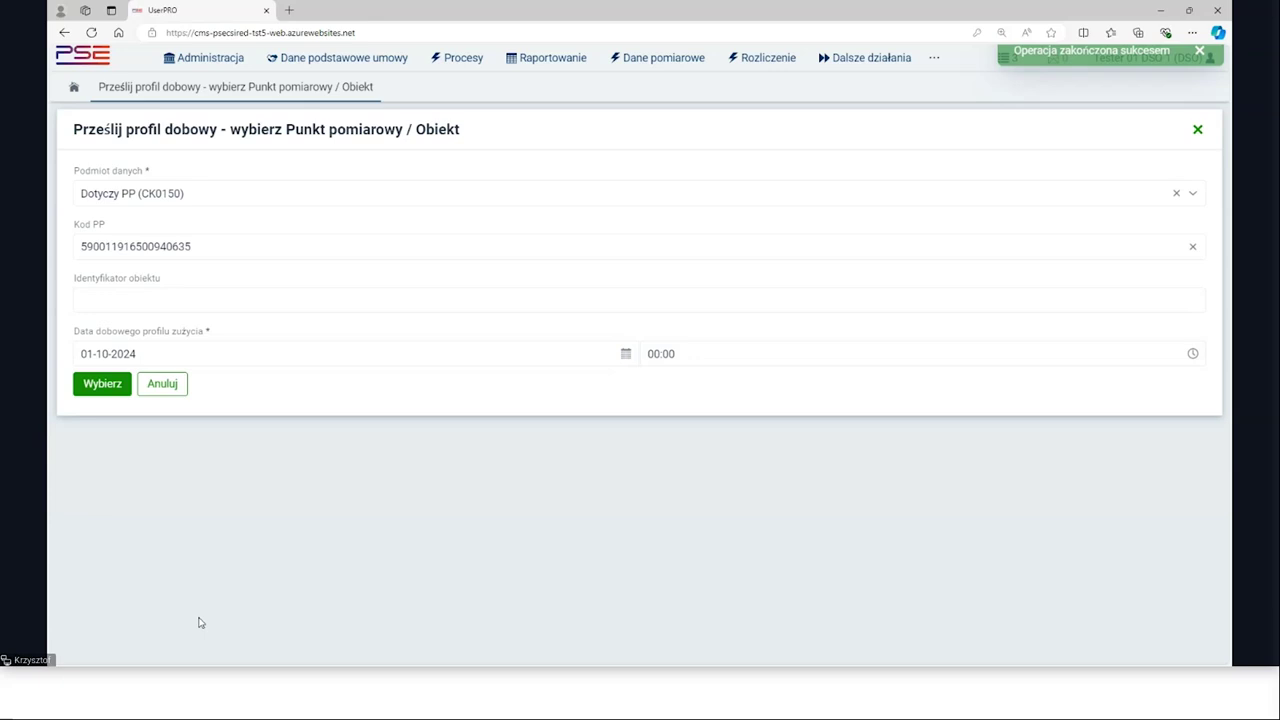
left_click(97, 383)
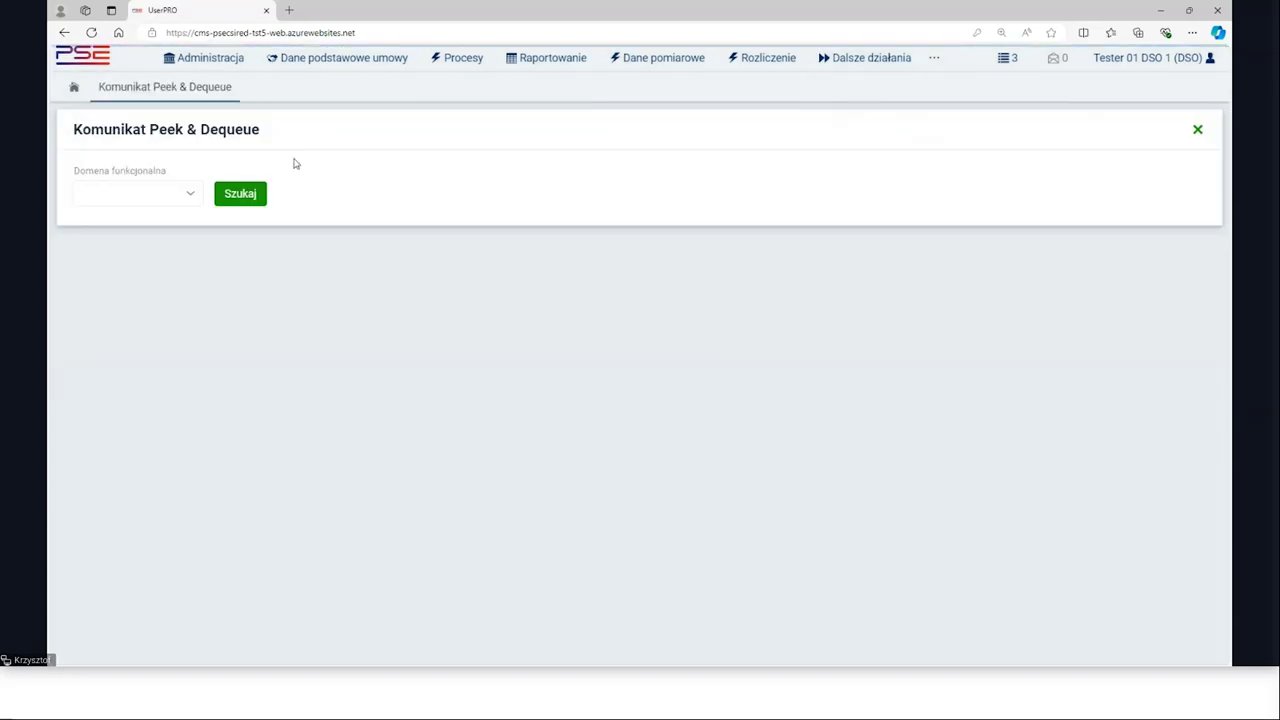
left_click(256, 195)
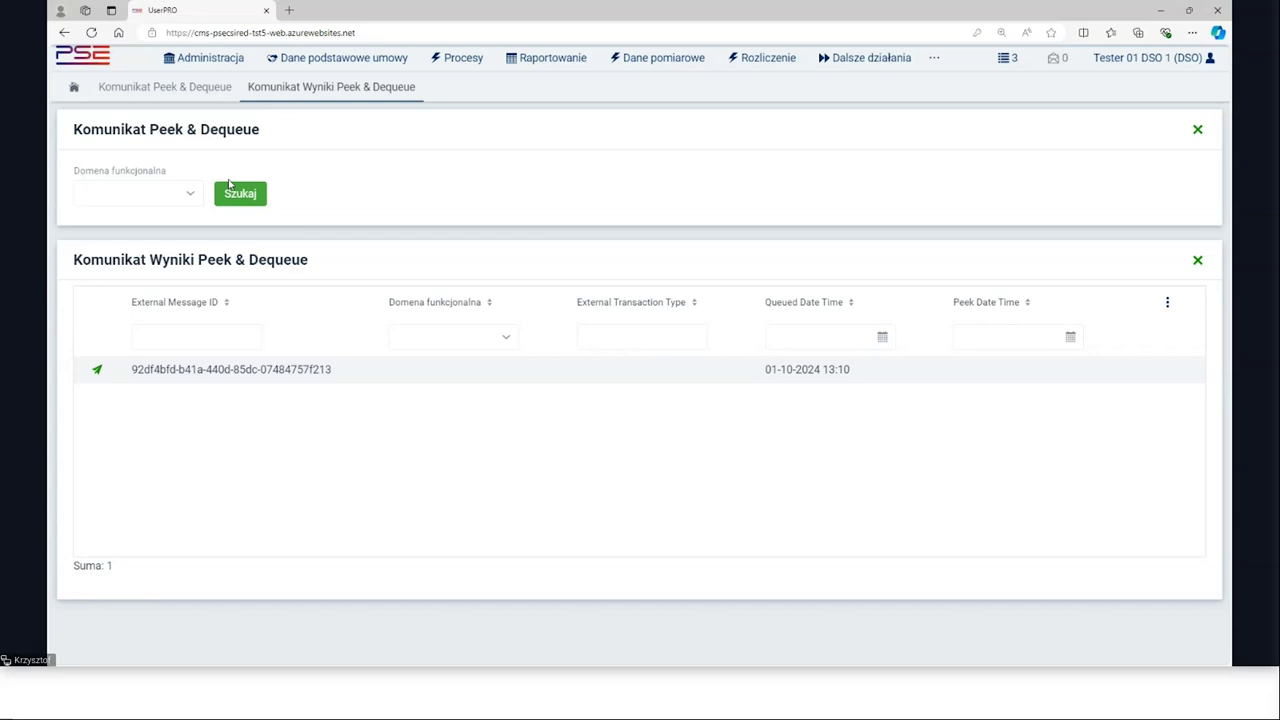
left_click(231, 188)
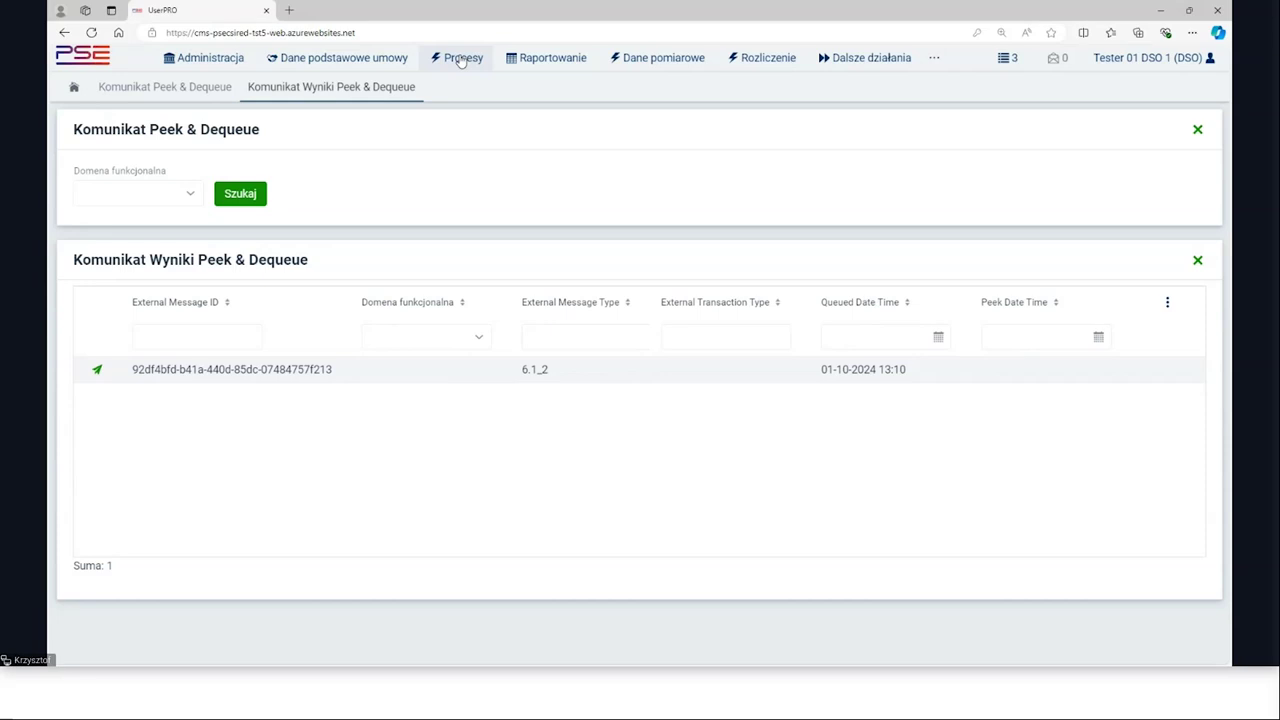
- Show and then dismiss the Procesy business-process menu, leaving the empty profile form
left_click(458, 60)
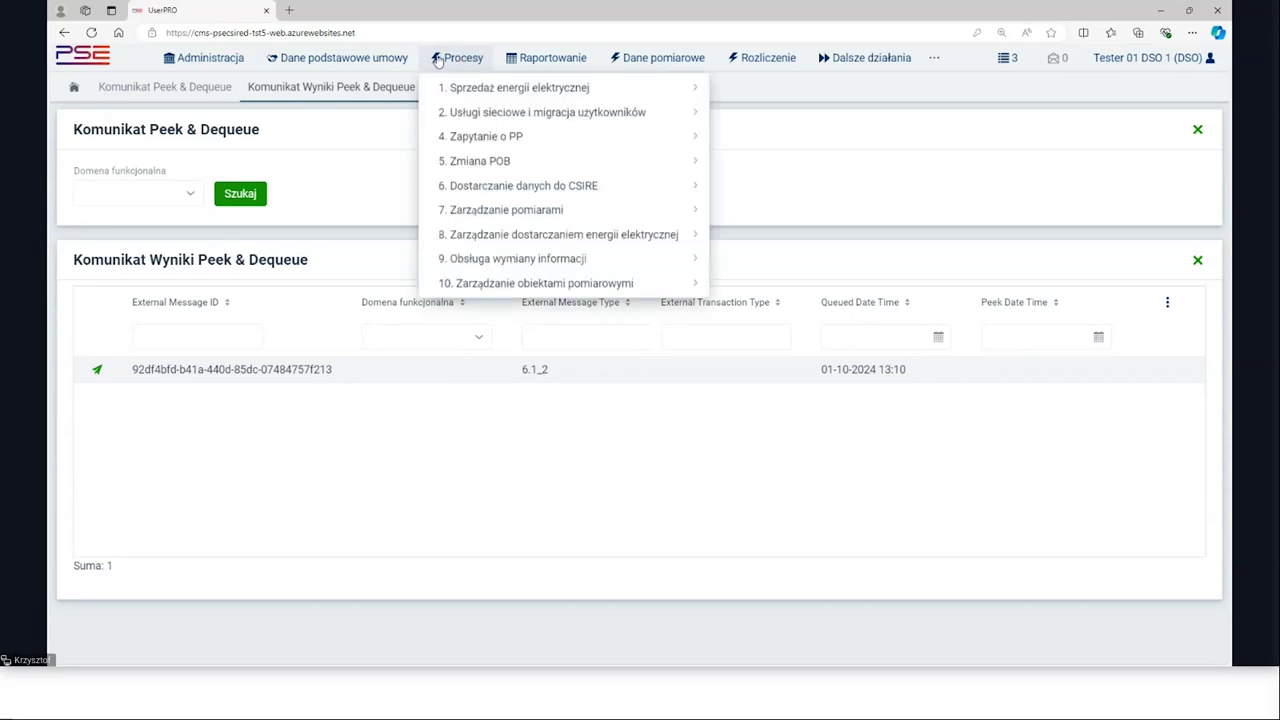
left_click(606, 374)
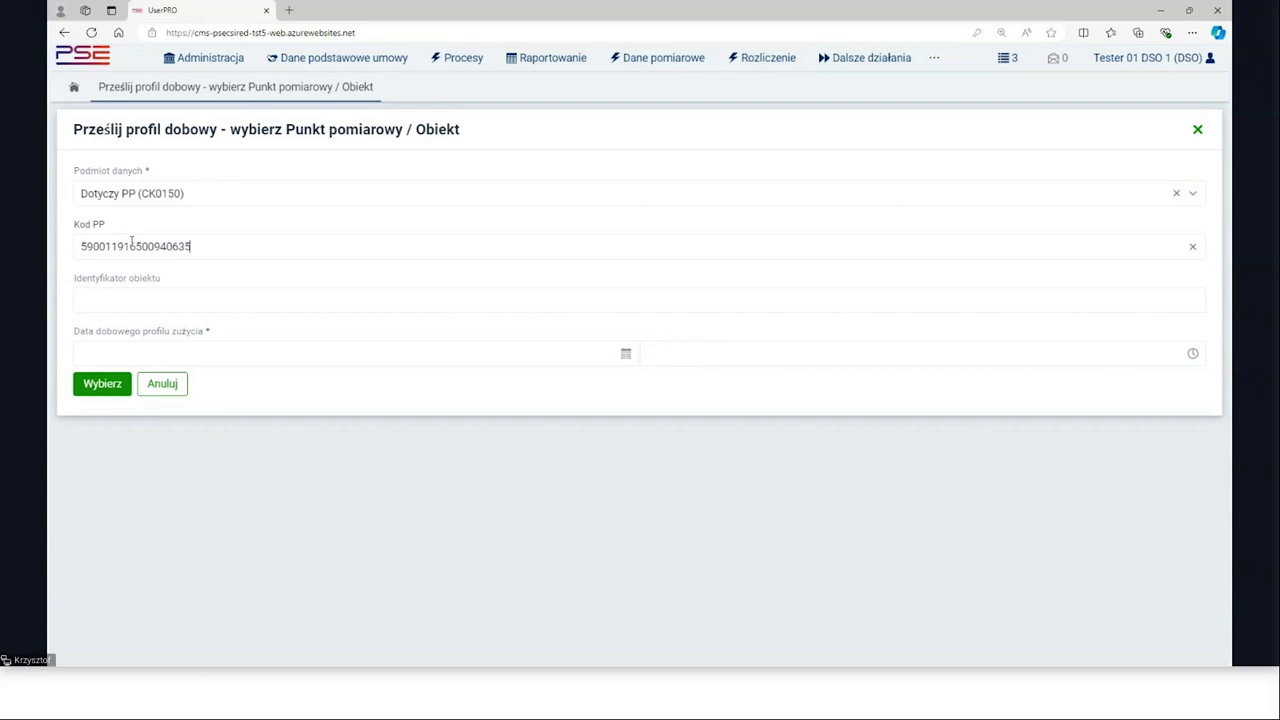
- Load the daily consumption profile dated 01-10-2024 starting at 00:00
left_click(128, 350)
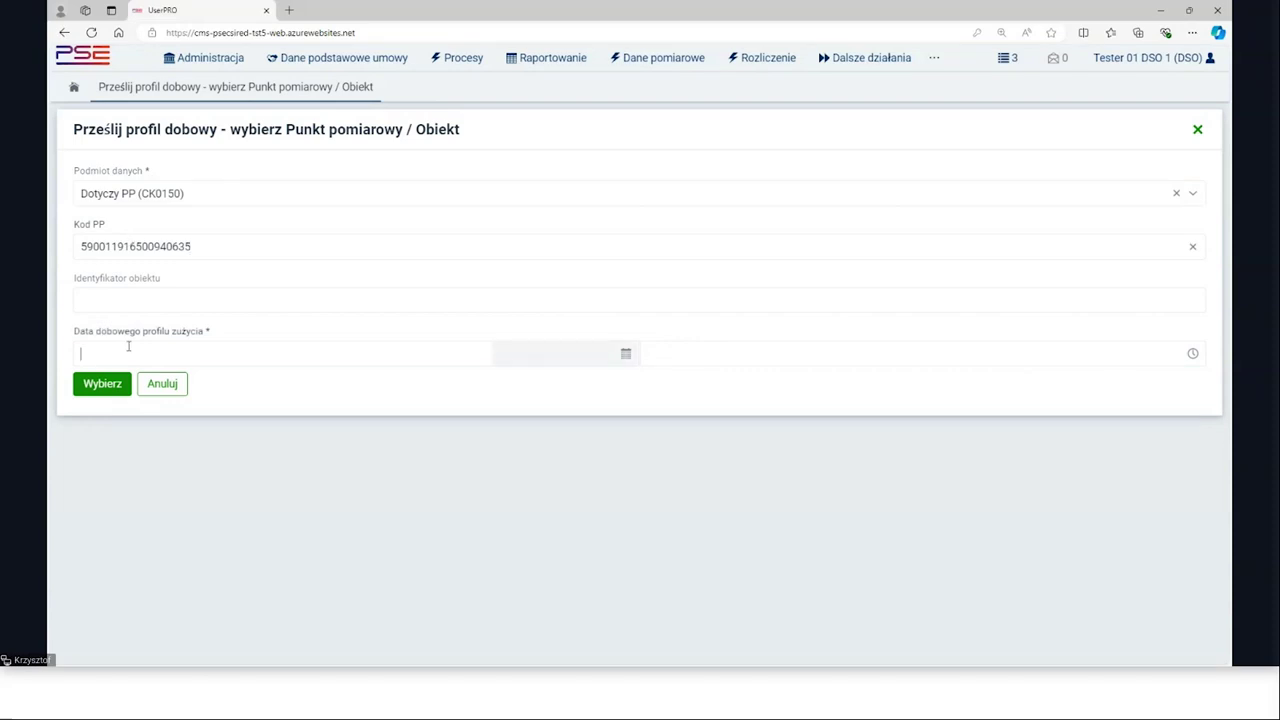
type("01-10-2024")
left_click(680, 353)
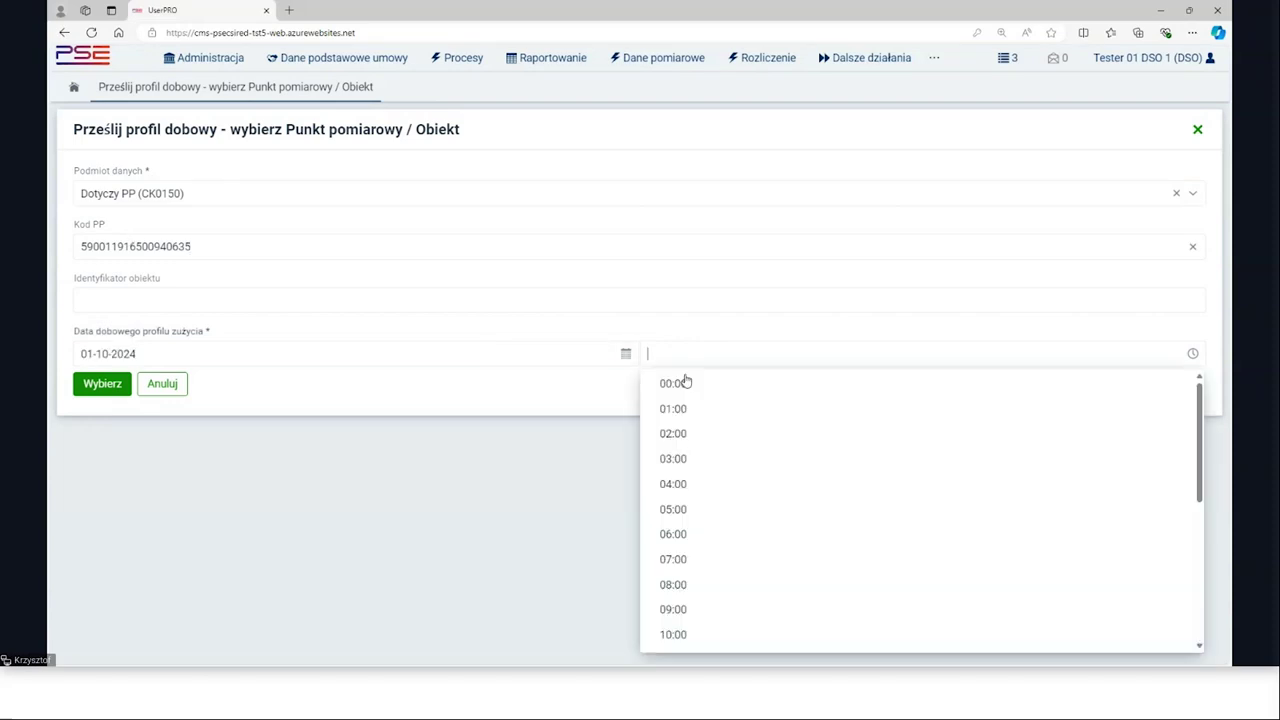
left_click(686, 381)
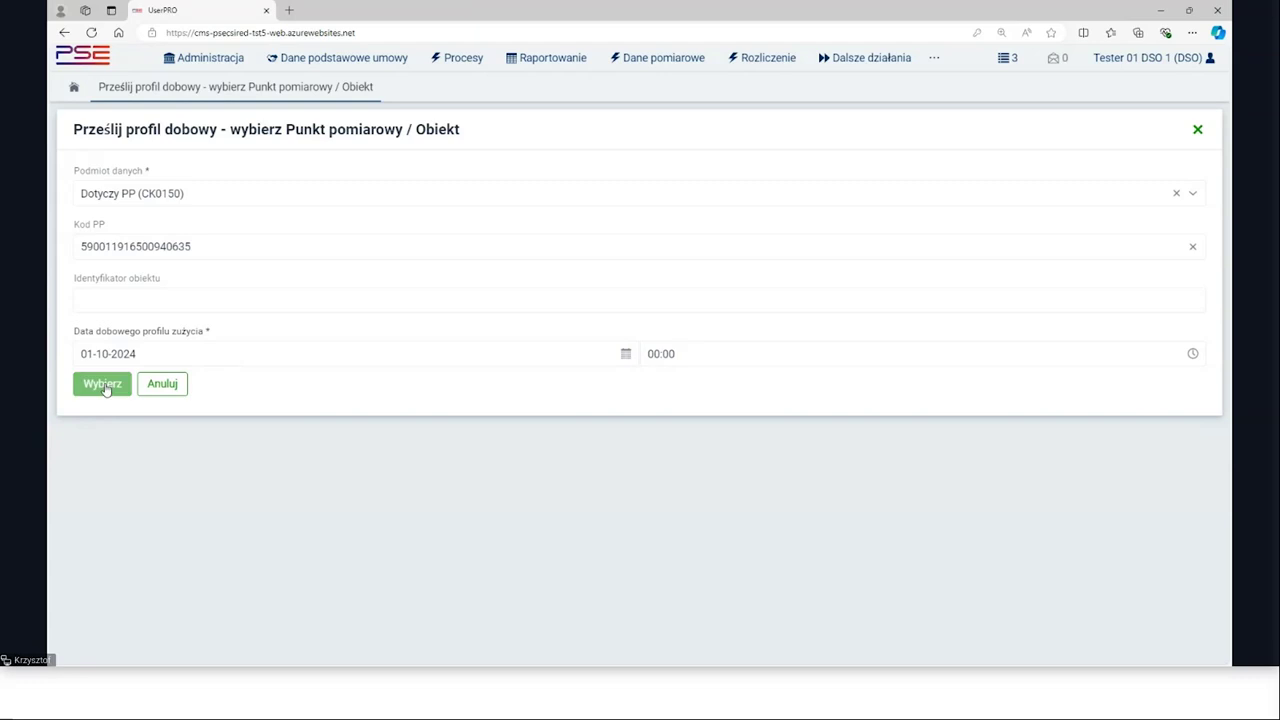
left_click(110, 384)
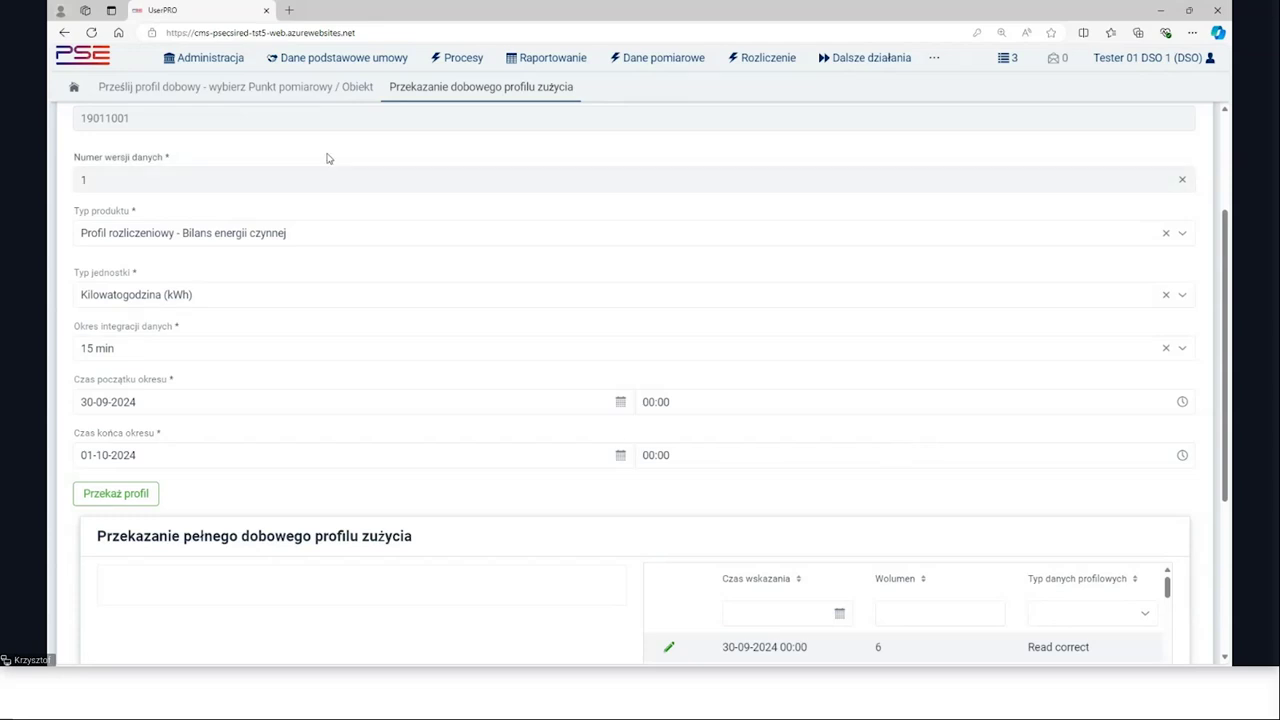
- Change the data version number from 1 to 2 and submit the profile
scroll(144, 178, "up", 2)
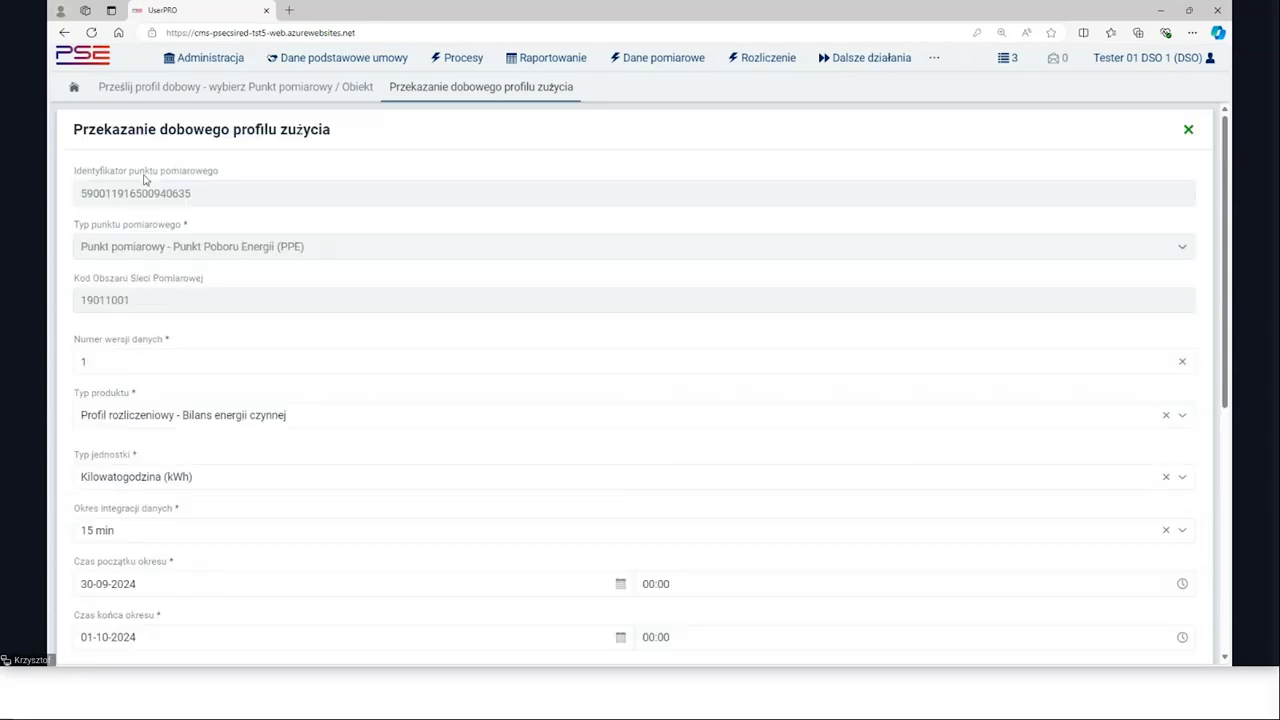
left_click(332, 60)
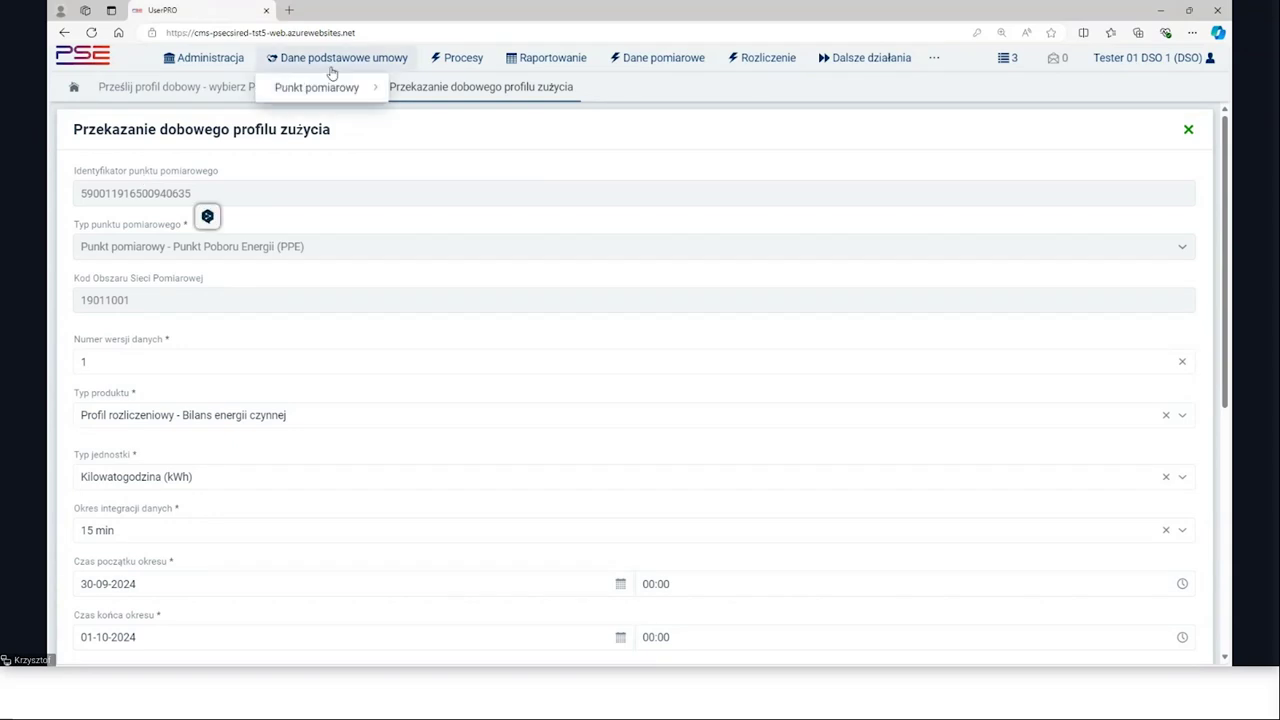
mouse_move(330, 87)
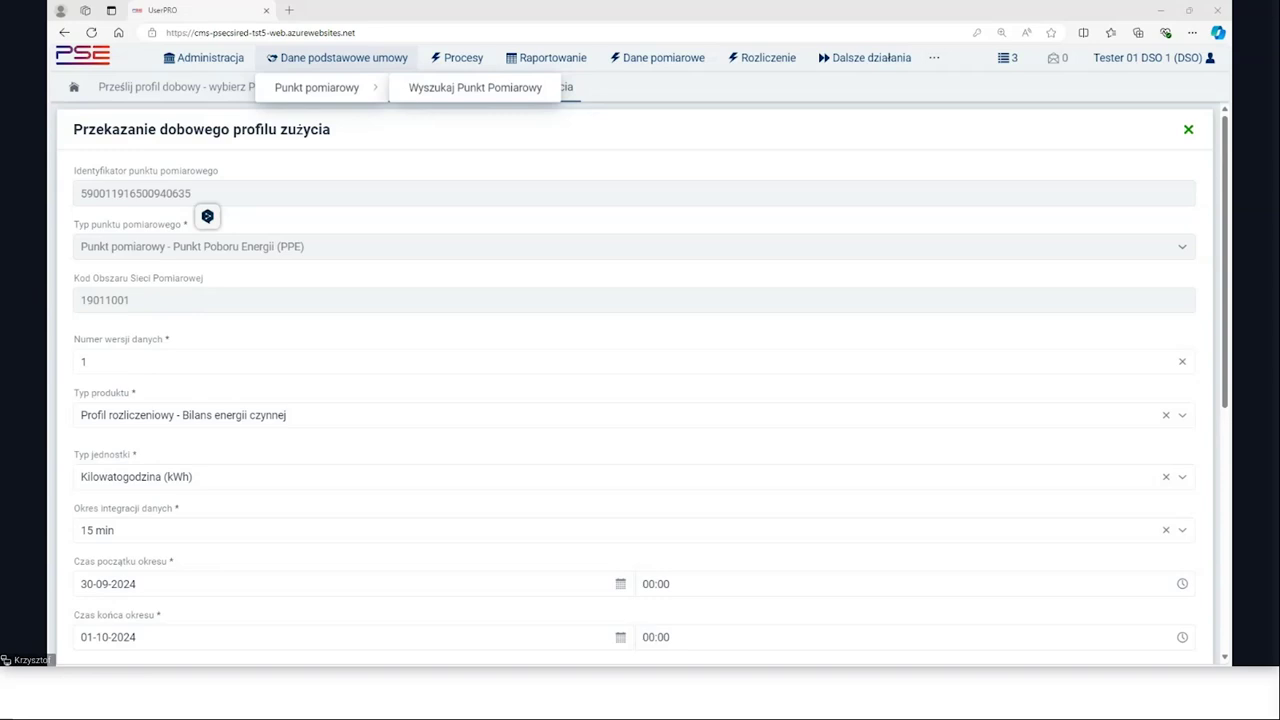
left_click(112, 359)
key("BackSpace")
type("2")
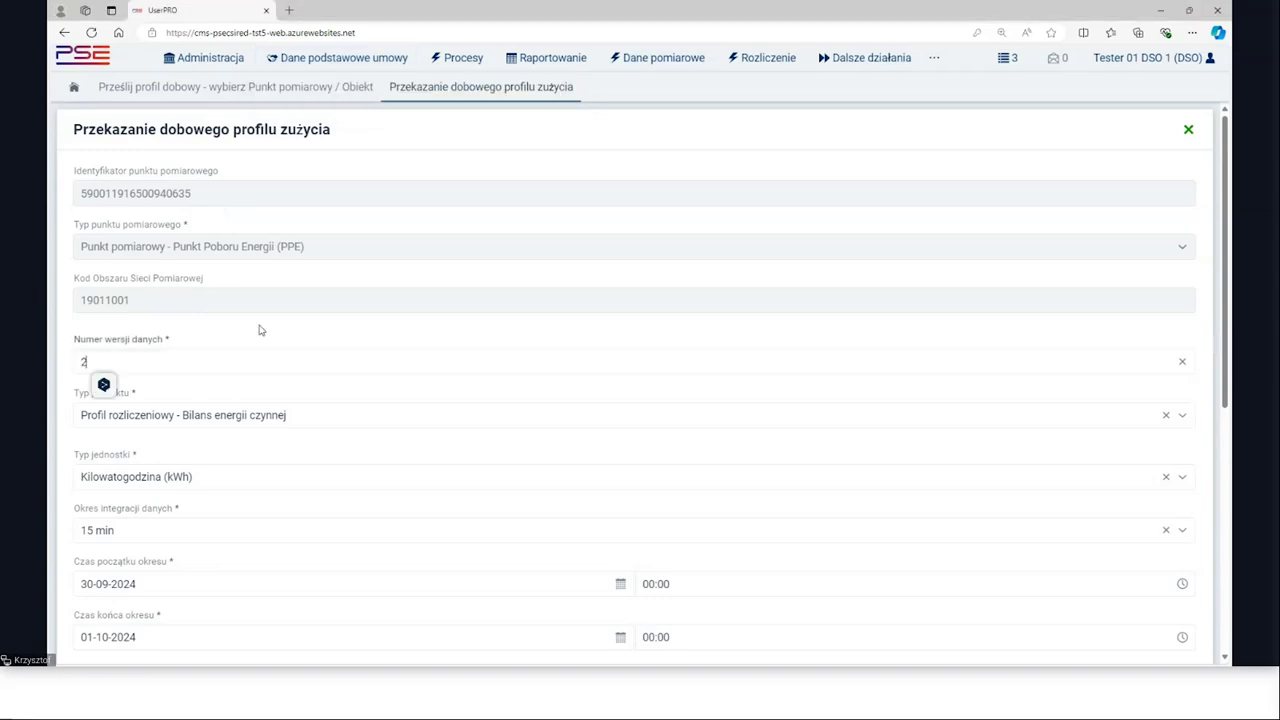
scroll(220, 380, "down", 3)
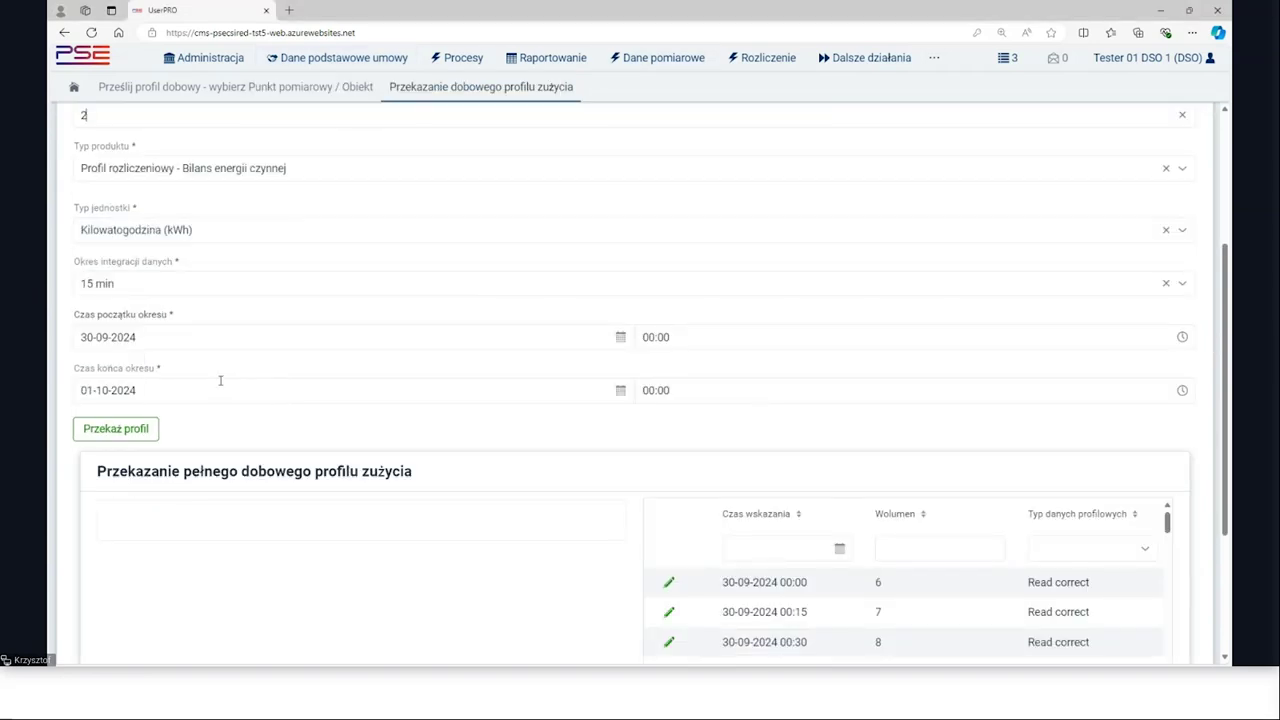
left_click(89, 431)
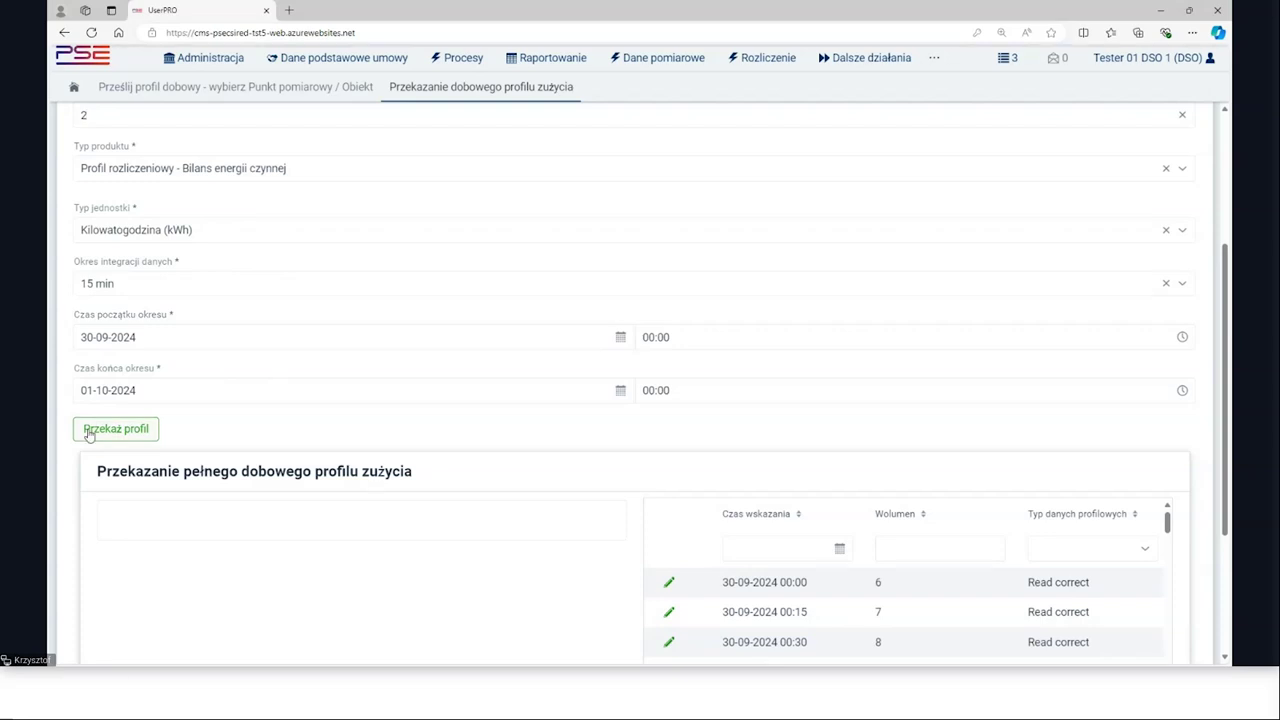
- Change the data version number from 2 to 4 and resubmit the profile
scroll(91, 172, "up", 1)
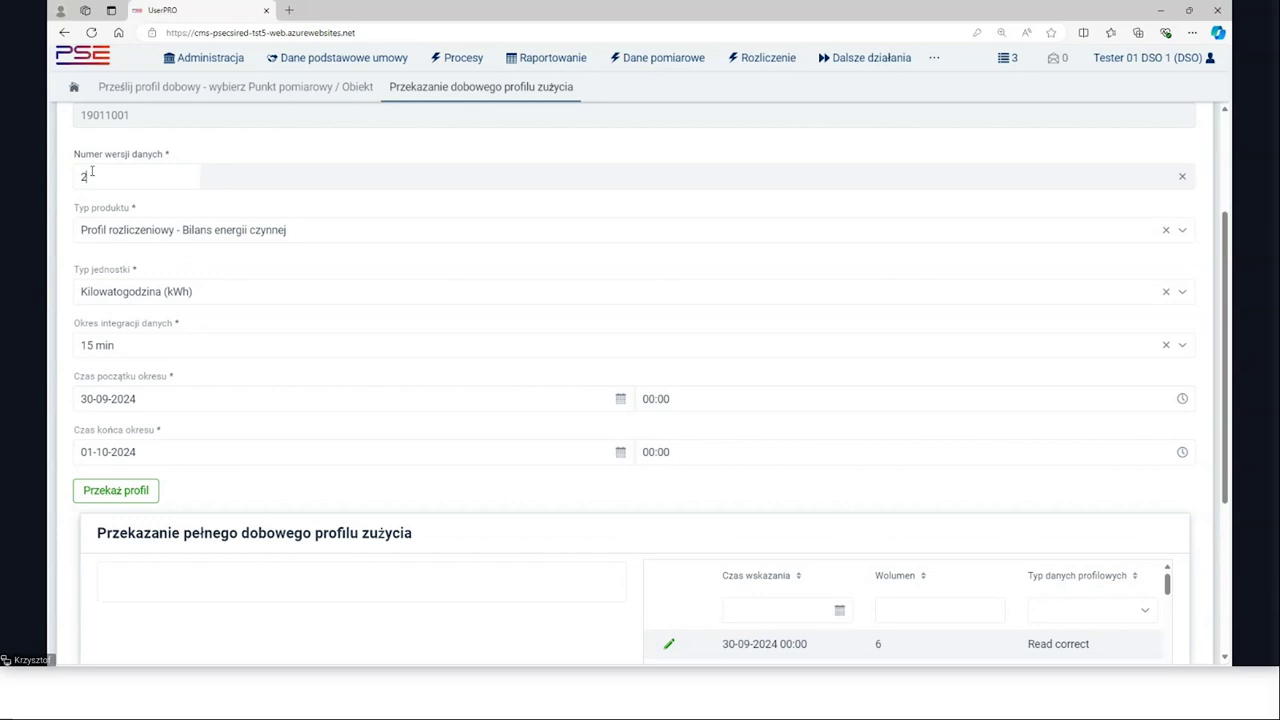
double_click(91, 174)
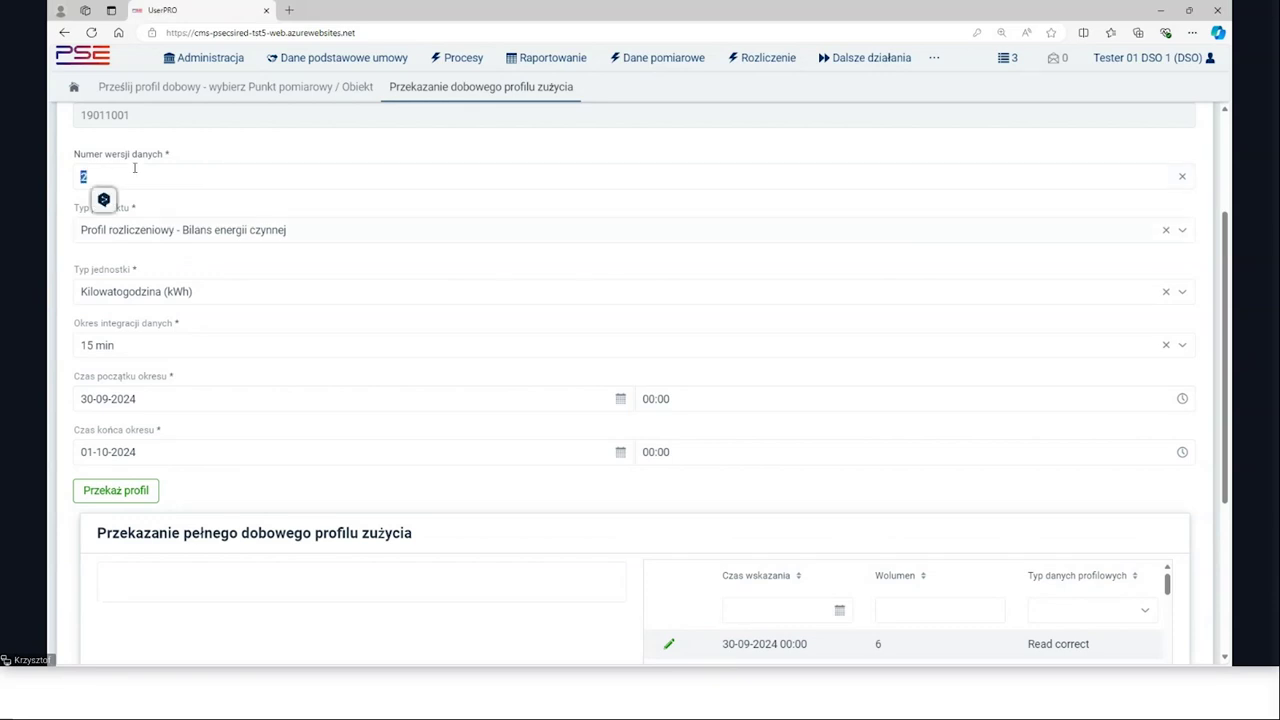
left_click(110, 172)
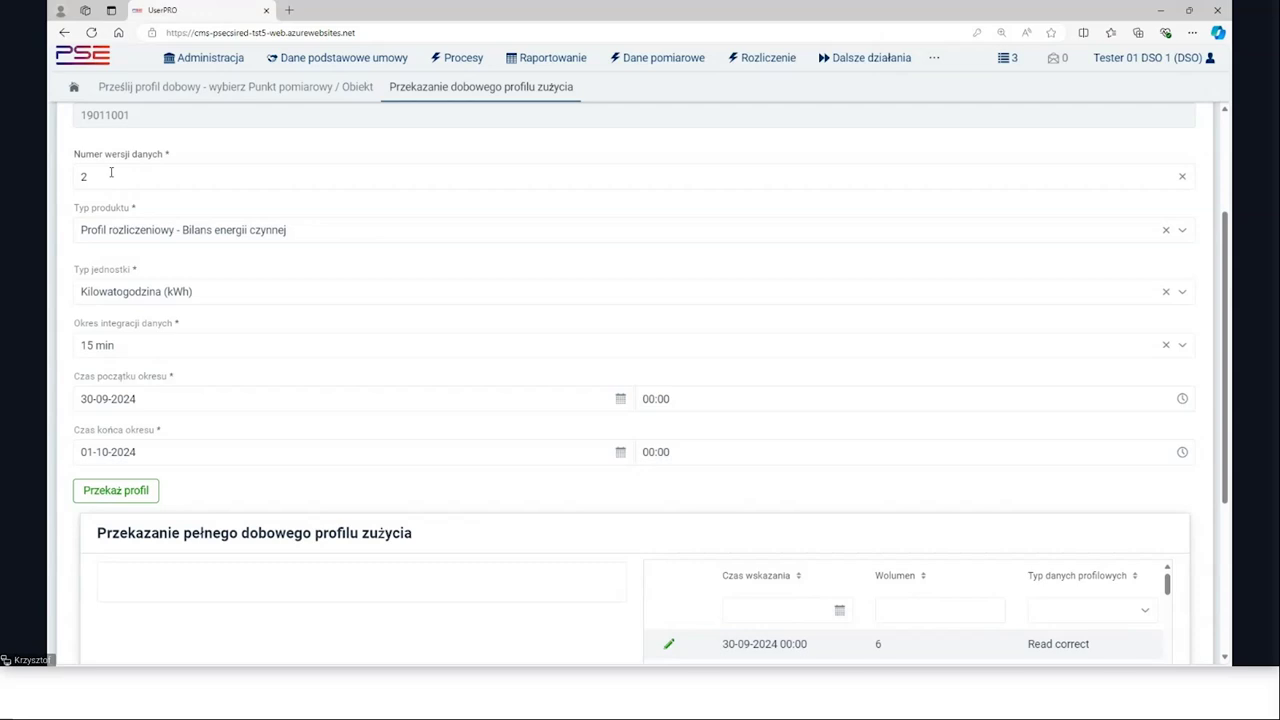
key("BackSpace")
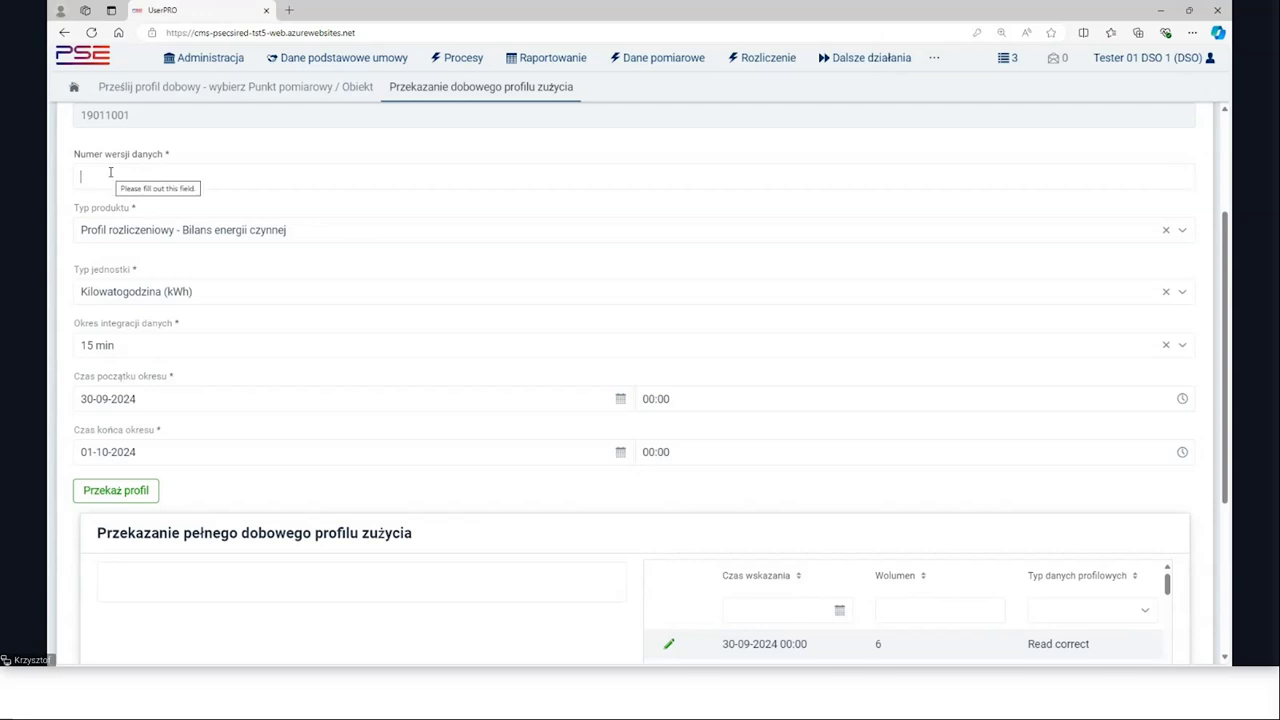
type("4")
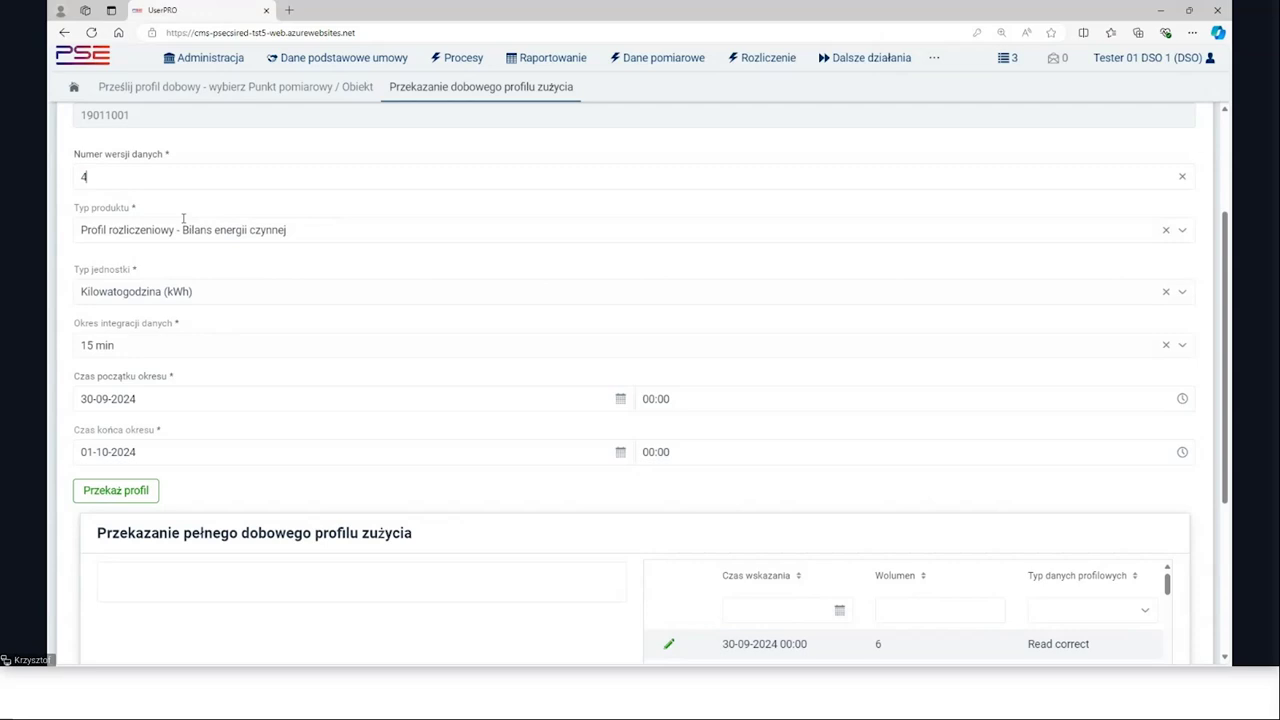
scroll(627, 450, "down", 1)
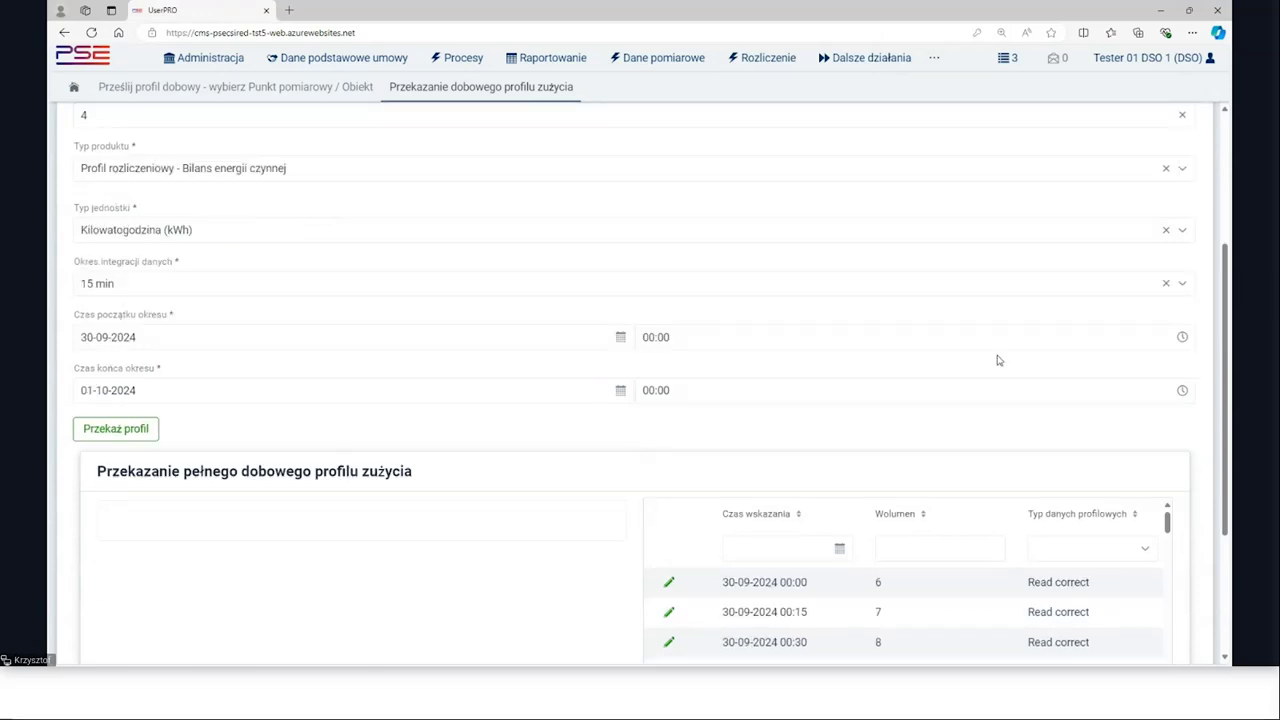
scroll(1048, 487, "down", 3)
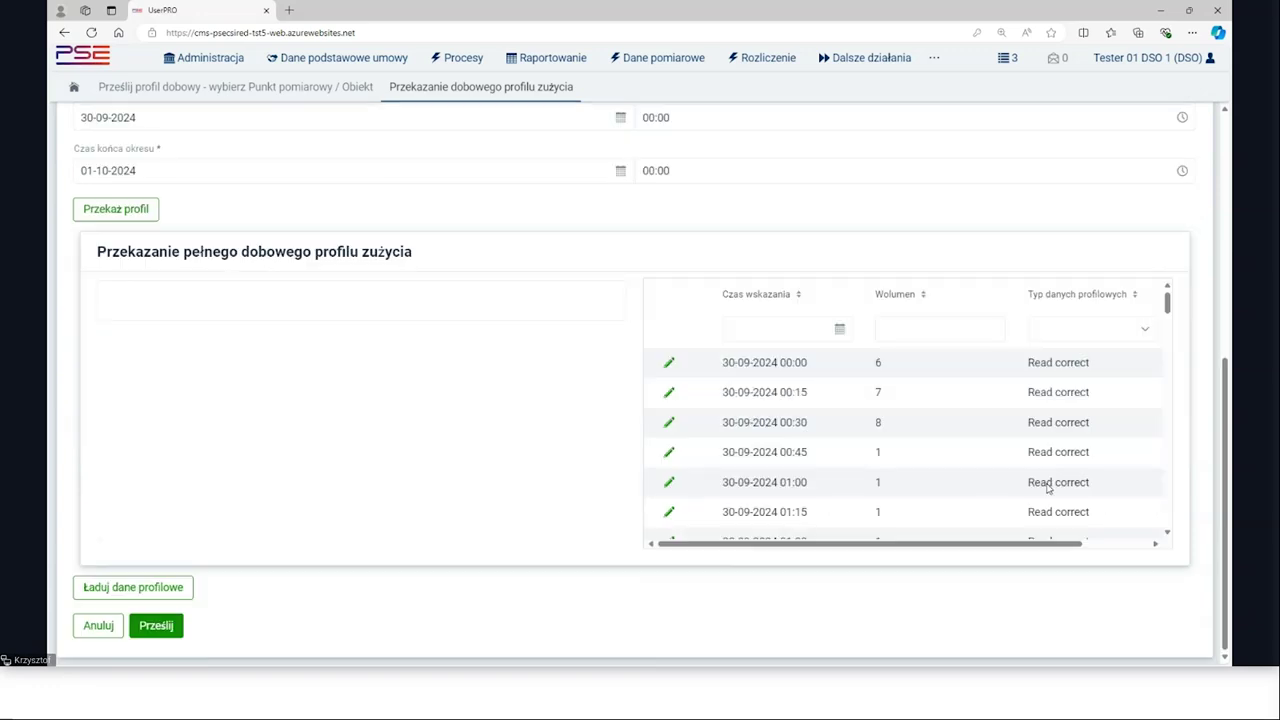
left_click(157, 625)
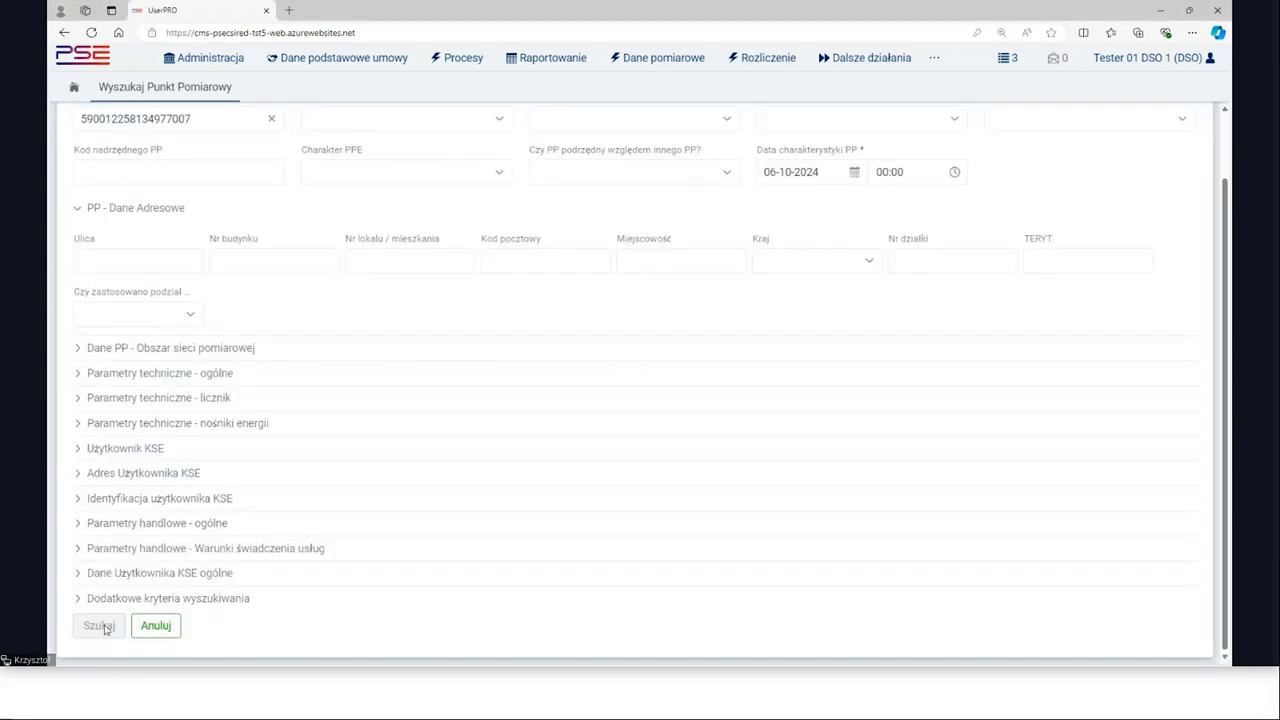
- Return to the search results and open the Punkt Pomiarowy record, scrolled to its bottom
left_click(100, 626)
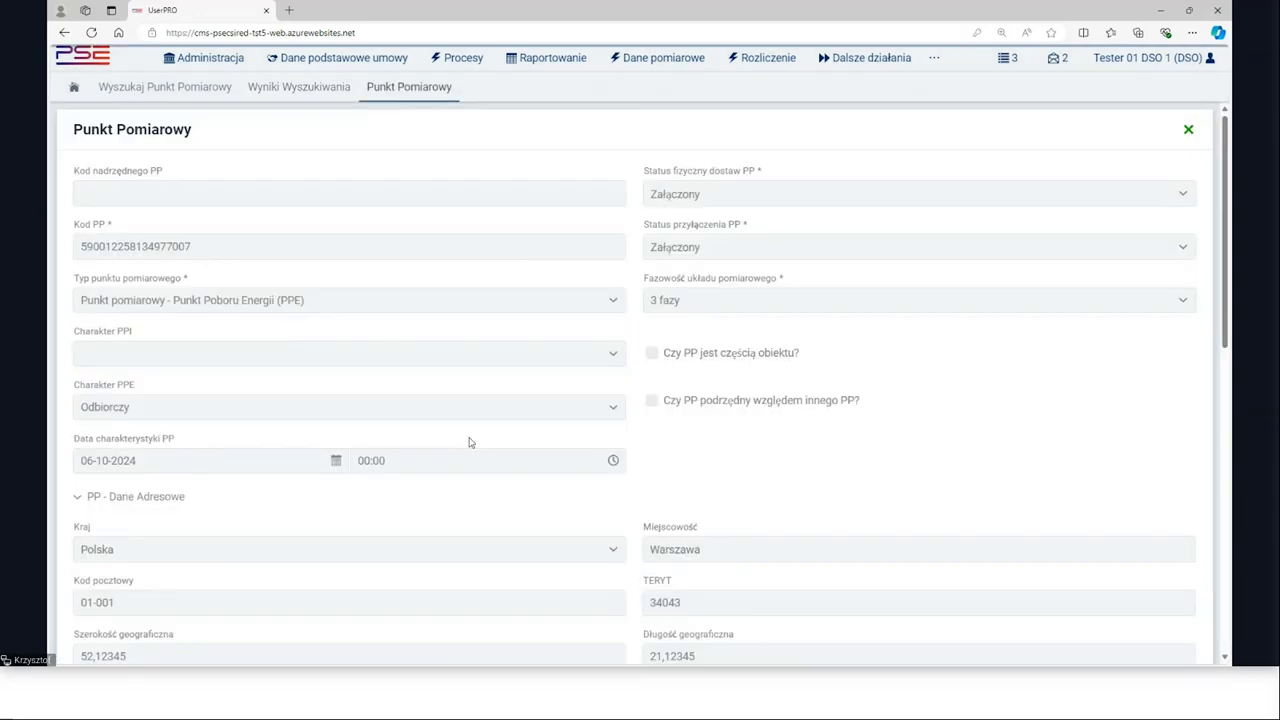
left_click_drag(1228, 137, 1214, 253)
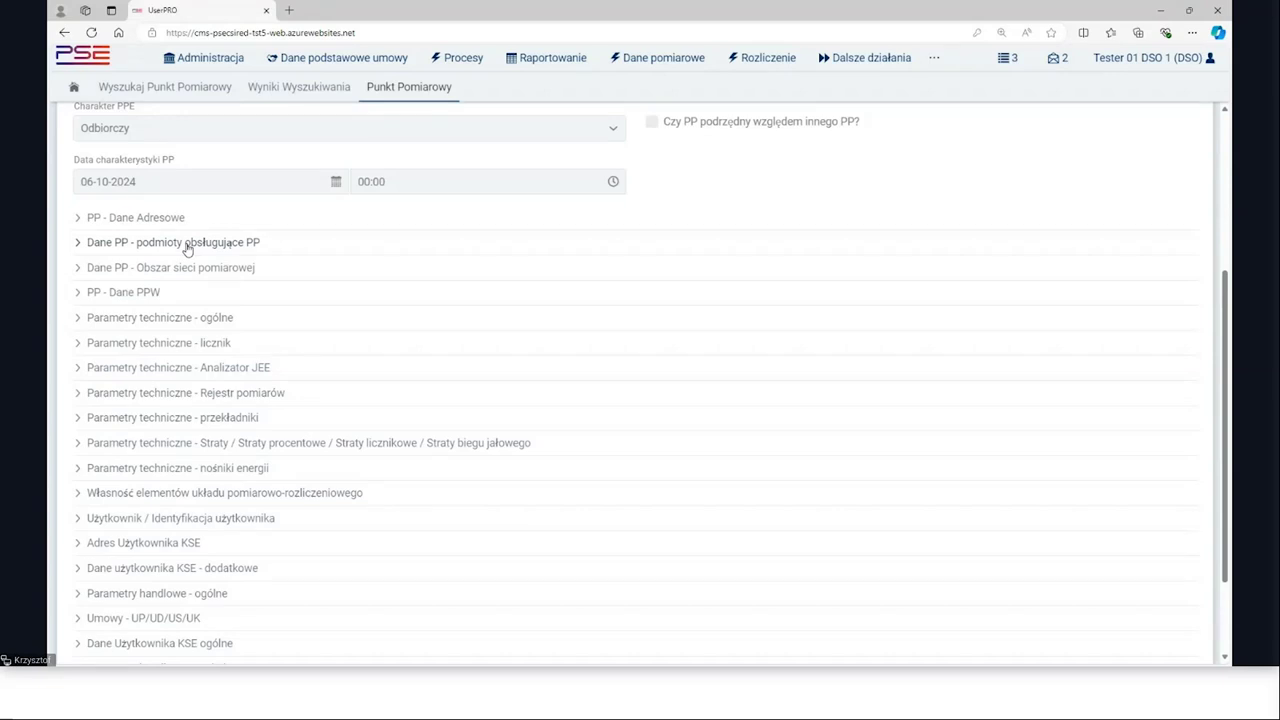
scroll(312, 527, "down", 2)
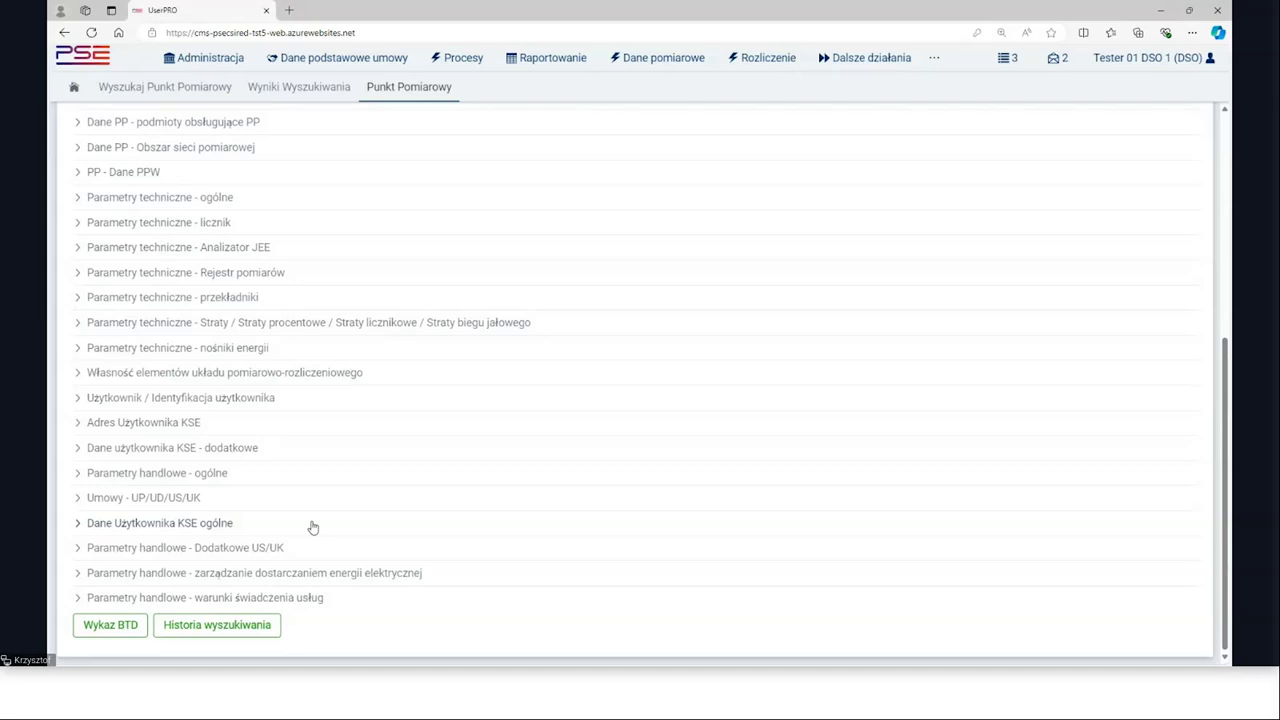
- Open the Wykaz BTD list showing the point's eight business transactions
left_click(111, 627)
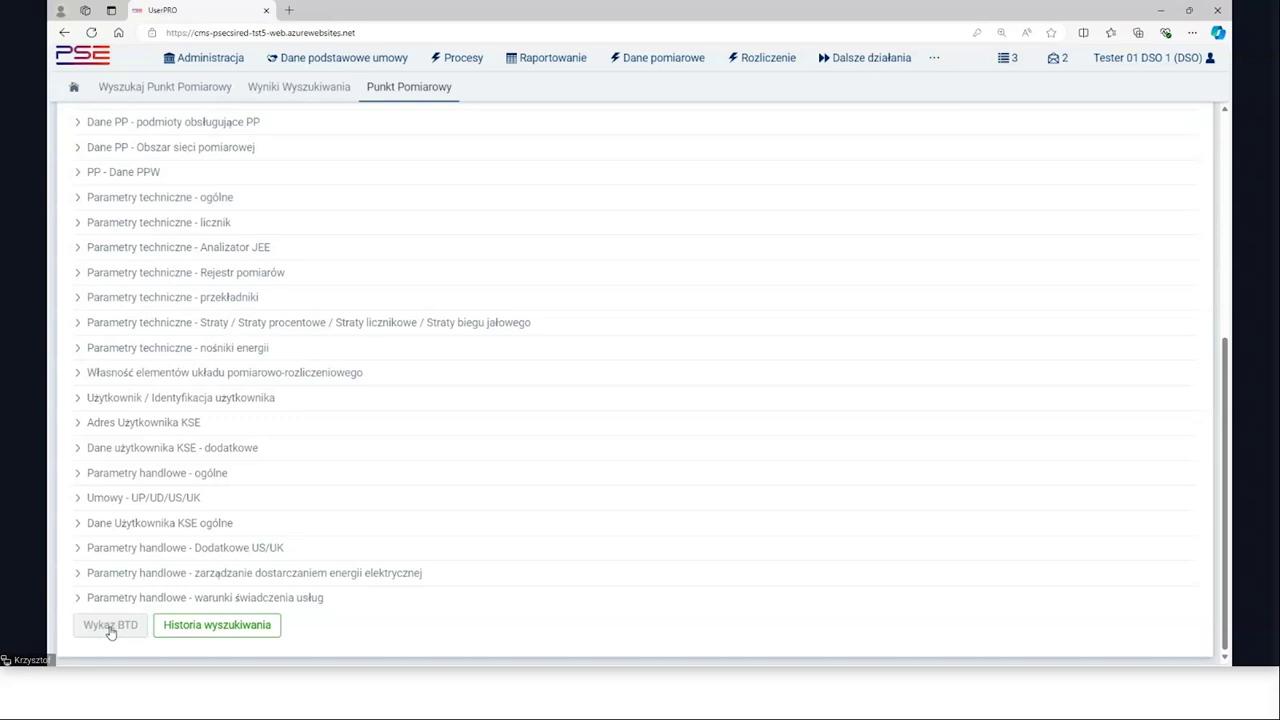
left_click(111, 627)
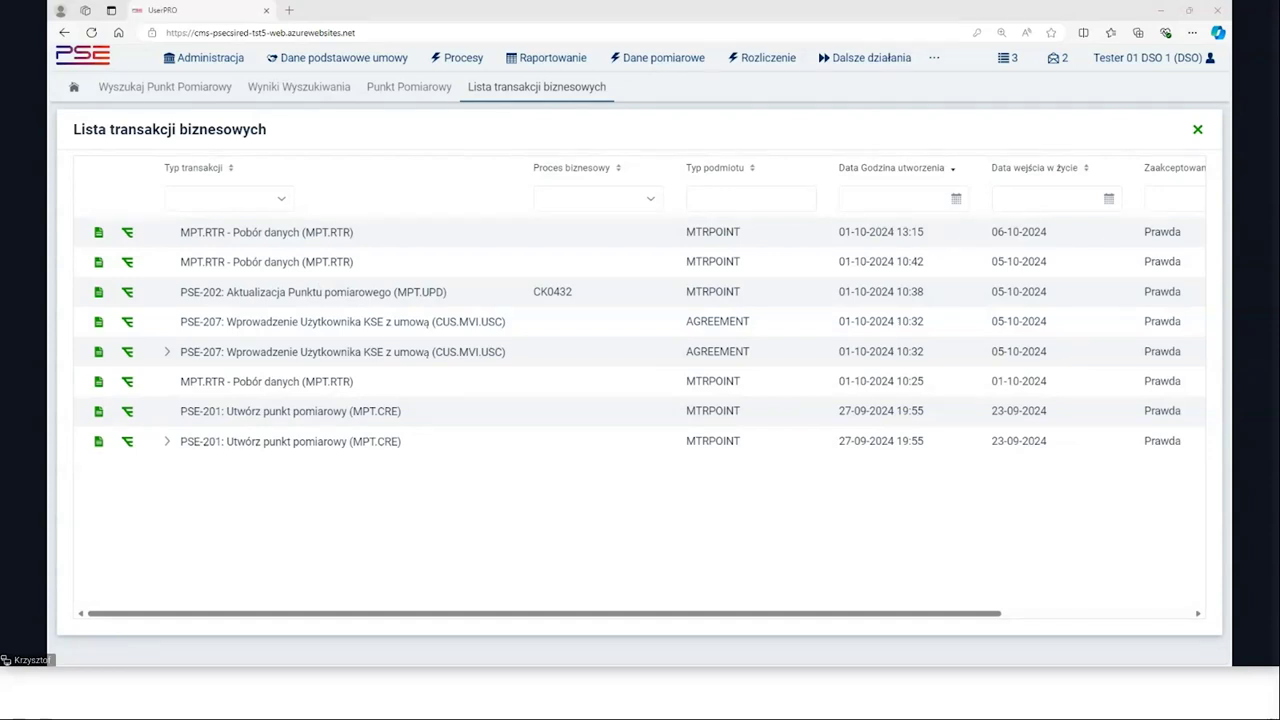
- Leave the transaction list and open the Wyszukaj Punkt Pomiarowy search form
left_click(478, 62)
left_click(340, 58)
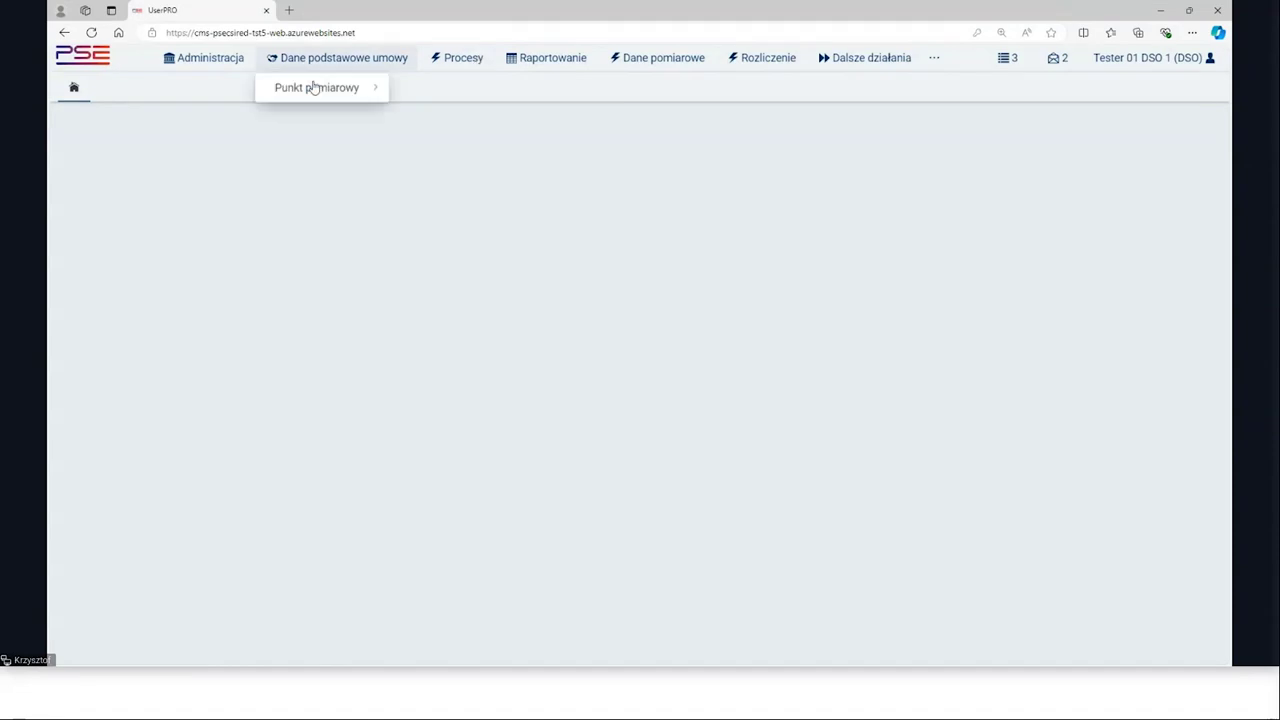
mouse_move(316, 88)
left_click(453, 90)
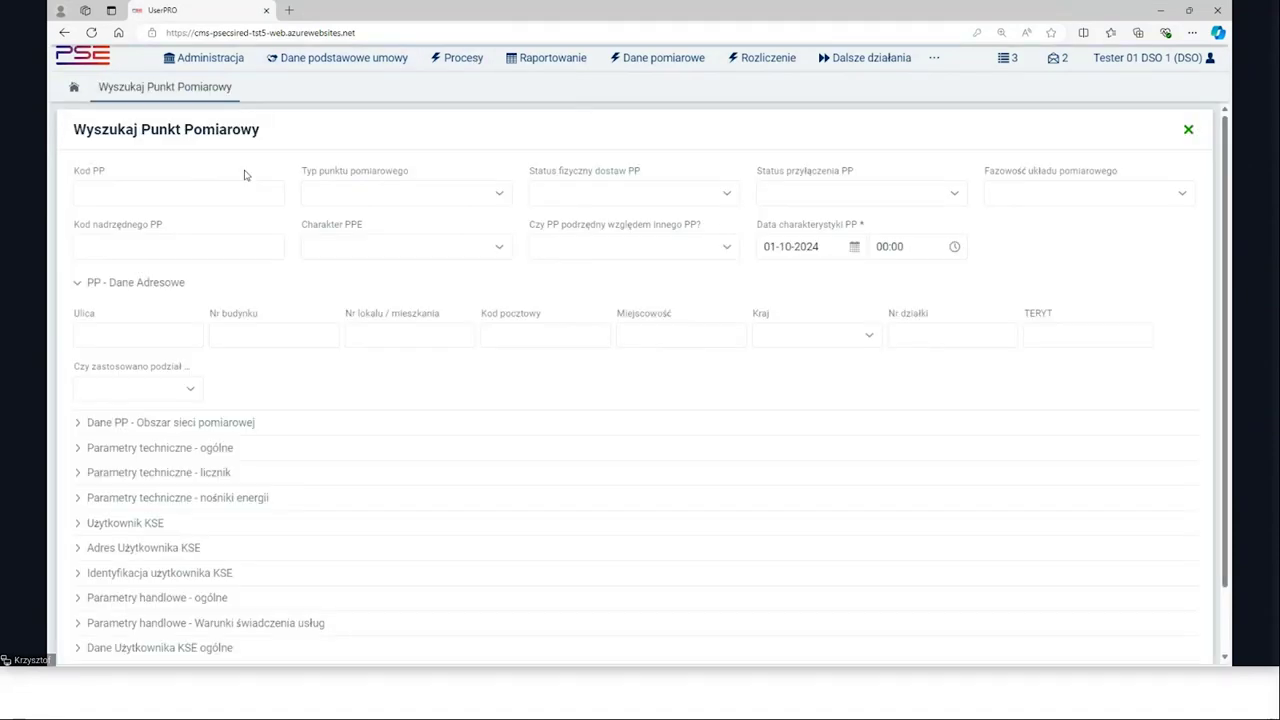
- Search the pasted measurement point code with characteristics date 05-10-2024 and open its record
left_click(195, 196)
key("ctrl+v")
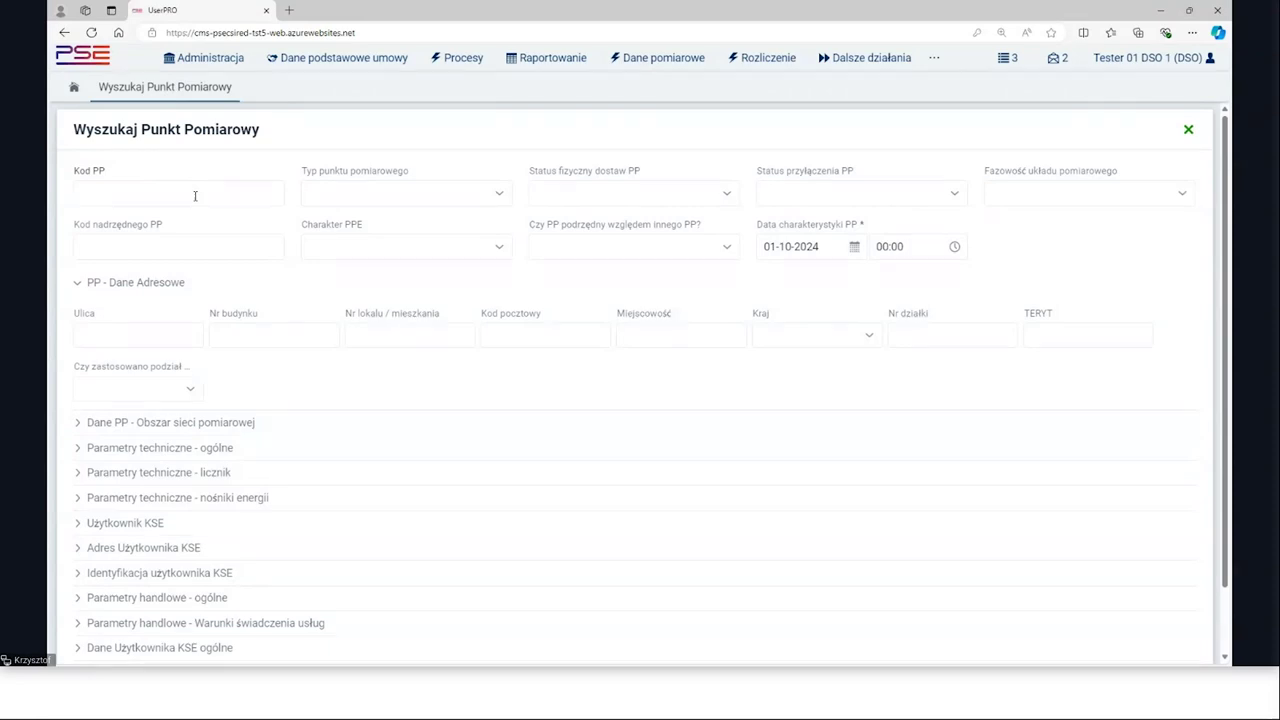
left_click(856, 247)
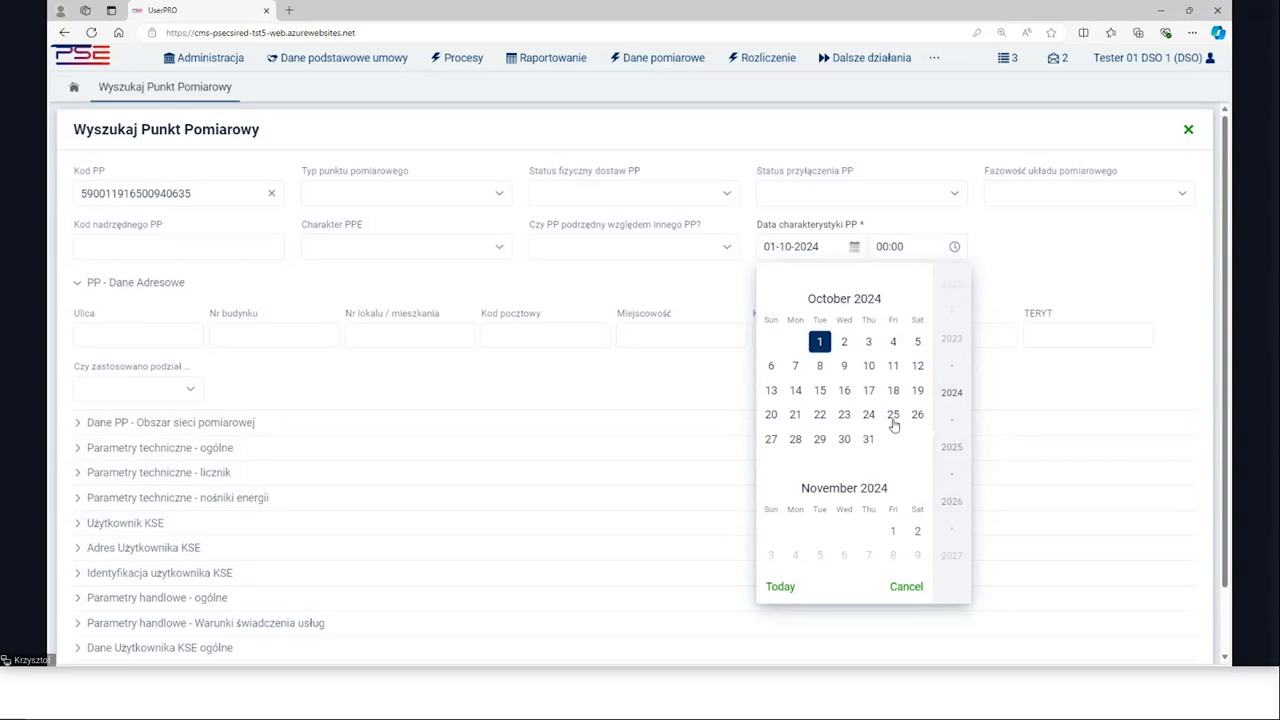
left_click(917, 341)
scroll(118, 629, "down", 1)
left_click(99, 625)
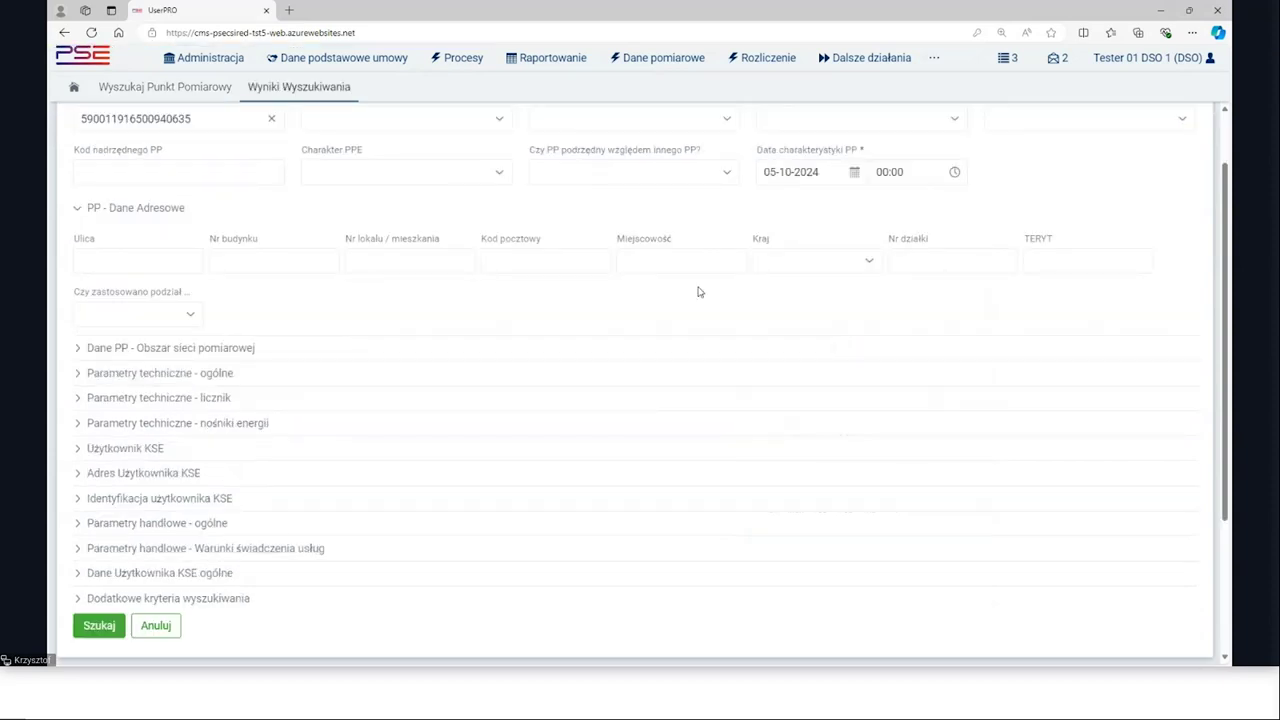
scroll(670, 320, "down", 3)
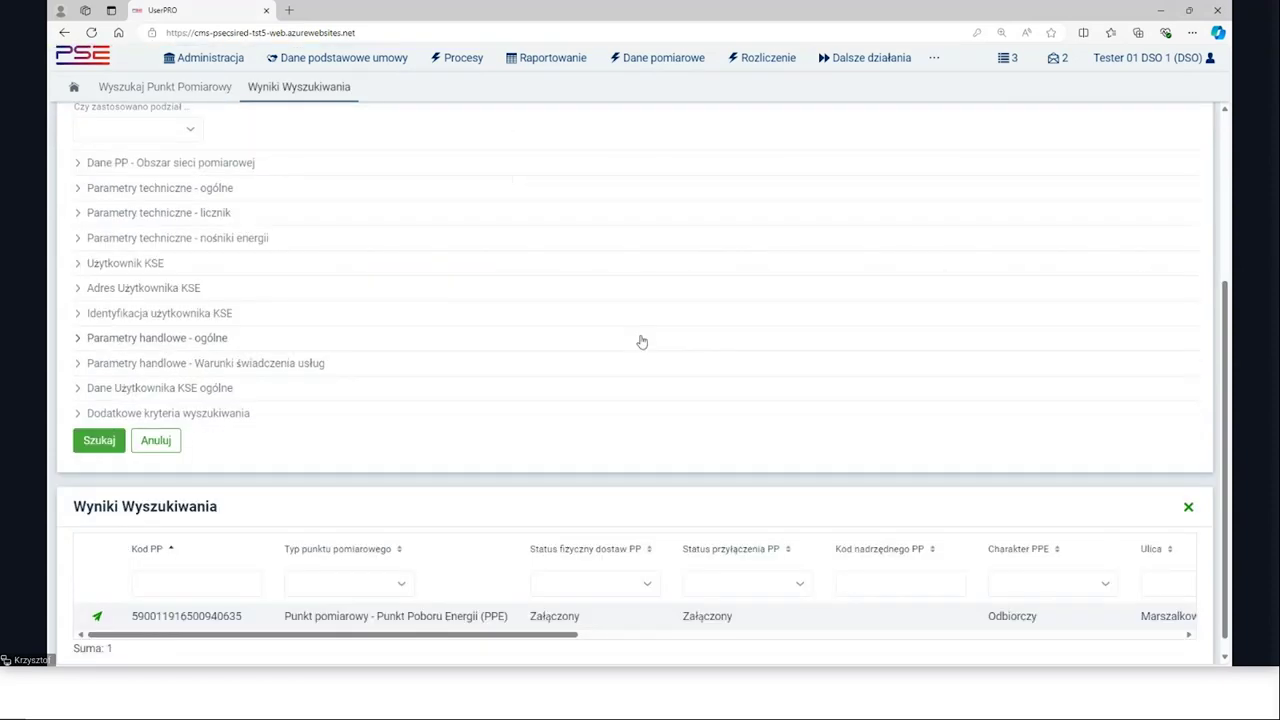
scroll(97, 604, "down", 1)
left_click(97, 601)
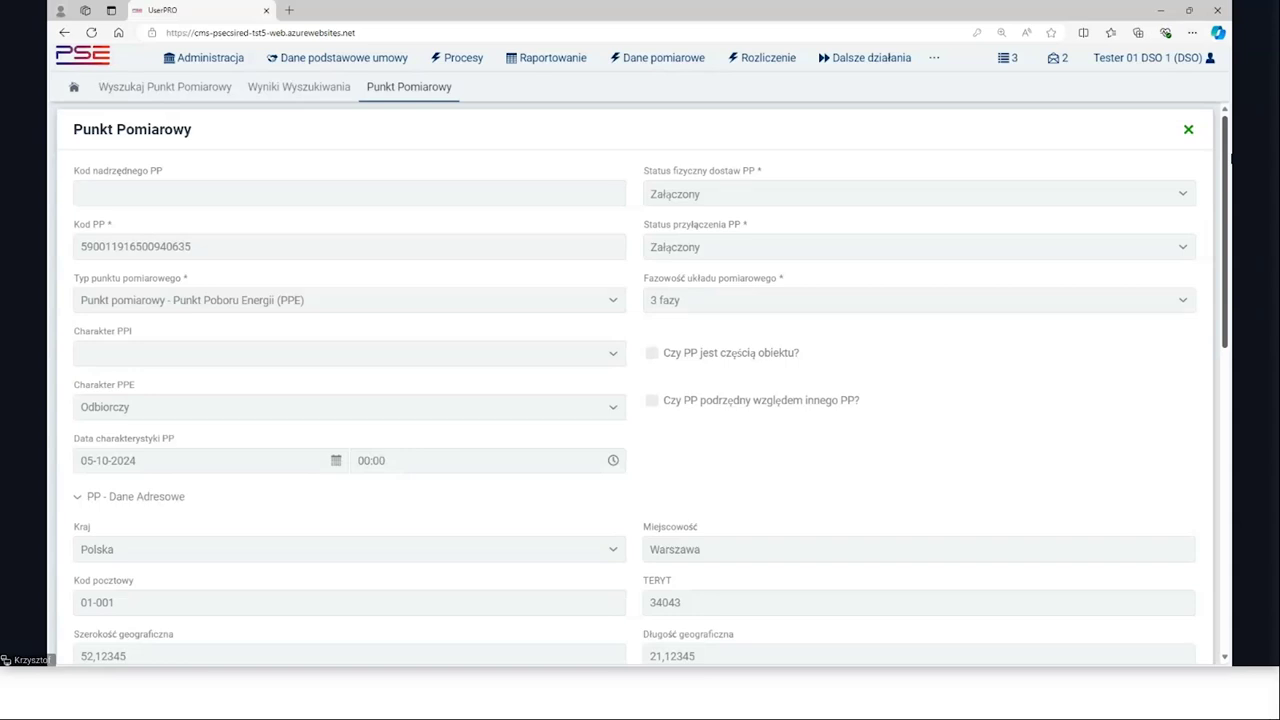
- Reopen and close the point's transaction list, then advance the slideshow to slide 24, Plan Szkoleń
scroll(544, 369, "down", 10)
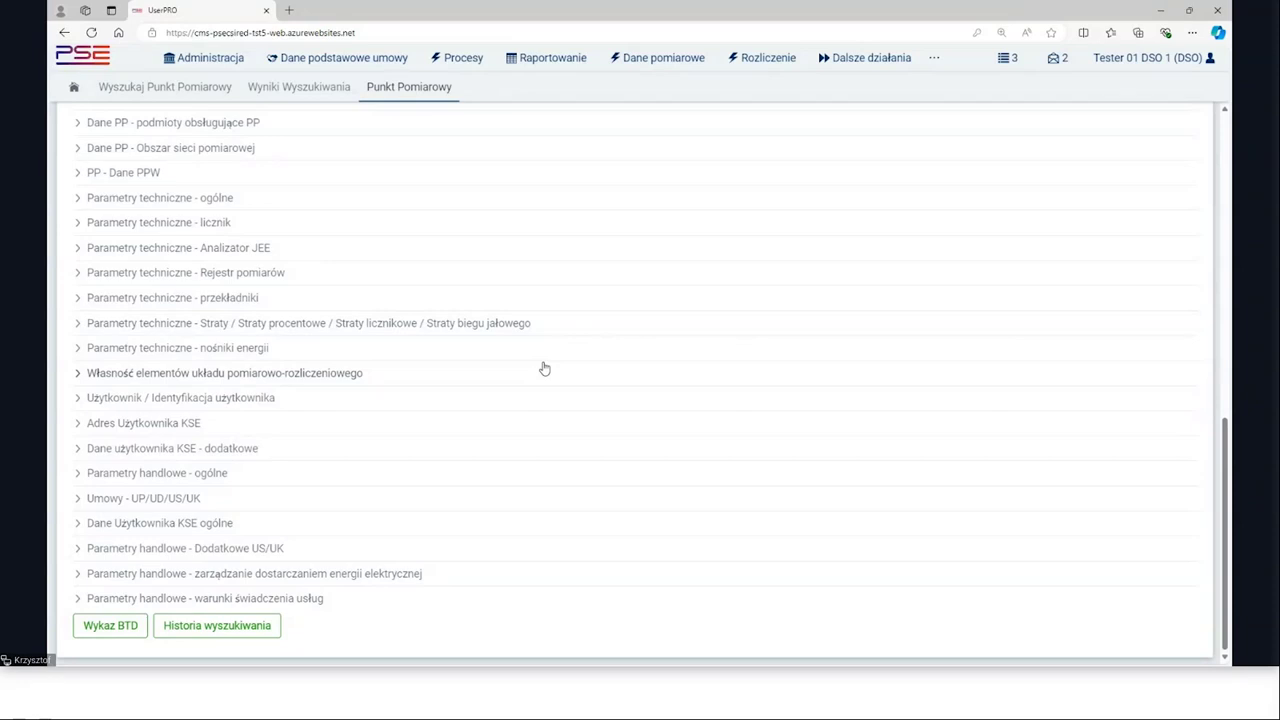
left_click_drag(1224, 461, 1226, 186)
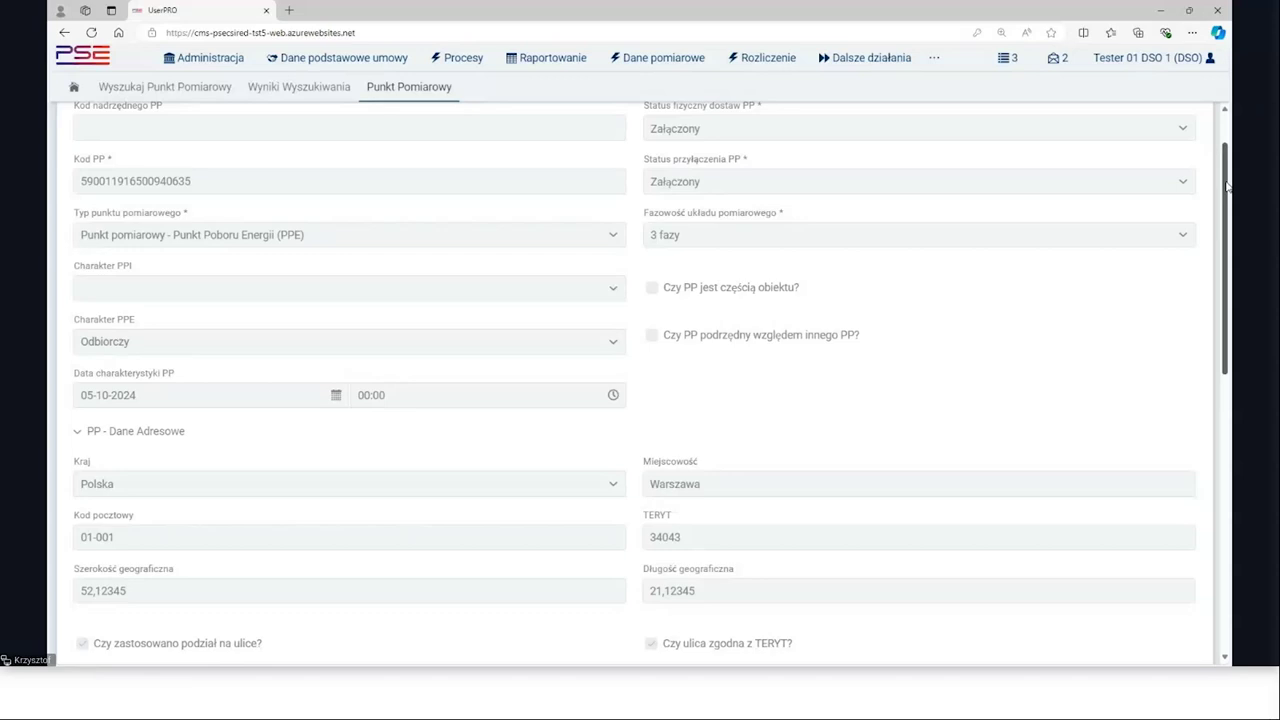
left_click_drag(1226, 186, 1226, 456)
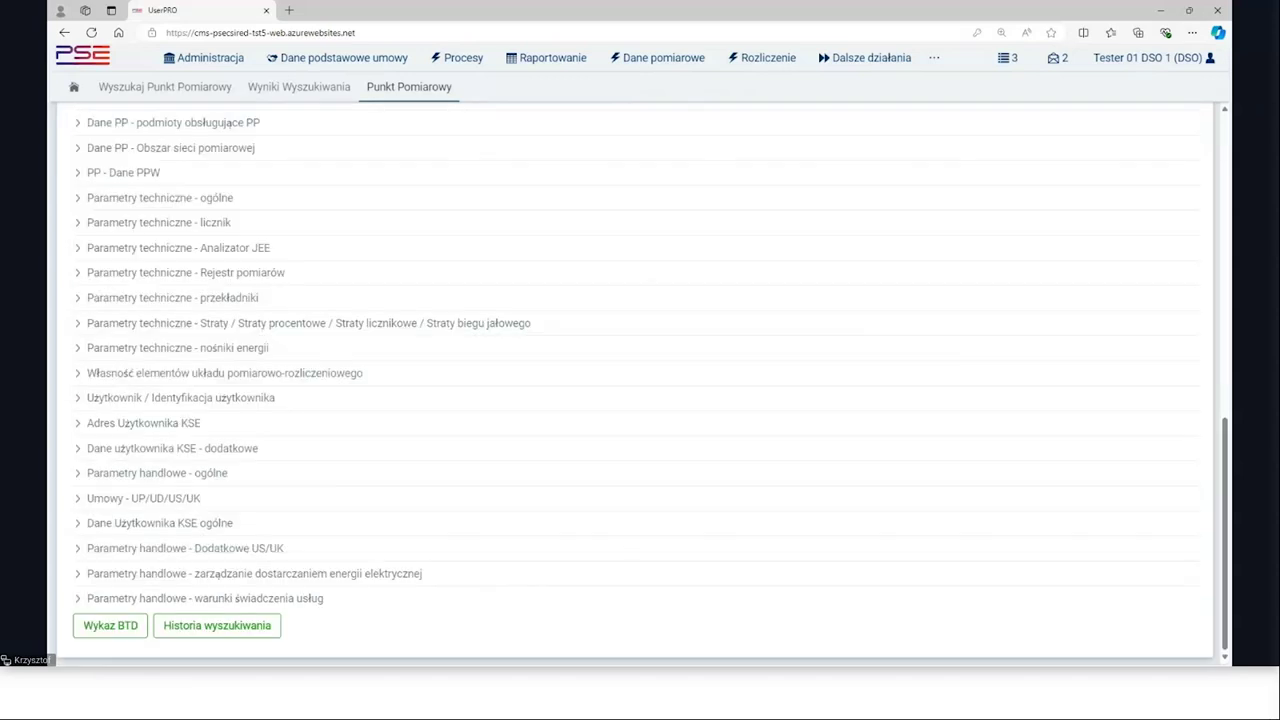
left_click(104, 627)
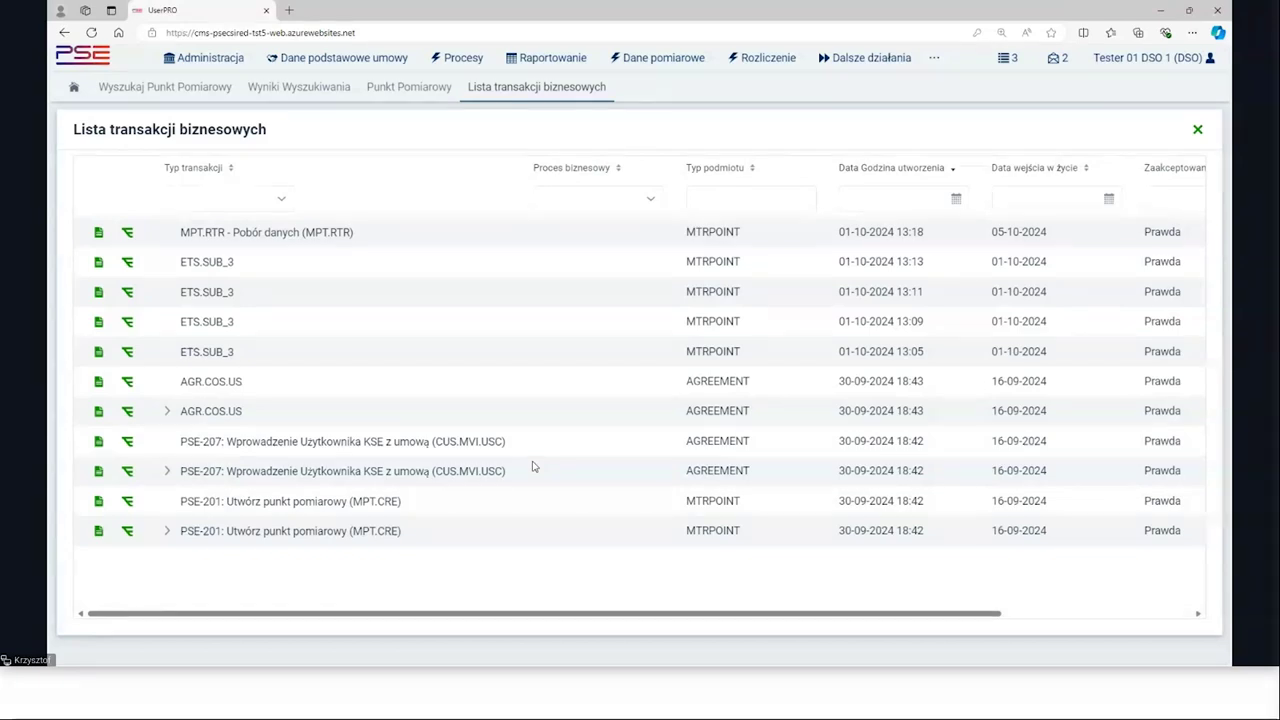
left_click(73, 87)
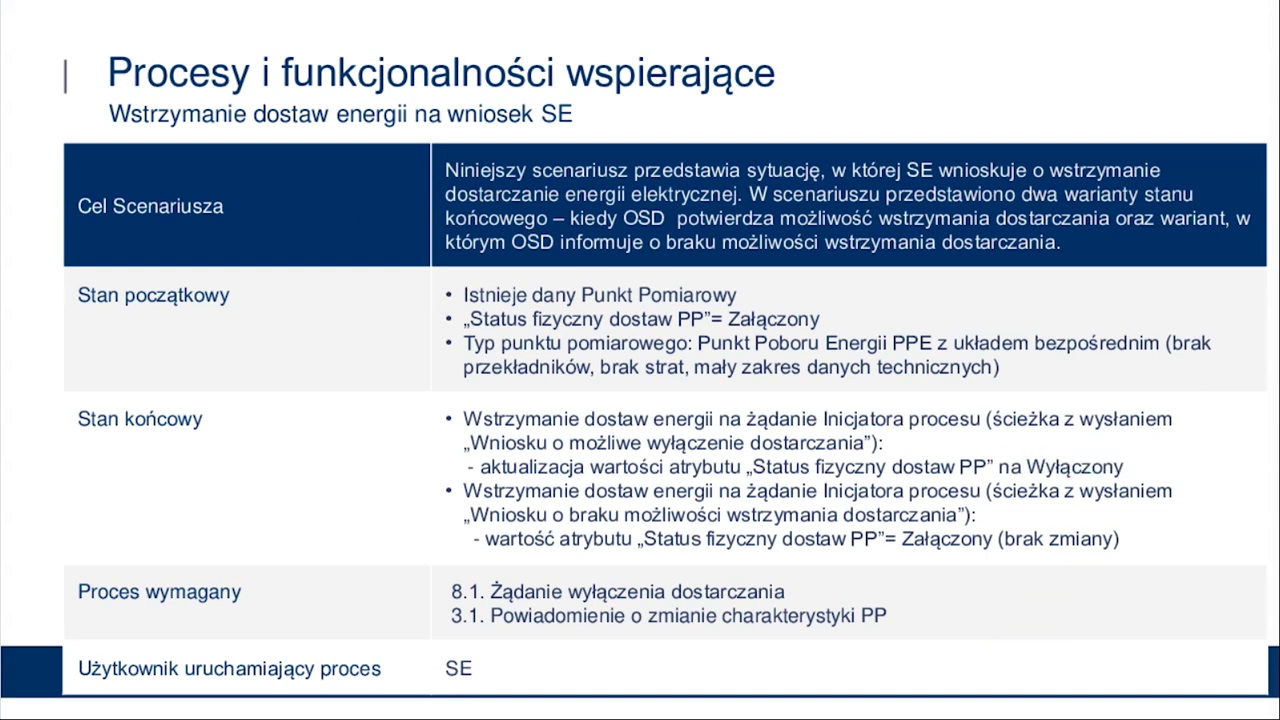
key("Right")
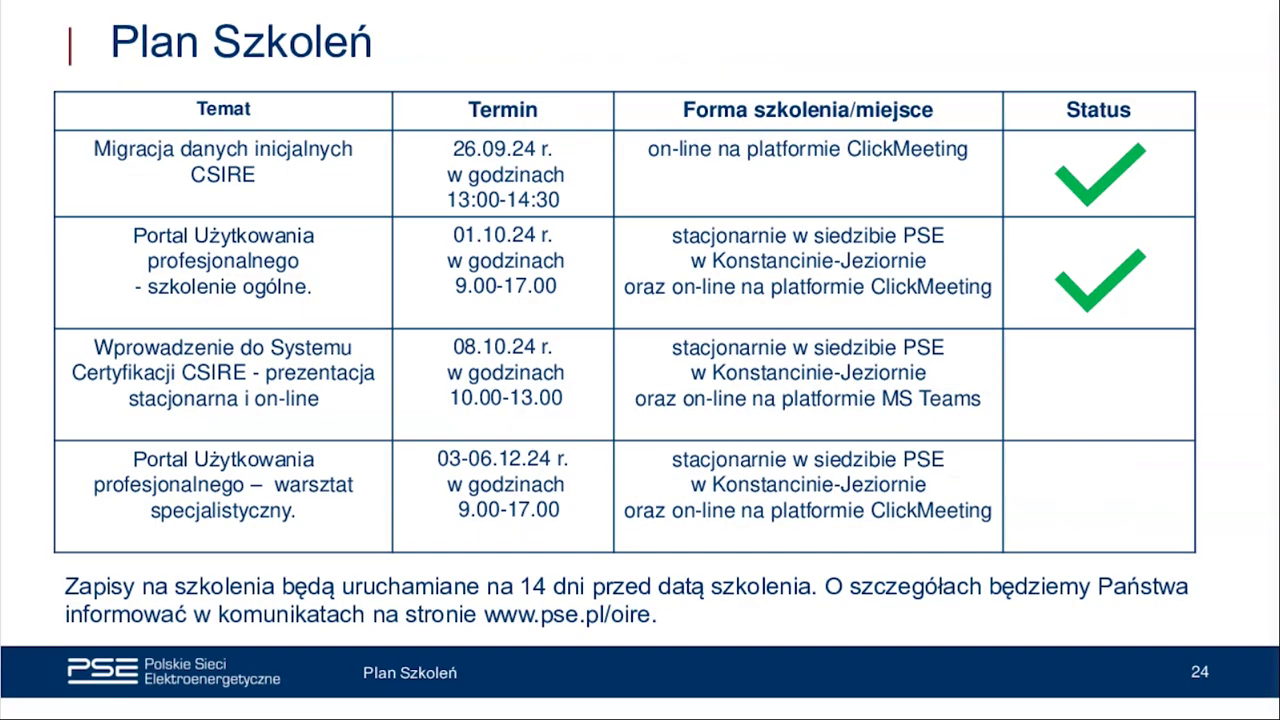
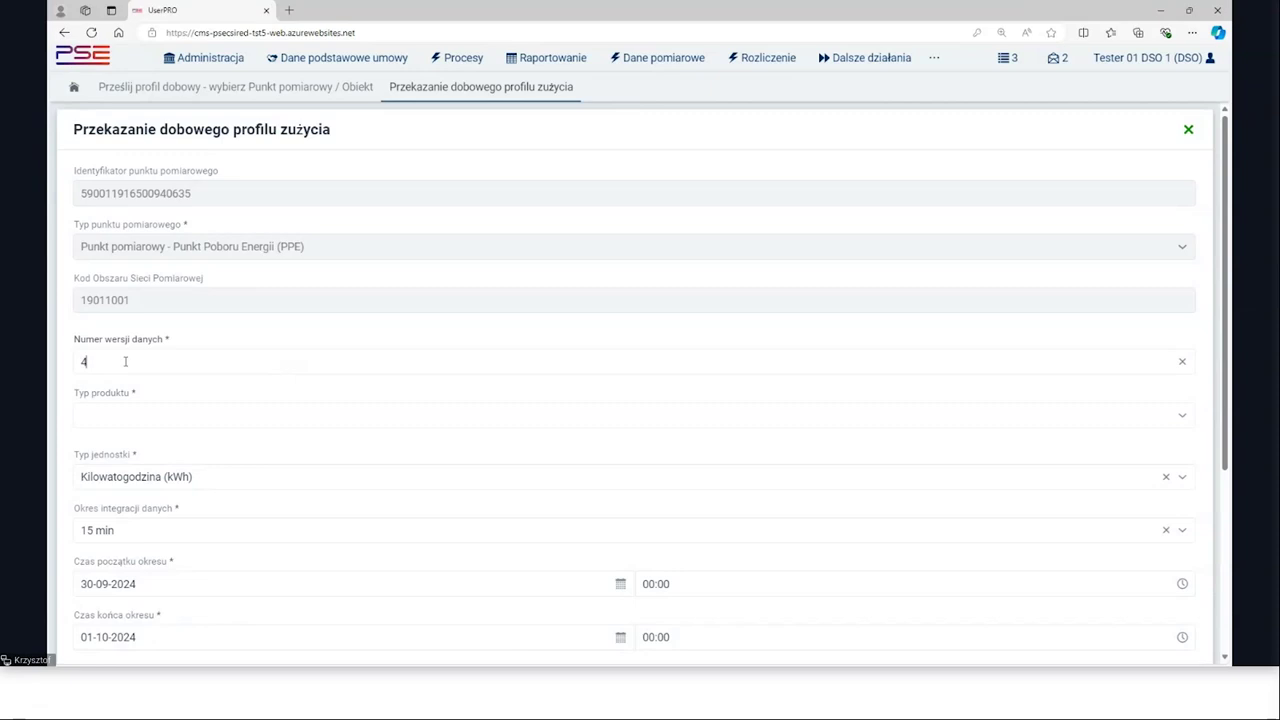
- Select 'Profil rozliczeniowy - Bilans energii czynnej' as the product type
left_click(165, 414)
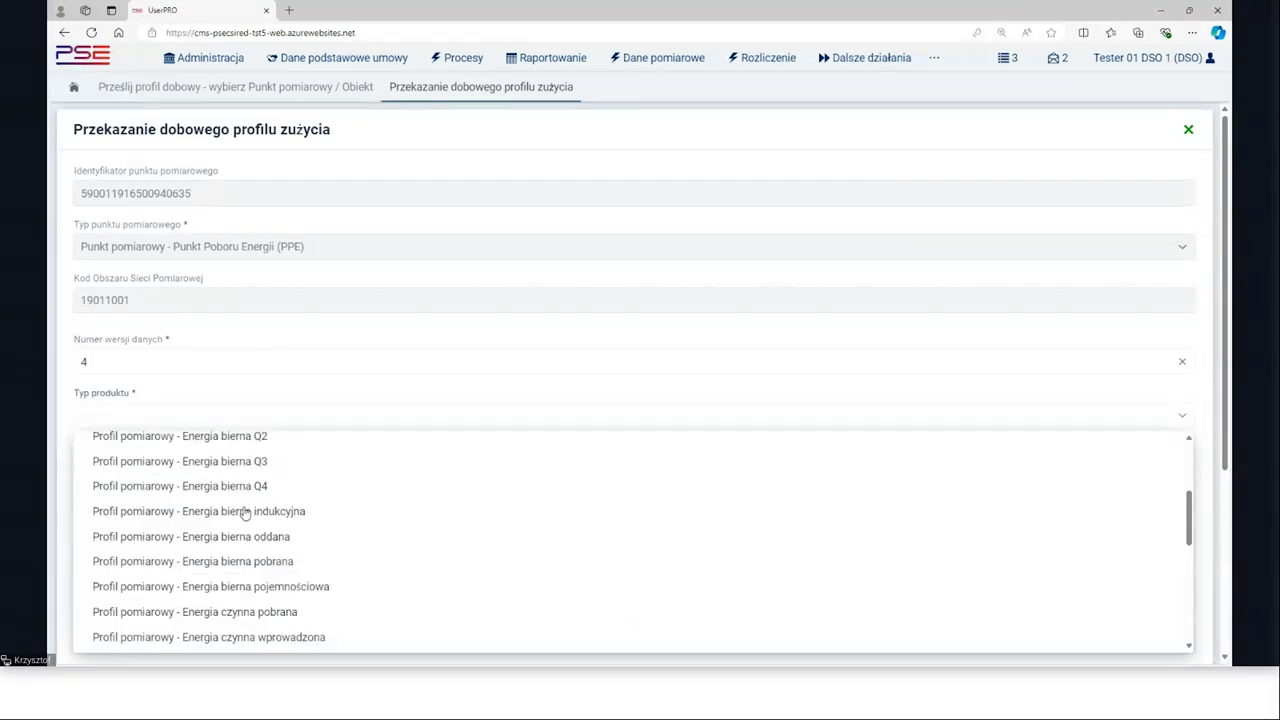
scroll(173, 538, "down", 1)
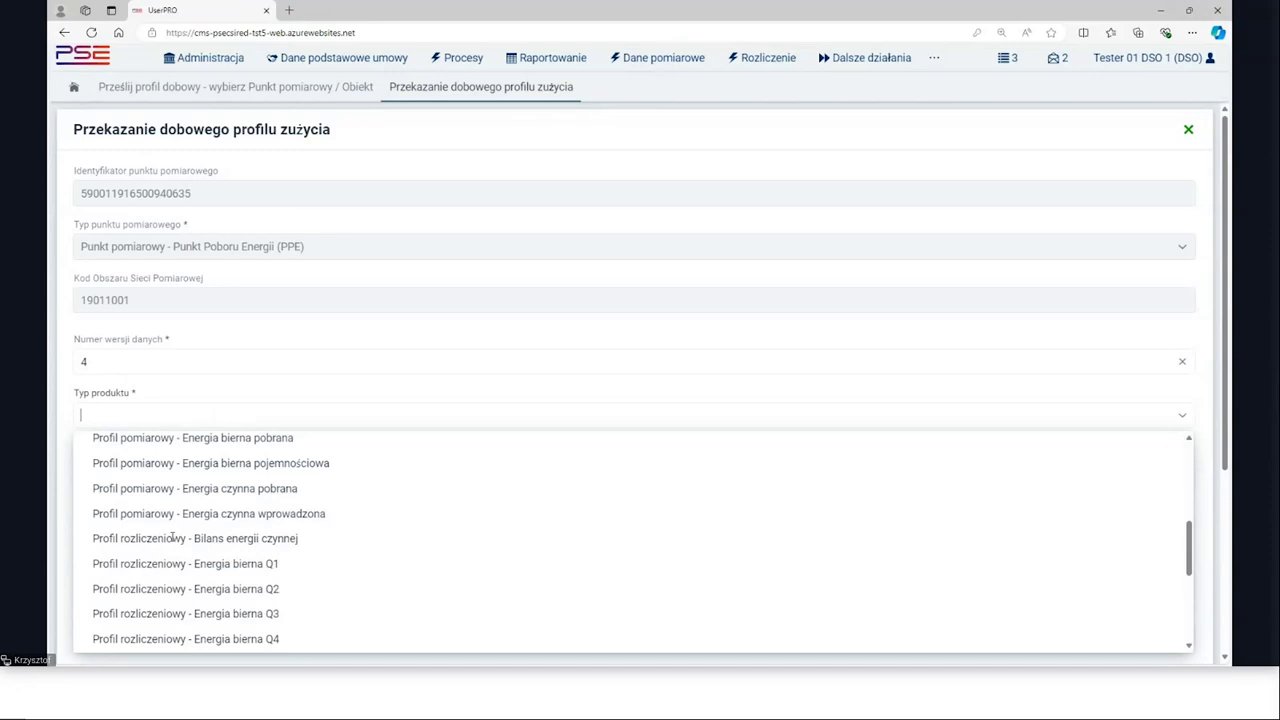
left_click(173, 538)
- Change the data version number to 2 and scroll down to the 15-min profile table
left_click(120, 324)
key("BackSpace")
type("2")
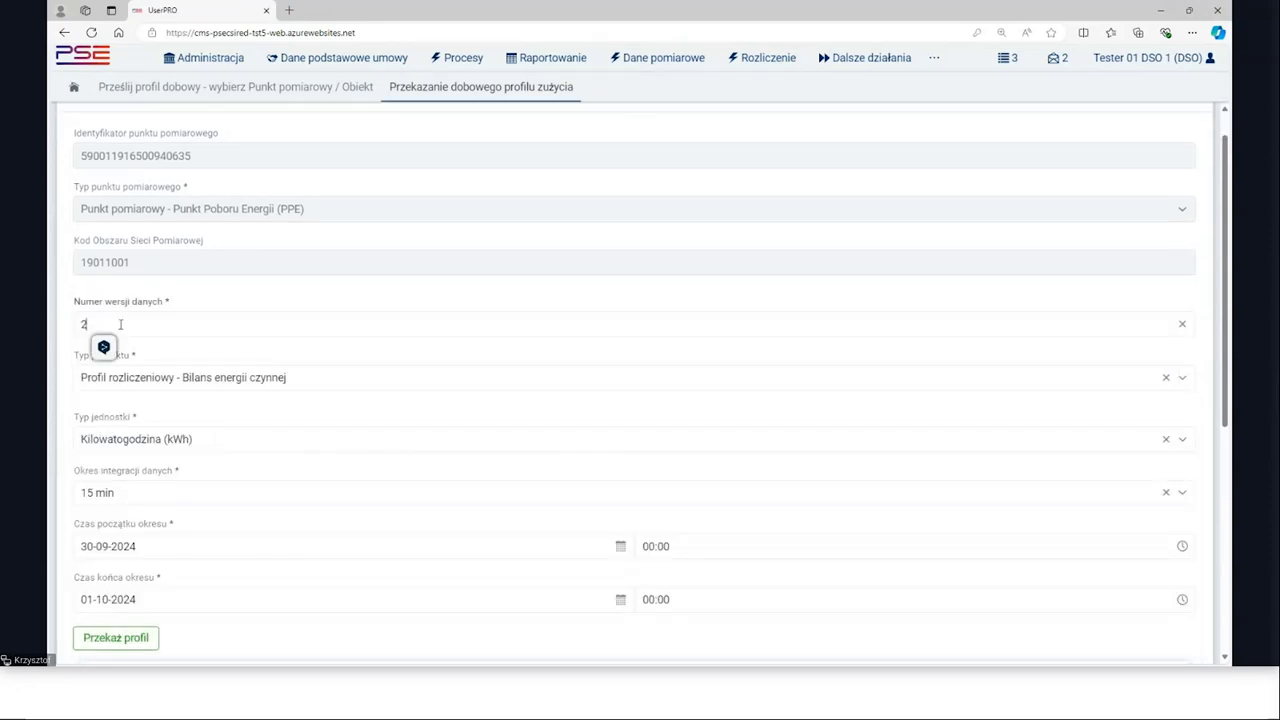
scroll(187, 293, "down", 2)
scroll(187, 293, "down", 3)
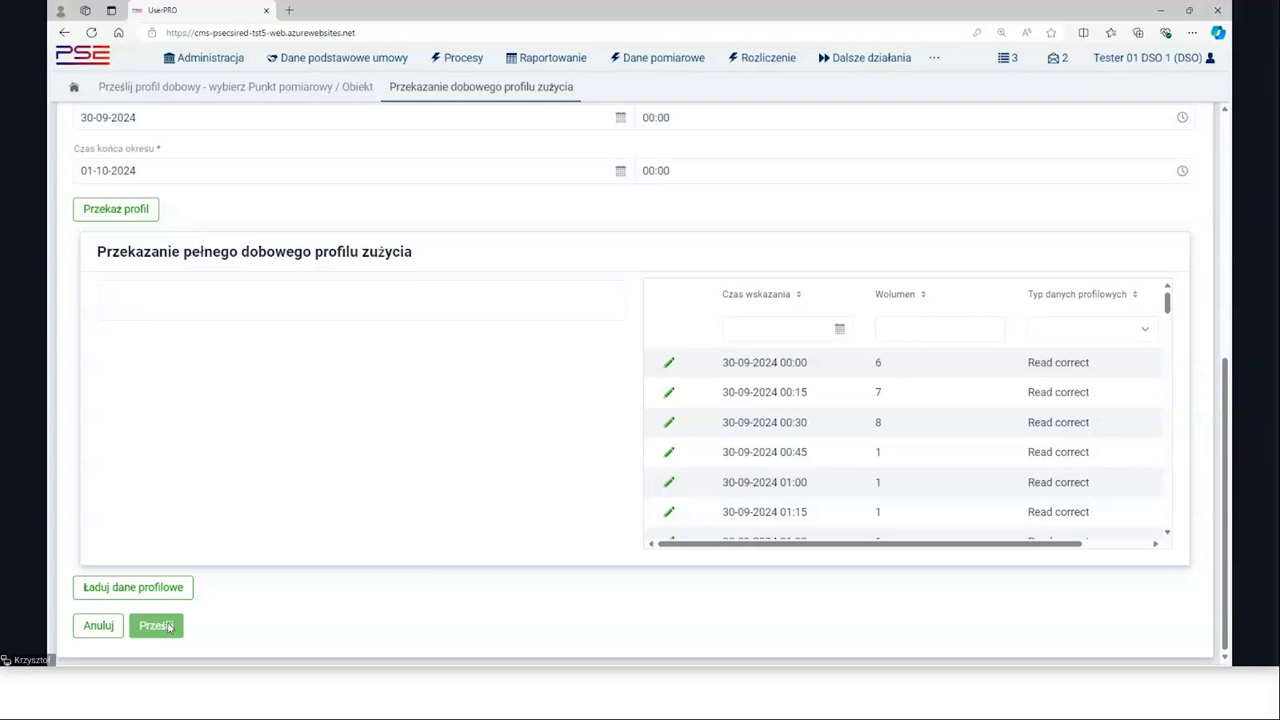
- Submit the daily consumption profile, close the invalid data version error, and reload the page
left_click(156, 625)
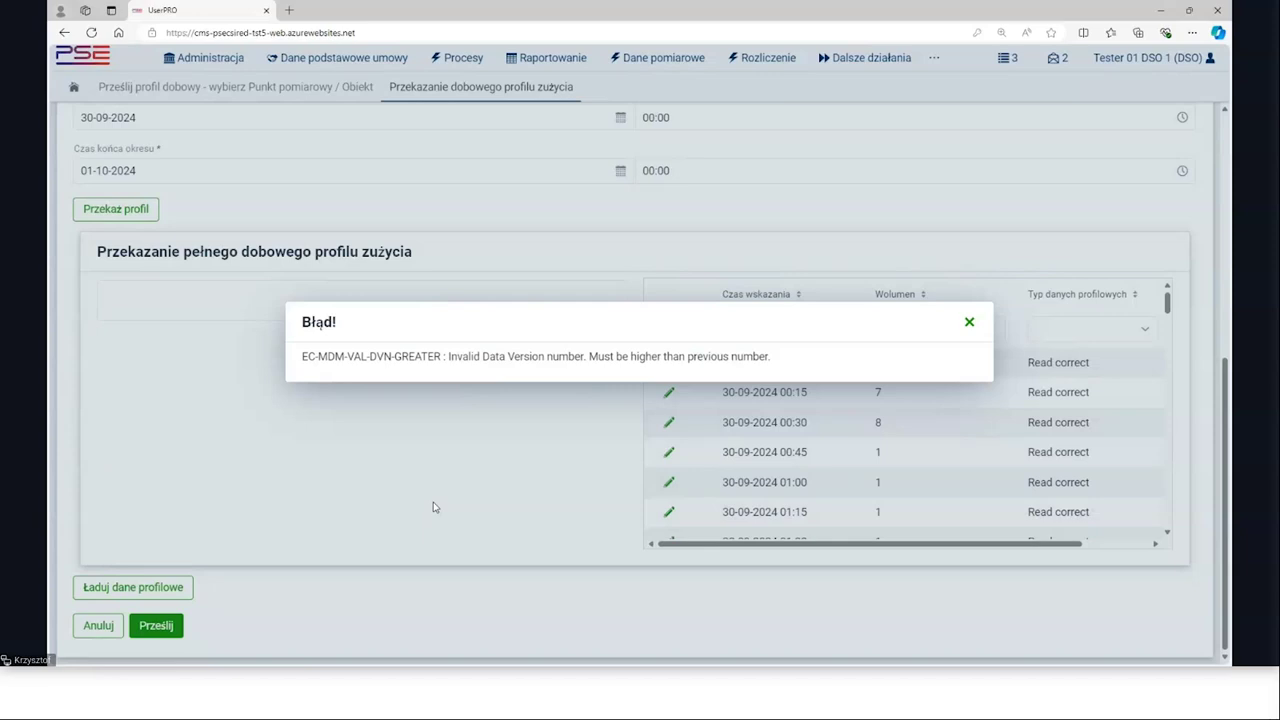
left_click(969, 323)
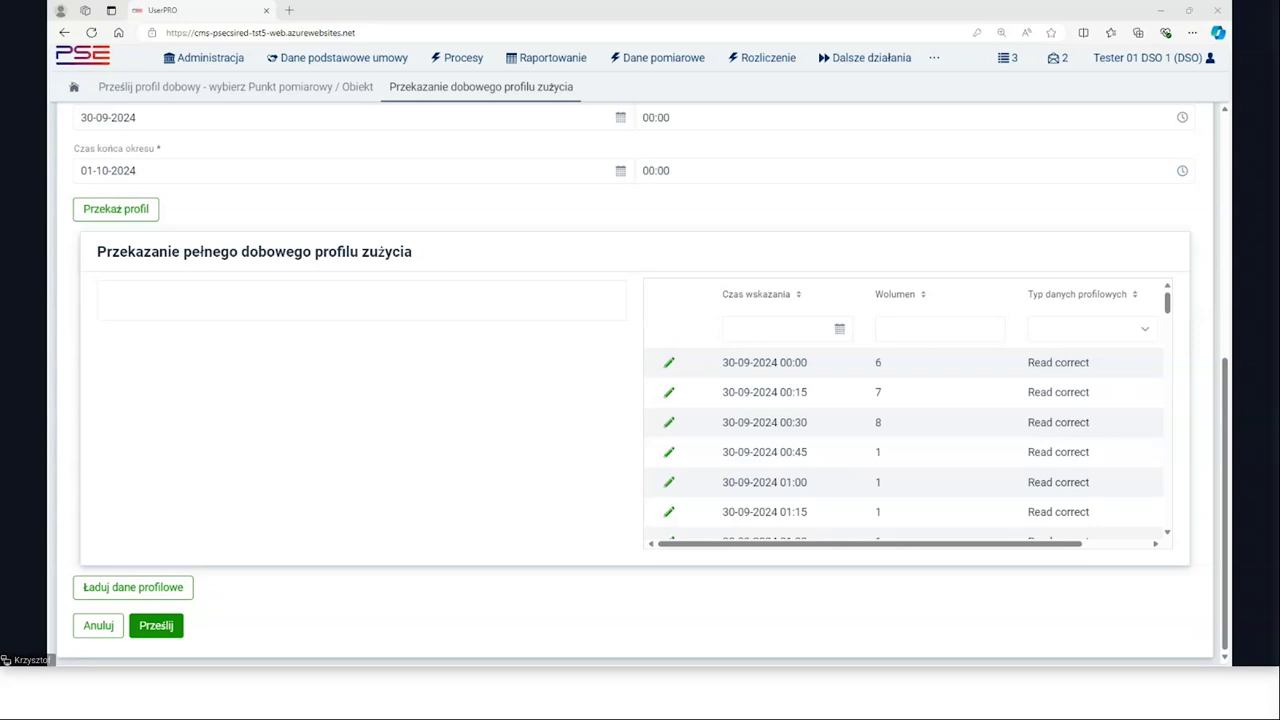
key("F5")
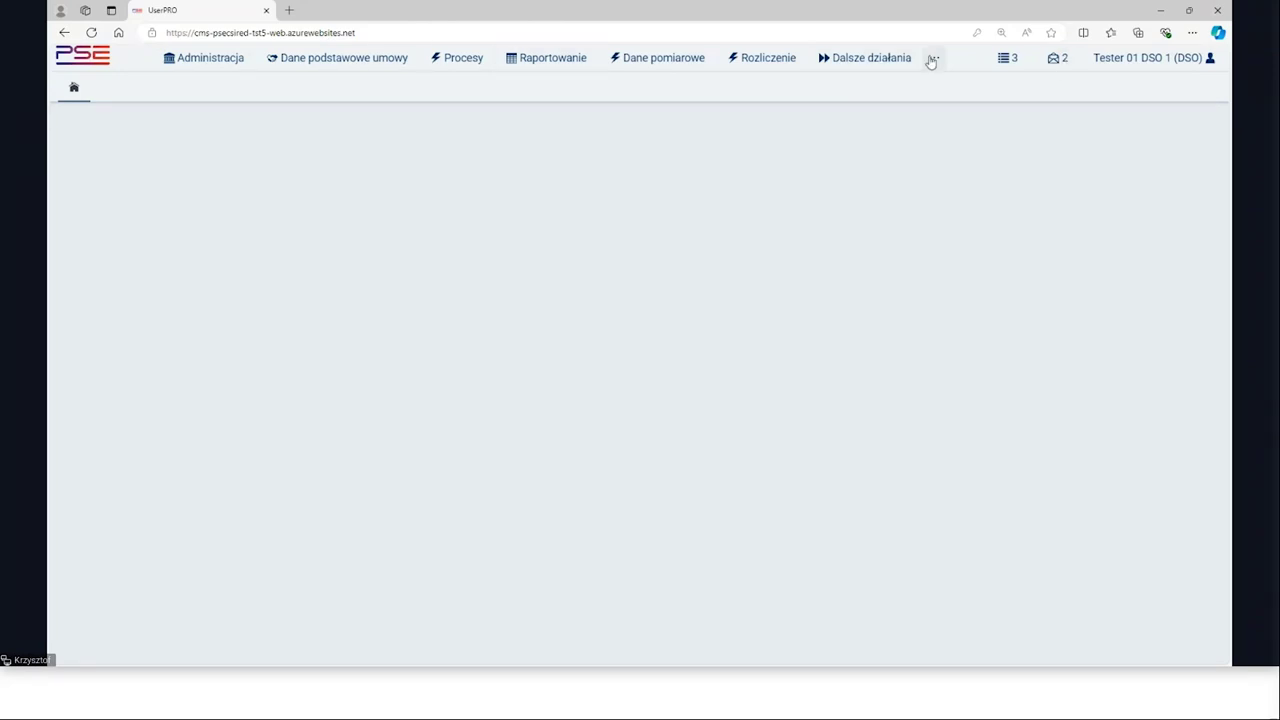
- Show the External Message Type column in the message preview results, then close the preview pages
left_click(895, 58)
left_click(857, 113)
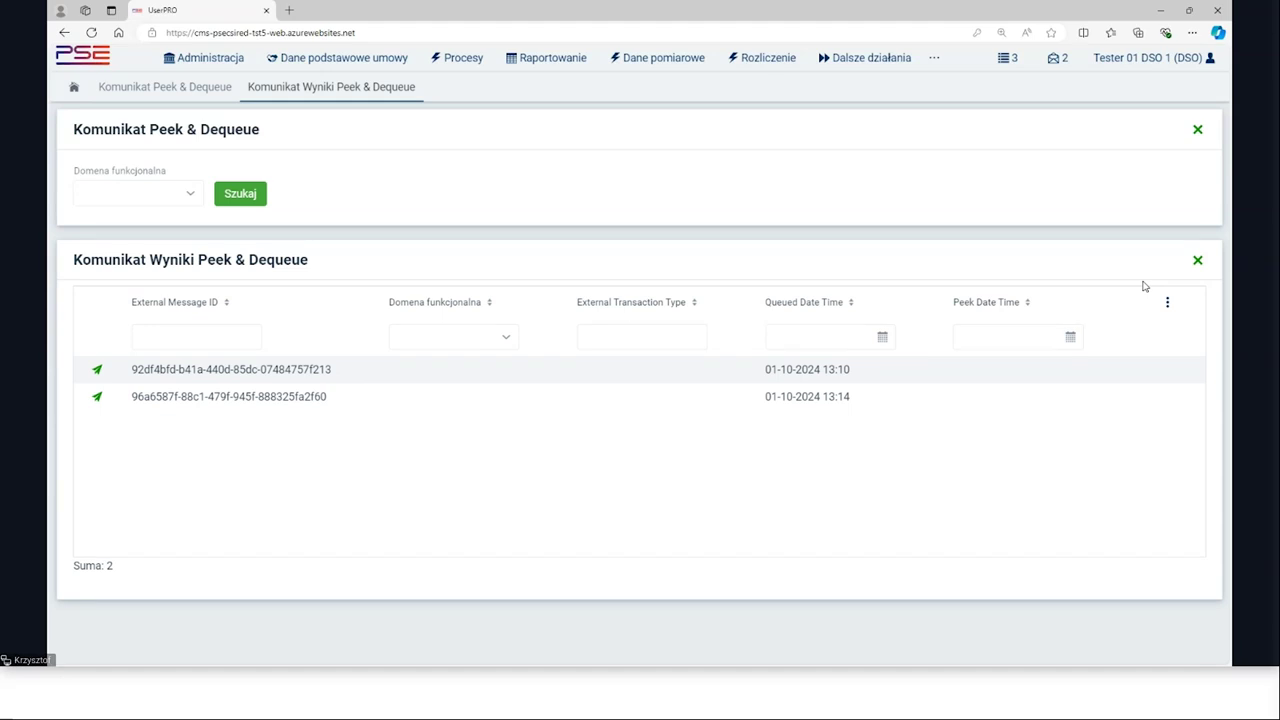
left_click(1167, 302)
mouse_move(1066, 372)
left_click(955, 405)
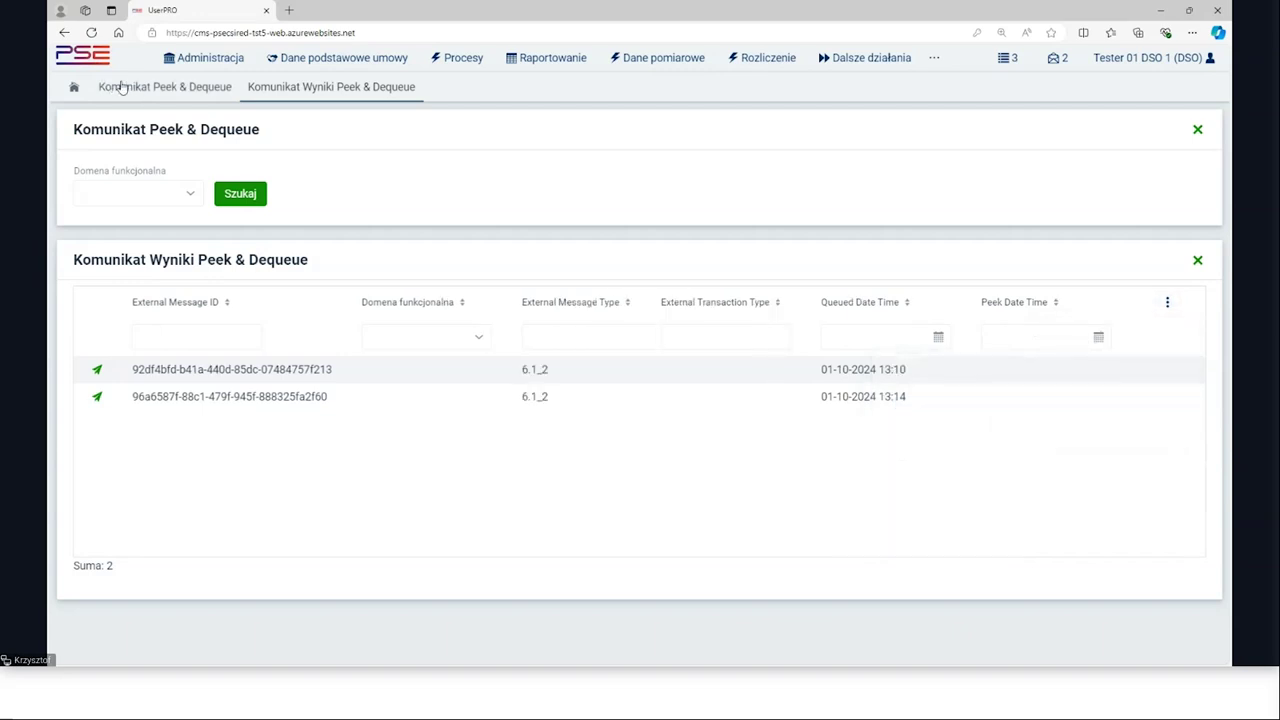
left_click(74, 87)
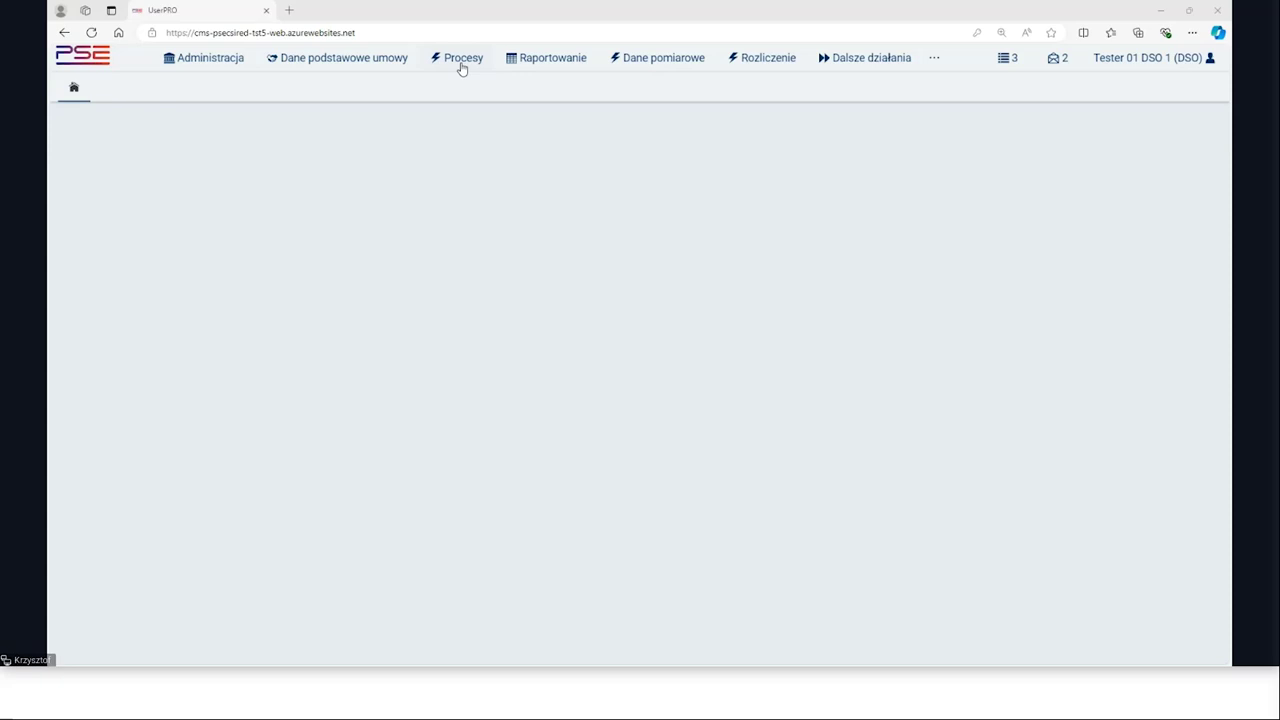
- Start a new measurement point via Procesy > 2.1 Utworzenie charakterystyki PP
left_click(462, 60)
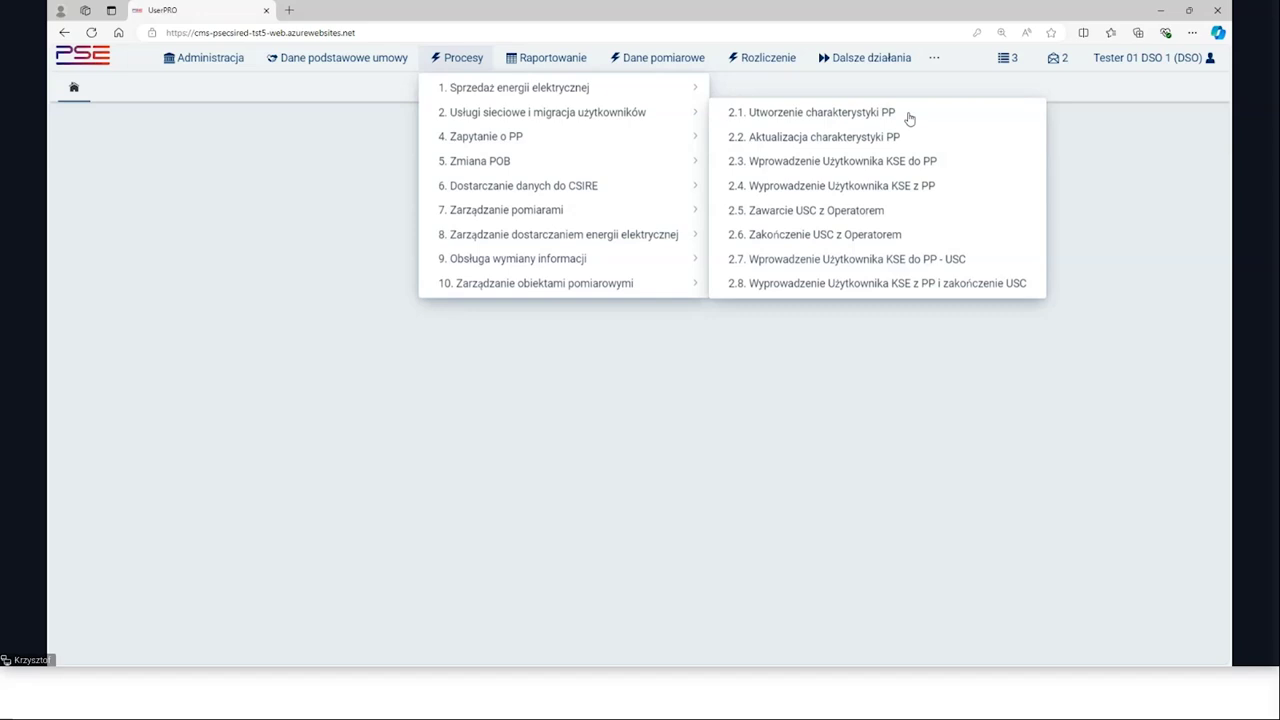
left_click(908, 117)
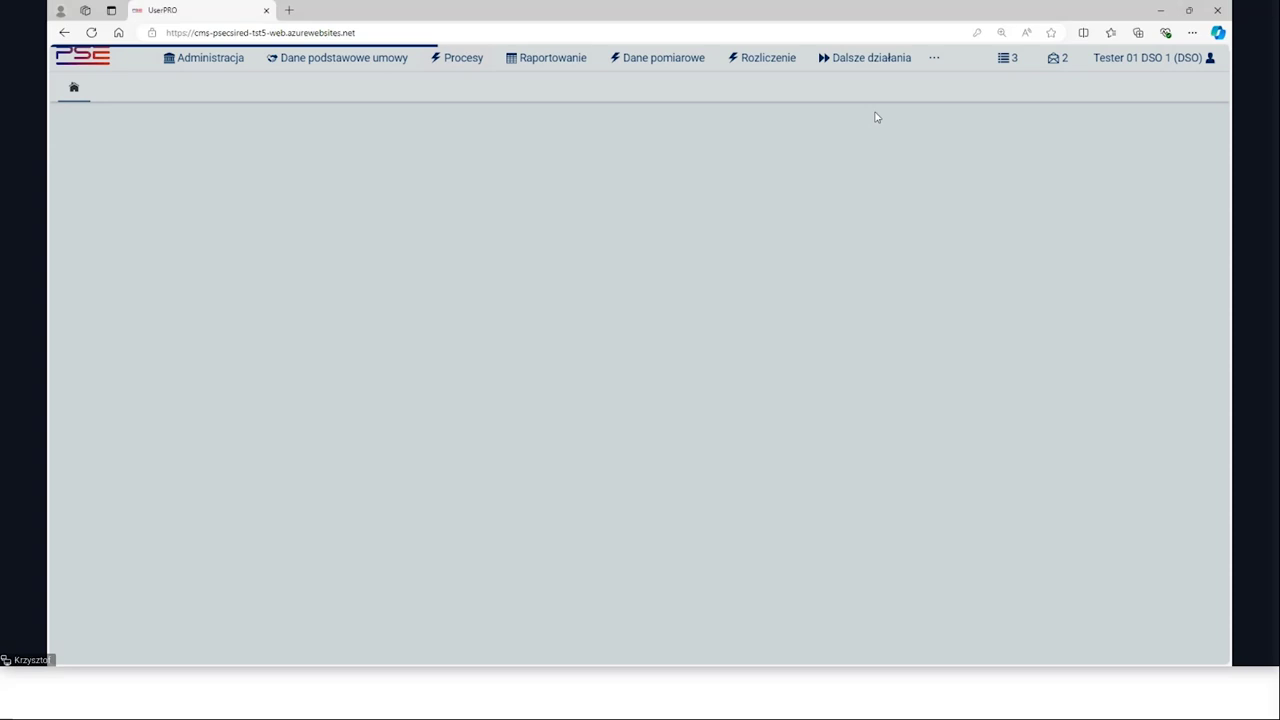
scroll(709, 372, "down", 2)
scroll(616, 337, "down", 5)
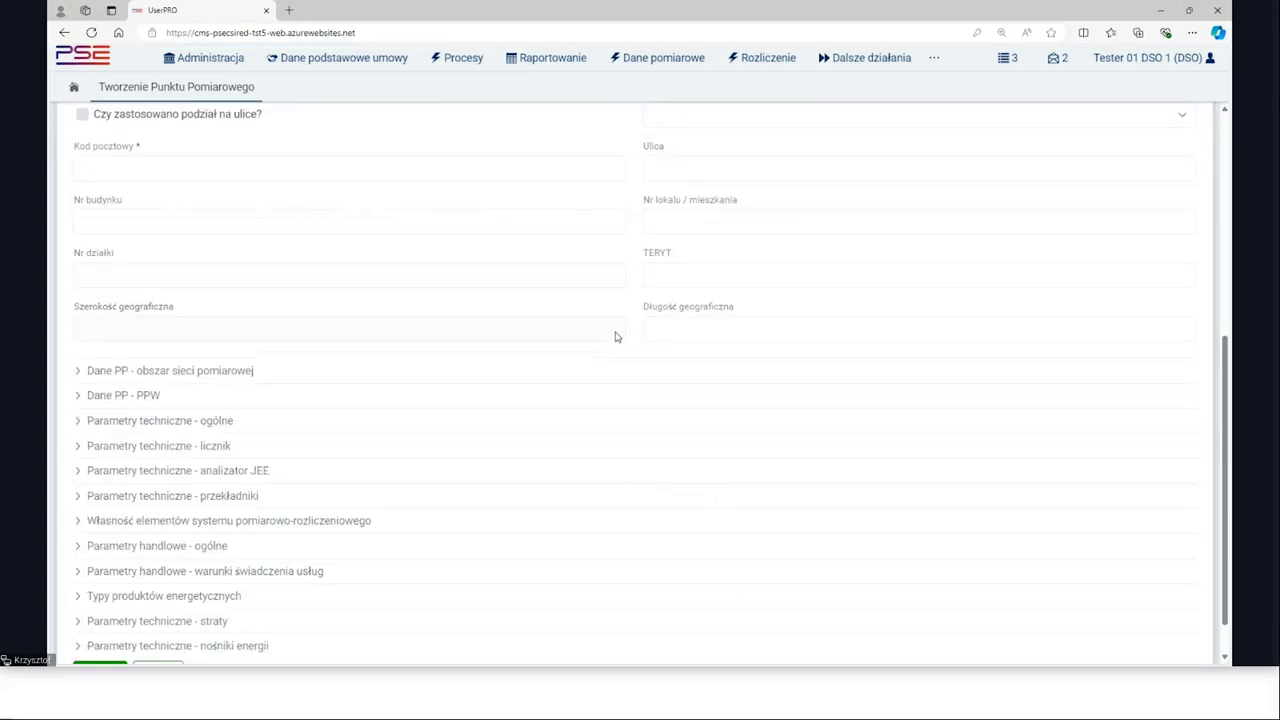
scroll(557, 309, "up", 1)
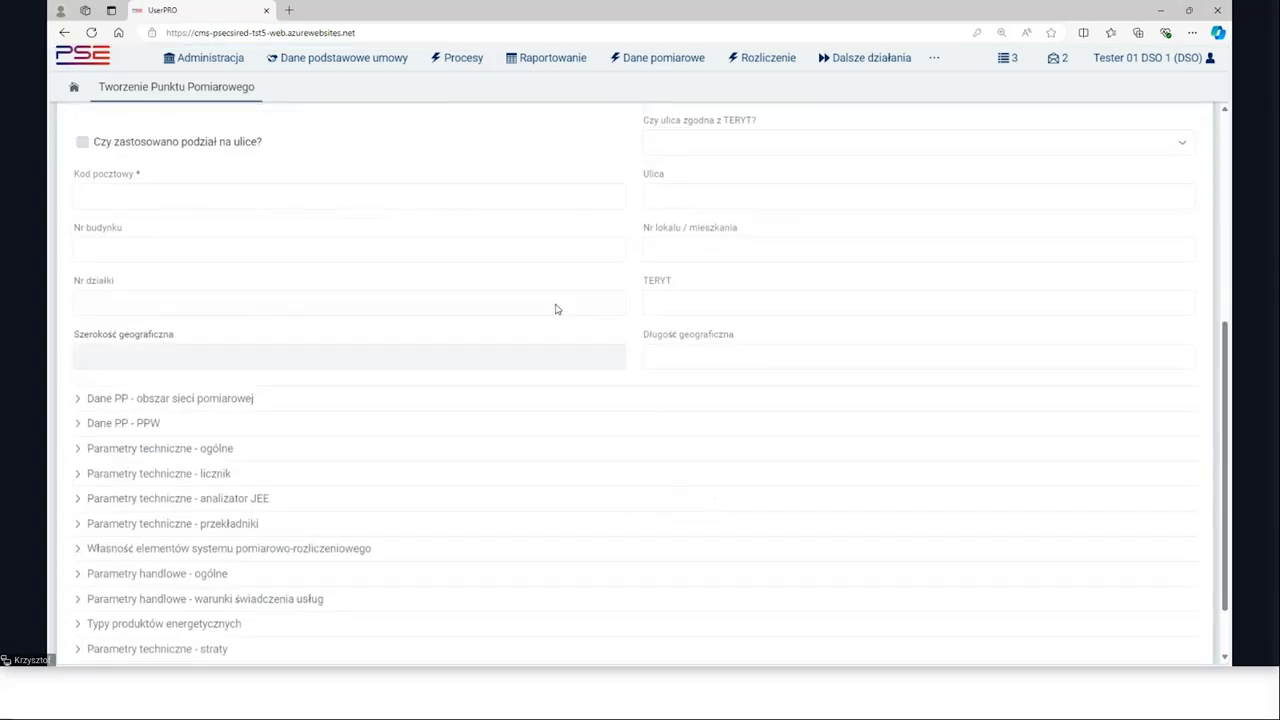
scroll(319, 354, "up", 6)
scroll(319, 354, "down", 7)
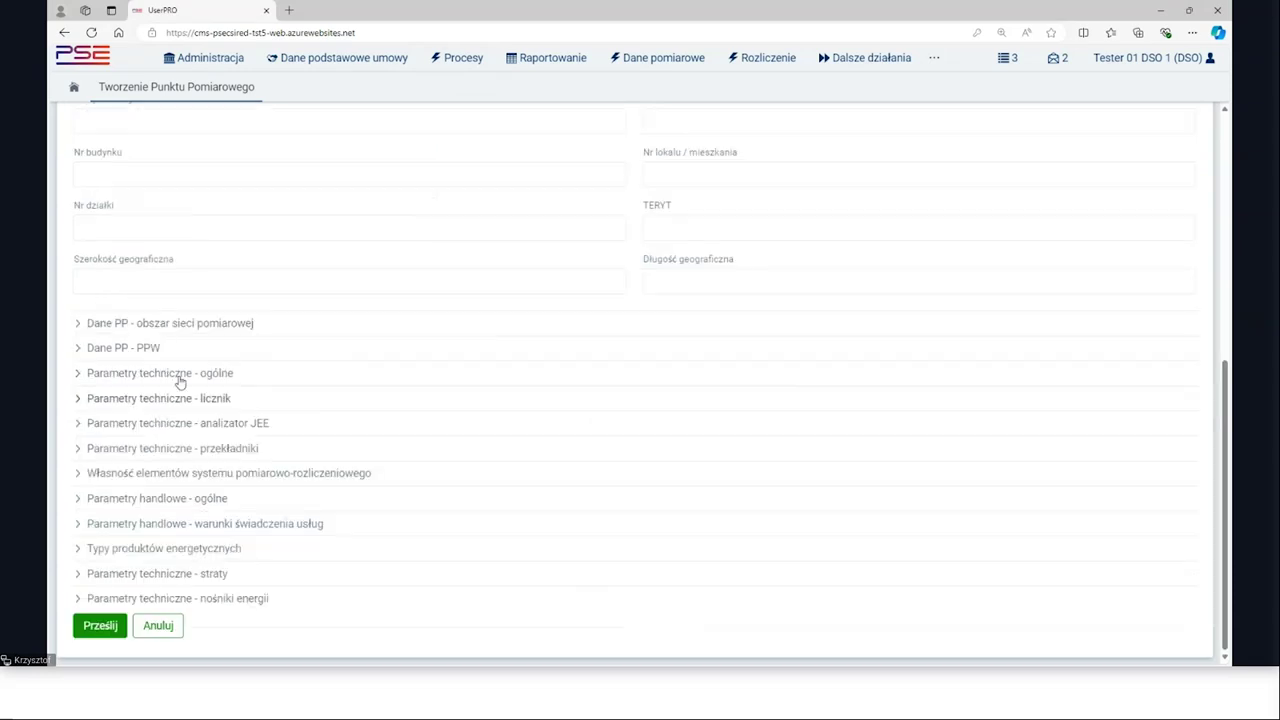
- Expand 'Parametry techniczne - ogólne' and bring up the Status przyłączenia PP options
left_click(180, 380)
scroll(532, 361, "down", 5)
scroll(532, 361, "up", 3)
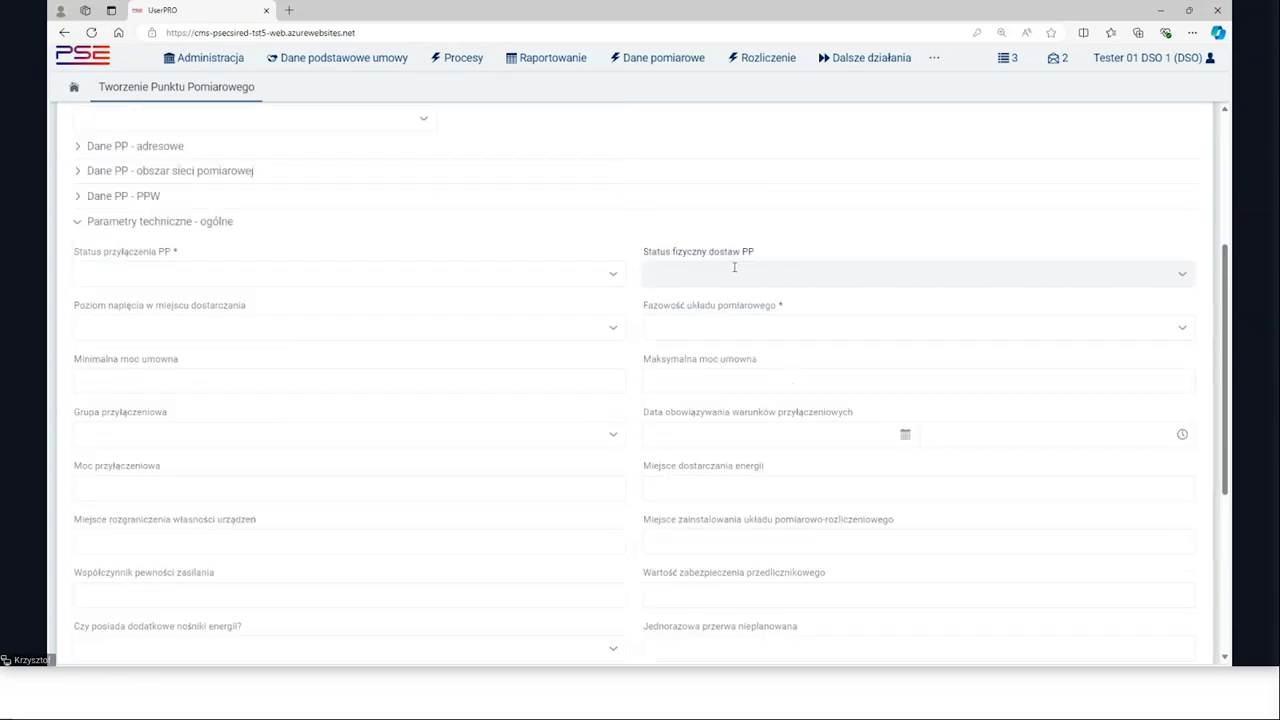
left_click(731, 268)
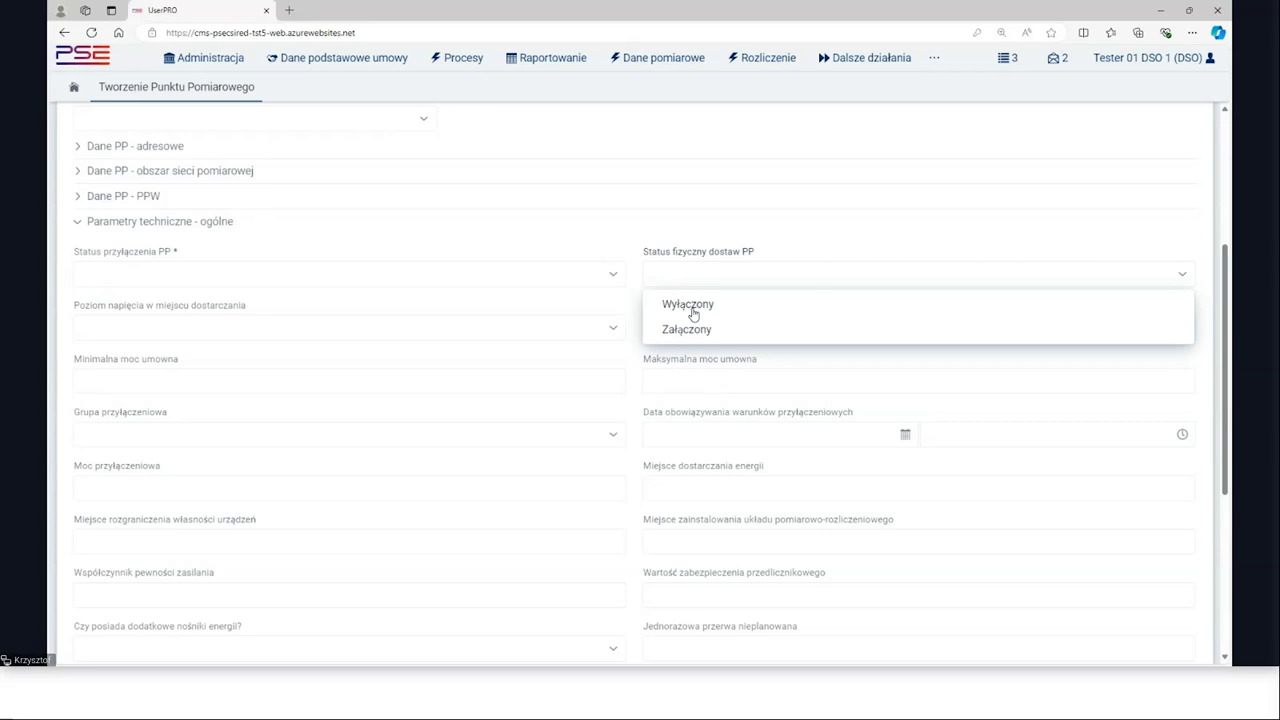
left_click(510, 271)
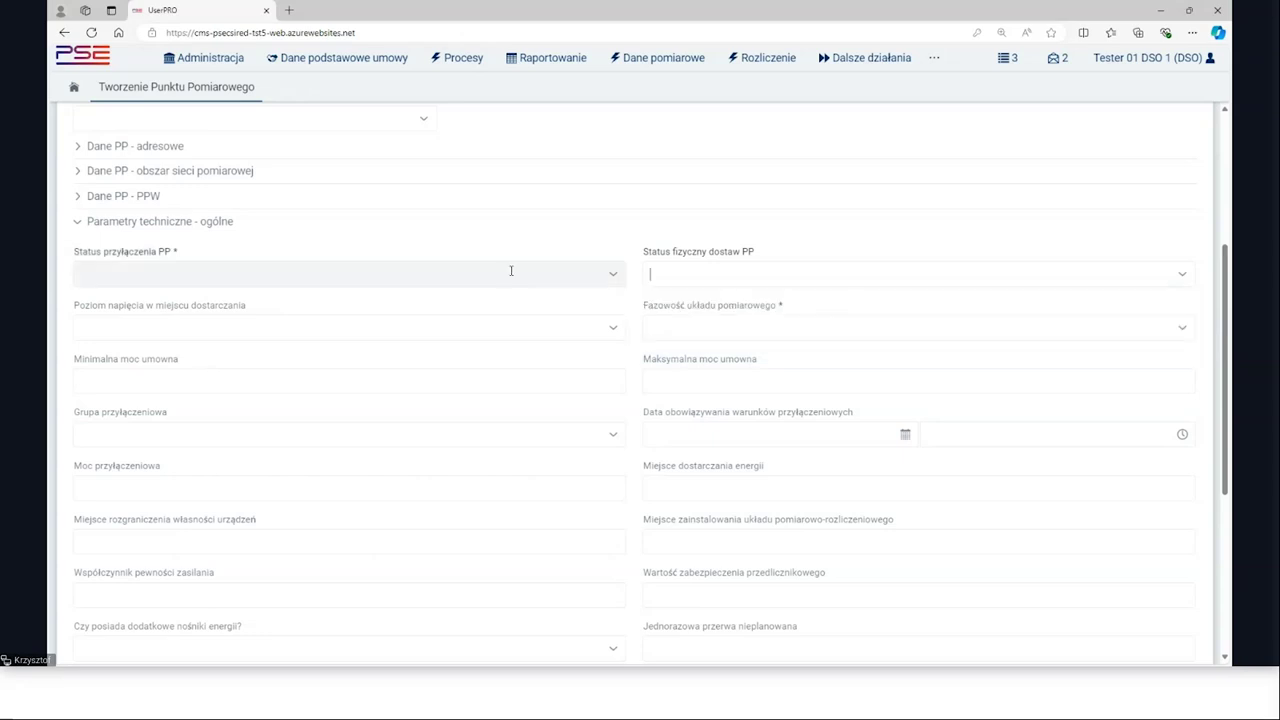
left_click(510, 271)
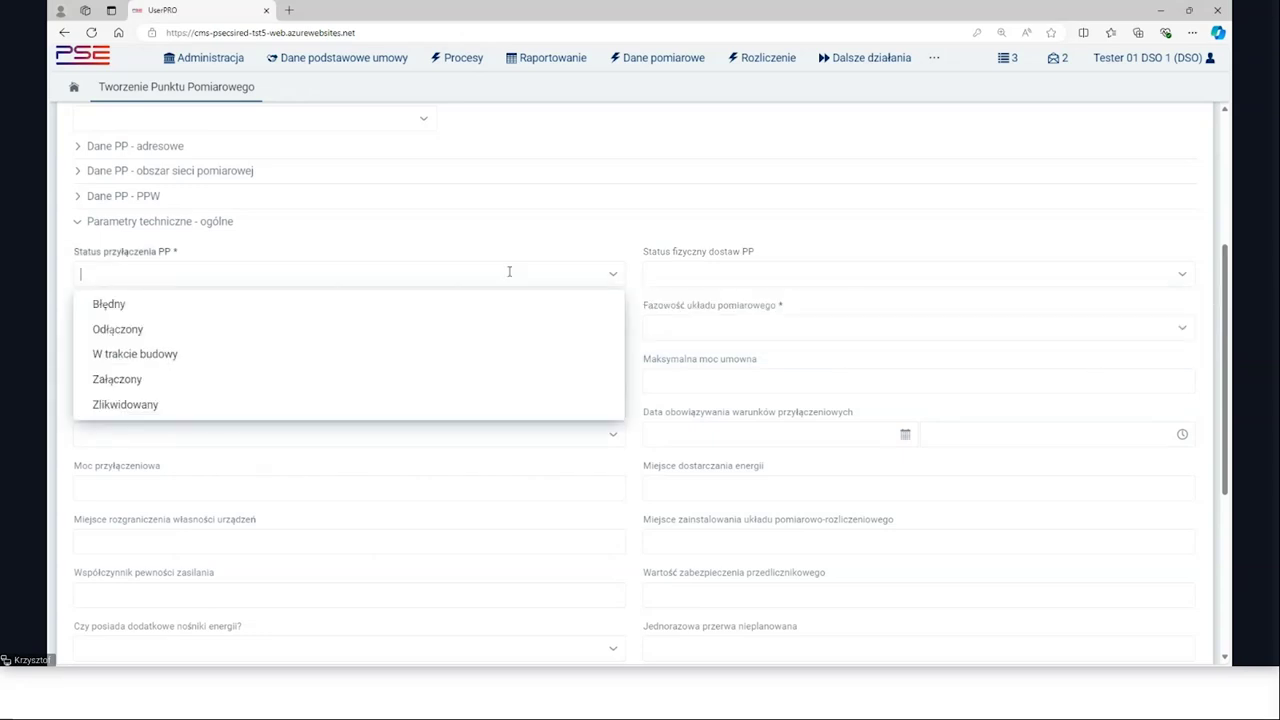